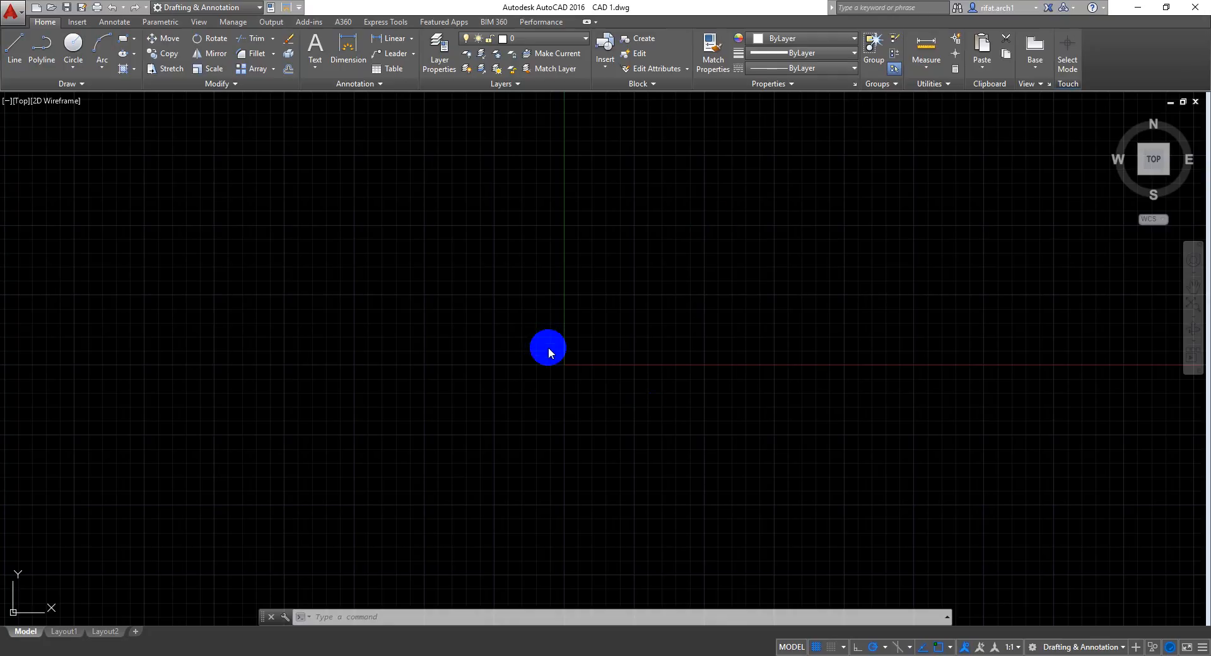
click(340, 194)
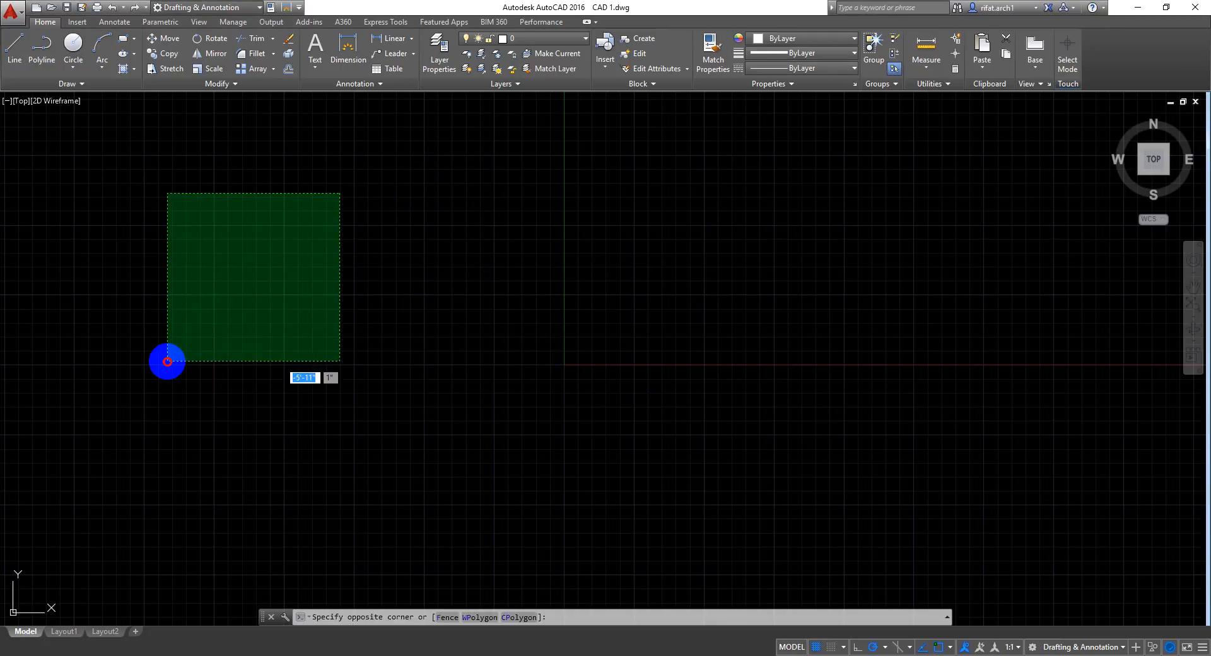
click(167, 362)
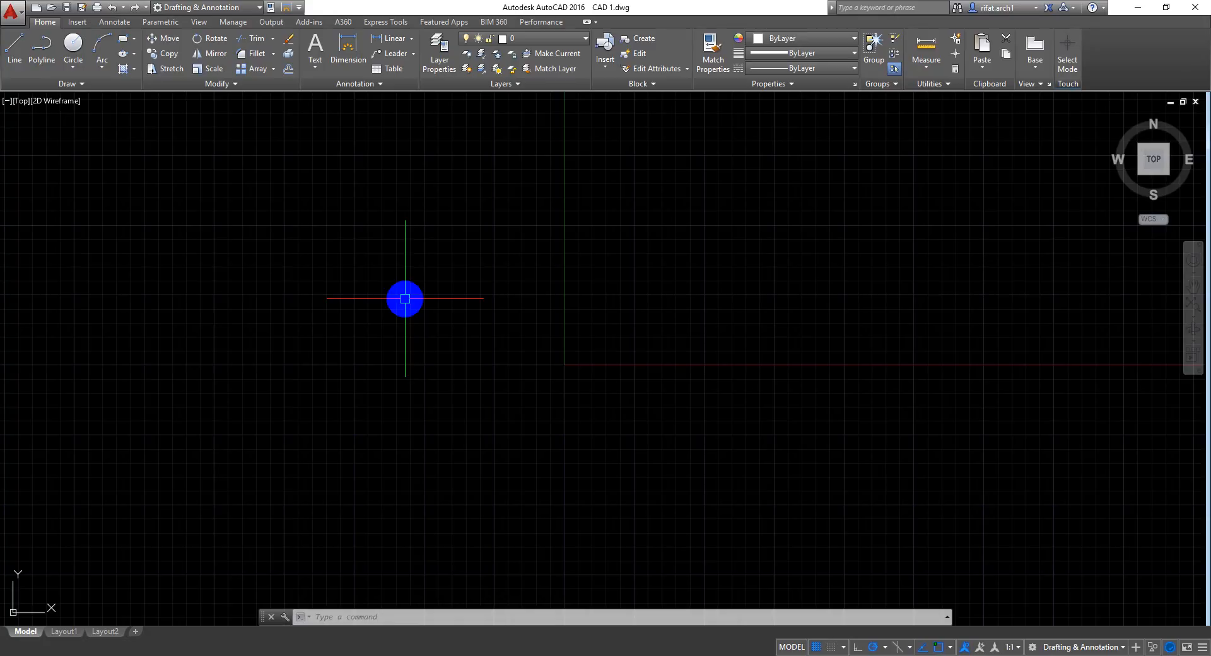
click(588, 223)
click(417, 383)
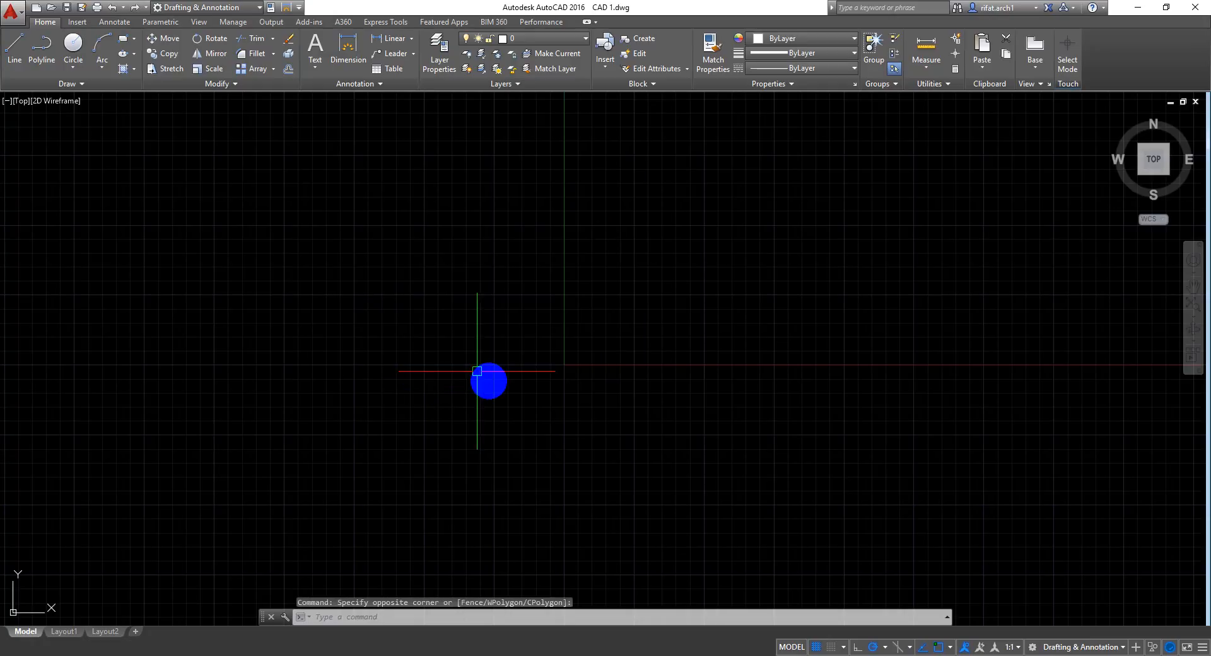
click(626, 178)
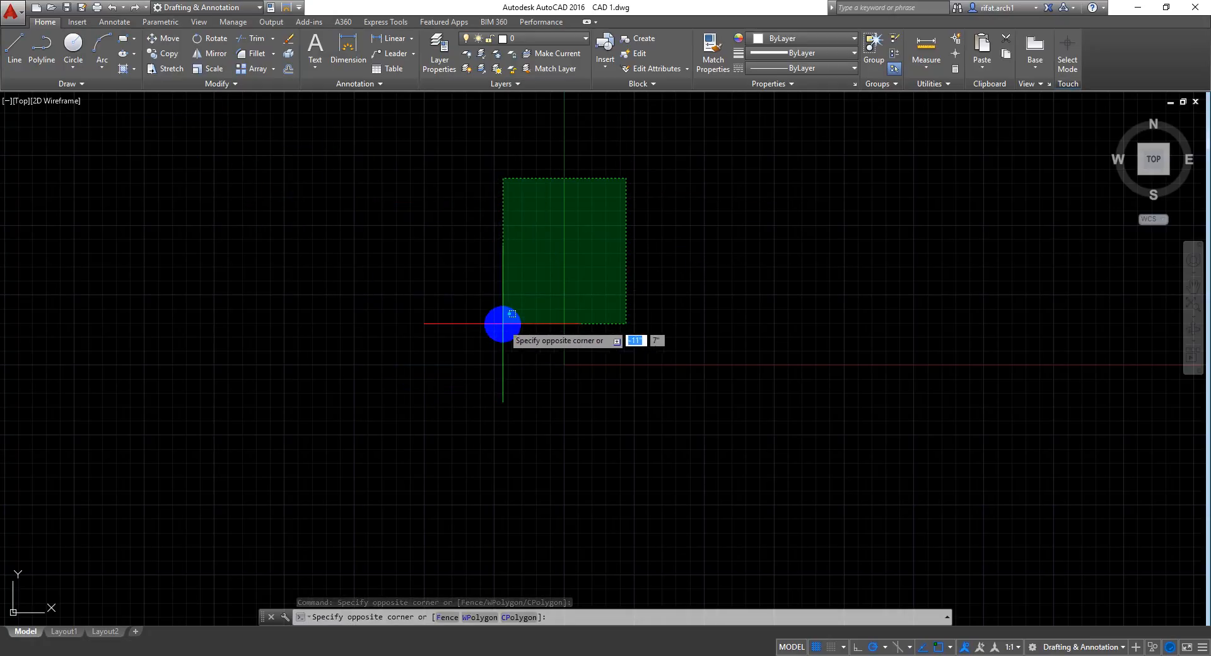
click(502, 323)
mouse_move(509, 347)
mouse_down()
mouse_move(573, 189)
mouse_move(532, 165)
mouse_move(490, 358)
mouse_move(508, 132)
mouse_move(524, 157)
mouse_up()
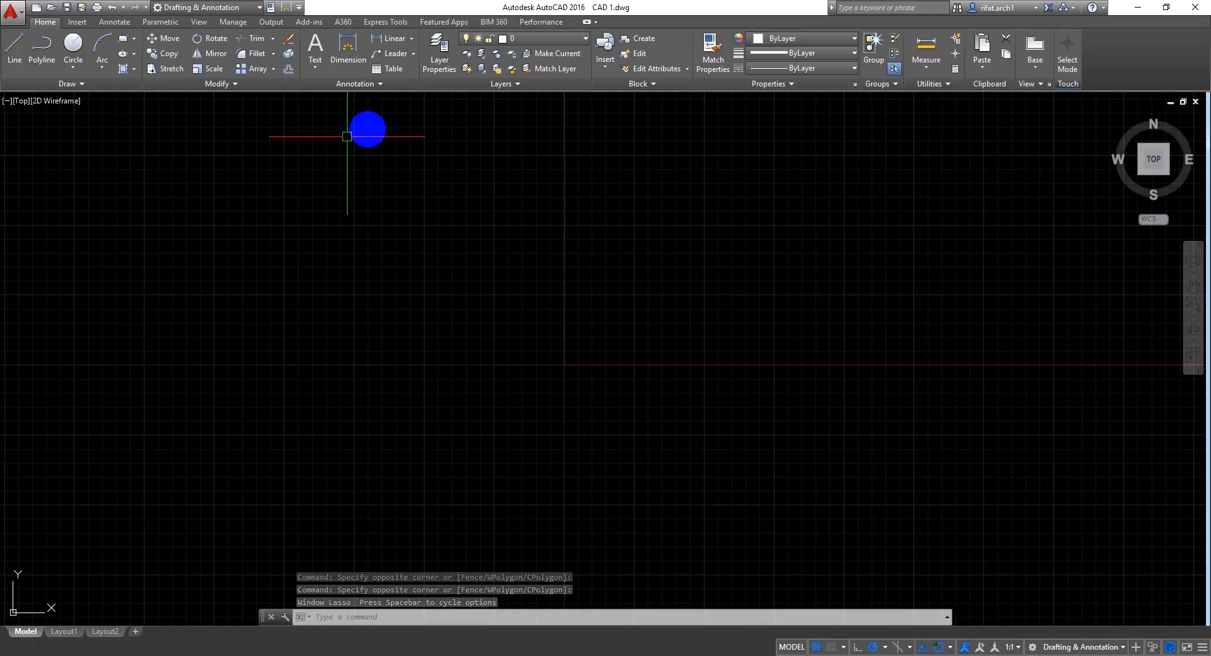
Step: Start a polyline in the empty drawing area and, with Ortho on, draw its first segment 60' horizontally to the right
click(42, 47)
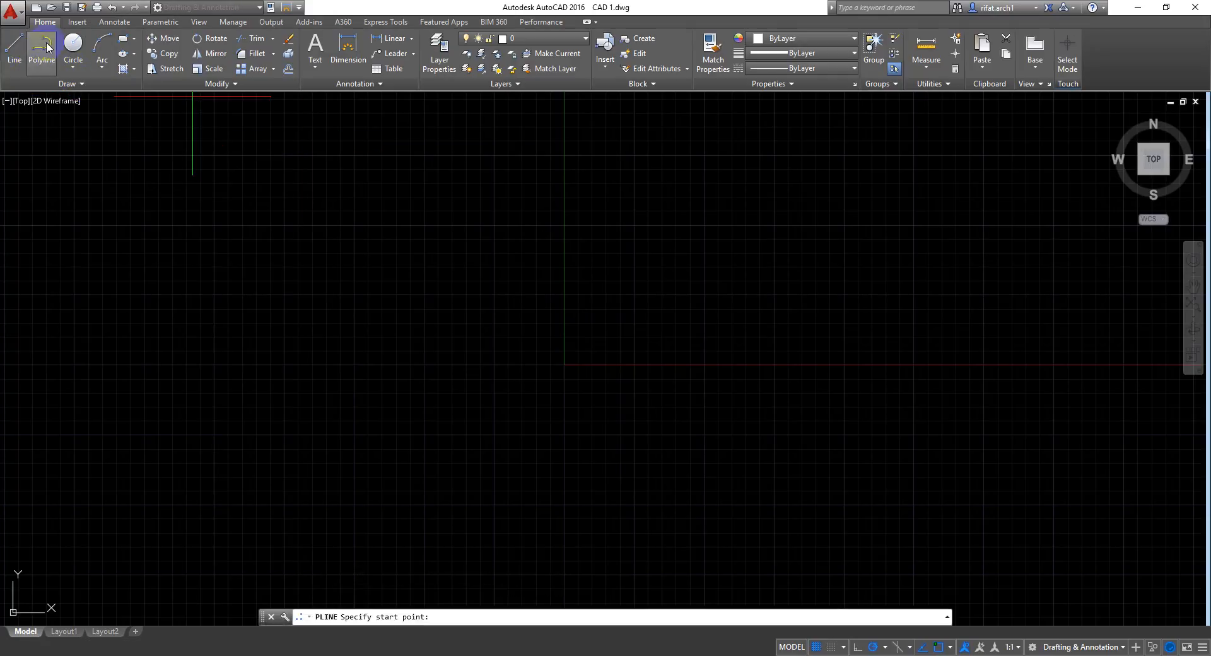
click(296, 168)
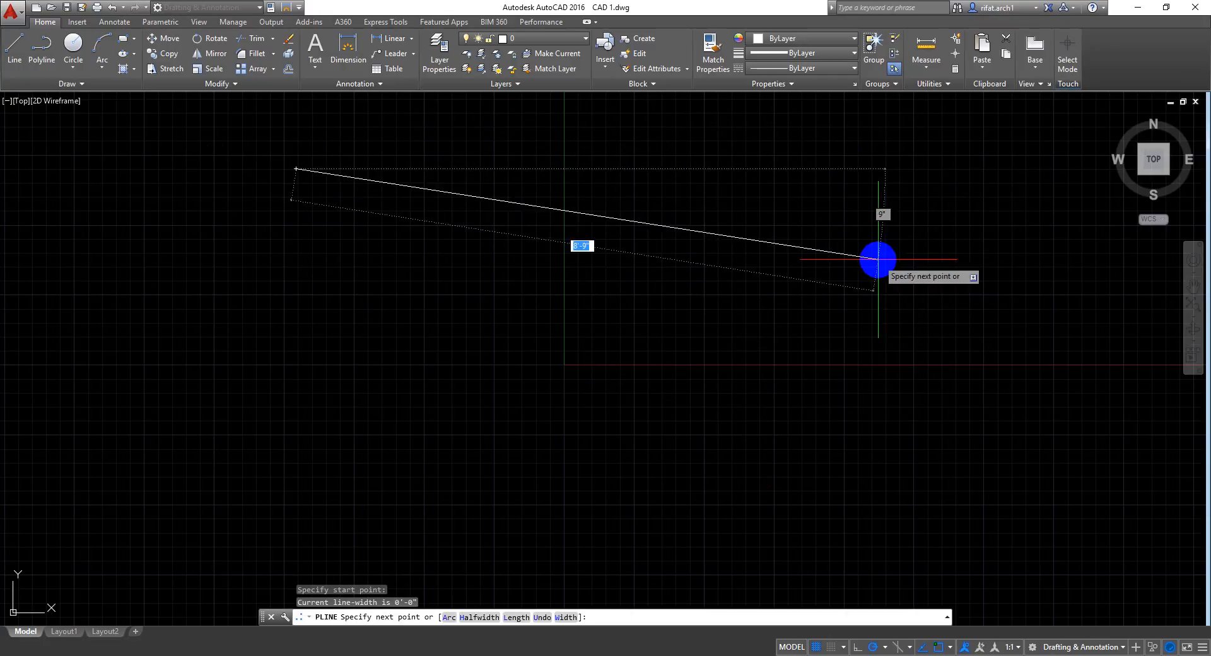
key(F8)
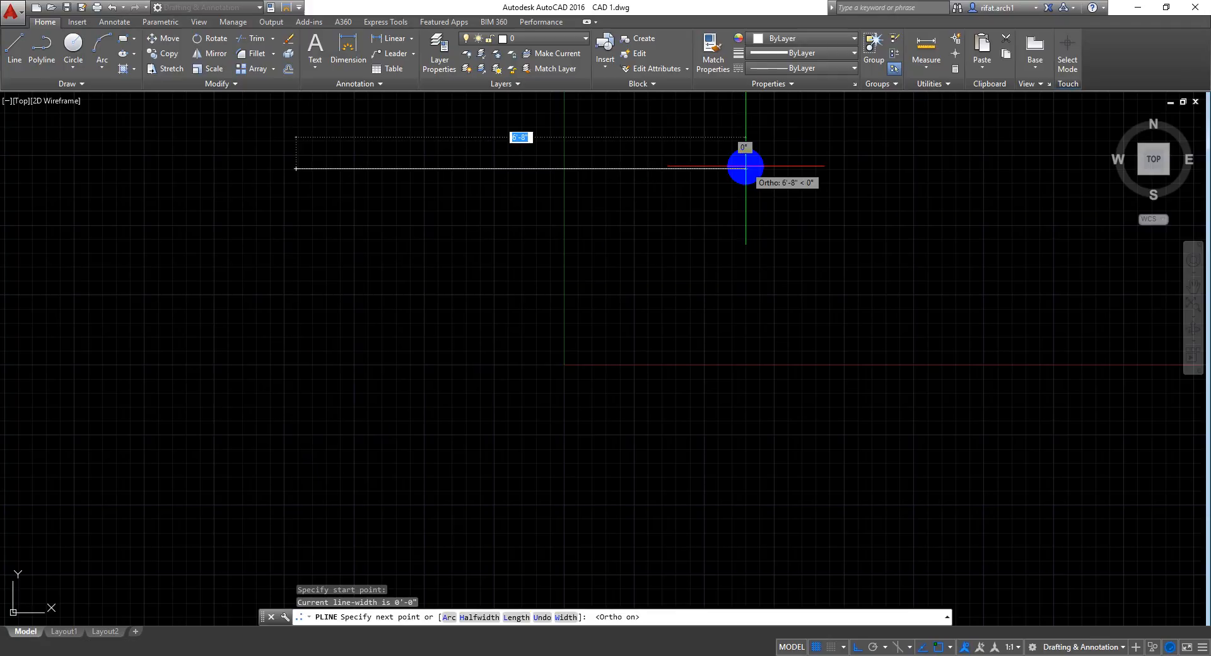
key(F8)
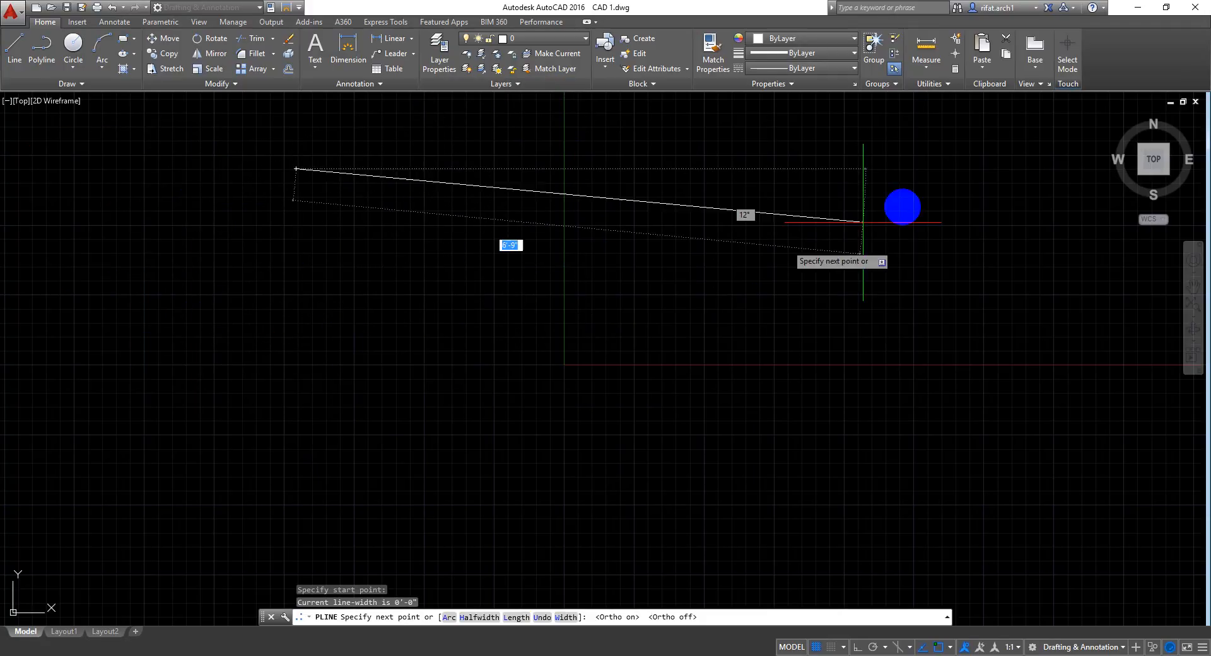
key(F8)
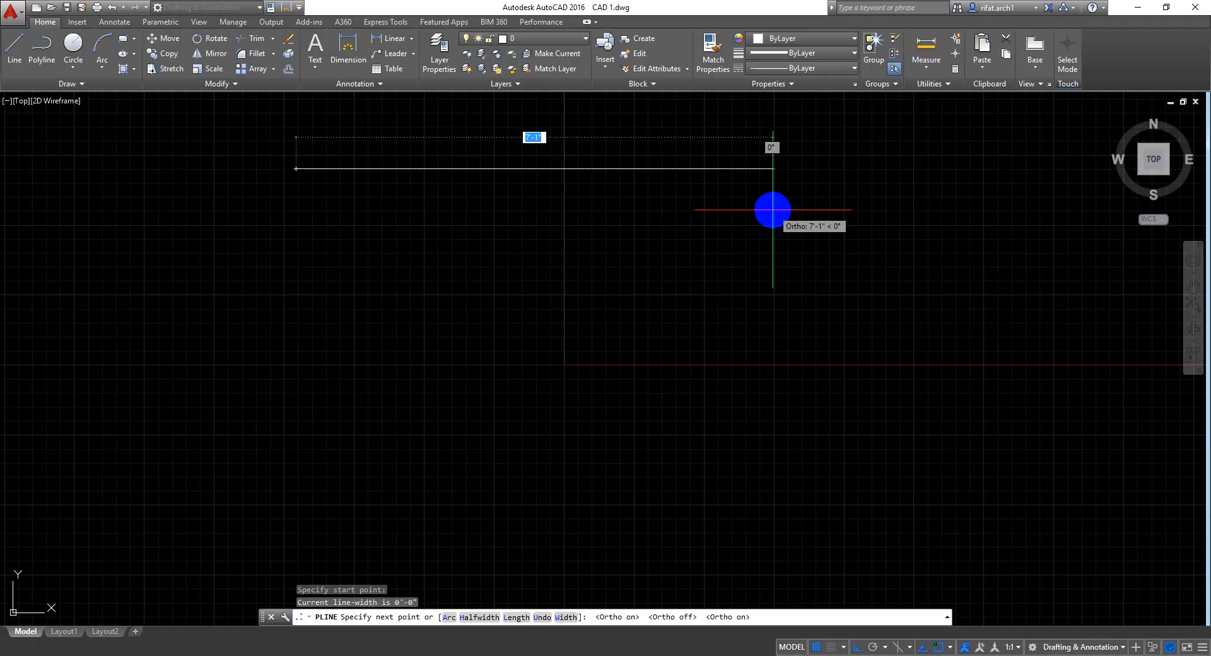
text(5)
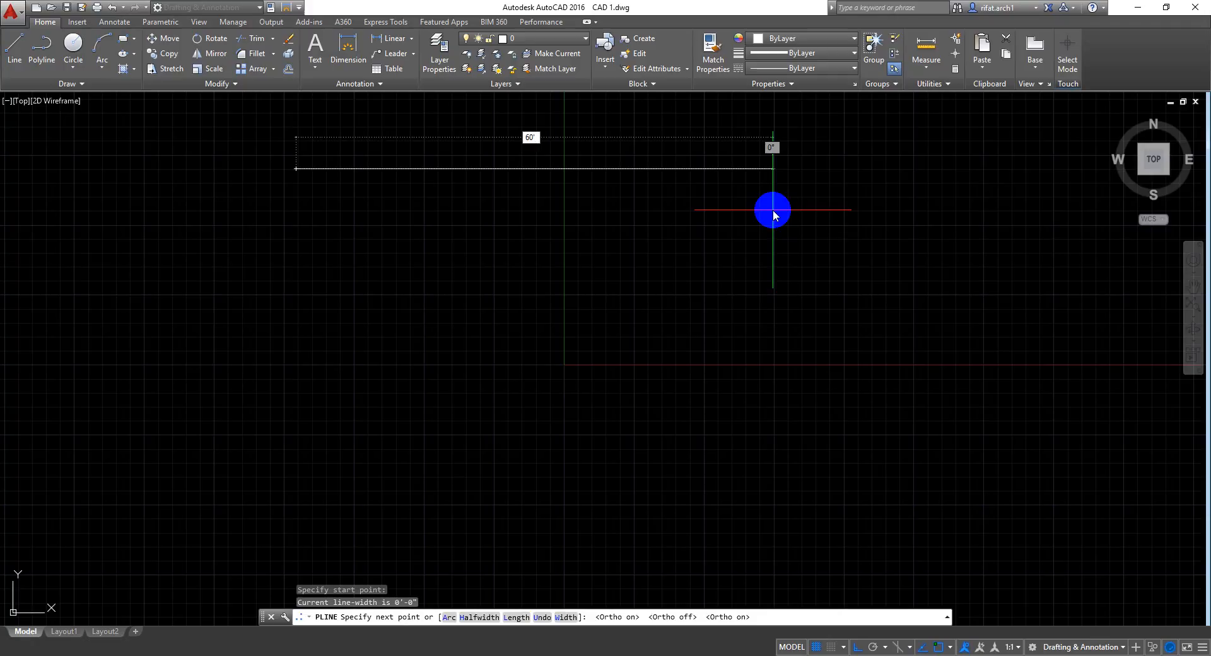
key(Return)
Step: Continue the polyline with a 35' segment straight down from the right end of the 60' segment
scroll(570, 260, down, 4)
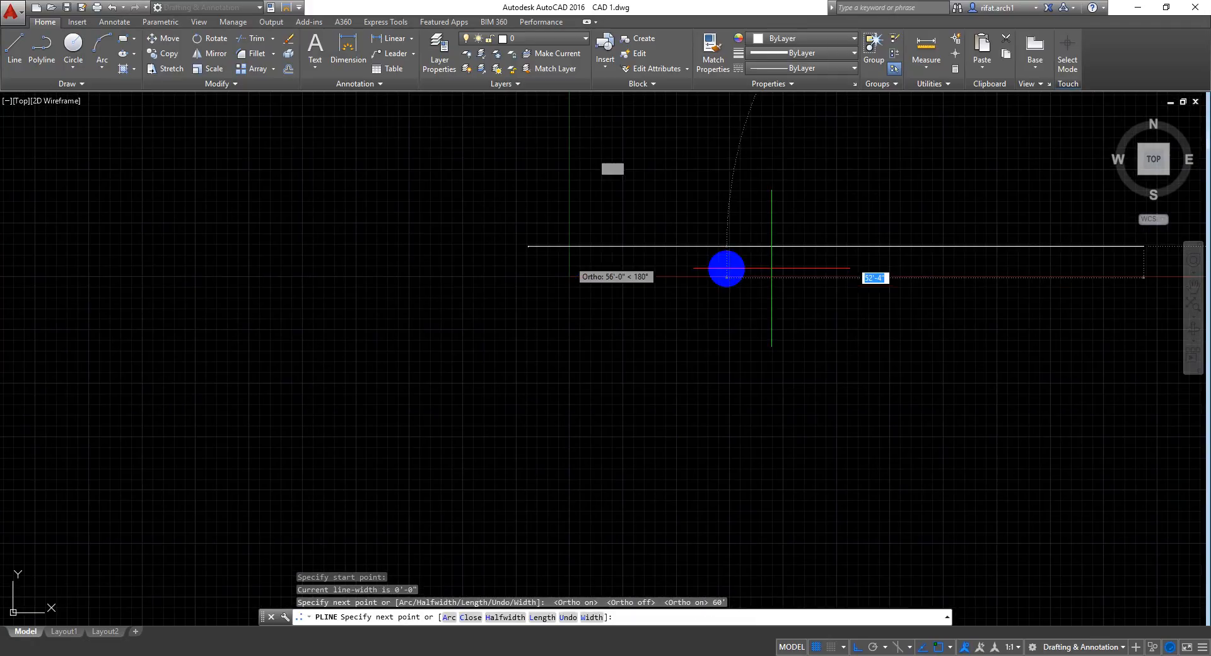
mouse_move(828, 263)
middle_down()
mouse_move(332, 176)
mouse_move(369, 204)
middle_up()
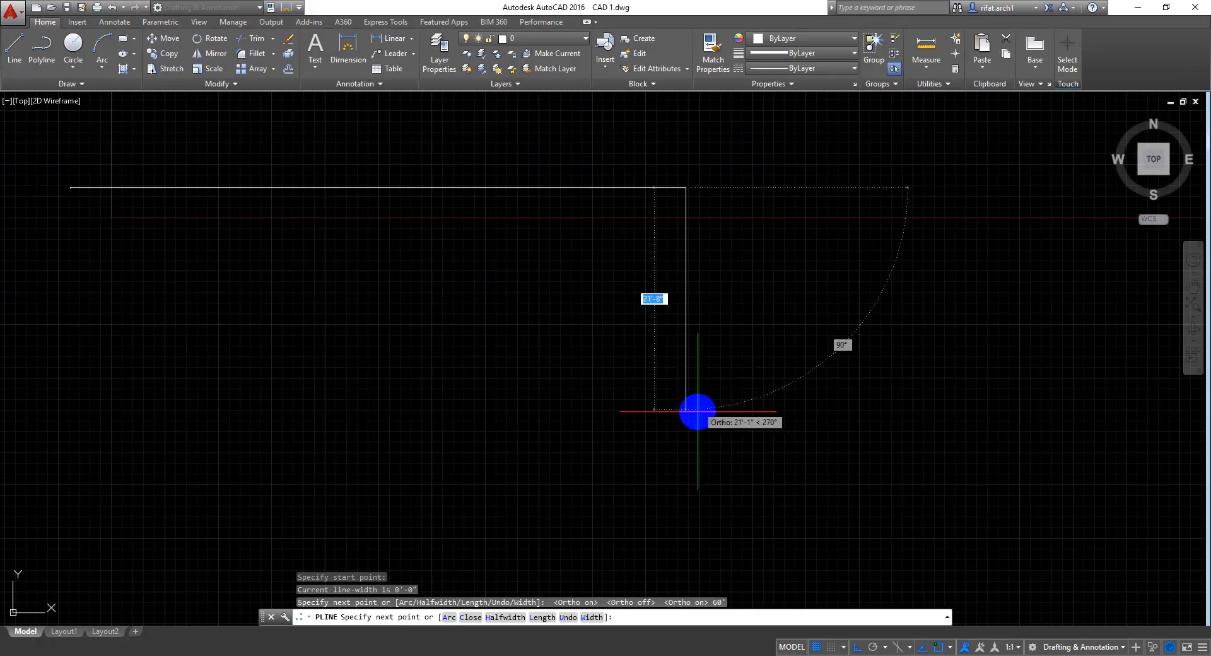
text(40')
key(Return)
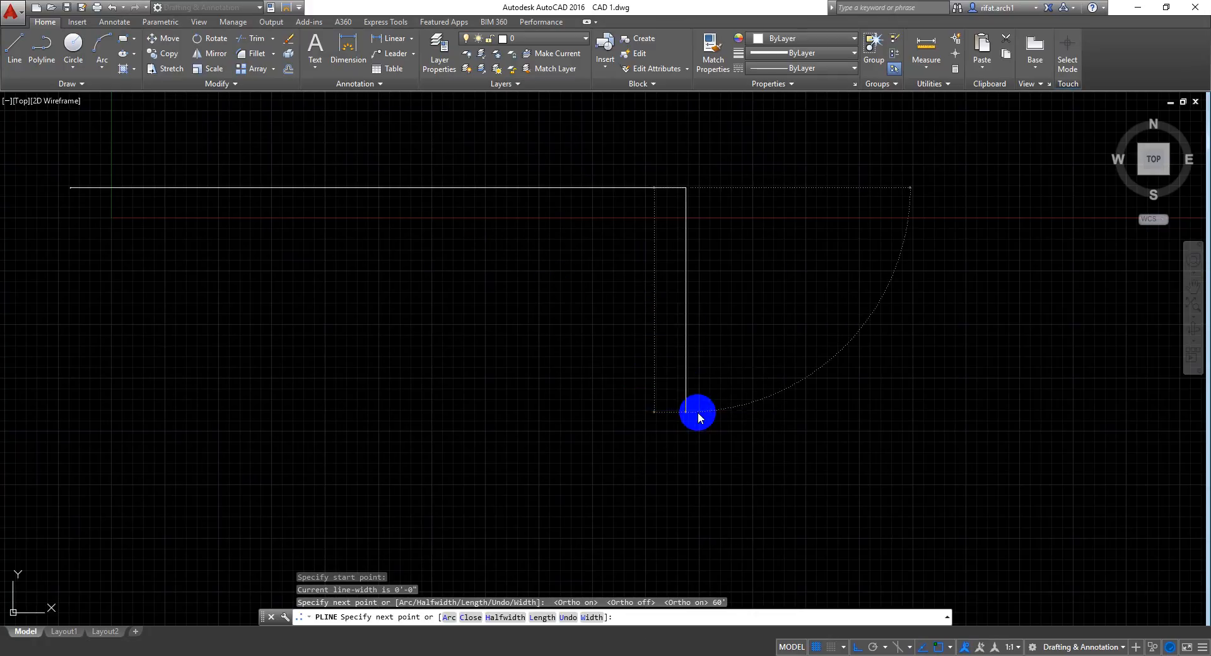
Step: Draw the bottom segment 60' to the left and finish the polyline at its start point to complete the rectangle
mouse_move(45, 472)
middle_down()
mouse_move(43, 457)
mouse_move(348, 420)
middle_up()
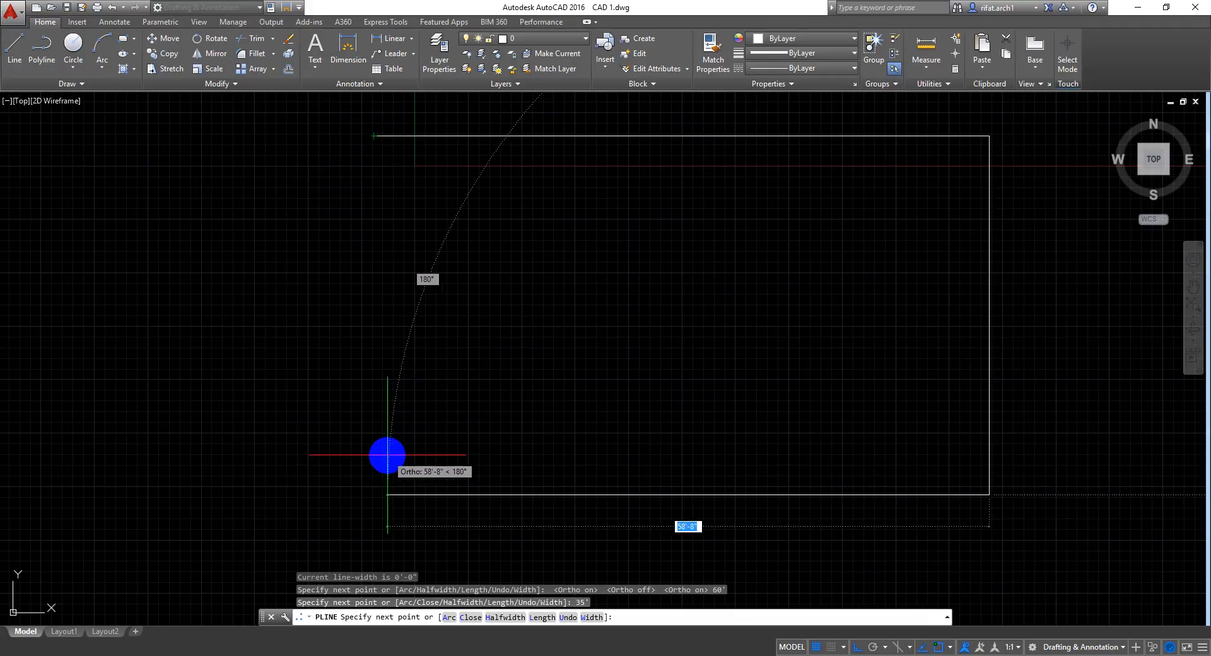
text(6)
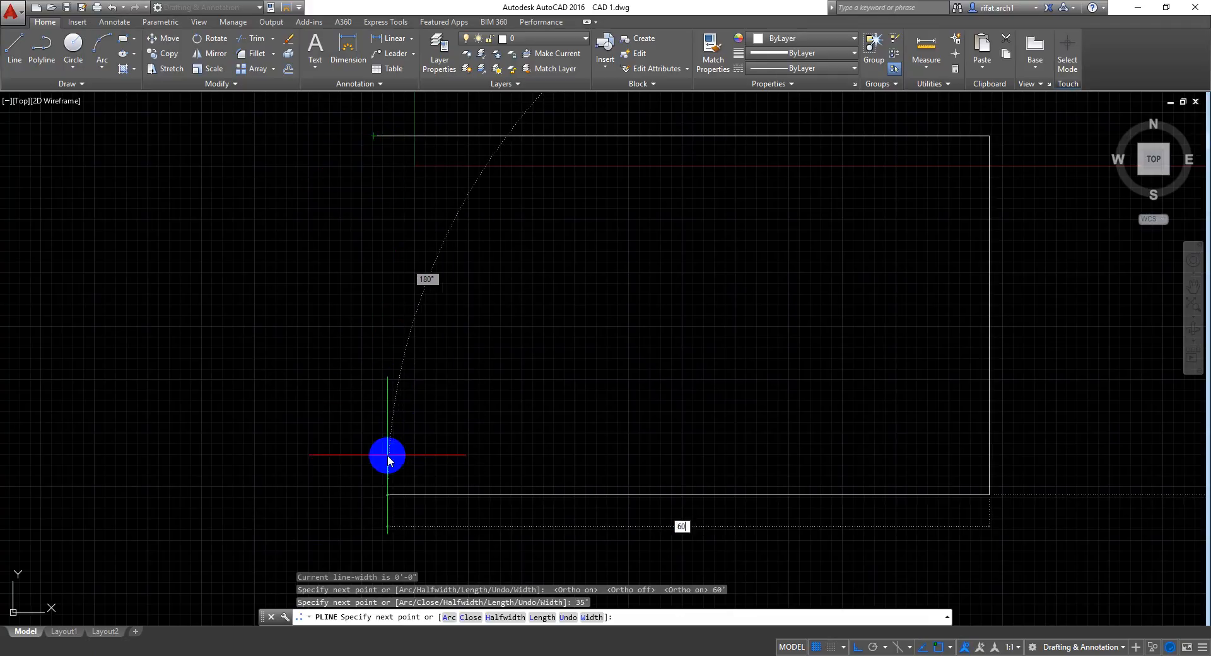
text(0)
key(Return)
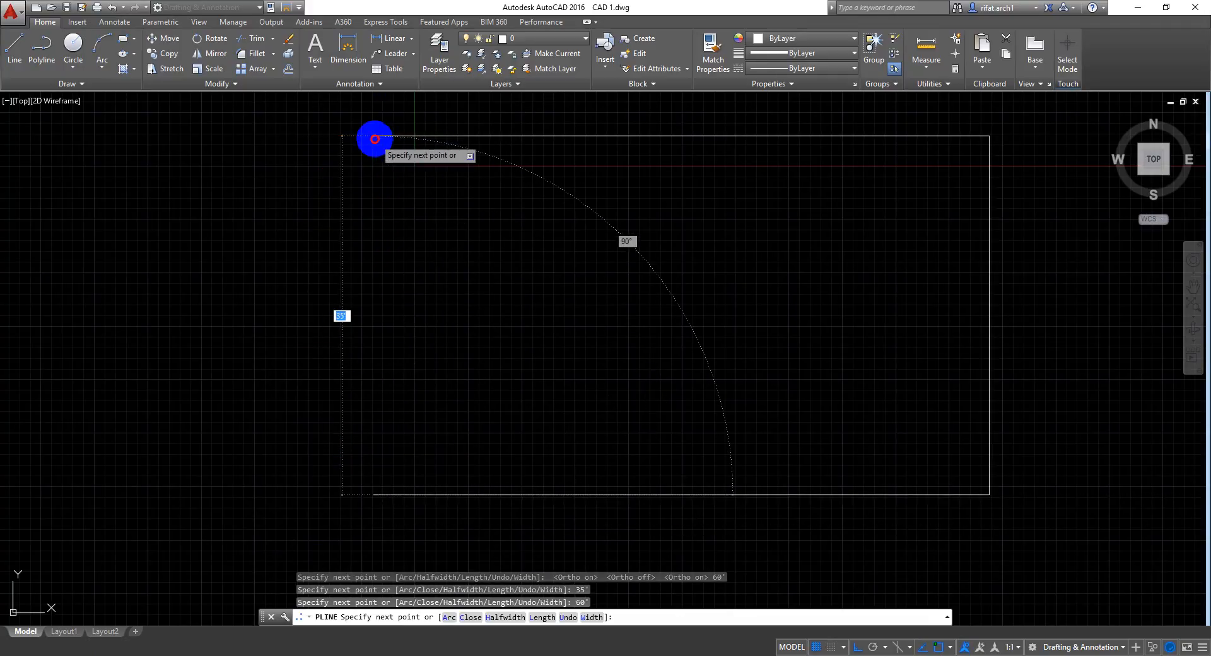
click(375, 139)
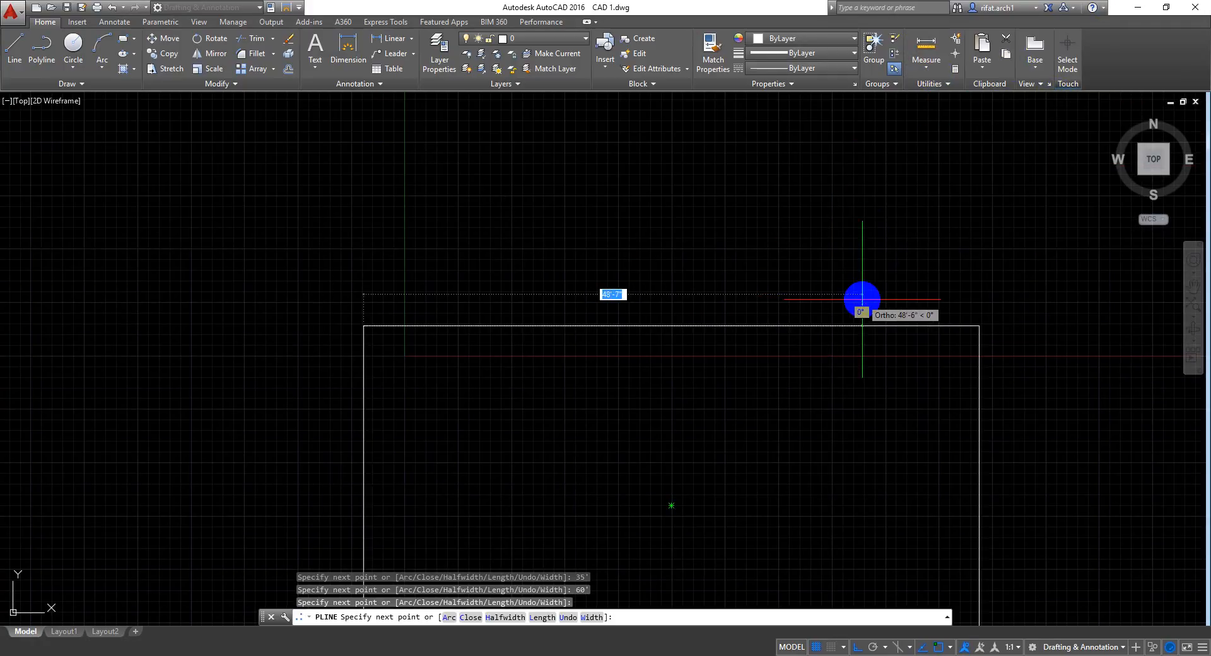
scroll(855, 189, down, 2)
key(Escape)
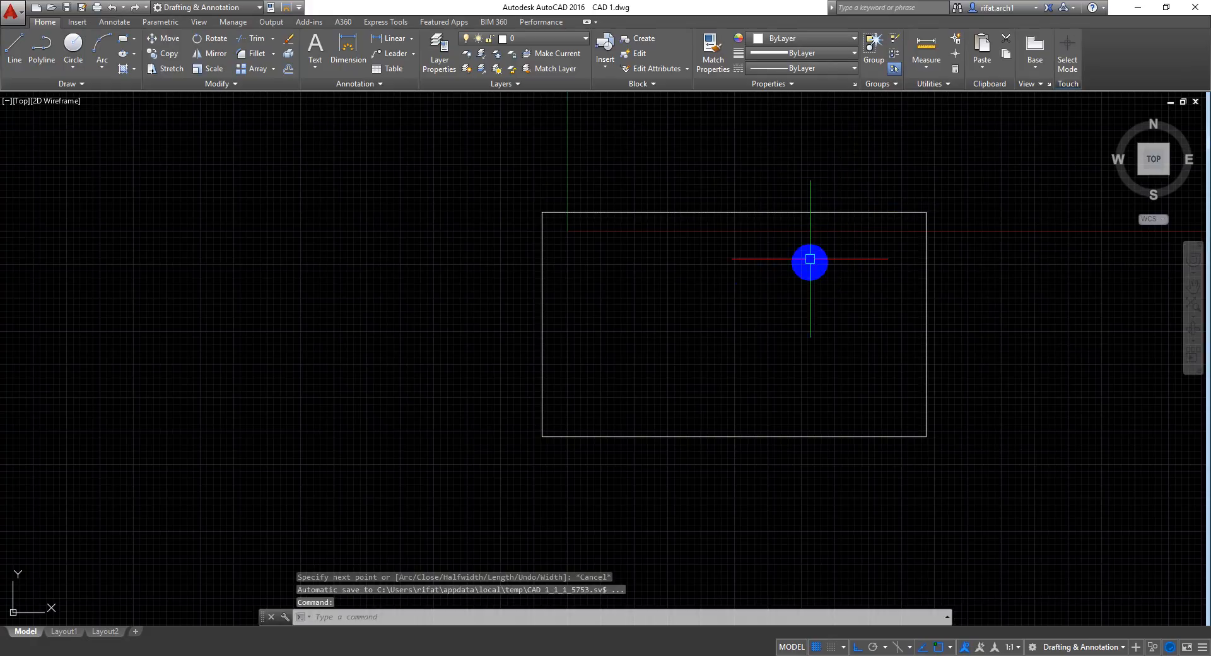
Step: Turn the grid display off and back on around the rectangle
middle_drag(808, 260, 765, 297)
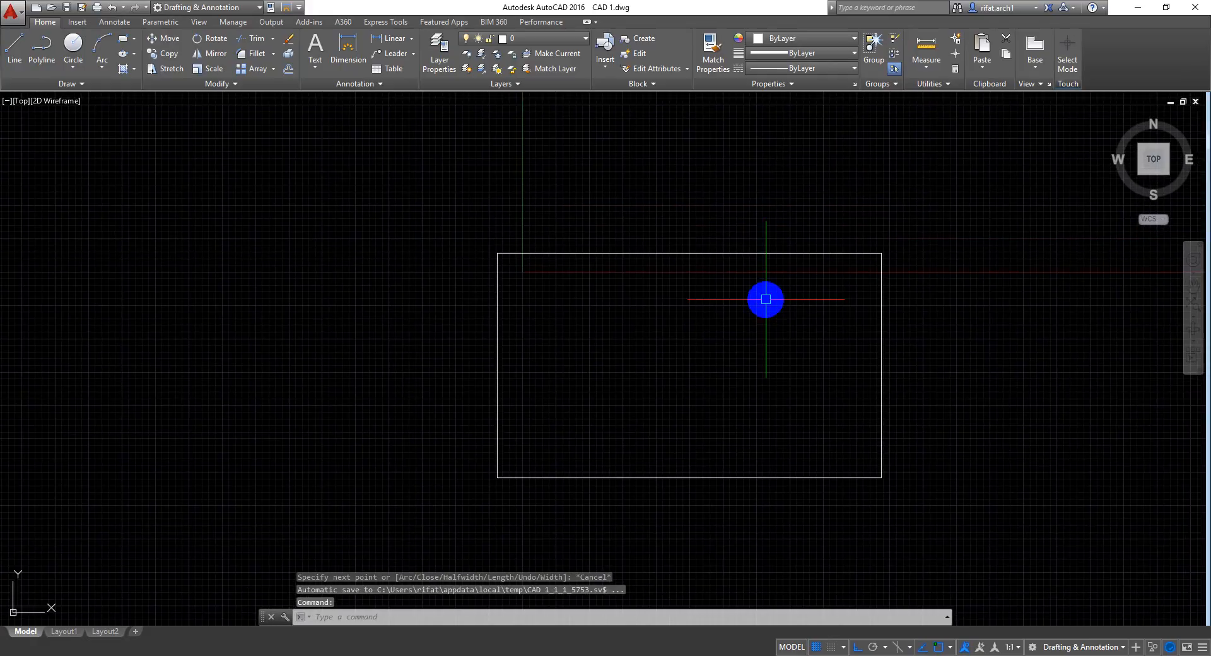
key(F7)
middle_drag(870, 303, 775, 299)
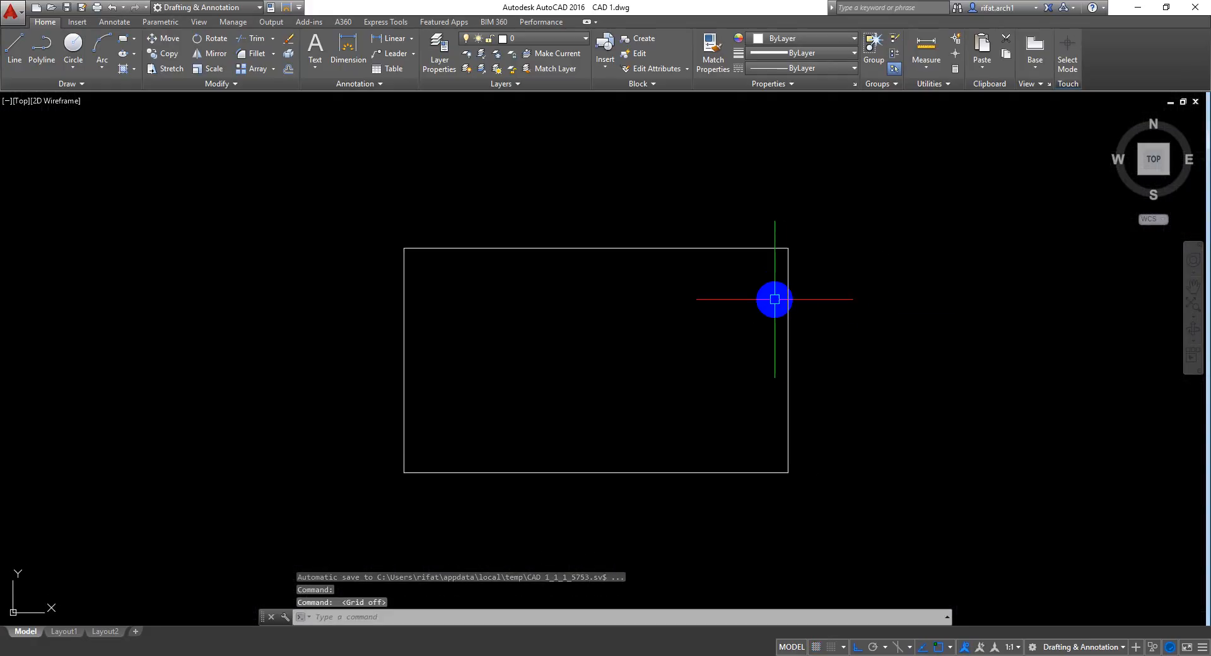
click(837, 196)
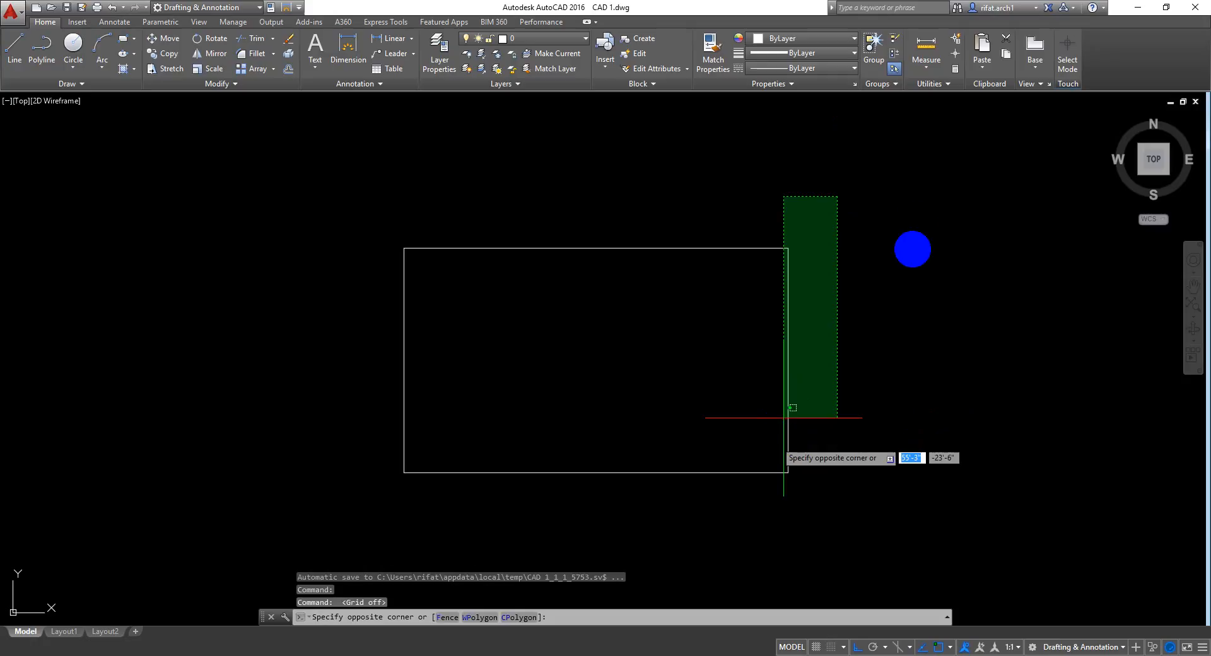
click(786, 418)
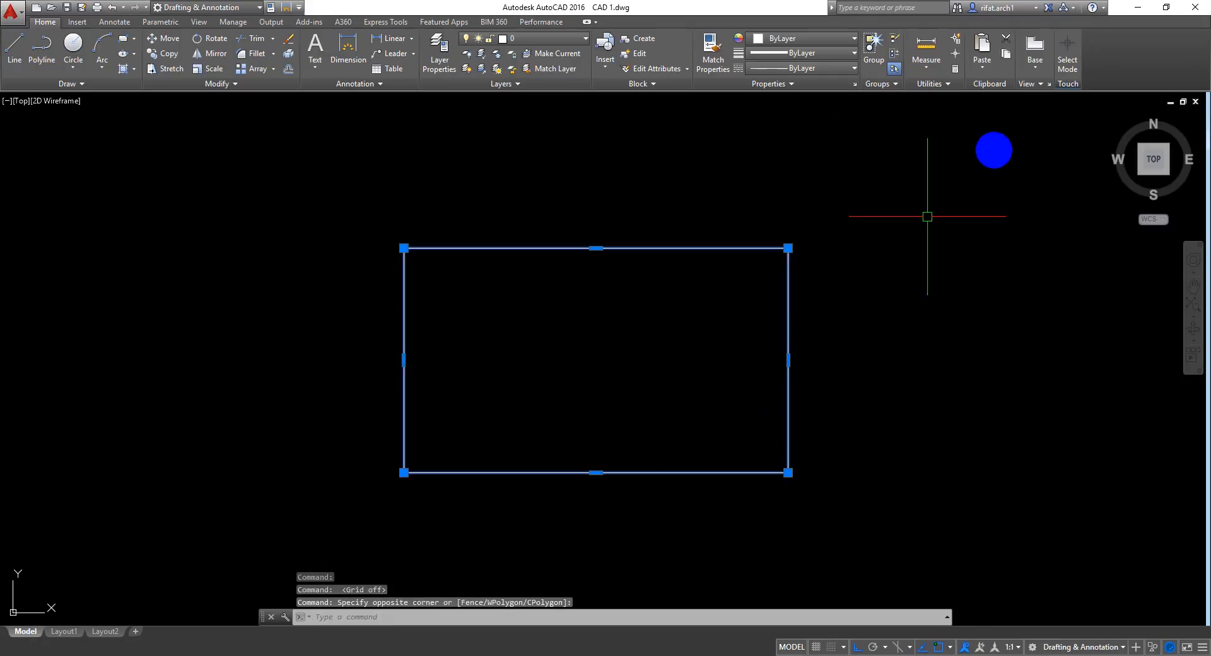
key(Escape)
key(F7)
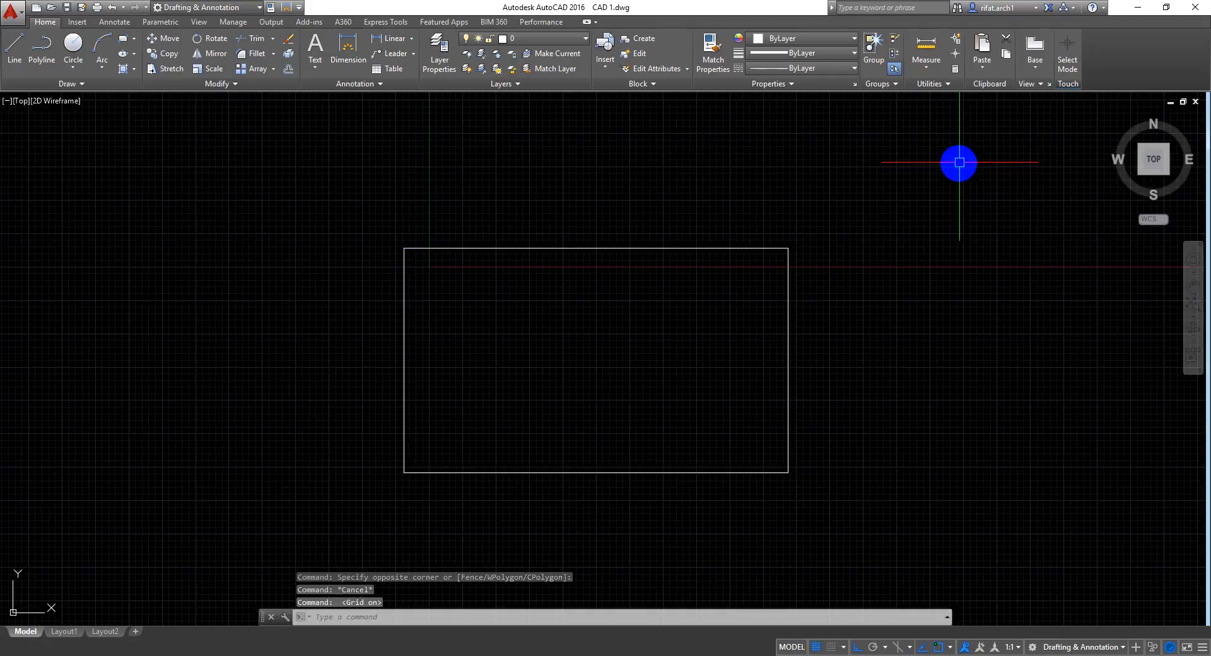
mouse_move(846, 231)
middle_down()
mouse_move(830, 238)
mouse_move(838, 252)
middle_up()
click(742, 219)
click(630, 448)
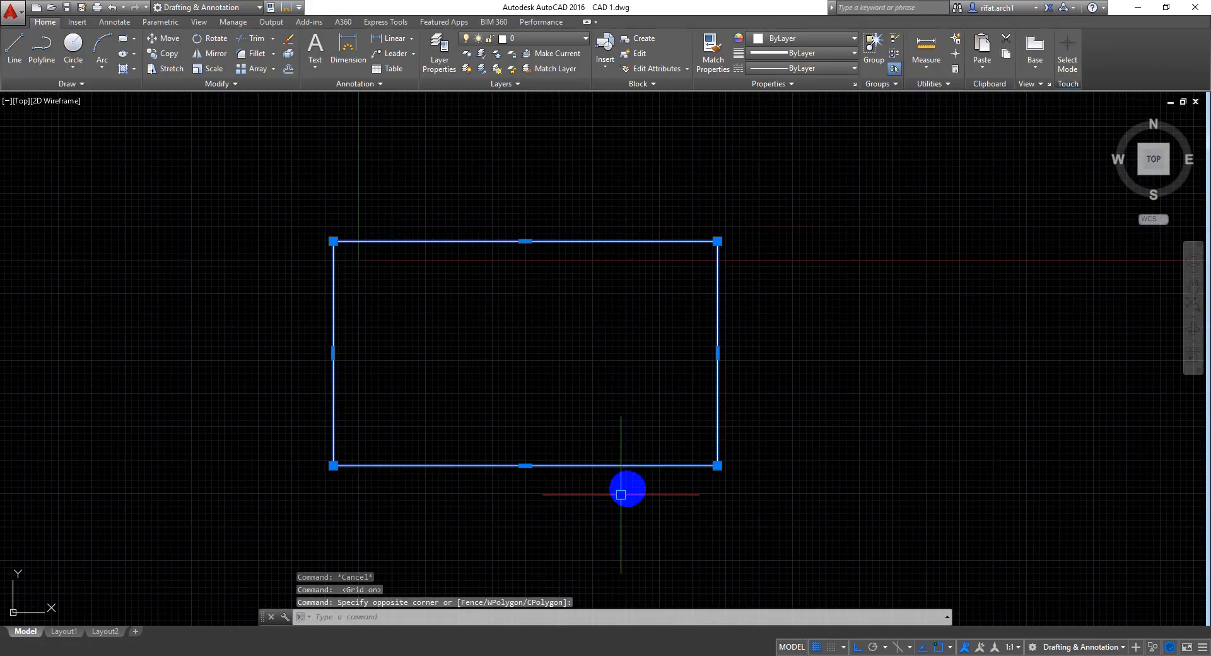
middle_drag(554, 330, 627, 302)
scroll(595, 326, up, 2)
key(Escape)
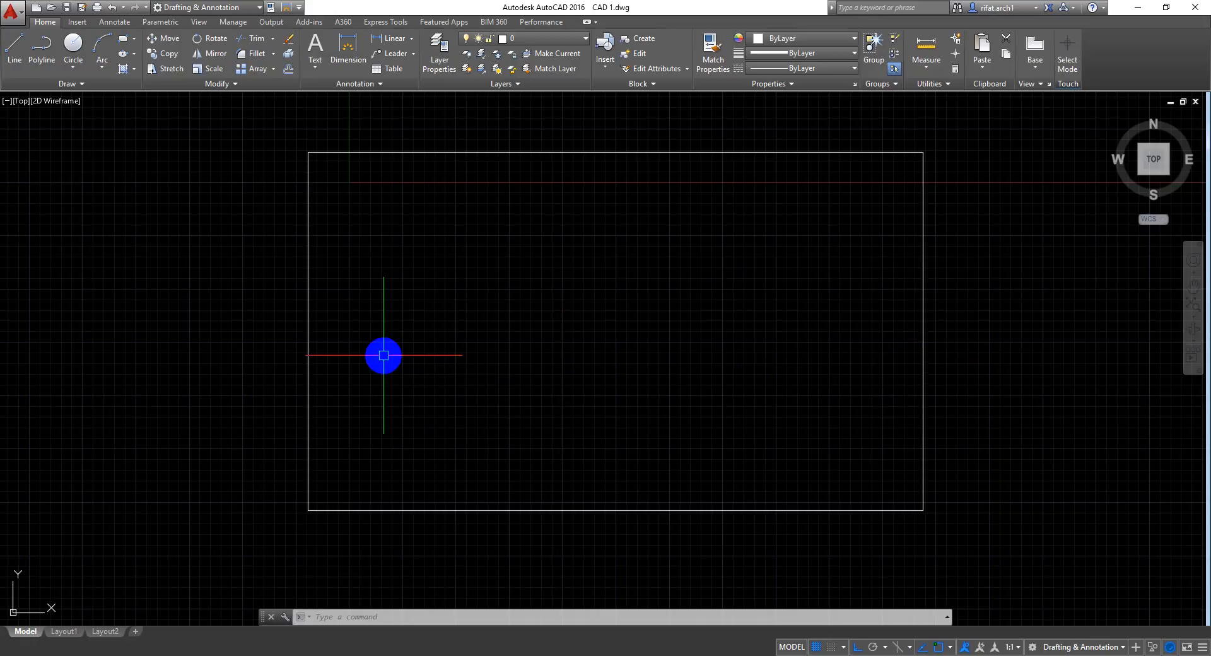
Step: List the rectangle polyline's properties with the LIST command and examine its area in square feet
click(370, 303)
click(263, 454)
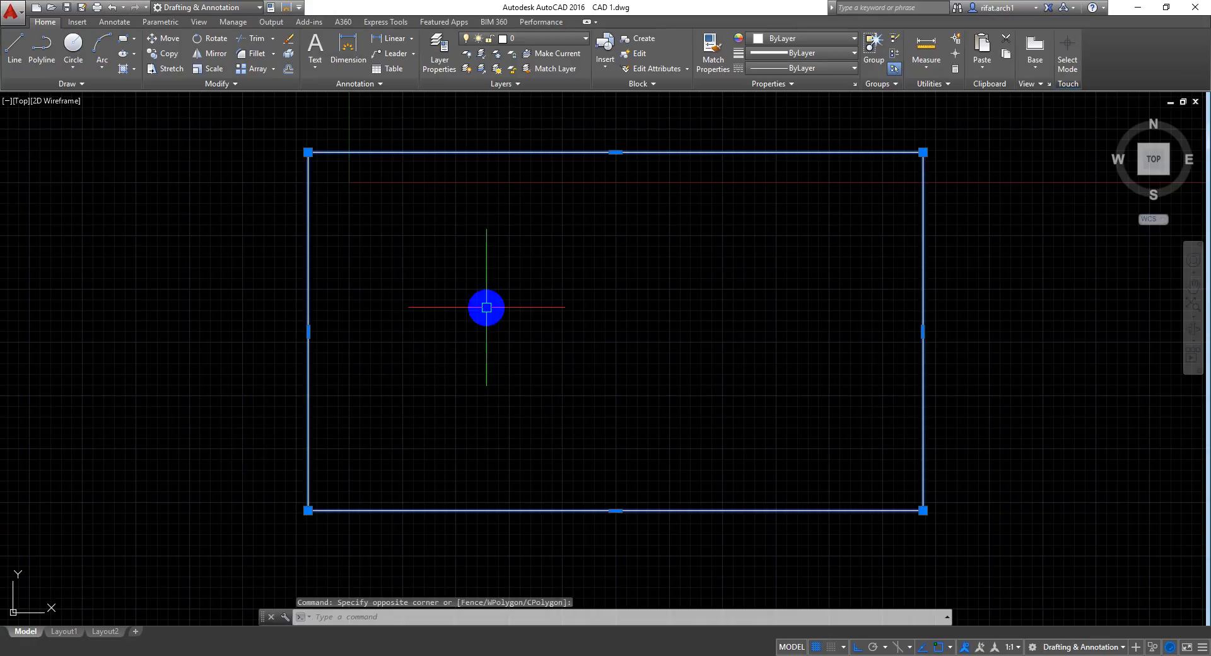
text(i)
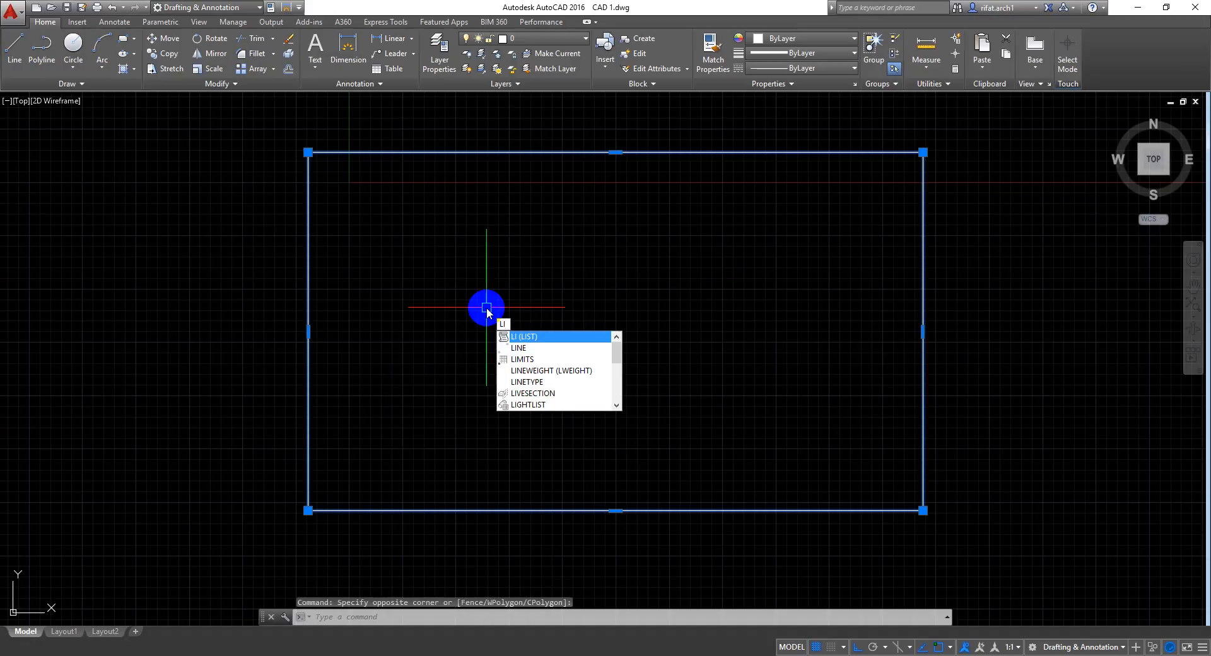
key(Return)
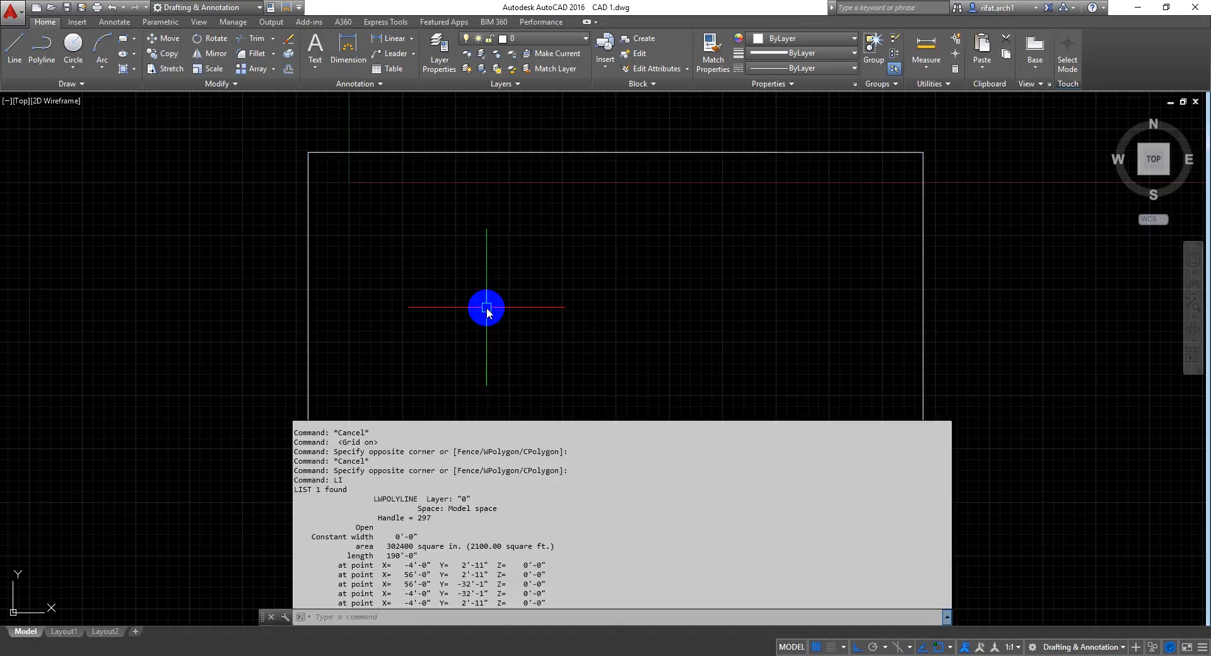
click(498, 431)
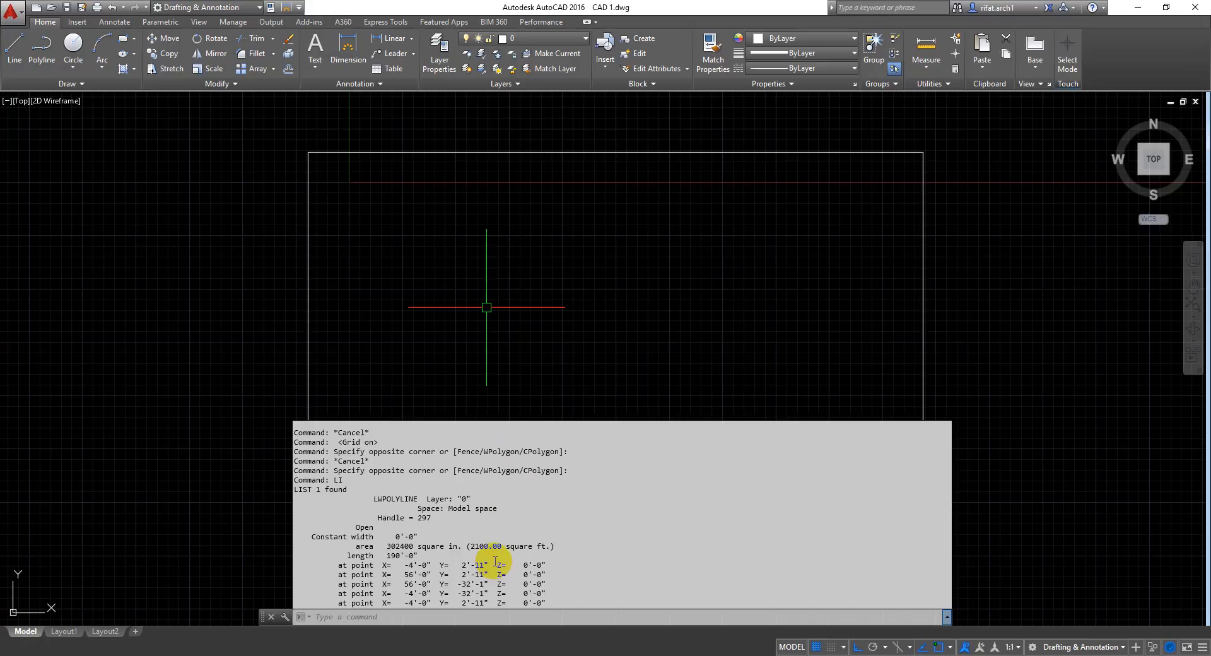
drag(471, 548, 503, 547)
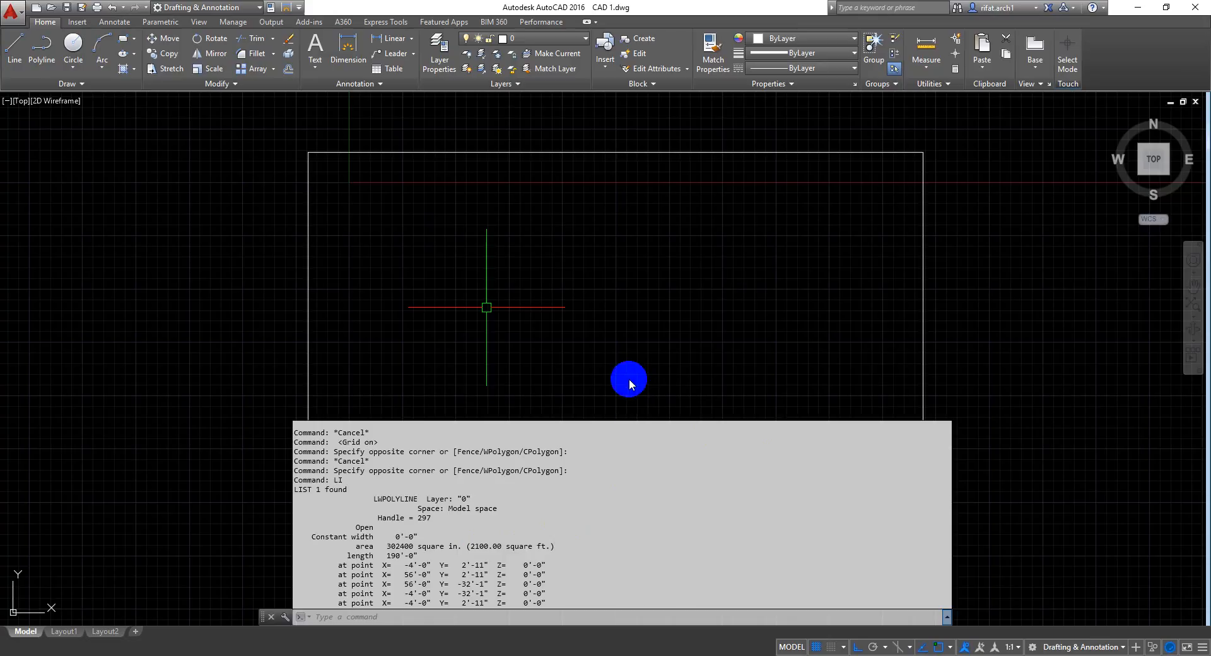
click(624, 352)
middle_drag(630, 336, 627, 346)
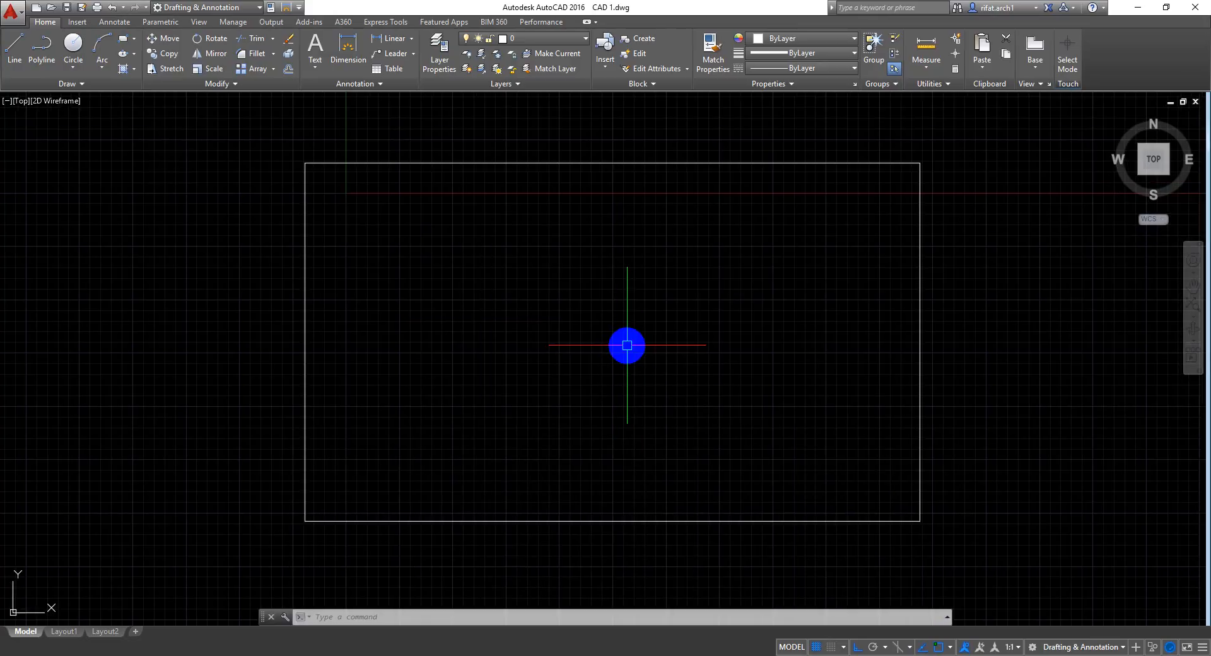
click(702, 292)
click(641, 281)
click(652, 163)
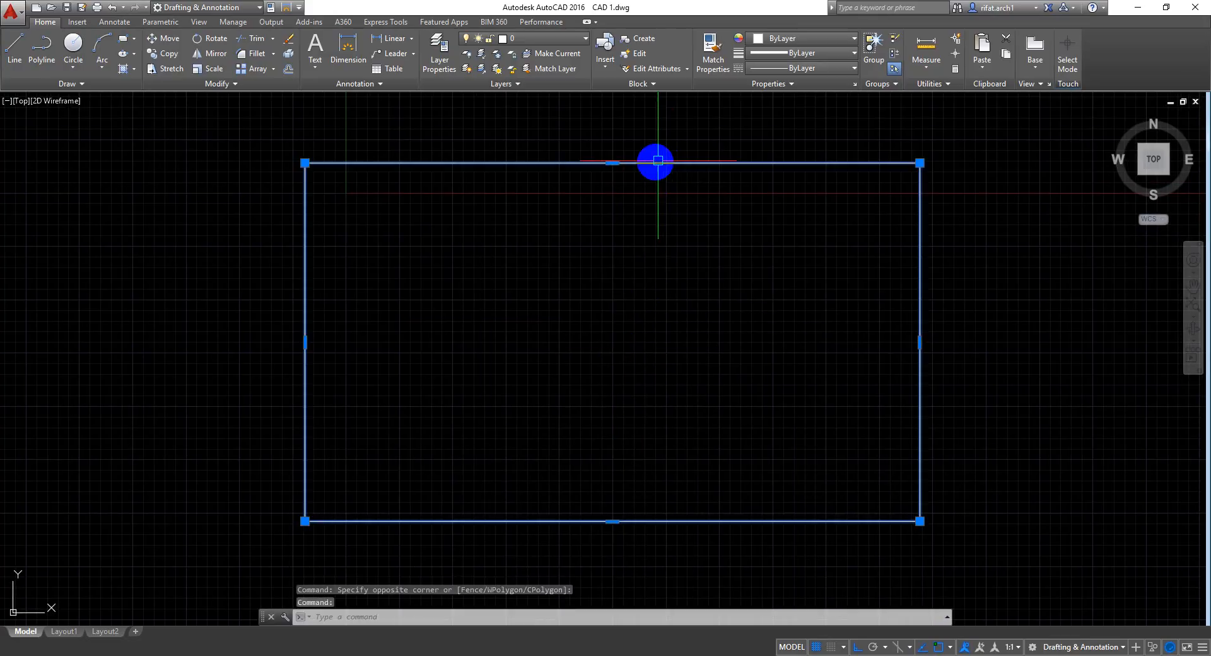
key(Escape)
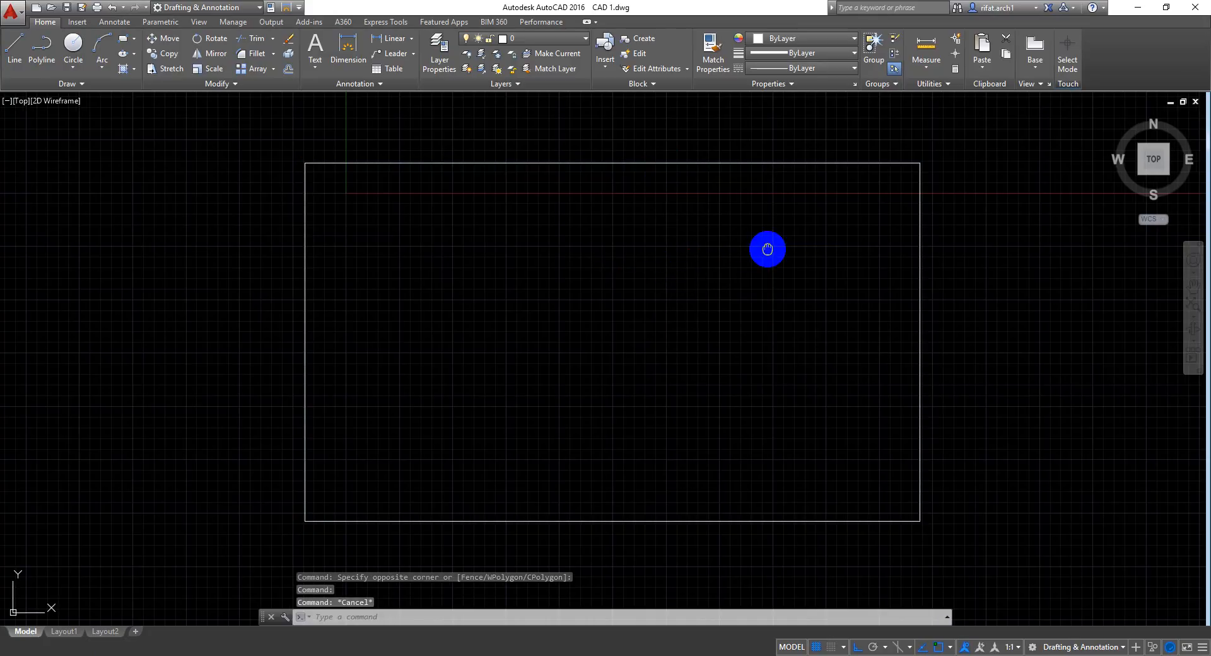
middle_drag(768, 249, 749, 254)
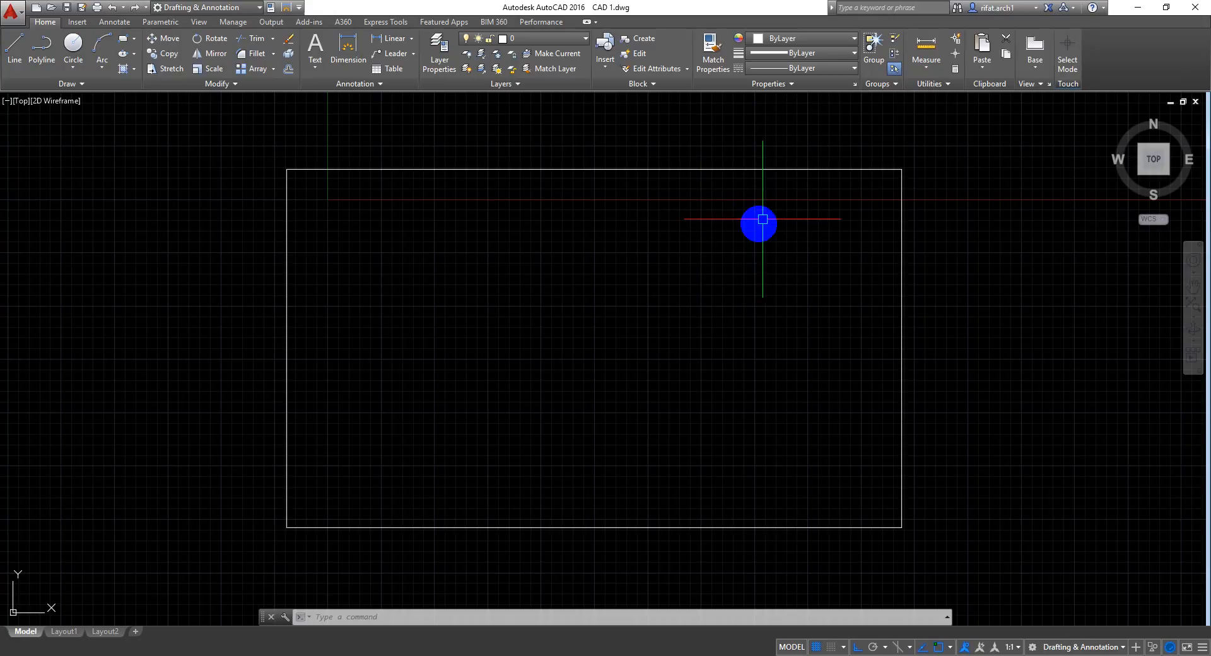
click(784, 202)
click(606, 344)
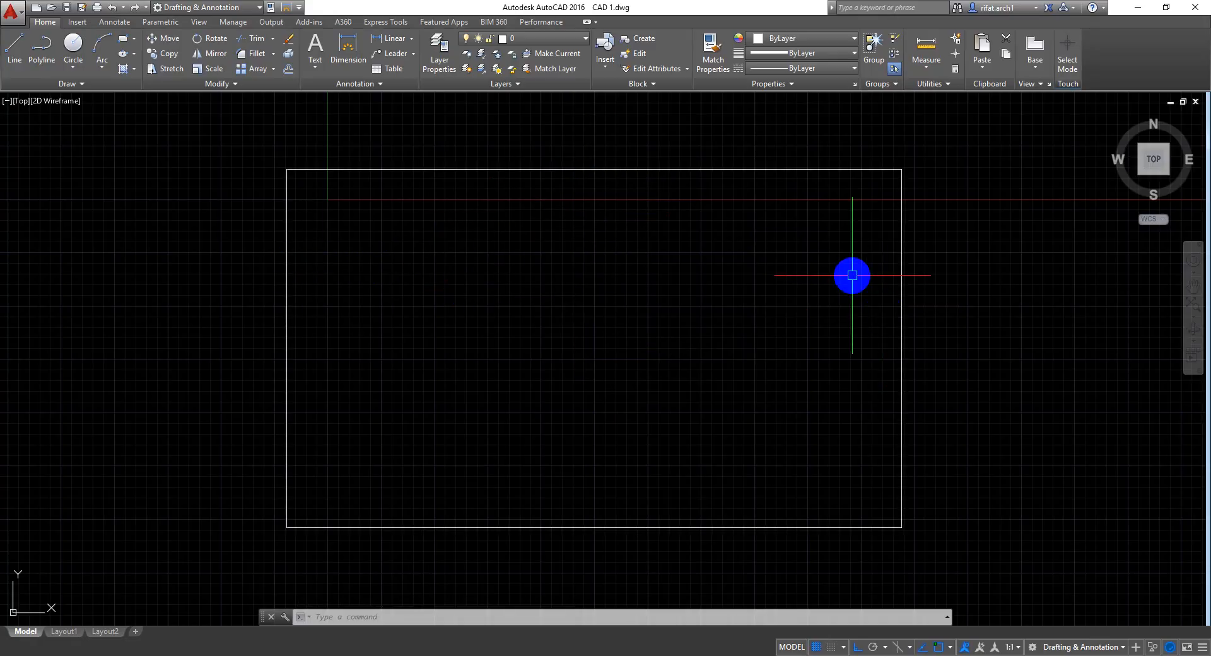
mouse_move(714, 473)
middle_down()
mouse_move(710, 459)
mouse_move(763, 432)
mouse_move(757, 465)
middle_up()
click(813, 451)
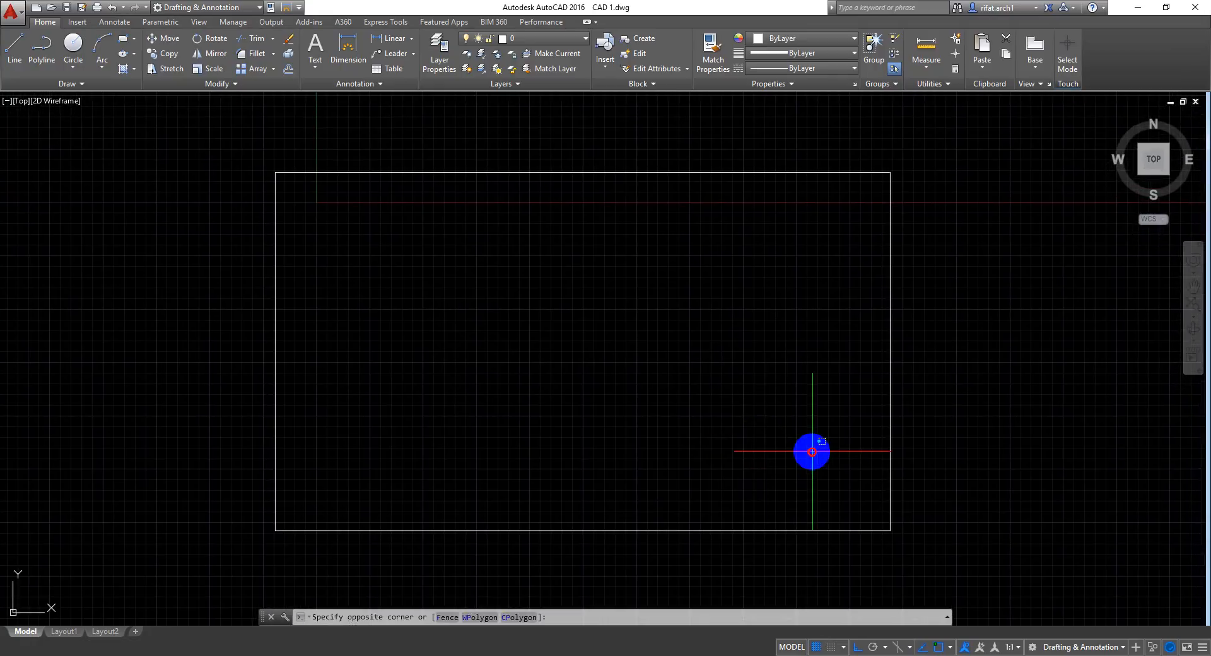
click(723, 481)
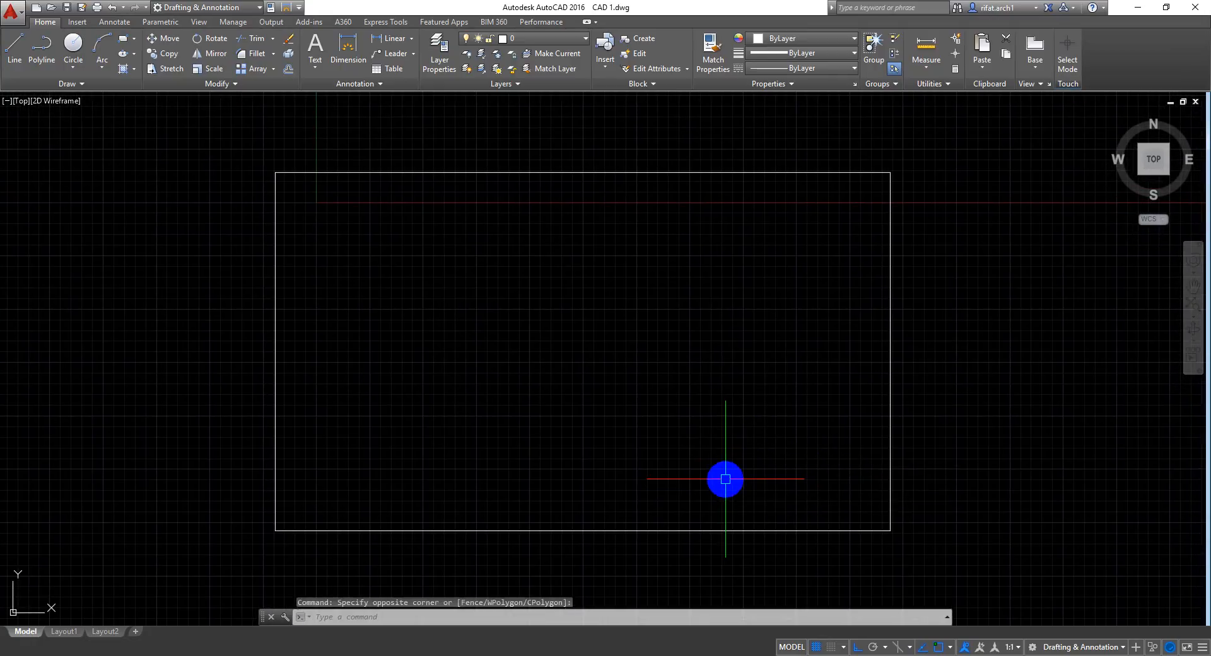
click(791, 335)
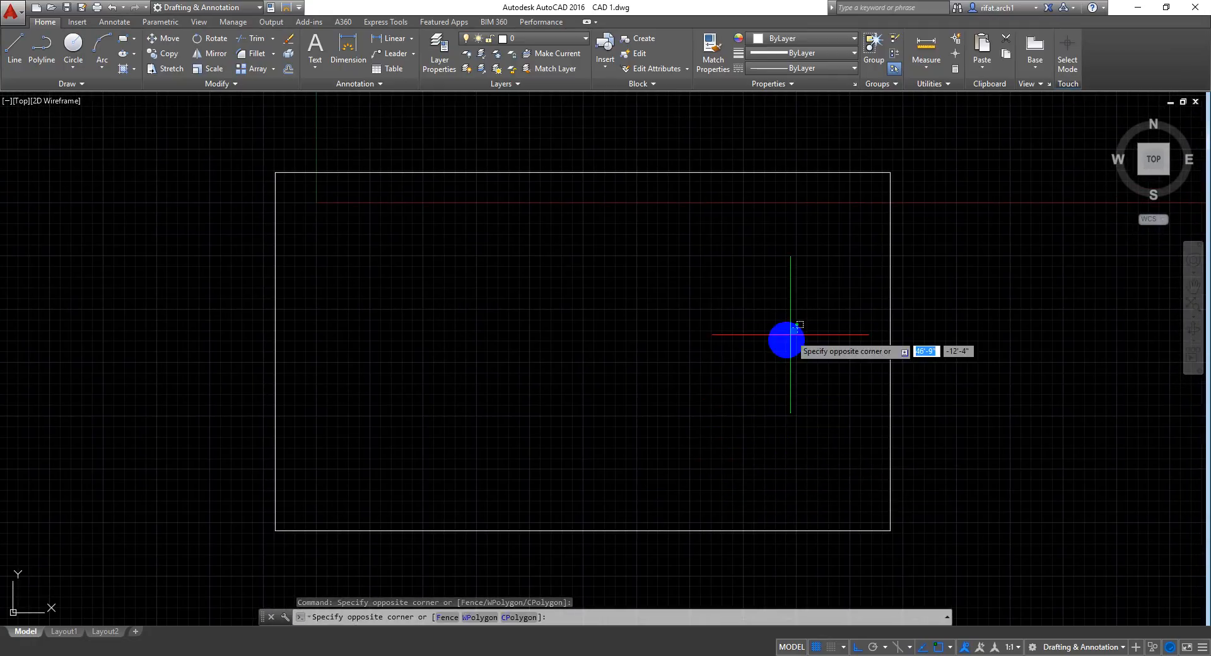
click(708, 405)
middle_drag(803, 378, 777, 386)
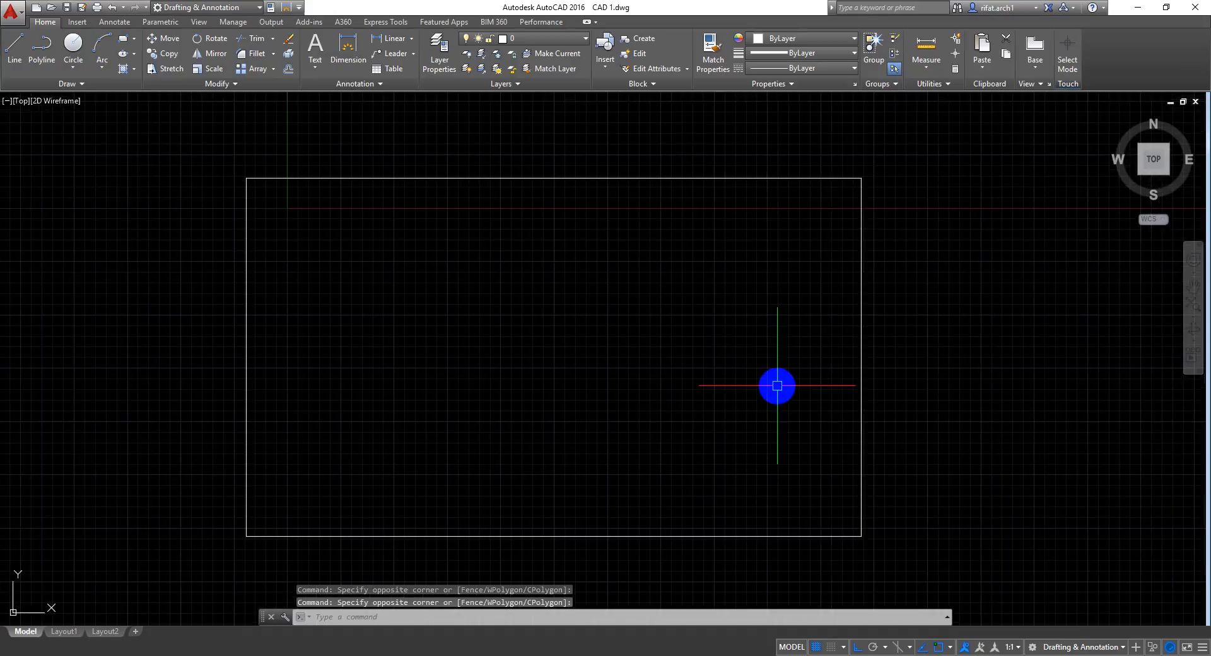
middle_drag(700, 389, 757, 387)
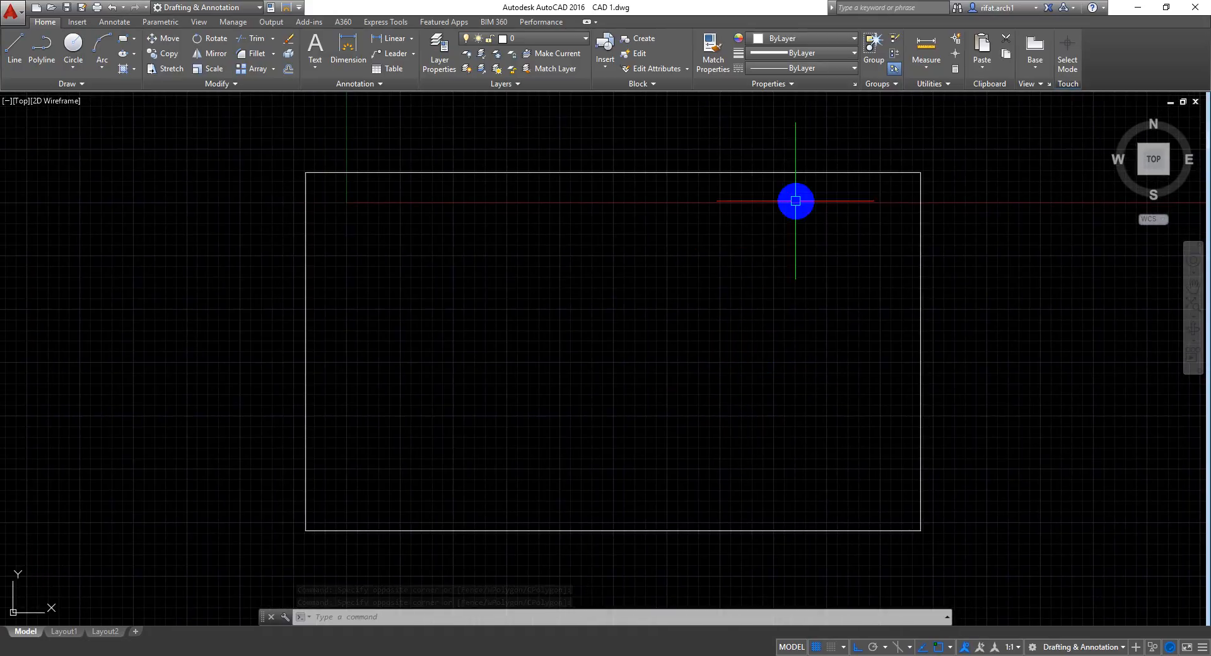
Step: Explode the rectangle polyline into separate lines and select its top edge alone as a check
click(776, 173)
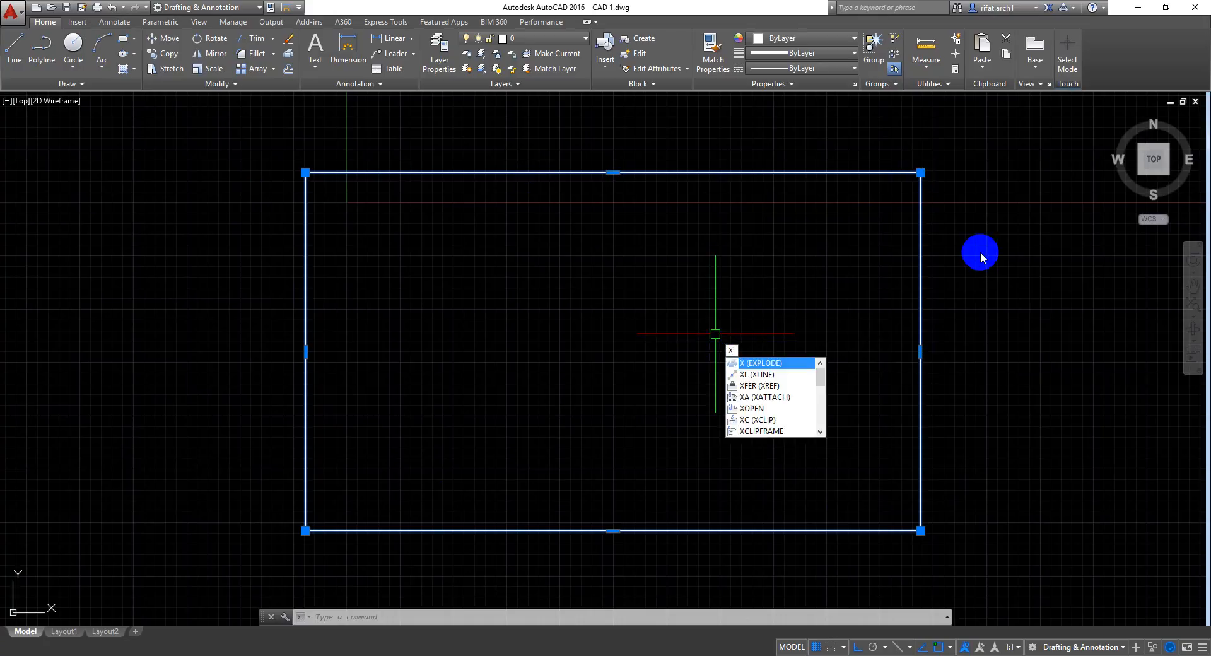
key(Escape)
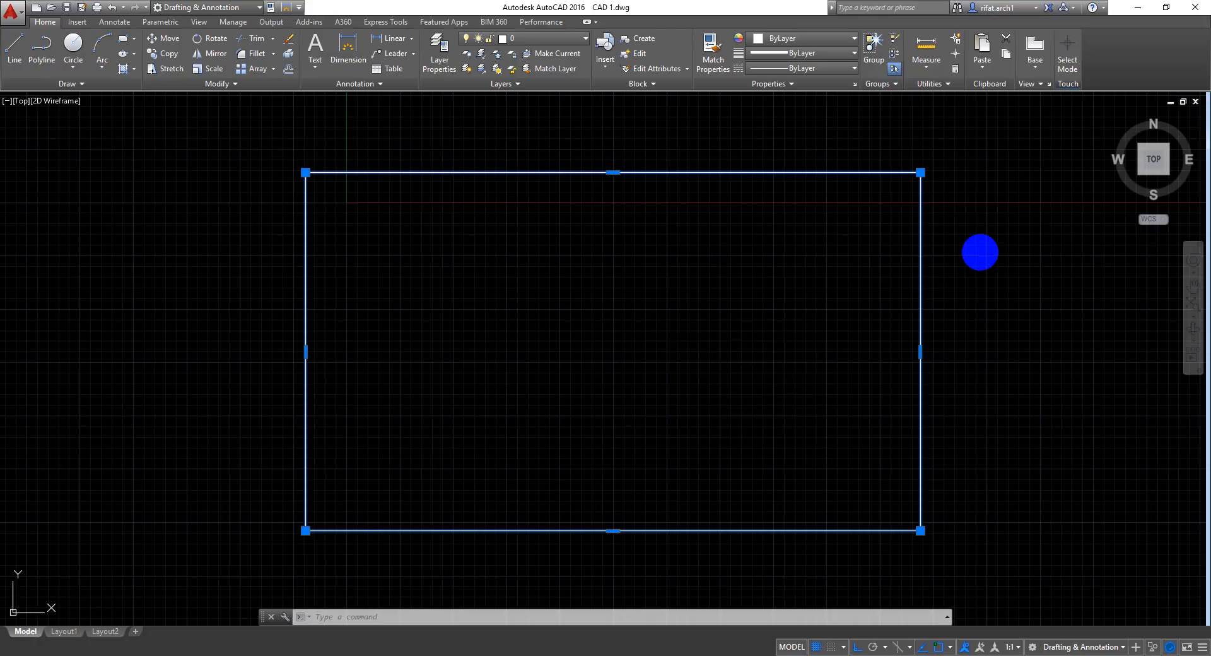
text(x)
key(Return)
click(706, 172)
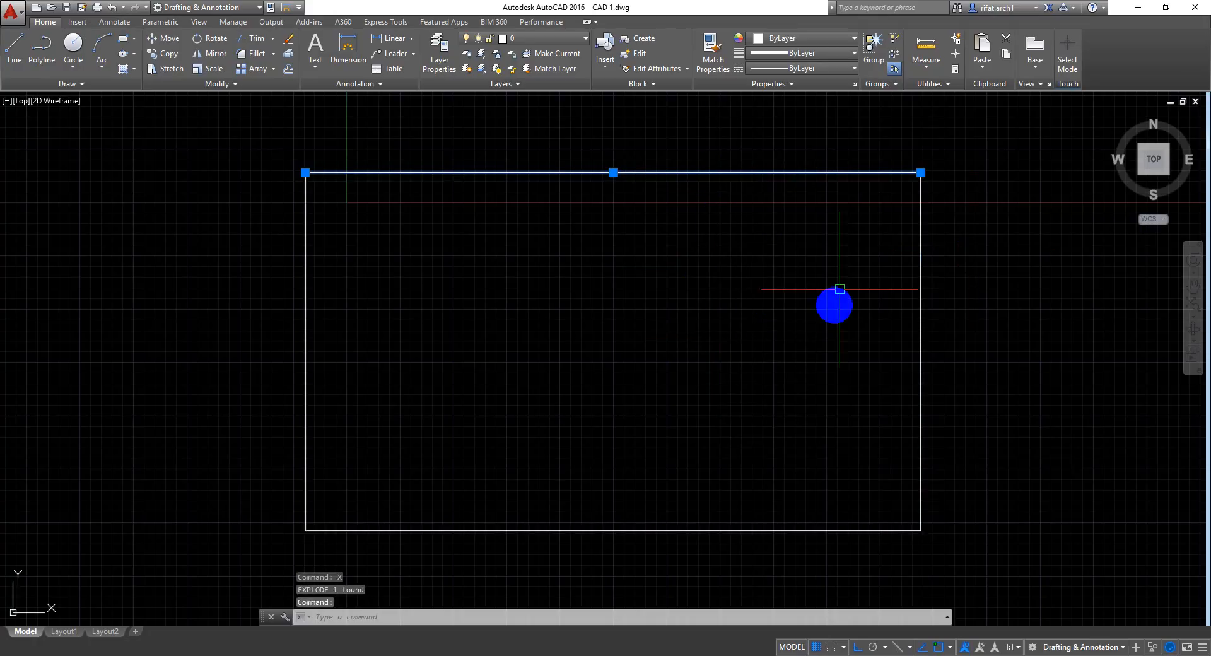
key(Escape)
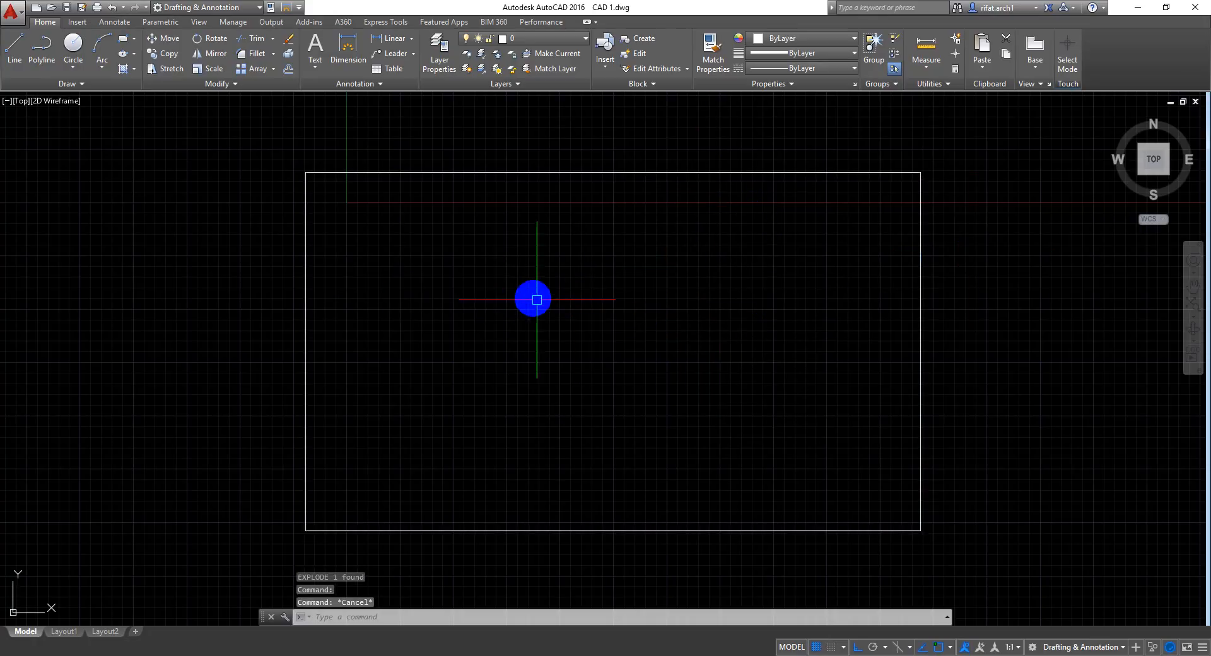
Step: Undo the explode of the rectangle and redo it
key(ctrl+z)
key(ctrl+z)
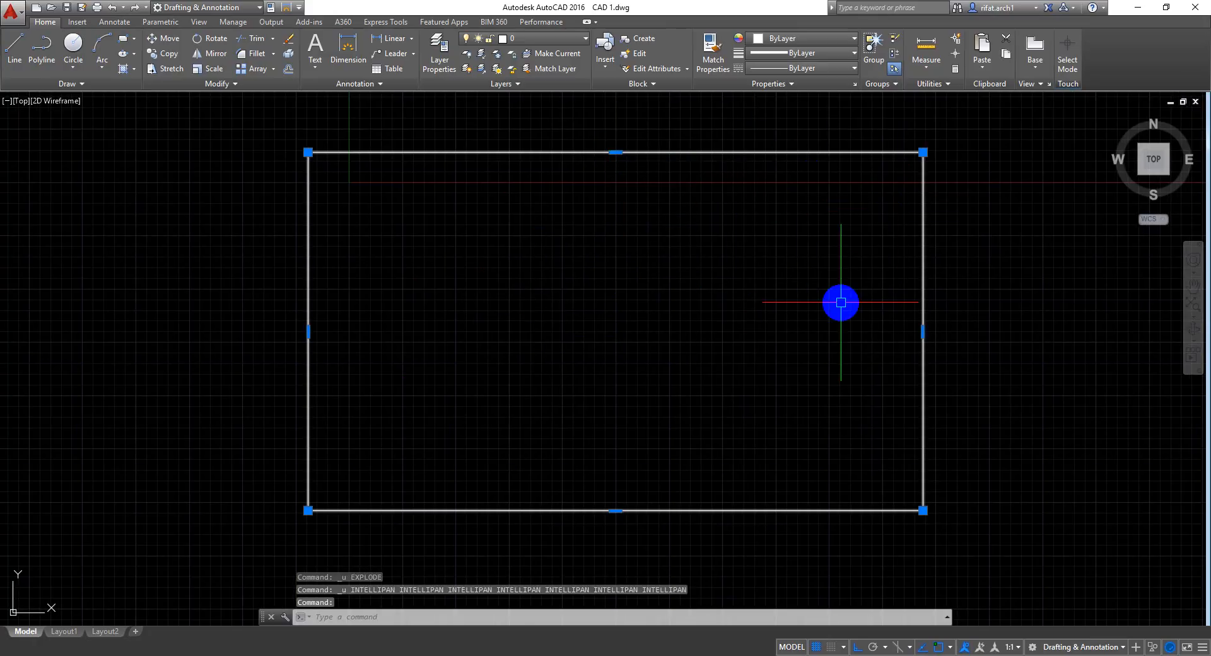
key(ctrl+y)
key(ctrl+y)
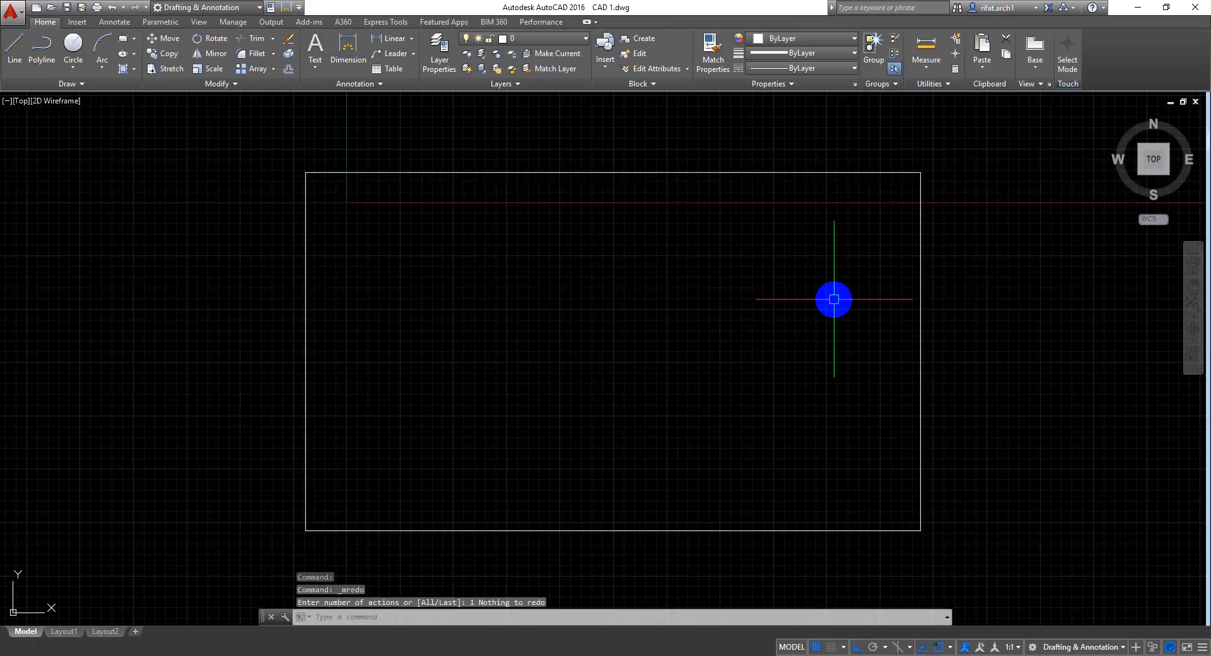
click(659, 363)
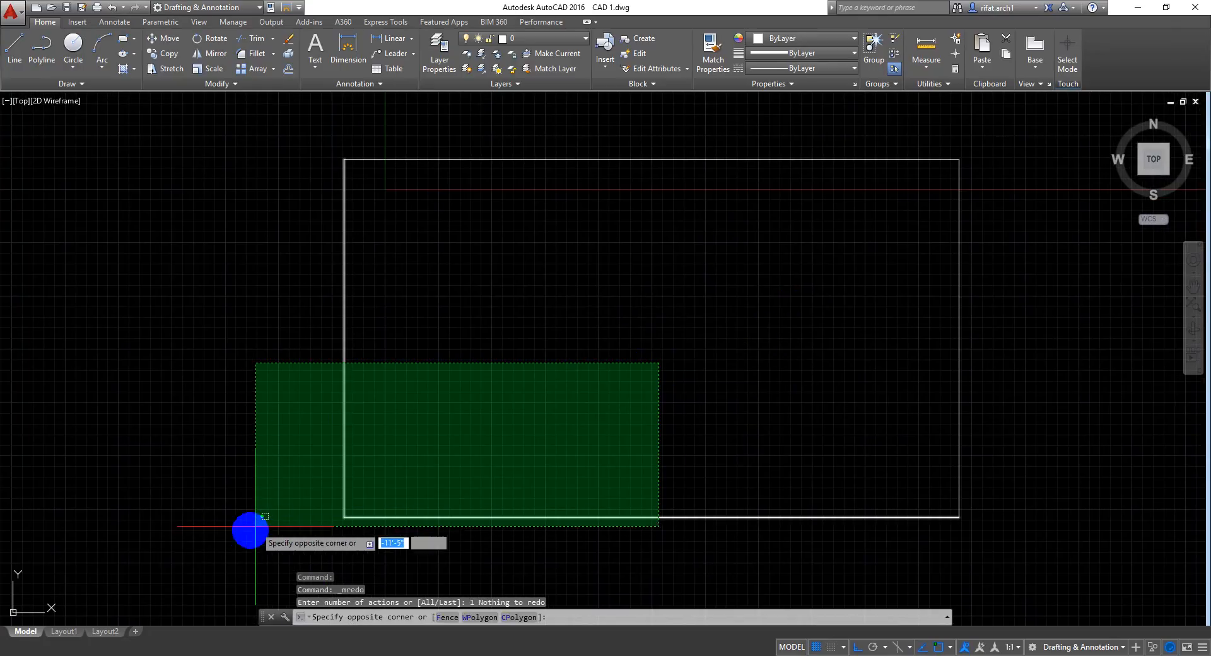
click(250, 530)
key(Escape)
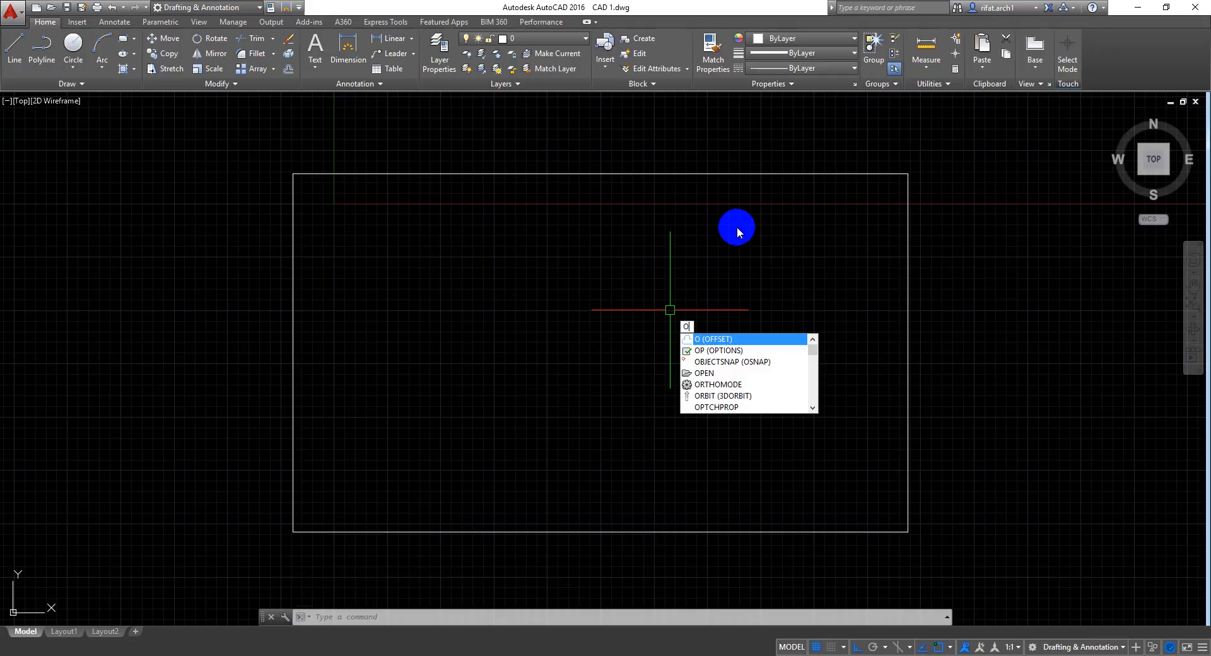
key(Escape)
key(Escape)
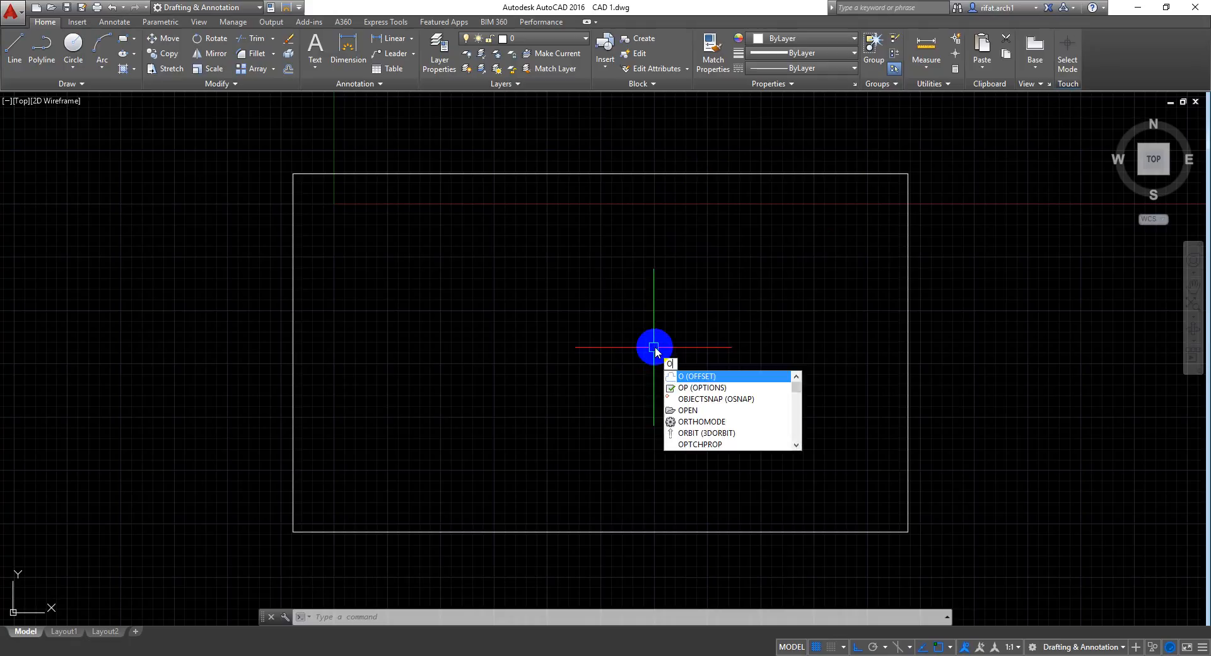
Step: Offset the rectangle's top edge 36 inches toward the inside
key(Return)
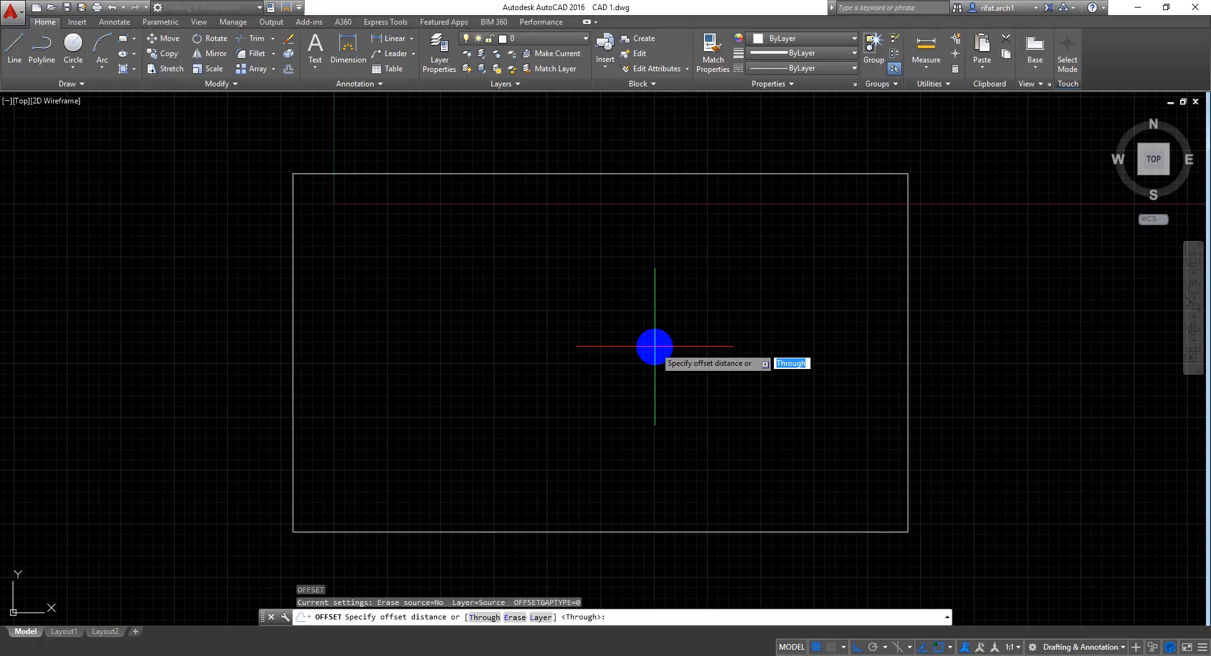
key(Return)
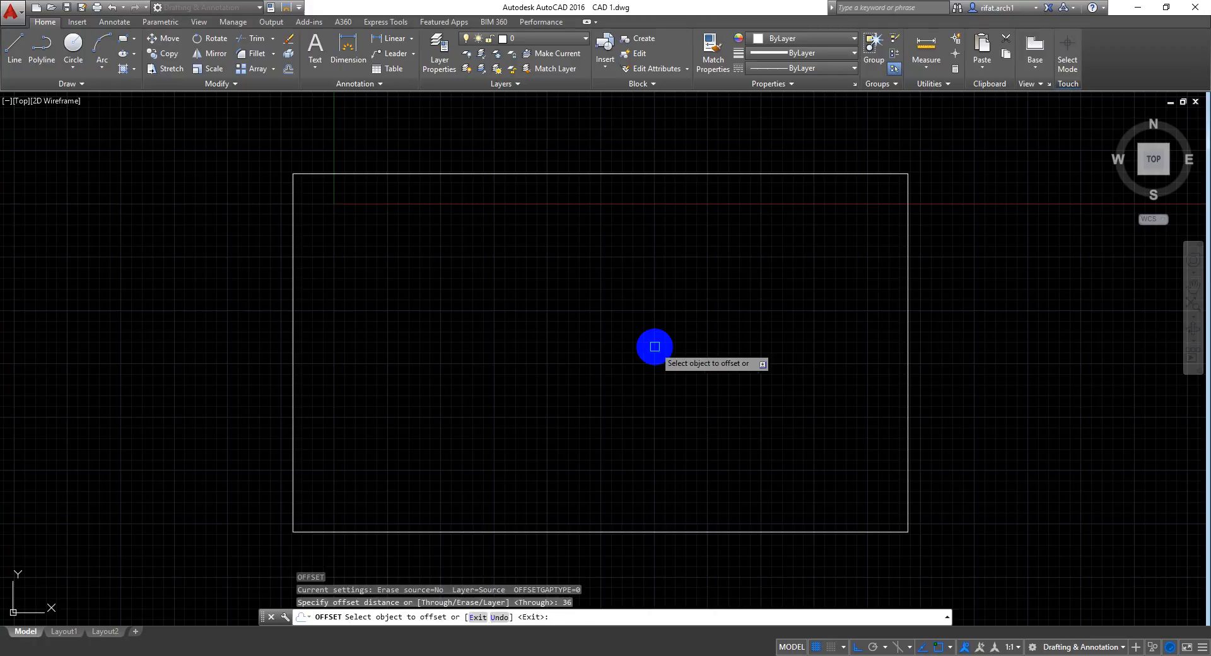
click(638, 176)
click(649, 265)
key(Return)
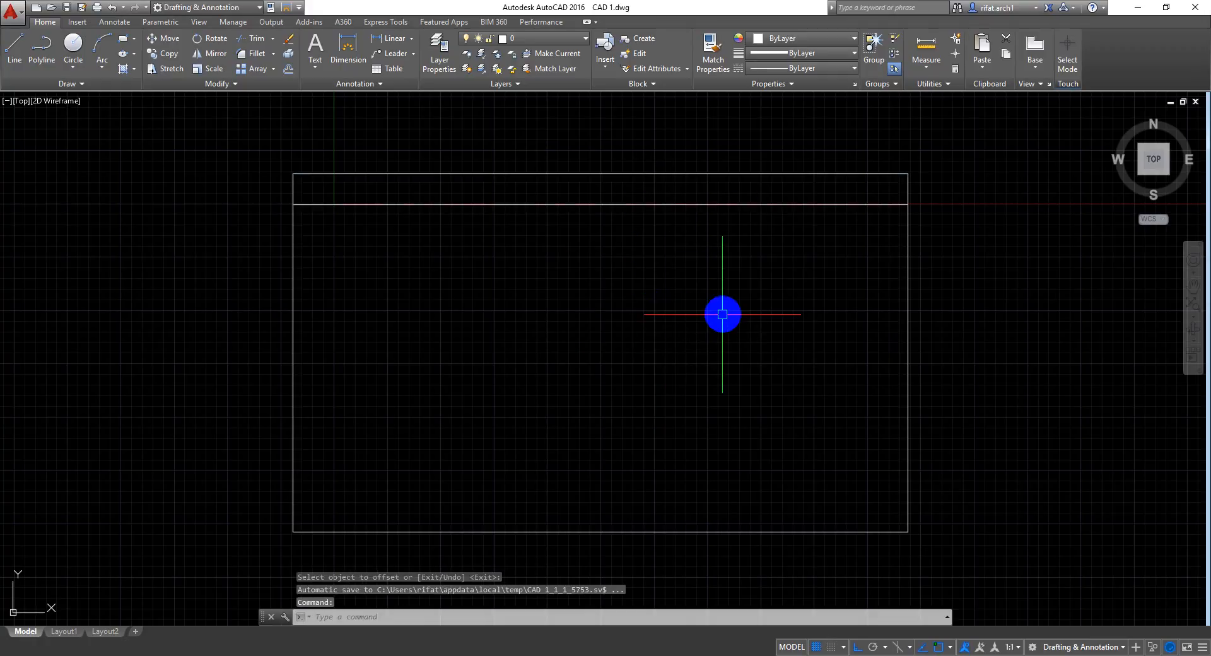
key(Return)
key(Return)
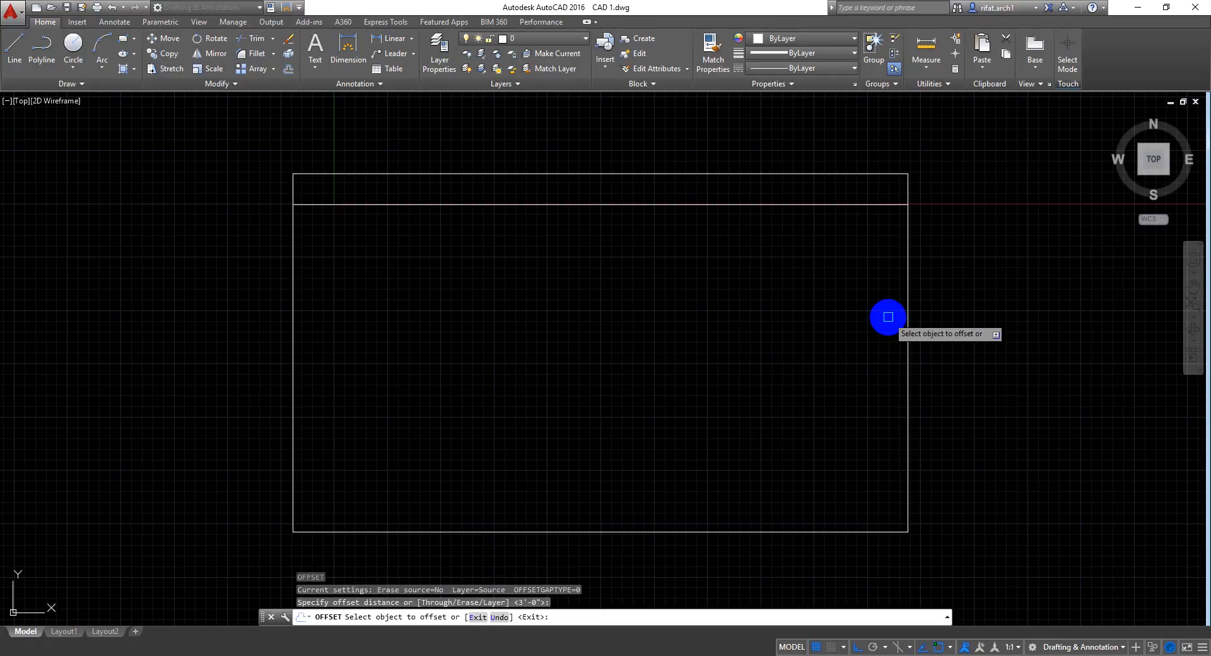
key(Escape)
Step: Offset the rectangle's right and left edges 36 inches toward the inside
text(o)
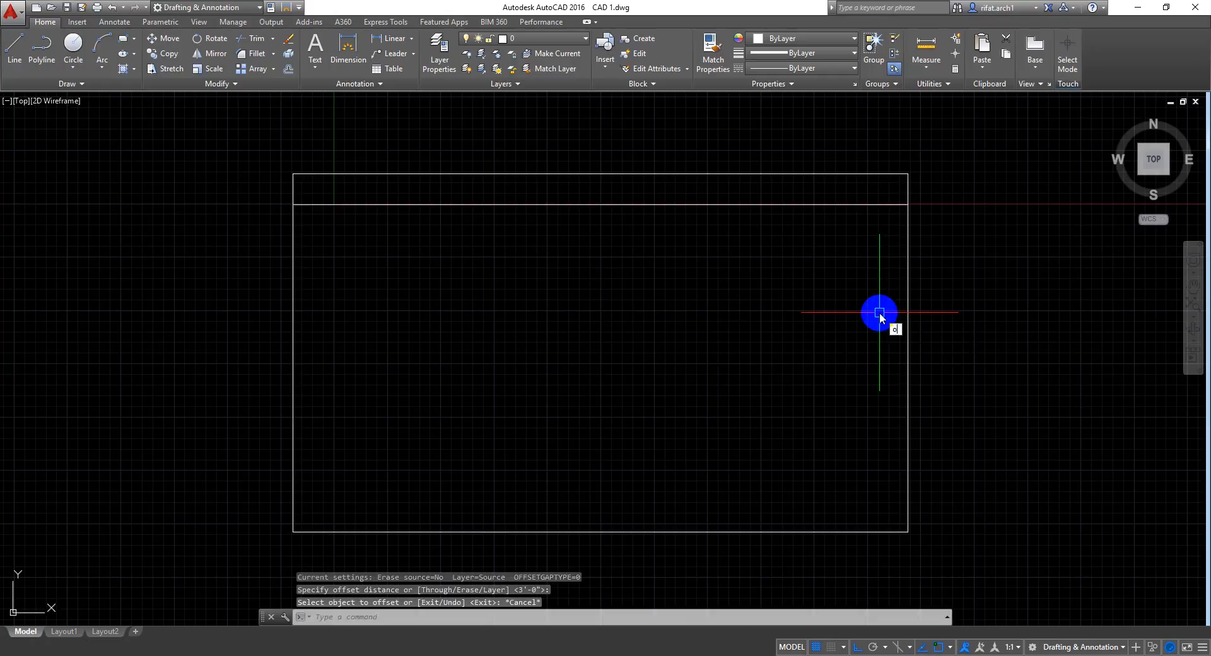
key(Return)
text(36)
key(Return)
click(908, 260)
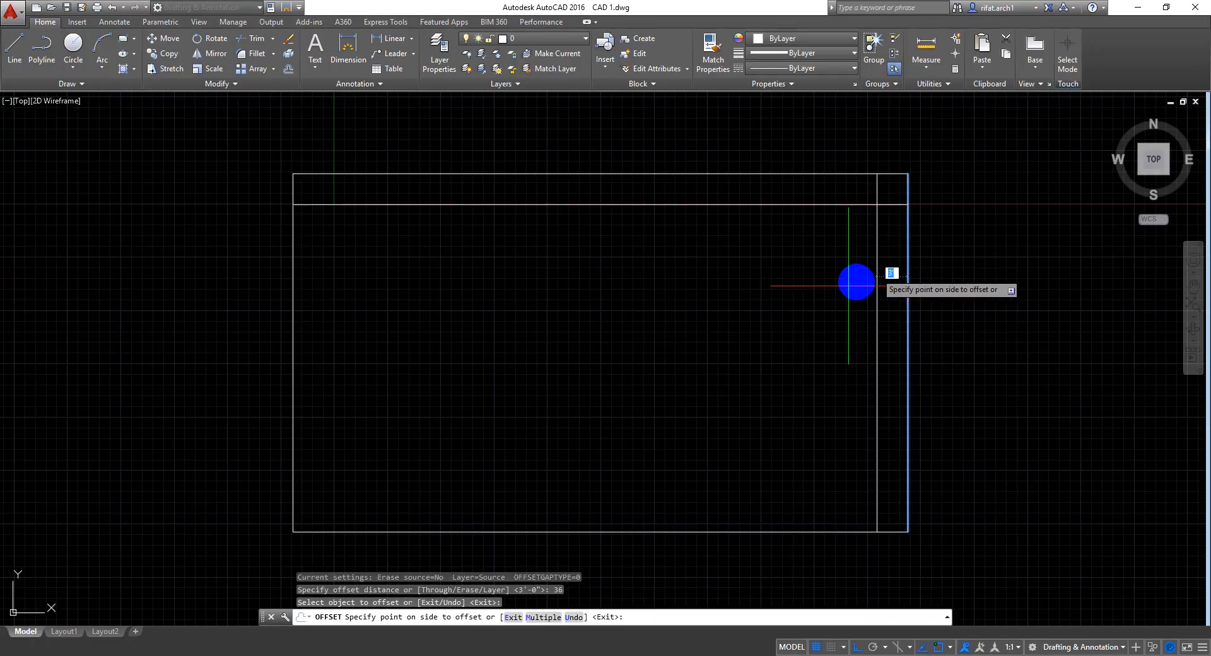
click(856, 282)
click(292, 271)
click(624, 341)
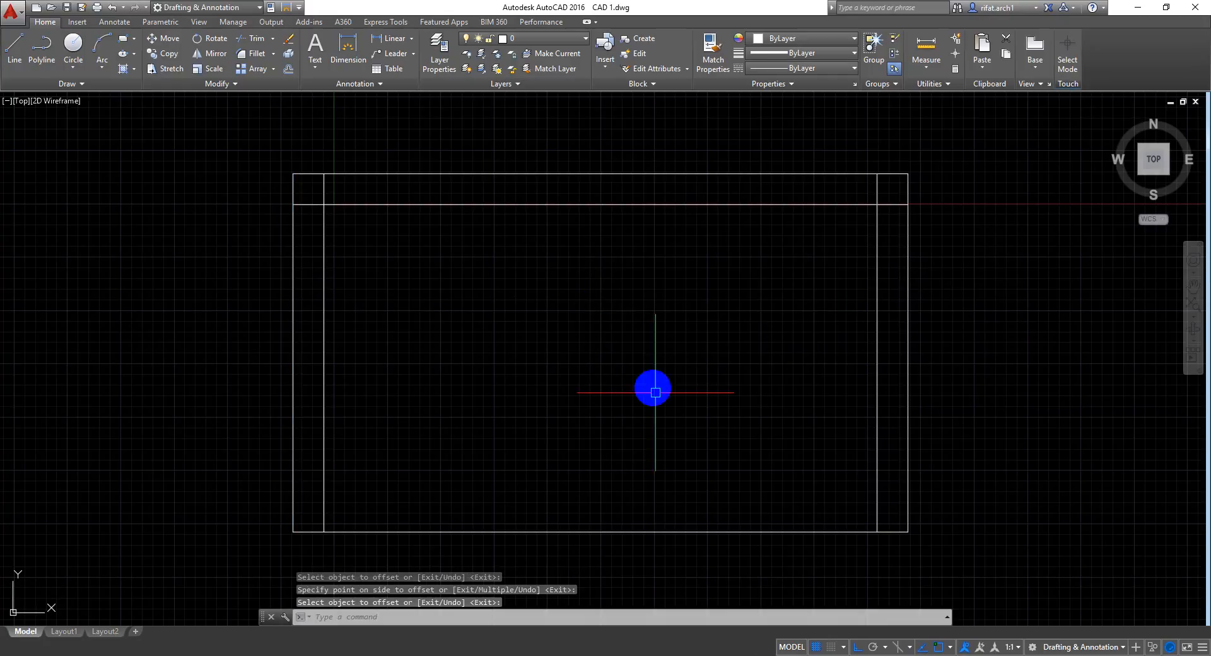
Step: Offset the rectangle's bottom edge 5' toward the inside
middle_drag(656, 393, 653, 378)
text(o)
key(Return)
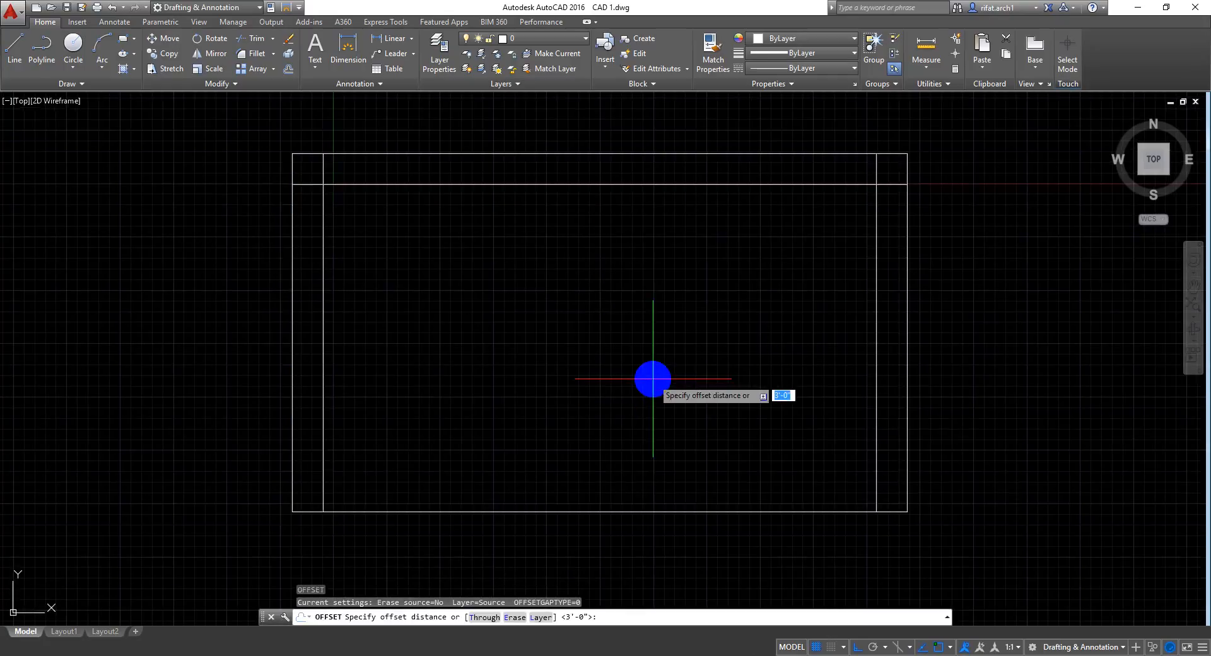
text(5)
key(Return)
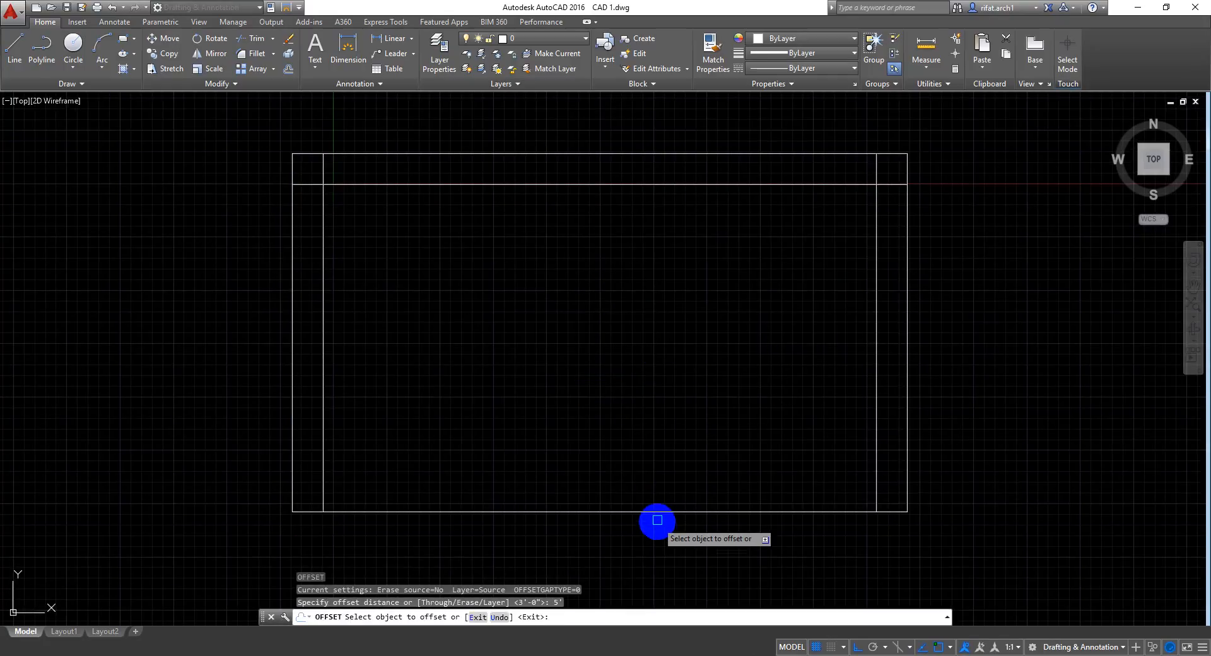
click(650, 511)
click(690, 438)
middle_drag(598, 258, 623, 261)
click(745, 241)
click(613, 313)
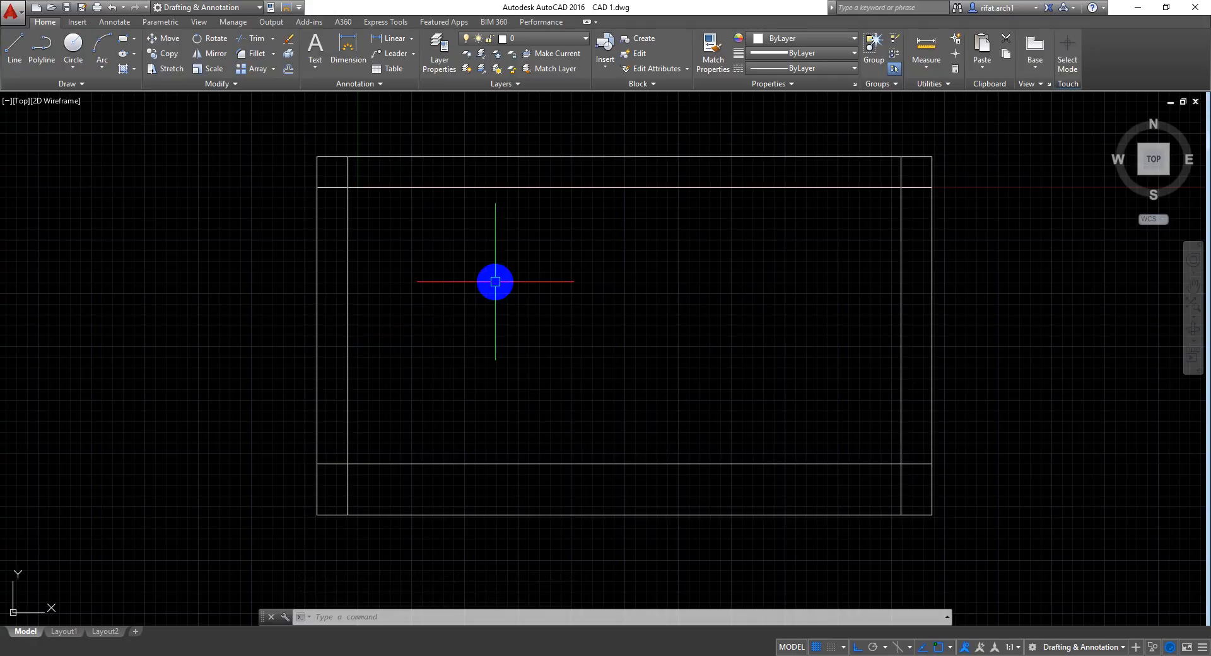
Step: Trim the ends of the offset lines that extend past their crossing near the rectangle's upper-left corner
key(Return)
key(Return)
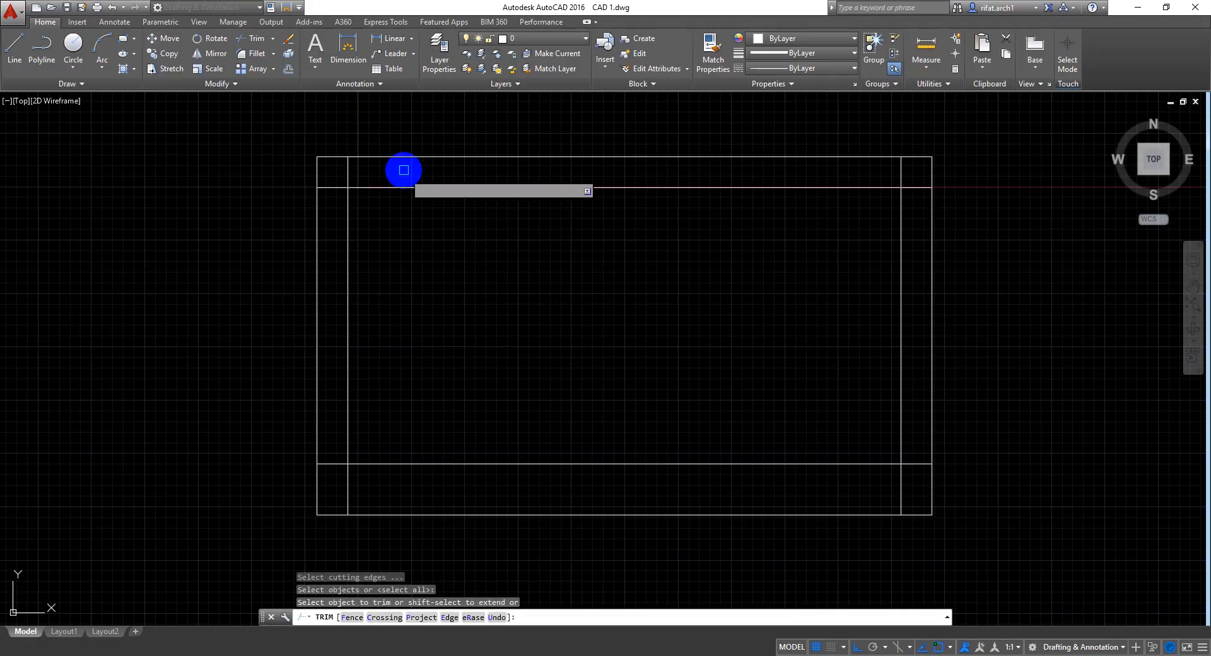
scroll(341, 166, up, 8)
click(440, 185)
click(362, 220)
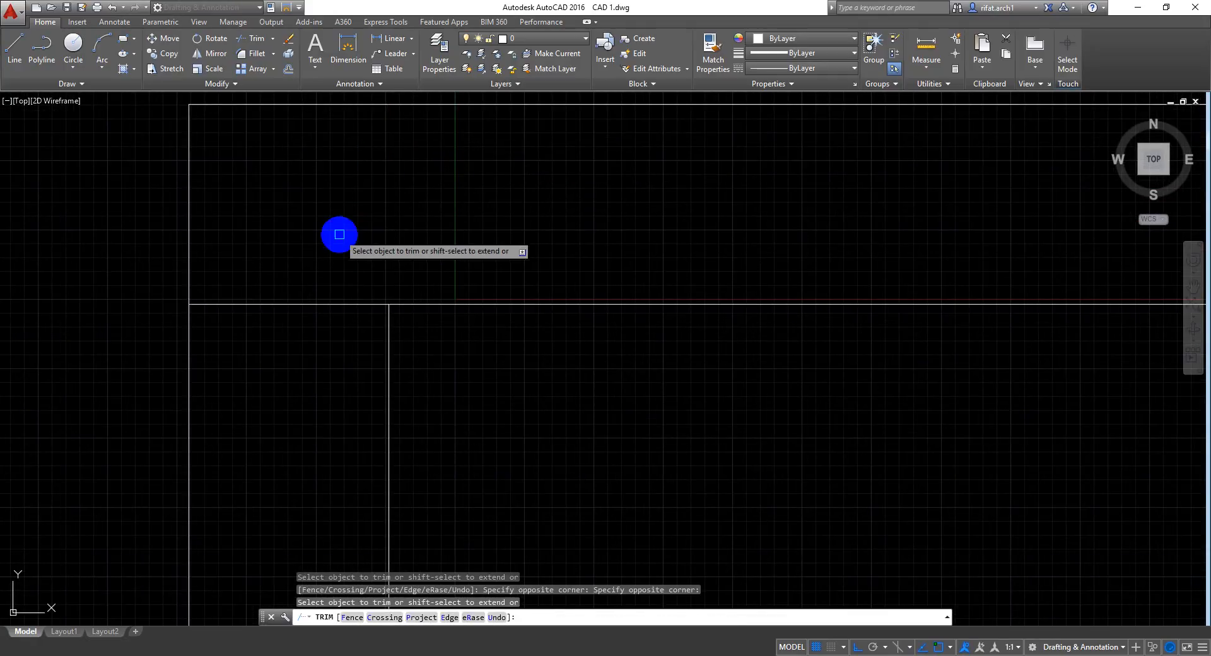
click(358, 183)
click(298, 345)
Step: Trim the overhanging ends of the offset lines near the rectangle's upper-right corner
scroll(328, 338, down, 2)
scroll(326, 339, down, 3)
middle_drag(934, 342, 363, 286)
scroll(654, 246, up, 2)
scroll(654, 246, up, 6)
click(698, 242)
click(560, 301)
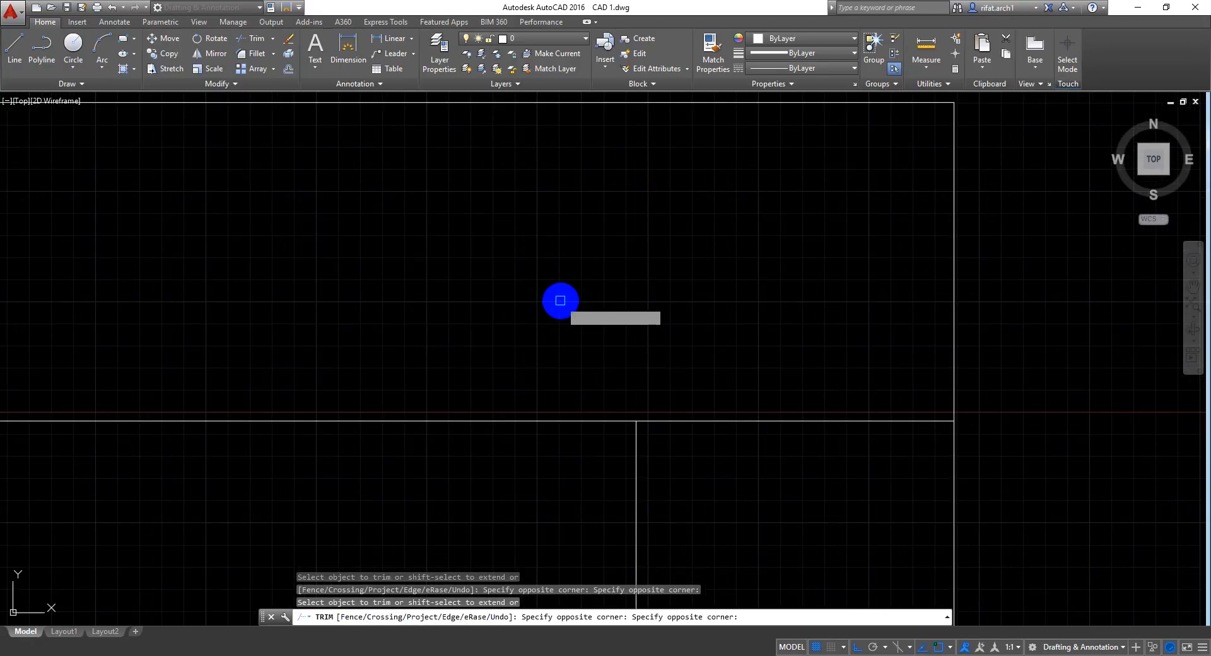
click(821, 304)
click(765, 464)
Step: Trim the overhanging offset line ends near the rectangle's lower-right corner
scroll(759, 431, down, 10)
middle_drag(751, 463, 819, 147)
scroll(844, 414, up, 5)
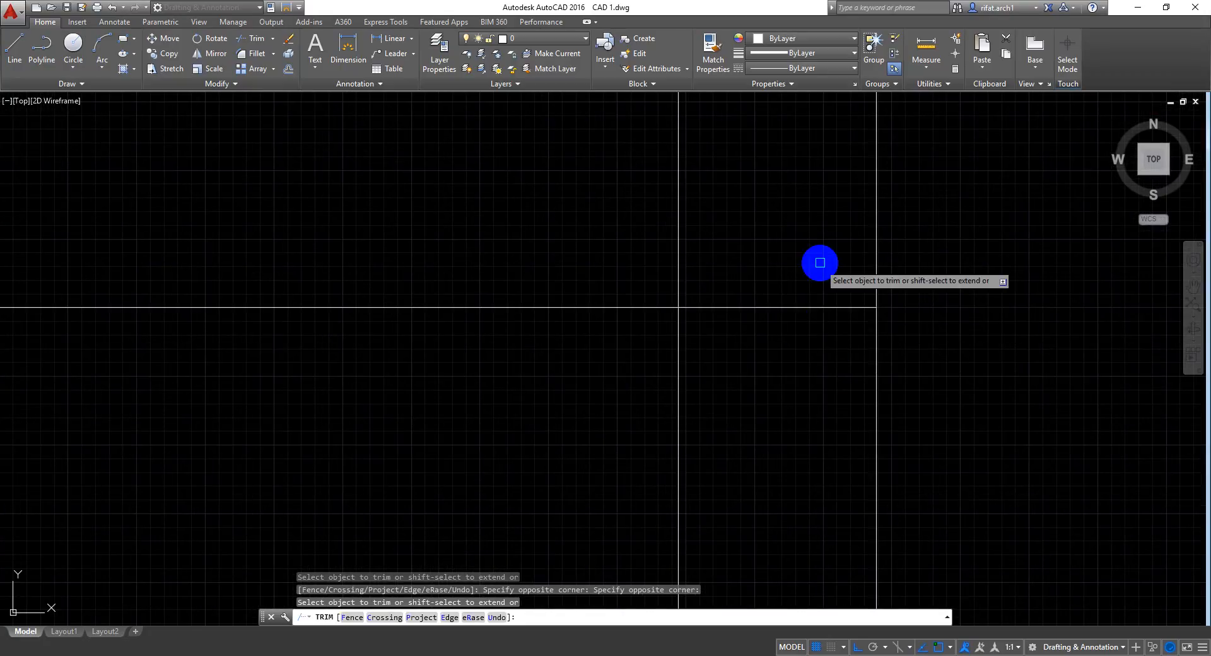
click(778, 491)
click(595, 422)
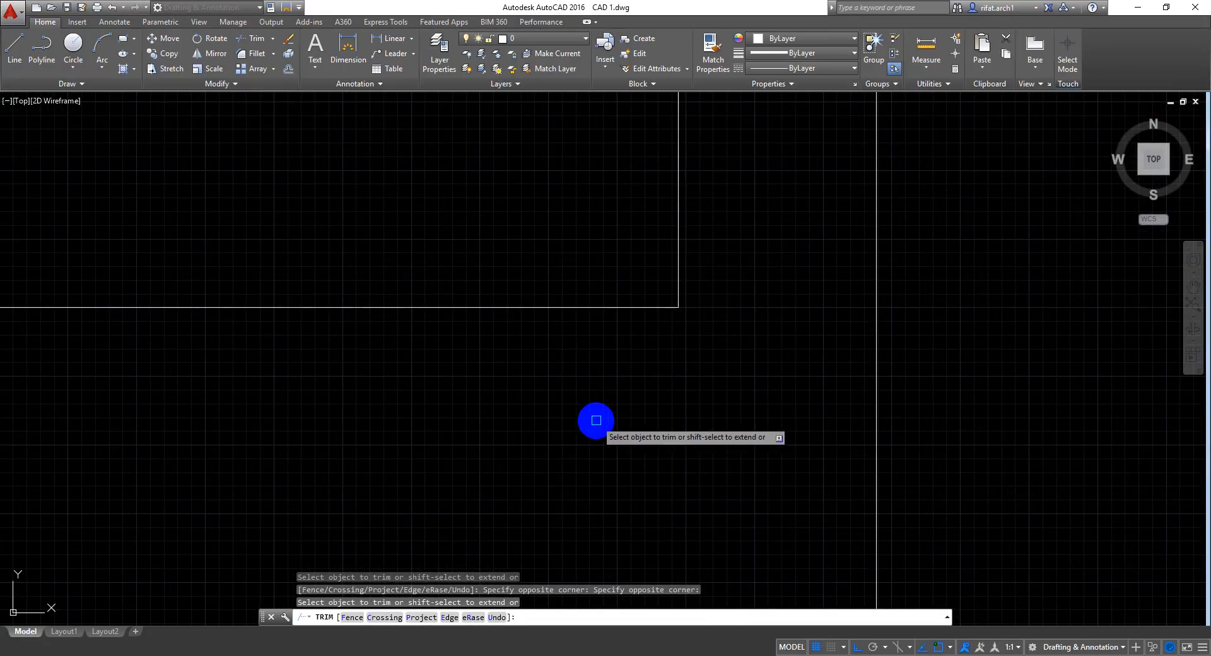
Step: Turn off the grid display and trim the overhanging offset line ends near the rectangle's lower-left corner
key(F7)
scroll(610, 419, down, 4)
scroll(610, 419, down, 6)
scroll(252, 425, up, 10)
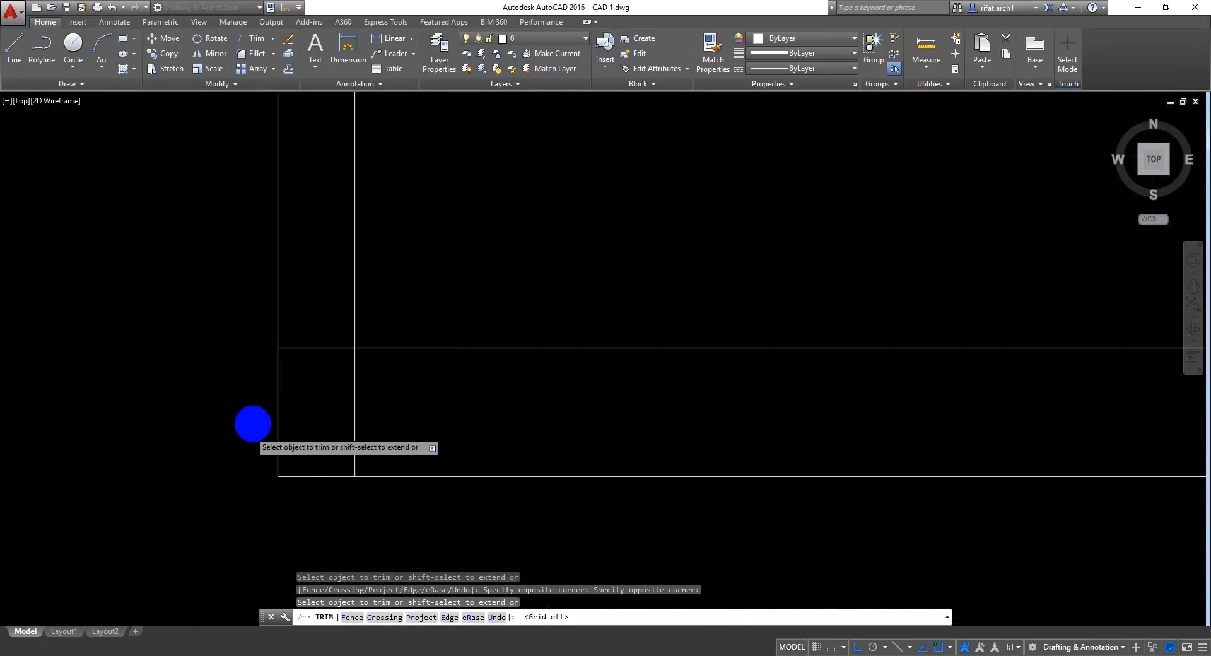
click(429, 156)
click(413, 314)
Step: End the Trim command and save the drawing
scroll(446, 380, down, 10)
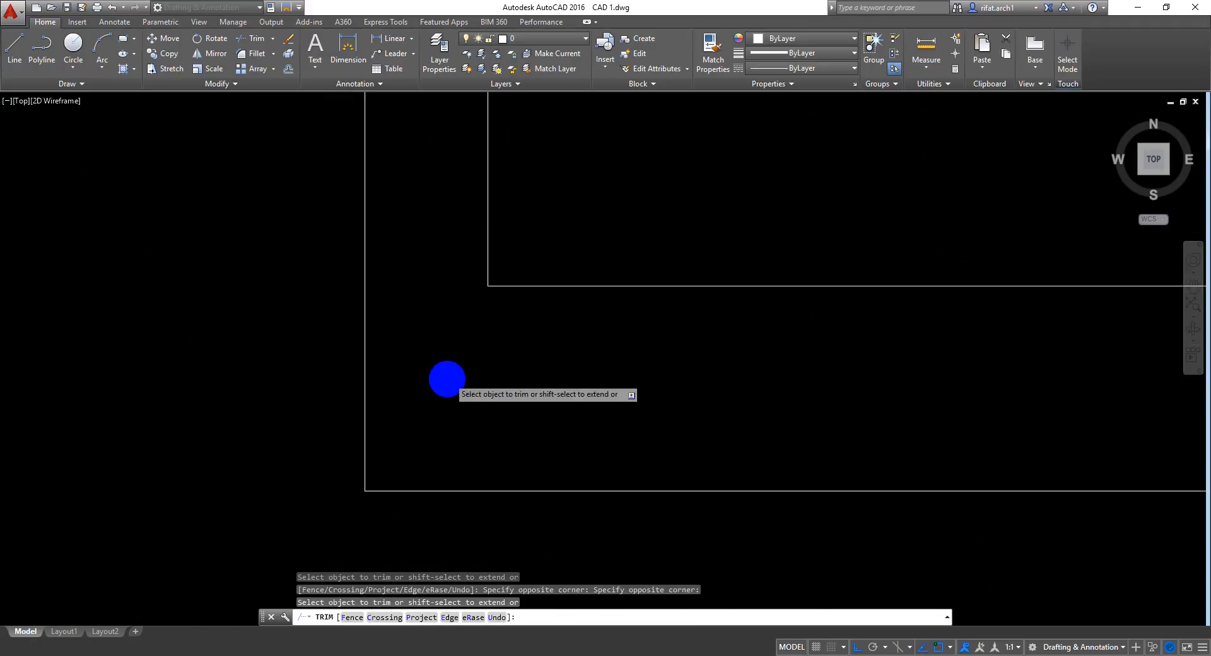
scroll(503, 339, up, 5)
middle_drag(449, 333, 549, 311)
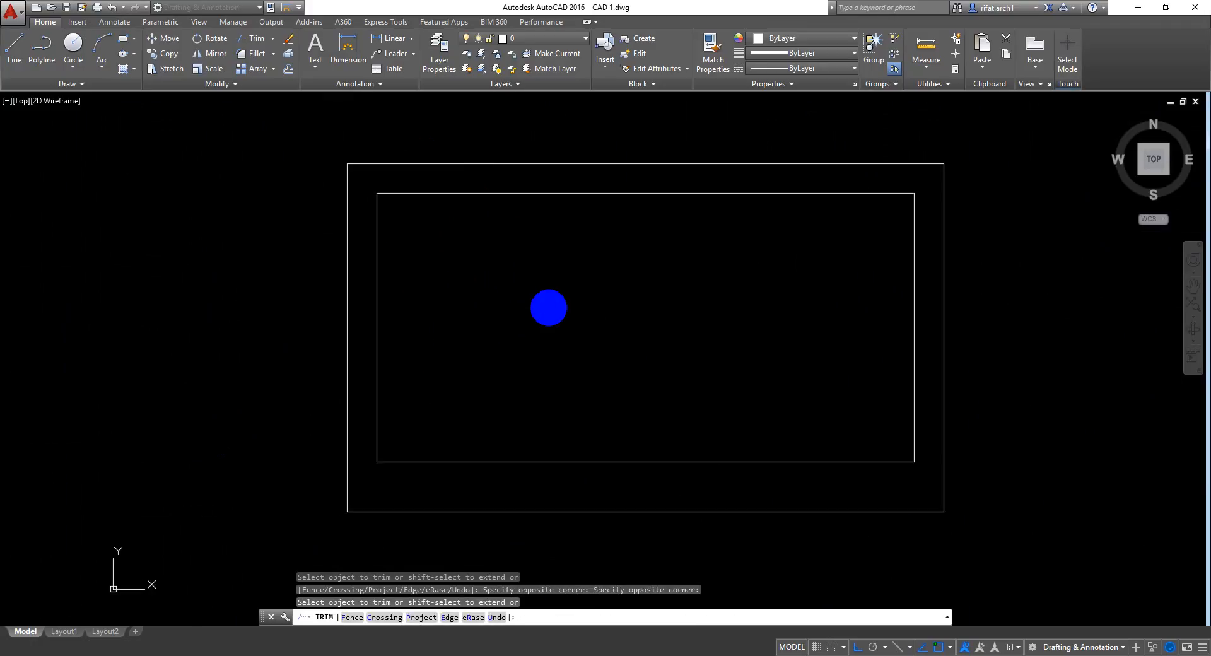
key(Escape)
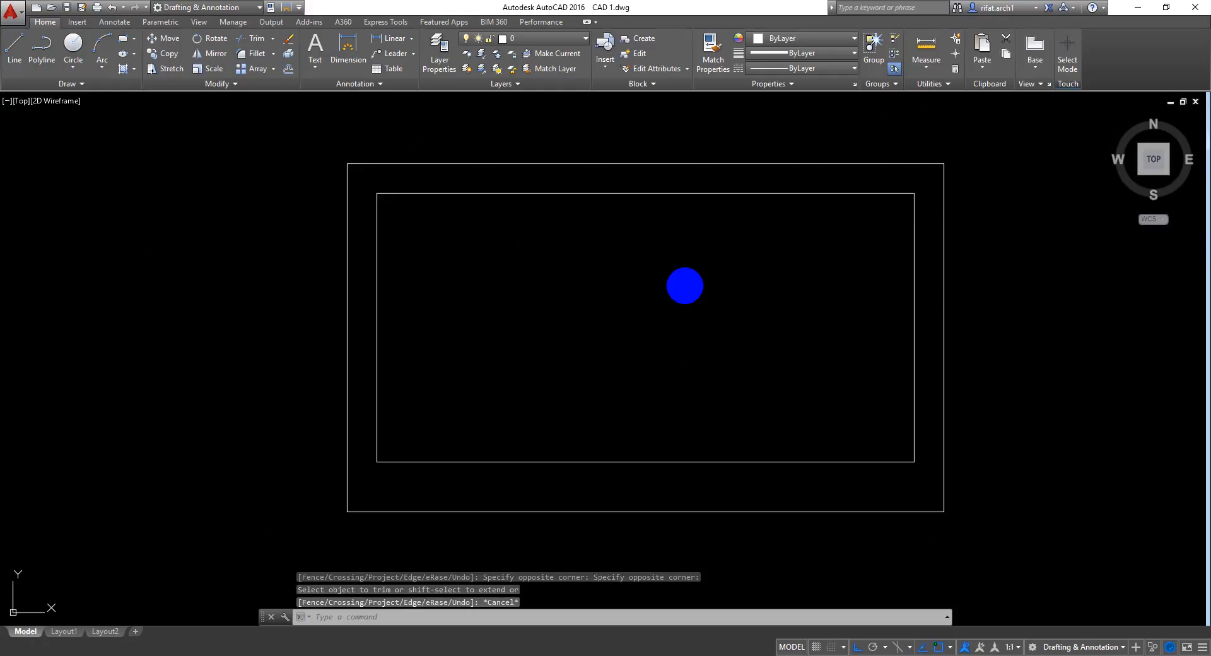
key(ctrl+s)
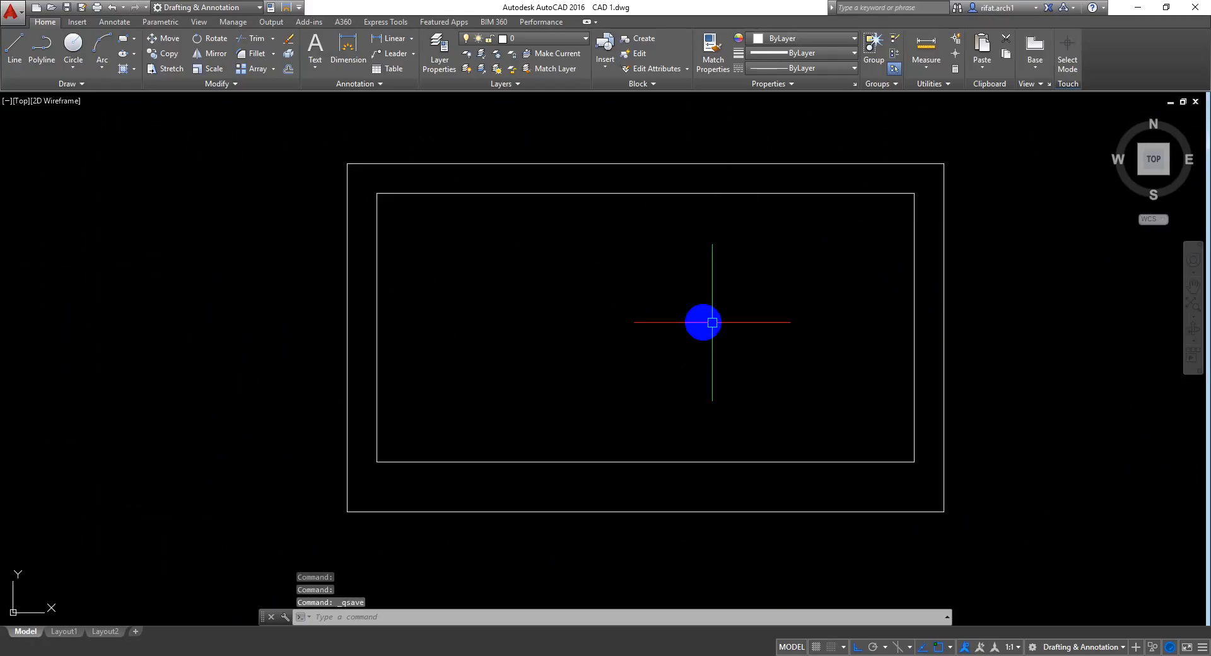
Step: Start a polyline in the empty area right of the outline with a horizontal segment 8'5" long
mouse_move(717, 297)
middle_down()
mouse_move(643, 300)
mouse_move(660, 332)
mouse_move(655, 310)
middle_up()
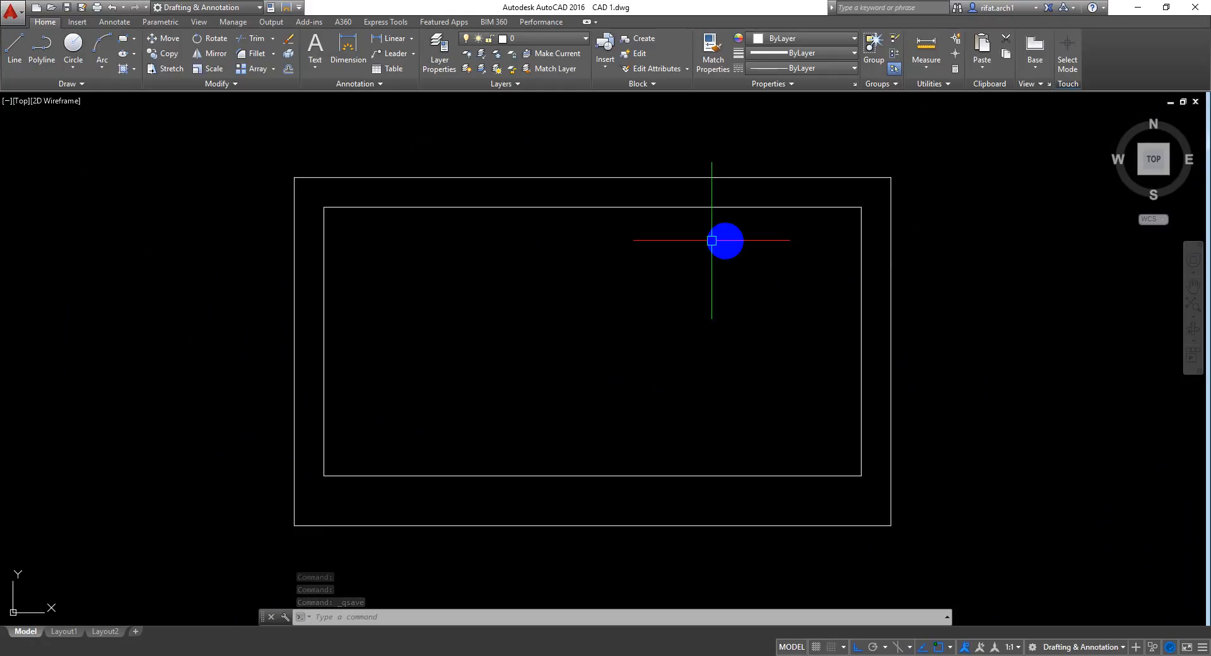
middle_drag(818, 272, 649, 273)
middle_drag(747, 271, 724, 270)
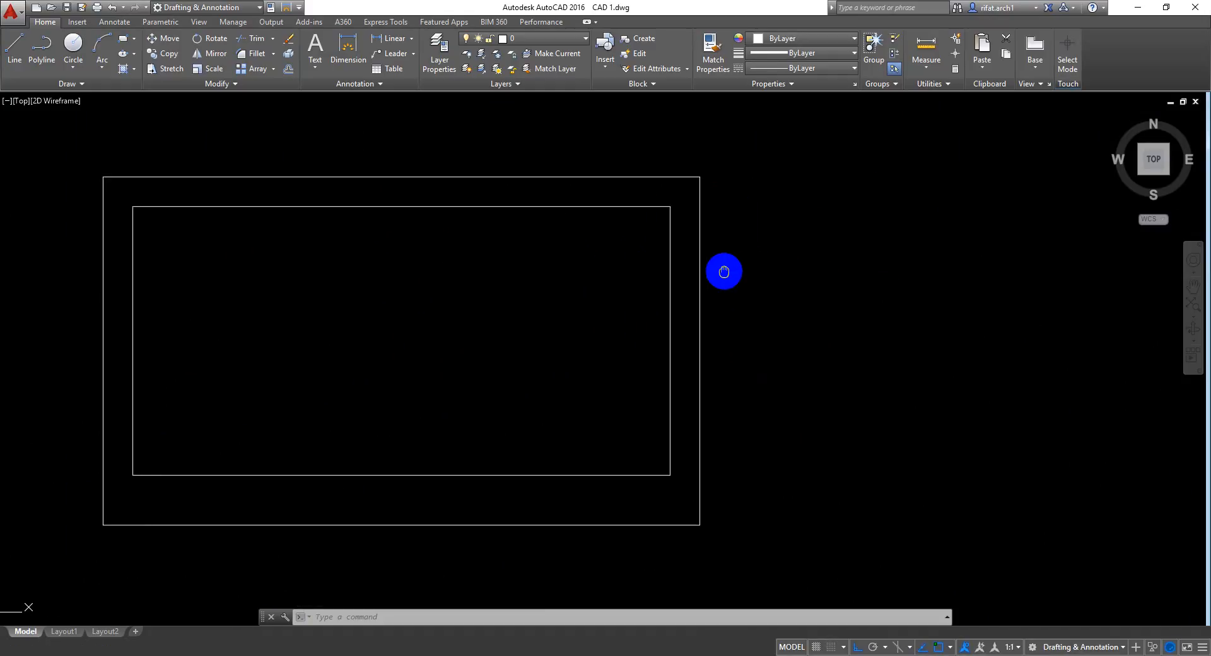
click(877, 238)
click(803, 363)
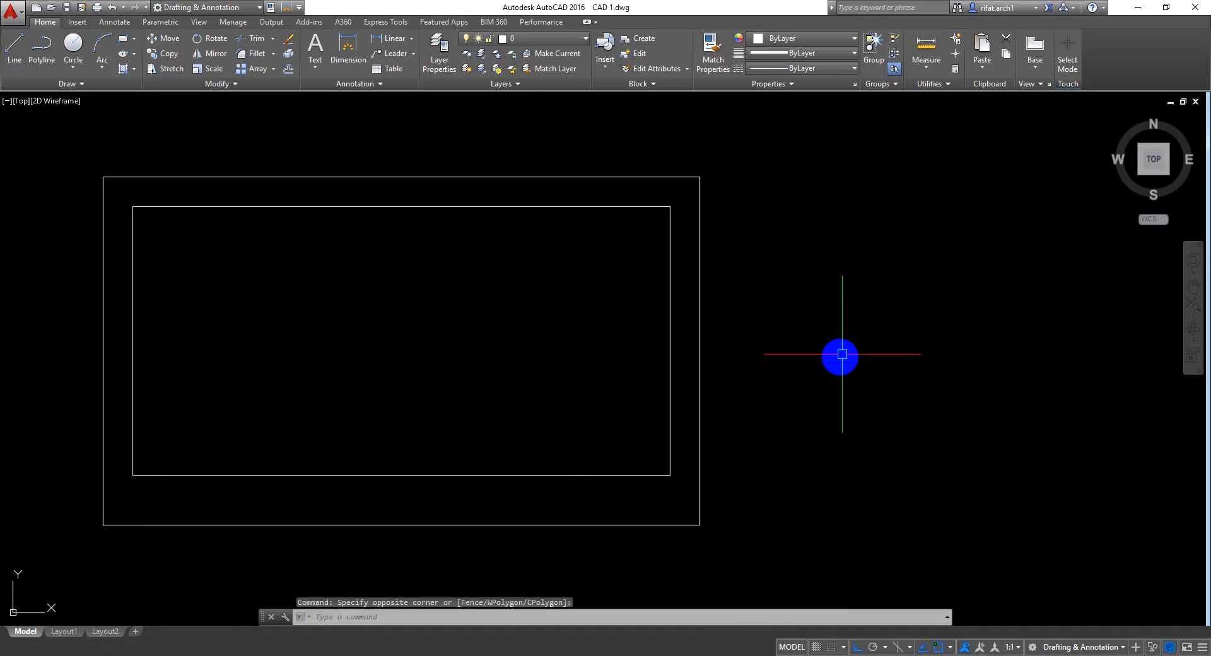
middle_drag(868, 311, 825, 320)
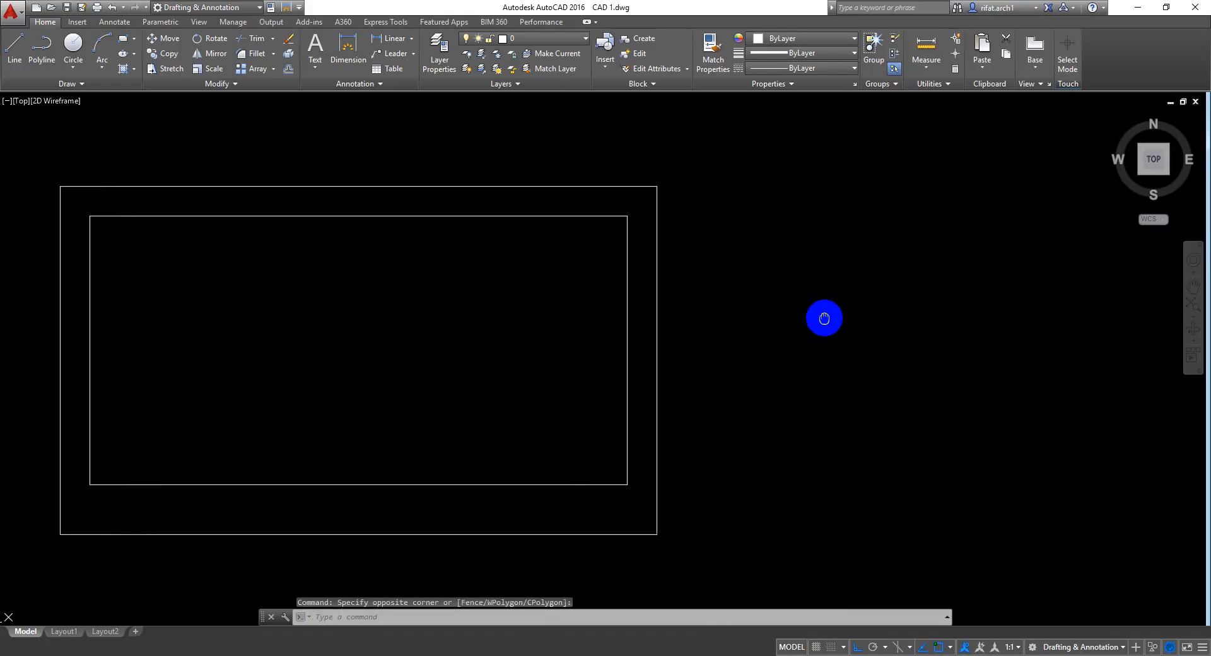
click(42, 56)
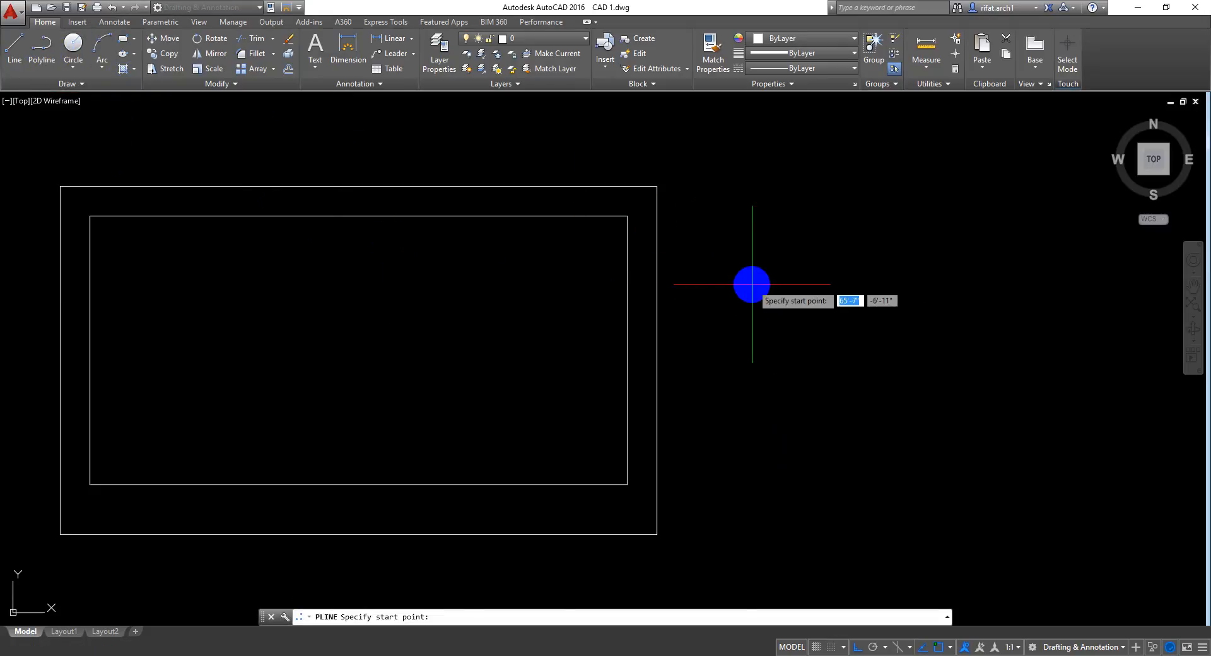
click(749, 282)
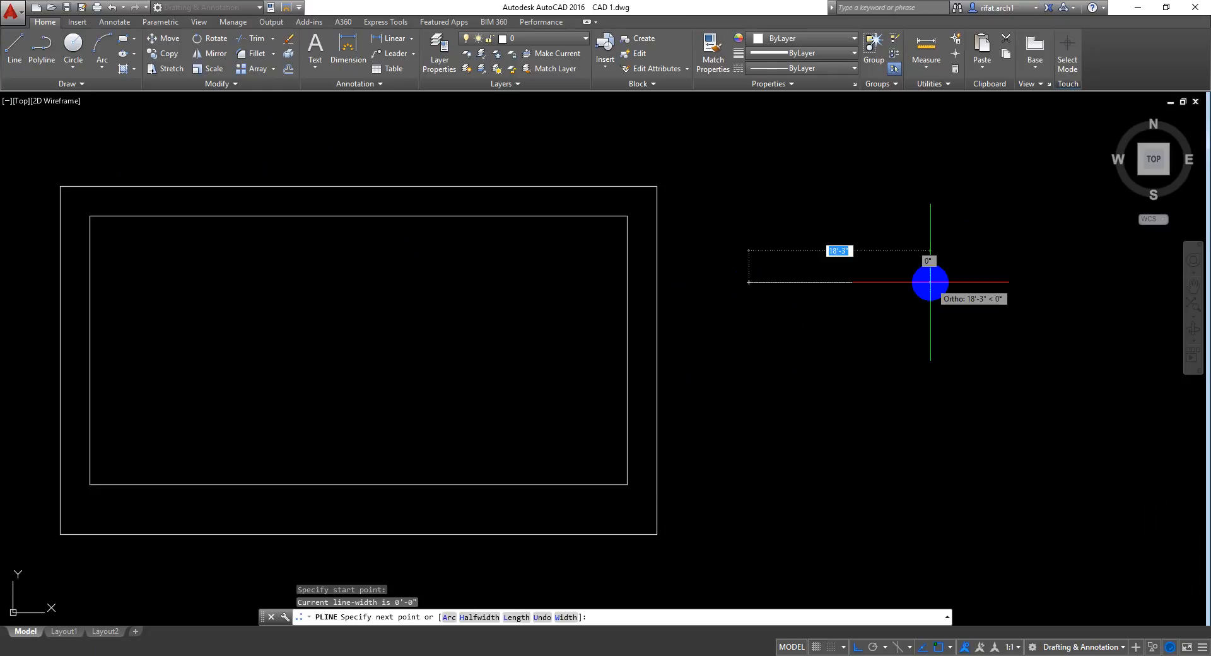
text(8'5)
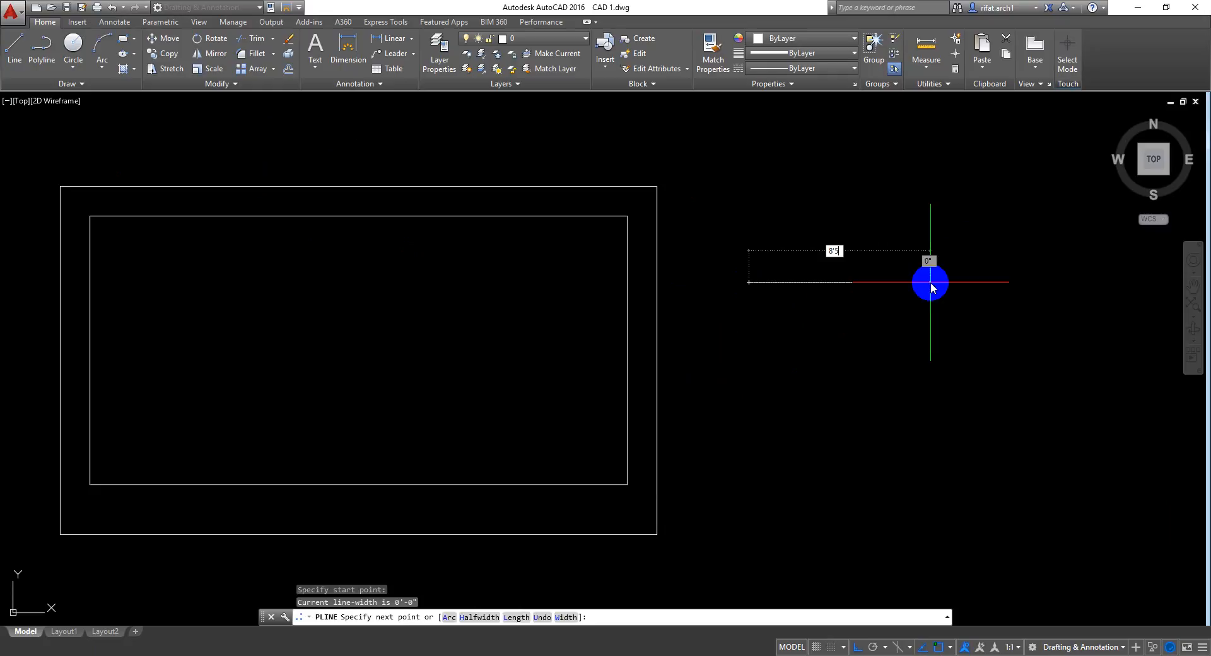
key(Return)
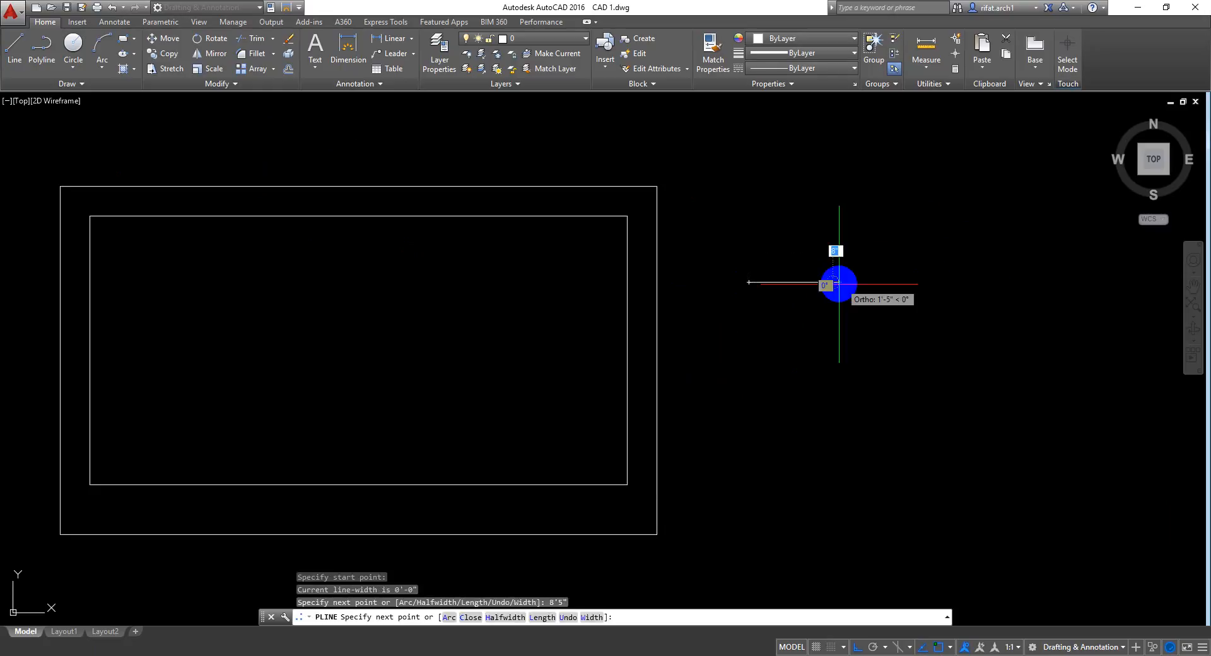
Step: Continue the polyline 15'6" downward, then back across and up to its start point to complete the rectangle
scroll(860, 314, up, 4)
middle_drag(829, 390, 846, 275)
scroll(835, 278, down, 3)
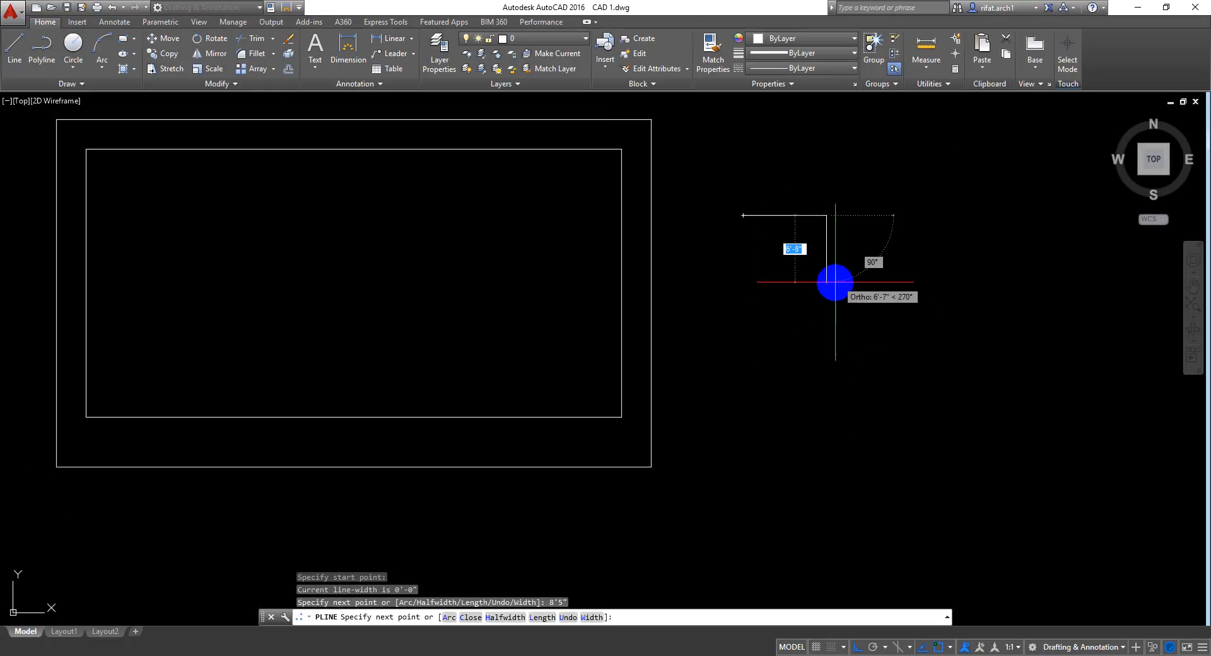
scroll(843, 341, up, 2)
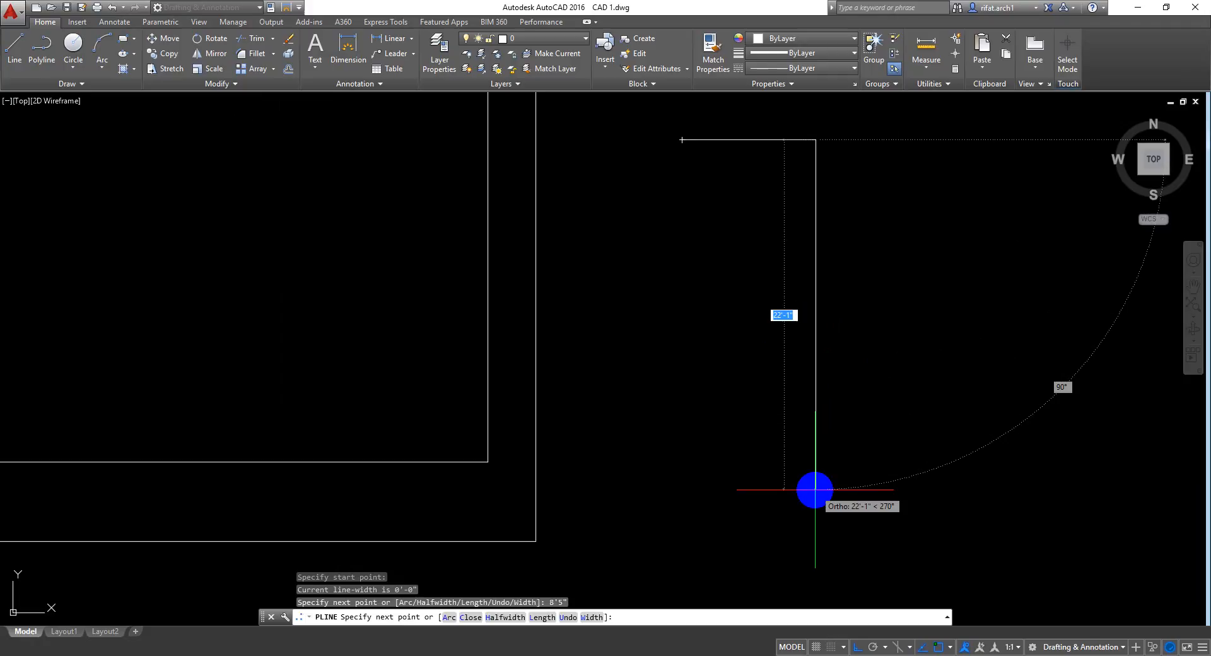
text(15'6)
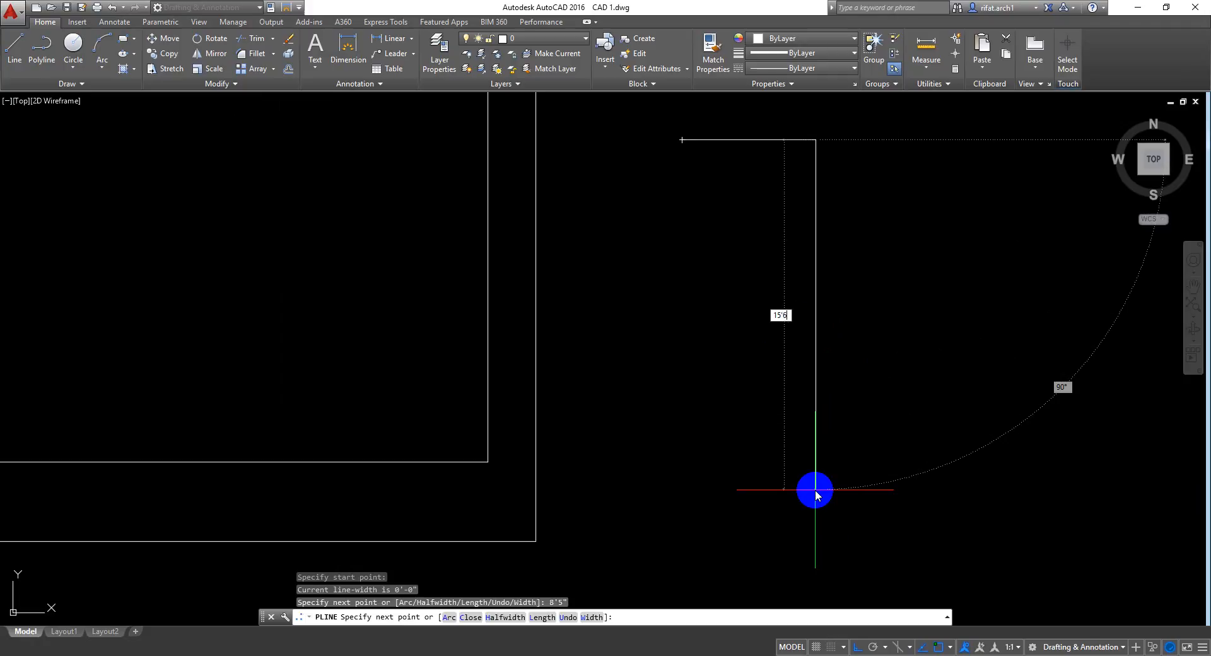
key(Return)
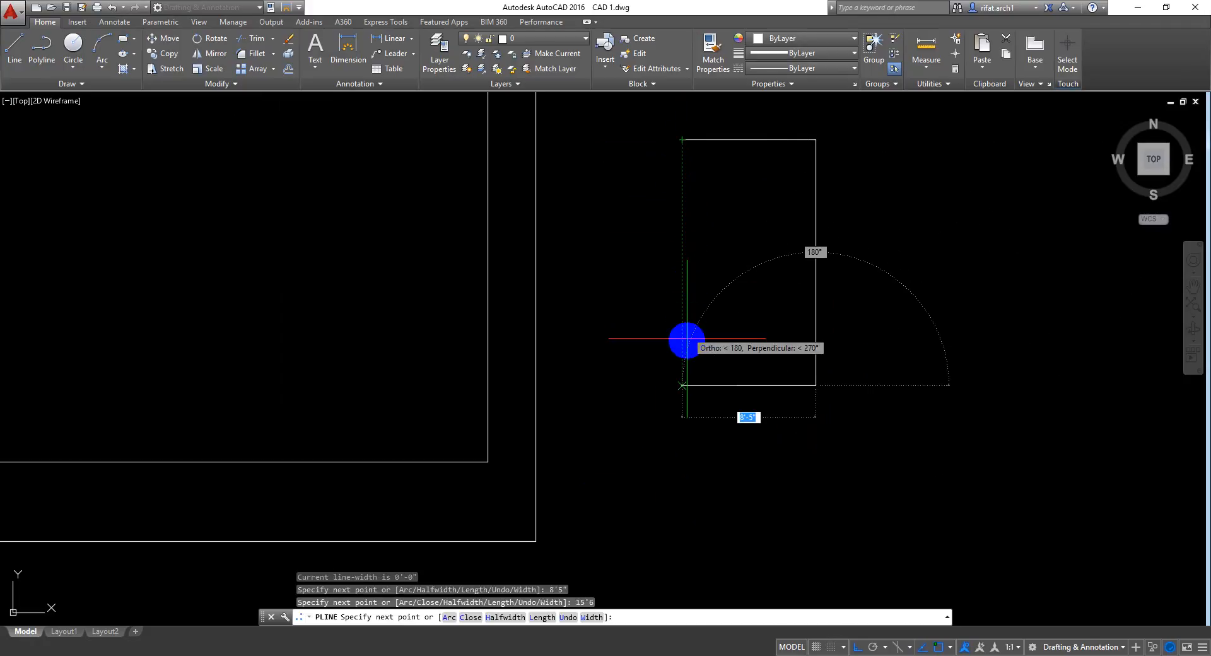
click(683, 381)
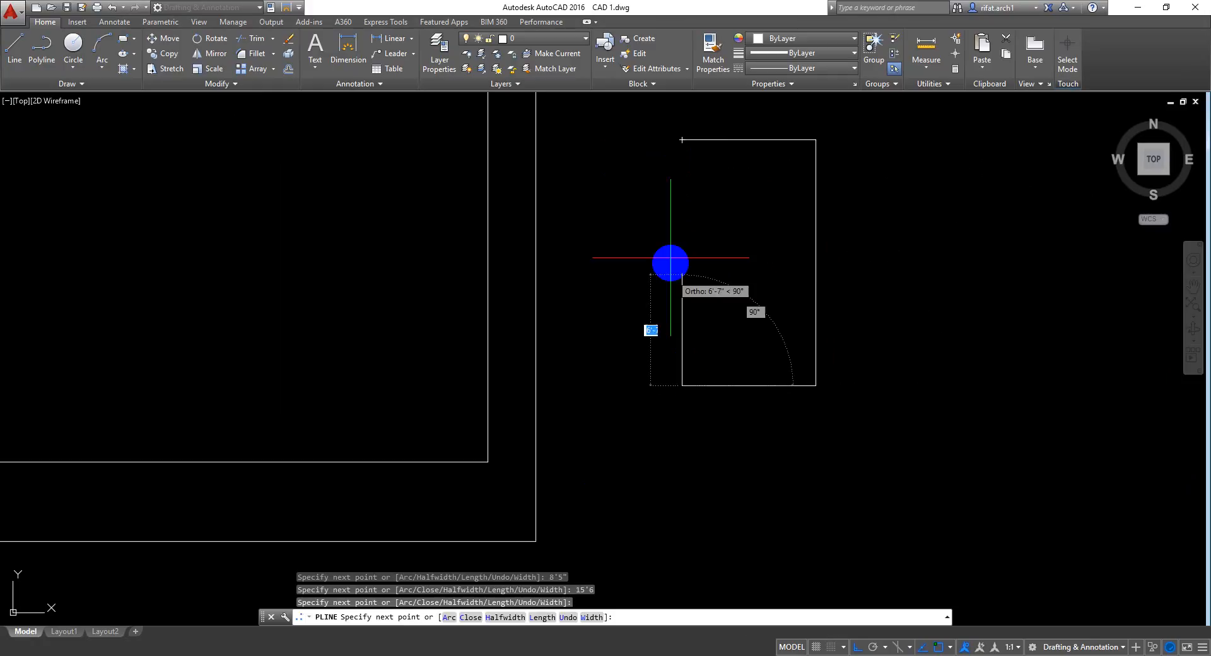
click(682, 140)
key(Return)
Step: Offset the new rectangle outward by 5"
middle_drag(816, 259, 816, 295)
scroll(771, 254, up, 2)
middle_drag(770, 255, 757, 277)
text(o)
key(Return)
text(5)
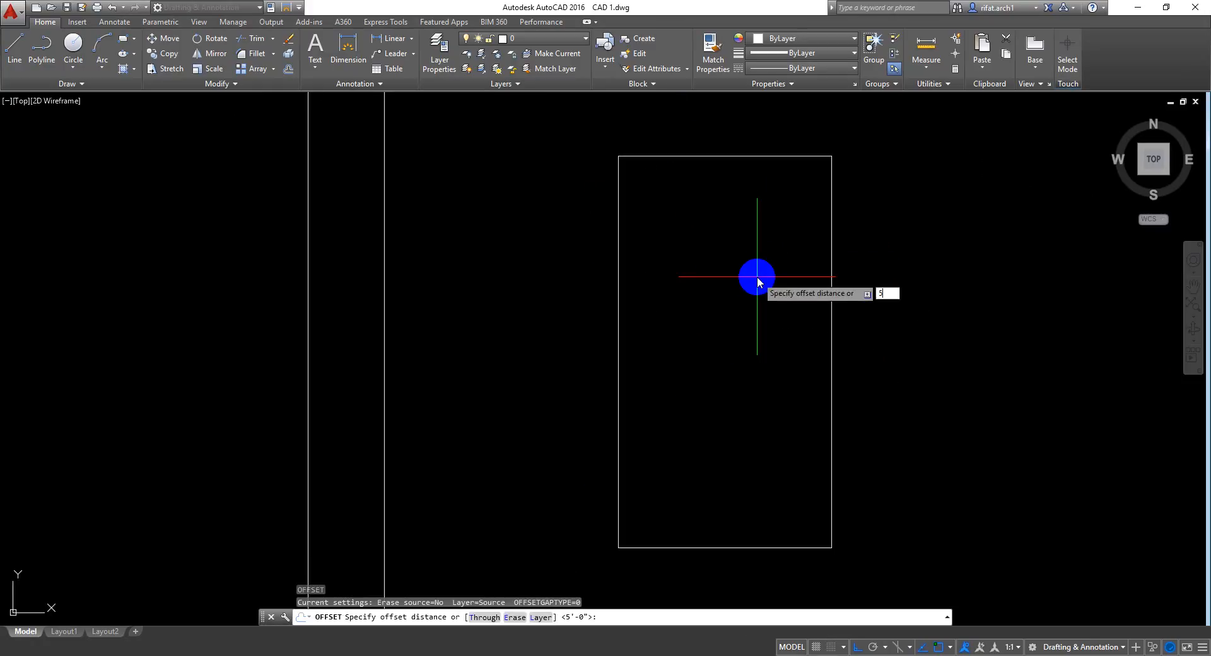
key(Return)
click(735, 156)
click(784, 103)
key(Escape)
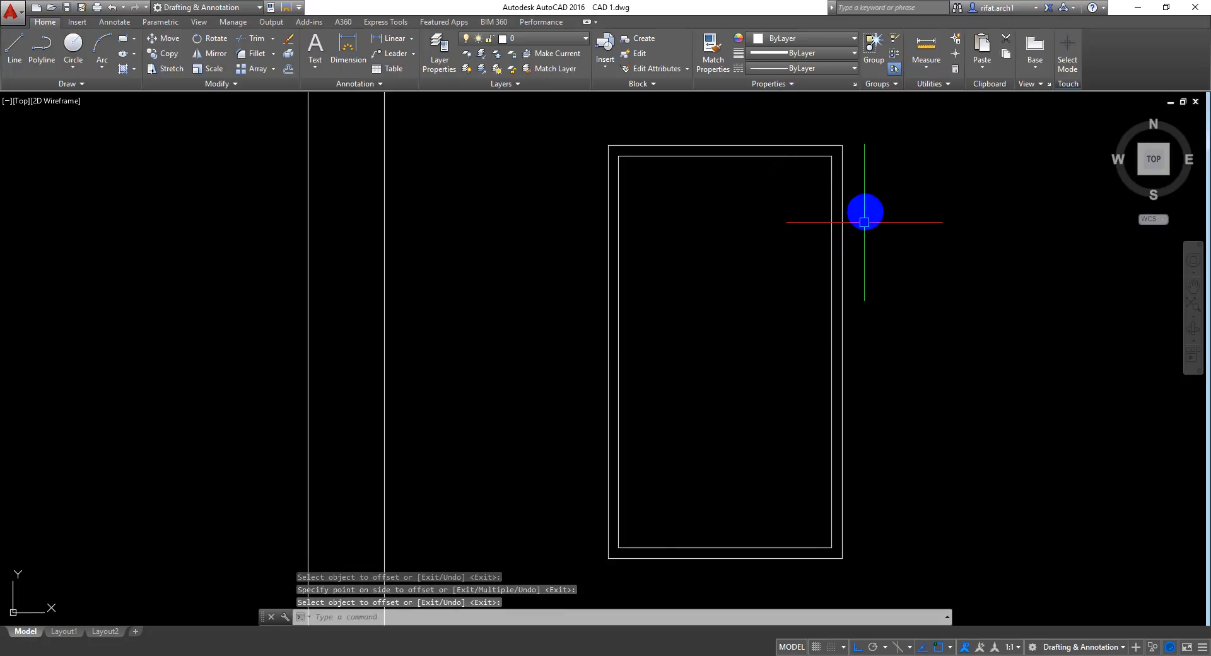
middle_drag(826, 281, 892, 278)
text(l)
key(Return)
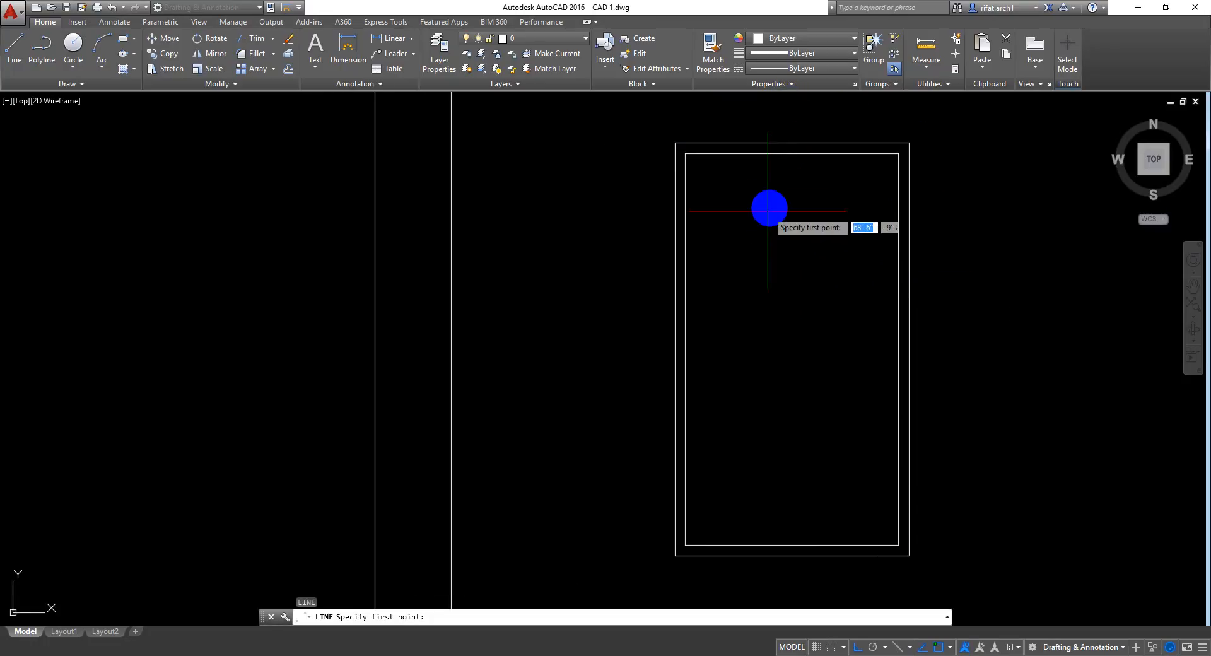
click(790, 154)
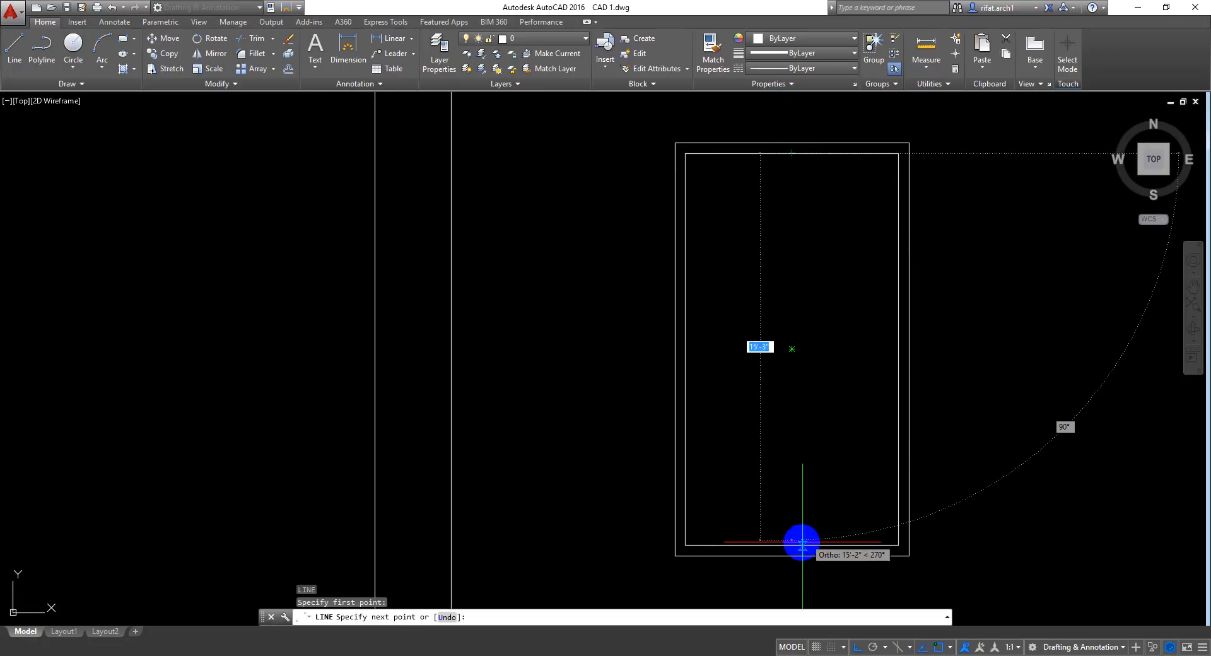
key(Return)
Step: Draw a vertical line between the midpoints of the inner rectangle's top and bottom edges
key(Return)
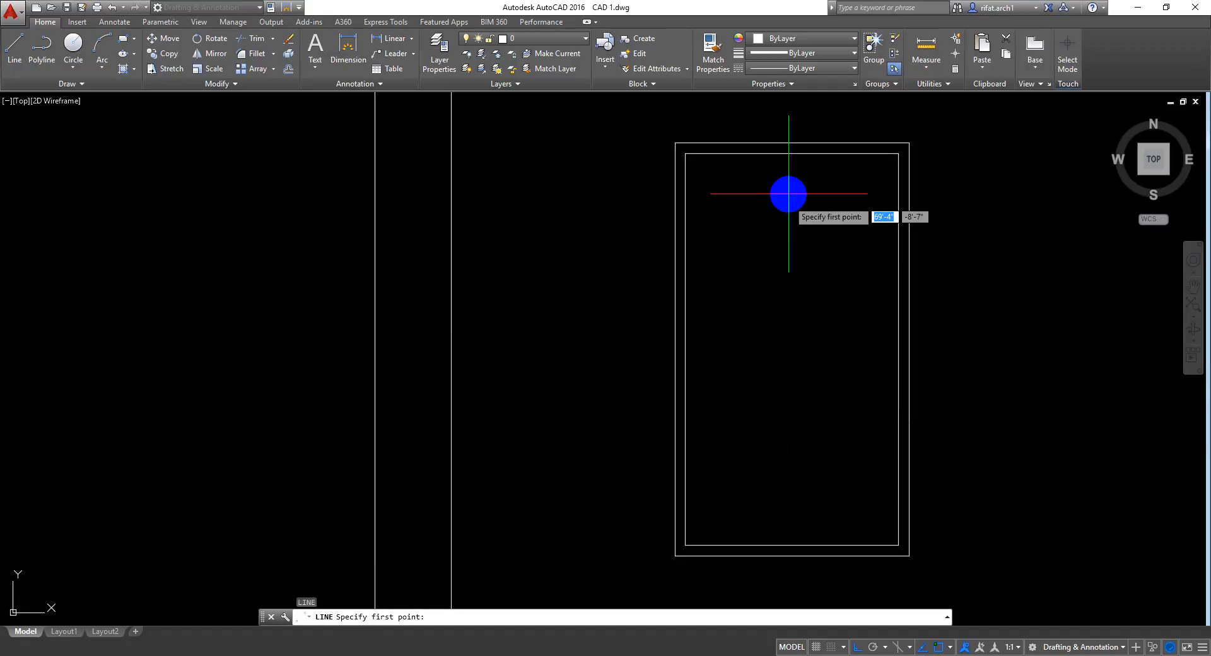
click(791, 154)
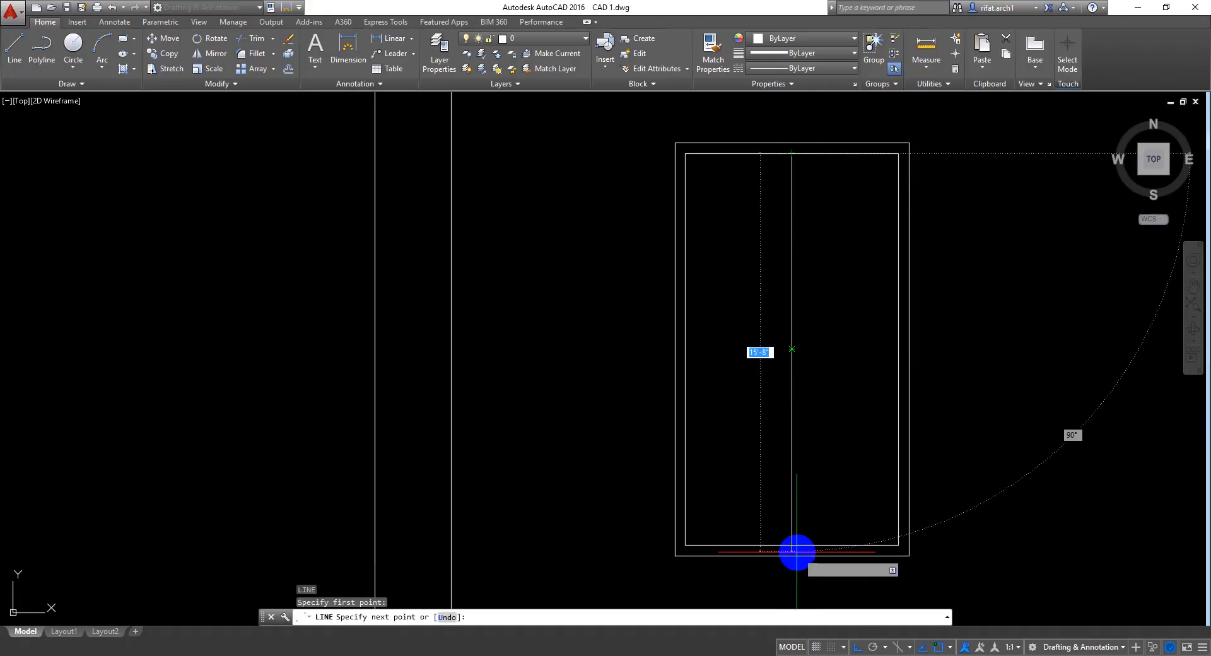
click(793, 544)
key(Return)
Step: Explode the inner 8'5" by 15'6" rectangle into separate lines
middle_drag(836, 469, 820, 465)
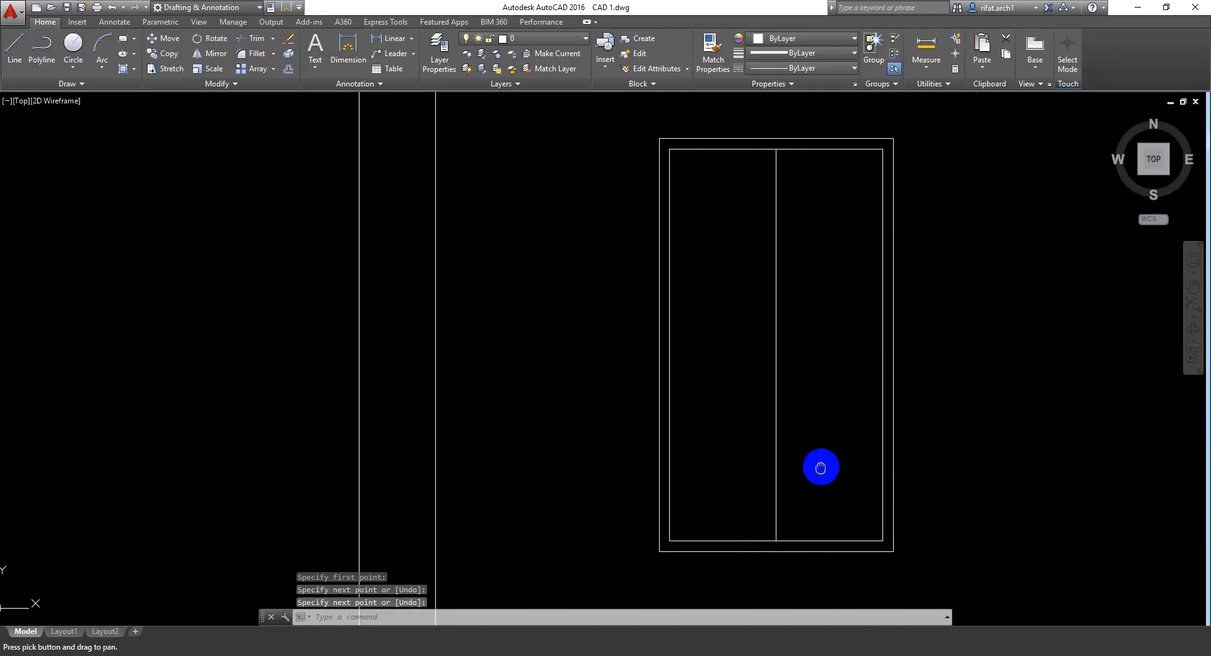
click(851, 541)
text(x)
key(Return)
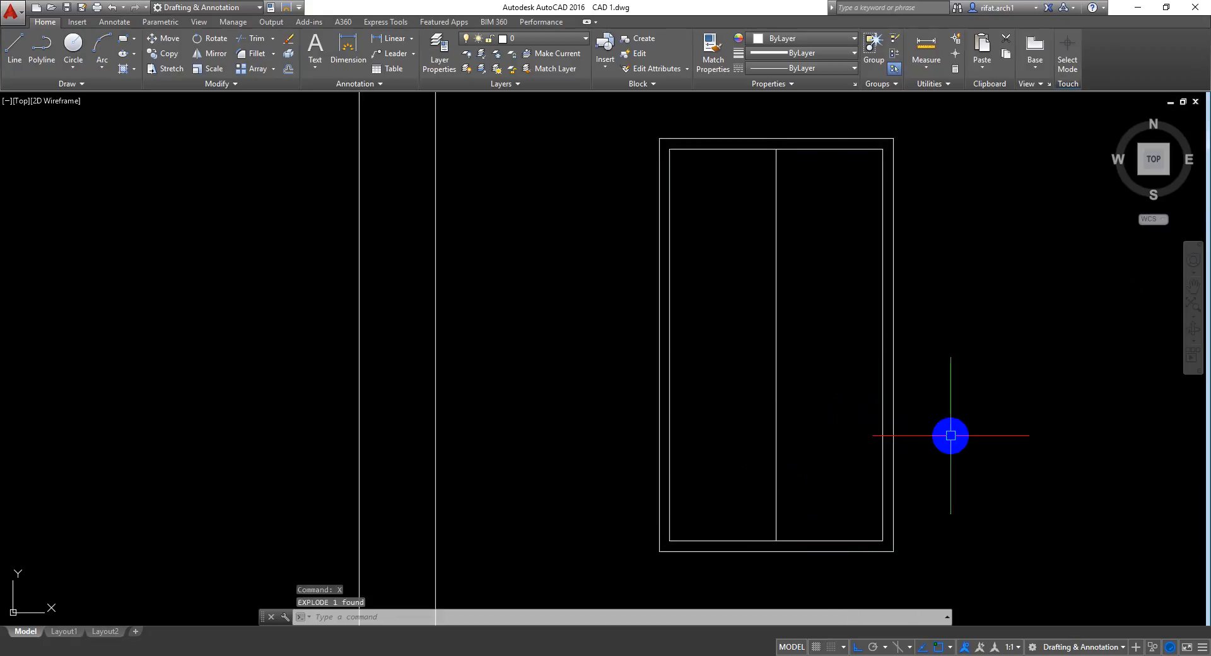
Step: Offset the inner rectangle's bottom edge 4' upward and save the drawing
key(Return)
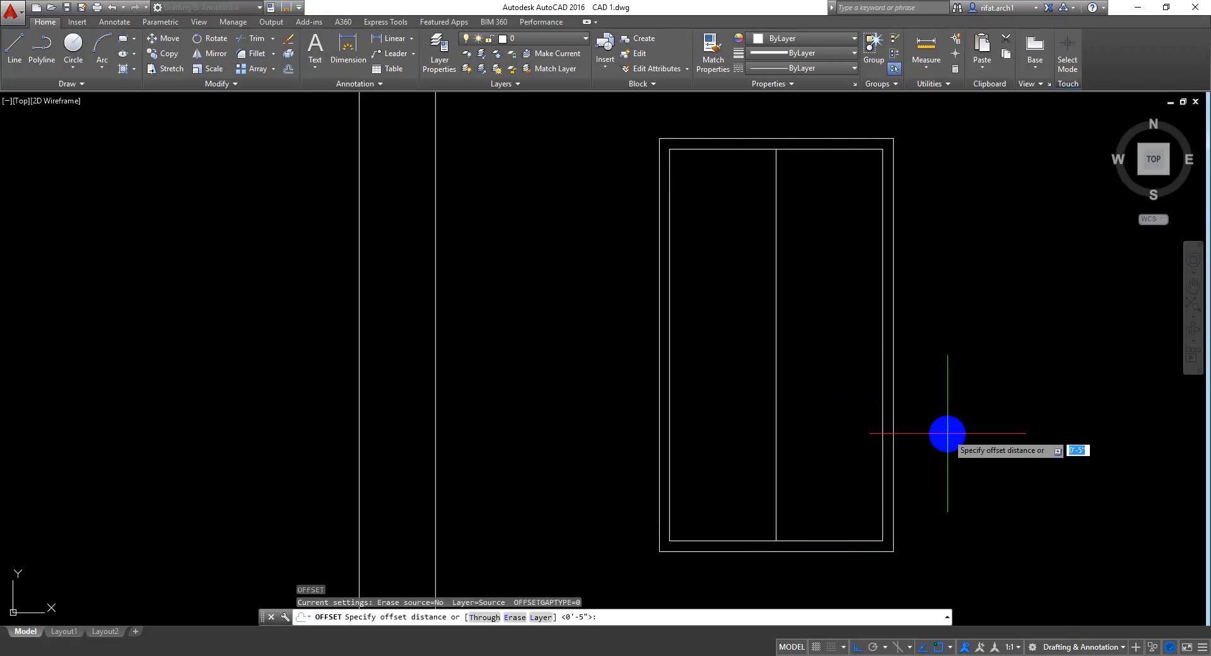
key(Return)
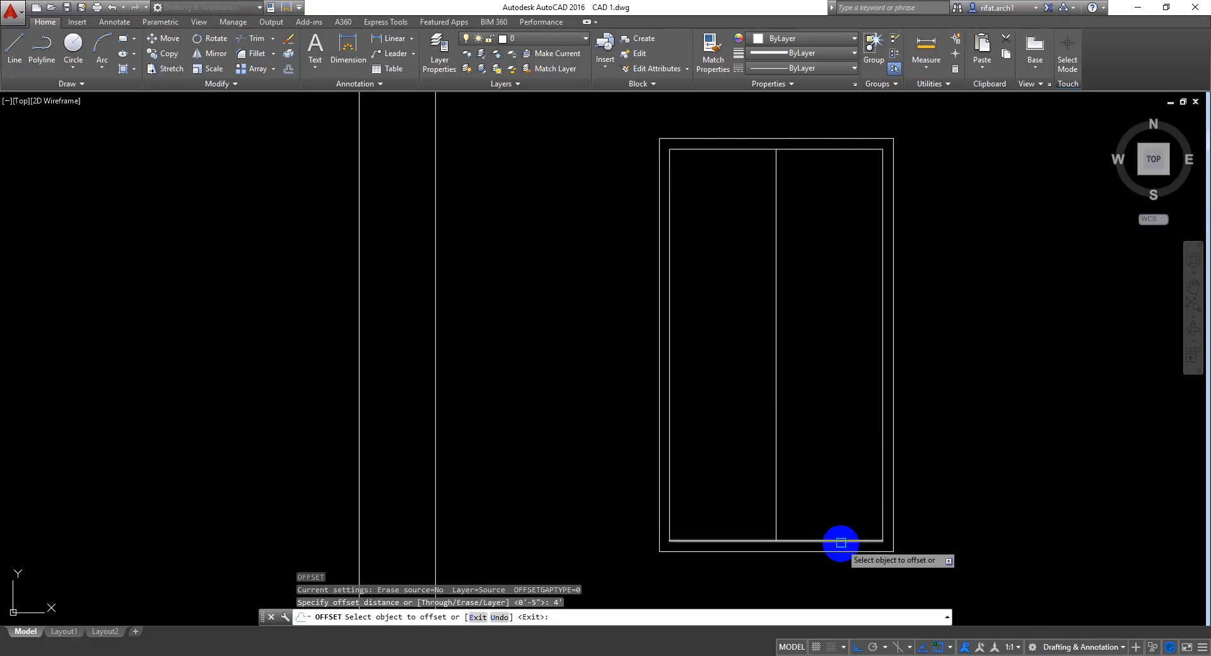
click(841, 541)
click(838, 444)
mouse_move(825, 319)
middle_down()
mouse_move(831, 338)
mouse_move(837, 320)
middle_up()
key(ctrl+s)
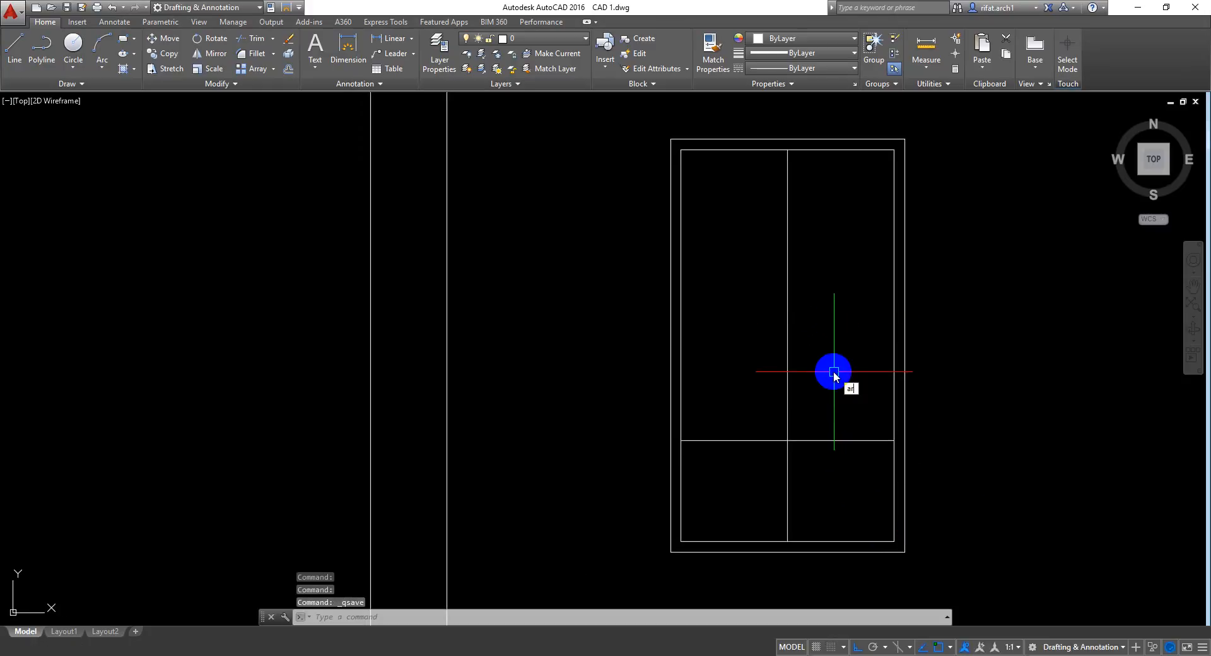
Step: Try to make a rectangular array of the horizontal dividing line, entering 10 at the array prompt
key(Escape)
text(ar)
key(Return)
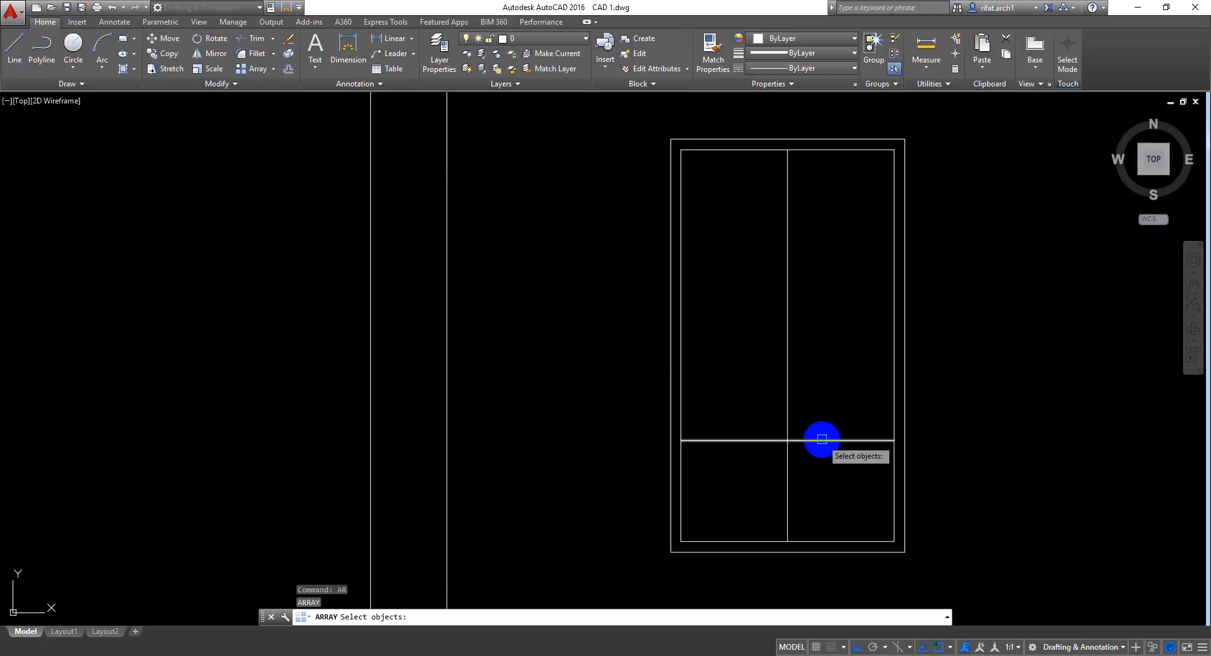
key(Return)
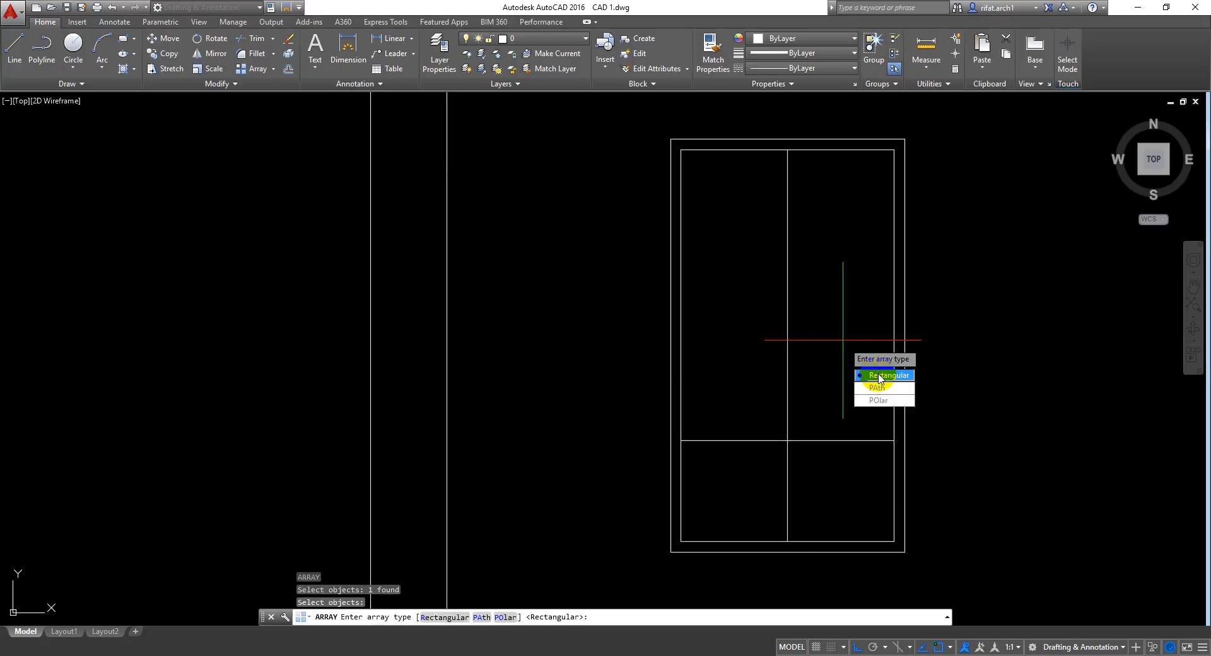
click(890, 376)
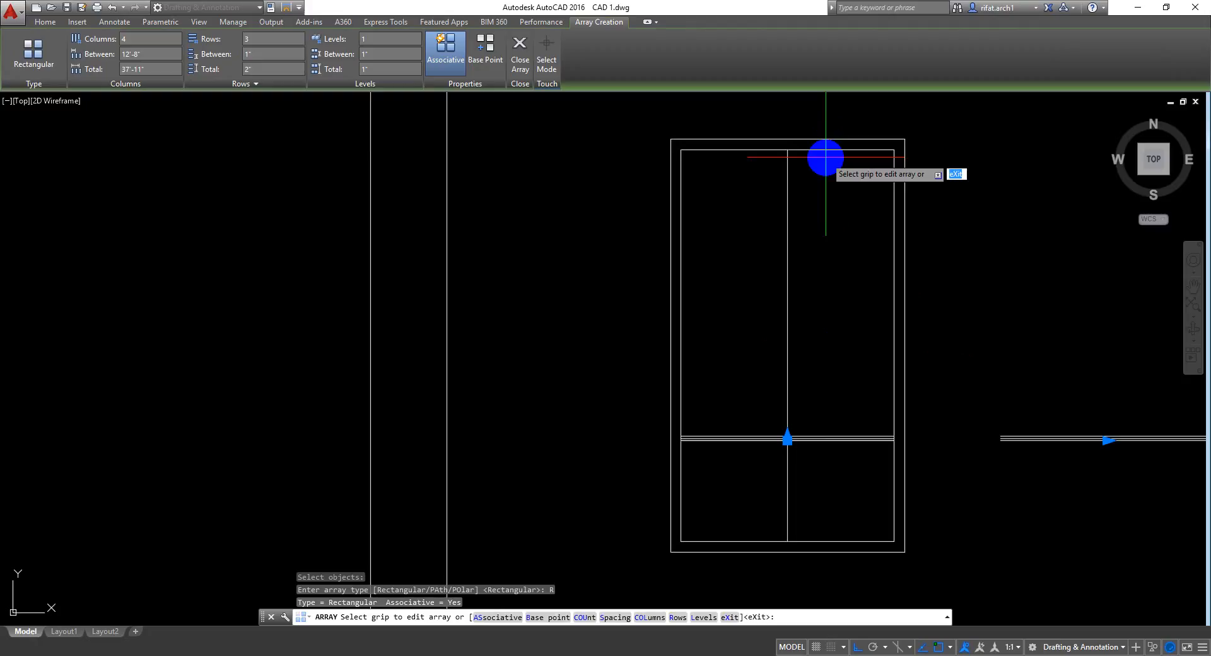
text(10)
key(Return)
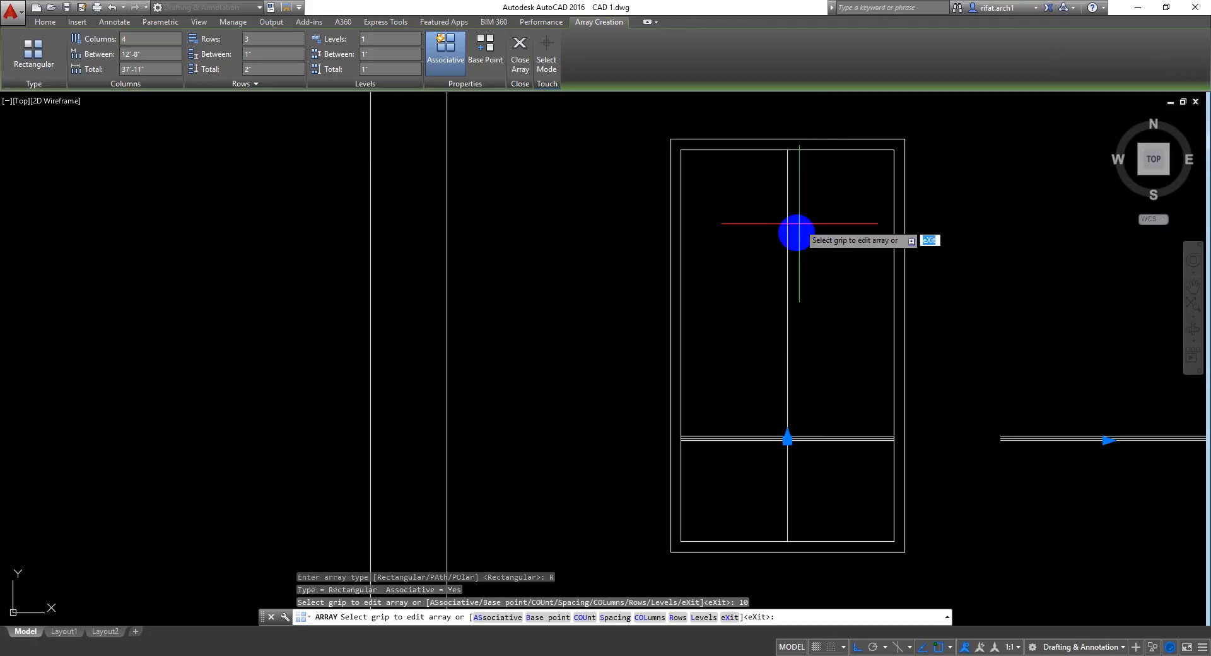
Step: End the array command and undo the array of the horizontal dividing line
middle_drag(916, 327, 481, 228)
scroll(504, 229, down, 10)
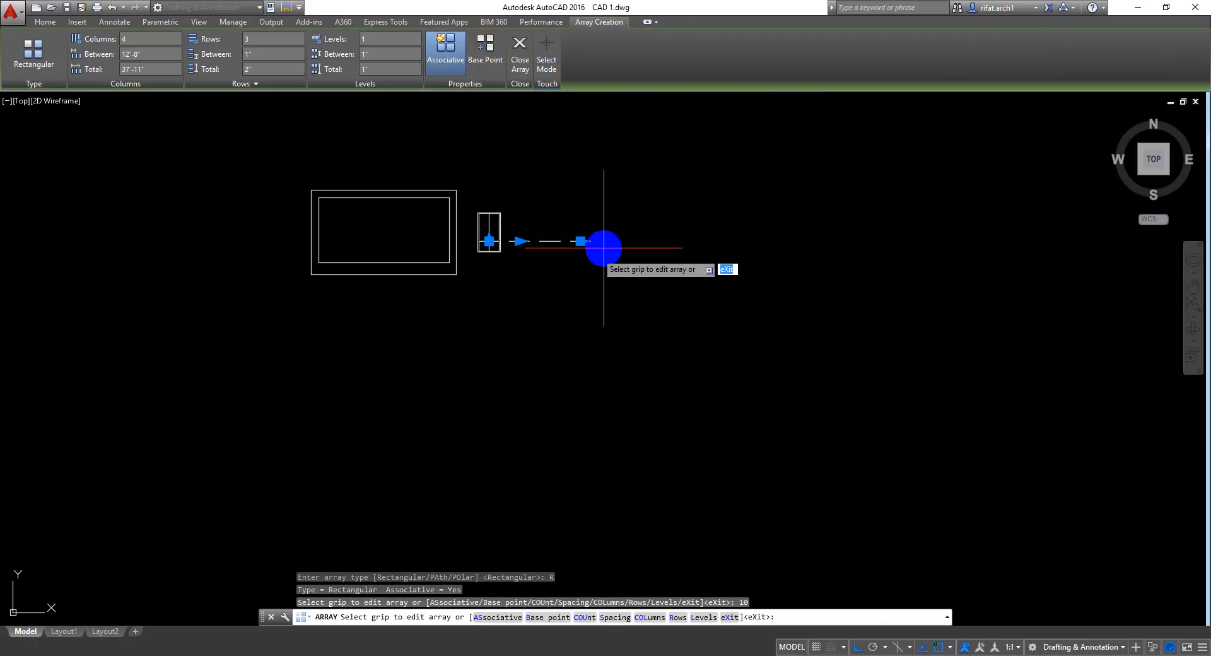
middle_drag(566, 203, 655, 287)
scroll(579, 303, up, 10)
key(Escape)
key(ctrl+z)
key(ctrl+z)
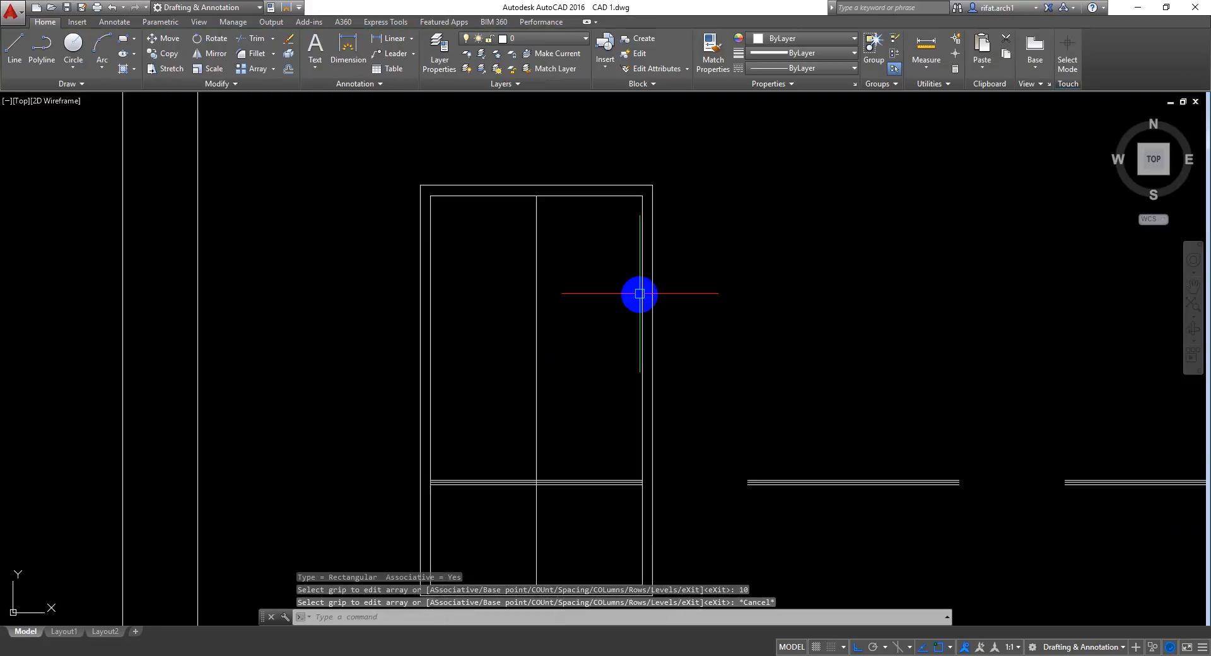
key(ctrl+z)
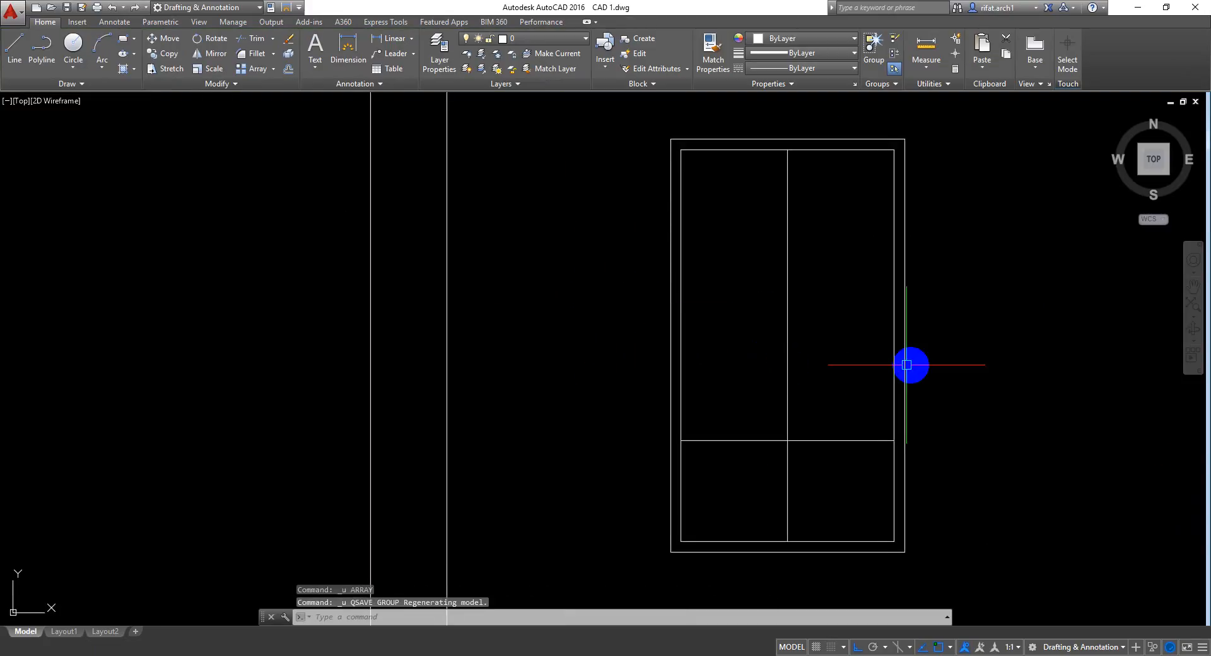
Step: Offset the horizontal dividing line 10" upward, and offset the resulting line upward by the same distance
middle_drag(911, 366, 763, 371)
click(846, 361)
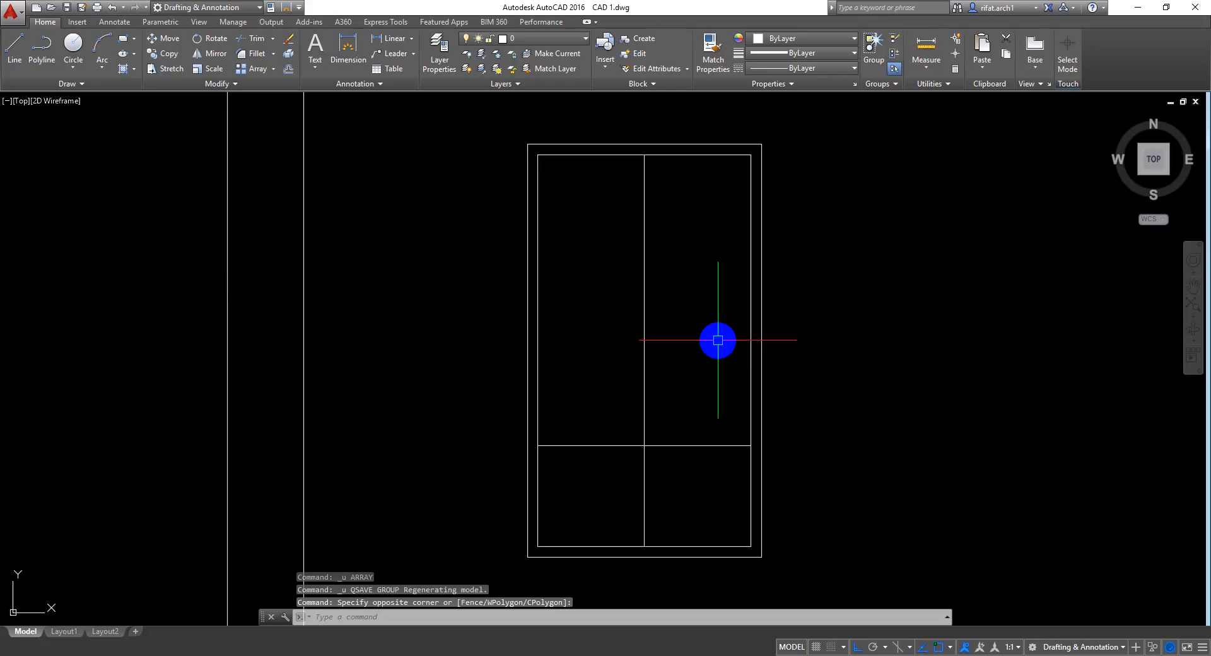
key(Escape)
text(o)
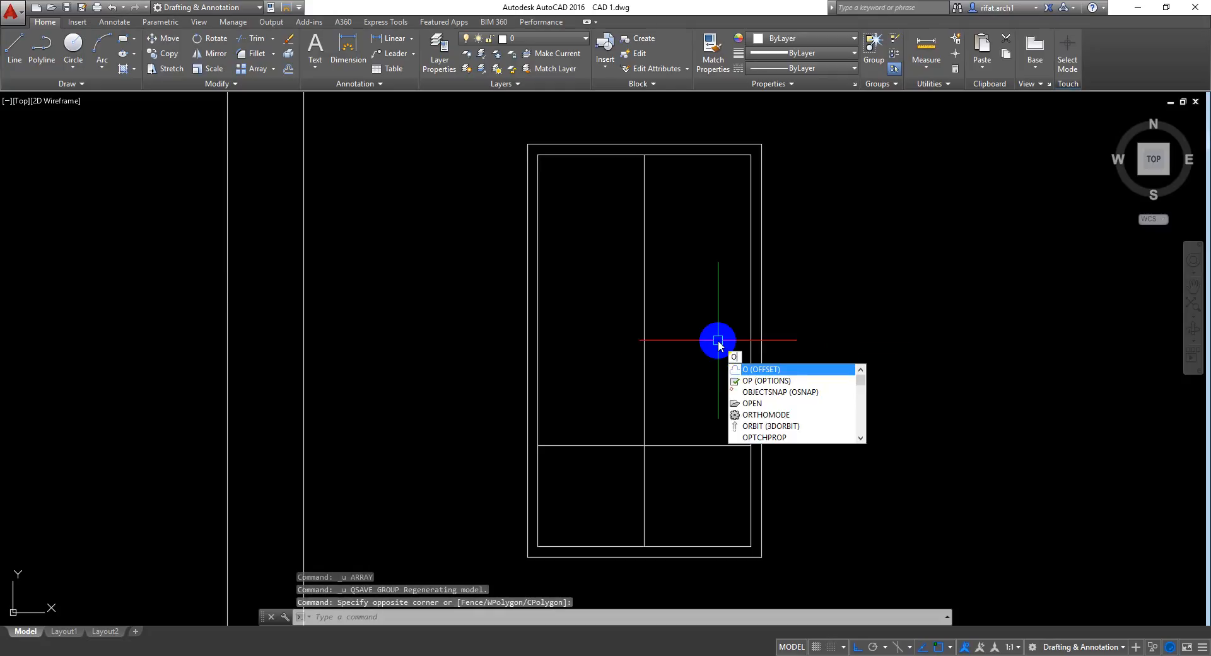
key(Return)
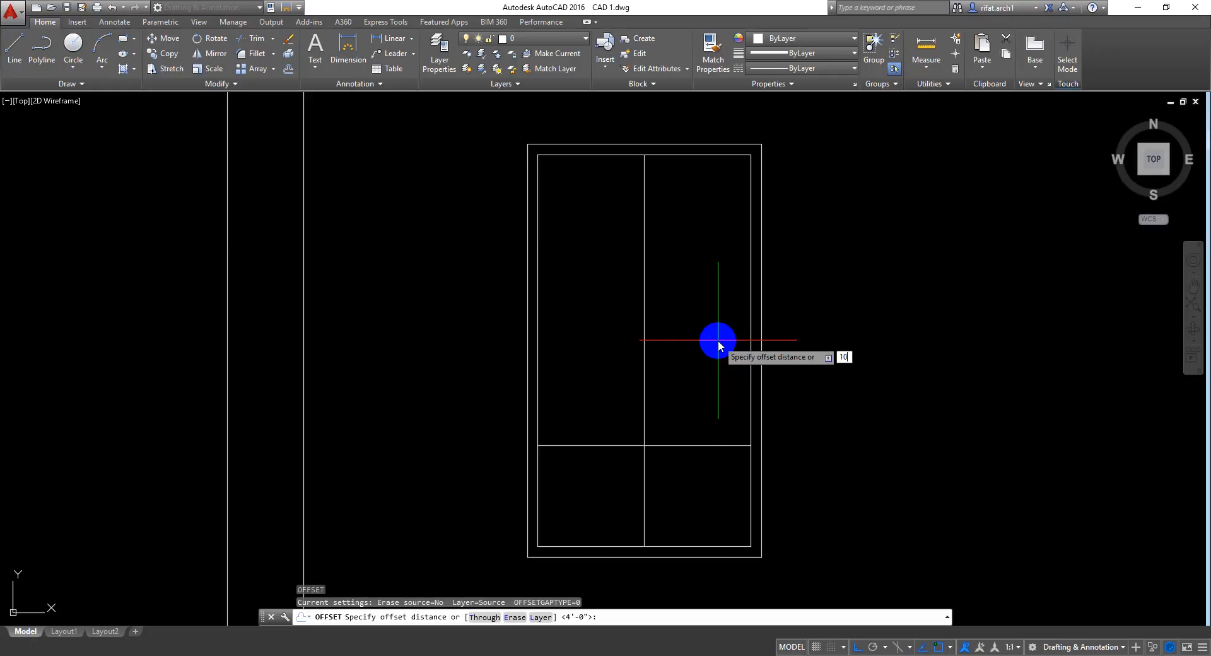
key(Return)
click(700, 445)
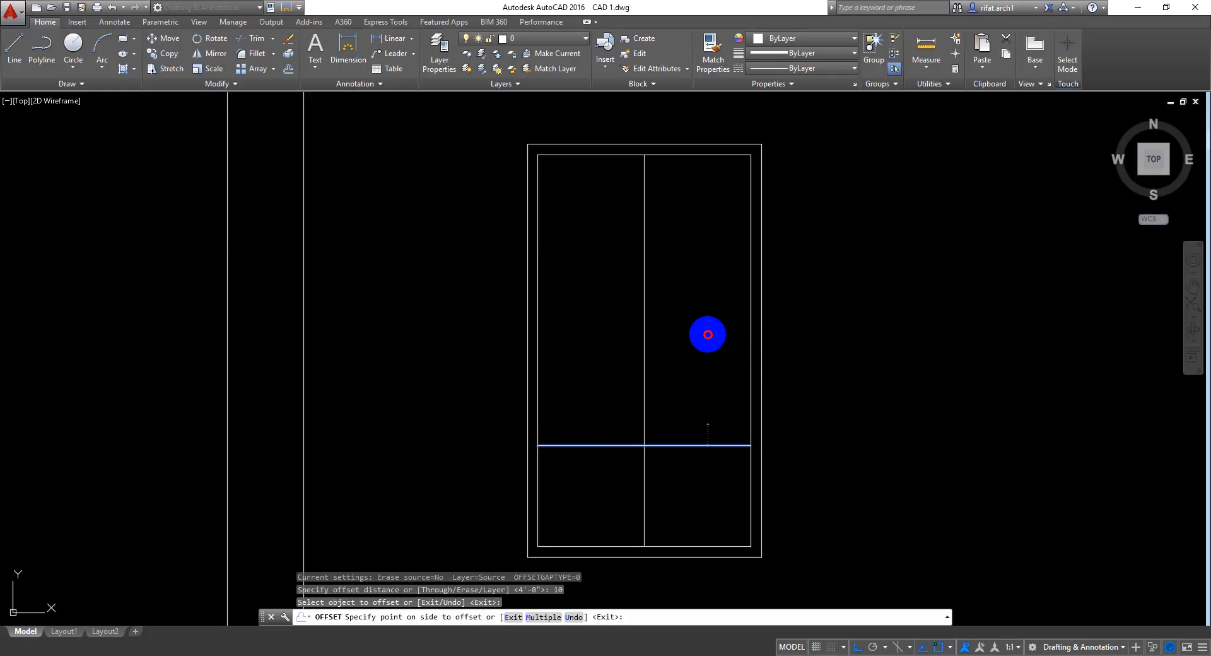
click(707, 335)
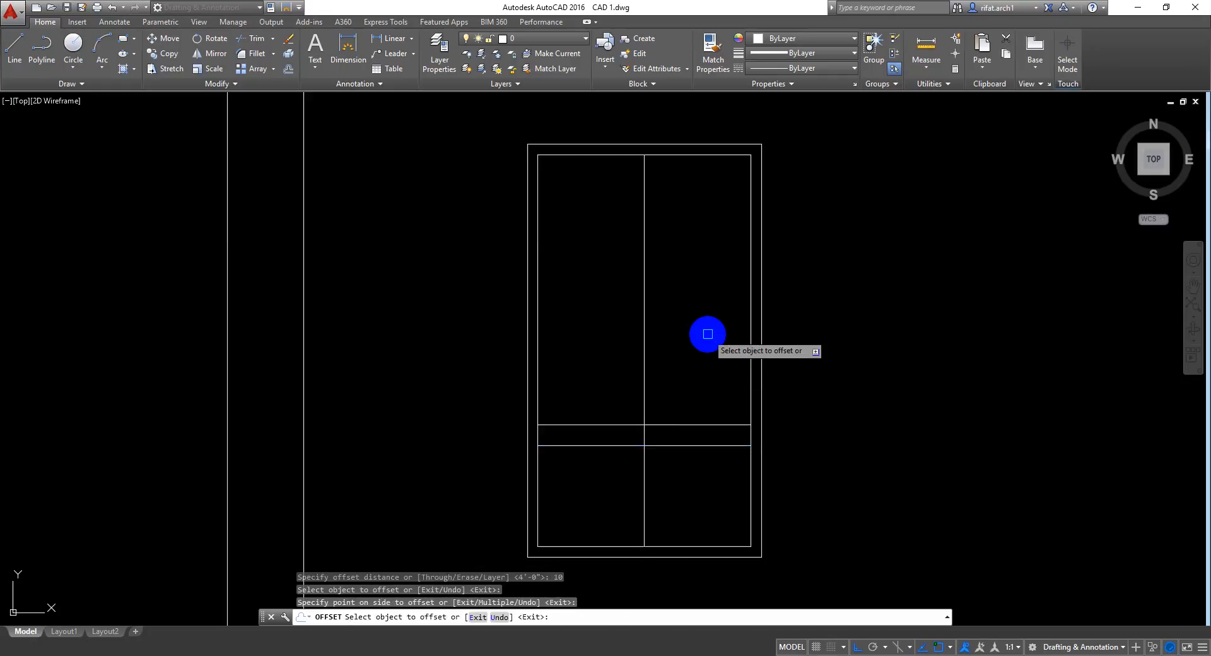
click(695, 427)
click(702, 338)
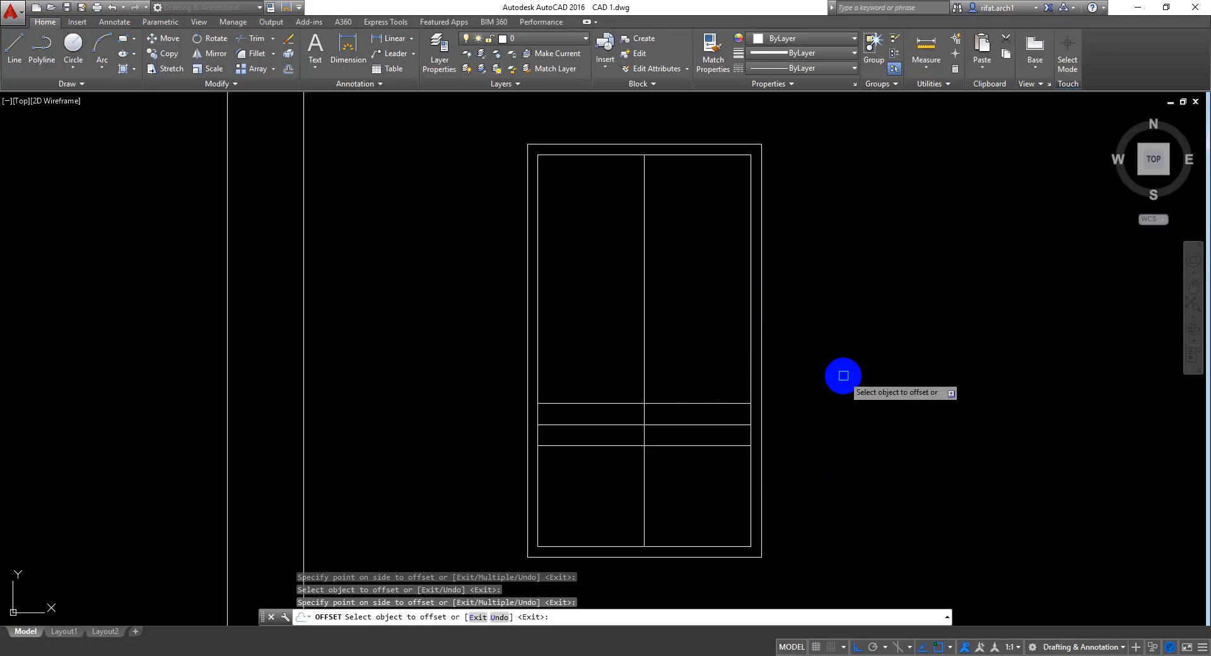
Step: Offset the uppermost dividing line upward six times at 10" spacing, using the Multiple option
click(687, 404)
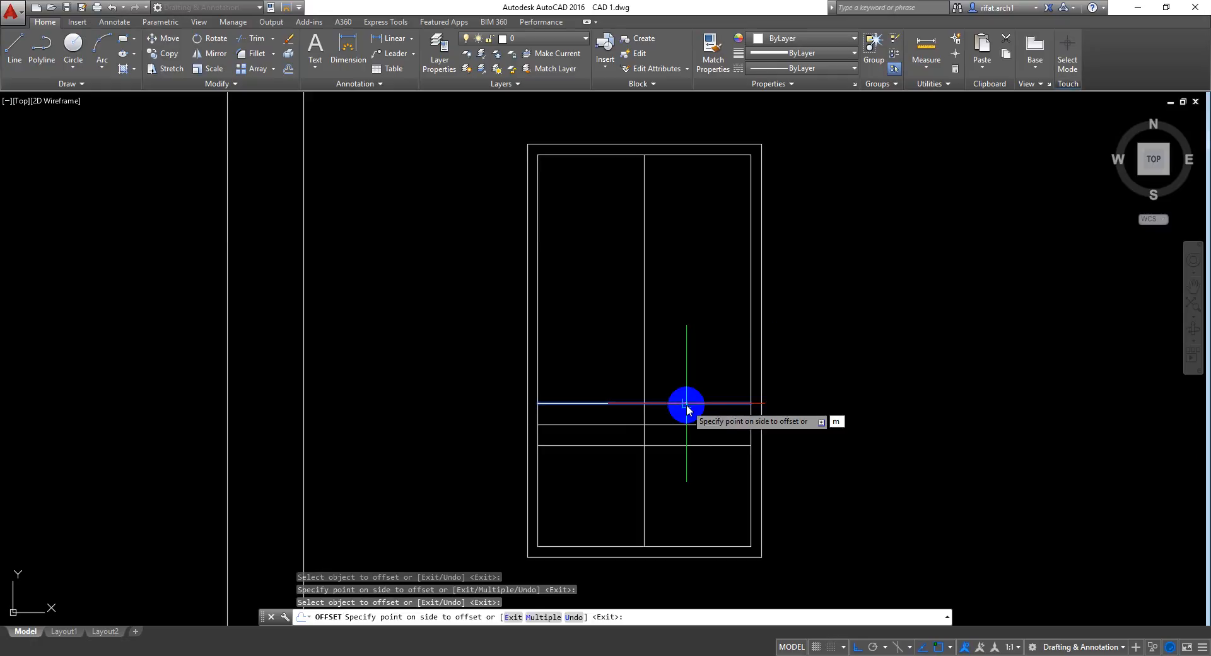
key(Return)
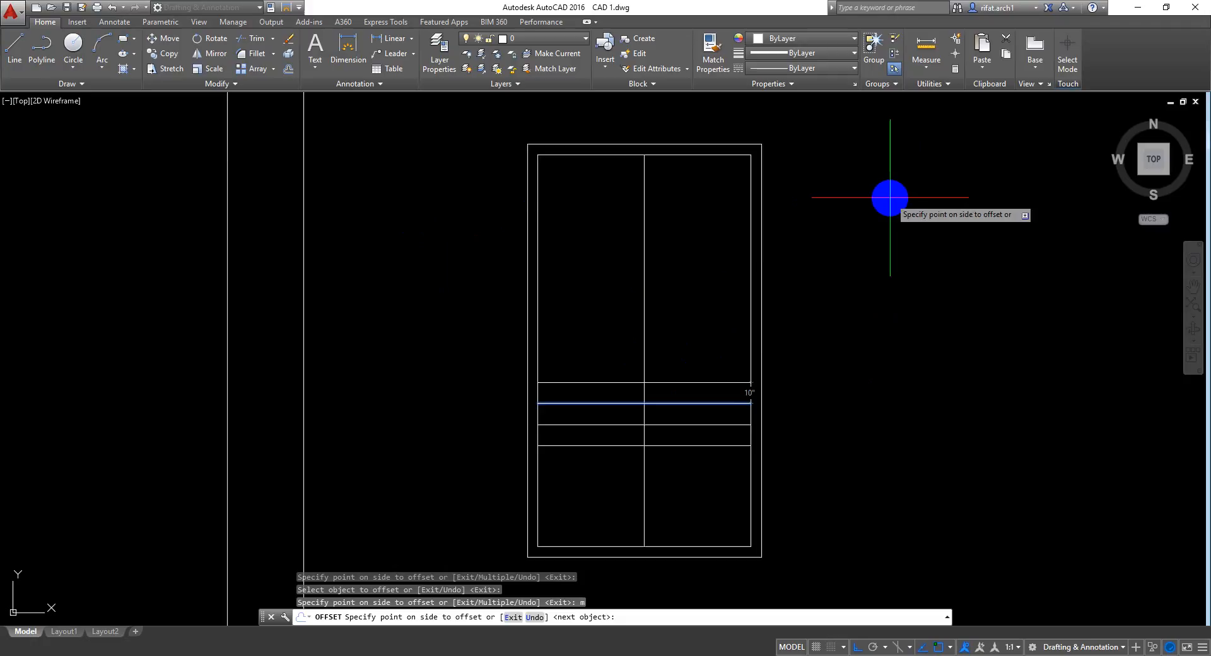
click(891, 198)
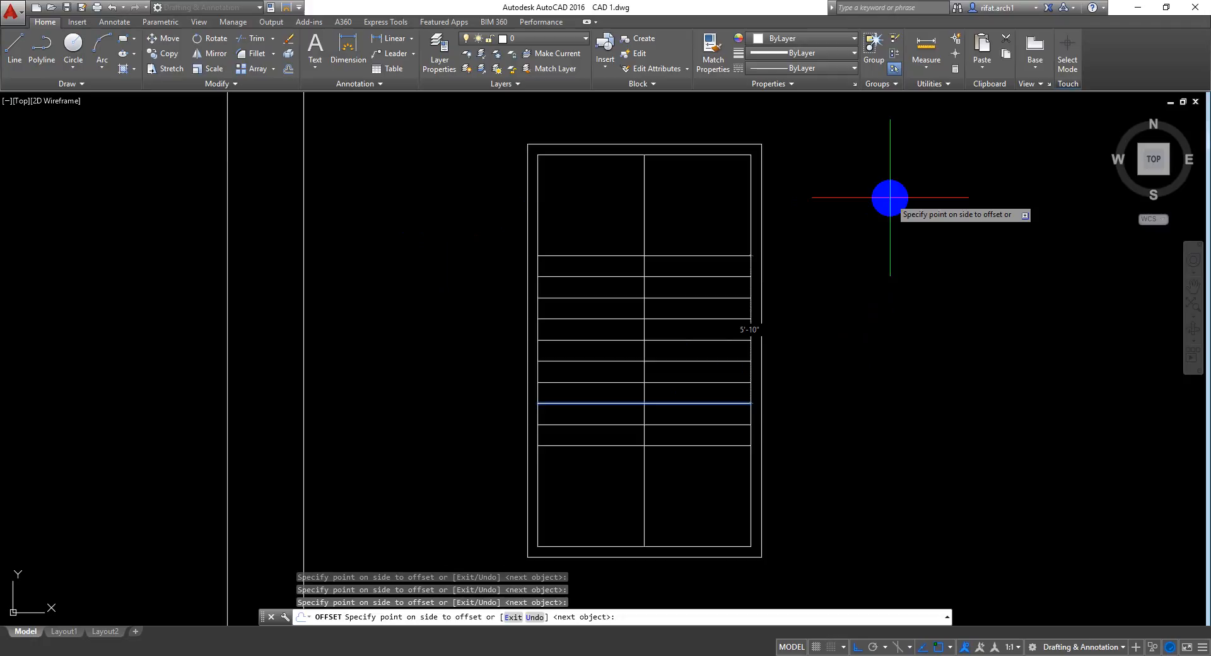
click(890, 197)
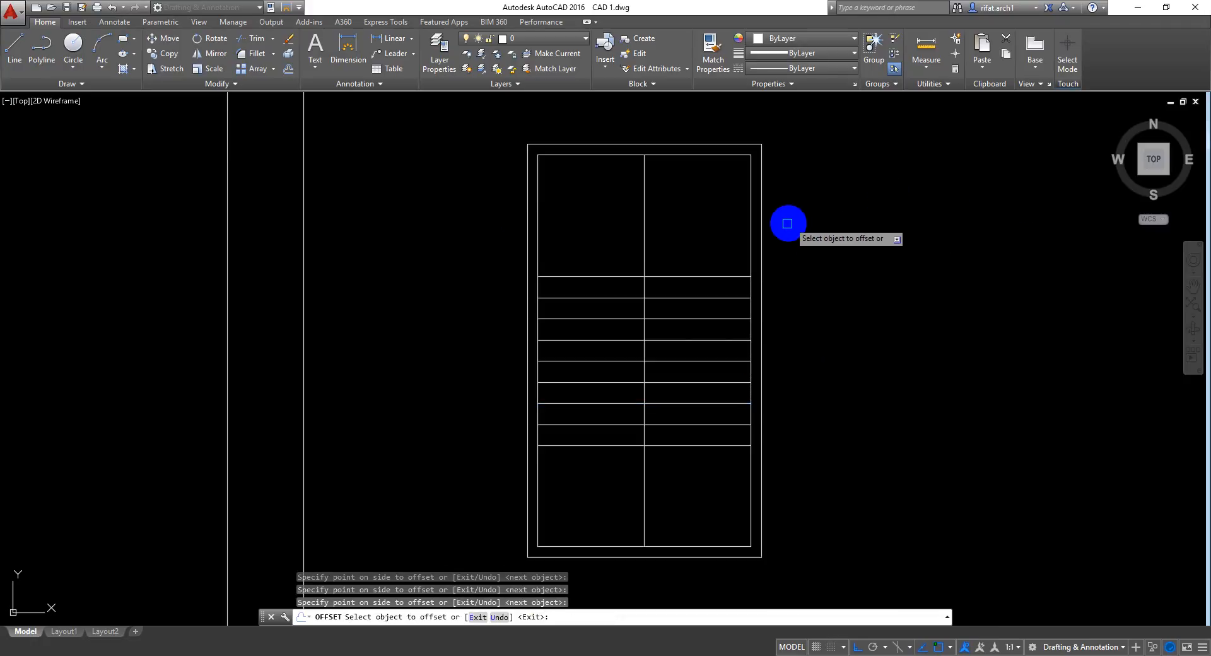
Step: Offset the uppermost horizontal line 10" upward once more, end the Offset command and save the drawing
click(719, 276)
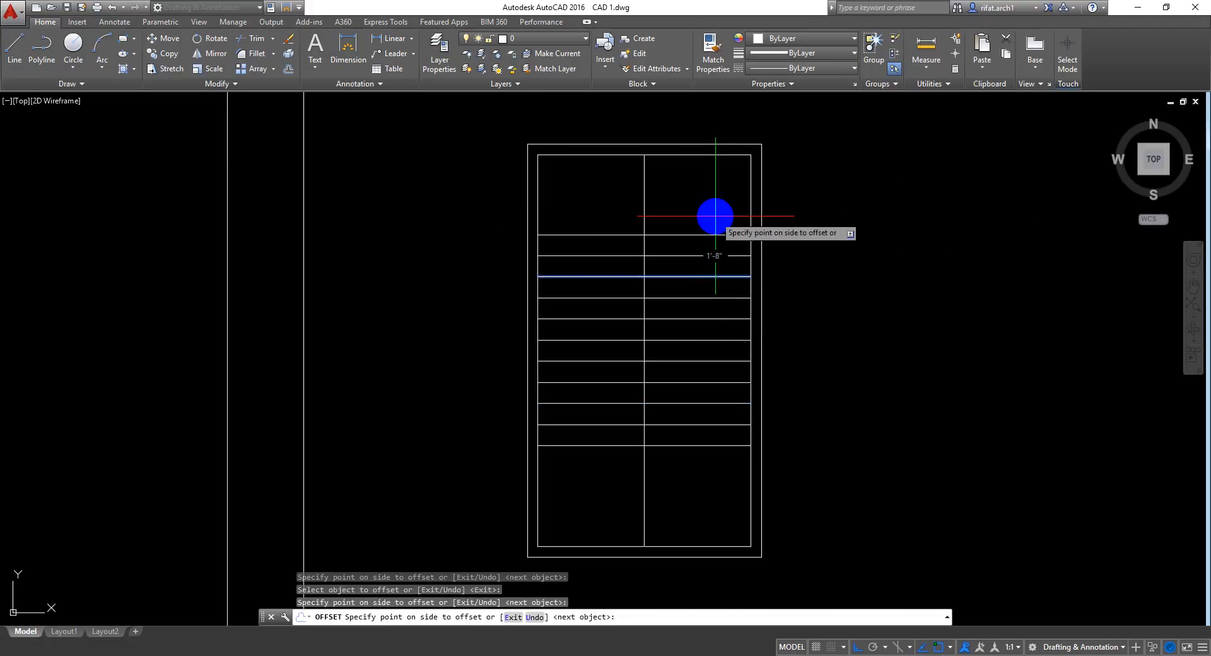
click(714, 215)
key(Escape)
key(Escape)
key(Escape)
key(Escape)
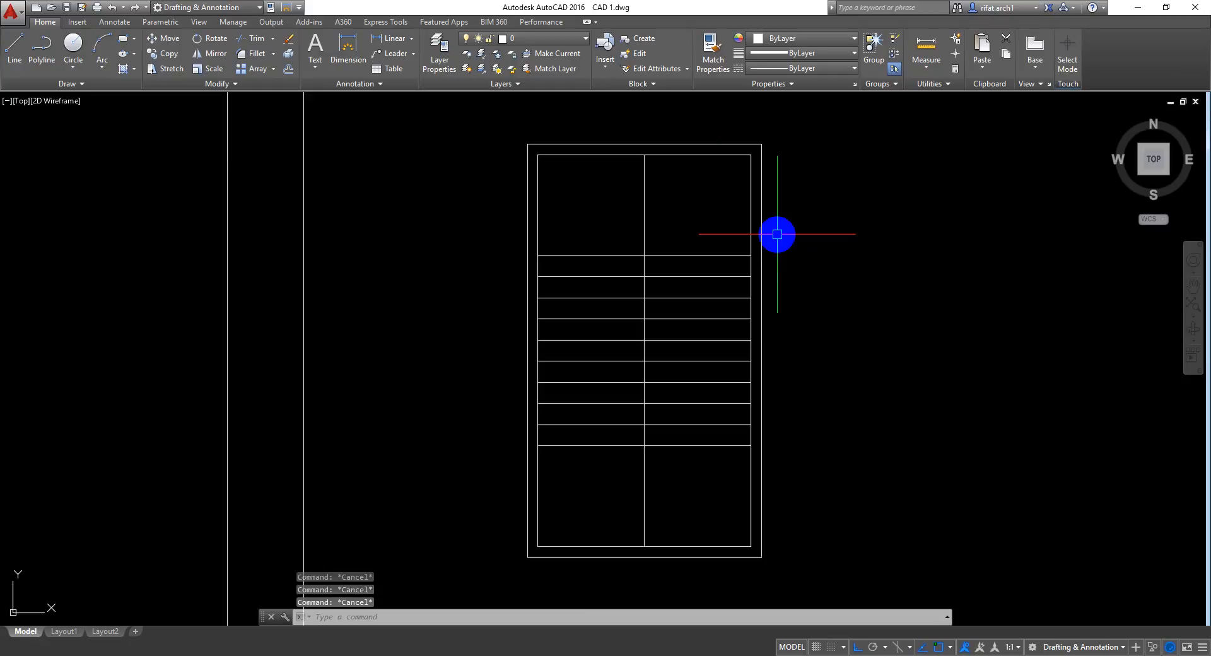
key(ctrl+s)
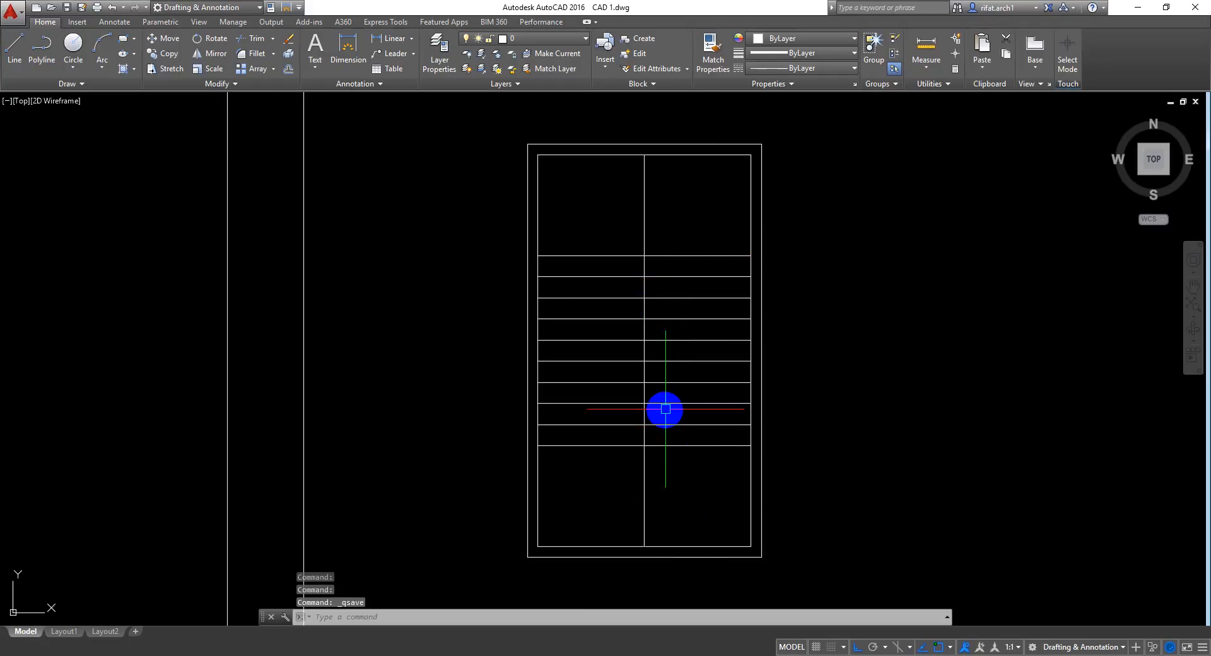
Step: Offset the vertical centre line 3" to both sides and erase the original centre line
middle_drag(665, 411, 658, 406)
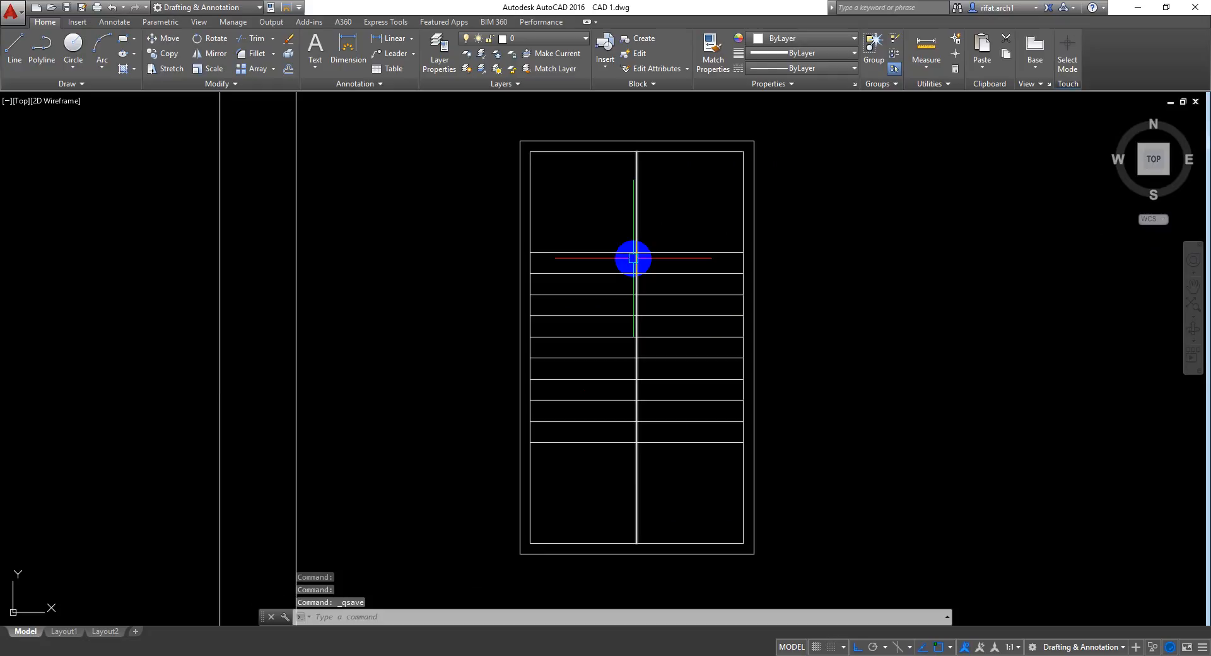
text(o)
key(Return)
text(3)
key(Return)
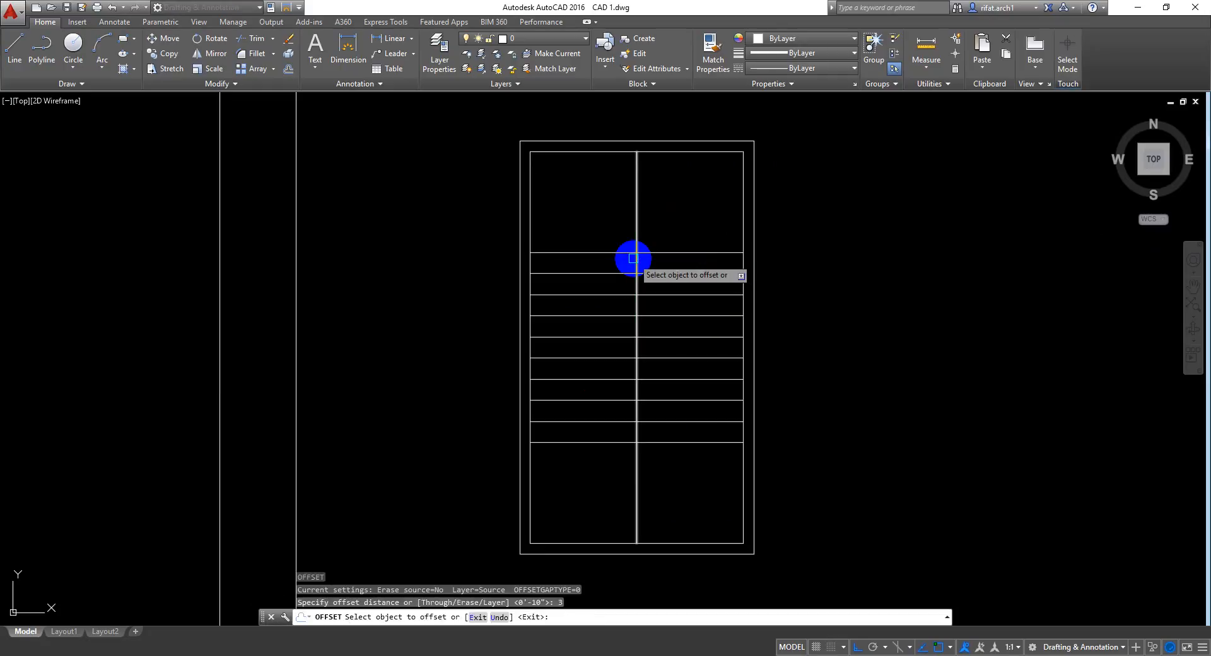
scroll(631, 197, up, 4)
click(633, 199)
click(653, 214)
click(635, 217)
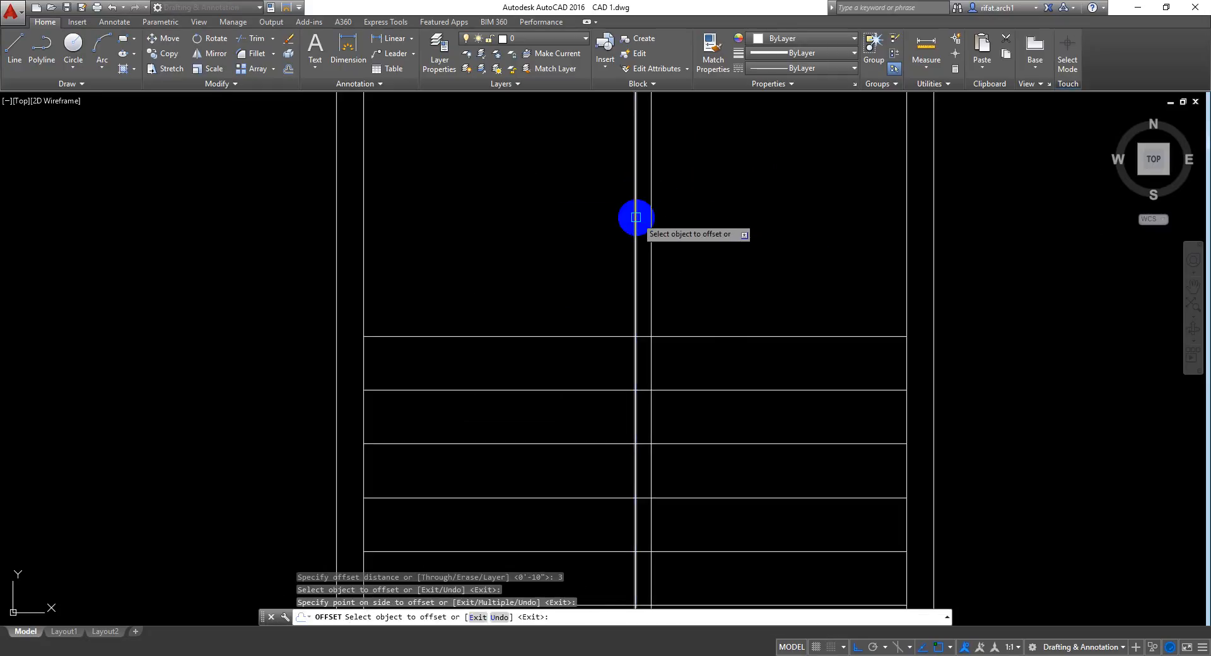
click(568, 233)
key(Return)
click(634, 246)
key(Delete)
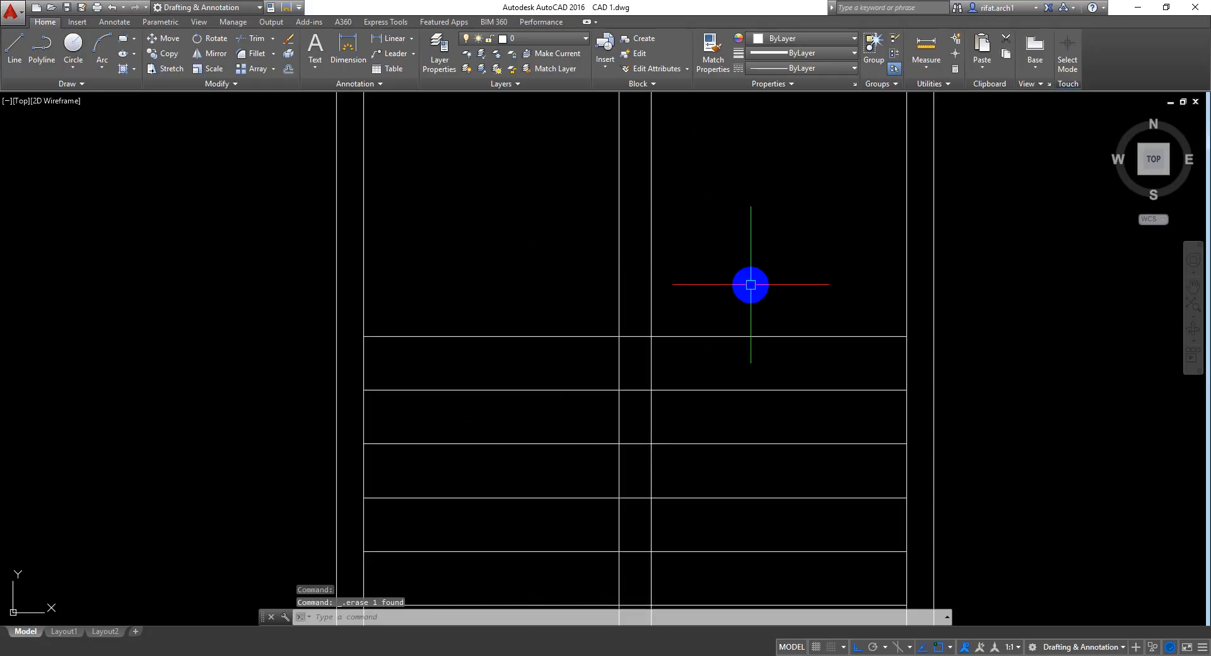
Step: Offset the uppermost tread line 2" upward
middle_drag(739, 268, 727, 271)
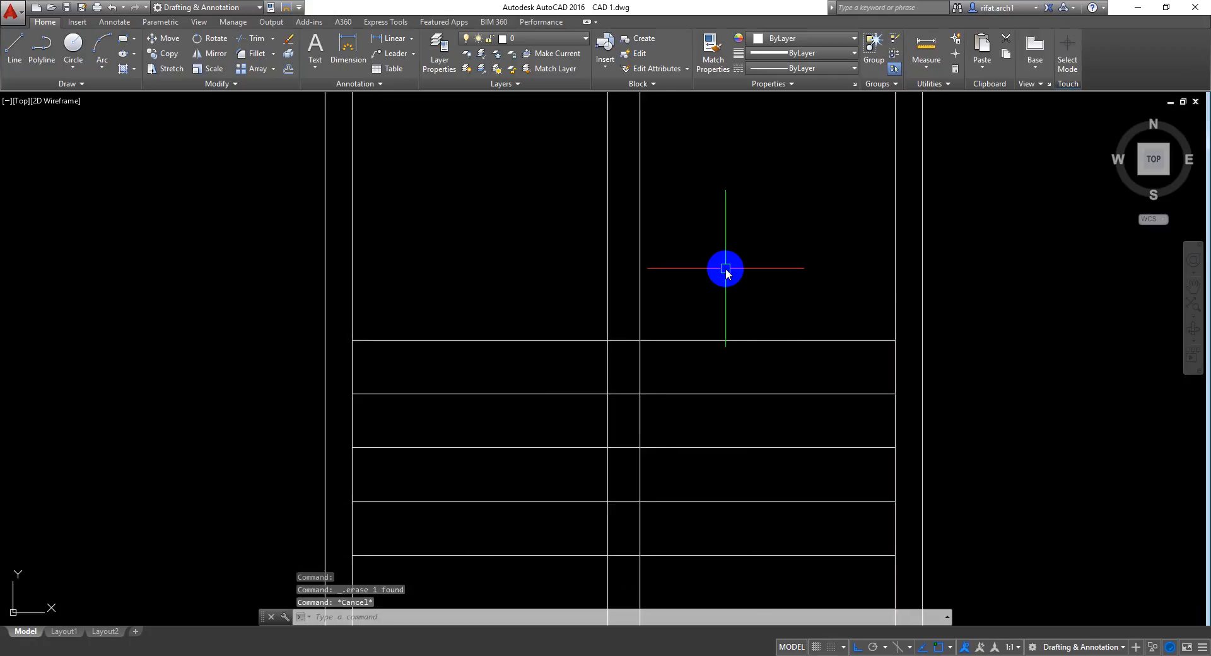
text(o)
key(Return)
text(2)
key(Return)
click(687, 340)
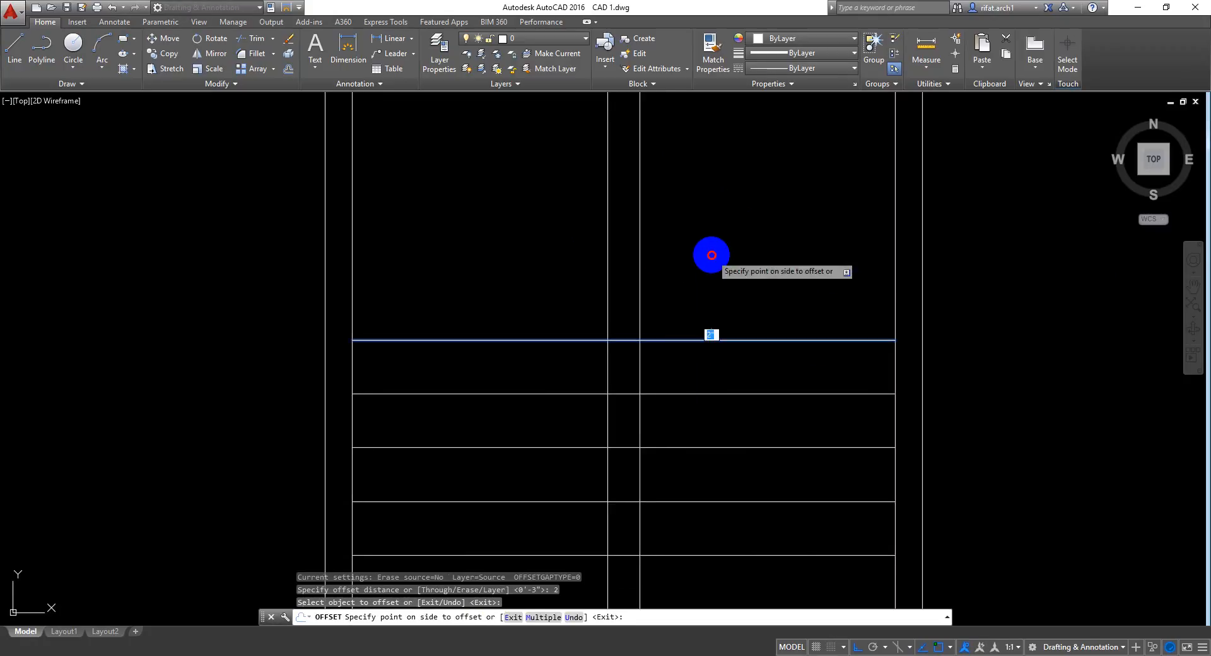
click(711, 257)
Step: Offset both vertical centre lines 2" toward each other and the lowest tread line 2" downward
click(640, 278)
click(577, 284)
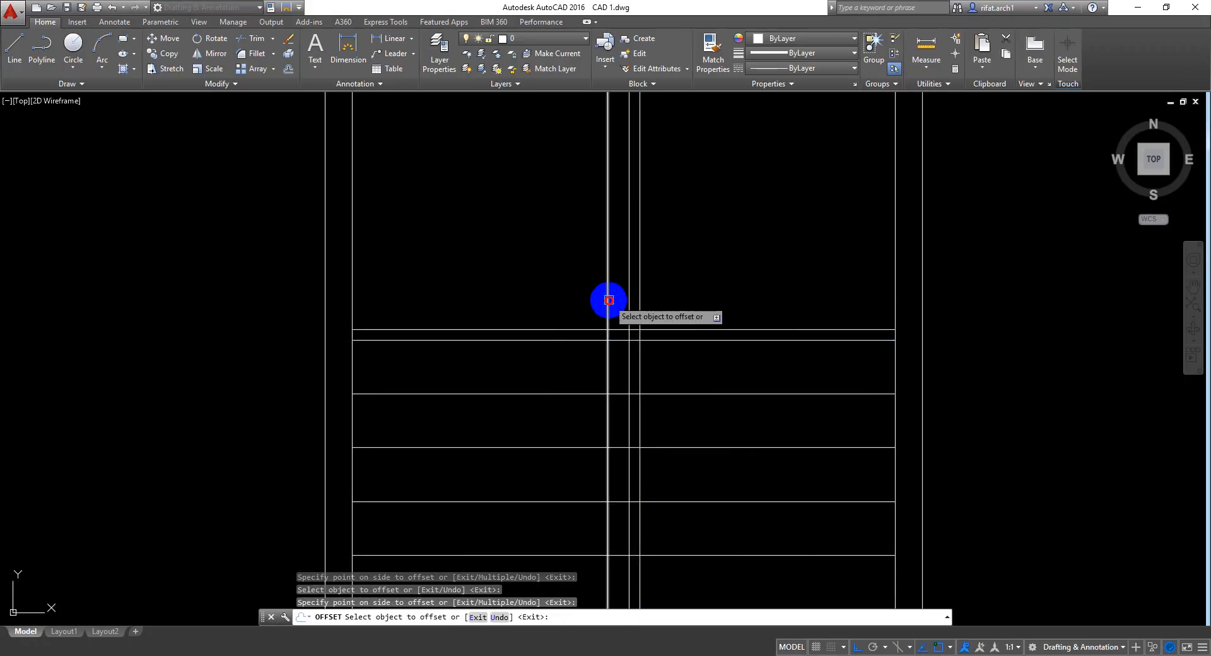
scroll(697, 300, down, 6)
scroll(697, 334, up, 7)
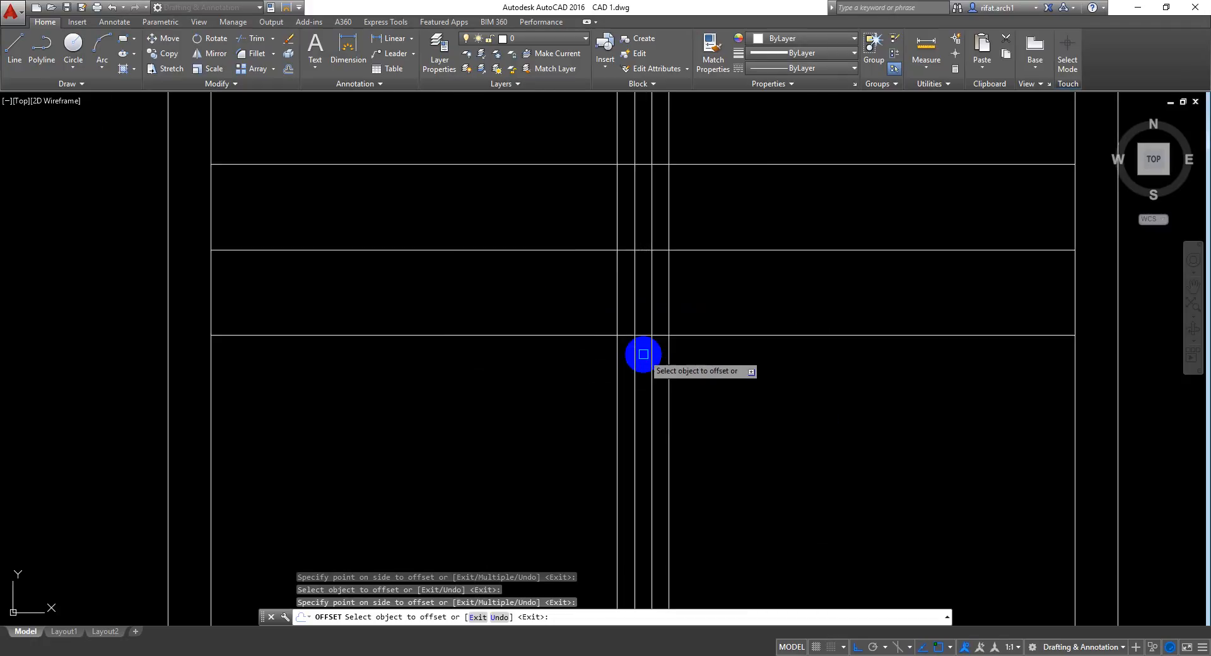
click(697, 336)
click(708, 424)
key(Return)
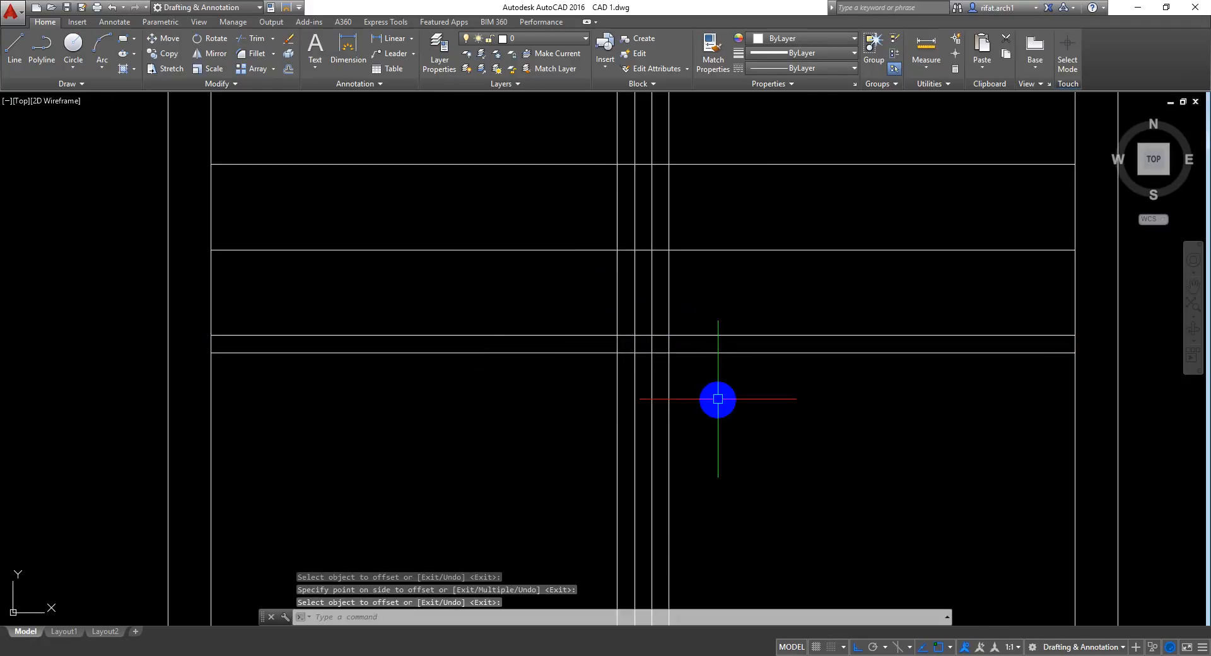
Step: Trim the four verticals below the lowest horizontal line, and trim that line's ends beyond the outer verticals
middle_drag(716, 398, 684, 387)
text(te cor)
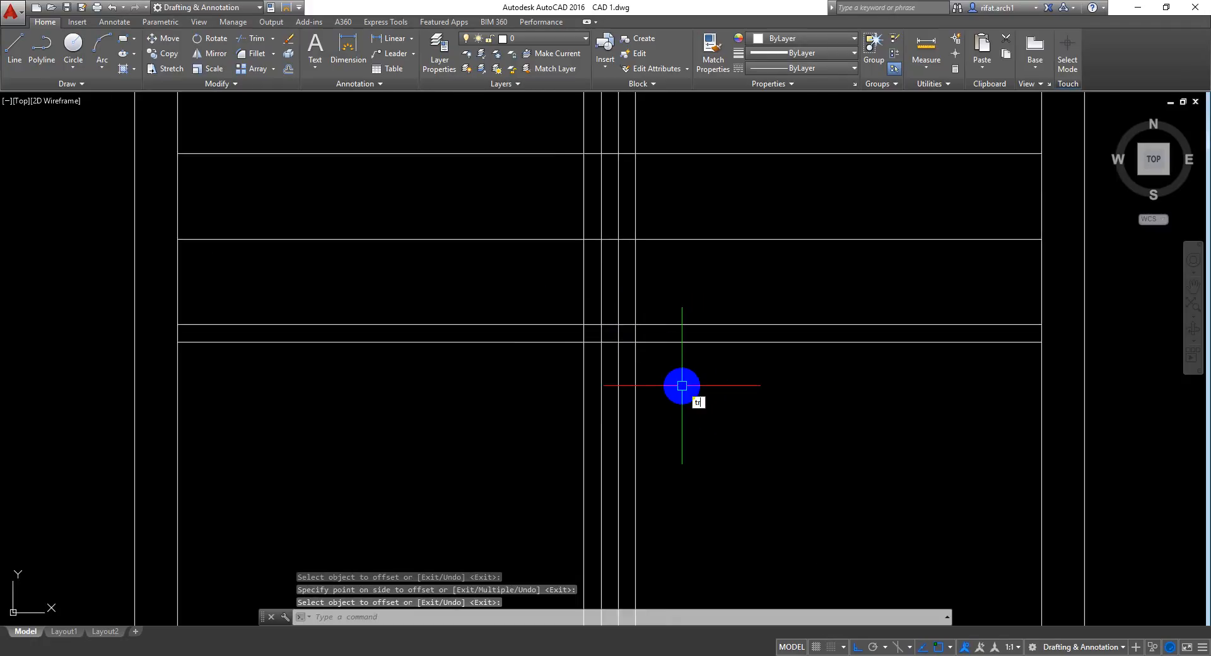
key(Return)
key(Return)
click(739, 368)
click(543, 433)
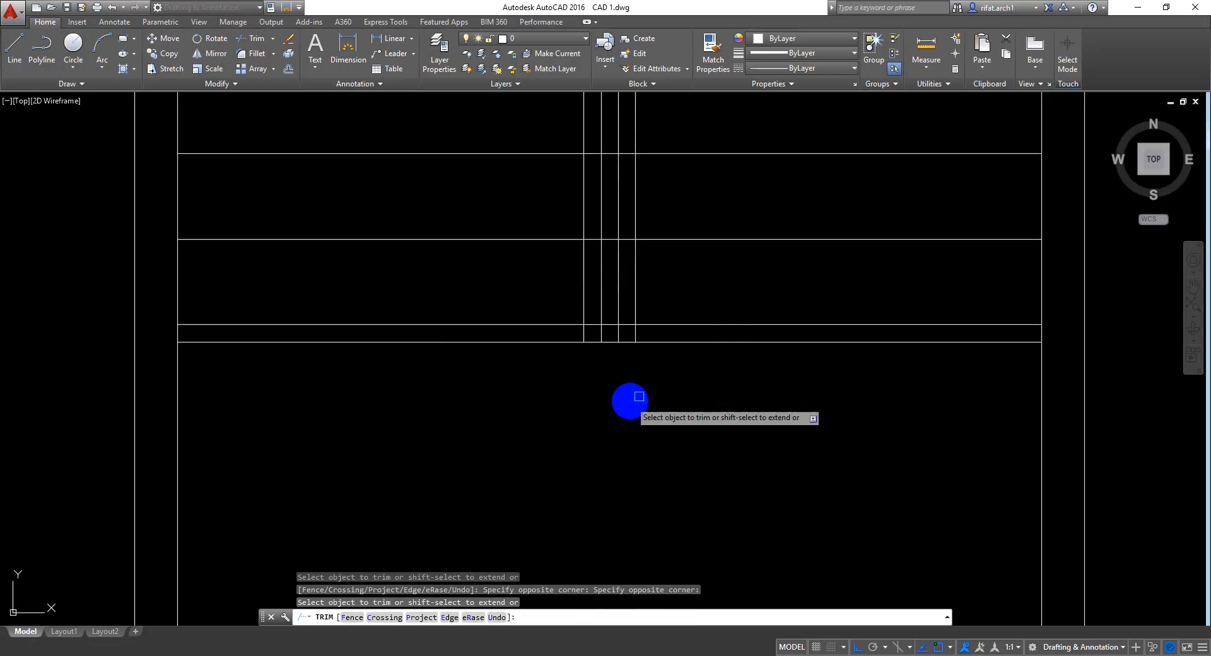
click(726, 389)
click(674, 337)
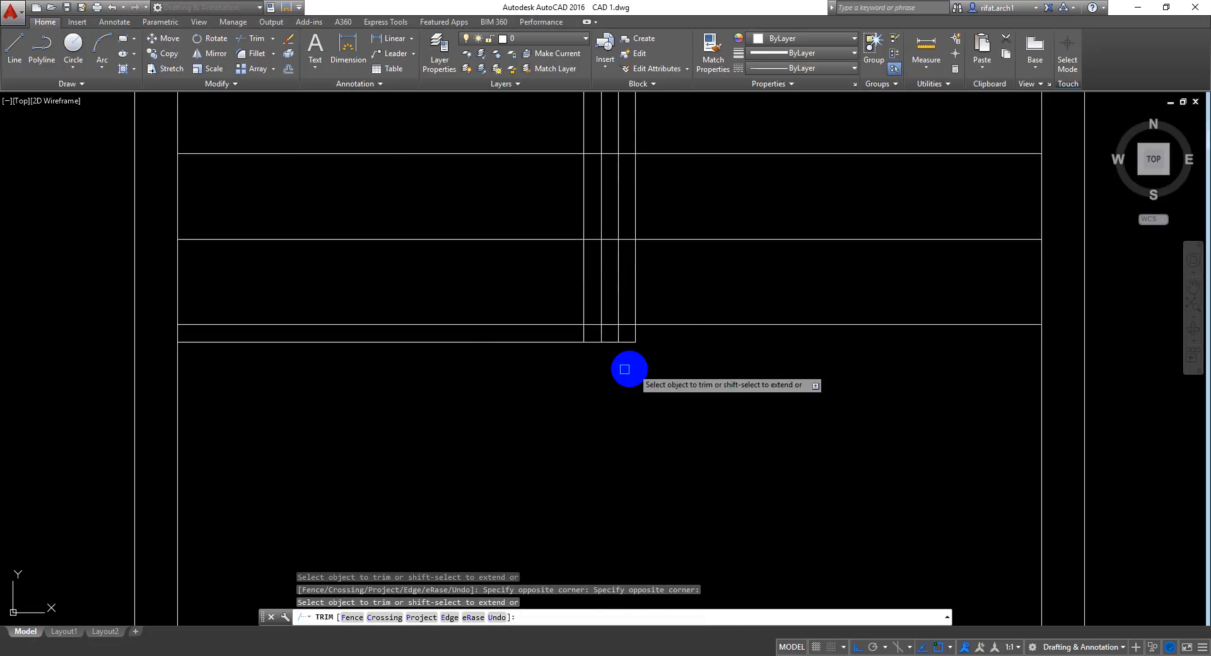
click(560, 373)
click(487, 341)
Step: Trim the inner verticals below the lowest tread line and that tread's pieces between the inner and outer verticals
scroll(630, 311, up, 5)
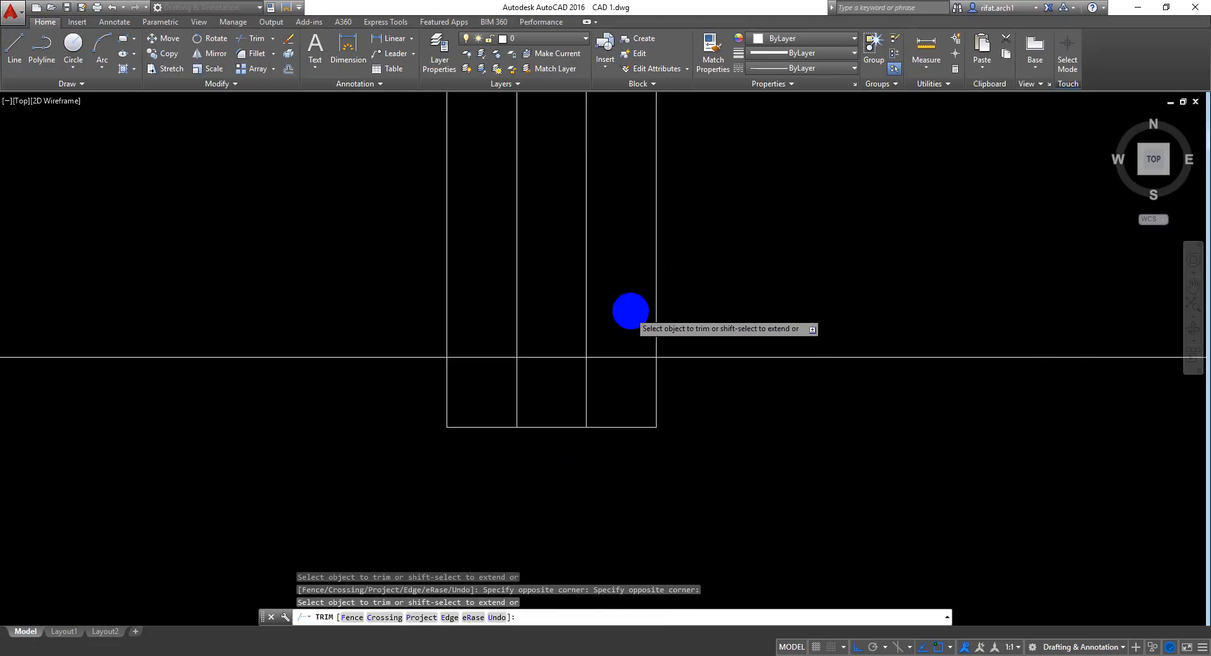
click(624, 385)
click(498, 381)
click(626, 263)
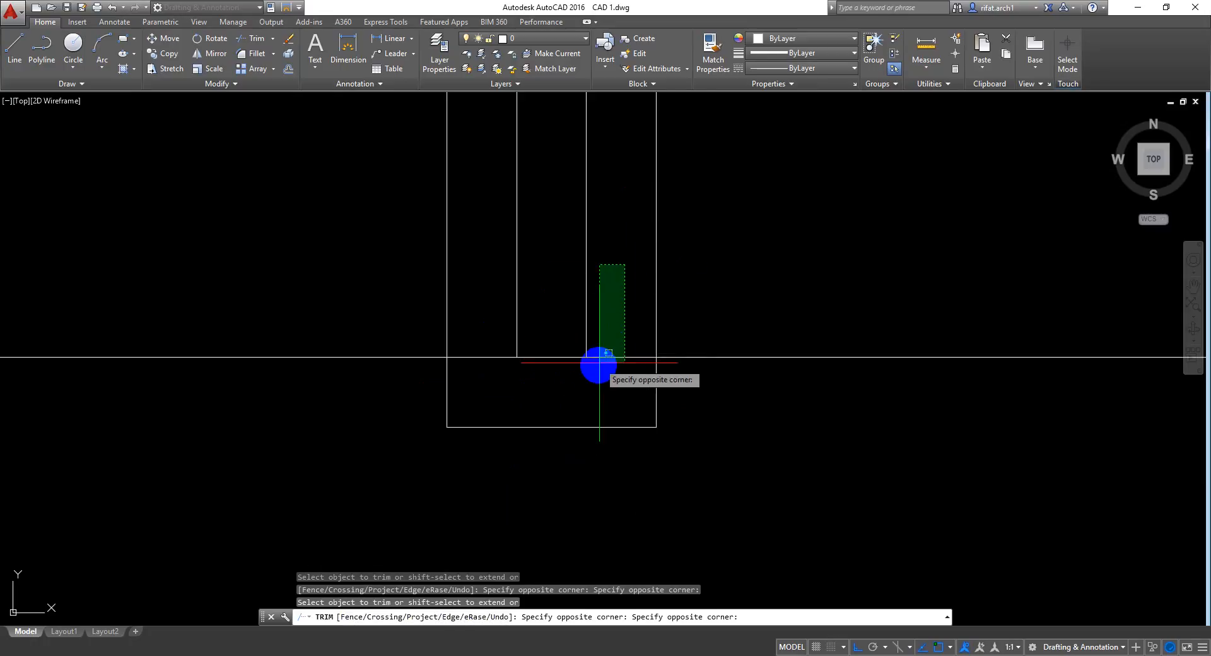
click(596, 363)
click(491, 281)
click(472, 378)
scroll(524, 407, down, 6)
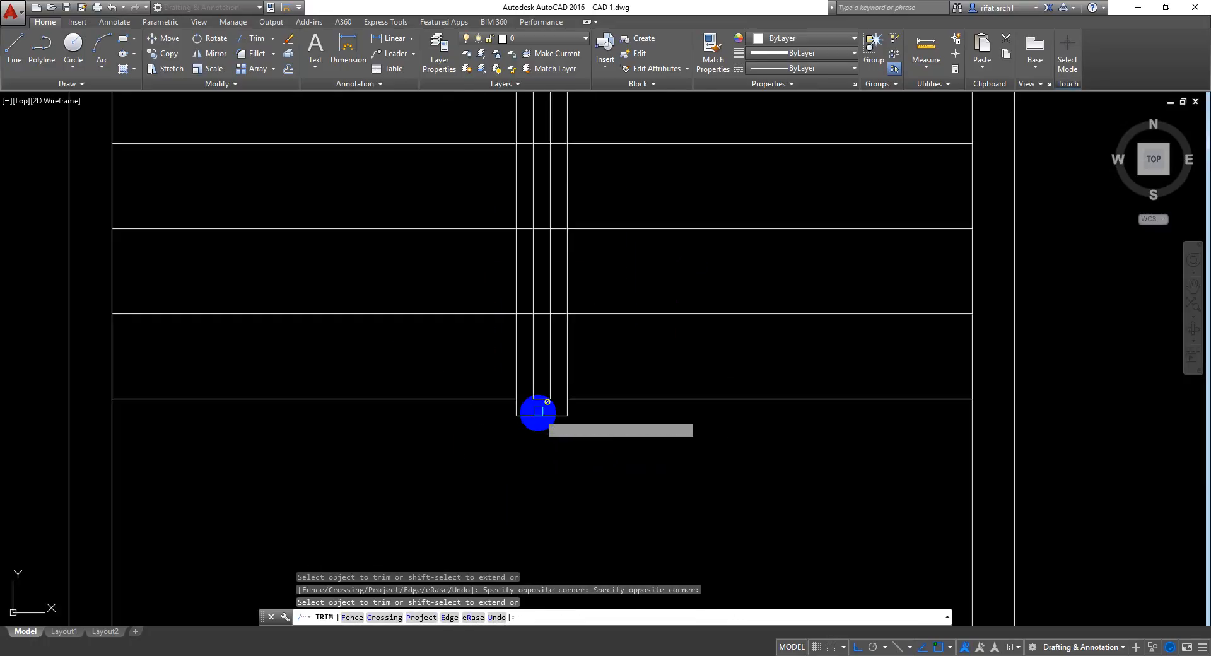
Step: Trim the next three tread lines above the lowest one out of all three gaps between the four verticals
middle_drag(562, 297, 581, 385)
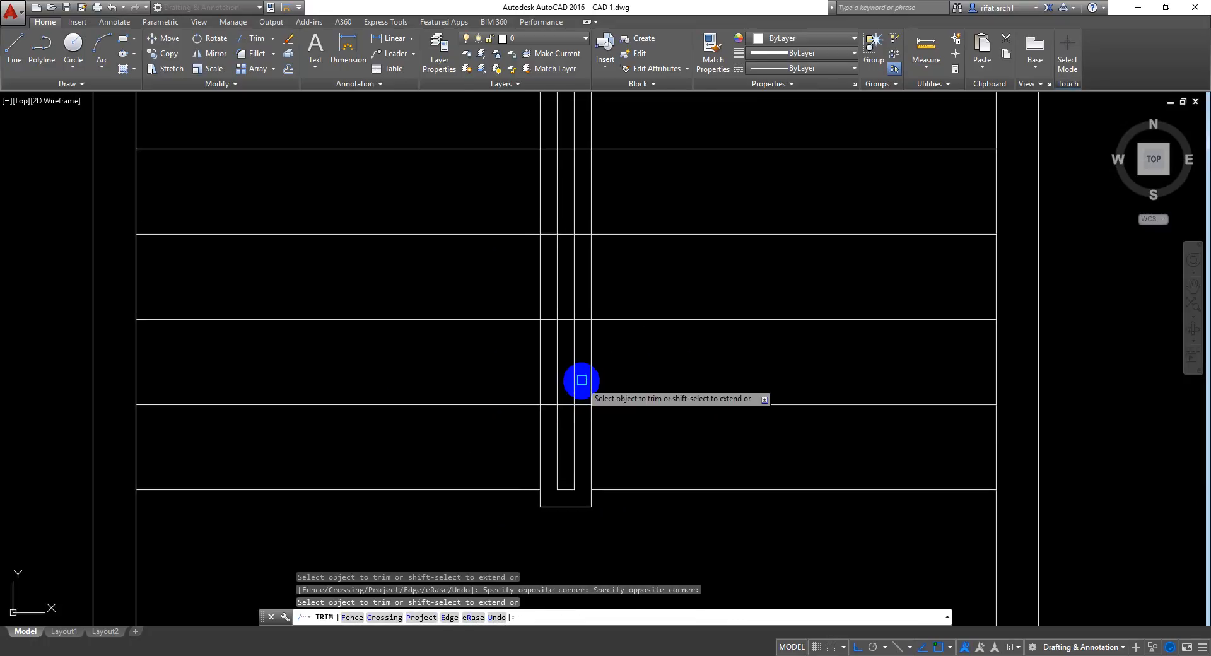
scroll(570, 362, up, 2)
middle_drag(570, 332, 573, 392)
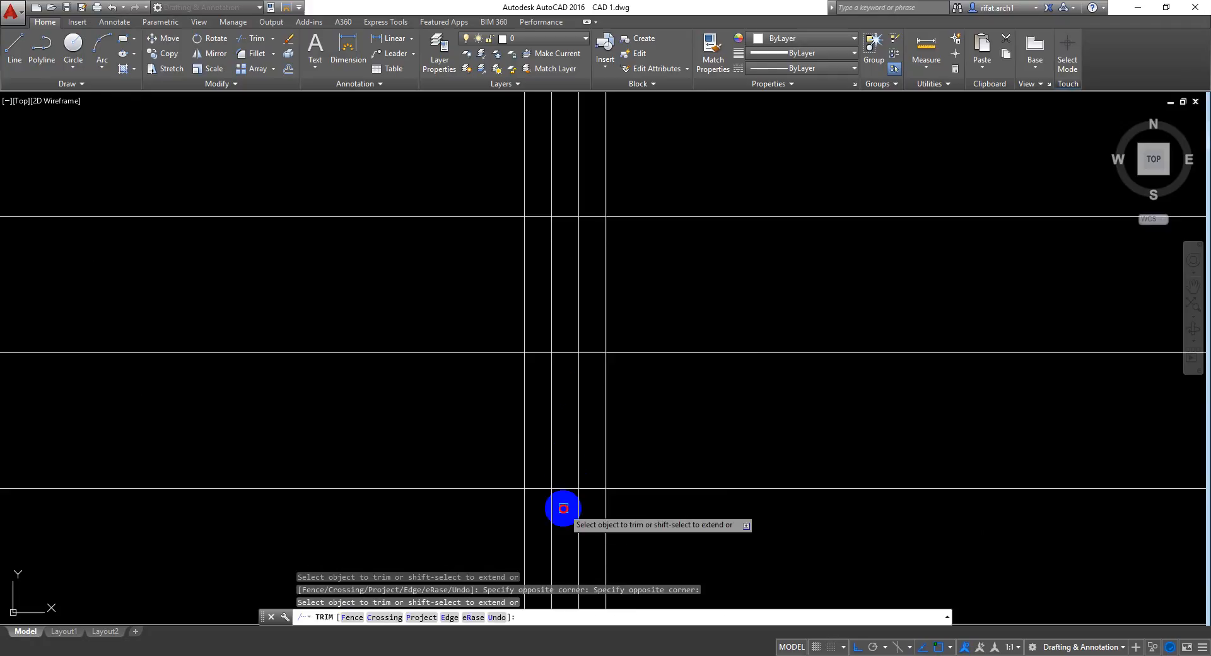
click(571, 533)
click(564, 192)
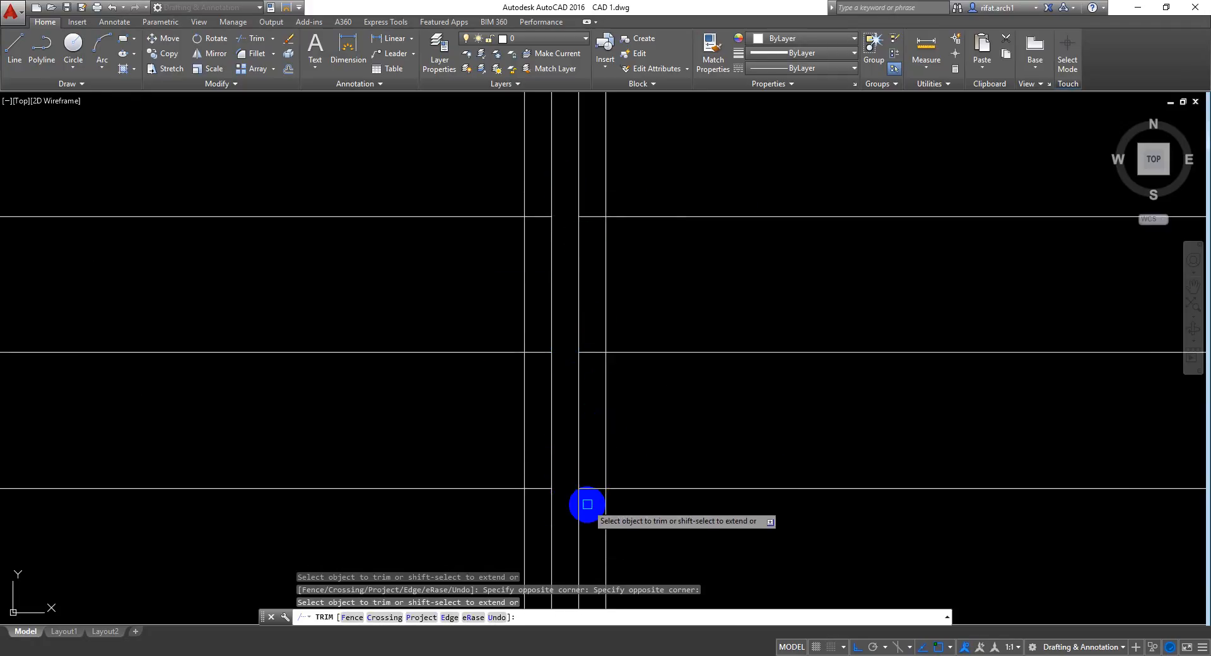
click(591, 536)
click(592, 196)
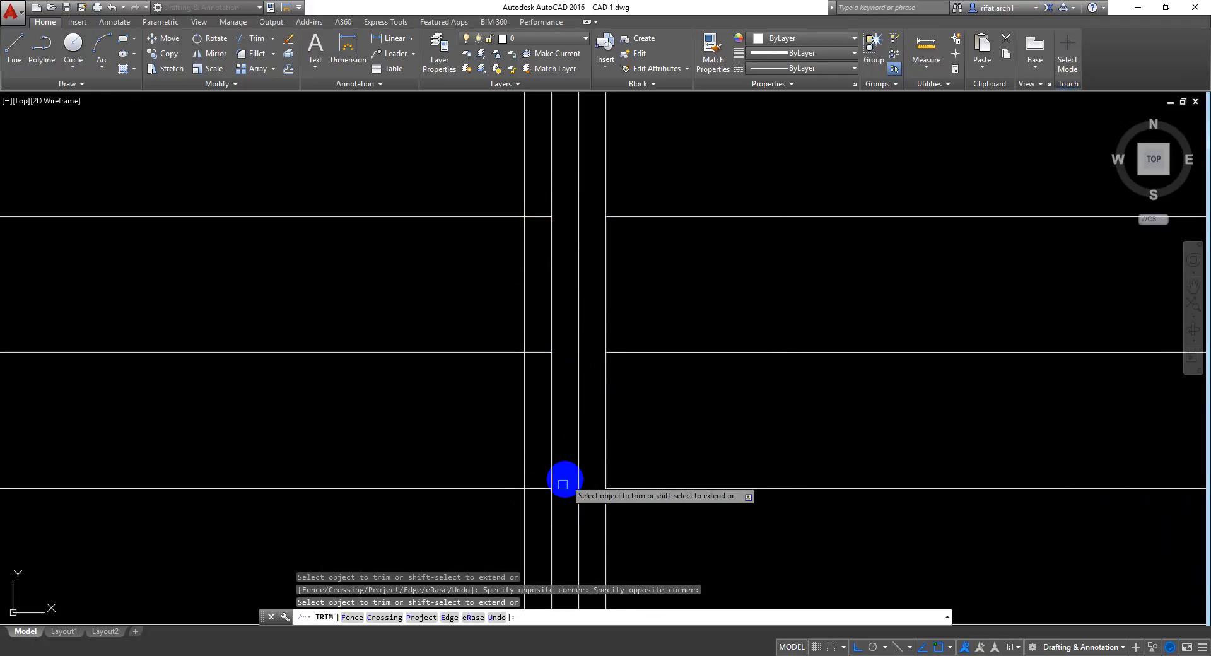
click(541, 513)
click(537, 193)
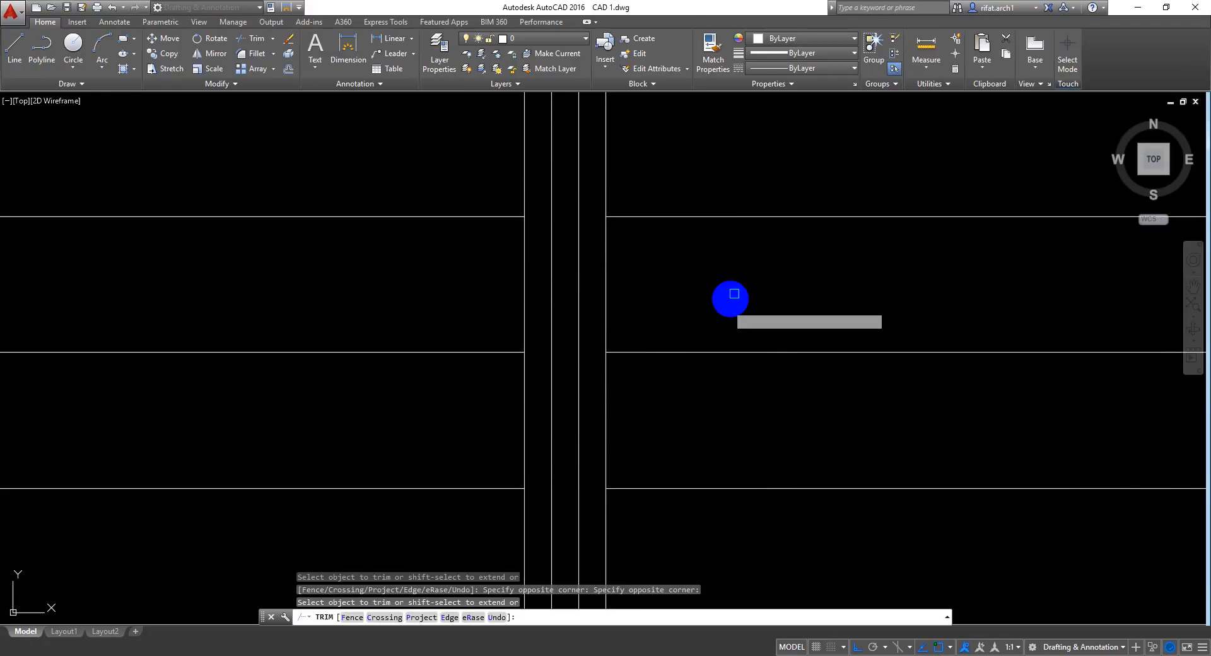
Step: Trim three more tread lines, midway up the stair, out of all three gaps between the four central verticals
middle_drag(740, 275, 733, 525)
middle_drag(704, 282, 732, 303)
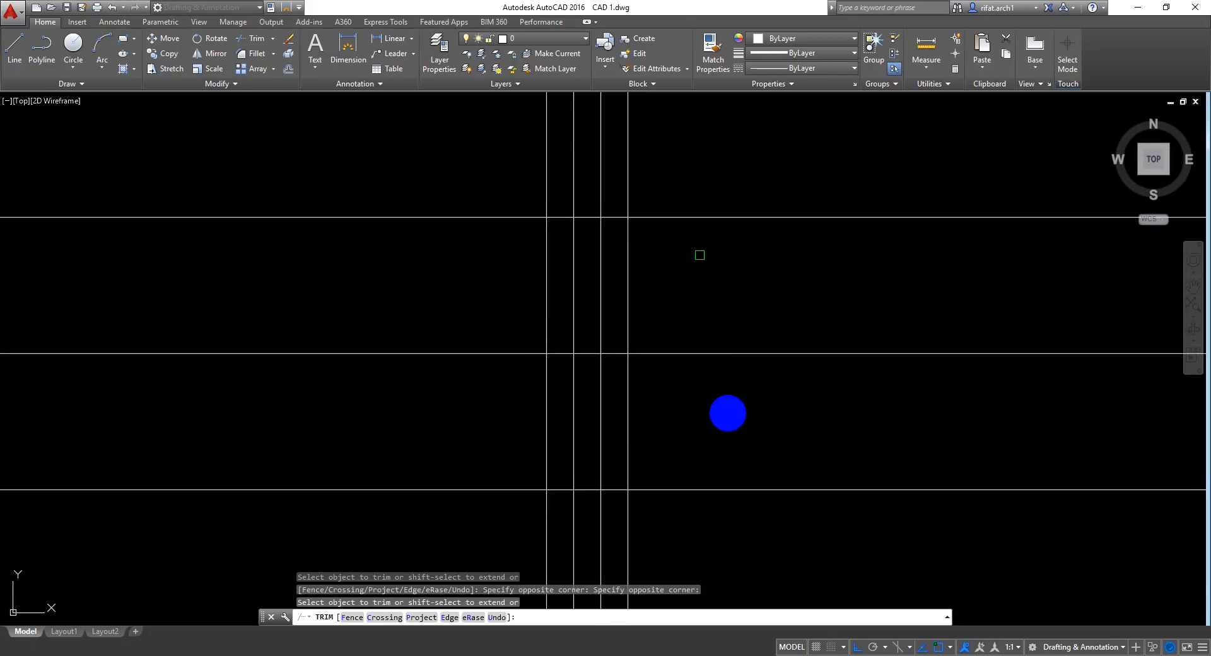
click(580, 505)
click(593, 194)
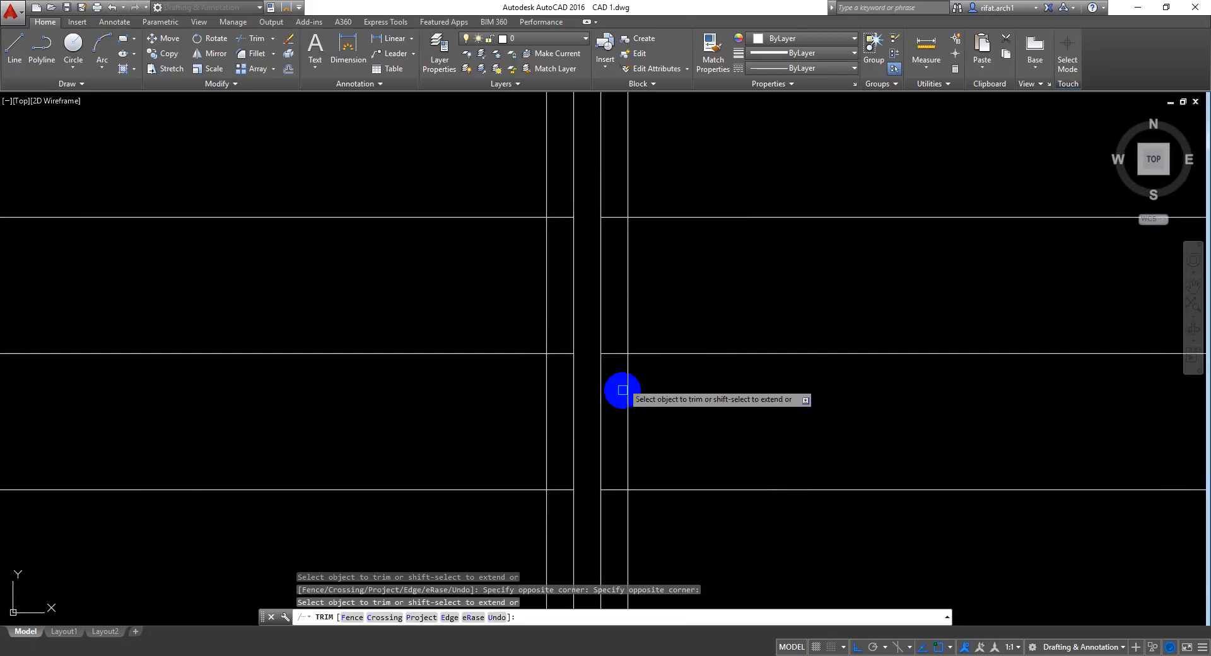
click(615, 506)
click(616, 213)
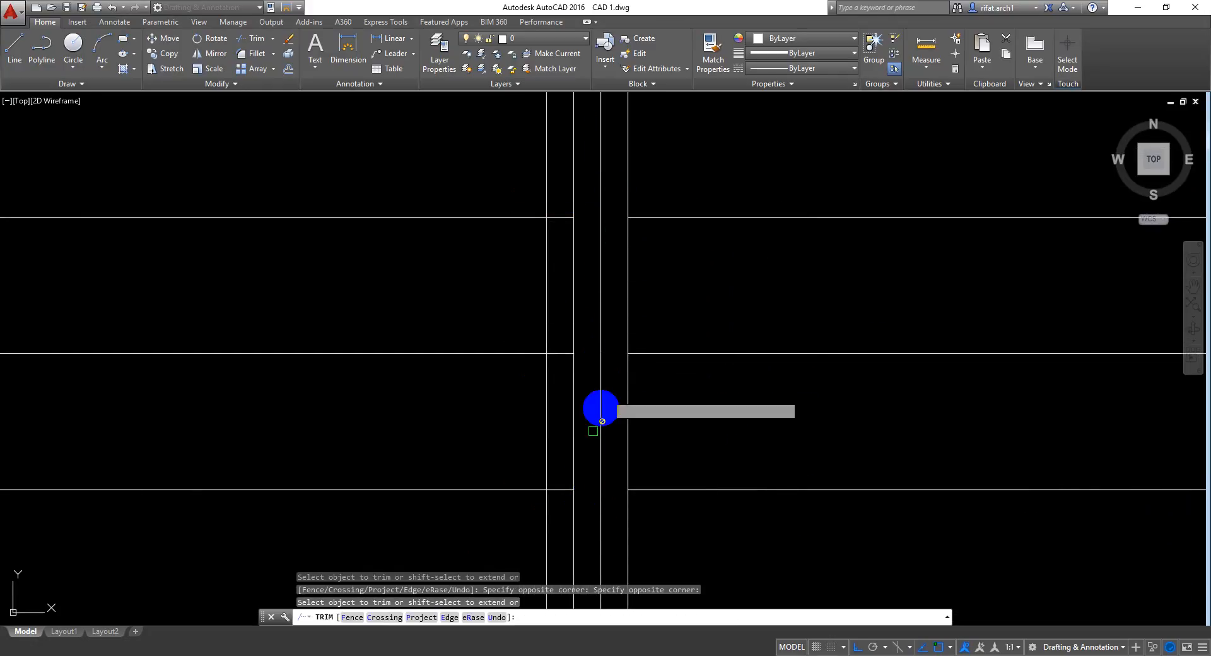
click(559, 515)
click(569, 192)
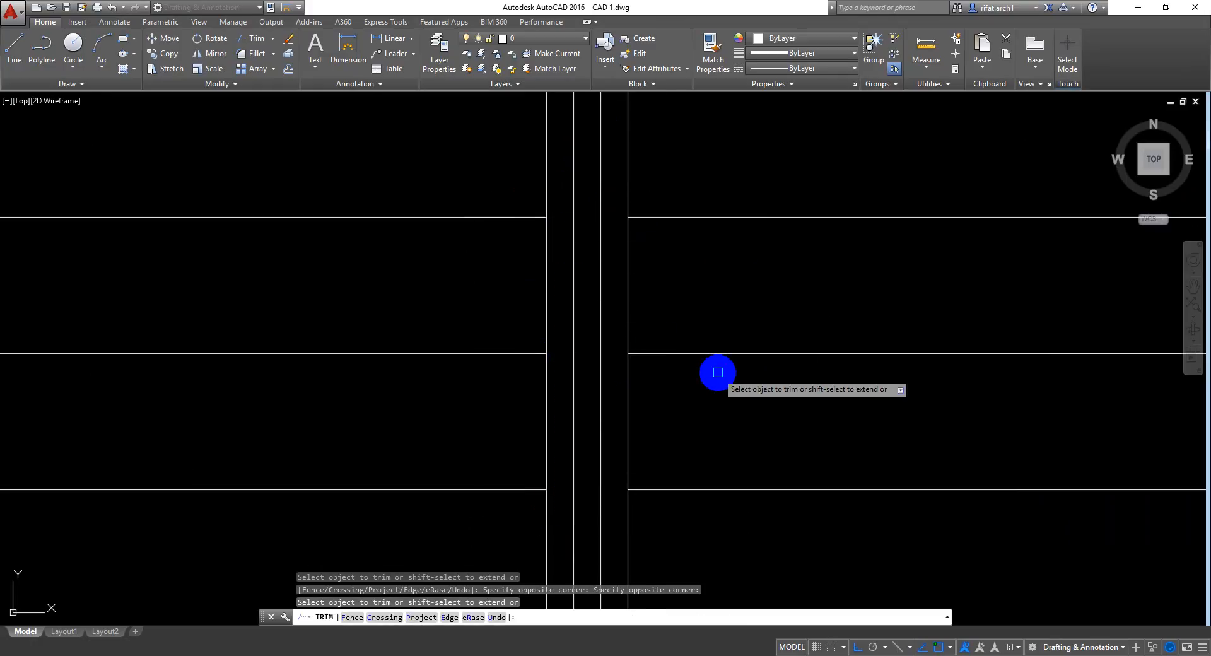
Step: Trim the four verticals above the topmost horizontal line, and trim that line's ends beyond the outer verticals
scroll(711, 249, down, 6)
scroll(665, 418, up, 4)
click(713, 238)
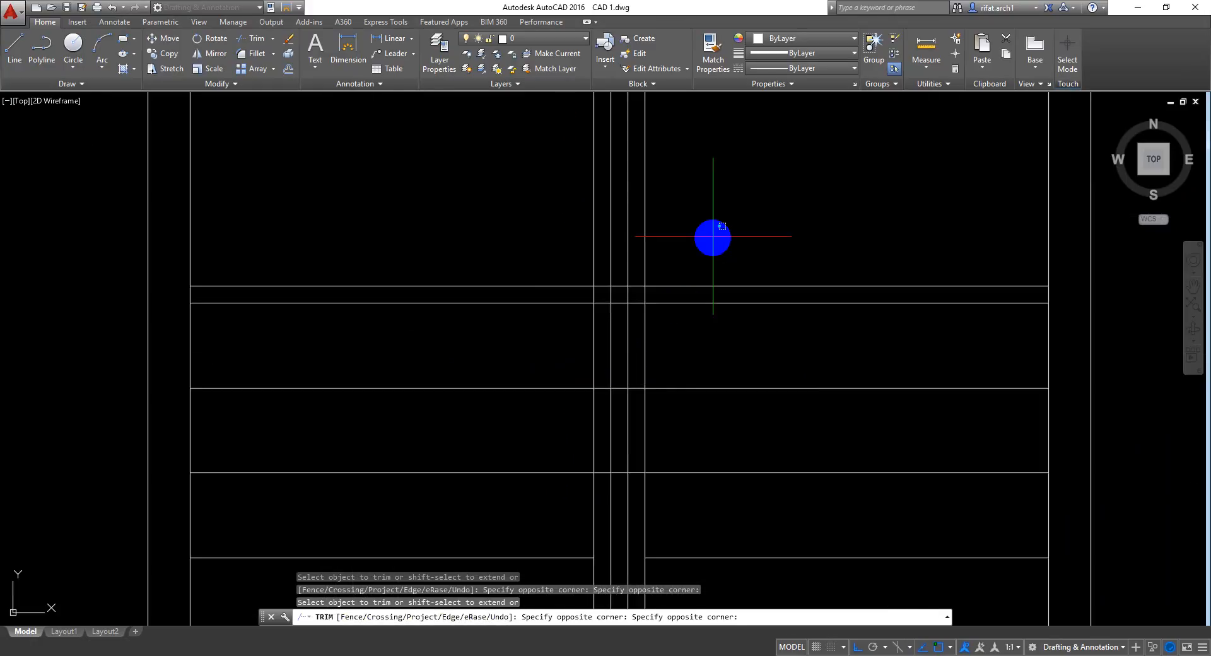
click(560, 182)
click(733, 176)
click(679, 286)
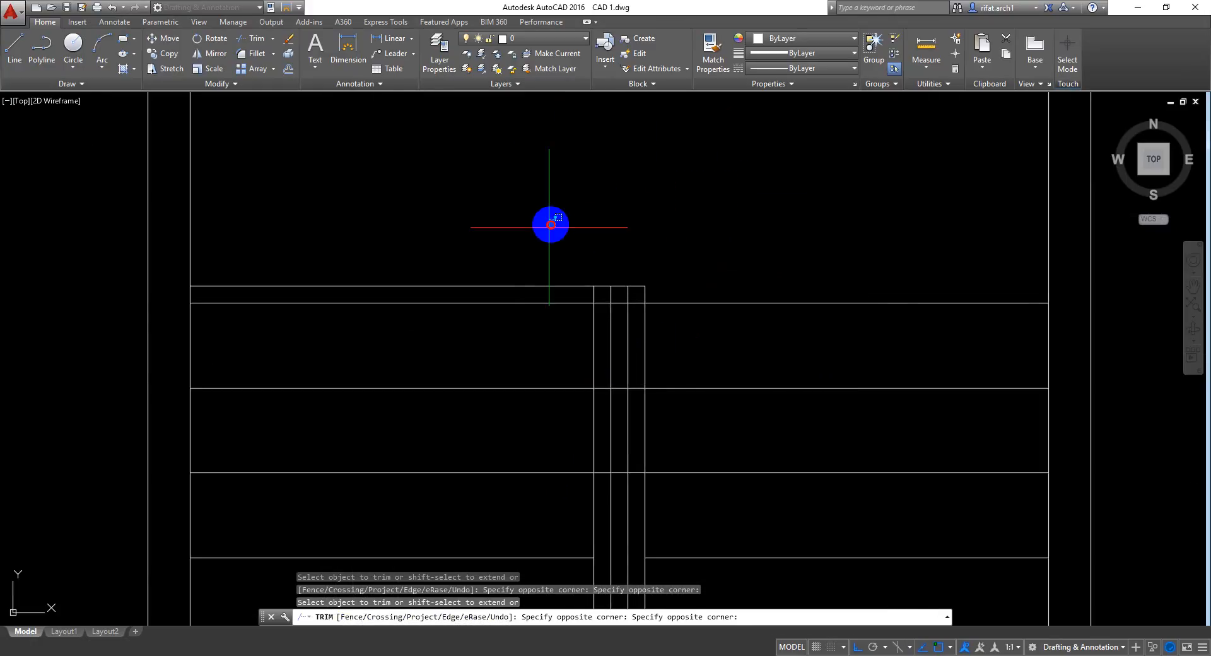
click(557, 216)
click(507, 288)
Step: Trim the inner verticals above the top tread line and that tread's pieces between the inner and outer verticals
scroll(635, 291, up, 6)
click(635, 292)
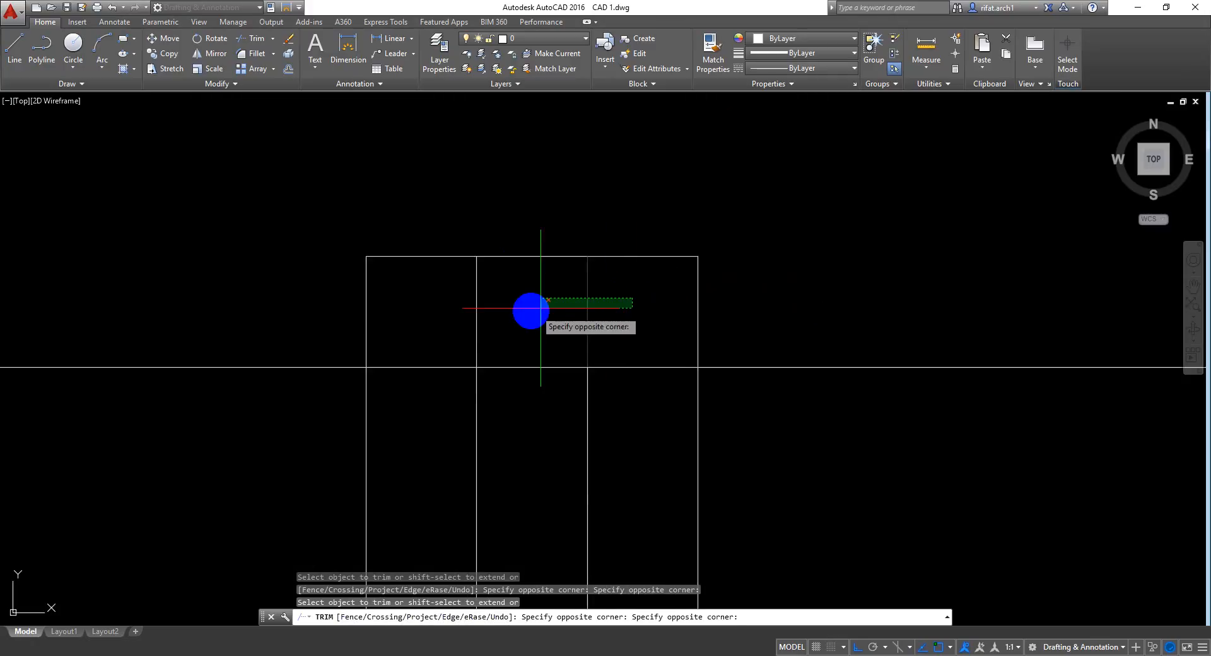
click(466, 316)
click(460, 306)
click(432, 409)
click(644, 305)
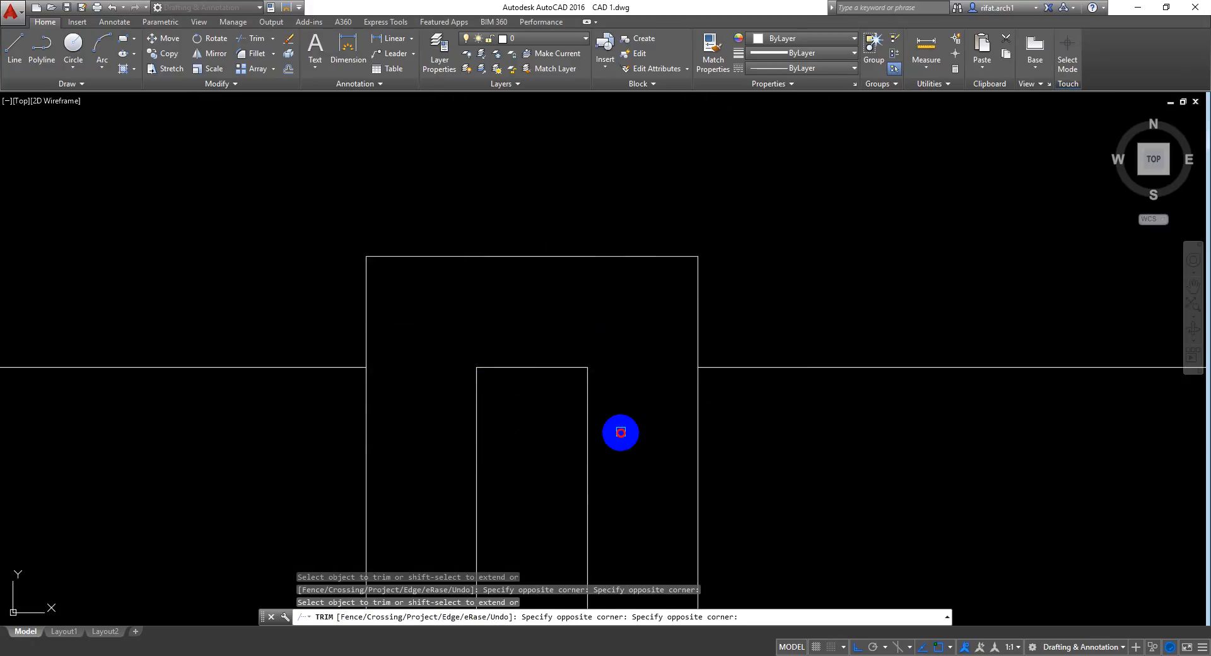
click(620, 433)
Step: Trim the two tread lines just below the top one out of all three gaps between the handrail verticals
scroll(622, 432, down, 4)
middle_drag(622, 421, 641, 200)
scroll(637, 260, up, 1)
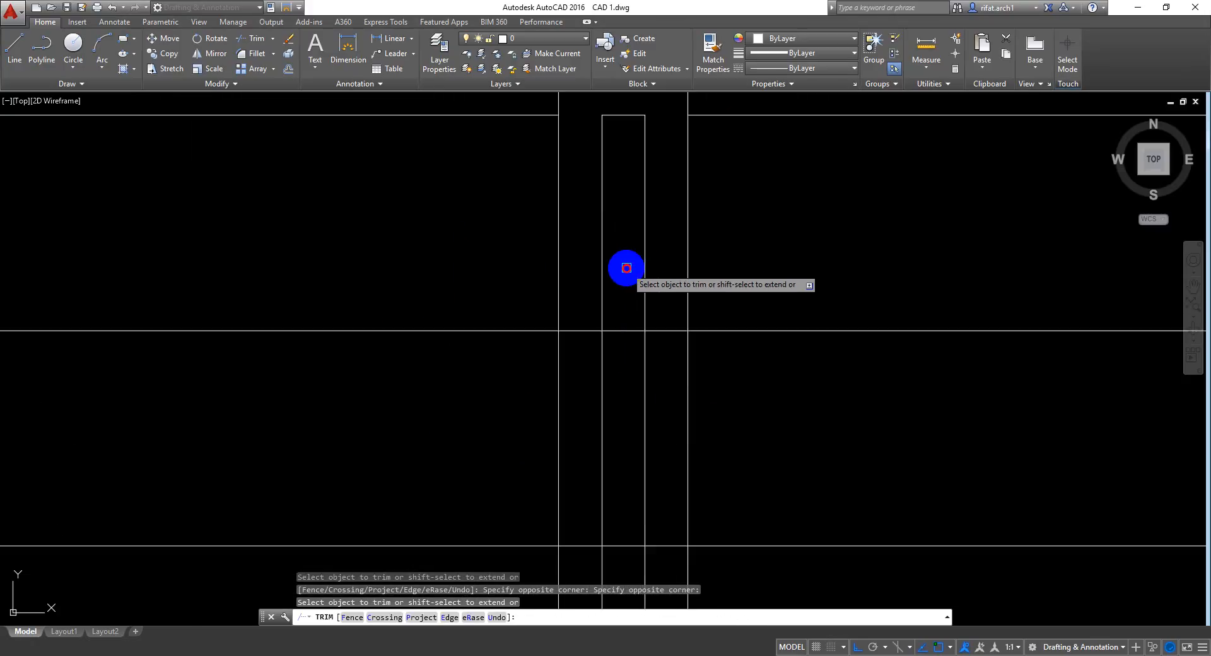
click(627, 270)
click(628, 544)
scroll(675, 284, up, 2)
click(678, 279)
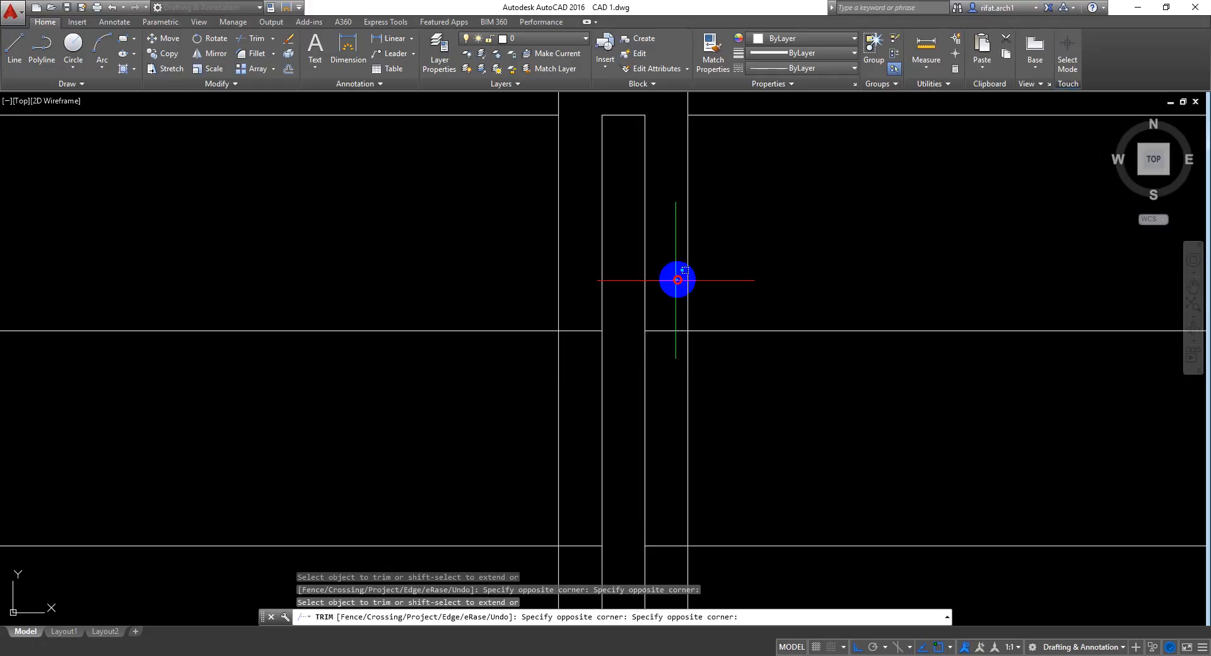
click(638, 570)
click(584, 288)
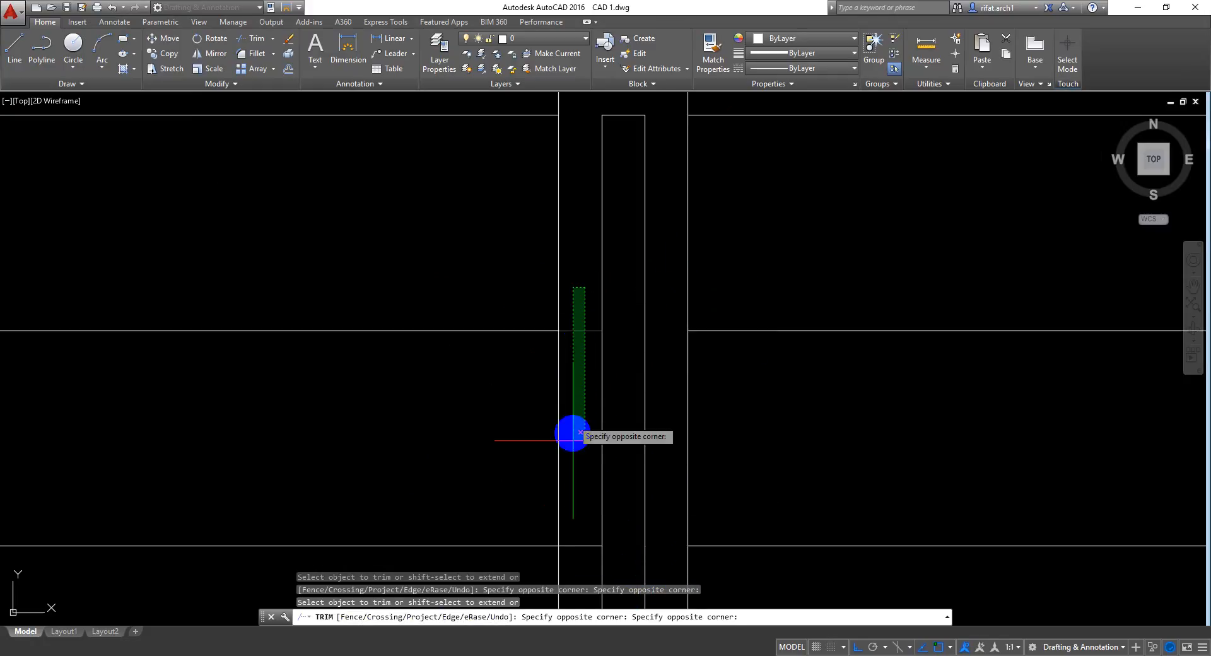
click(568, 559)
scroll(593, 459, down, 4)
middle_drag(630, 470, 638, 335)
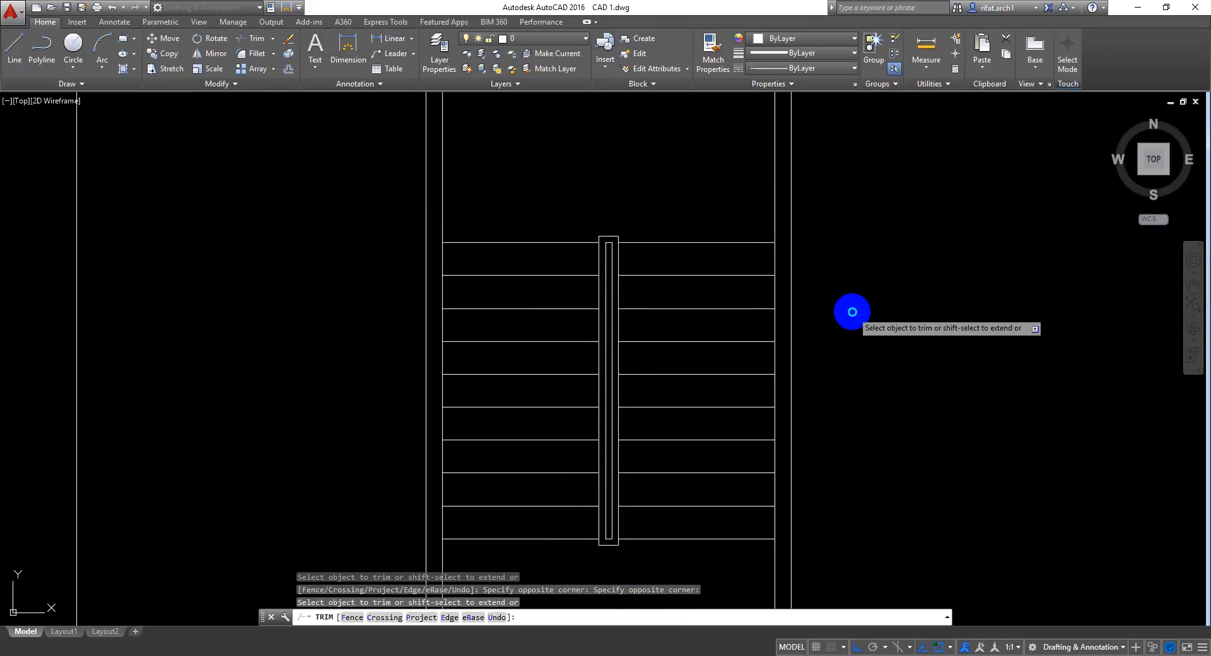
key(Return)
Step: Save the drawing with the trimmed staircase
scroll(853, 313, down, 5)
scroll(835, 284, up, 1)
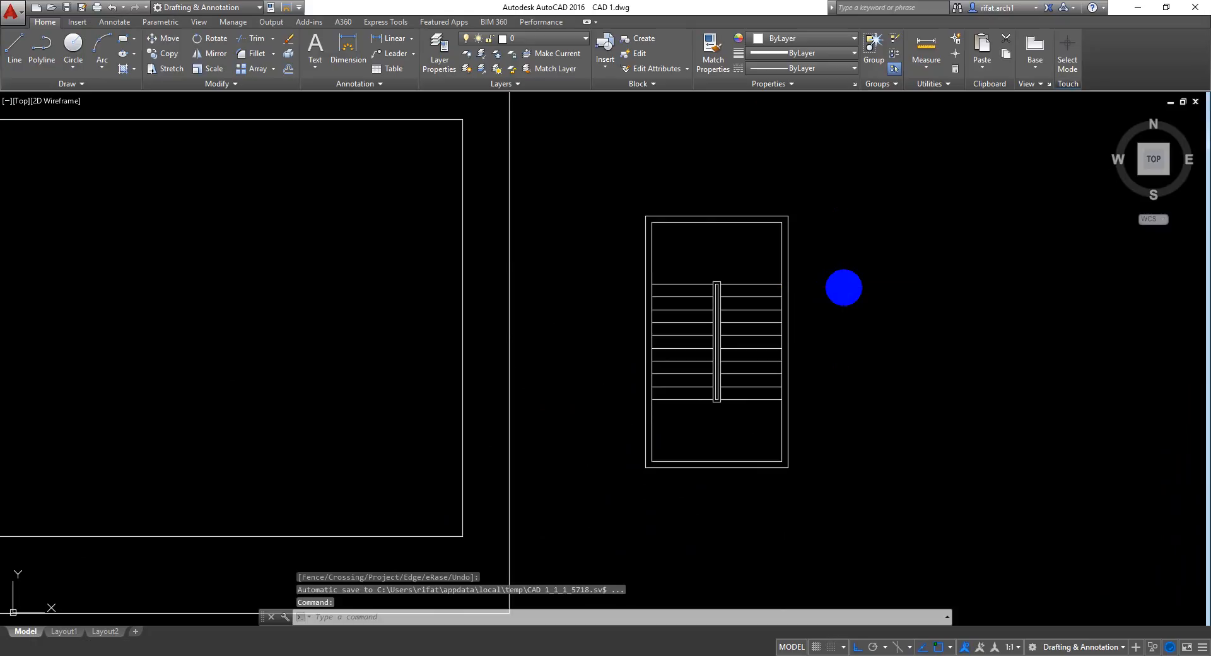
key(ctrl+s)
scroll(729, 308, up, 2)
middle_drag(757, 322, 723, 314)
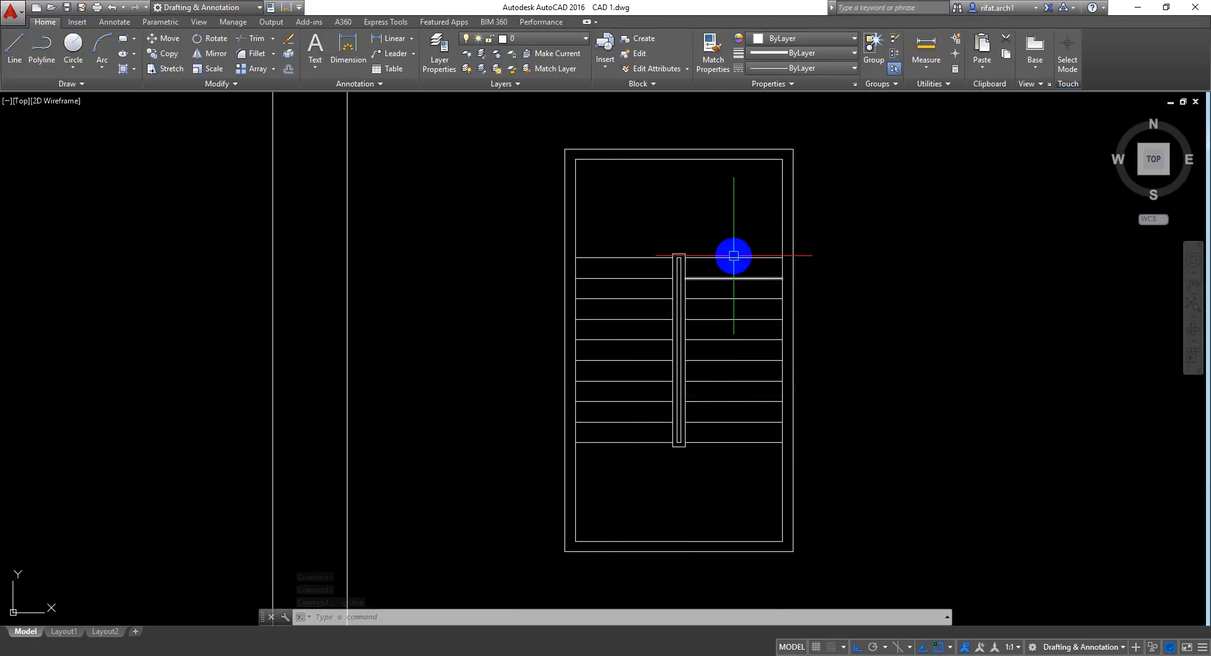
middle_drag(843, 315, 822, 311)
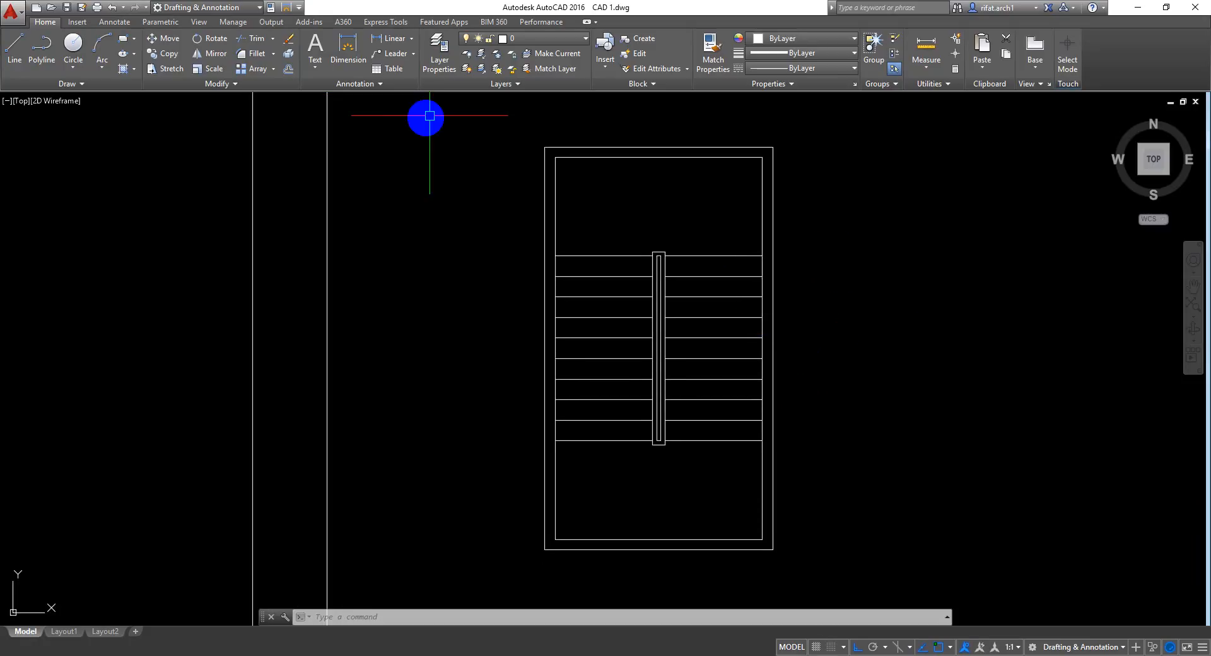
Step: Measure the depths of the upper and lower landings between the inner wall line and the nearest tread, without placing dimensions
text(dli)
key(Return)
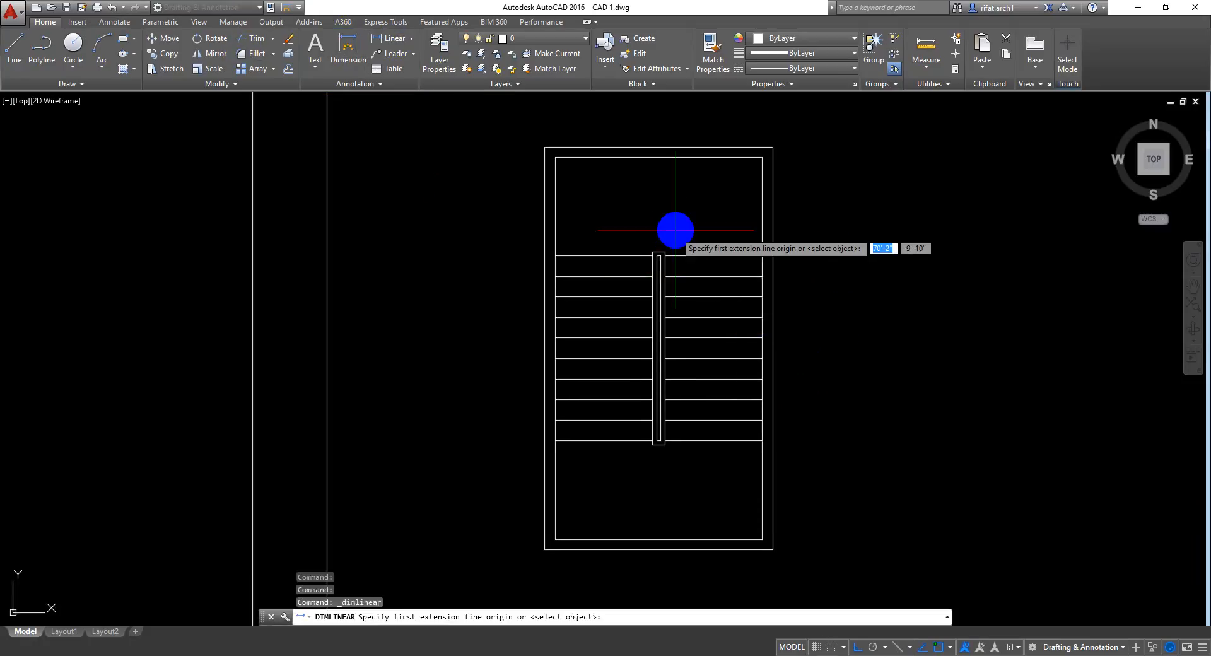
click(631, 158)
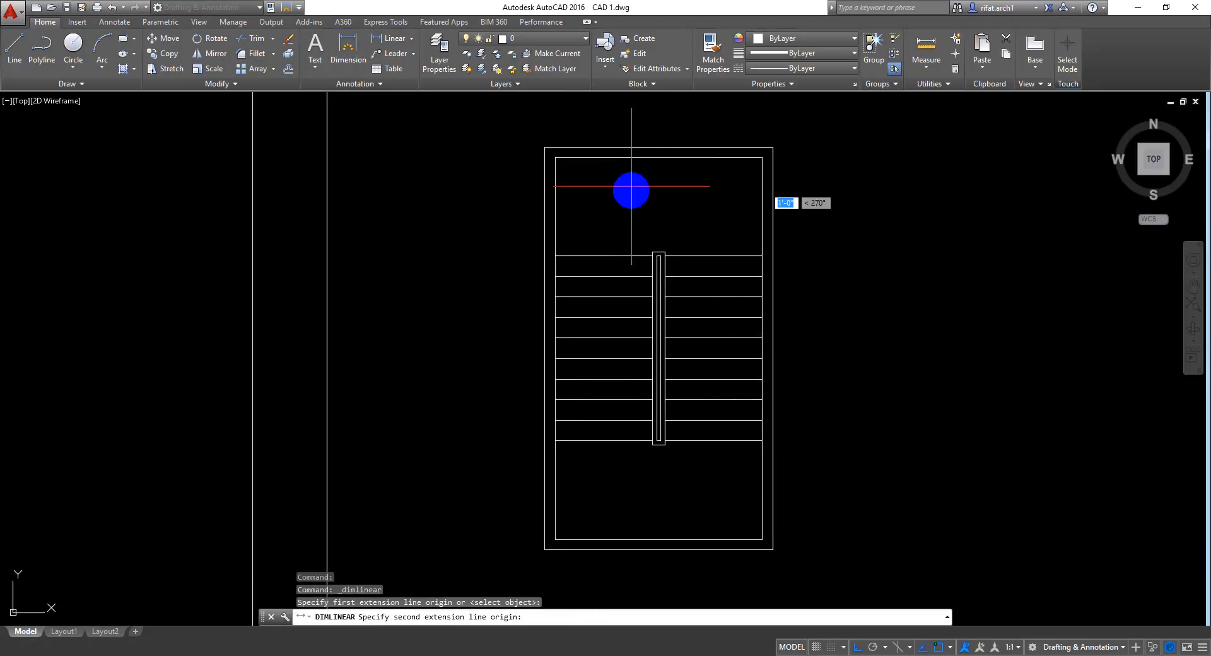
click(632, 255)
scroll(609, 209, up, 2)
scroll(609, 212, down, 2)
key(Escape)
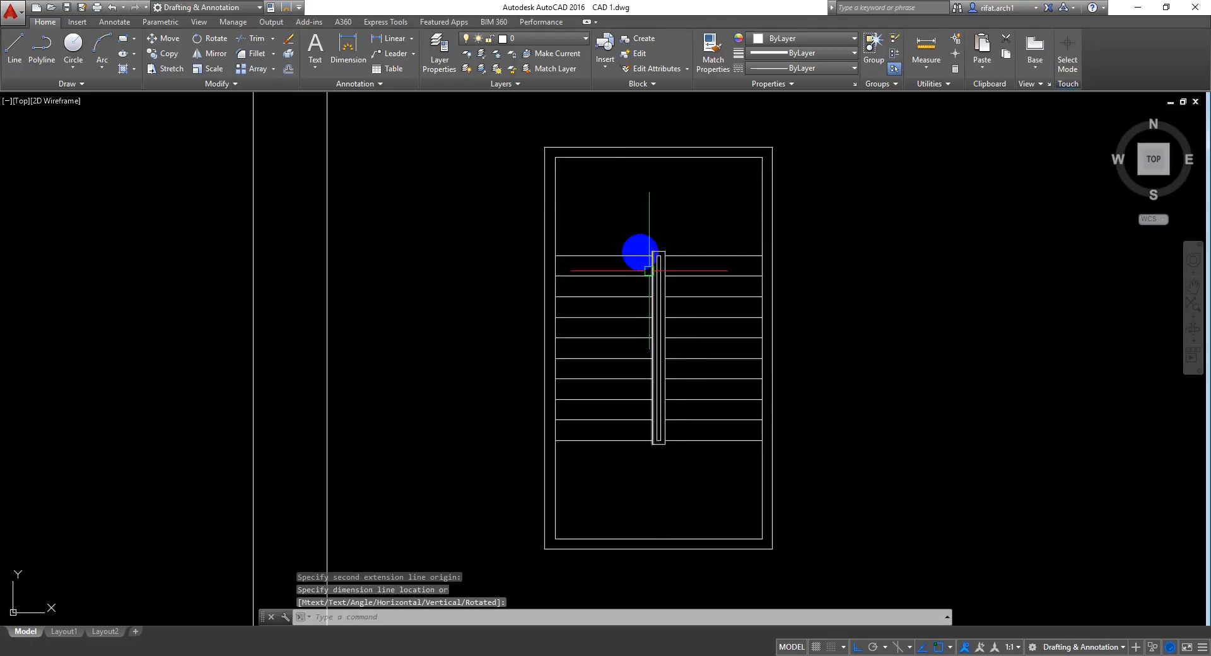
key(Return)
click(619, 441)
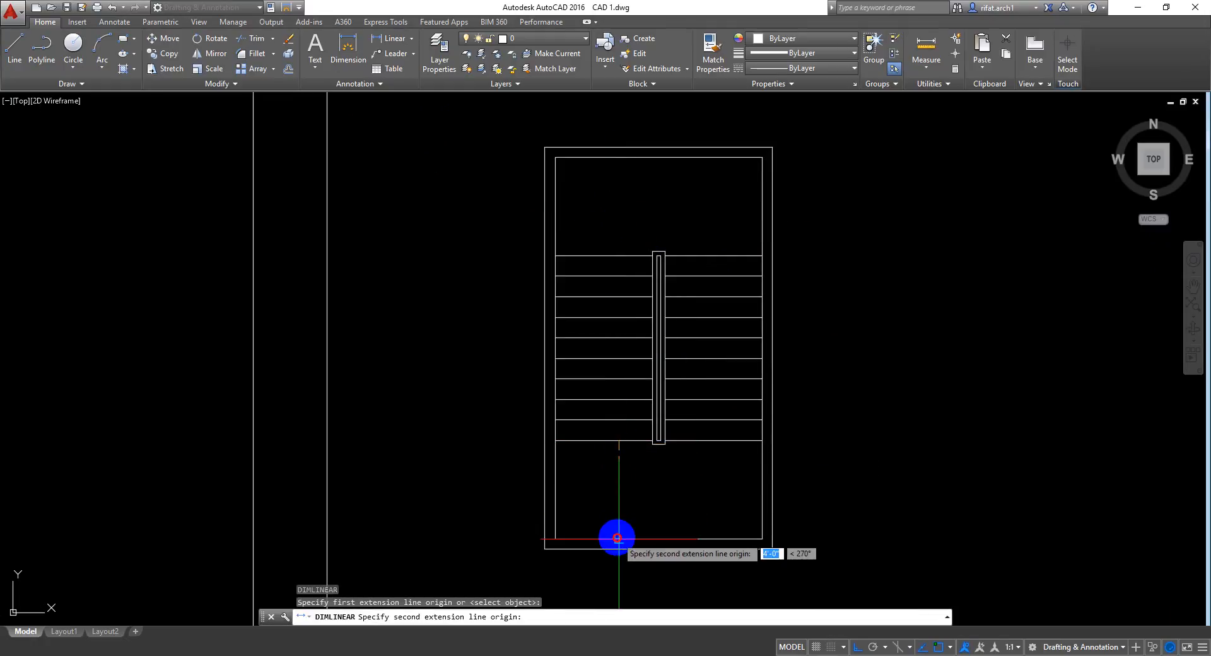
click(619, 538)
key(Escape)
Step: Measure the top tread's width on both sides of the handrail band, without placing dimensions
scroll(663, 229, up, 2)
key(Return)
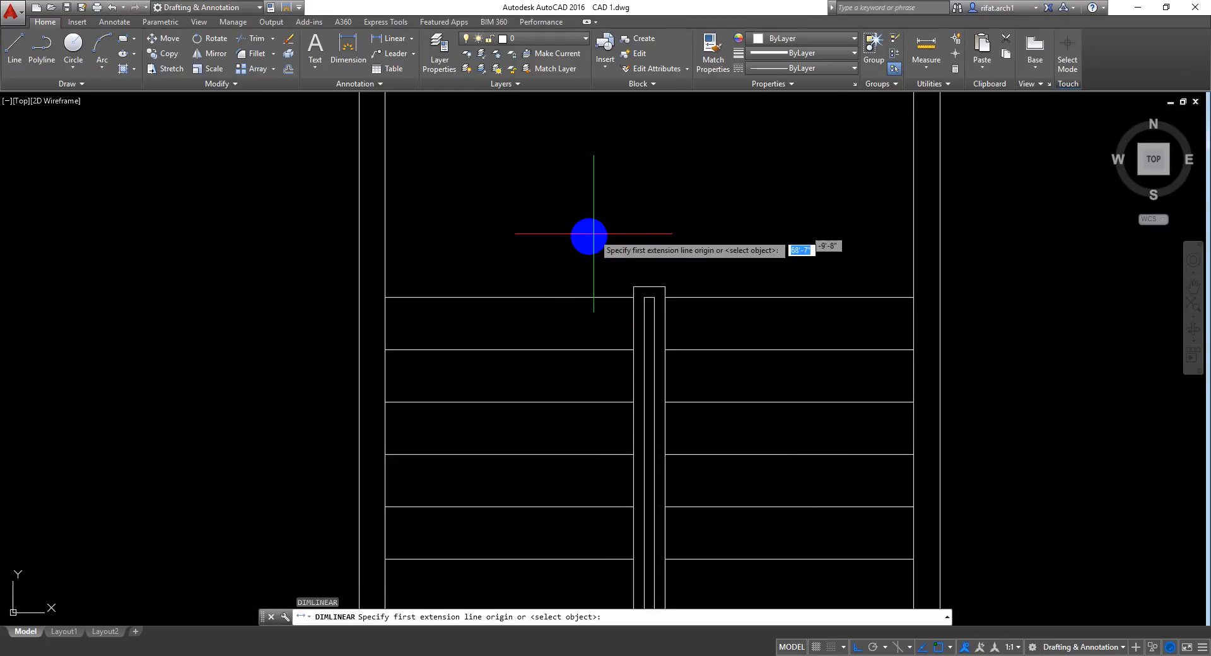
click(385, 297)
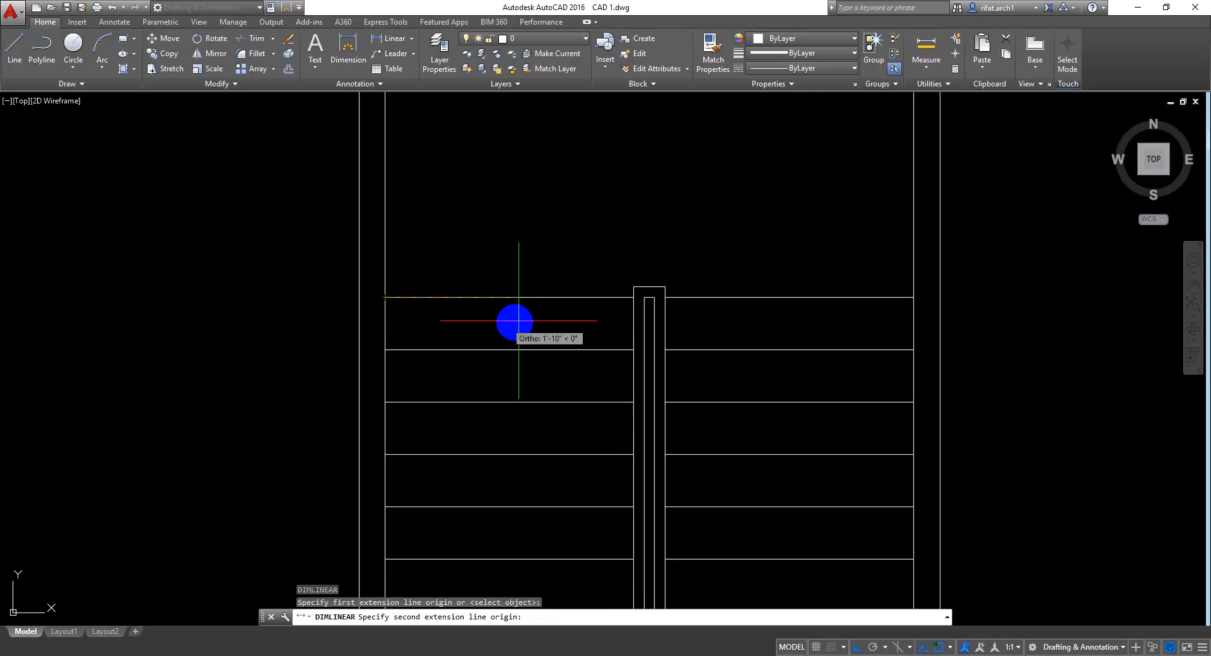
click(634, 297)
key(Escape)
key(Return)
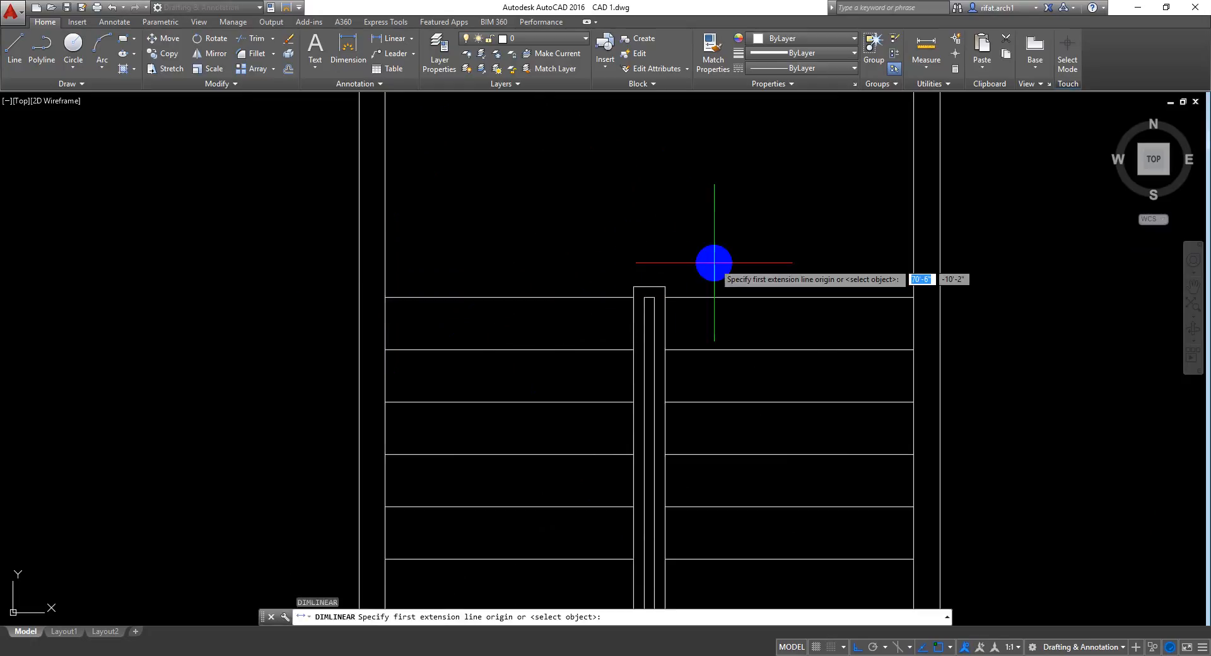
click(665, 297)
click(913, 297)
key(Escape)
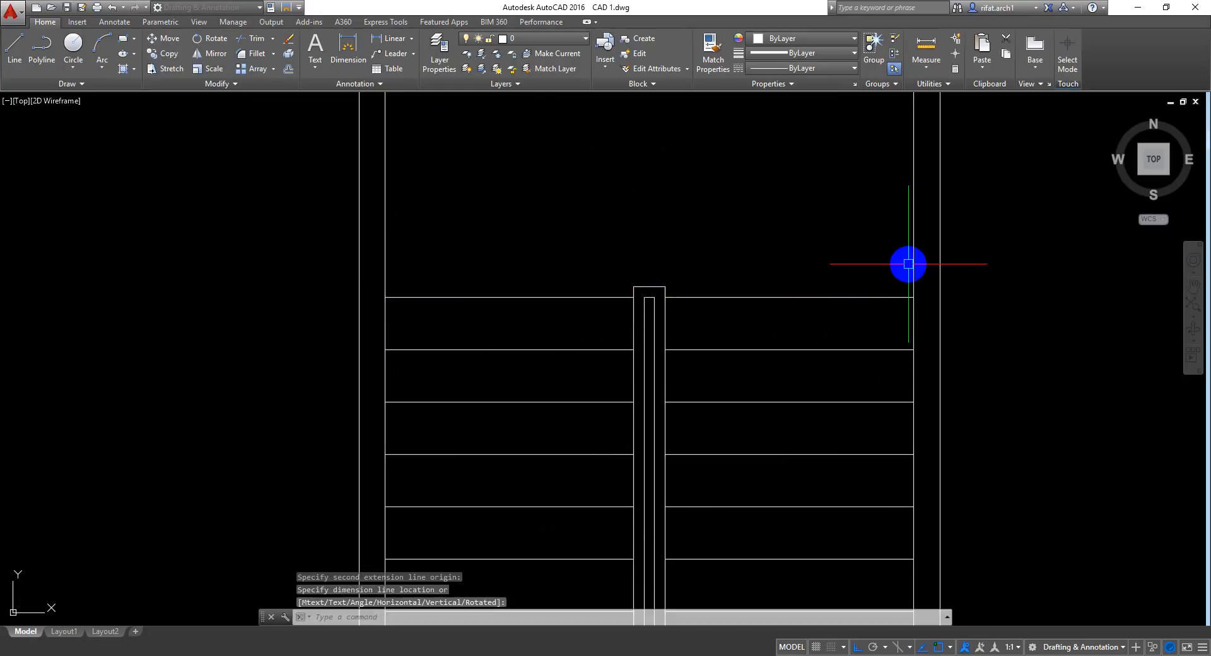
Step: Save the drawing again with the whole staircase in view
scroll(833, 295, down, 6)
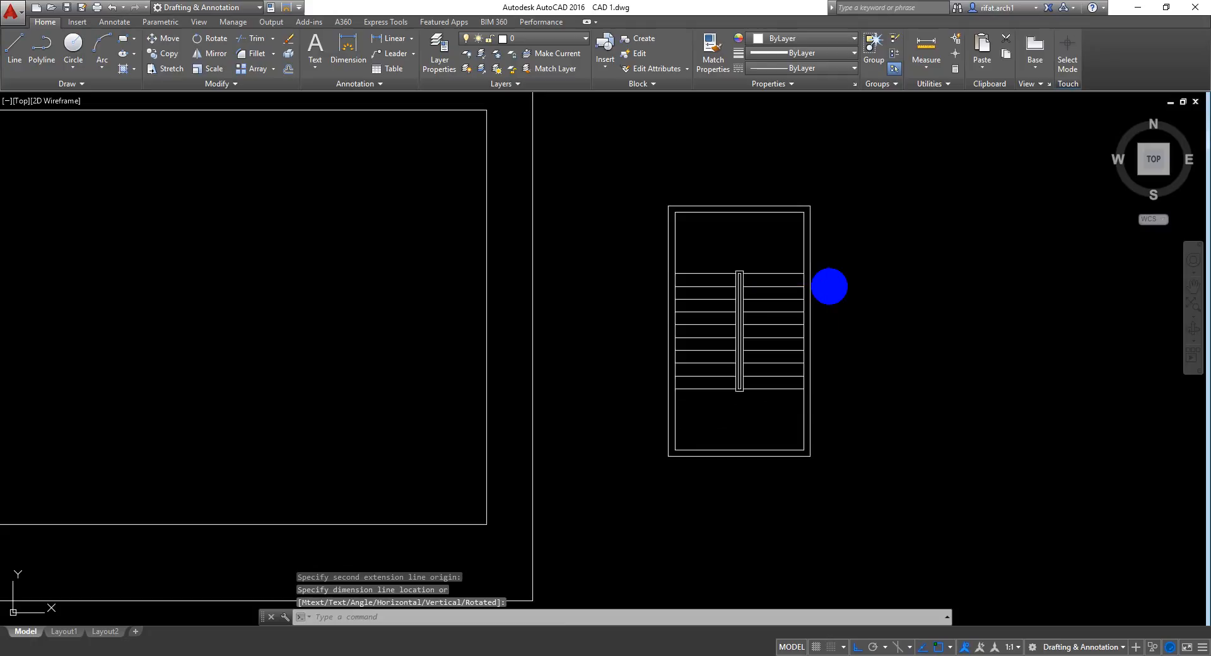
key(ctrl+s)
mouse_move(801, 273)
middle_down()
mouse_move(801, 256)
mouse_move(877, 173)
middle_up()
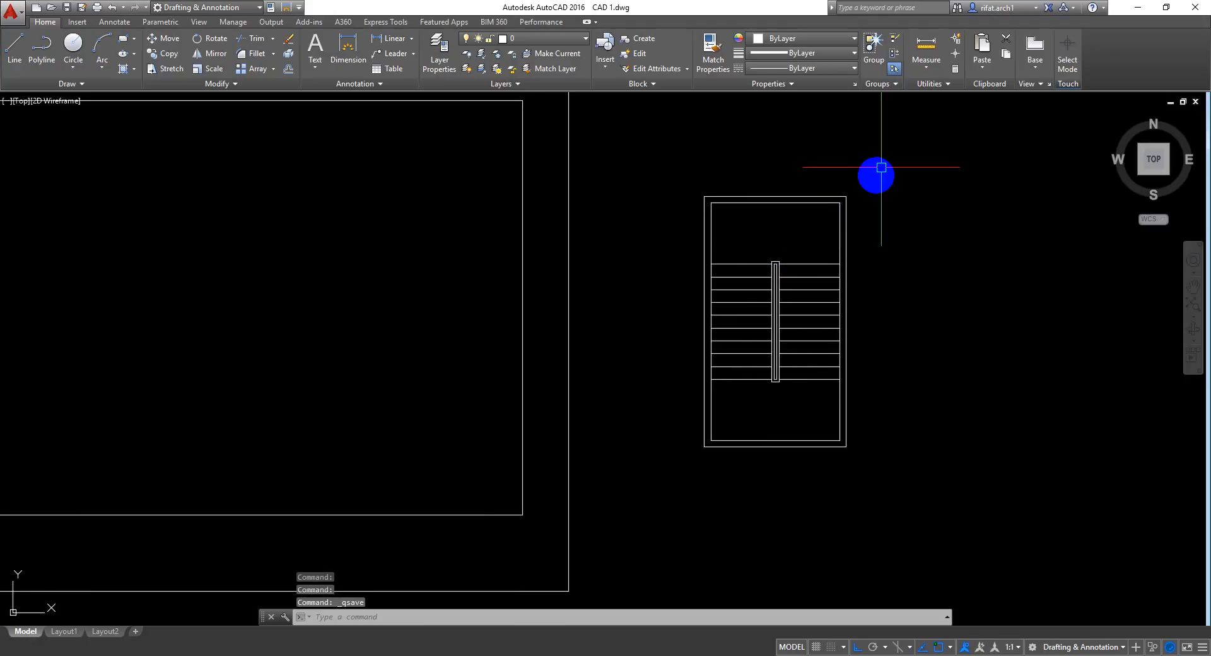
click(886, 159)
click(744, 451)
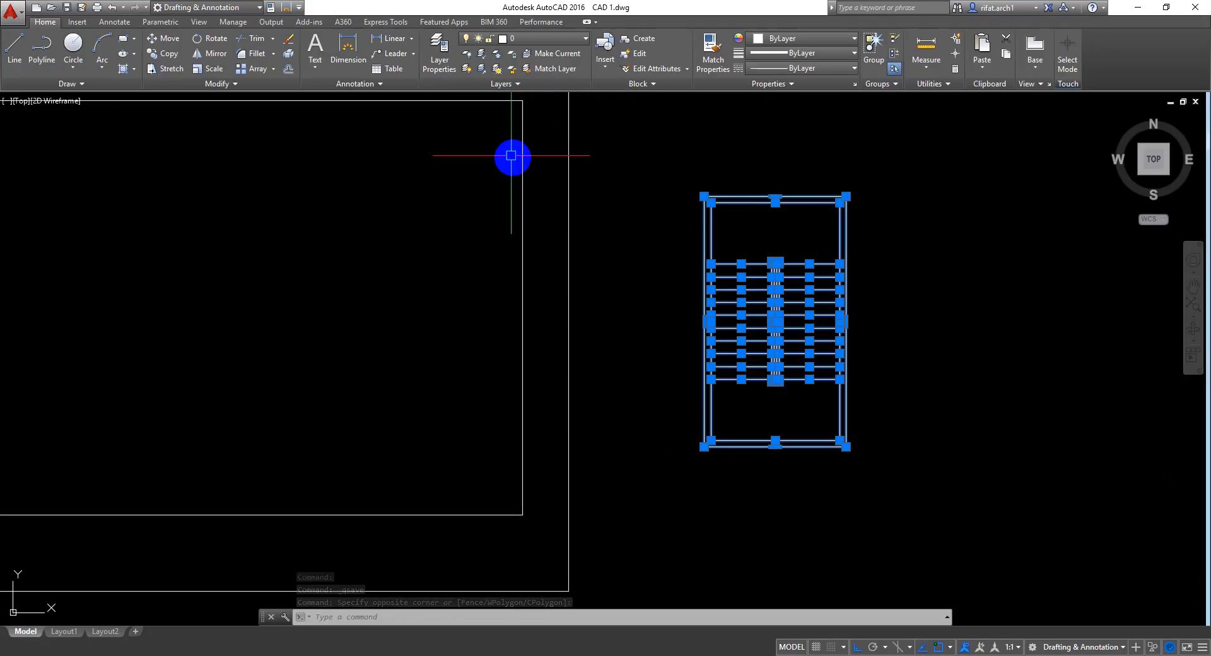
middle_drag(534, 141, 553, 152)
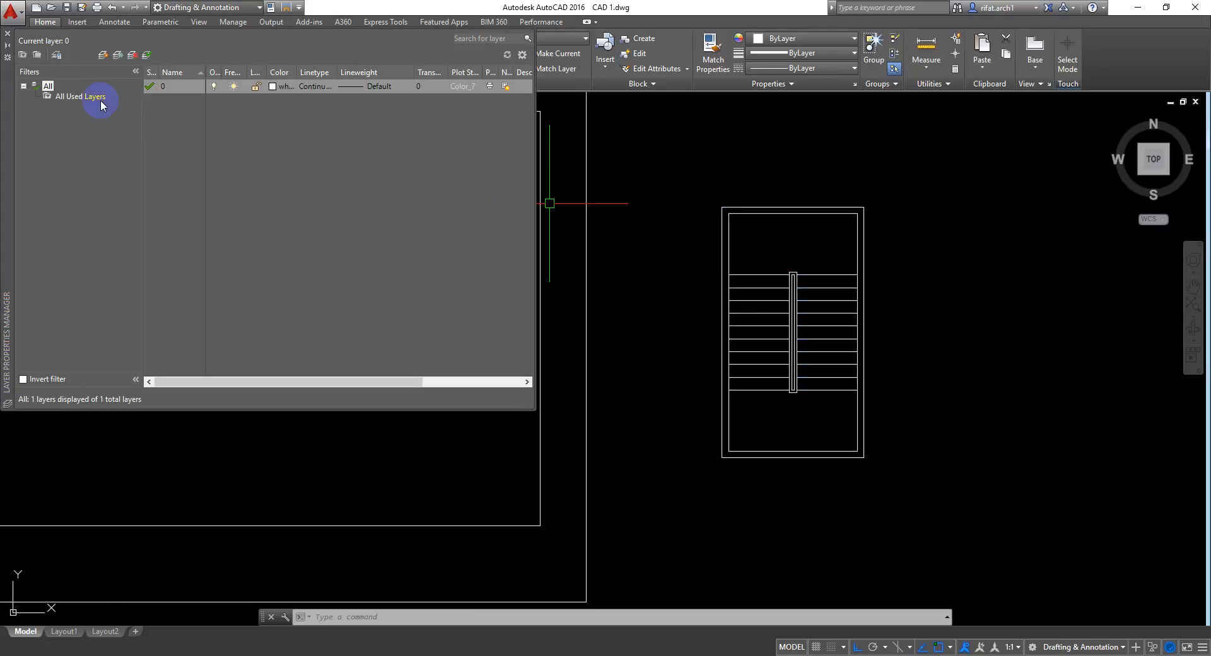
Step: Create a new layer named stair, set its colour to index 112, and close the layer manager
drag(9, 84, 304, 210)
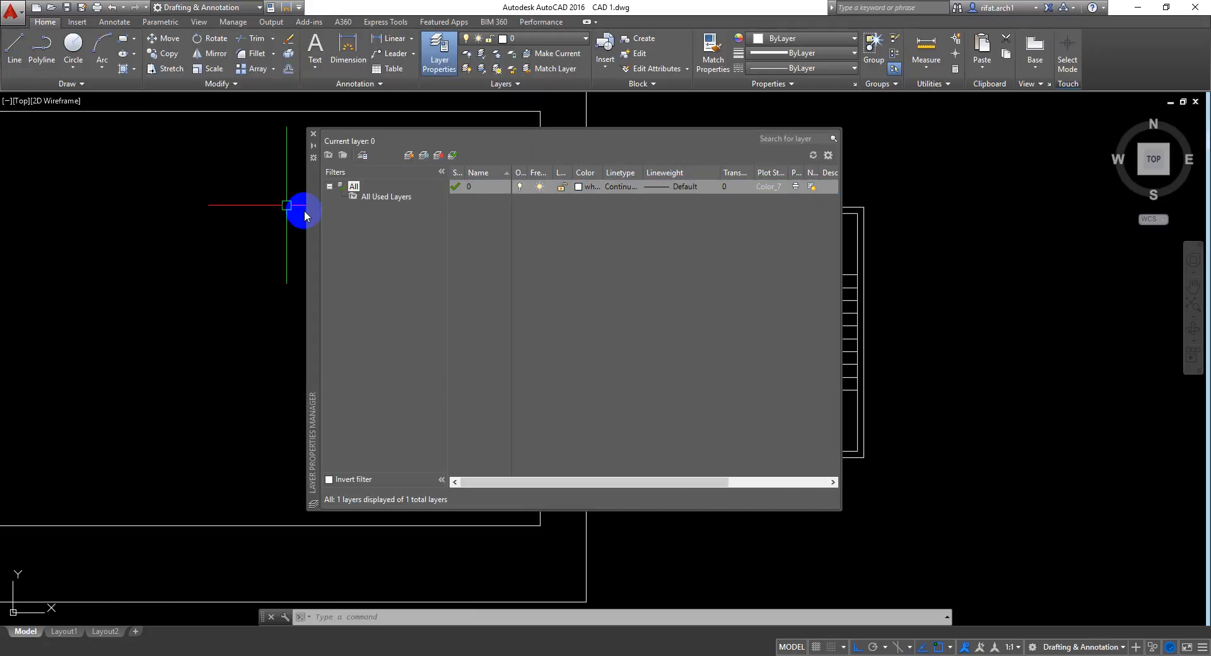
click(410, 155)
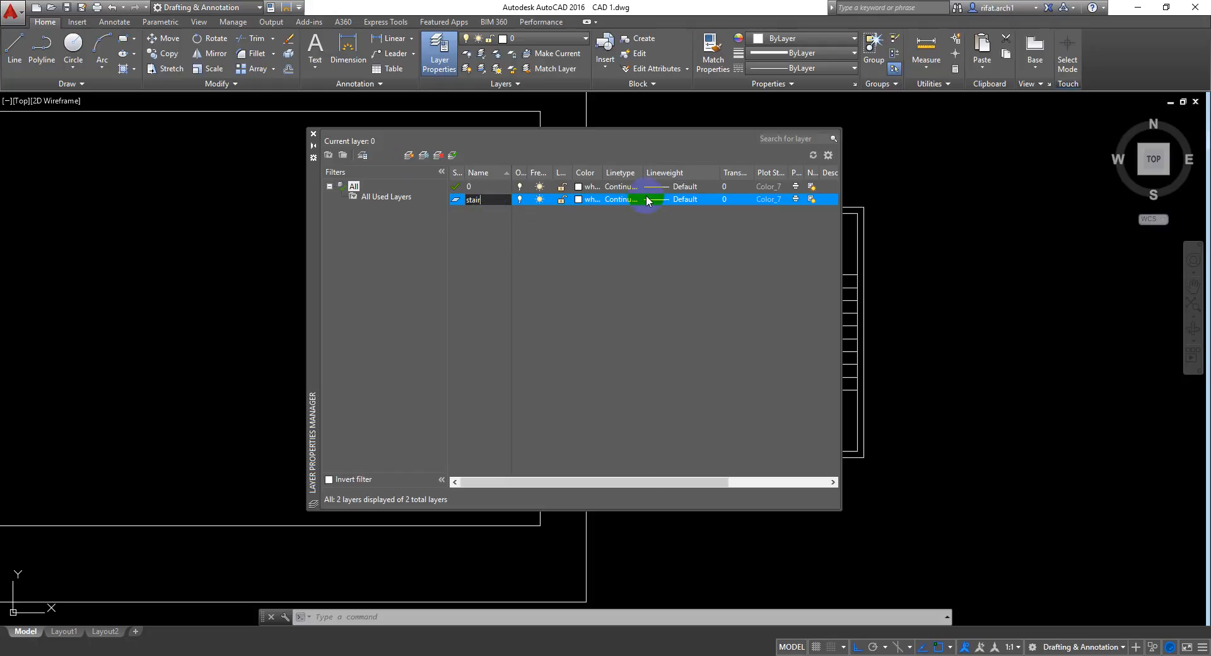
click(575, 203)
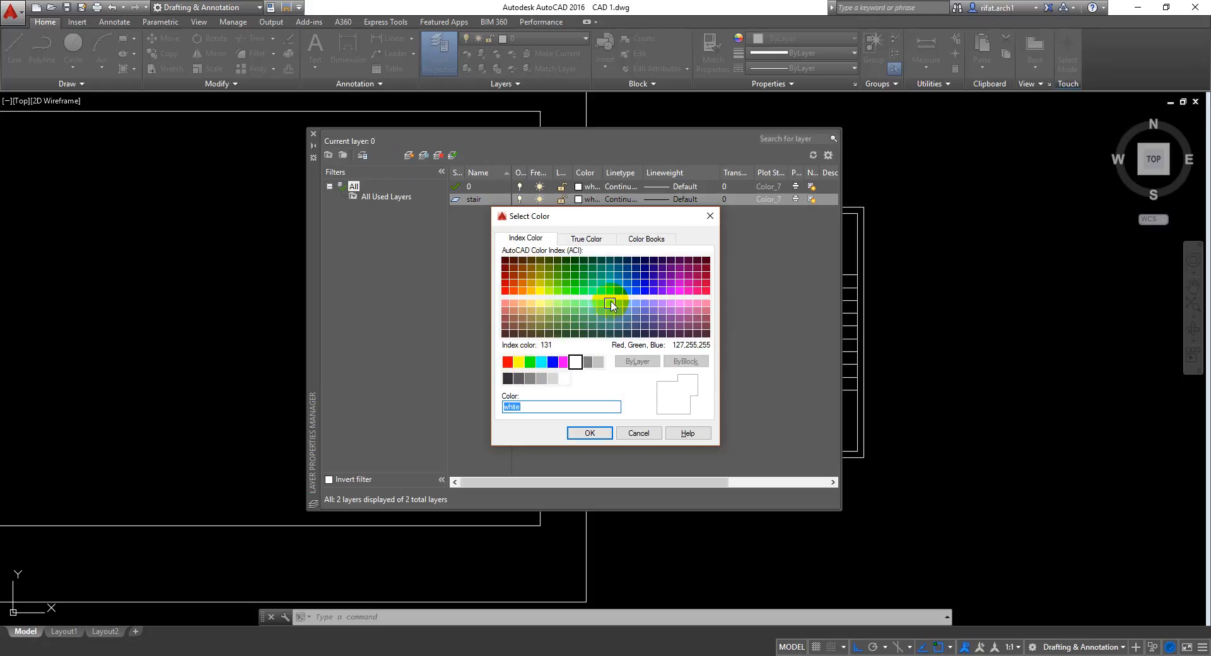
click(592, 285)
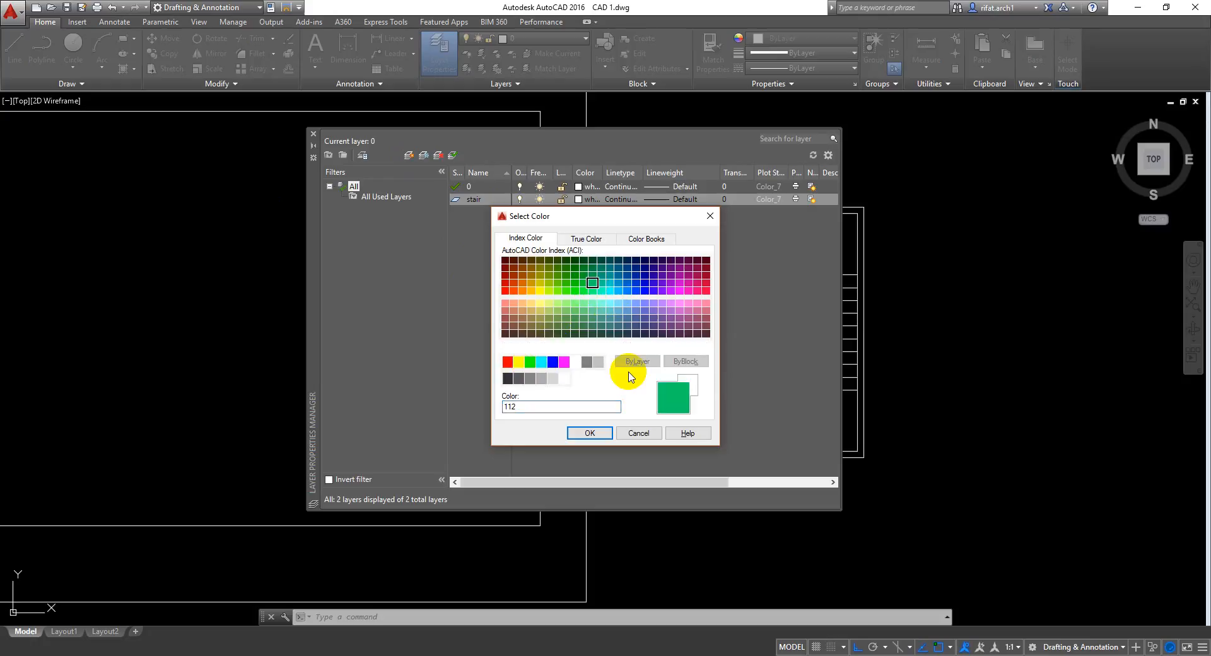
click(609, 434)
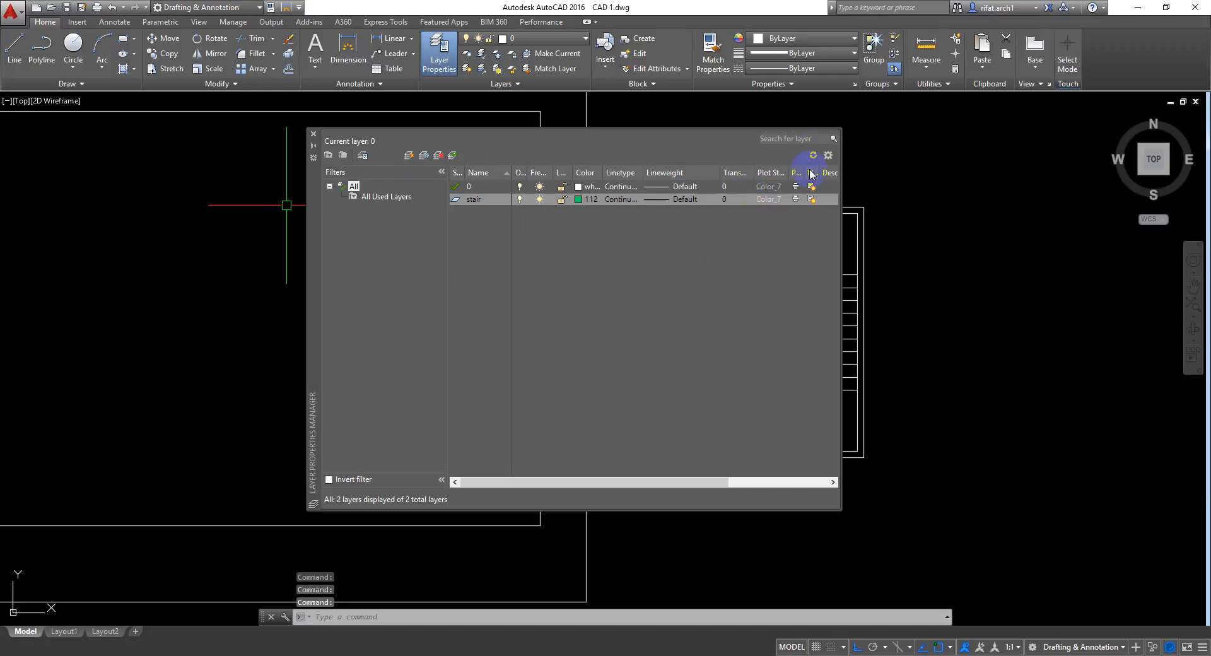
click(314, 135)
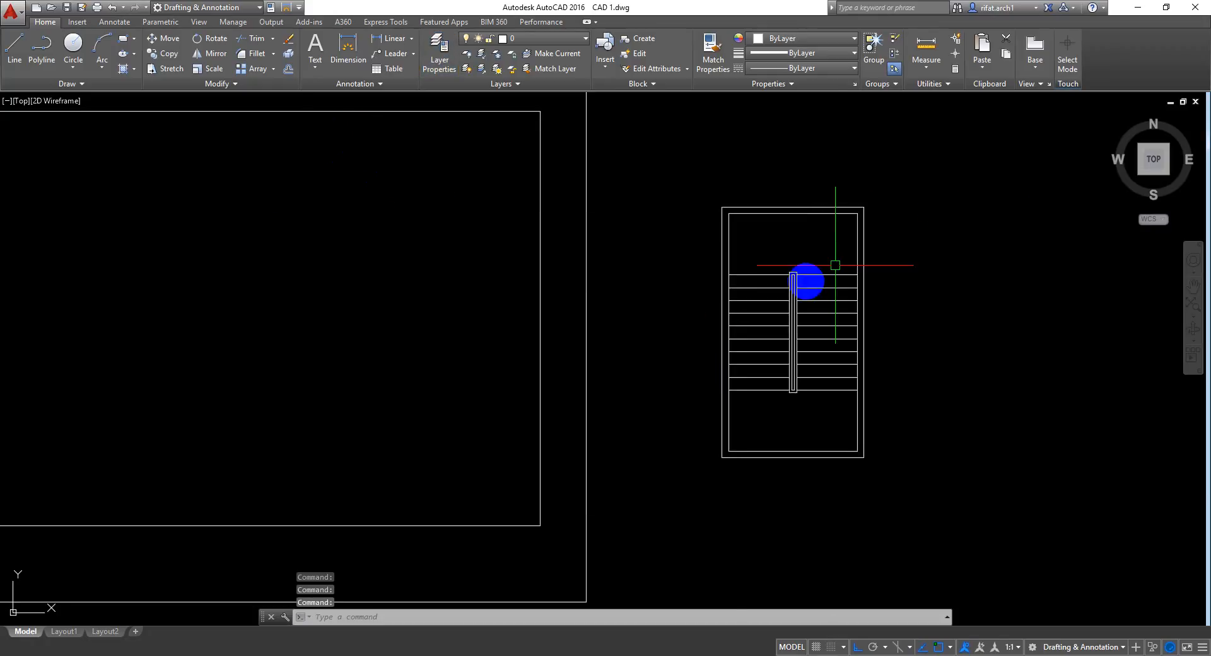
Step: Assign all the stair treads and the handrail lines to the stair layer, and save the drawing
click(913, 175)
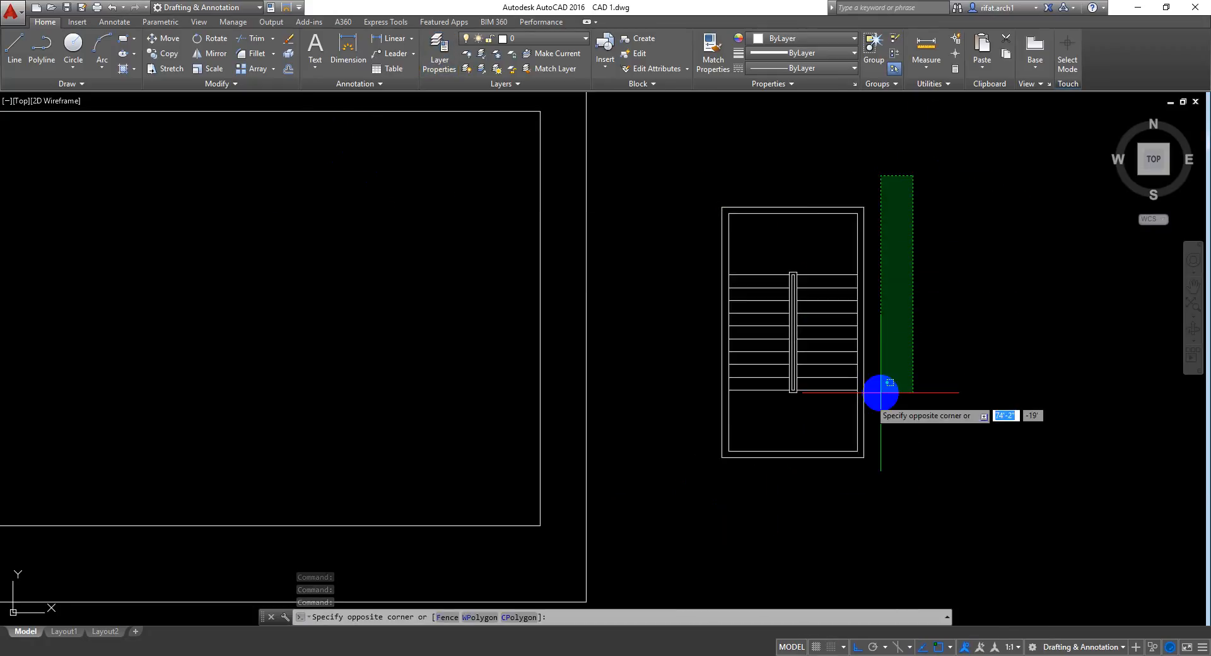
click(757, 407)
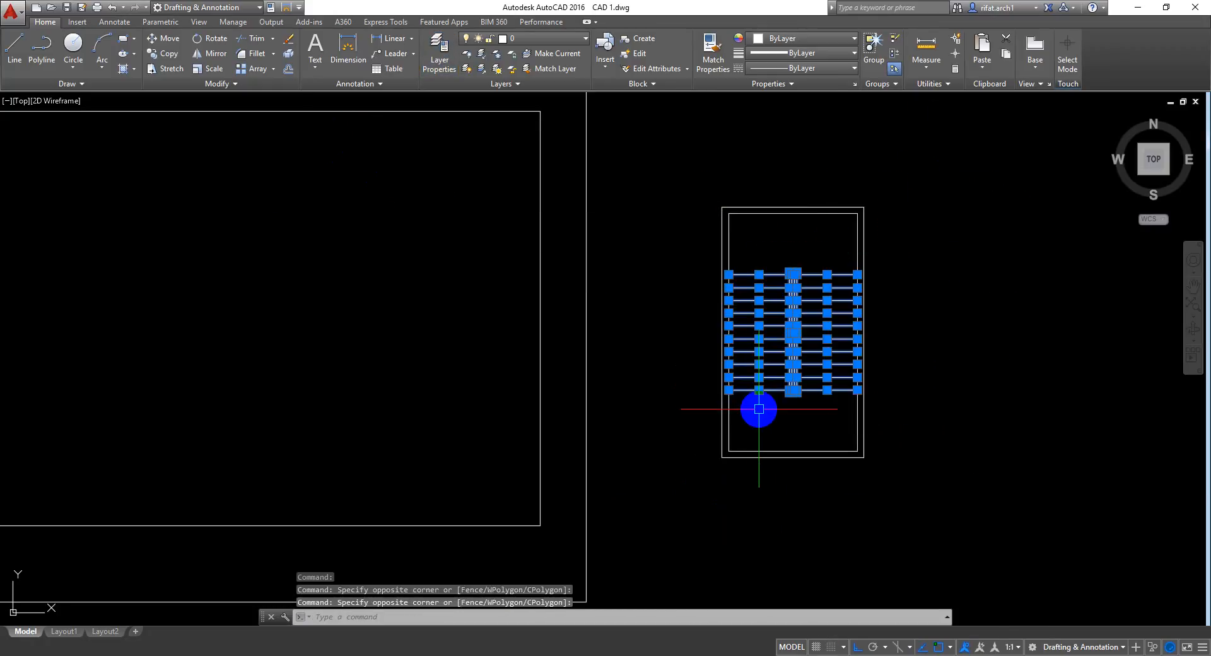
click(510, 39)
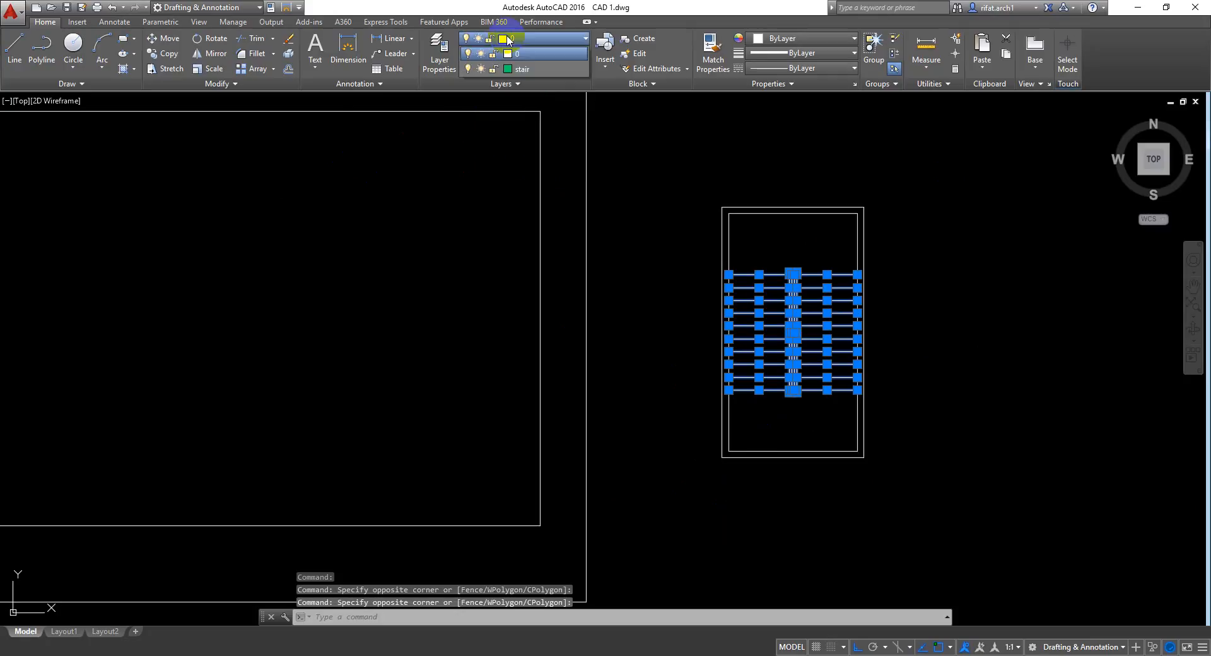
click(534, 68)
key(Escape)
key(Escape)
key(Escape)
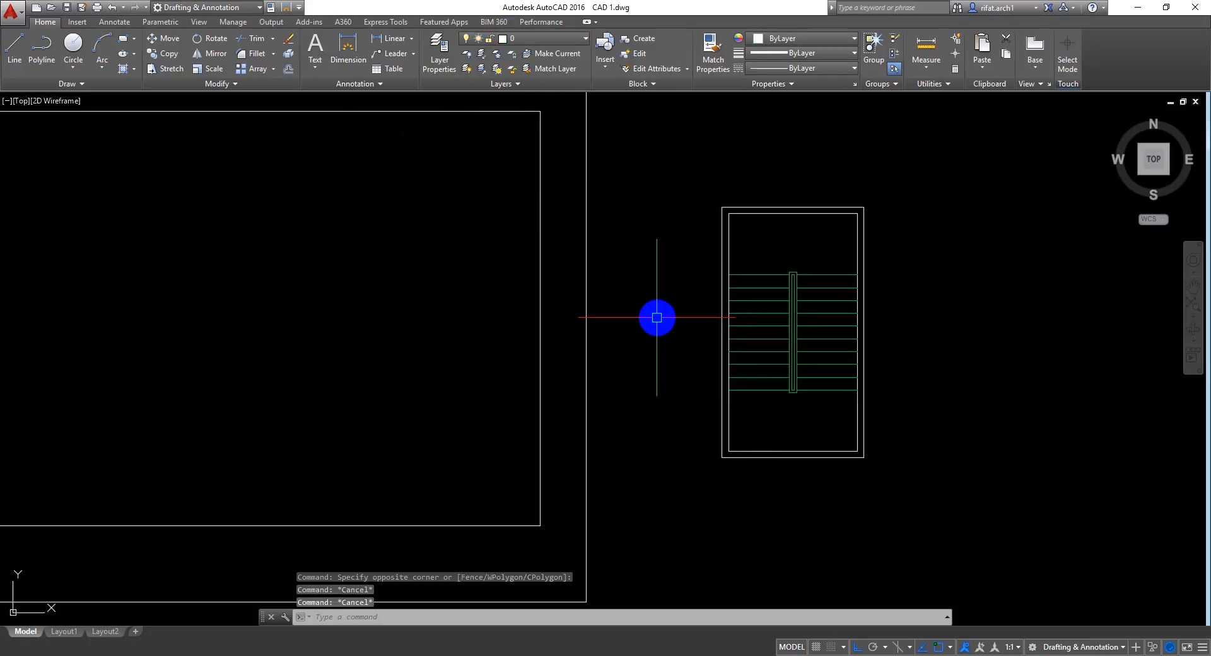
middle_drag(631, 300, 653, 305)
middle_drag(839, 337, 806, 337)
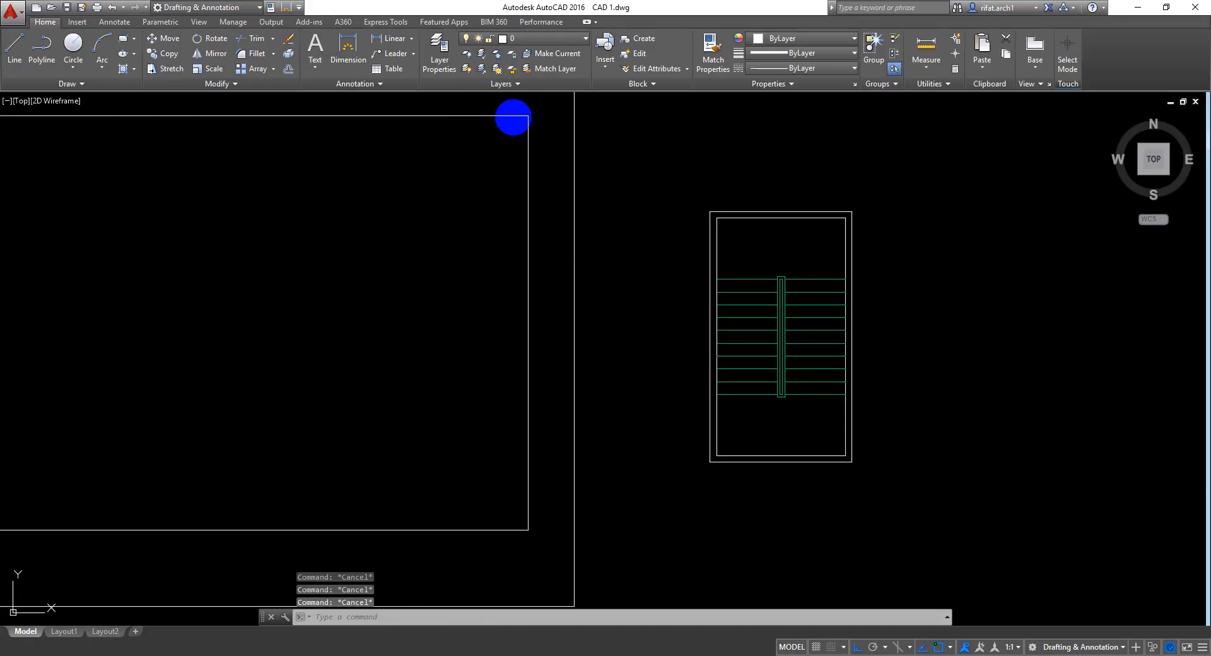
key(ctrl+s)
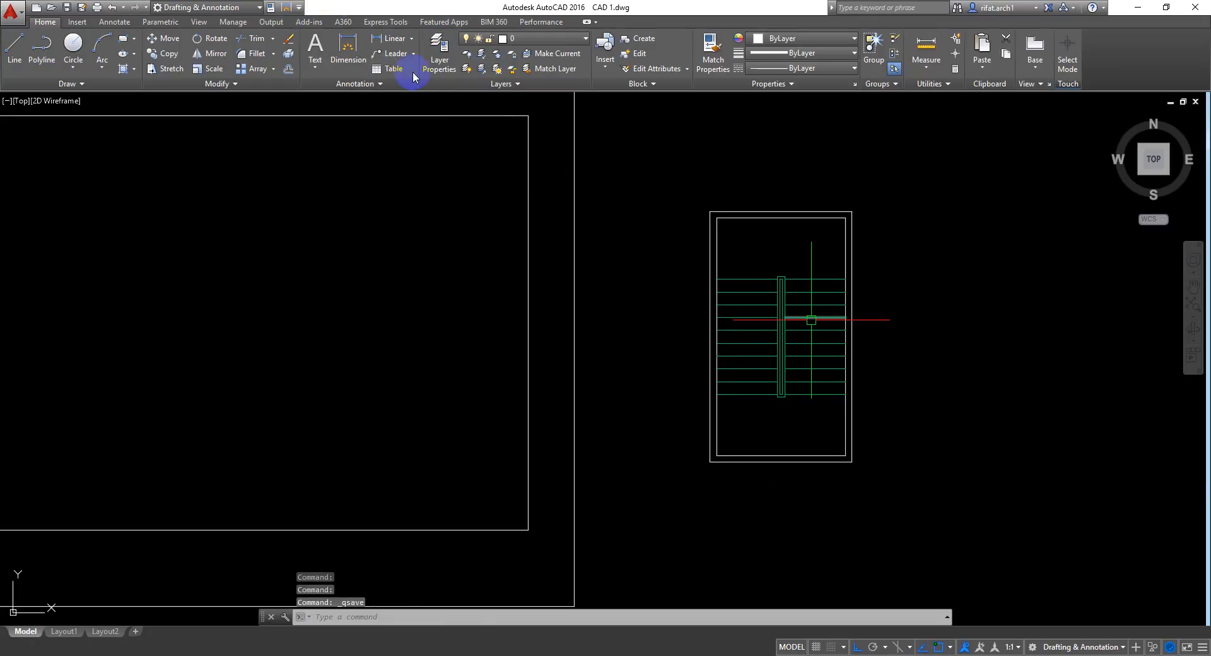
Step: Create a new layer named wall, keep its colour white, and close the layer manager
click(439, 53)
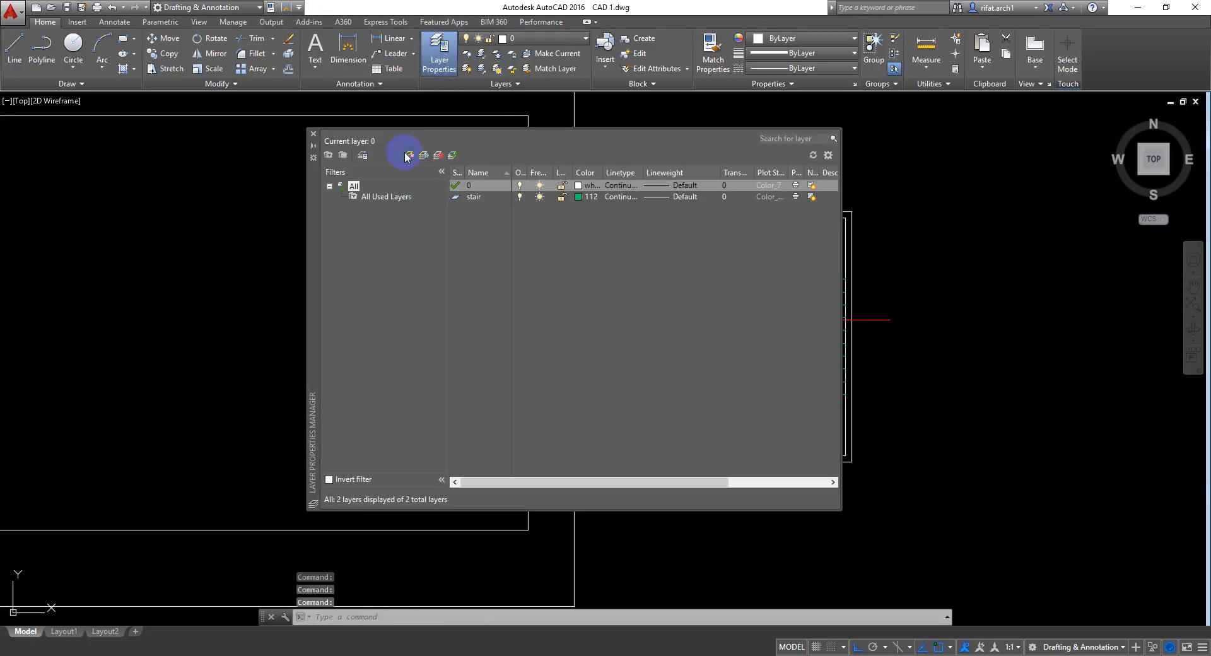
click(408, 155)
text(wall)
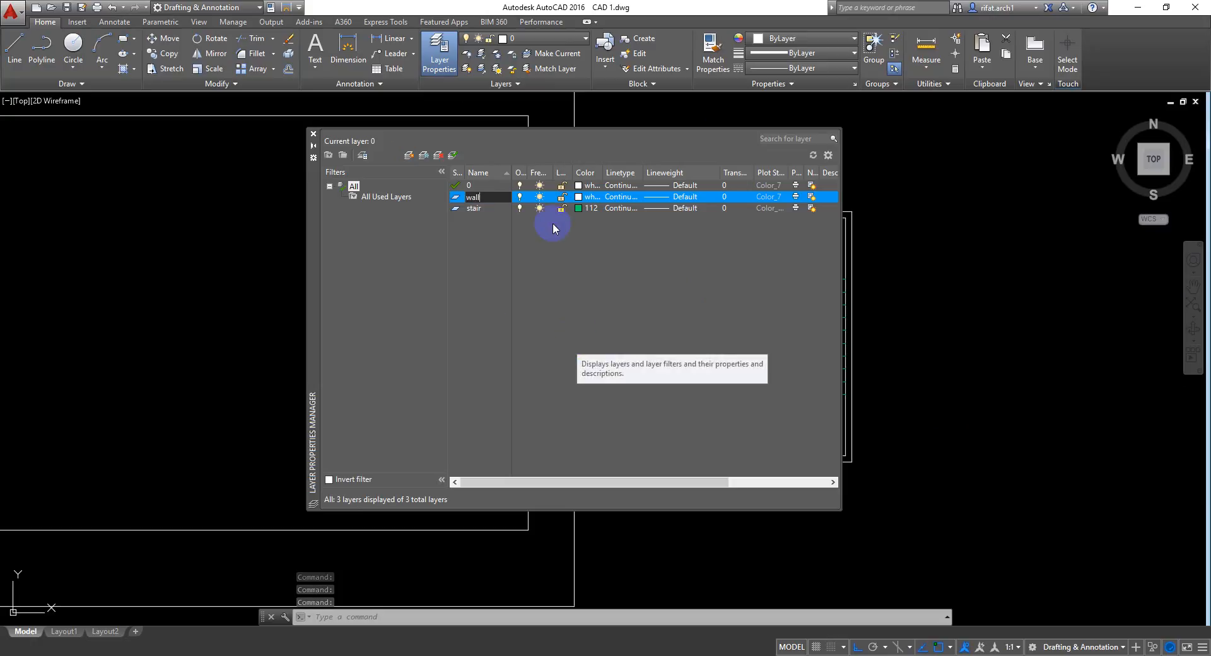
click(578, 198)
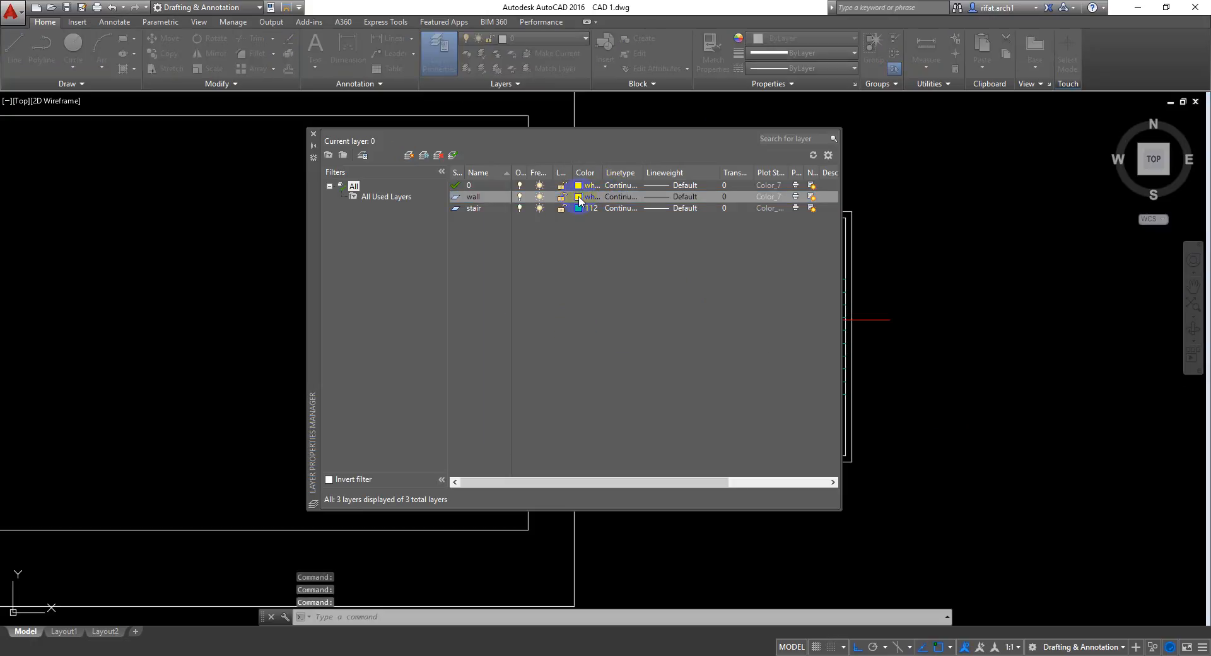
click(706, 216)
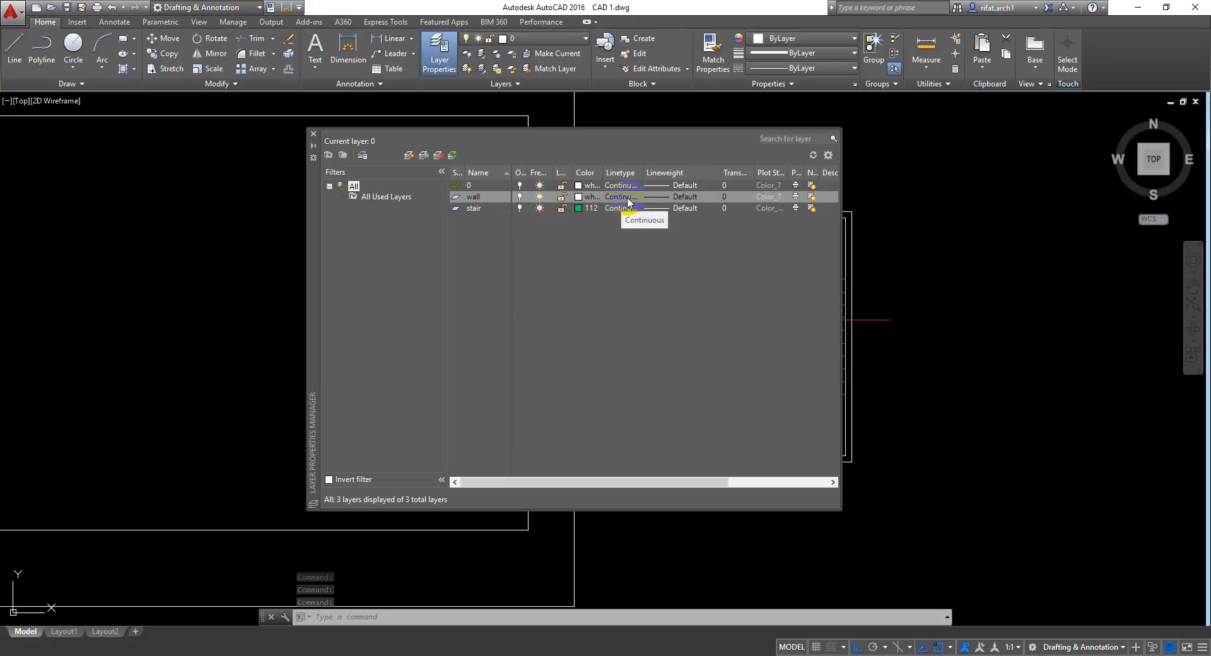
drag(643, 171, 657, 192)
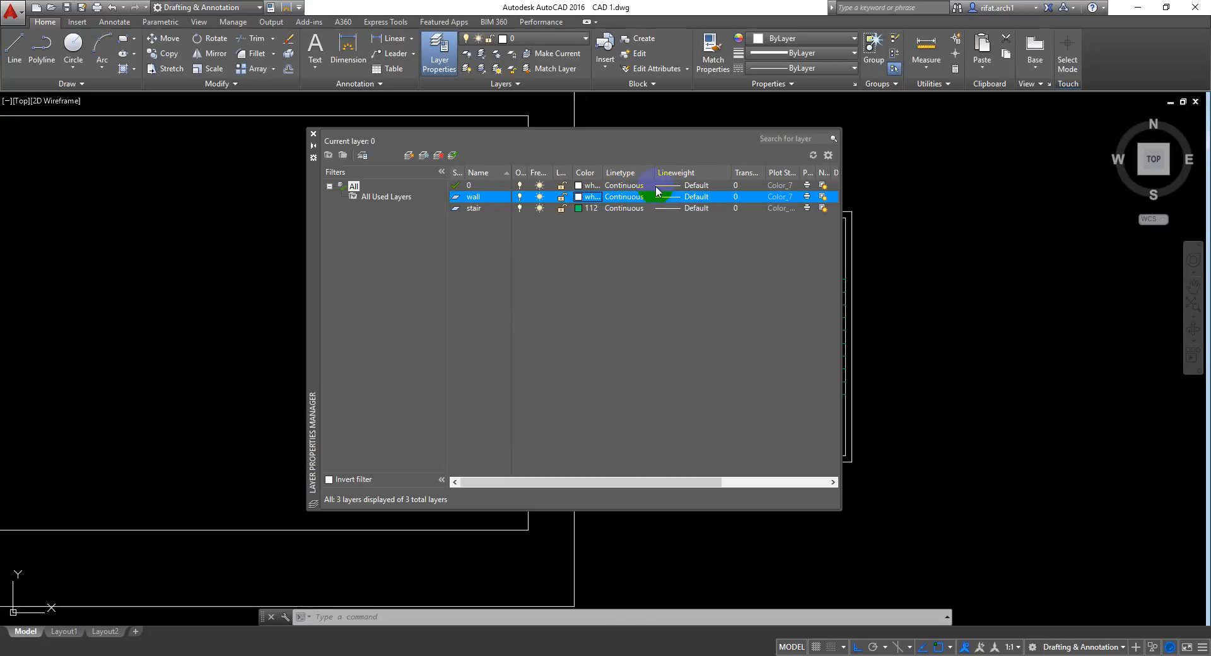
click(313, 138)
click(318, 352)
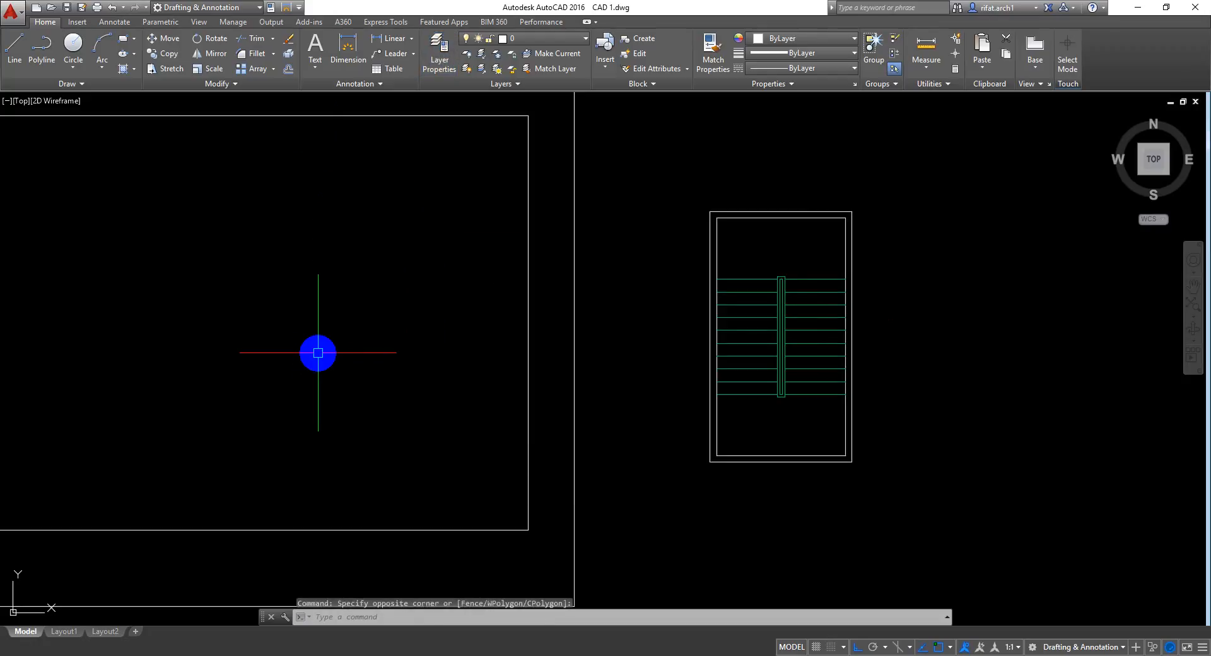
Step: Move the whole walled staircase so its lower outer wall's midpoint sits on the midpoint of the lower inner setback line
middle_drag(715, 356, 815, 354)
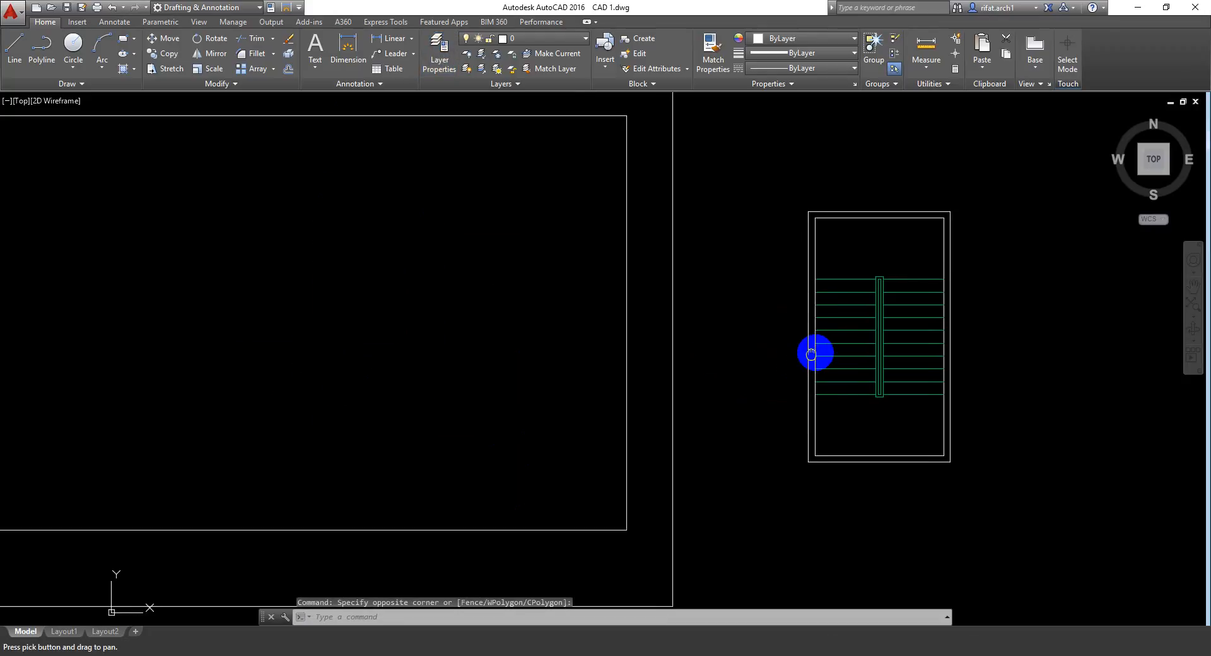
scroll(816, 353, down, 2)
middle_drag(609, 377, 703, 360)
click(1013, 190)
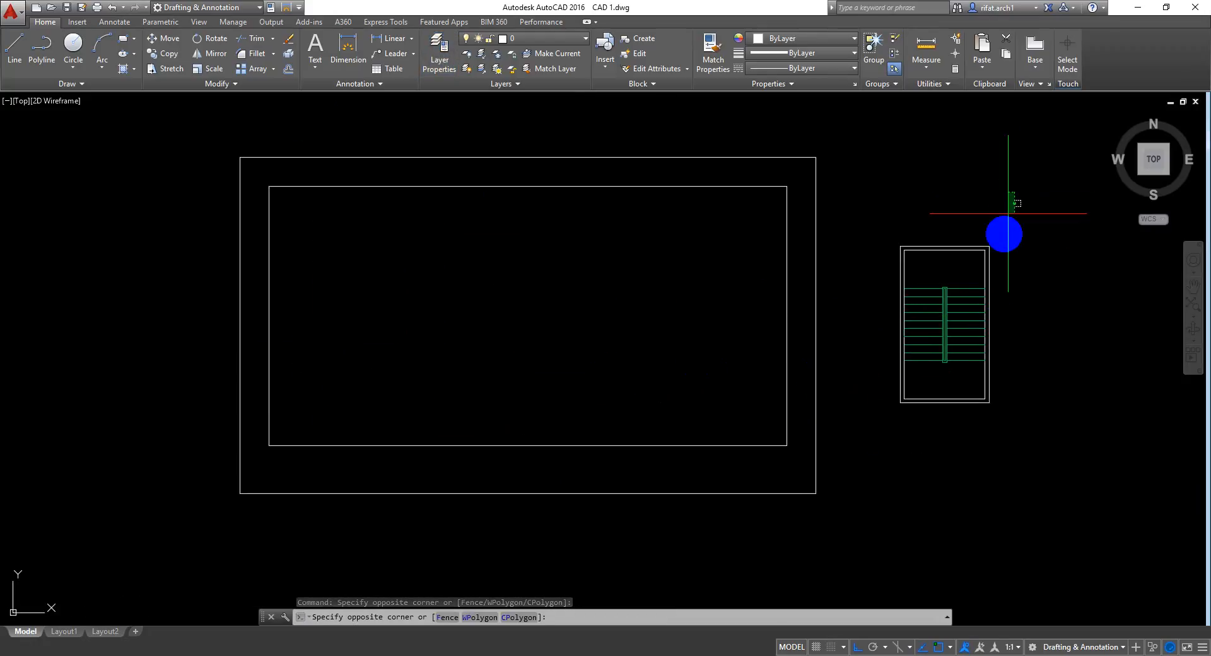
click(879, 487)
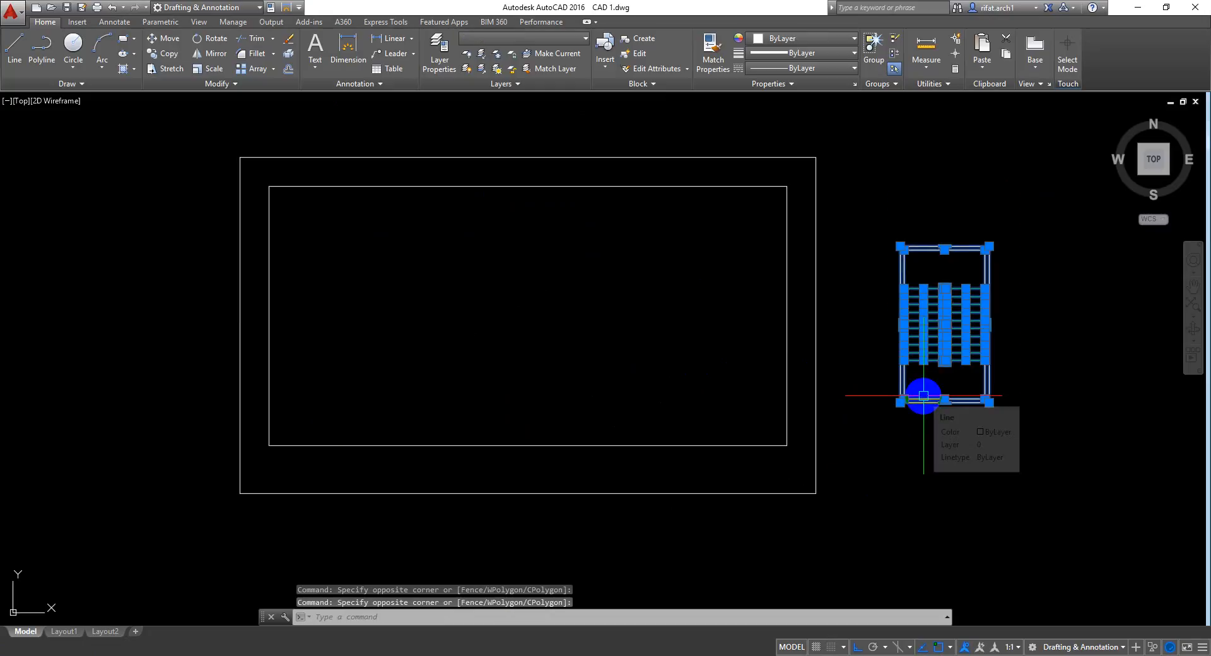
text(M)
key(Return)
scroll(943, 429, up, 2)
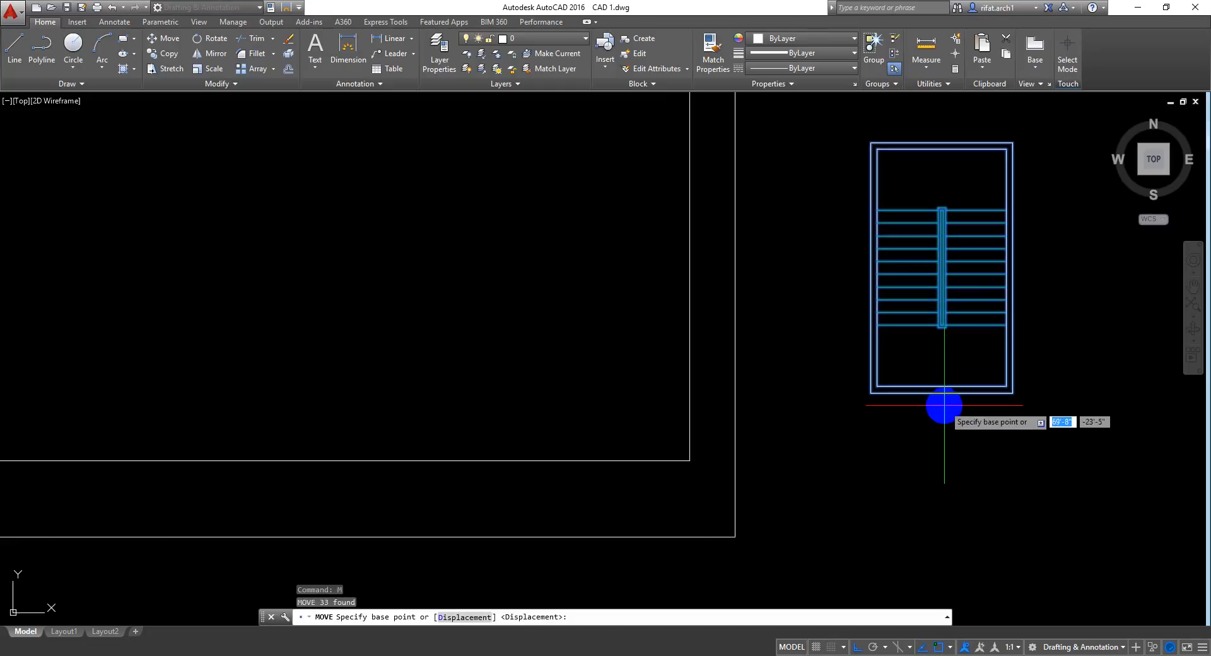
click(943, 398)
scroll(943, 396, down, 3)
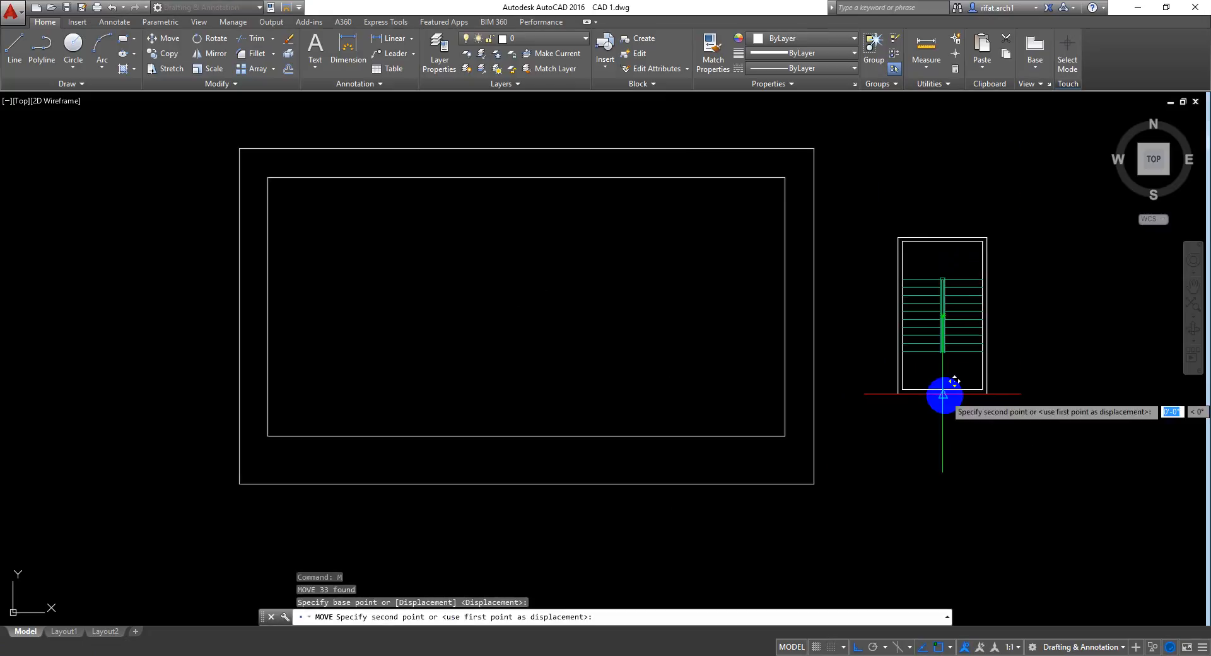
scroll(707, 421, up, 4)
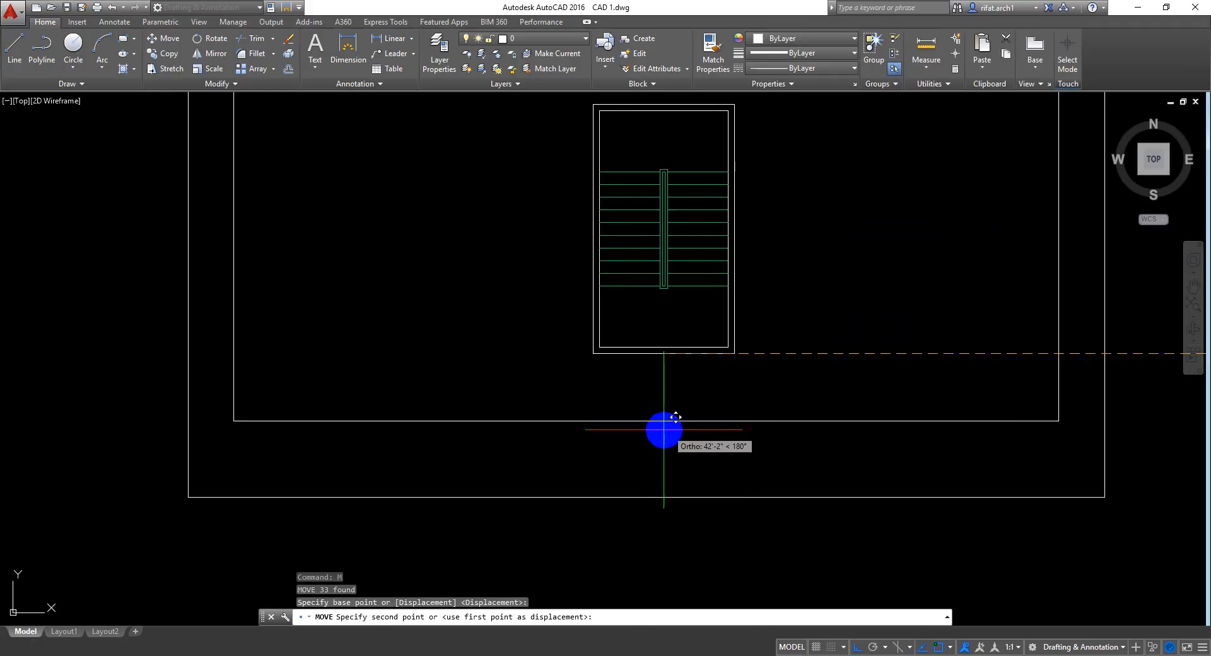
click(669, 421)
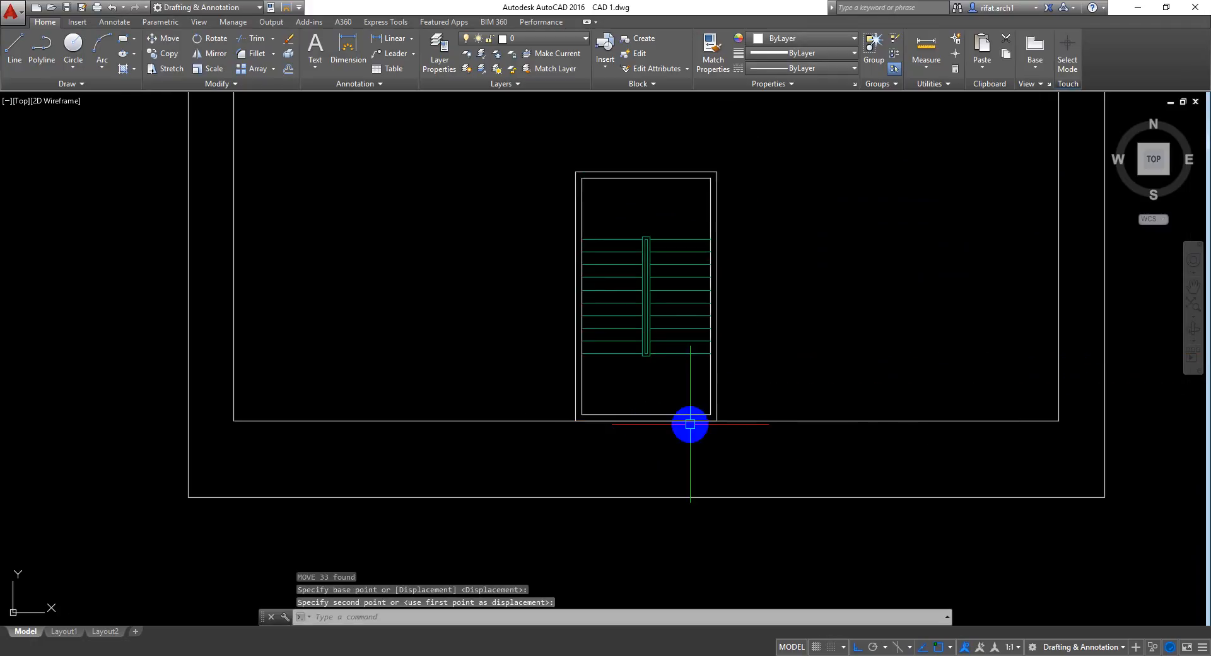
key(Escape)
Step: Delete the lower horizontal line of the inner setback rectangle that runs beneath the staircase
click(860, 387)
click(812, 441)
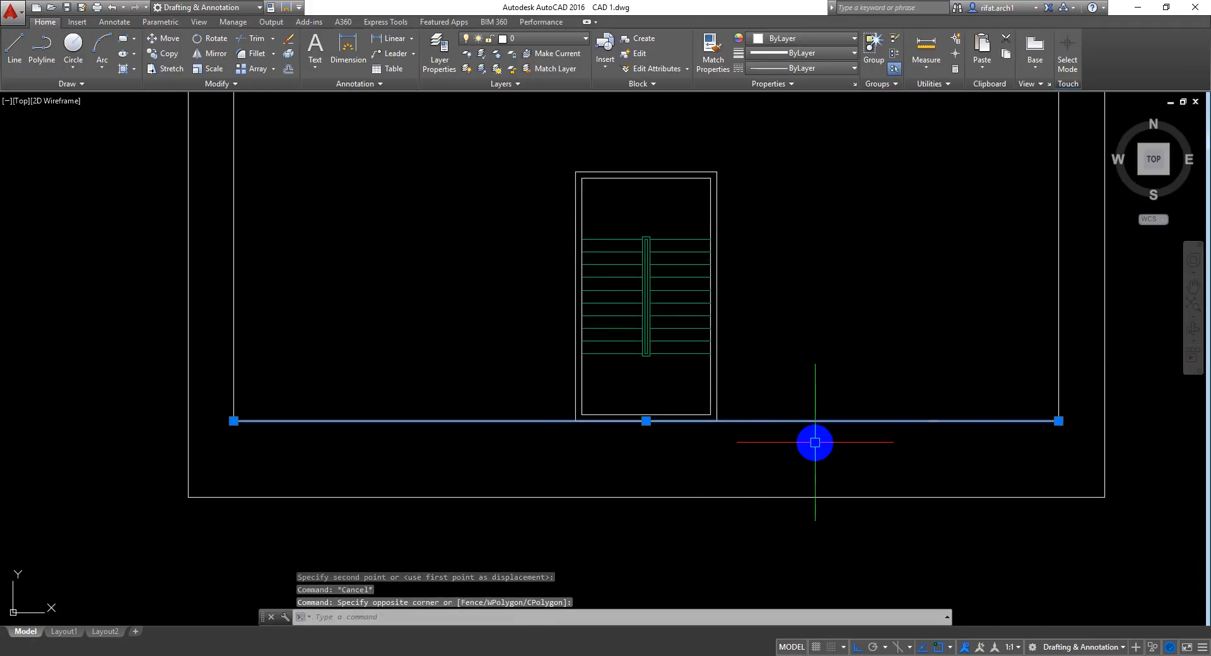
key(Delete)
key(Escape)
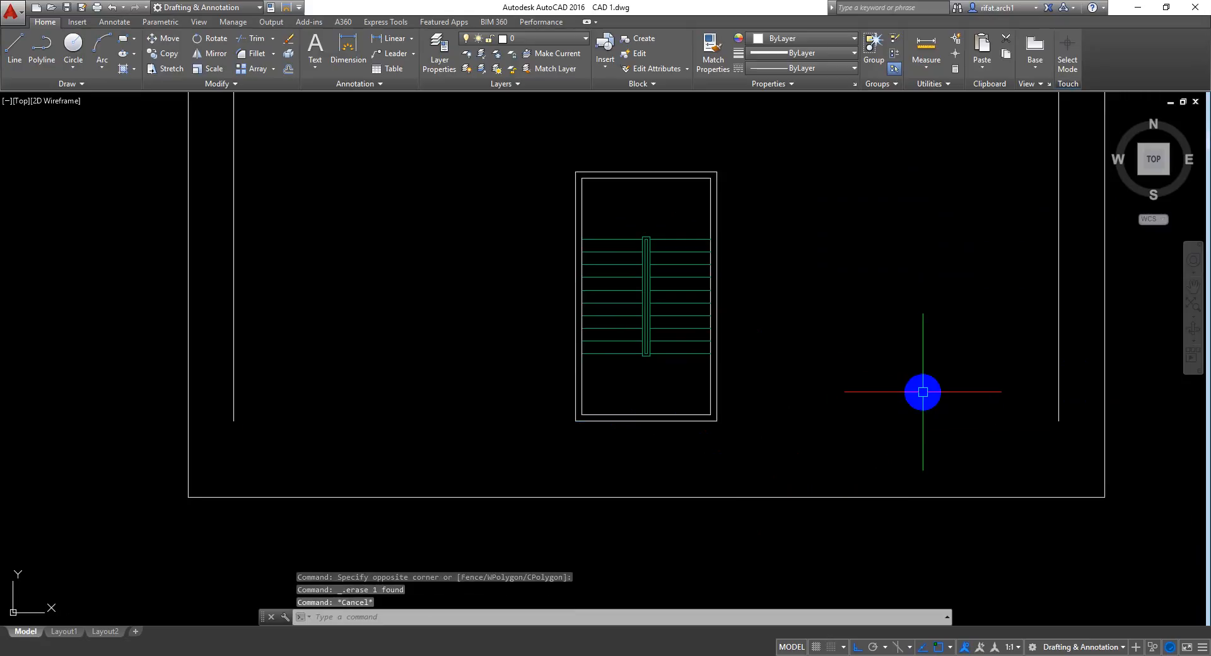
Step: Draw two horizontal lines joining the staircase's lower outer corners to the lower ends of the setback's side lines, and save the drawing
text(l)
key(Return)
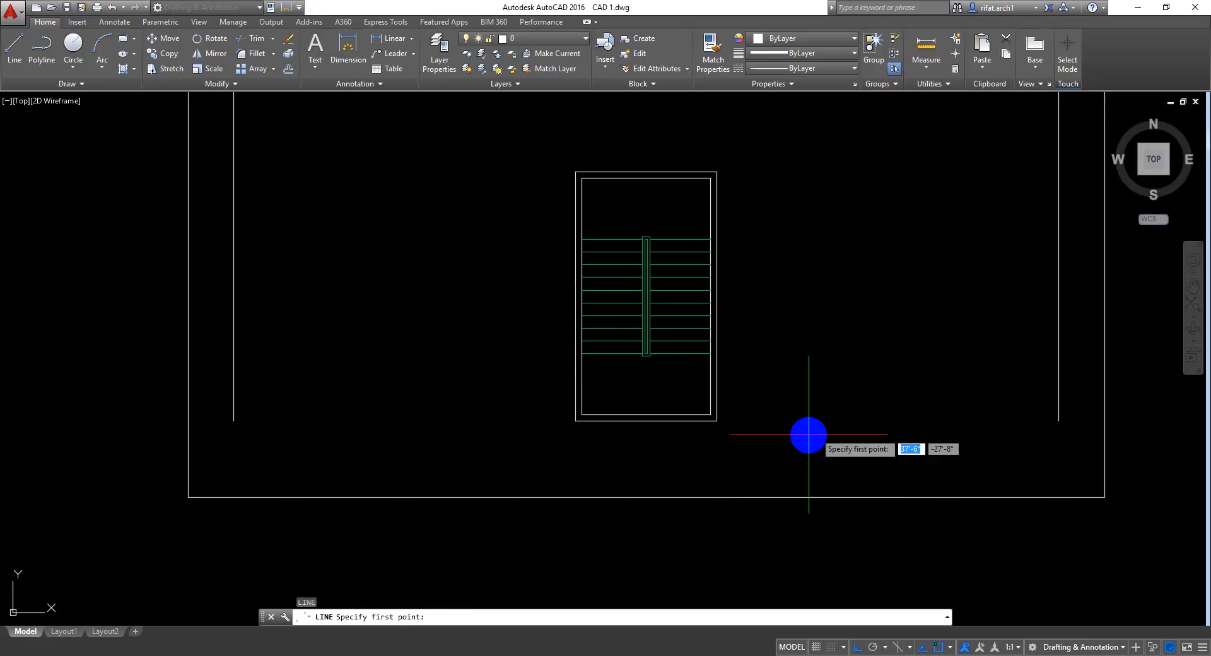
click(716, 420)
click(1059, 421)
key(Return)
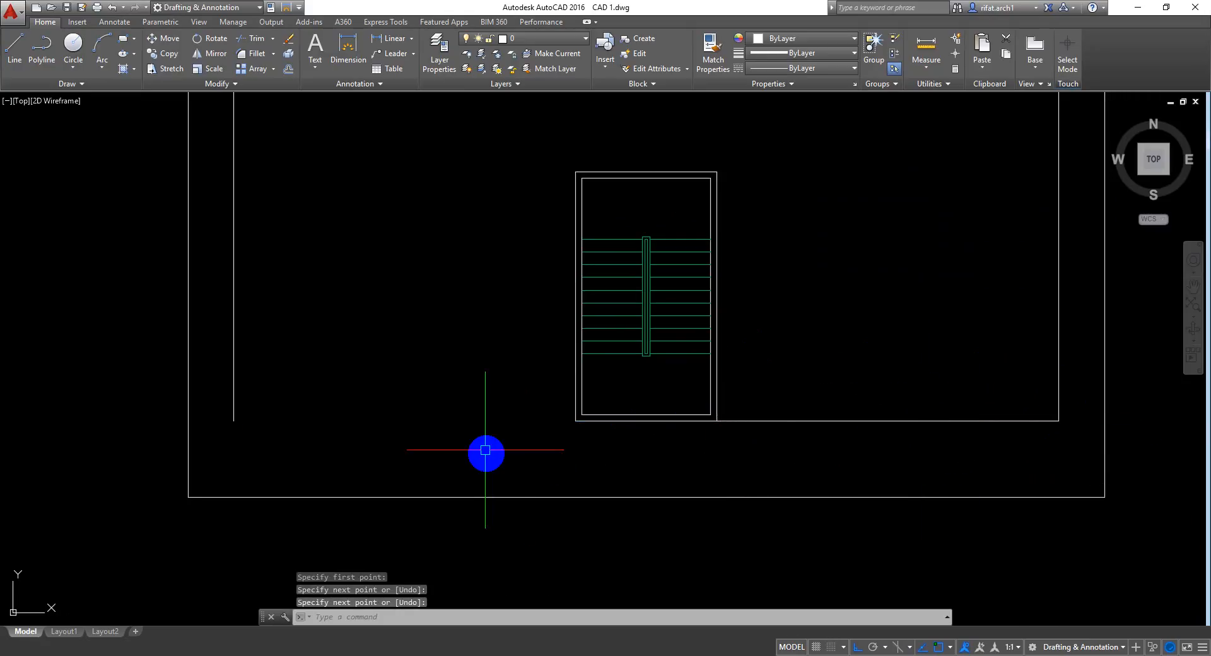
key(Return)
click(576, 421)
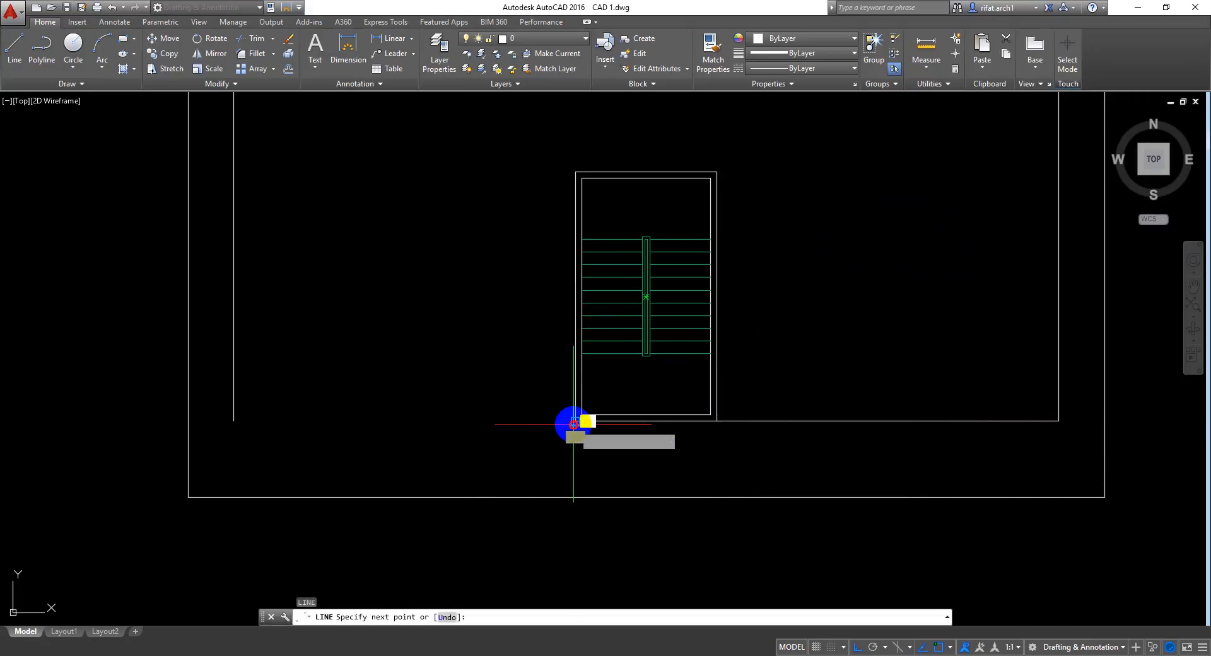
click(233, 423)
key(Return)
middle_drag(599, 271, 576, 416)
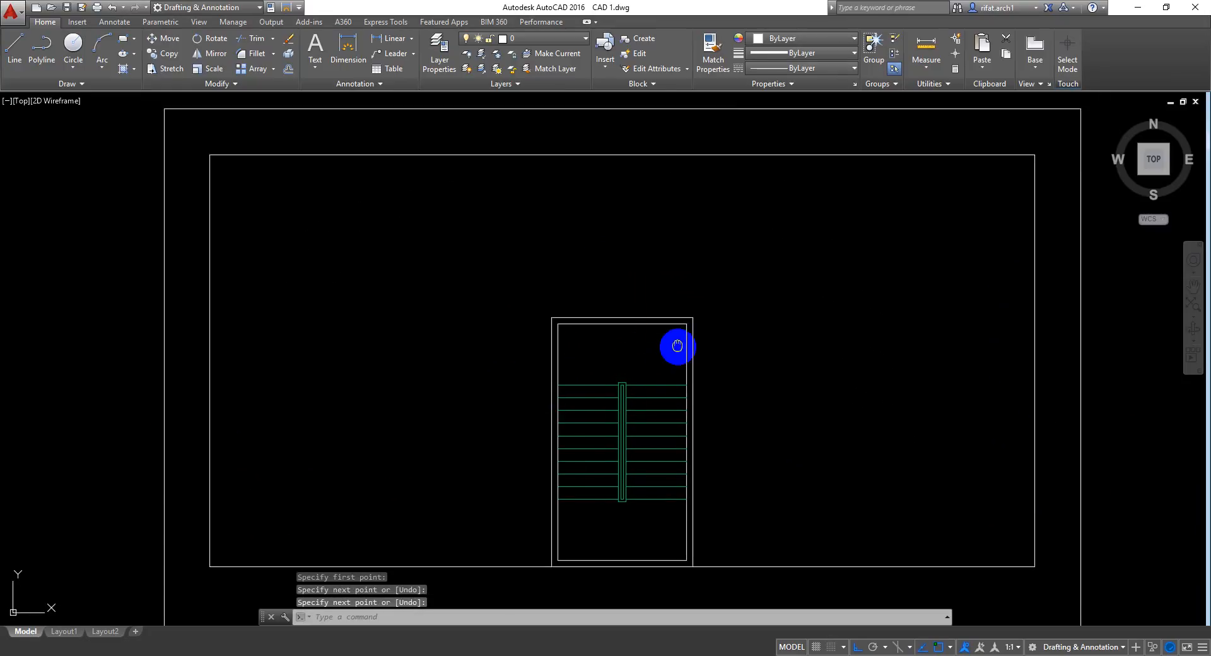
middle_drag(677, 347, 651, 334)
key(Escape)
key(ctrl+s)
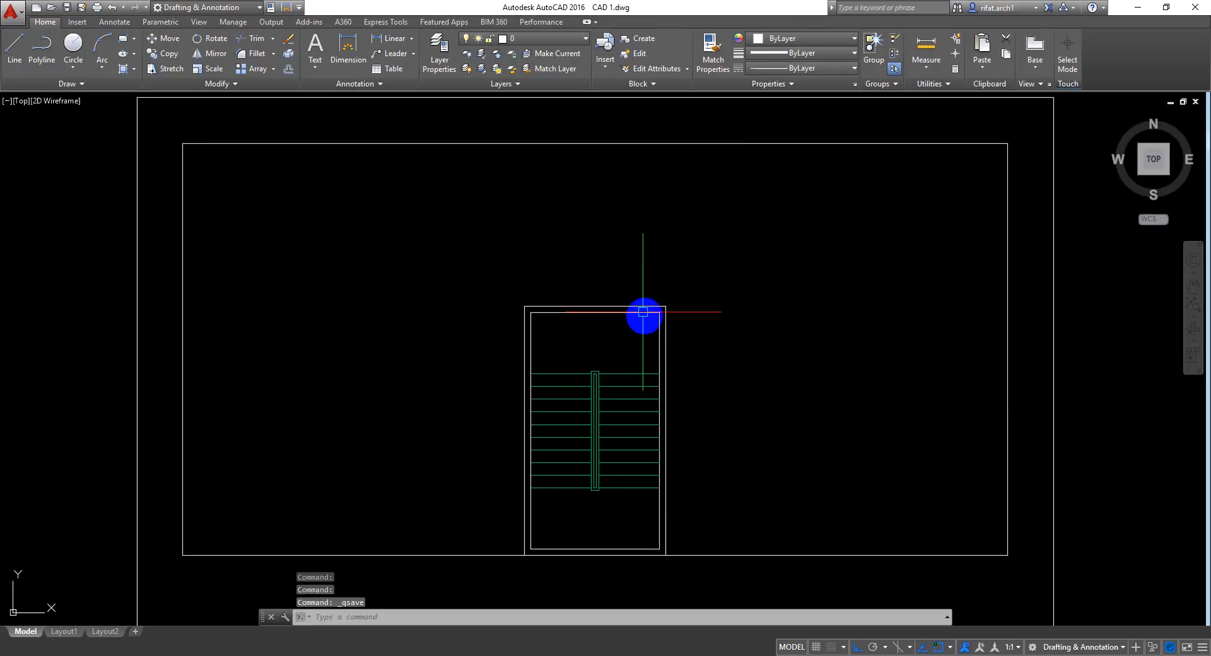
Step: Draw a vertical line from the midpoint of the staircase's upper outer wall to the upper setback line, and save the drawing
click(14, 48)
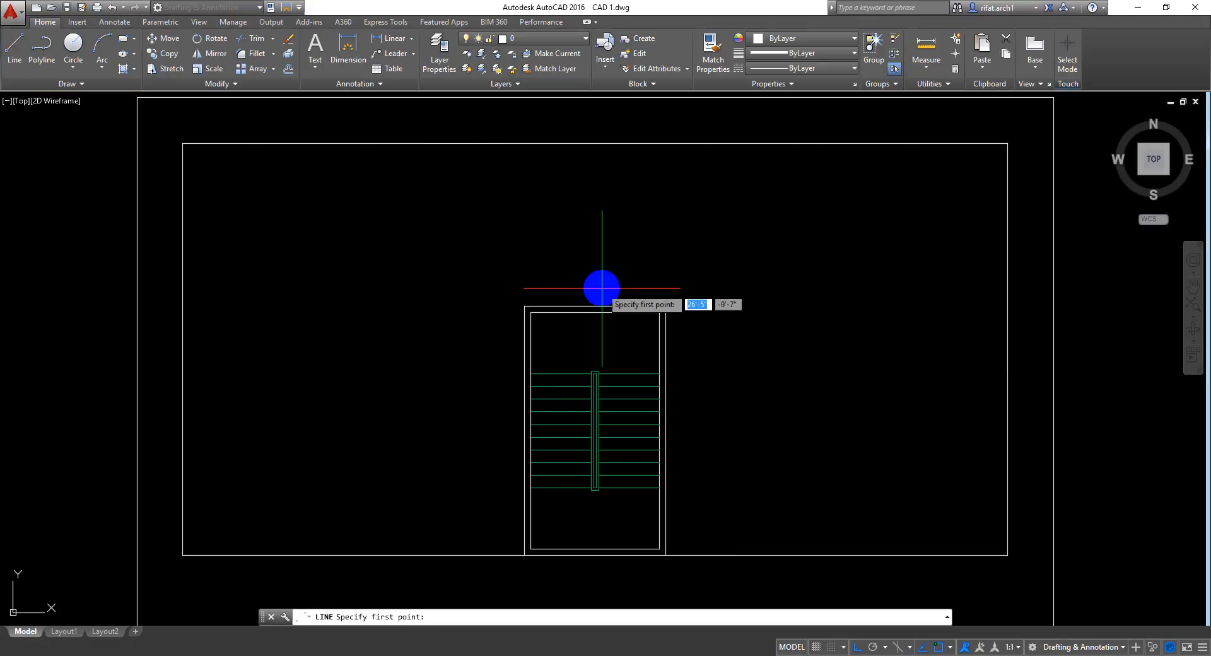
click(595, 307)
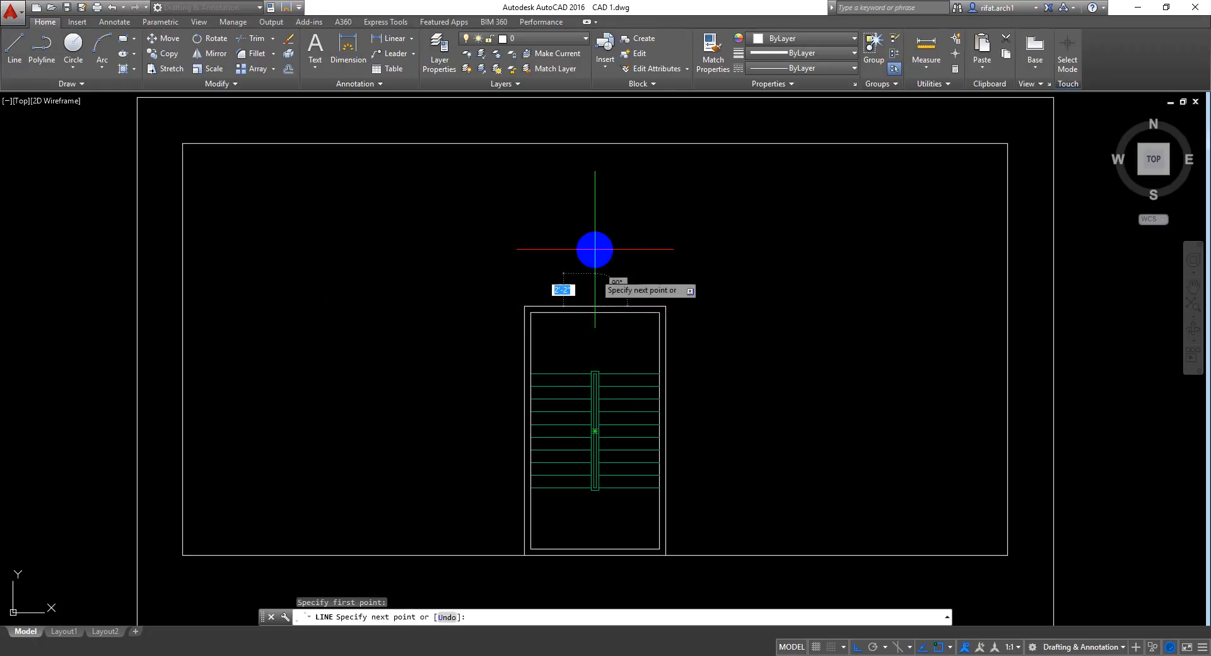
click(593, 144)
key(Escape)
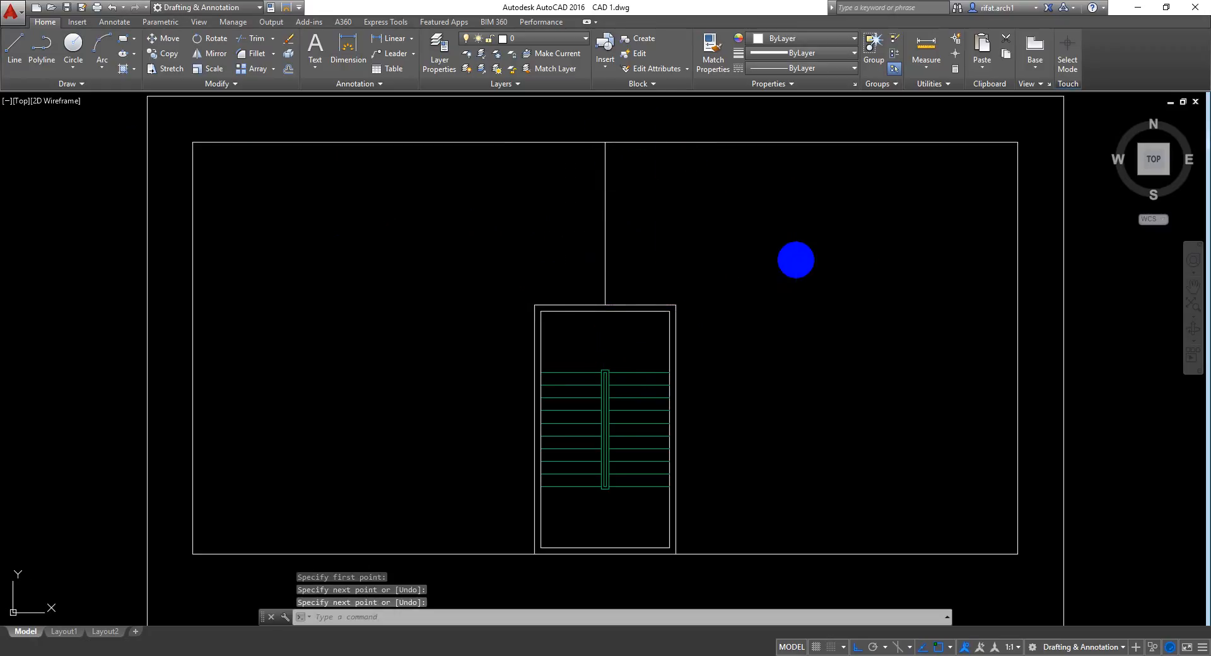
key(ctrl+s)
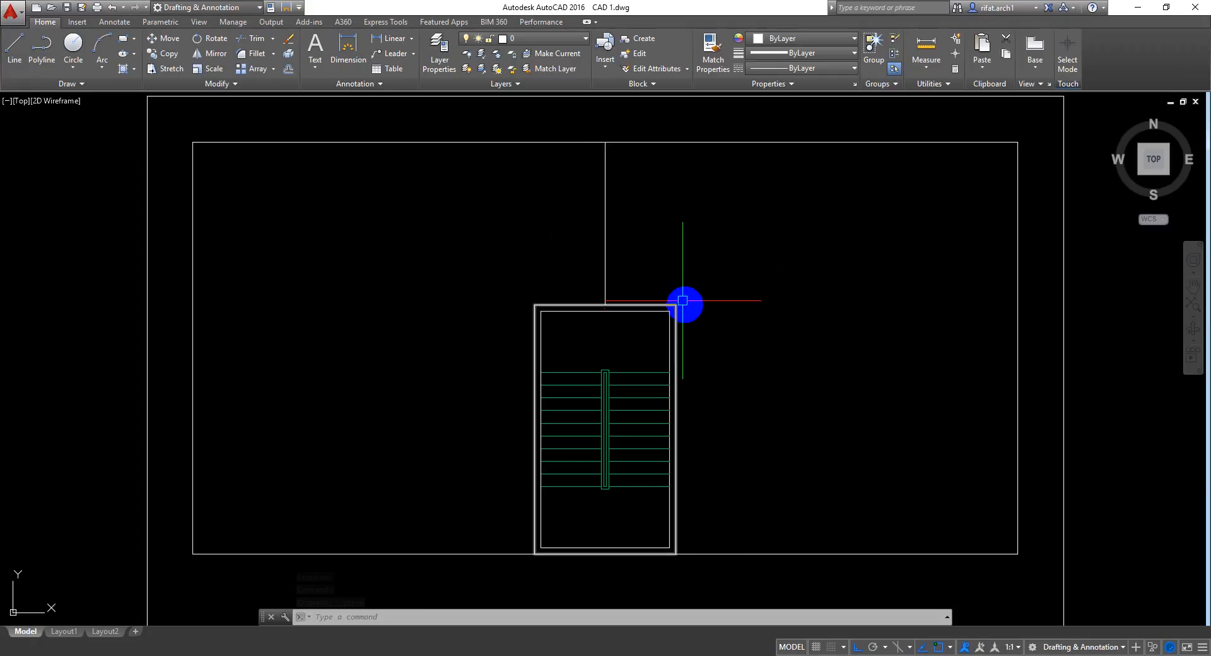
Step: Measure the left part of the top tread from the inner wall line to the handrail, without placing a dimension
middle_drag(675, 300, 675, 286)
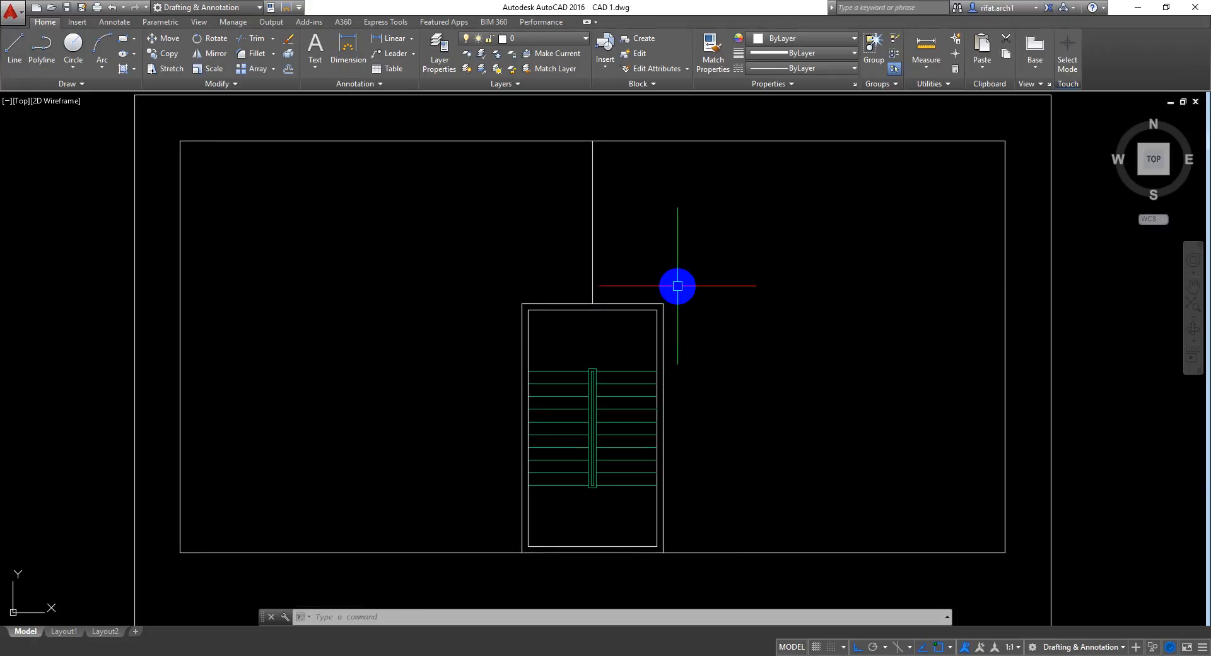
scroll(606, 400, up, 3)
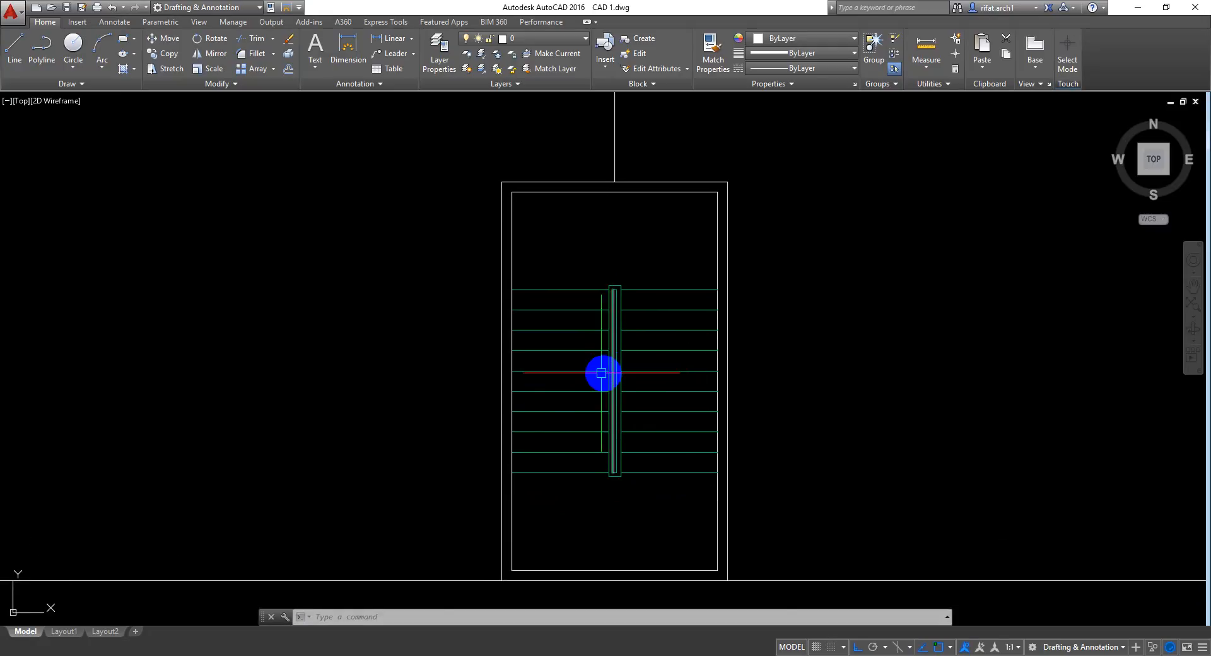
scroll(598, 372, up, 3)
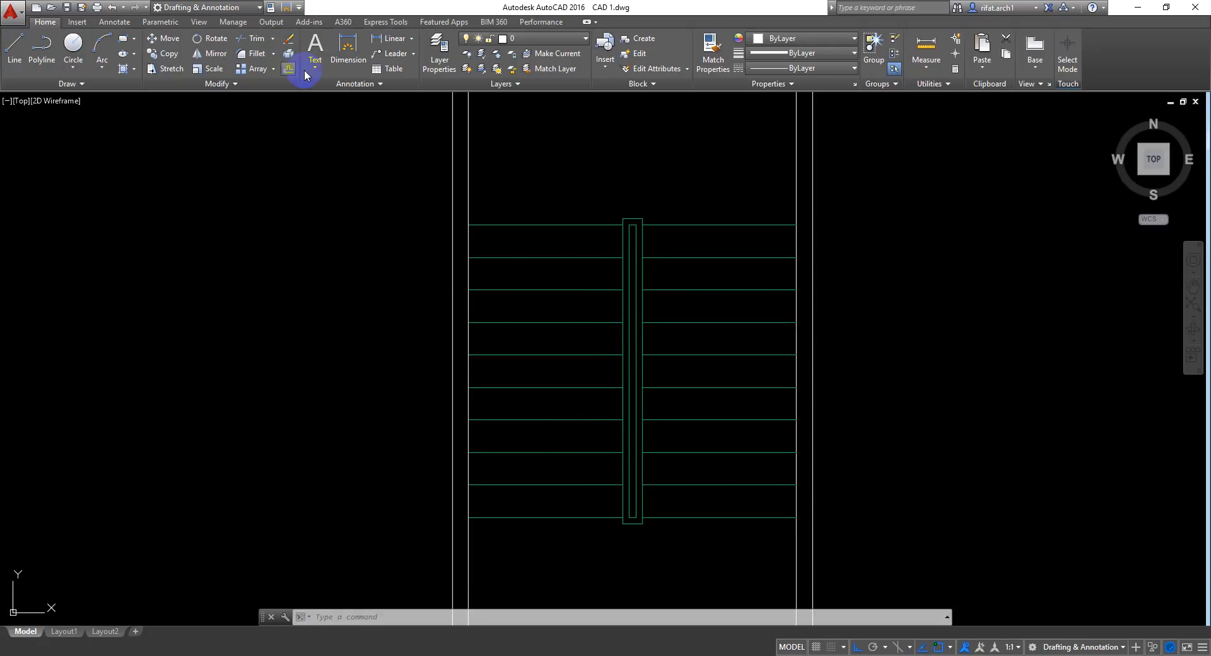
click(381, 47)
click(469, 224)
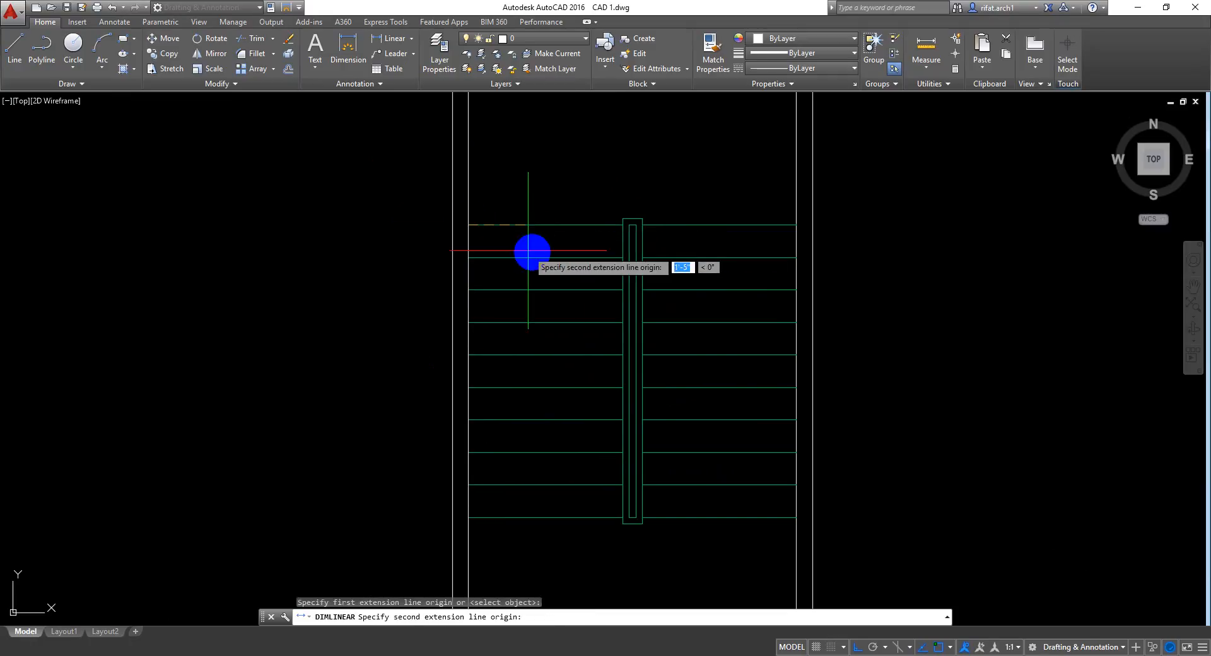
click(629, 224)
scroll(621, 218, down, 2)
key(Escape)
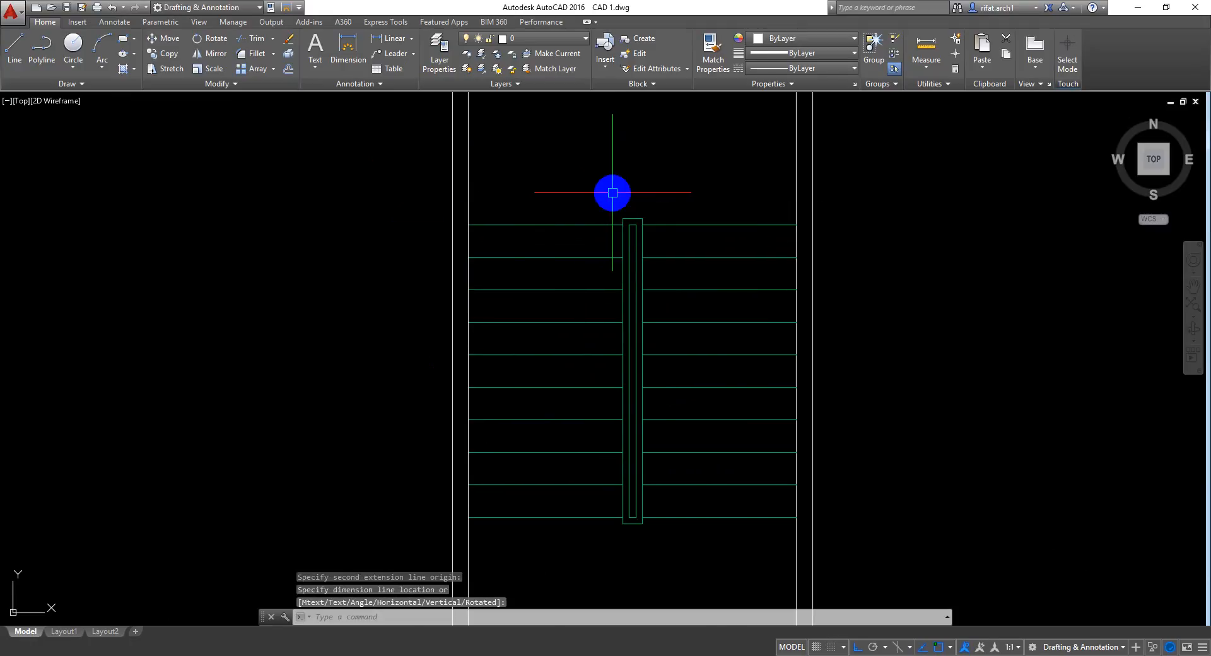
Step: Explode the staircase's outer wall rectangle into separate lines
middle_drag(591, 213, 575, 223)
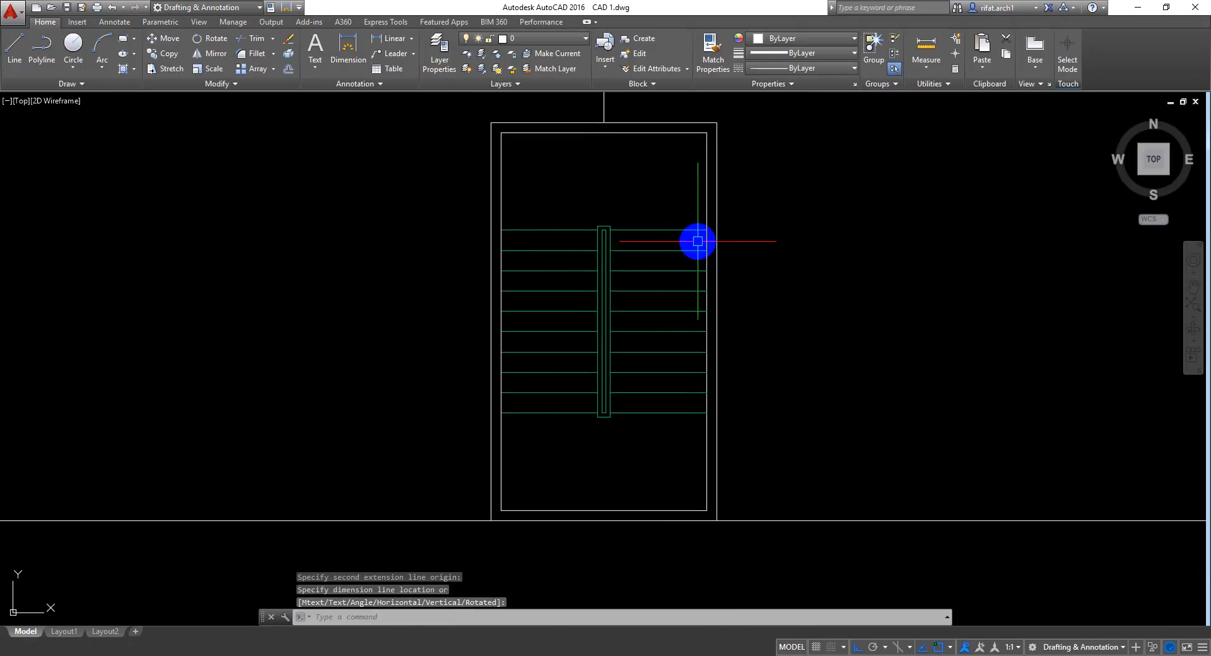
click(728, 185)
click(713, 179)
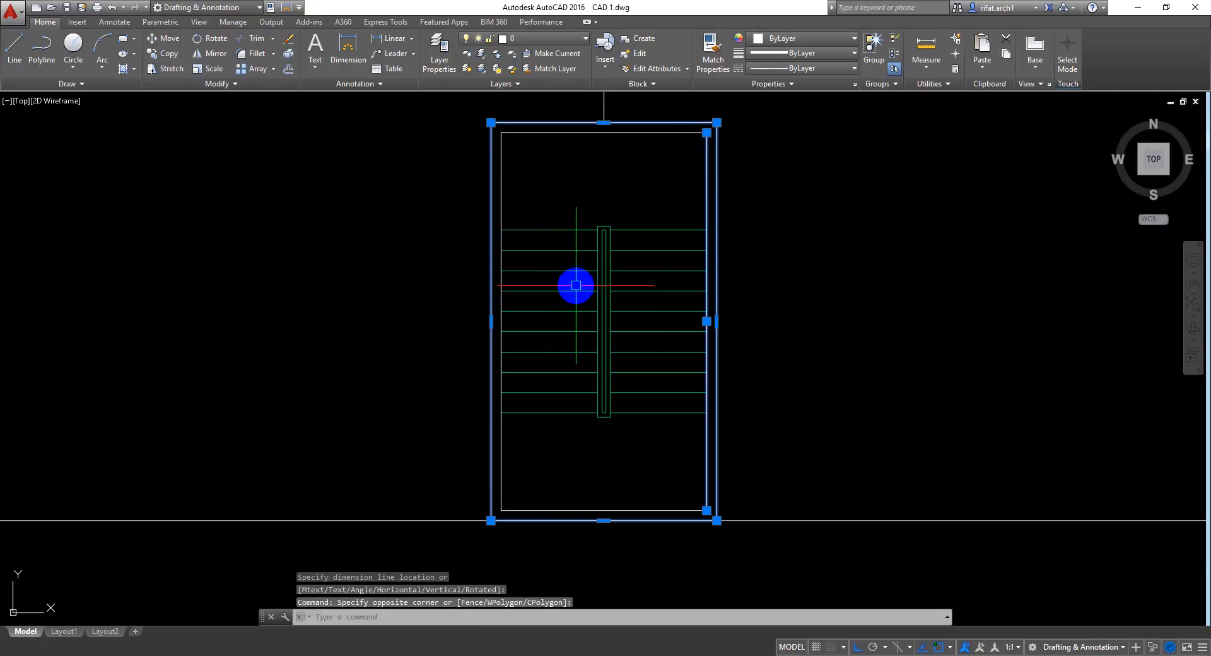
click(536, 179)
click(422, 189)
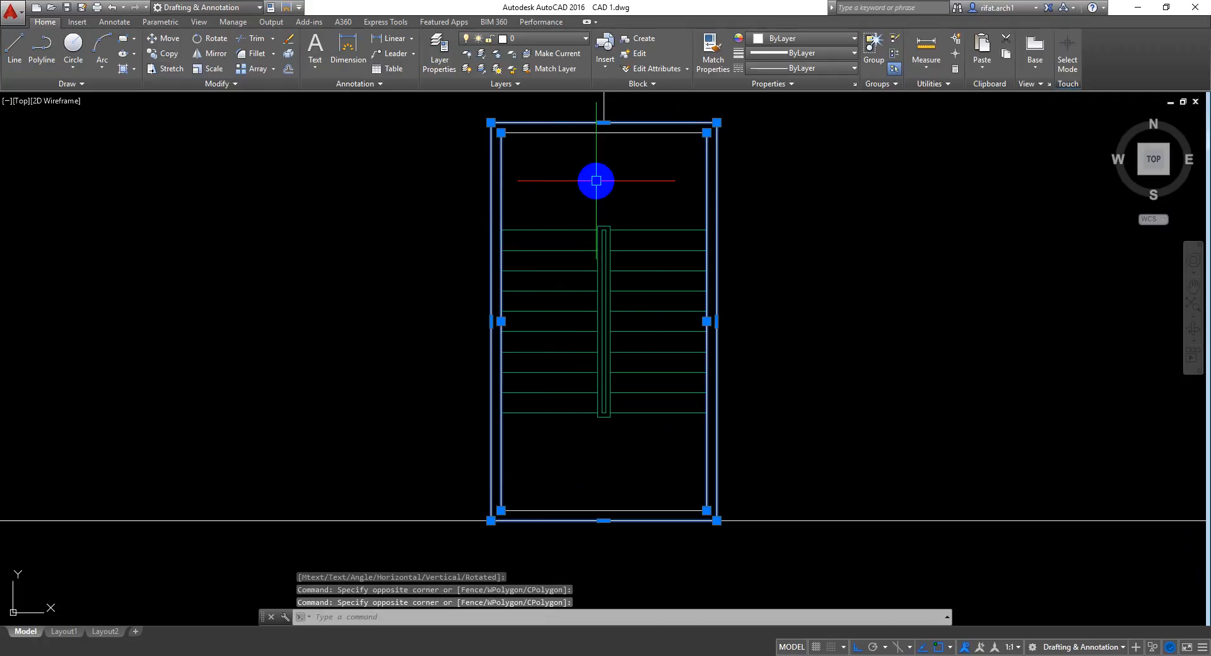
key(space)
Step: Move the staircase's two right wall lines 6" inward towards the handrail
click(724, 156)
click(681, 171)
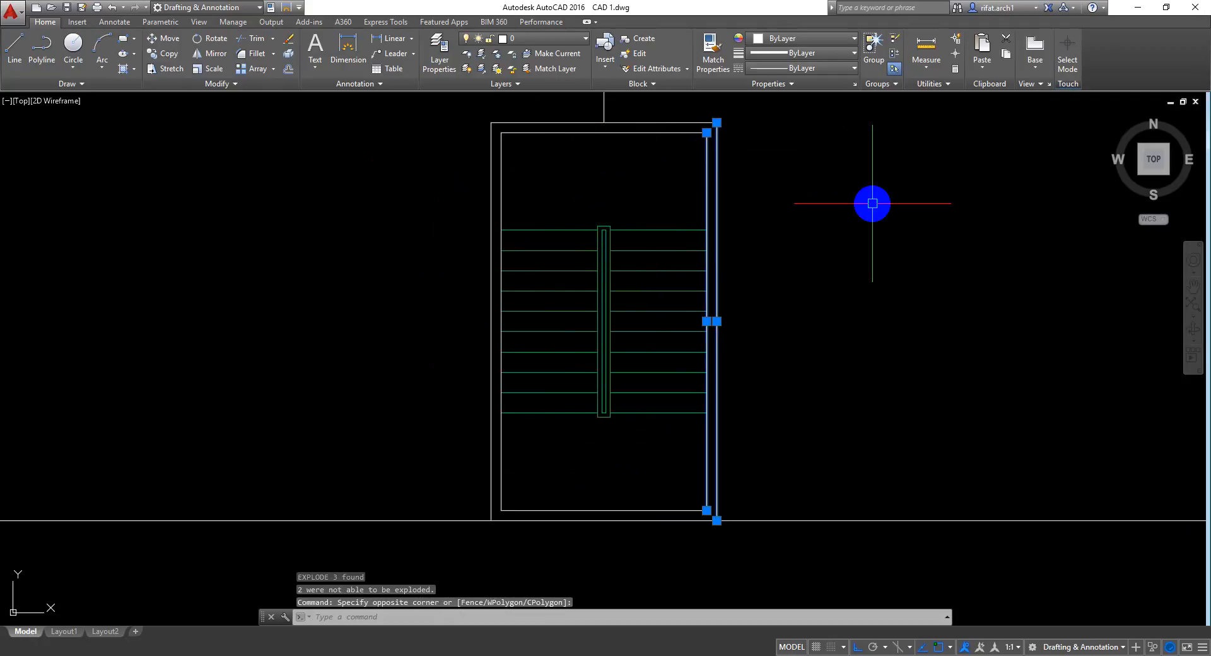
text(m)
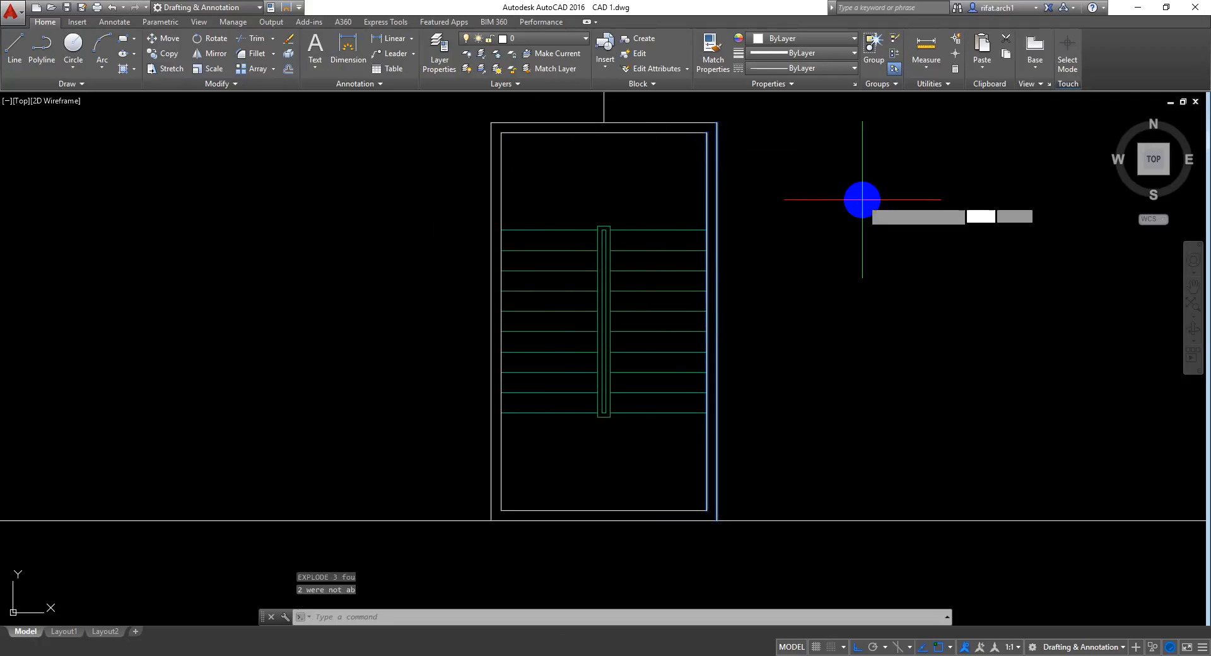
key(space)
click(904, 197)
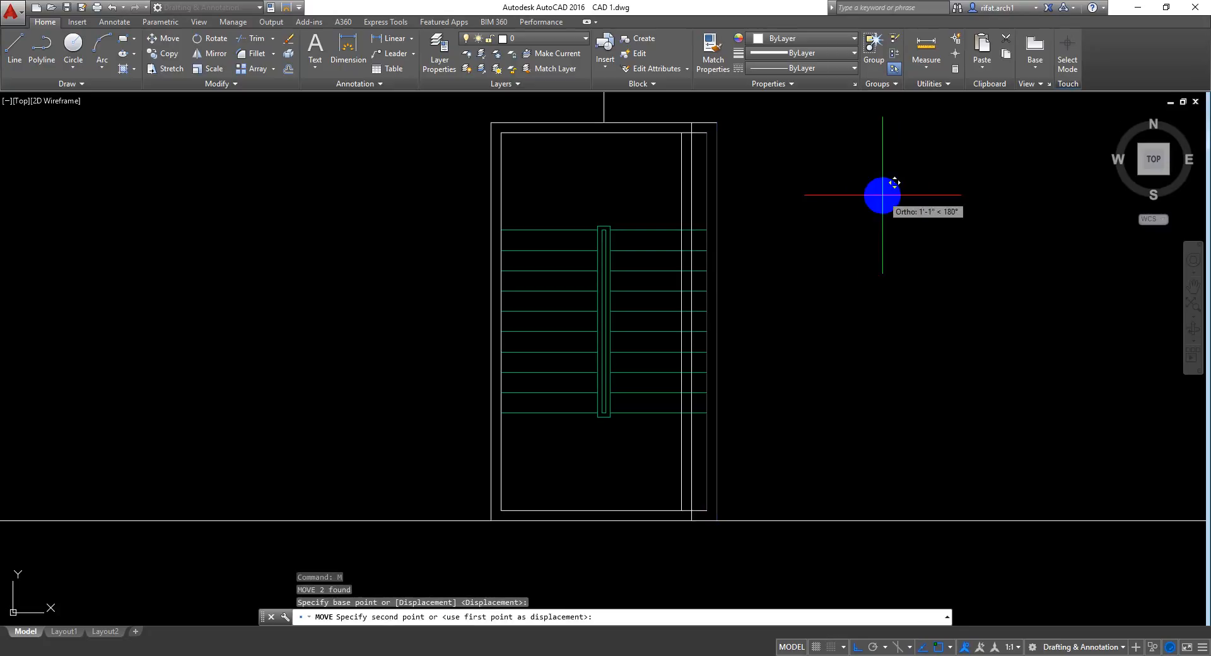
text(6)
key(Return)
Step: Move the staircase's two left wall lines 6" inward towards the handrail
click(504, 190)
click(263, 249)
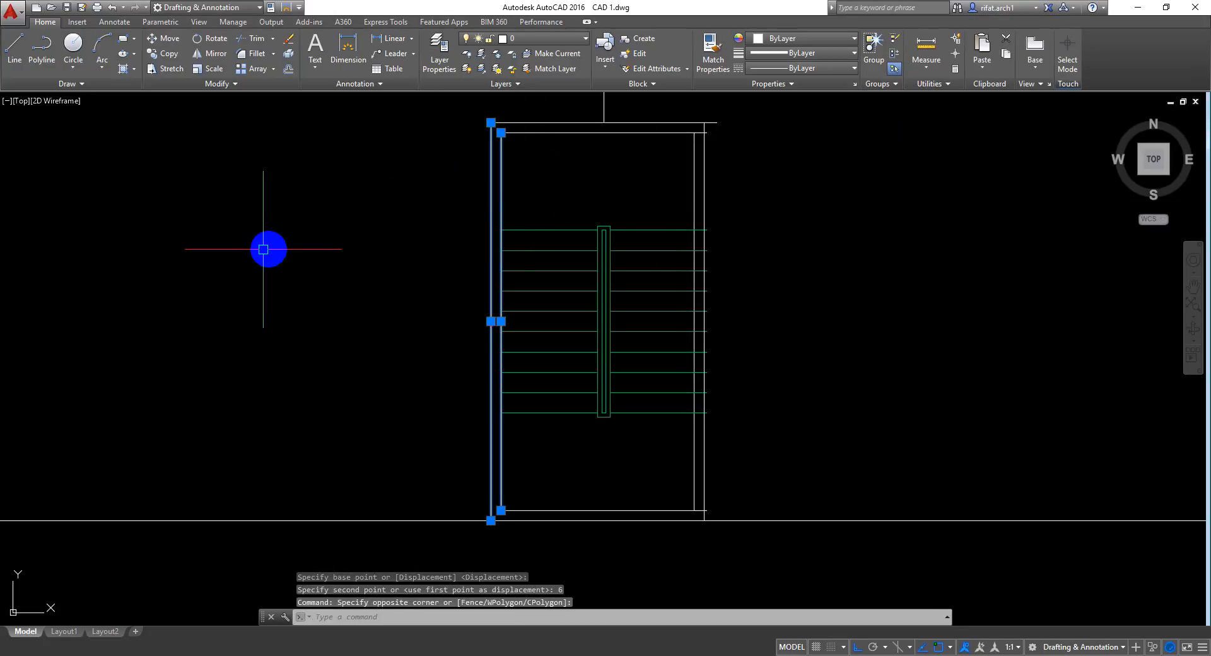
text(m)
key(space)
click(191, 242)
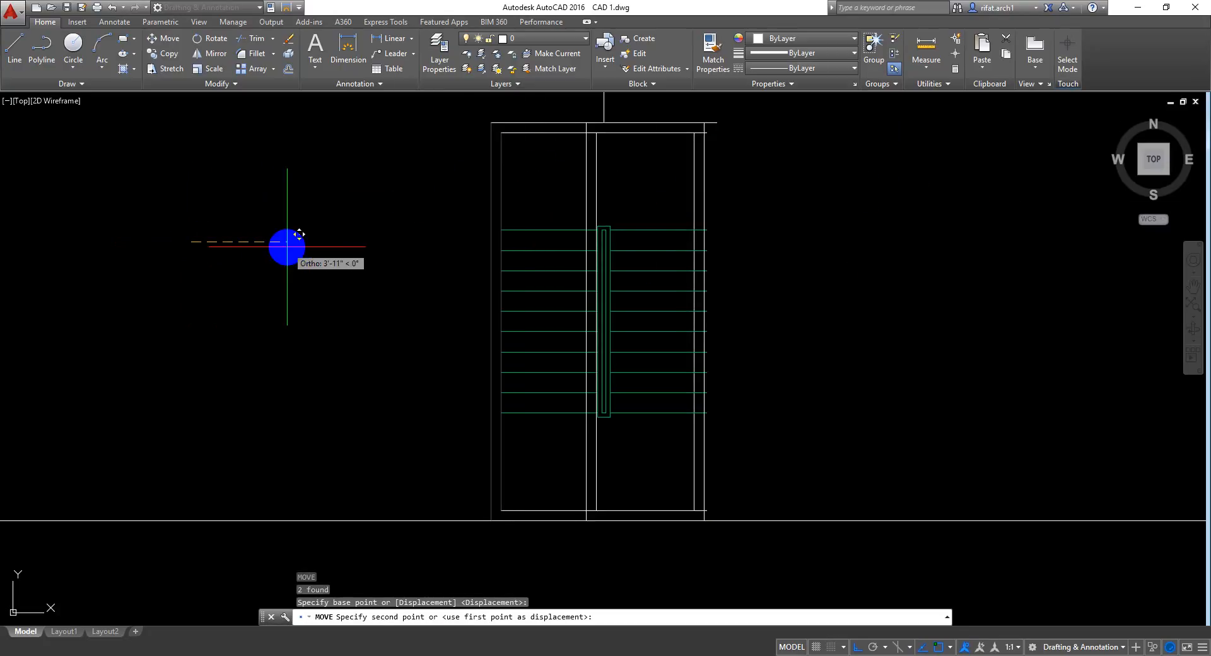
text(6)
key(Return)
Step: Trim the overhanging ends of the two upper wall lines at the staircase's upper corners
middle_drag(544, 172, 546, 194)
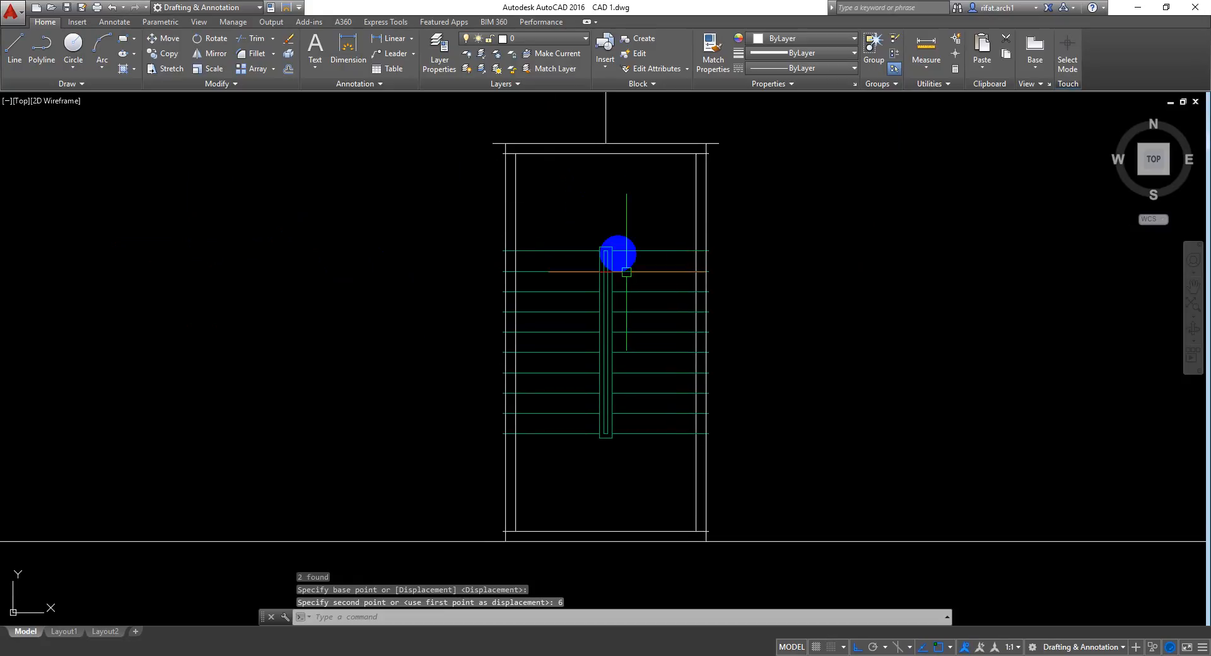
mouse_move(618, 278)
middle_down()
mouse_move(602, 292)
mouse_move(608, 312)
middle_up()
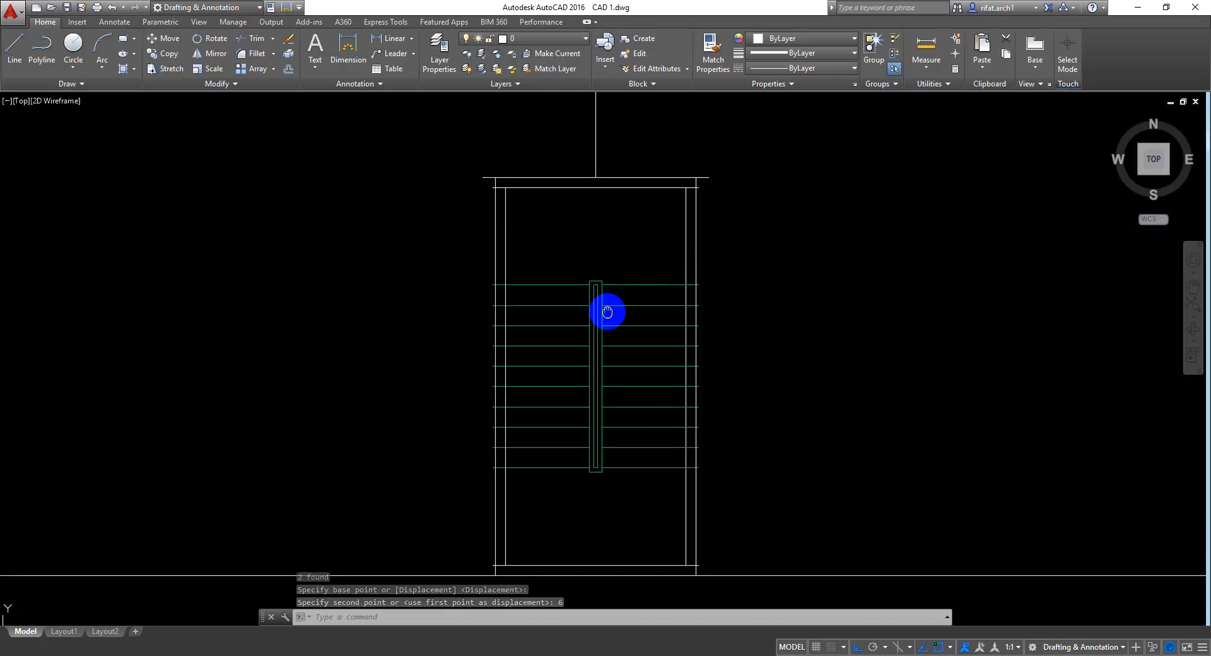
scroll(651, 189, up, 5)
text(tr)
key(space)
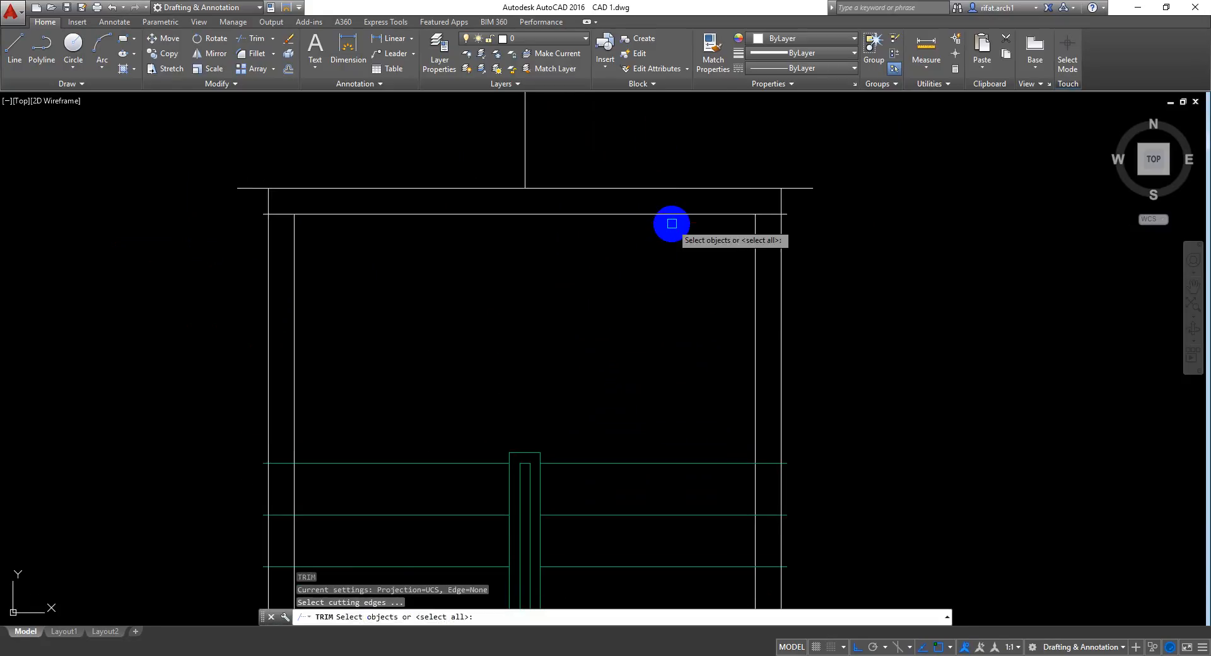
key(space)
click(819, 160)
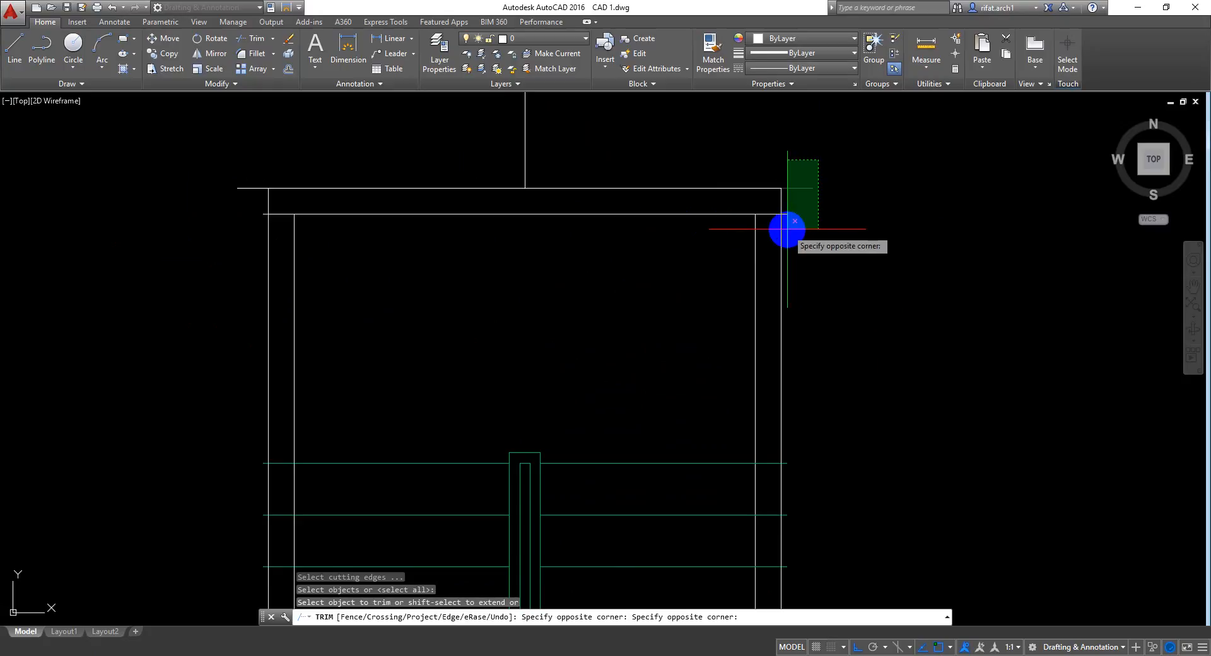
click(787, 227)
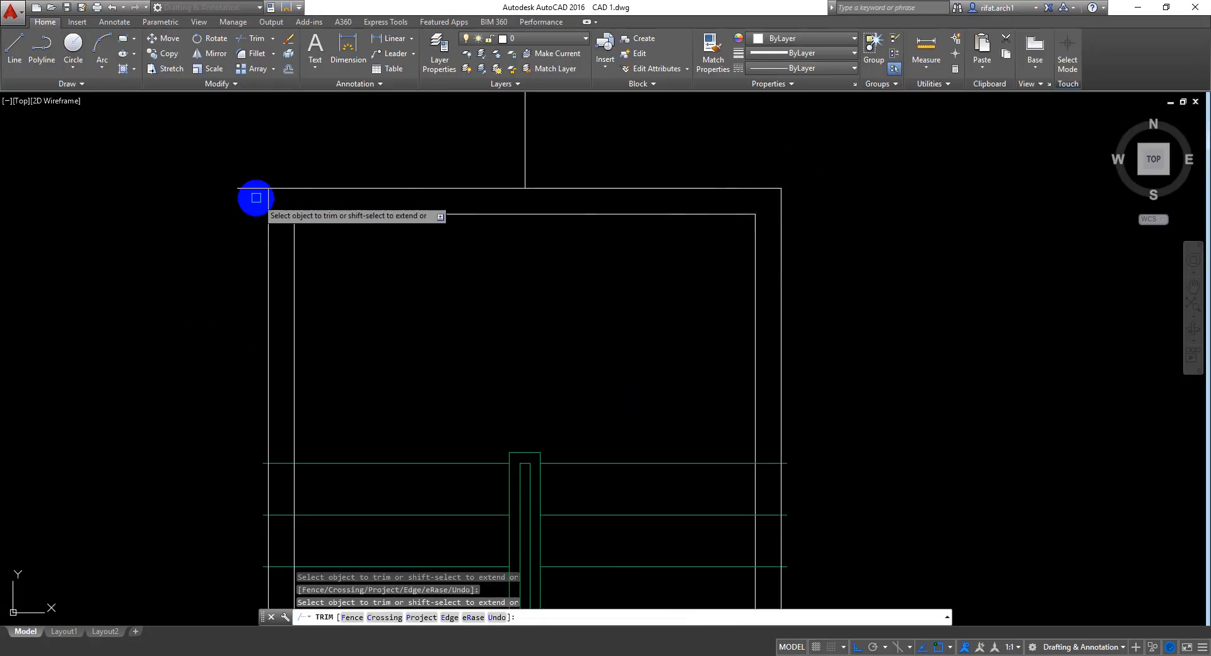
Step: Trim the left ends of the uppermost treads back to the left inner wall line
middle_drag(383, 315, 379, 192)
scroll(256, 349, up, 3)
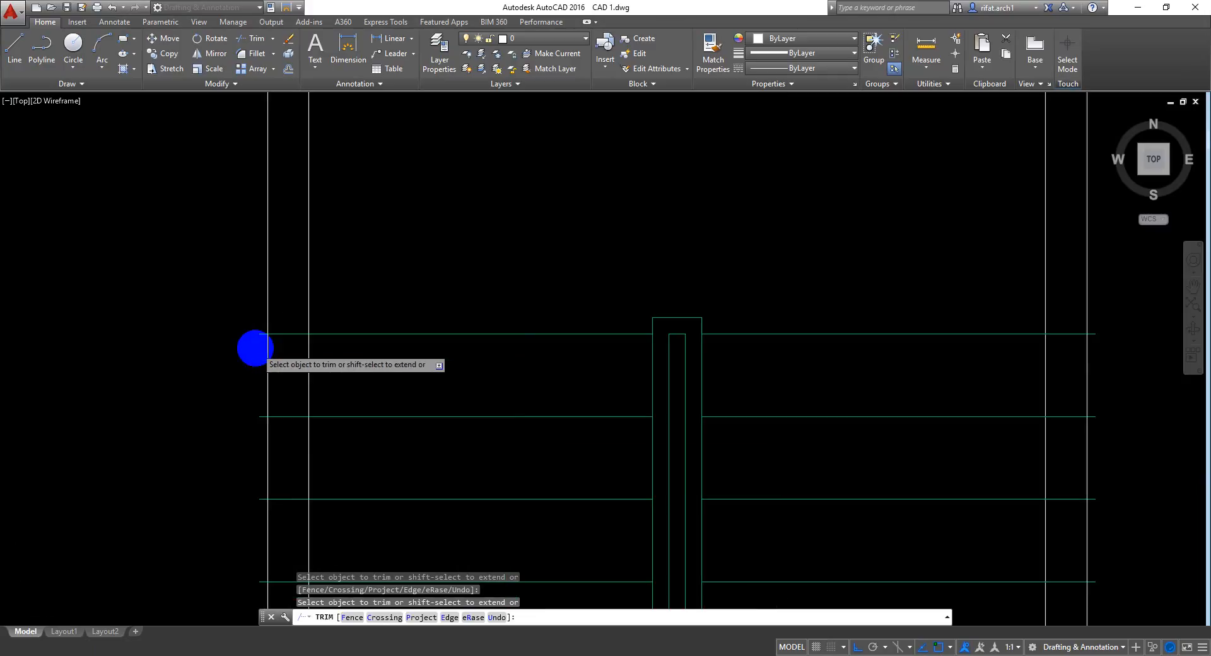
click(269, 259)
click(227, 552)
middle_drag(350, 444, 326, 308)
click(338, 132)
click(283, 437)
scroll(295, 466, down, 4)
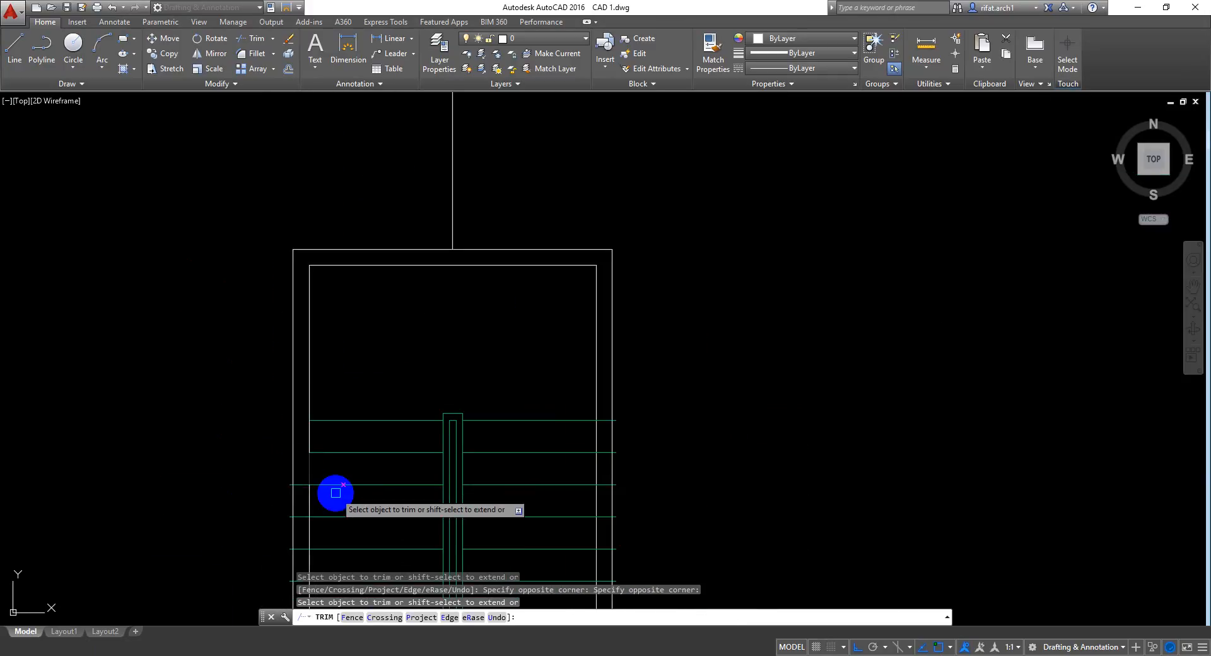
Step: Trim the ends of the remaining left treads that project beyond the left outer wall line
middle_drag(333, 494, 403, 238)
scroll(356, 267, up, 2)
click(361, 134)
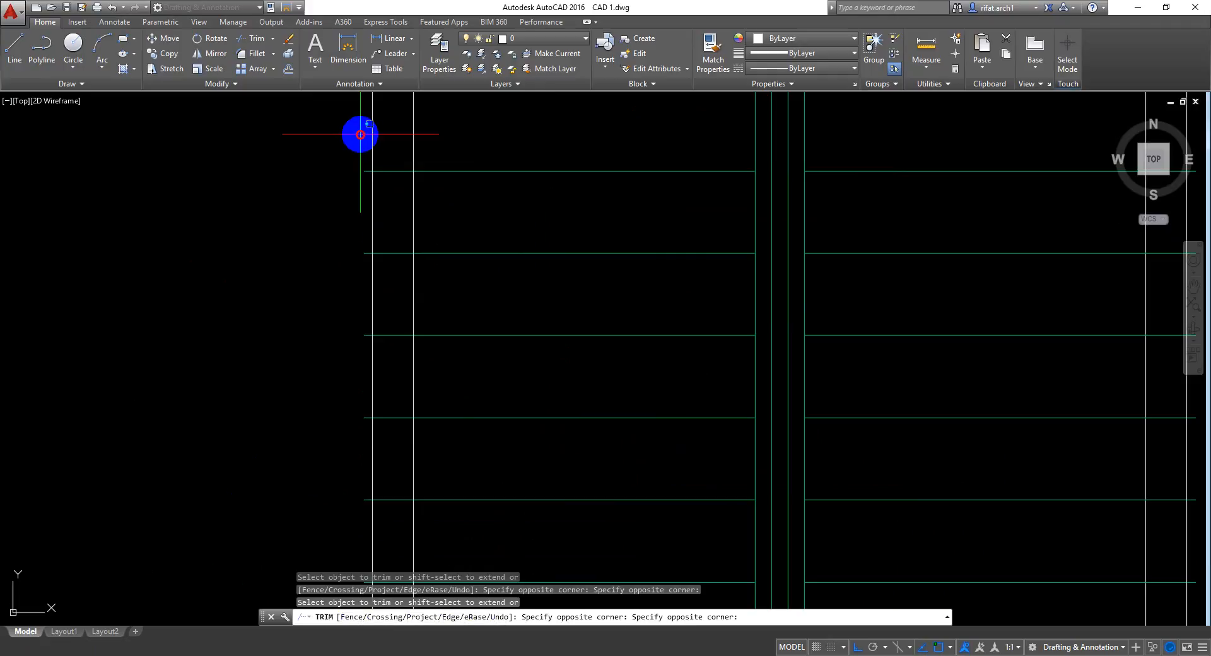
click(371, 518)
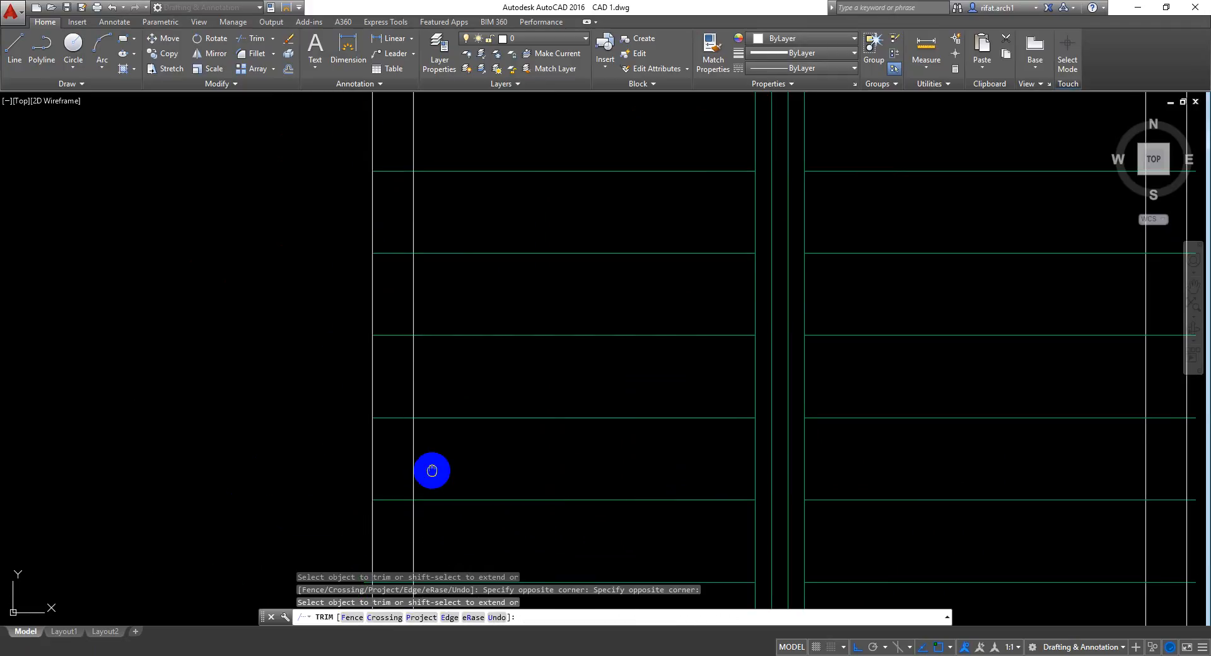
middle_drag(428, 473, 423, 232)
click(302, 271)
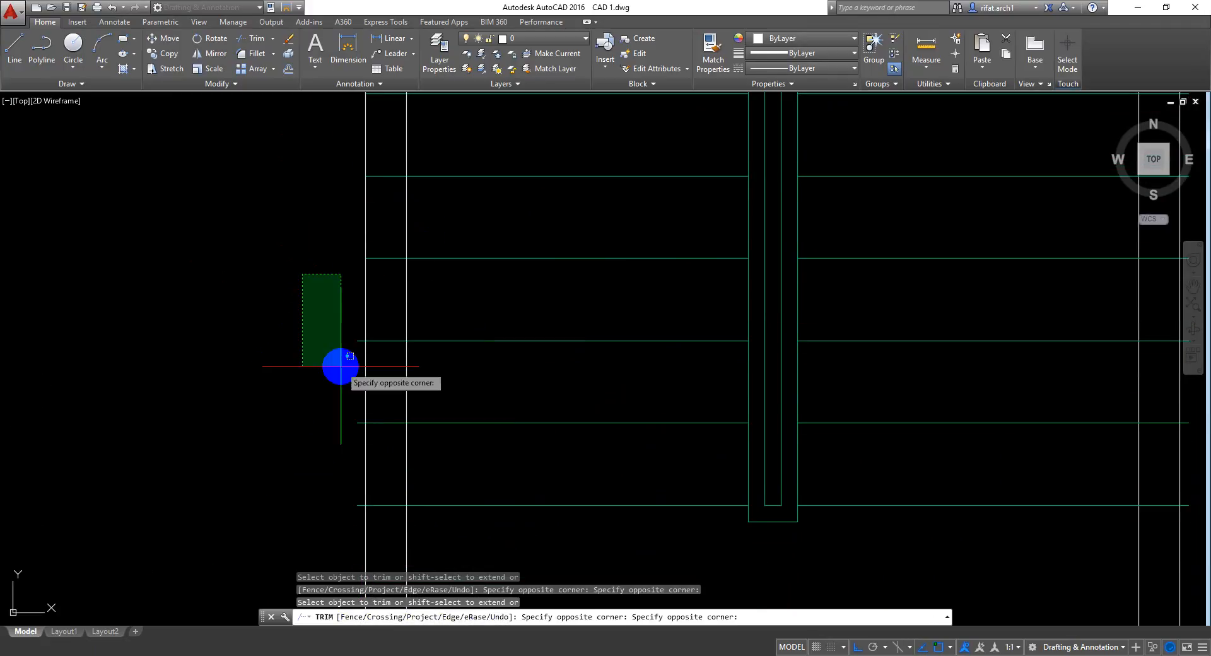
click(360, 544)
Step: Trim the remaining left tread segments that lie between the left outer and inner wall lines
mouse_move(424, 514)
middle_down()
mouse_move(350, 320)
mouse_move(359, 435)
middle_up()
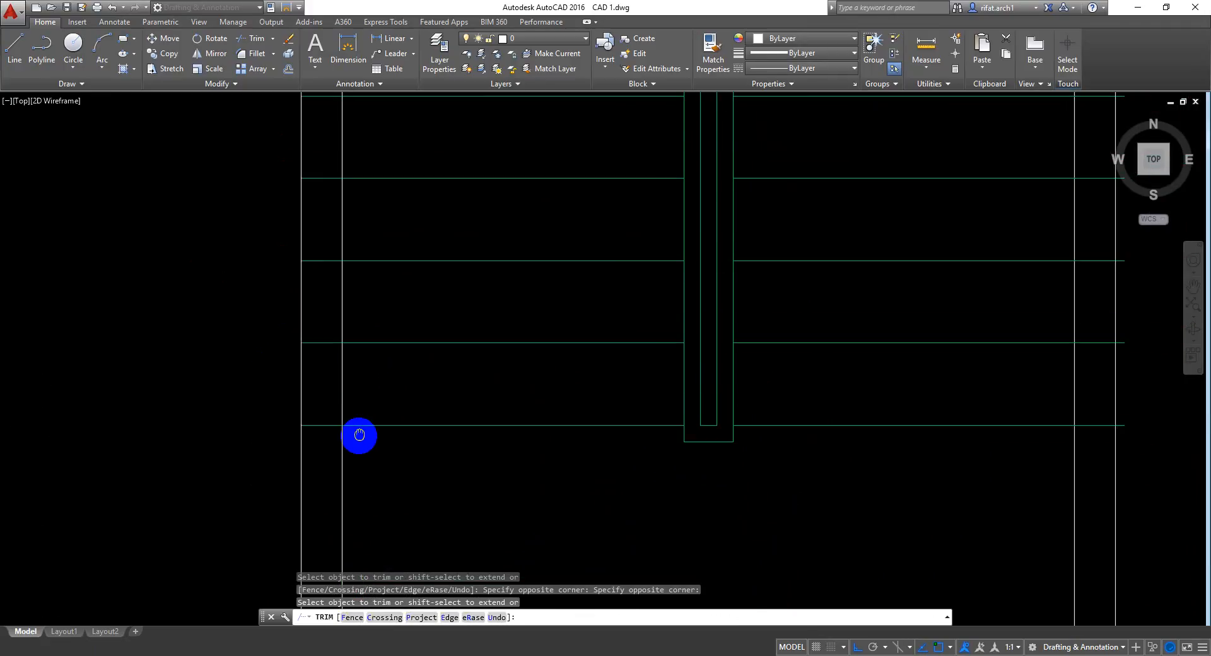
scroll(358, 437, down, 2)
middle_drag(664, 376, 573, 509)
mouse_move(335, 232)
middle_down()
mouse_move(374, 323)
mouse_move(471, 221)
middle_up()
click(378, 168)
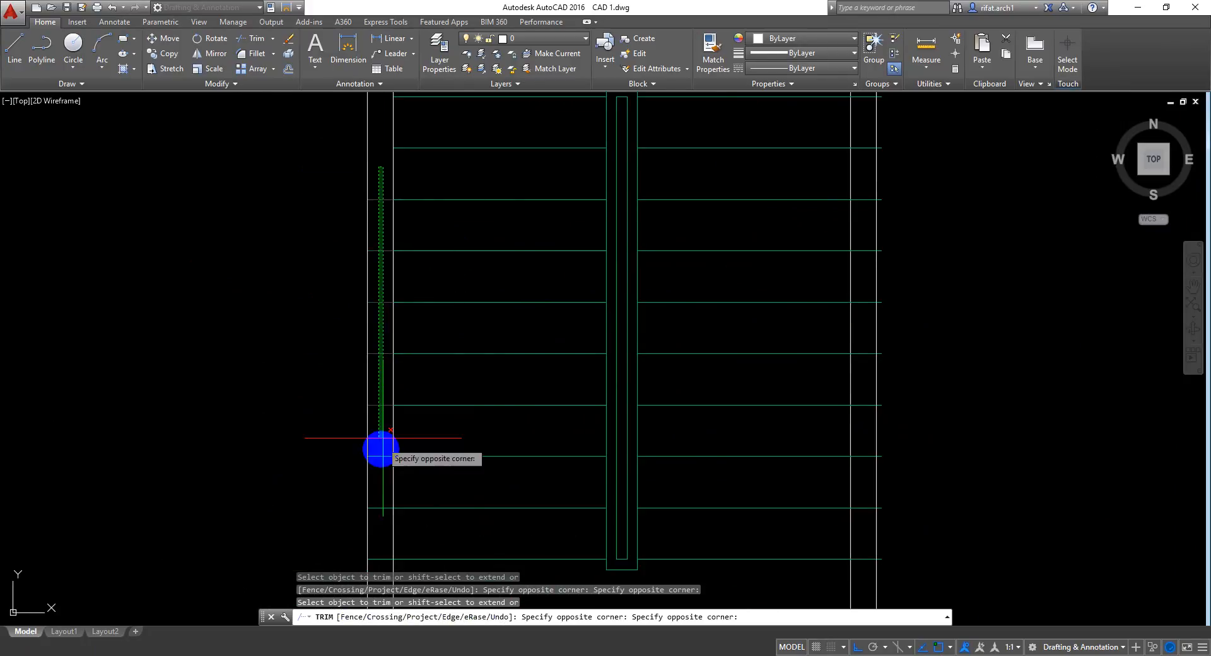
click(411, 473)
middle_drag(466, 422, 452, 199)
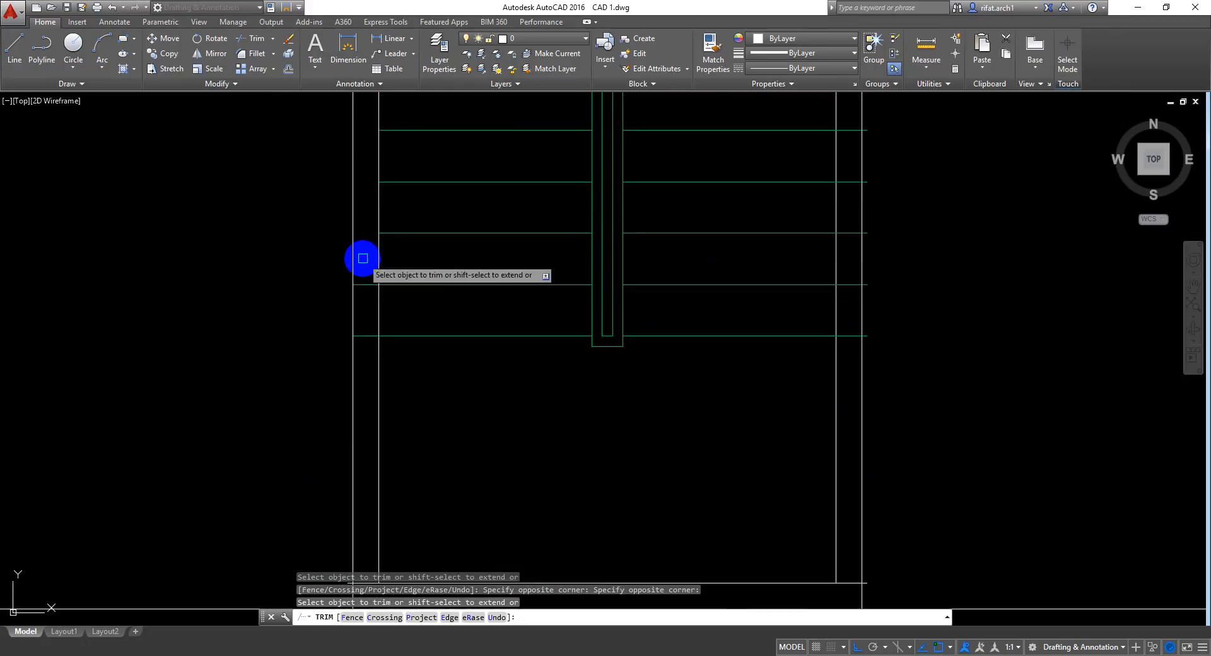
click(363, 258)
click(362, 372)
Step: Trim the ends of all right treads that project beyond the right outer wall line
middle_drag(681, 276, 486, 422)
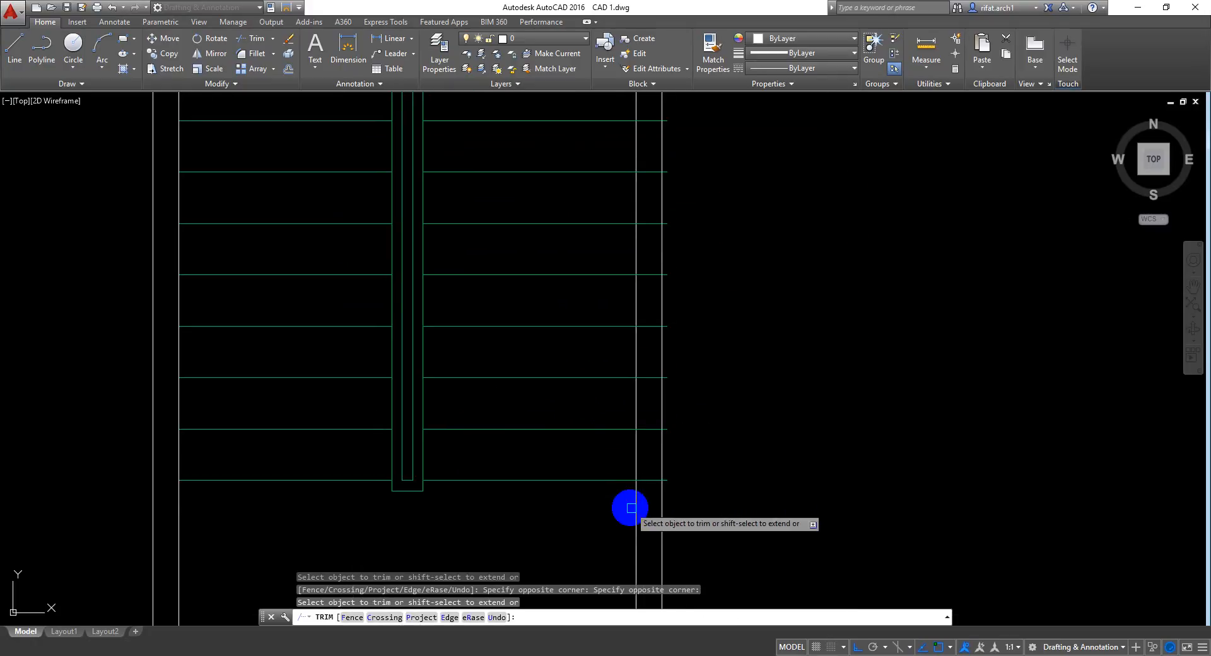
click(700, 513)
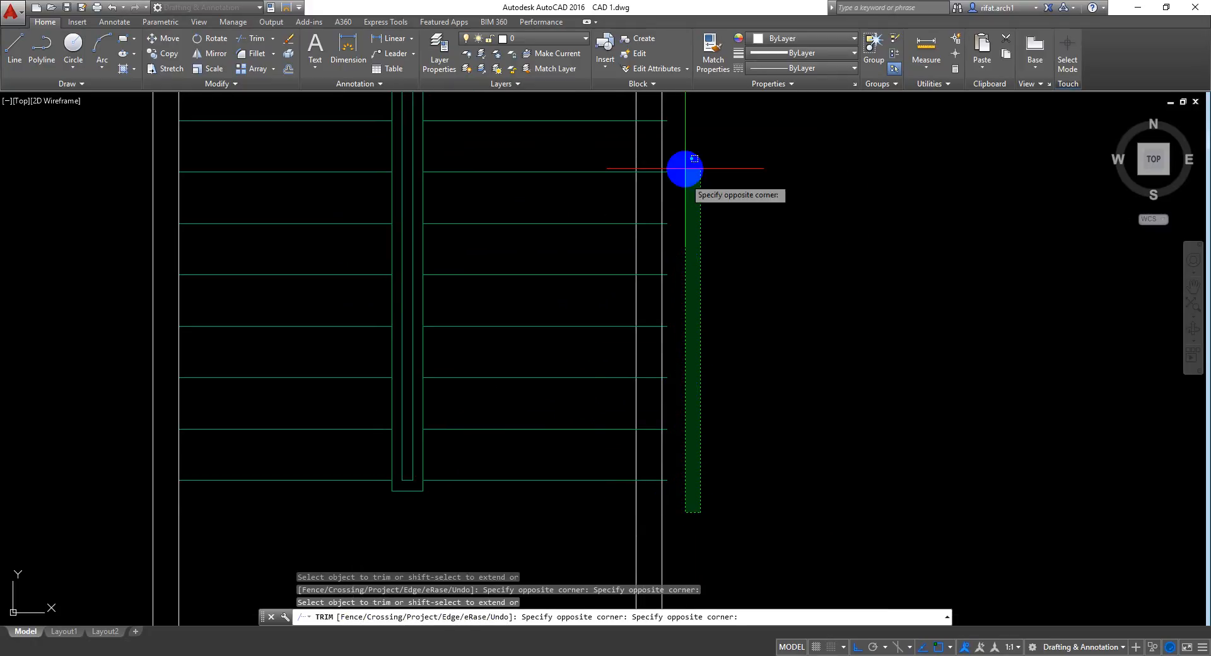
click(674, 106)
middle_drag(744, 209, 732, 395)
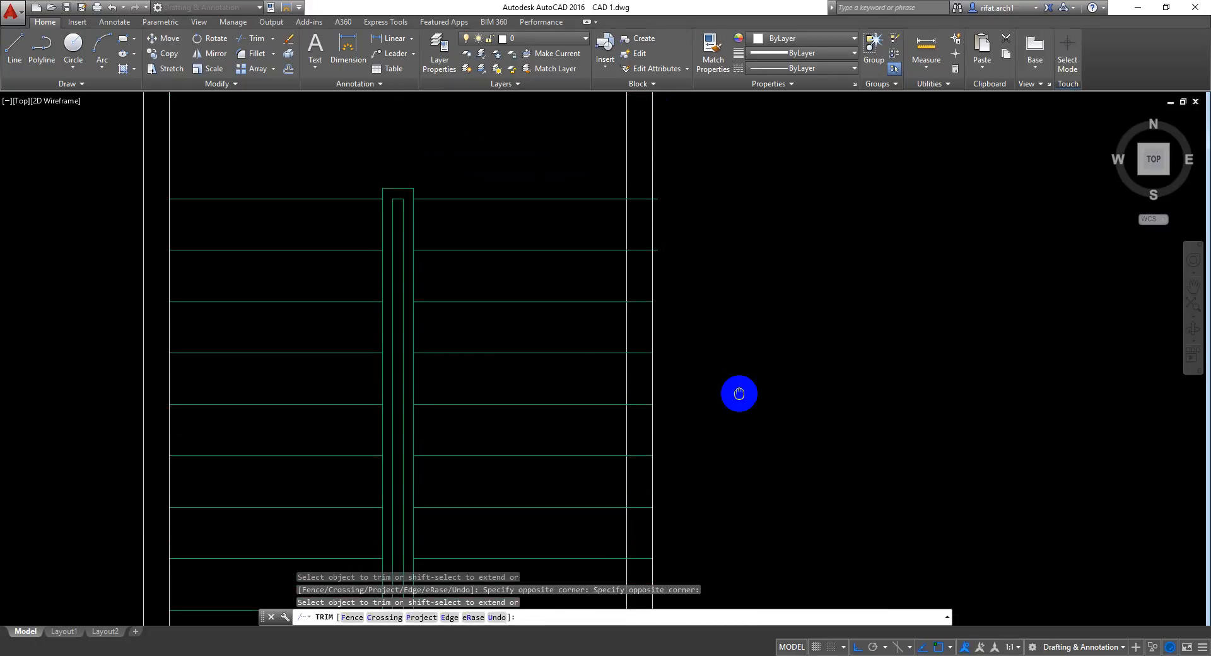
click(699, 171)
click(657, 291)
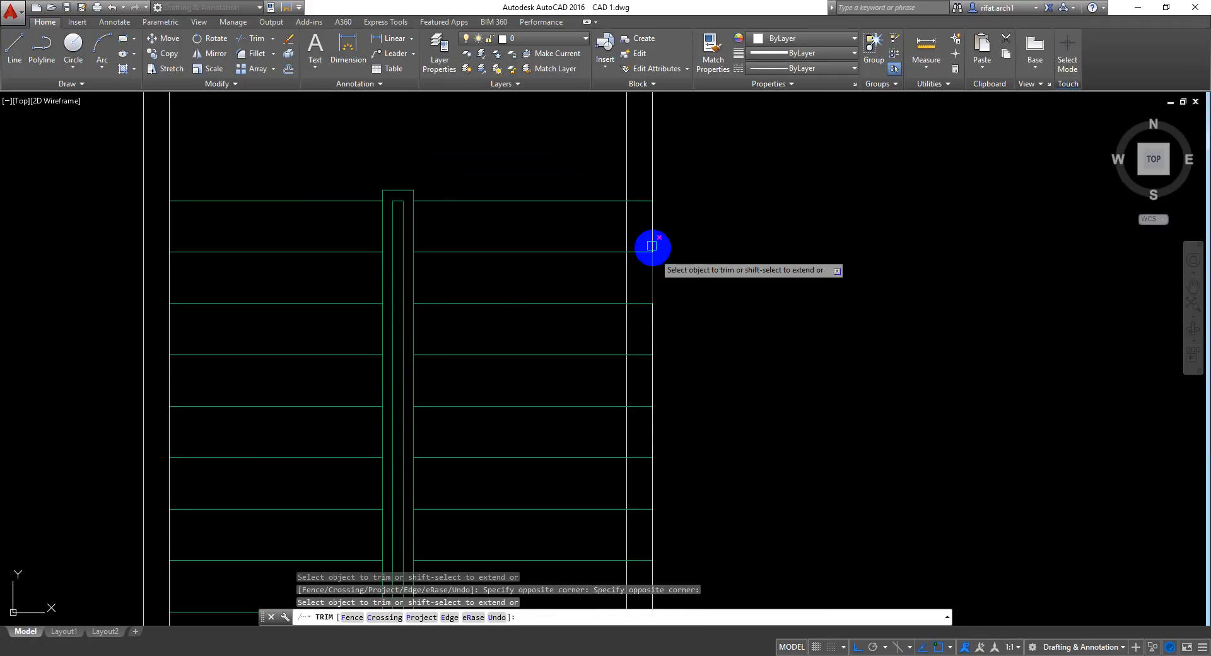
Step: Trim the right tread segments that lie between the right inner and outer wall lines
click(639, 173)
click(633, 415)
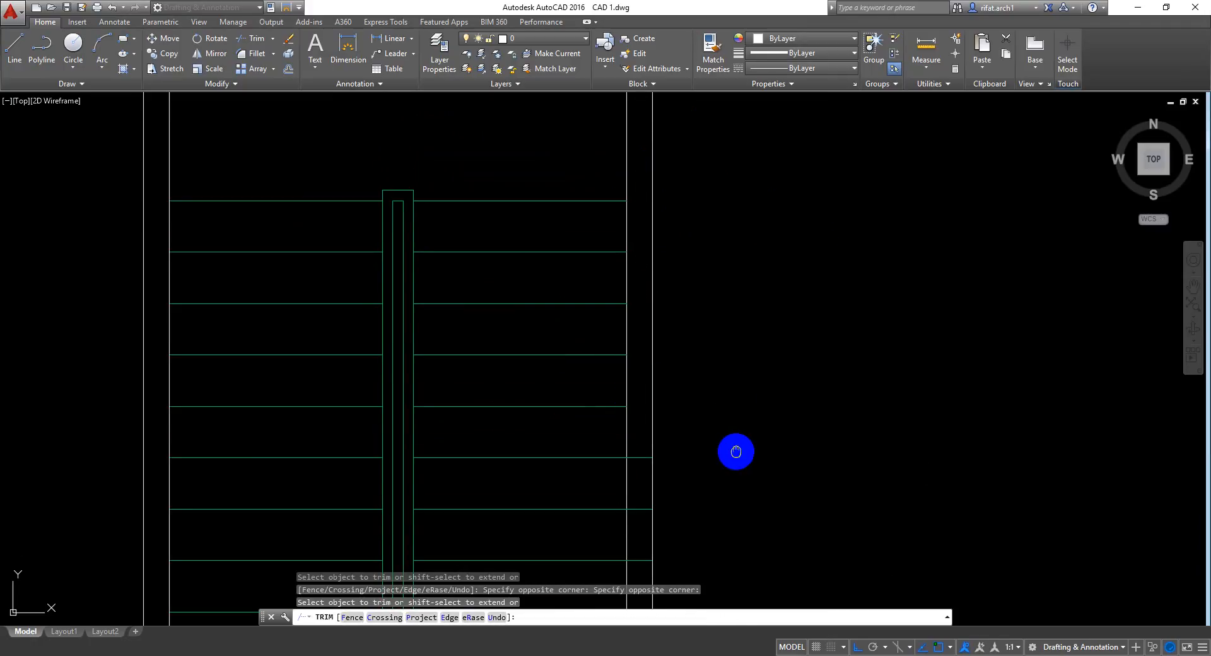
middle_drag(734, 451, 738, 216)
click(644, 210)
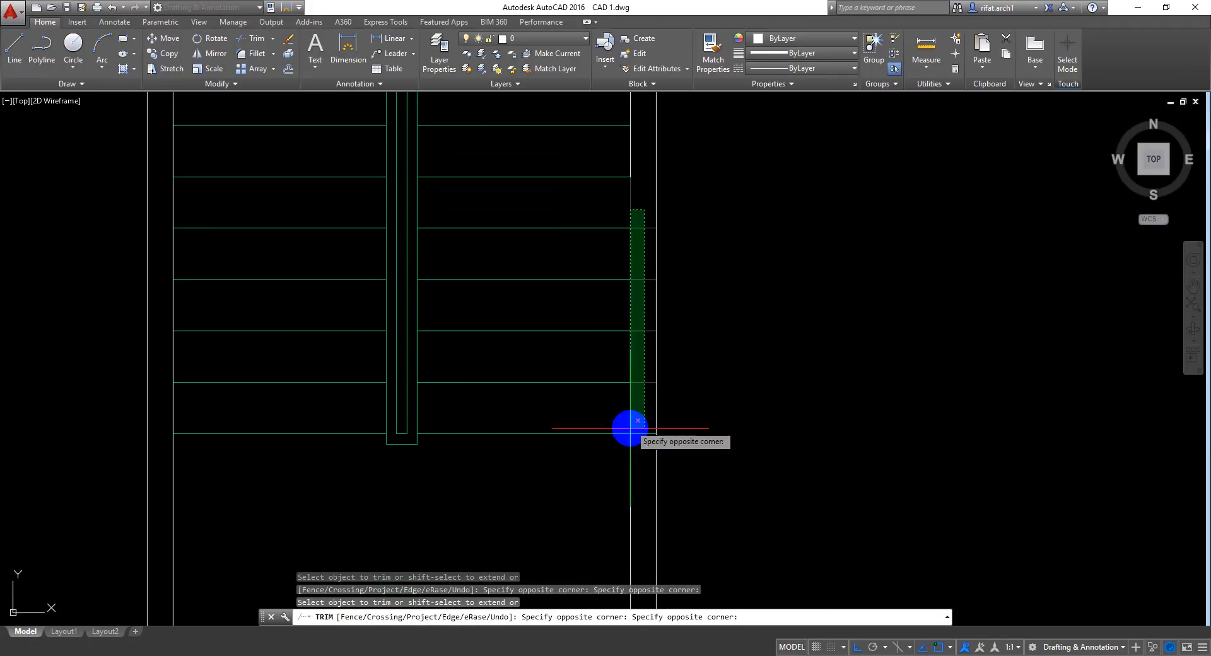
click(632, 451)
Step: Trim both ends of the staircase's lower inner wall line back to the inner side walls, and save the drawing
scroll(729, 333, down, 5)
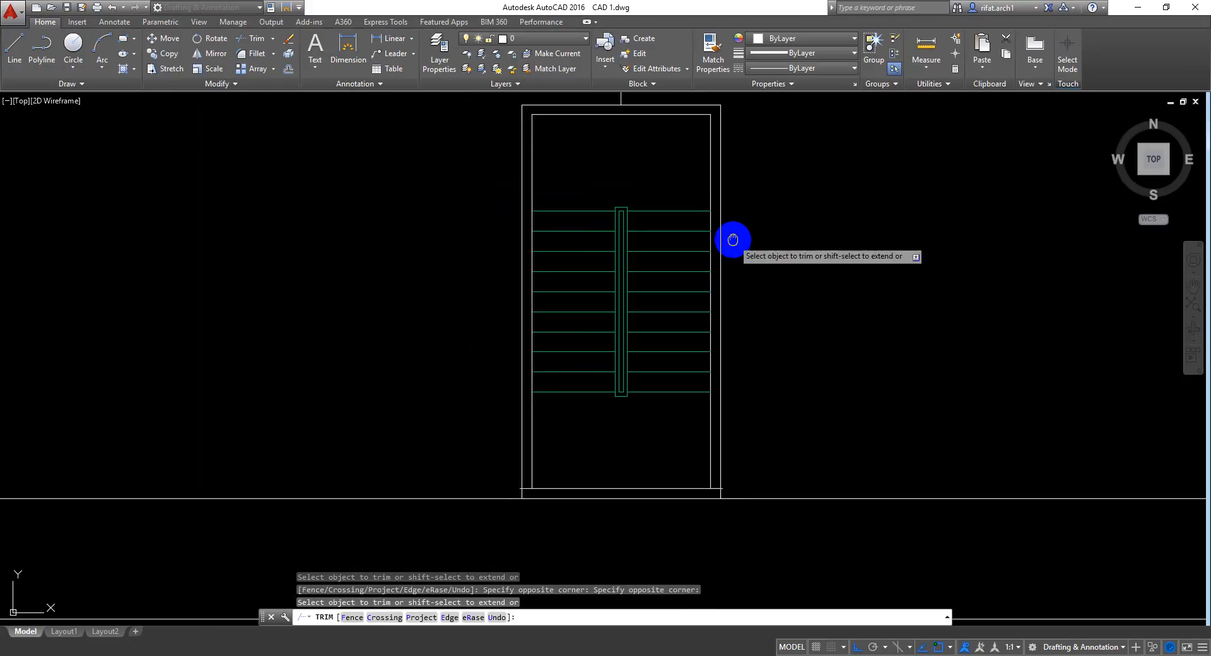
scroll(681, 349, up, 3)
scroll(682, 349, up, 6)
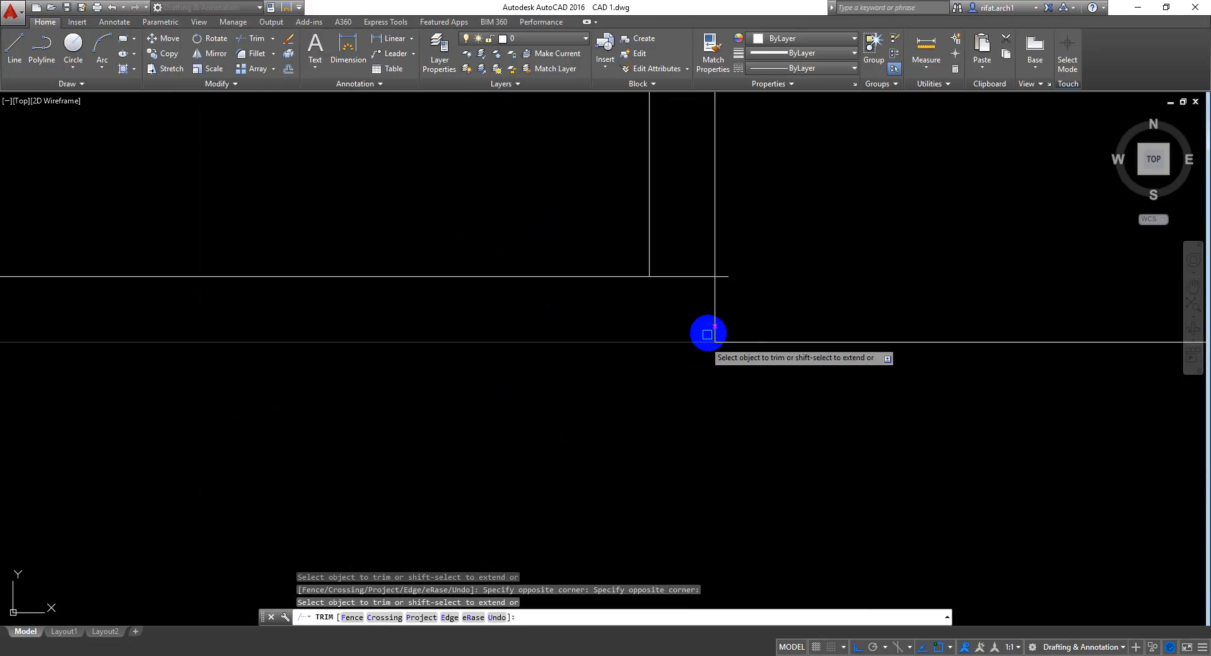
scroll(670, 299, down, 5)
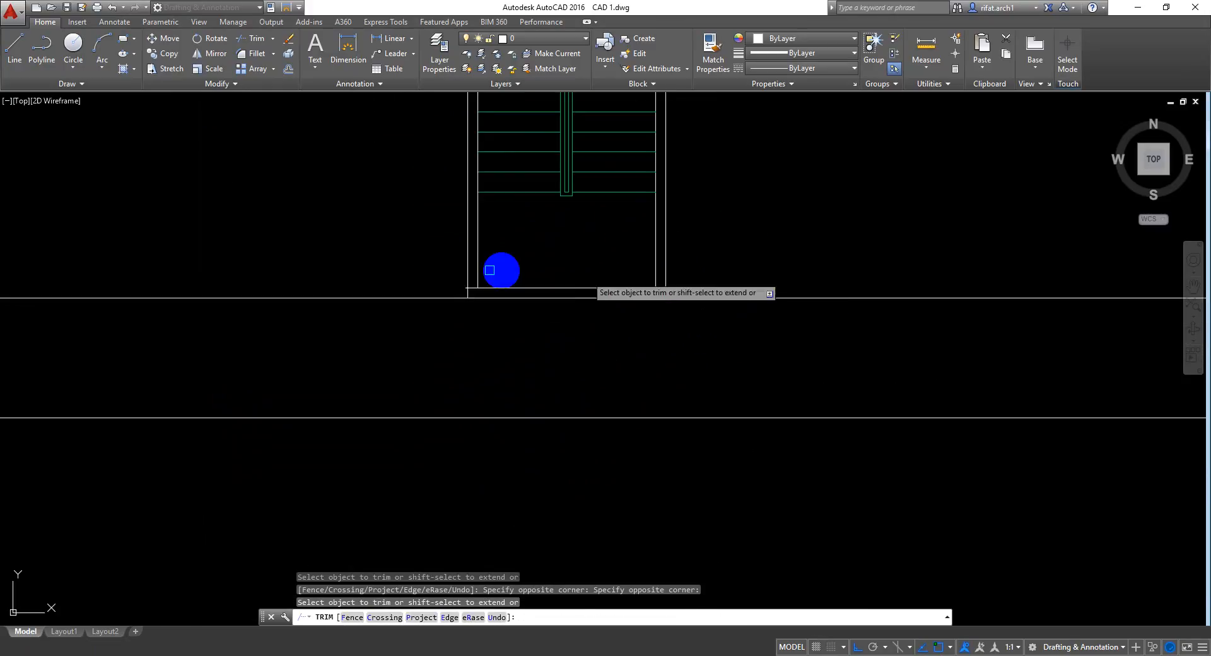
scroll(421, 269, up, 5)
click(675, 330)
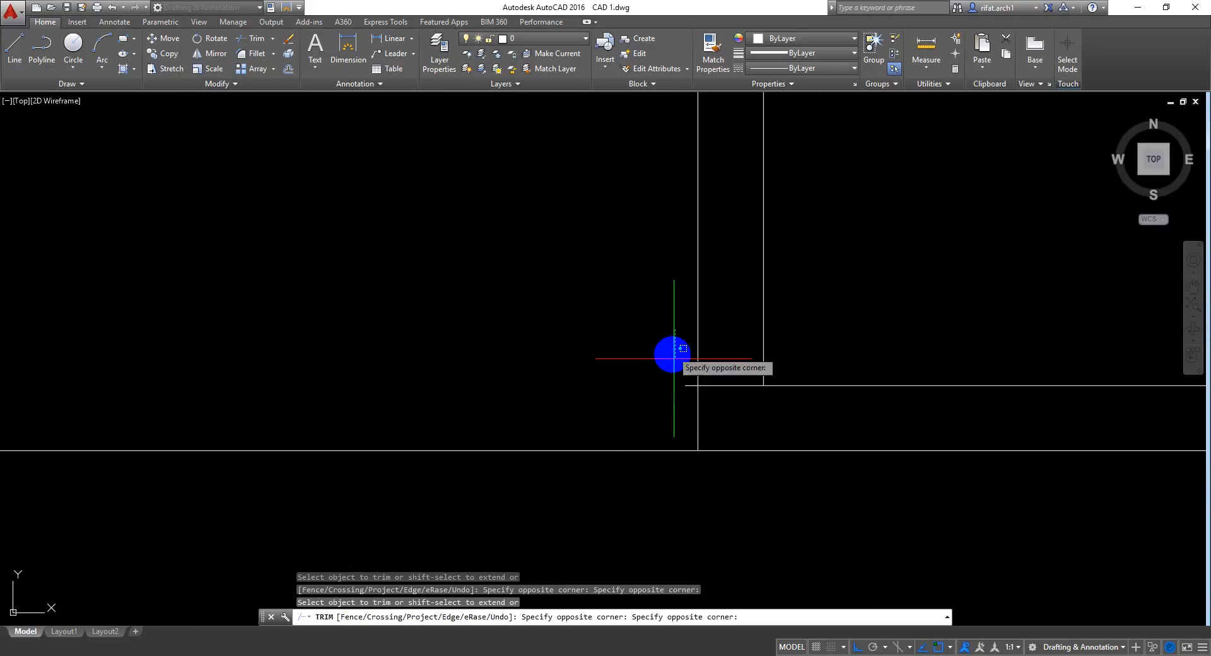
click(687, 425)
scroll(821, 301, down, 5)
middle_drag(821, 301, 690, 372)
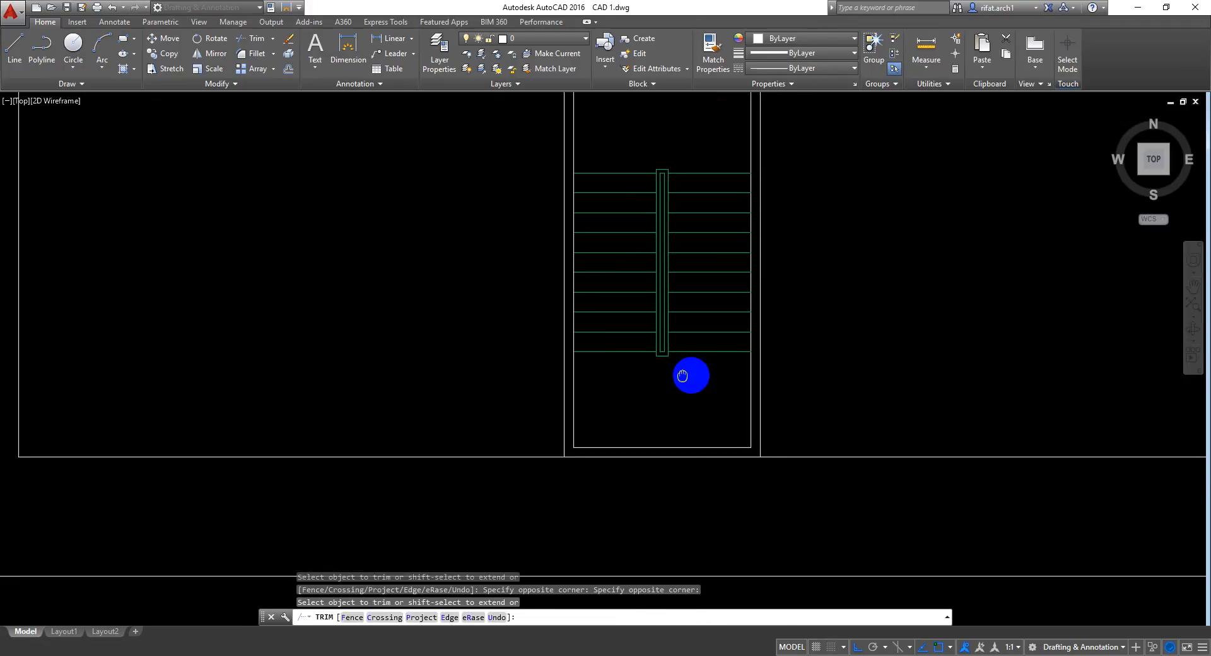
key(Escape)
mouse_move(825, 176)
middle_down()
mouse_move(788, 248)
mouse_move(698, 283)
mouse_move(709, 263)
middle_up()
key(ctrl+s)
scroll(698, 282, down, 5)
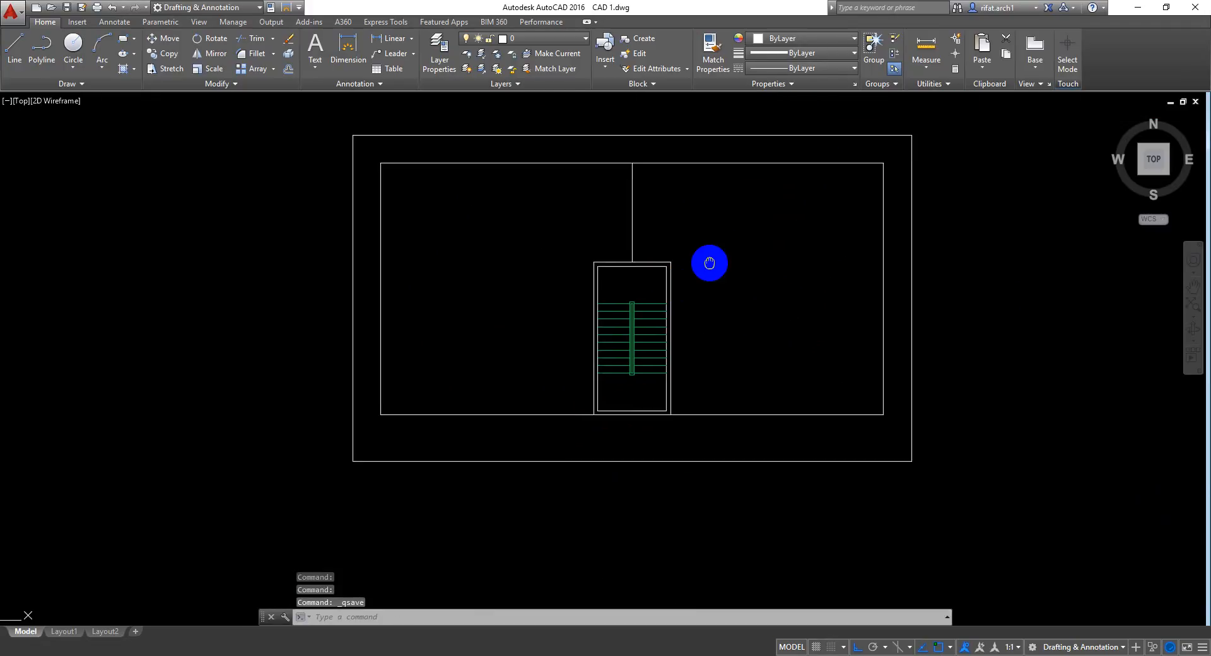
scroll(681, 192, up, 3)
middle_drag(681, 191, 752, 236)
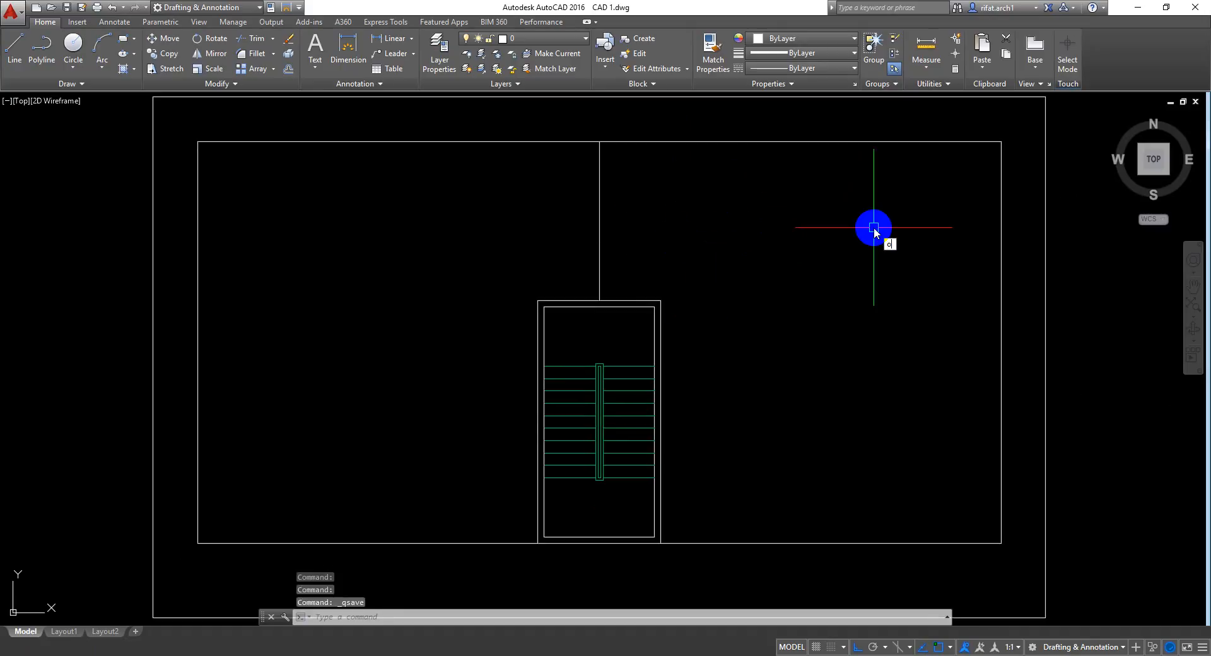
key(Return)
key(Escape)
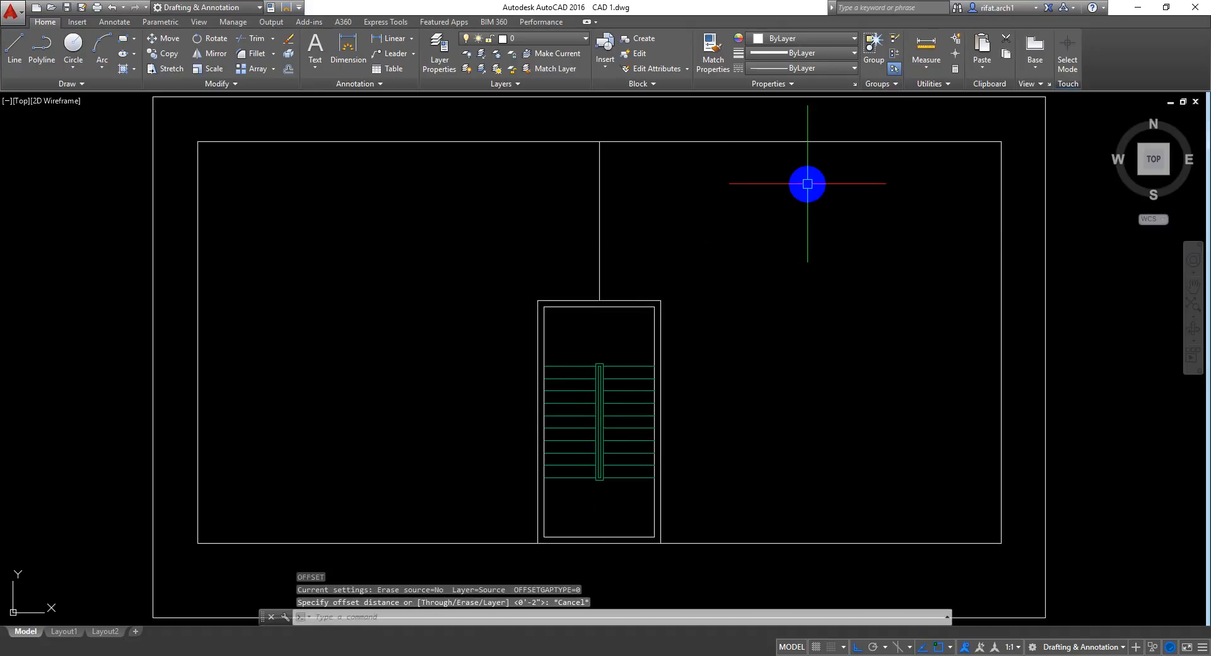
Step: Offset the upper and right lines of the building outline 5" inward
key(Return)
key(Return)
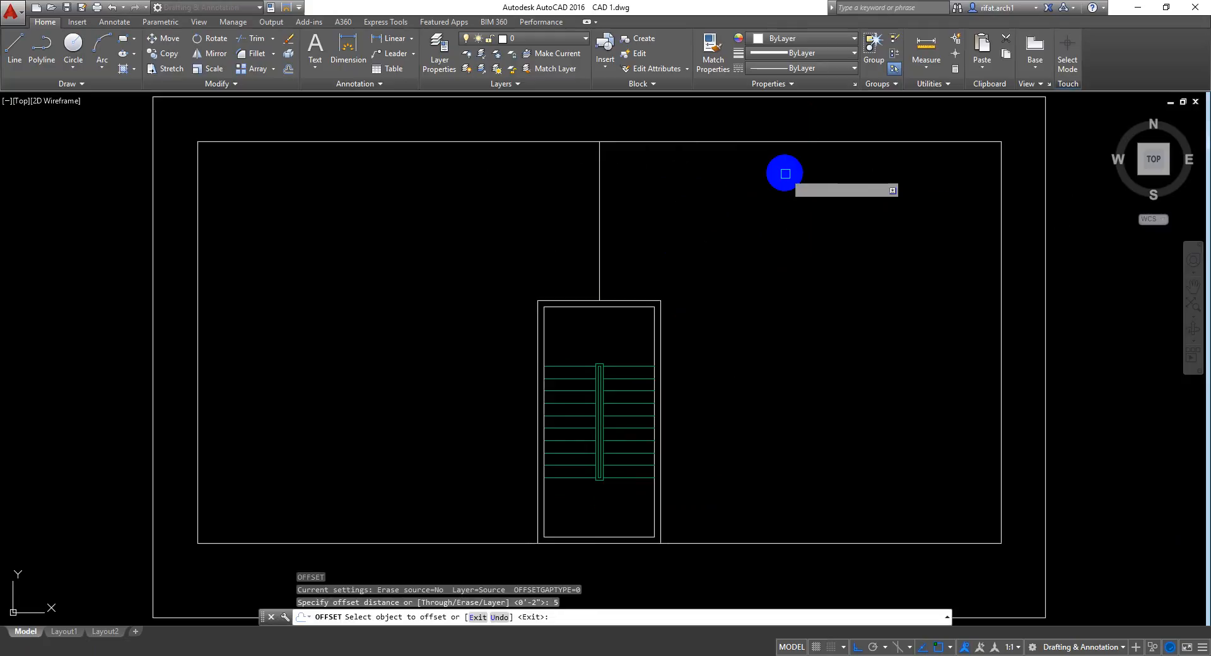
click(776, 143)
click(793, 233)
click(1002, 211)
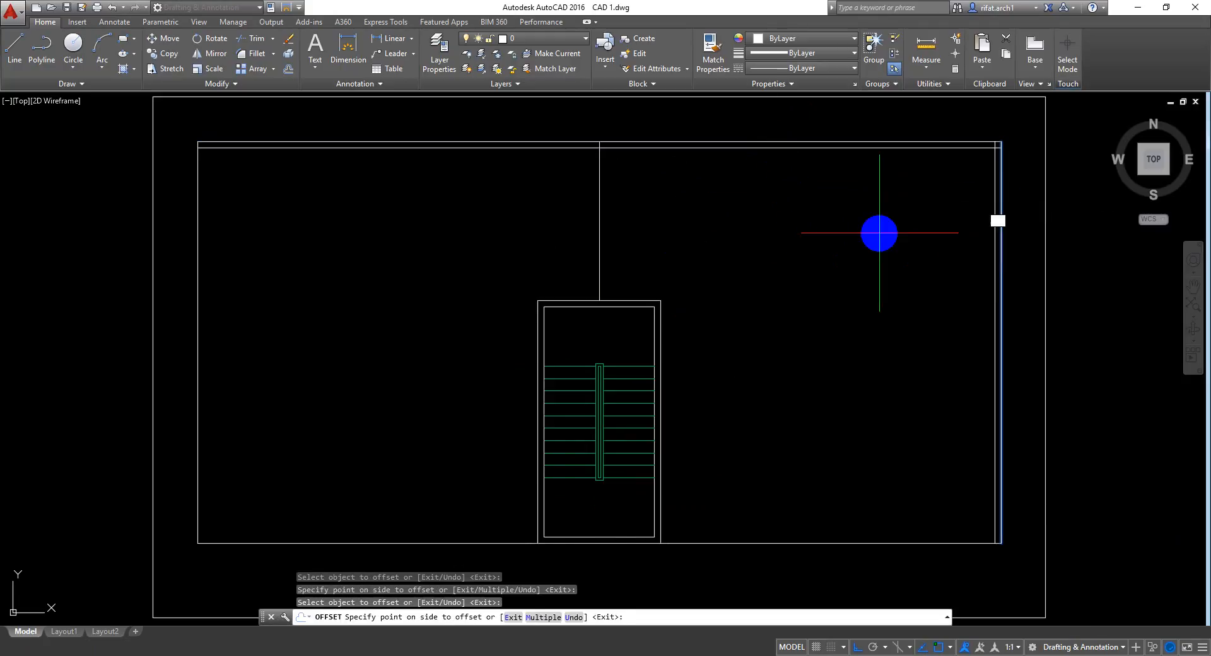
click(879, 238)
Step: Offset both lower segments and the left line of the building outline 5" inward
click(786, 544)
click(831, 433)
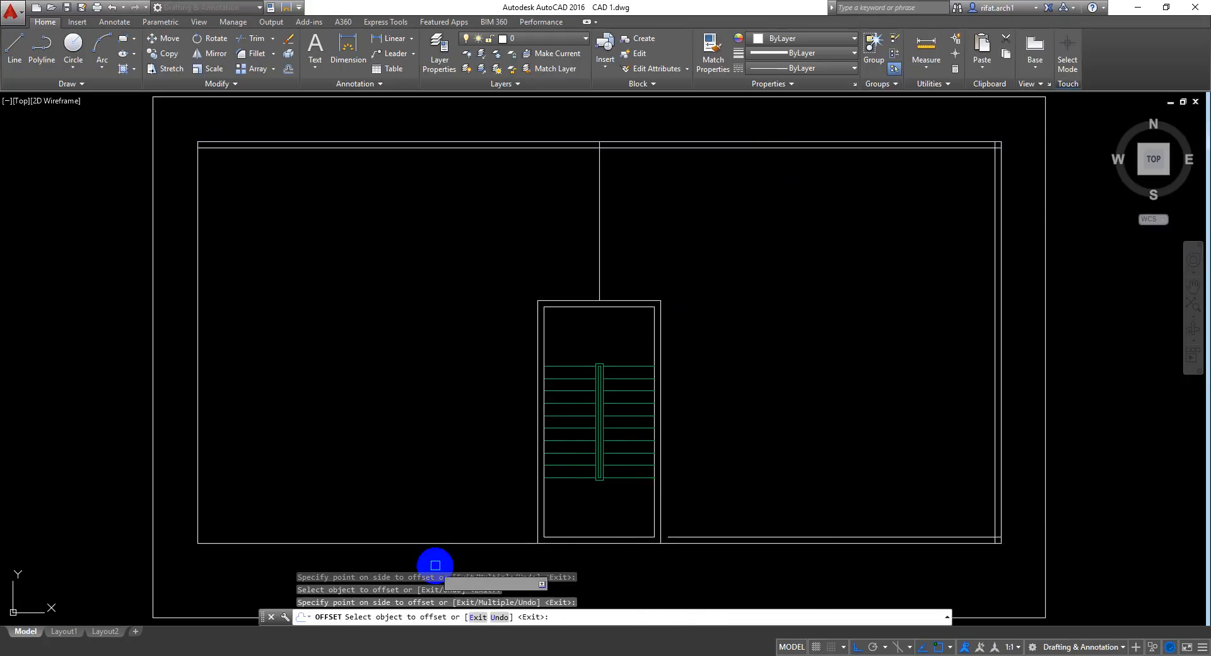
click(441, 543)
click(441, 449)
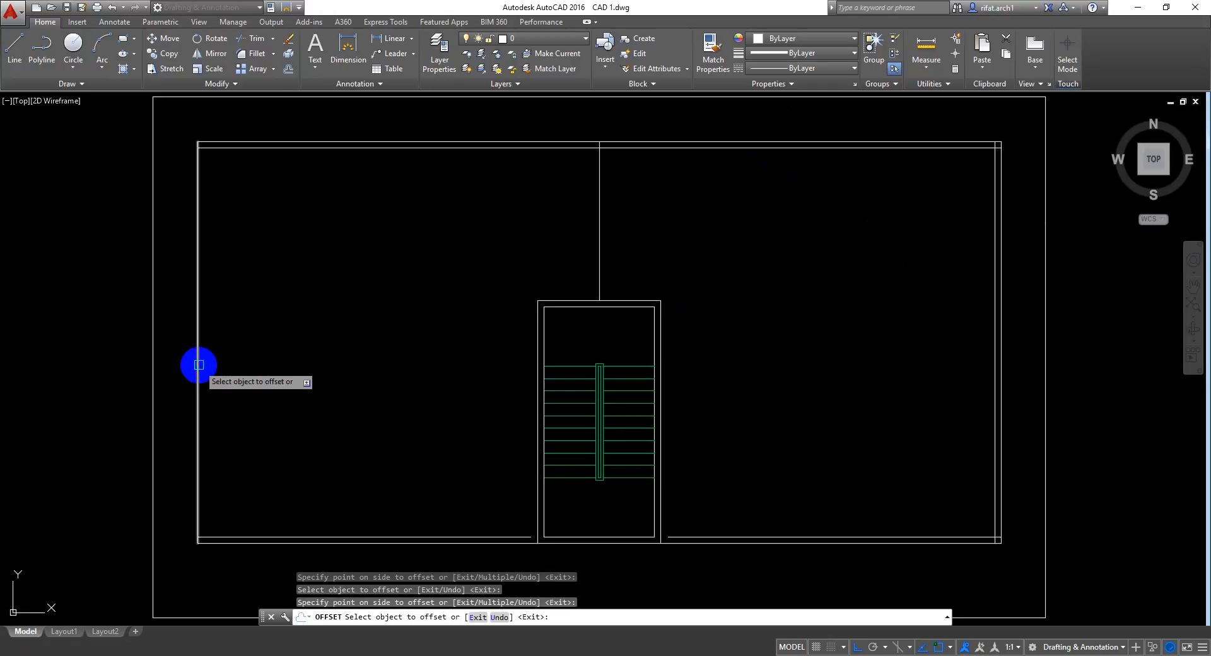
click(197, 365)
click(347, 397)
key(Return)
Step: Offset the vertical dividing line above the staircase 2.5" to both sides
middle_drag(761, 323, 719, 330)
middle_drag(759, 502, 776, 506)
scroll(531, 171, up, 4)
middle_drag(609, 214, 593, 210)
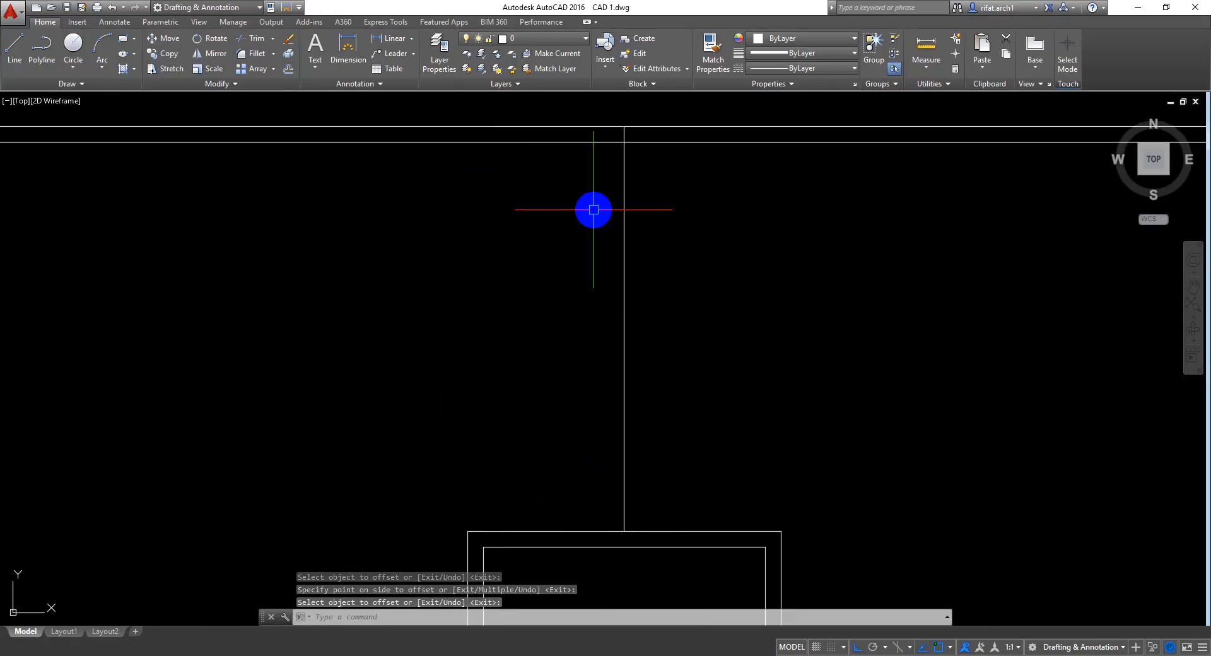
text(o)
key(Return)
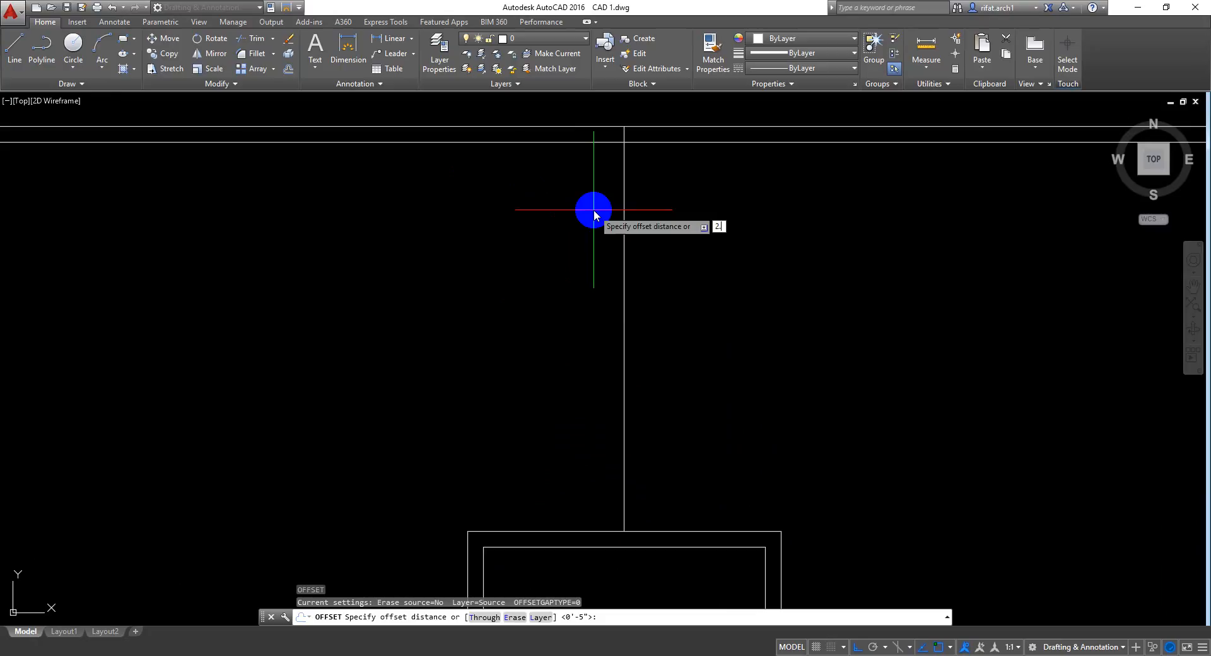
text(2.5)
key(Return)
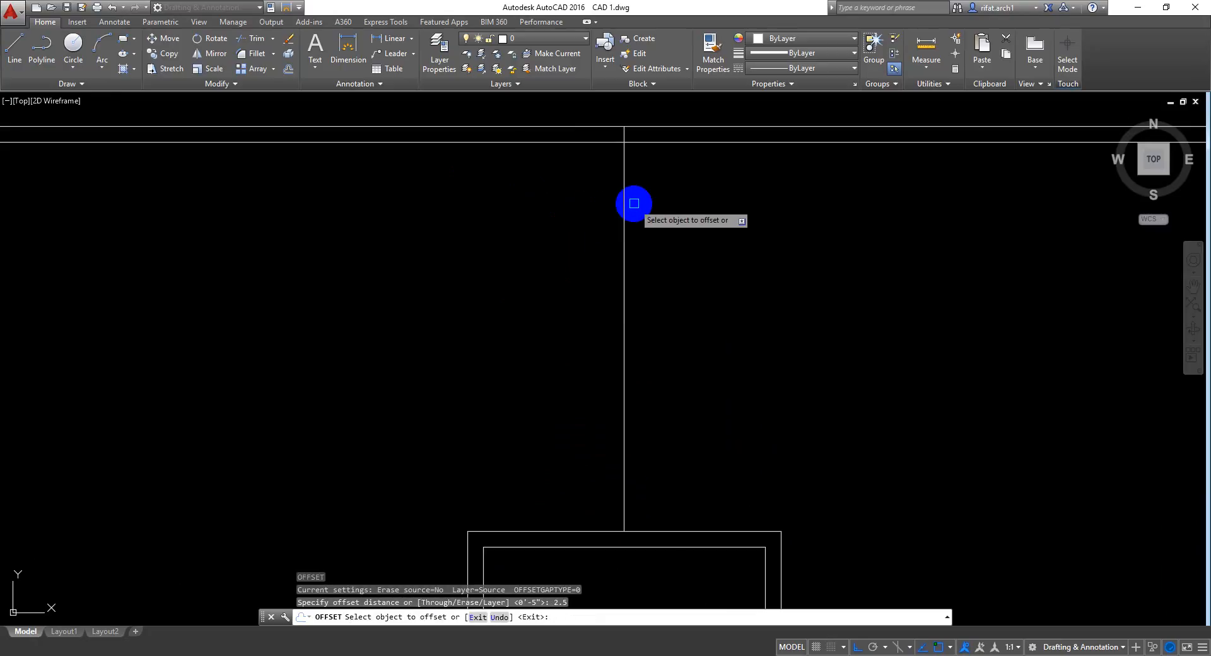
click(626, 202)
click(655, 251)
click(625, 244)
click(505, 278)
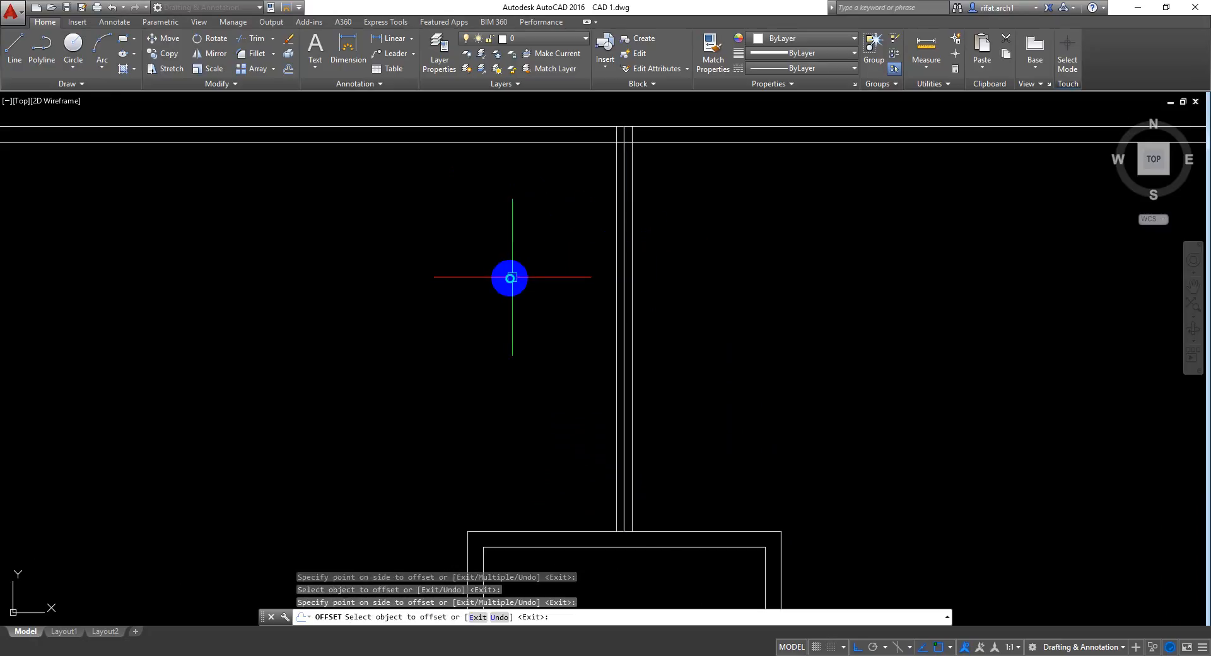
key(Return)
Step: Delete the original centre line between the two offset dividing wall lines and save the drawing
click(625, 207)
key(Delete)
middle_drag(744, 194, 720, 197)
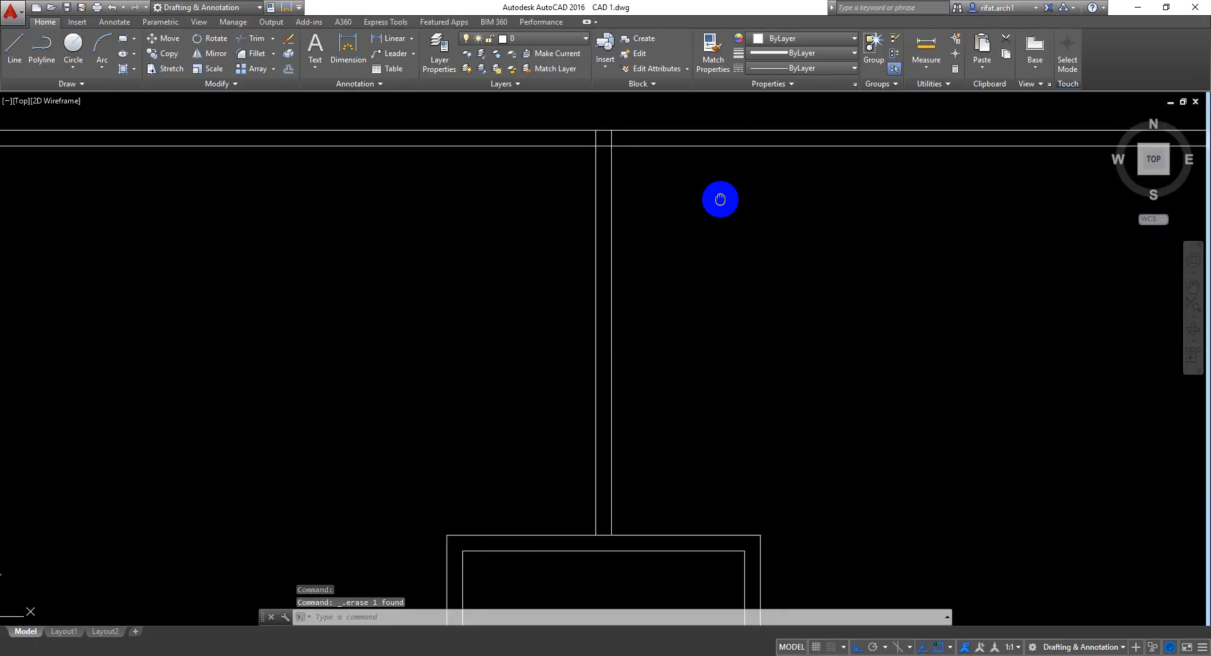
scroll(712, 265, down, 3)
mouse_move(712, 268)
middle_down()
mouse_move(695, 283)
mouse_move(725, 292)
middle_up()
key(ctrl+s)
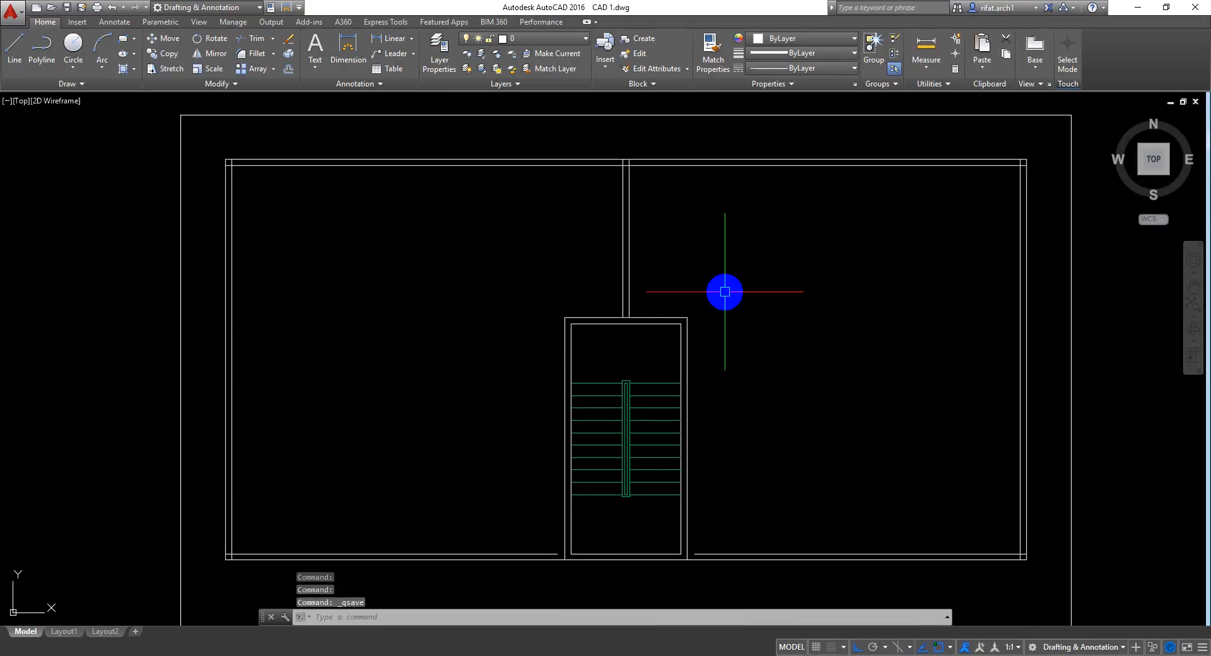
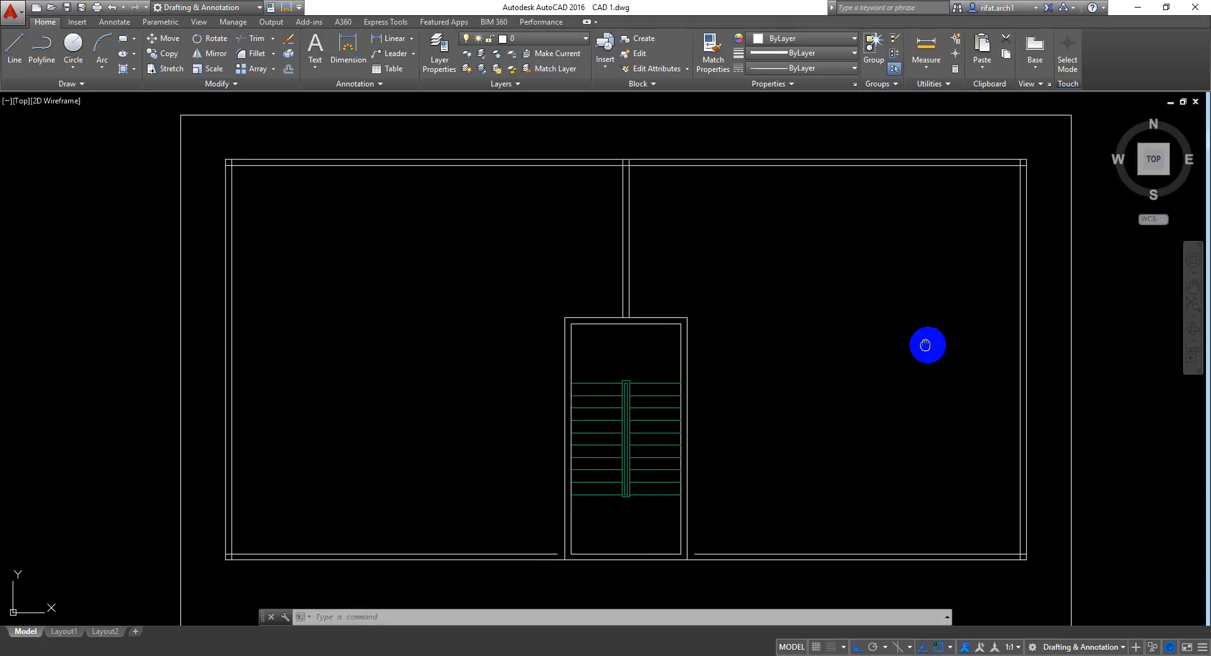
Step: Draw a horizontal partition line from the staircase's right outer wall line to the right inner wall line, near the uppermost treads
middle_drag(927, 346, 831, 325)
mouse_move(973, 355)
middle_down()
mouse_move(992, 354)
mouse_move(961, 351)
middle_up()
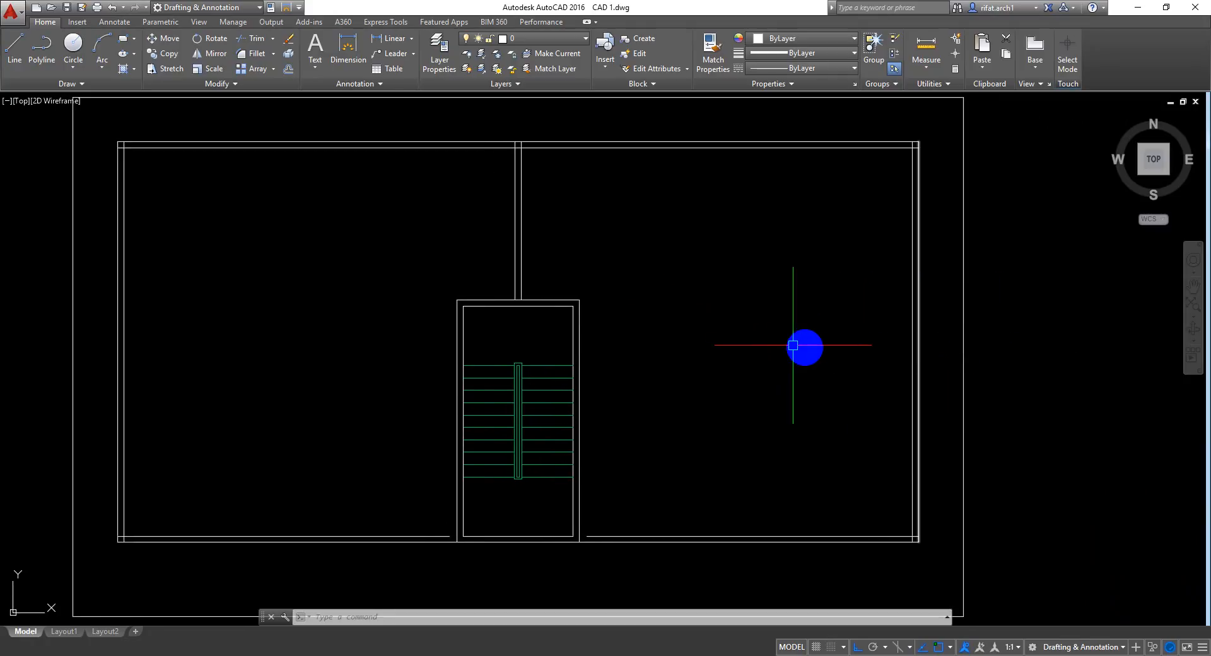
drag(785, 249, 707, 369)
click(707, 369)
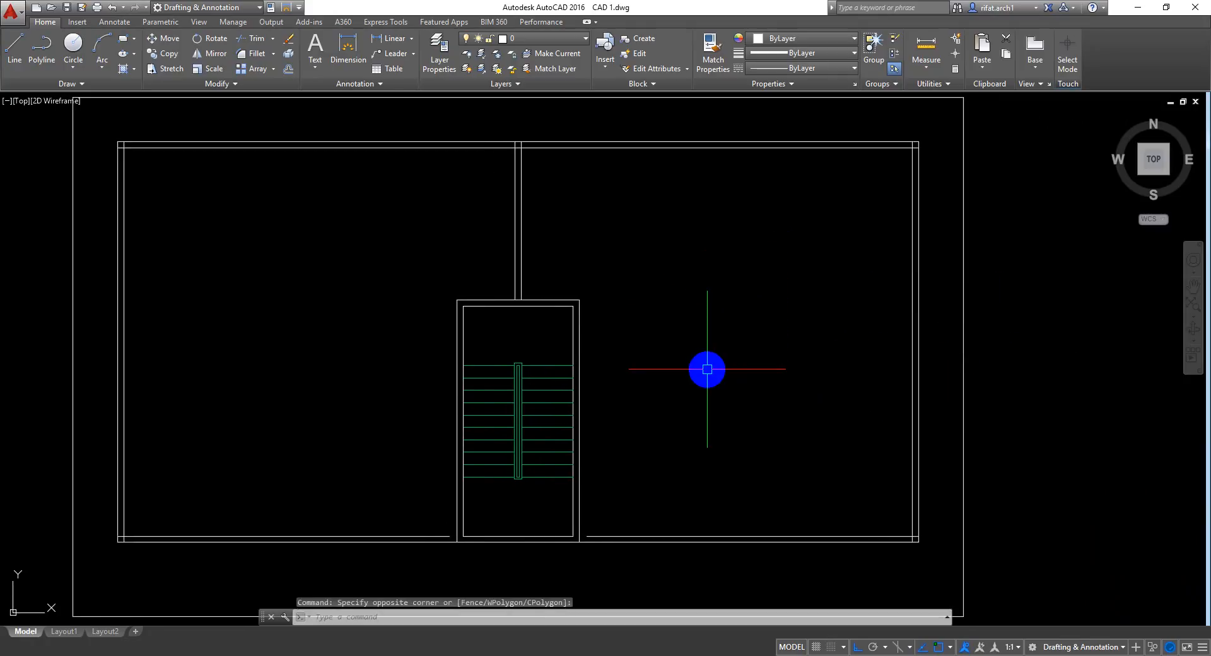
click(15, 45)
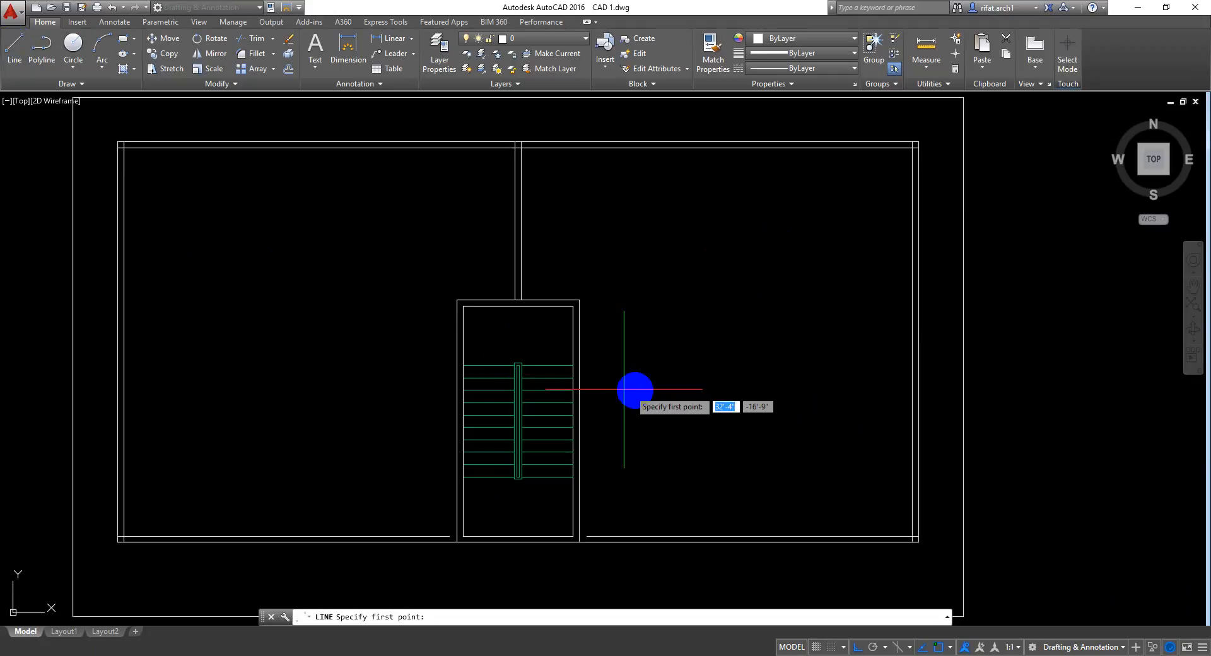
click(579, 356)
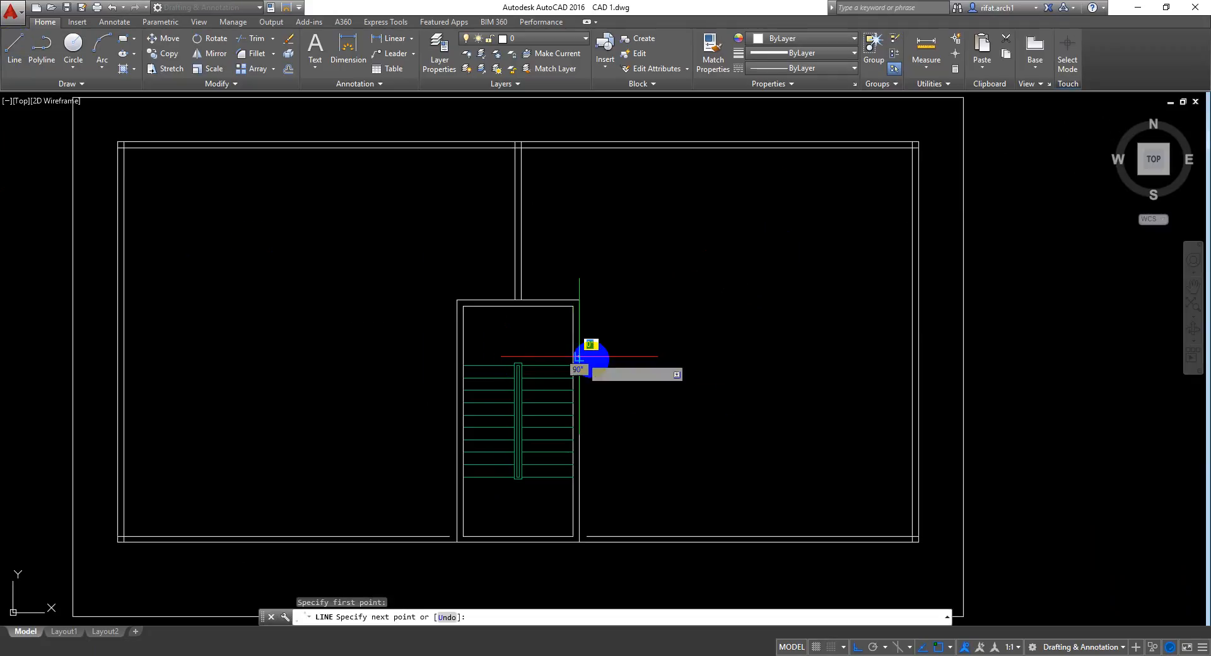
click(912, 356)
key(Return)
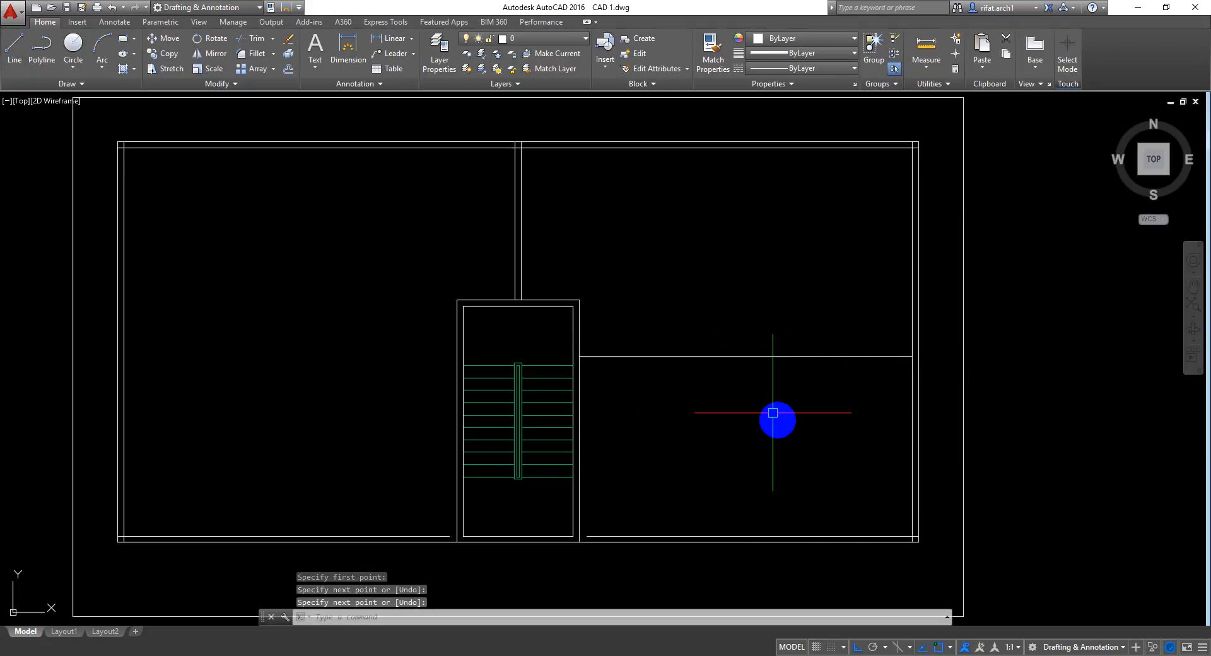
Step: Draw a vertical partition line about 12'-1" long from the horizontal partition's midpoint down to the lower inner wall line
key(Return)
click(746, 356)
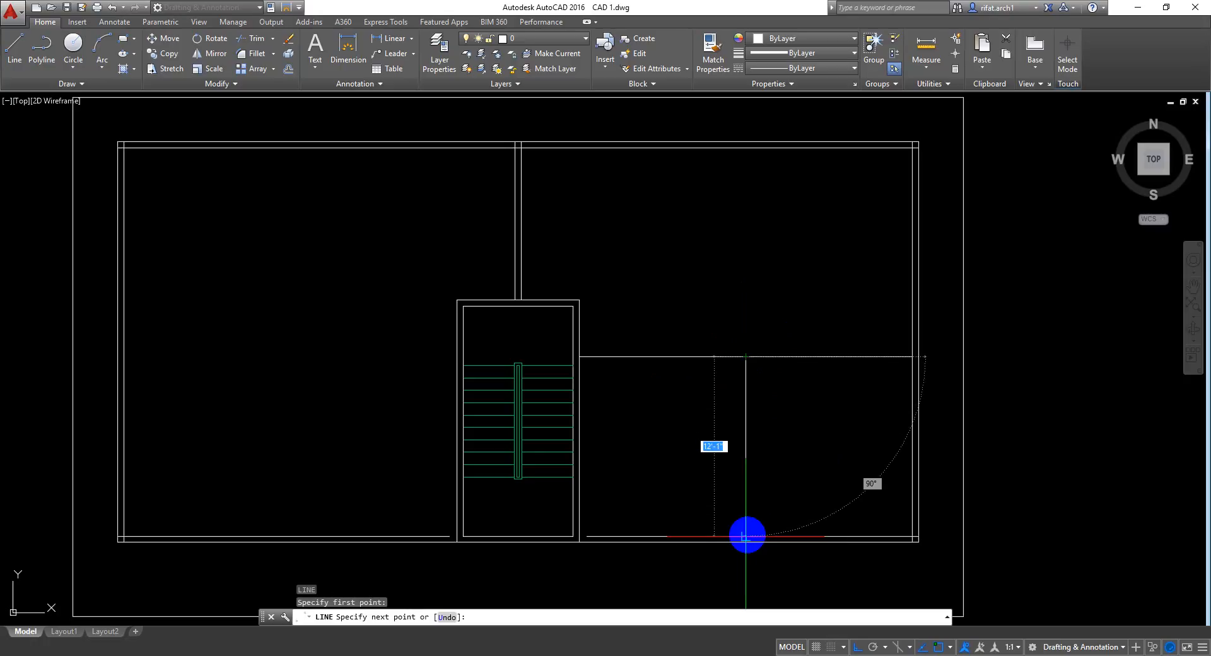
click(746, 536)
key(Return)
Step: Draw two short horizontal lines from the right outer wall to the site boundary, beside the lower right room and at its lower inner wall level
middle_drag(808, 445, 802, 451)
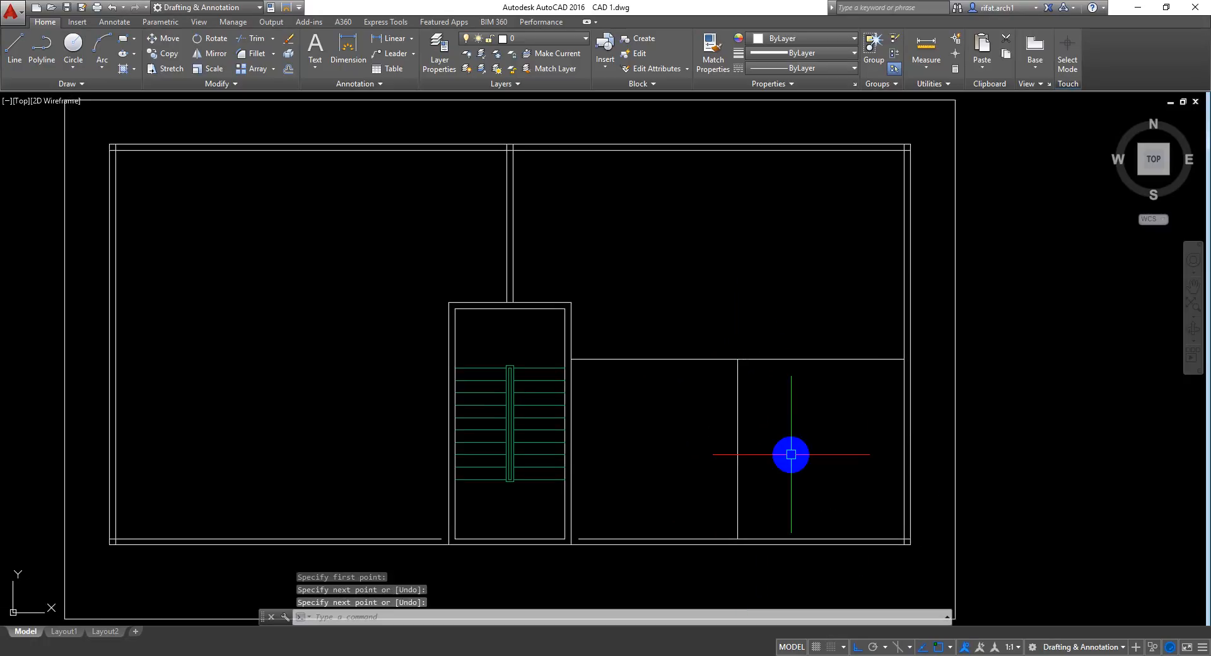
key(Return)
click(912, 433)
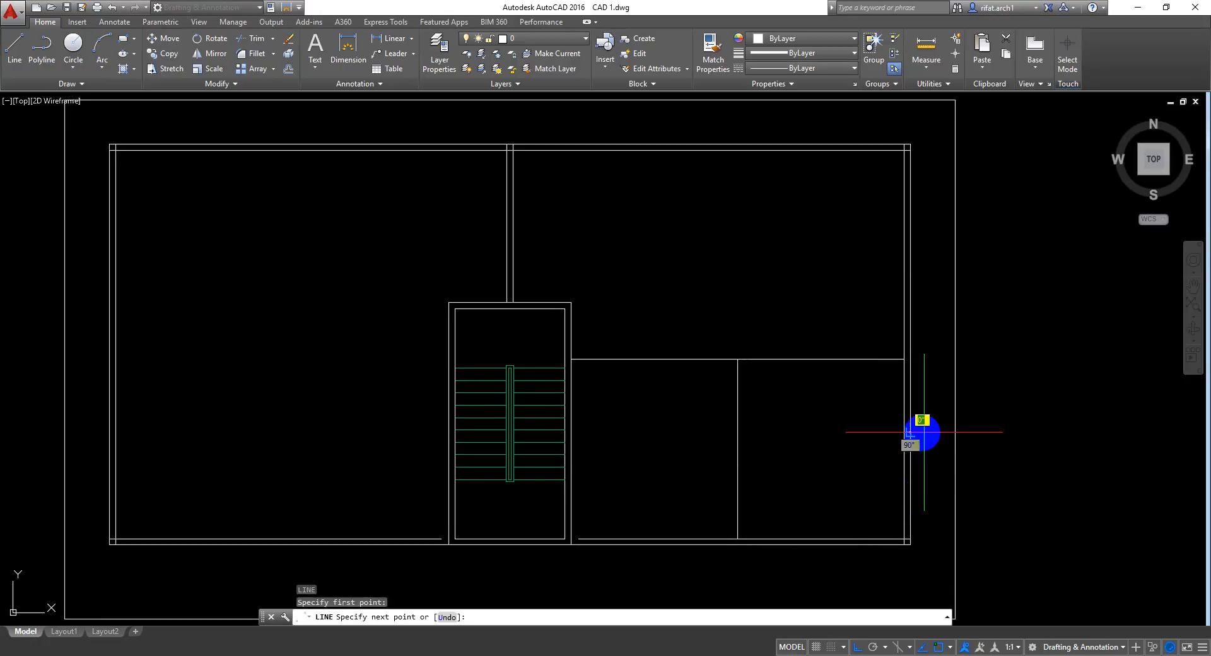
click(955, 433)
key(Return)
key(Return)
click(918, 541)
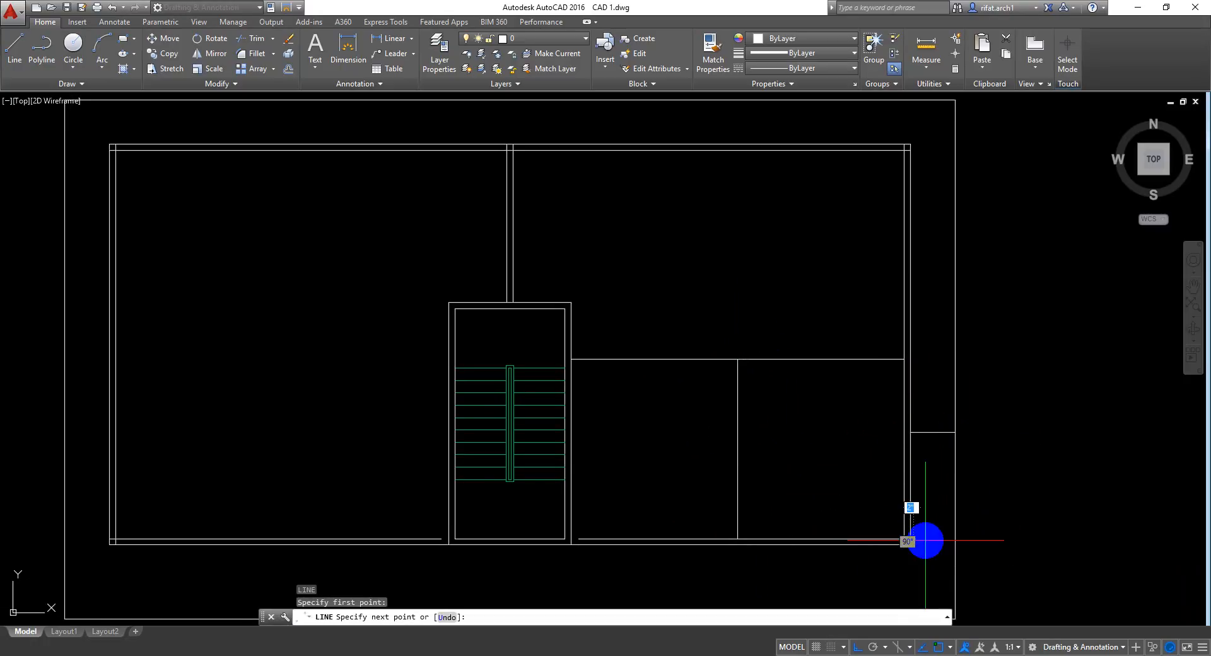
click(954, 540)
key(Return)
Step: Draw a three-sided balcony outline below the room right of the staircase, from the staircase wall to the vertical partition
middle_drag(838, 546, 855, 512)
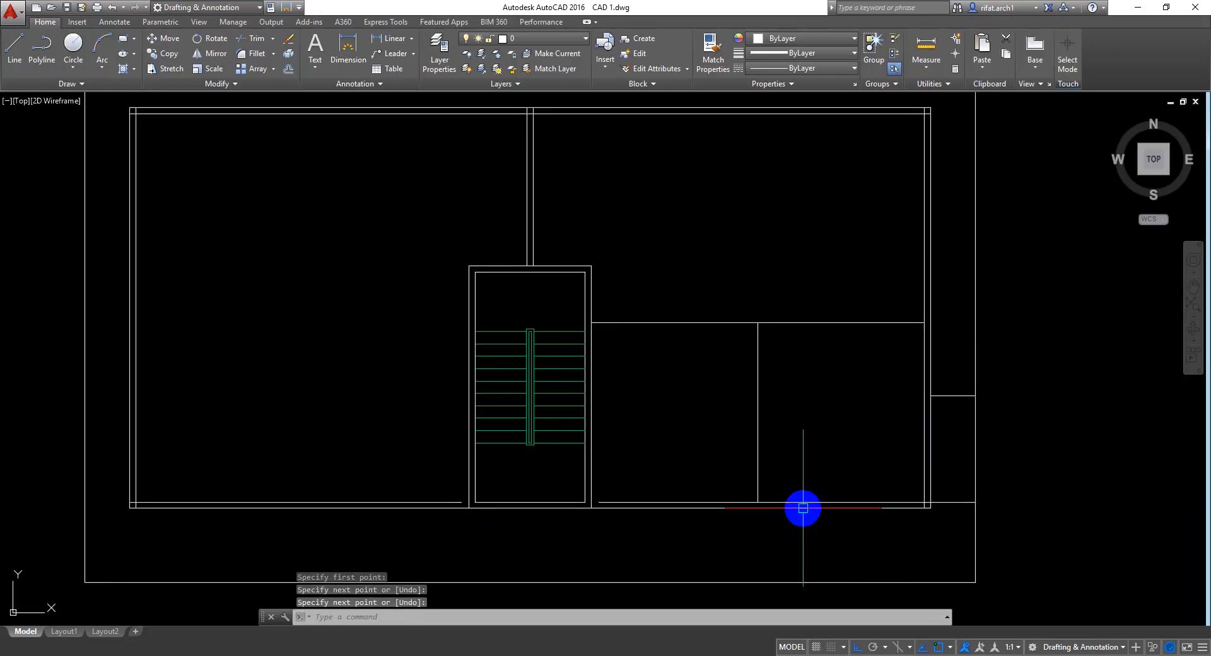
key(Return)
click(591, 554)
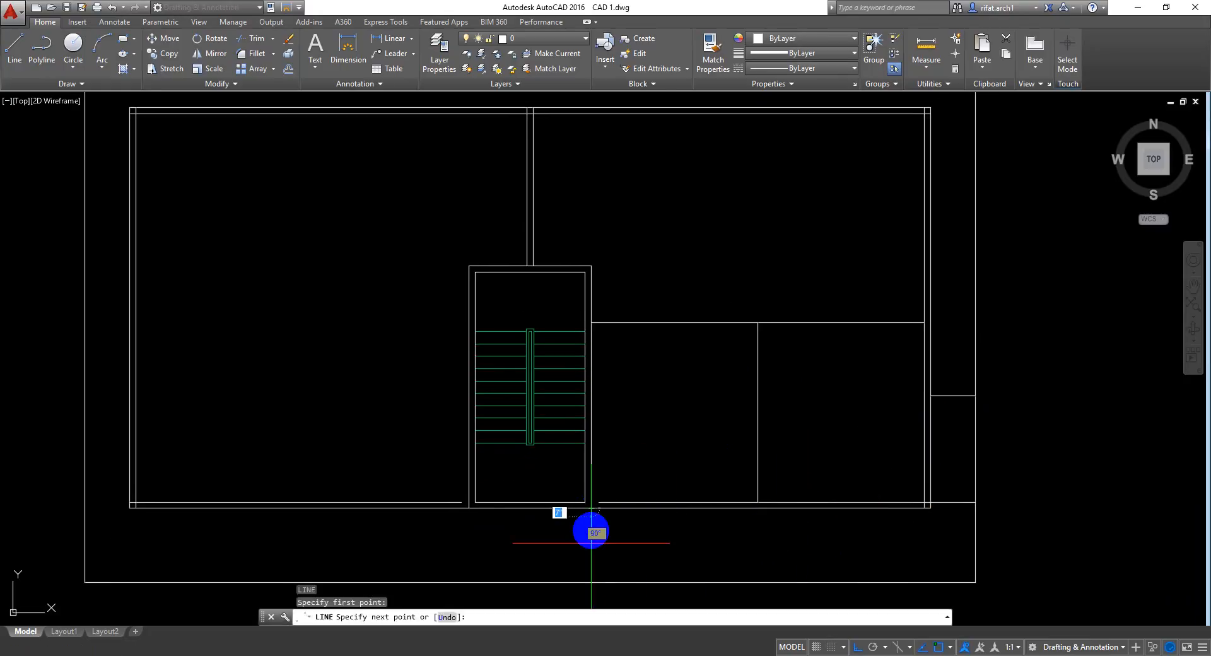
click(758, 554)
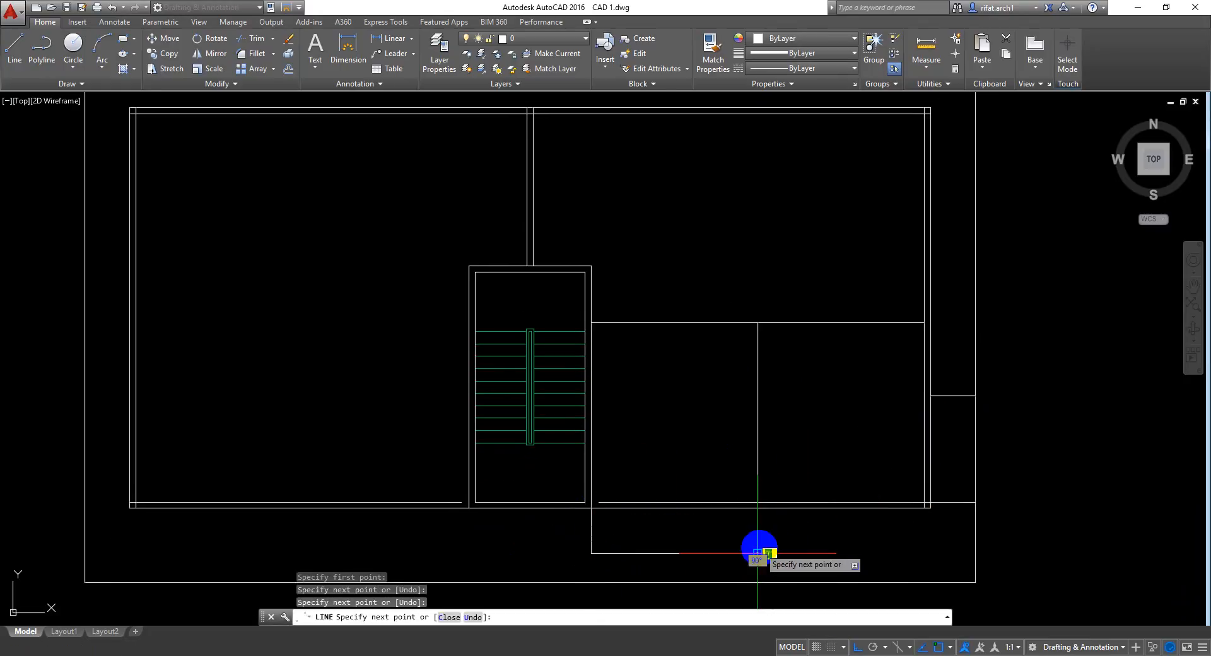
click(758, 503)
key(Return)
Step: Draw a vertical partition line from the crossing with the horizontal partition up to the upper inner wall line
middle_drag(789, 366, 776, 419)
mouse_move(748, 284)
middle_down()
mouse_move(748, 305)
mouse_move(732, 315)
middle_up()
key(Return)
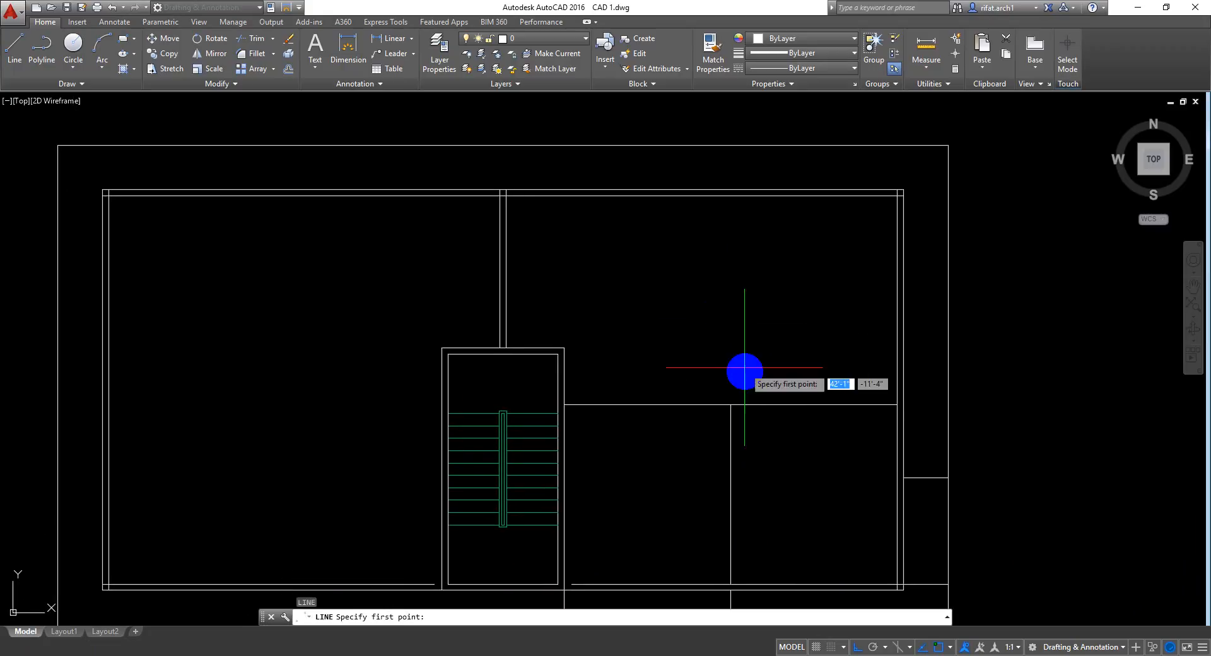
click(731, 405)
click(726, 196)
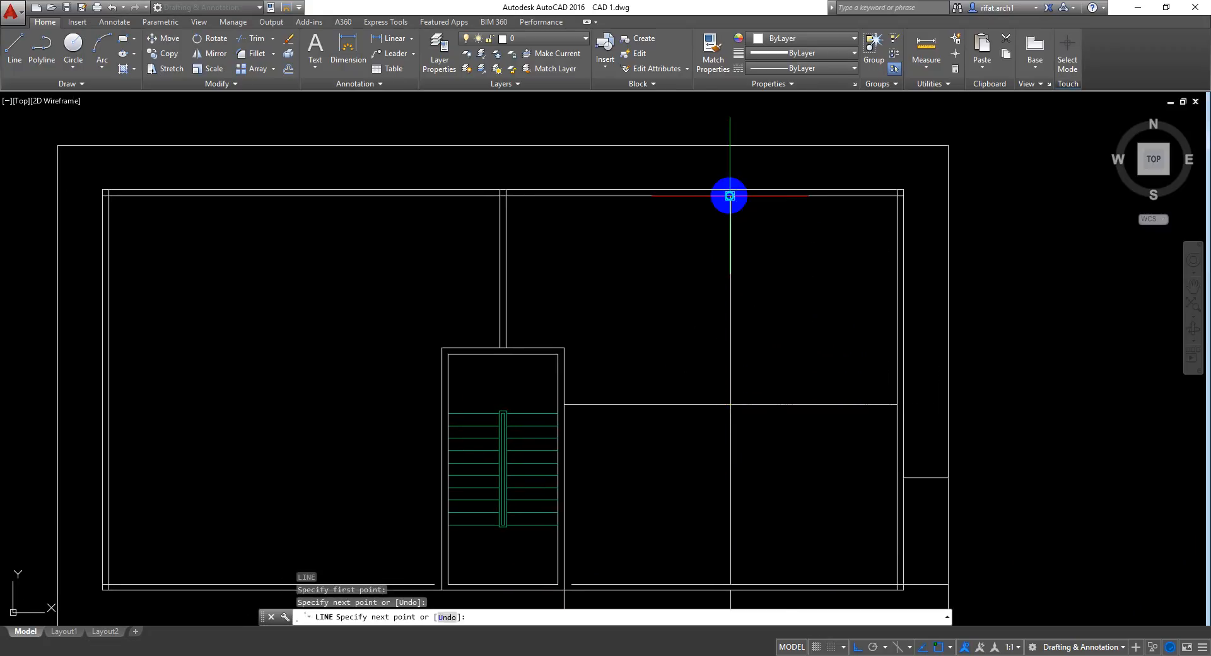
key(Return)
Step: Draw a horizontal partition line about 15' long from the central dividing wall to the upper vertical partition
middle_drag(702, 270, 700, 288)
key(Return)
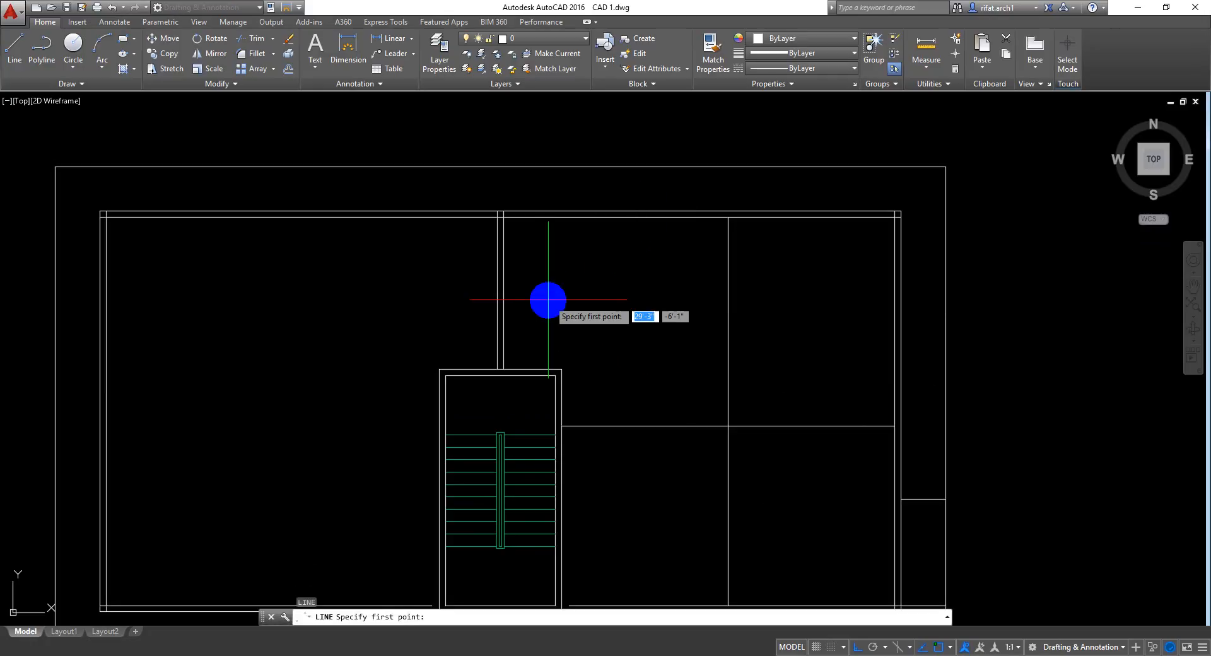
click(503, 304)
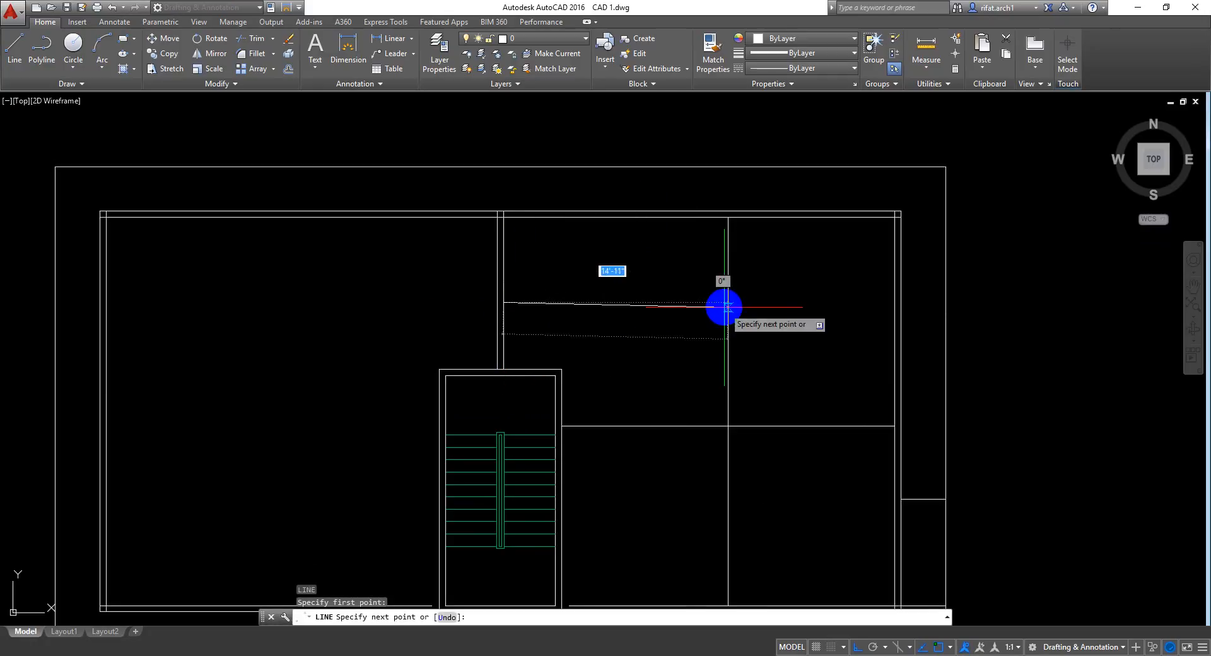
click(727, 307)
key(Escape)
Step: Draw two short horizontal lines from the right outer wall to the site boundary, beside the upper right room and near its upper corner
middle_drag(868, 343, 792, 338)
key(space)
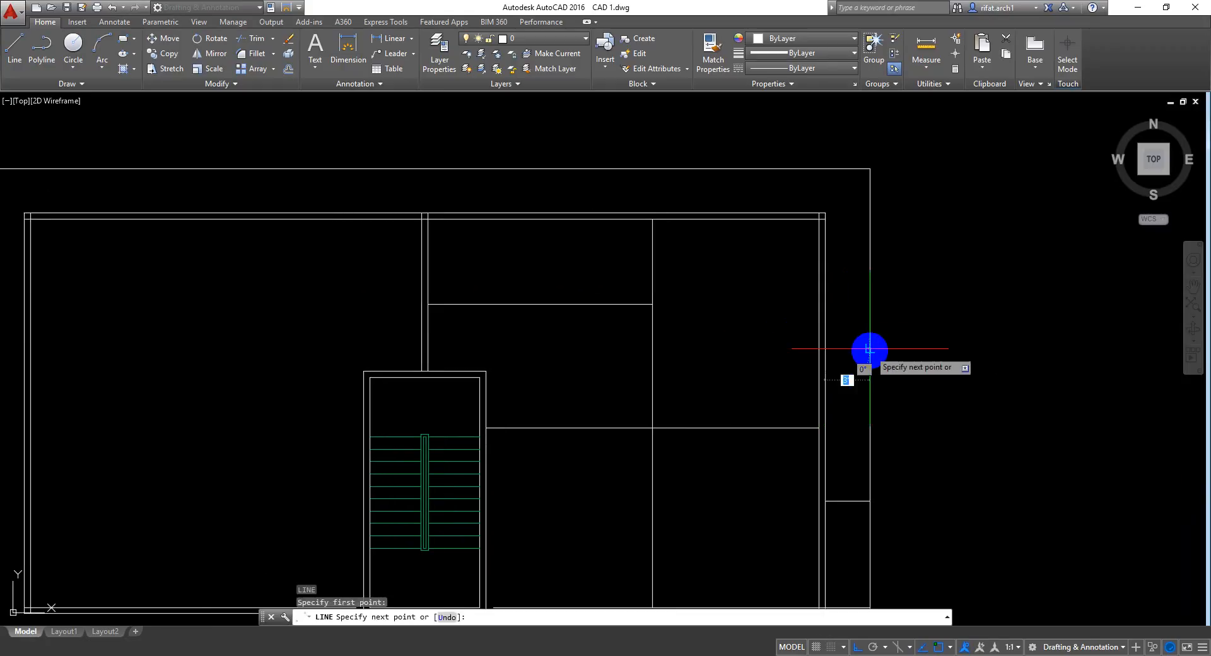
click(827, 232)
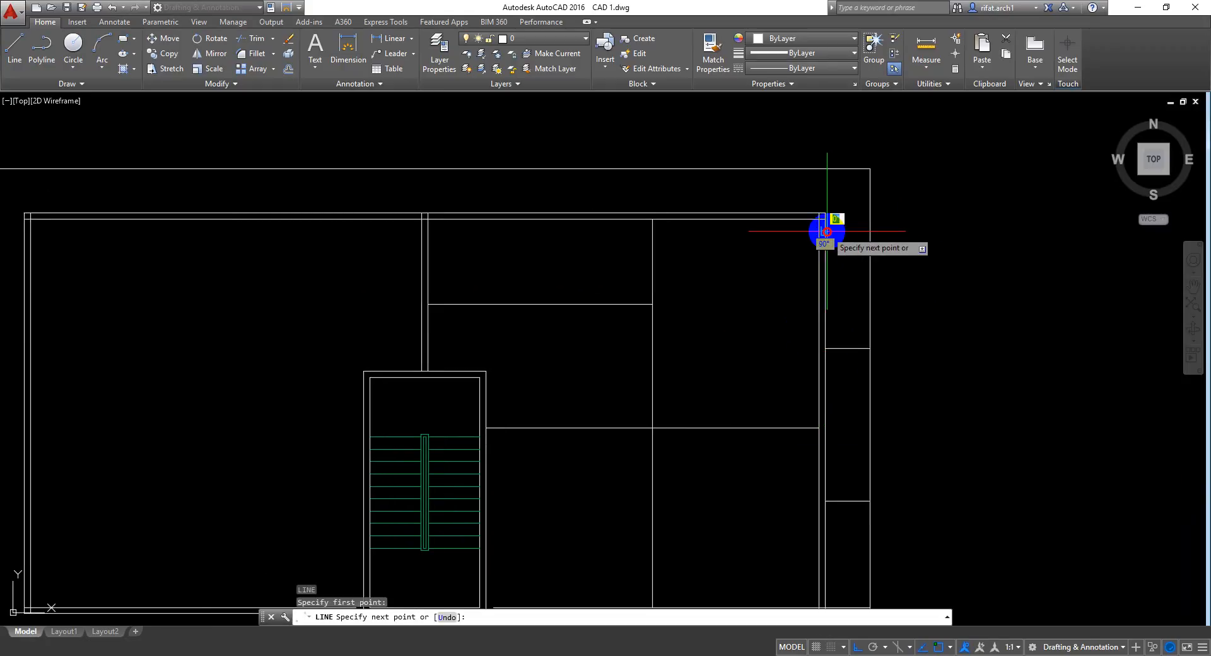
click(864, 231)
key(space)
middle_drag(852, 379, 895, 321)
scroll(895, 320, down, 3)
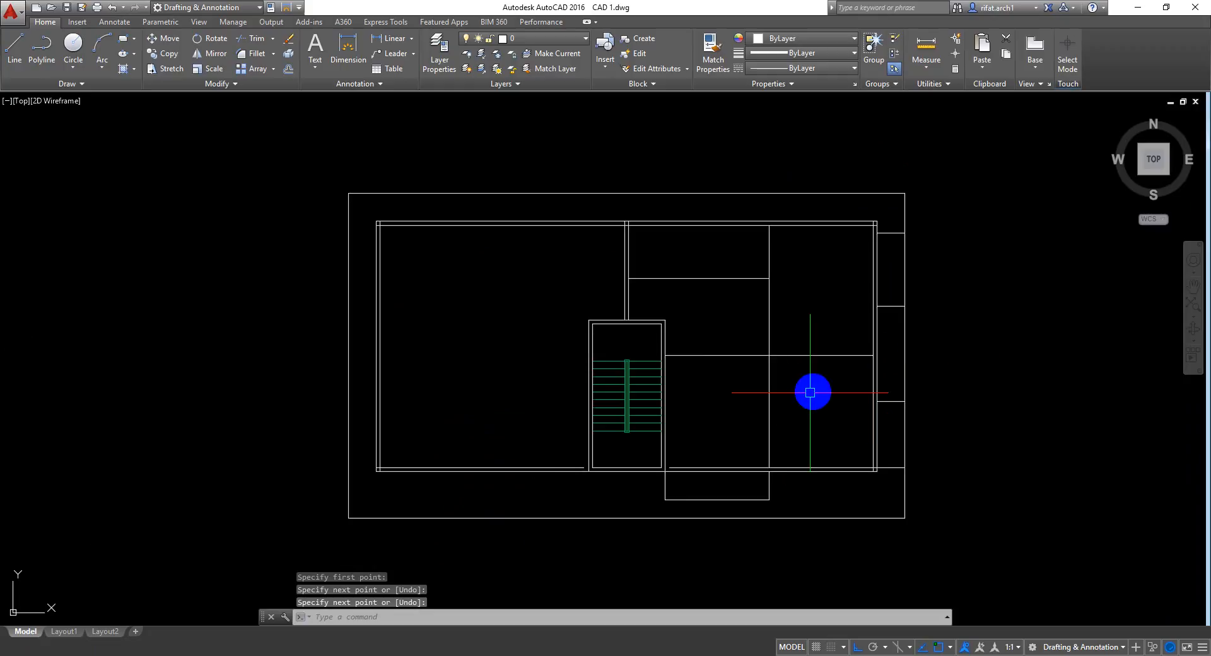
middle_drag(749, 406, 725, 408)
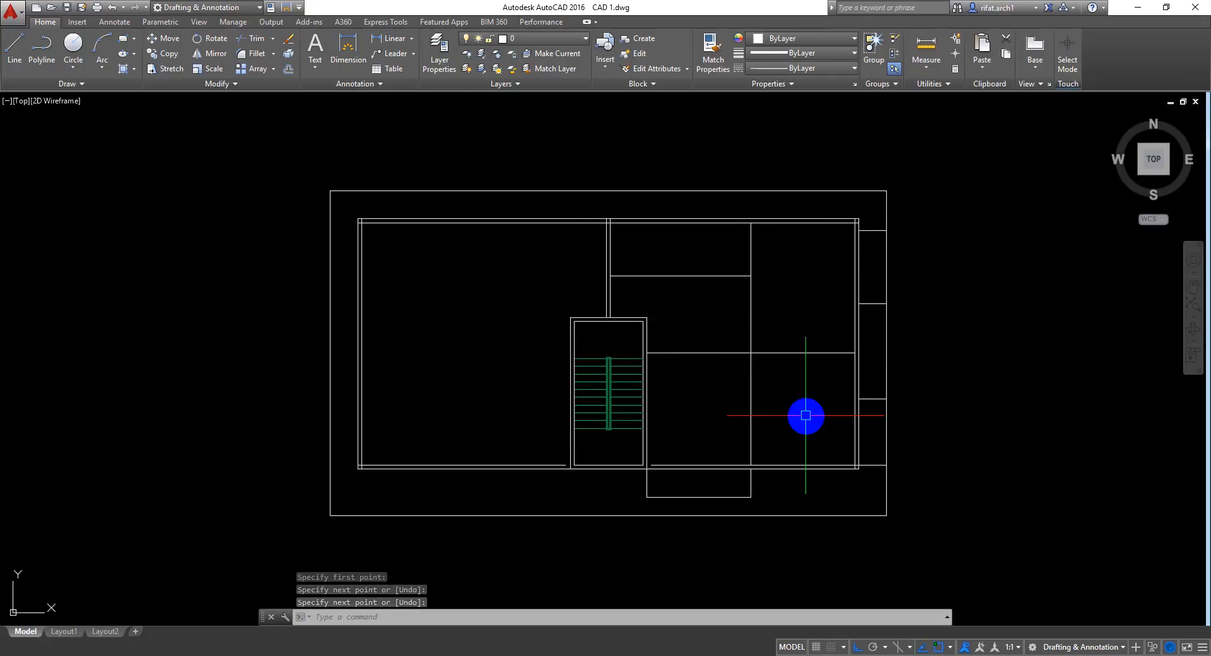
scroll(813, 260, up, 2)
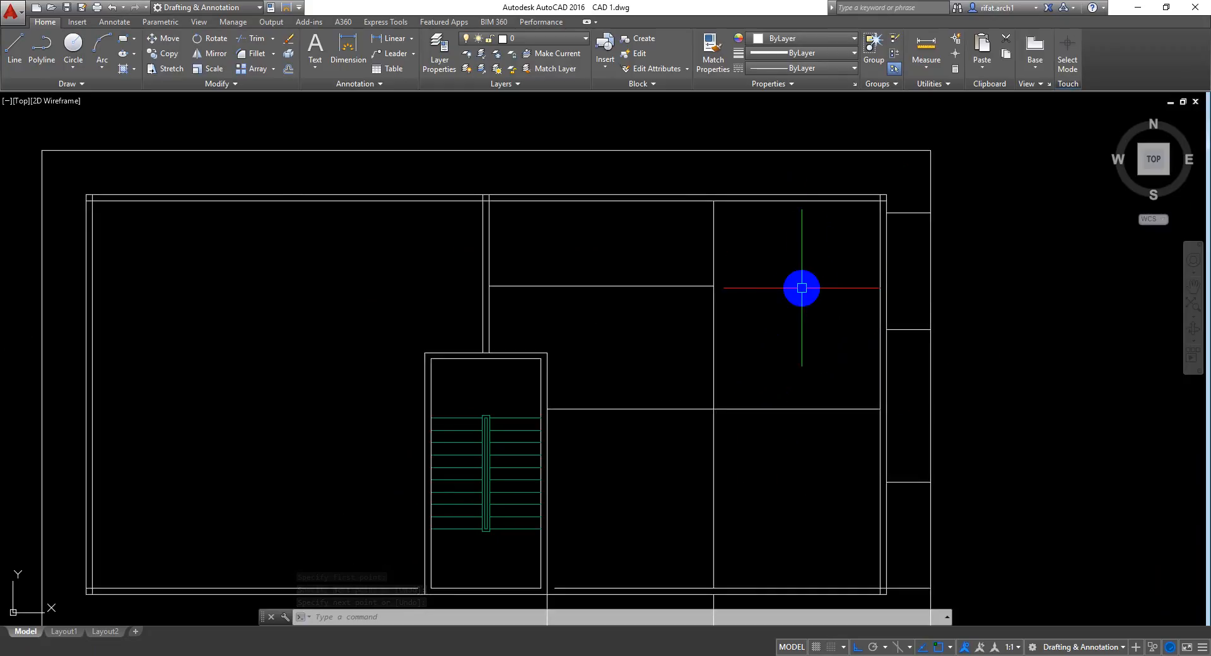
middle_drag(903, 277, 905, 246)
middle_drag(912, 531, 904, 466)
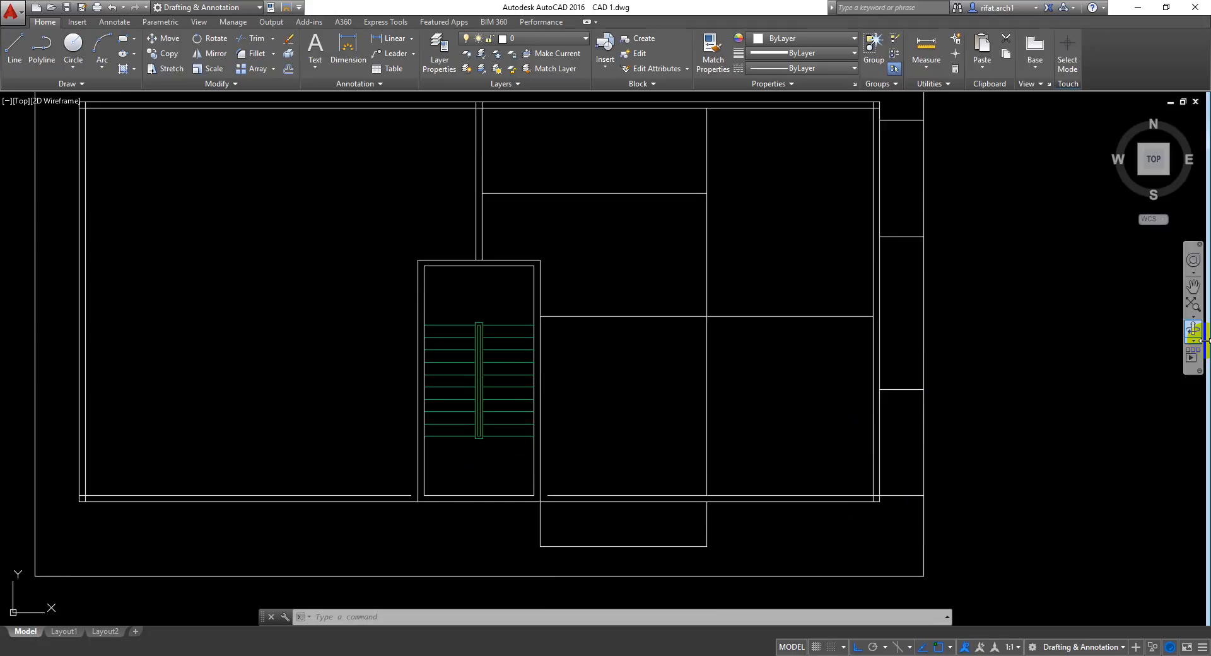
Step: Draw a vertical partition line from the upper horizontal partition up to the upper inner wall line, closing off a small upper room
middle_drag(1086, 291, 1129, 406)
scroll(695, 258, up, 2)
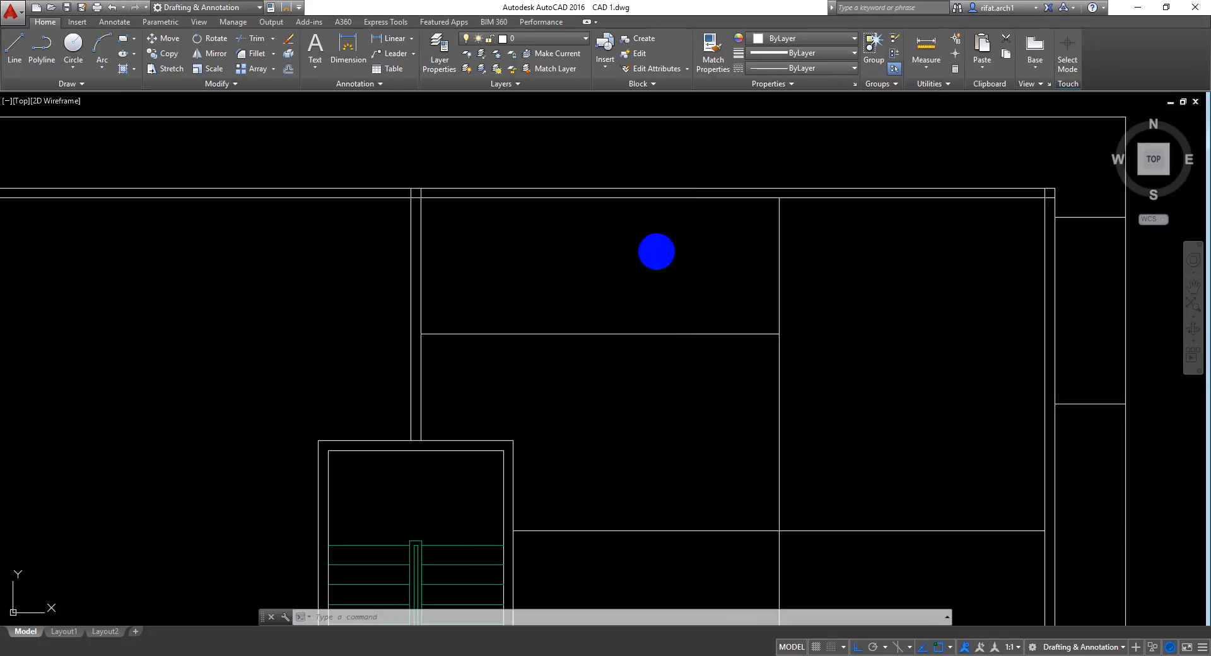
text(l)
key(Return)
click(686, 334)
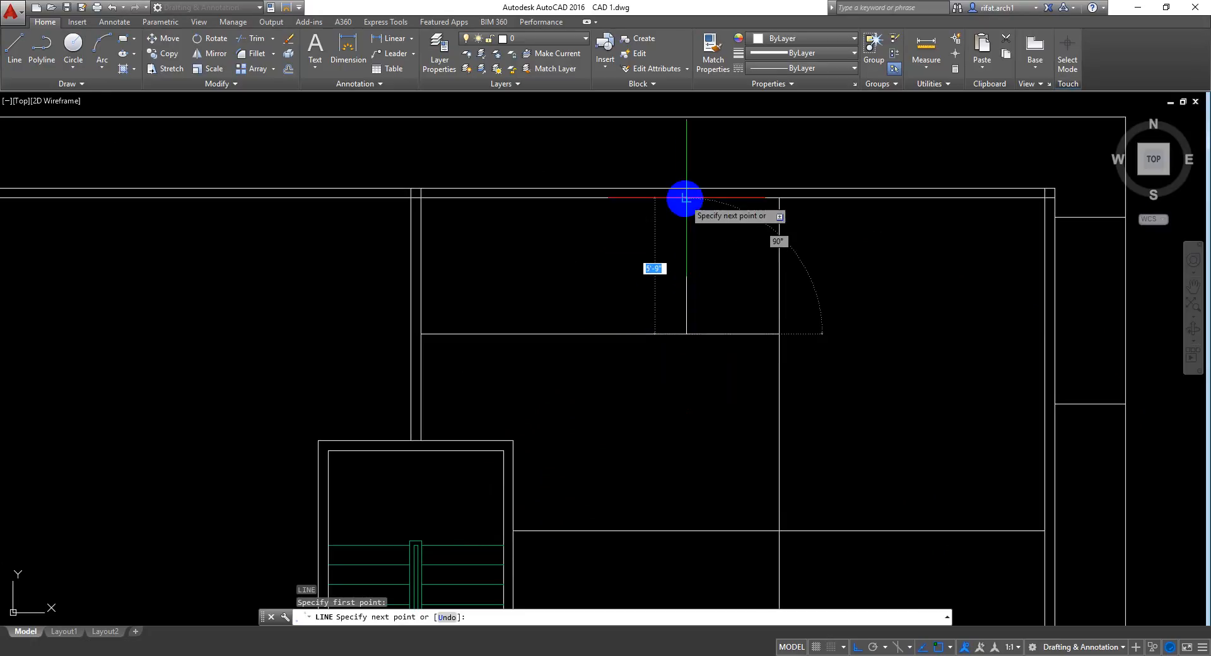
key(Return)
Step: Draw a short horizontal line across the vertical partition, between the small upper room and the upper right room
key(Return)
click(751, 270)
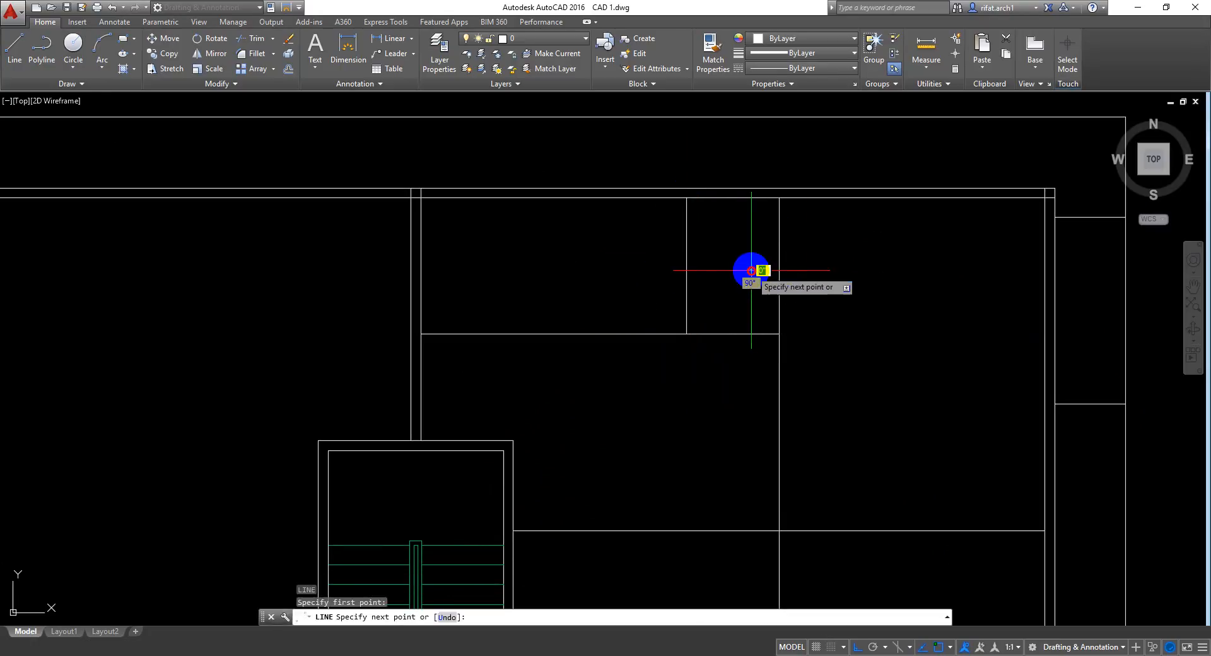
click(830, 271)
key(Return)
middle_drag(751, 307, 784, 316)
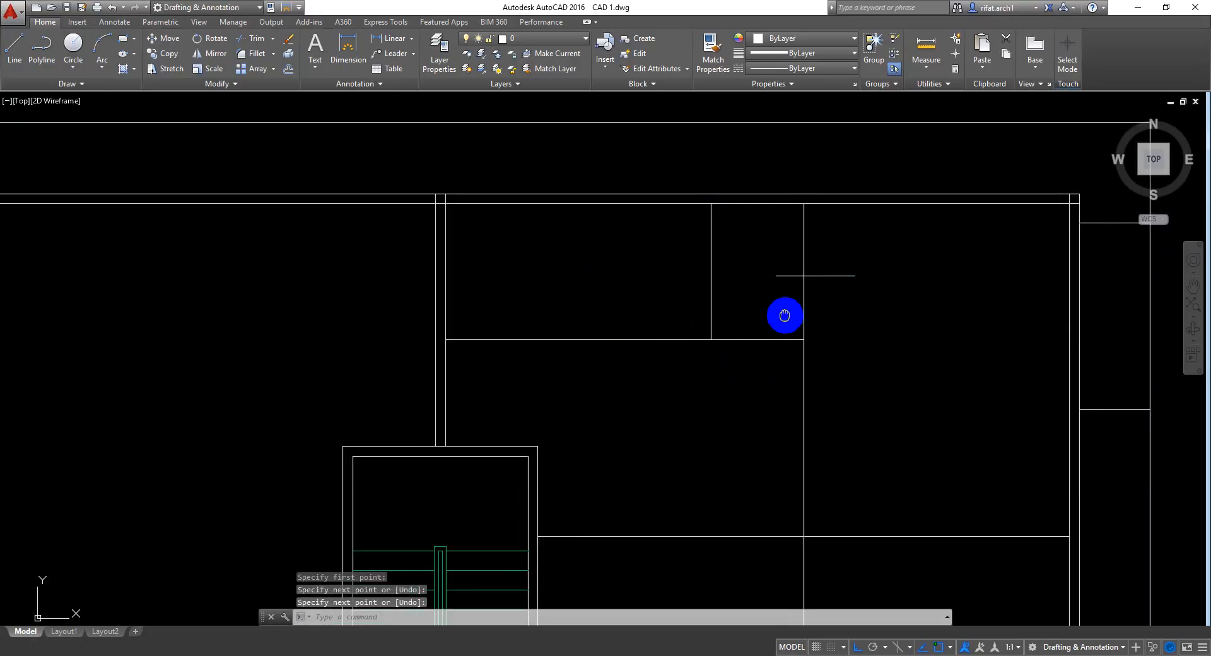
Step: Draw a second vertical partition line nearer the central dividing wall, from the upper horizontal partition to the upper inner wall line
key(Return)
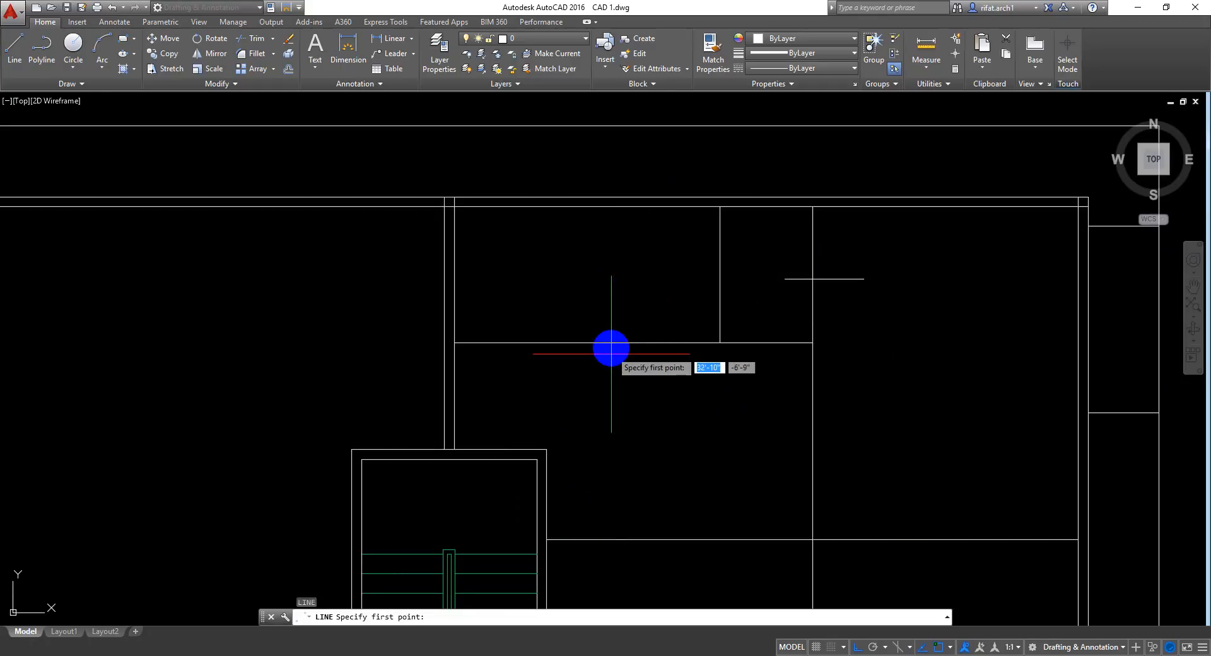
click(627, 342)
click(627, 206)
key(Return)
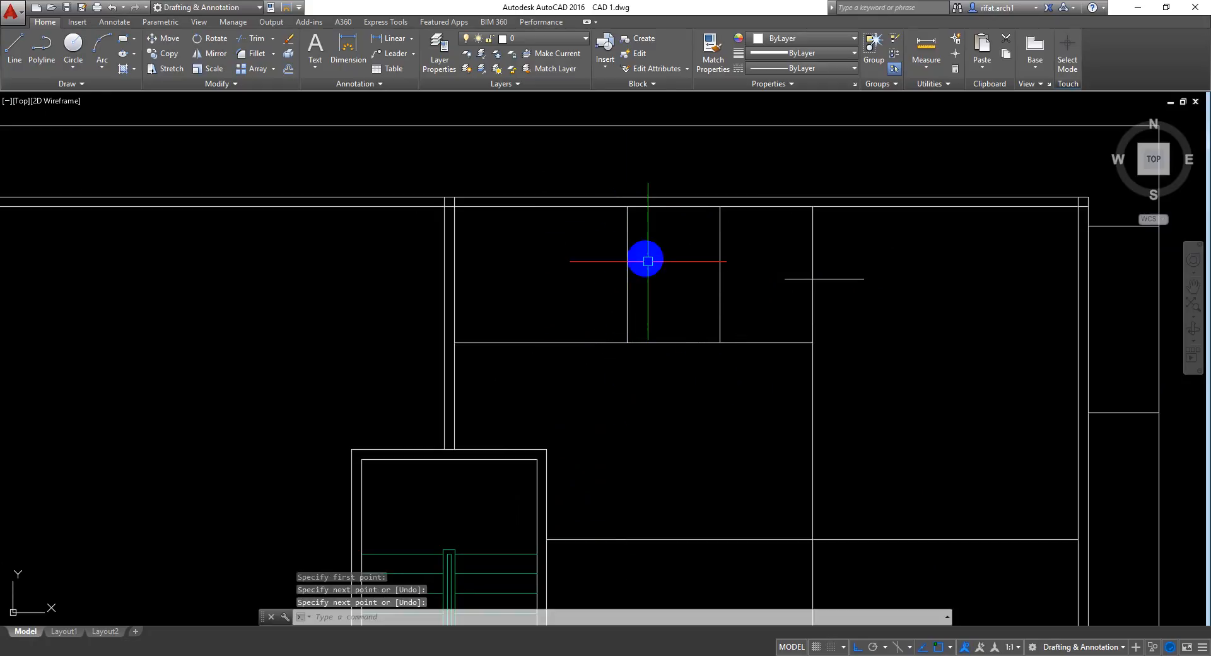
Step: Examine the small upper rooms and the space between them and the staircase in the right unit
middle_drag(669, 278, 675, 295)
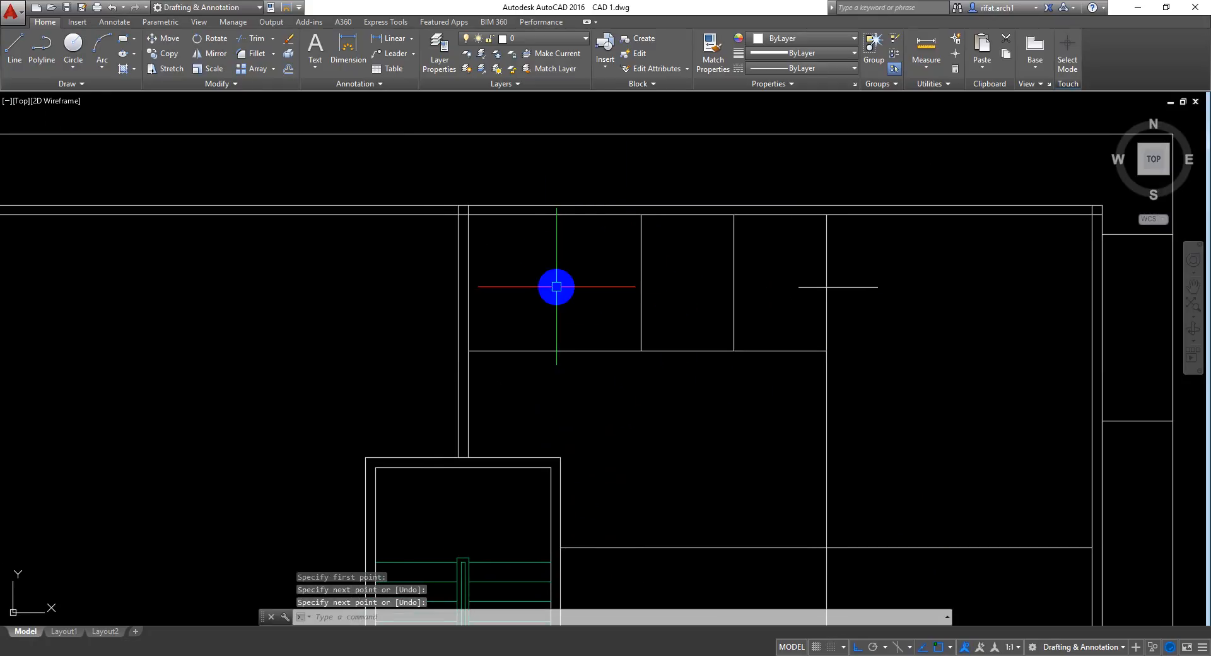
middle_drag(556, 287, 526, 256)
mouse_move(658, 380)
middle_down()
mouse_move(668, 414)
mouse_move(619, 368)
mouse_move(720, 398)
middle_up()
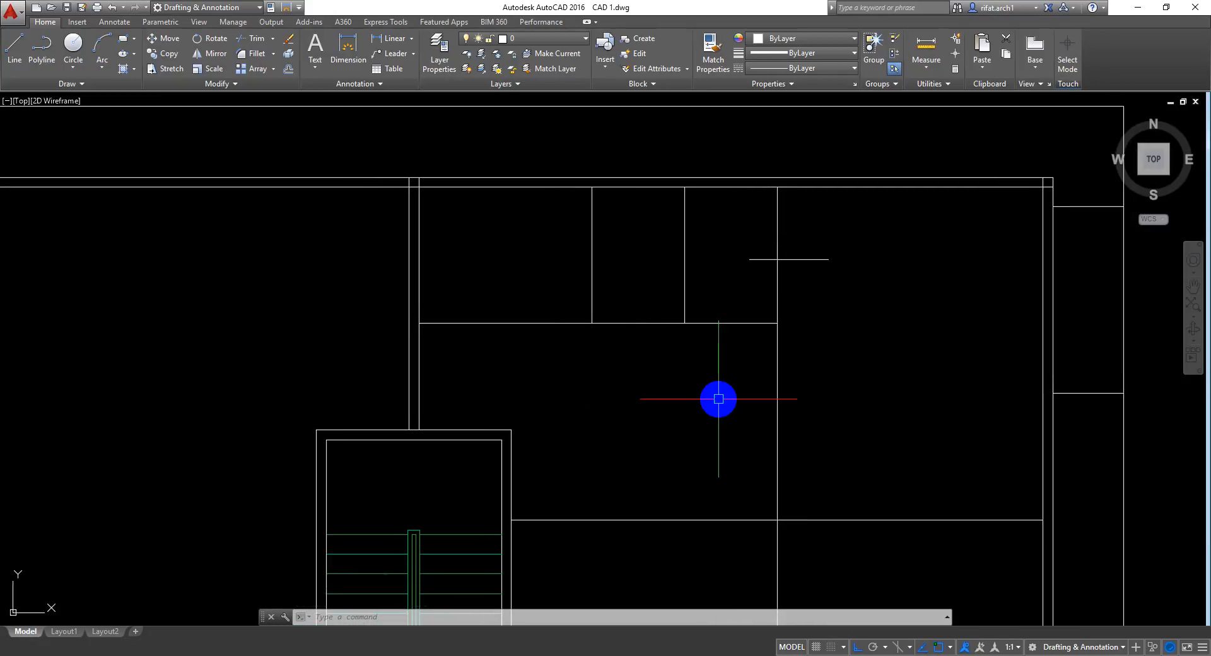
middle_drag(628, 405, 631, 389)
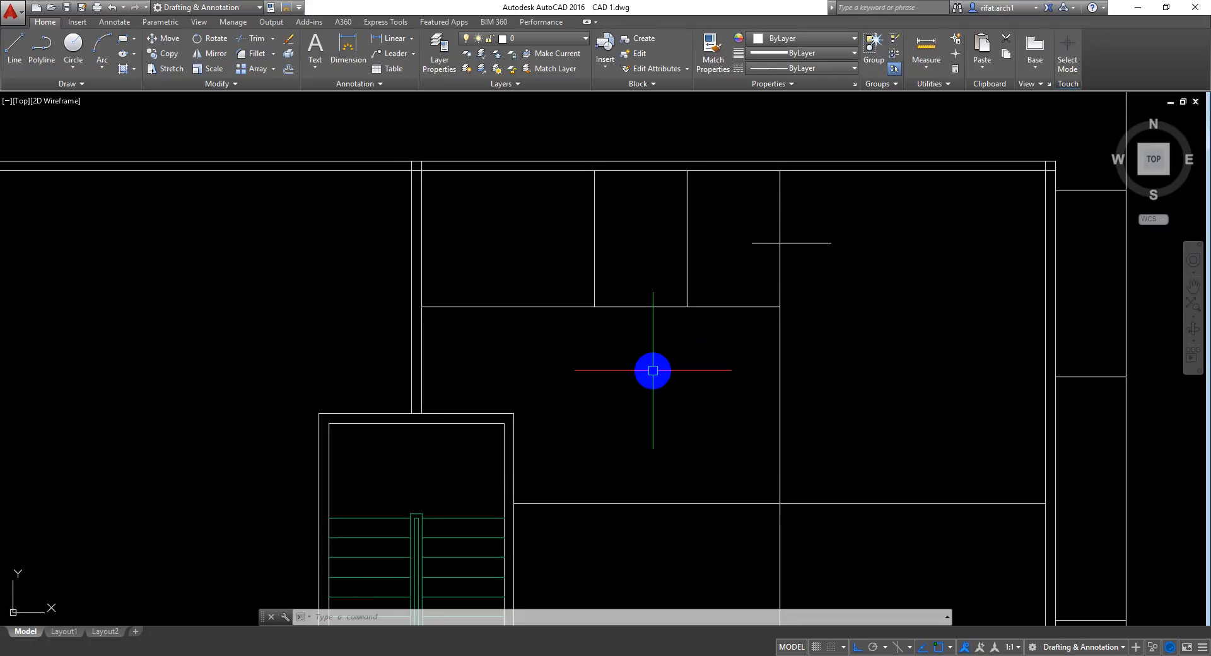
mouse_move(652, 370)
middle_down()
mouse_move(627, 240)
mouse_move(613, 288)
mouse_move(636, 384)
middle_up()
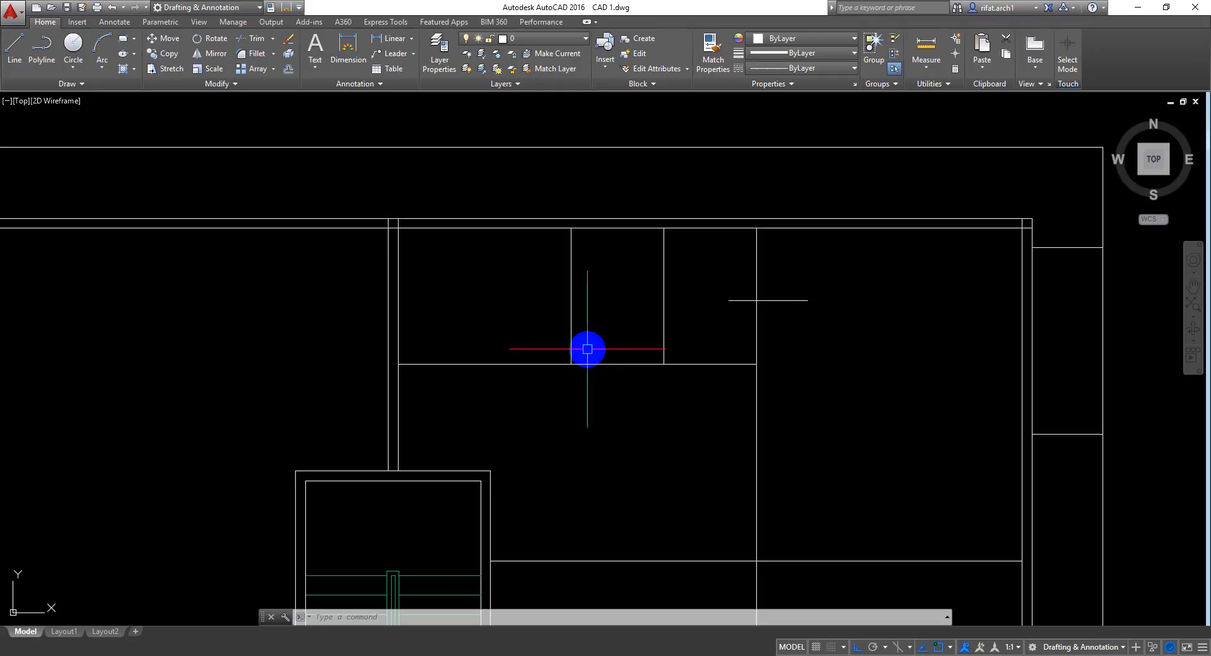
mouse_move(588, 349)
middle_down()
mouse_move(606, 346)
mouse_move(587, 324)
middle_up()
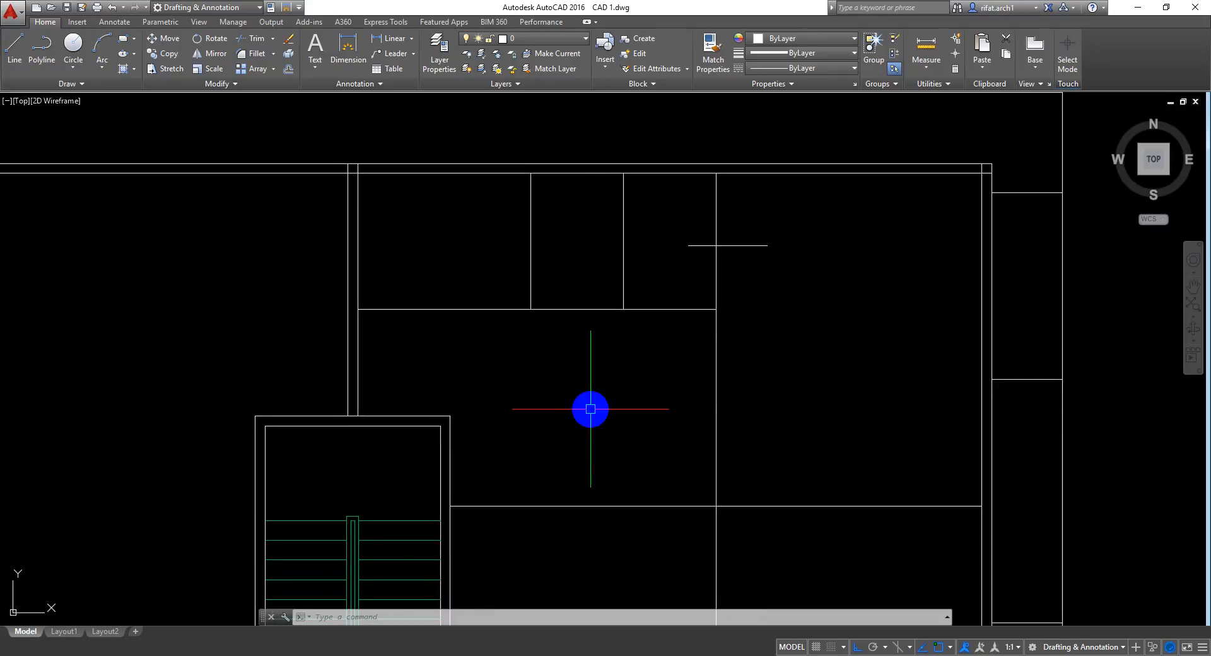
scroll(590, 410, down, 2)
mouse_move(641, 404)
middle_down()
mouse_move(622, 316)
mouse_move(632, 323)
middle_up()
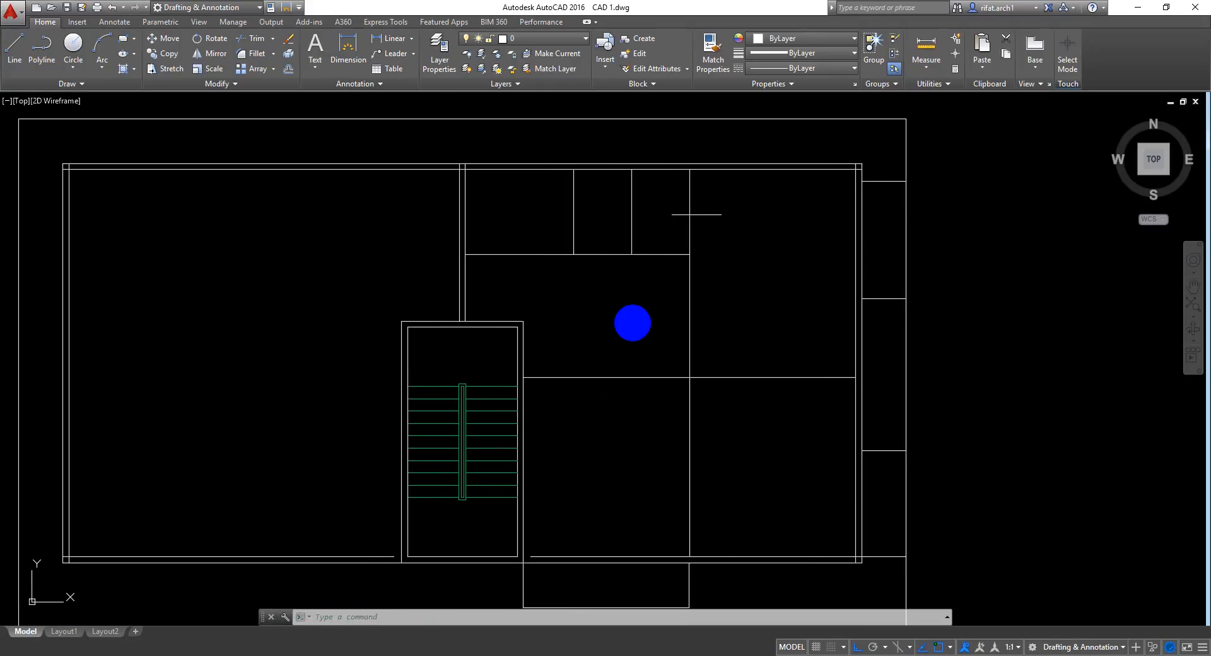
Step: Erase all the interior partition lines of the right unit, including the short line across the vertical partition
click(749, 309)
click(677, 388)
key(Delete)
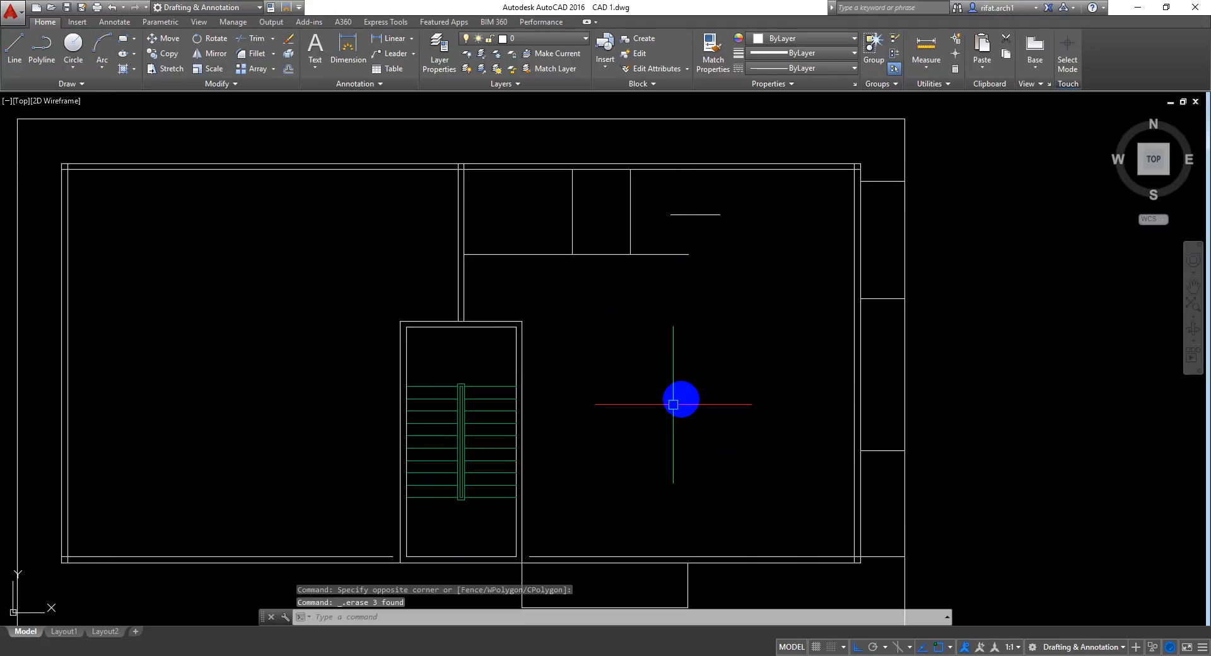
middle_drag(713, 348, 725, 401)
click(768, 316)
click(557, 262)
key(Delete)
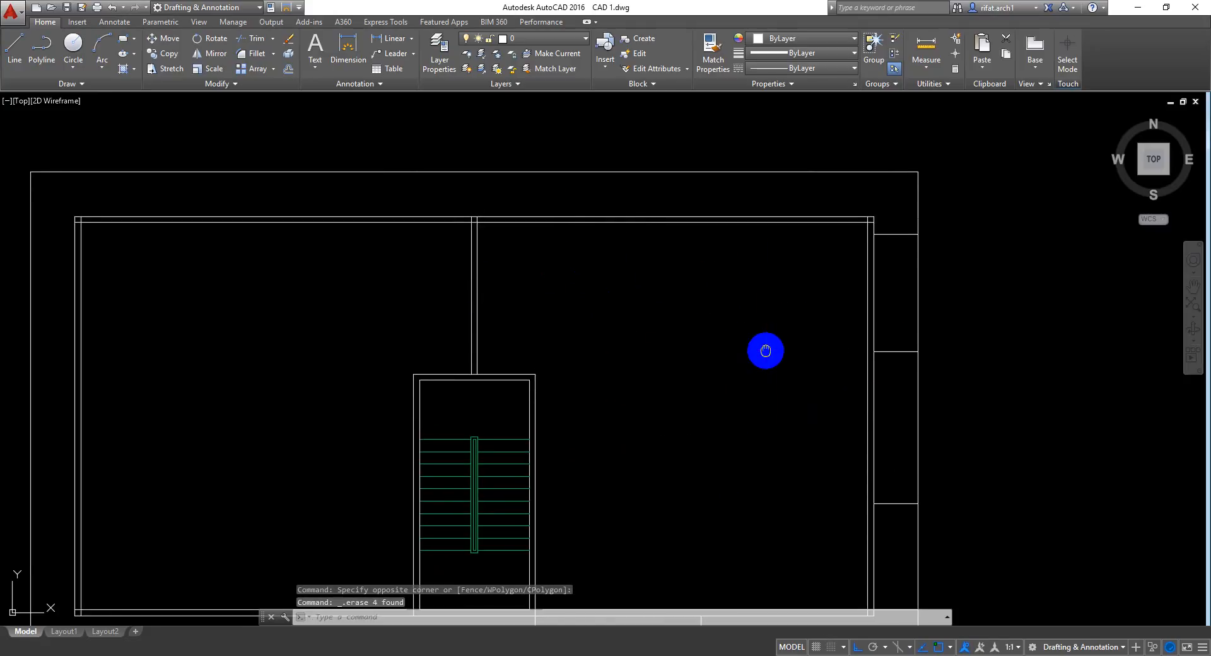
Step: Erase the short horizontal lines between the right outer wall and the site boundary, and the three-sided balcony outline below the unit
middle_drag(766, 350, 691, 291)
click(830, 150)
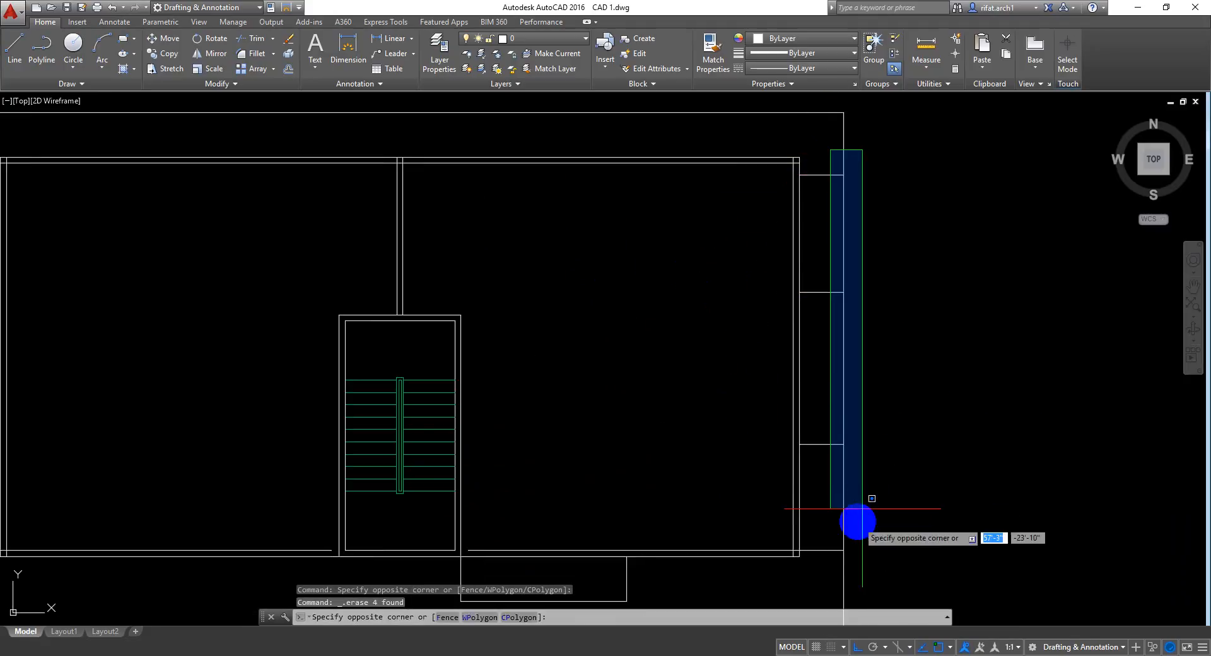
click(823, 570)
key(Delete)
middle_drag(724, 527, 772, 462)
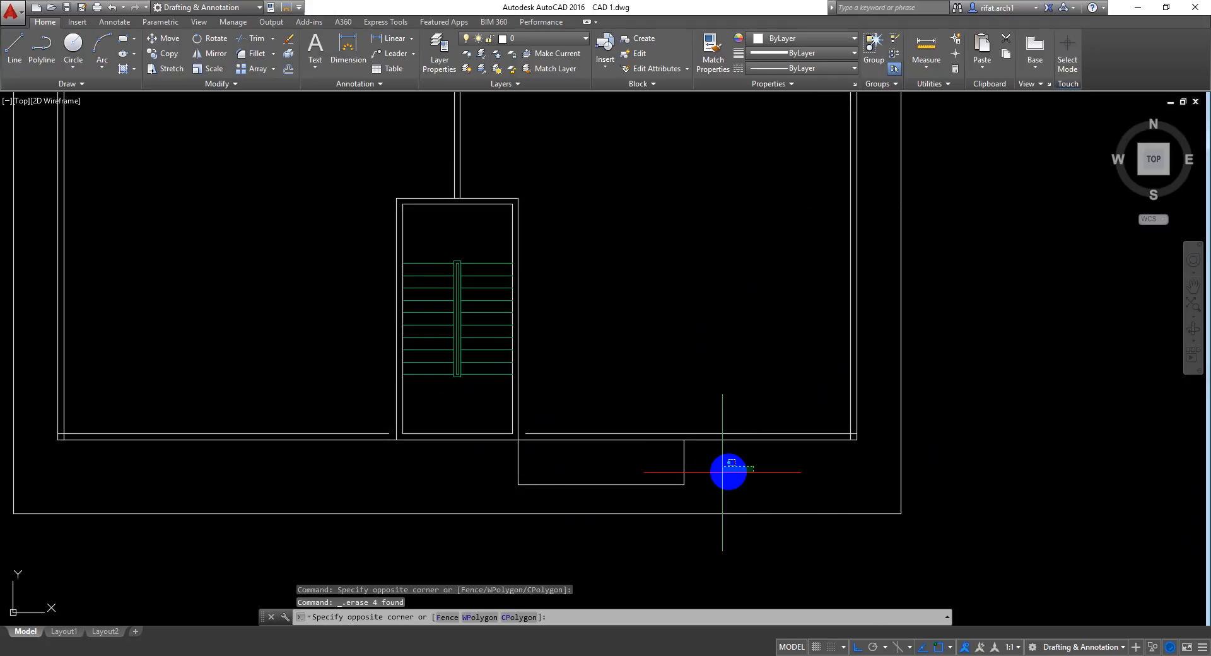
click(751, 465)
click(481, 495)
key(Delete)
Step: Extend the right unit's lower inner wall line to the outer line of the staircase wall
middle_drag(503, 429, 516, 452)
scroll(516, 452, up, 6)
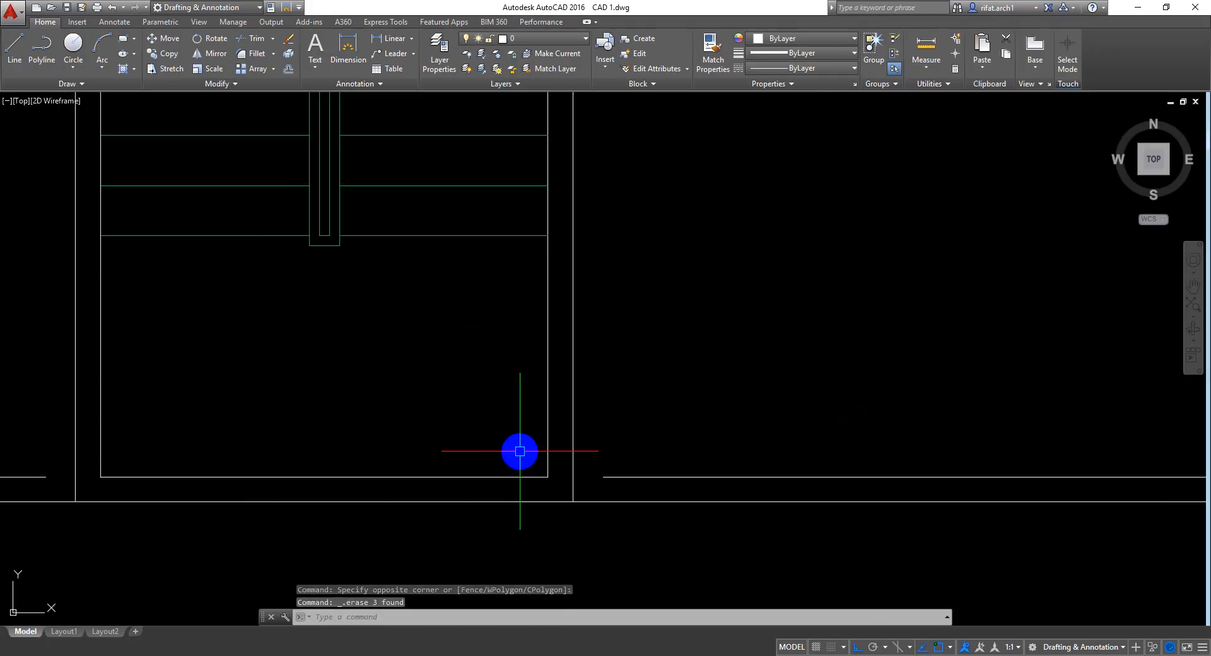
text(ex)
key(Return)
key(Return)
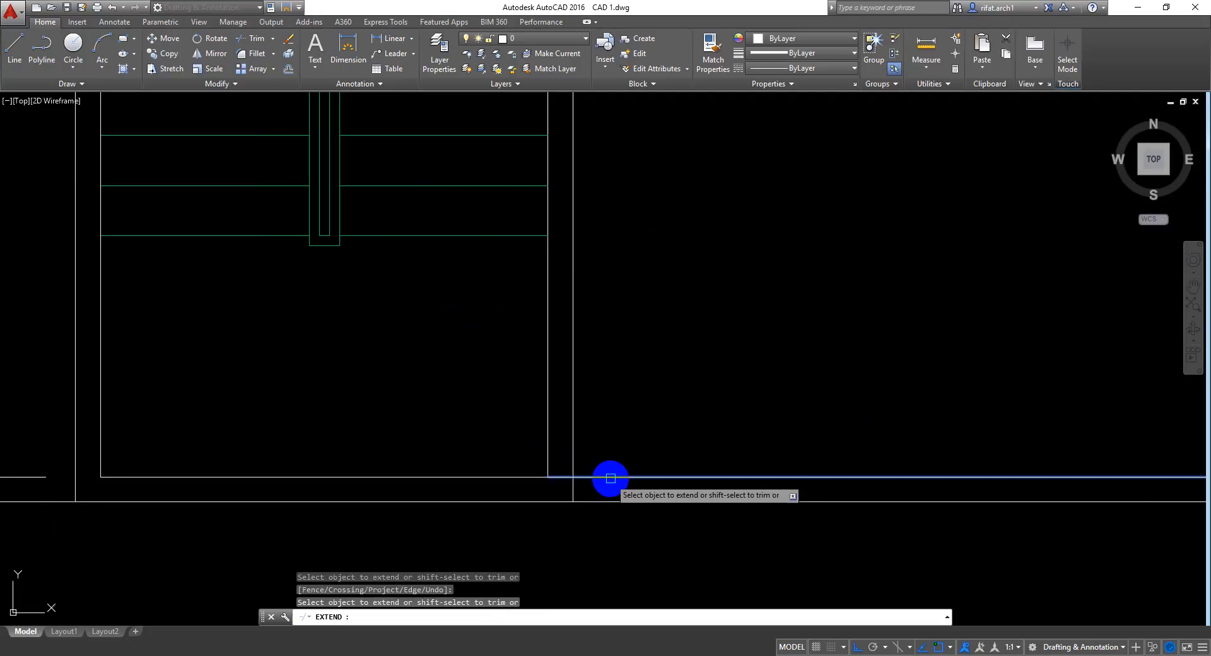
key(Return)
scroll(630, 416, down, 8)
scroll(678, 363, up, 2)
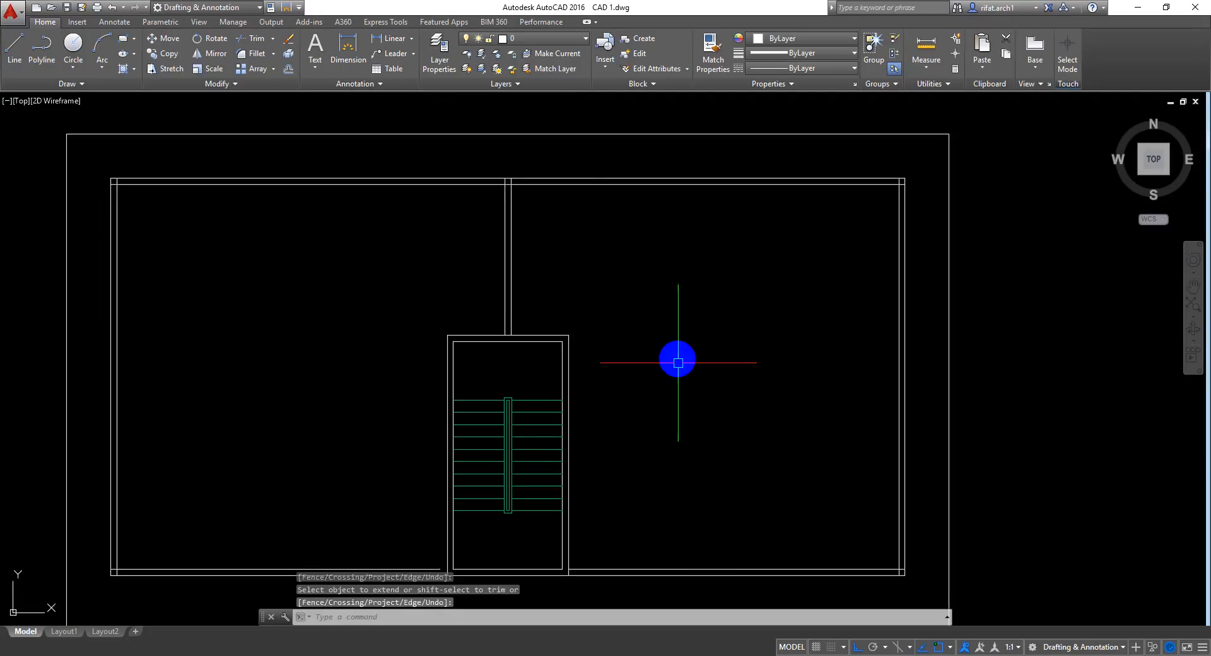
middle_drag(678, 363, 693, 354)
text(l)
key(Return)
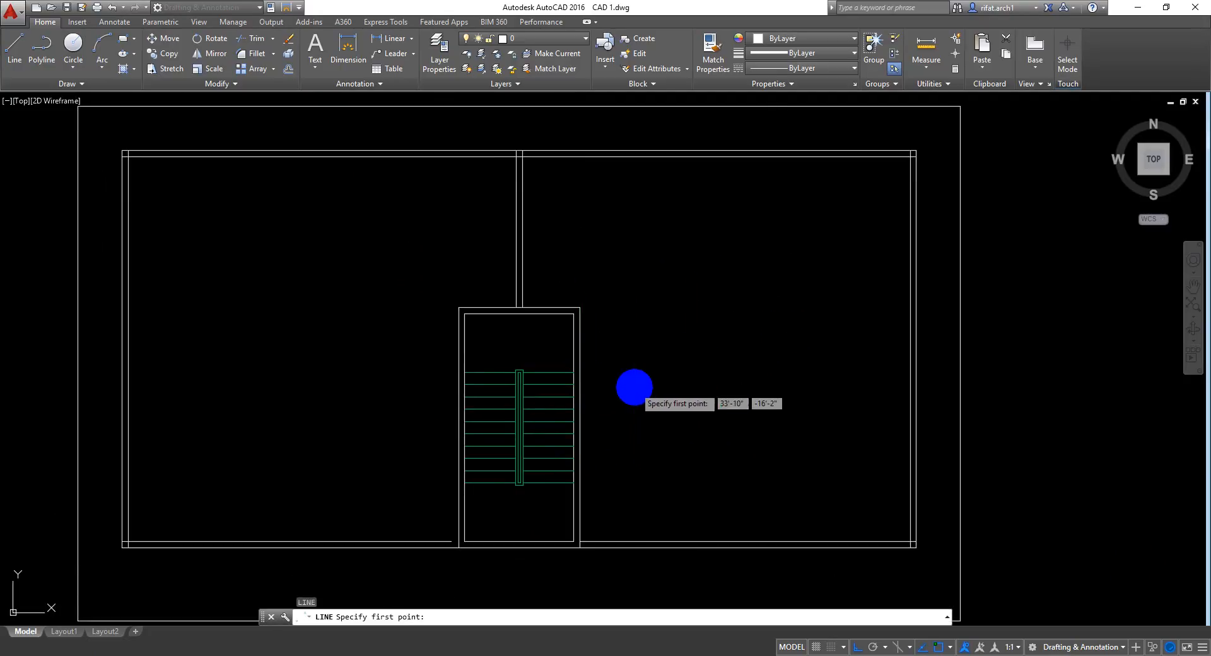
key(Escape)
Step: Offset the right unit's lower inner wall line 12' upward into the unit
text(o)
key(Return)
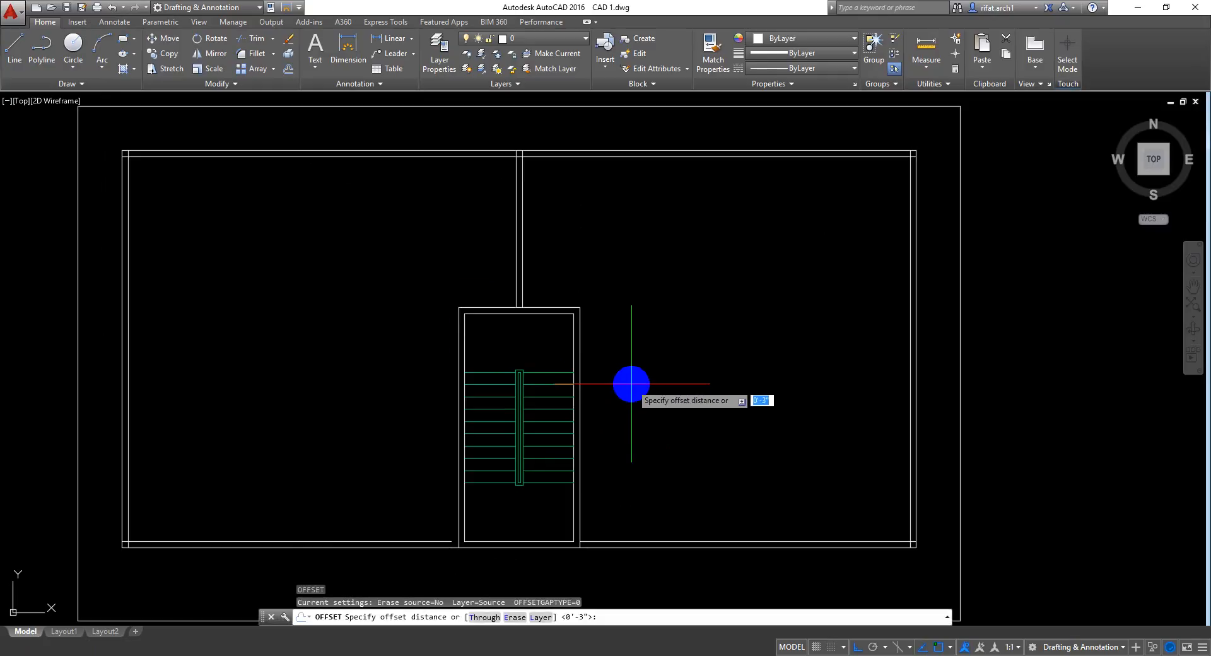
text(12')
key(Return)
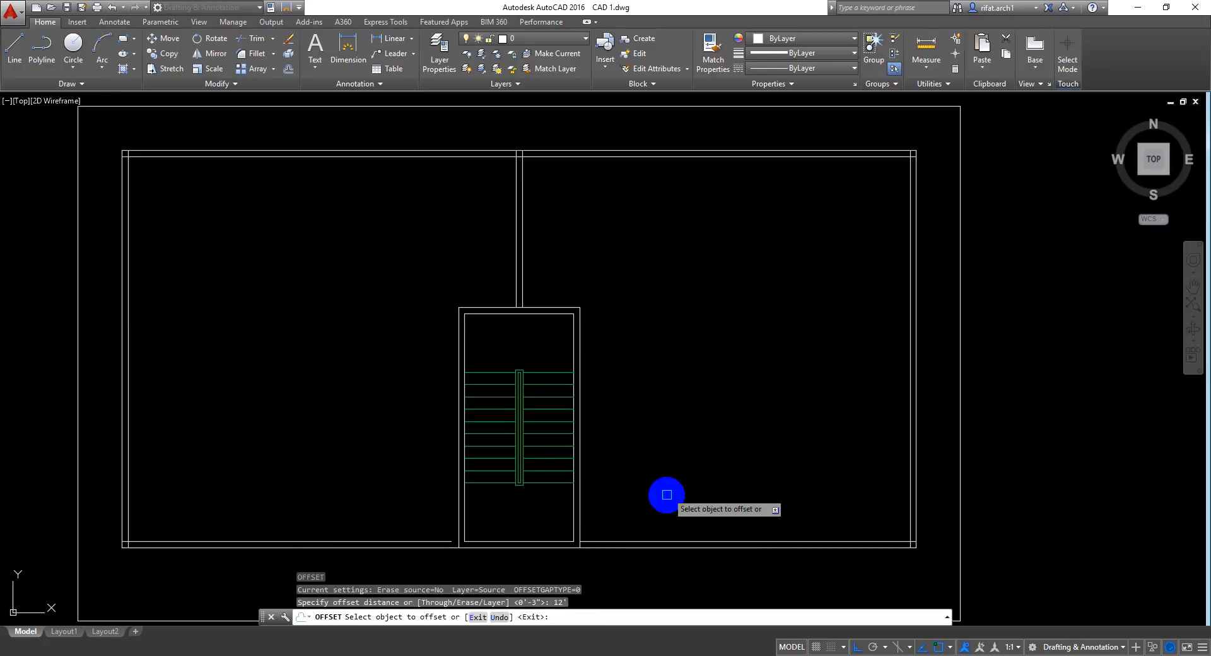
click(660, 541)
click(712, 436)
key(Return)
Step: Measure the horizontal distance from the central dividing wall's right line to the staircase's upper right inner corner
scroll(698, 419, up, 4)
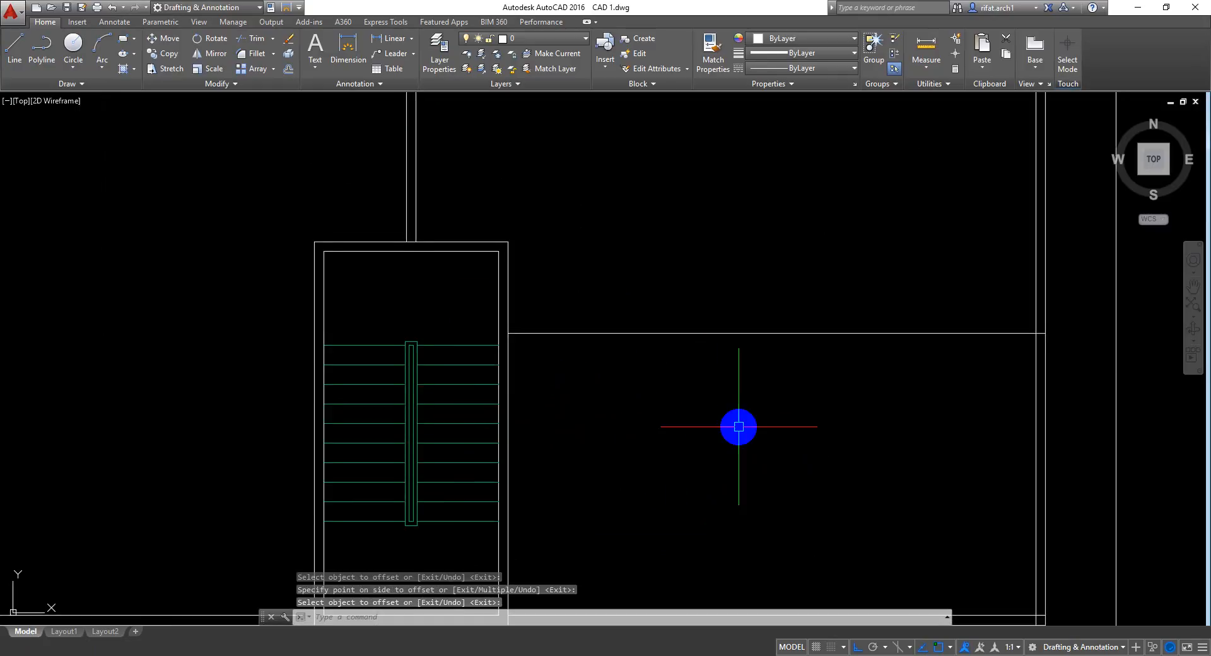
scroll(454, 252, up, 3)
scroll(633, 287, down, 3)
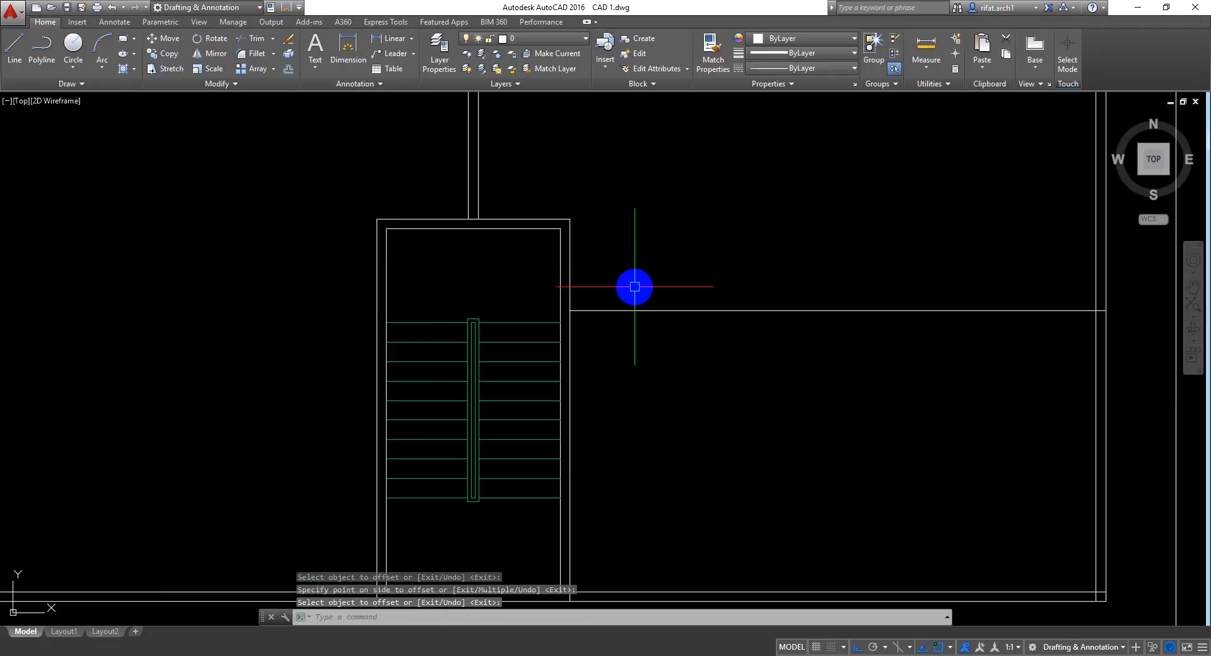
middle_drag(632, 286, 630, 420)
middle_drag(492, 437, 503, 417)
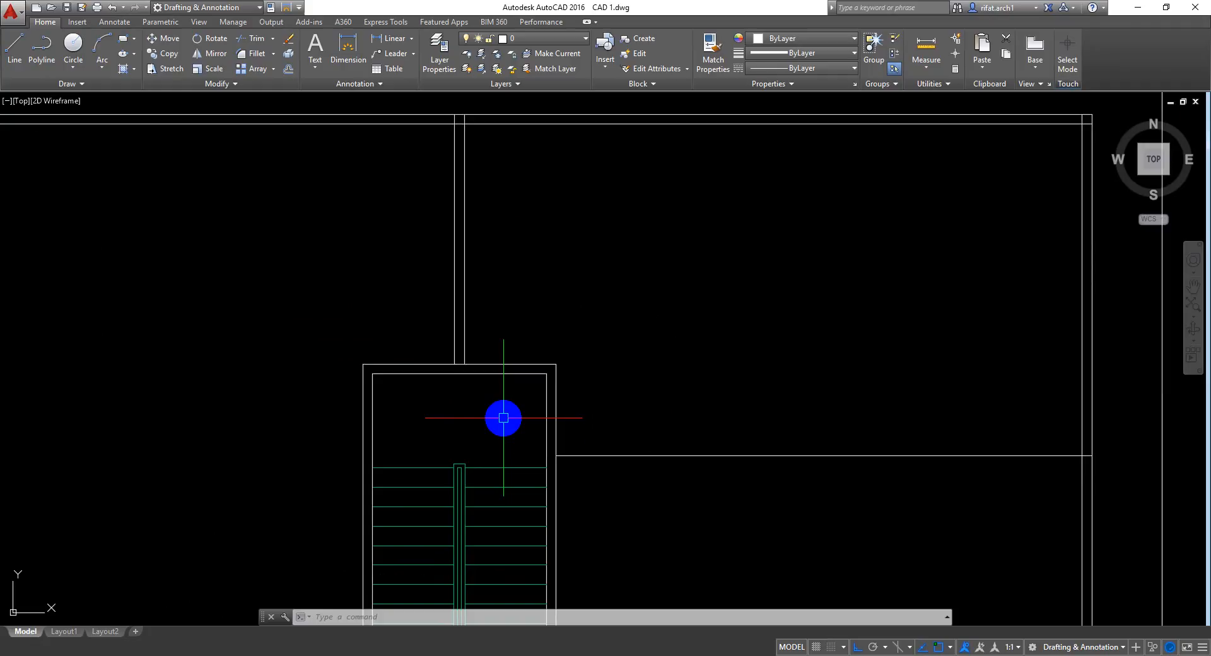
scroll(500, 354, up, 4)
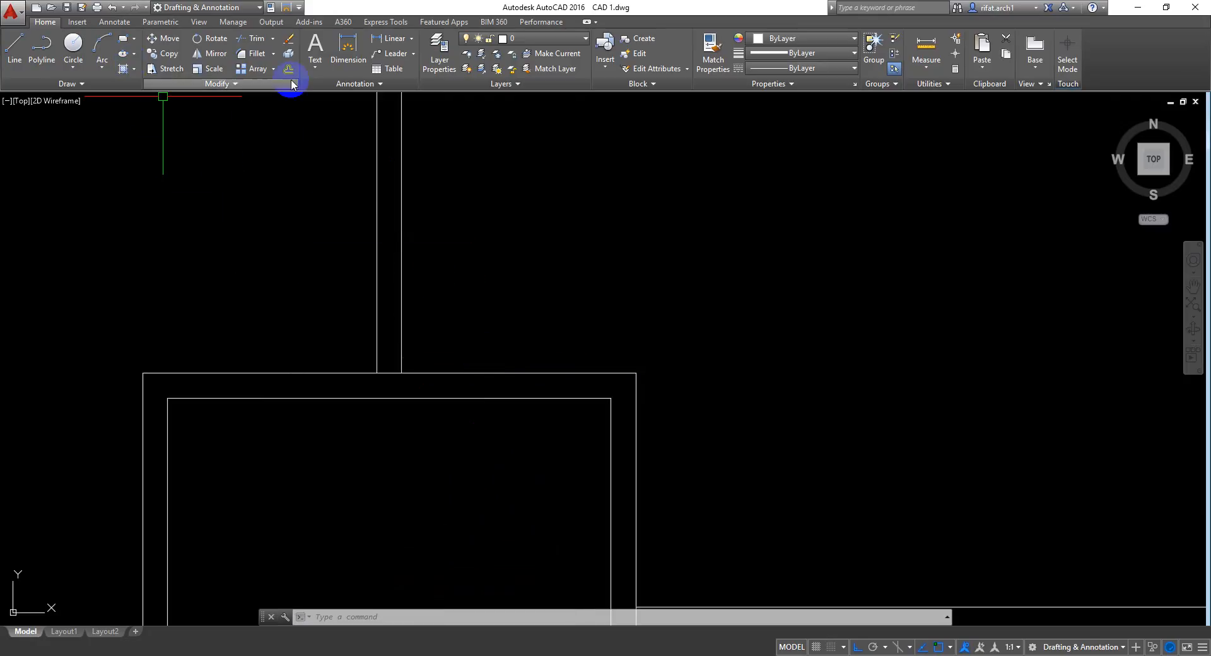
click(391, 38)
click(401, 373)
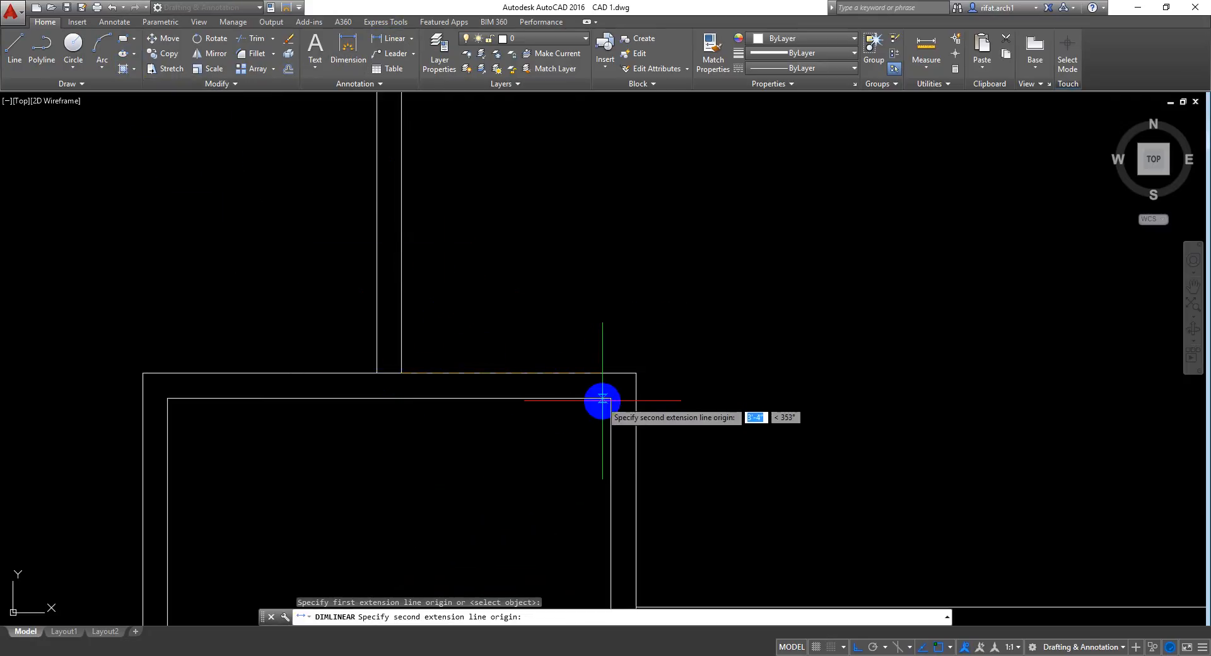
click(611, 398)
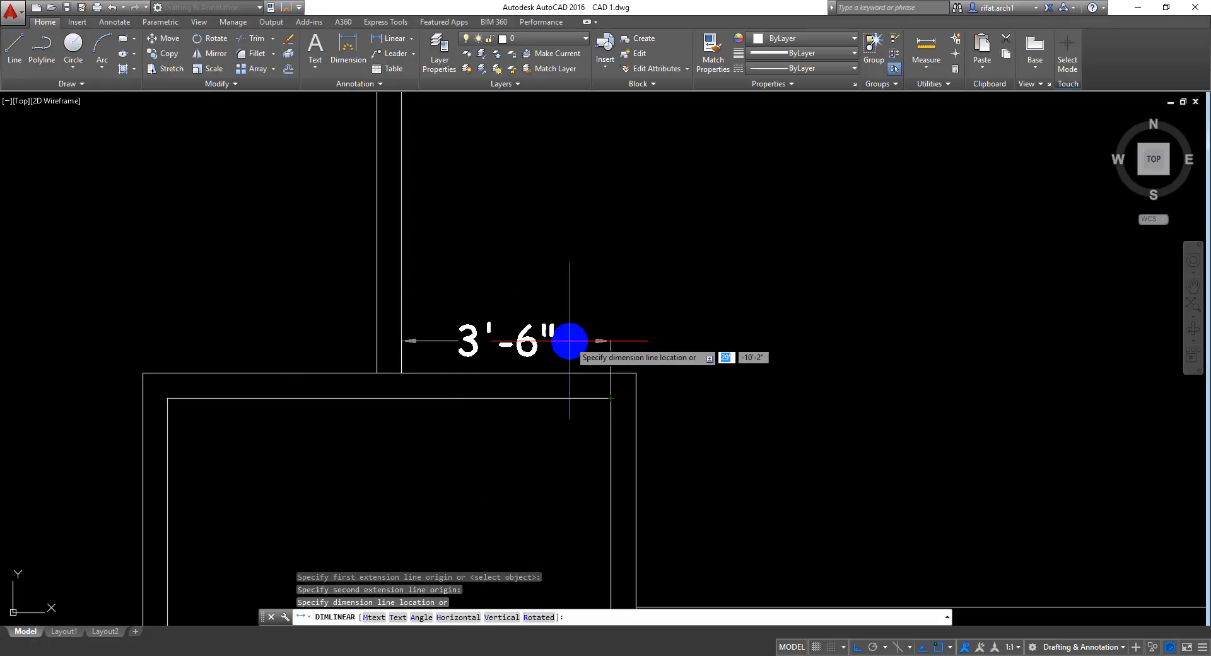
key(Escape)
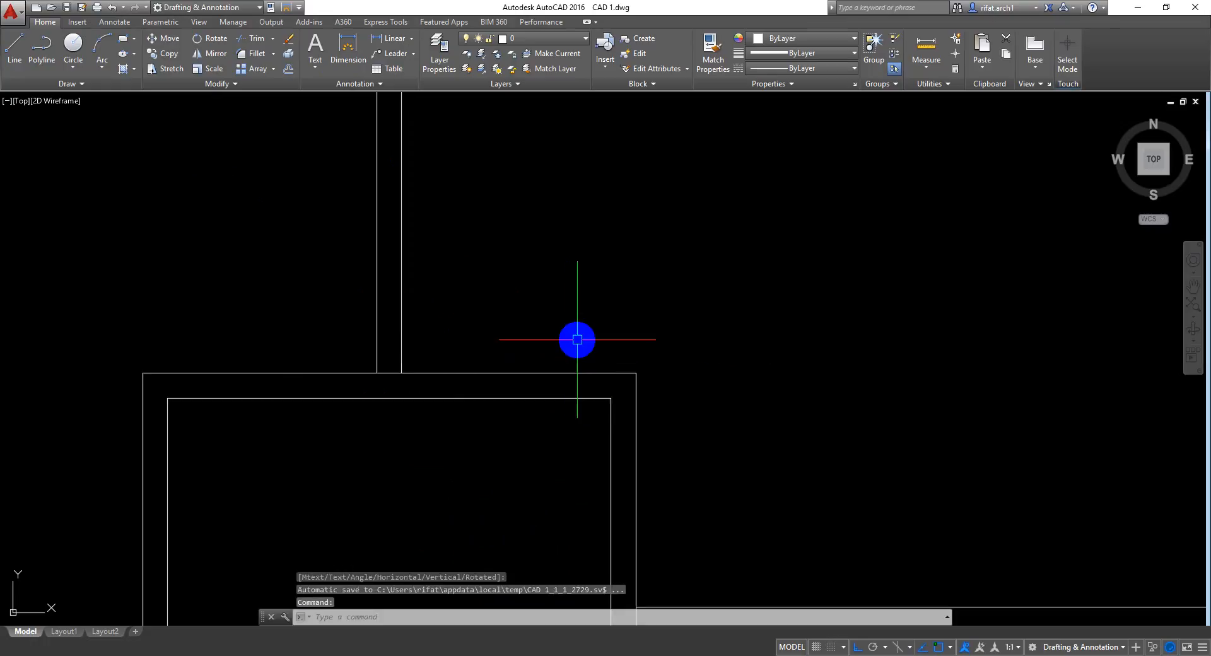
Step: Measure the vertical distance from the staircase's upper right inner corner to the right unit's horizontal room line
scroll(576, 341, down, 4)
middle_drag(675, 405, 598, 345)
scroll(555, 349, up, 2)
key(Return)
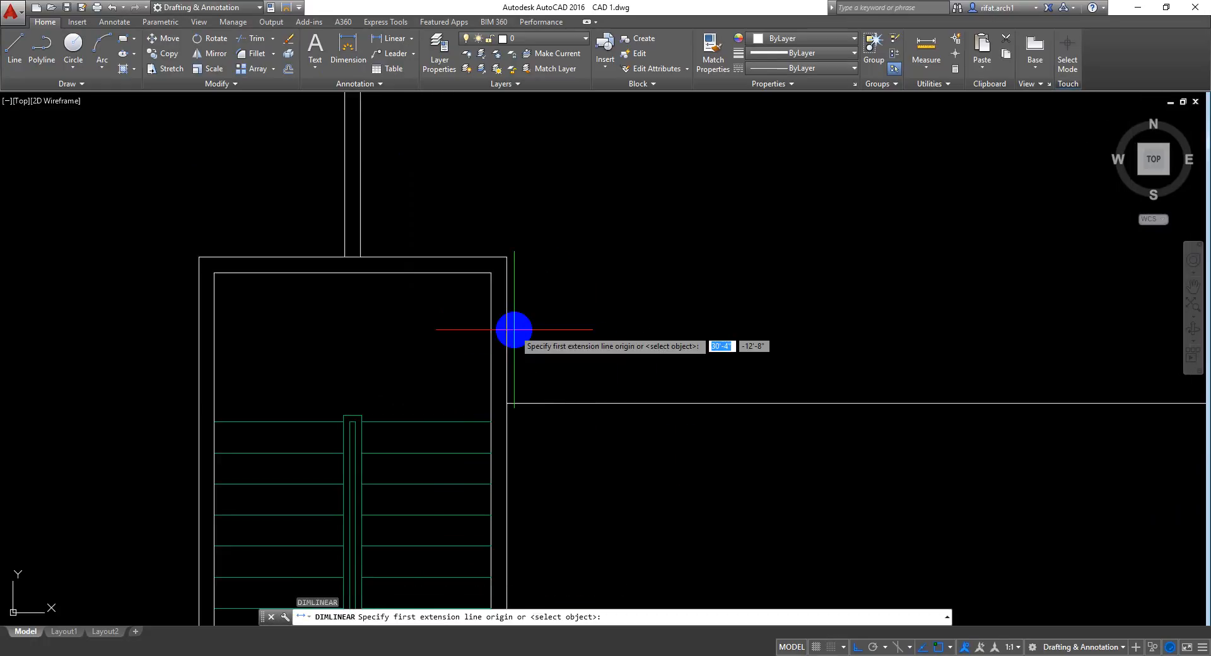
click(491, 272)
click(506, 400)
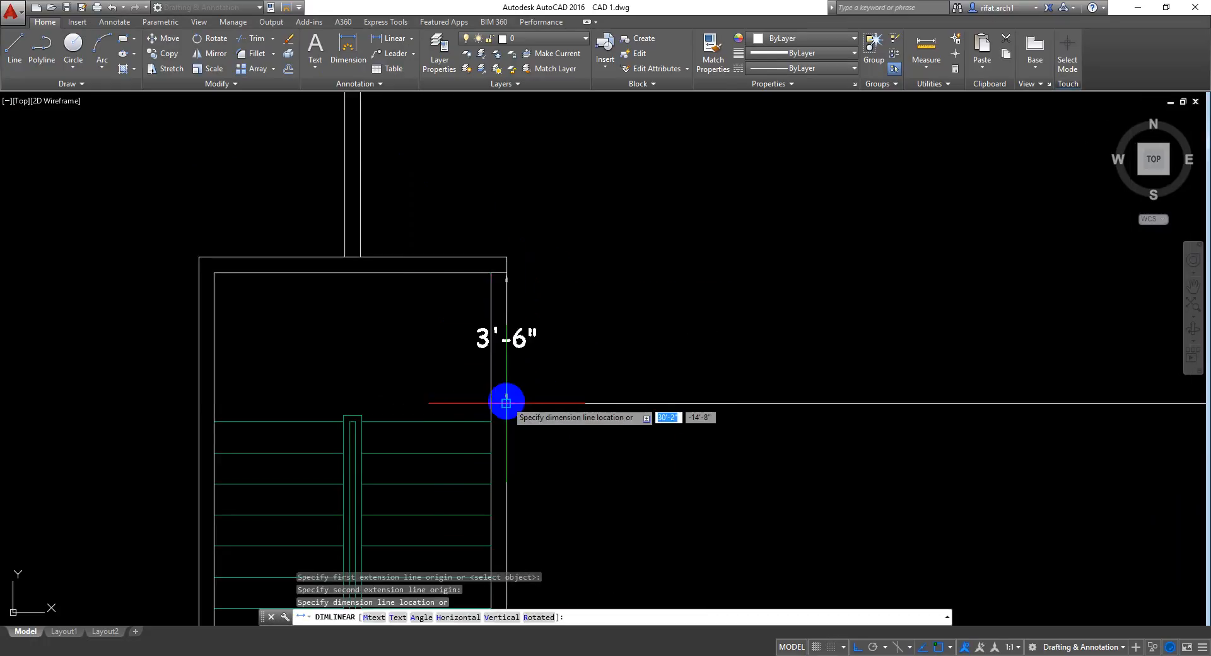
key(Escape)
scroll(548, 385, down, 2)
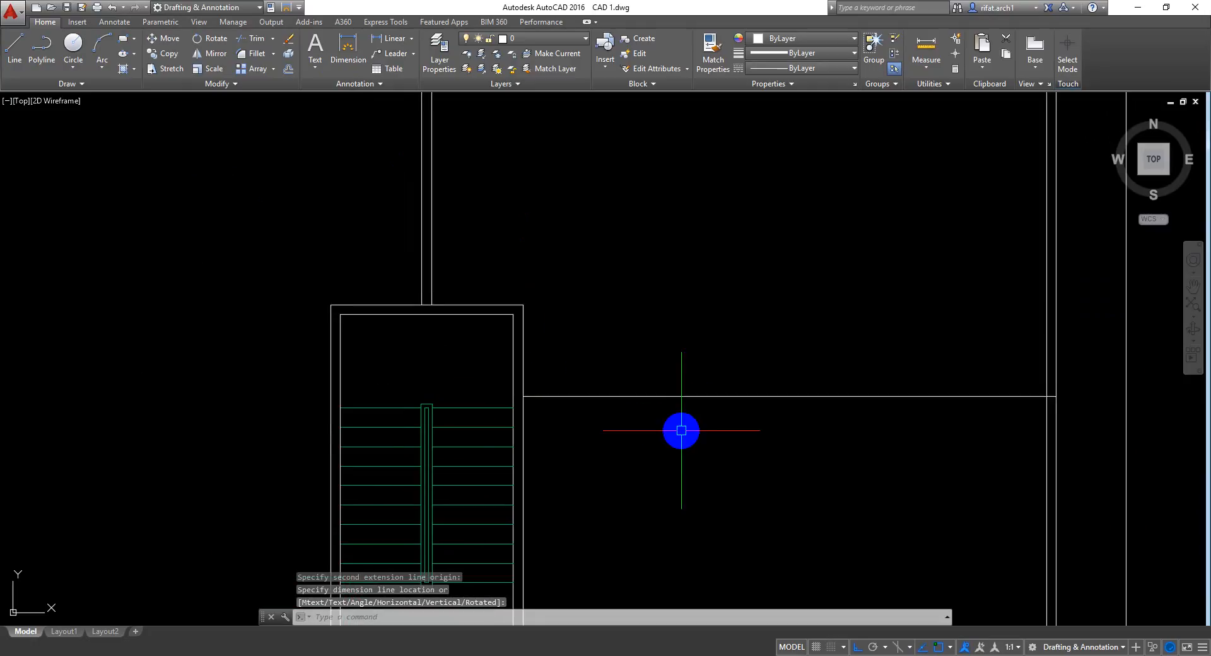
Step: Draw a vertical line from the midpoint of the right unit's horizontal room line down to the lower inner wall line
middle_drag(681, 430, 622, 324)
scroll(631, 338, down, 2)
mouse_move(695, 447)
middle_down()
mouse_move(670, 411)
mouse_move(720, 446)
mouse_move(719, 479)
middle_up()
scroll(549, 409, up, 2)
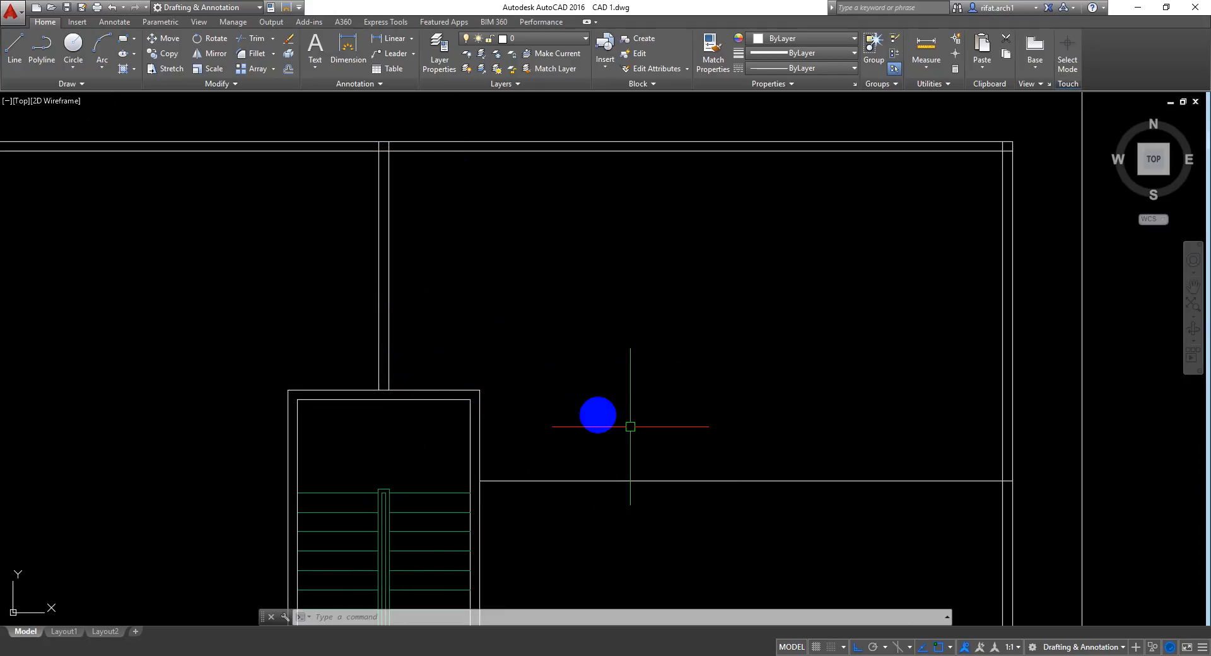
scroll(675, 389, down, 4)
middle_drag(672, 395, 675, 344)
scroll(681, 411, up, 2)
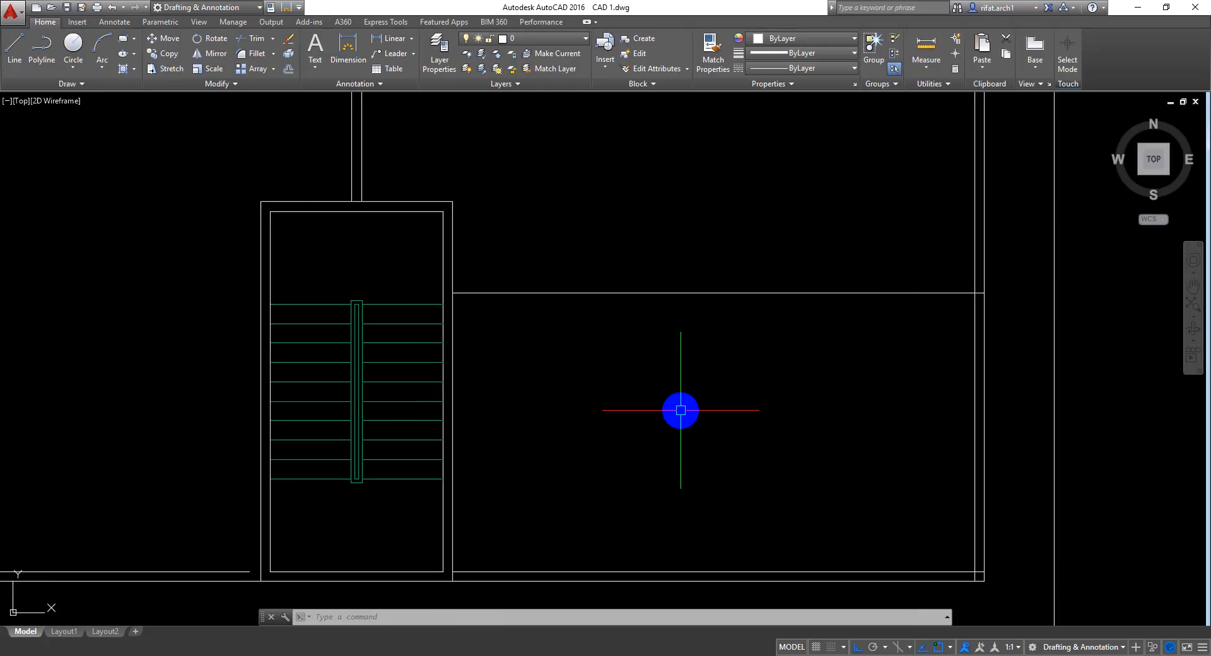
middle_drag(682, 411, 665, 397)
text(l)
key(Return)
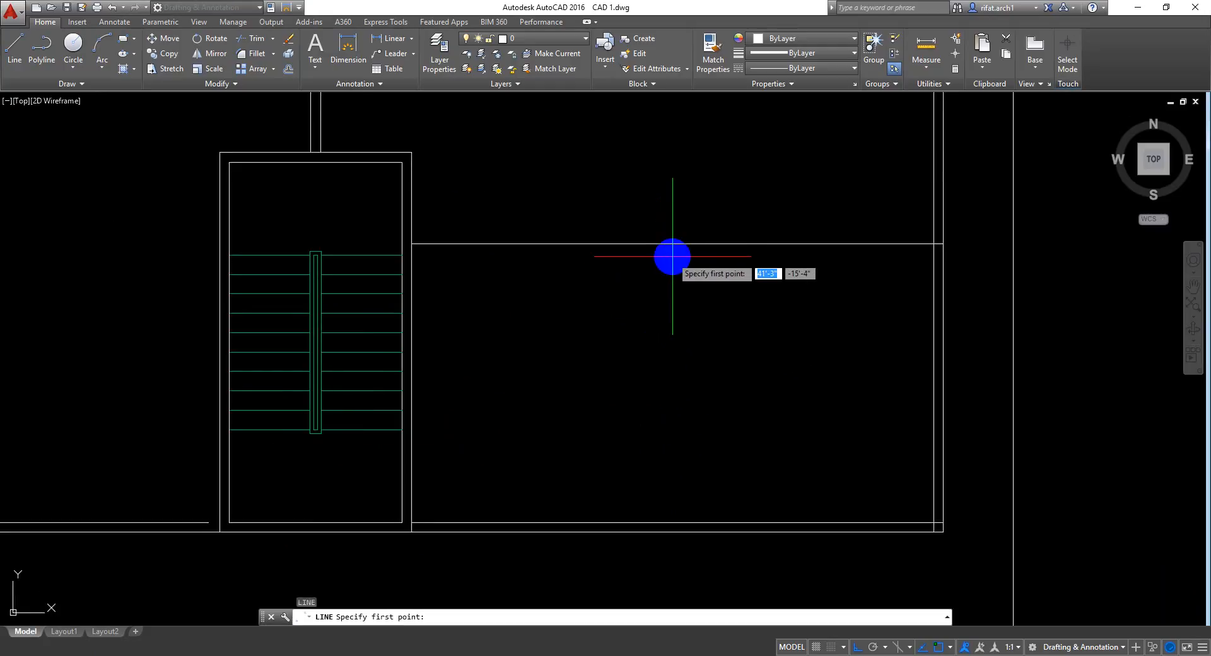
click(678, 243)
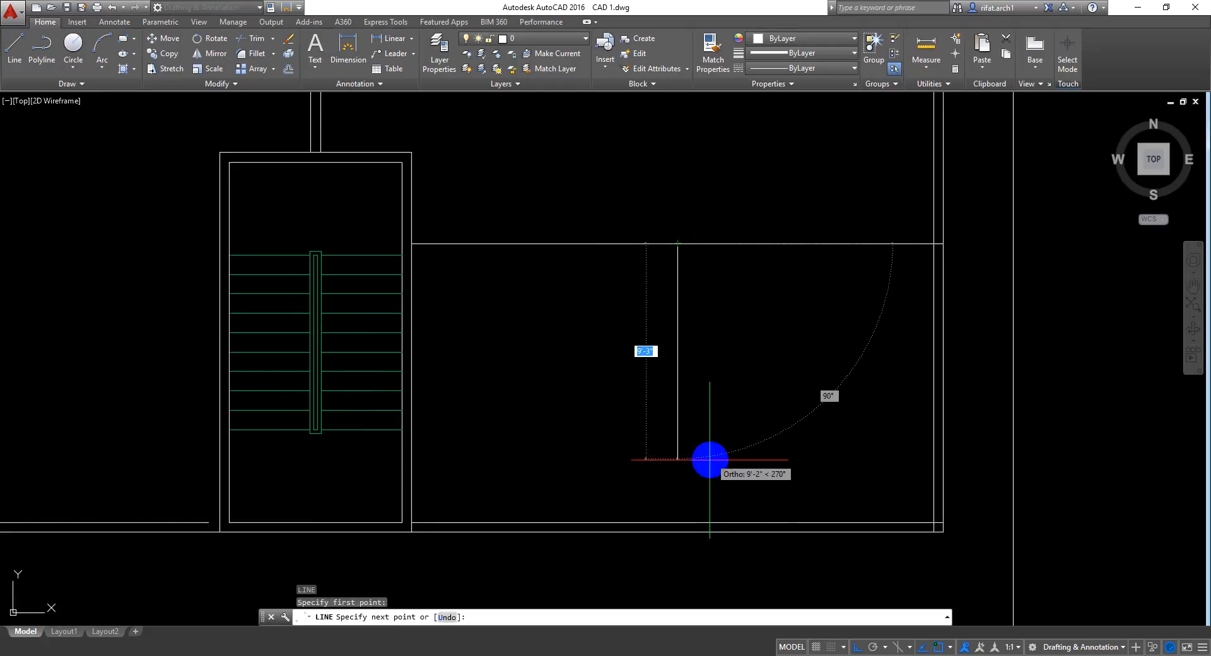
click(677, 522)
key(Return)
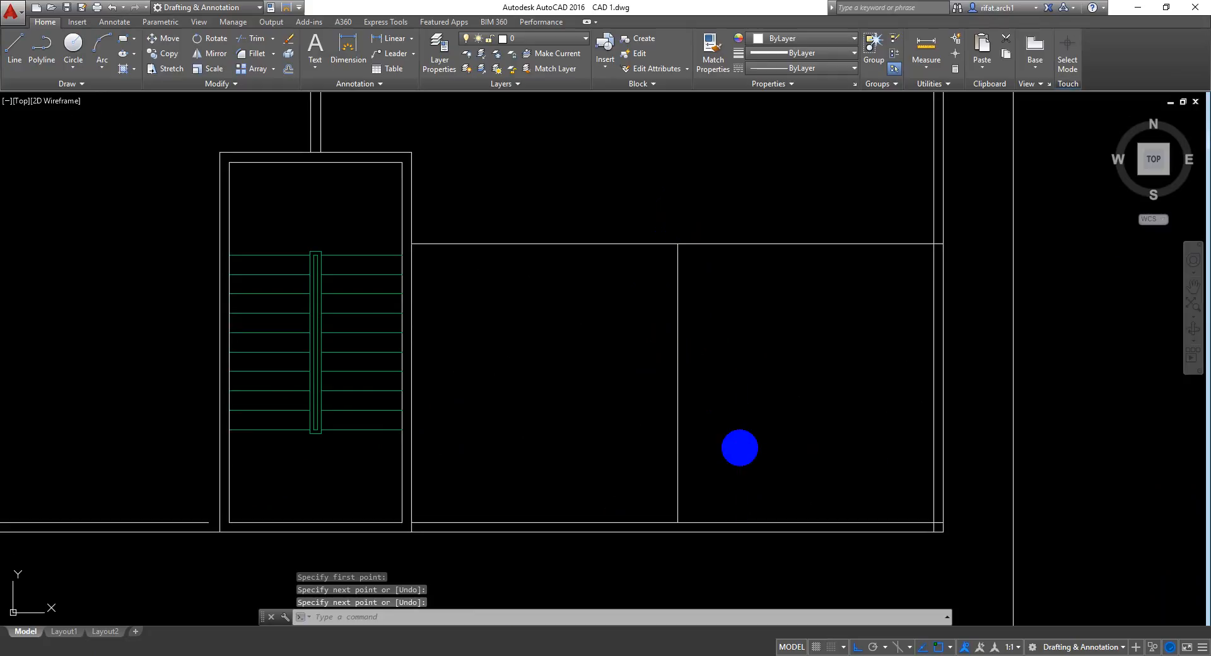
Step: Offset the right unit's horizontal room line 5" upward to form the wall thickness
text(o)
key(Return)
text(5)
key(Return)
click(645, 244)
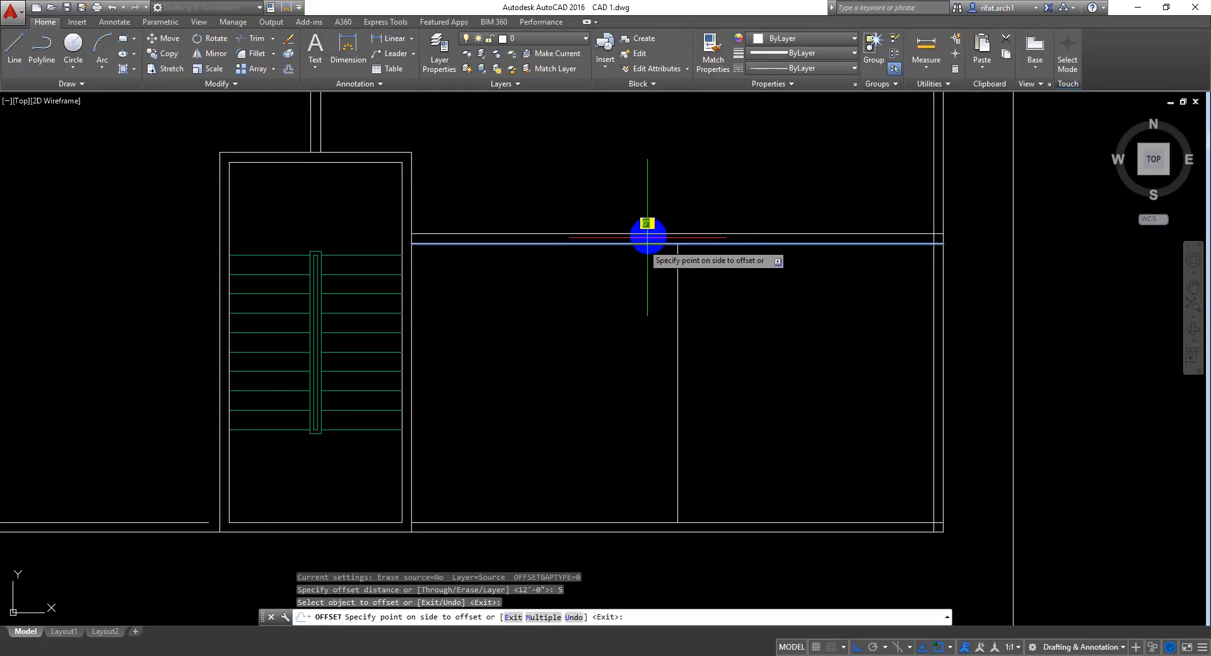
click(656, 212)
key(Return)
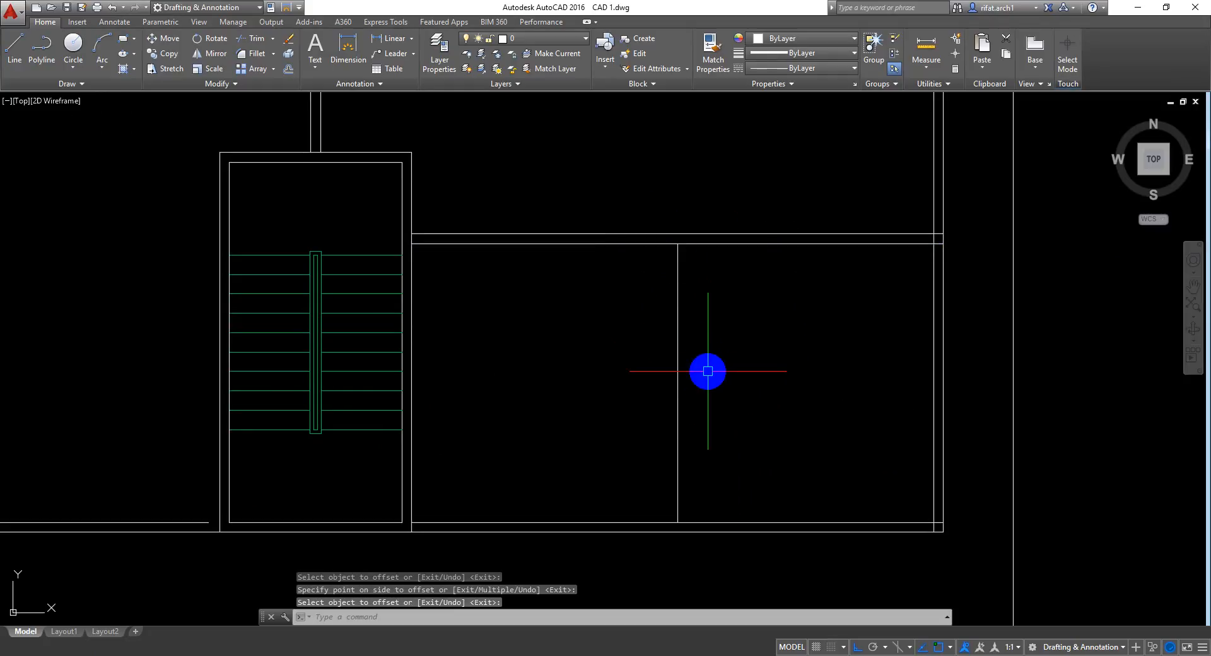
Step: Measure the room widths on both sides of the vertical line, and erase the dimension placed between it and the staircase wall
scroll(663, 371, up, 2)
middle_drag(671, 370, 643, 318)
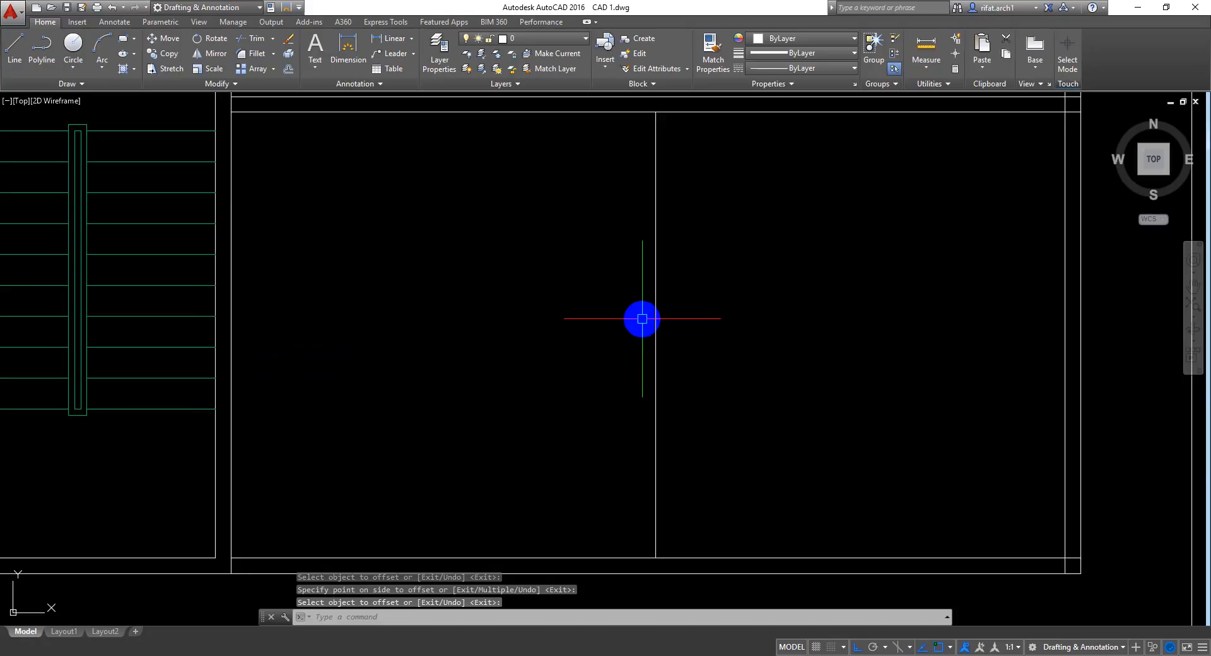
click(384, 38)
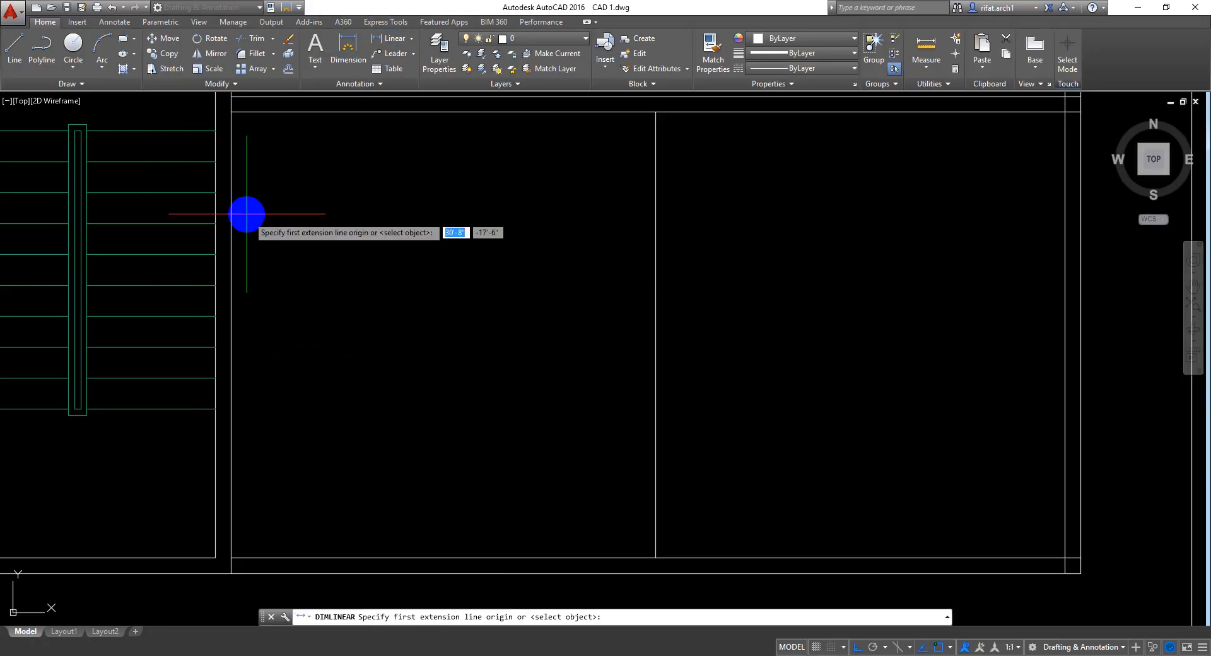
click(232, 209)
click(655, 214)
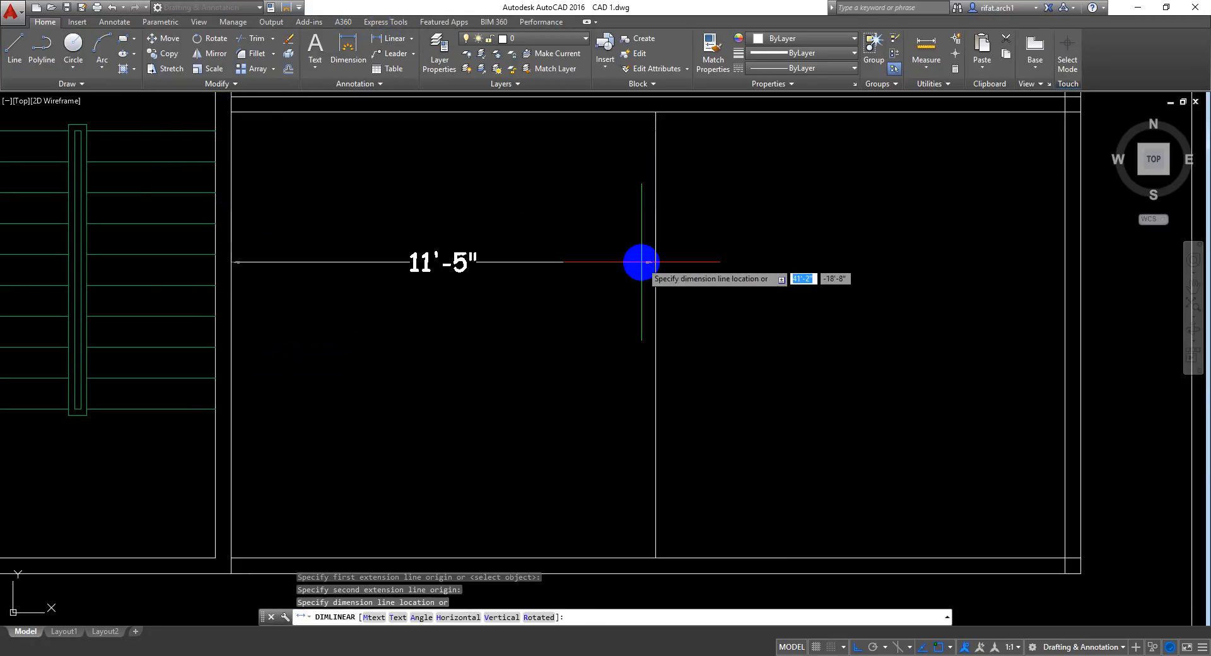
click(788, 262)
key(Return)
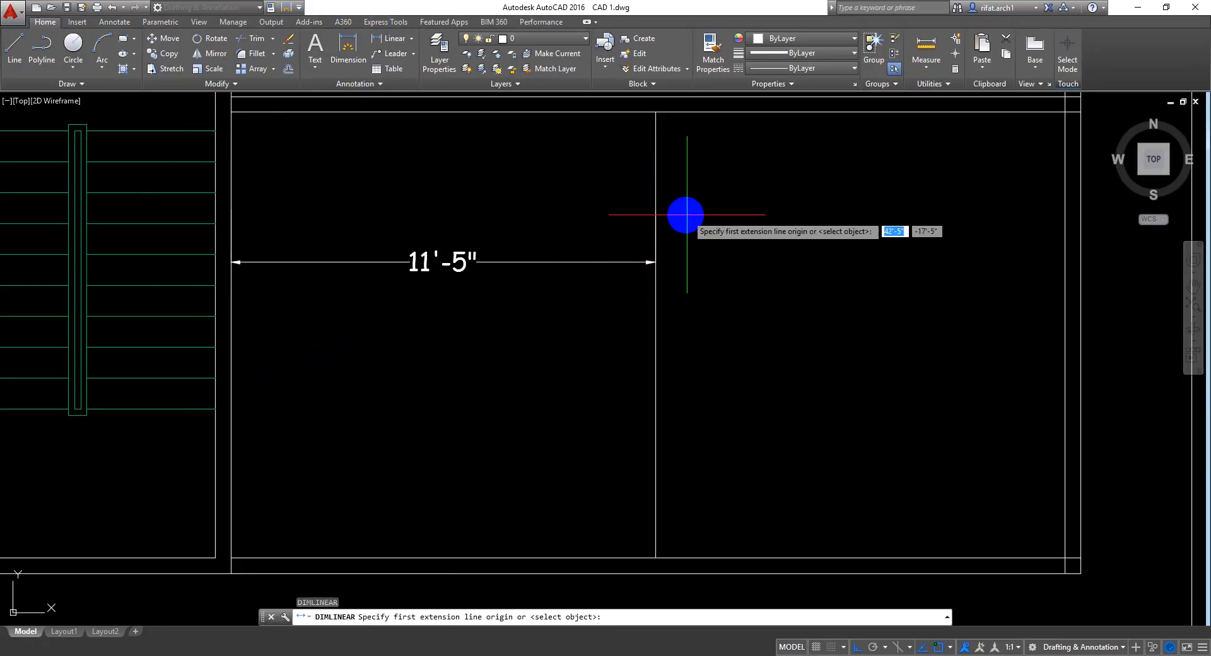
click(654, 261)
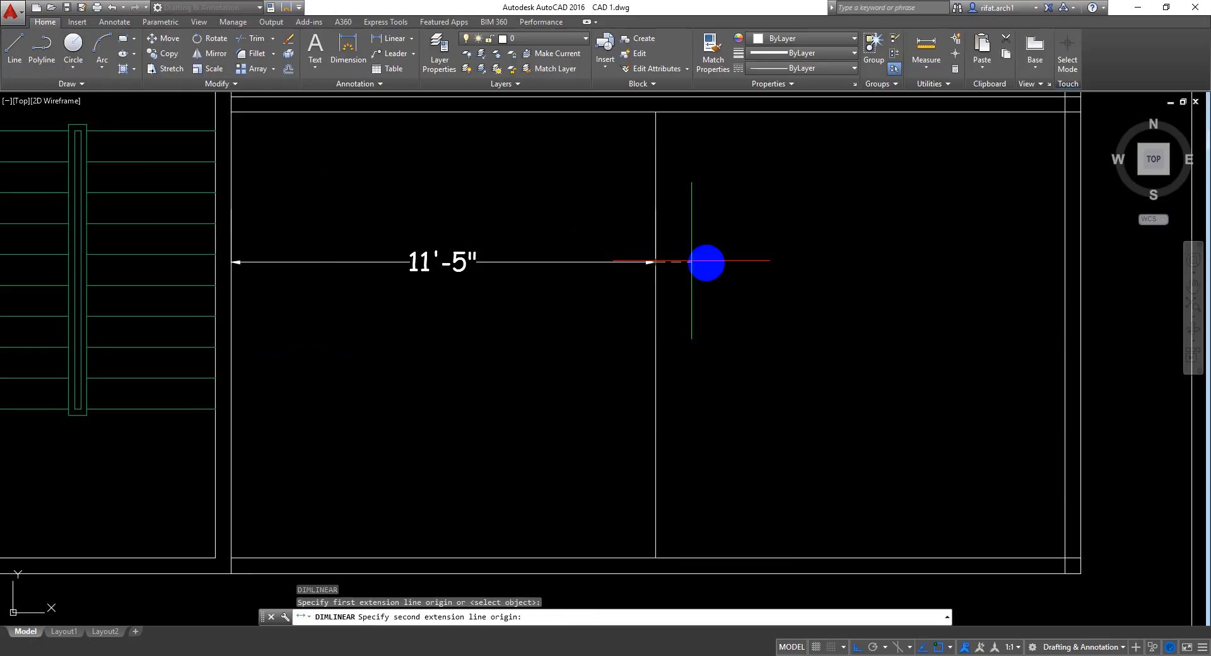
click(1061, 262)
key(Escape)
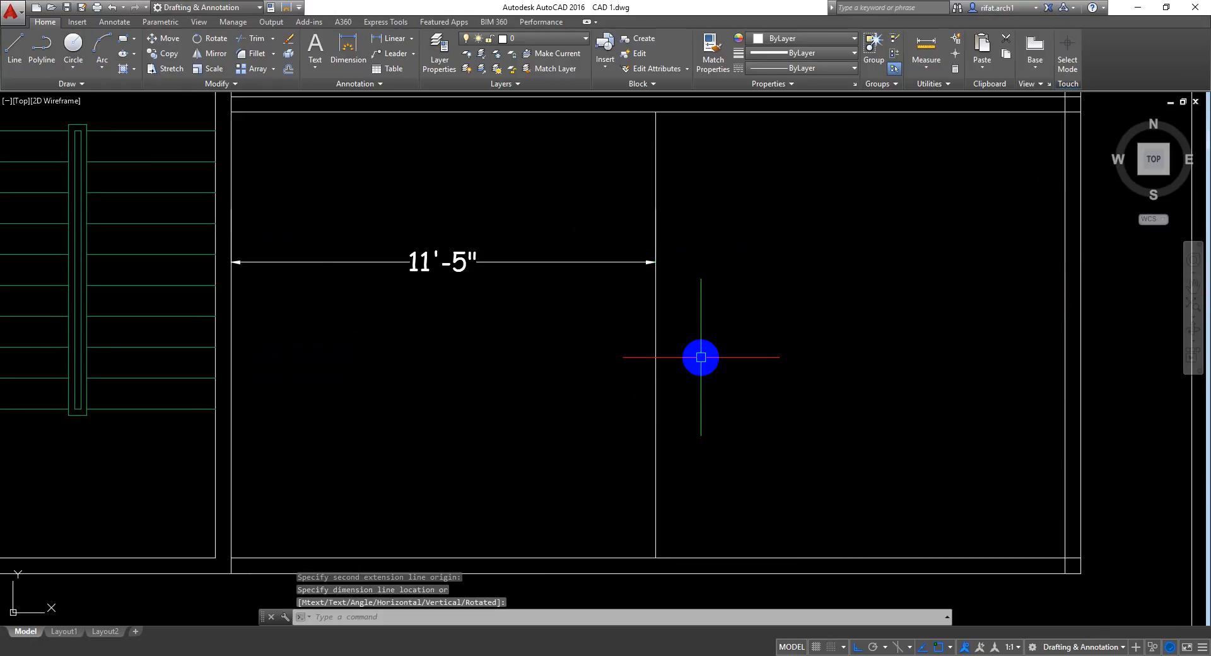
click(549, 185)
click(468, 339)
key(Delete)
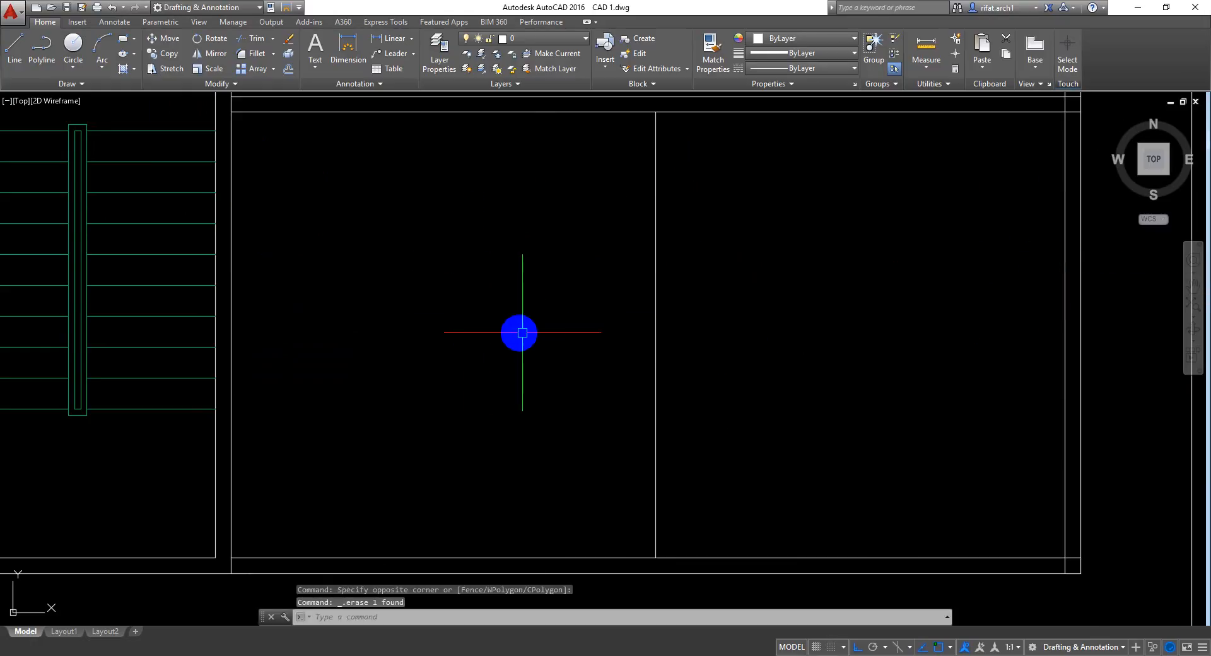
key(Escape)
Step: Offset the vertical room line 5" toward the staircase to form a partition wall, and save the drawing
text(o)
key(Return)
key(Return)
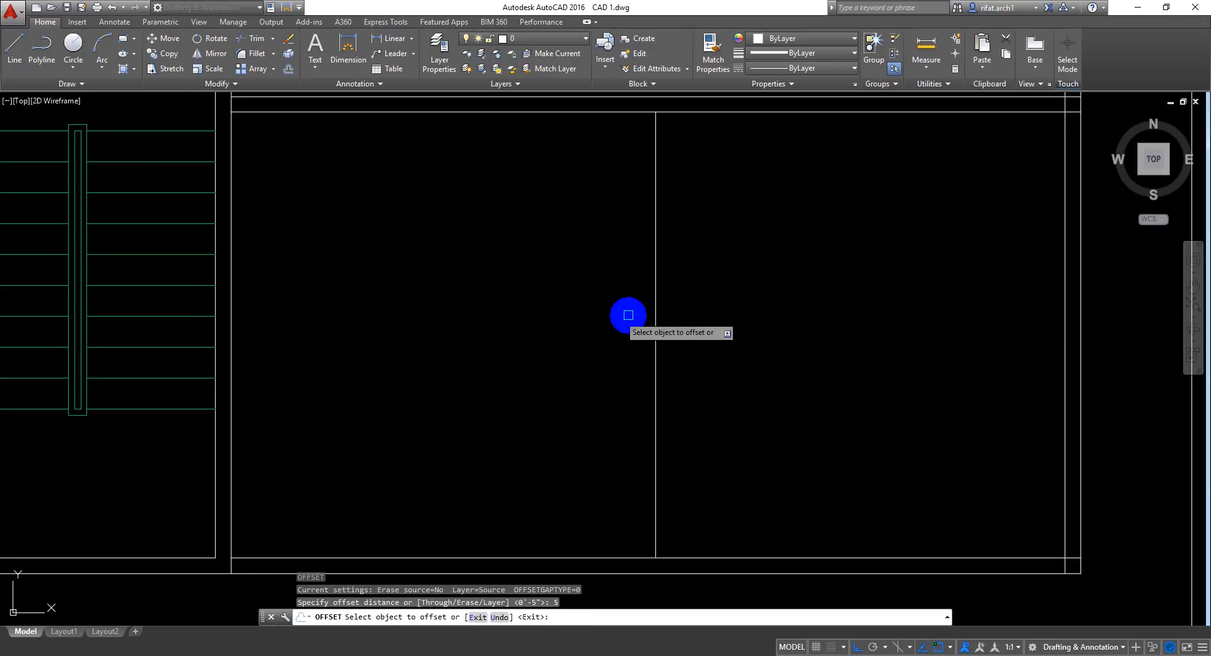
click(655, 303)
click(504, 364)
scroll(544, 378, down, 1)
mouse_move(706, 316)
middle_down()
mouse_move(672, 323)
mouse_move(687, 337)
middle_up()
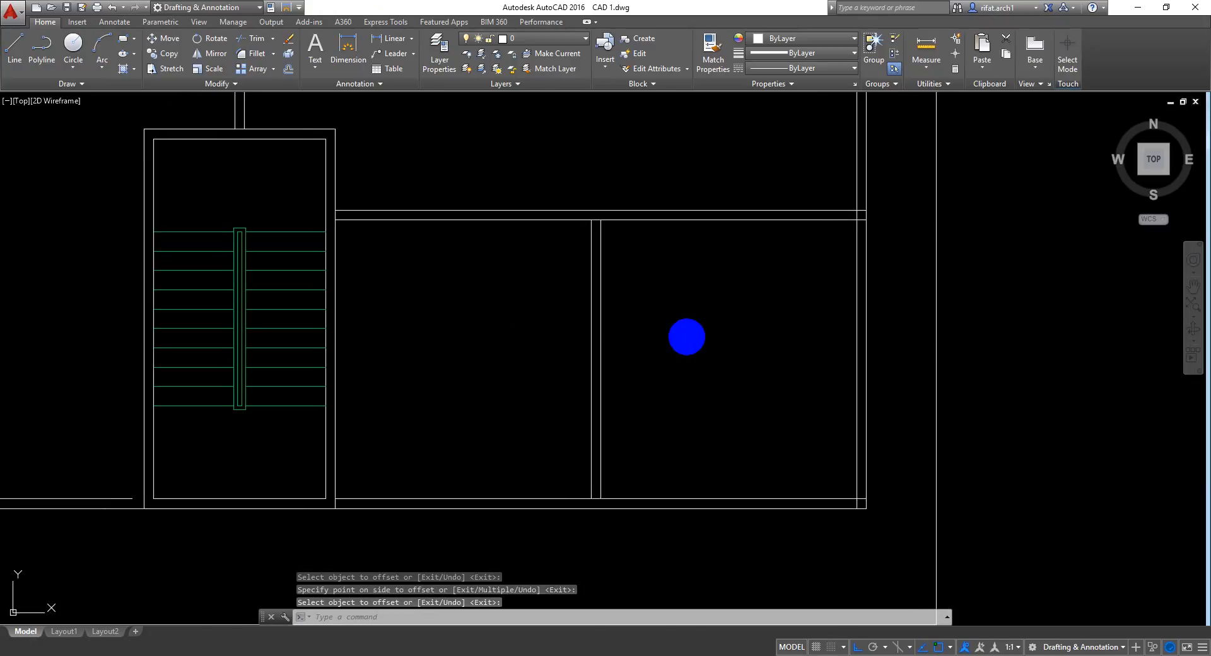
key(Escape)
key(Escape)
key(ctrl+s)
Step: Measure the room's width from the staircase's right outer wall line to the partition's left line
middle_drag(562, 357, 588, 355)
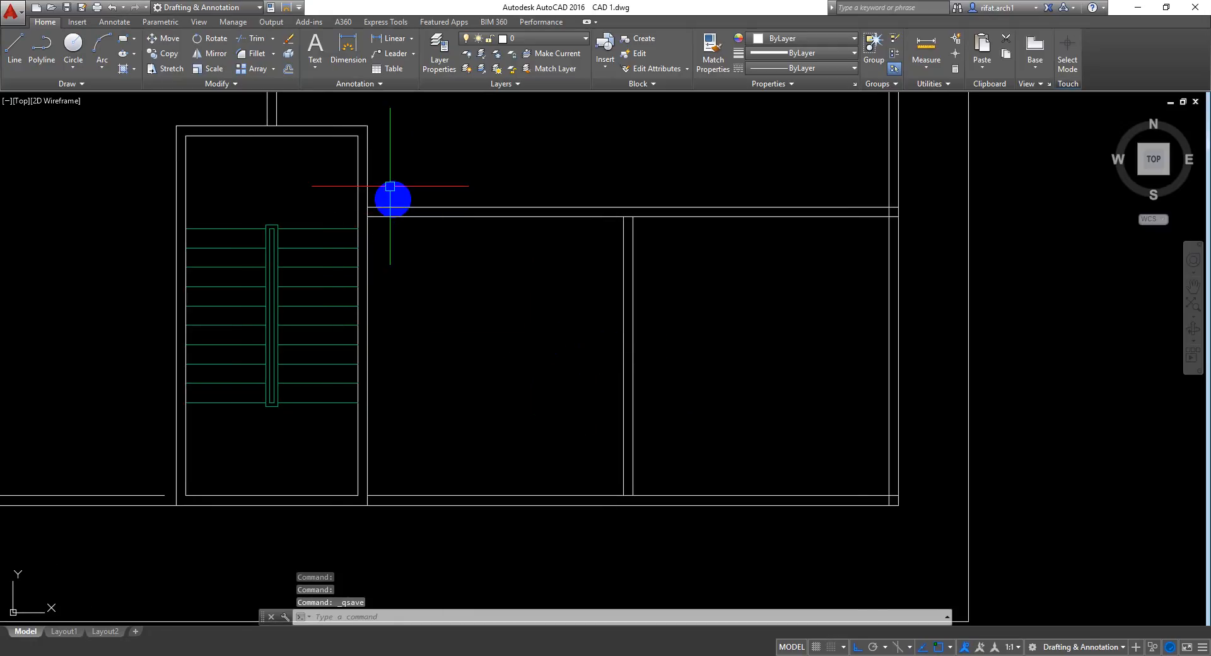
click(397, 41)
click(368, 264)
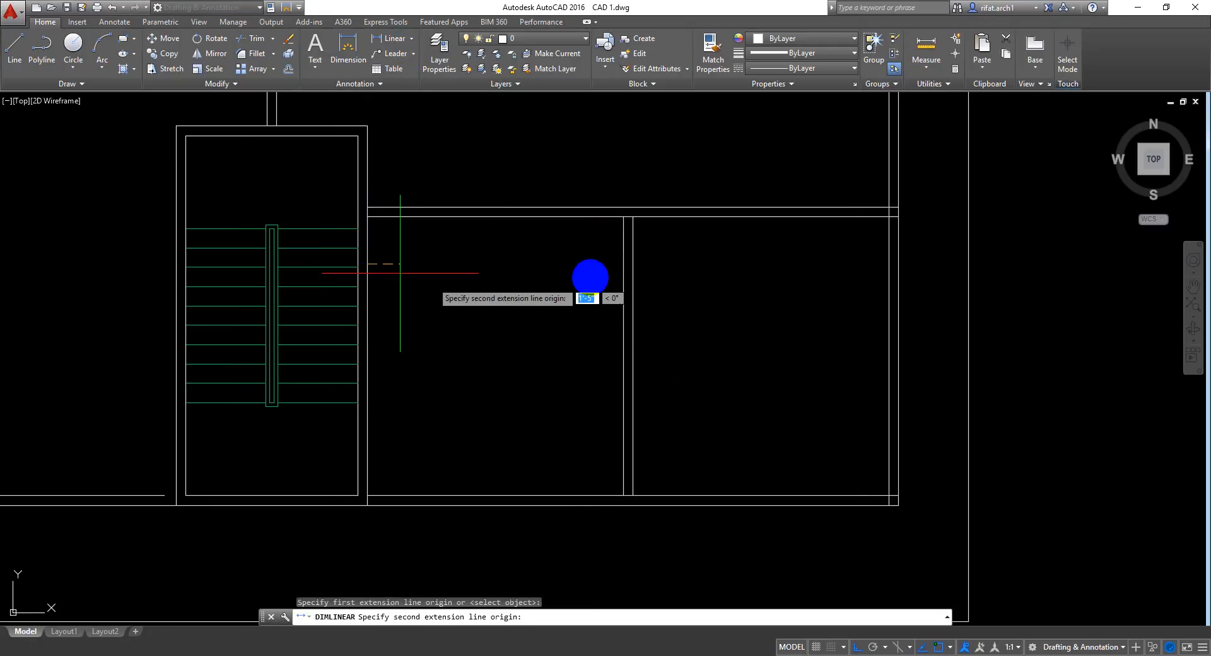
click(622, 273)
key(Escape)
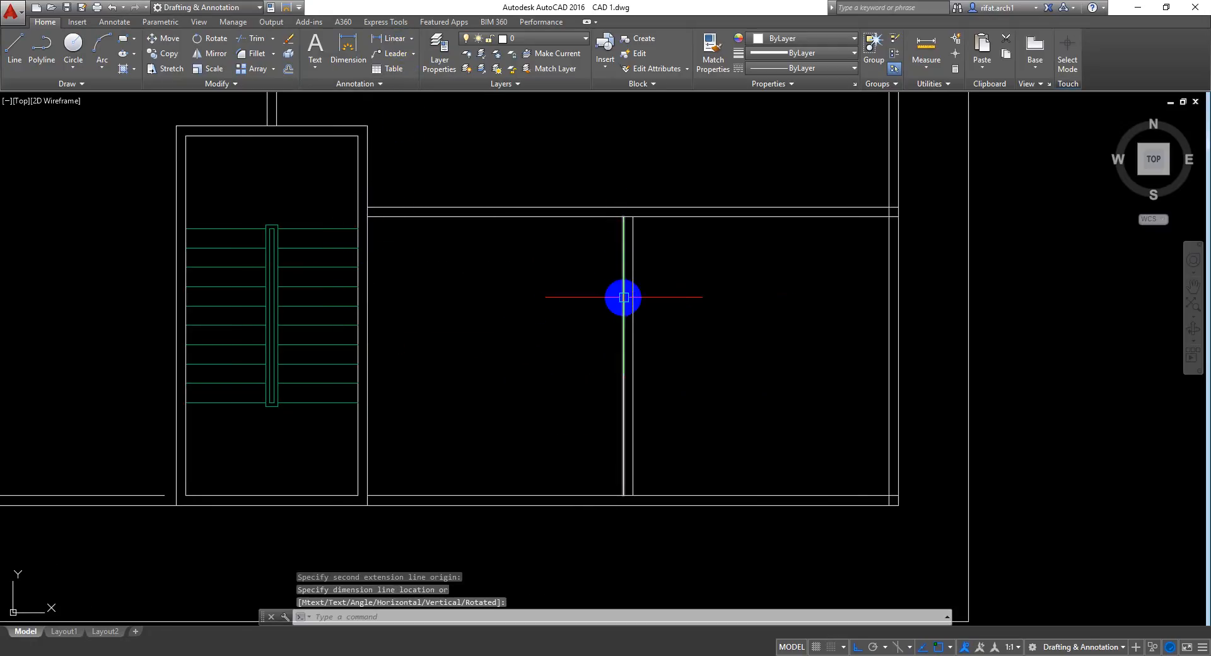
Step: Measure the horizontal distance between the right unit's outer wall and the site boundary
mouse_move(809, 368)
middle_down()
mouse_move(781, 335)
mouse_move(774, 287)
middle_up()
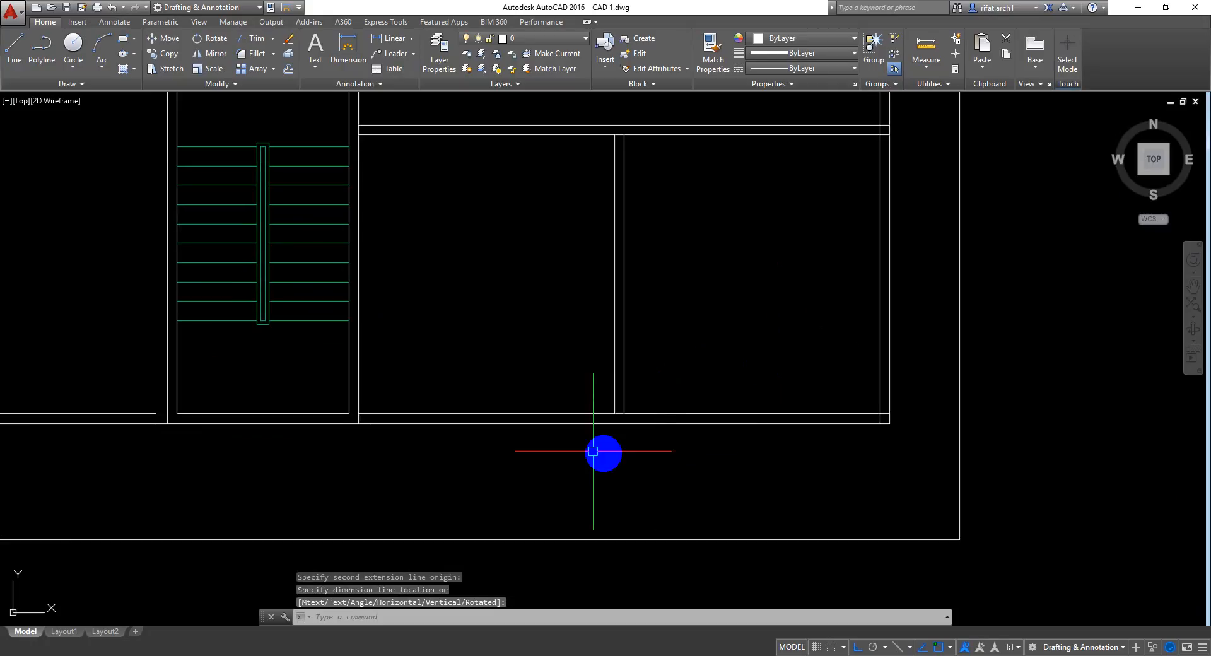
middle_drag(656, 322, 645, 381)
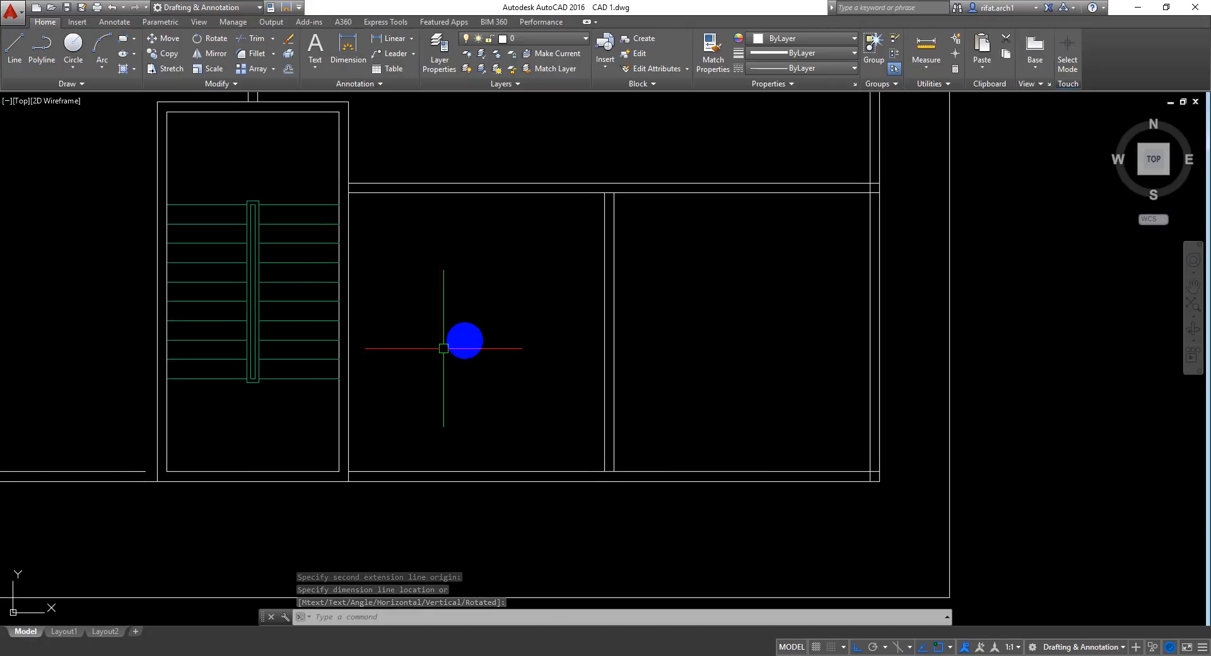
middle_drag(757, 320, 708, 346)
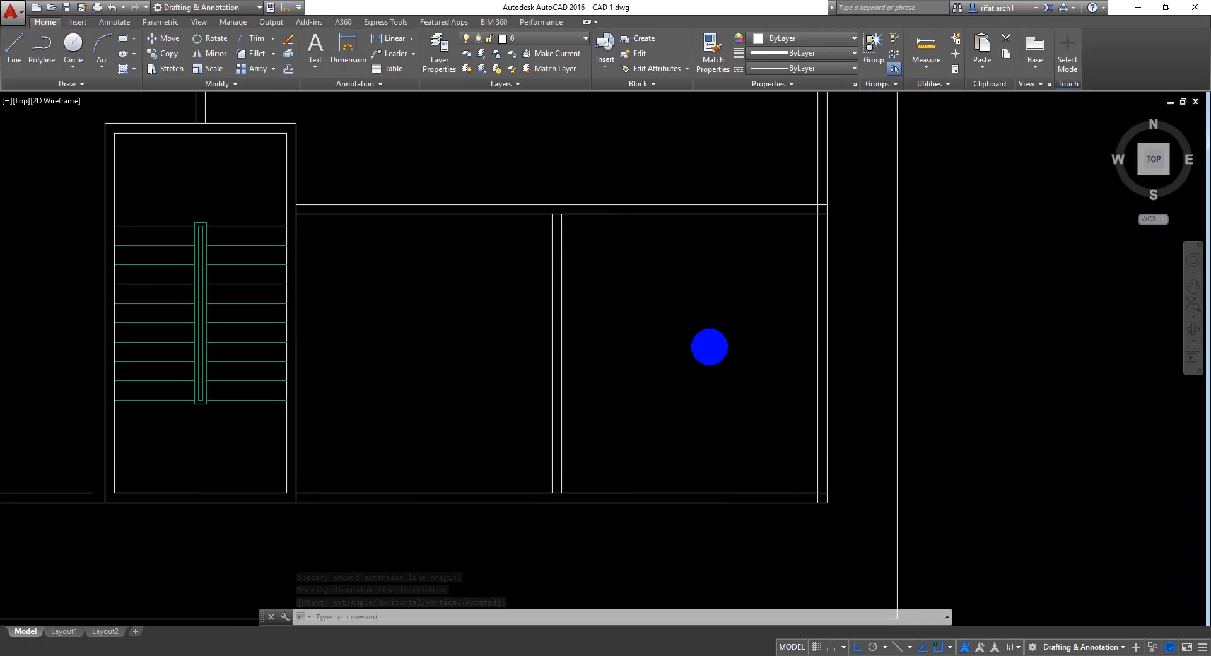
key(Return)
click(828, 325)
click(896, 328)
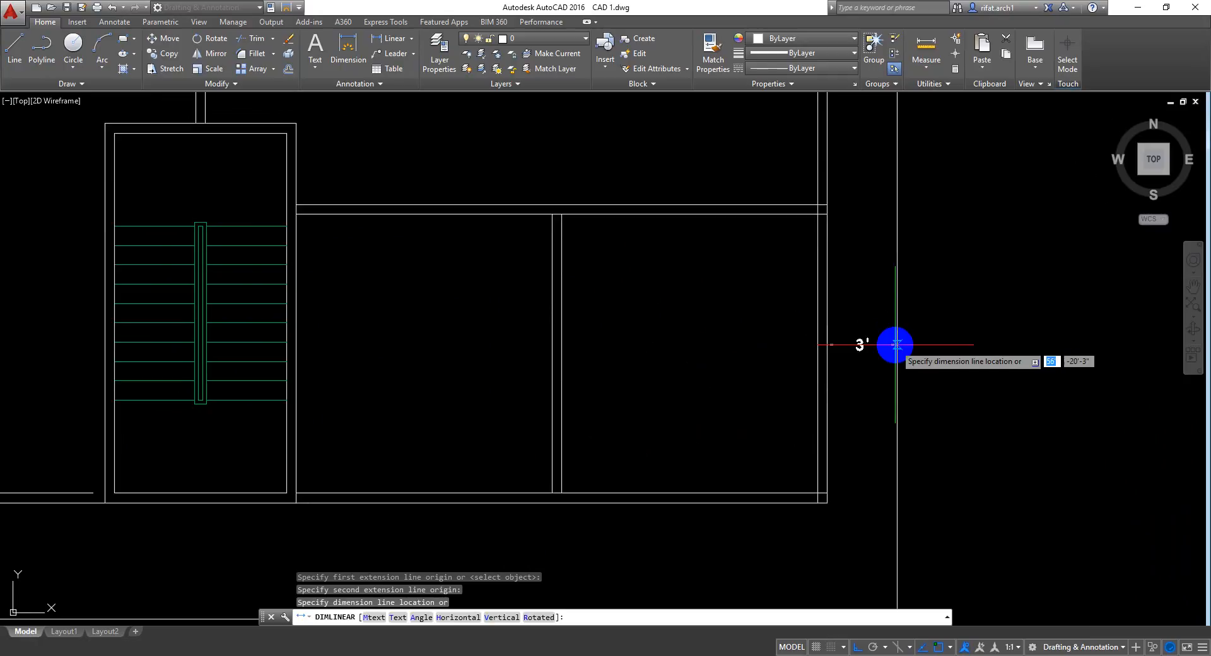
key(Escape)
middle_drag(831, 345, 857, 339)
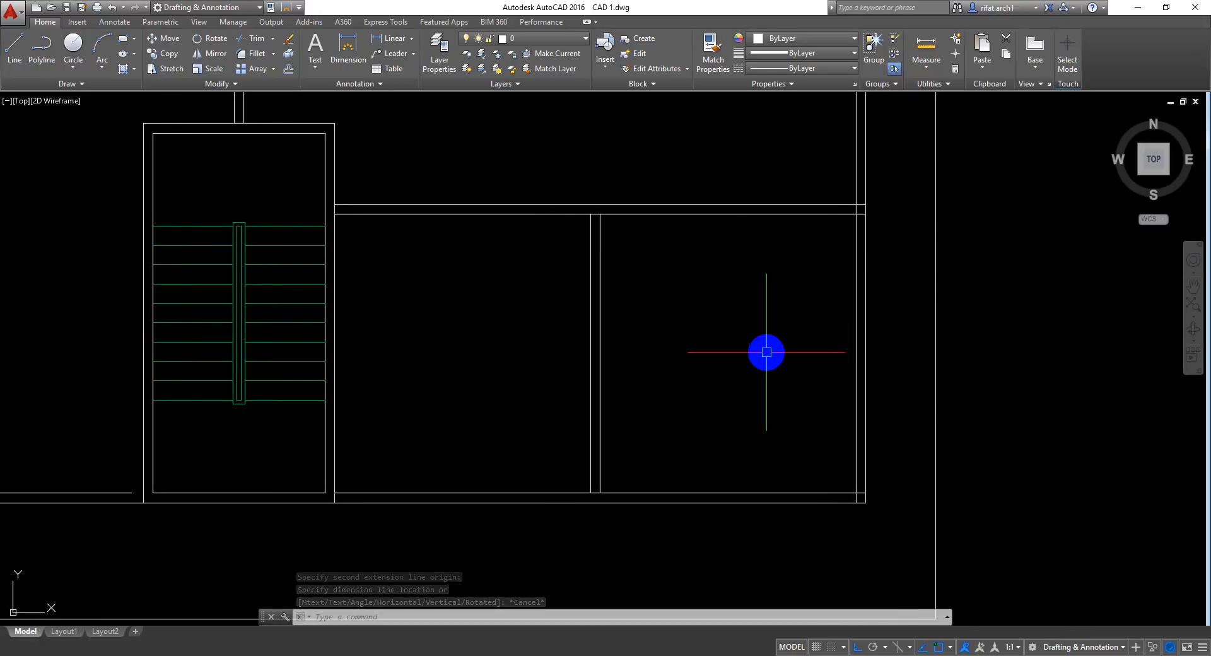
Step: Move both lines of the vertical partition wall 12" left toward the staircase, and save the drawing
middle_drag(683, 363, 717, 372)
click(674, 279)
click(574, 367)
text(m)
key(Return)
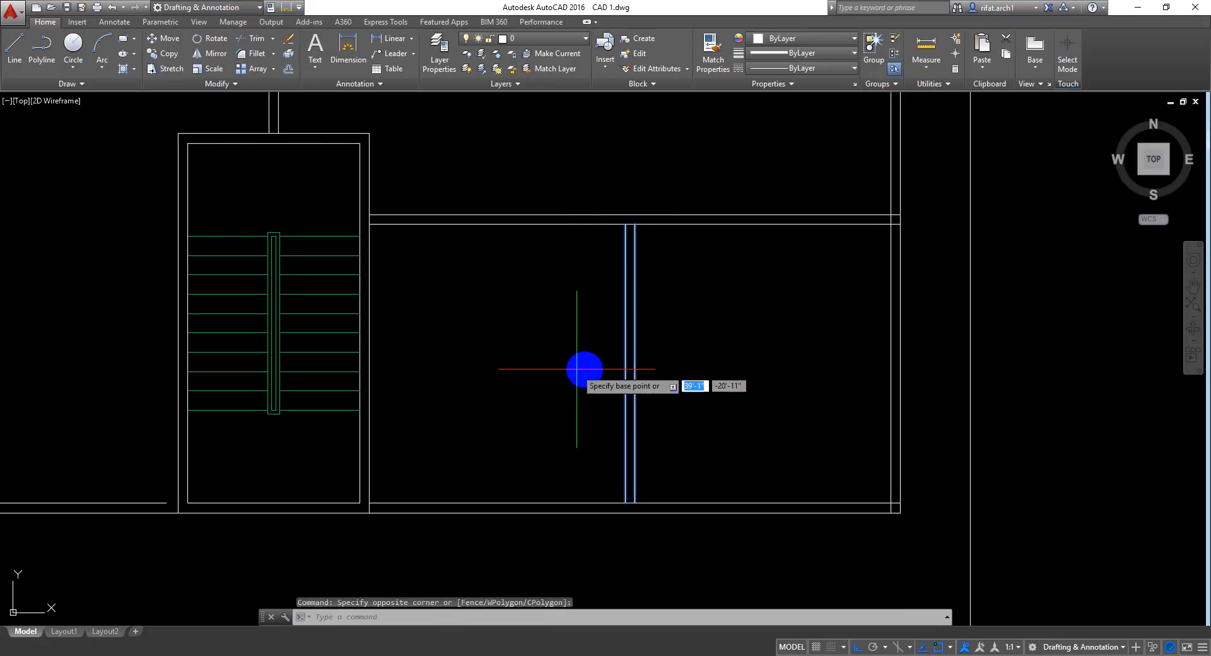
click(755, 354)
text(12)
key(Return)
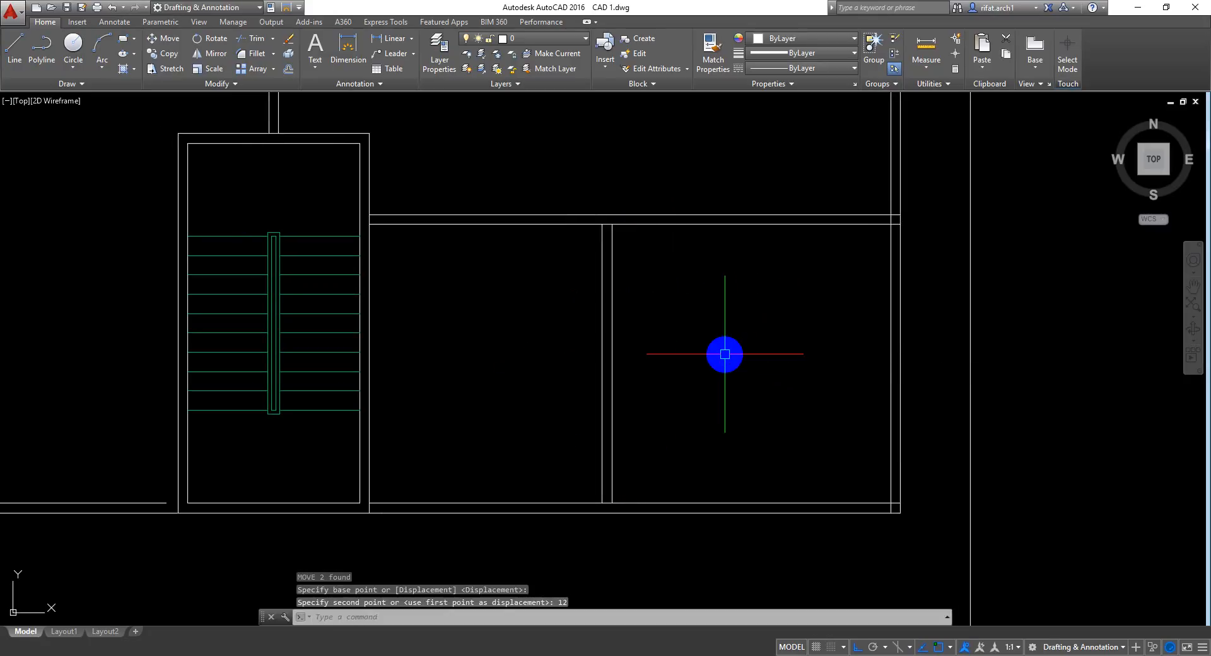
key(Escape)
key(ctrl+s)
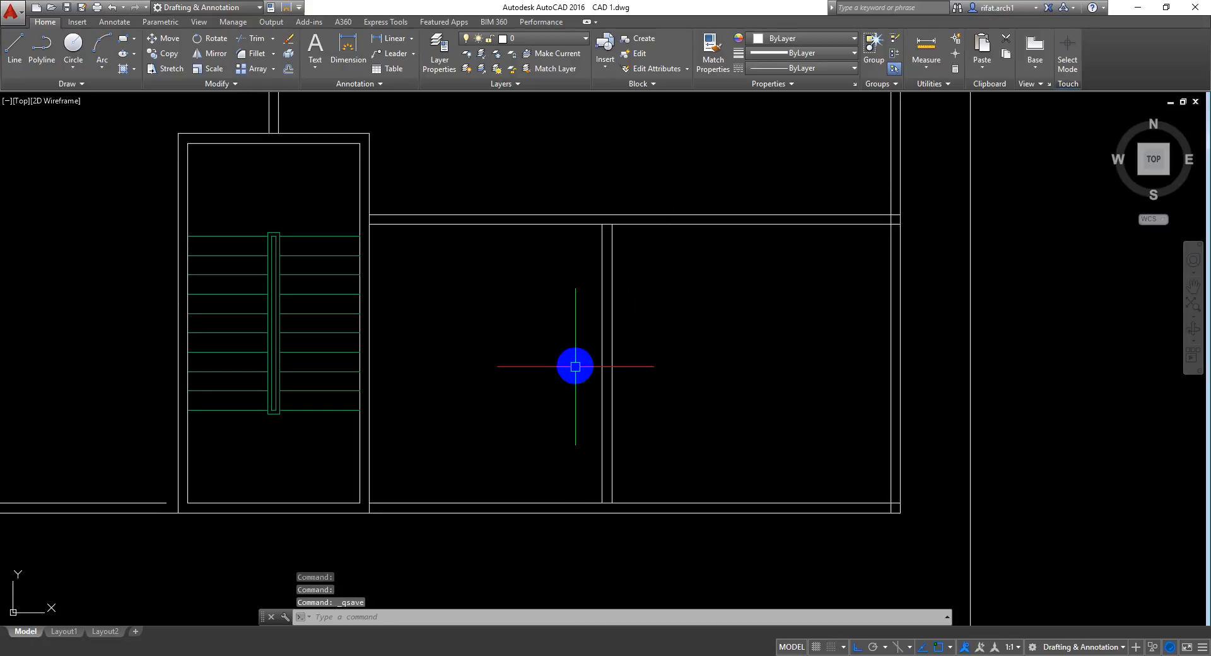
Step: Offset the right unit's lower outer wall line 42" downward toward the site boundary
middle_drag(720, 333, 701, 332)
middle_drag(715, 284, 731, 290)
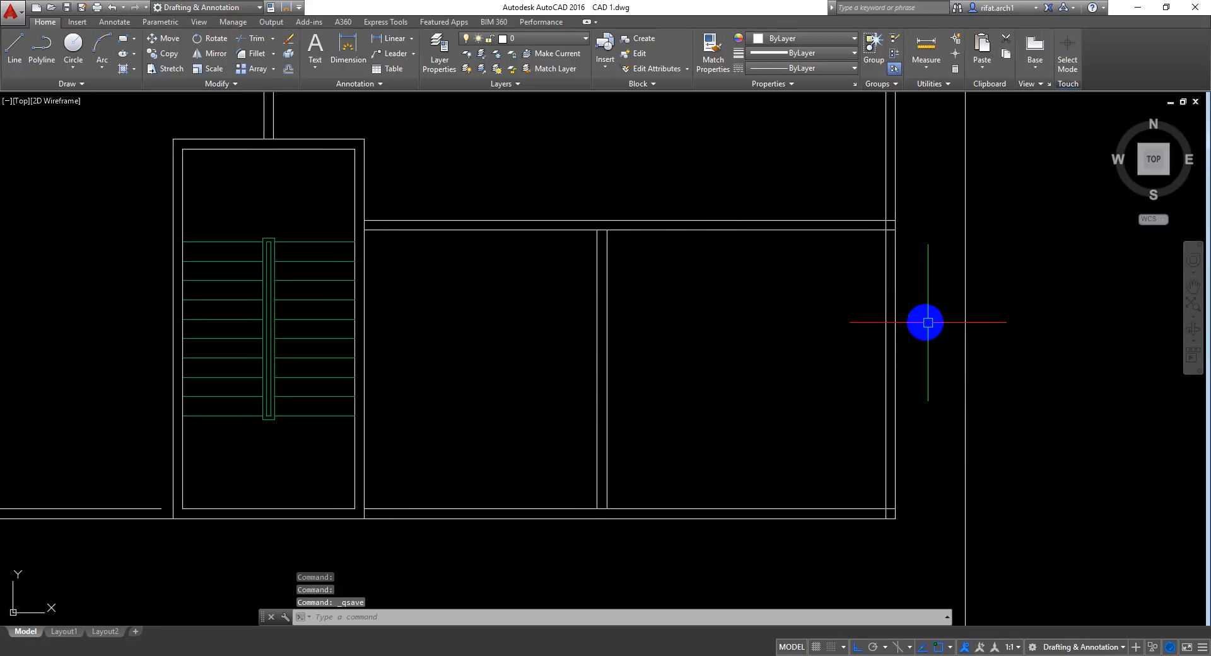
middle_drag(797, 339, 813, 341)
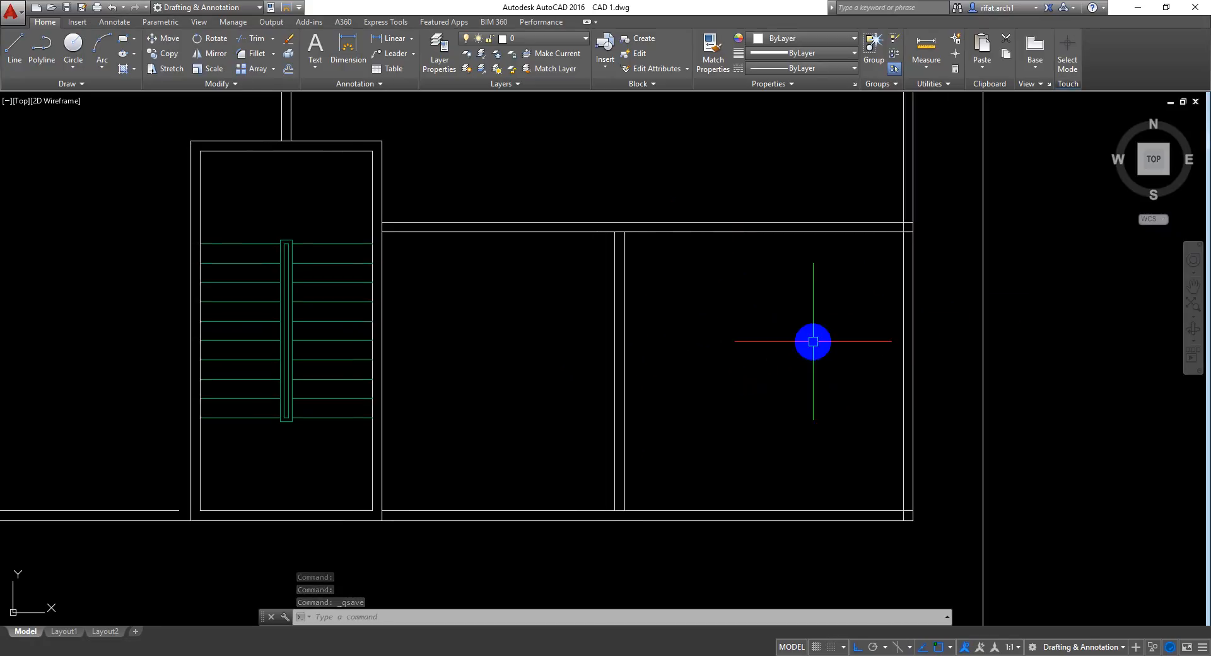
middle_drag(671, 366, 686, 327)
middle_drag(605, 494, 605, 463)
scroll(515, 472, up, 2)
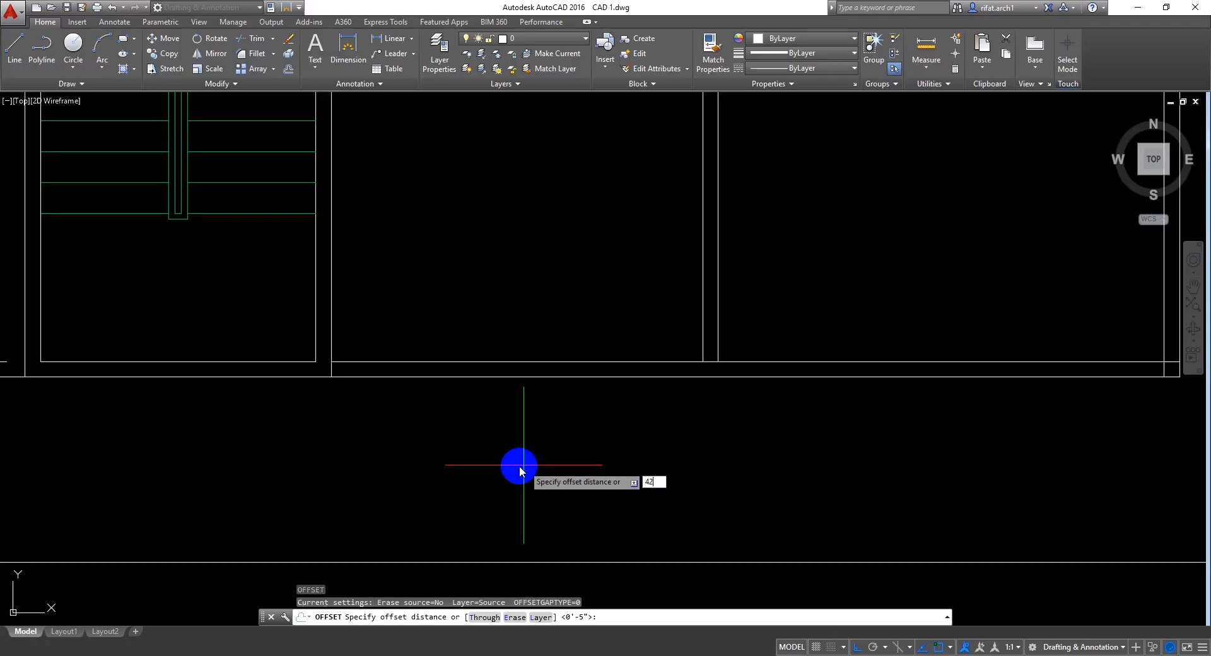
key(Return)
click(533, 377)
click(573, 466)
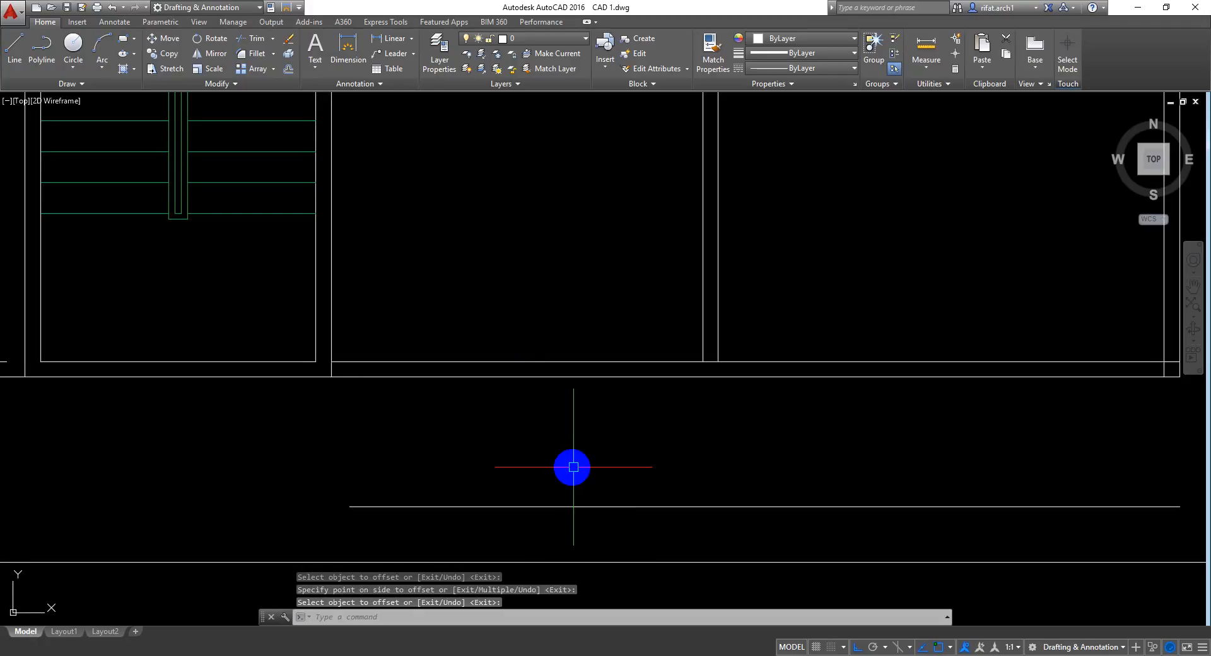
Step: Draw two vertical lines downward across the offset line, from the staircase's outer wall corner and from the partition wall's left line
middle_drag(573, 467, 560, 438)
key(Escape)
text(l)
key(Return)
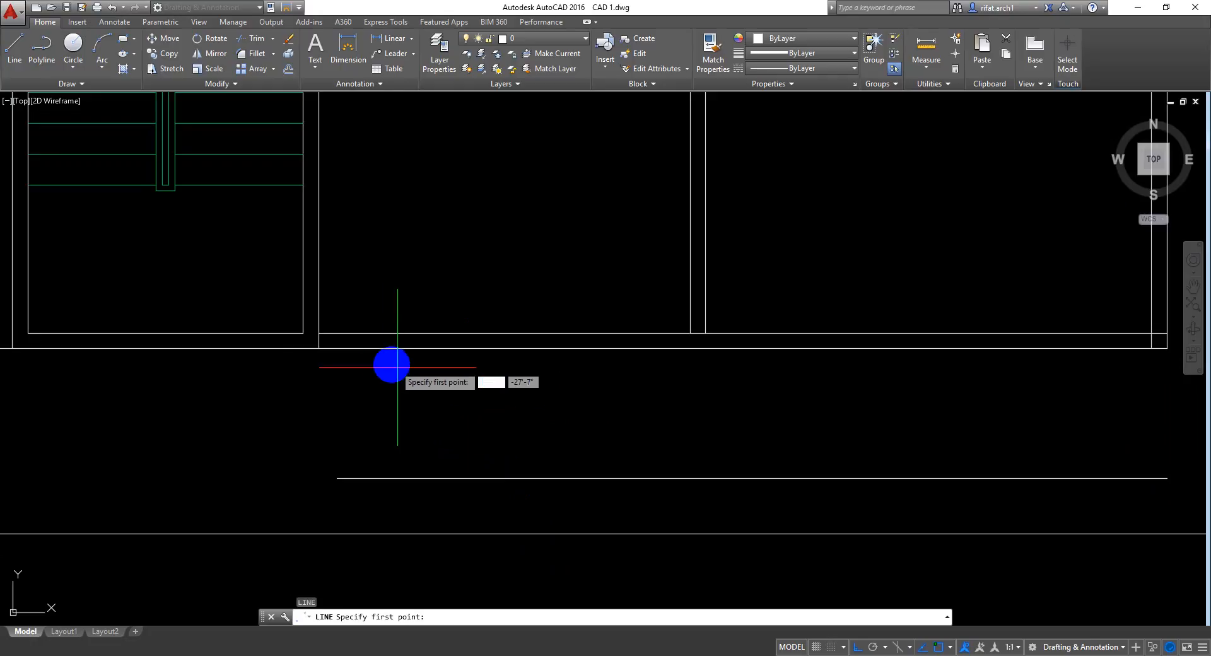
click(318, 348)
click(327, 488)
key(Return)
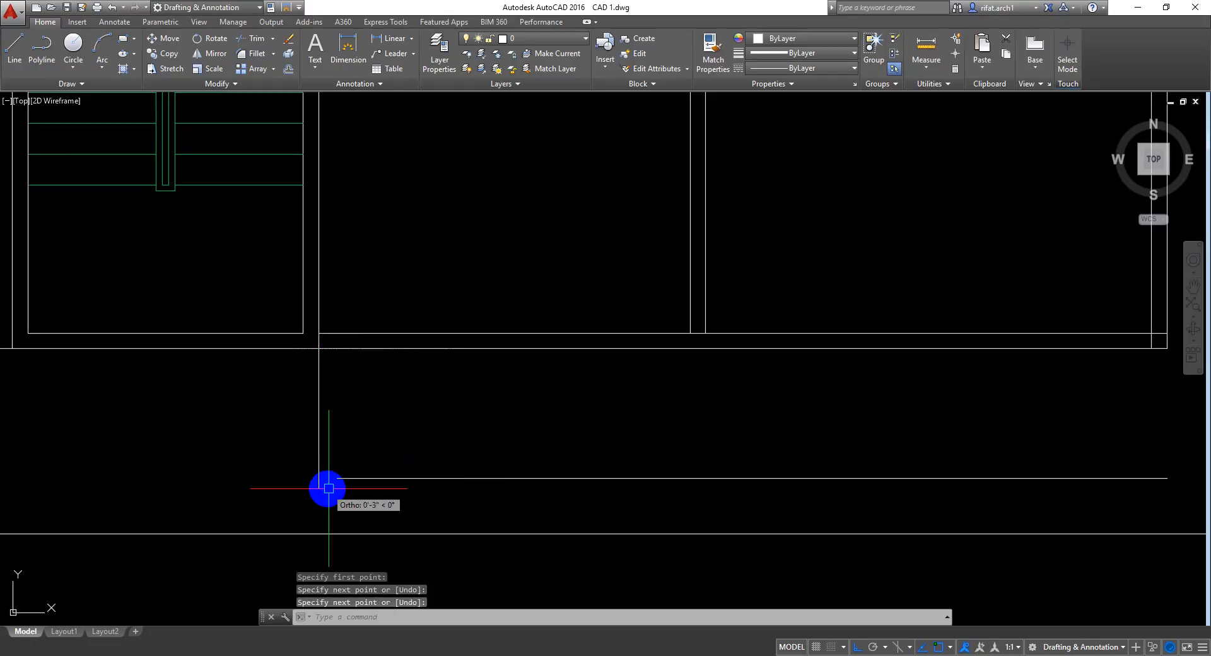
key(Return)
click(690, 333)
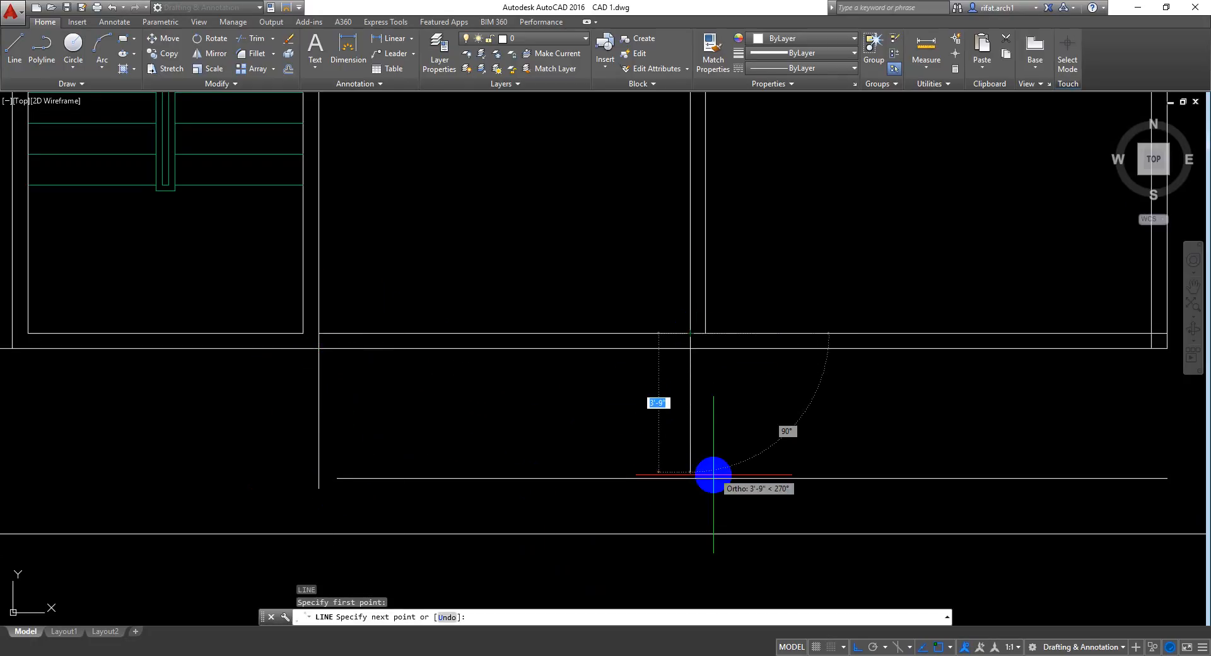
click(704, 496)
key(Return)
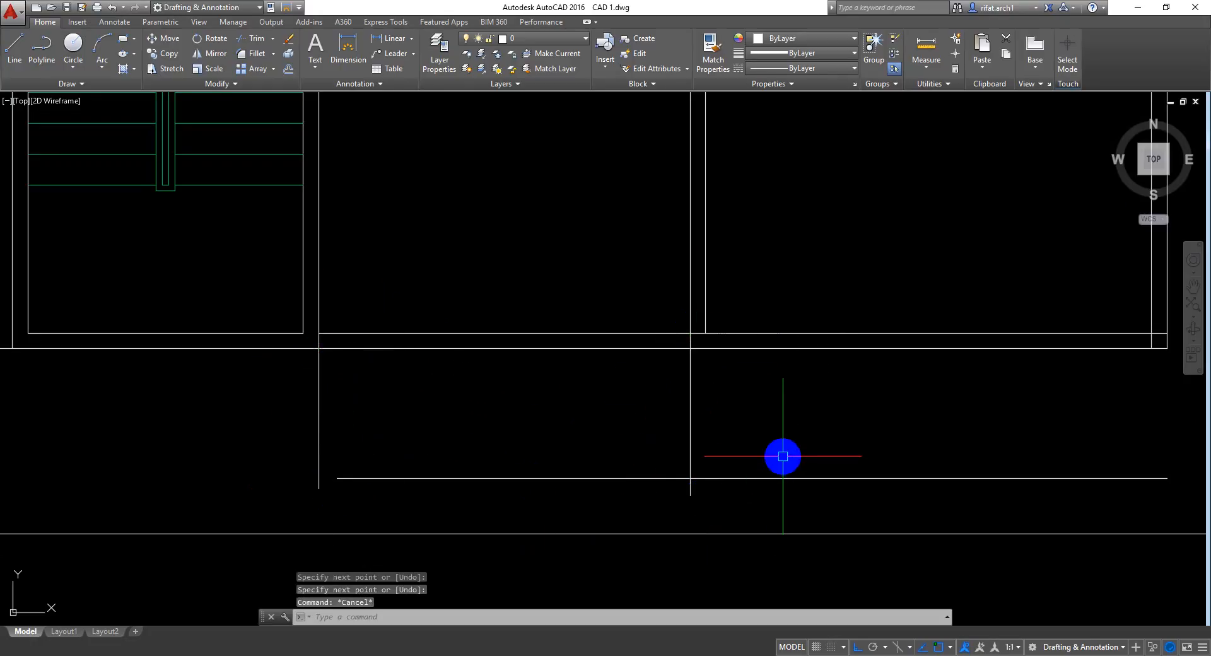
Step: Trim the overhanging ends and extend the horizontal line to the left vertical, closing the projecting balcony outline below the wall
text(tr)
key(Return)
key(Return)
click(851, 421)
click(781, 486)
click(739, 506)
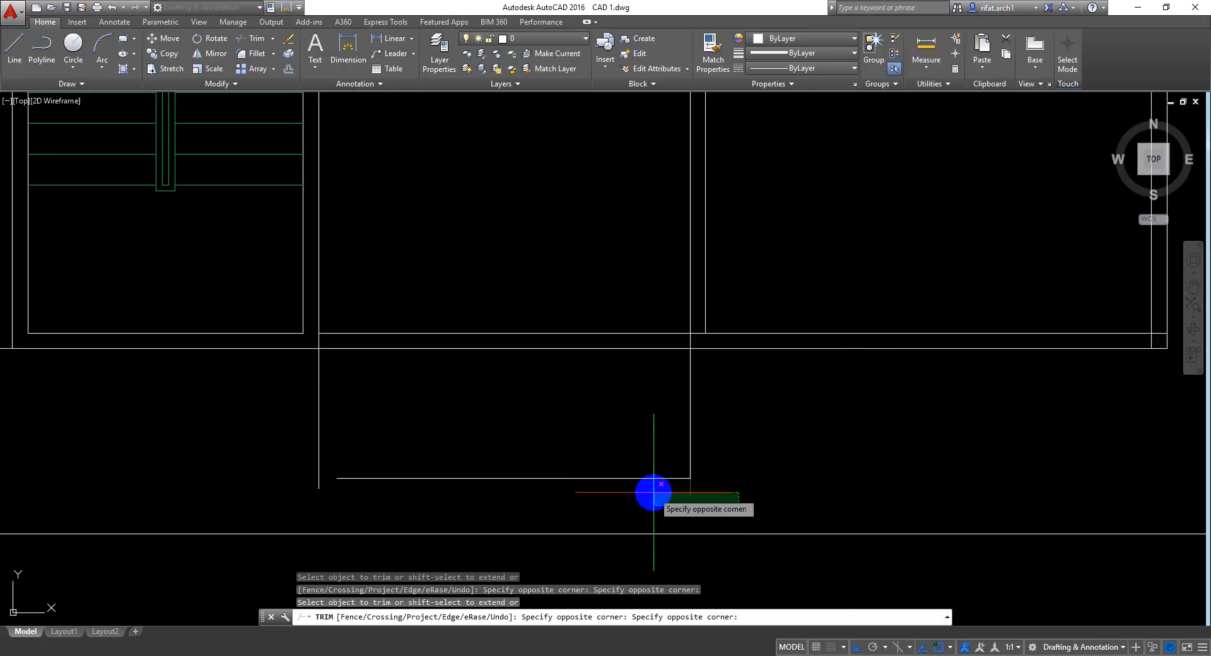
click(652, 492)
shift+click(353, 479)
click(335, 494)
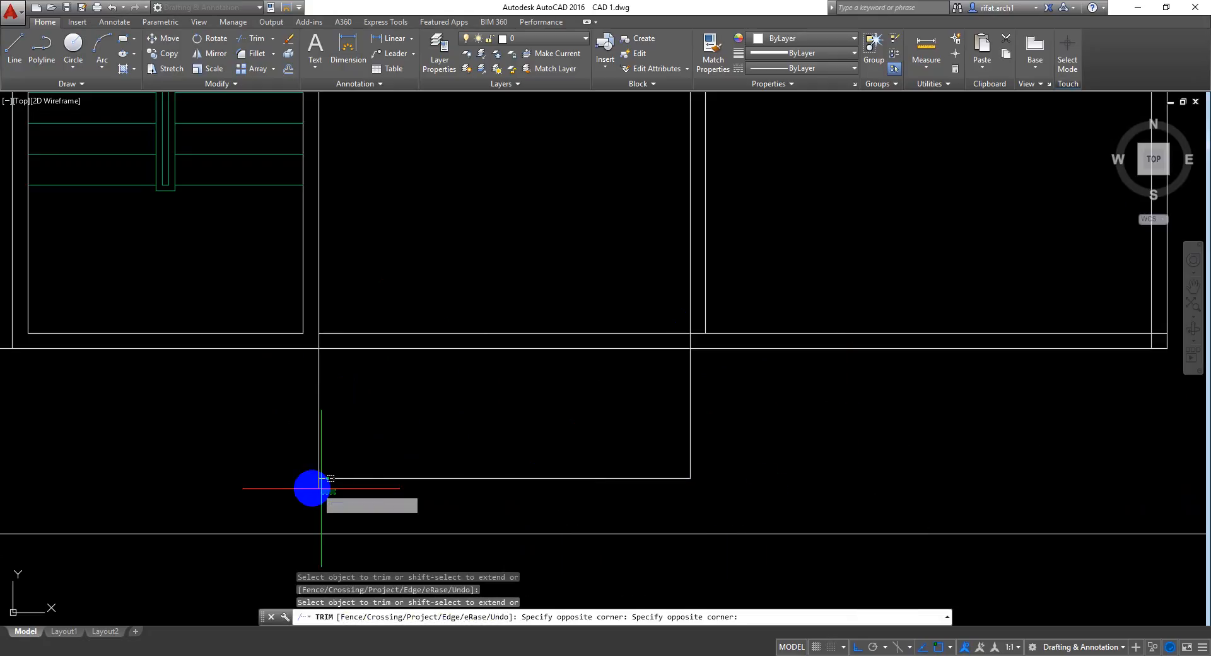
click(303, 486)
key(Return)
mouse_move(751, 386)
middle_down()
mouse_move(757, 398)
mouse_move(759, 387)
middle_up()
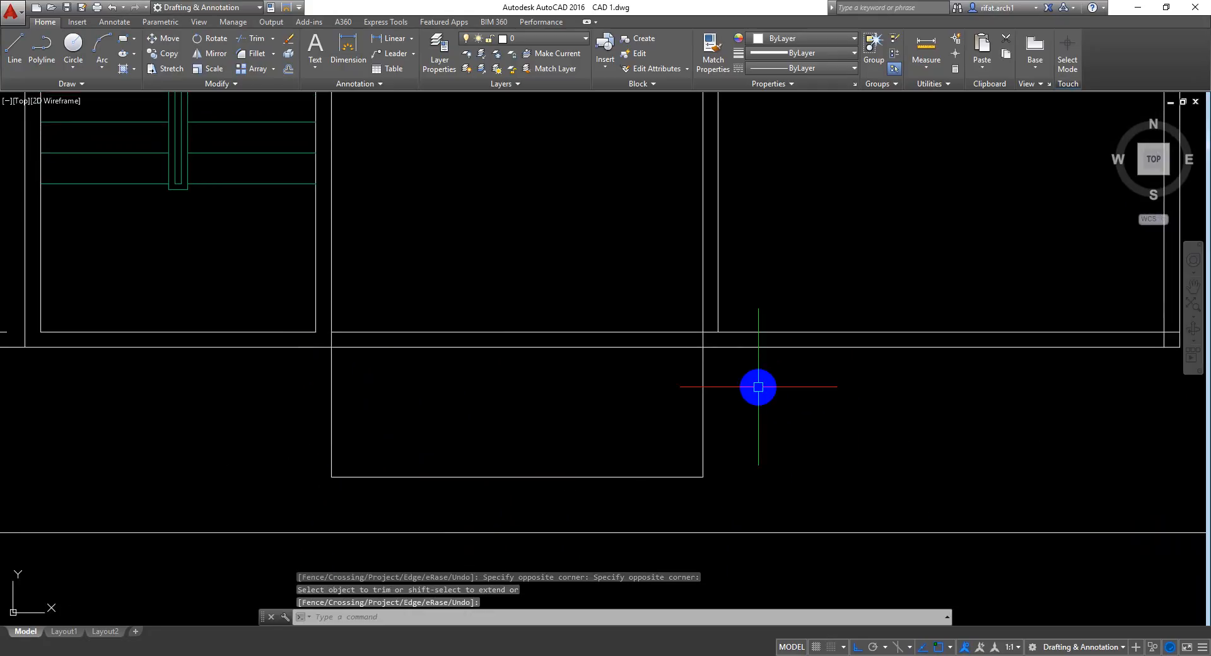
Step: Offset the left, bottom and right lines of the balcony outline 3" inward
middle_drag(535, 370, 550, 355)
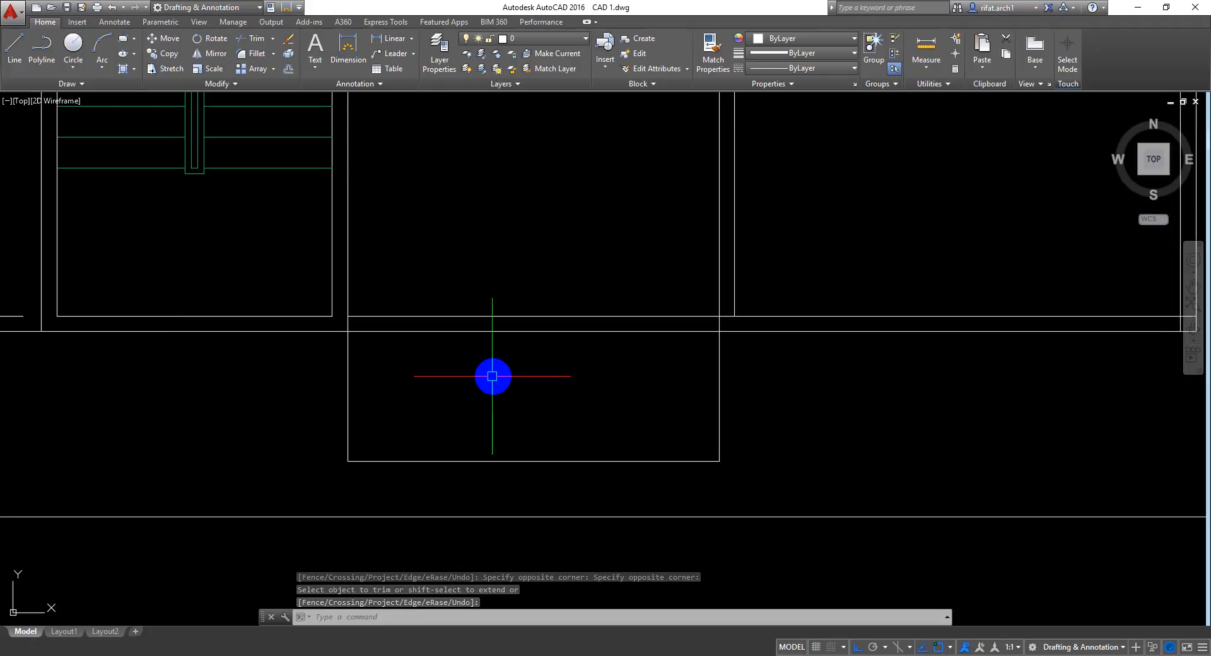
scroll(496, 379, up, 2)
middle_drag(497, 386, 503, 356)
text(o)
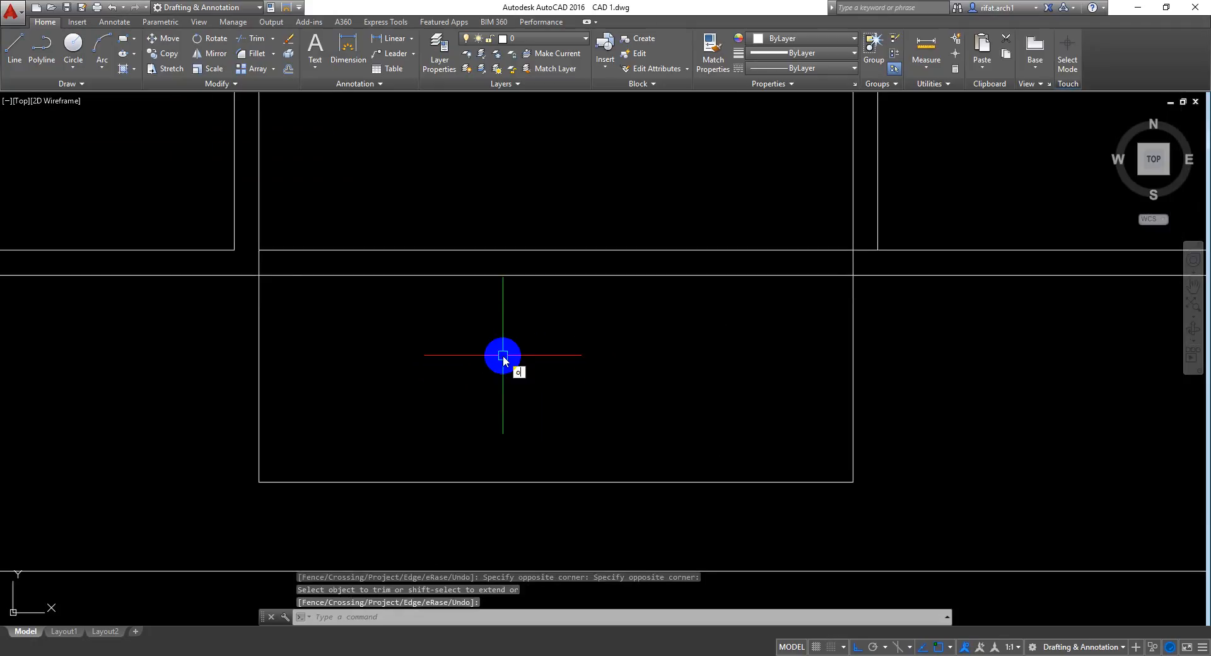
key(Return)
text(3)
key(Return)
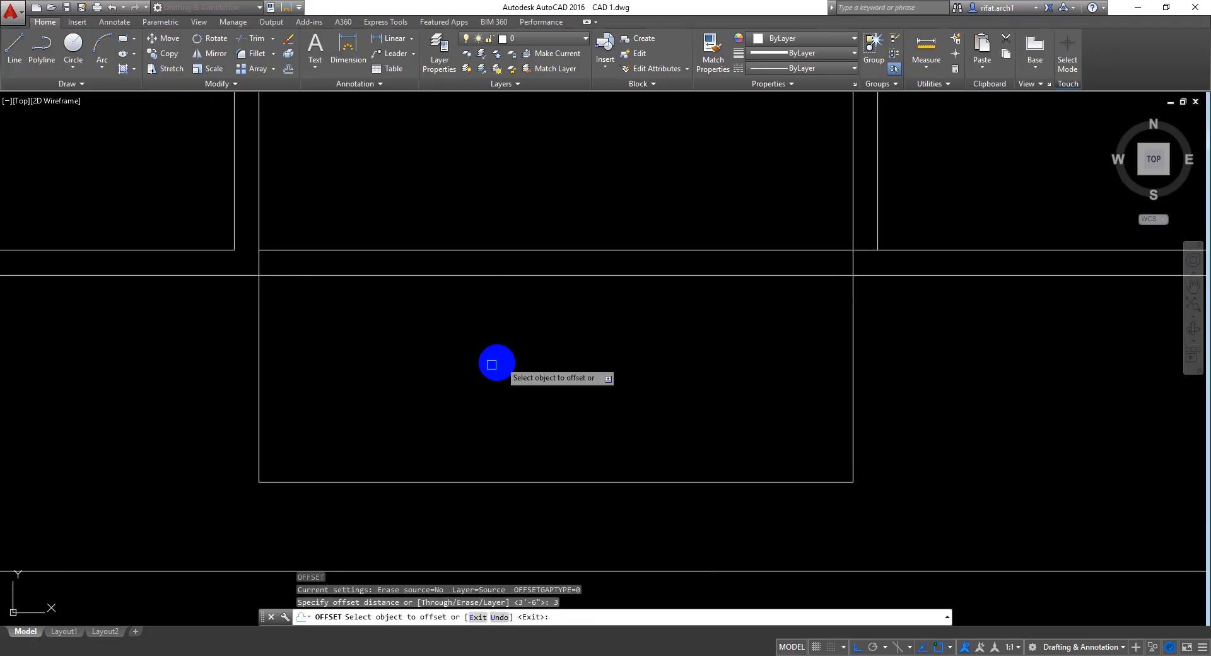
click(259, 370)
click(429, 385)
click(385, 482)
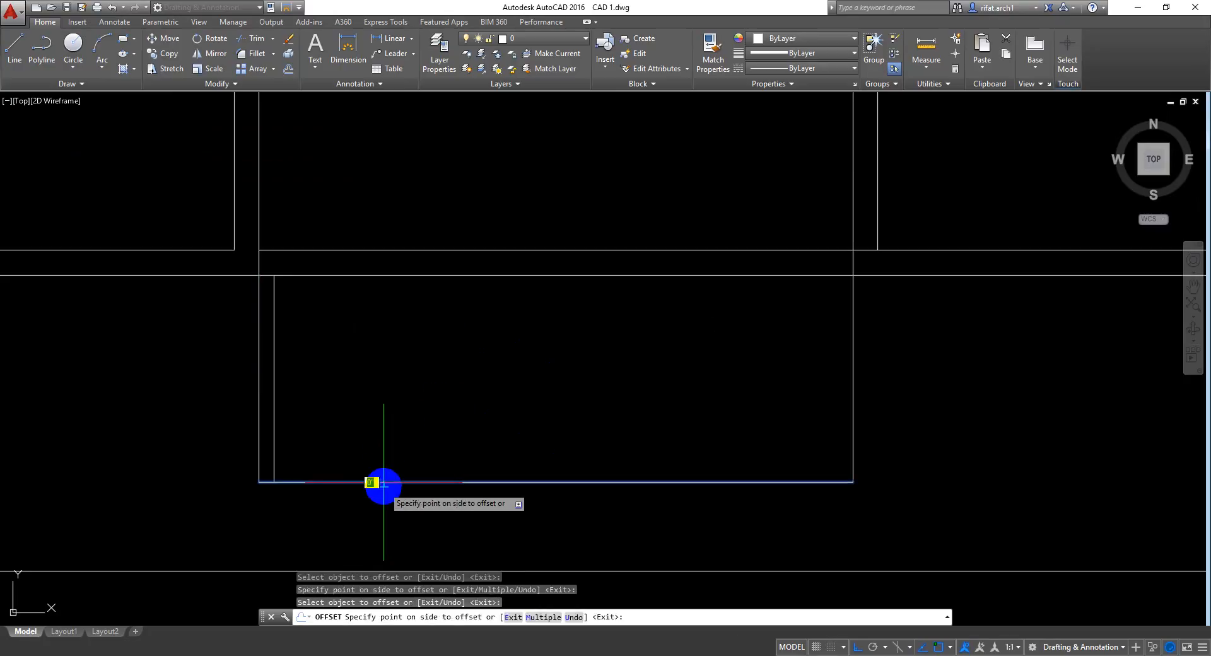
click(442, 436)
click(853, 405)
click(670, 403)
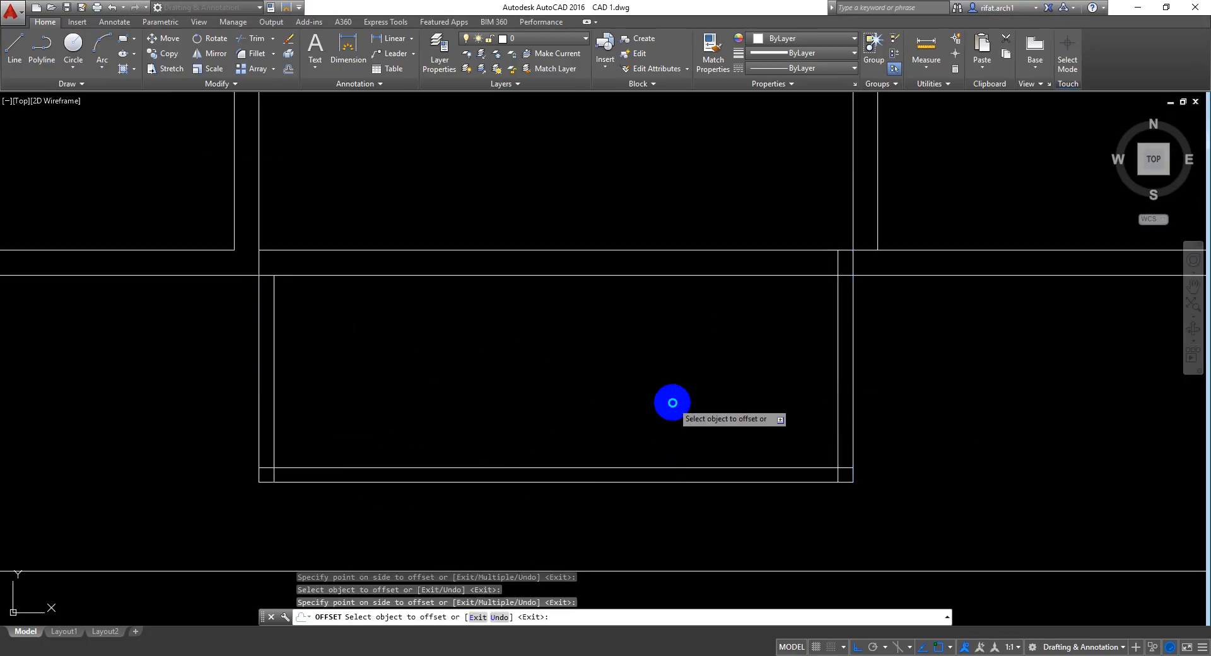
key(Return)
Step: Trim the balcony's two right-hand vertical lines where they cross the thickness of the building's lower wall
middle_drag(675, 416, 687, 414)
text(tr)
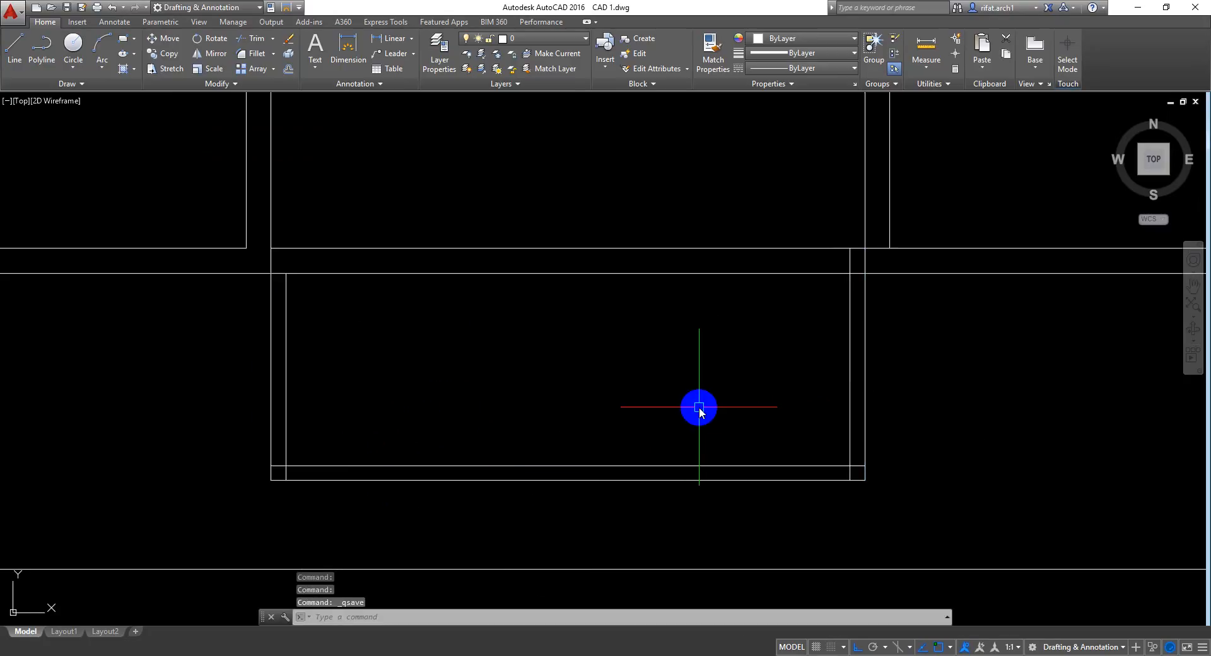
key(Return)
key(Return)
scroll(851, 258, up, 5)
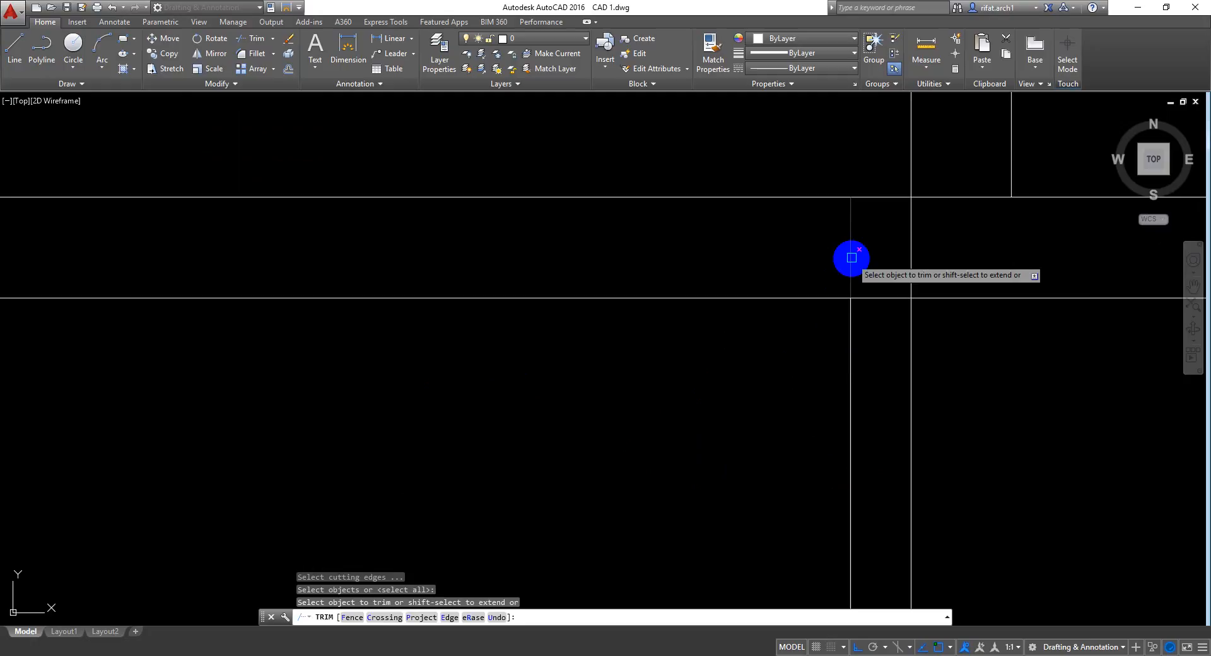
click(930, 232)
click(792, 268)
Step: Trim the overlapping inner lines at the balcony's lower-left and lower-right corners
scroll(865, 286, down, 5)
middle_drag(295, 282, 302, 235)
scroll(300, 449, up, 5)
click(309, 339)
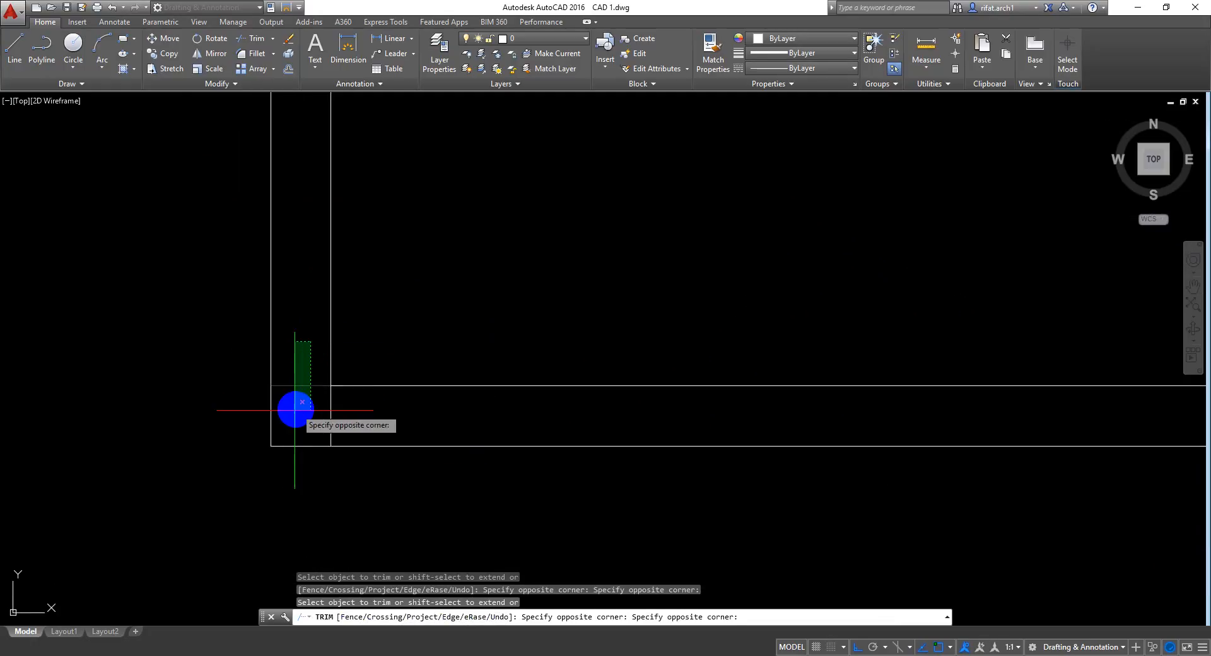
click(295, 410)
click(357, 424)
click(311, 412)
scroll(361, 422, down, 7)
scroll(663, 419, up, 8)
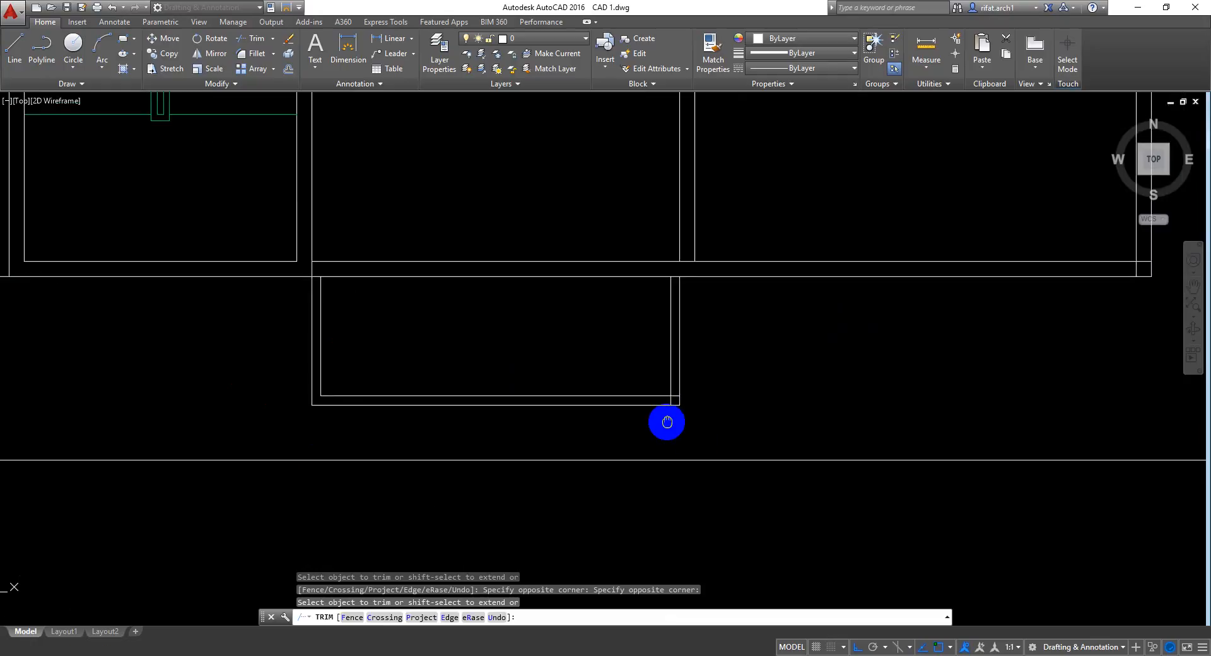
click(626, 413)
click(559, 424)
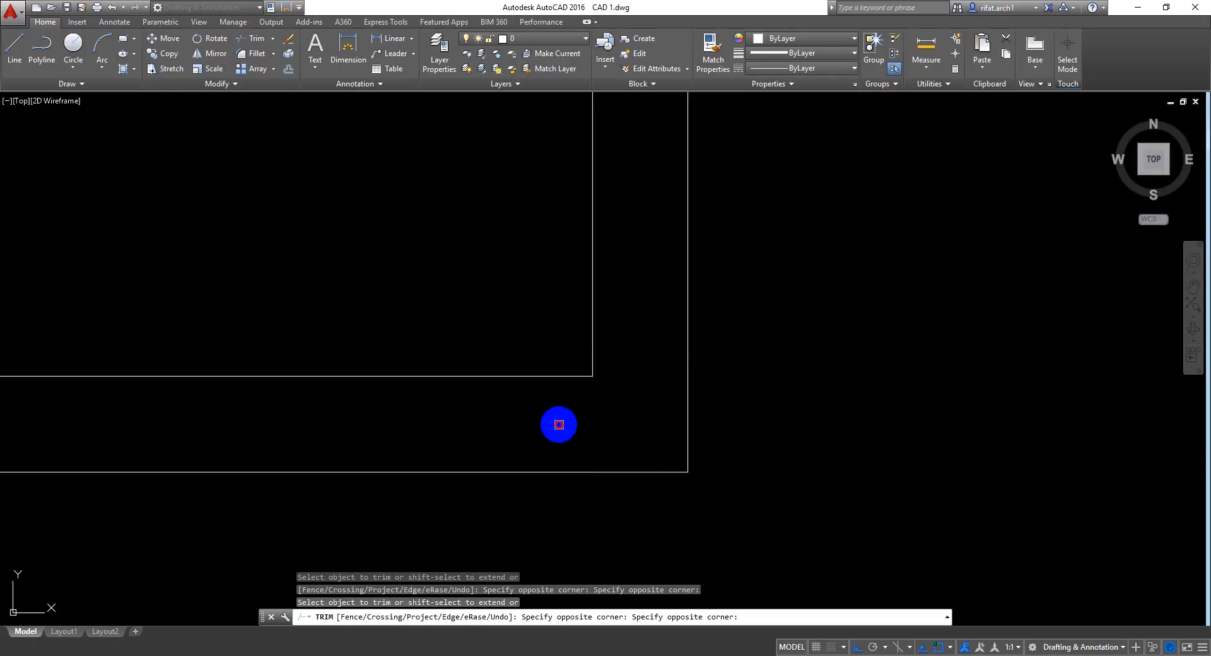
scroll(550, 418, down, 7)
middle_drag(486, 322, 612, 401)
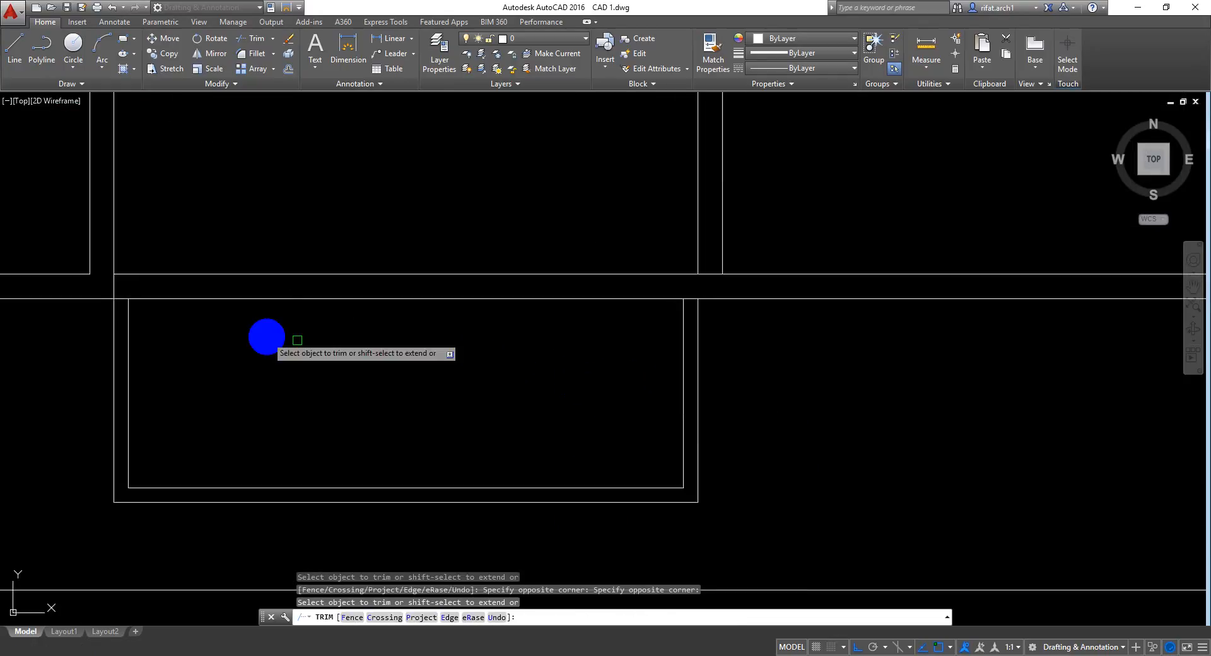
key(Return)
scroll(500, 389, down, 4)
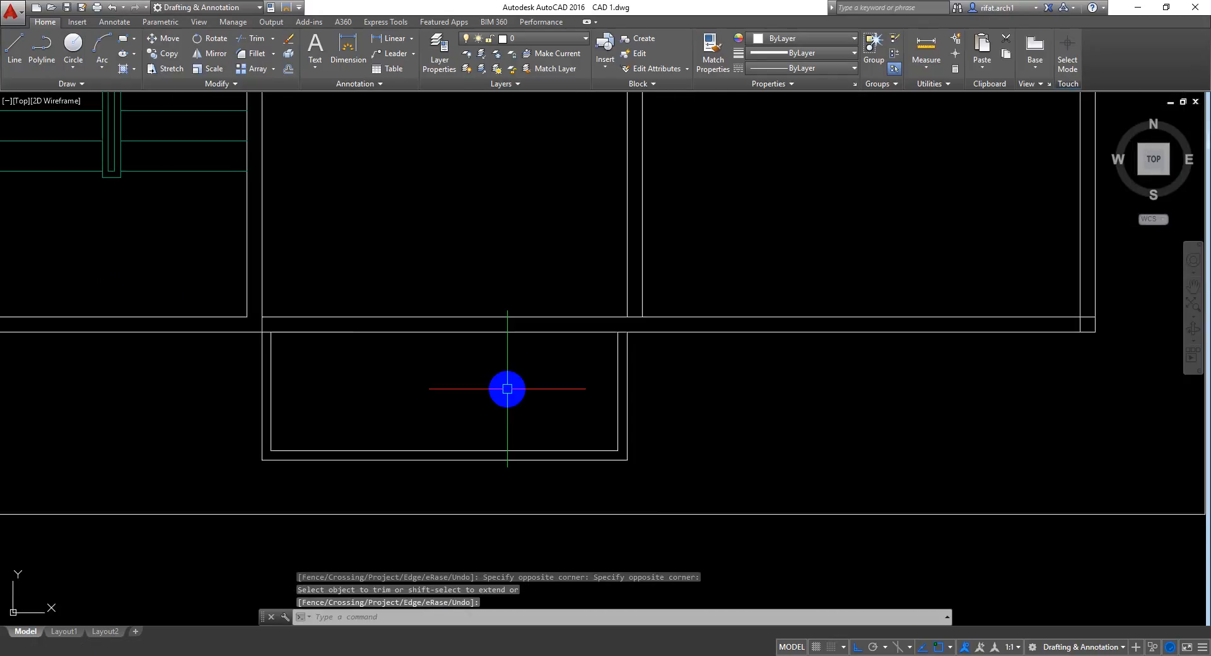
Step: Extend both lines of the vertical partition up to the outer line of the rooms' upper wall
middle_drag(500, 389, 522, 432)
middle_drag(541, 309, 538, 407)
scroll(562, 226, up, 5)
text(ex)
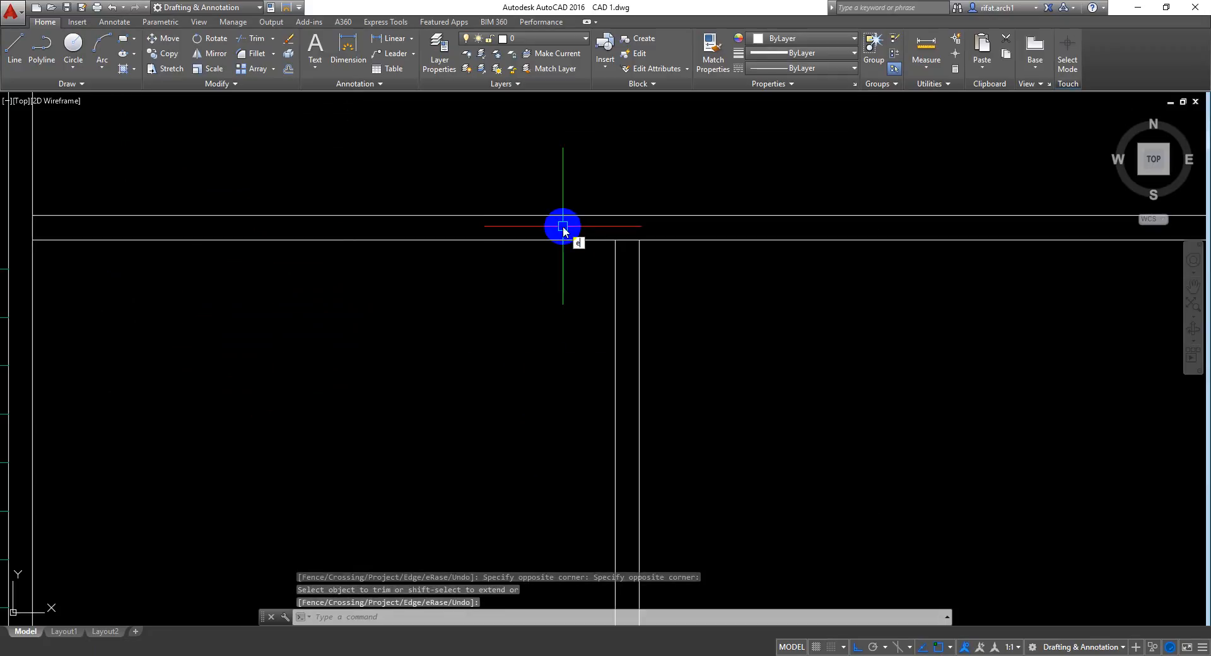
key(Return)
key(Return)
click(686, 276)
click(610, 318)
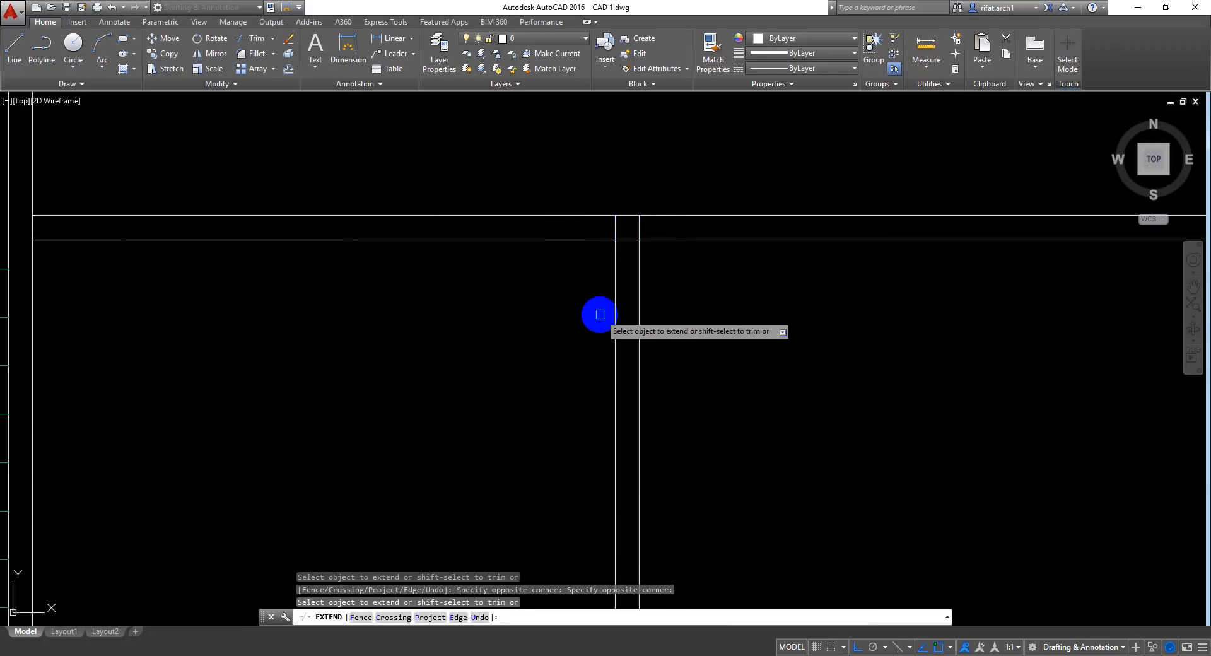
key(Escape)
Step: Offset the partition's left line 40" to the left and its right line 40" to the right
text(o)
key(Return)
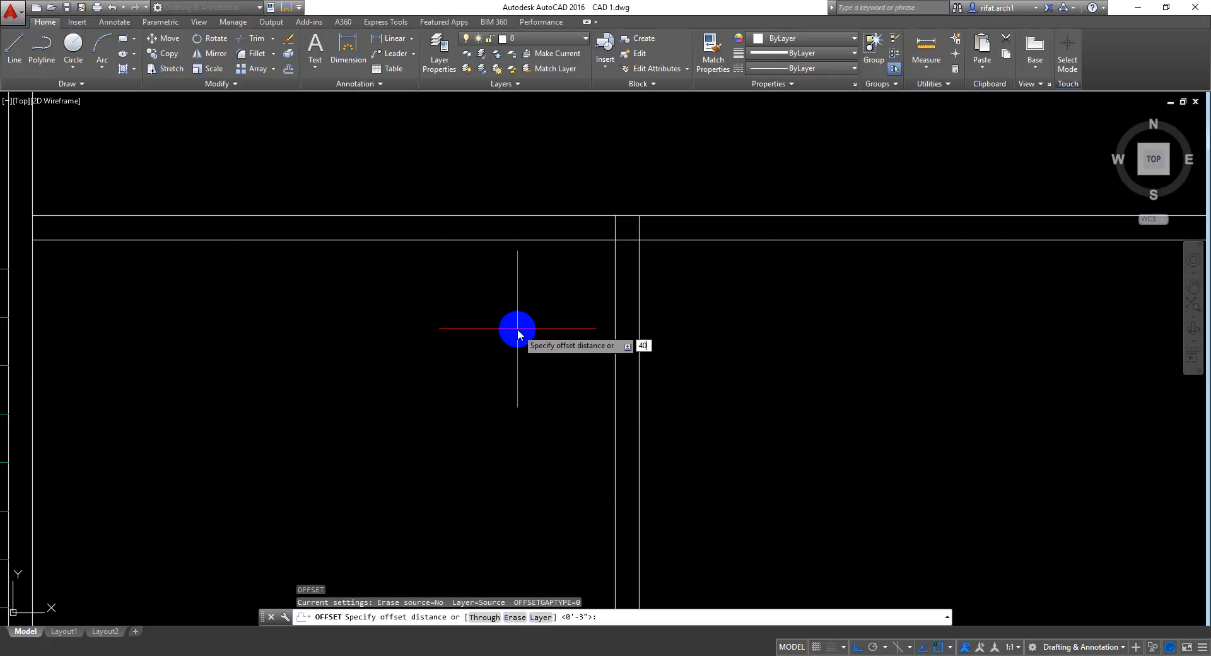
text(40)
key(Return)
click(614, 292)
click(600, 323)
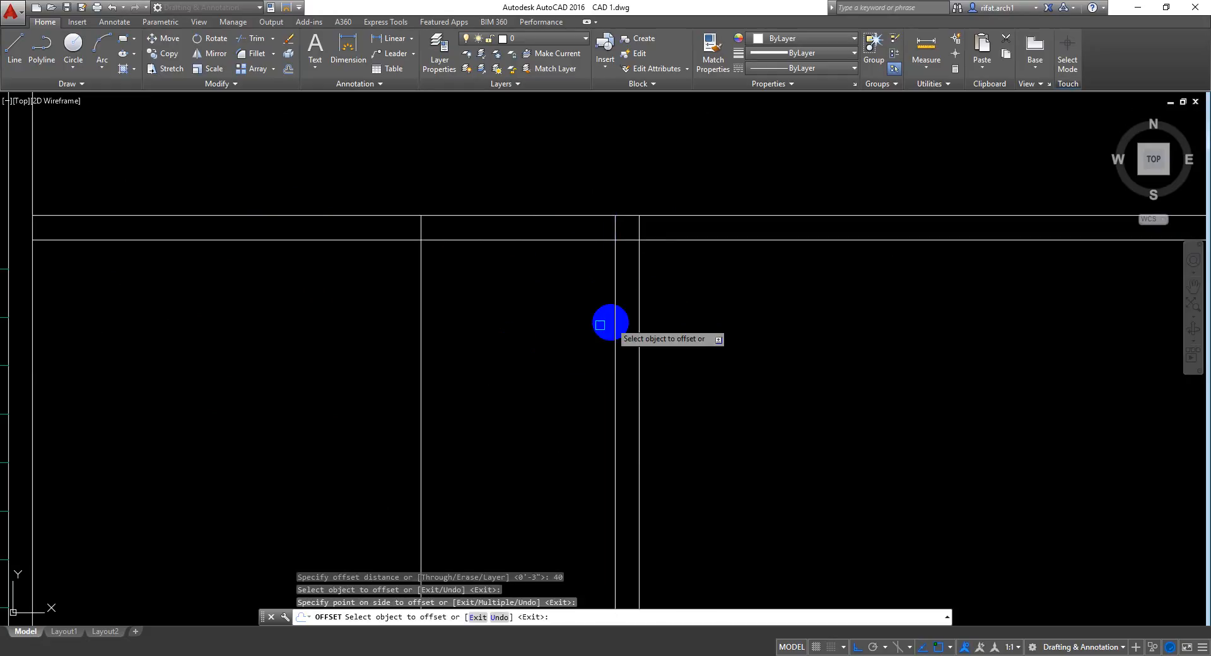
click(637, 292)
click(722, 309)
key(Return)
Step: Trim both 40" offset lines inside the rooms, leaving only their short segments within the upper wall's thickness
scroll(718, 312, down, 4)
middle_drag(717, 316, 719, 282)
key(Return)
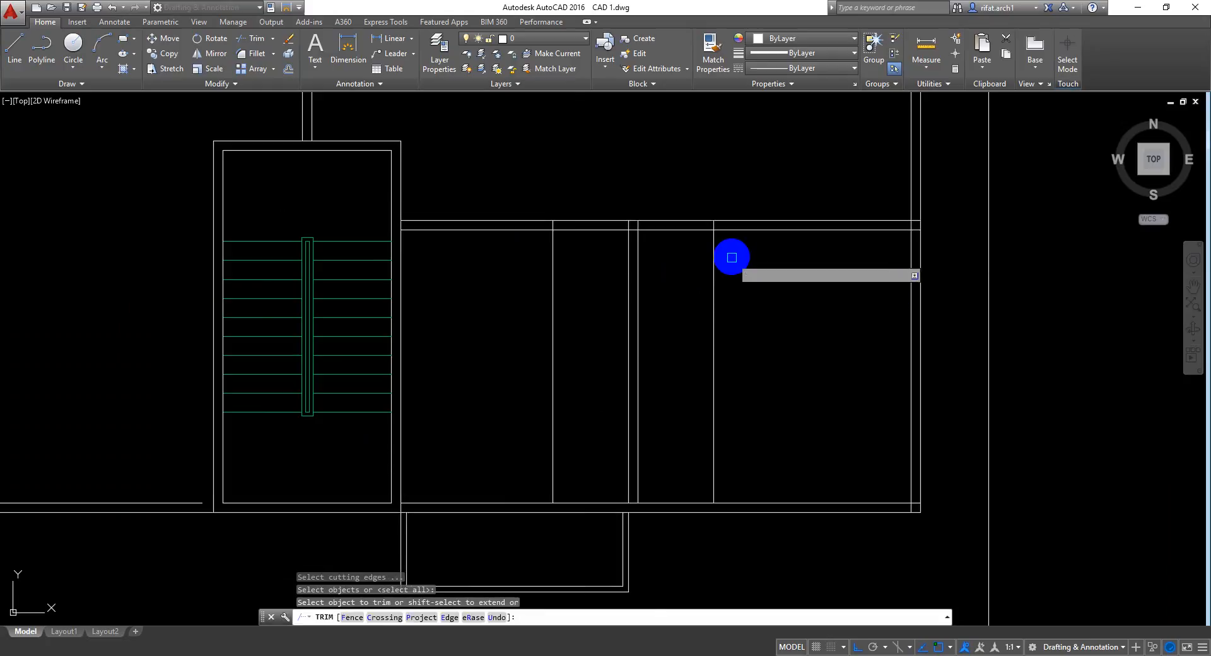
click(730, 257)
click(685, 330)
click(593, 288)
click(514, 339)
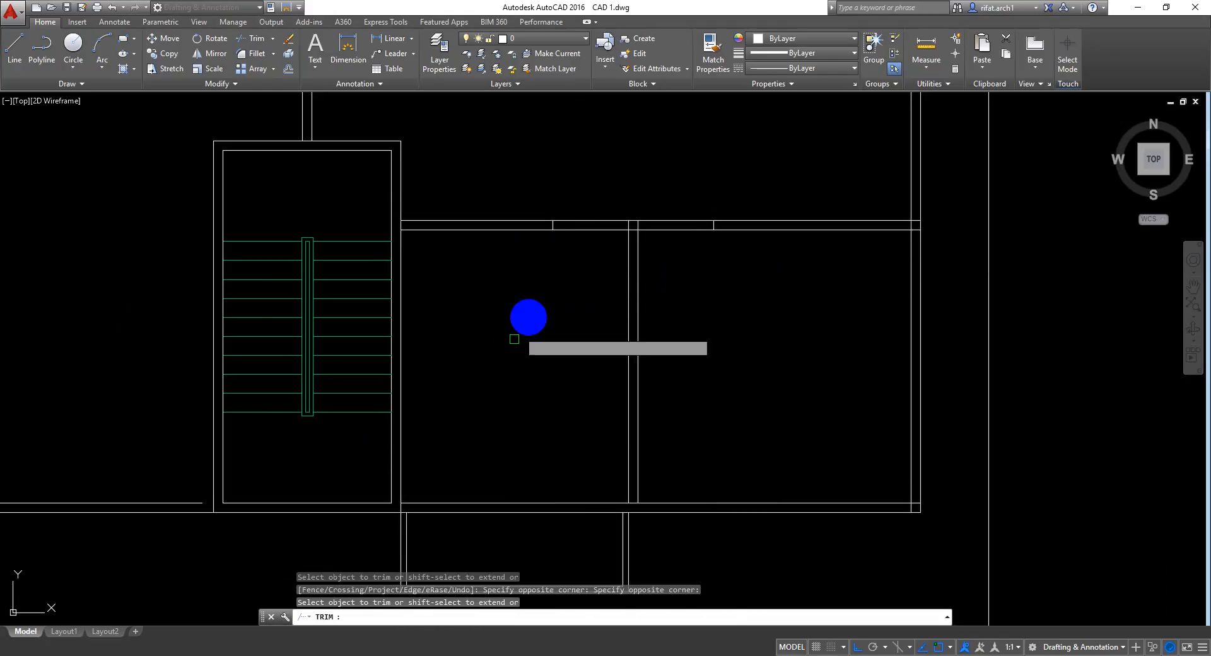
Step: Cut door openings on both sides of the partition by trimming the upper wall lines between the partition and the jamb lines
click(594, 184)
click(570, 268)
click(696, 182)
click(658, 280)
key(Return)
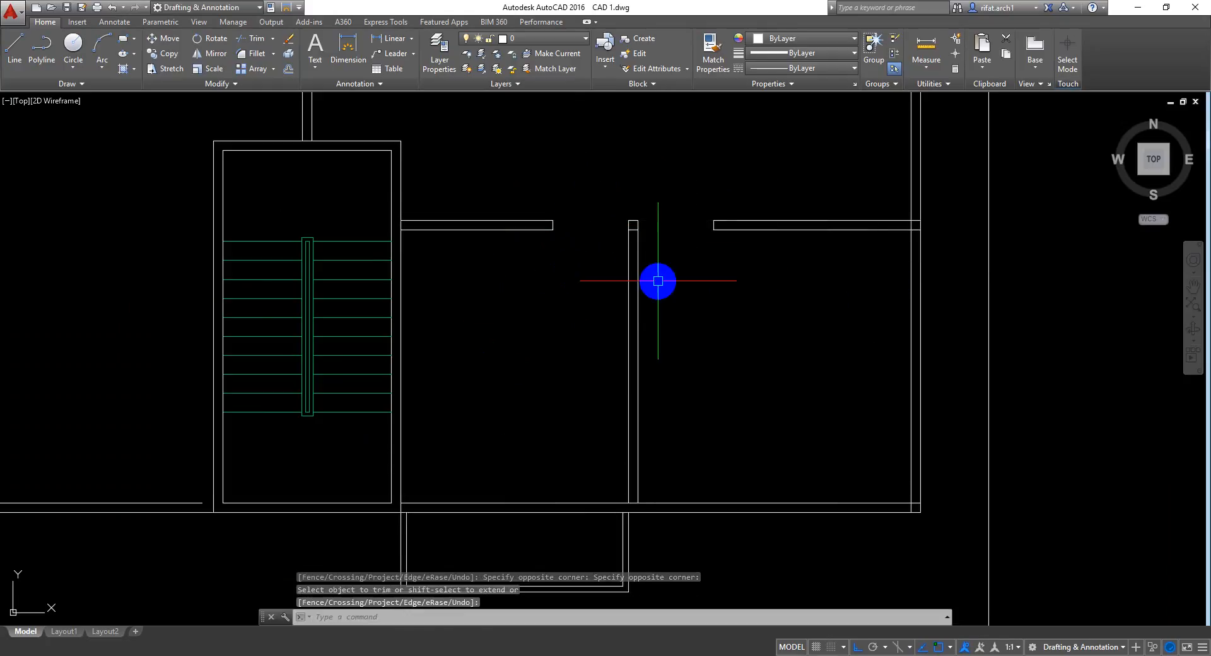
Step: Examine the balcony and the wall separating it from the room above
middle_drag(750, 354, 727, 327)
middle_drag(594, 475, 601, 416)
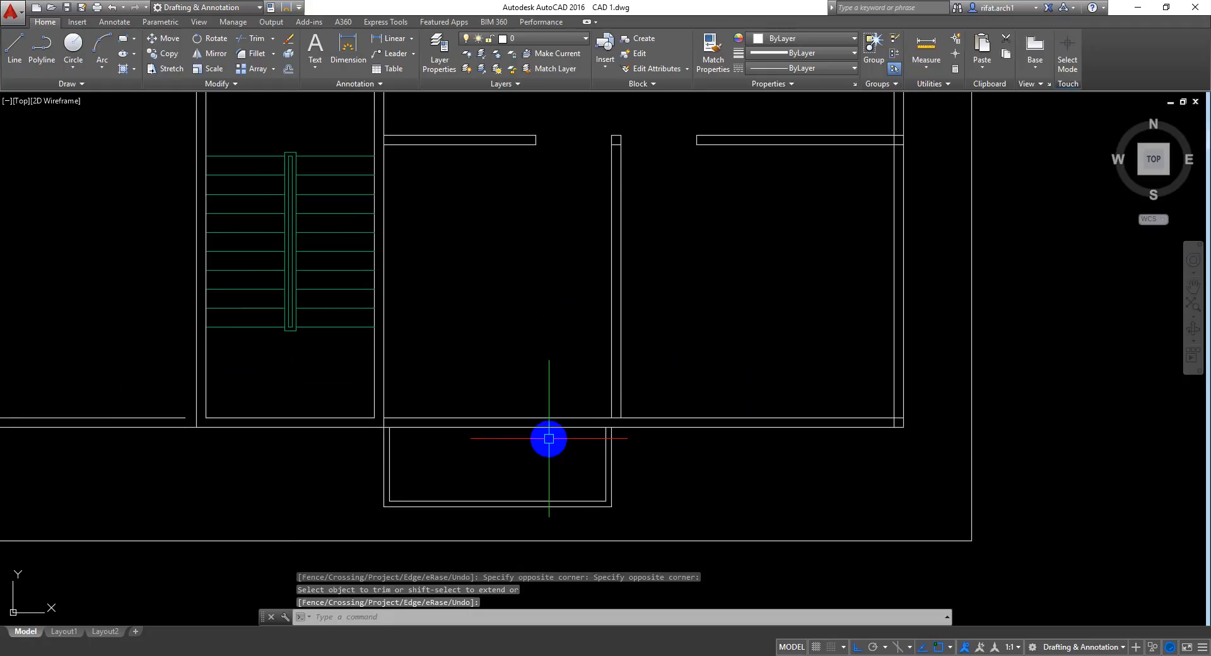
scroll(551, 439, up, 3)
mouse_move(560, 449)
middle_down()
mouse_move(574, 386)
mouse_move(556, 410)
middle_up()
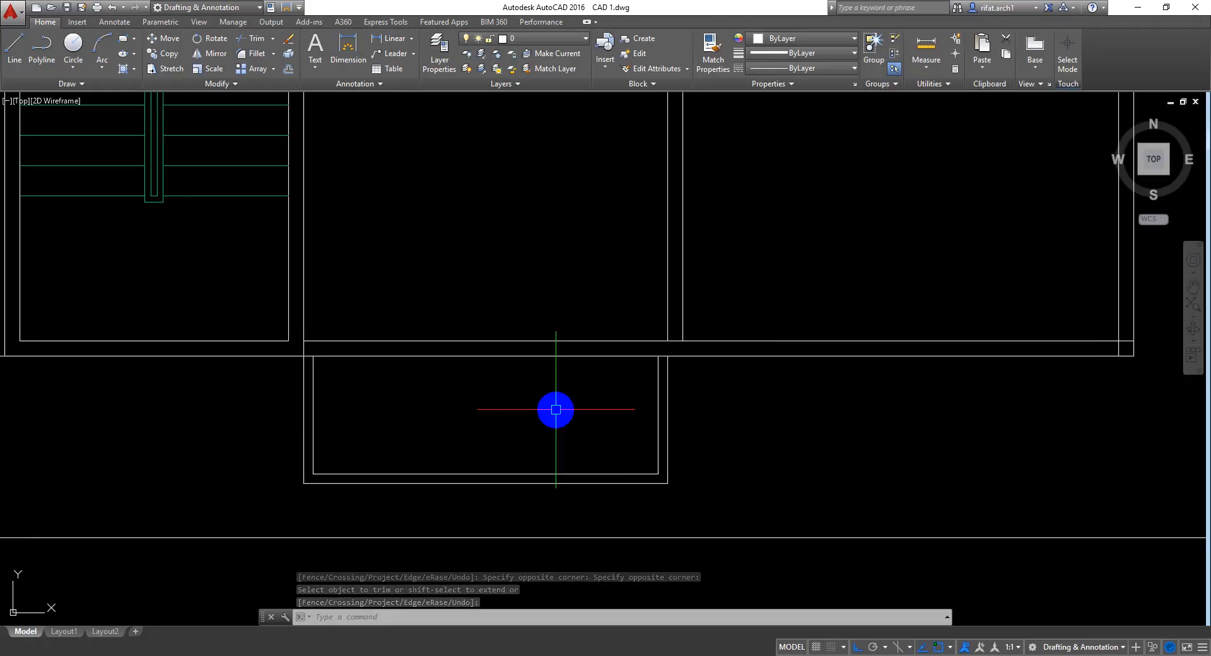
scroll(557, 426, up, 2)
middle_drag(478, 423, 517, 437)
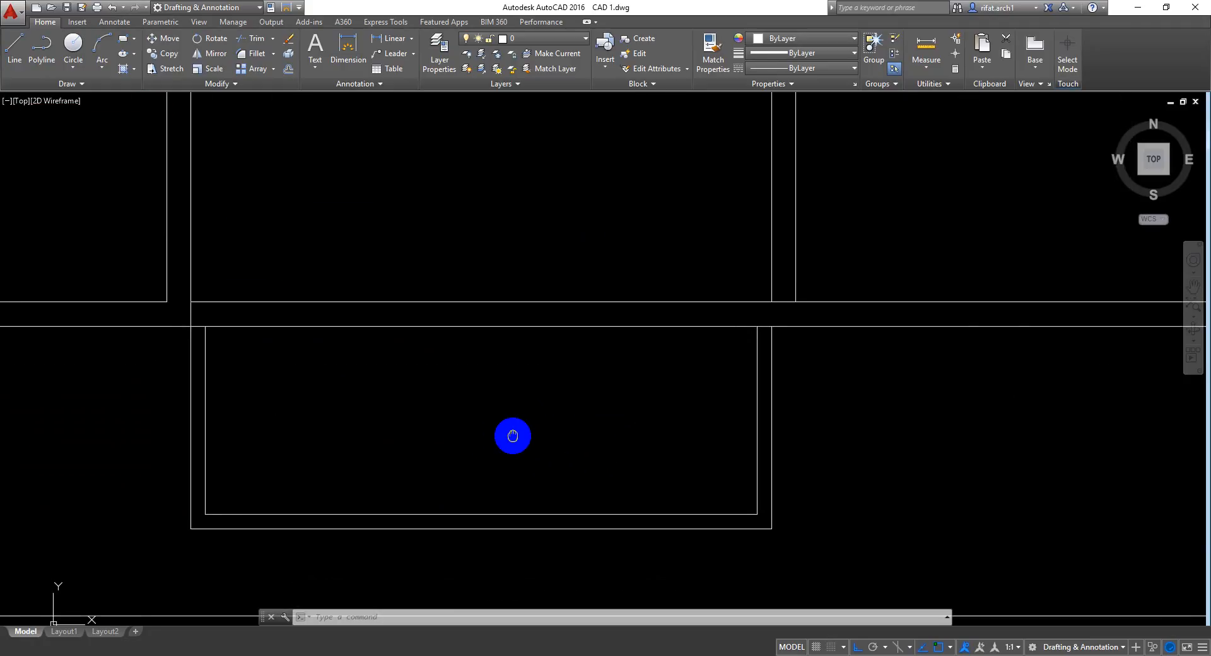
scroll(516, 437, down, 4)
middle_drag(523, 334, 530, 402)
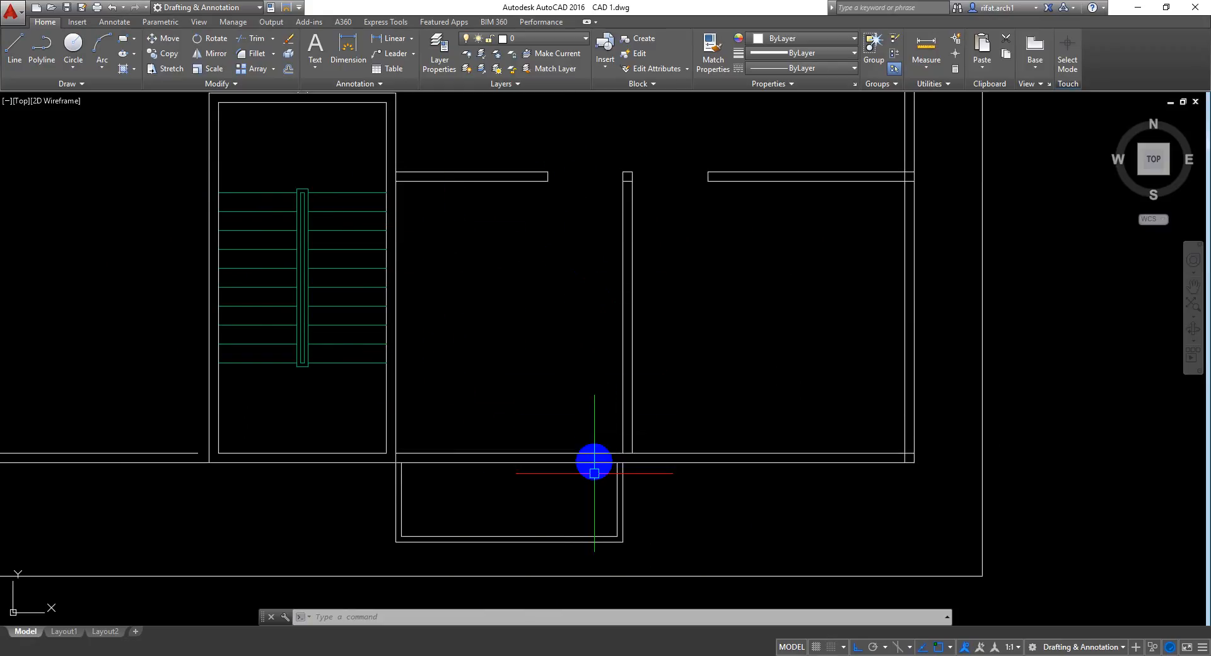
middle_drag(583, 494, 591, 481)
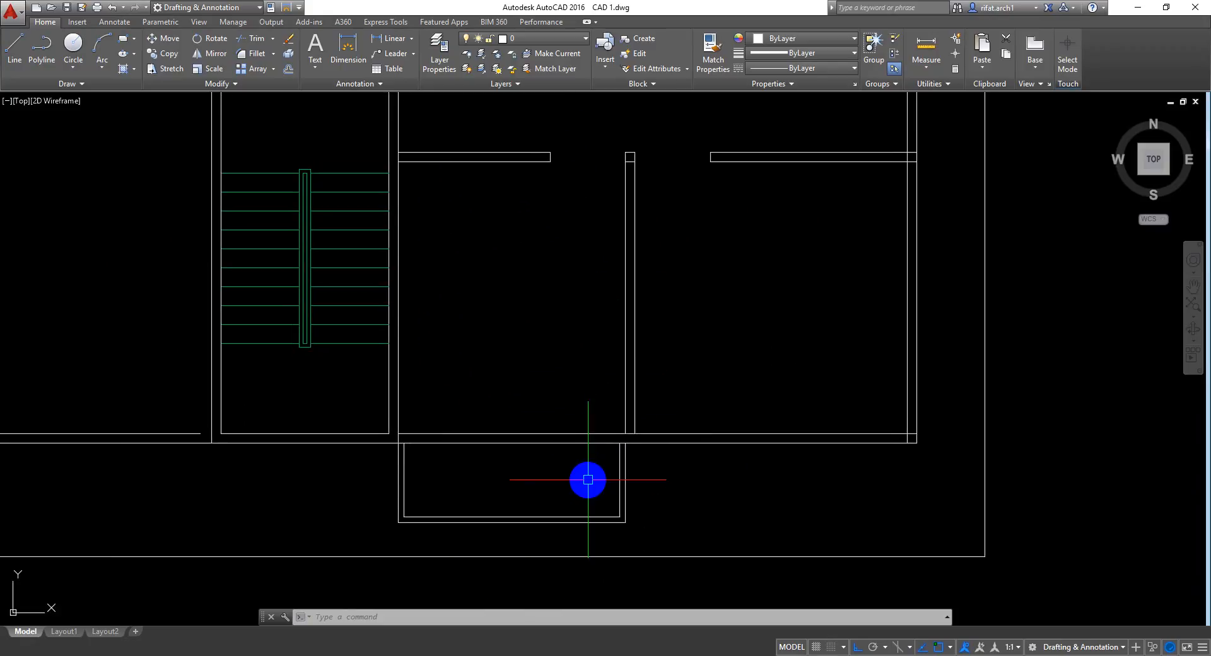
Step: Offset the balcony's right inner line 30" to the left
scroll(589, 481, up, 4)
middle_drag(634, 374, 634, 395)
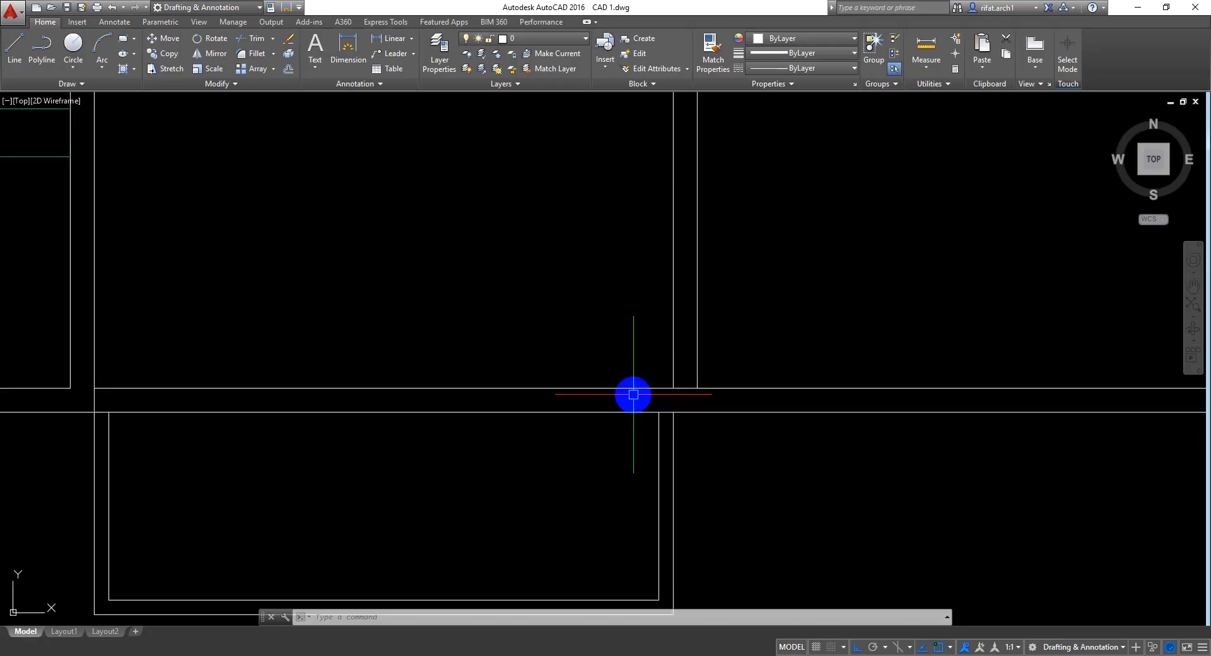
text(o)
key(Return)
text(30)
key(Return)
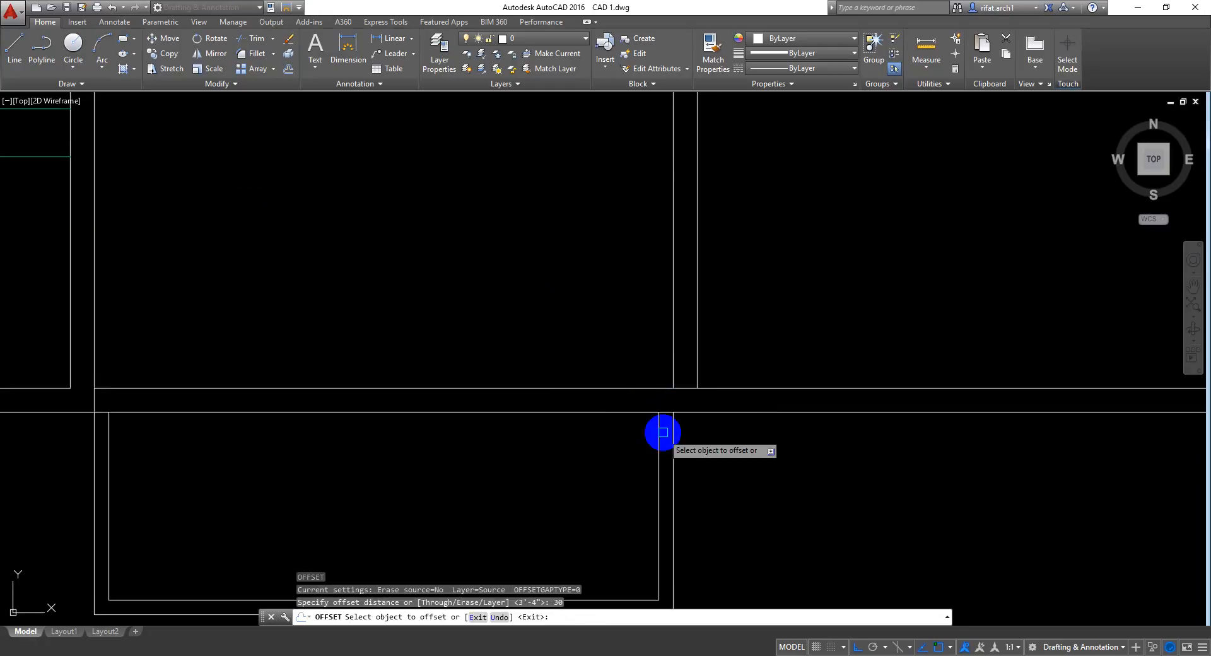
click(659, 433)
click(489, 482)
key(Return)
middle_drag(576, 461, 570, 339)
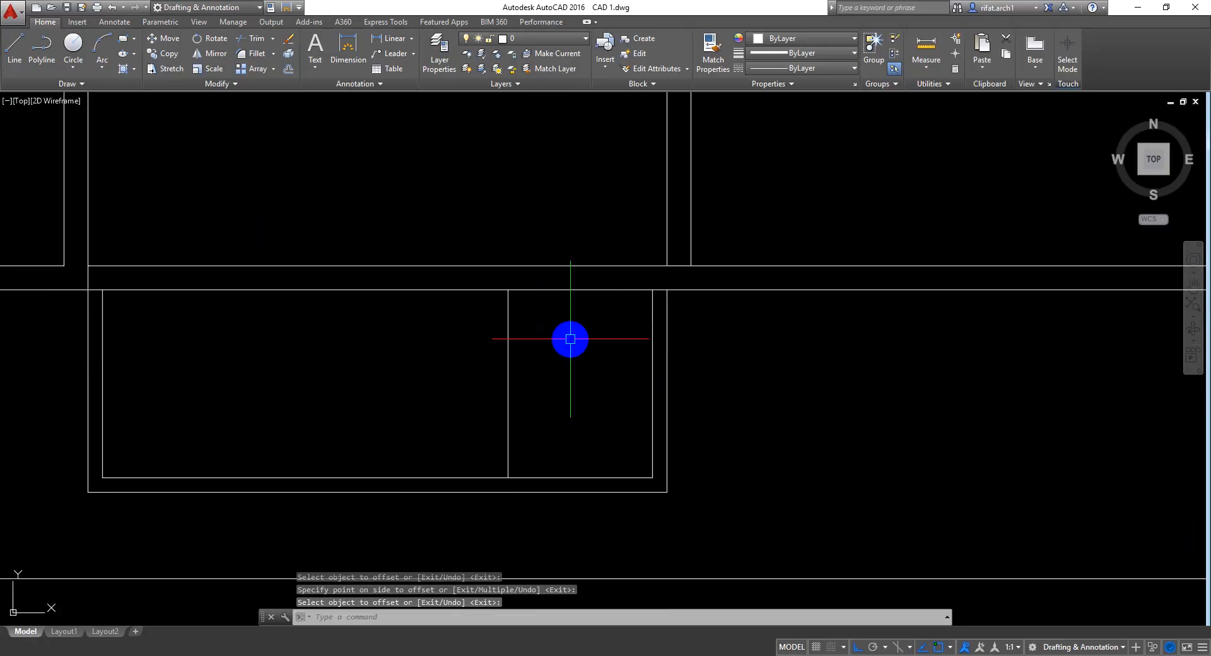
Step: Extend the 30" offset line and the balcony's right inner line up to the upper face of the wall above the balcony
key(Return)
key(Return)
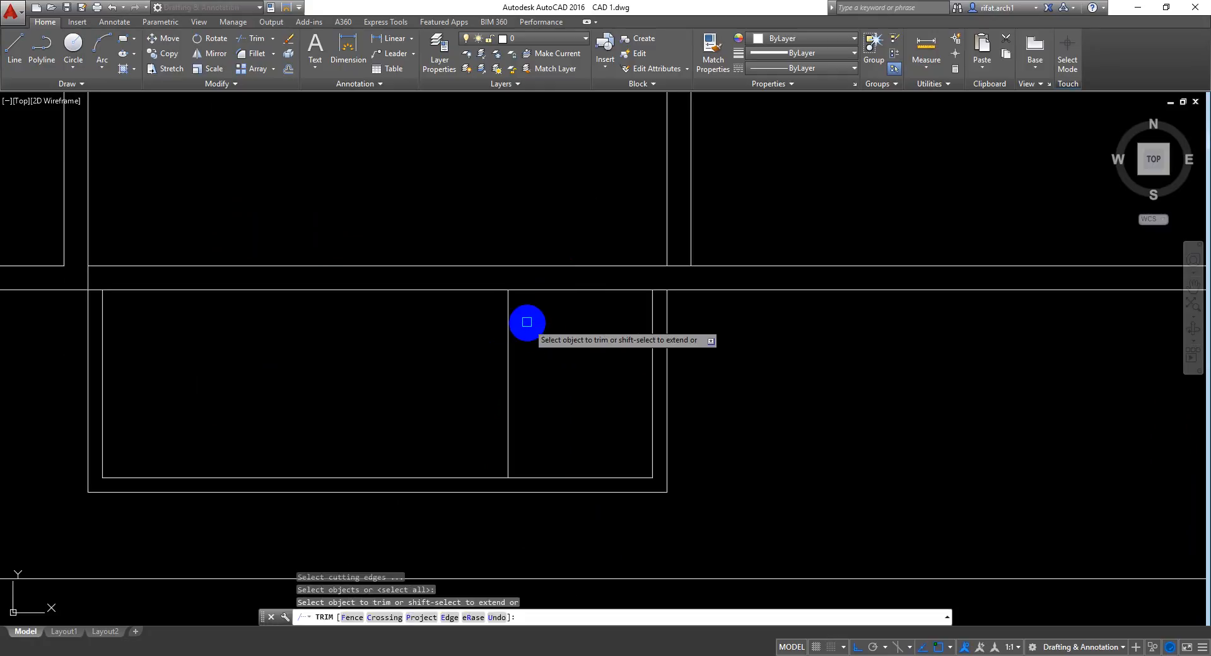
shift+click(509, 305)
shift+click(654, 298)
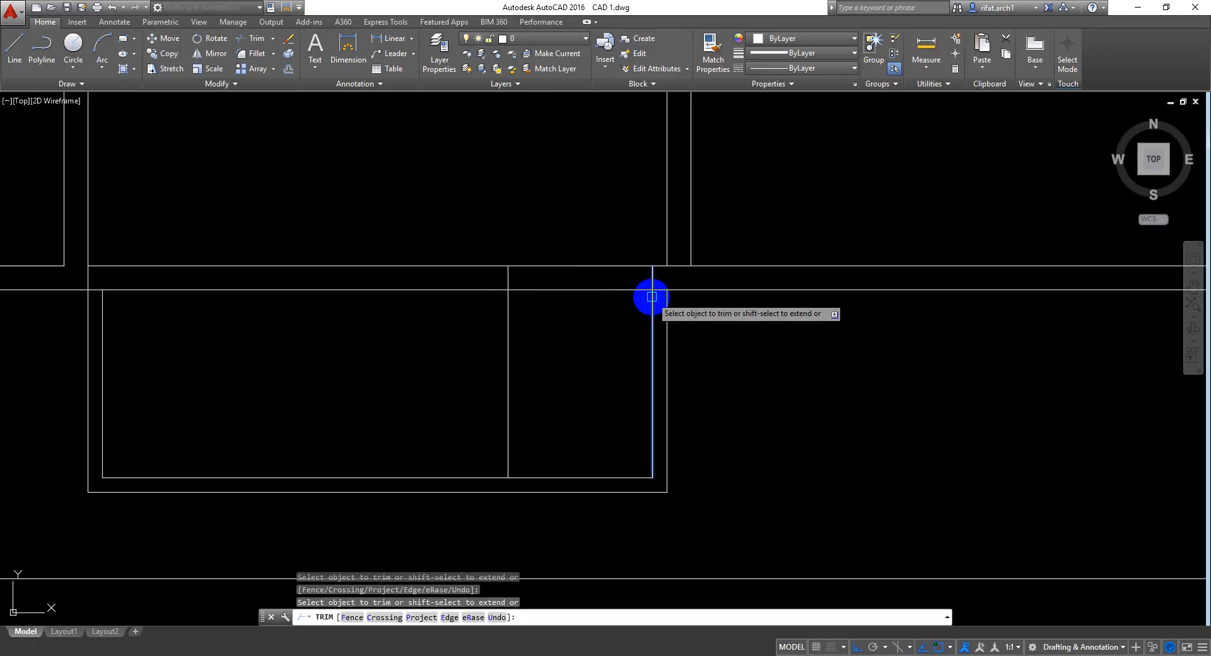
Step: Trim the offset line inside the balcony and the wall lines between both jambs to cut the balcony door opening
click(546, 326)
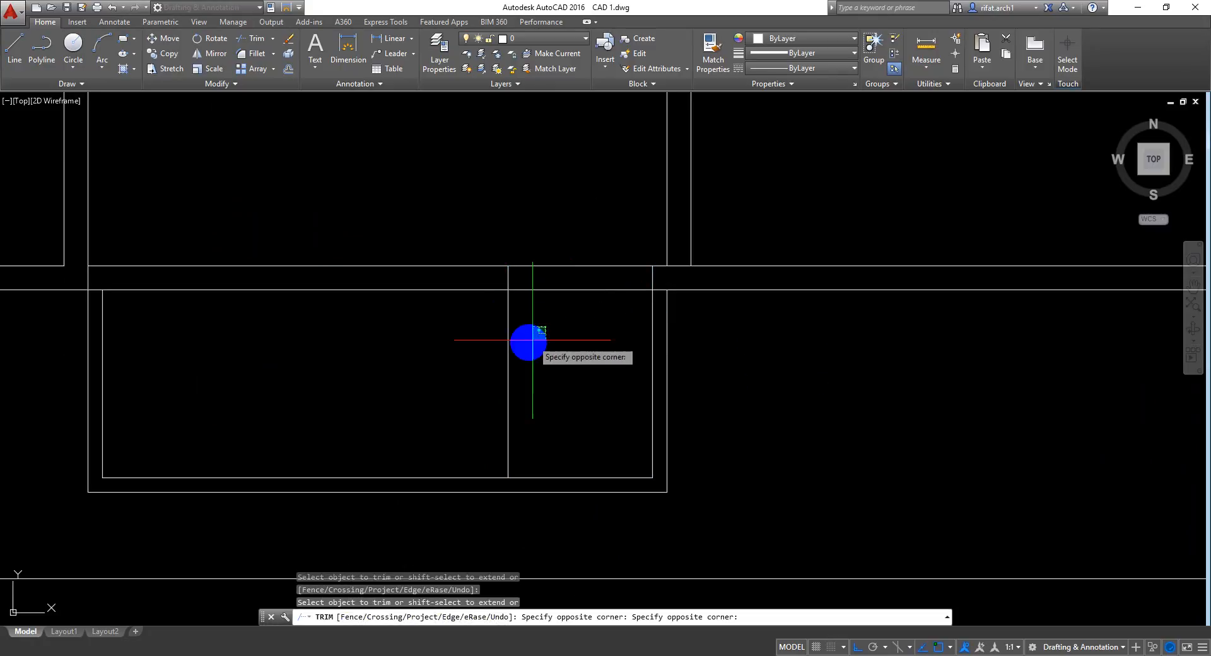
click(484, 378)
click(608, 214)
click(578, 316)
key(Return)
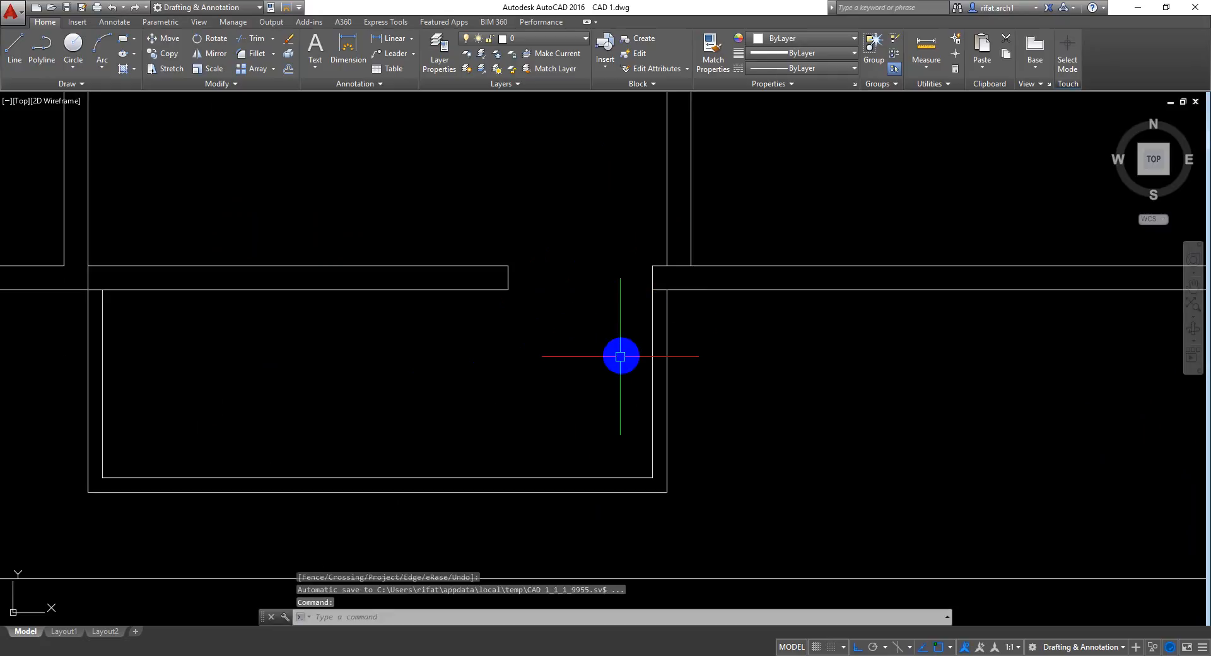
Step: Measure the clear width of the right room between the partition and the outer wall's inner line
mouse_move(621, 357)
middle_down()
mouse_move(638, 379)
mouse_move(673, 378)
middle_up()
scroll(656, 375, down, 3)
mouse_move(756, 273)
middle_down()
mouse_move(682, 367)
mouse_move(650, 378)
middle_up()
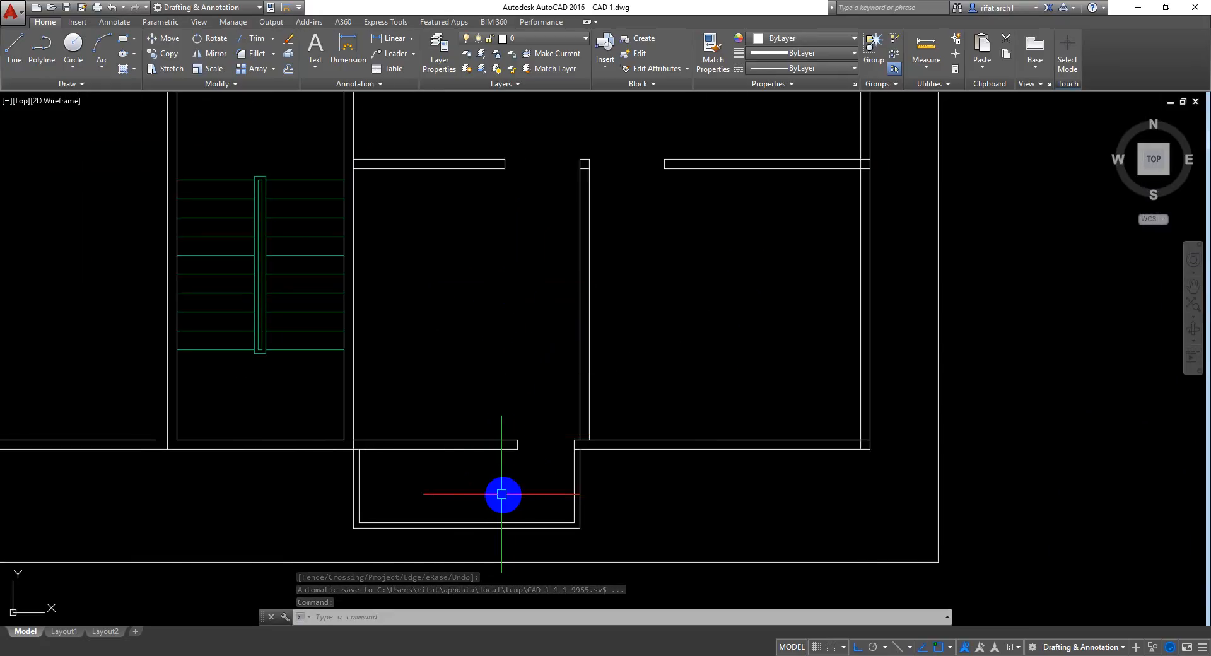
middle_drag(502, 494, 454, 492)
middle_drag(655, 337, 619, 368)
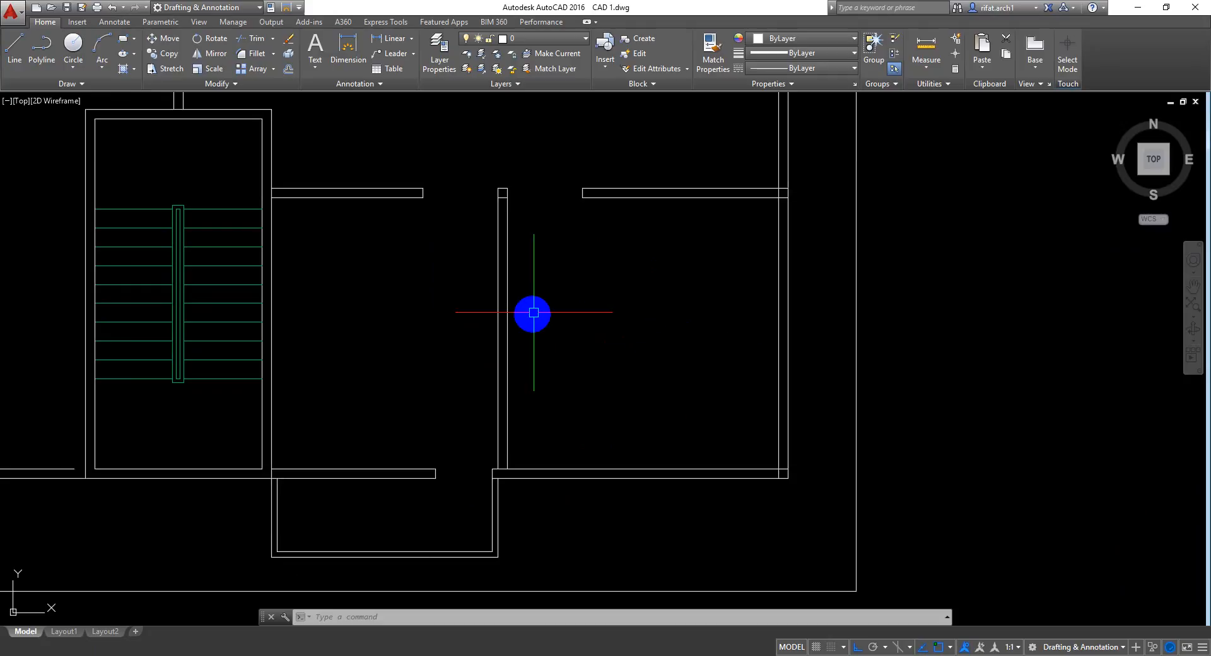
scroll(631, 293, up, 2)
scroll(630, 304, down, 2)
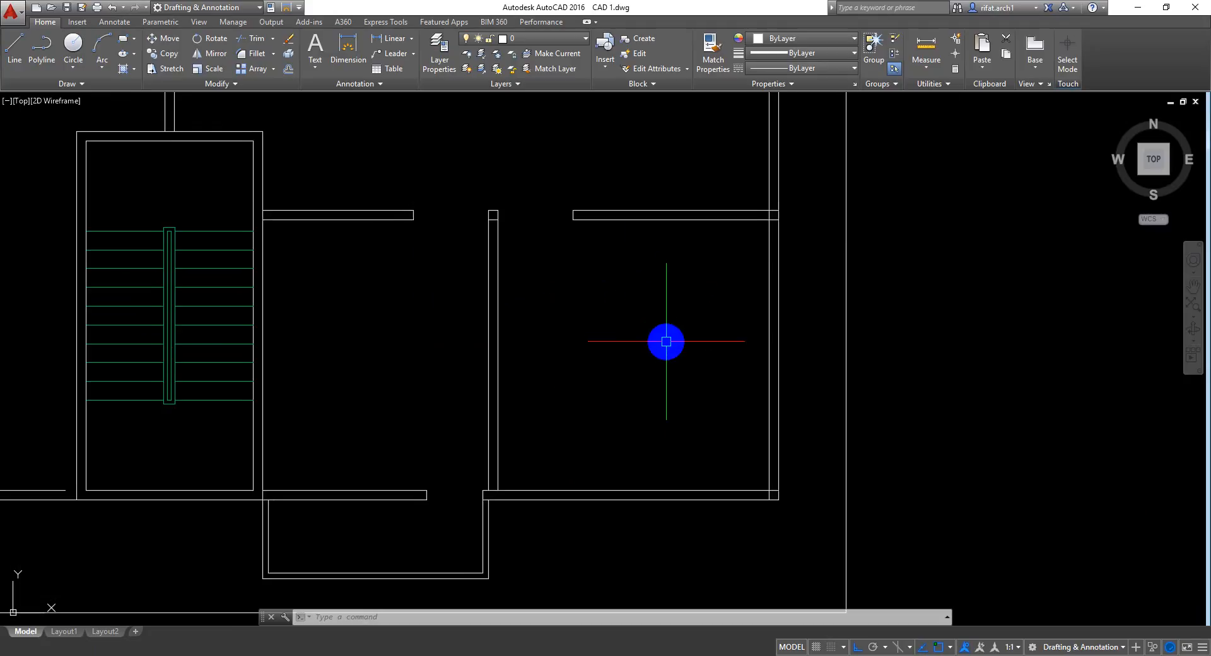
middle_drag(662, 342, 646, 333)
click(364, 48)
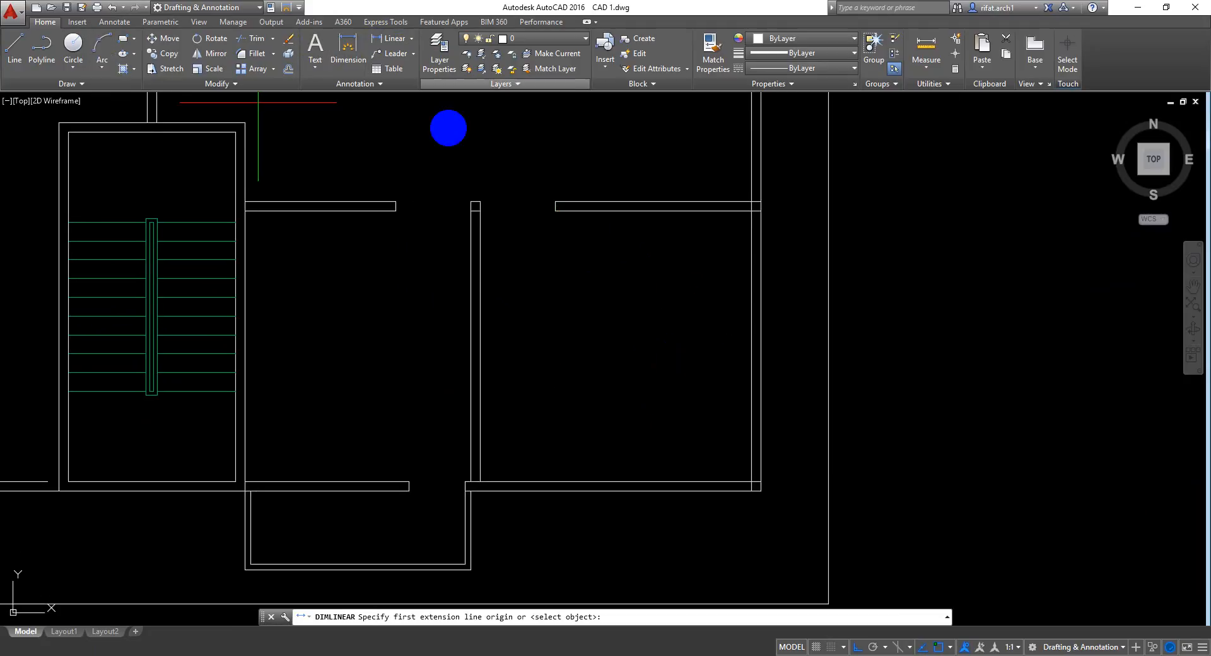
click(478, 307)
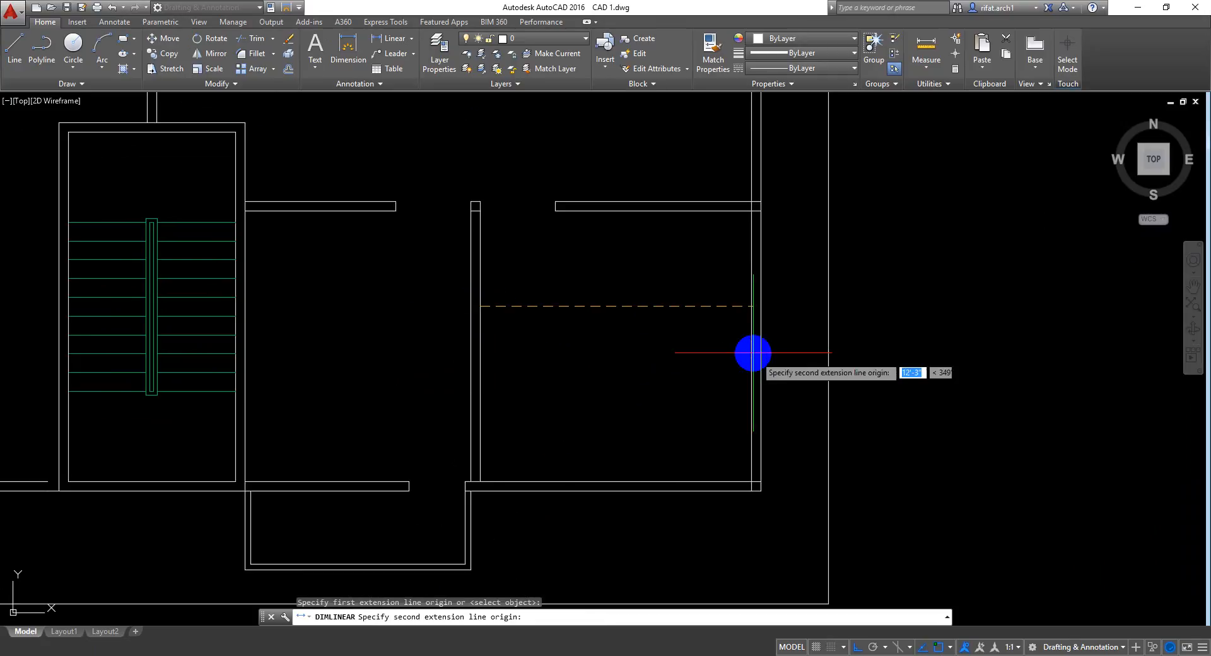
click(752, 309)
key(Escape)
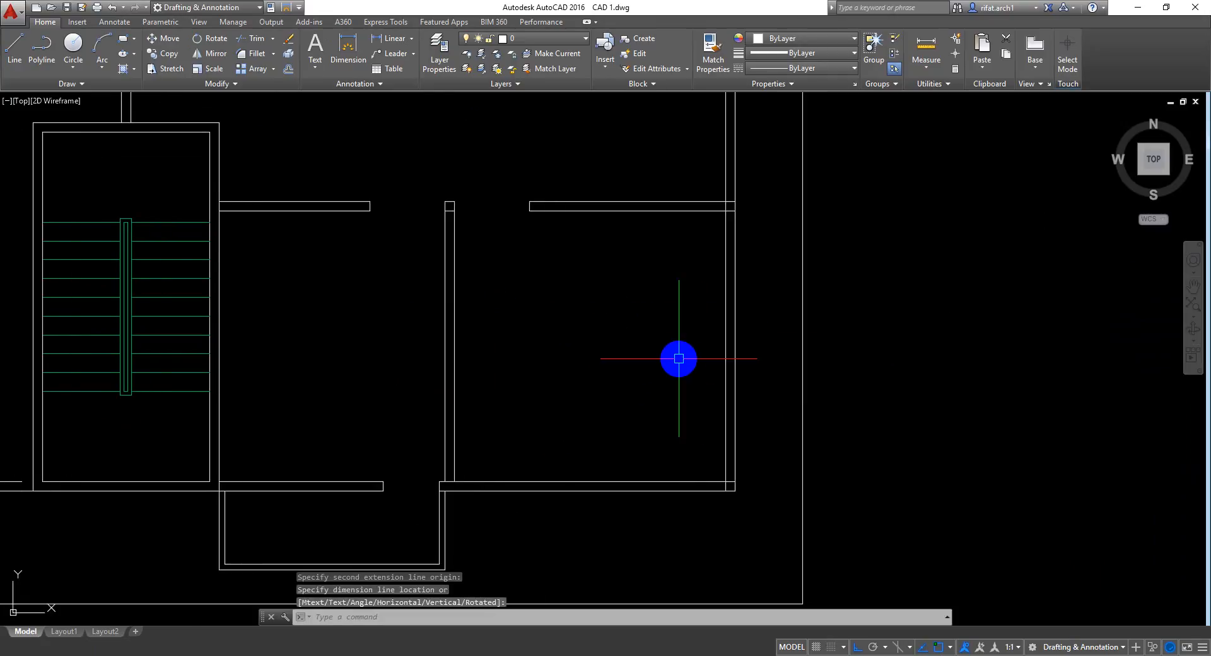
Step: Offset the partition's right line 120" to the right into the right room
key(Return)
text(12)
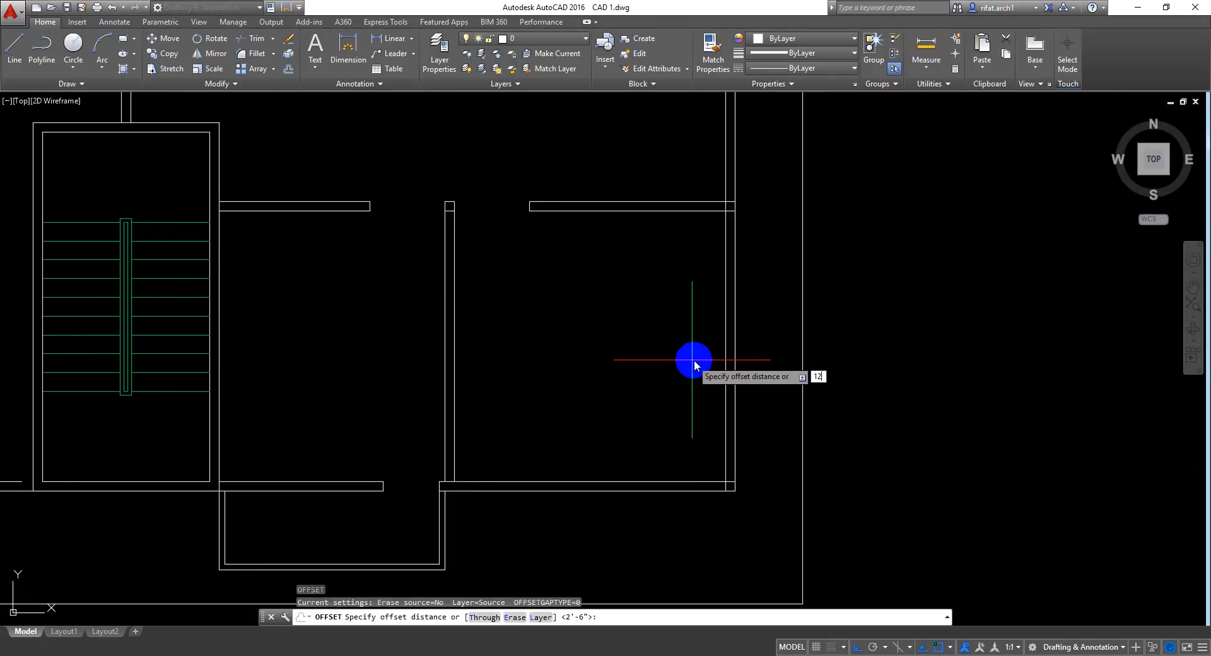
text(0)
key(Return)
click(456, 353)
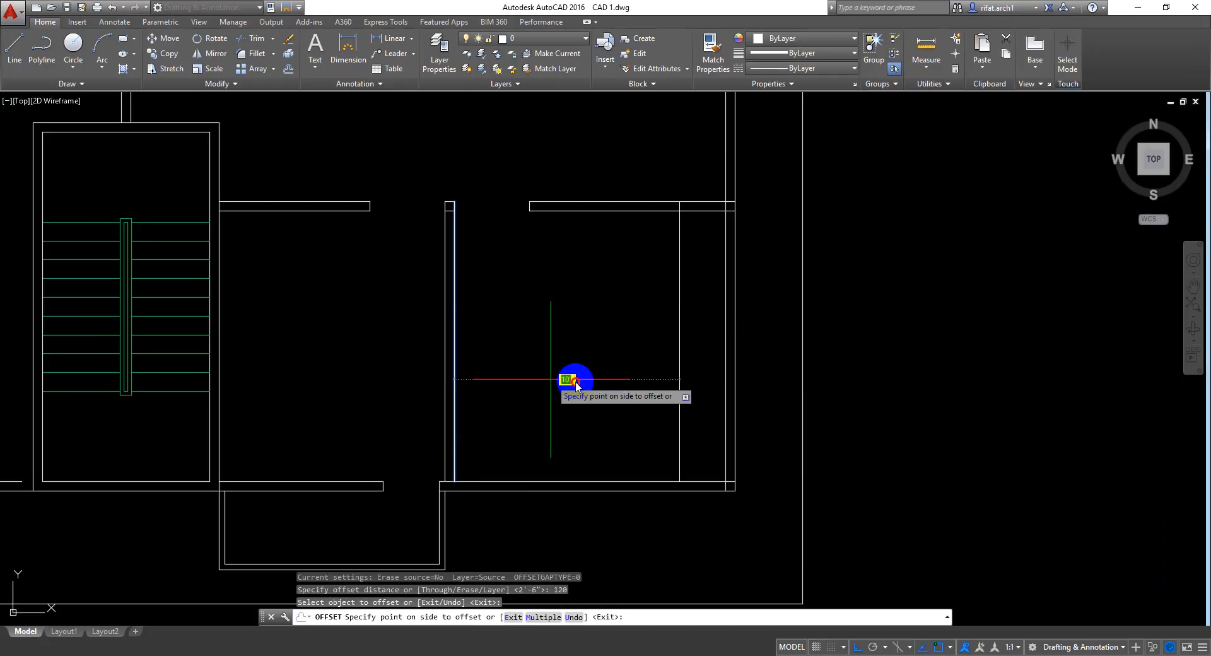
click(716, 327)
key(Return)
key(Return)
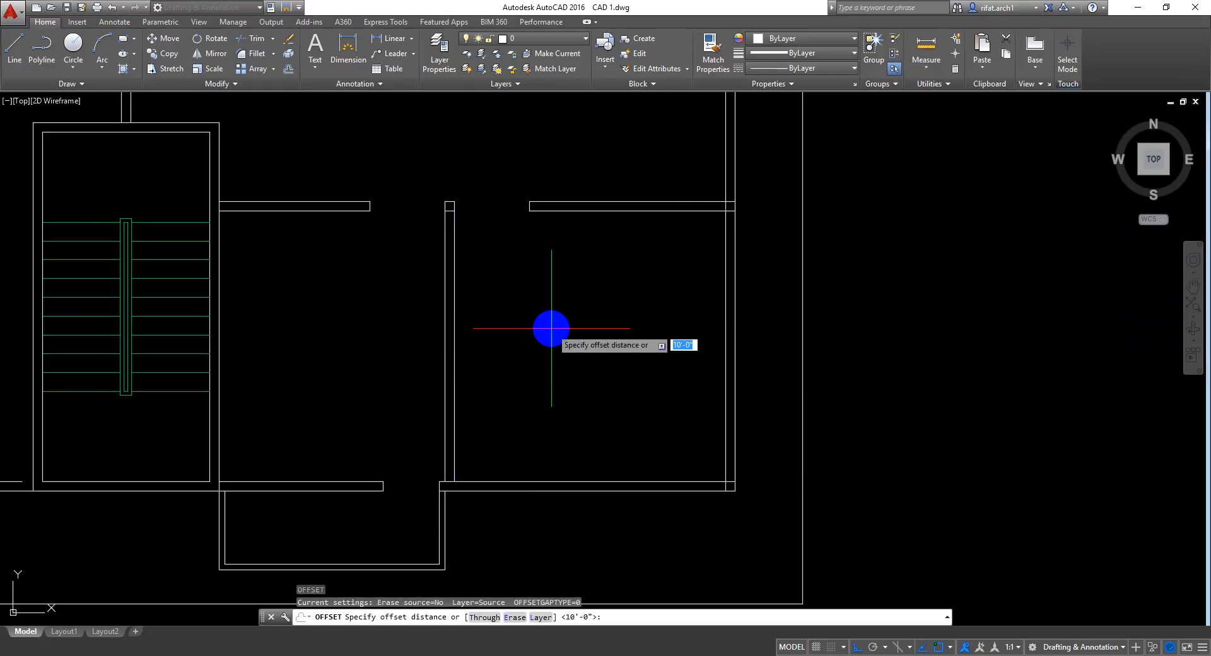
key(Return)
click(453, 339)
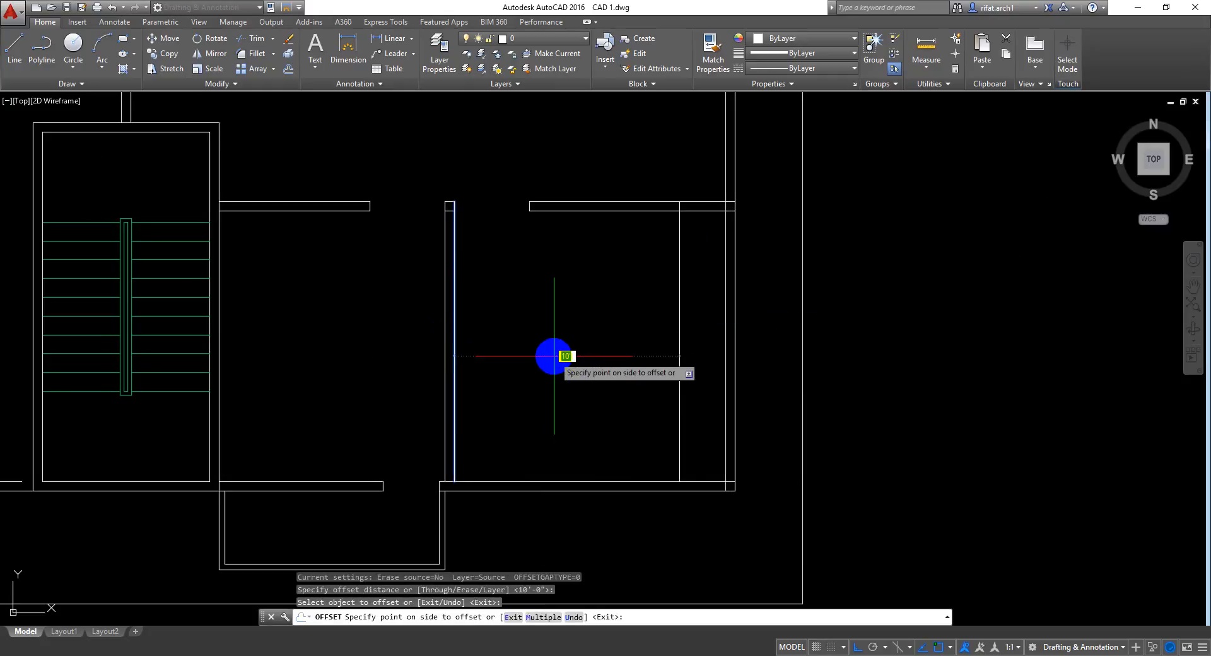
click(554, 356)
key(Return)
Step: Measure the gap between the 120" offset line and the outer wall's inner line
middle_drag(674, 357, 647, 357)
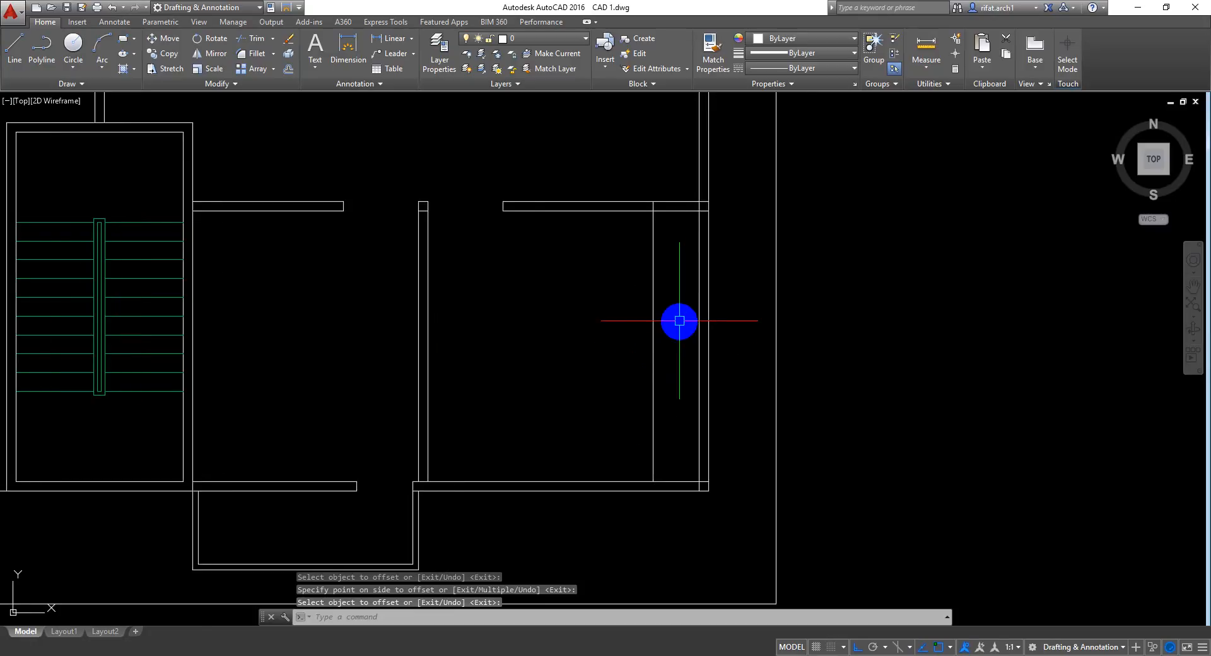
scroll(708, 281, up, 2)
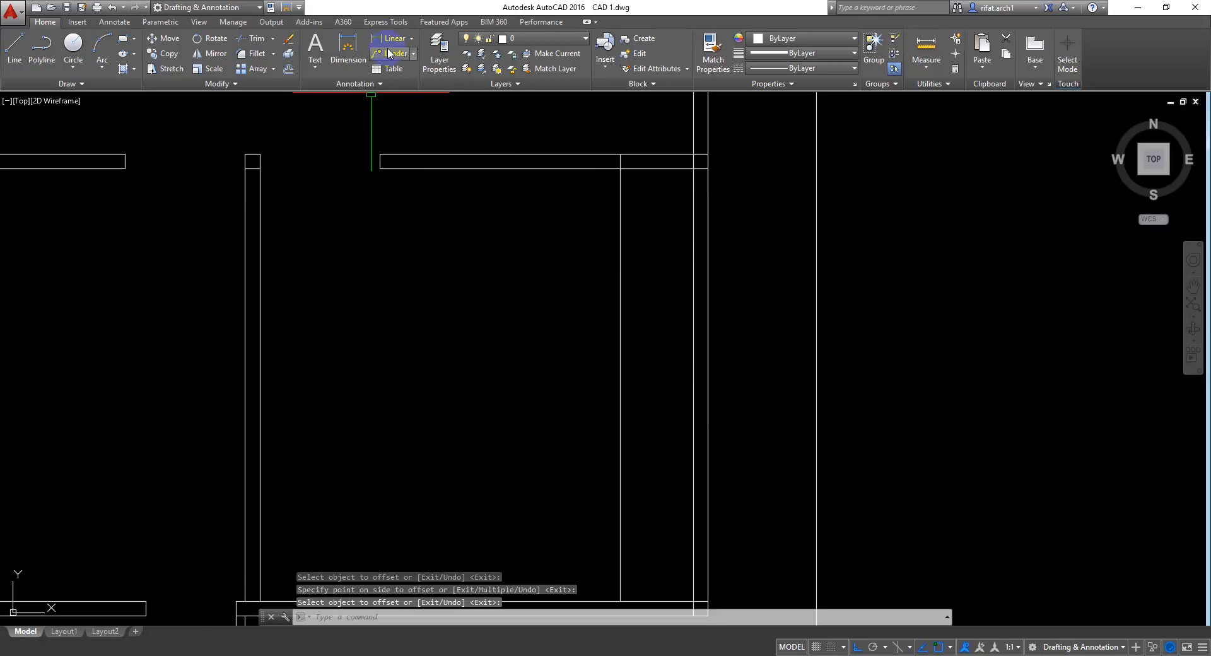
click(393, 39)
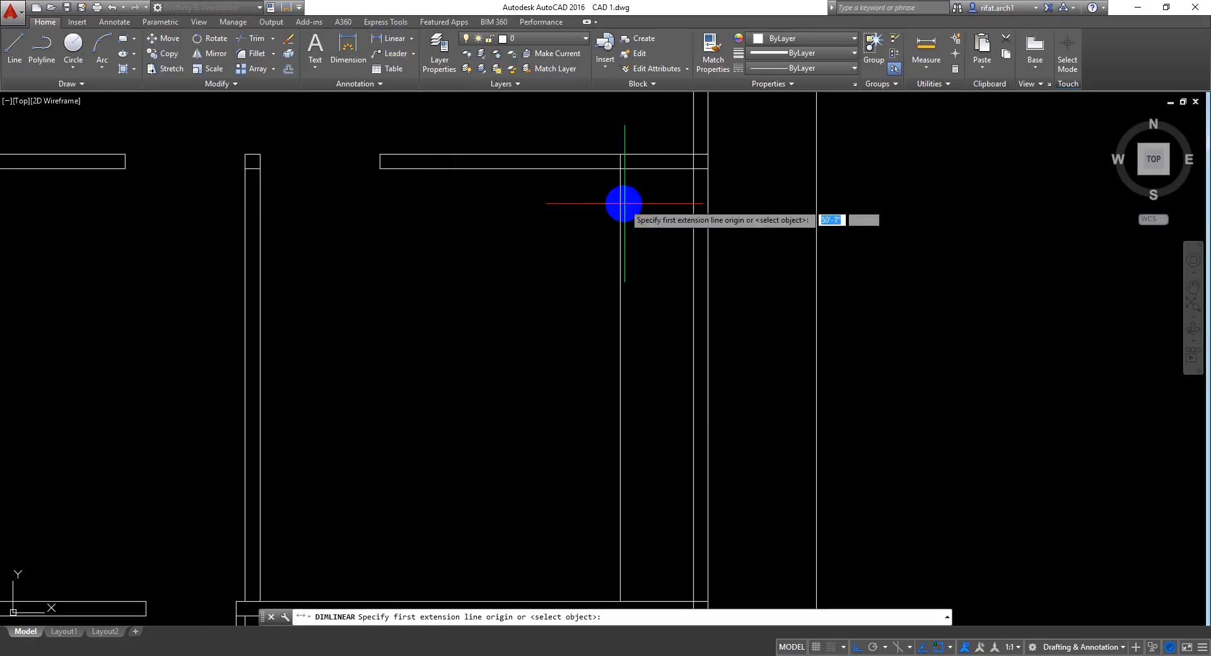
Step: Measure the distance from the inner vertical line to the building's outer east wall line with a linear dimension
click(624, 204)
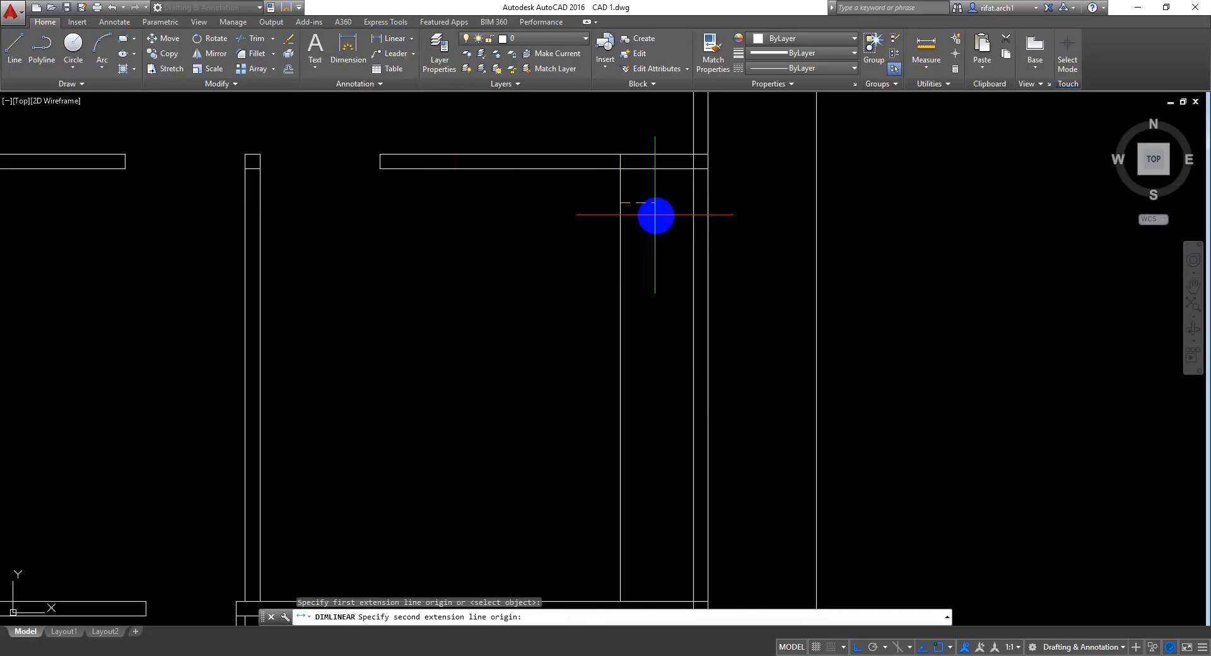
click(706, 202)
mouse_move(711, 249)
middle_down()
mouse_move(766, 249)
mouse_move(757, 264)
middle_up()
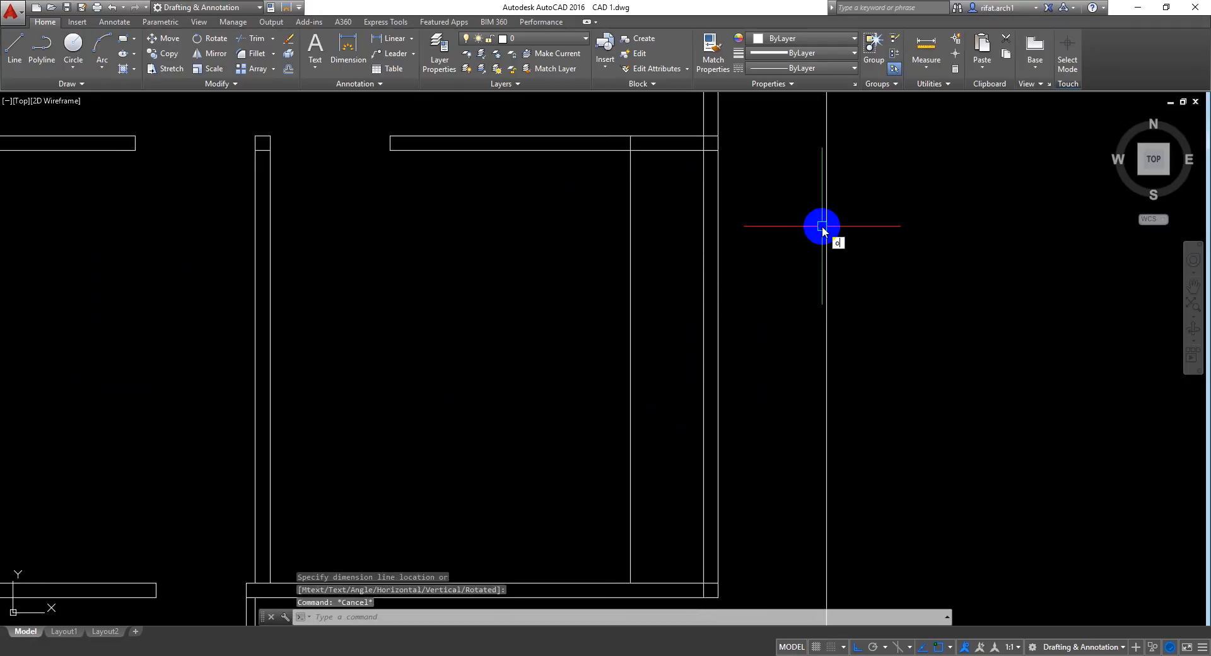
text(o)
key(Return)
key(Escape)
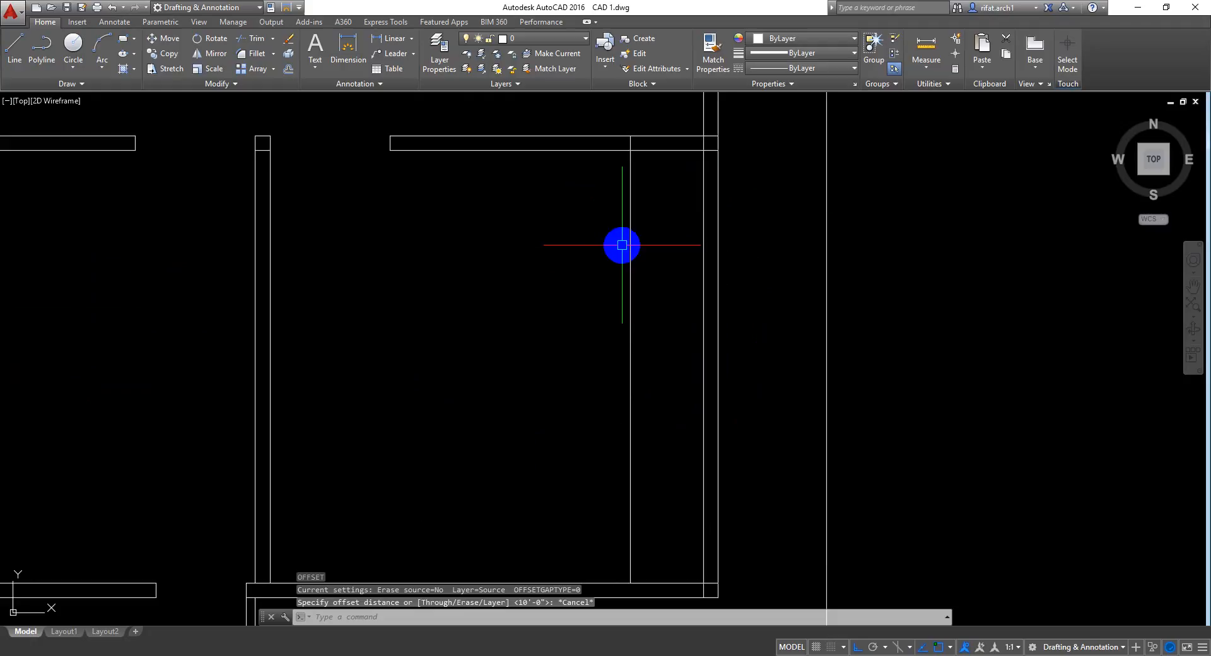
Step: Offset the single vertical line inside the east room 5" to the east to form a wall
text(o)
key(Return)
text(5)
key(Return)
click(631, 246)
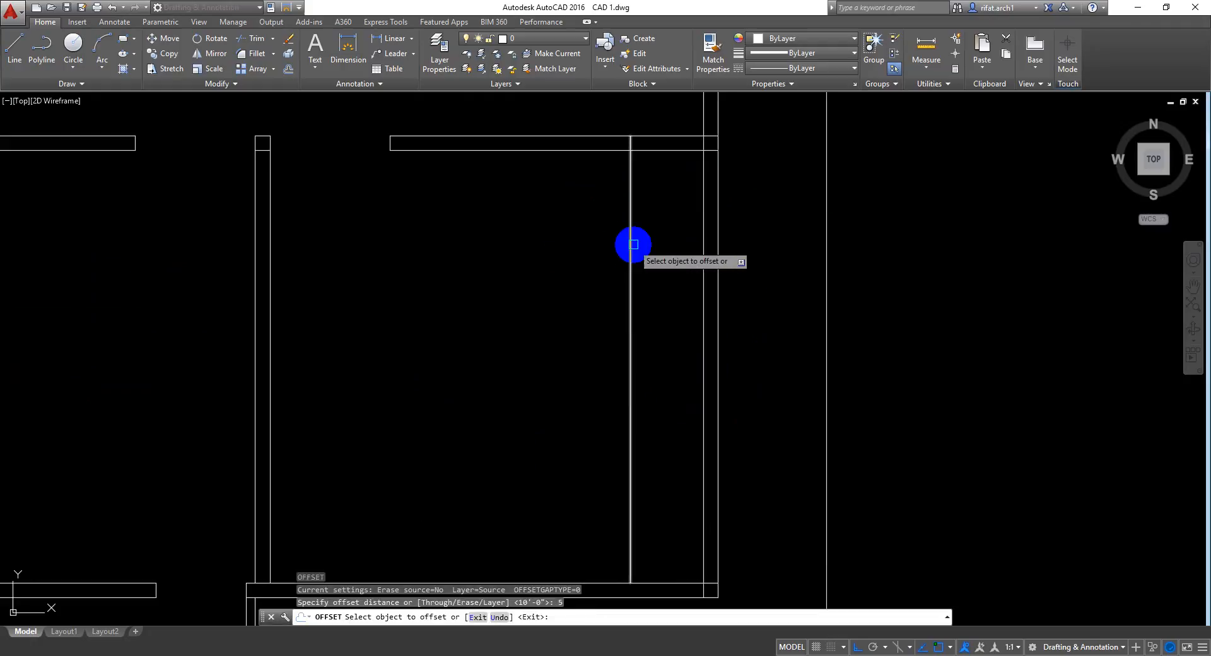
click(697, 259)
key(Escape)
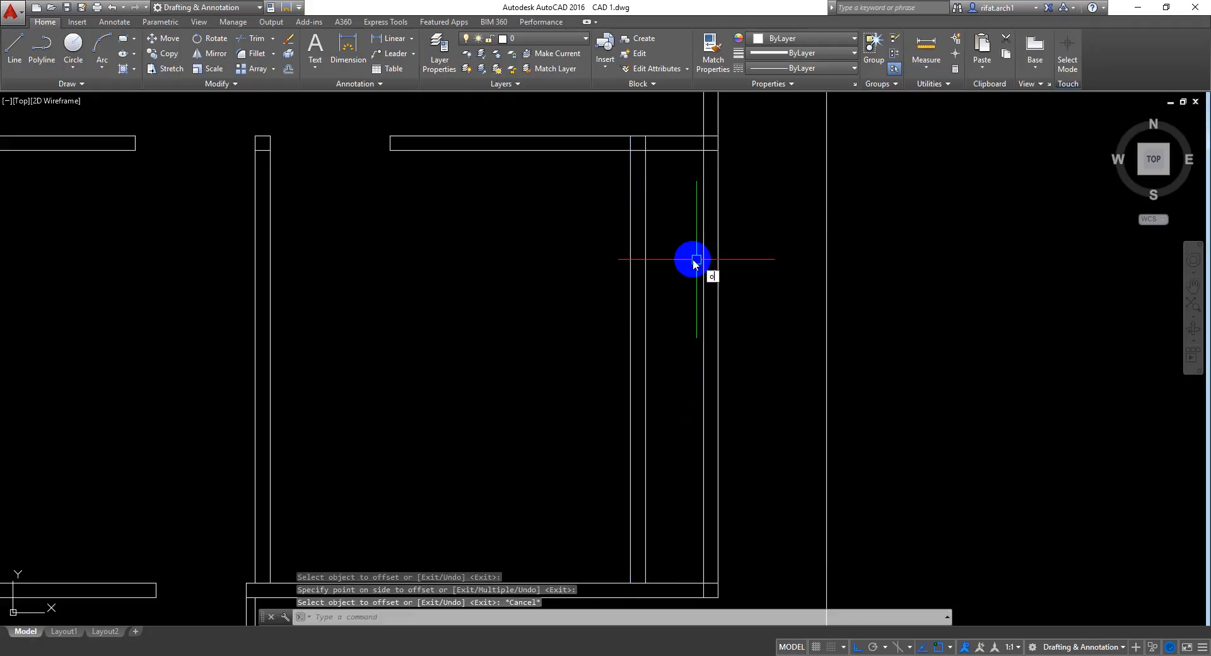
Step: Offset the new wall's east line 42" outward, past the building's existing east wall
key(Return)
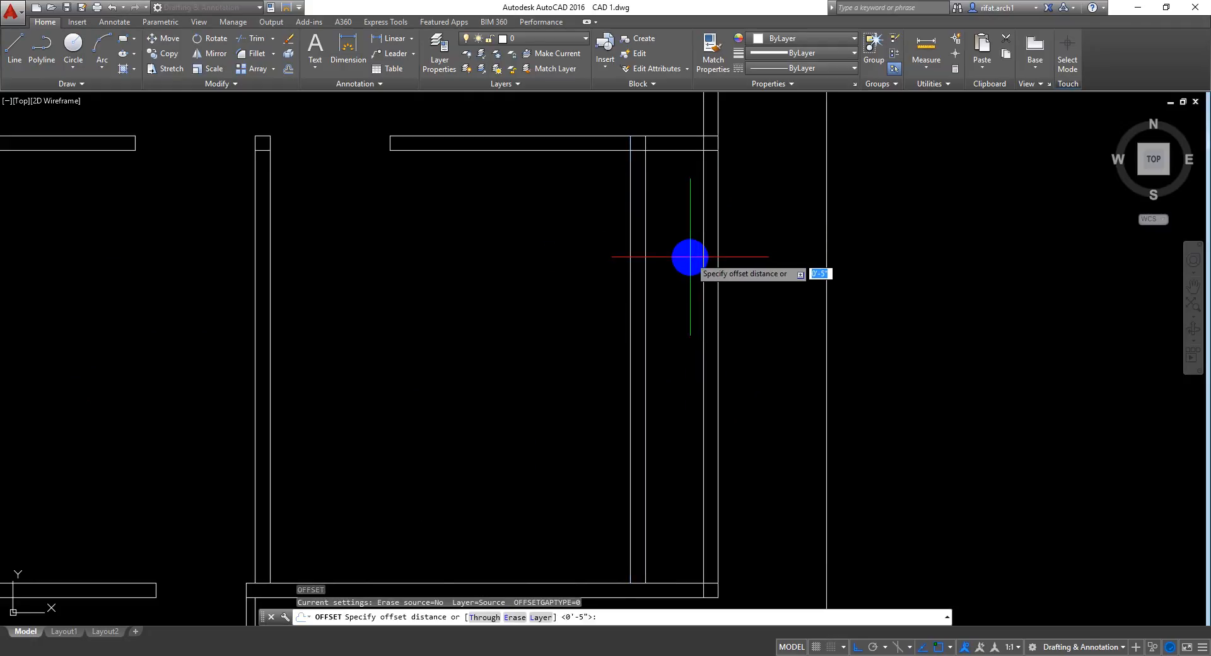
text(42)
key(Return)
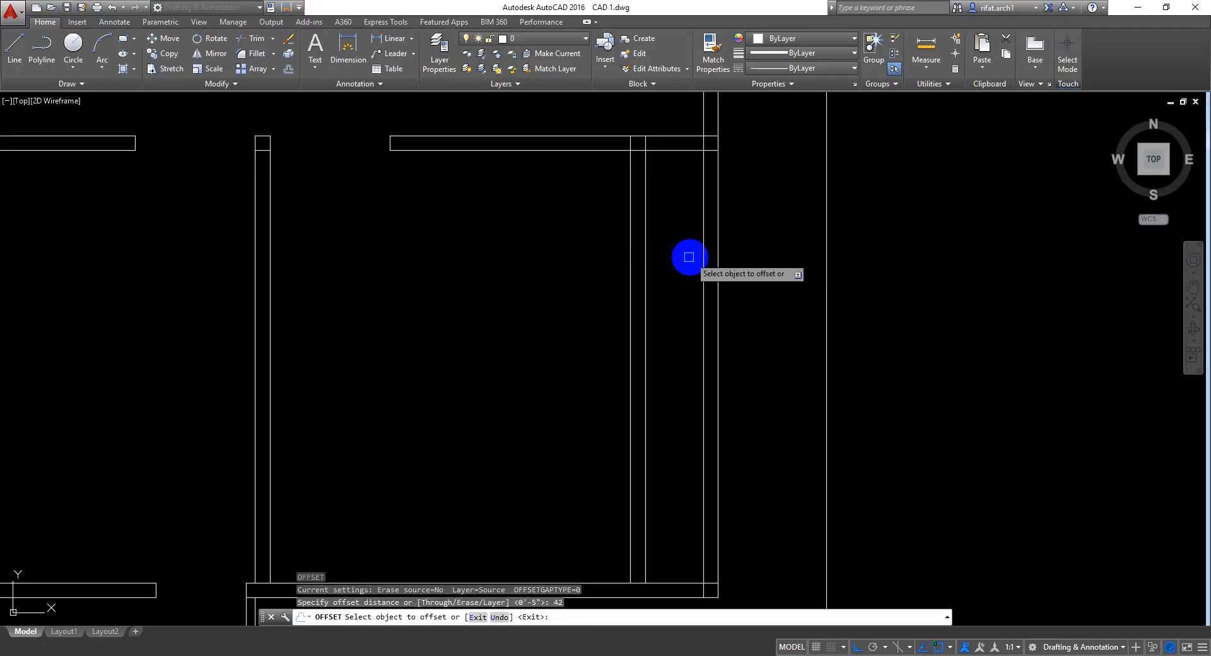
click(645, 276)
click(757, 303)
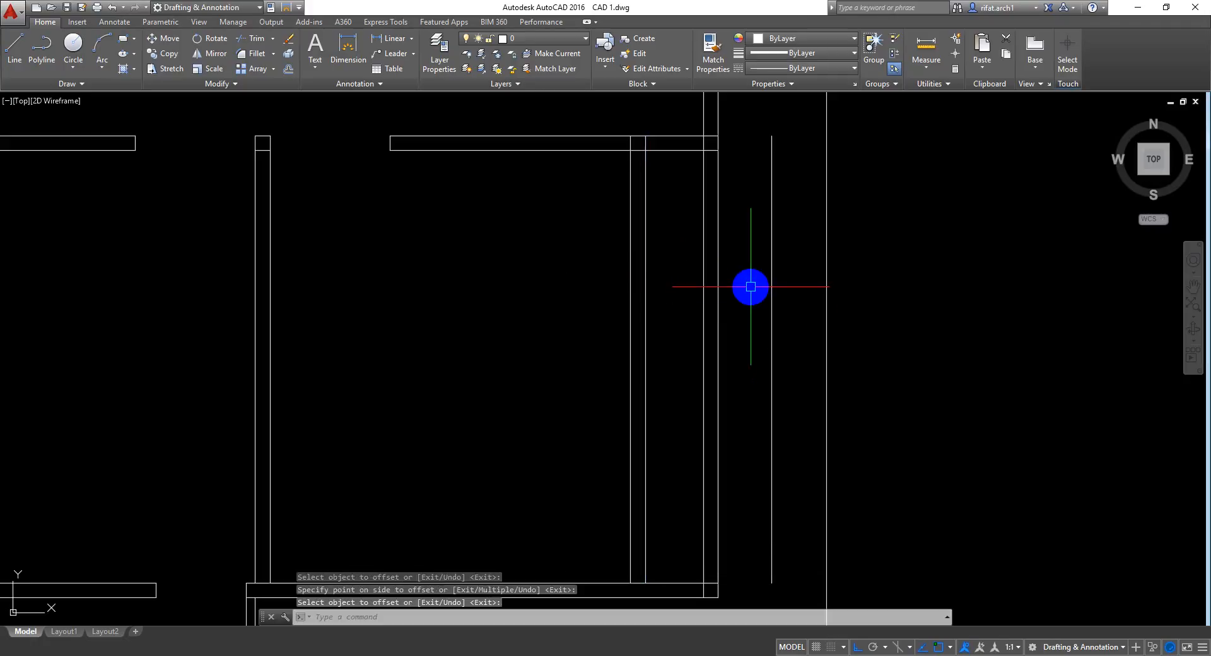
key(Escape)
Step: Trim away both lines of the old east wall between the upper and lower horizontal walls
text(tr)
key(Return)
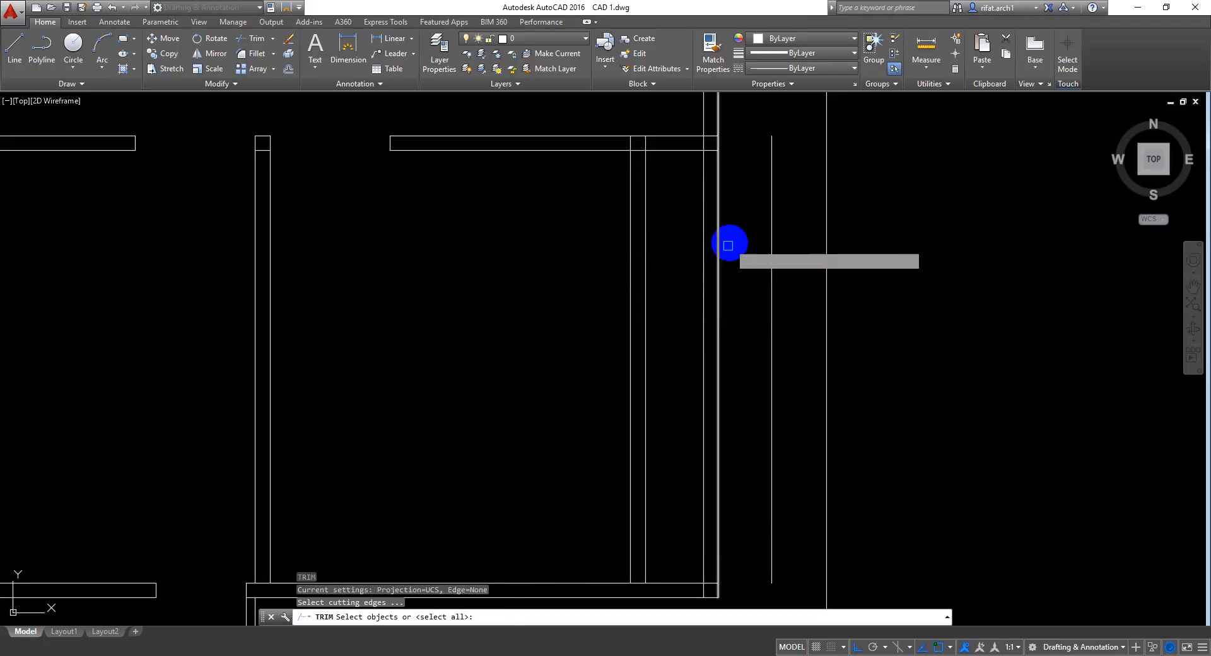
key(Return)
click(735, 221)
click(699, 290)
key(Return)
Step: Extend both lines of the upper horizontal wall east to the 42" offset line
mouse_move(745, 305)
middle_down()
mouse_move(744, 264)
mouse_move(747, 289)
middle_up()
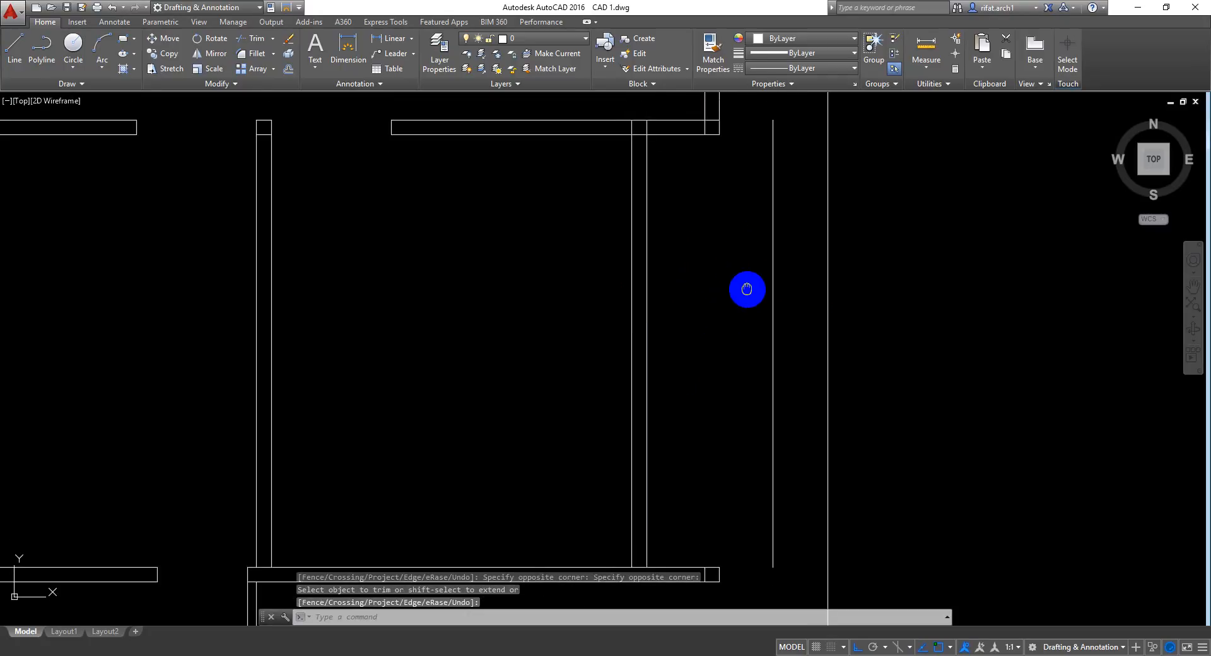
middle_drag(738, 187, 724, 235)
scroll(718, 222, up, 2)
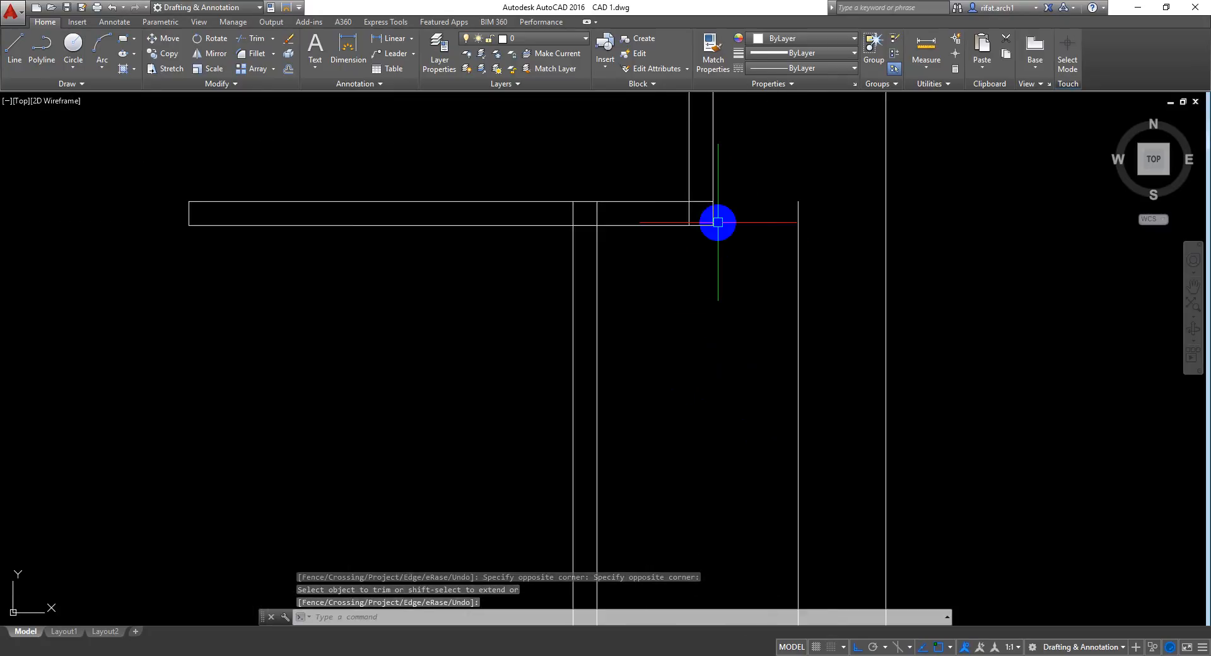
key(Return)
key(Return)
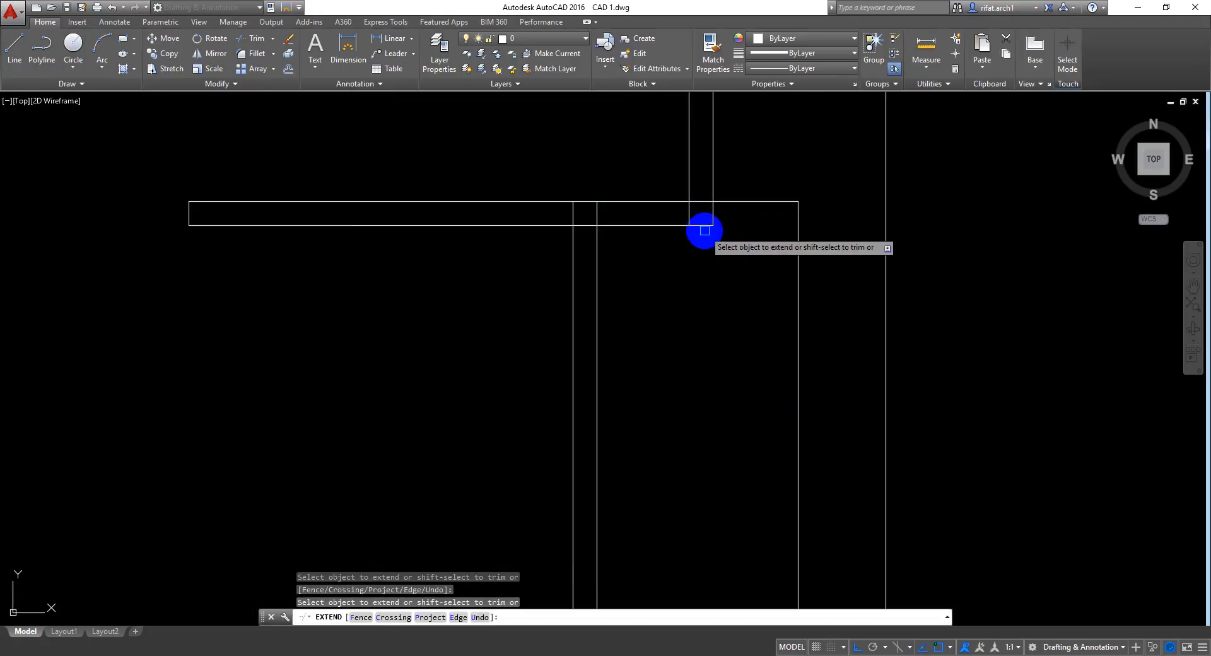
Step: Extend the lower horizontal wall's lines east and the 42" offset line down to that wall's lower edge
scroll(708, 340, down, 3)
scroll(714, 281, up, 3)
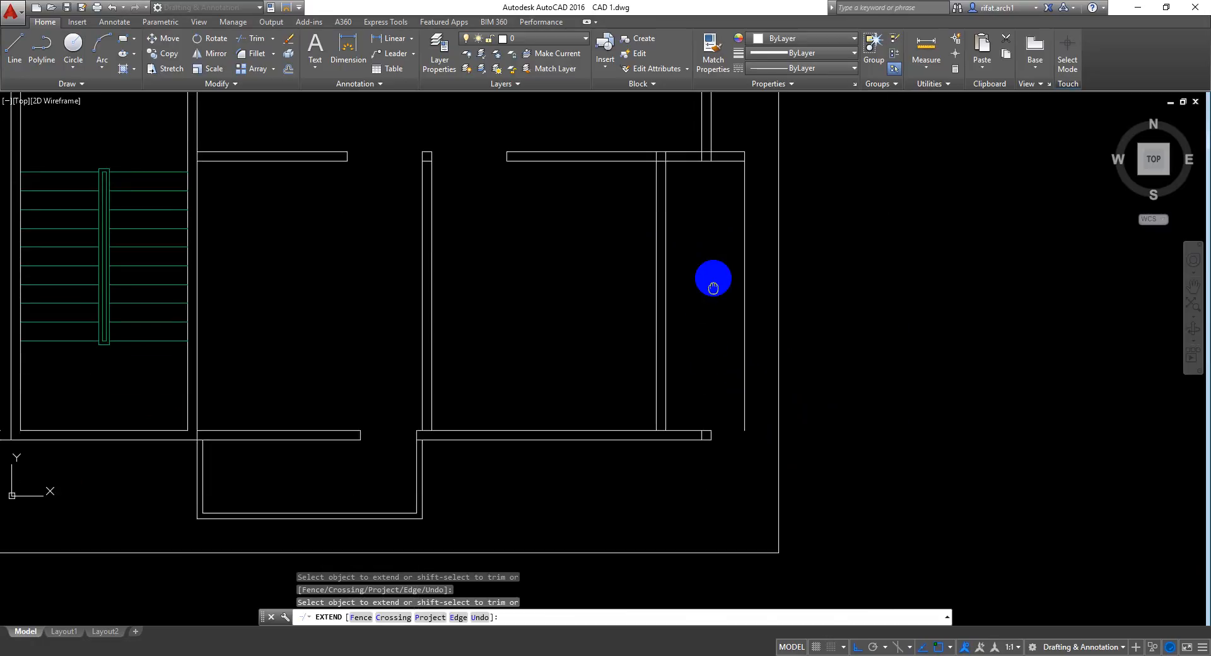
click(692, 384)
click(652, 497)
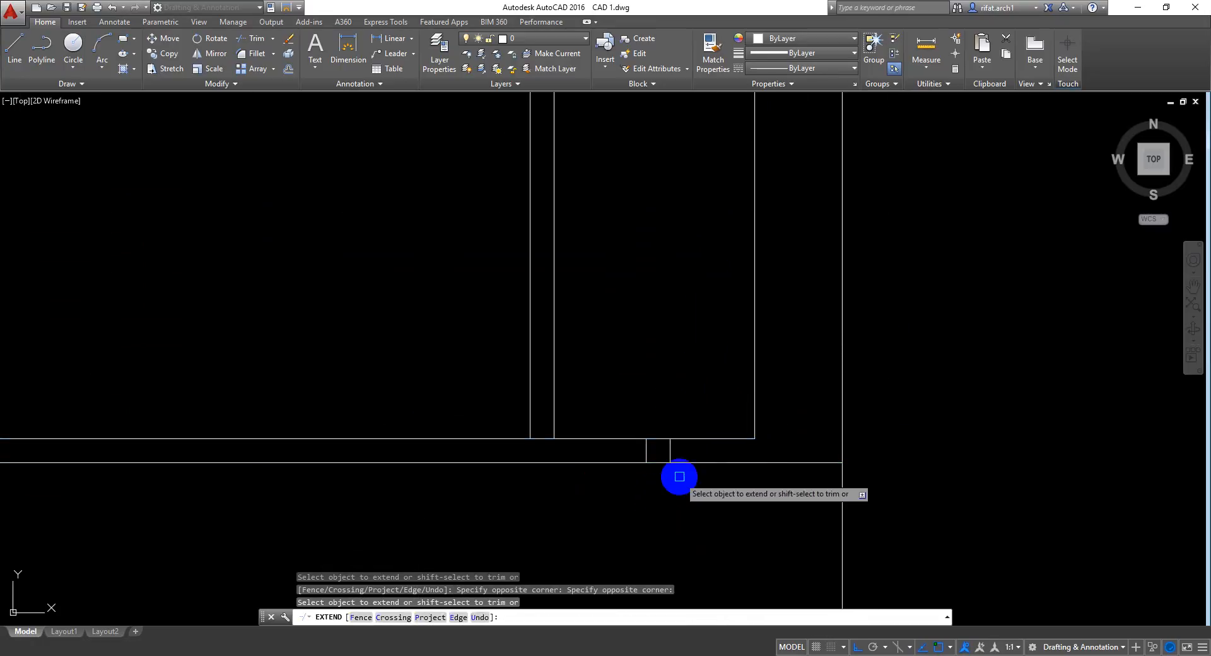
click(754, 429)
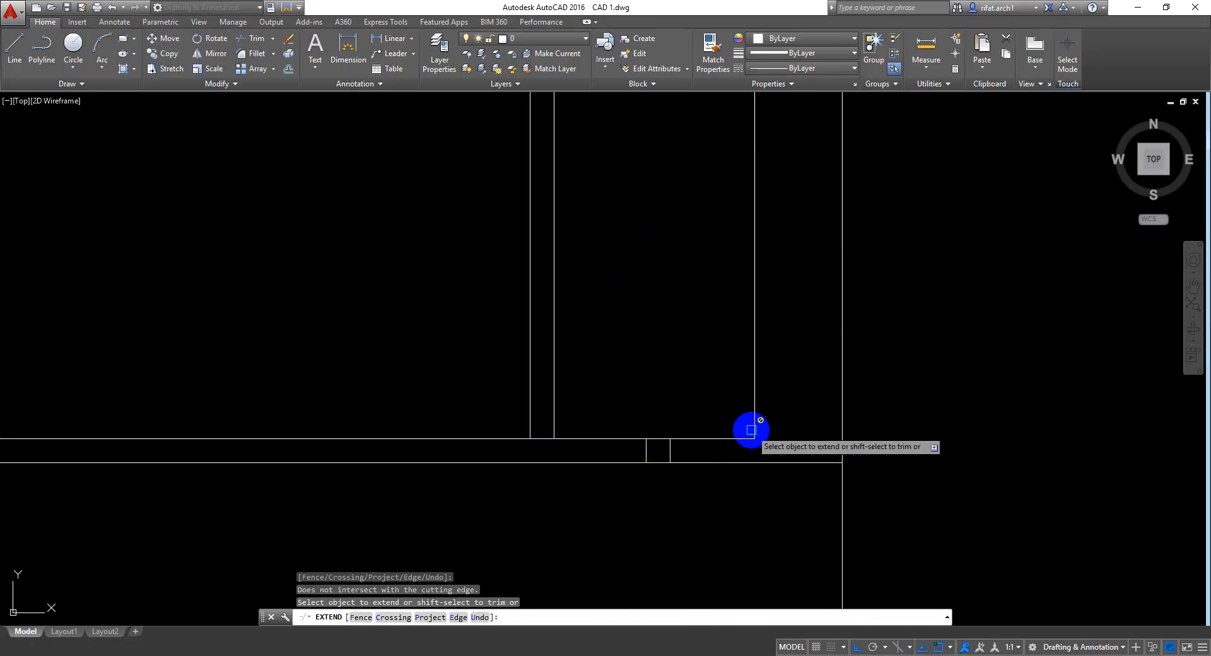
click(751, 427)
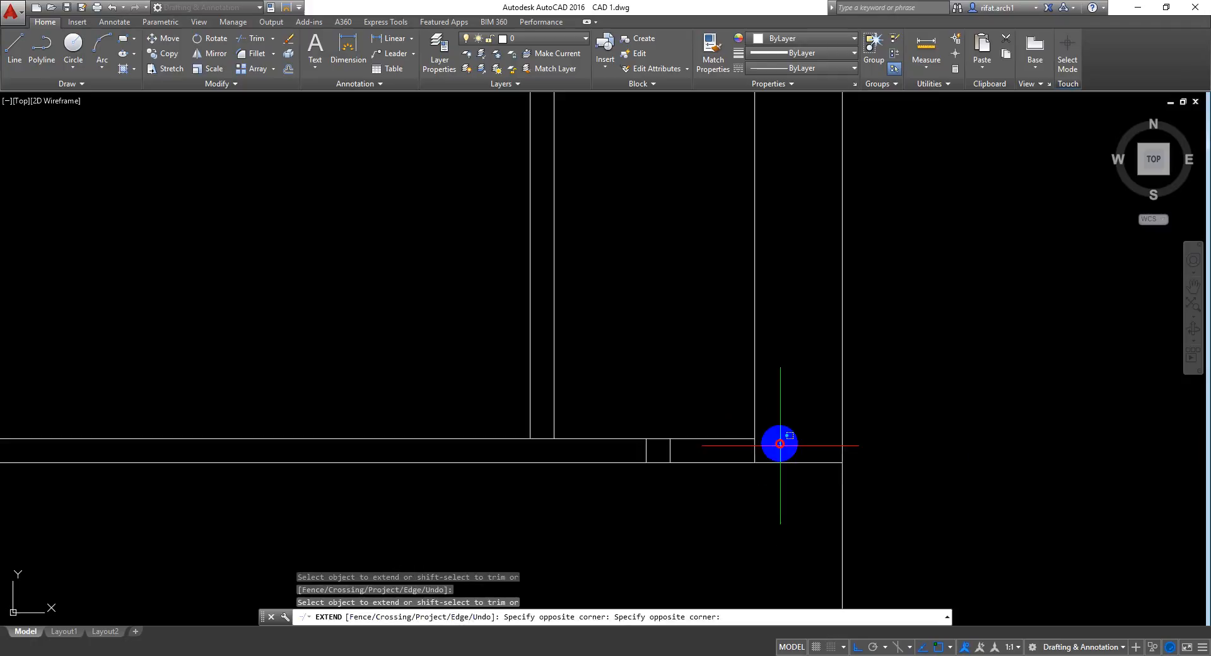
click(776, 483)
key(Return)
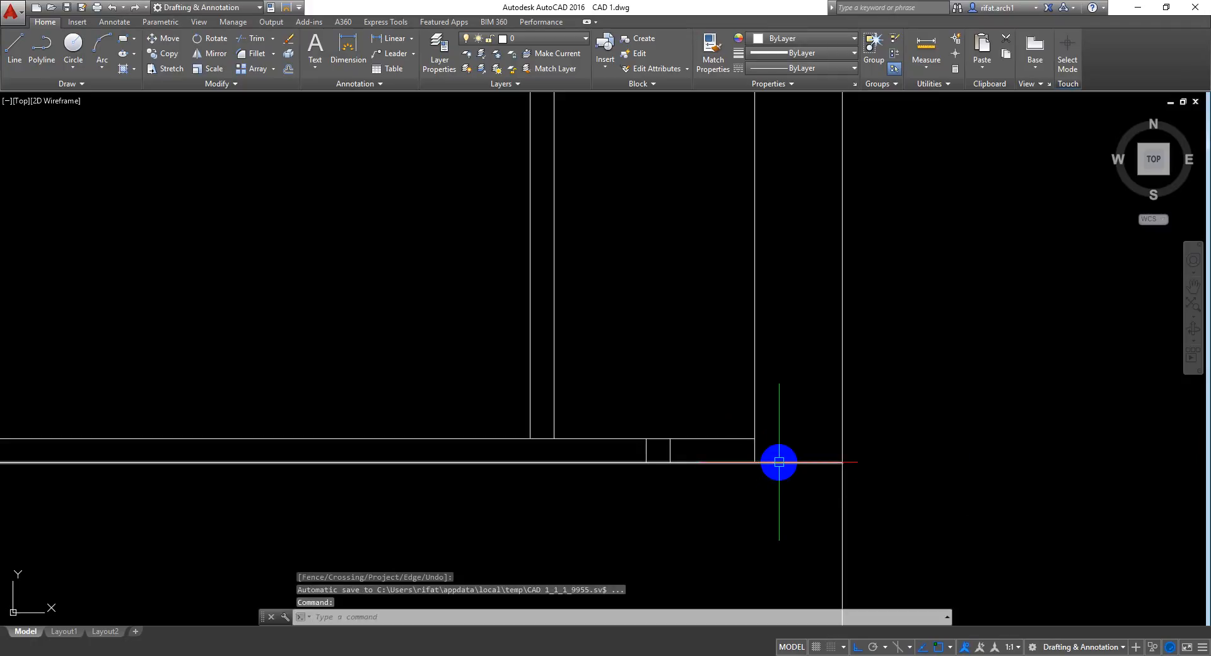
Step: Trim the lower wall line's overshoot east of the 42" offset line to close the corner
text(tr)
key(Return)
key(Return)
click(792, 430)
click(767, 503)
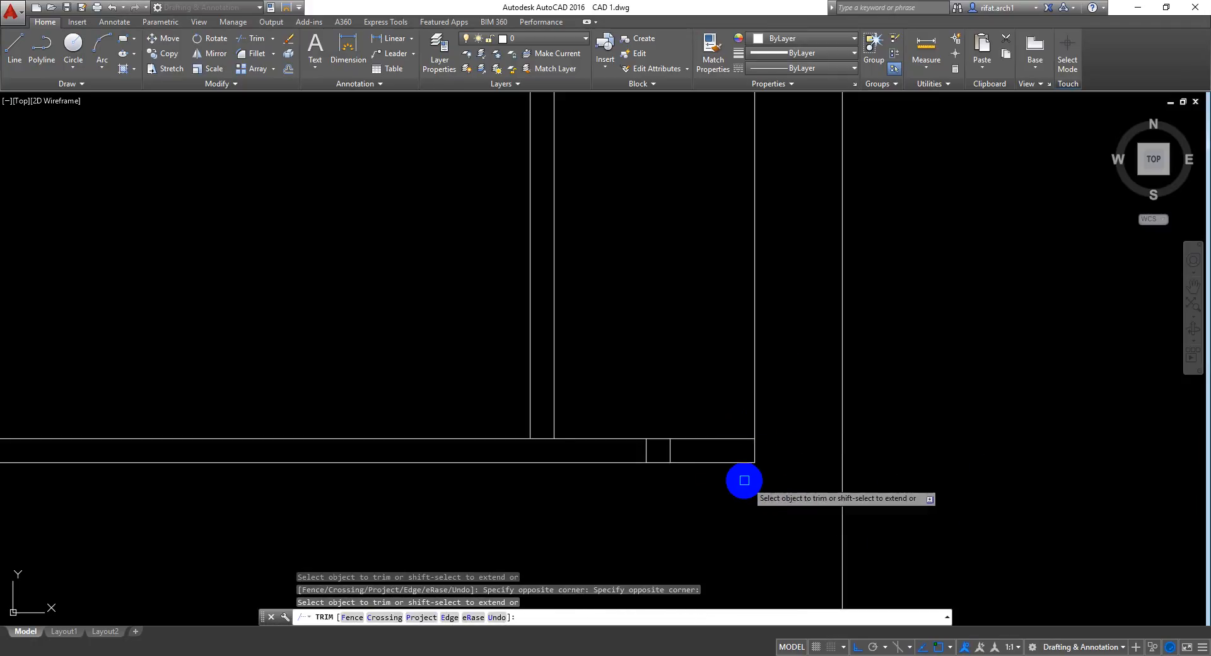
scroll(725, 480, down, 4)
key(Return)
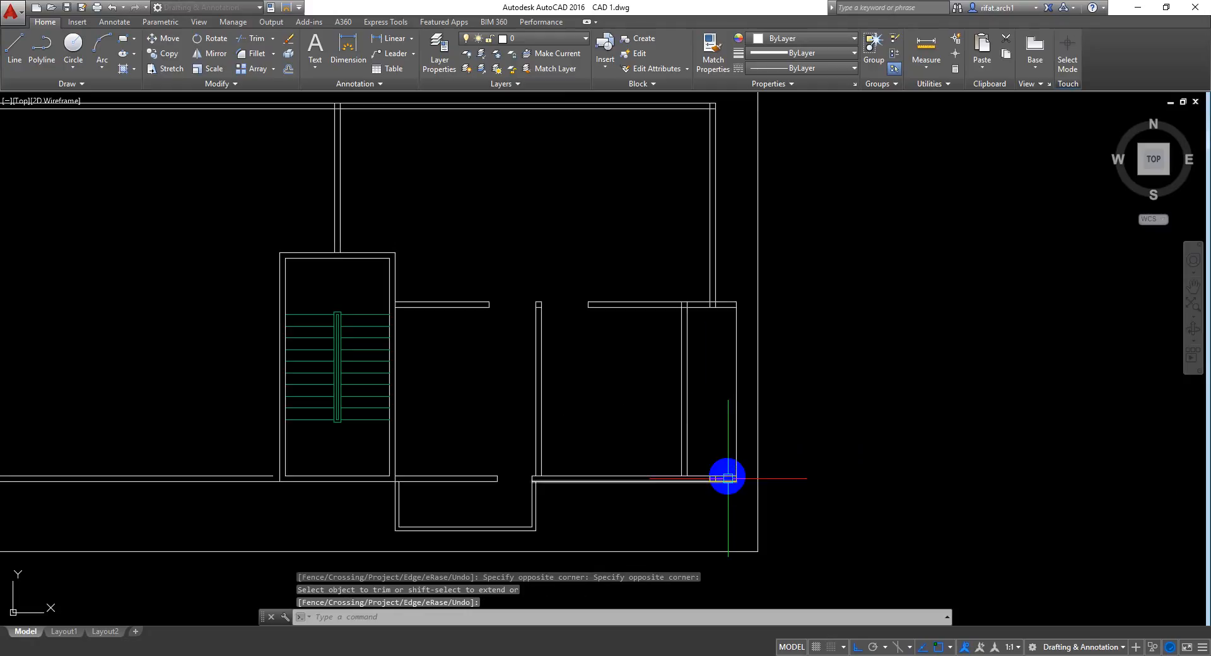
scroll(708, 386, up, 3)
key(Escape)
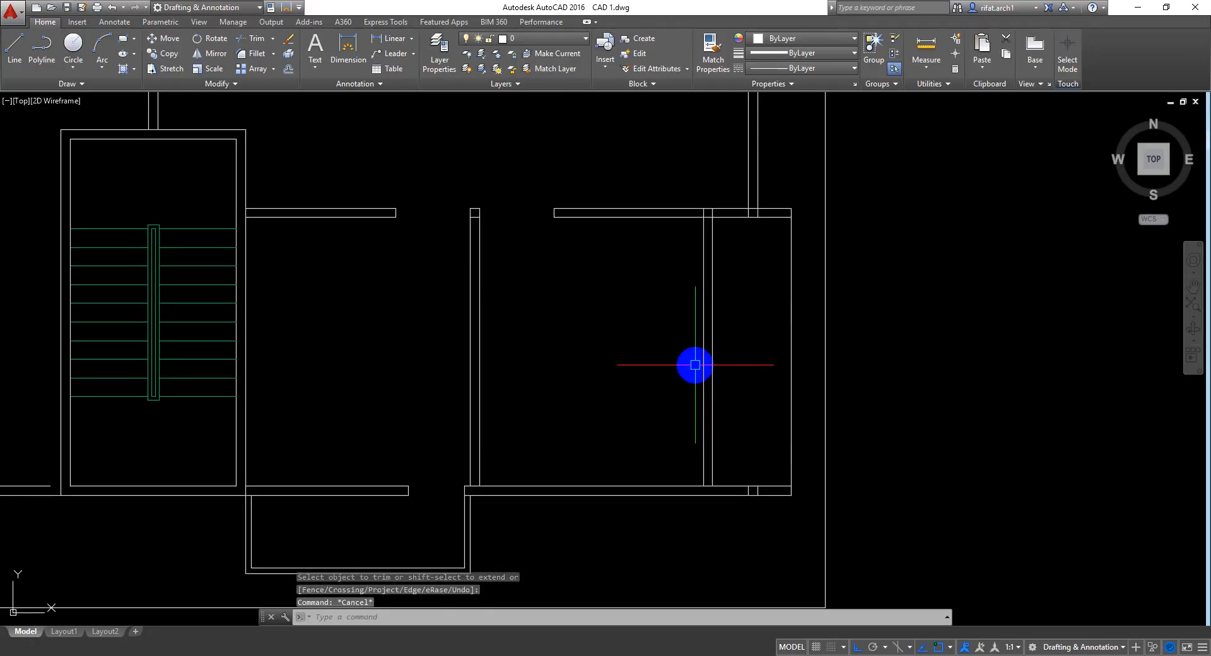
Step: Offset the outermost vertical line of the new east strip 3" outward
scroll(695, 364, up, 2)
middle_drag(699, 362, 675, 367)
text(o)
key(Return)
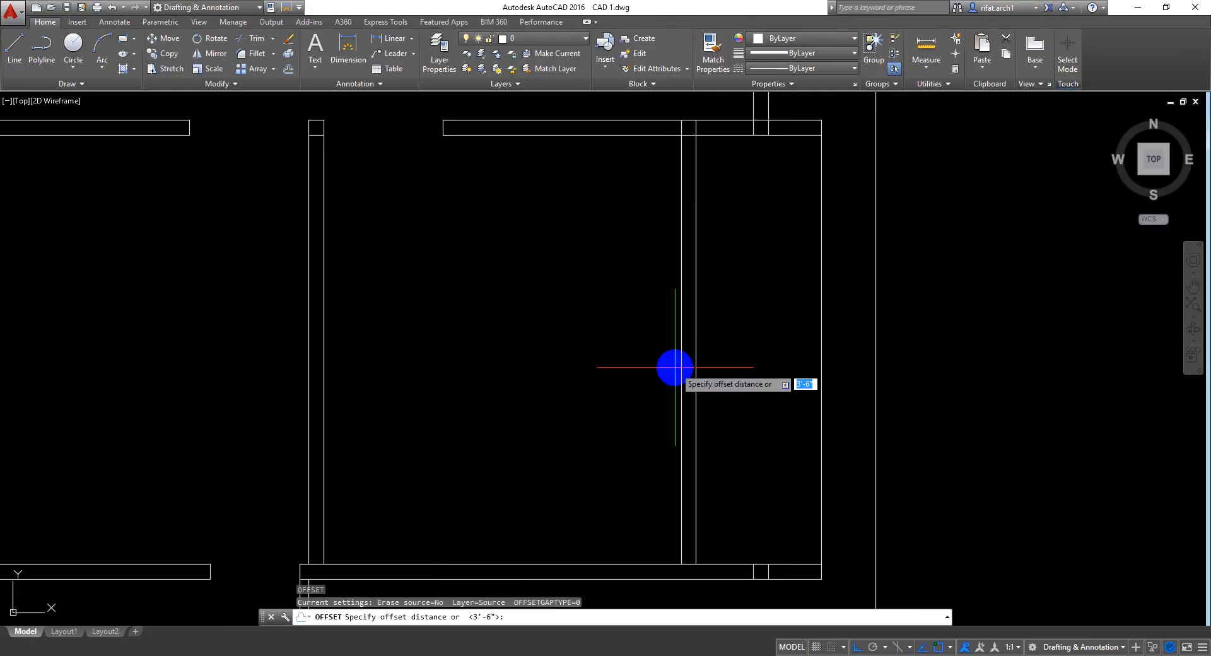
text(3)
key(Return)
click(822, 255)
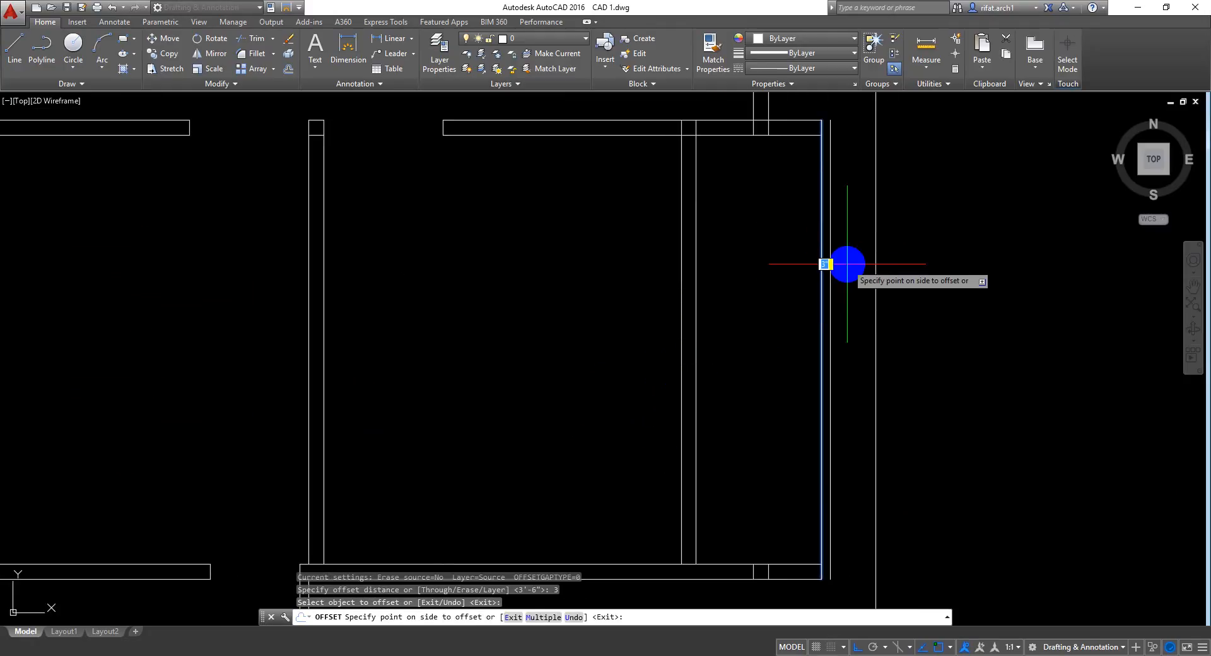
click(848, 264)
key(Escape)
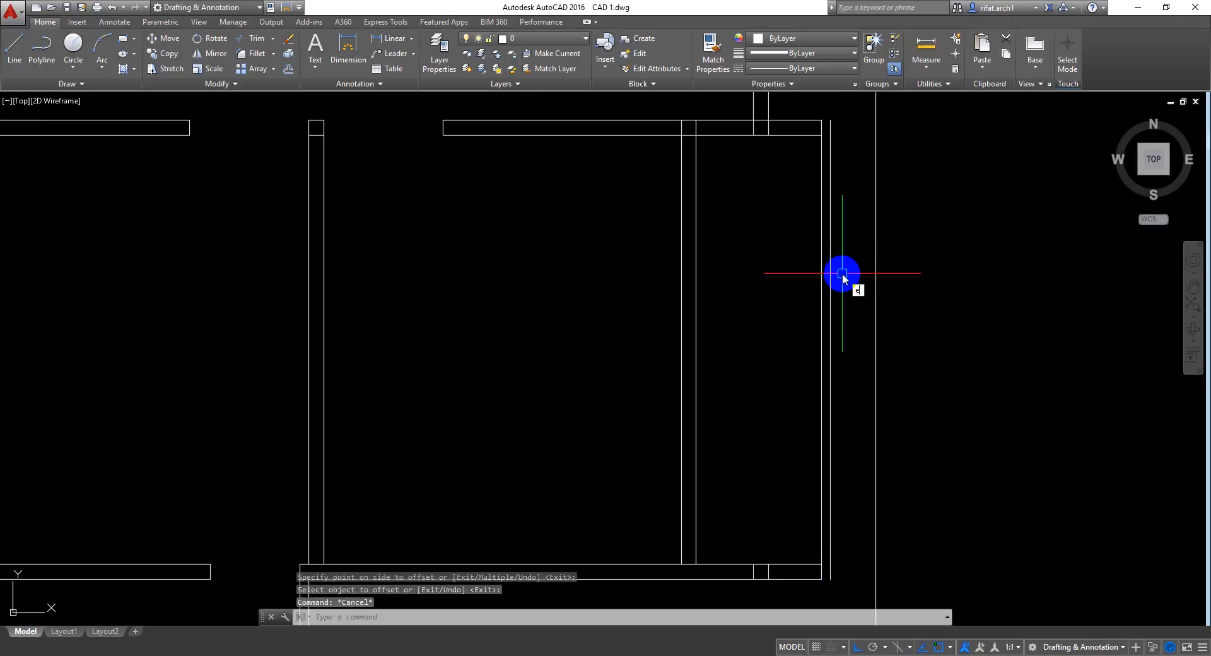
Step: Extend the lines of the upper and lower horizontal walls to the 3" offset line
key(Return)
key(Return)
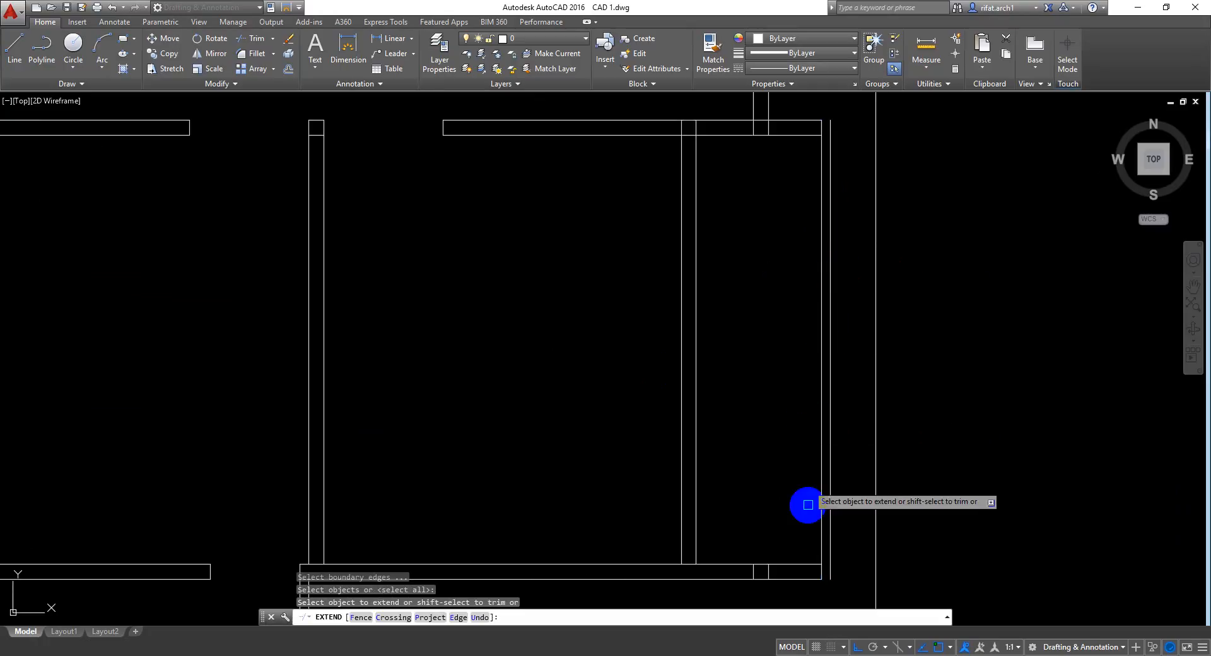
click(818, 594)
click(794, 541)
click(792, 145)
click(789, 113)
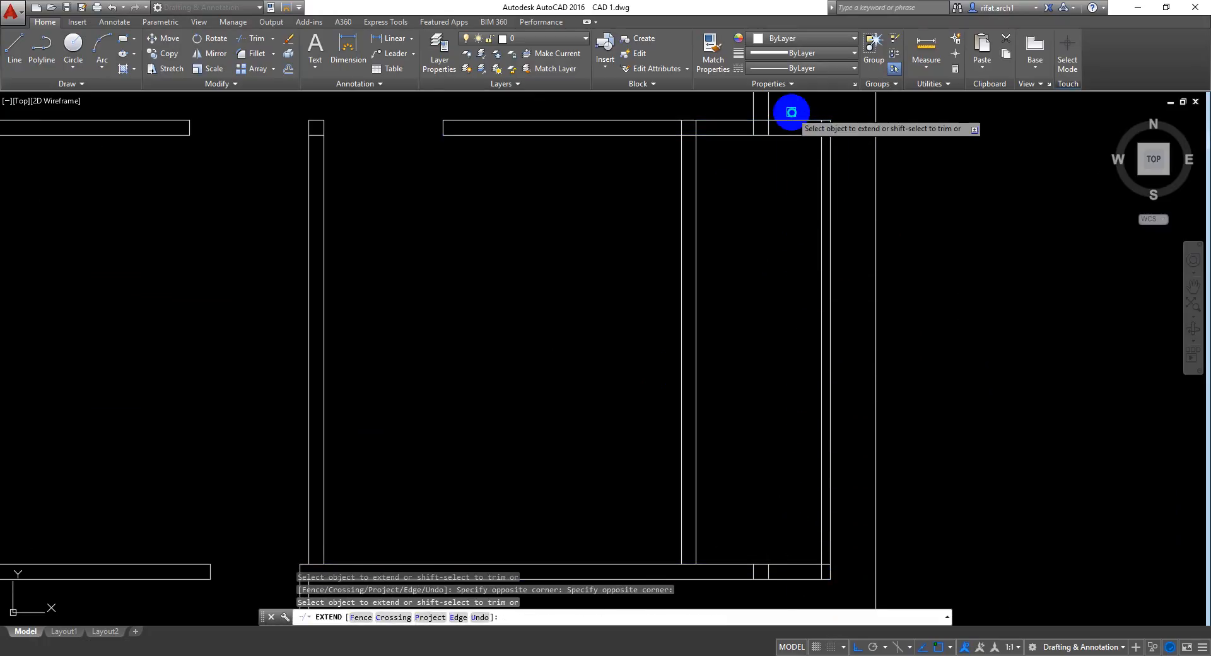
key(Return)
key(Escape)
Step: Save the drawing
mouse_move(725, 267)
middle_down()
mouse_move(786, 246)
mouse_move(781, 284)
middle_up()
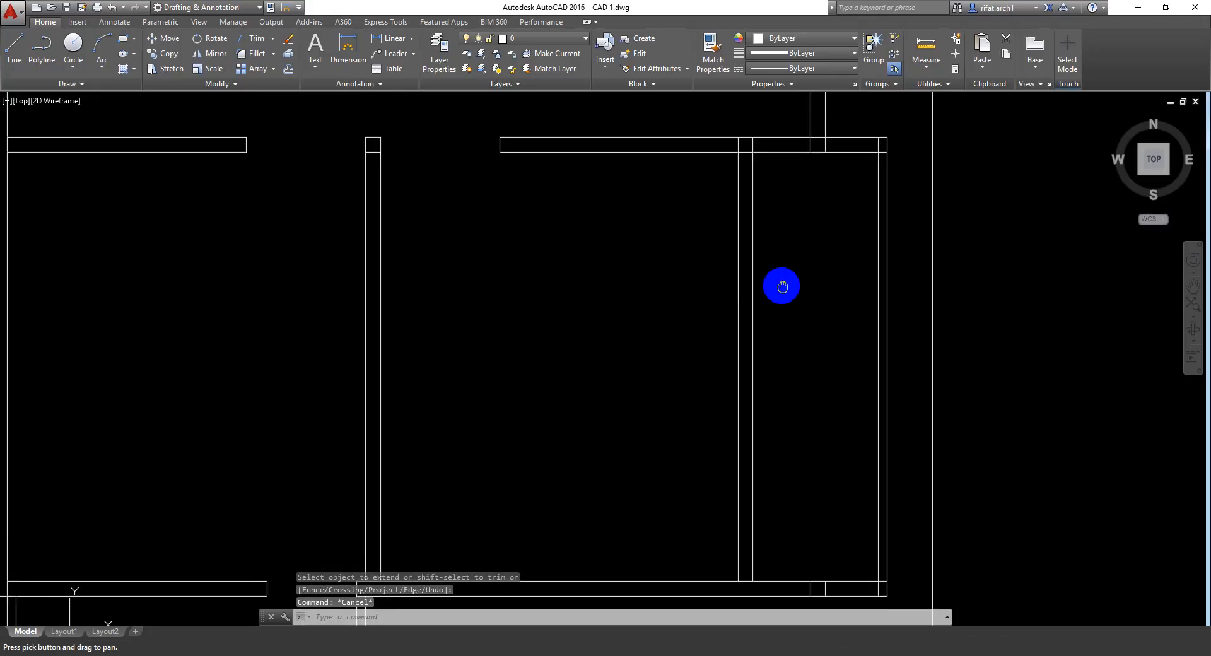
scroll(778, 283, down, 2)
middle_drag(755, 342, 723, 295)
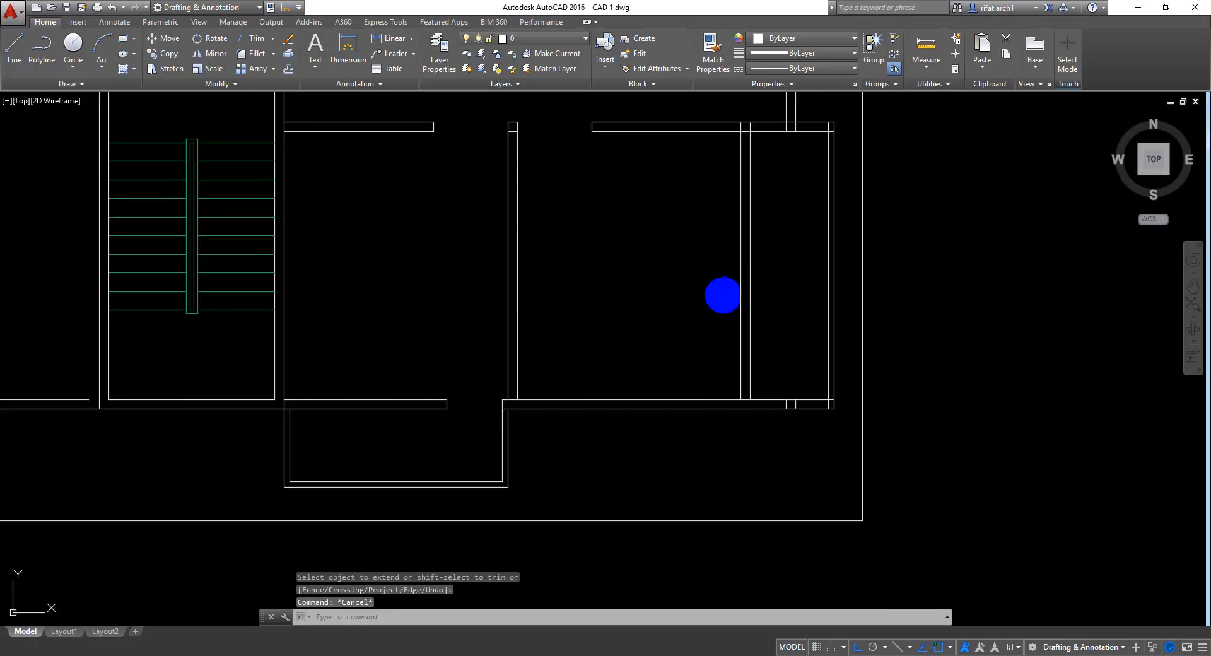
key(ctrl+s)
middle_drag(715, 220, 703, 236)
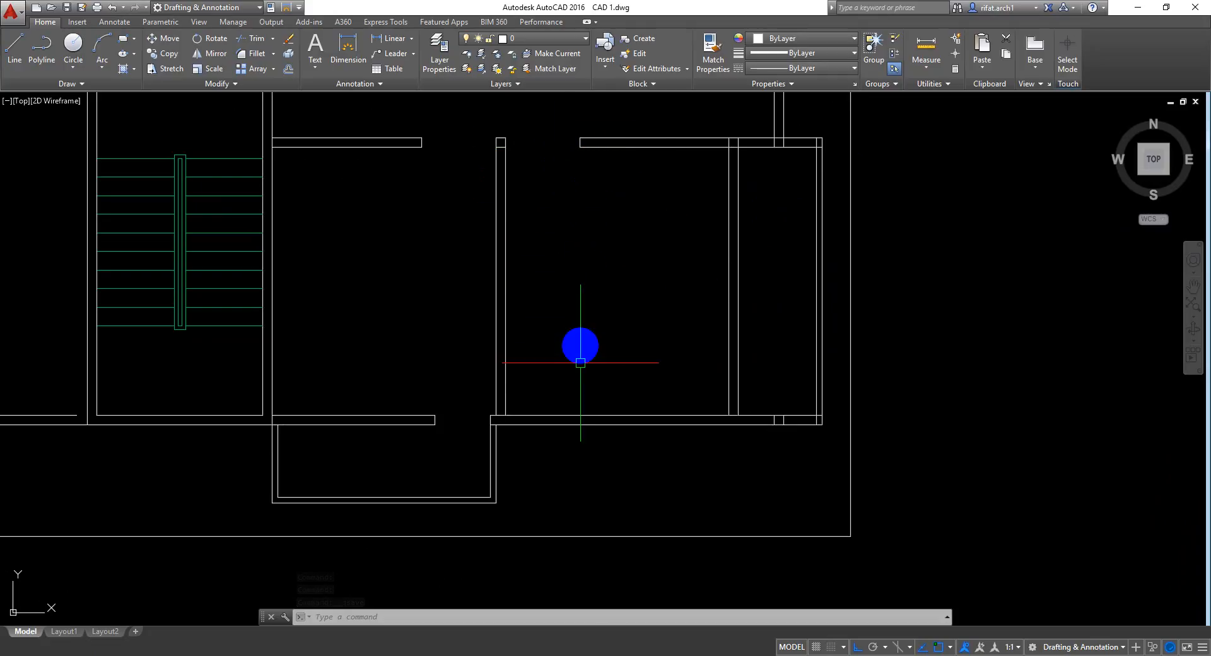
middle_drag(700, 301, 680, 305)
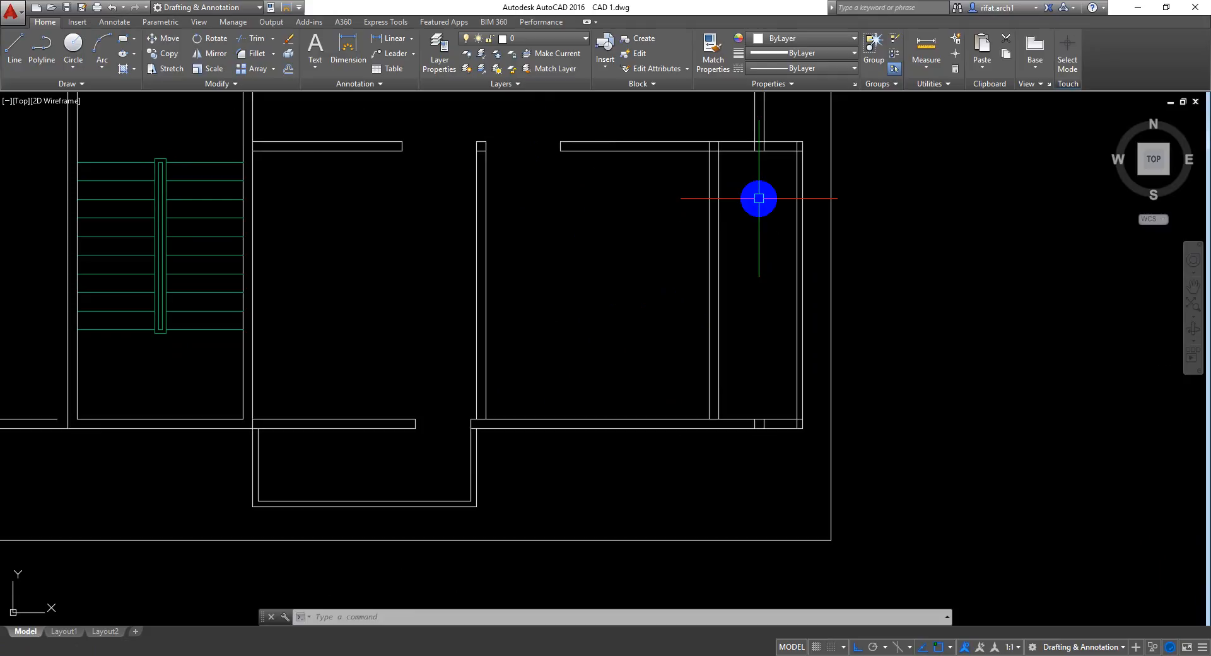
mouse_move(738, 227)
middle_down()
mouse_move(751, 221)
mouse_move(775, 244)
middle_up()
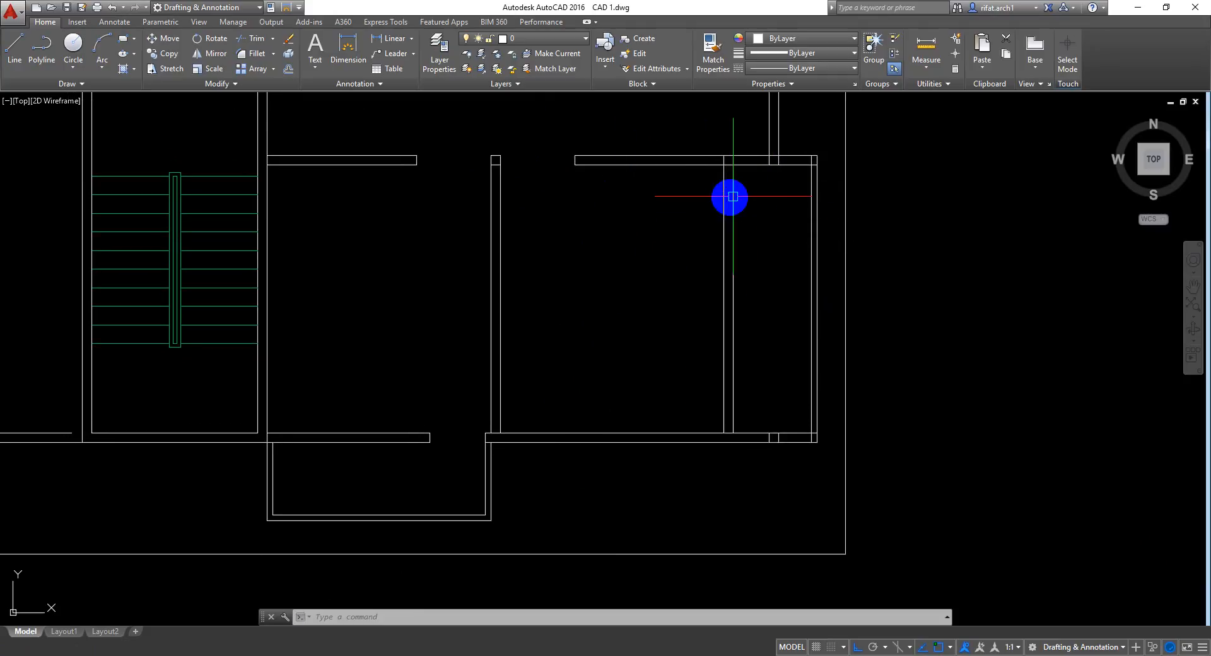
middle_drag(752, 210, 753, 224)
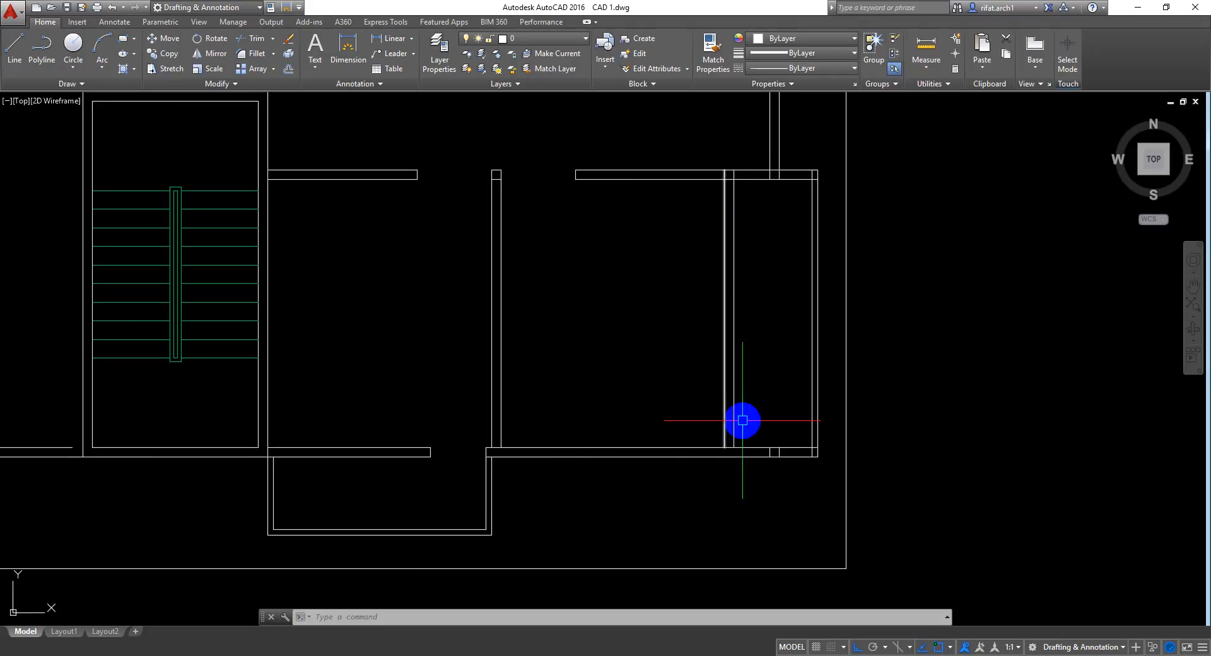
middle_drag(725, 418, 762, 424)
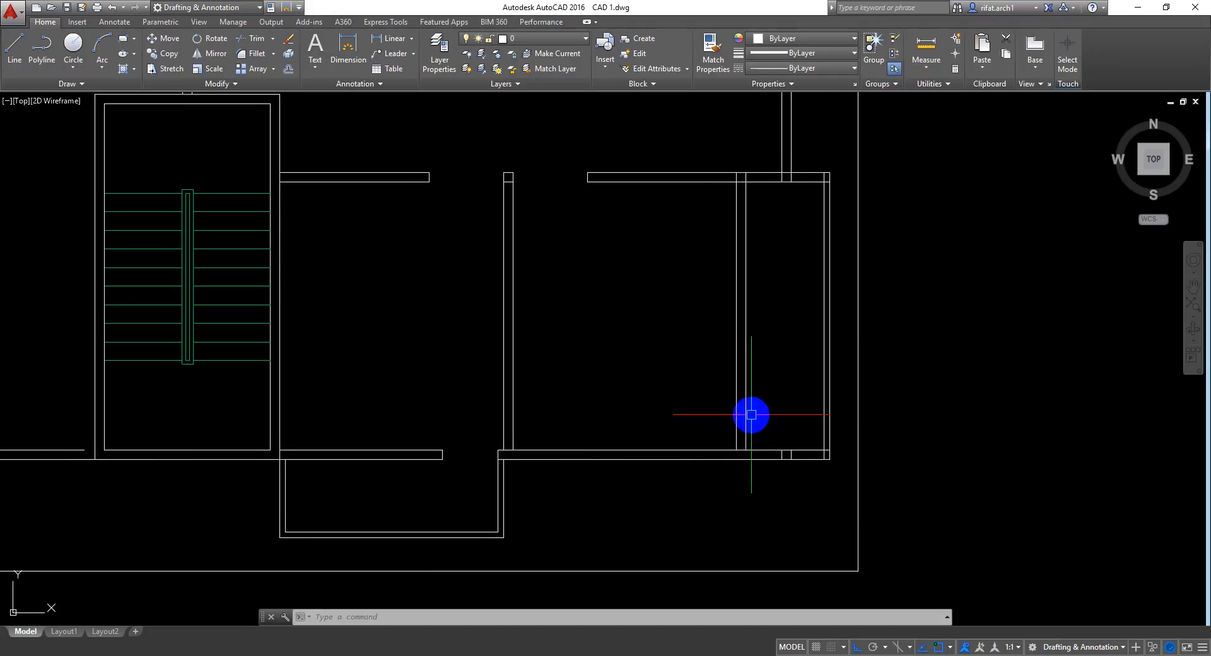
Step: Offset the lower line of the upper horizontal wall 30" downward across the east room and strip
scroll(760, 330, up, 2)
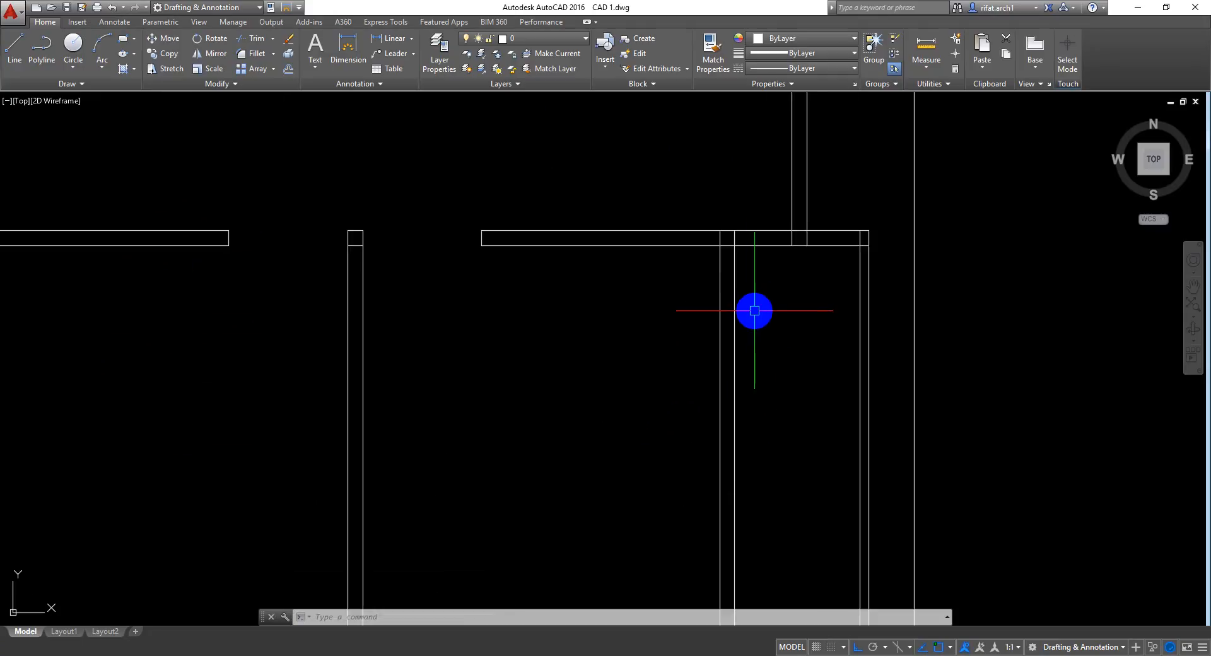
key(Return)
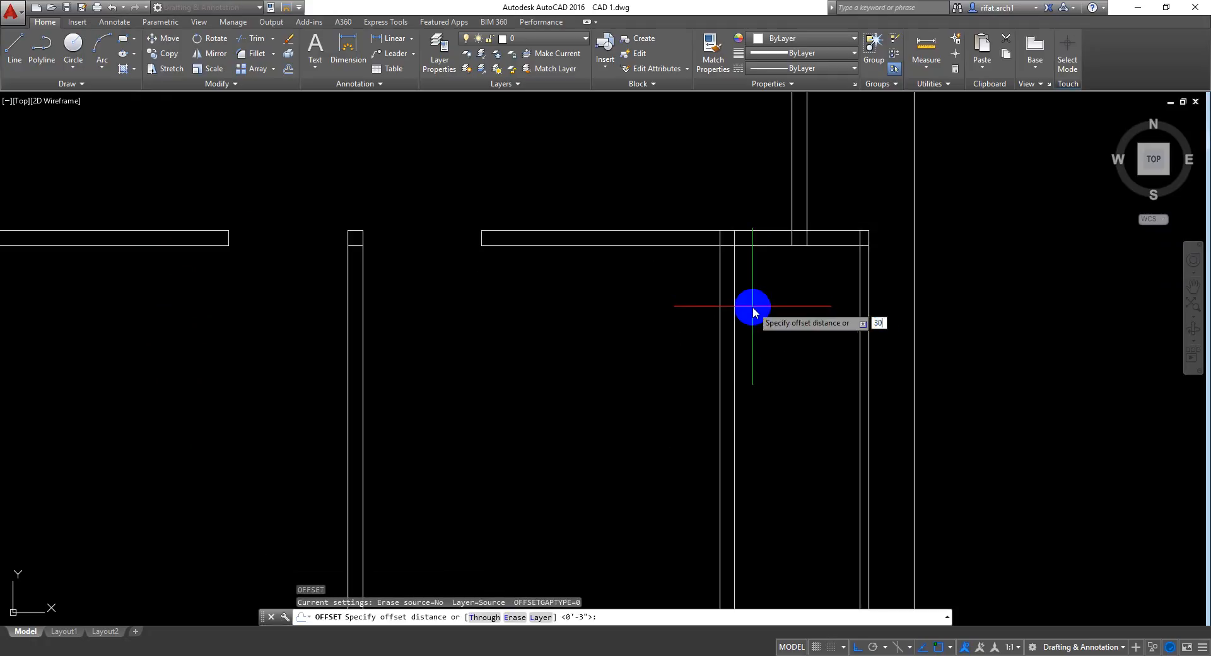
key(Return)
click(765, 245)
click(786, 347)
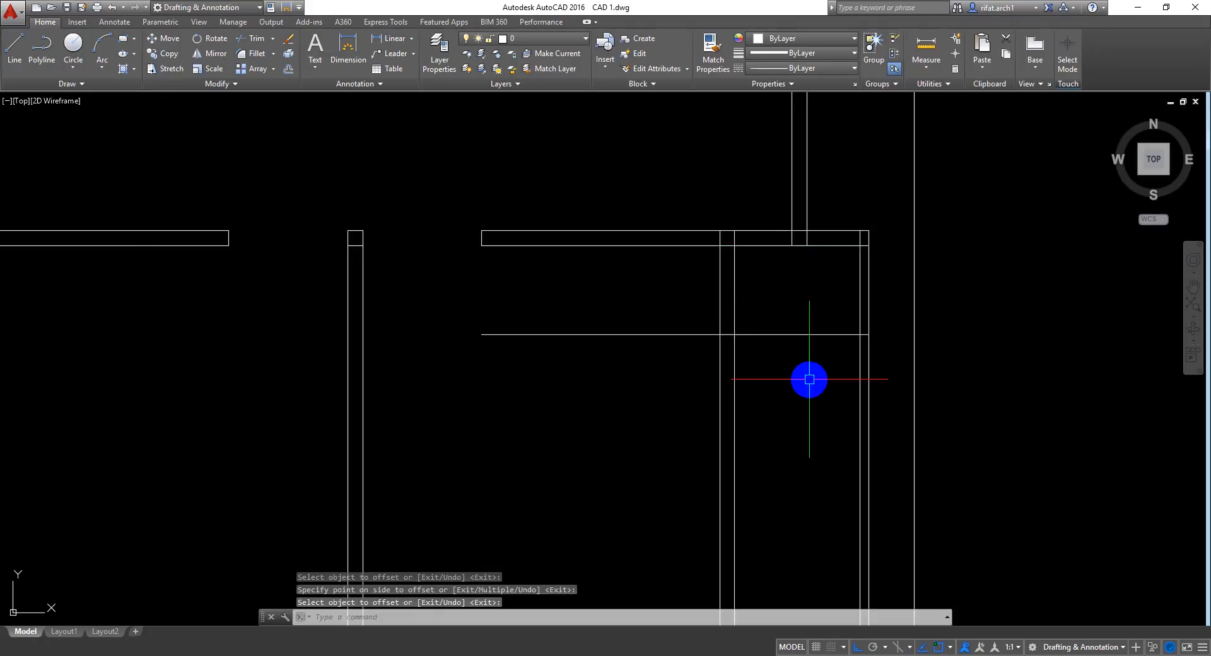
Step: Trim the 30" offset line out of the east strip and the east room, keeping it across the inner wall
key(Escape)
key(Return)
key(Return)
click(834, 300)
click(776, 383)
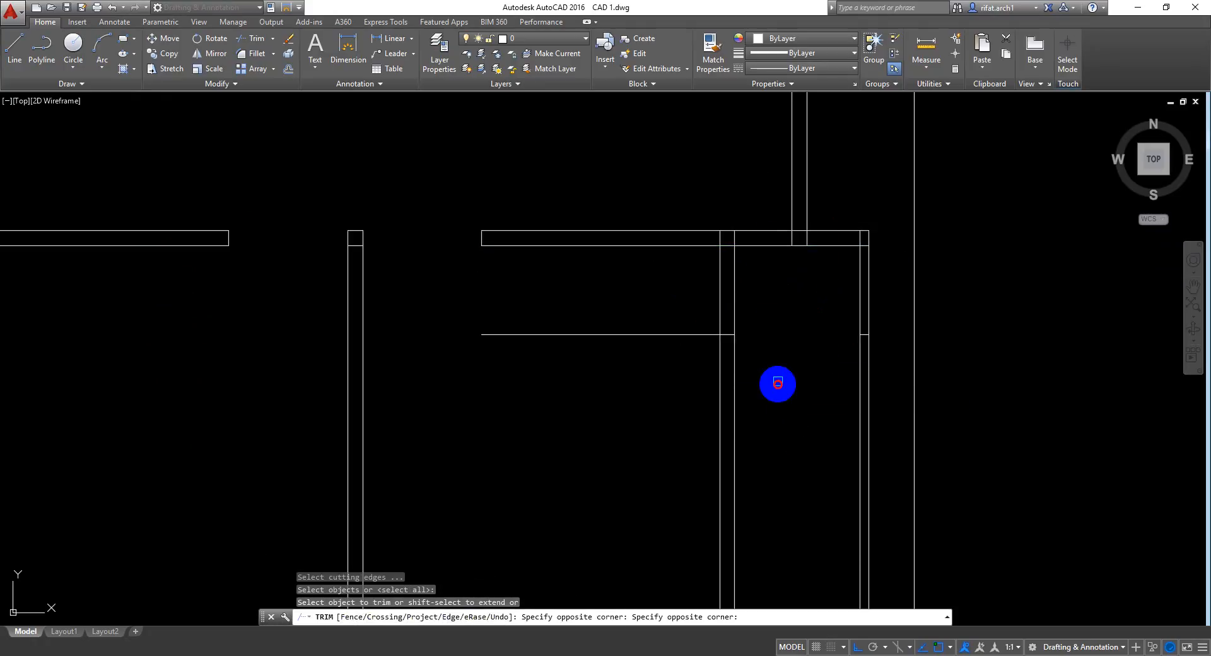
click(670, 309)
click(583, 409)
Step: Trim the inner wall's lines between the upper wall and the offset line to form an opening, and save the drawing
click(752, 305)
click(670, 281)
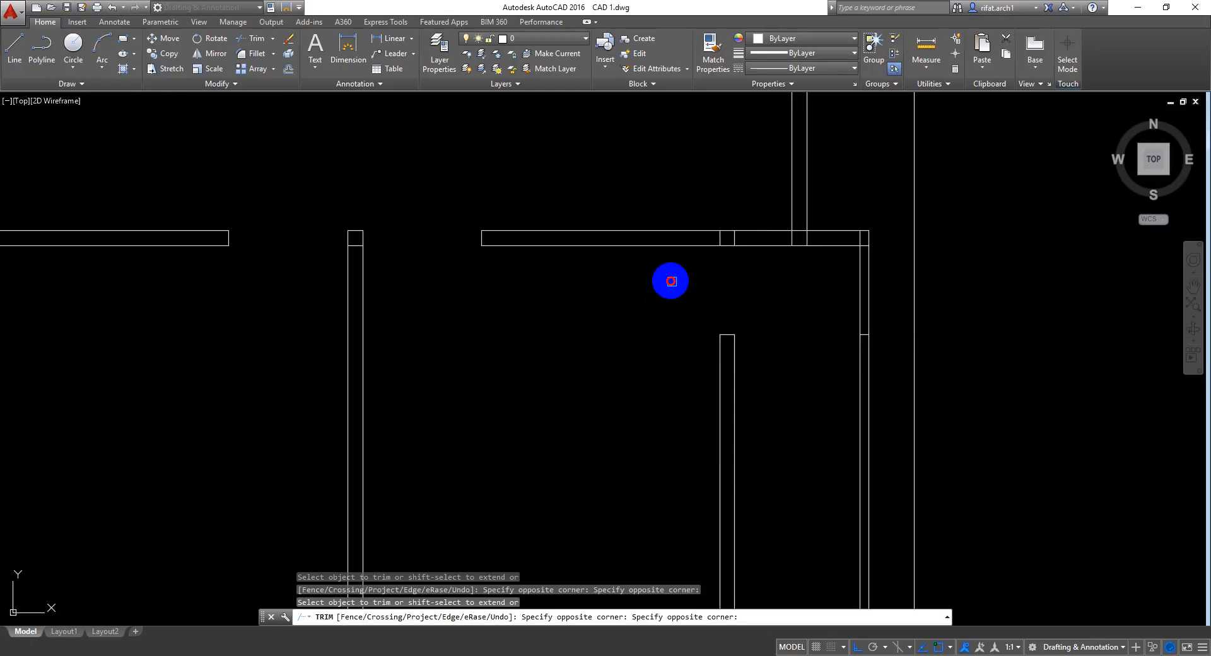
key(Return)
middle_drag(736, 355, 753, 269)
scroll(753, 269, down, 2)
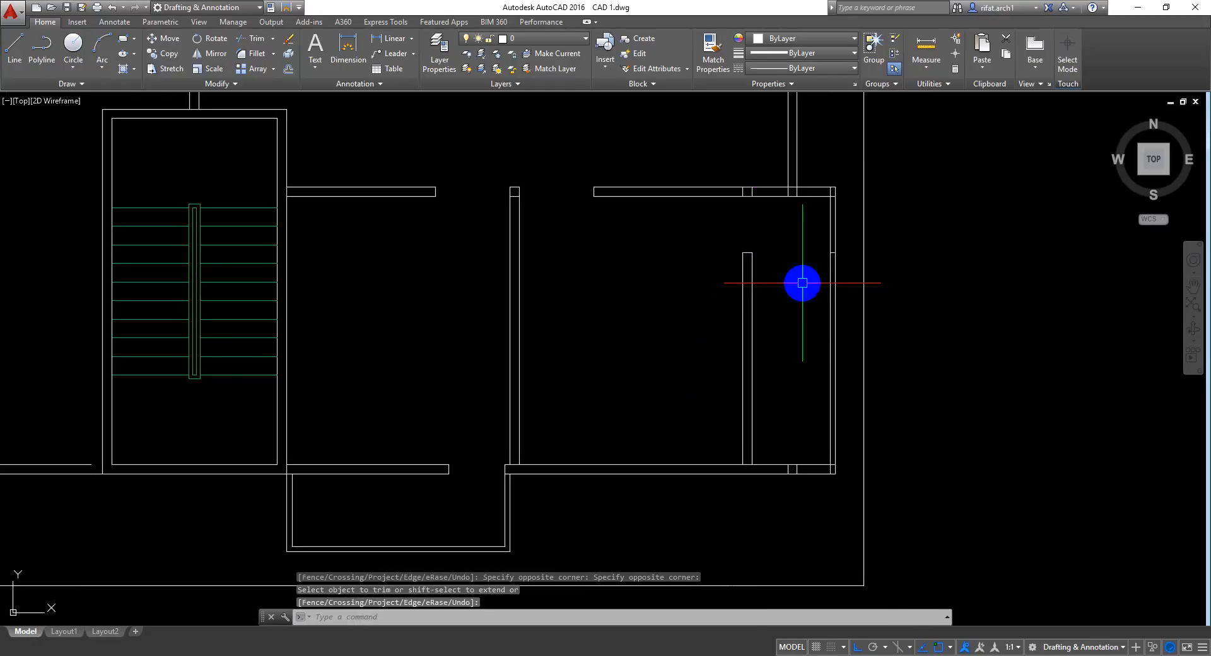
key(ctrl+s)
Step: Examine the overall floor plan around the staircase, the middle room and the east room with its strip
middle_drag(787, 308, 820, 304)
middle_drag(655, 432, 674, 426)
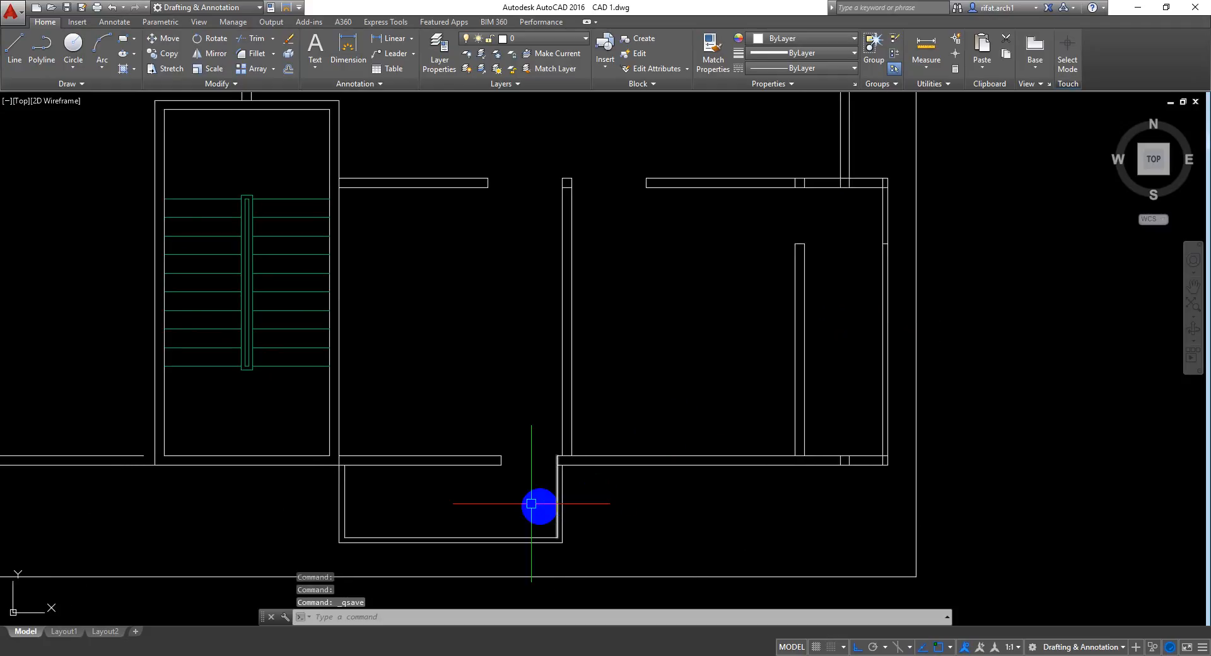
scroll(500, 502, down, 2)
scroll(565, 409, up, 2)
middle_drag(565, 408, 580, 400)
scroll(580, 400, down, 5)
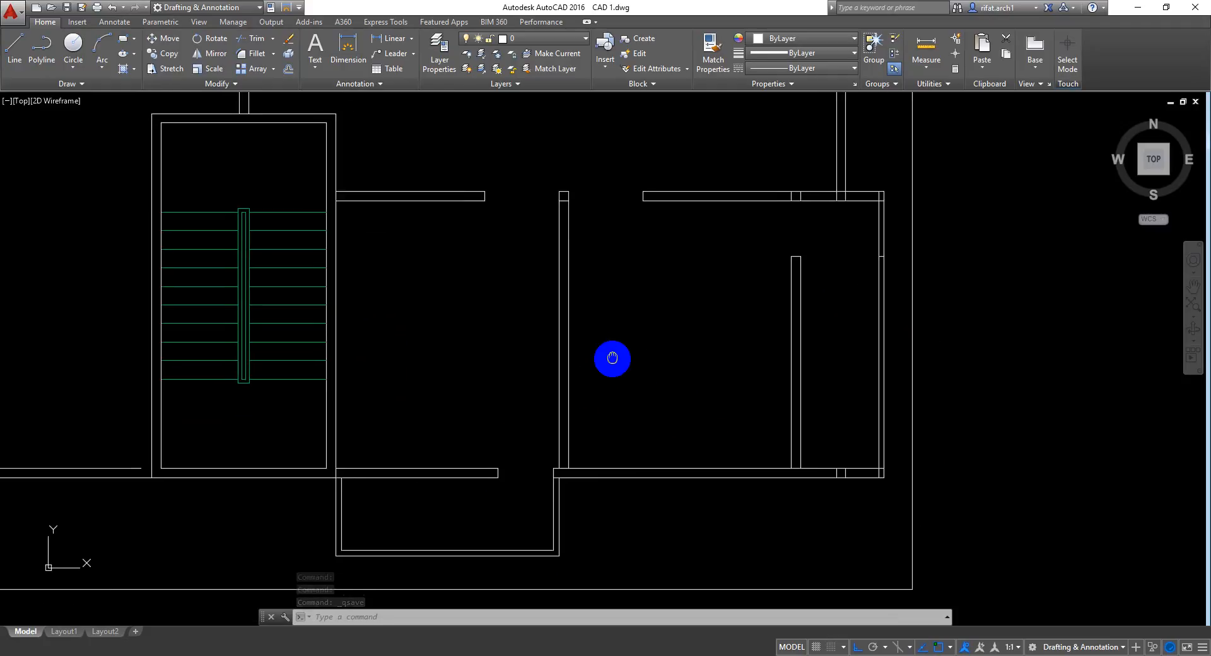
scroll(625, 415, up, 2)
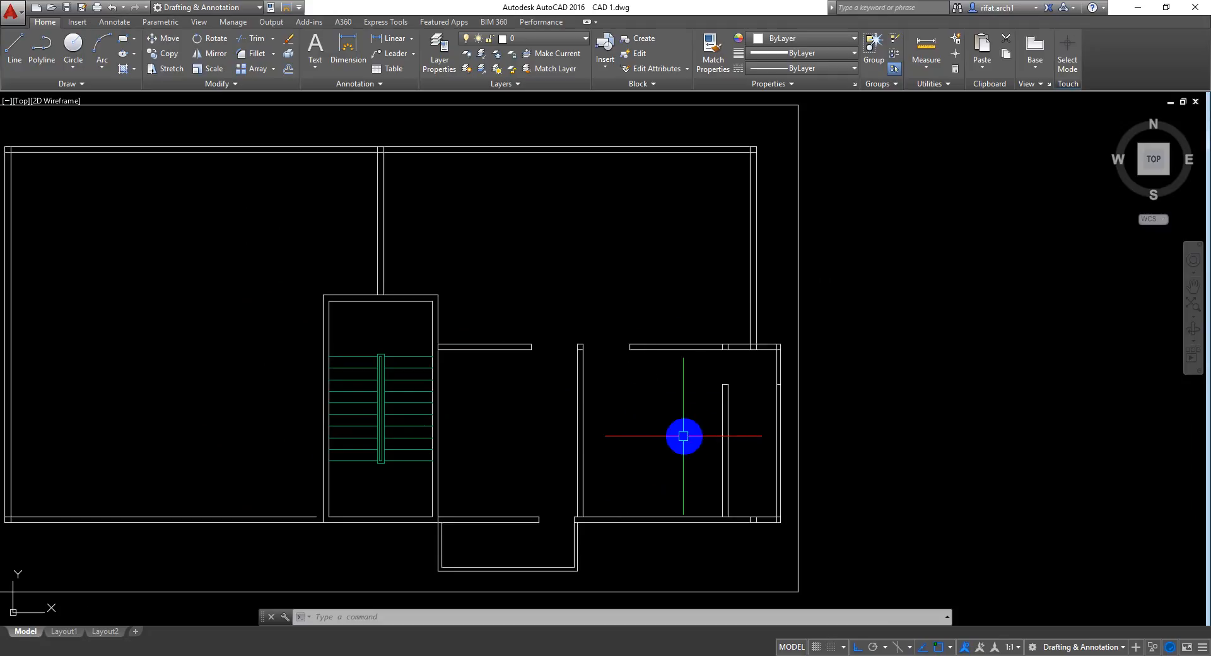
middle_drag(681, 437, 691, 437)
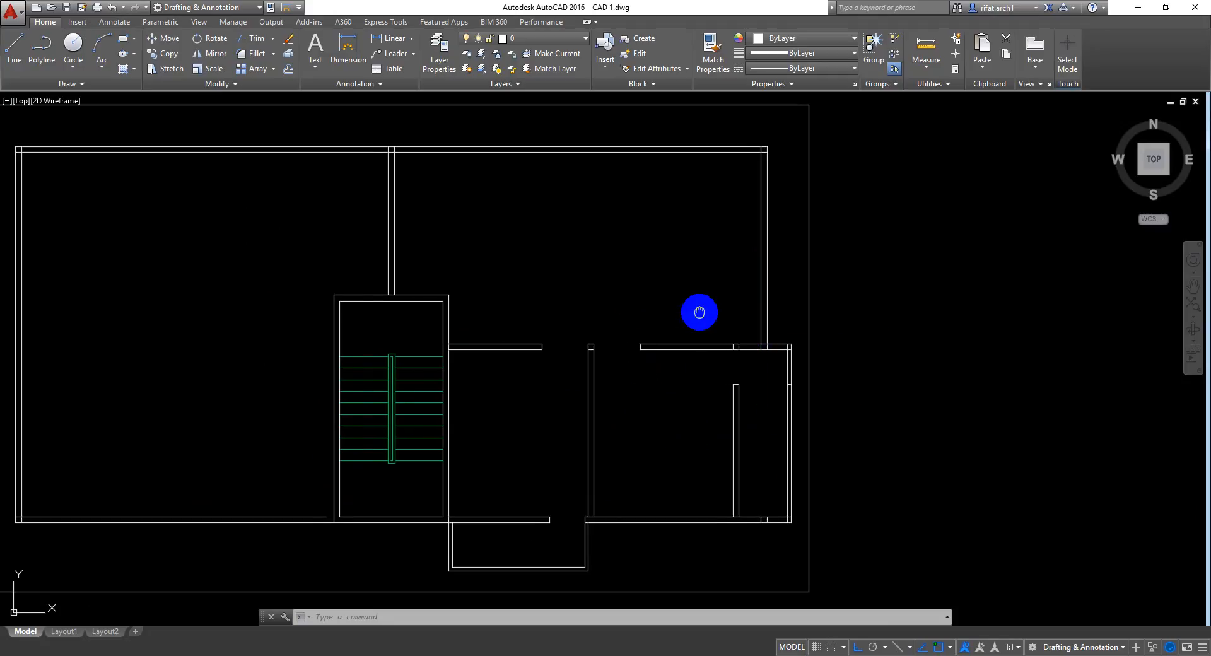
middle_drag(698, 311, 751, 284)
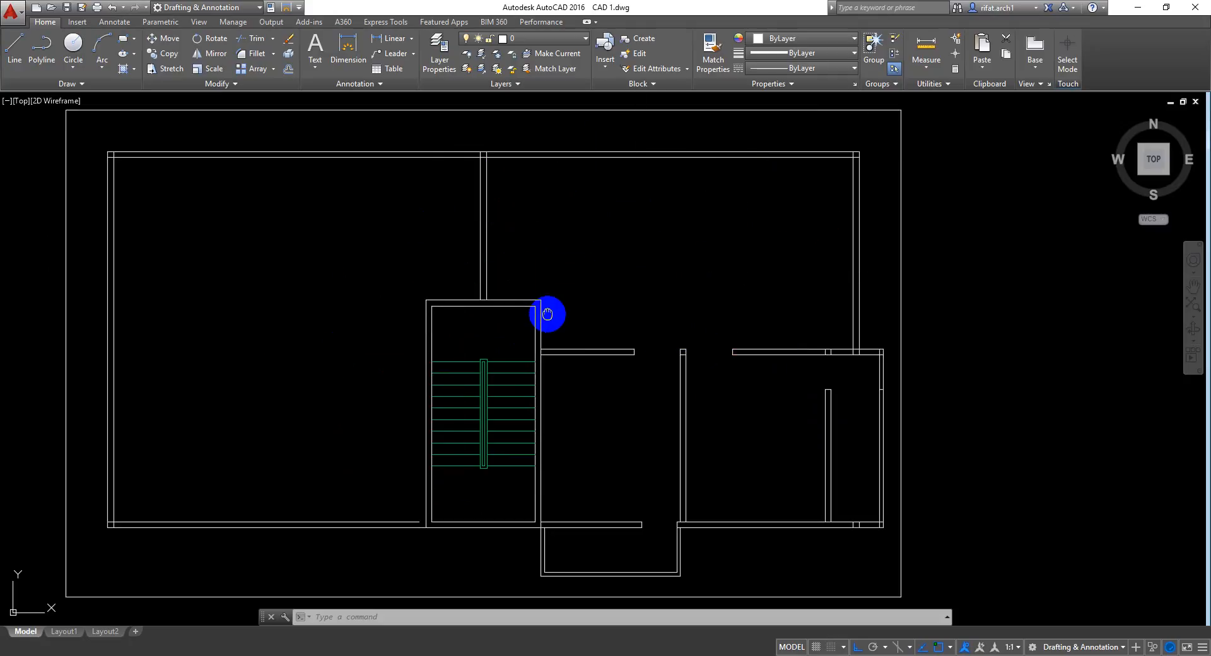
middle_drag(547, 314, 546, 309)
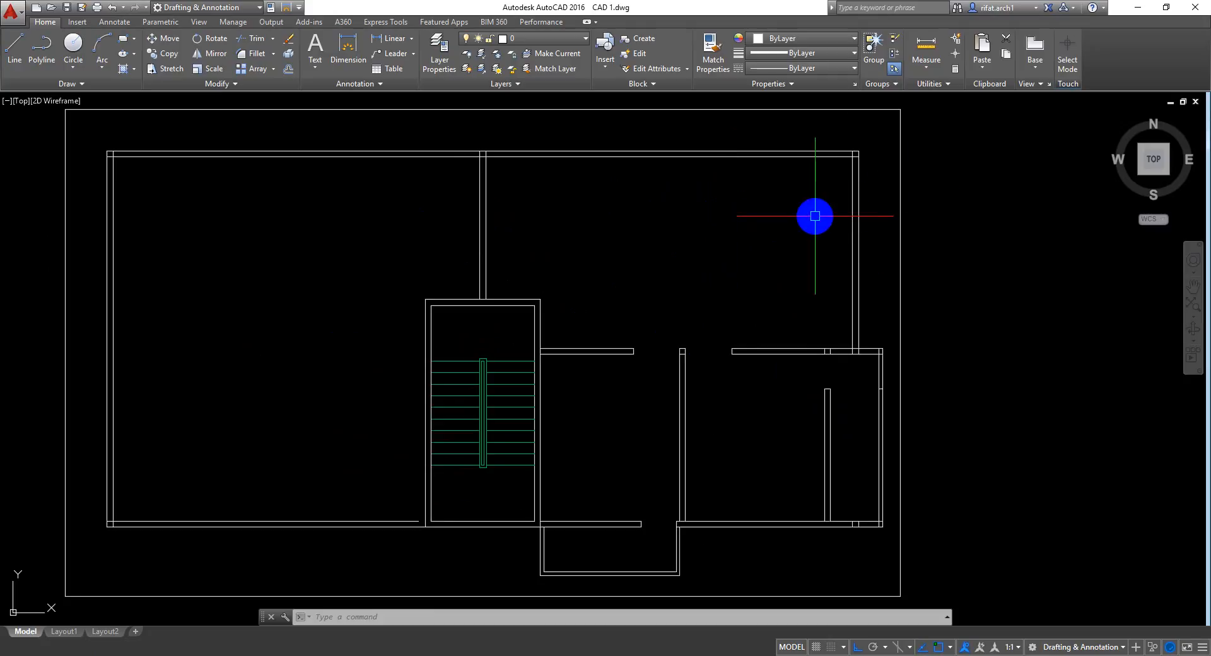
scroll(754, 230, up, 2)
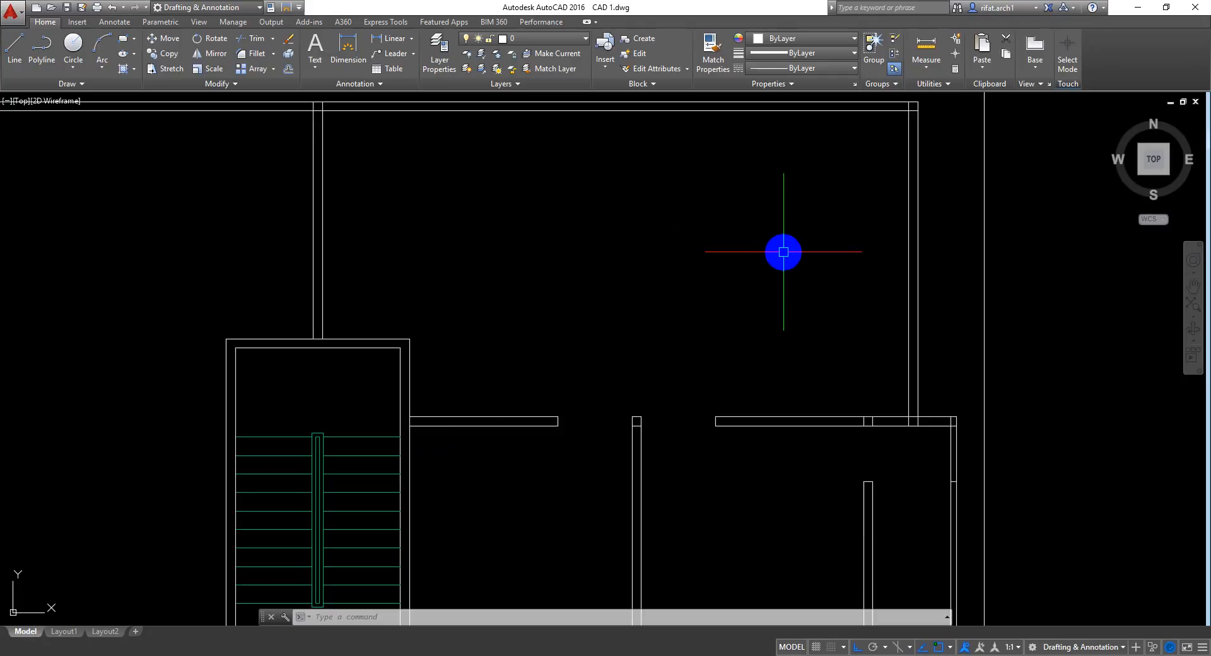
scroll(783, 252, down, 2)
scroll(778, 263, up, 2)
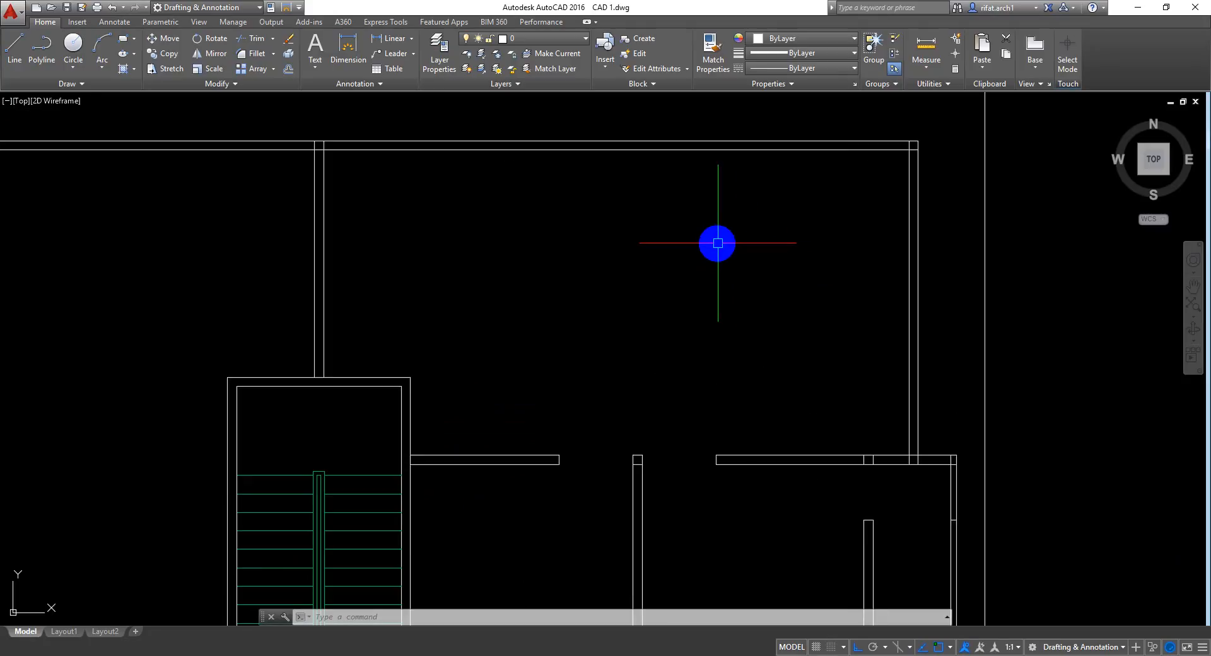
scroll(713, 226, down, 3)
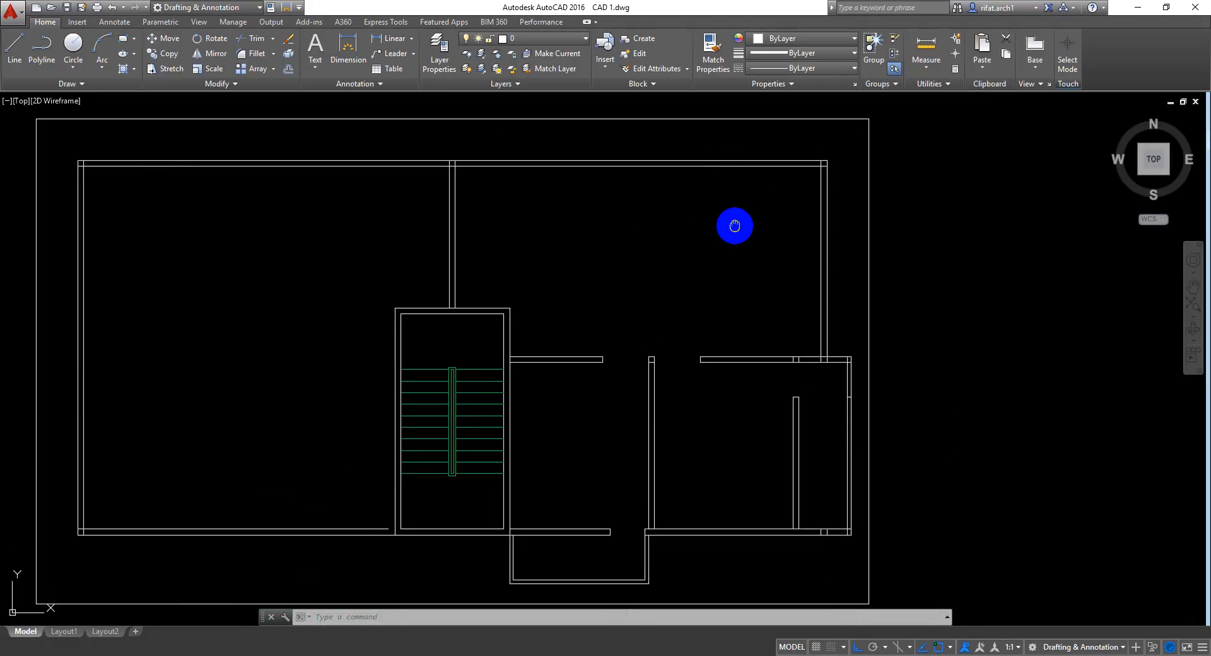
scroll(723, 242, up, 3)
middle_drag(725, 242, 720, 265)
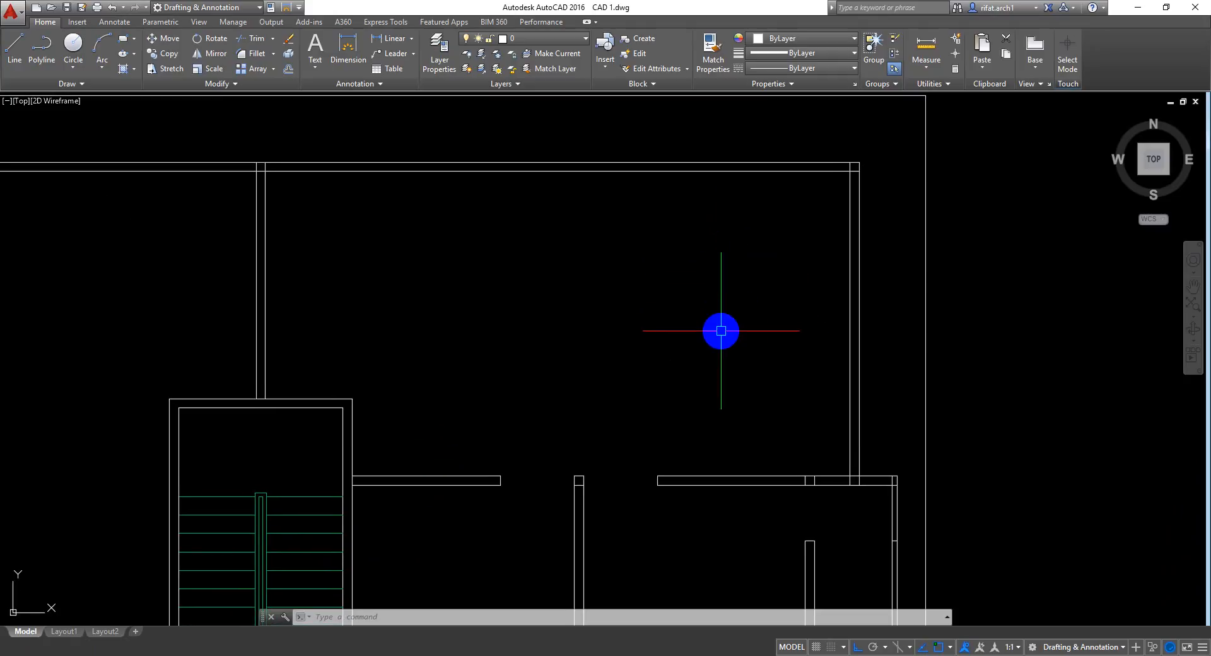
scroll(730, 295, down, 5)
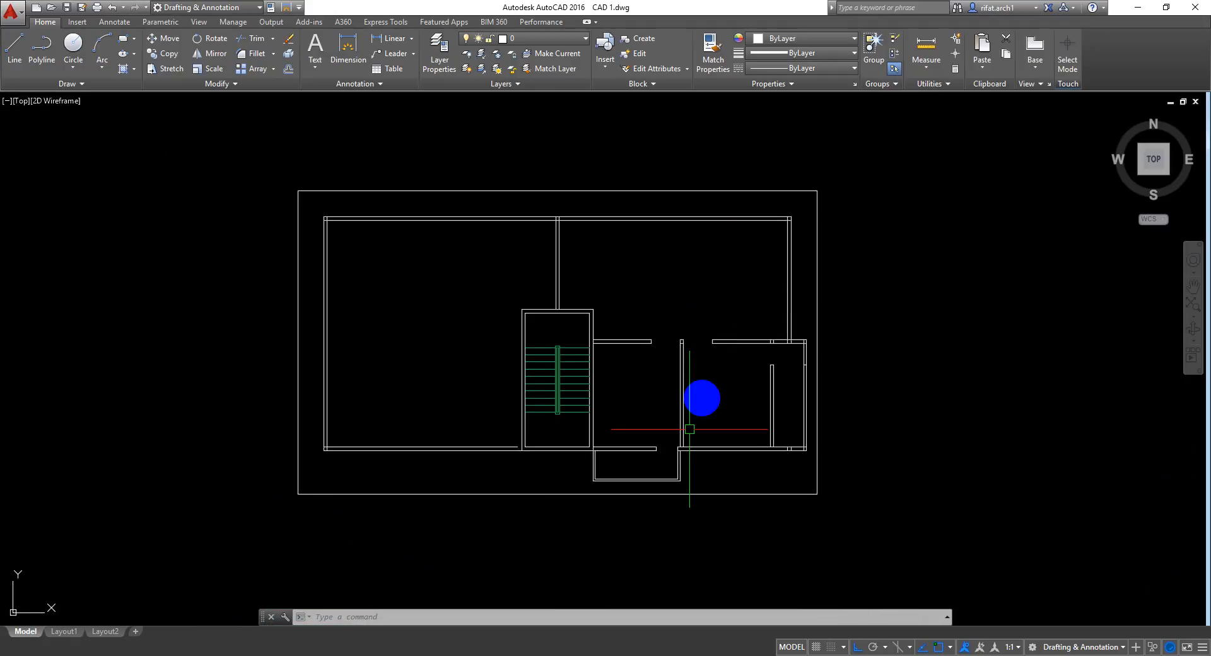
scroll(663, 441, up, 5)
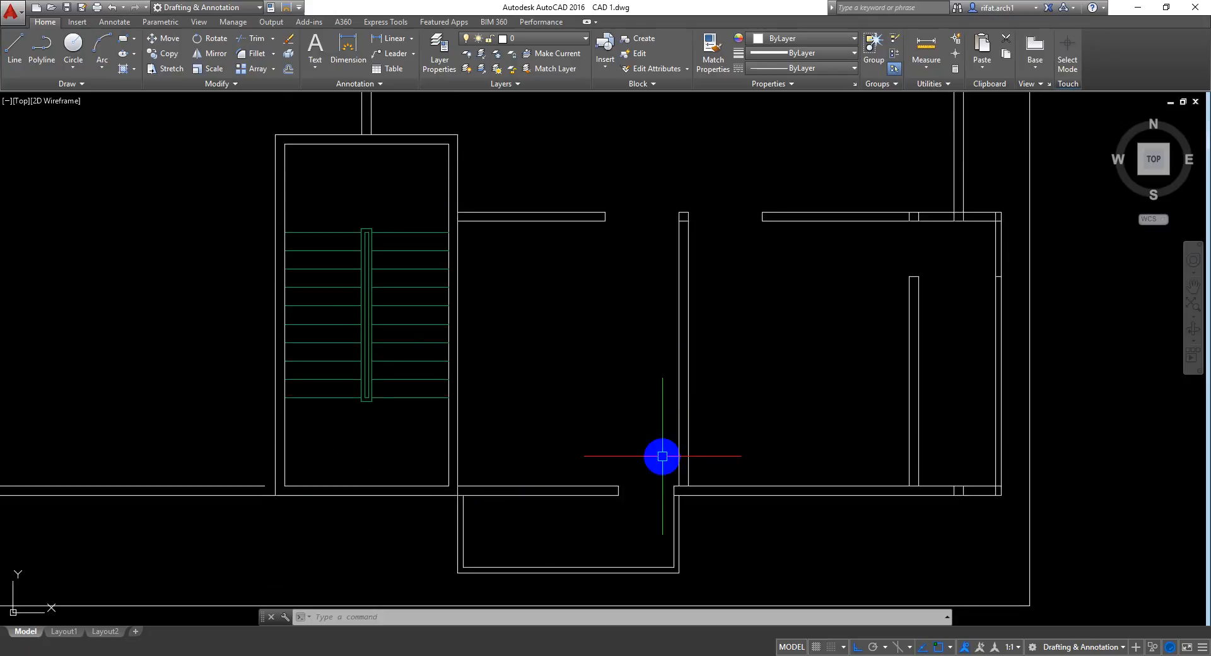
scroll(662, 456, down, 2)
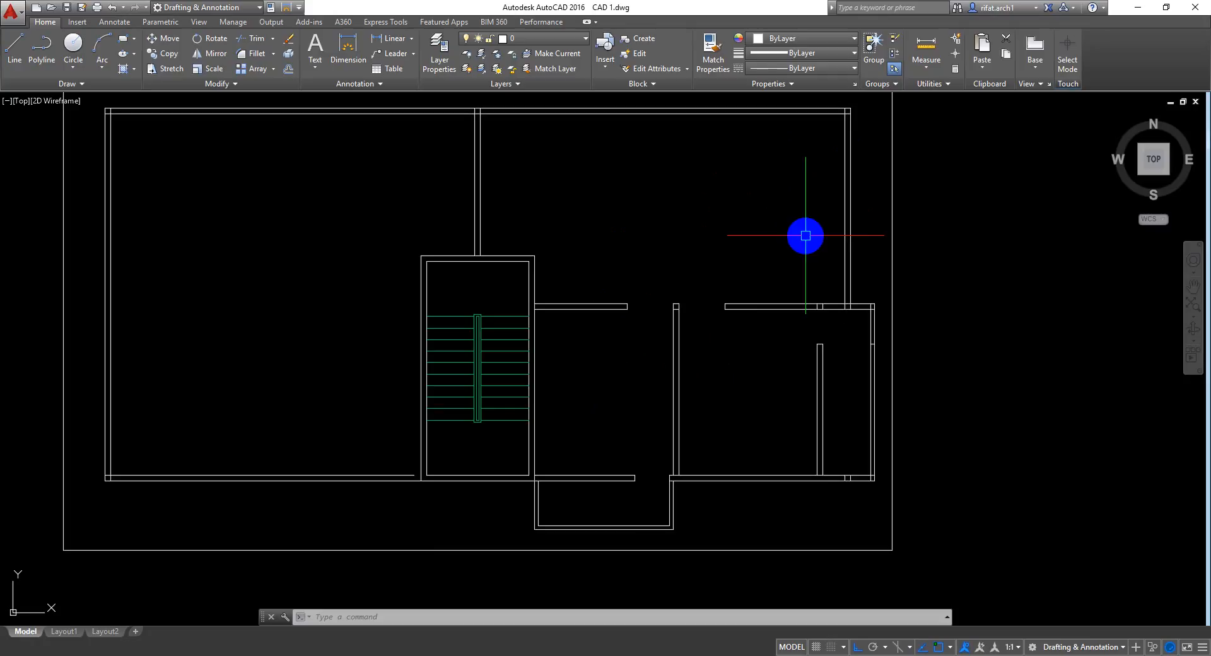
middle_drag(803, 235, 808, 246)
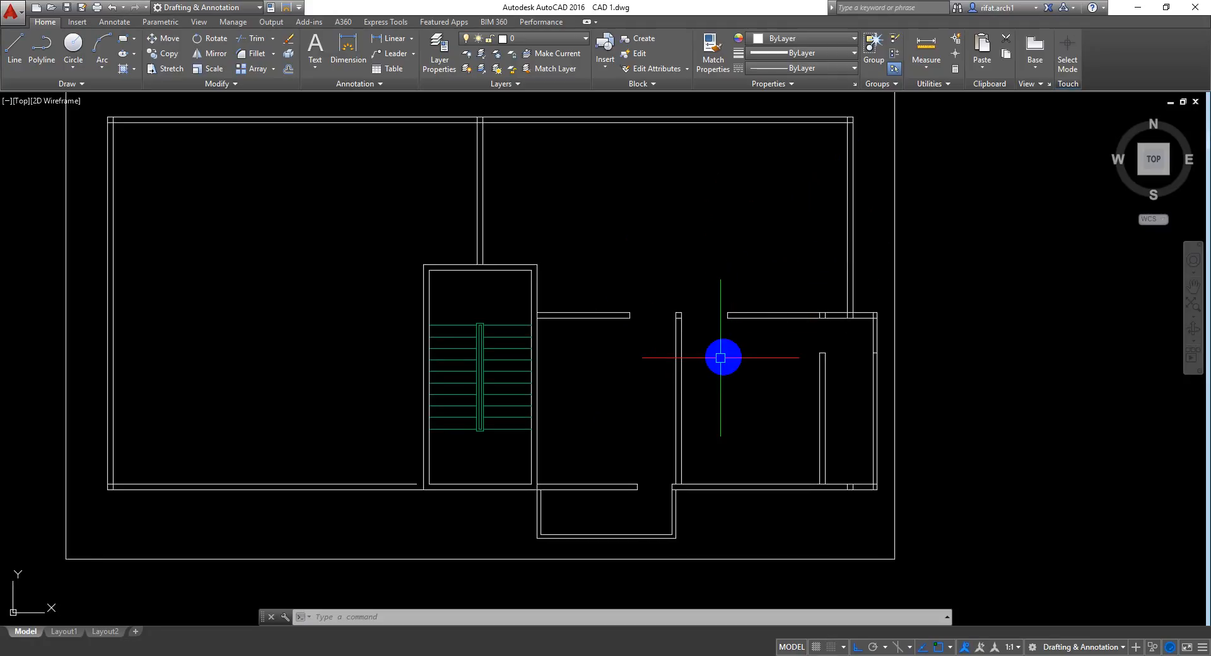
Step: Erase the short upper wall segment that runs east from the staircase above the middle room
middle_drag(699, 366, 704, 346)
middle_drag(666, 384, 665, 405)
scroll(624, 348, up, 2)
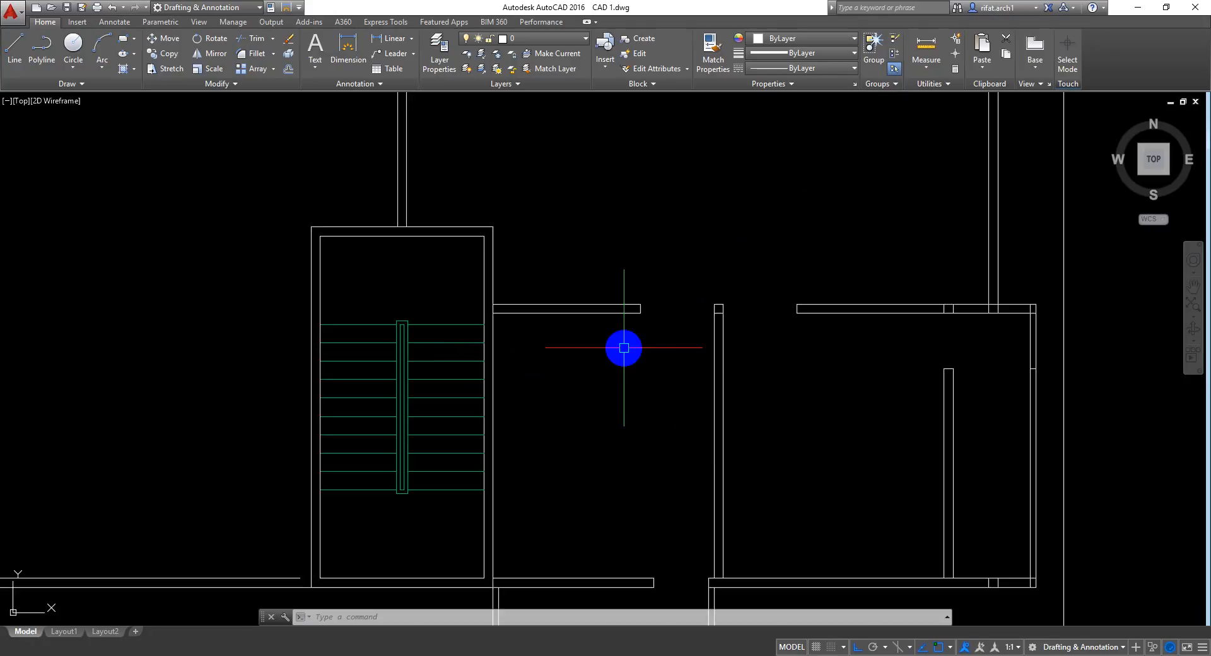
click(609, 378)
key(Delete)
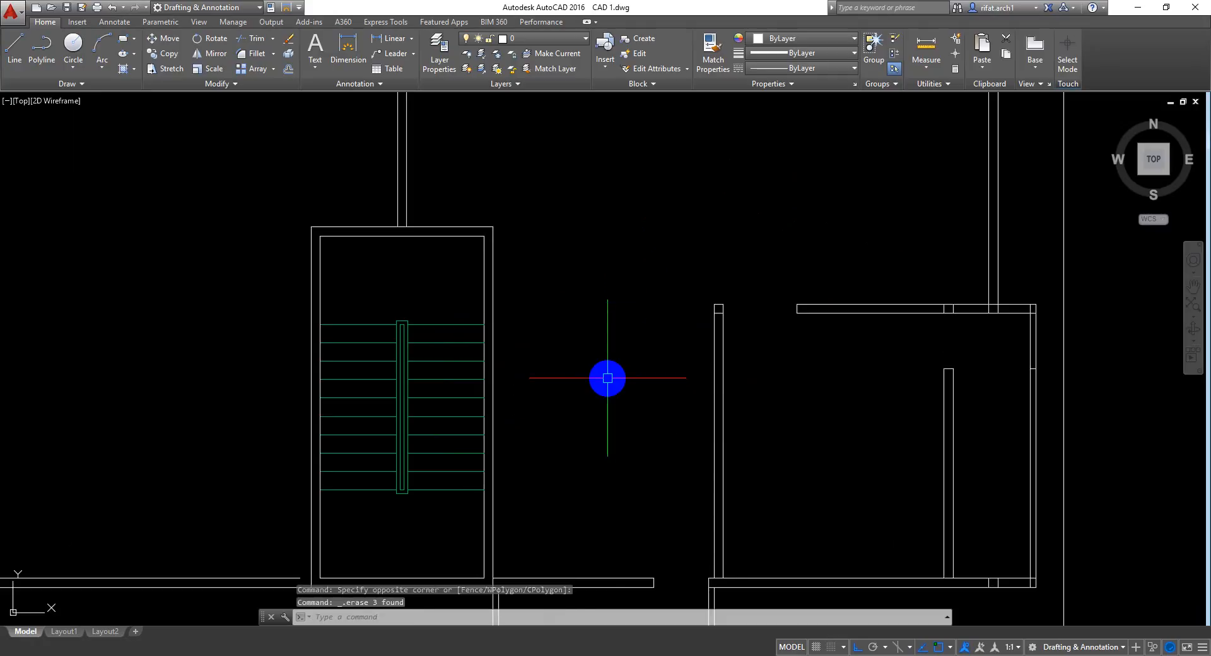
Step: Draw a horizontal line from the upper end of the partition between the middle and east rooms to the staircase's east wall
scroll(659, 304, up, 2)
text(l)
key(Return)
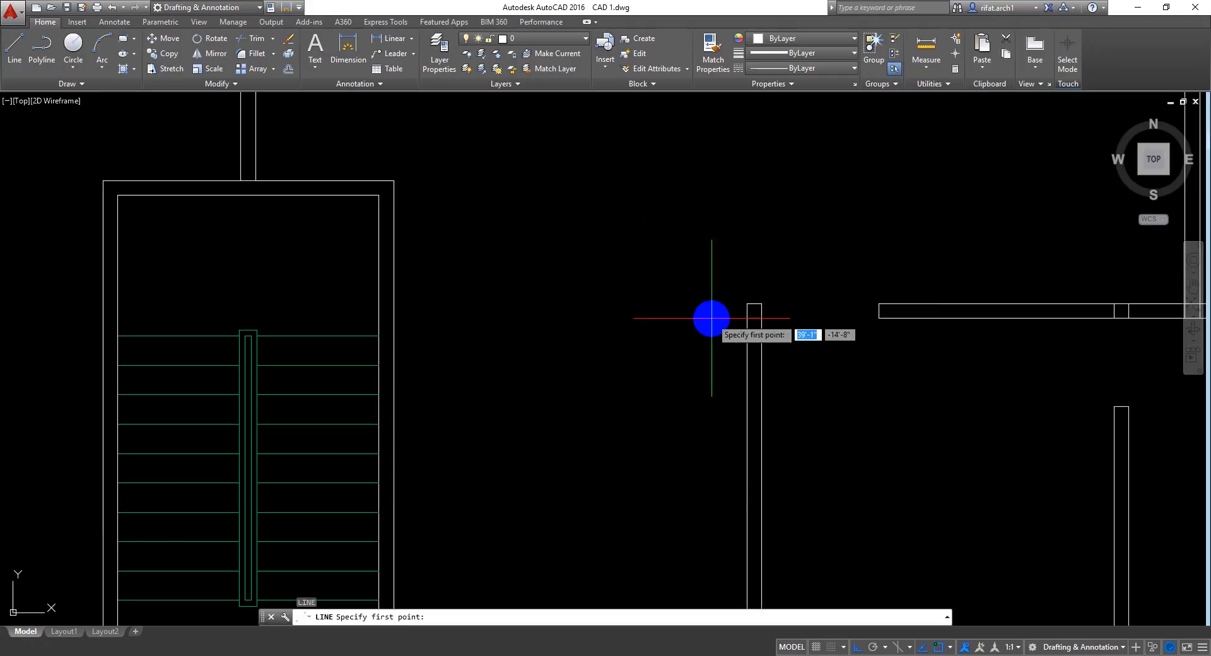
click(747, 318)
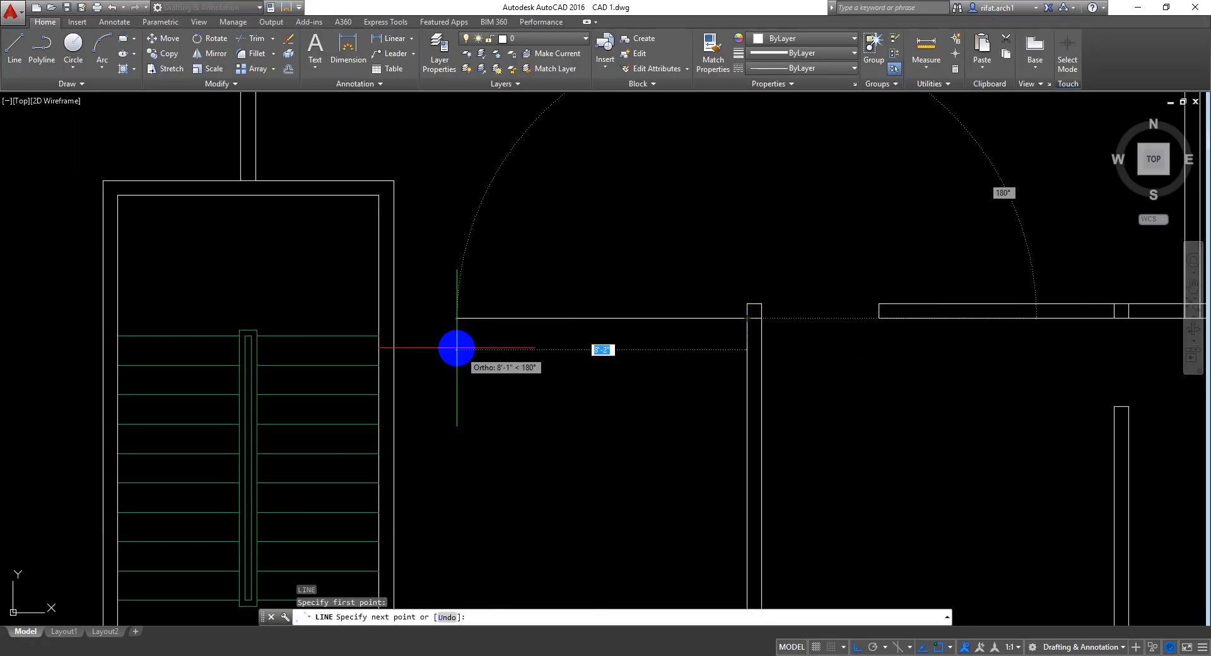
click(394, 318)
key(Return)
click(524, 318)
click(518, 361)
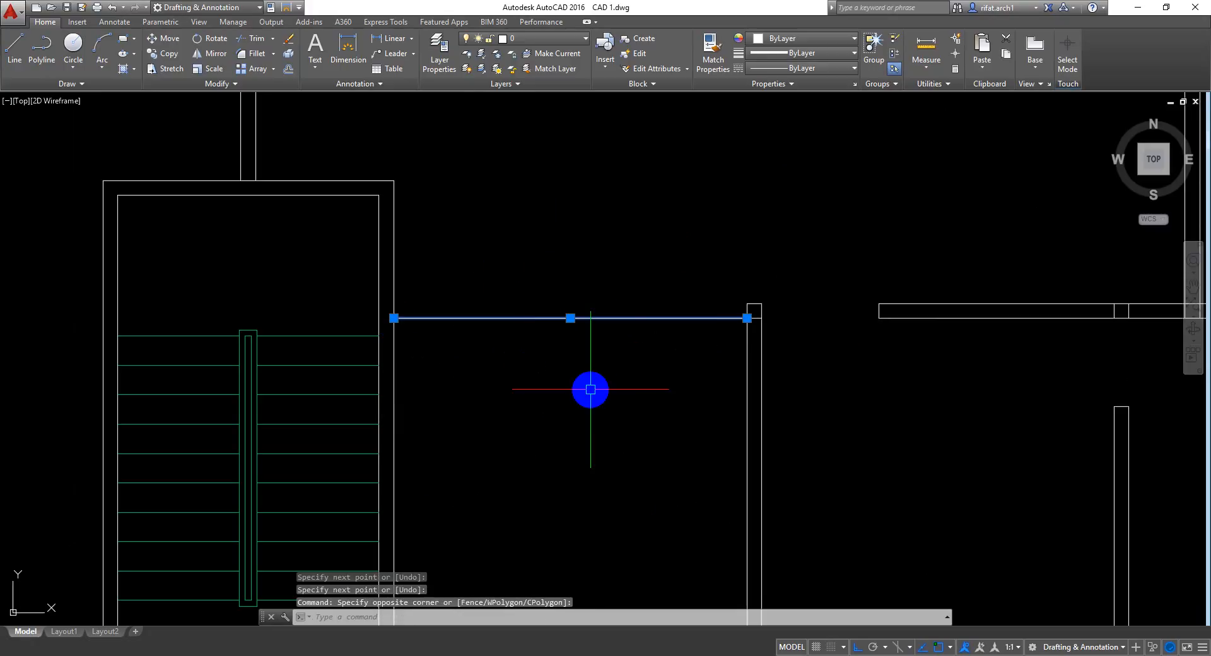
scroll(584, 392, down, 2)
key(Escape)
mouse_move(629, 423)
middle_down()
mouse_move(543, 346)
mouse_move(516, 292)
mouse_move(511, 448)
middle_up()
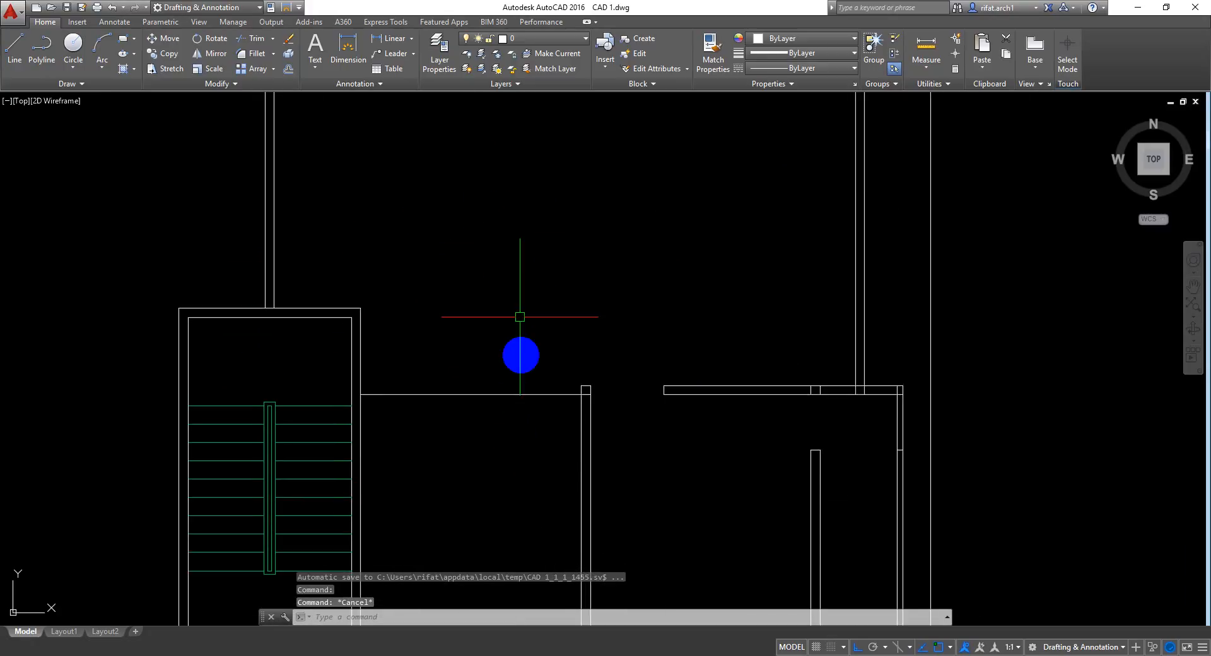
Step: Erase the upper line and the end cap of the lower wall segment beneath the middle room
middle_drag(472, 198, 477, 321)
middle_drag(512, 441, 522, 278)
scroll(521, 278, down, 4)
scroll(505, 388, up, 6)
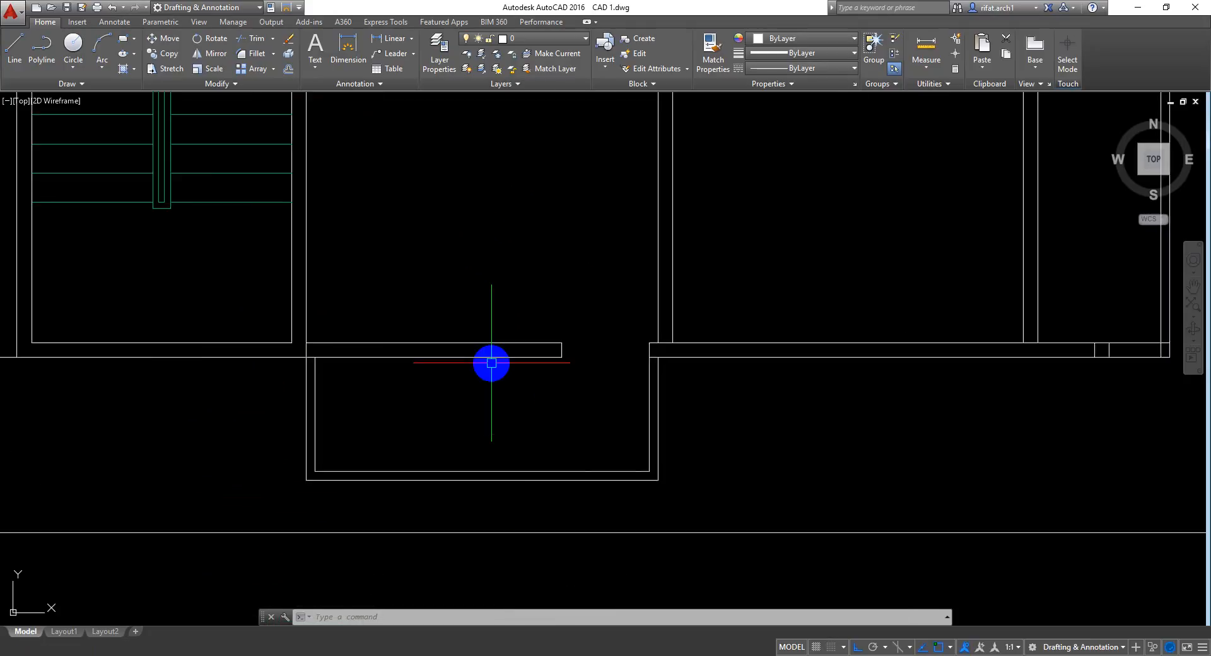
middle_drag(540, 335, 553, 350)
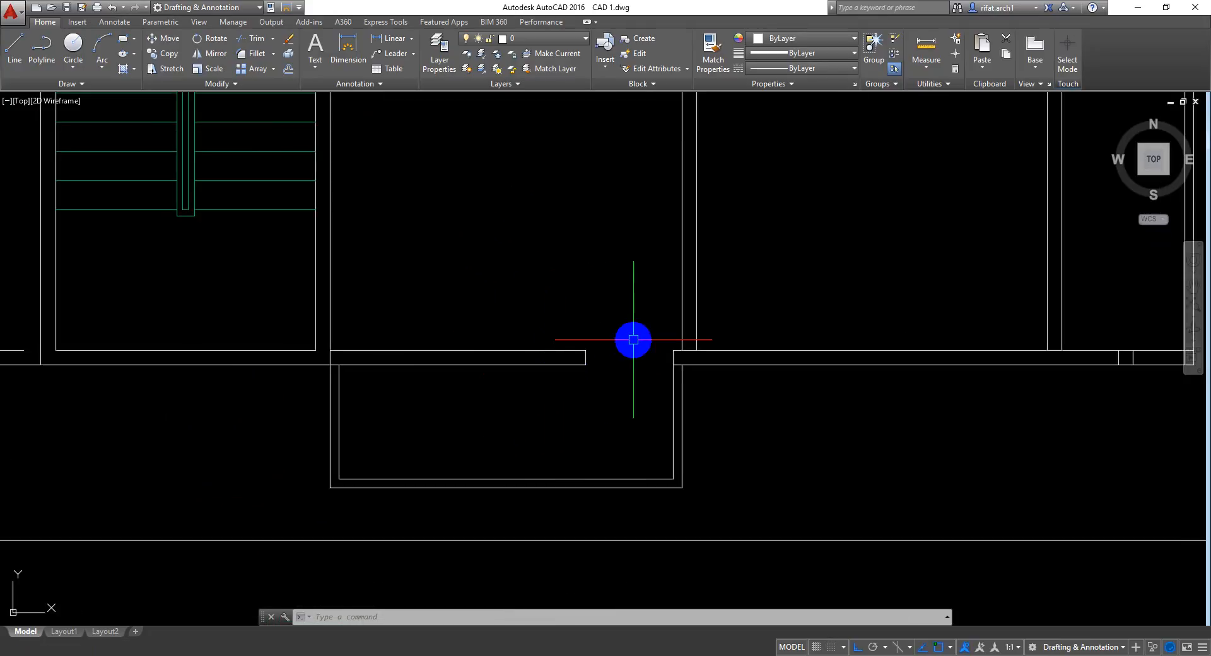
click(600, 328)
click(574, 354)
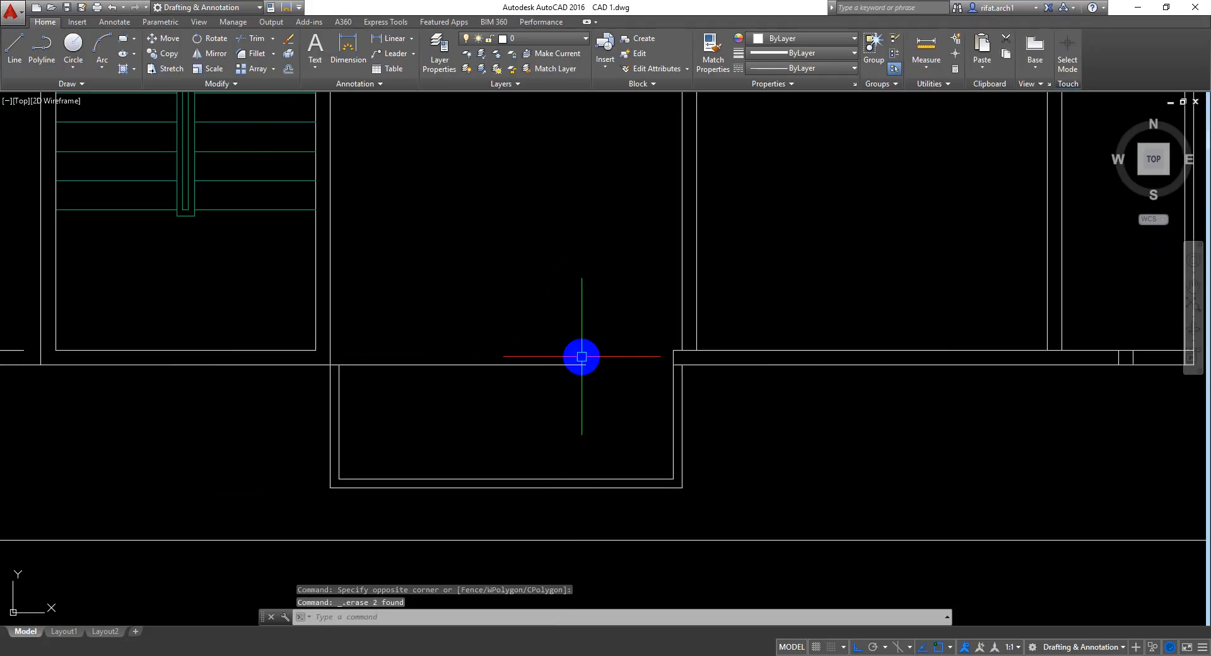
key(Delete)
Step: Extend the remaining line of the middle room's lower wall east across the opening to the adjoining wall
scroll(515, 358, up, 2)
text(x)
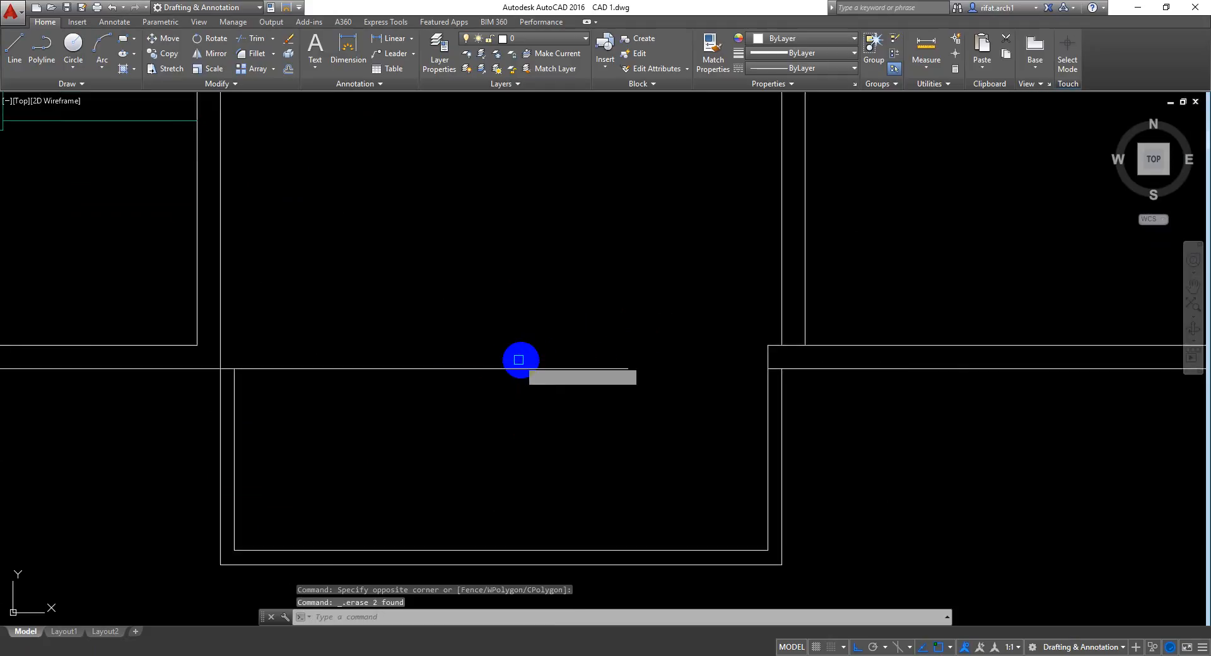
key(Return)
click(593, 335)
click(587, 422)
key(Escape)
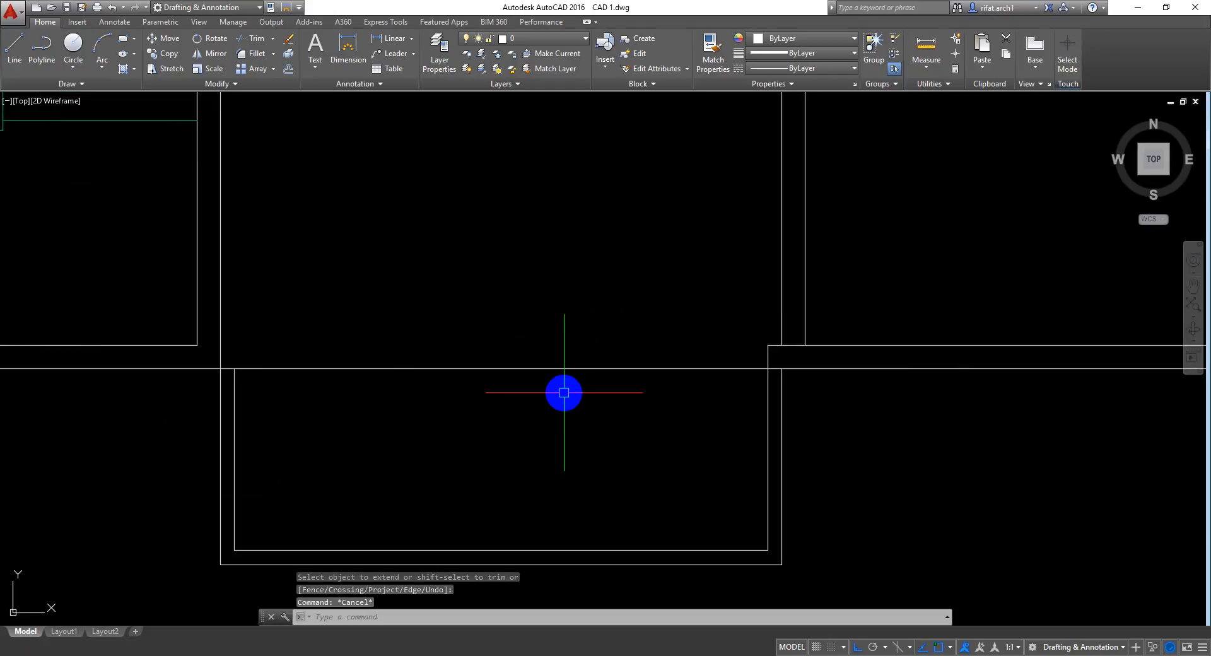
Step: Try offsetting the middle room's extended lower wall line 3" upward, and erase the copy
middle_drag(565, 391, 566, 391)
text(o)
key(Return)
key(Return)
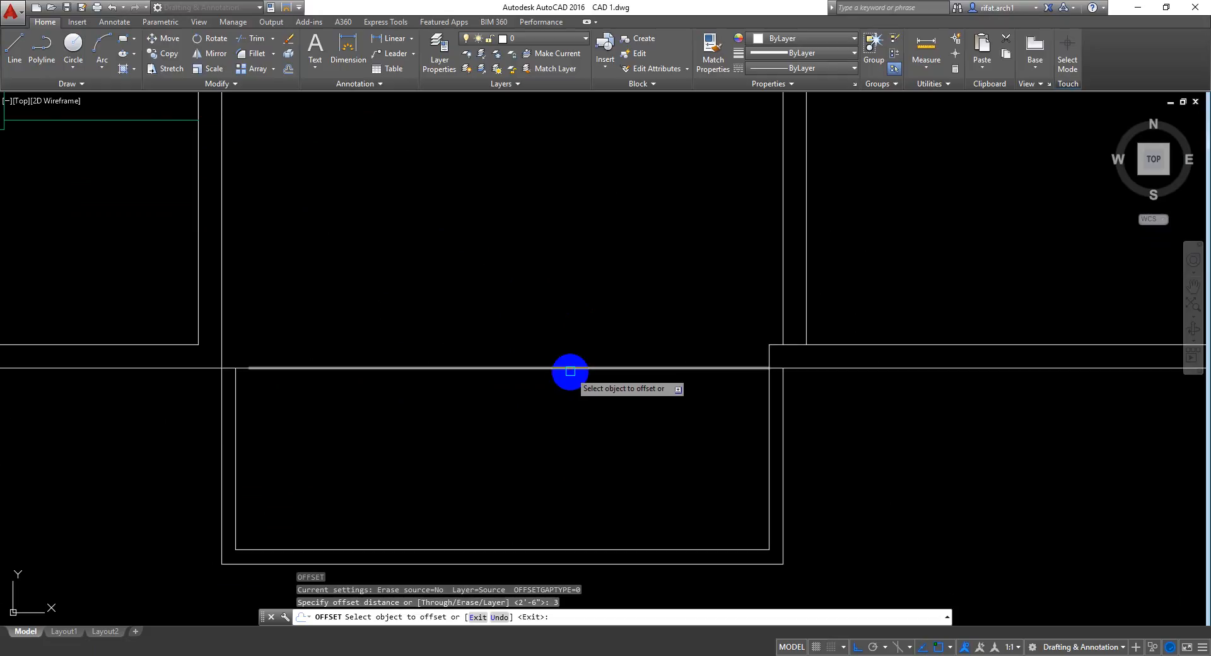
click(571, 369)
click(612, 325)
click(645, 314)
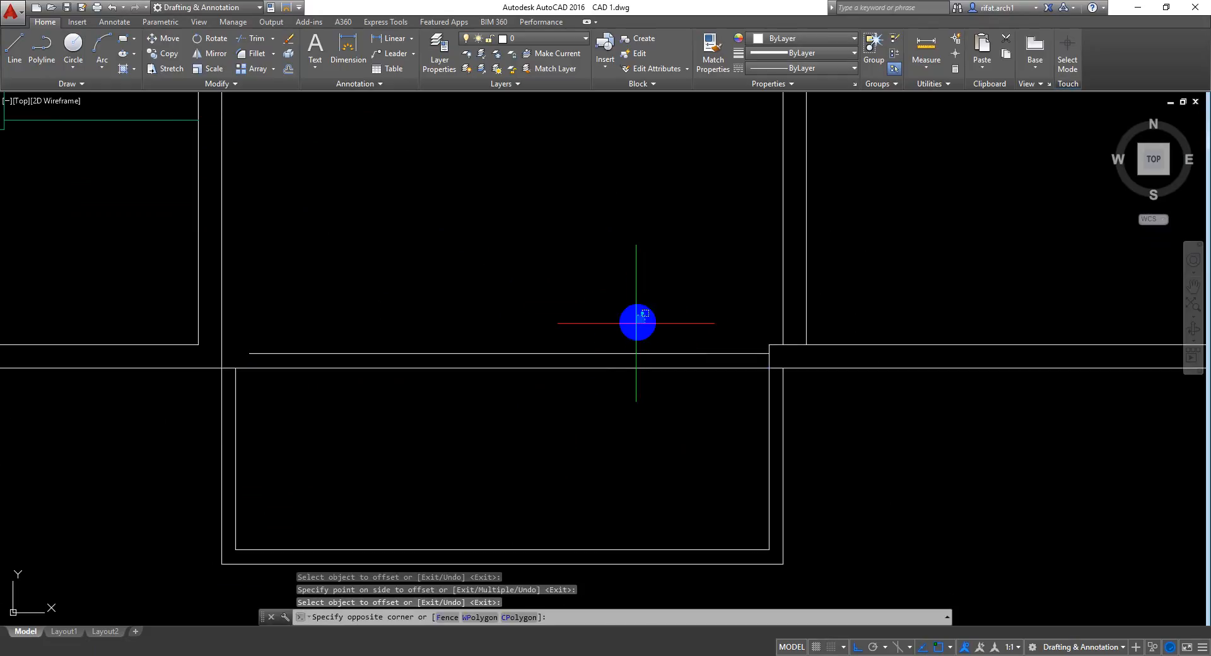
click(606, 355)
key(Delete)
key(Escape)
Step: Offset the middle room's extended lower wall line 2" upward into the room
text(o)
key(Return)
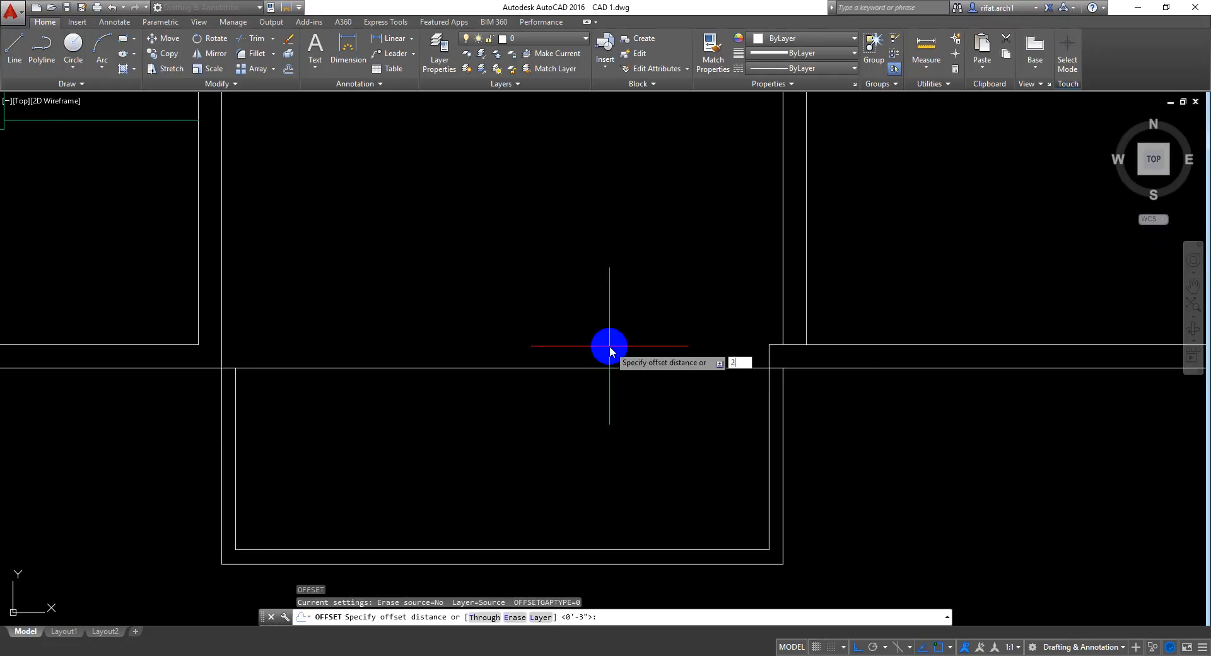
key(Return)
click(607, 368)
click(631, 297)
key(Escape)
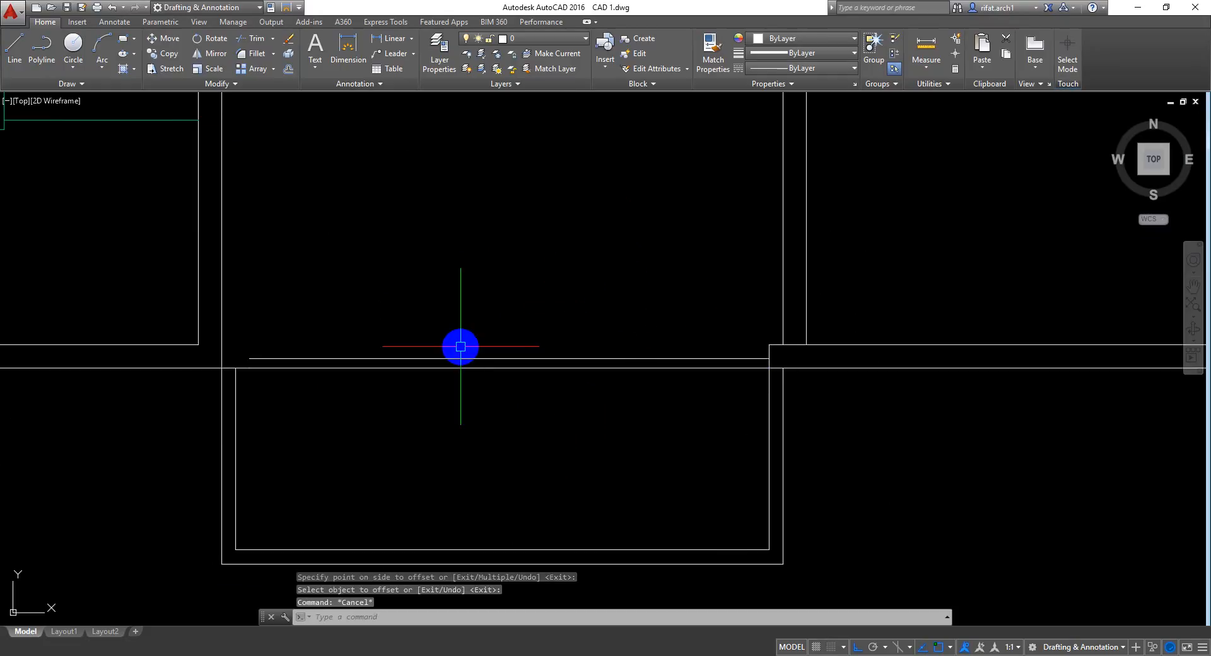
Step: Extend the 2" offset line west to the staircase's east wall and save the drawing
text(ex)
key(Return)
key(Return)
click(313, 358)
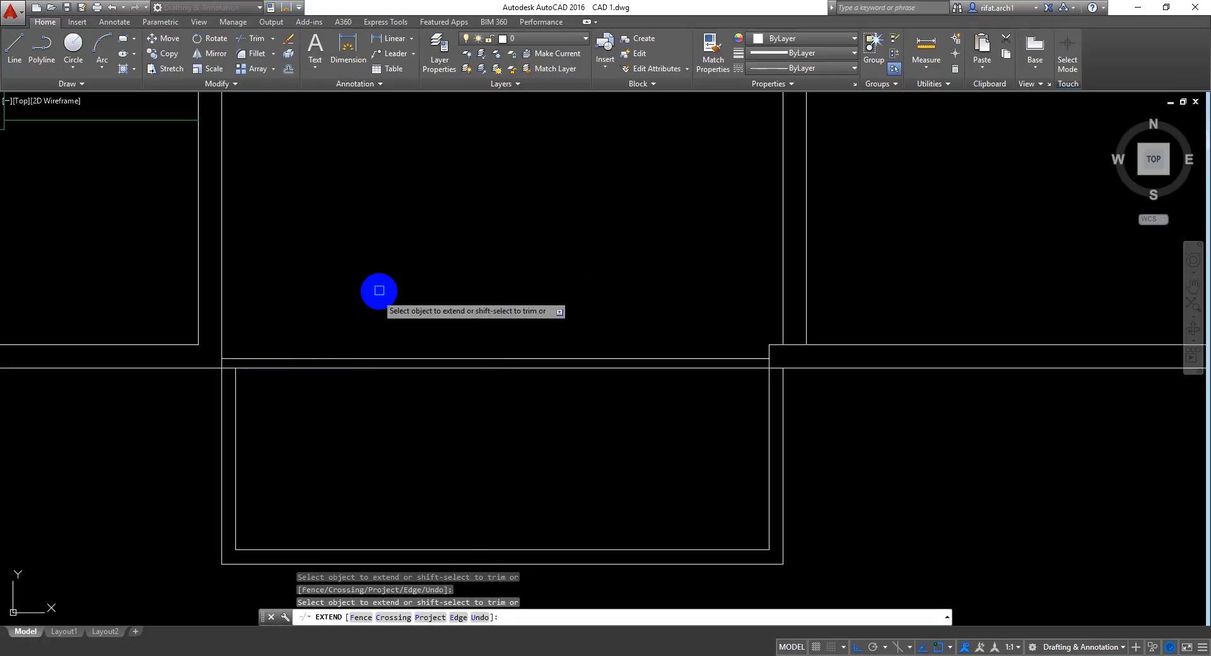
key(Escape)
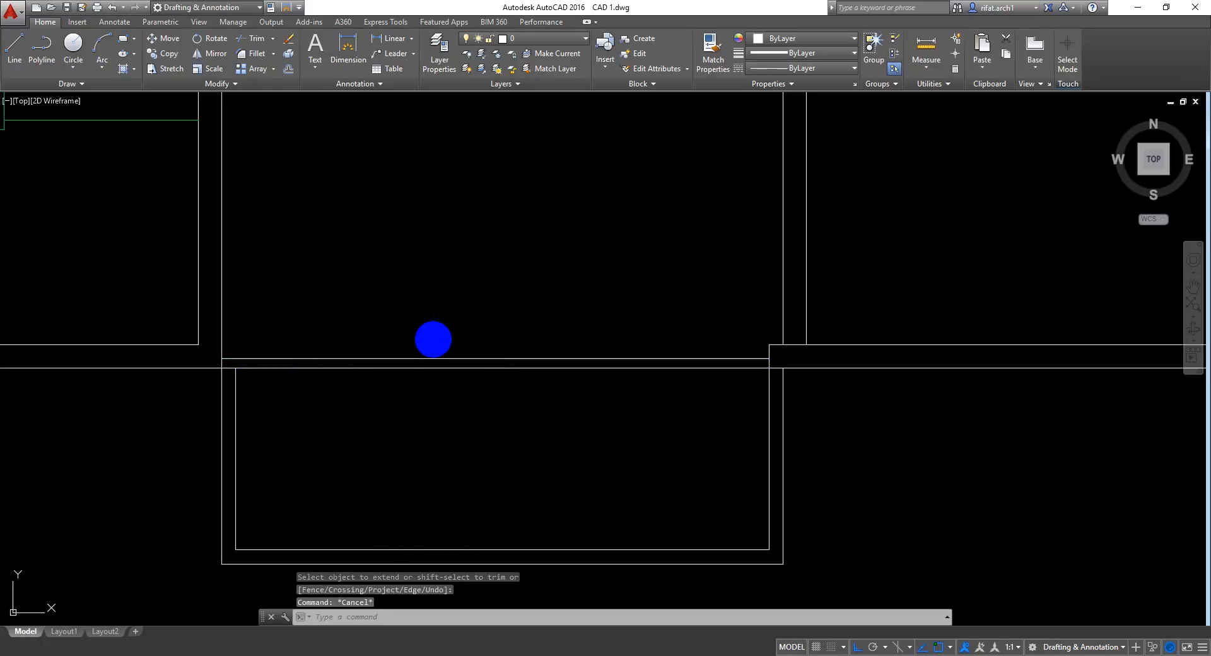
scroll(433, 359, down, 3)
key(ctrl+s)
scroll(538, 386, up, 4)
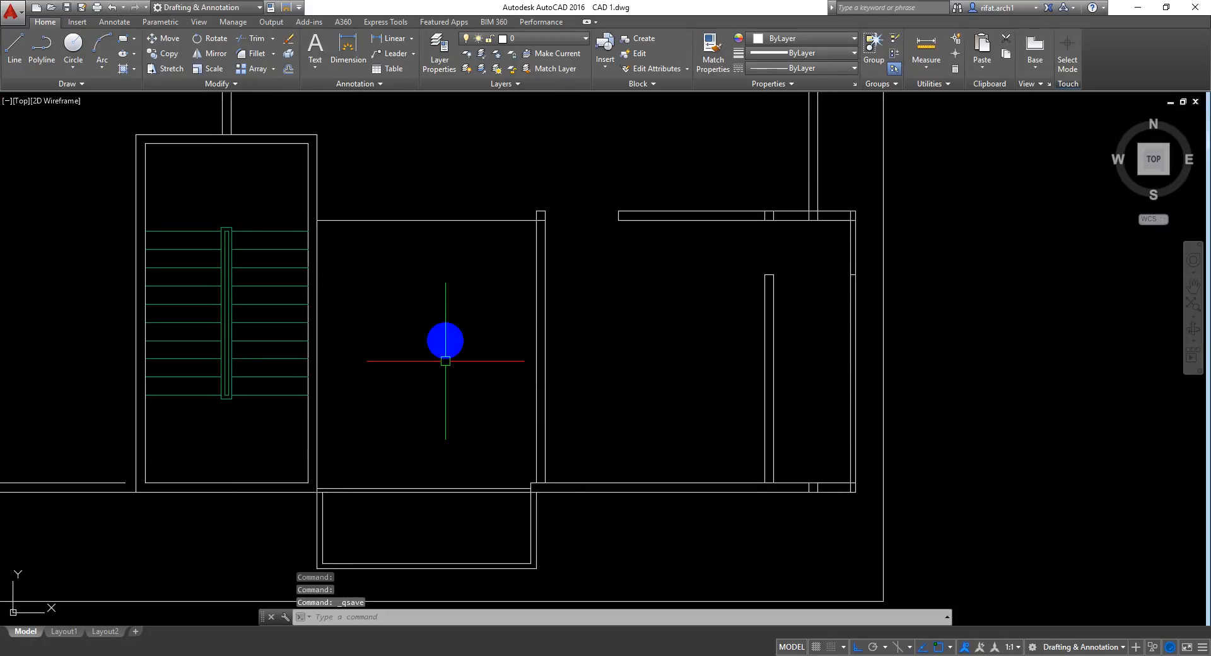
middle_drag(441, 343, 473, 333)
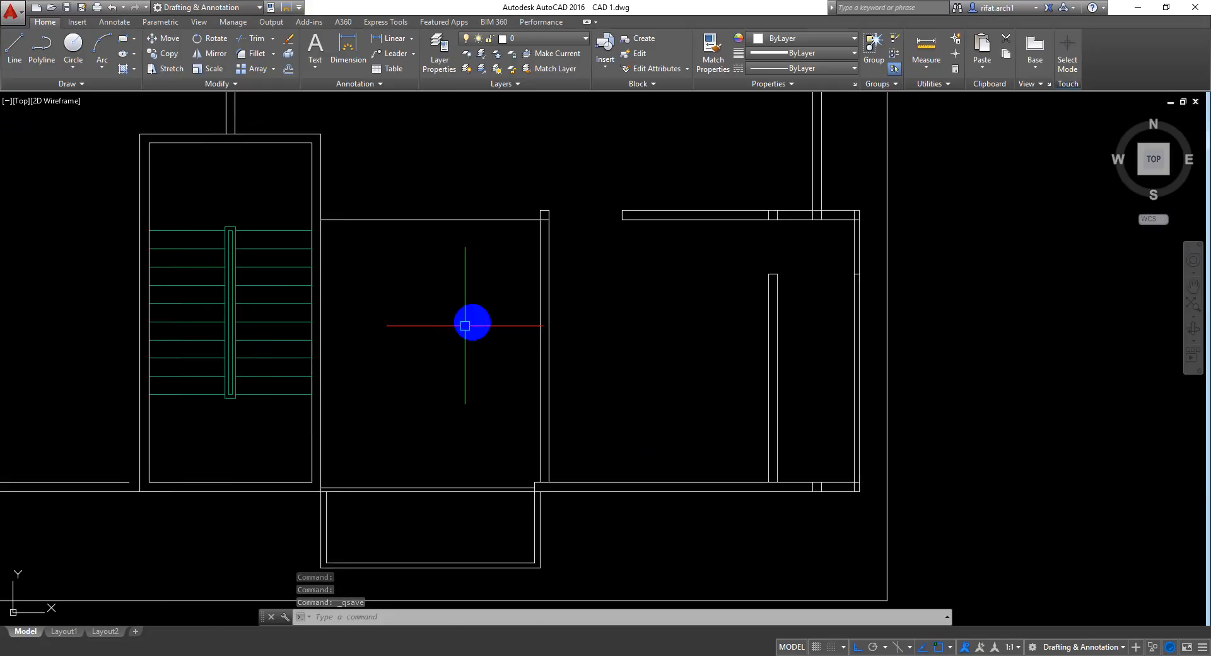
mouse_move(589, 328)
middle_down()
mouse_move(570, 330)
mouse_move(670, 335)
mouse_move(652, 398)
middle_up()
middle_drag(583, 463, 619, 333)
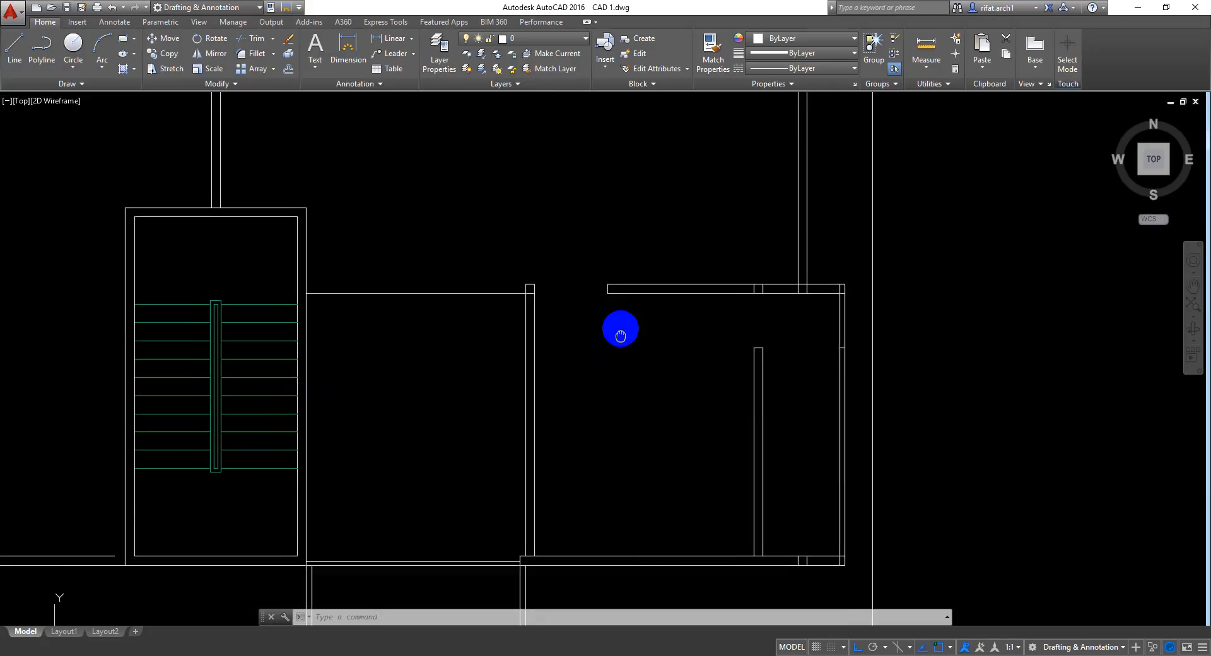
scroll(524, 284, up, 4)
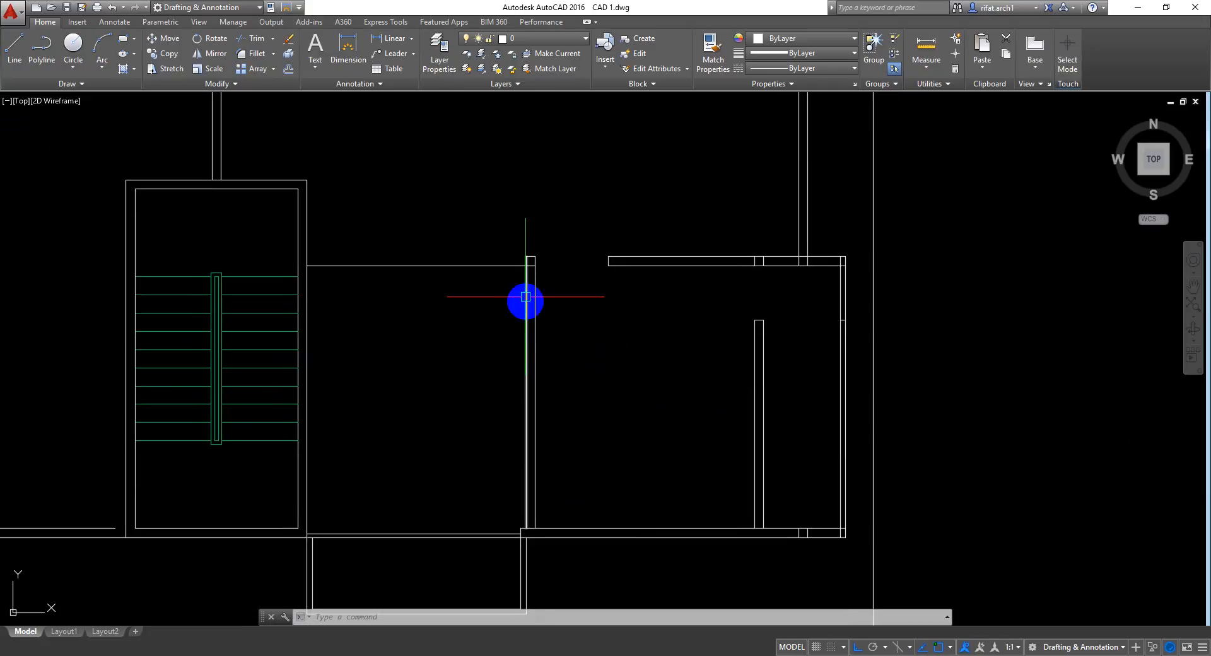
key(space)
key(space)
click(524, 256)
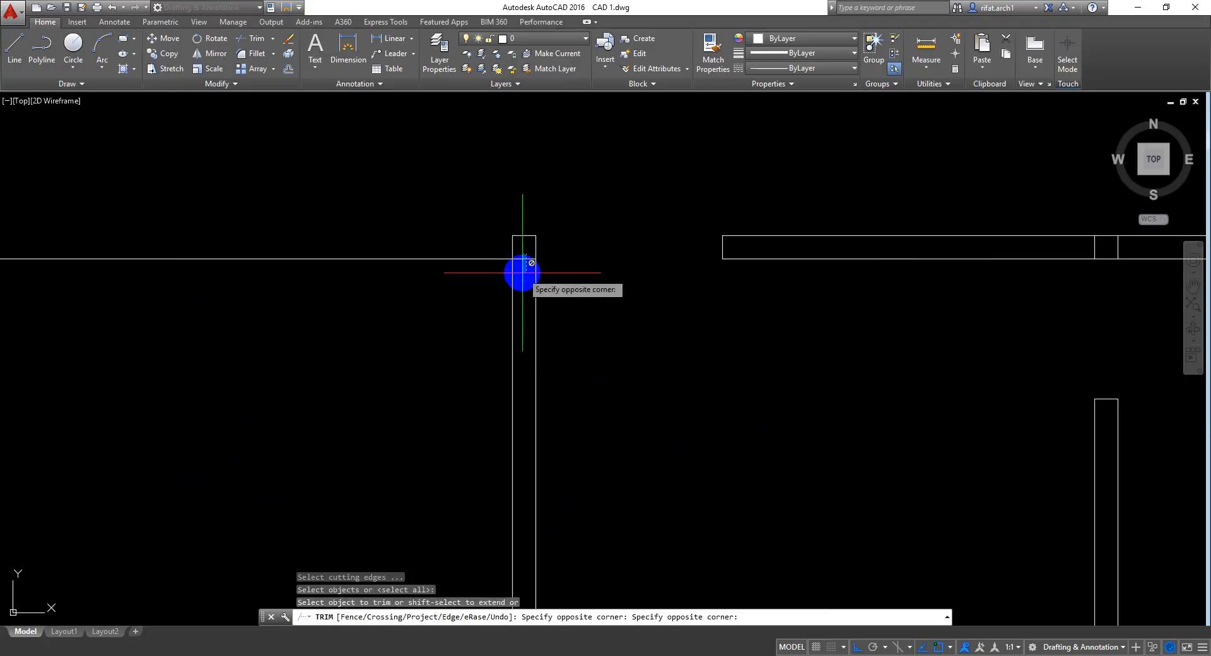
key(Escape)
click(522, 273)
key(Escape)
key(Escape)
key(Escape)
key(Escape)
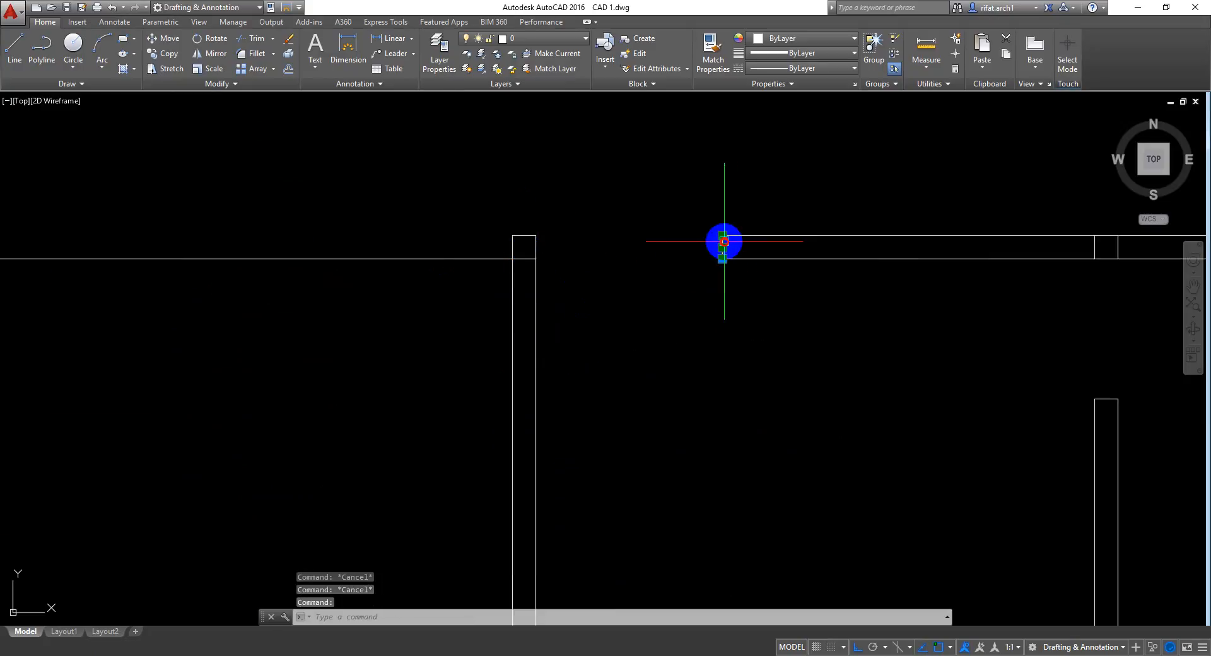
Step: Erase the west end cap of the east room's upper wall and extend both wall lines west across the opening to the adjoining wall
key(Delete)
text(w)
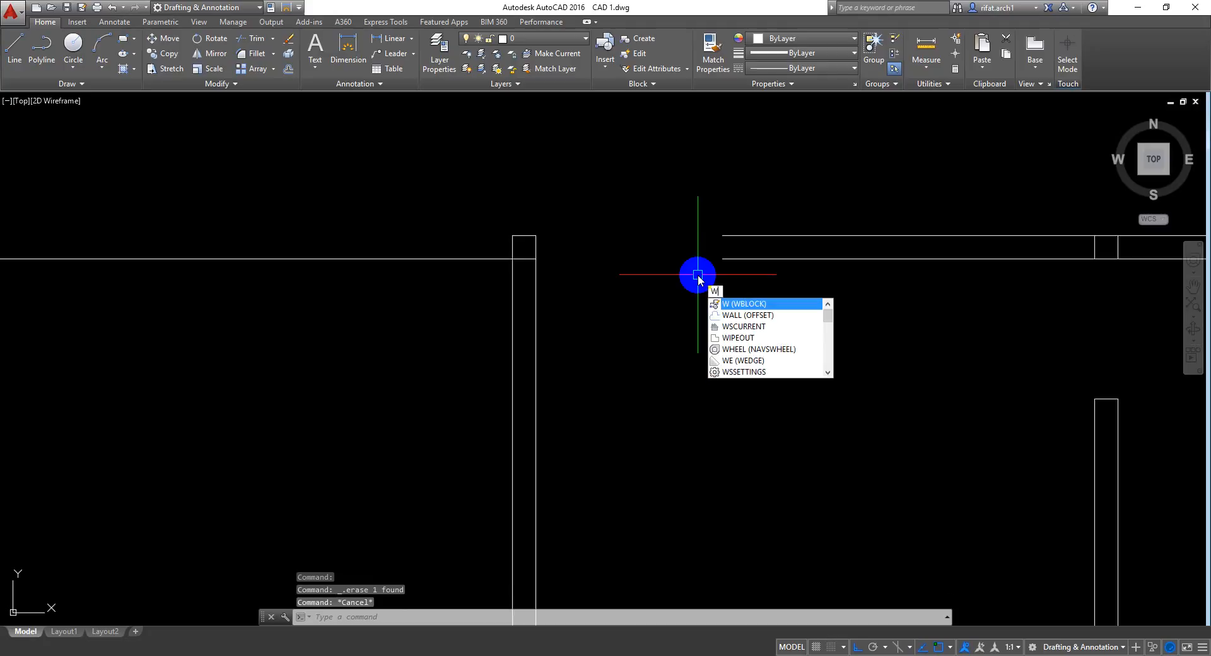
key(Escape)
text(ex)
key(Return)
key(Return)
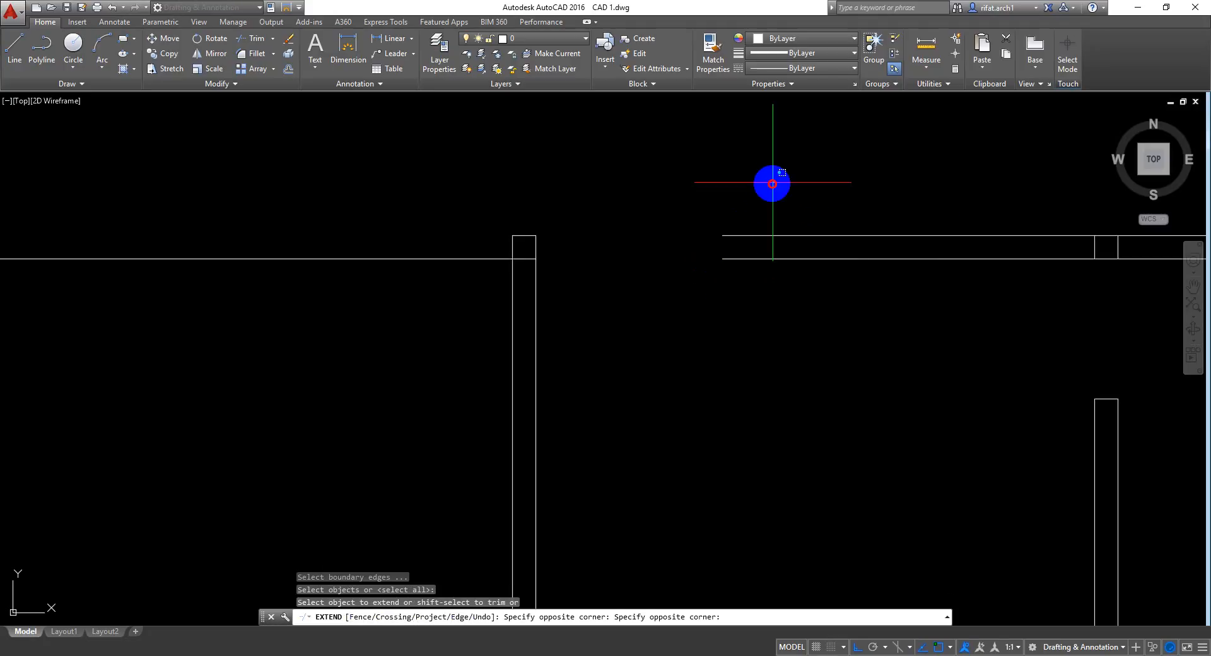
drag(770, 184, 727, 341)
key(Escape)
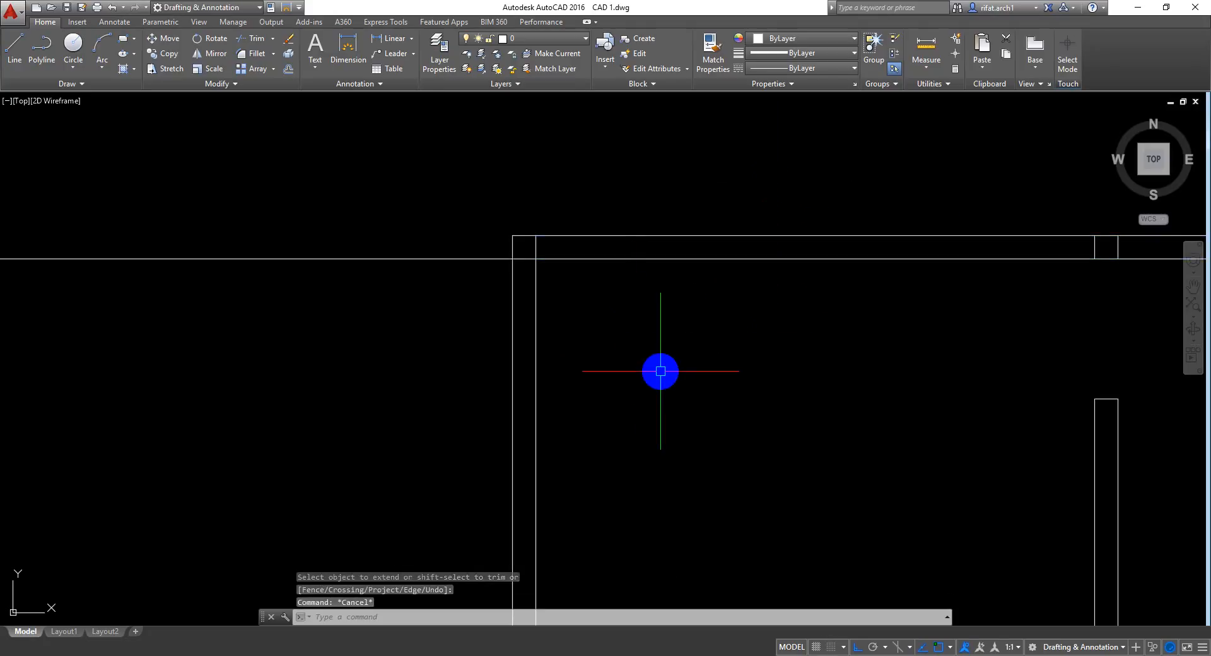
Step: Offset the lower line of the east room's upper wall 40" downward into the room
text(o)
key(Return)
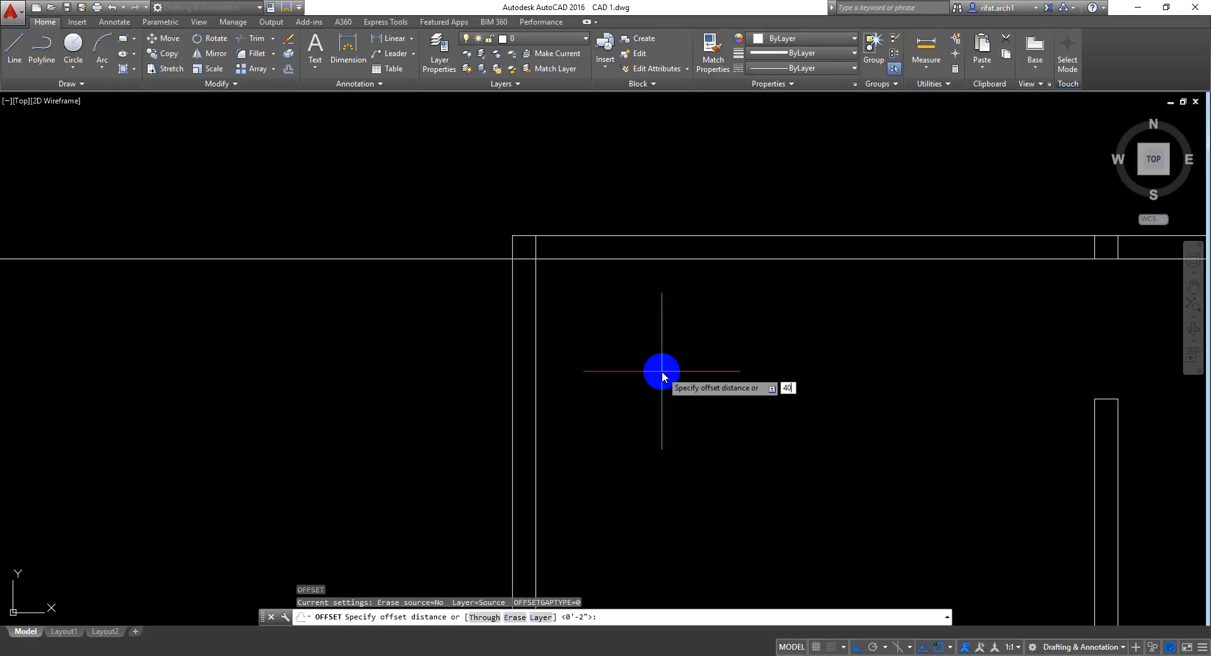
text(40)
key(Return)
click(602, 259)
click(622, 379)
key(Return)
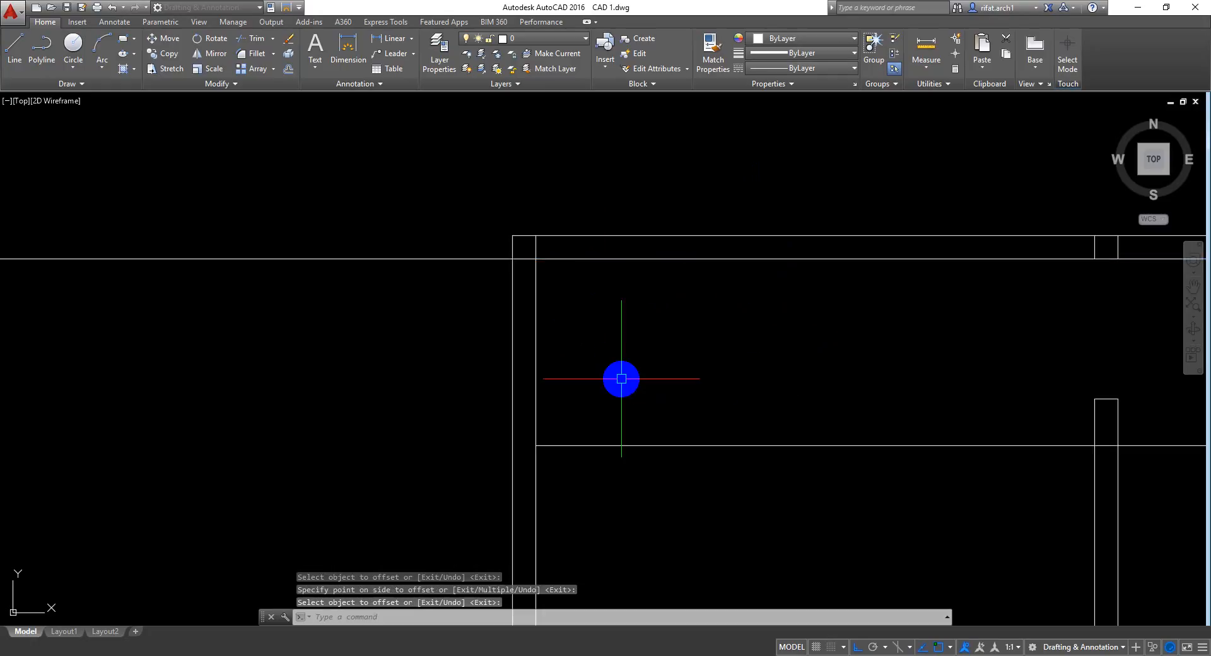
Step: Extend the 40" offset line across the wall between the middle and east rooms, and trim the wall above it to form an opening
middle_drag(621, 379, 538, 330)
key(Escape)
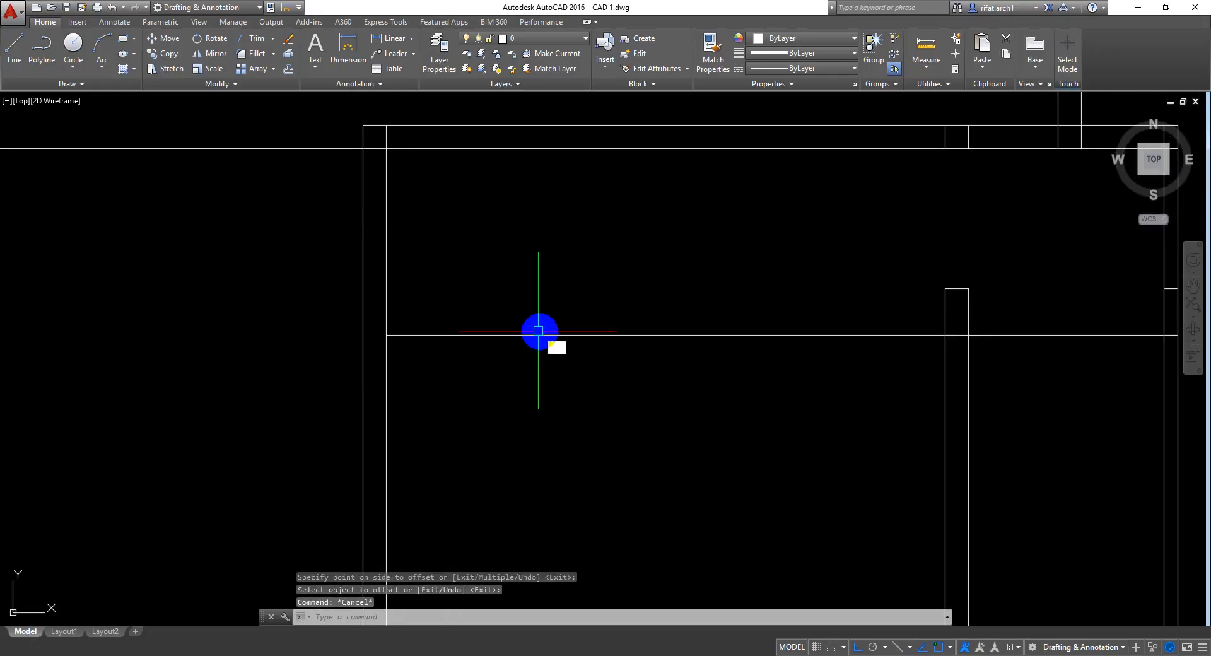
text(tr)
key(Return)
key(Return)
shift+click(429, 335)
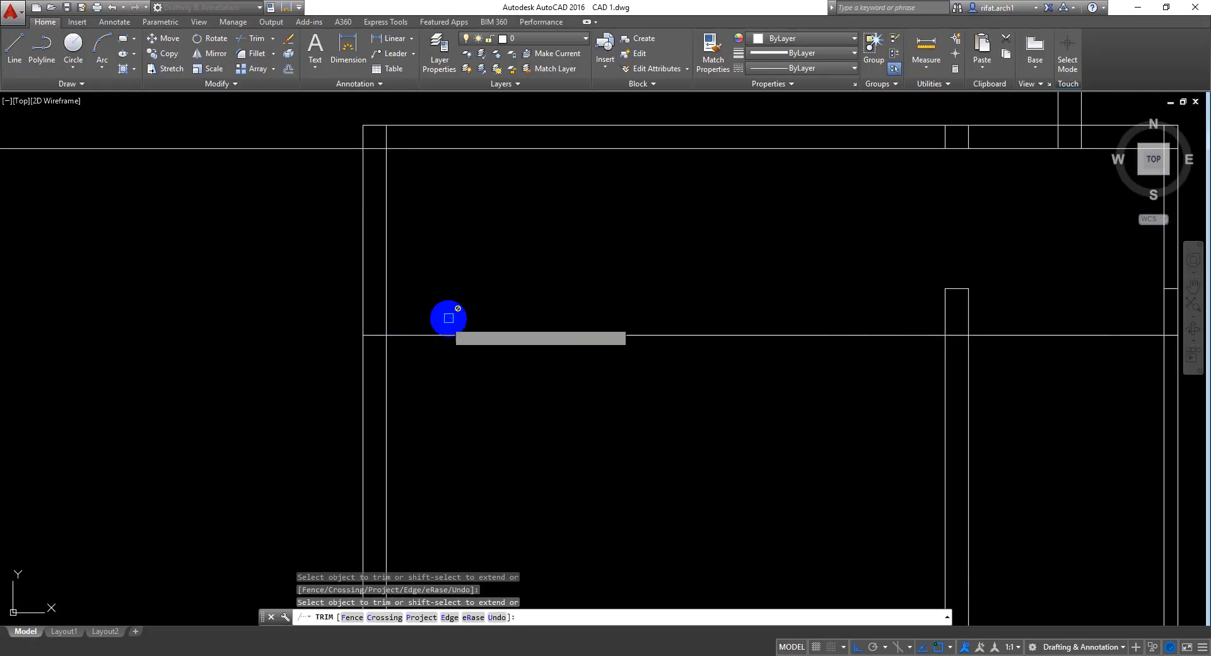
click(470, 249)
click(218, 271)
click(545, 279)
click(507, 441)
key(Return)
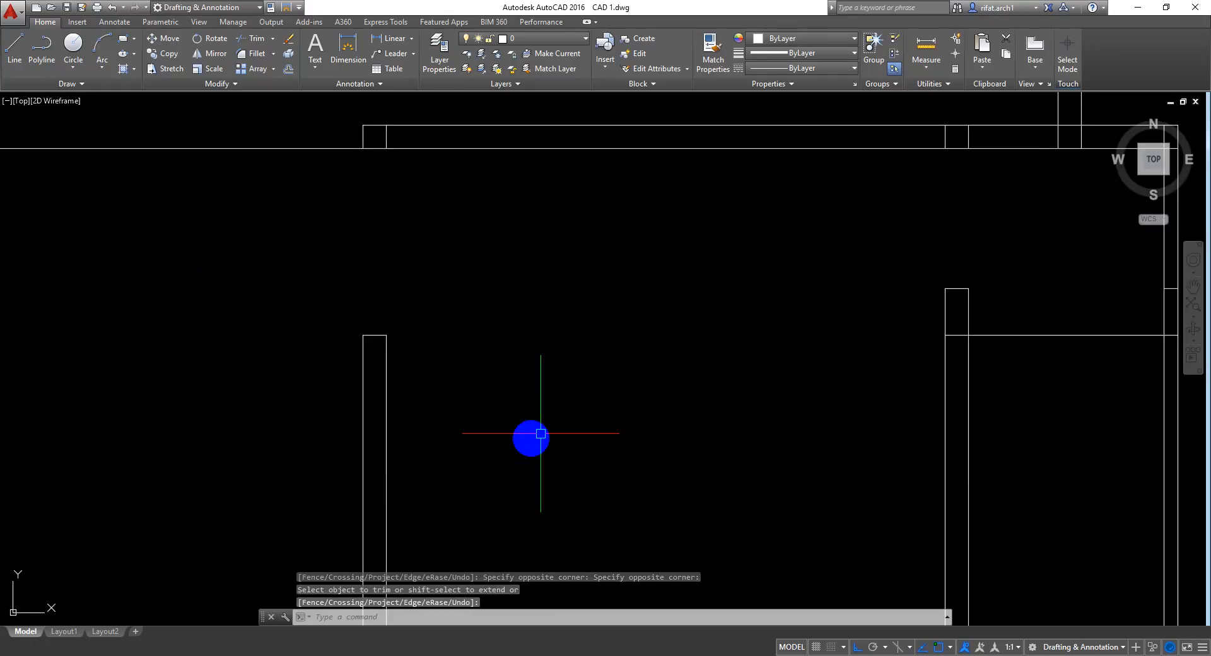
Step: Erase the leftover piece of the 40" offset line at the east end of the east room
click(1133, 315)
click(1041, 392)
key(Delete)
key(Escape)
scroll(673, 406, down, 4)
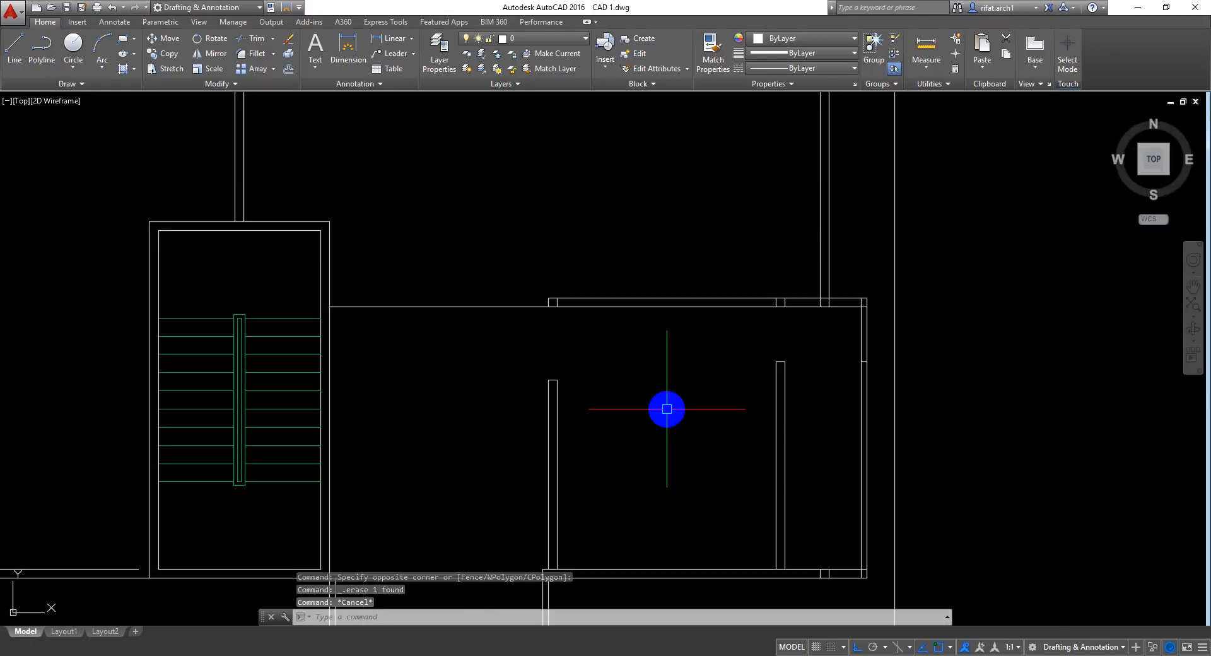
Step: Draw a vertical line from the west corner of the east room's upper wall north to the exterior wall's inner line
mouse_move(685, 396)
middle_down()
mouse_move(692, 329)
mouse_move(635, 321)
mouse_move(627, 354)
middle_up()
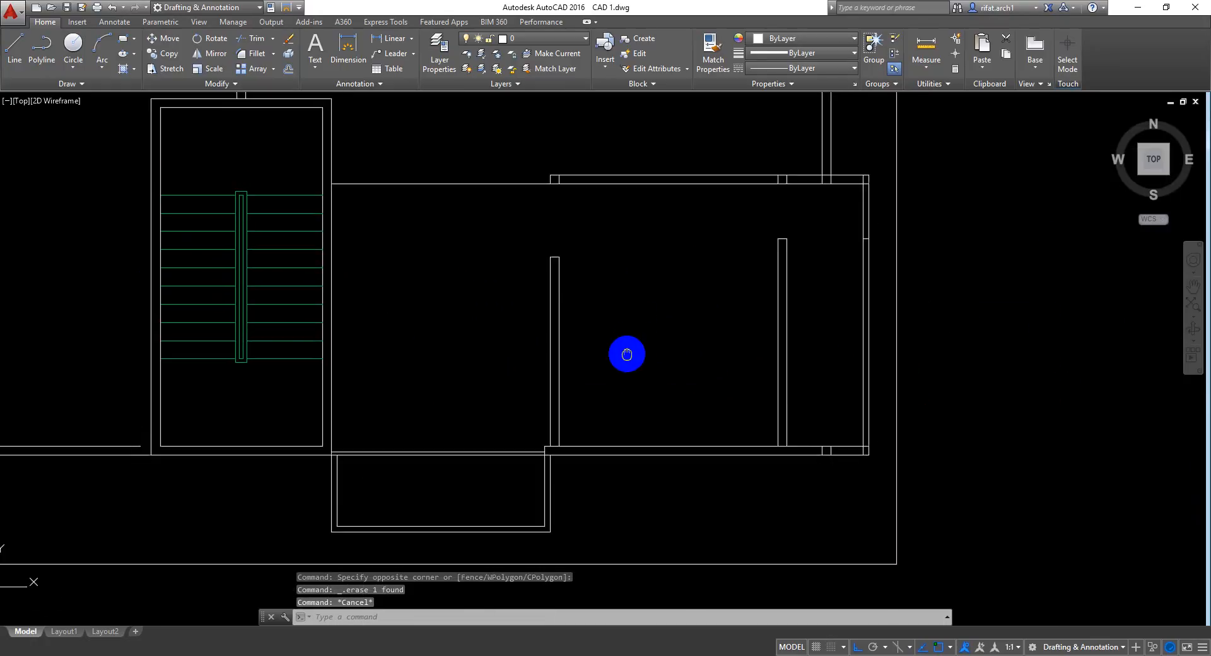
scroll(671, 273, up, 3)
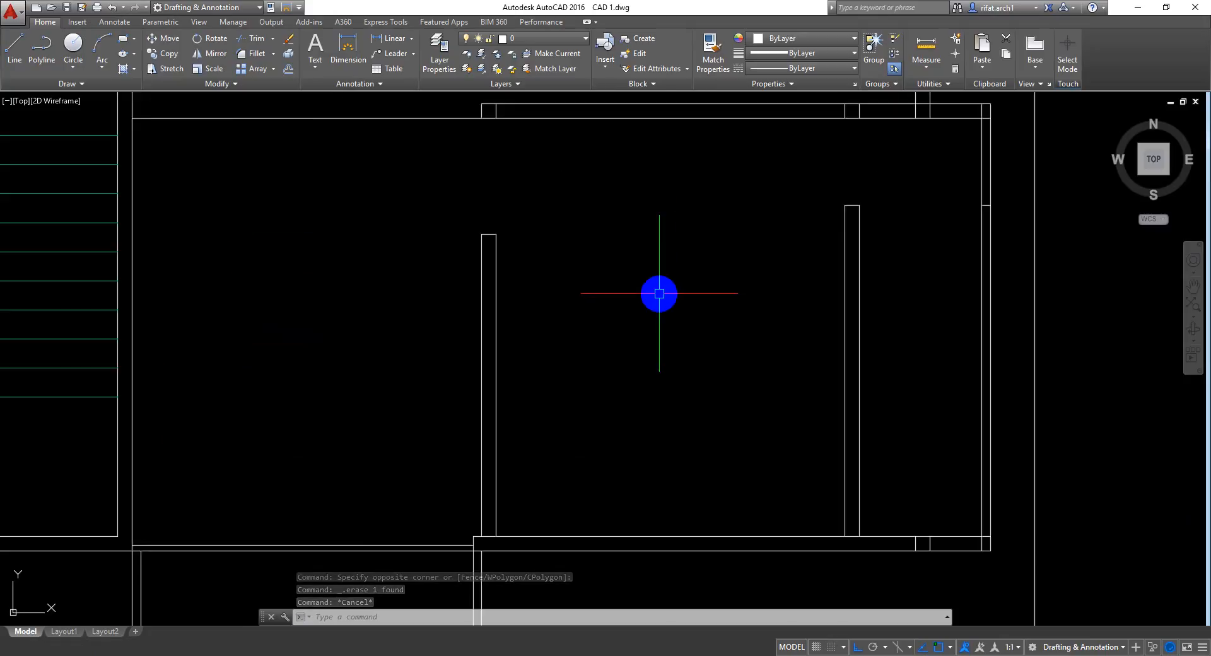
middle_drag(681, 400, 667, 446)
mouse_move(887, 341)
middle_down()
mouse_move(921, 349)
mouse_move(940, 328)
middle_up()
scroll(851, 337, down, 3)
mouse_move(630, 278)
middle_down()
mouse_move(644, 430)
mouse_move(707, 349)
mouse_move(703, 363)
middle_up()
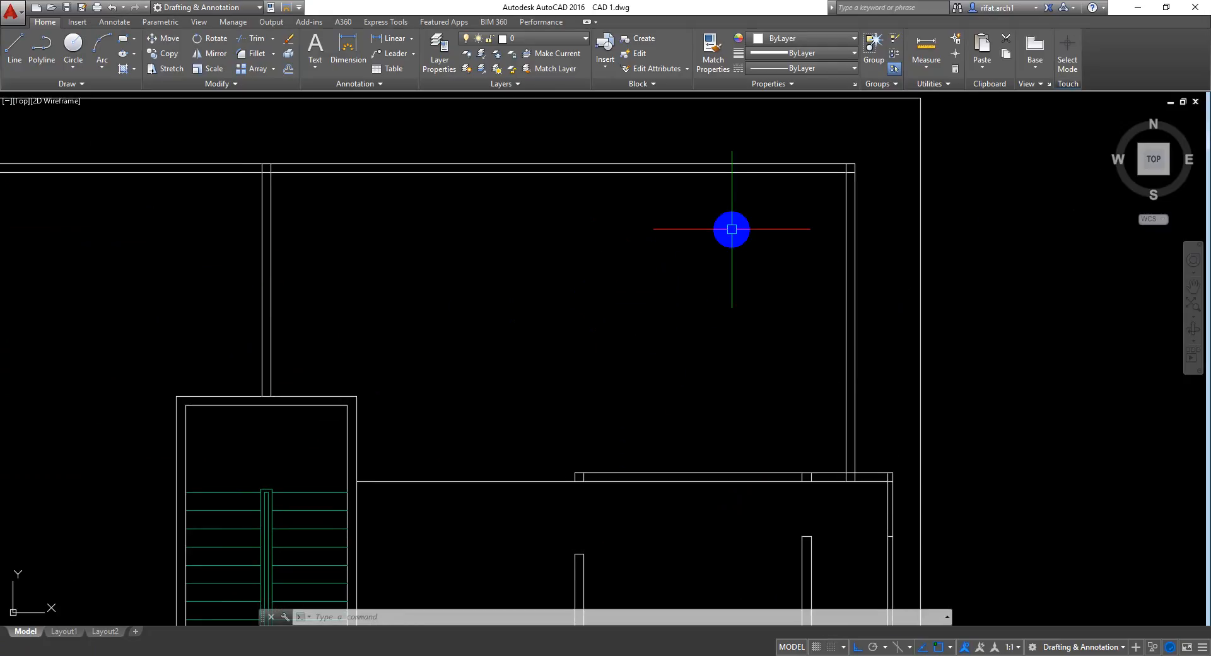
text(l)
key(Return)
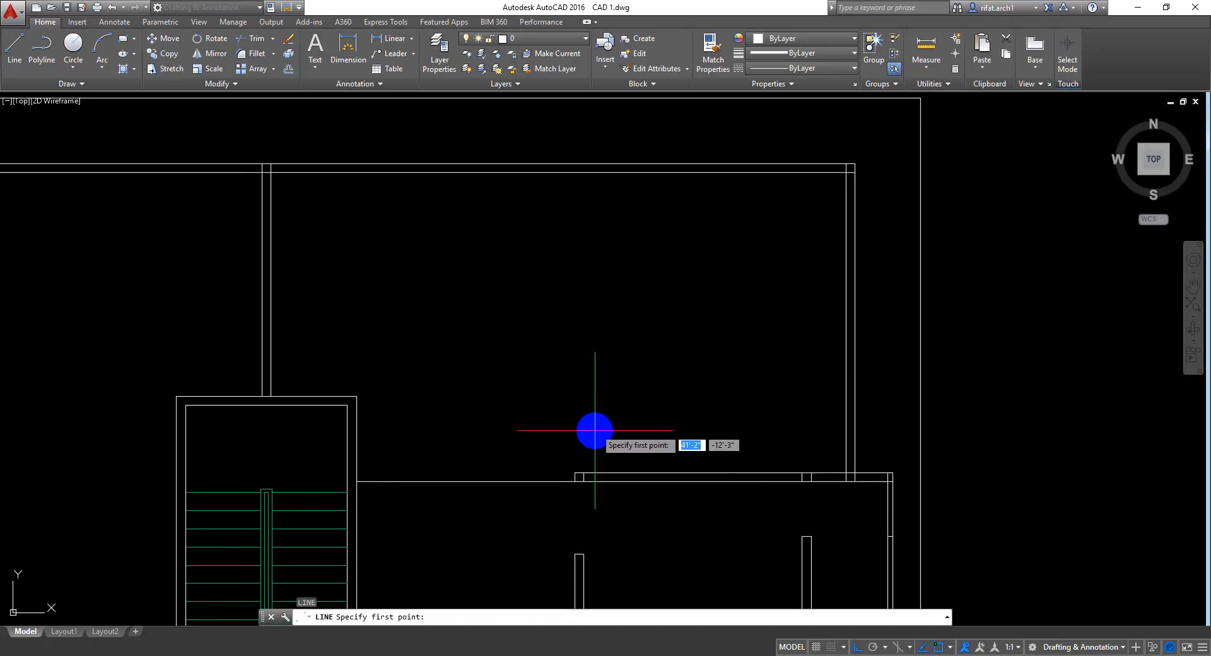
click(576, 471)
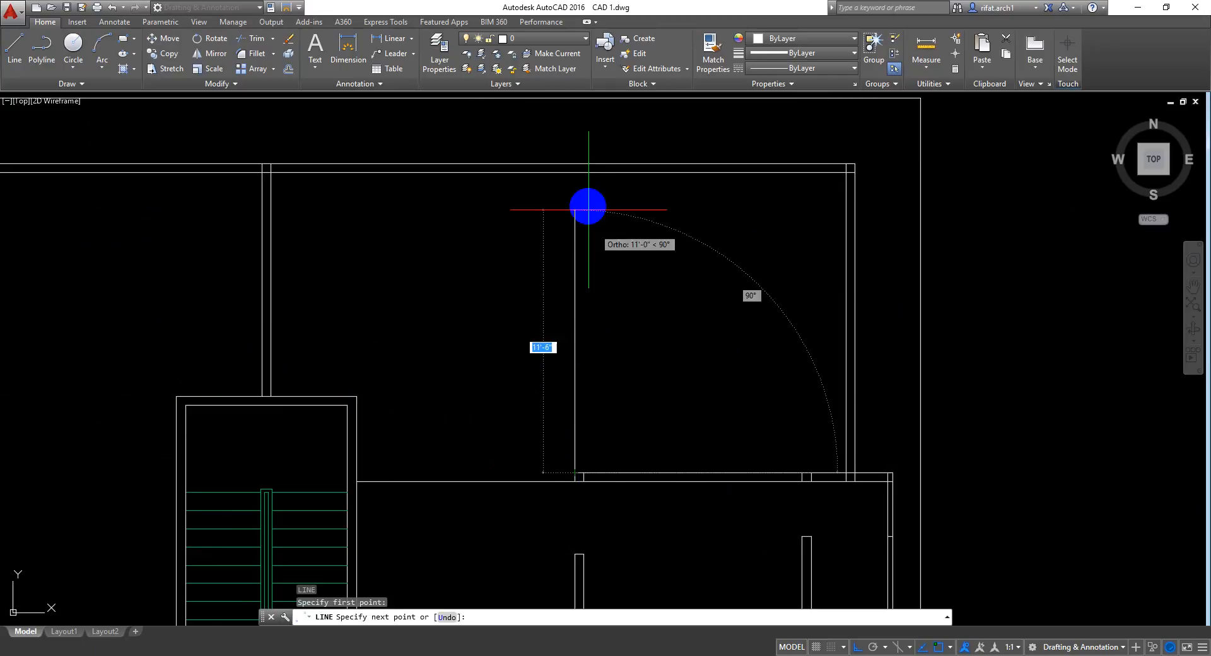
click(575, 173)
key(Return)
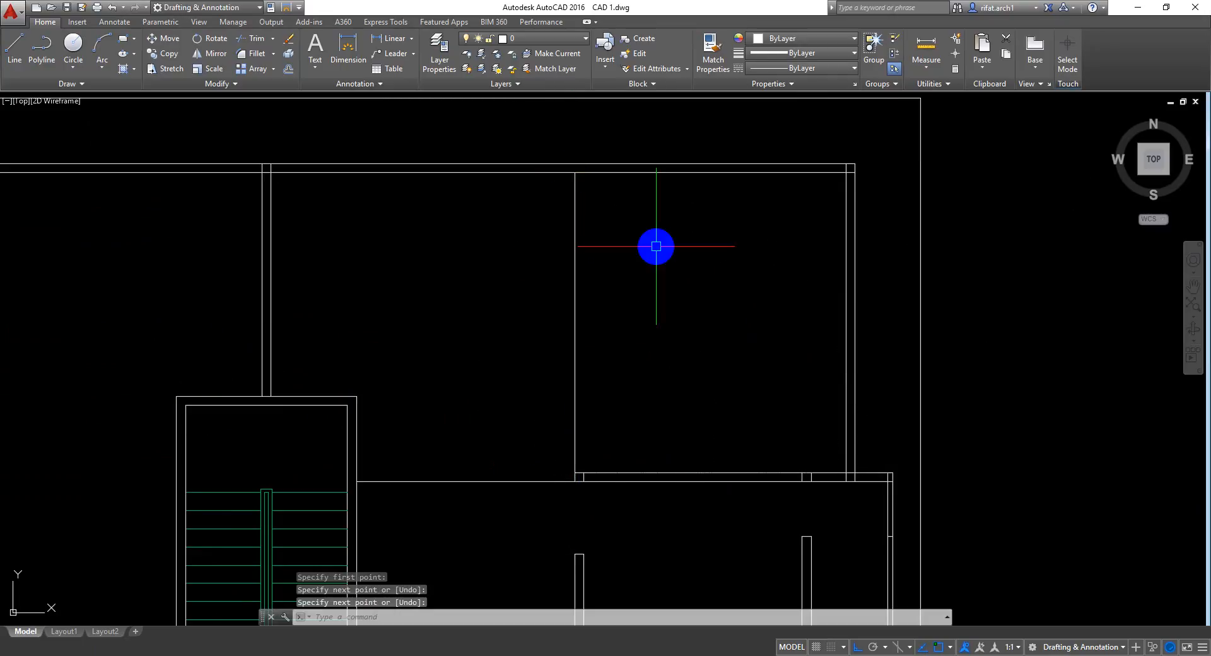
text(o)
key(Return)
text(5)
key(Return)
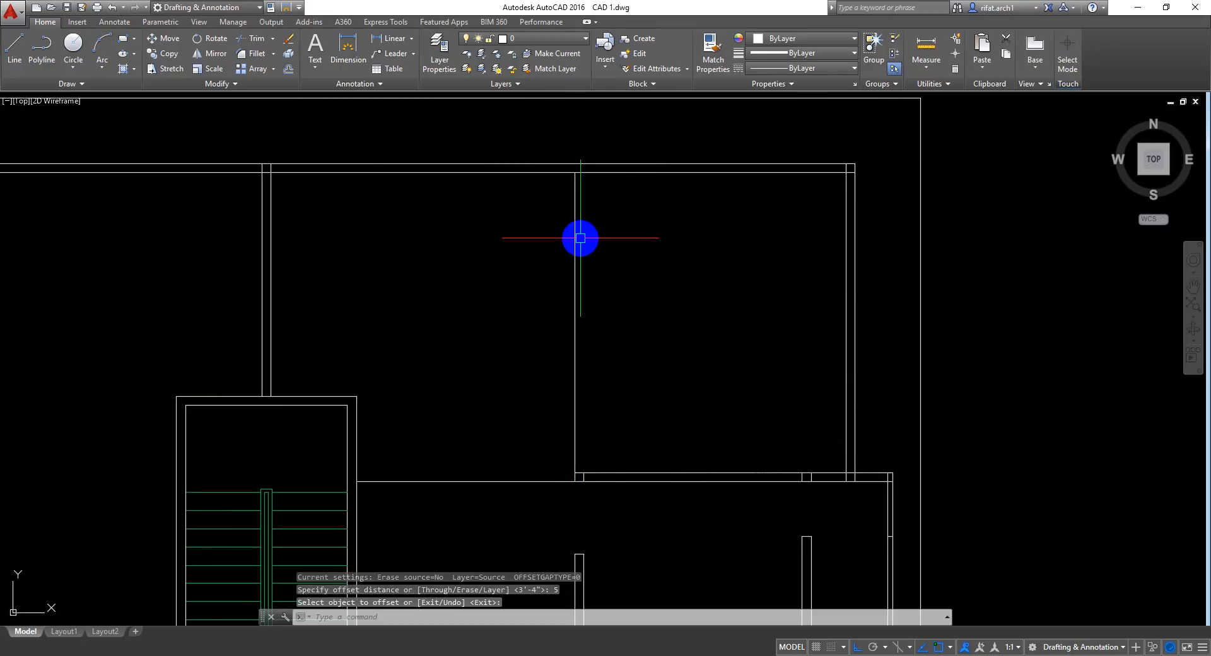
key(Escape)
Step: Offset the new vertical partition line 5" east to give the partition its thickness
text(o)
key(Return)
text(5)
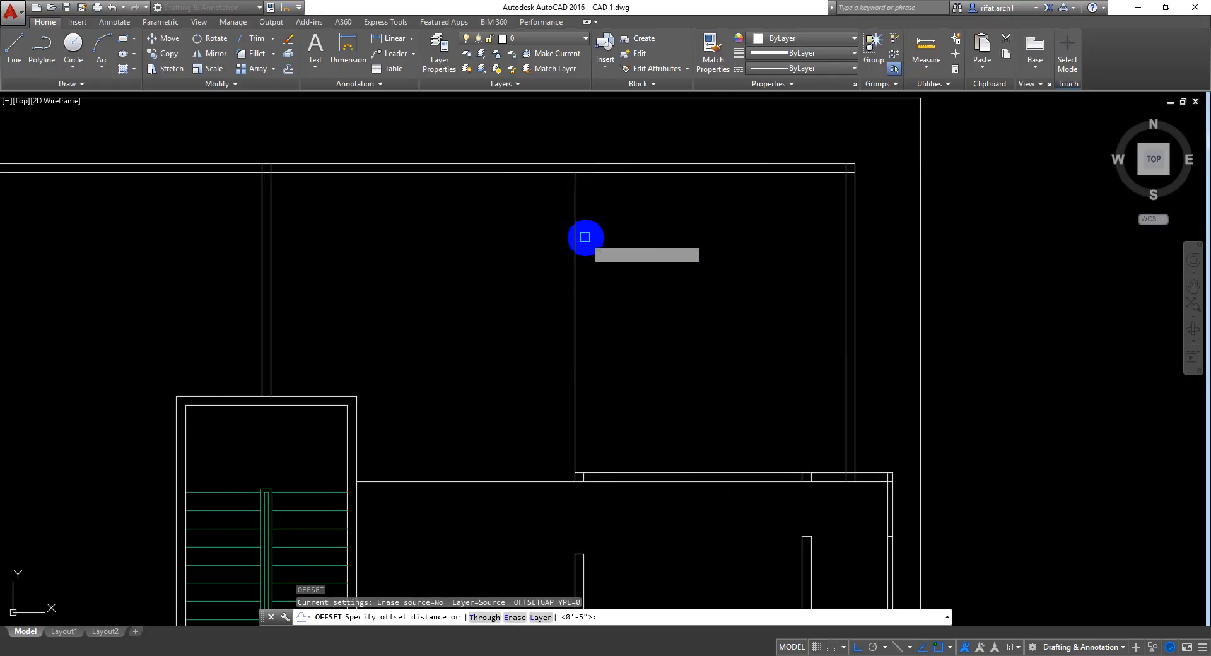
key(Return)
click(575, 234)
click(658, 264)
key(Escape)
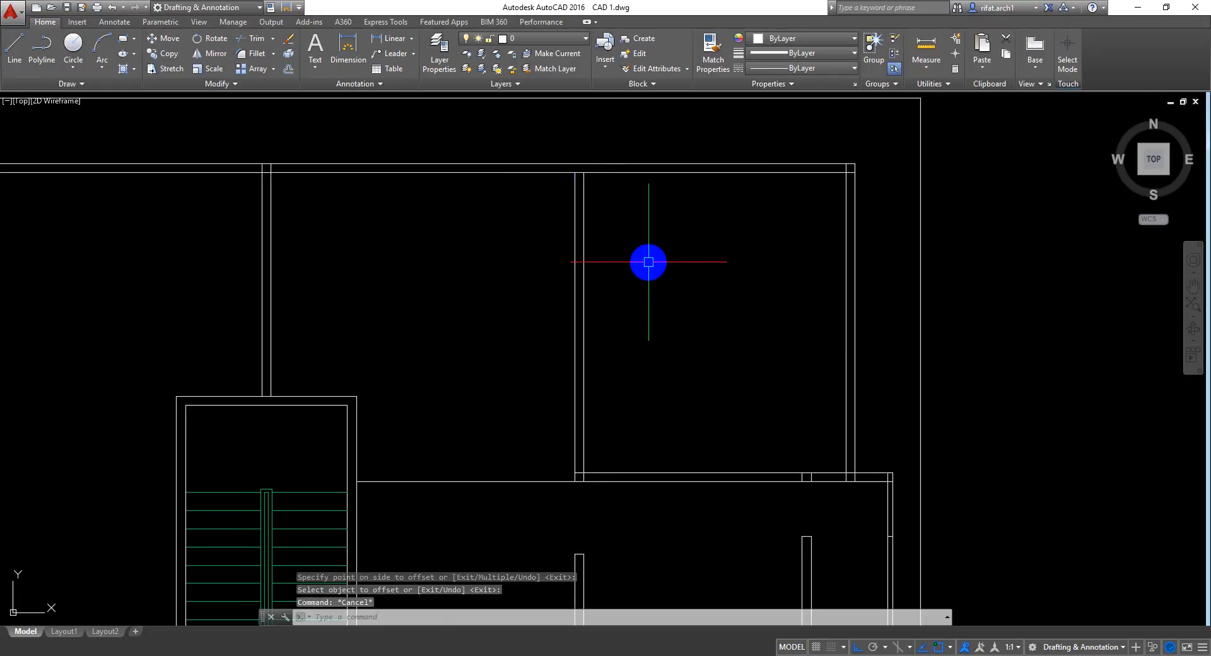
Step: Offset the upper line of the east room's upper wall 40" north into the northeast room
text(o)
key(Return)
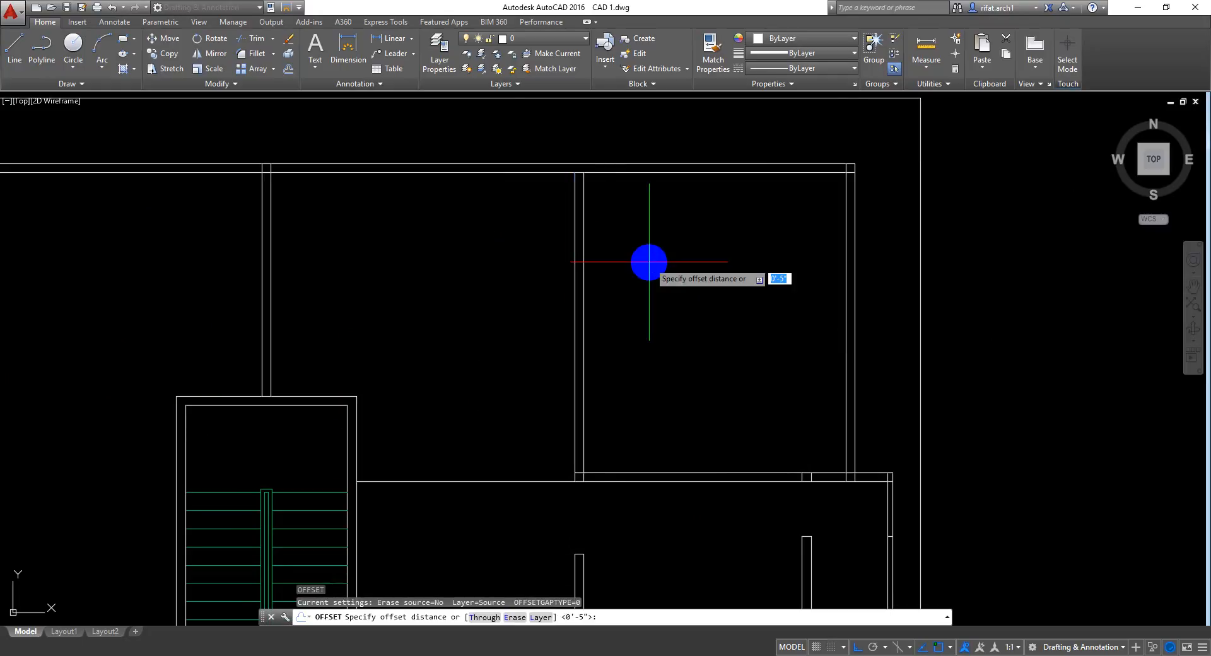
text(40)
key(Return)
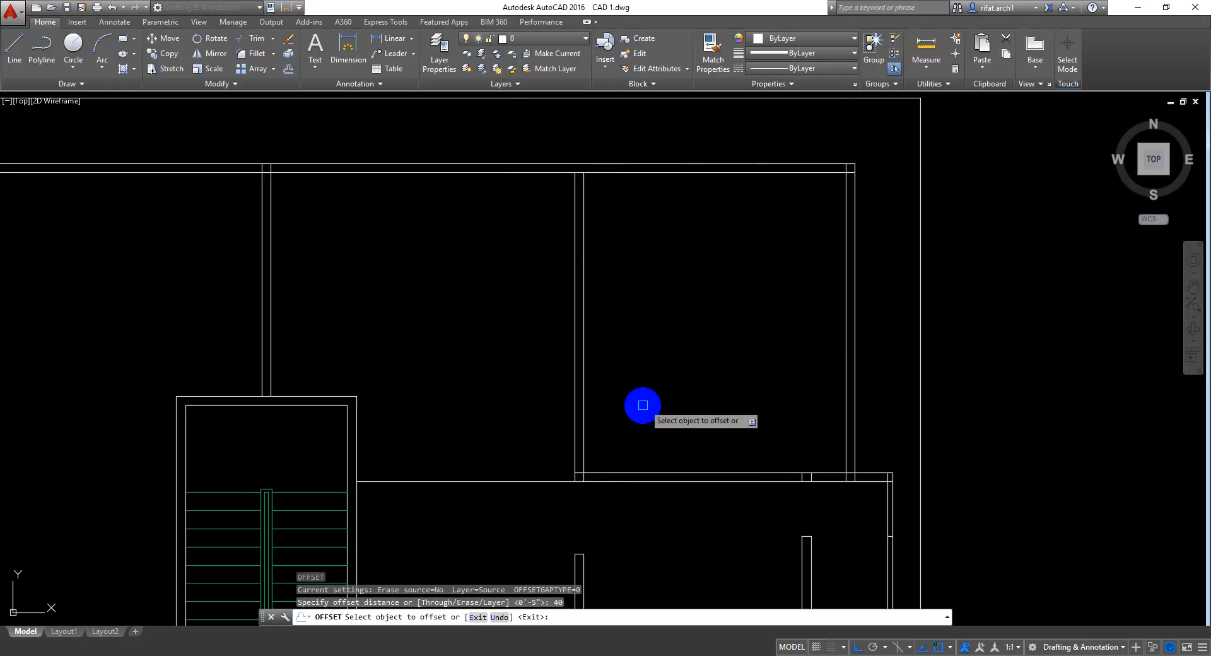
click(653, 473)
click(660, 351)
key(Escape)
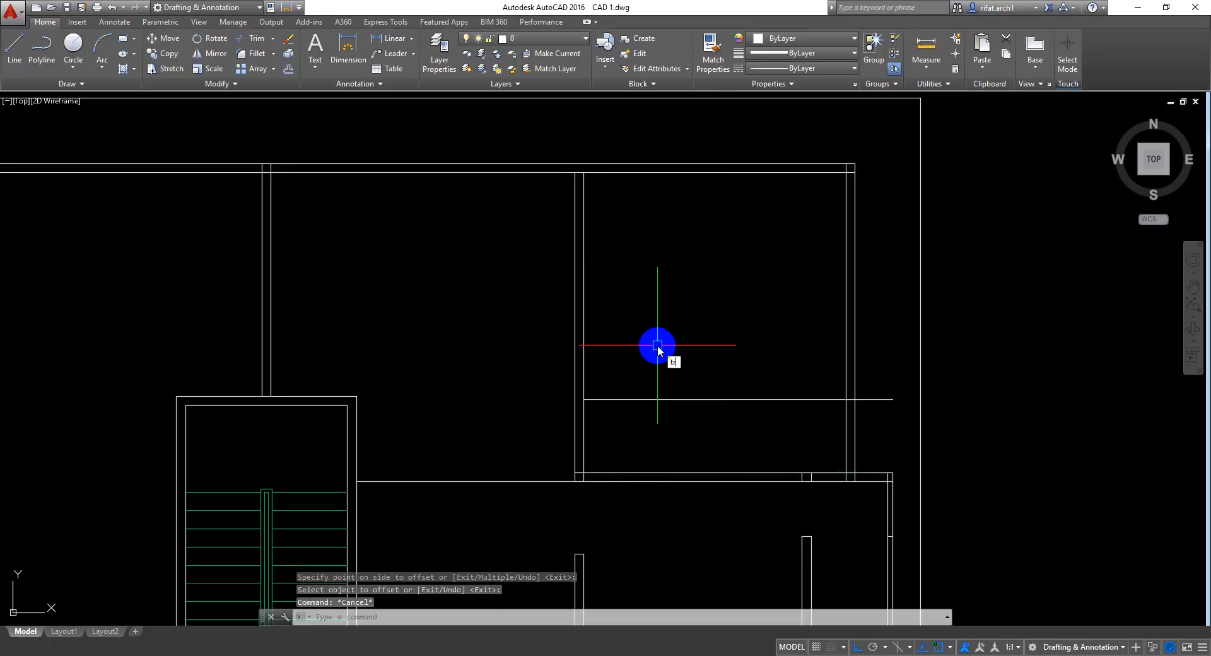
Step: Extend the northern 40" offset line across the new partition, and trim the partition below it to form an opening
text(tr)
key(Return)
key(Return)
shift+click(619, 400)
click(614, 441)
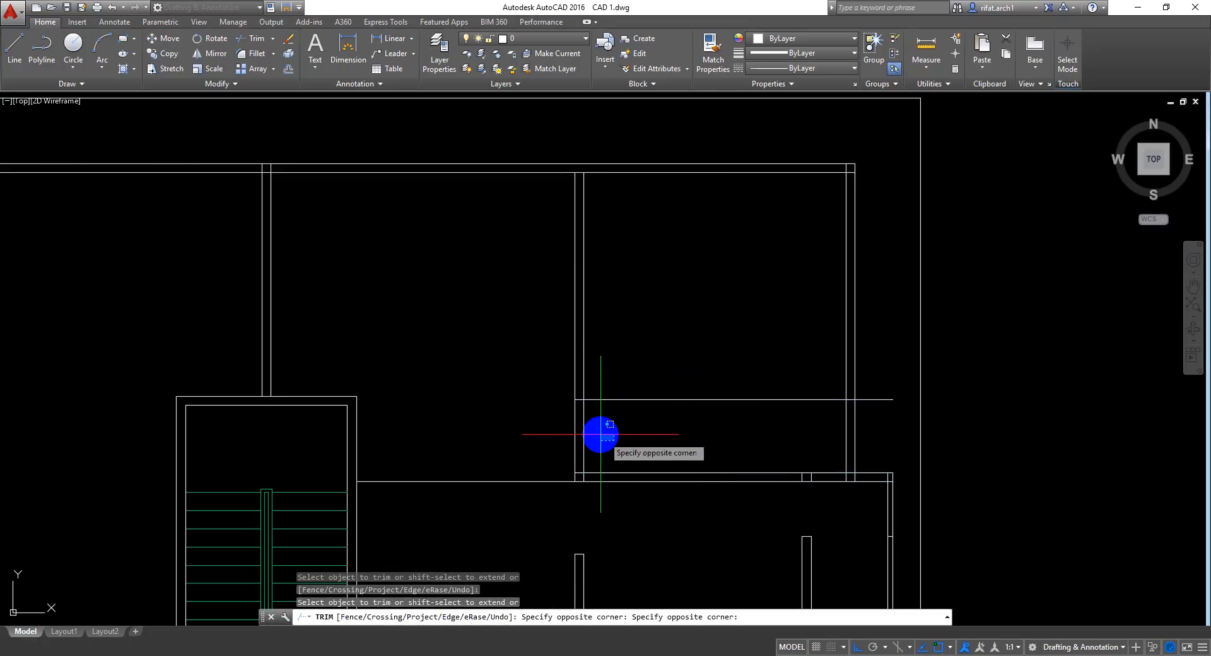
click(552, 413)
click(683, 369)
click(643, 404)
key(Return)
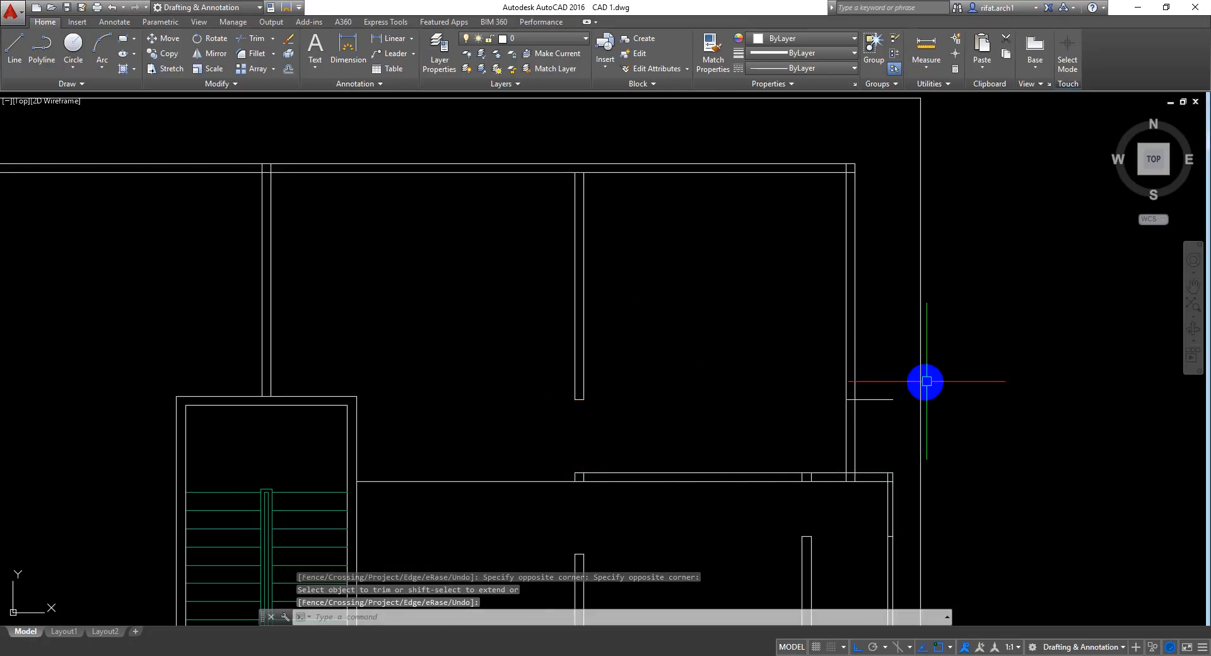
Step: Erase the leftover piece of the 40" offset line crossing the northeast room's east wall
click(901, 368)
click(875, 416)
key(Delete)
key(Escape)
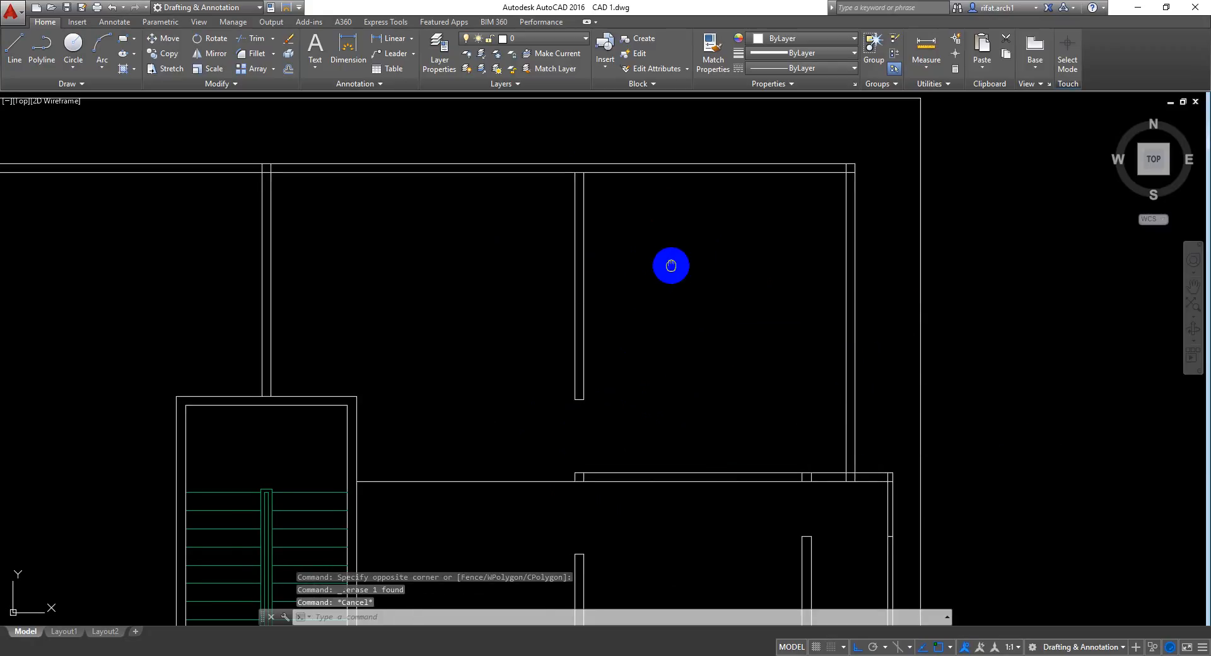
Step: Examine the northern rooms, their partitions and the wall junctions along the north exterior wall
mouse_move(670, 266)
middle_down()
mouse_move(649, 270)
mouse_move(657, 257)
middle_up()
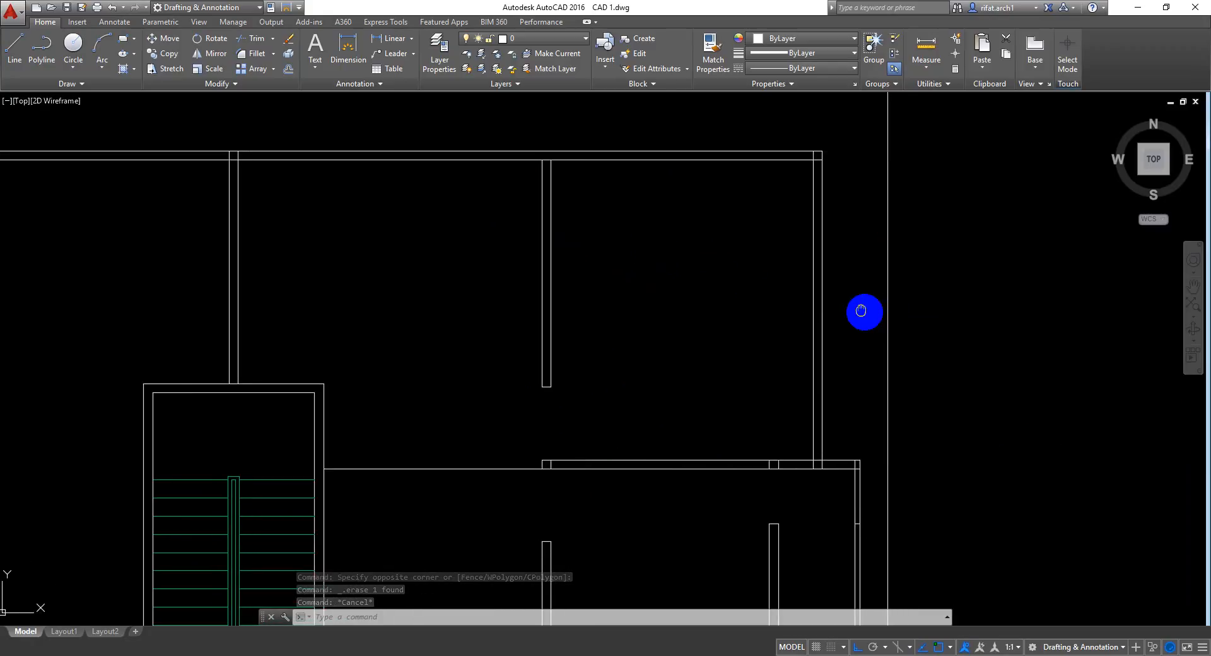
mouse_move(862, 311)
middle_down()
mouse_move(808, 239)
mouse_move(847, 354)
middle_up()
middle_drag(702, 249, 713, 177)
scroll(714, 202, down, 2)
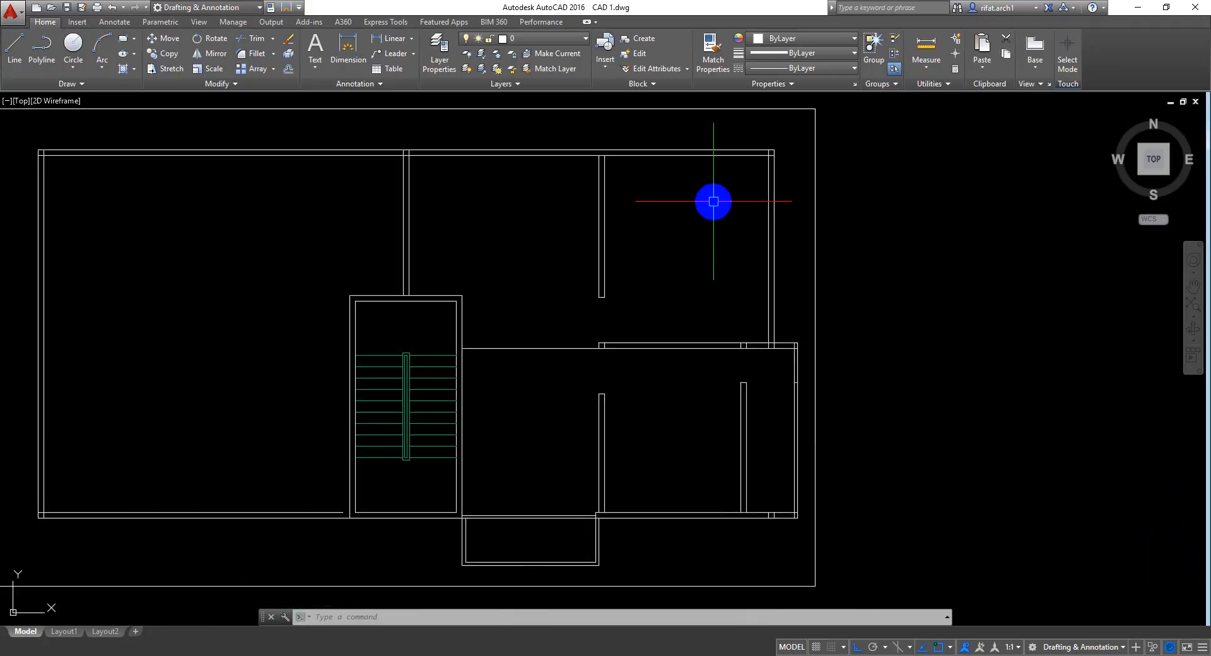
mouse_move(760, 219)
middle_down()
mouse_move(722, 225)
mouse_move(742, 267)
mouse_move(706, 200)
middle_up()
scroll(716, 225, up, 3)
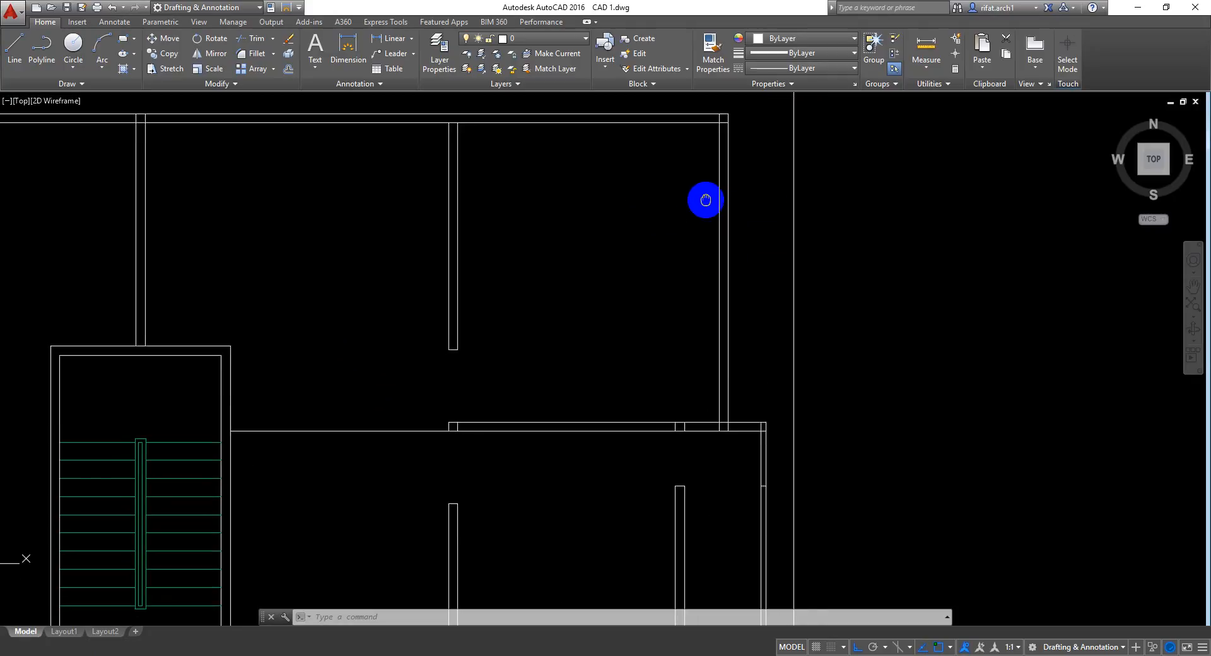
scroll(707, 219, down, 3)
middle_drag(699, 326, 691, 369)
middle_drag(596, 241, 655, 238)
scroll(611, 281, up, 5)
scroll(584, 262, down, 3)
mouse_move(476, 227)
middle_down()
mouse_move(522, 197)
mouse_move(522, 157)
mouse_move(535, 221)
mouse_move(516, 241)
mouse_move(538, 204)
middle_up()
scroll(517, 248, up, 2)
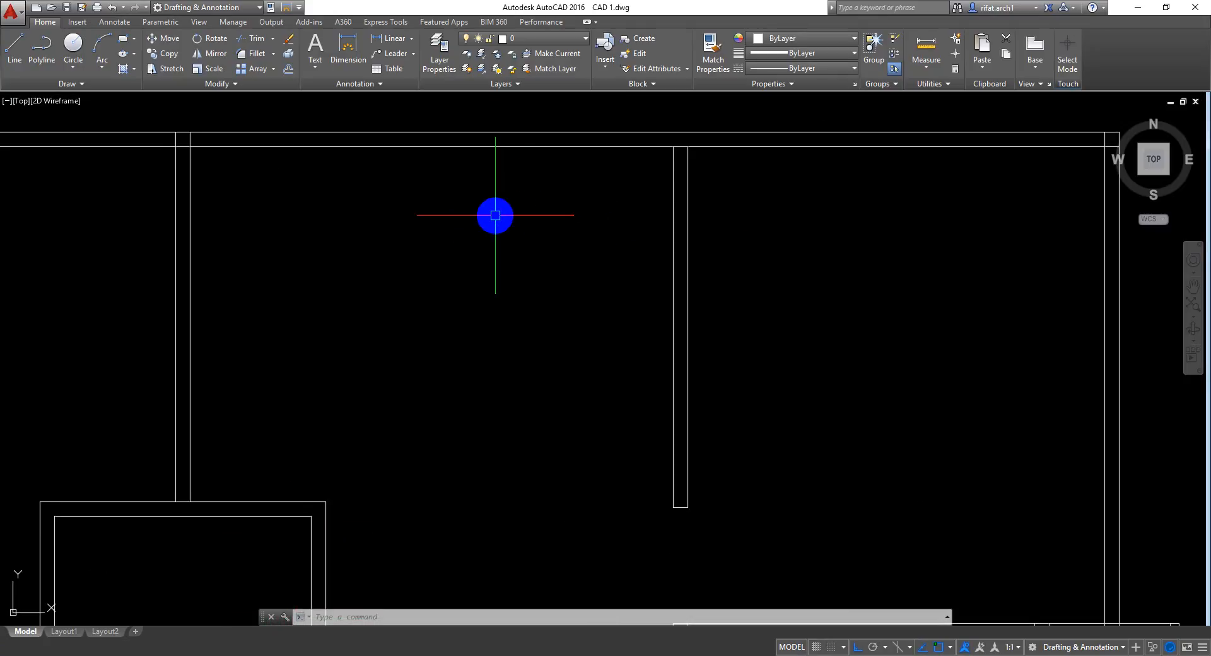
Step: Trim the overlapping lines where the partition above the stairwell meets the north exterior wall
key(Escape)
key(Escape)
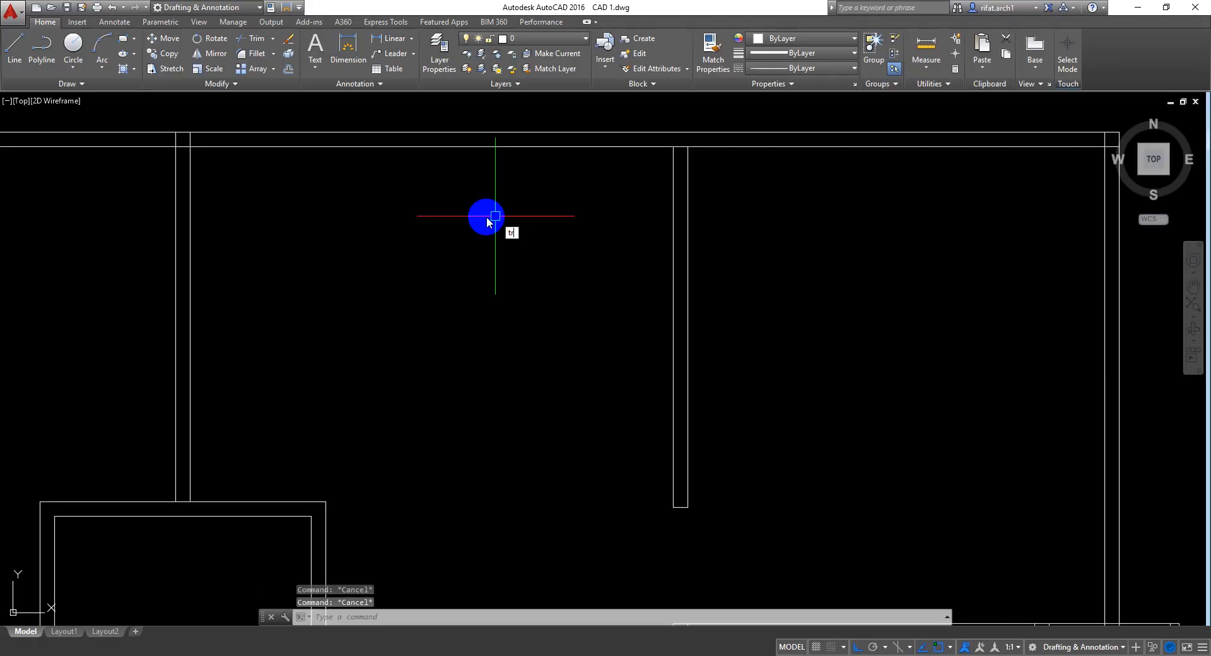
text(tr)
key(Return)
key(Return)
scroll(189, 145, up, 6)
click(235, 157)
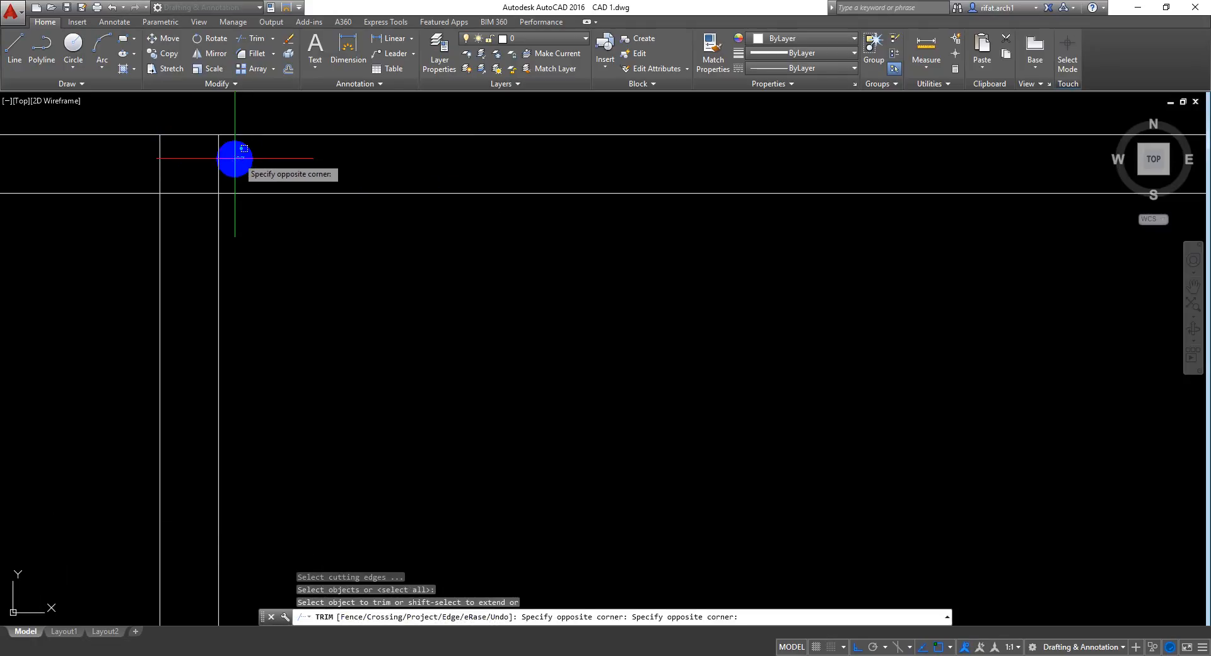
click(191, 173)
click(209, 149)
click(185, 250)
key(Return)
scroll(213, 258, down, 4)
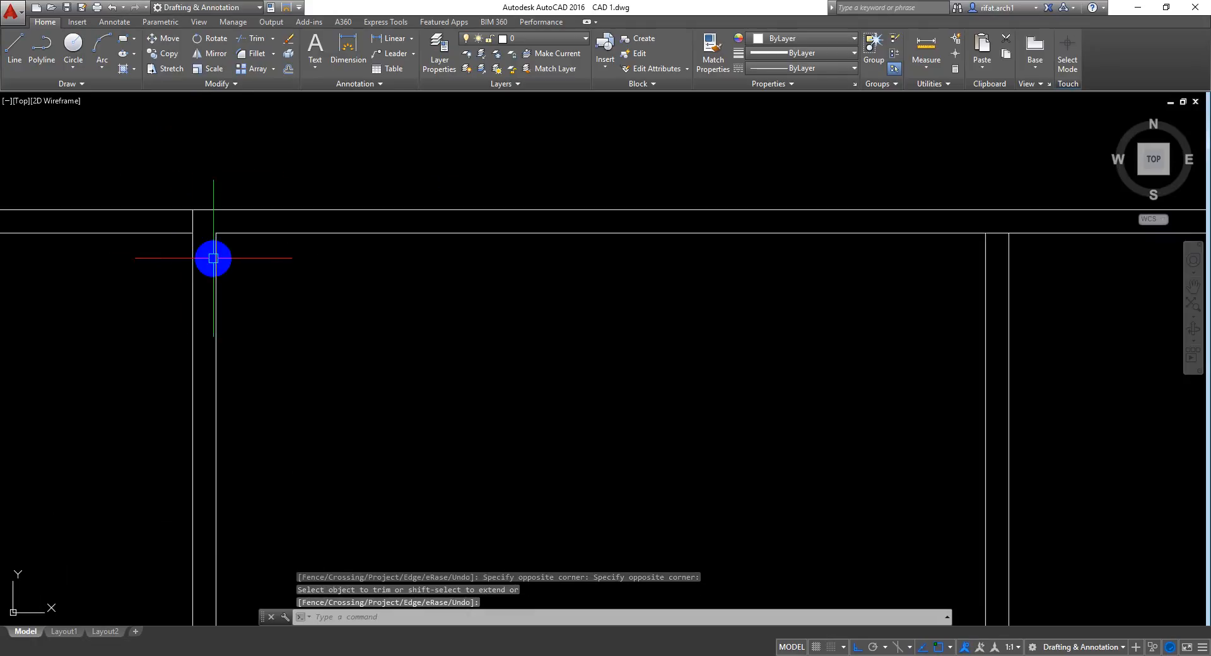
Step: Offset the north exterior wall's inner line 78" south across the northern rooms, and save the drawing
scroll(214, 258, down, 2)
mouse_move(521, 325)
middle_down()
mouse_move(447, 199)
mouse_move(474, 285)
middle_up()
scroll(451, 200, down, 2)
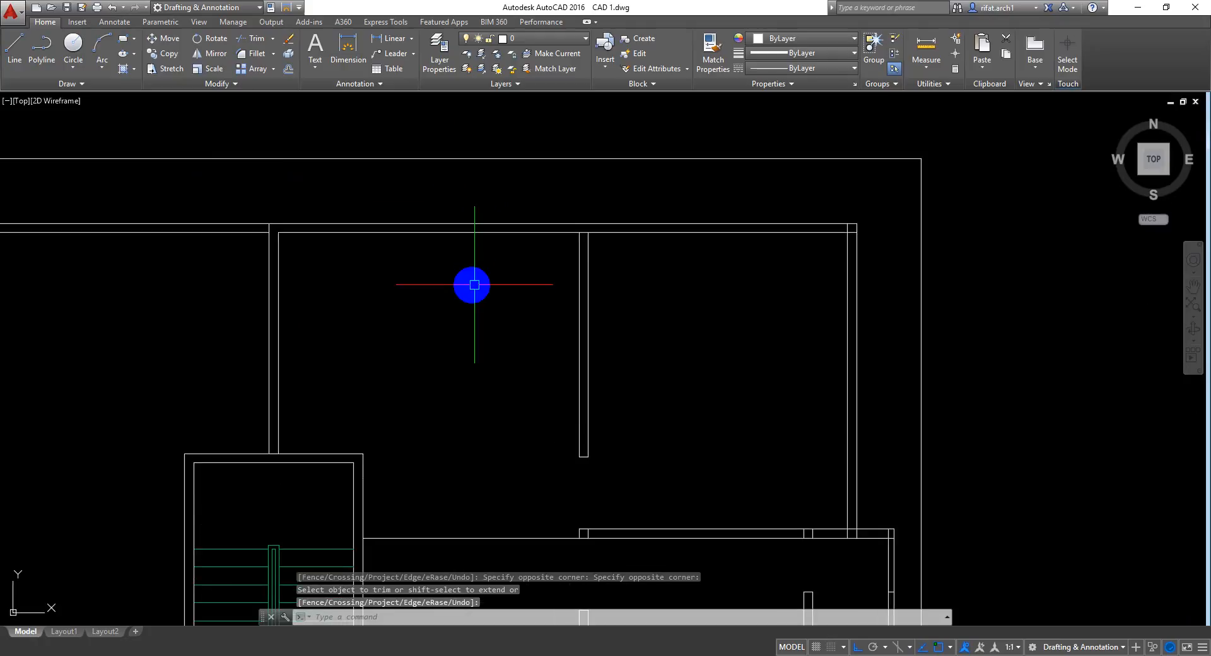
scroll(460, 270, up, 2)
text(o)
key(Return)
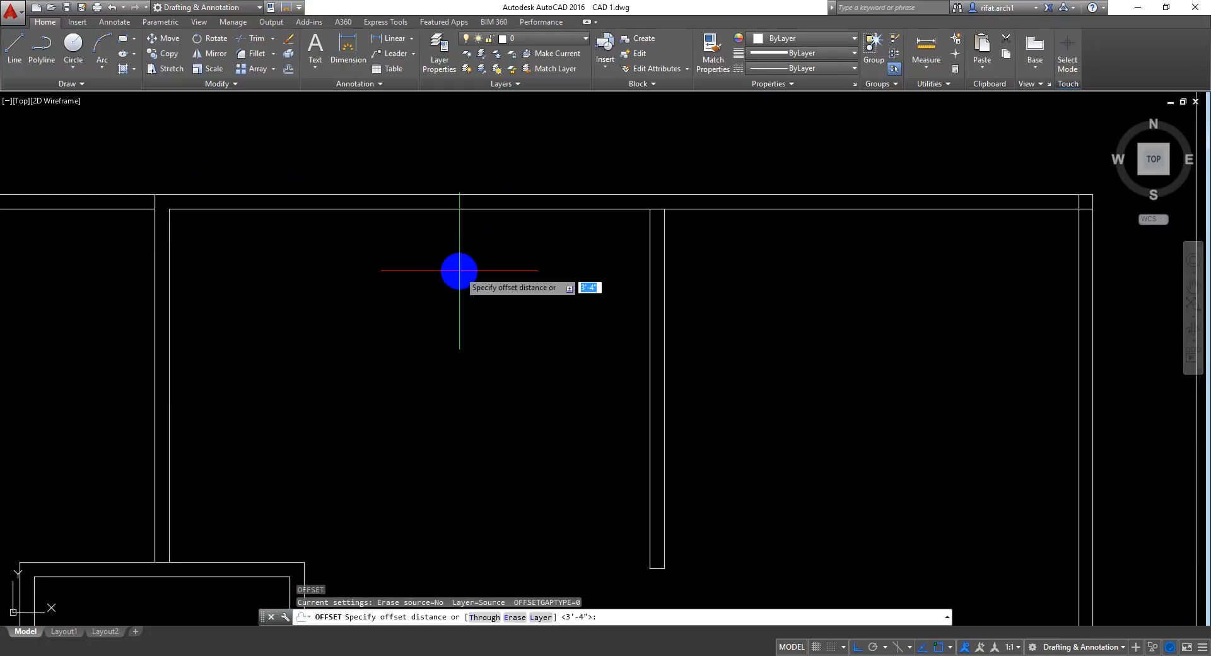
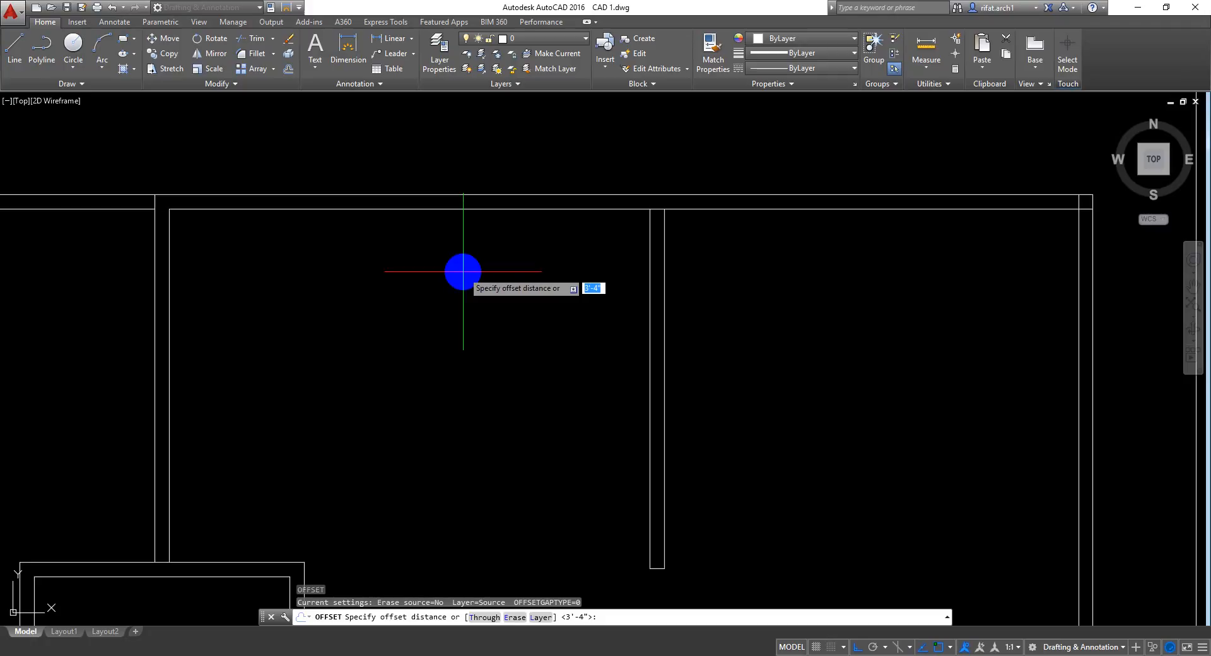
key(Escape)
key(Return)
key(Return)
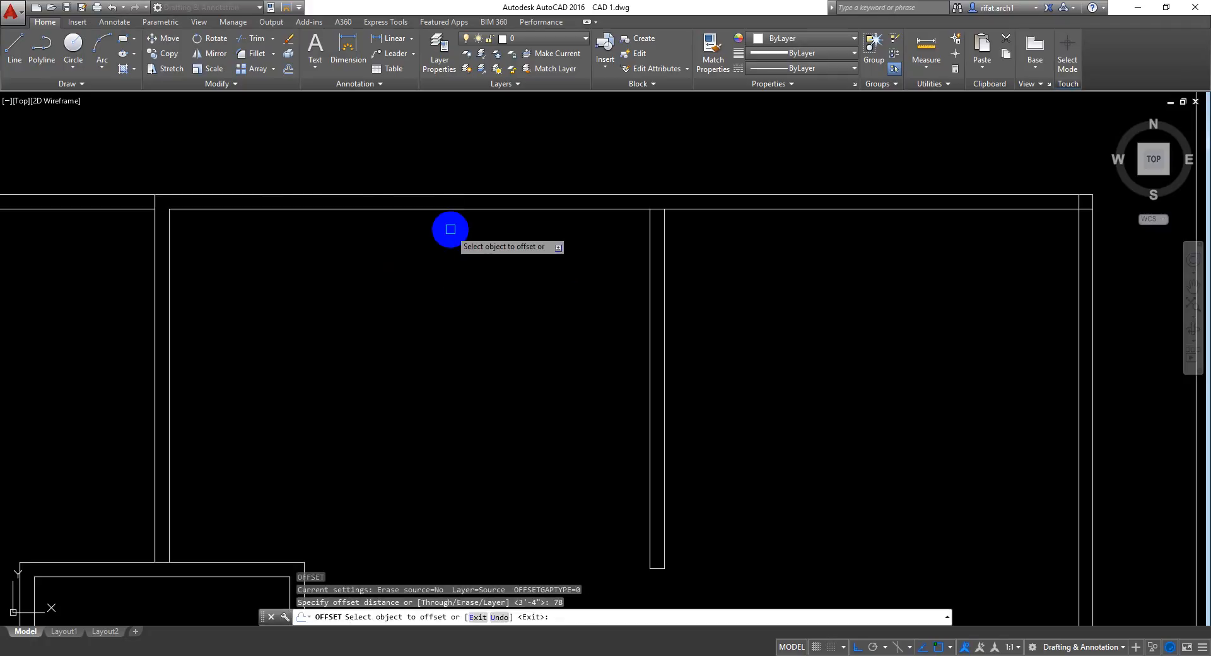
click(451, 210)
click(459, 337)
key(Return)
middle_drag(459, 337, 487, 236)
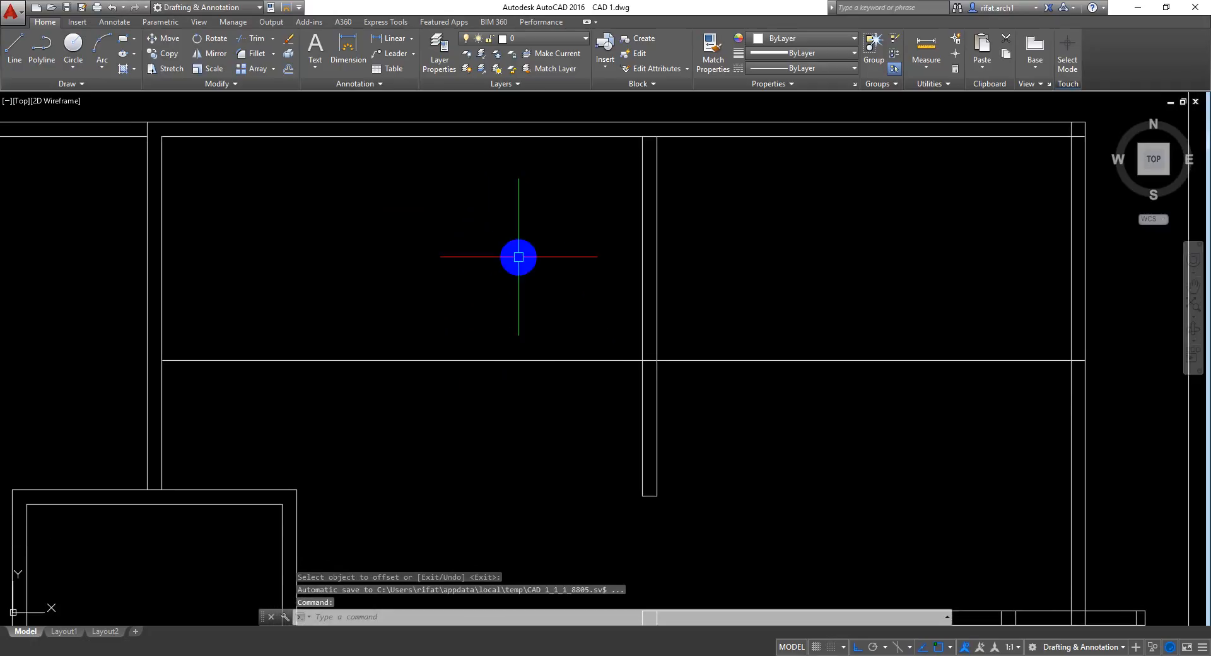
key(ctrl+s)
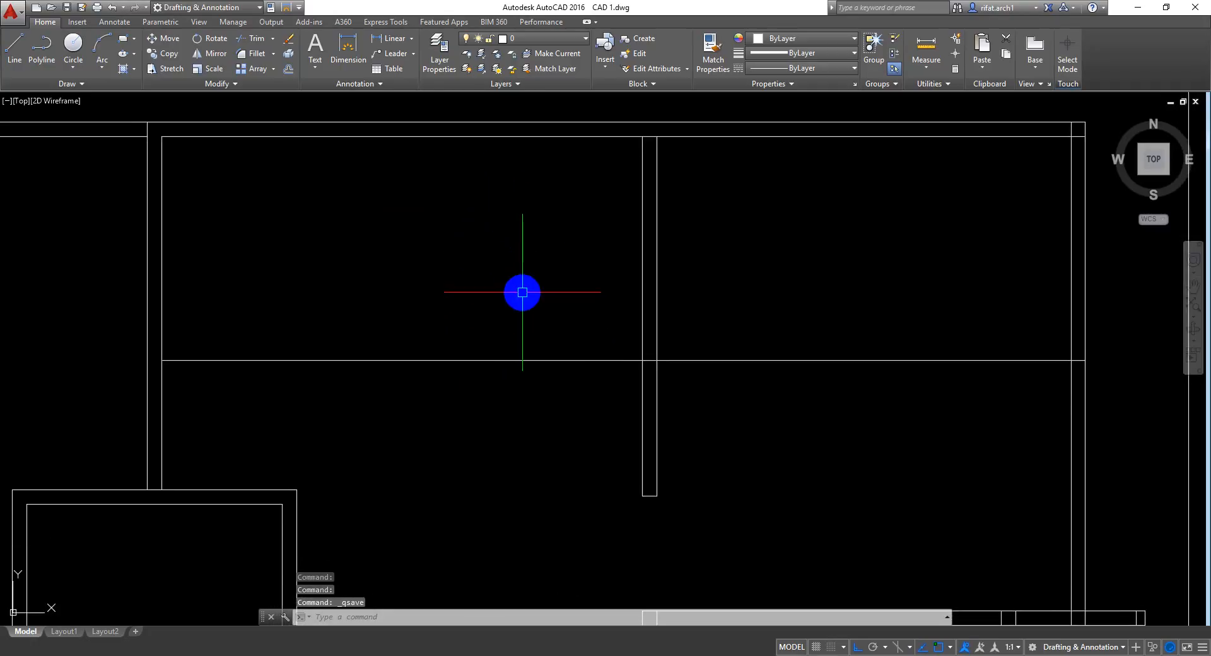
Step: Offset the west line of the northern partition 4' to the west
text(o)
key(Return)
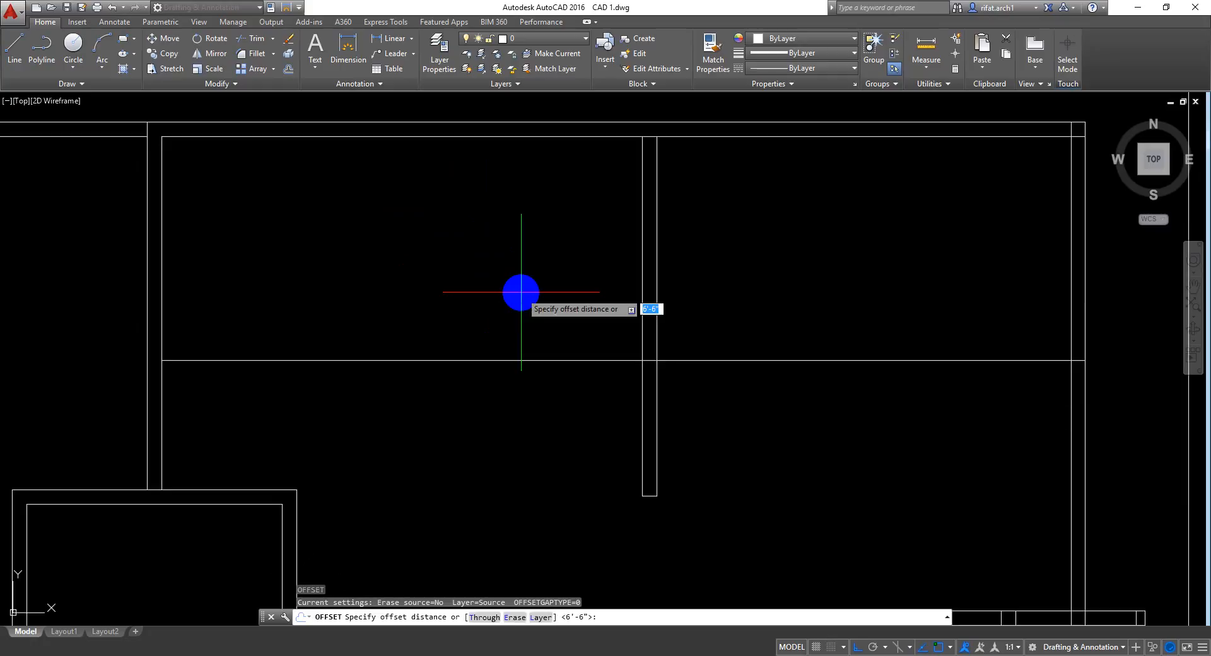
text(4)
key(Return)
click(642, 270)
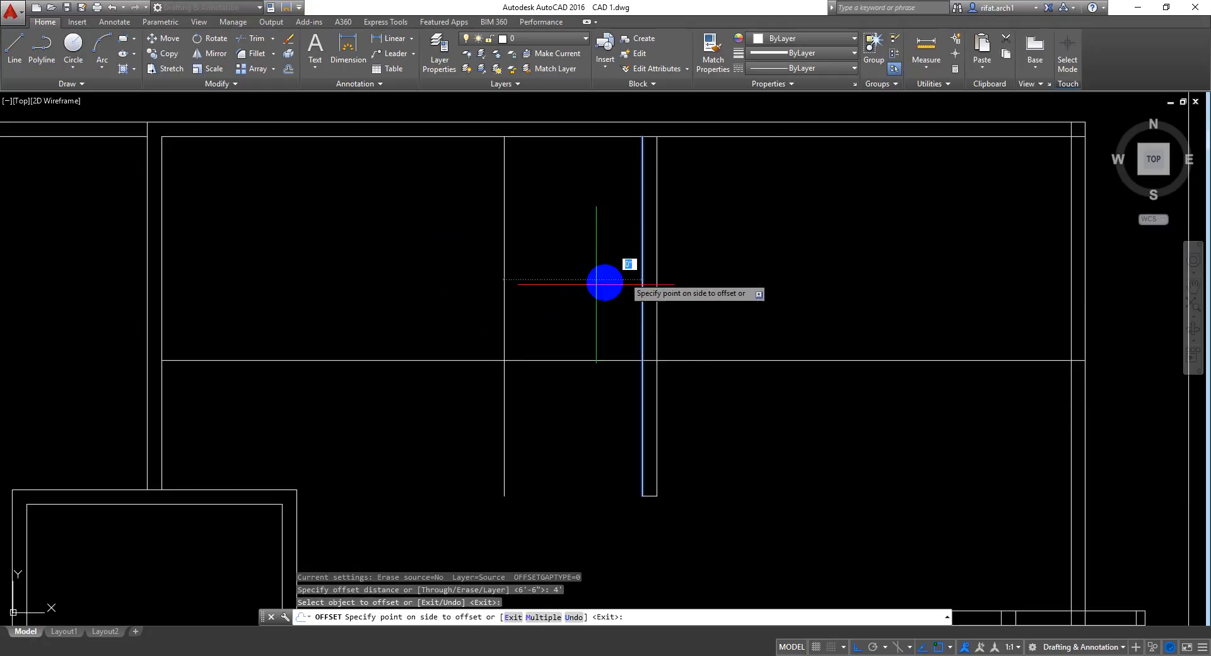
click(538, 301)
key(Return)
Step: Offset the new vertical line 5" west to form a second northern partition
key(Return)
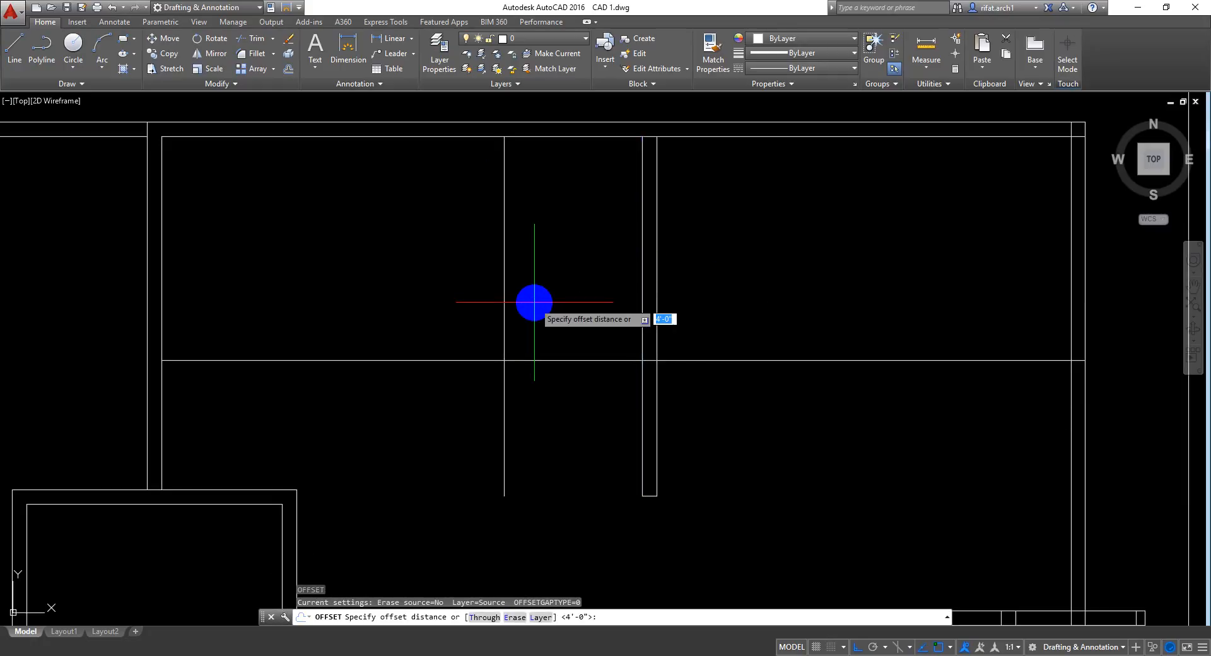
text(5)
key(Return)
click(504, 294)
click(449, 301)
key(Return)
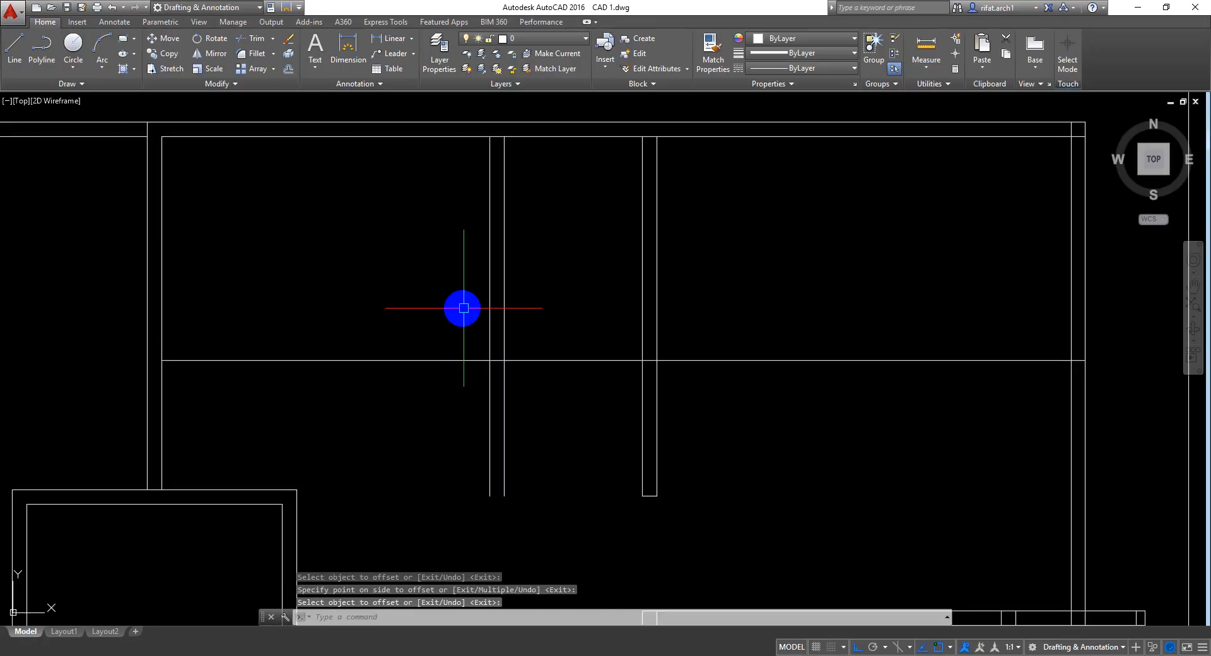
middle_drag(462, 308, 483, 303)
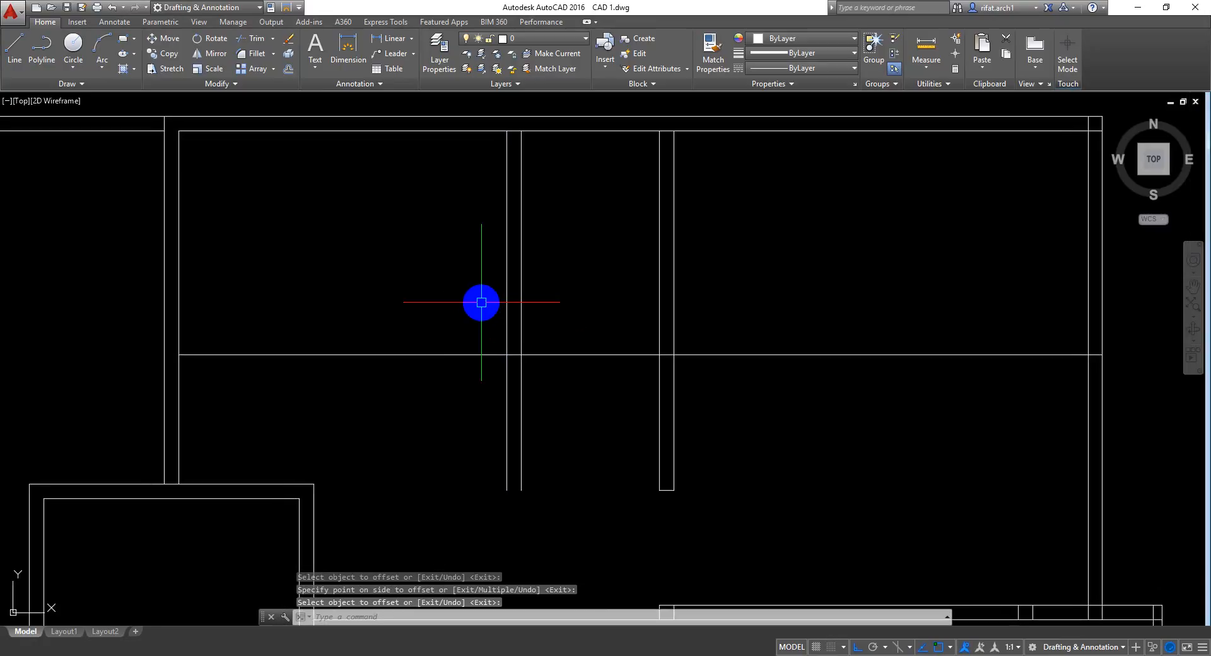
key(Return)
scroll(482, 302, down, 8)
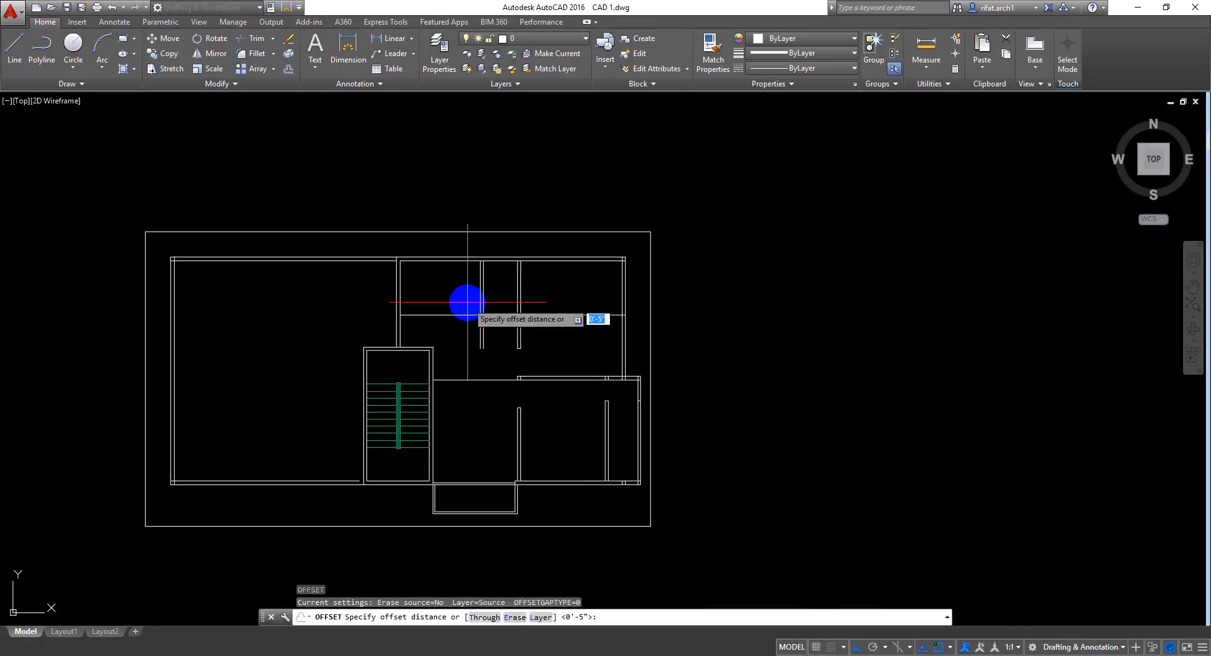
scroll(469, 304, up, 4)
key(Escape)
key(Escape)
key(Escape)
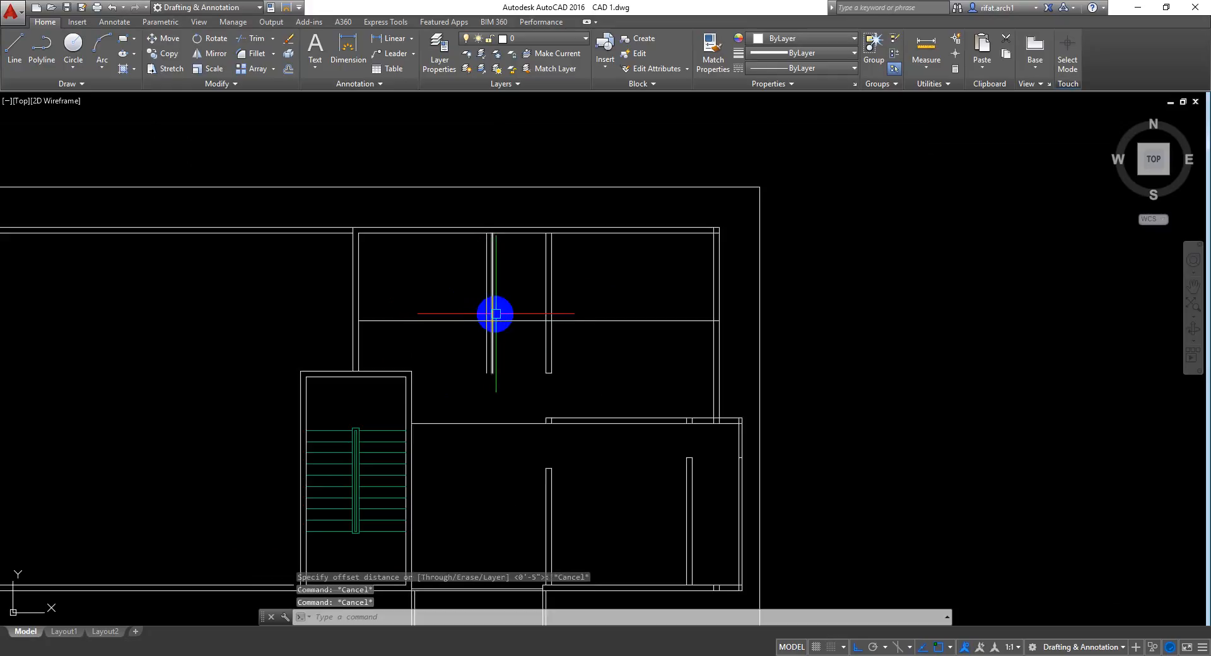
Step: Measure the clear width between the wall above the stairwell and the second northern partition
middle_drag(509, 313, 526, 297)
scroll(527, 287, up, 2)
scroll(432, 257, up, 2)
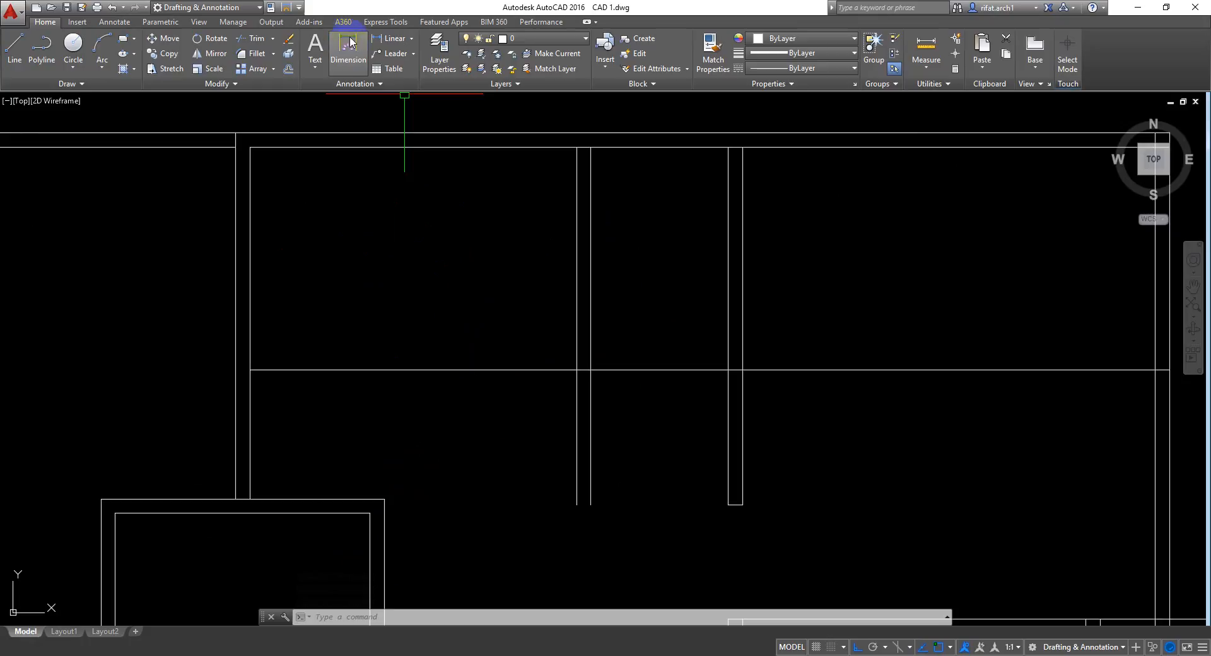
click(389, 43)
click(251, 185)
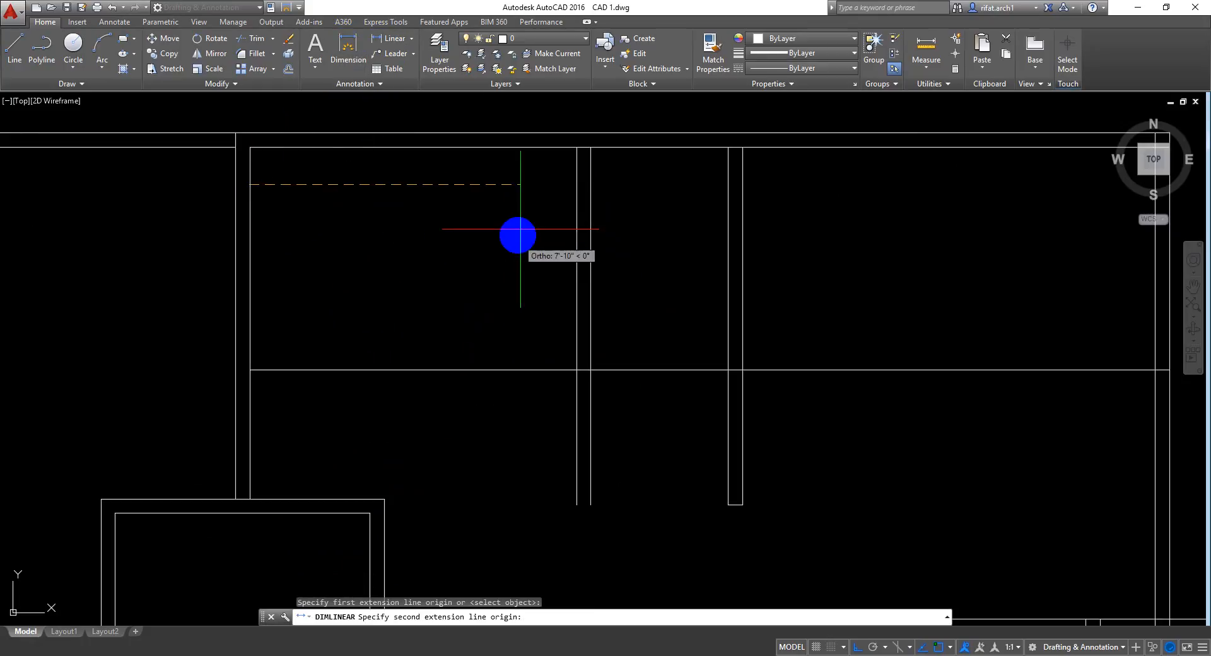
click(575, 184)
key(Escape)
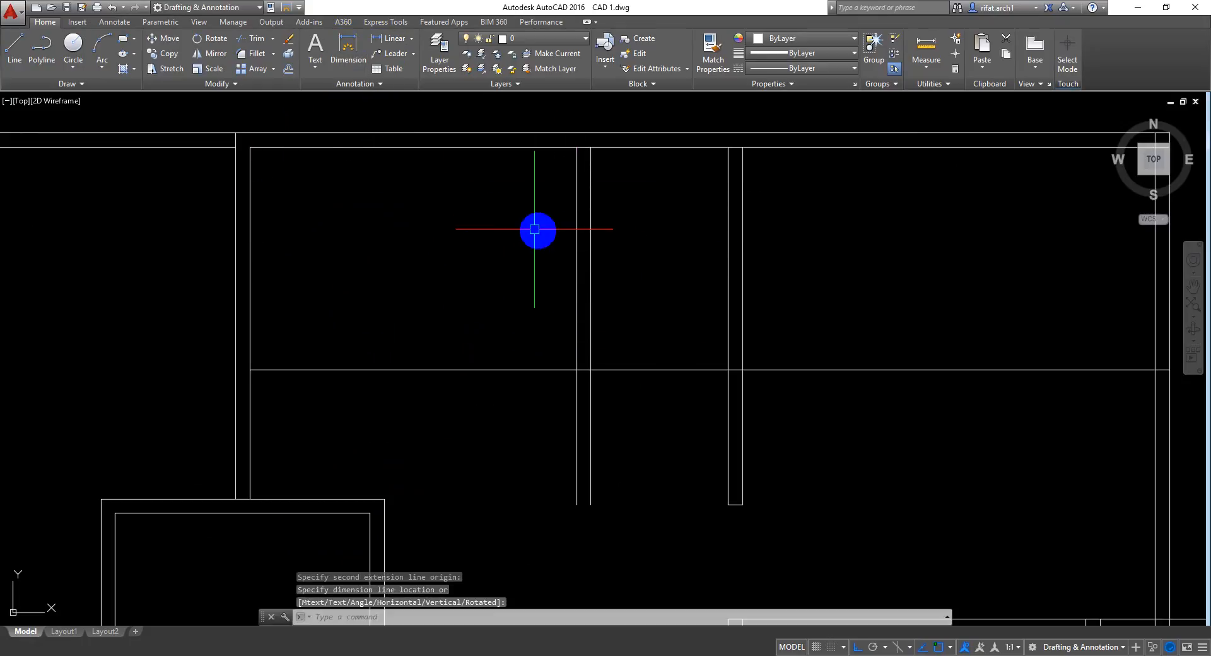
Step: Move both northern partitions, including the end cap, 12" to the east
middle_drag(410, 228, 403, 228)
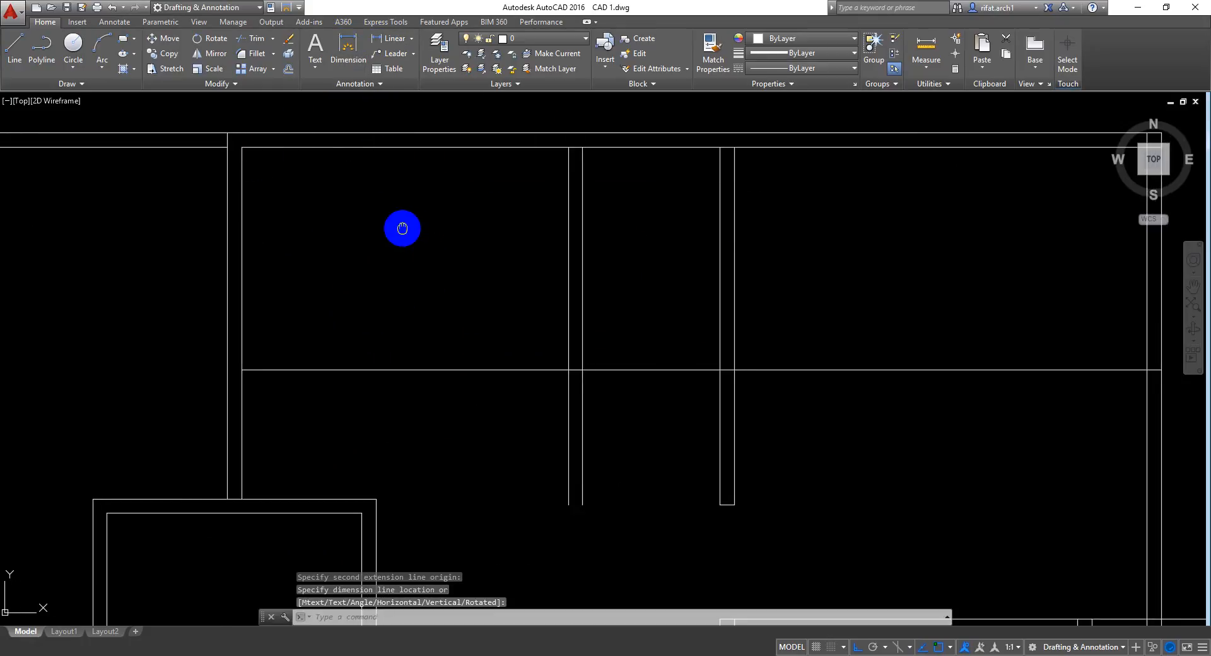
middle_drag(666, 300, 571, 282)
scroll(571, 281, down, 2)
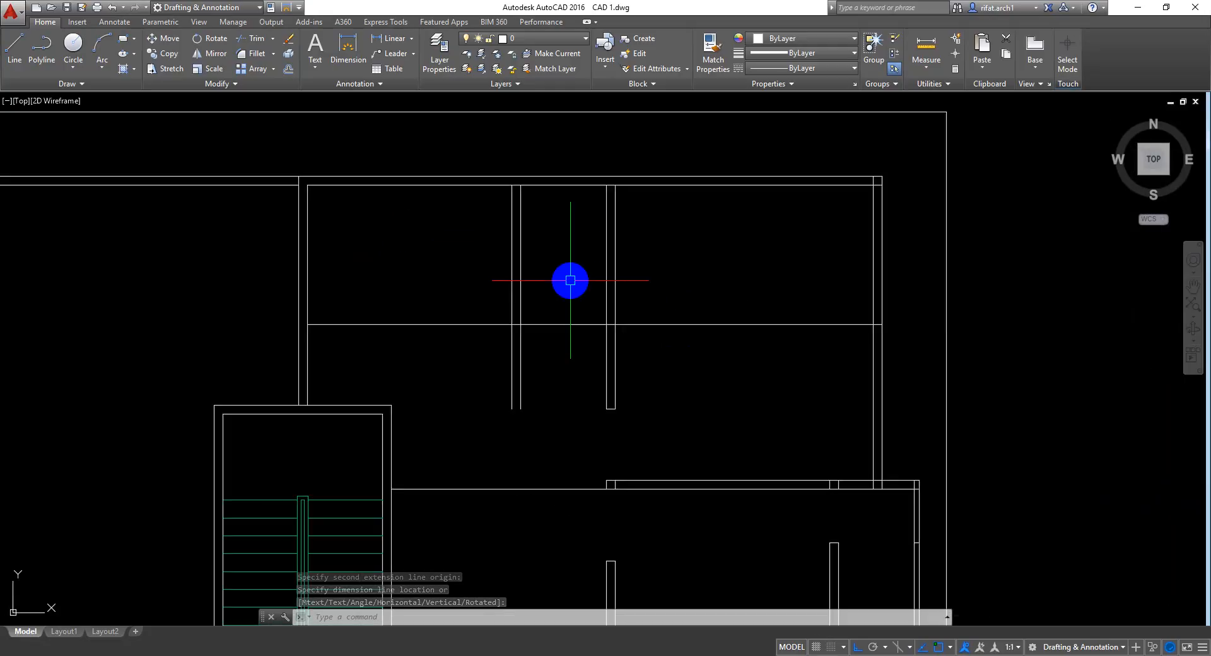
click(651, 364)
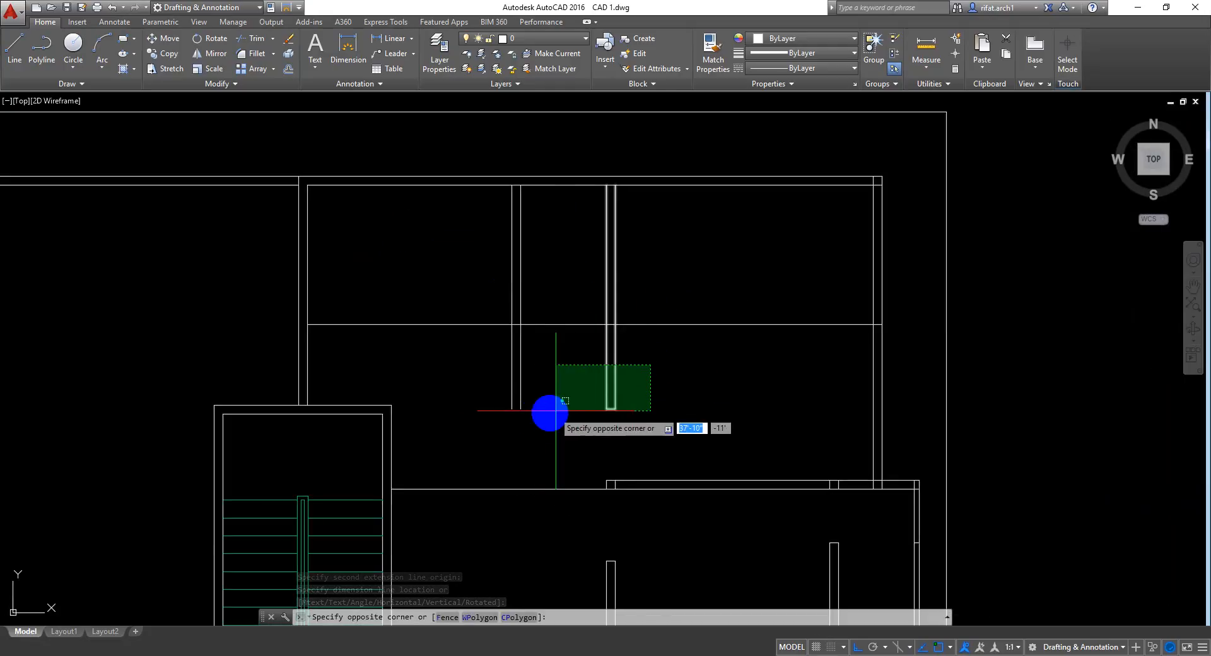
click(495, 422)
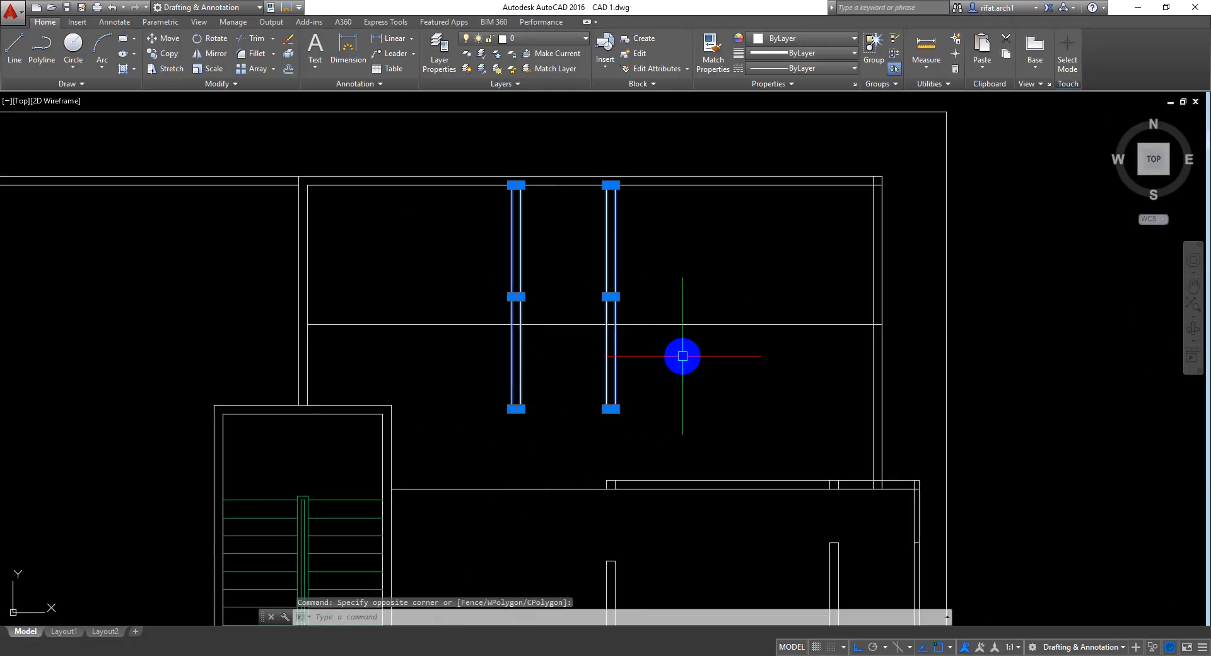
text(m)
key(Return)
click(654, 396)
text(12)
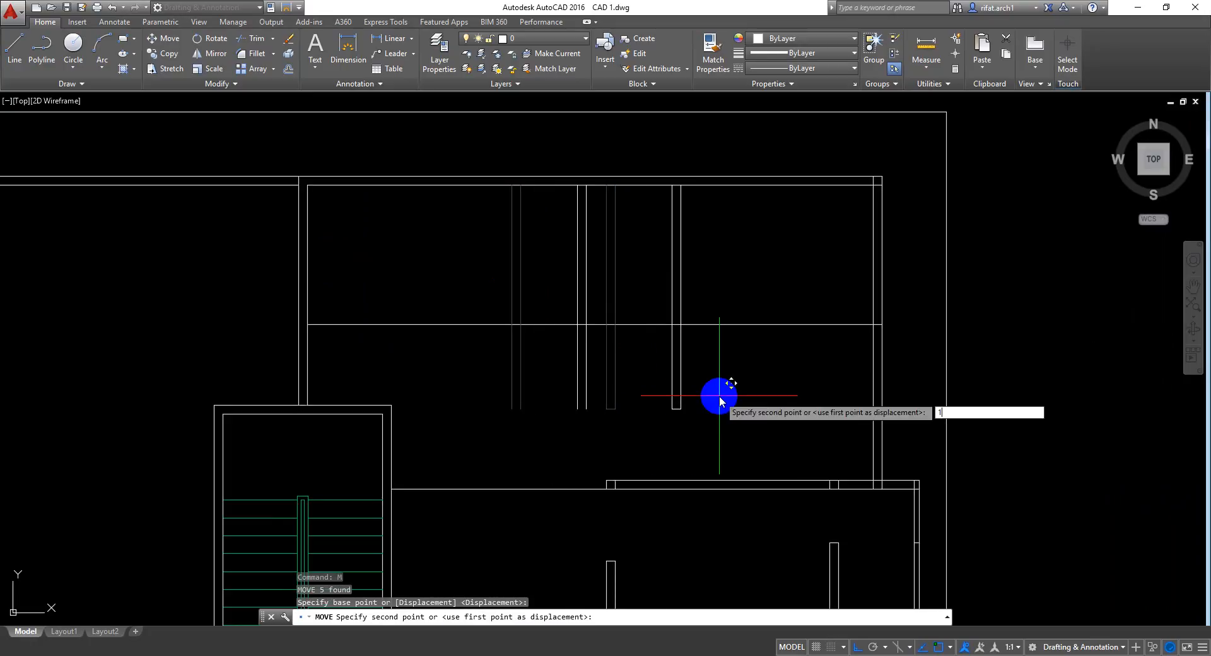
key(Return)
Step: Offset the west line of the second northern partition 48" to the west
text(o)
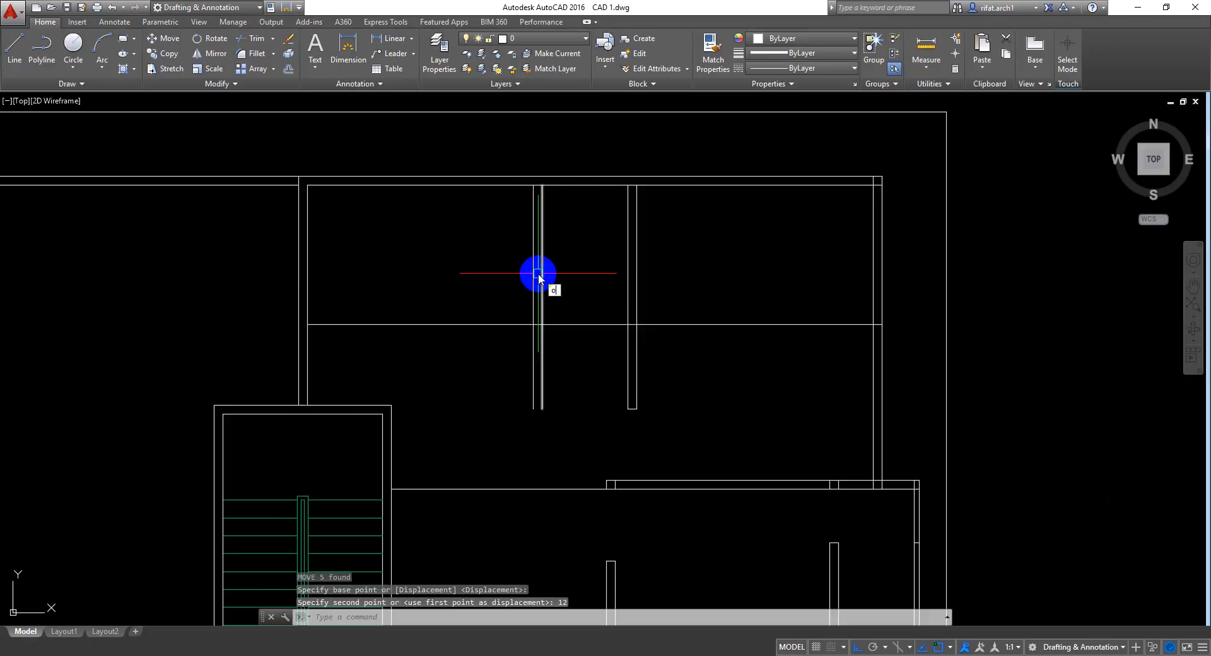
key(Return)
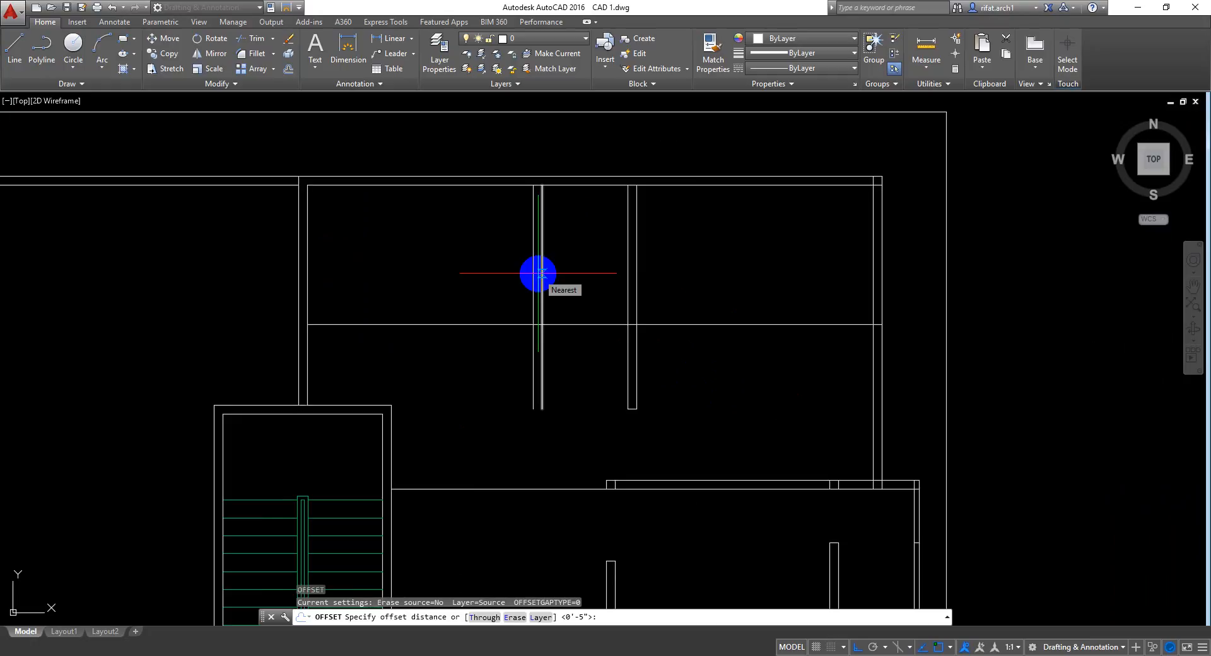
click(534, 271)
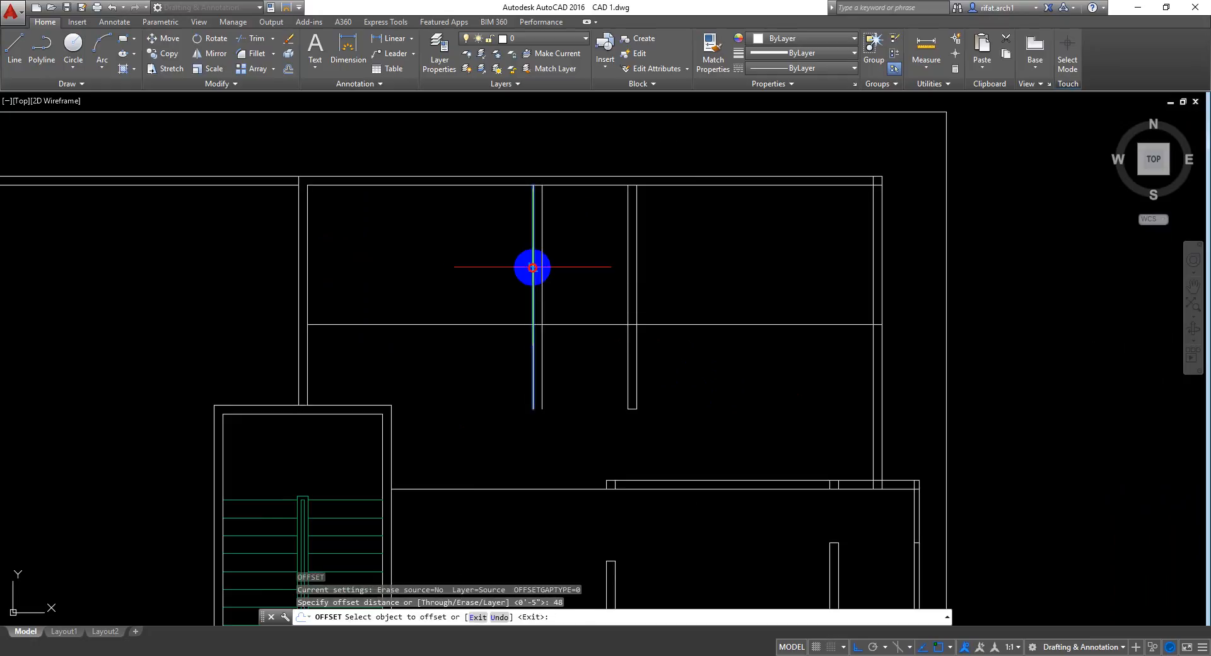
click(506, 270)
key(Return)
Step: Offset the westernmost new vertical line 5" west to form a third northern partition
scroll(425, 250, up, 2)
middle_drag(437, 242, 455, 272)
key(Return)
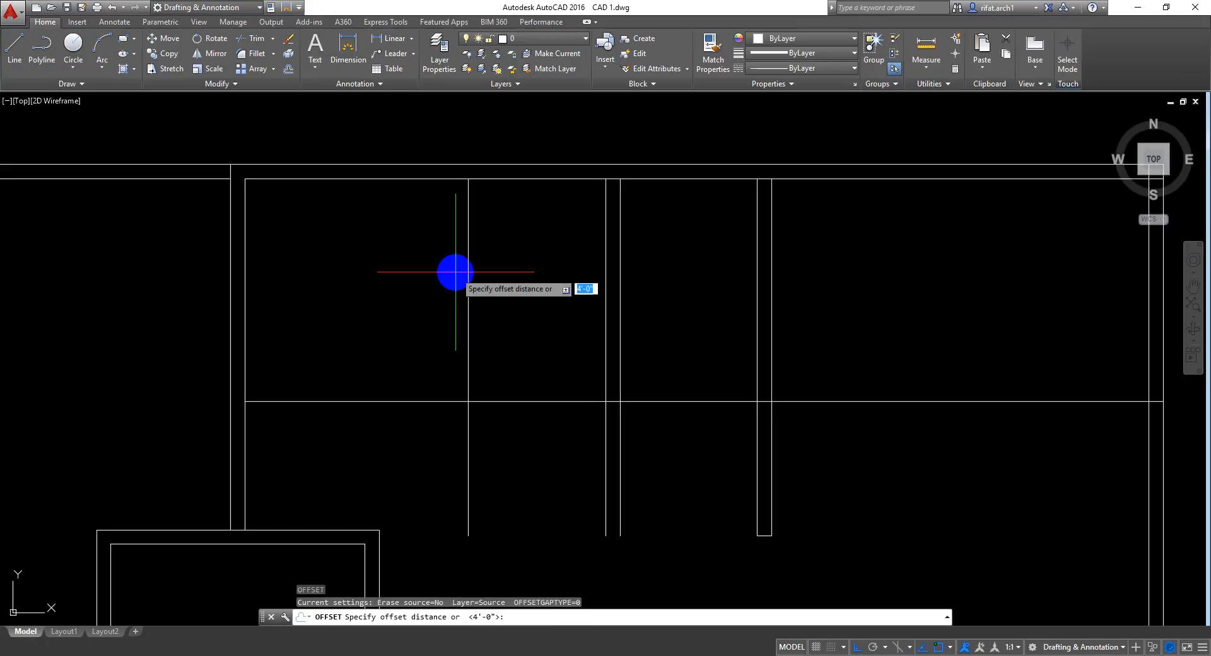
text(5)
key(Return)
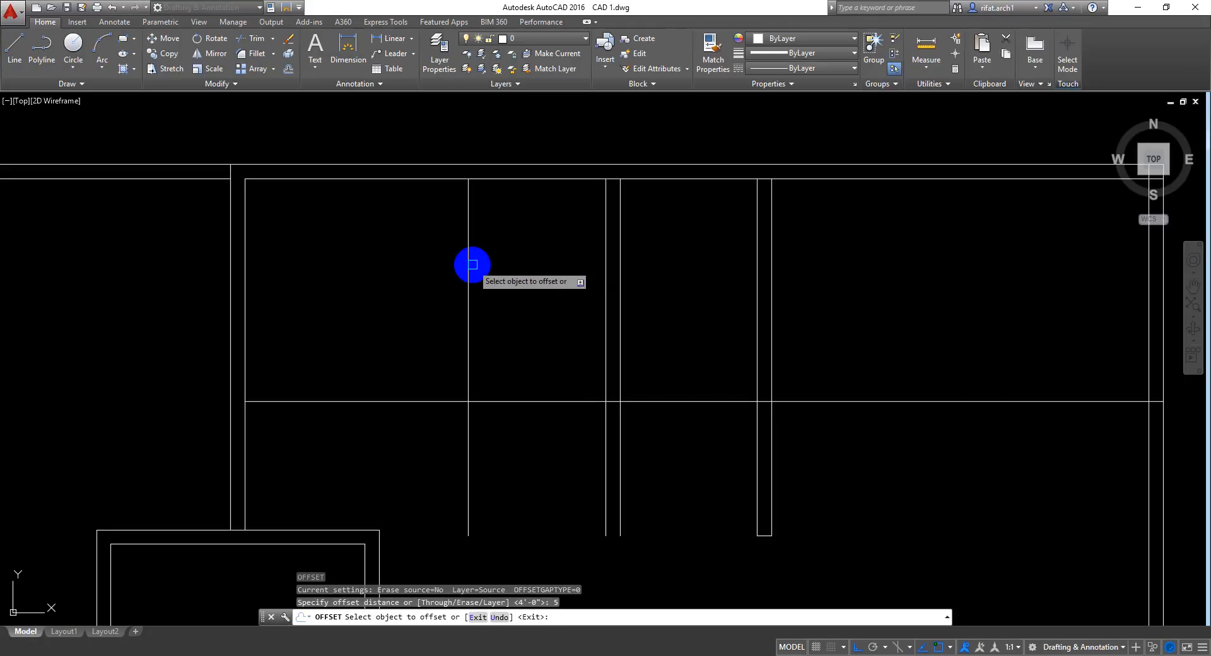
click(468, 272)
click(396, 290)
key(Return)
Step: Measure the clear widths on both sides of the third northern partition, up to its neighbouring walls
middle_drag(483, 292, 501, 296)
click(393, 39)
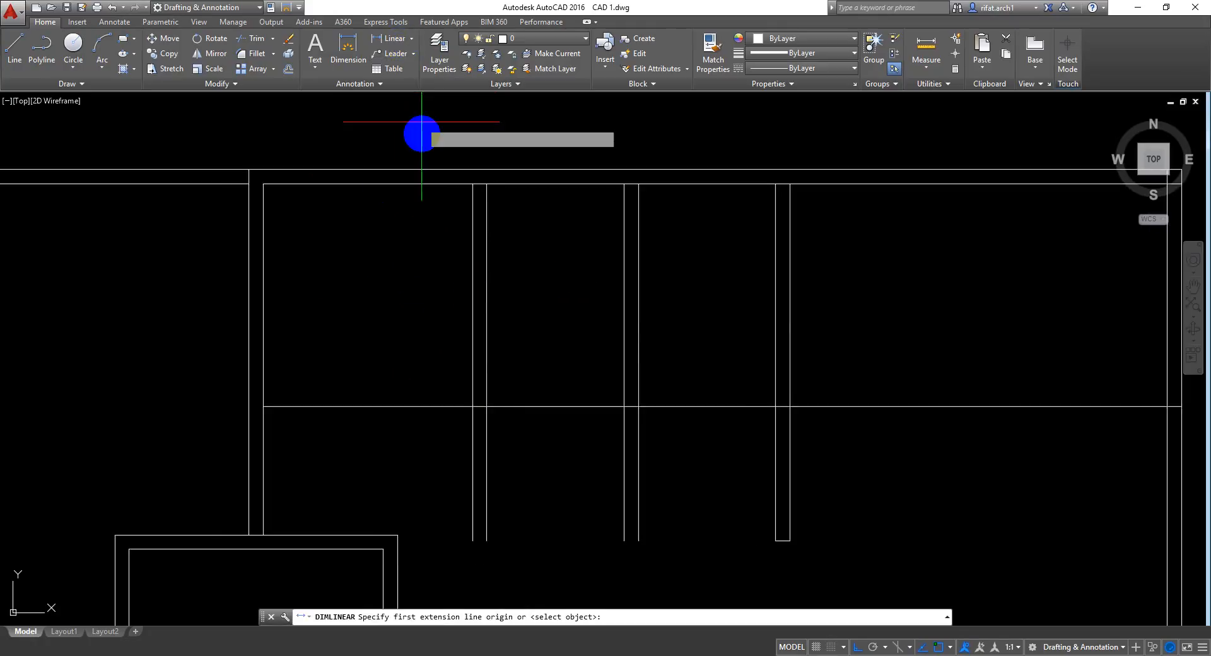
click(486, 253)
click(624, 254)
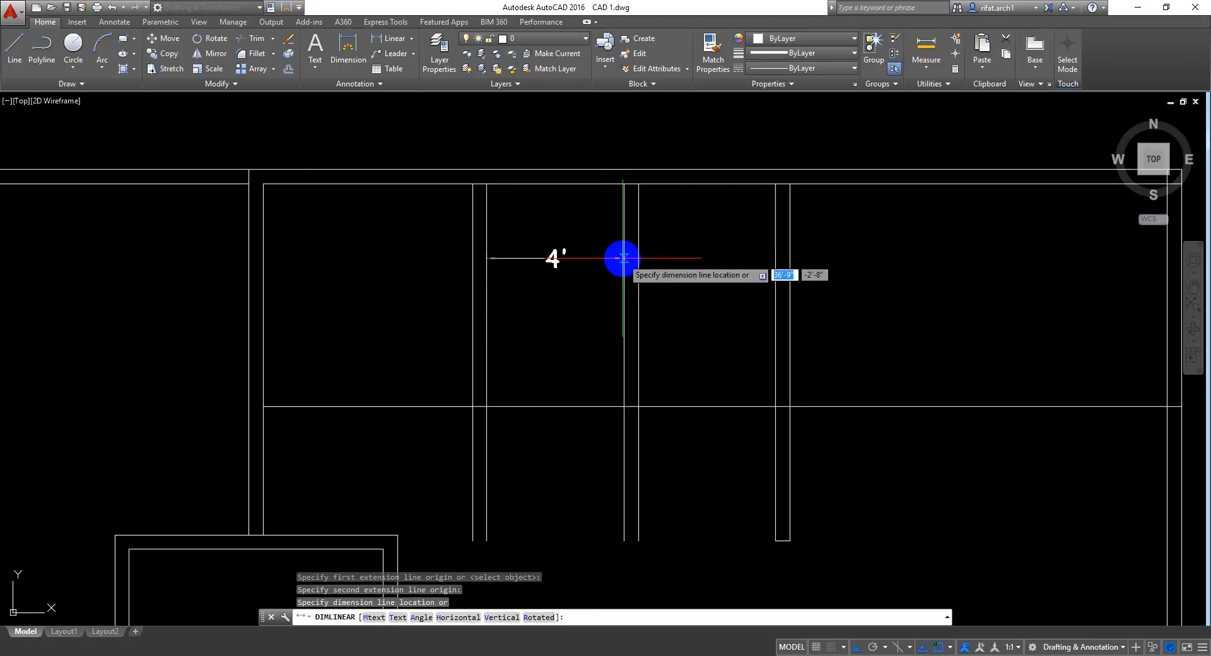
key(Escape)
key(Return)
click(472, 279)
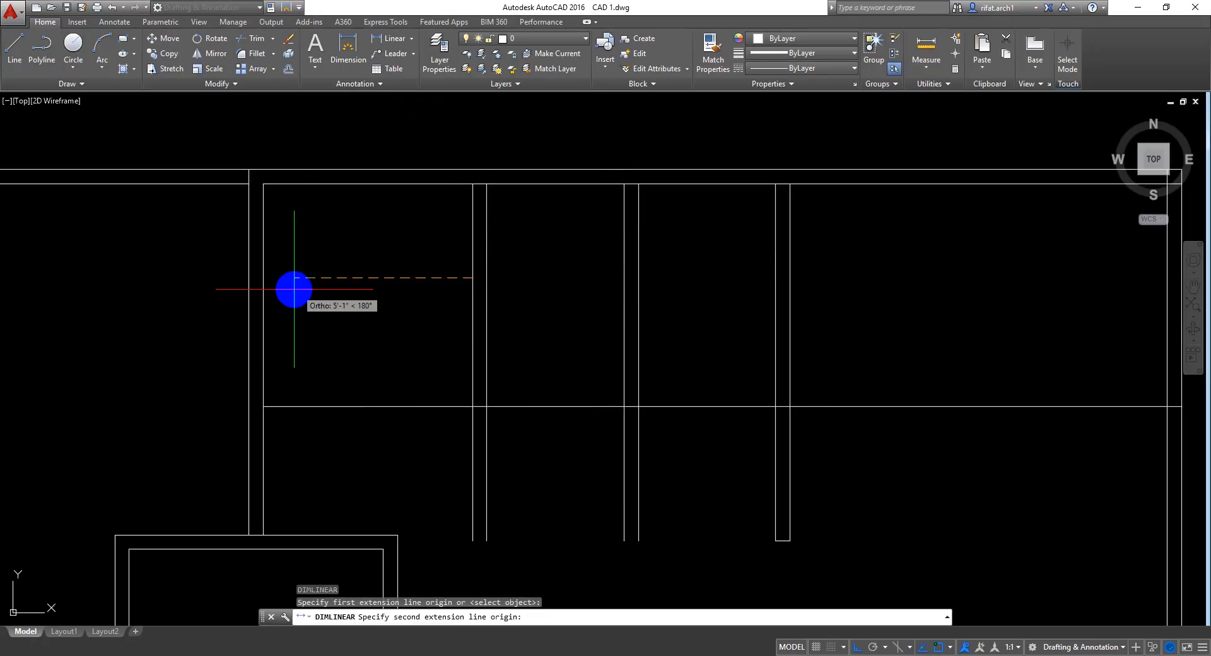
click(264, 275)
key(Escape)
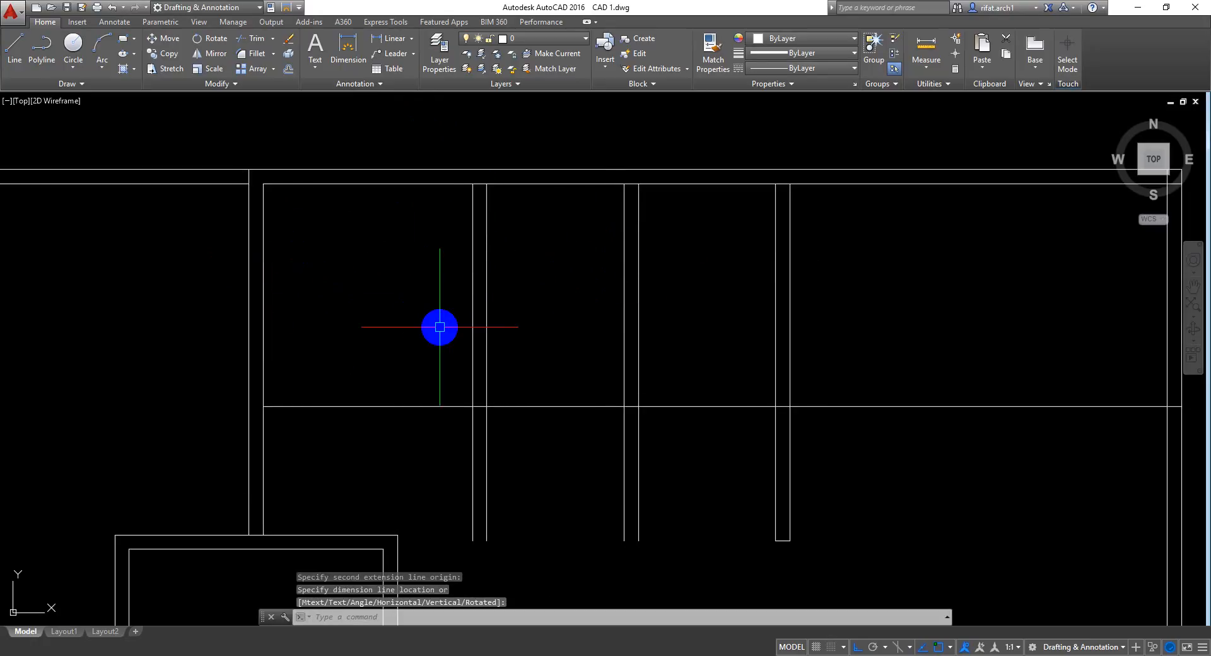
mouse_move(438, 326)
middle_down()
mouse_move(482, 297)
mouse_move(493, 271)
middle_up()
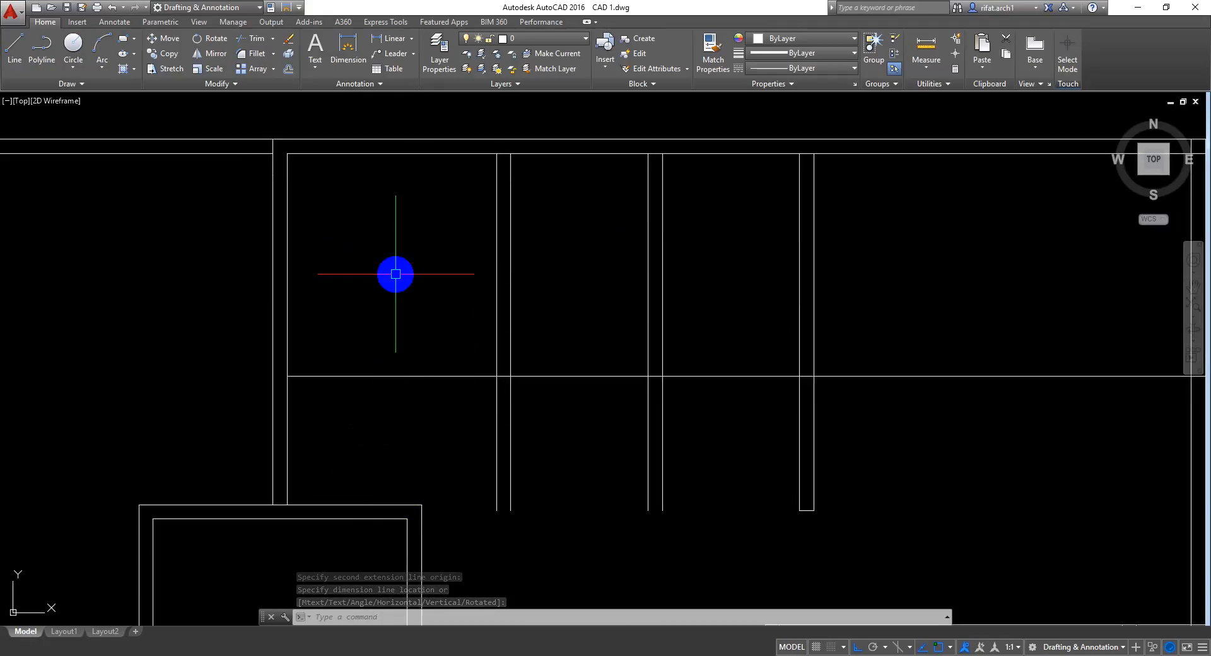
middle_drag(617, 338, 619, 323)
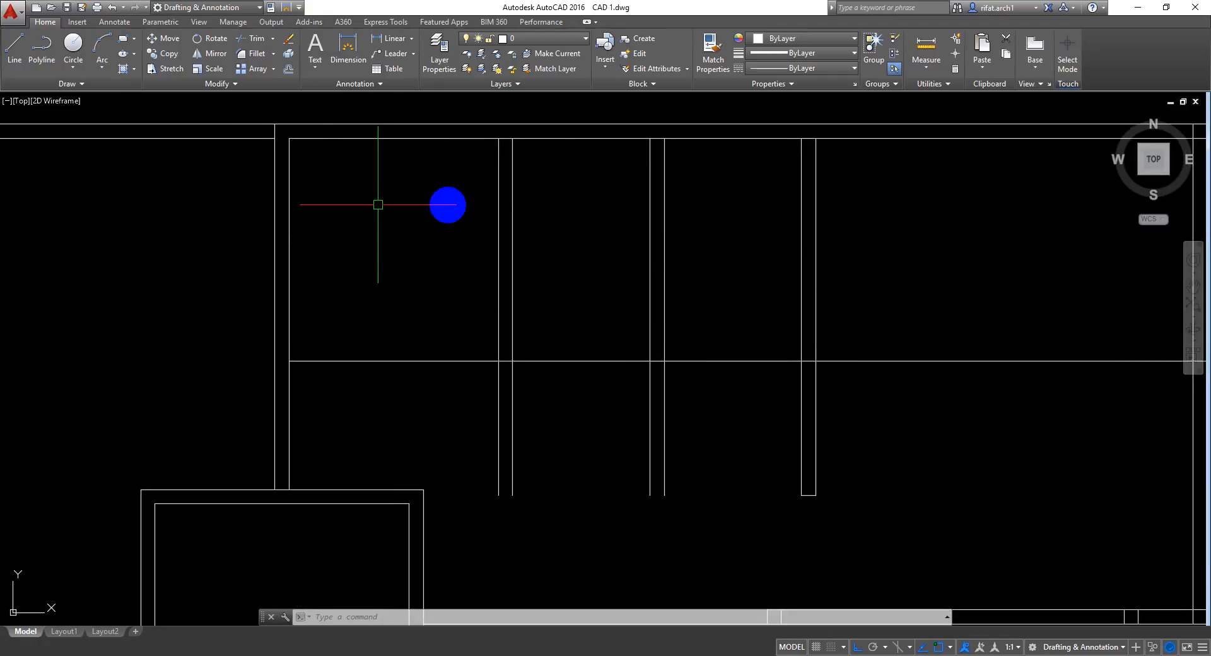
Step: Measure the vertical distance from the horizontal line to the top of the room wall below it
key(Return)
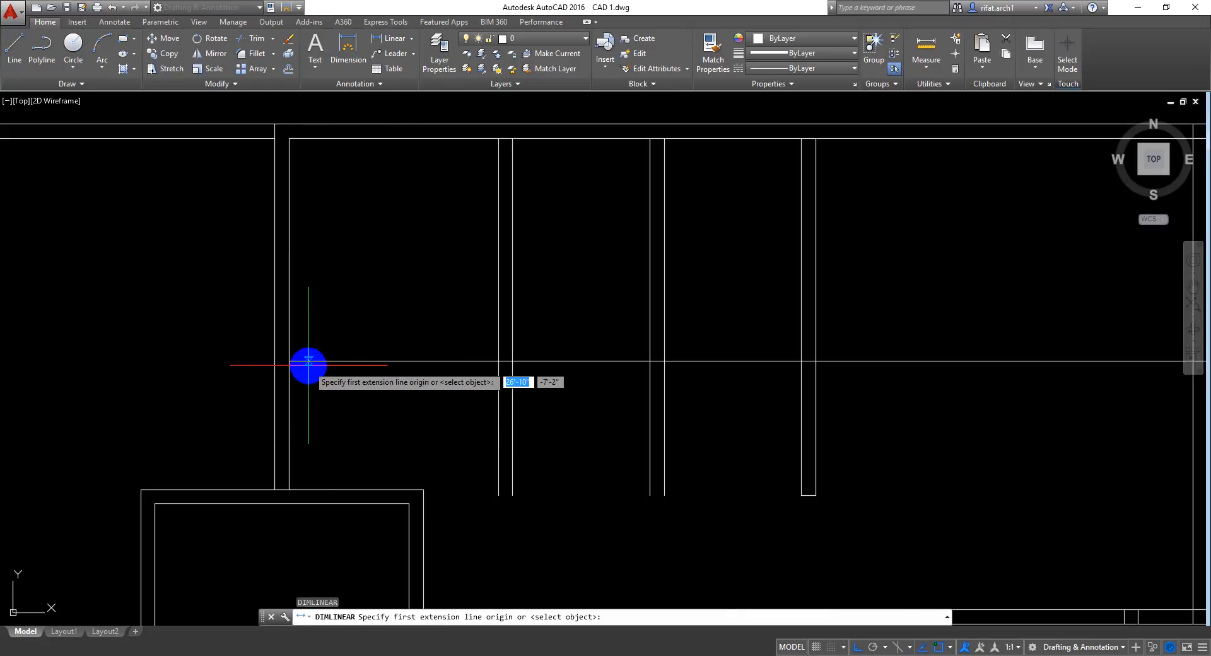
click(308, 365)
click(307, 490)
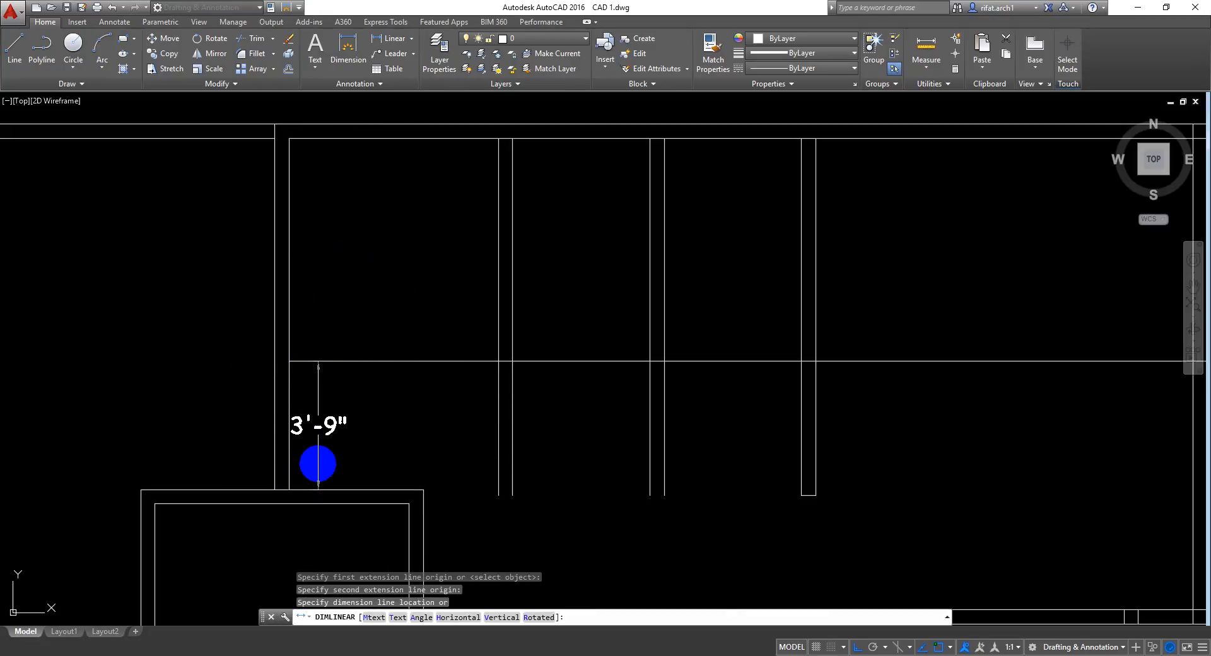
key(Escape)
mouse_move(446, 382)
middle_down()
mouse_move(452, 409)
mouse_move(454, 370)
middle_up()
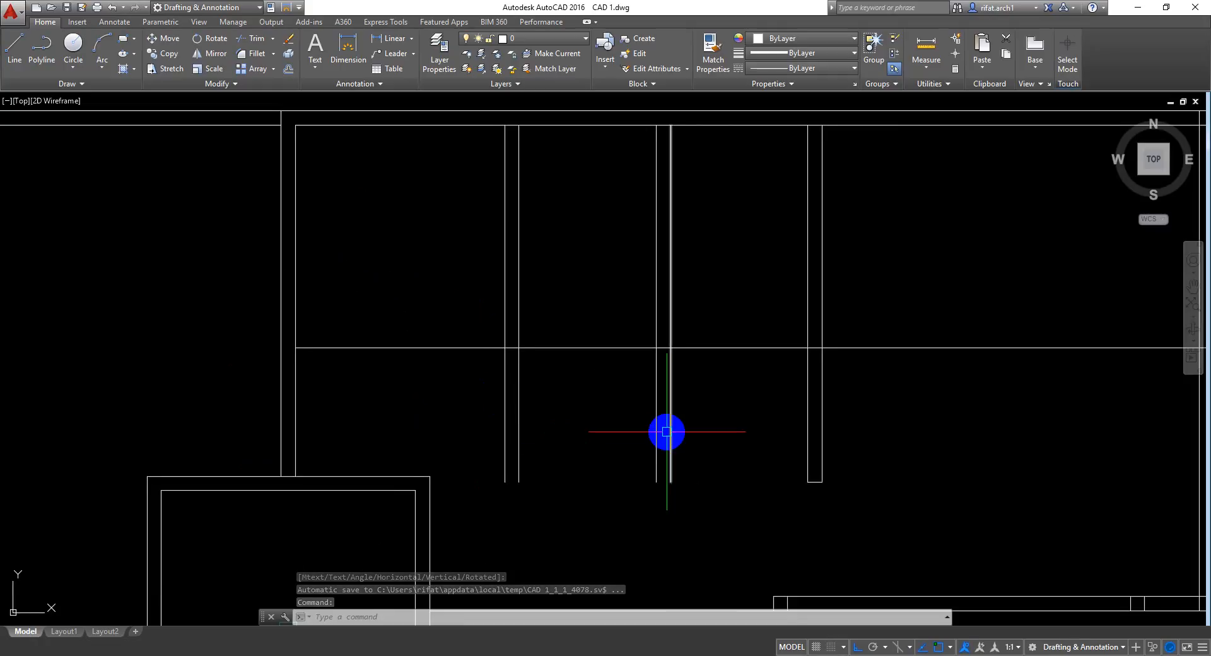
Step: Move both lines of the third northern partition 30" to the west
mouse_move(639, 442)
middle_down()
mouse_move(648, 432)
mouse_move(660, 453)
middle_up()
click(570, 382)
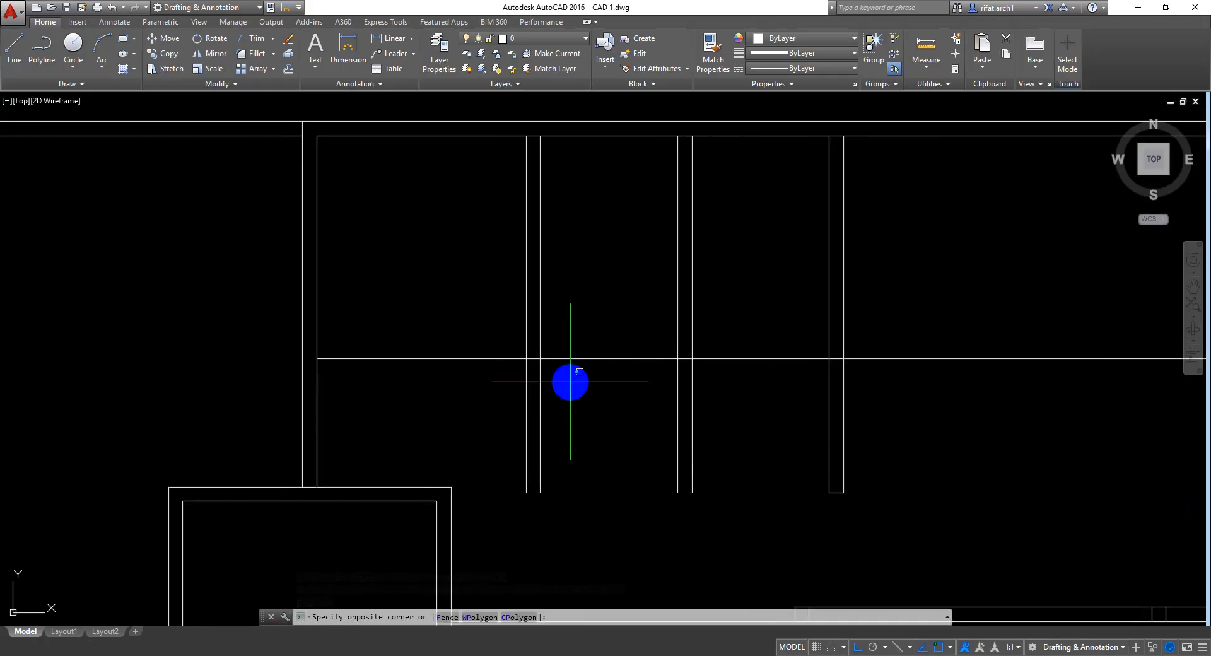
click(515, 448)
text(m)
key(Return)
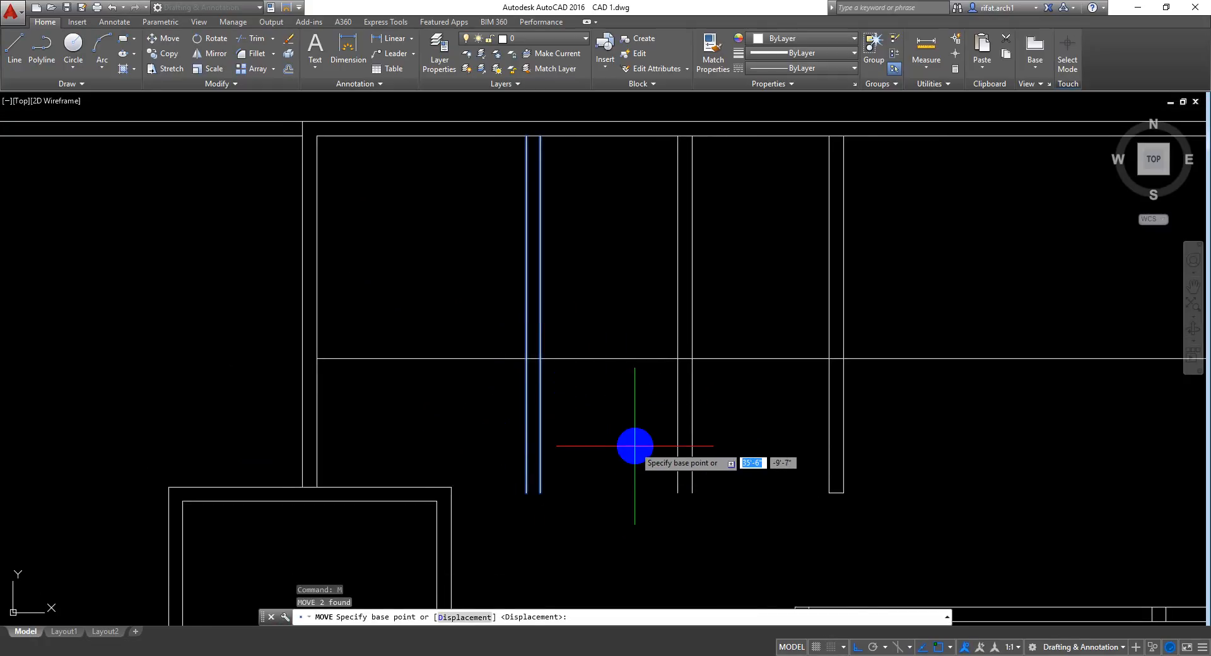
click(648, 431)
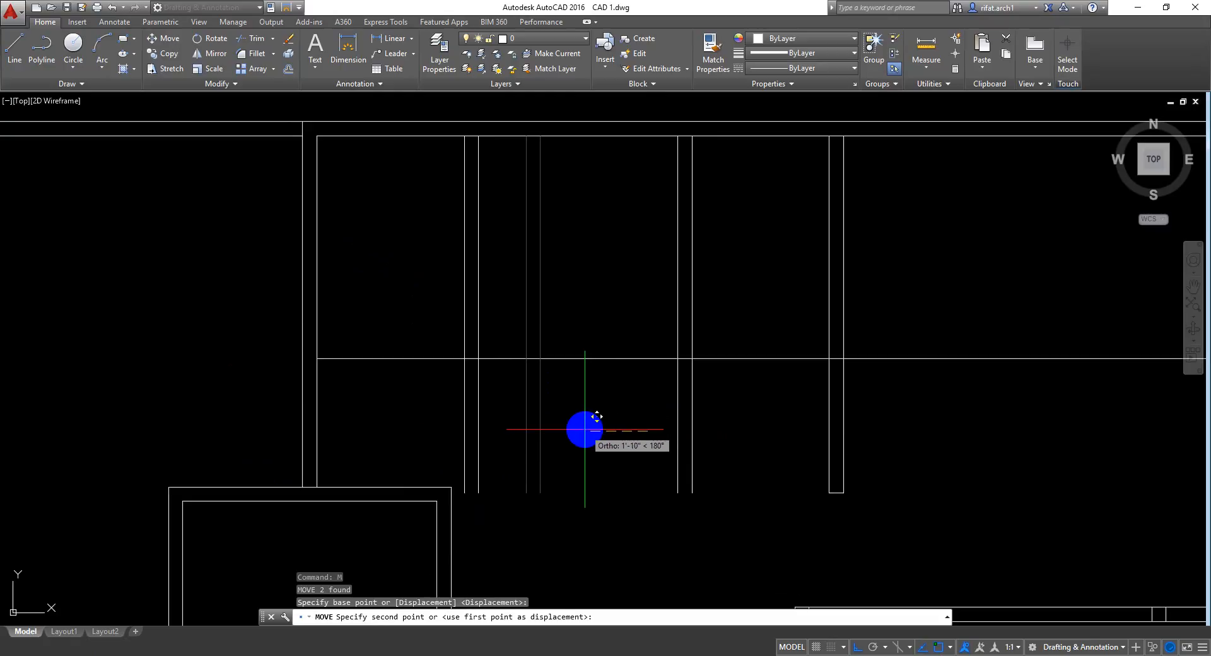
text(30)
key(Return)
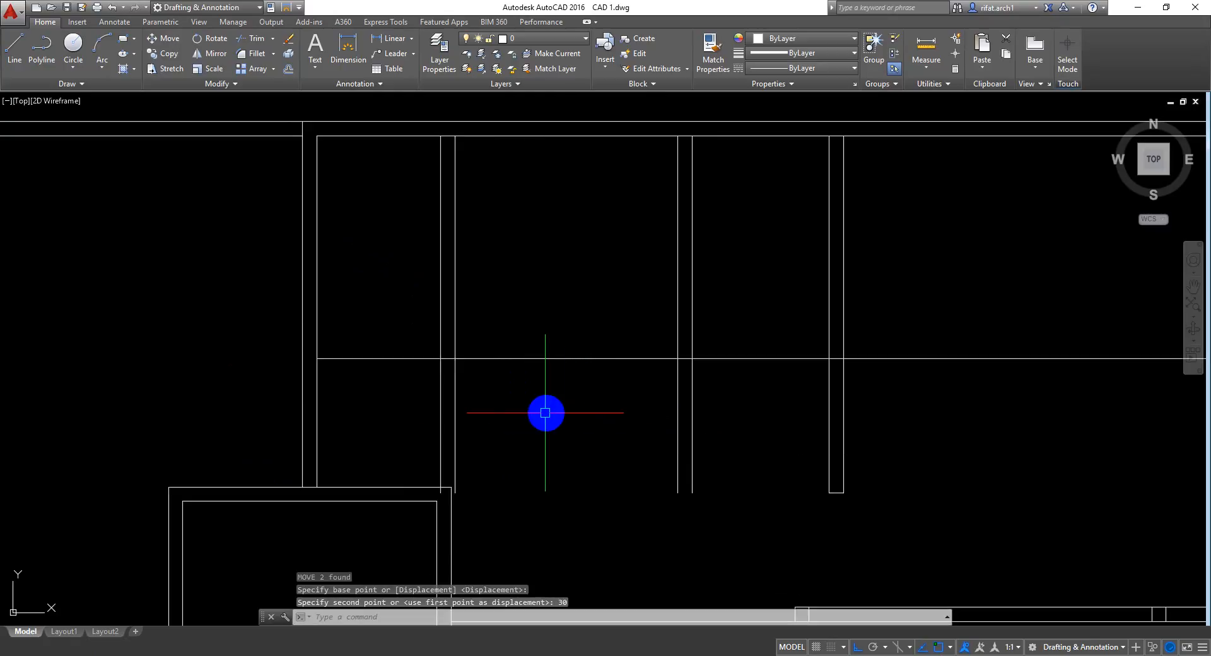
Step: Measure the clear width between the west wall and the third northern partition
click(389, 43)
click(316, 170)
click(441, 177)
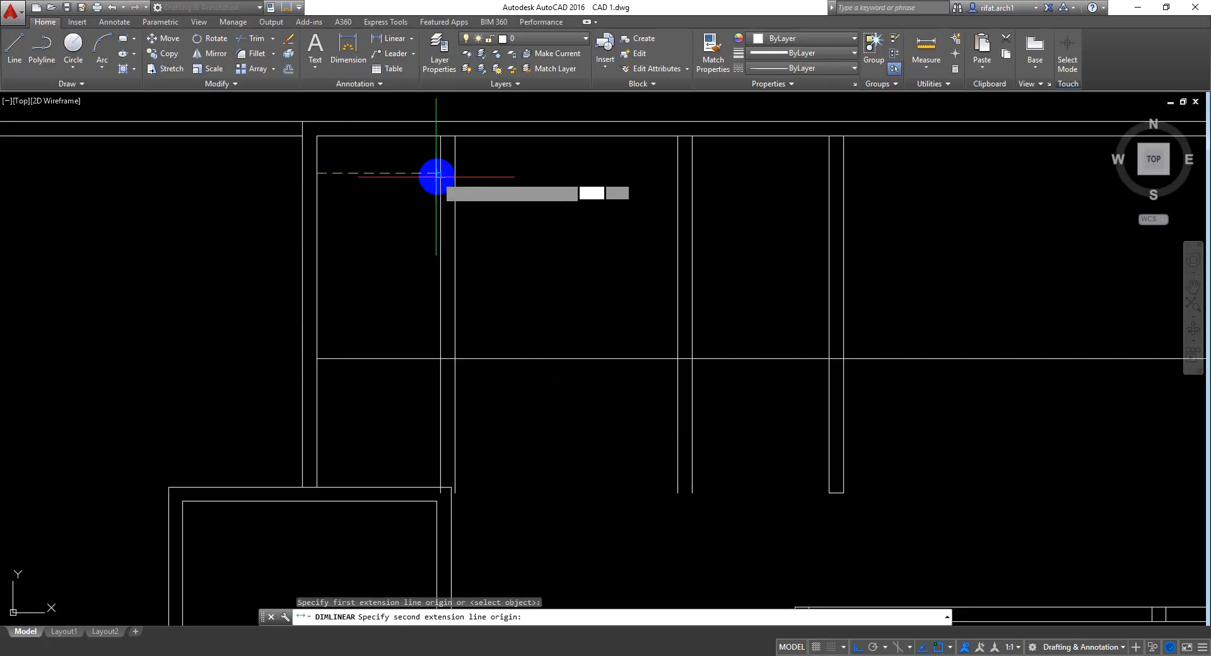
key(Escape)
Step: Move both lines of the third northern partition 5" to the east
click(476, 195)
click(412, 266)
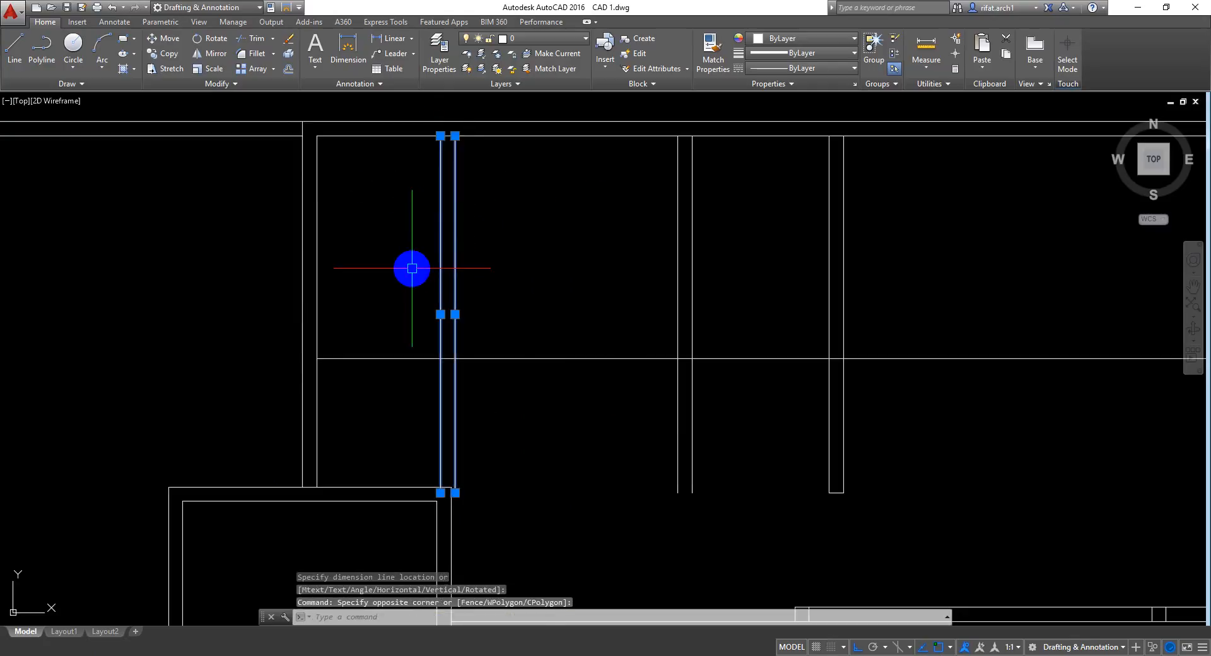
text(M)
key(Return)
click(411, 268)
text(5)
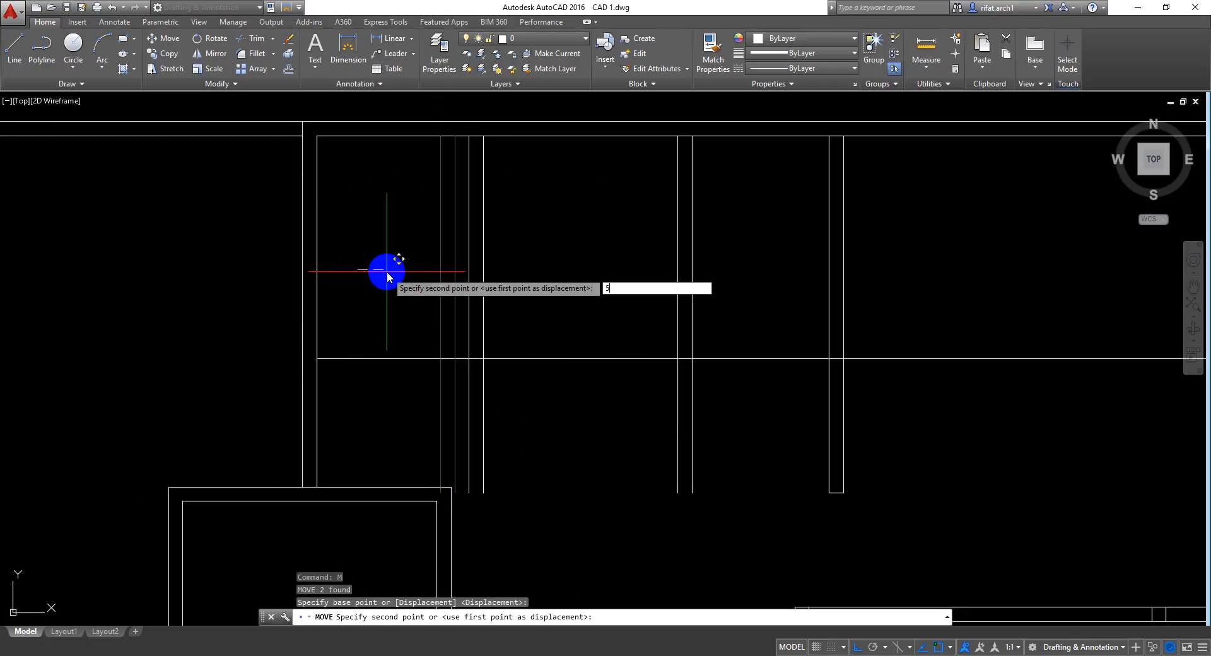
key(Return)
key(Escape)
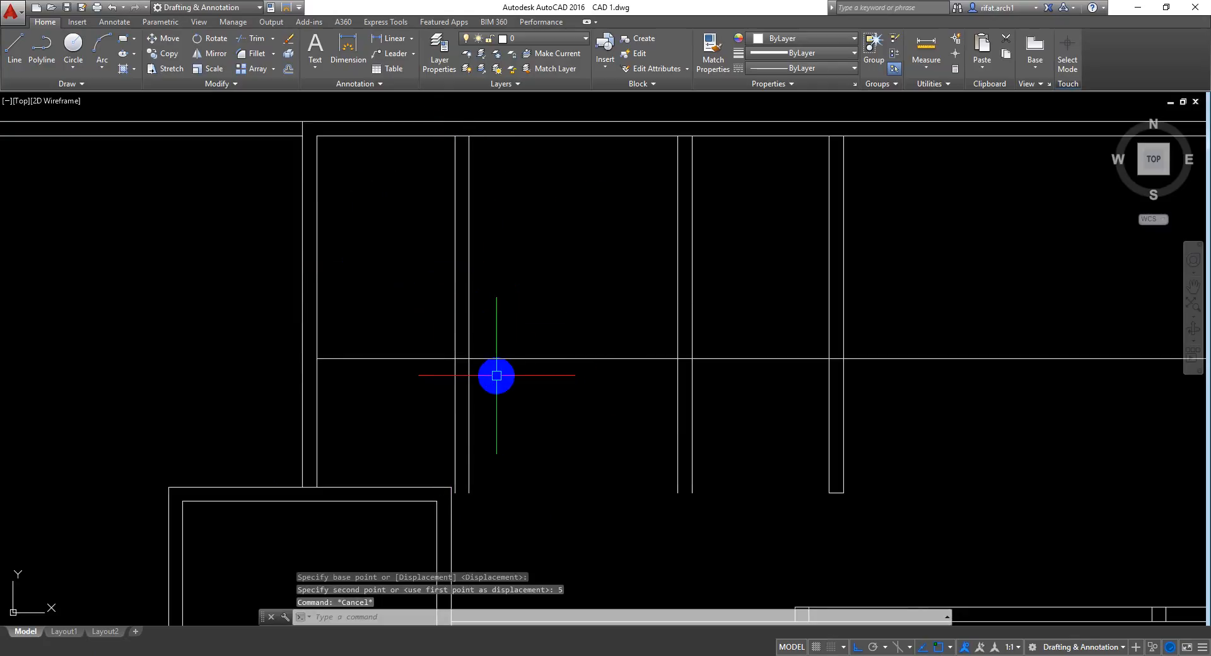
Step: Trim the third partition's lines below the horizontal line, and trim the piece of that line inside the partition
text(tr)
key(Return)
key(Return)
click(499, 378)
click(430, 419)
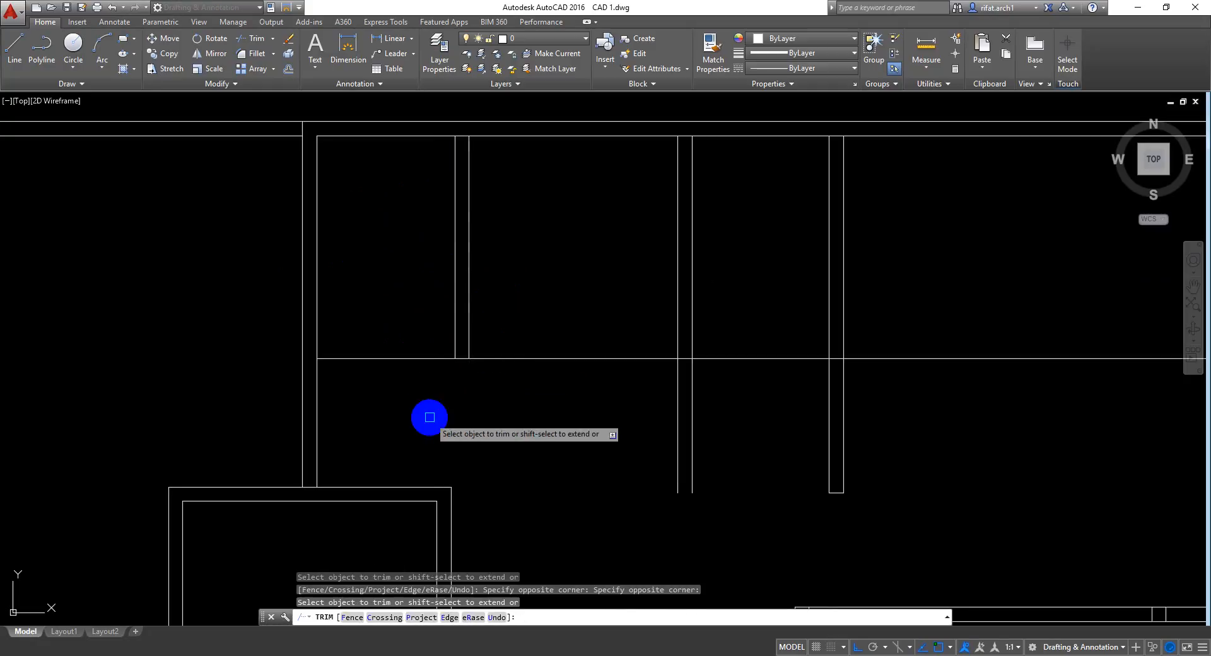
scroll(455, 374, up, 4)
click(463, 335)
key(Return)
scroll(505, 297, down, 5)
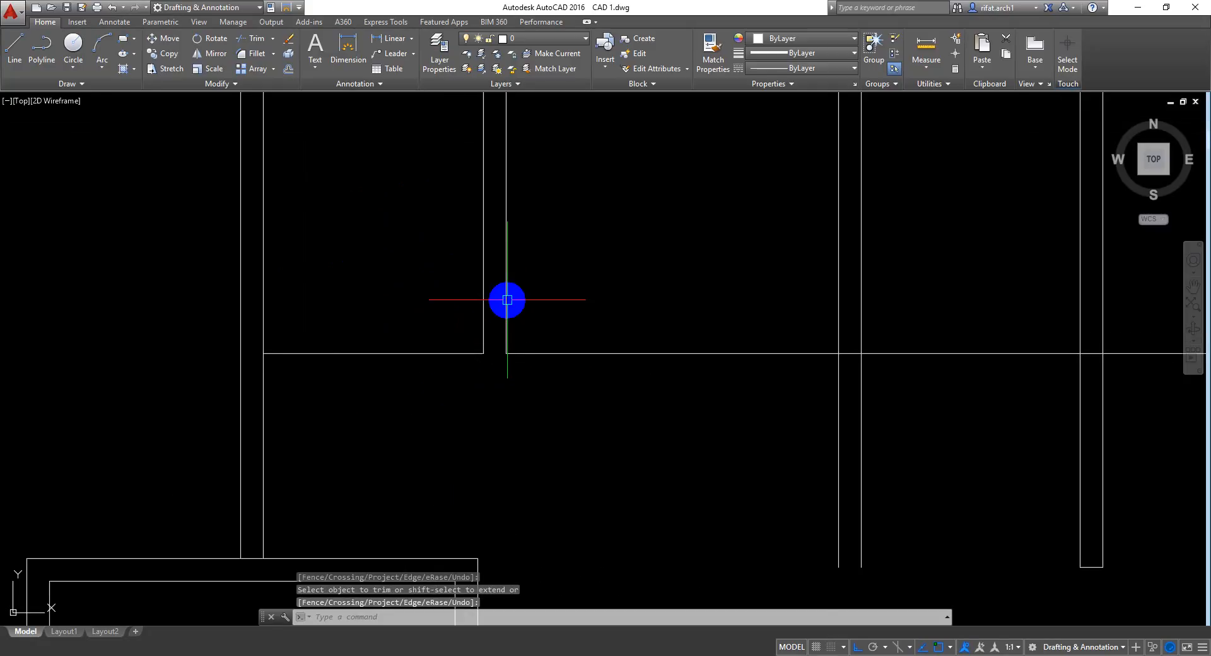
Step: Measure the north-south depth of the westernmost small room
click(379, 41)
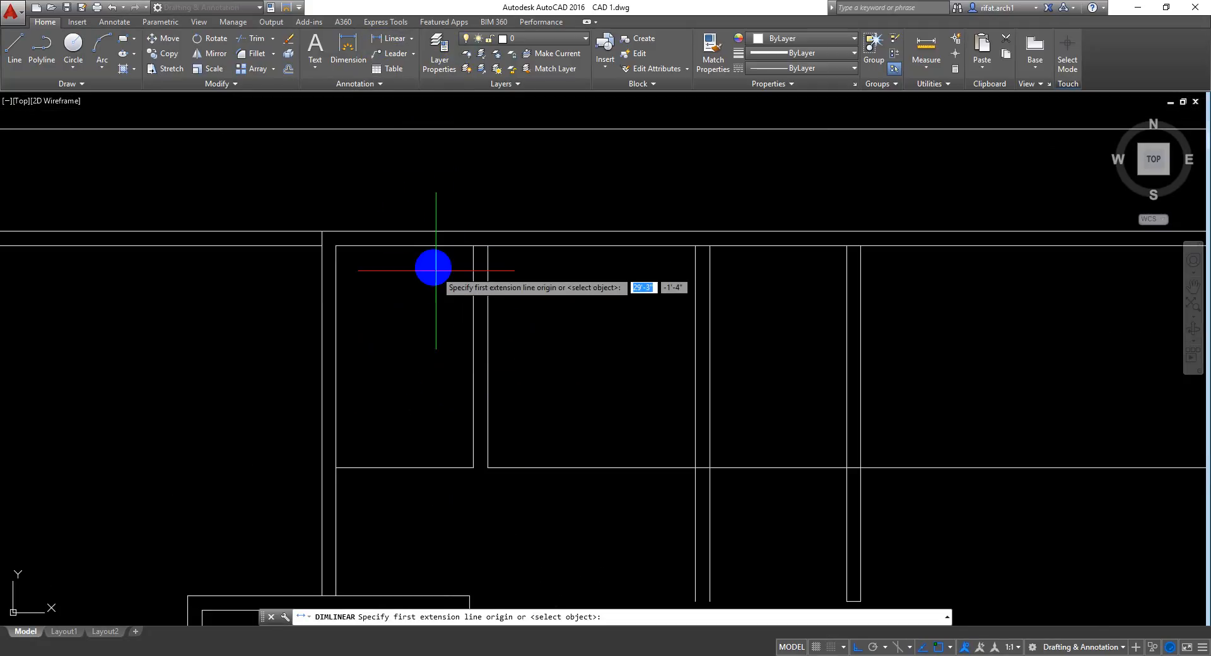
click(423, 246)
click(422, 464)
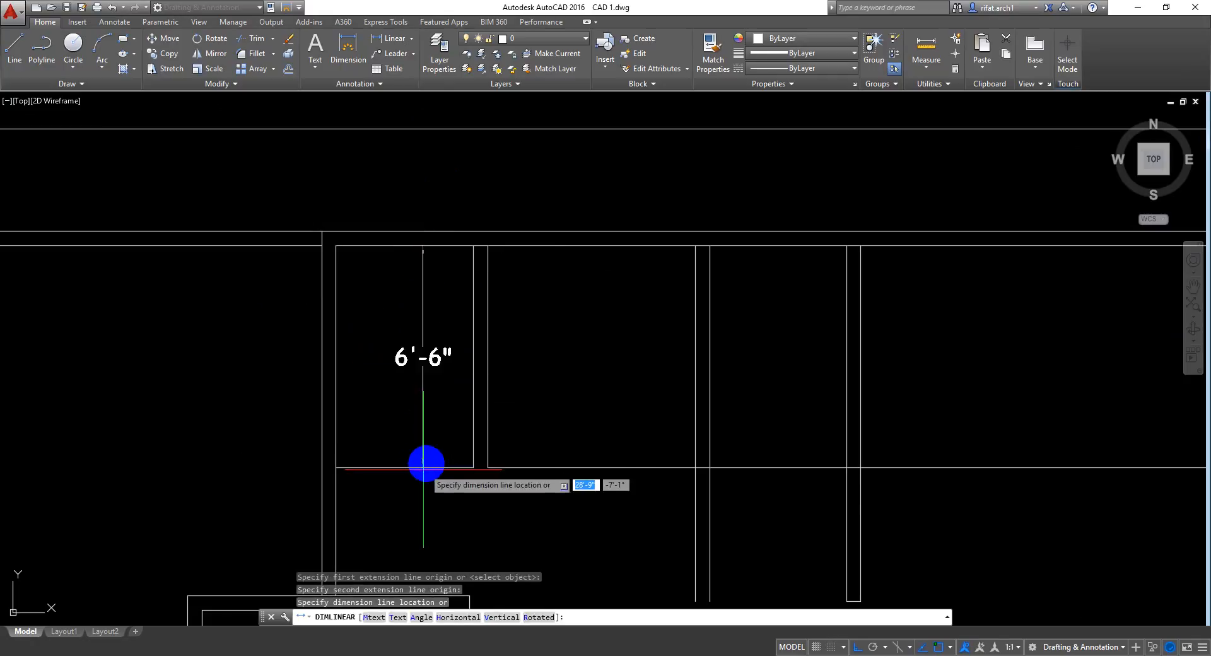
key(Escape)
text(o)
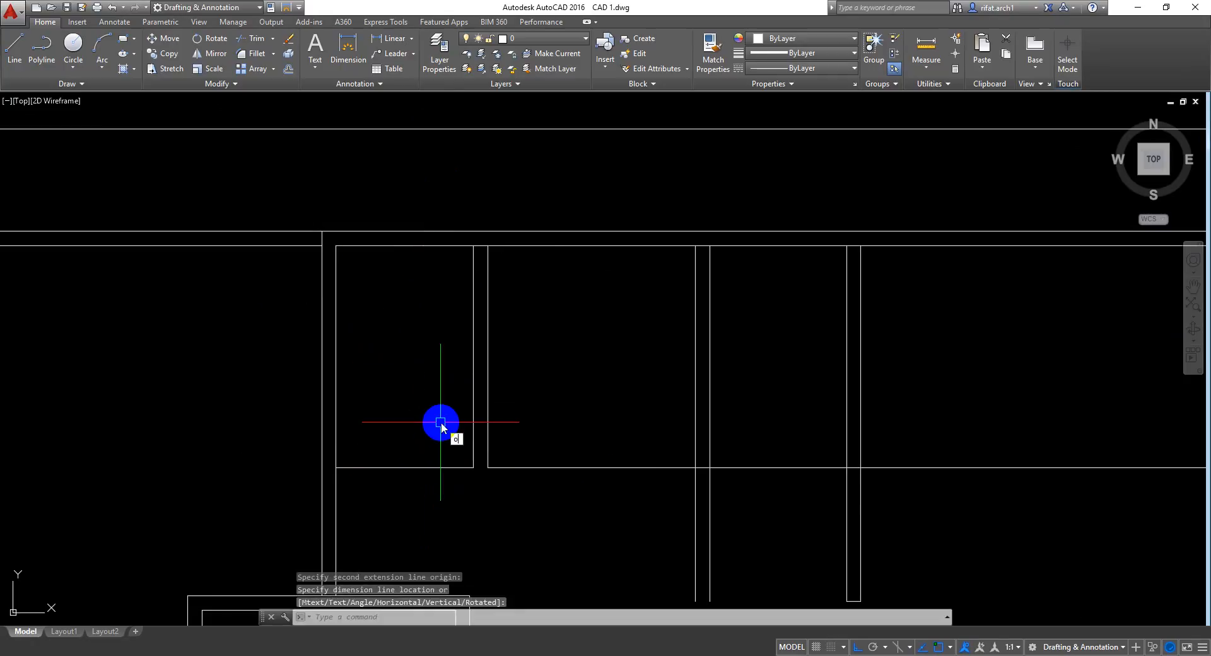
key(Return)
key(Escape)
Step: Move the short horizontal line closing the westernmost small room 18" to the north
click(441, 414)
click(426, 483)
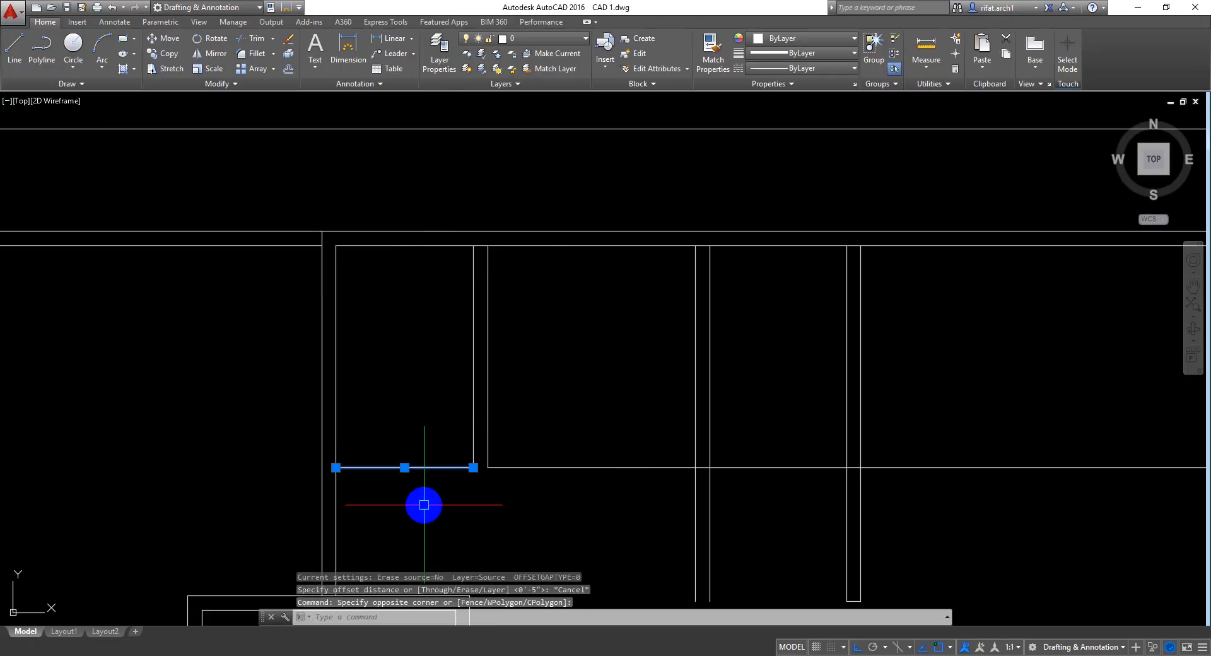
text(m)
key(Return)
click(563, 524)
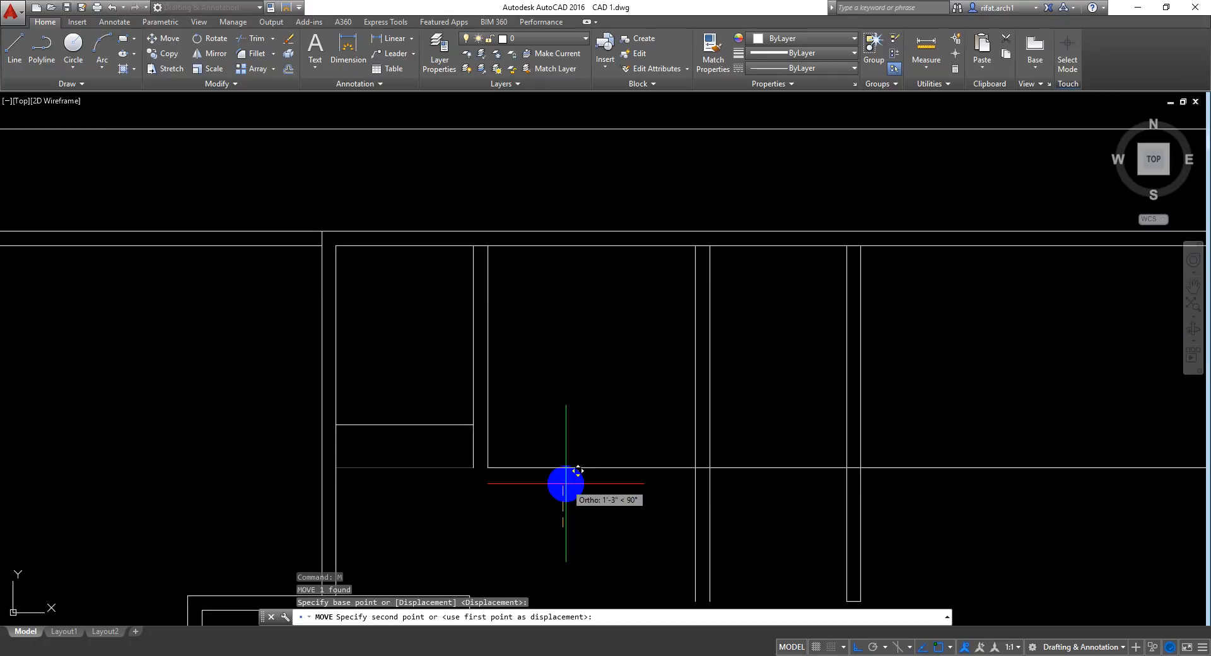
text(18)
key(Return)
key(Escape)
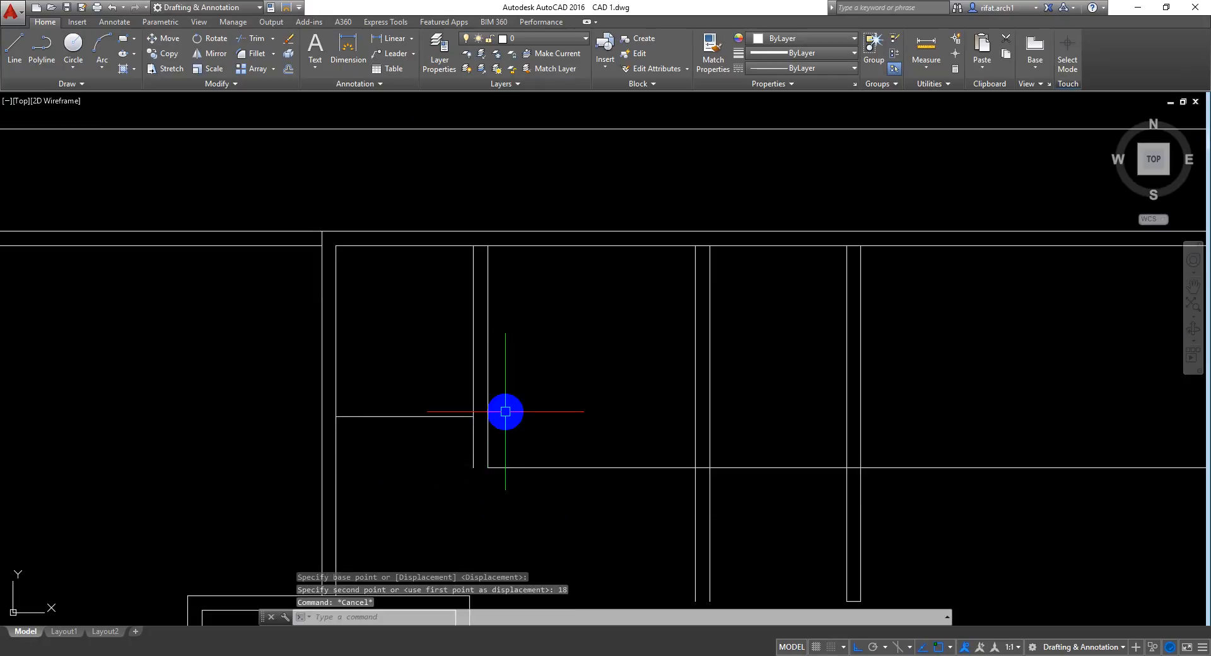
Step: Offset the westernmost room's short horizontal line 5" south to form its southern partition
text(o)
key(Return)
key(Return)
click(470, 416)
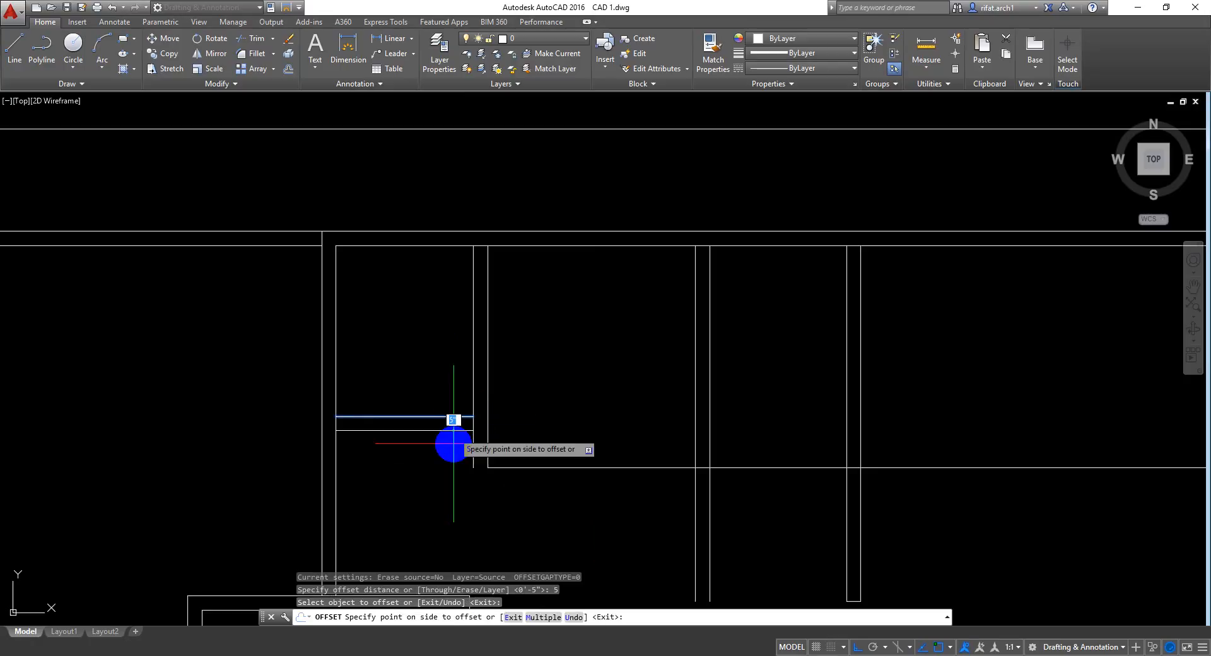
click(459, 470)
Step: Offset the long horizontal line east of the third partition 5" north to form a southern partition
middle_drag(591, 442, 517, 391)
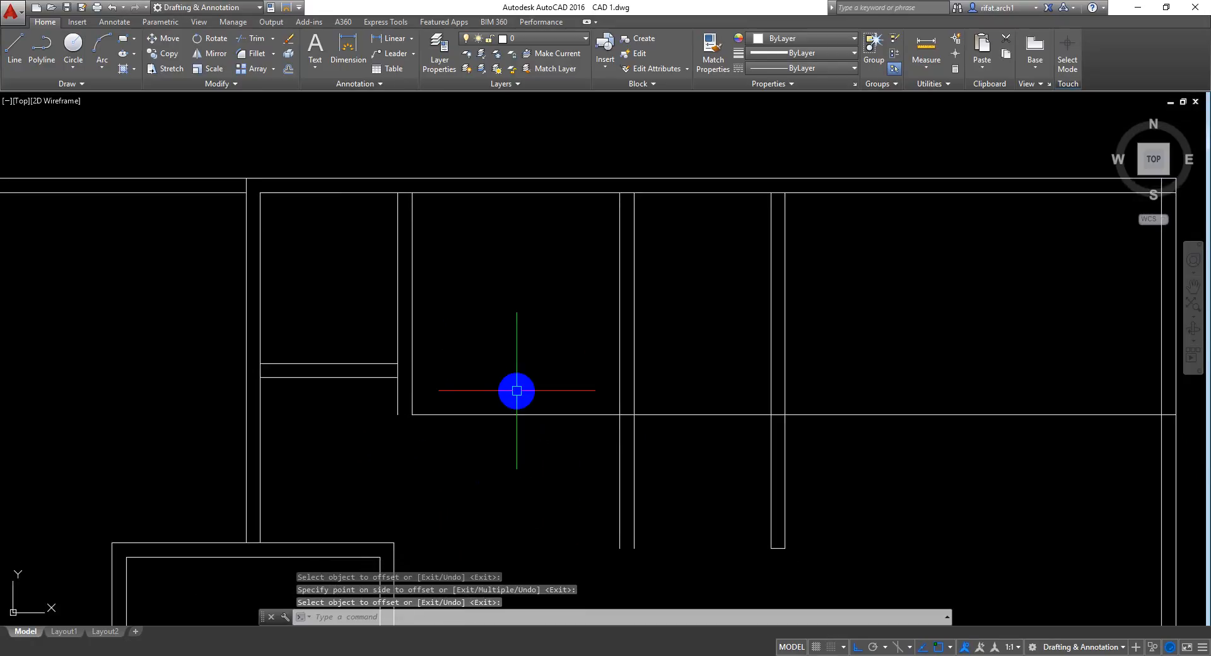
key(Return)
key(Return)
click(511, 415)
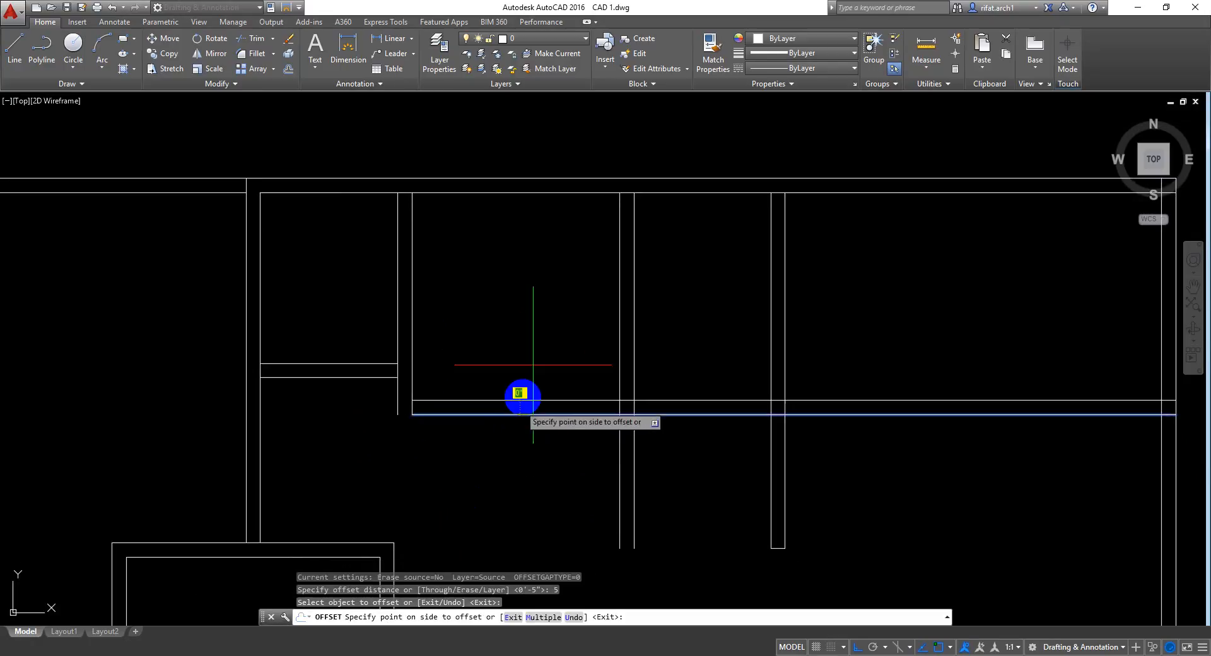
click(542, 315)
key(Escape)
Step: Extend the long partition's south line to the third partition's west line, and trim the second partition's lines below it
text(tr)
key(Return)
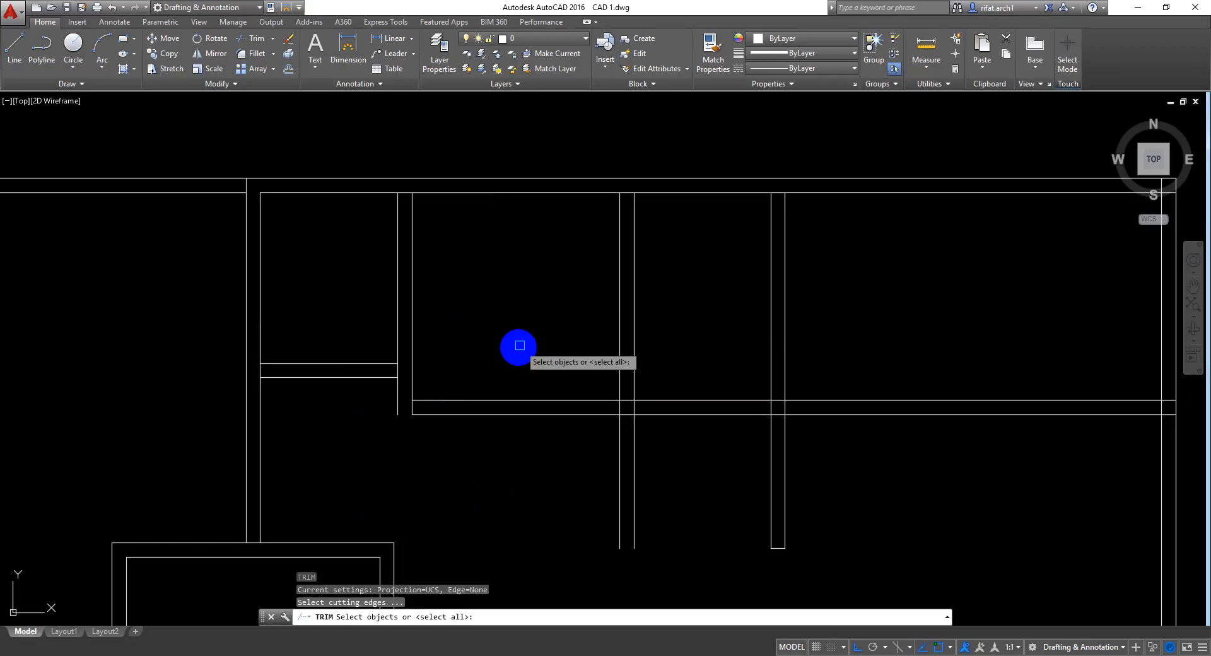
key(Return)
shift+click(435, 416)
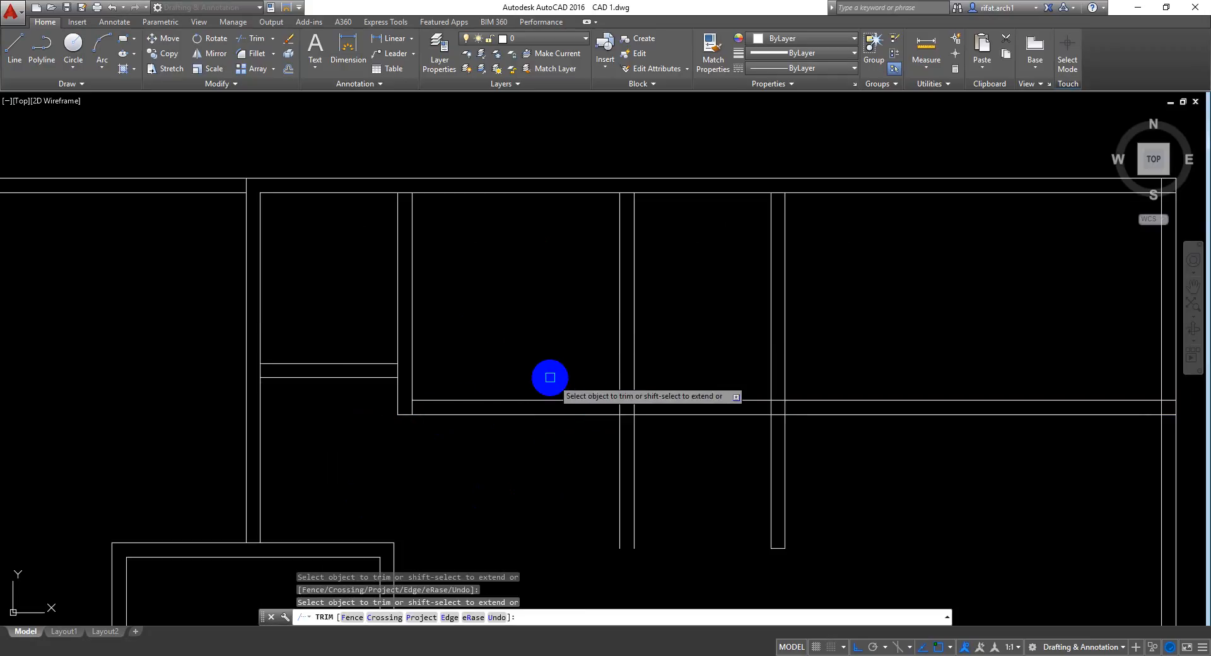
click(671, 462)
click(576, 517)
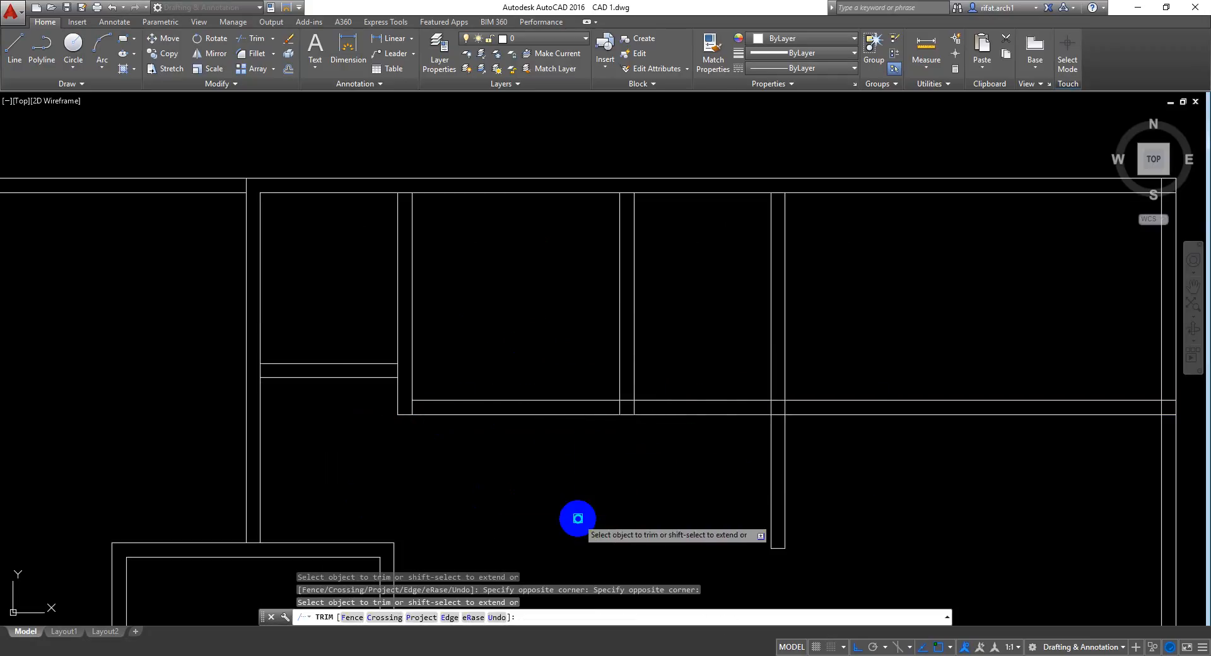
key(Return)
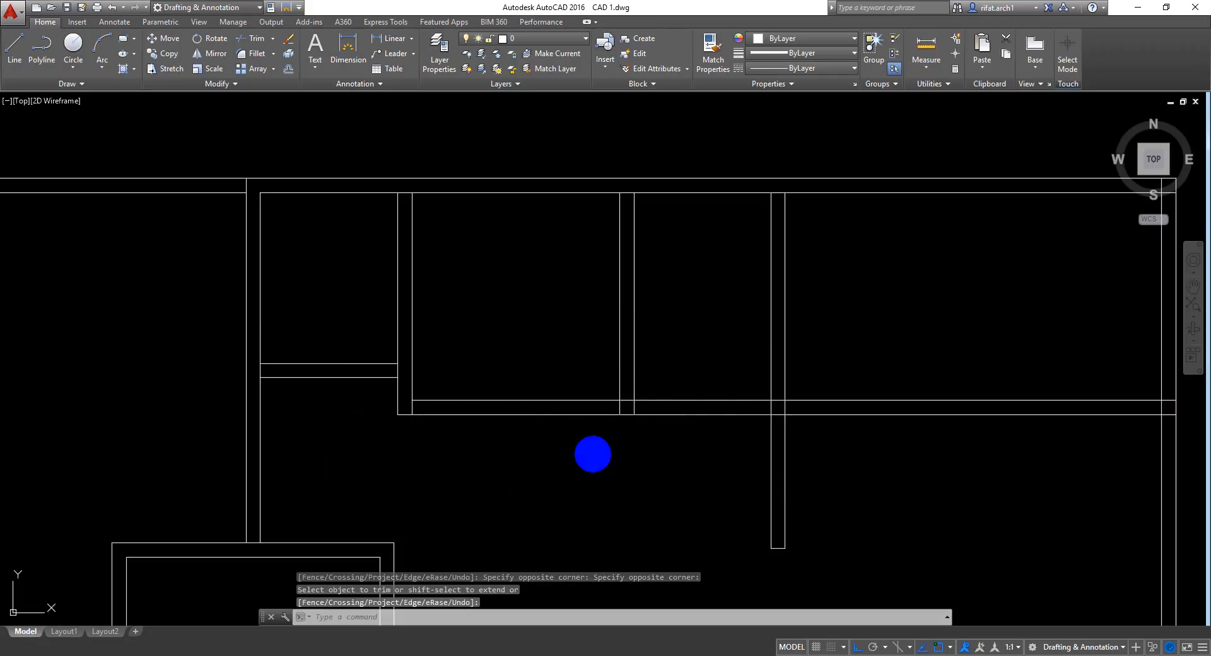
Step: Offset the west lines of the third and second northern partitions 30" west to mark door opening edges
text(o)
key(Return)
key(Return)
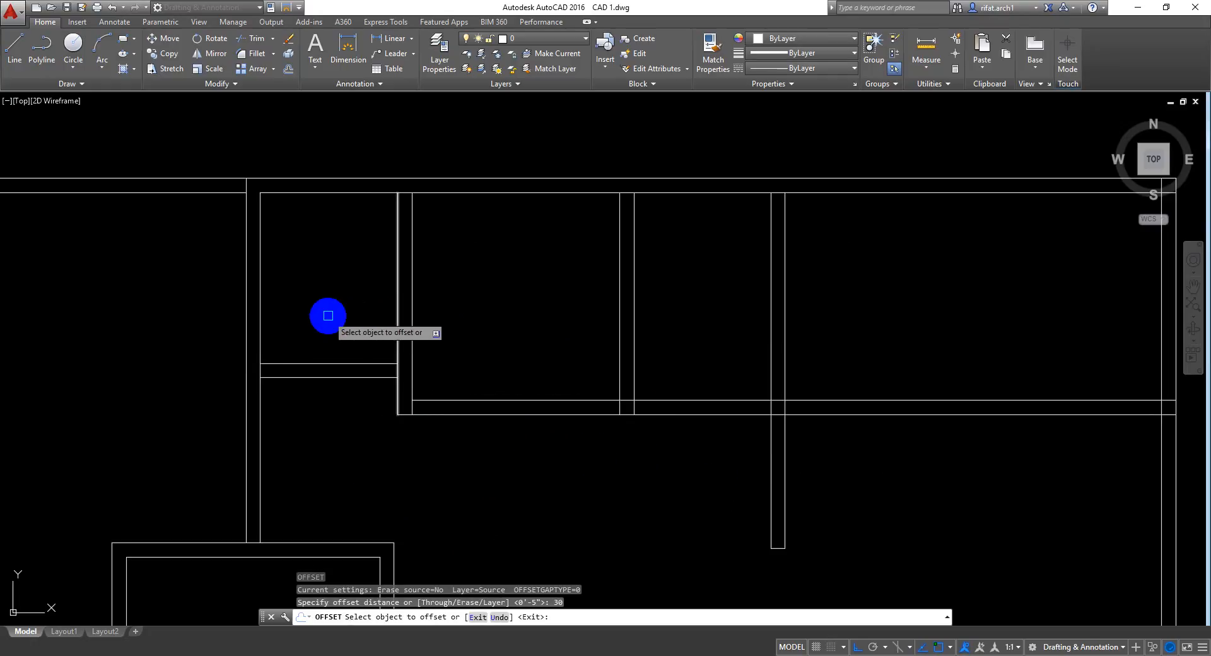
click(397, 287)
click(332, 310)
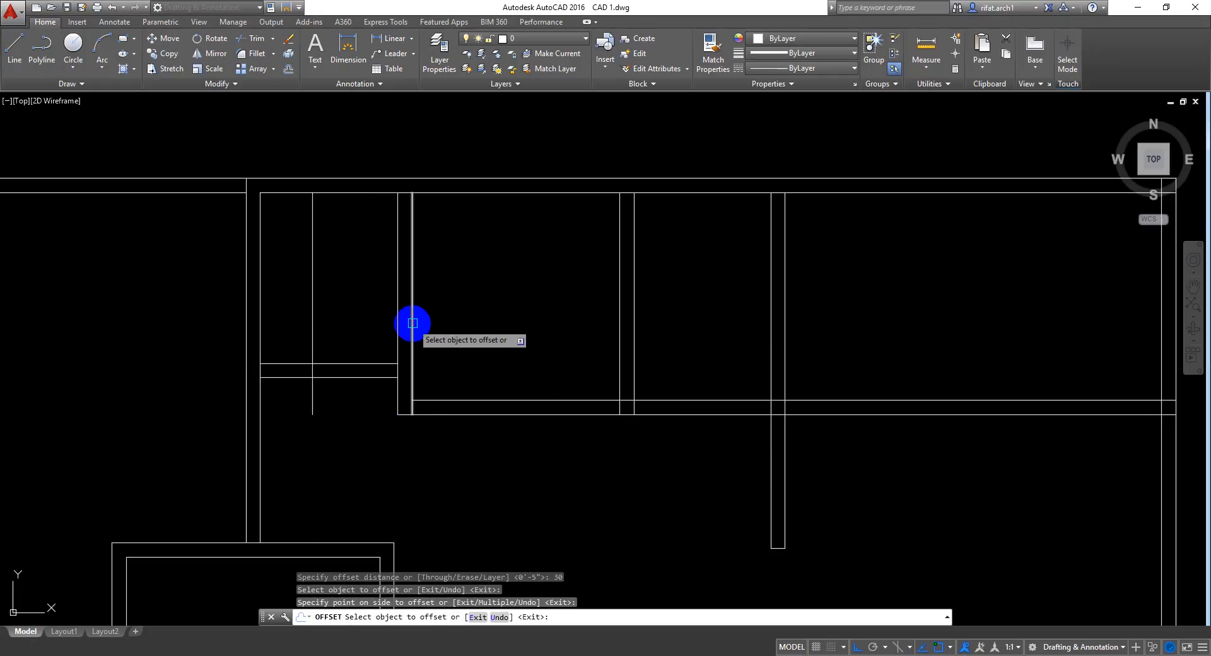
click(619, 322)
click(542, 344)
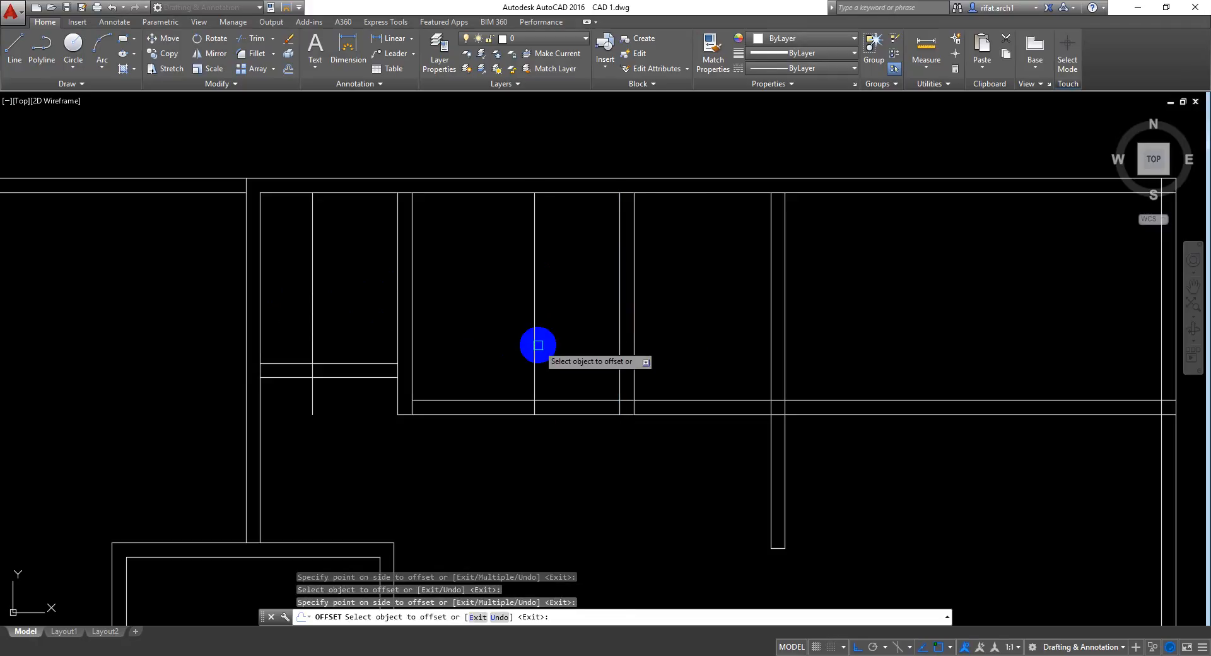
key(Return)
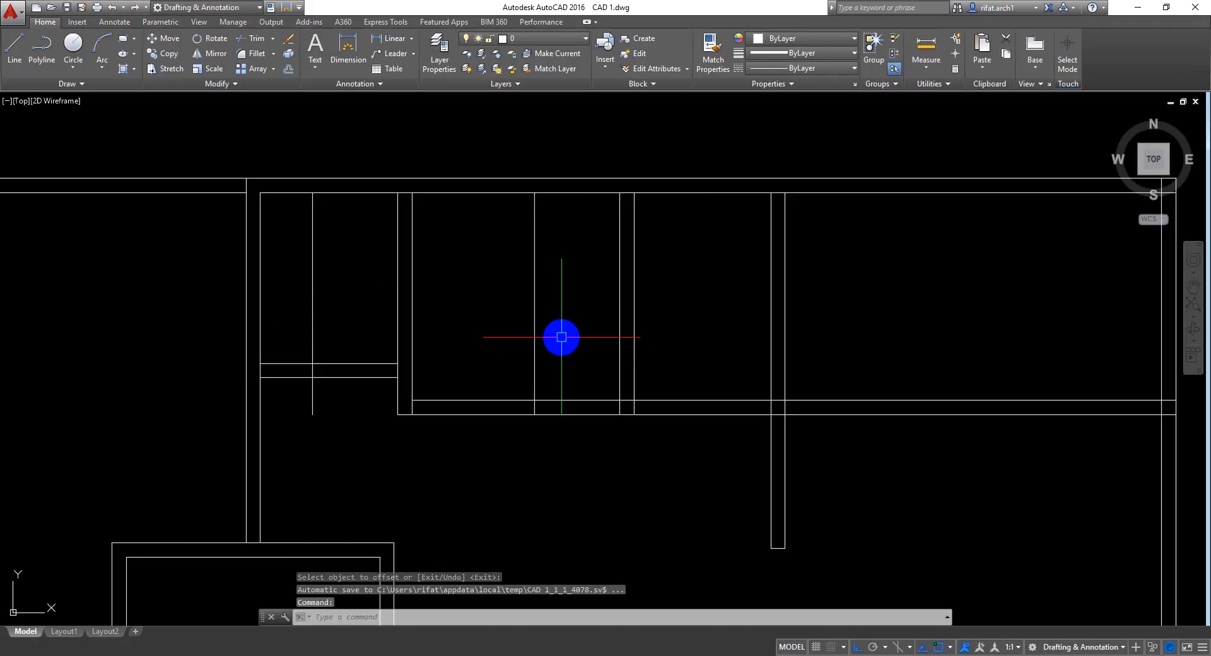
Step: Trim the 30" door opening in the westernmost room's southern partition, keeping a short capped wall stub at the west wall
text(tr)
key(Return)
key(Return)
click(341, 252)
click(309, 281)
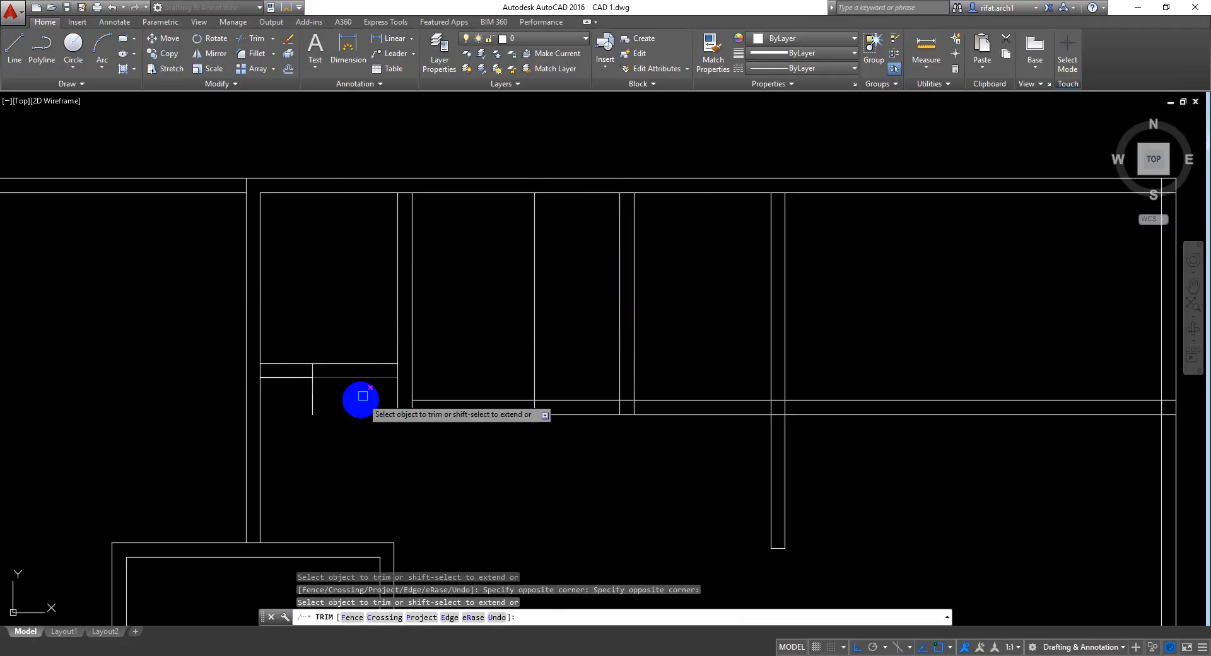
click(349, 434)
click(301, 405)
click(360, 328)
click(344, 424)
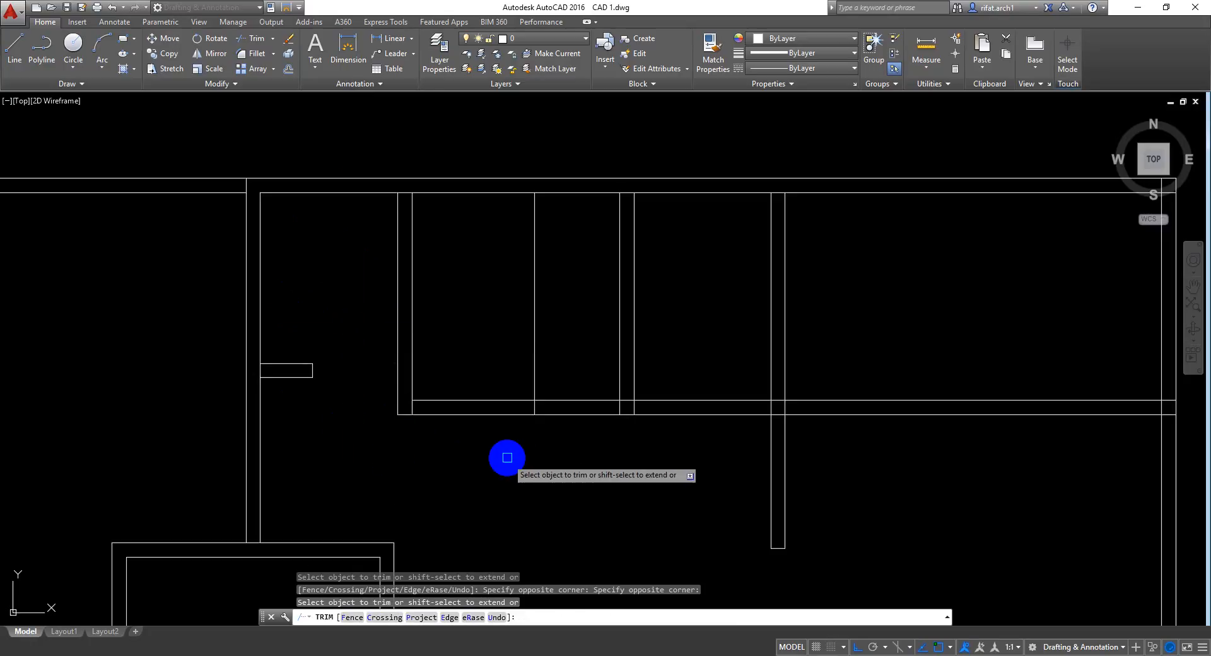
Step: Trim the 30" door opening in the adjacent room's southern partition, just west of the second northern partition
middle_drag(518, 441, 508, 438)
click(543, 254)
click(491, 293)
click(580, 370)
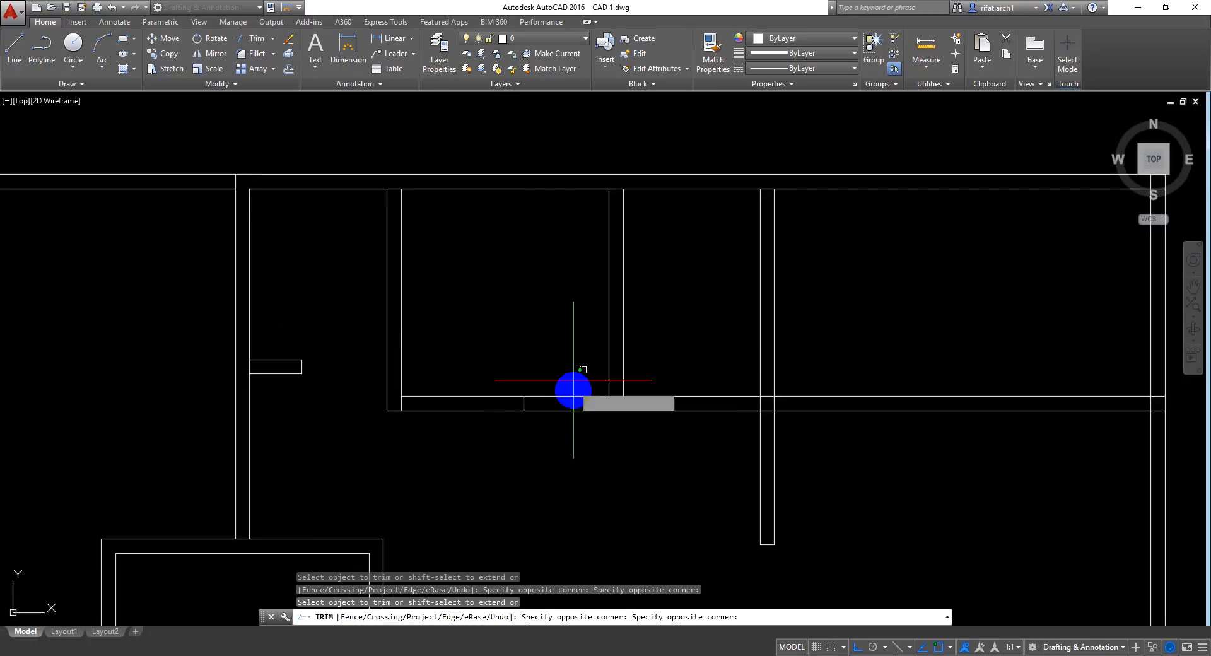
click(561, 461)
middle_drag(677, 449, 636, 434)
key(Return)
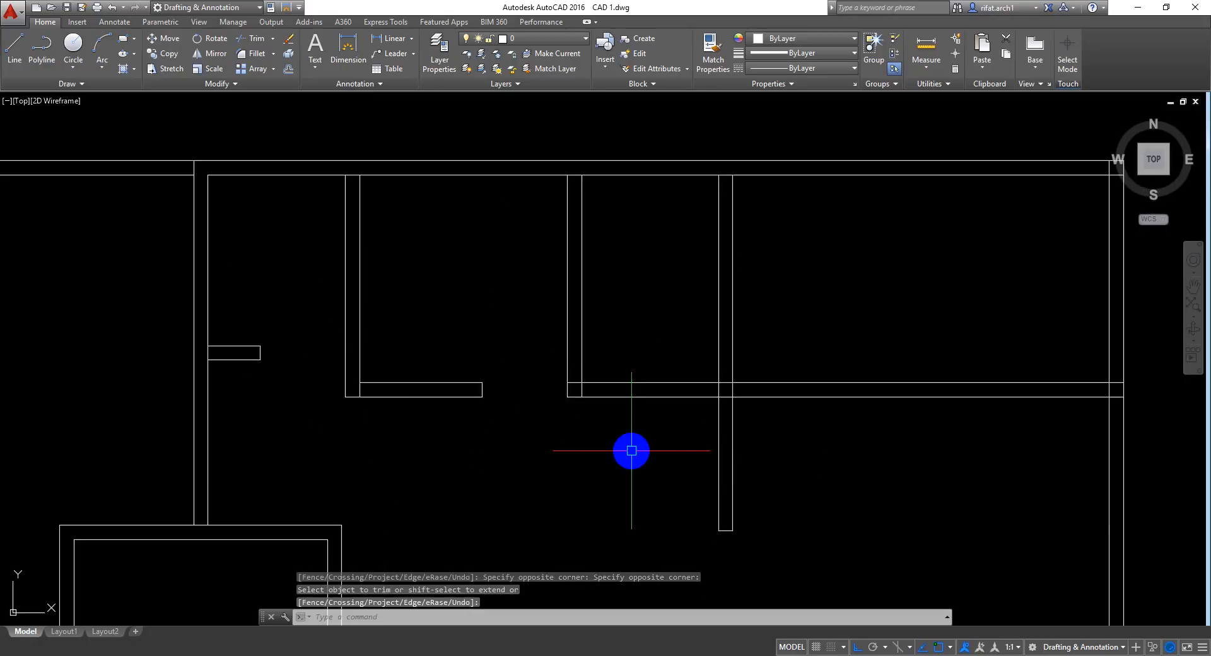
key(Escape)
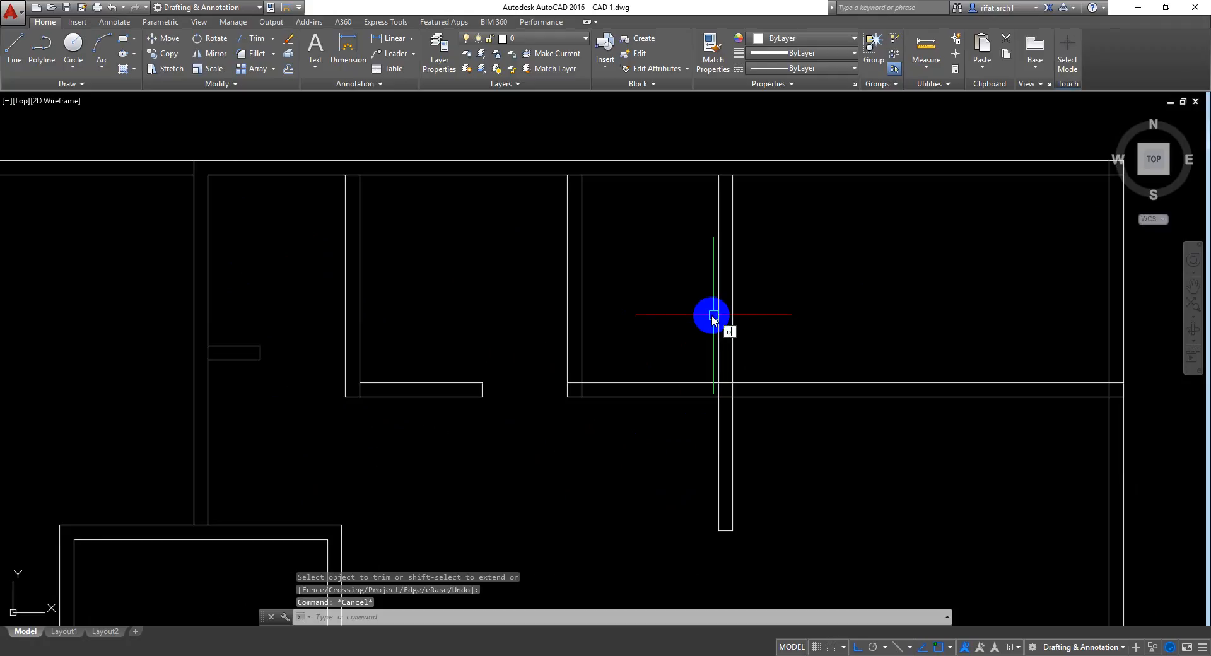
Step: Offset the north wall's inner line 30" south across the northern rooms
text(o)
key(Return)
text(30)
key(Return)
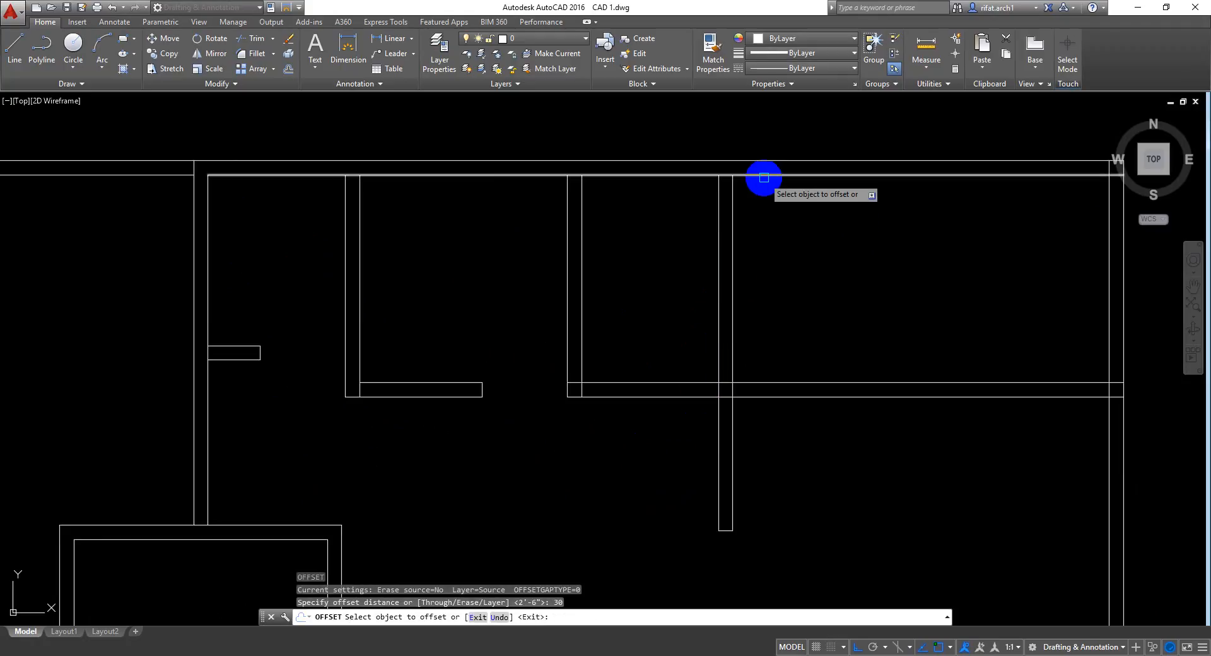
mouse_move(806, 400)
middle_down()
mouse_move(747, 206)
mouse_move(730, 409)
middle_up()
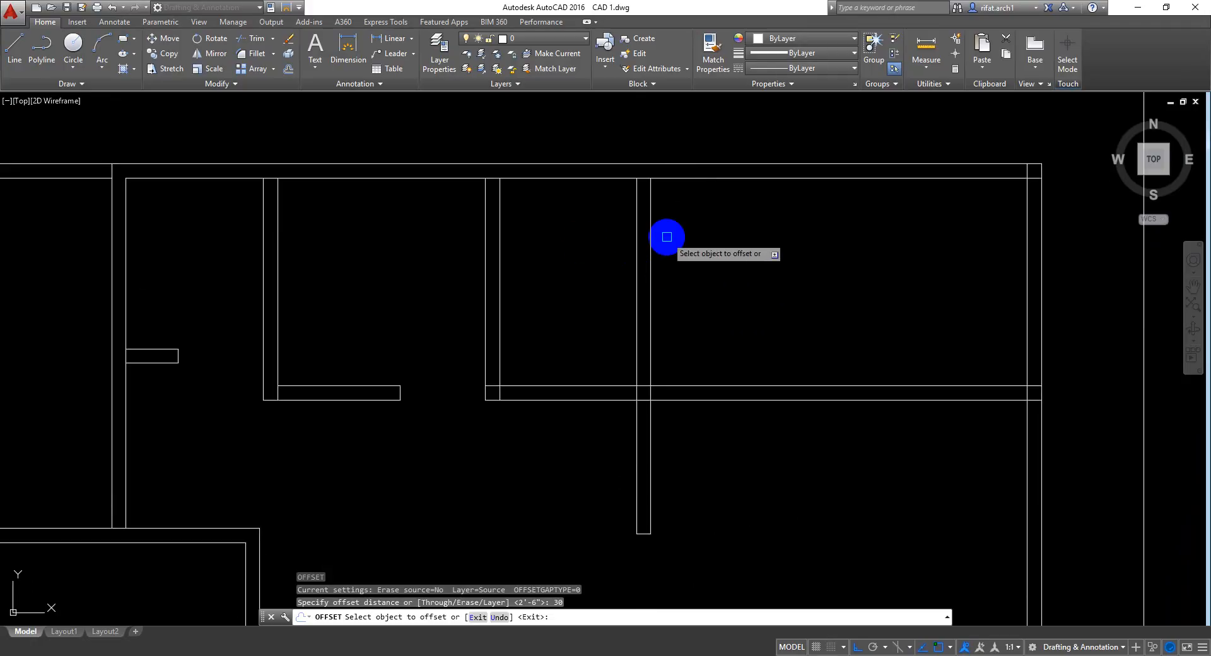
click(669, 180)
click(685, 265)
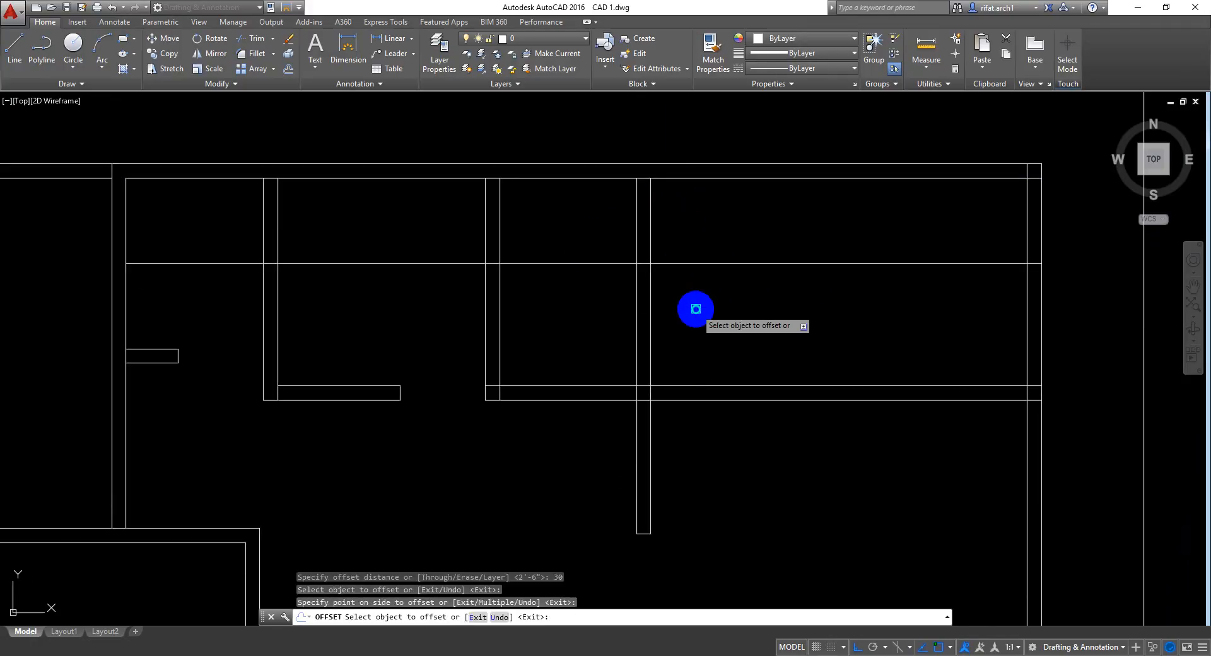
Step: Trim the offset line between the walls, leaving it only as short caps inside the northern partitions and the east wall
key(Return)
text(tr)
key(Return)
key(Return)
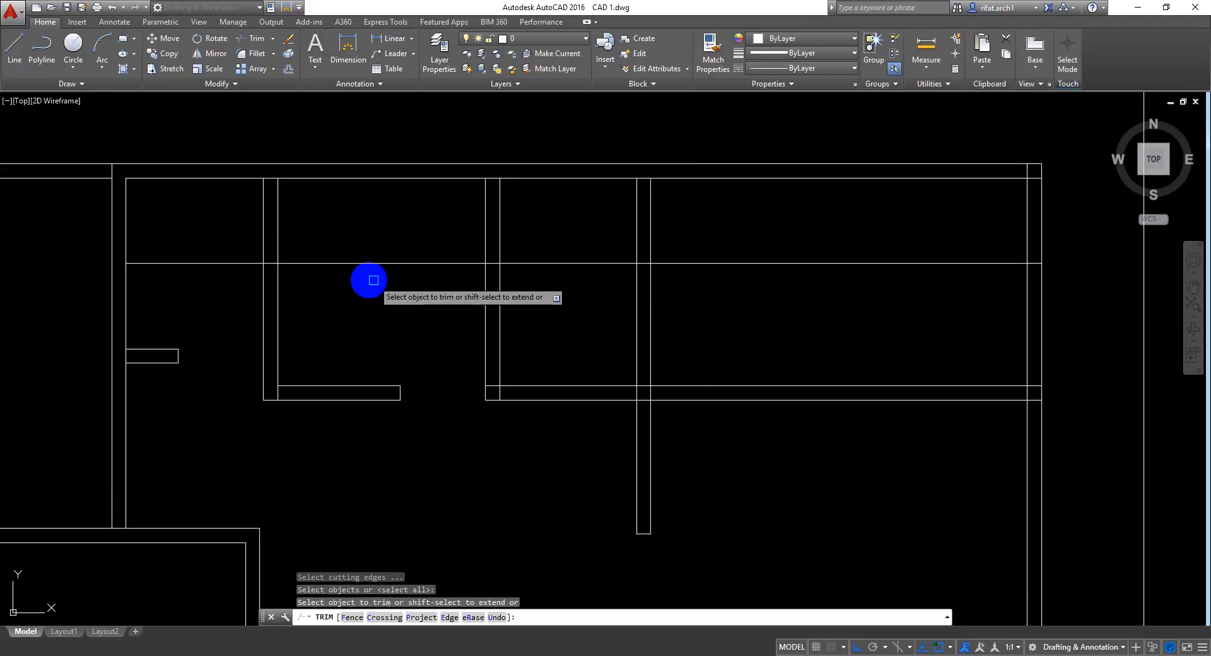
click(202, 226)
click(203, 297)
click(416, 220)
click(369, 316)
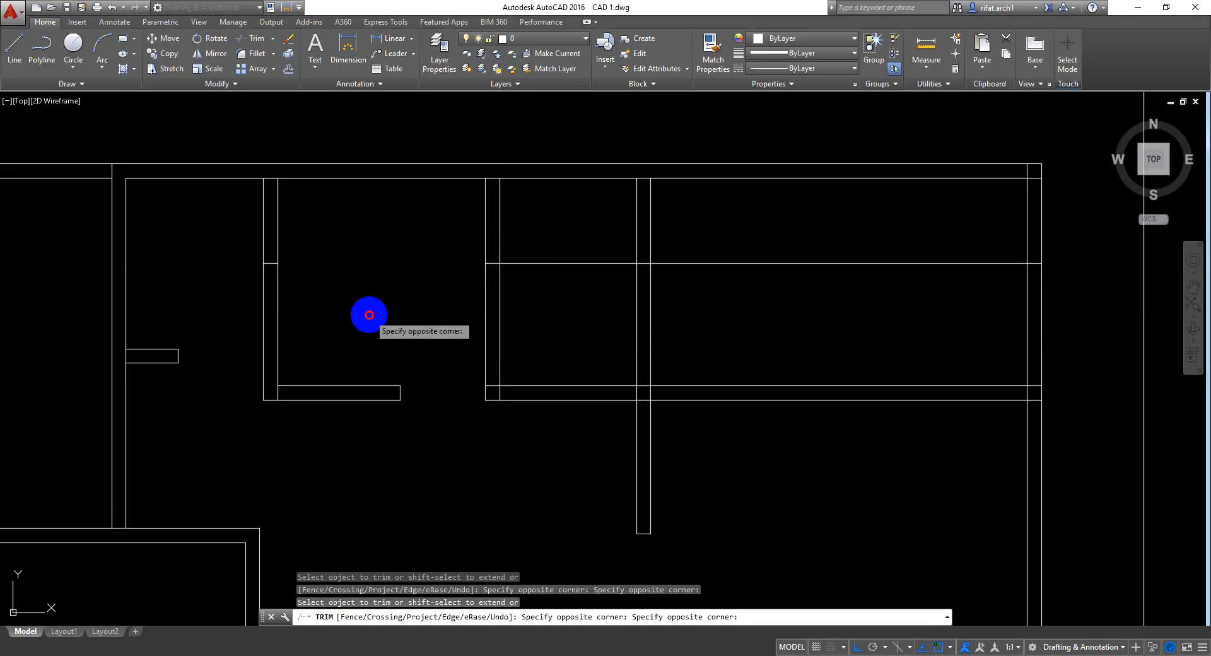
click(581, 248)
click(558, 309)
click(811, 221)
click(732, 305)
Step: Trim the third northern partition's lines above its cap to open a 30" door gap below the north wall
click(687, 235)
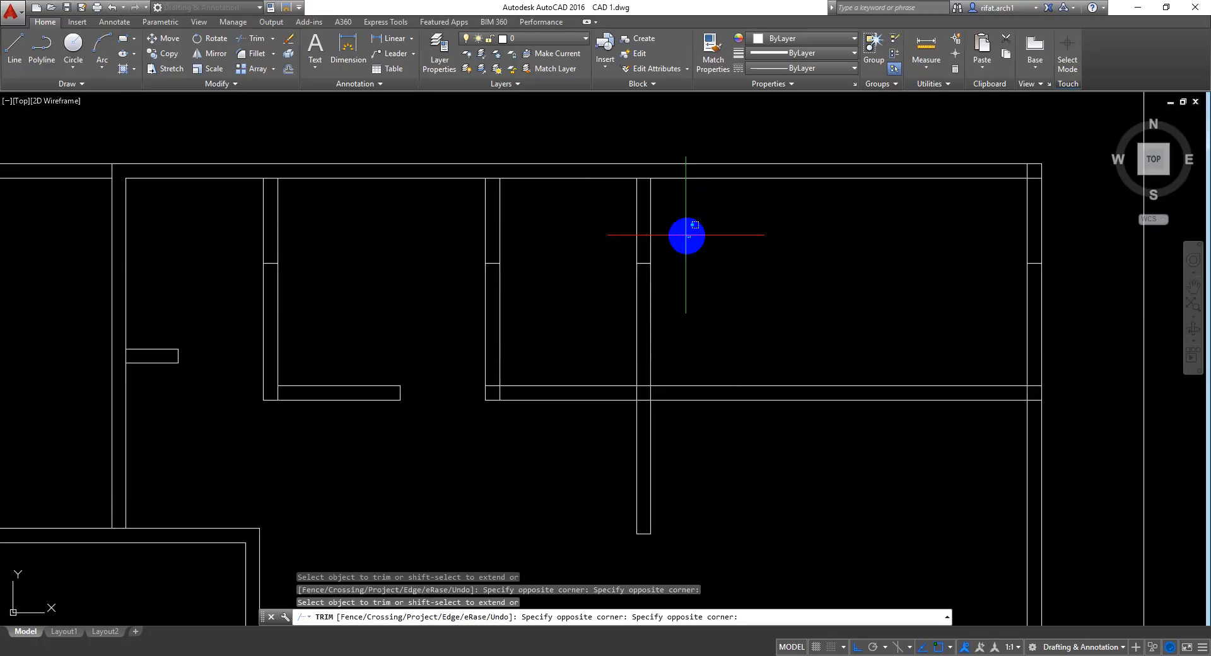
click(594, 212)
key(Return)
Step: Trim the long east-west partition's two lines between the third northern partition and the east wall
middle_drag(809, 328, 775, 280)
text(t)
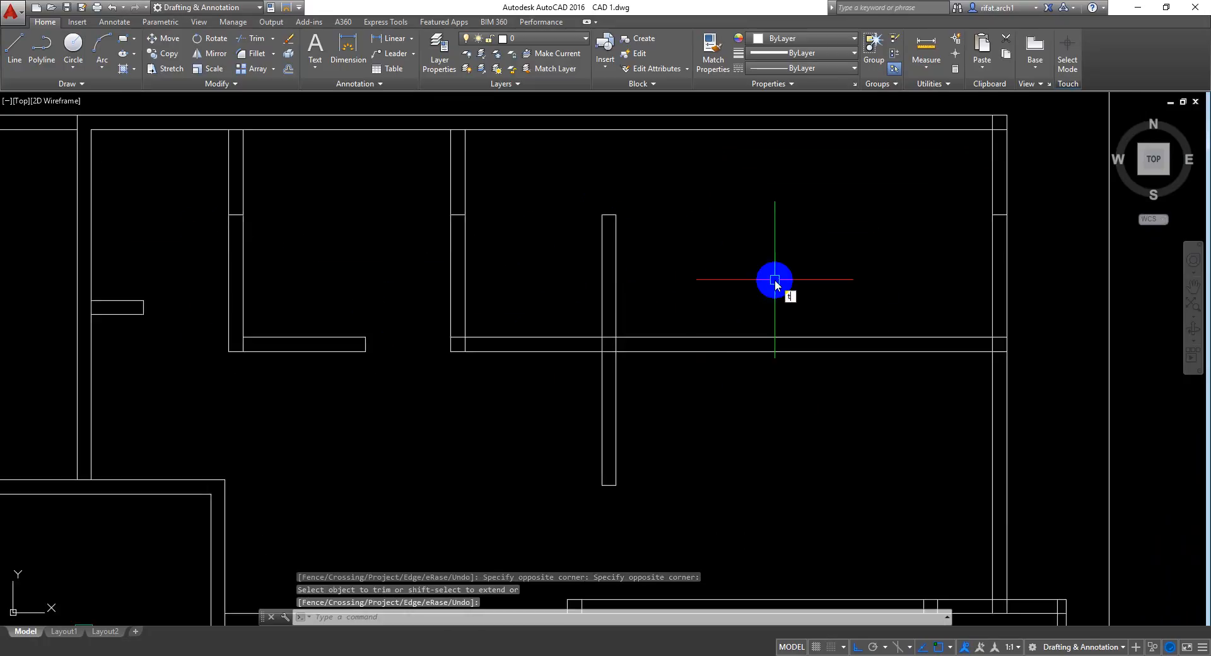
text(r)
key(Return)
key(Return)
click(833, 299)
click(767, 414)
key(Return)
Step: Save the drawing with the trimmed northern partitions
mouse_move(706, 363)
middle_down()
mouse_move(742, 360)
mouse_move(716, 258)
mouse_move(698, 276)
middle_up()
scroll(742, 360, down, 3)
scroll(700, 265, up, 3)
mouse_move(709, 235)
middle_down()
mouse_move(689, 329)
mouse_move(691, 273)
middle_up()
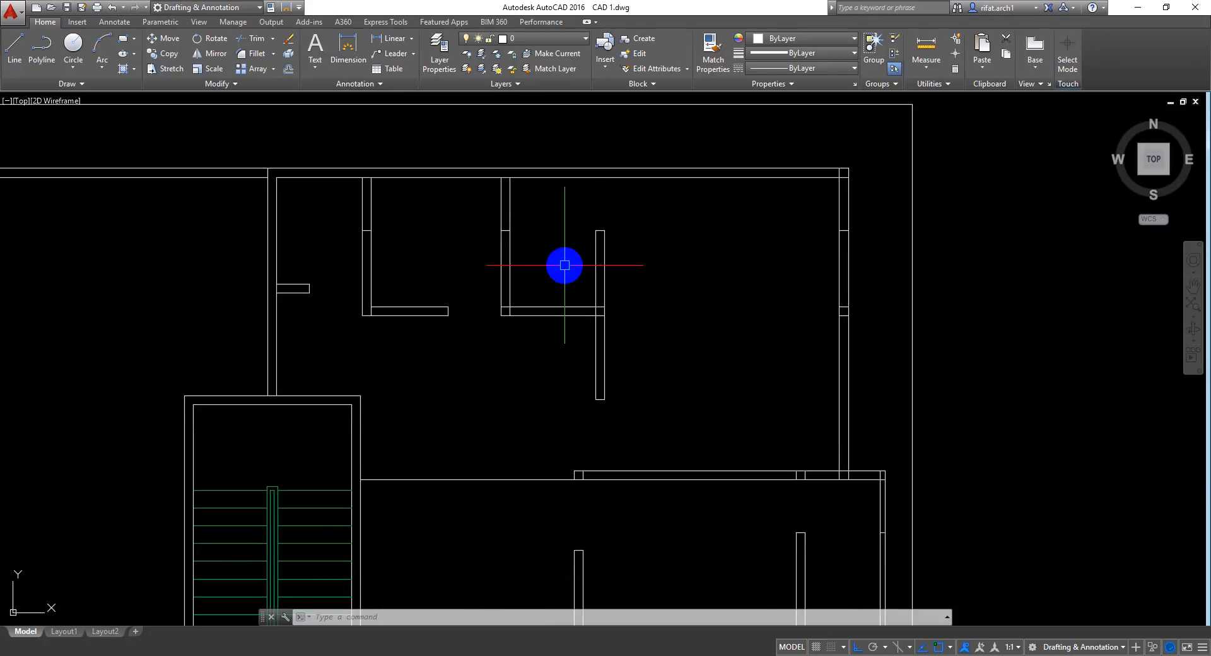
middle_drag(712, 234, 691, 243)
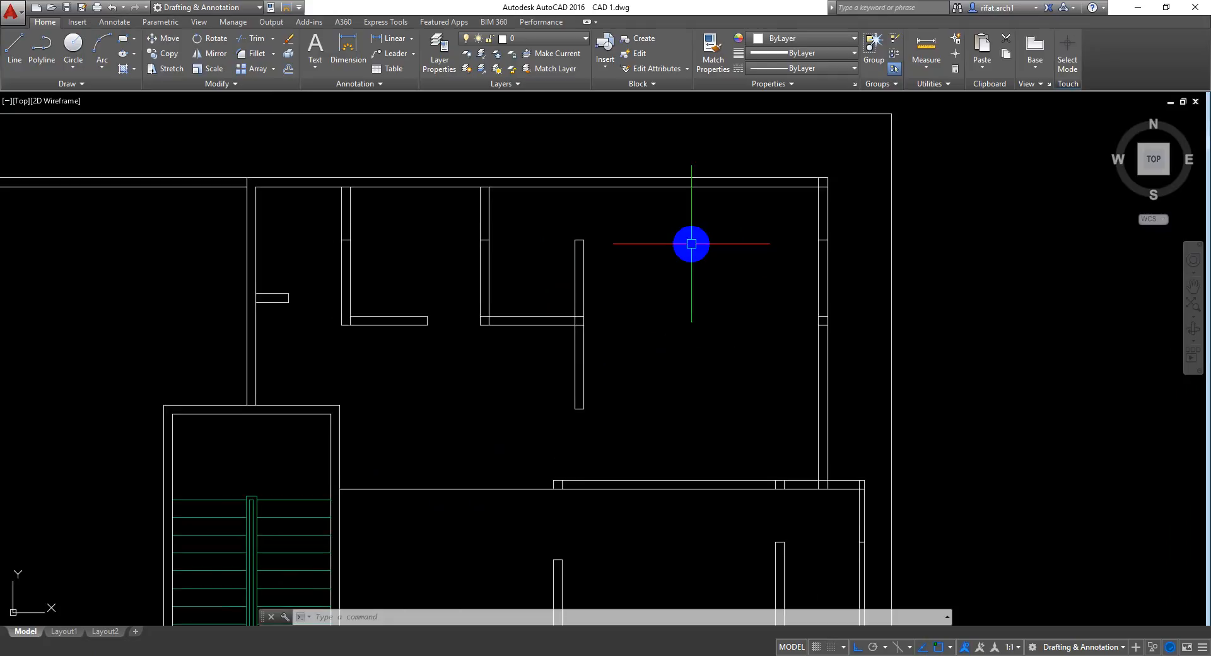
middle_drag(810, 226, 842, 223)
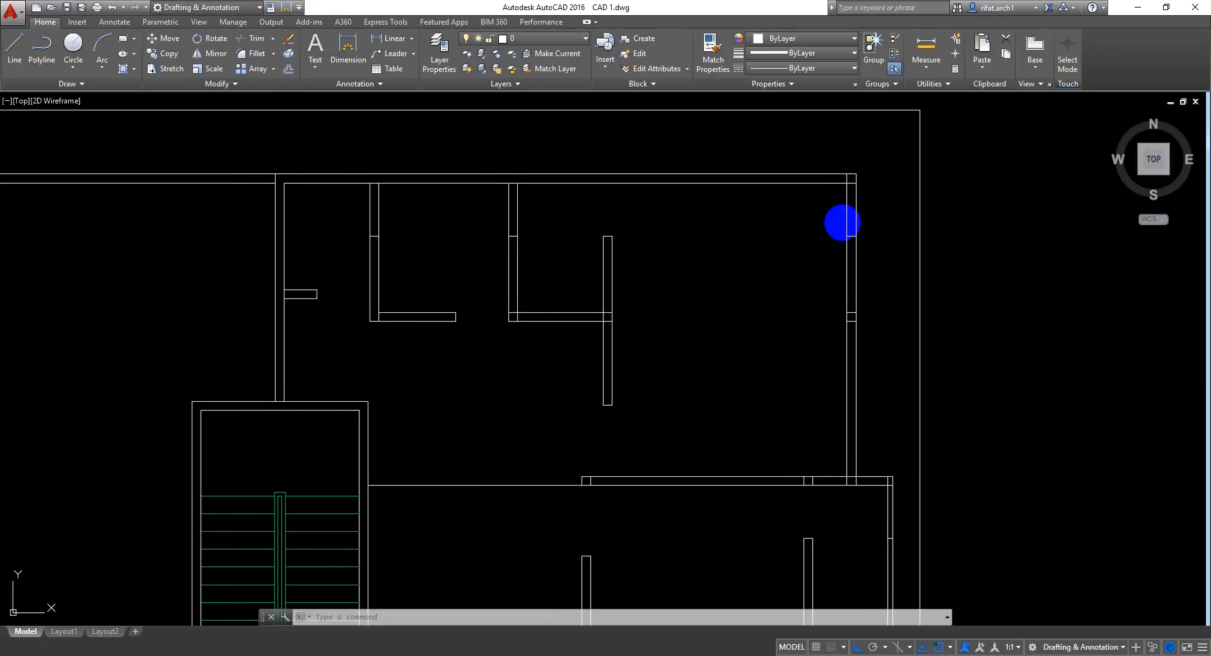
key(ctrl+s)
Step: Measure the horizontal gap between the northern part's east wall and the outer boundary line
scroll(811, 257, up, 2)
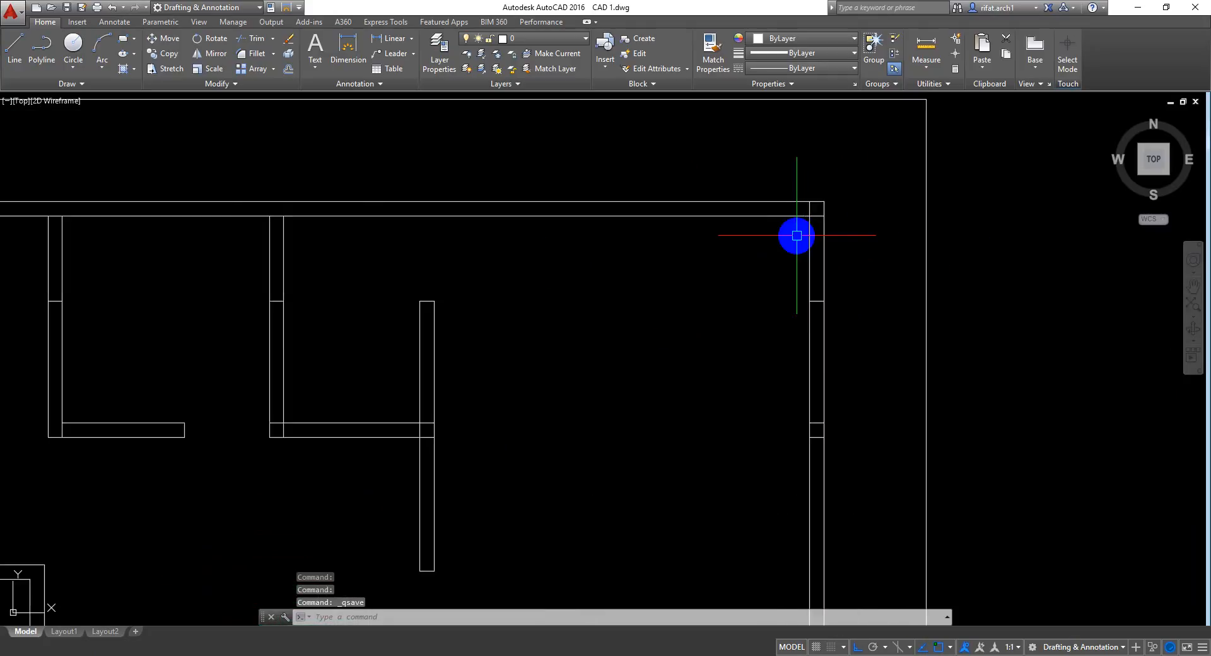
scroll(797, 235, down, 2)
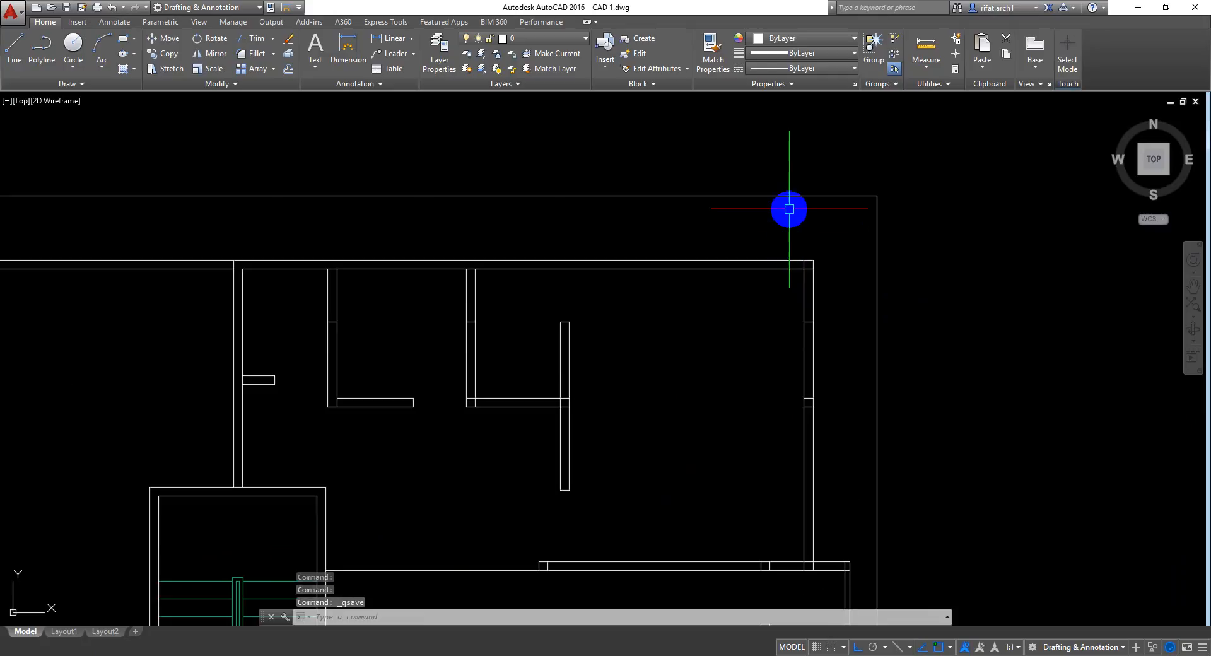
scroll(789, 209, up, 2)
click(392, 42)
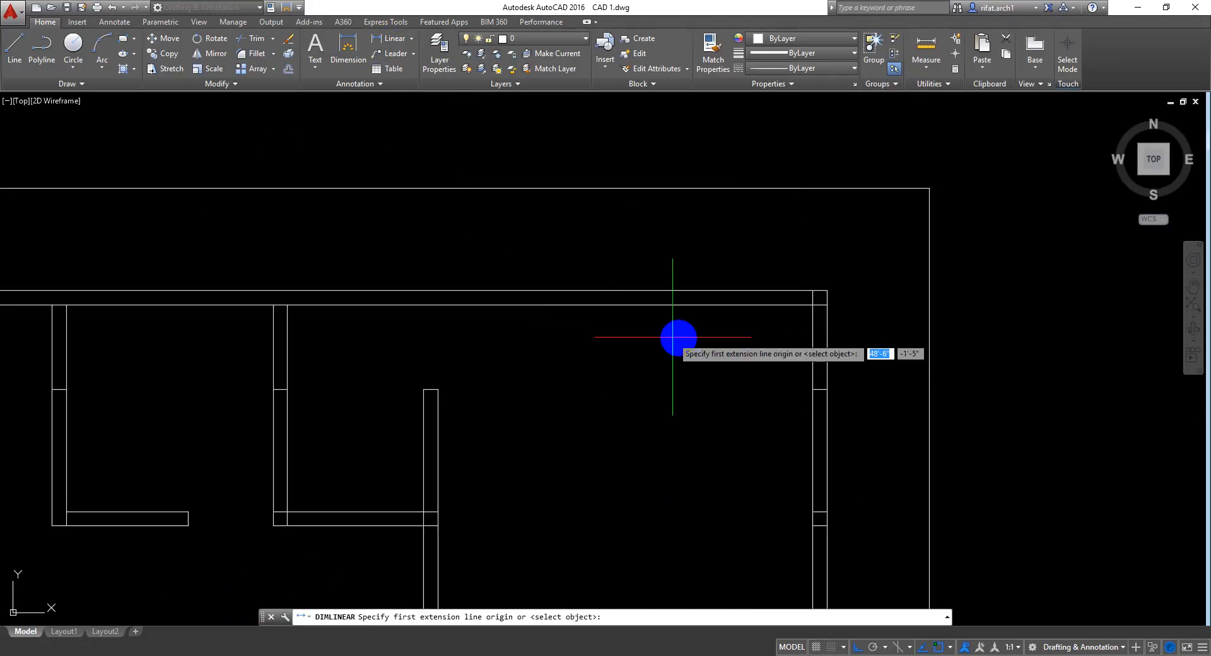
click(826, 336)
click(914, 335)
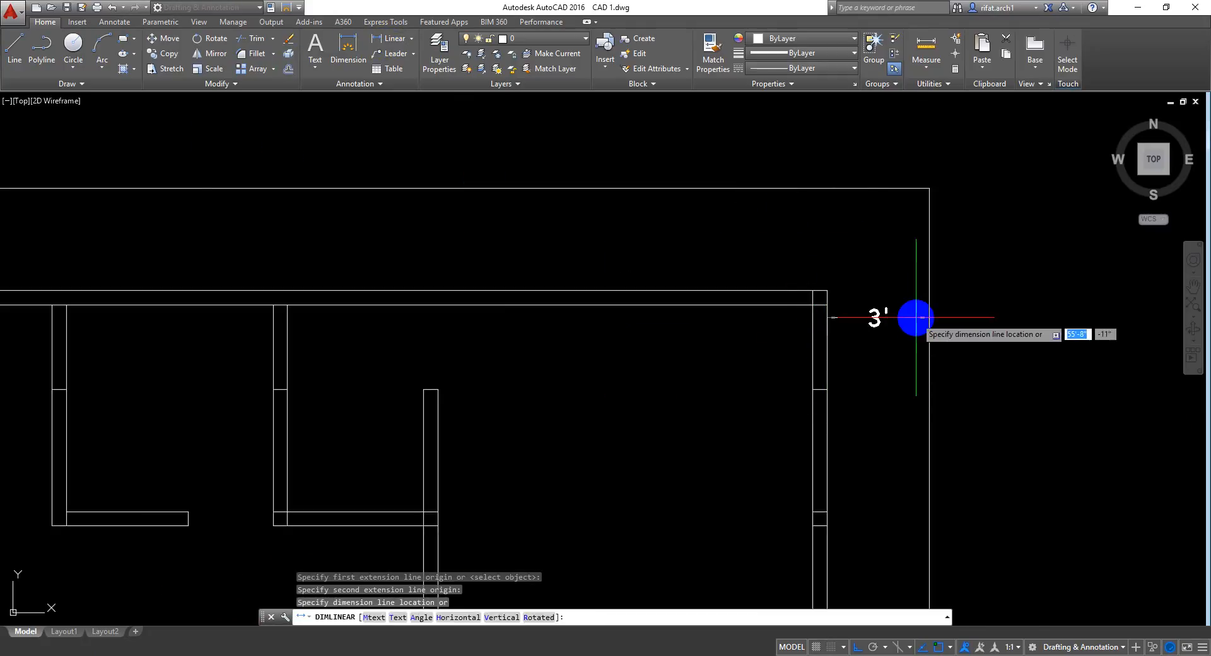
key(Escape)
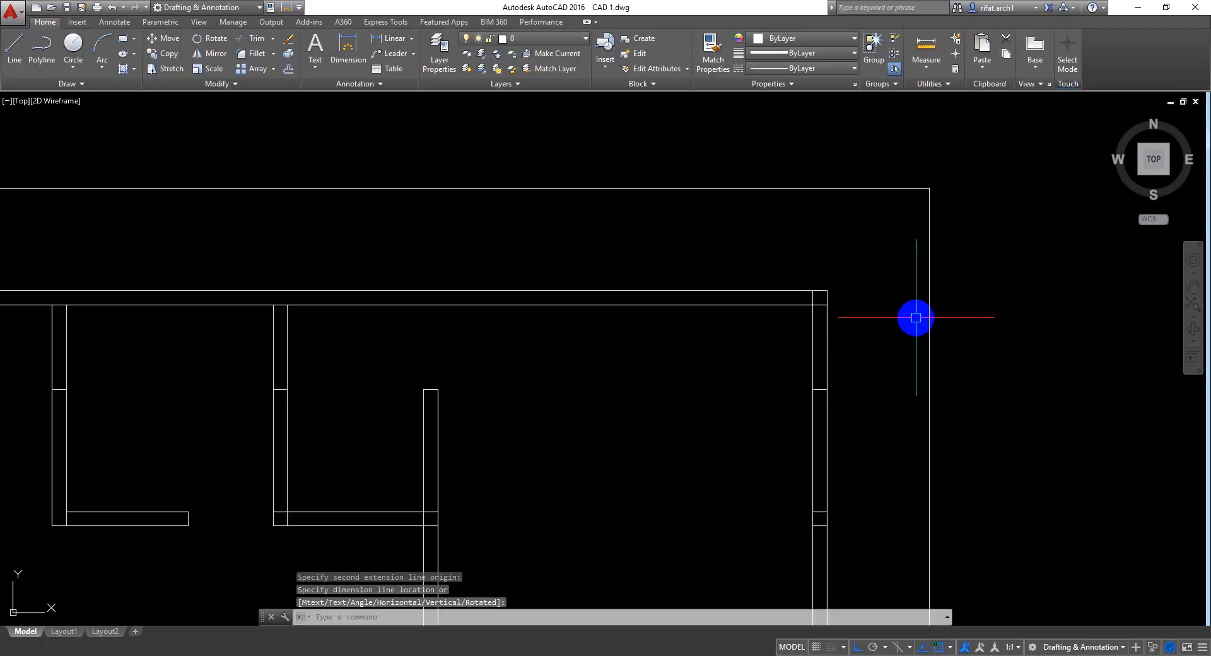
Step: Save the drawing again
middle_drag(874, 427, 885, 383)
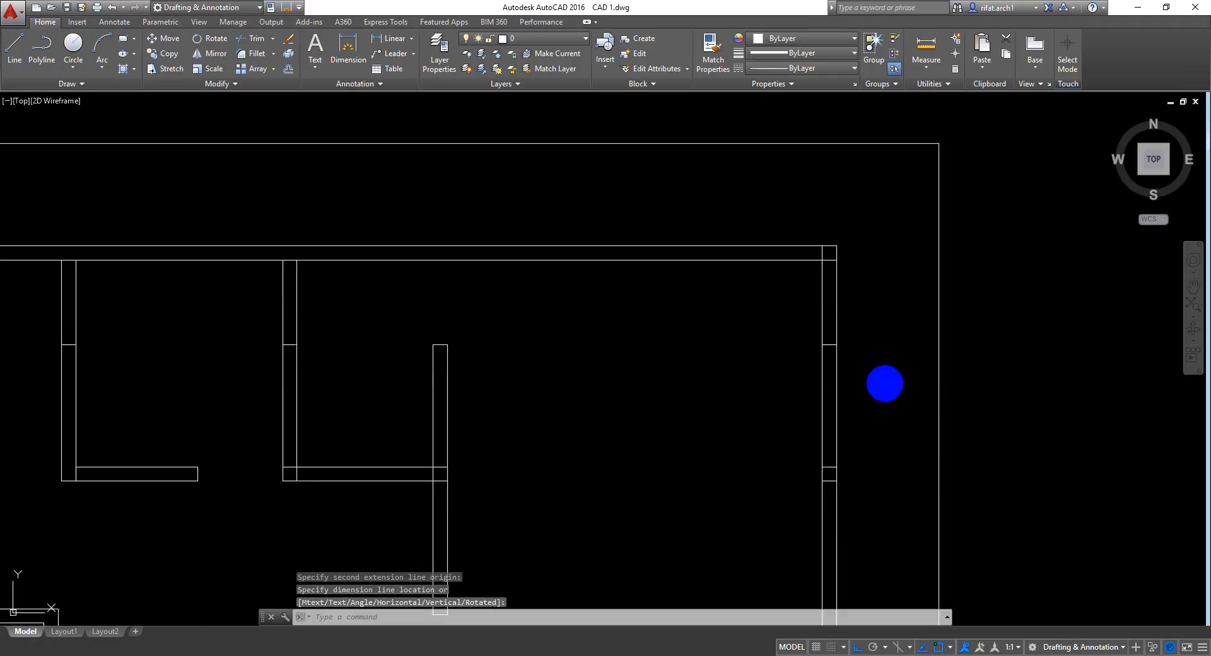
key(ctrl+s)
scroll(860, 428, down, 3)
mouse_move(841, 451)
middle_down()
mouse_move(849, 235)
mouse_move(852, 282)
mouse_move(864, 276)
middle_up()
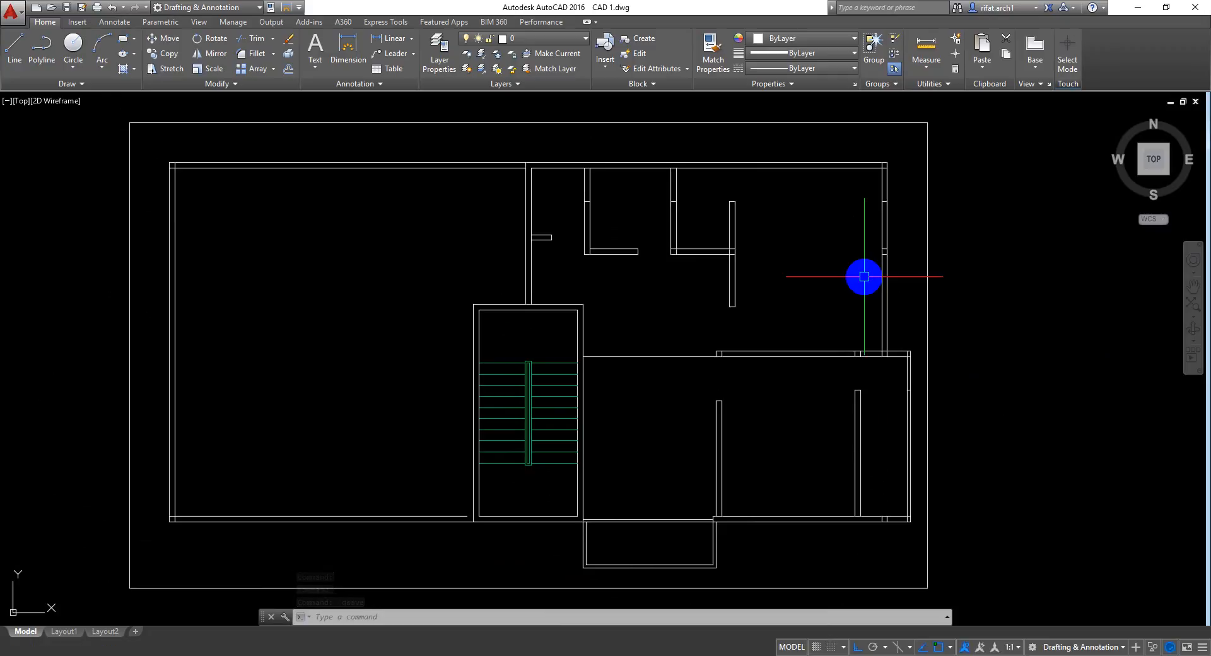
Step: Measure the horizontal gap between the projecting southeast room's east wall and the outer boundary line
scroll(906, 398, up, 5)
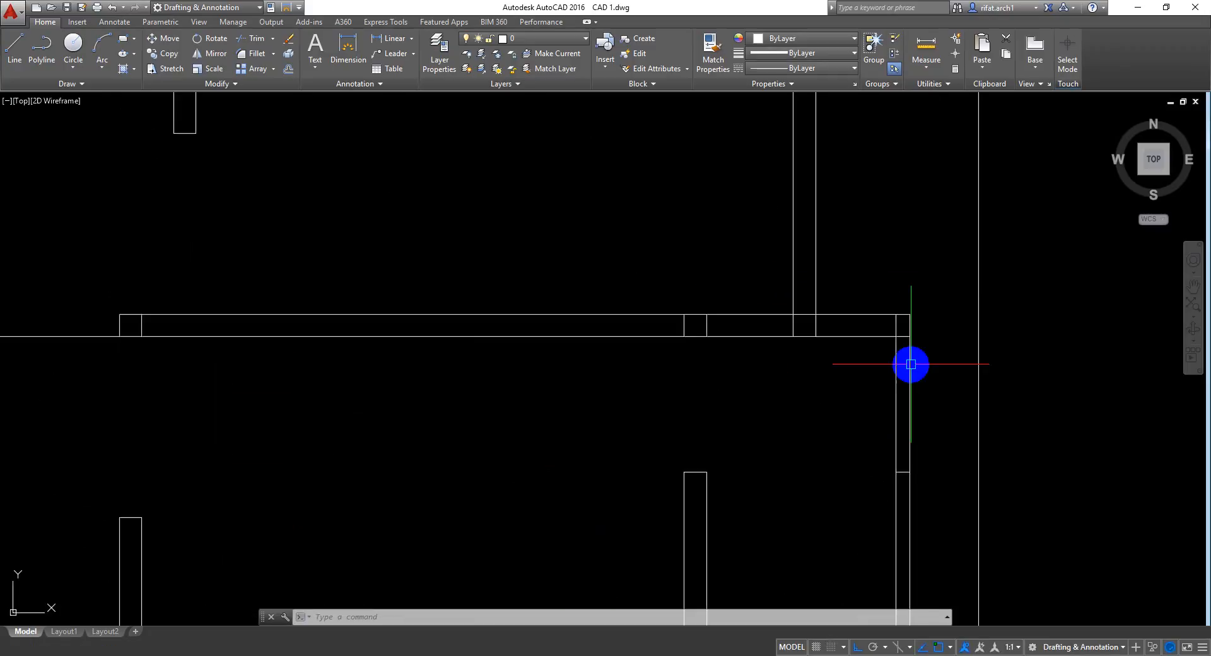
middle_drag(924, 330, 879, 338)
click(385, 39)
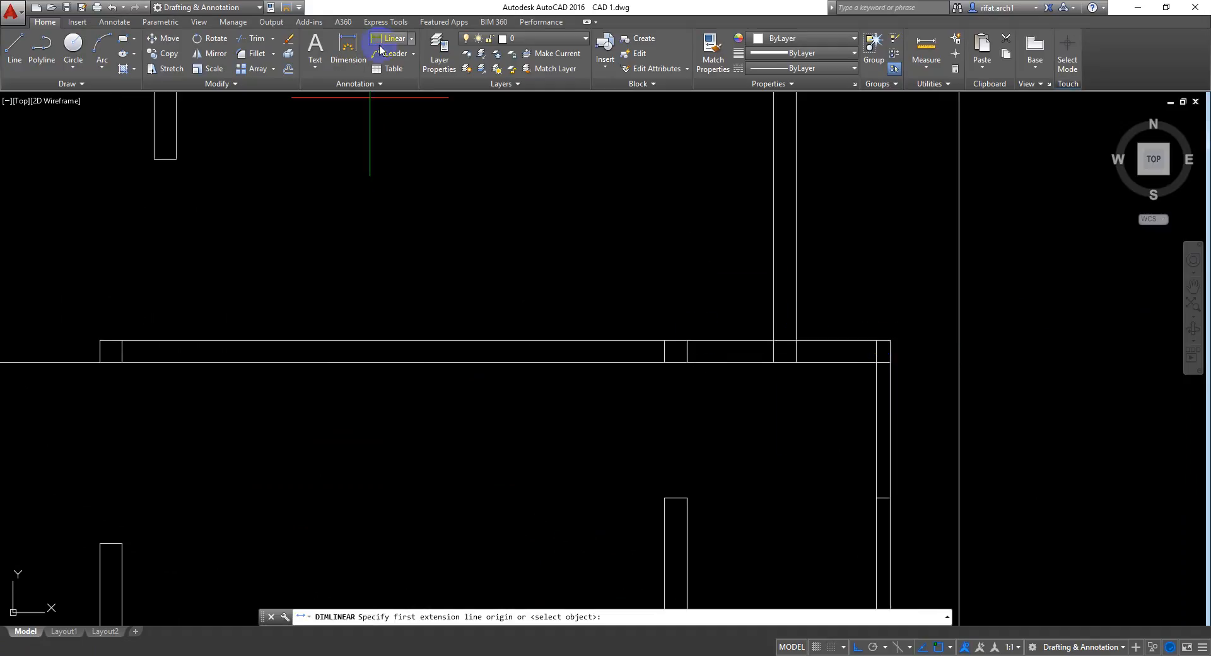
click(884, 396)
click(959, 390)
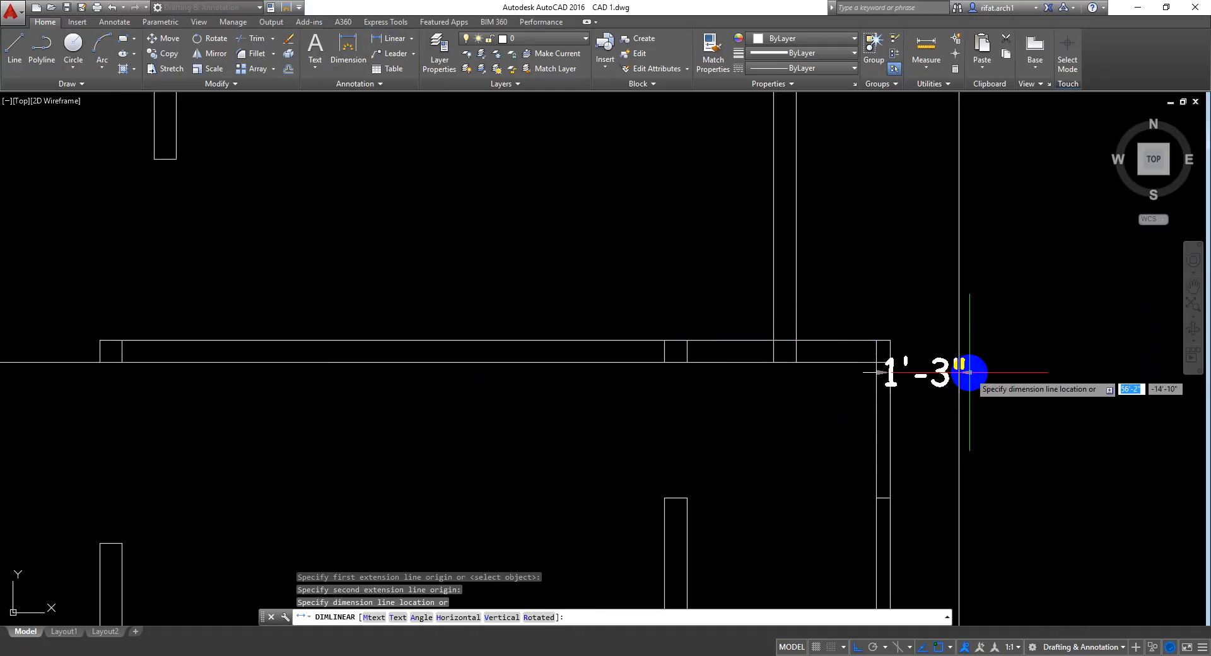
key(Escape)
Step: Measure the width of the northeast room from the third northern partition's east line to the east wall
scroll(953, 381, down, 3)
scroll(879, 354, down, 3)
scroll(884, 344, up, 4)
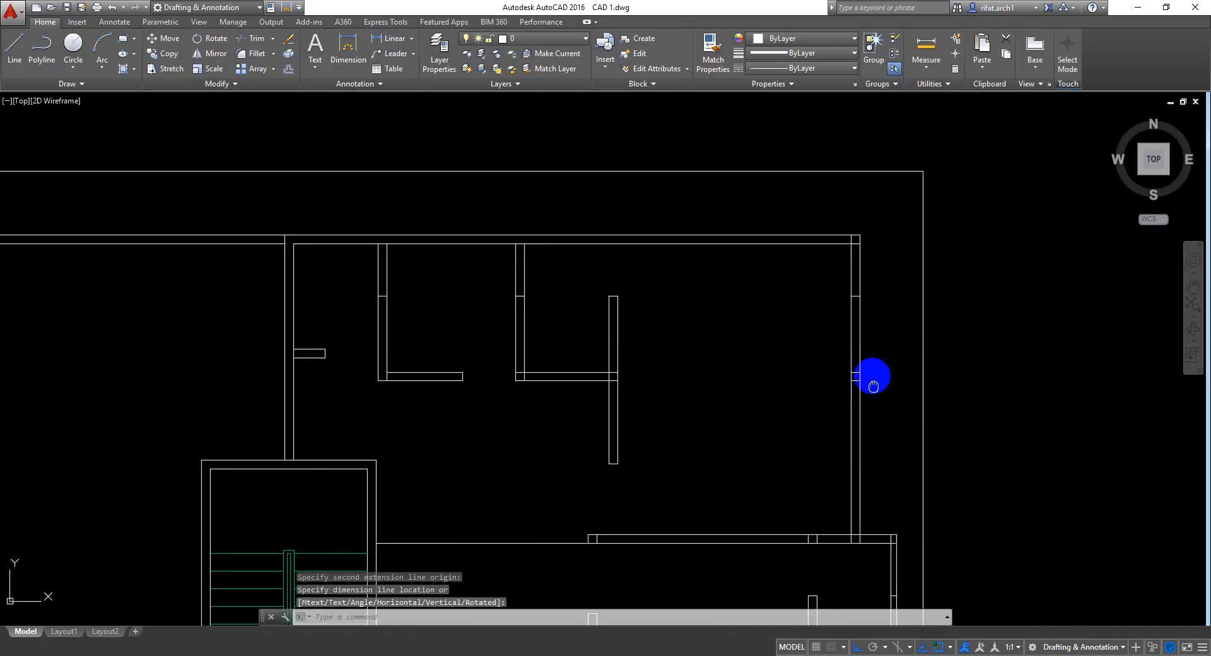
scroll(805, 353, up, 2)
key(Return)
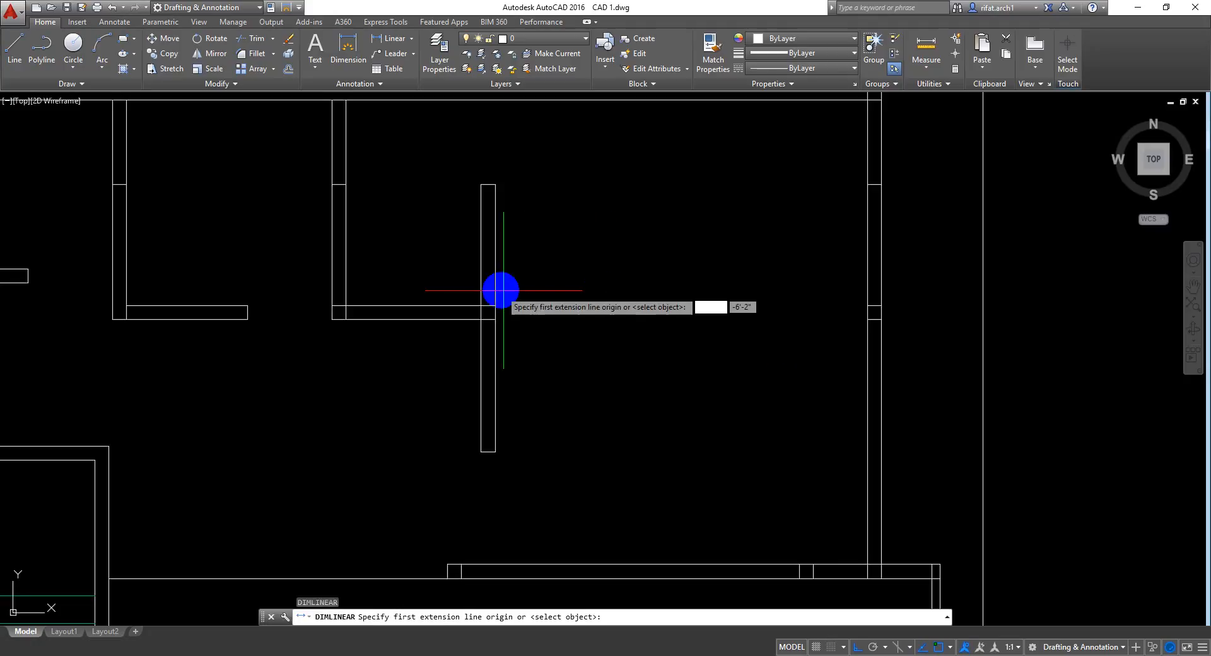
click(496, 282)
click(861, 285)
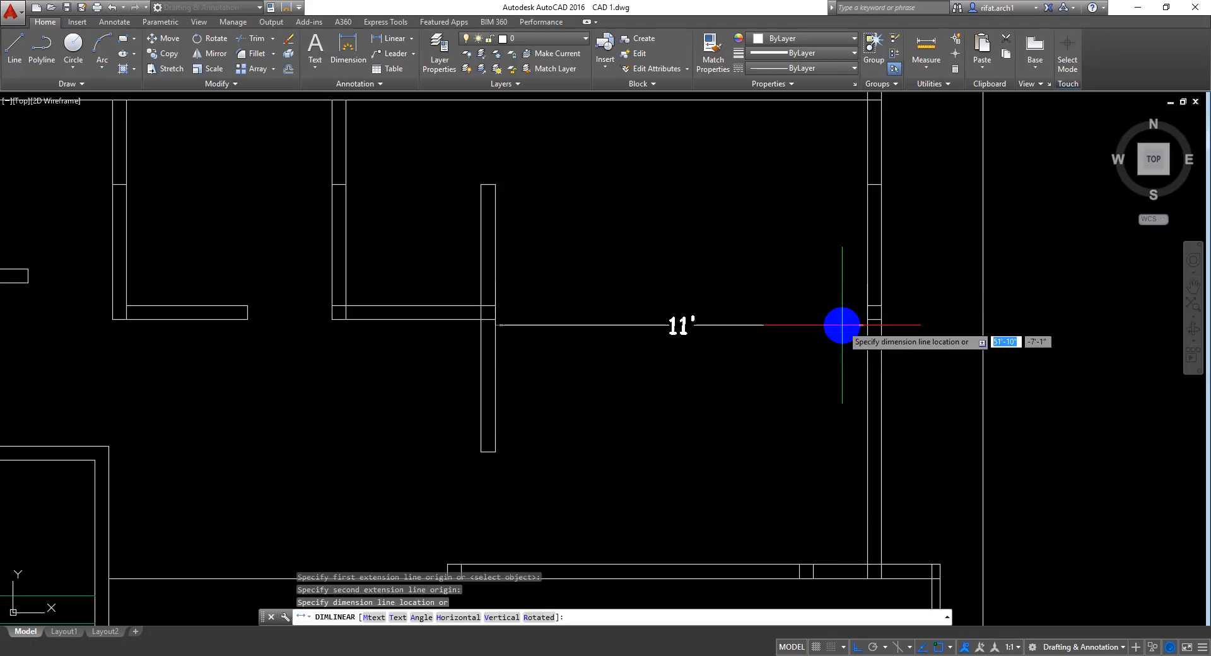
key(Escape)
Step: Measure the horizontal distance from the third northern partition to the west line of the southern area's easternmost partition
scroll(846, 382, down, 2)
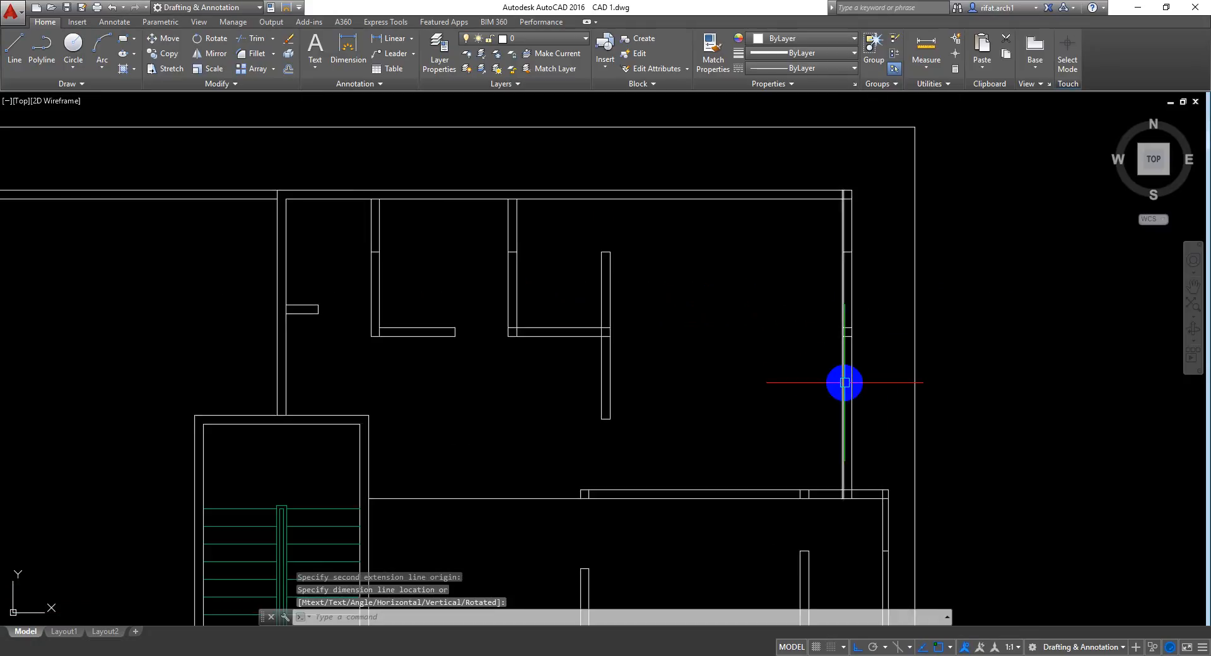
scroll(682, 365, up, 2)
middle_drag(713, 393, 673, 315)
key(Return)
click(528, 365)
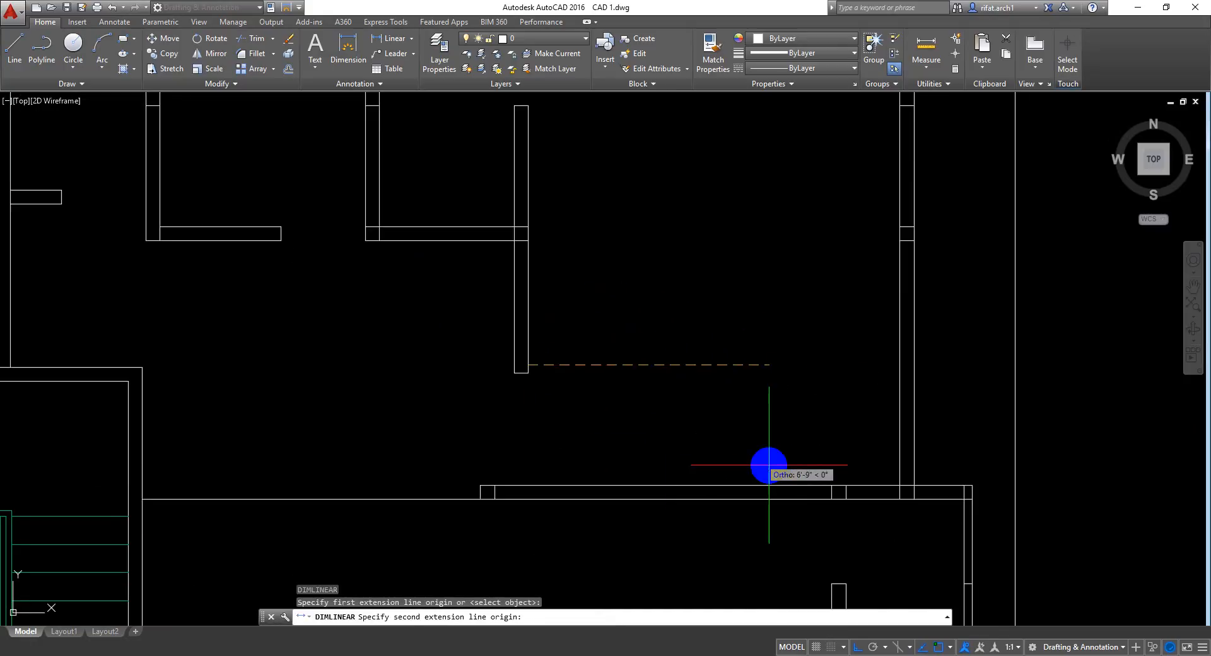
click(831, 487)
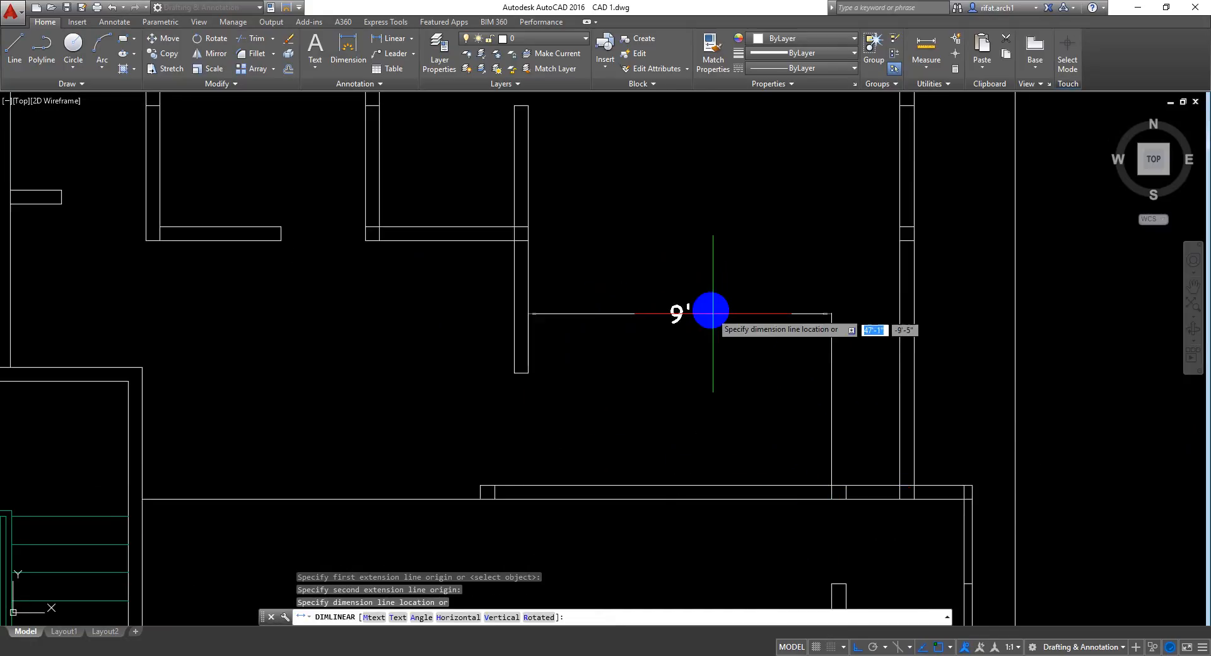
key(Escape)
Step: Delete the four outer boundary lines around the building
scroll(700, 354, down, 2)
scroll(701, 354, down, 2)
scroll(694, 300, up, 2)
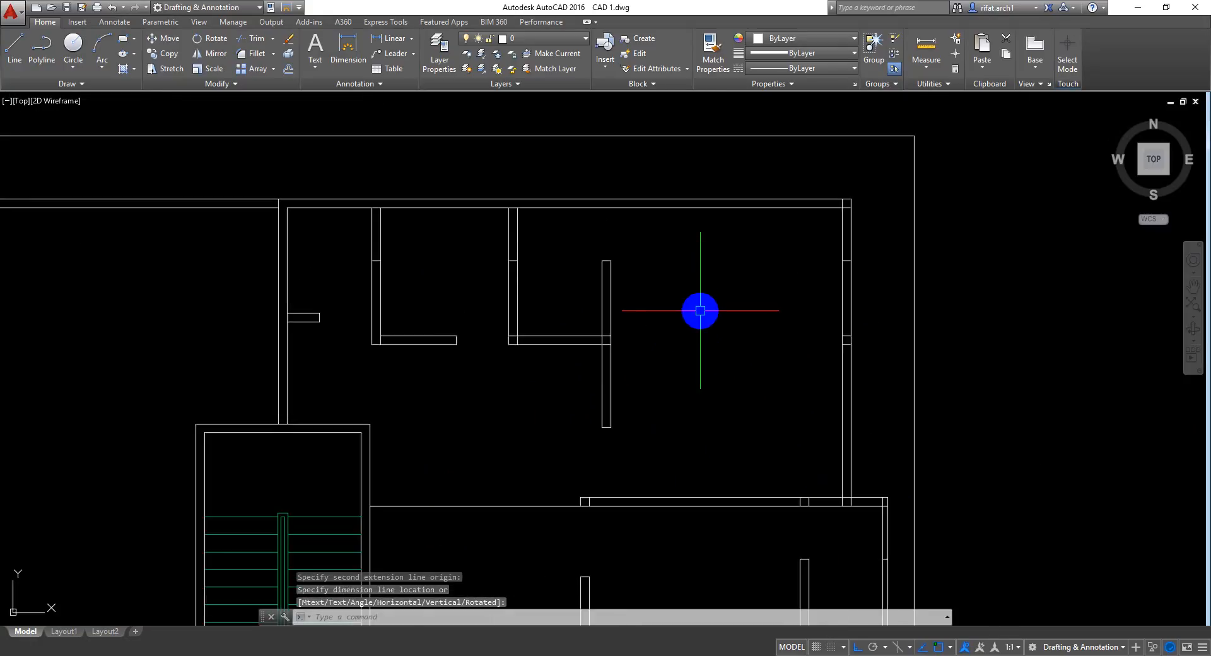
middle_drag(719, 305, 722, 365)
middle_drag(757, 290, 771, 238)
scroll(761, 235, down, 2)
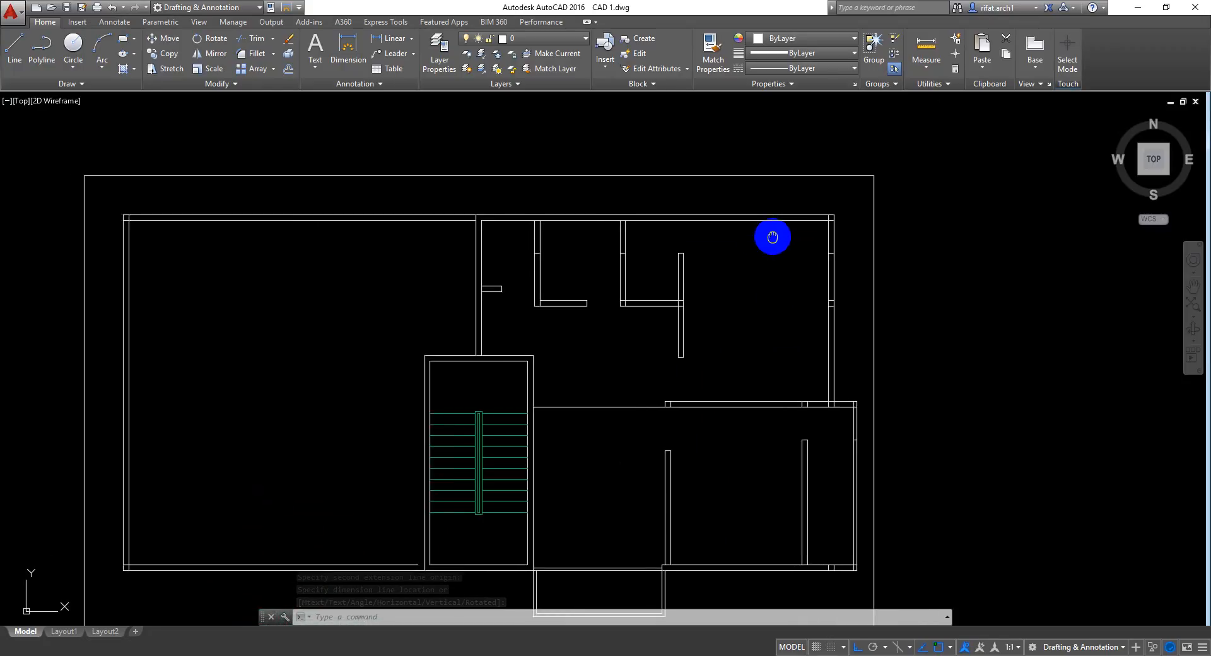
click(929, 151)
click(852, 197)
key(Delete)
mouse_move(828, 328)
middle_down()
mouse_move(881, 236)
mouse_move(888, 243)
middle_up()
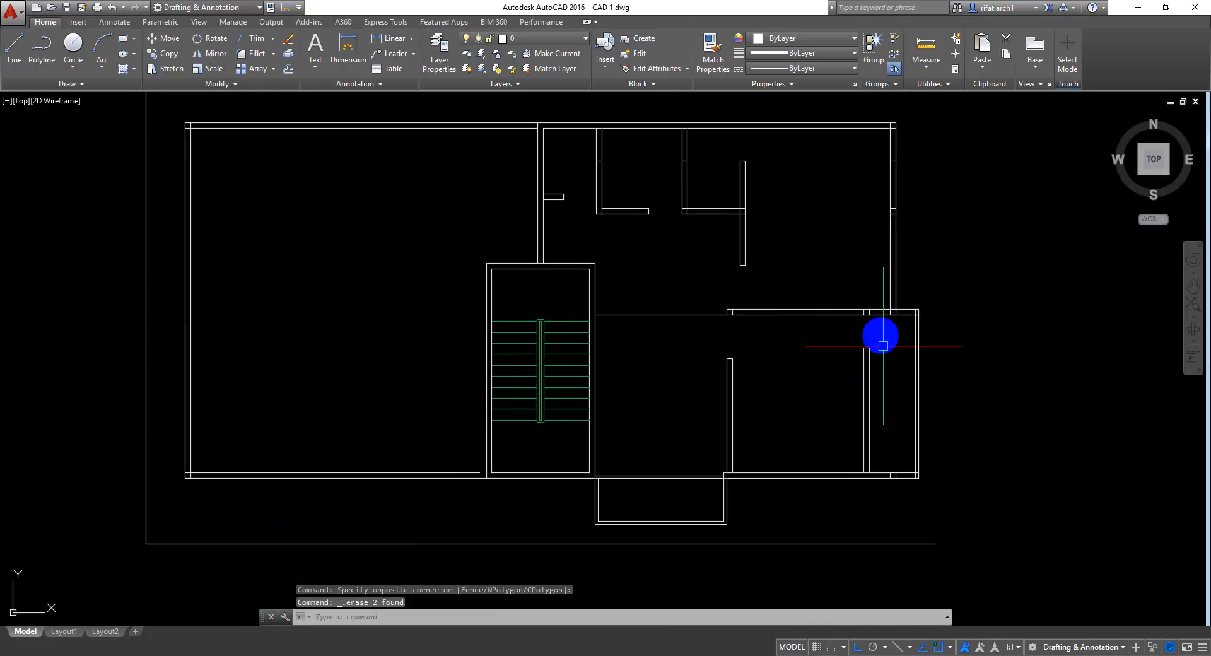
click(256, 521)
click(138, 550)
key(Delete)
middle_drag(368, 389, 377, 422)
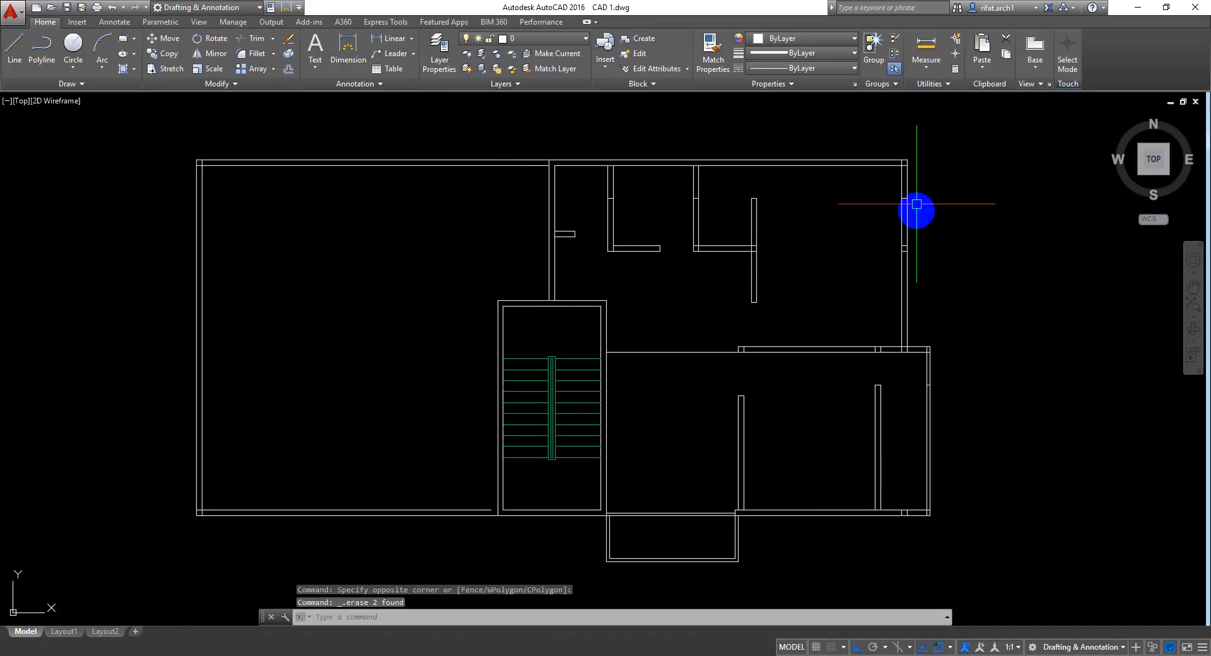
scroll(917, 158, up, 2)
middle_drag(917, 157, 863, 116)
scroll(865, 139, down, 1)
middle_drag(897, 226, 875, 323)
scroll(761, 184, up, 4)
middle_drag(694, 217, 680, 177)
scroll(722, 201, down, 5)
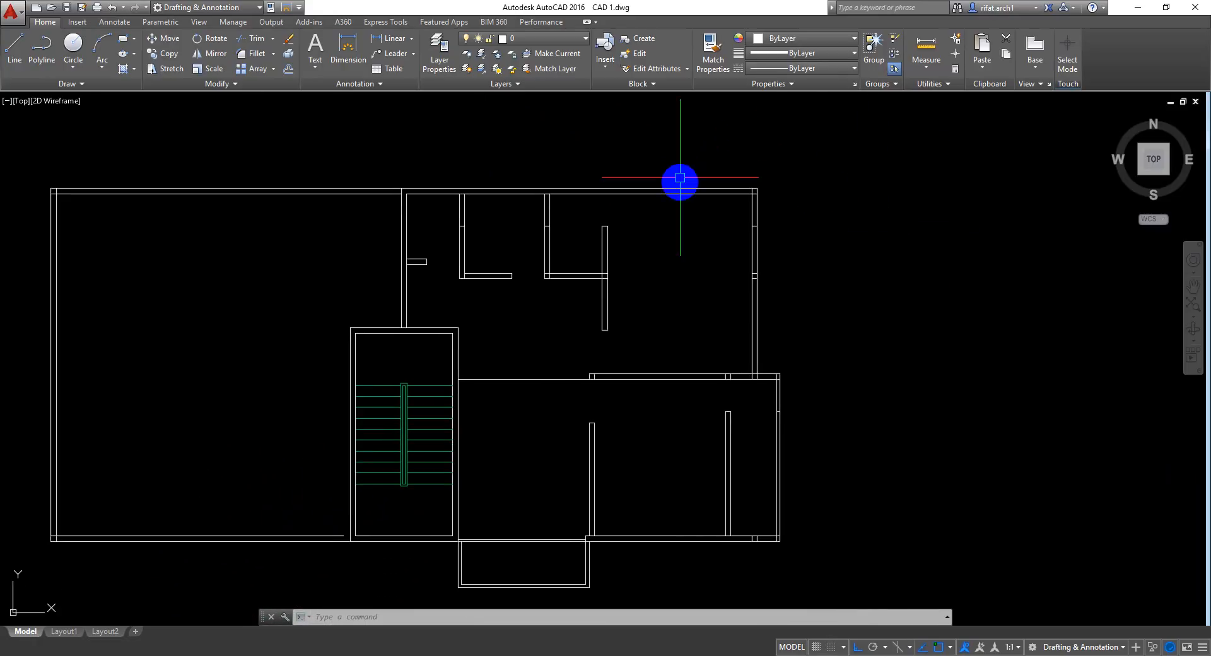
Step: Offset the north wall's outer line 48" north
middle_drag(755, 232, 736, 278)
scroll(707, 186, up, 4)
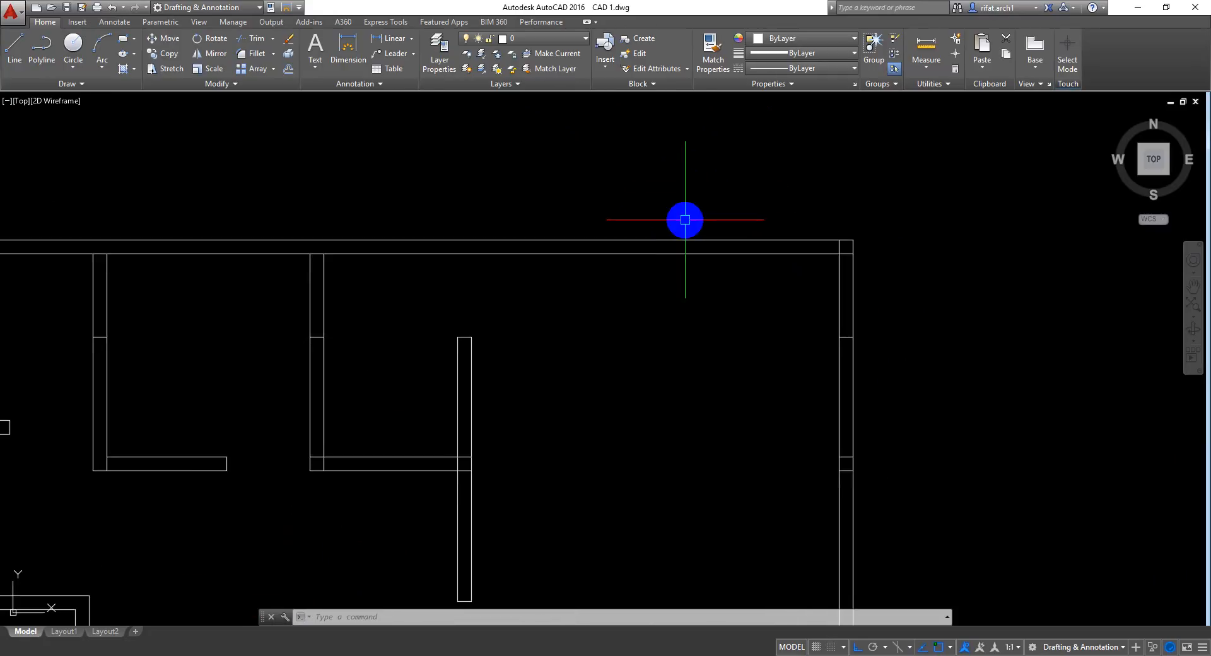
key(Return)
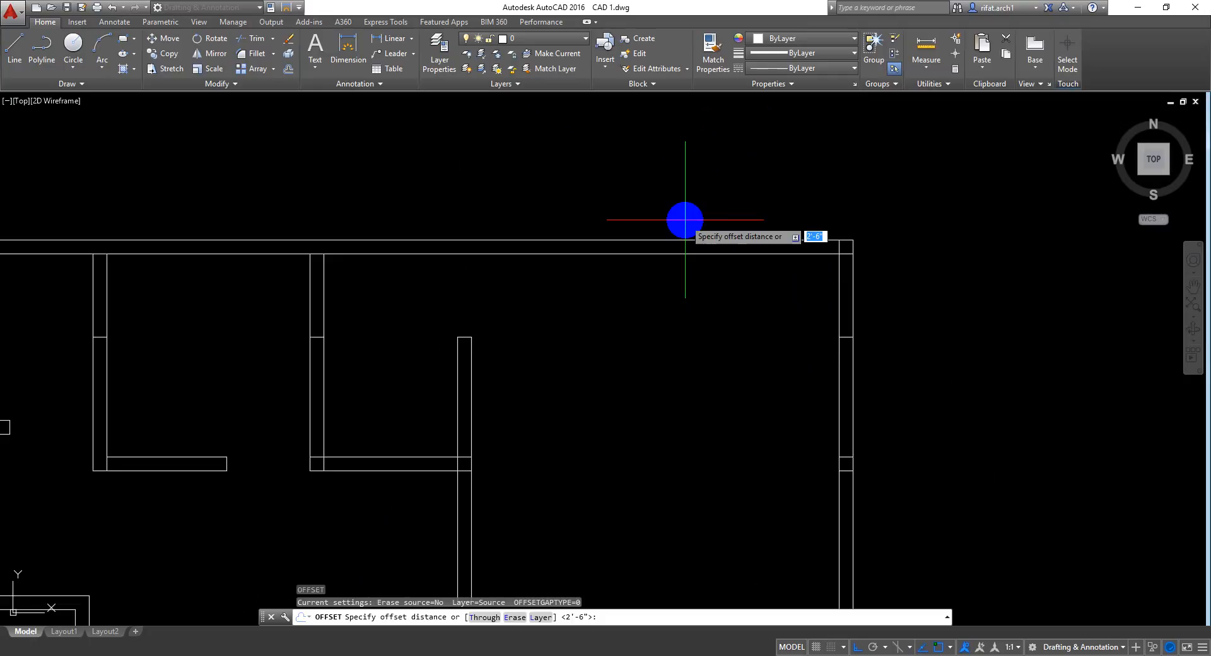
key(Return)
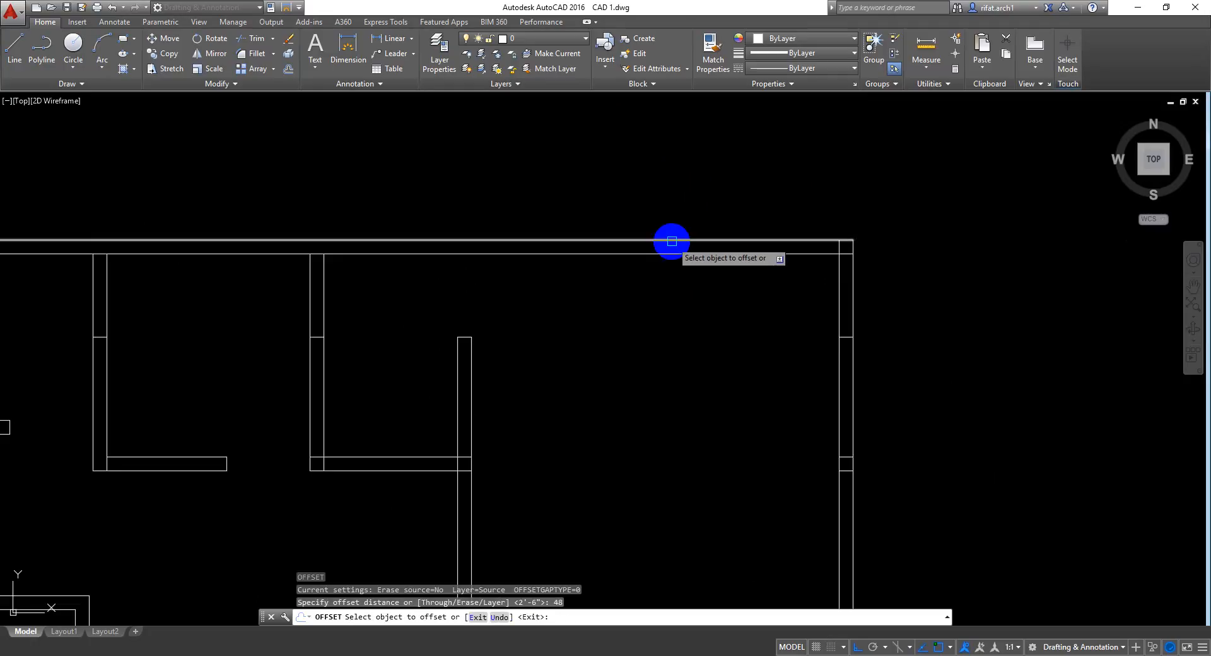
click(673, 240)
click(698, 184)
key(Return)
middle_drag(670, 166, 685, 205)
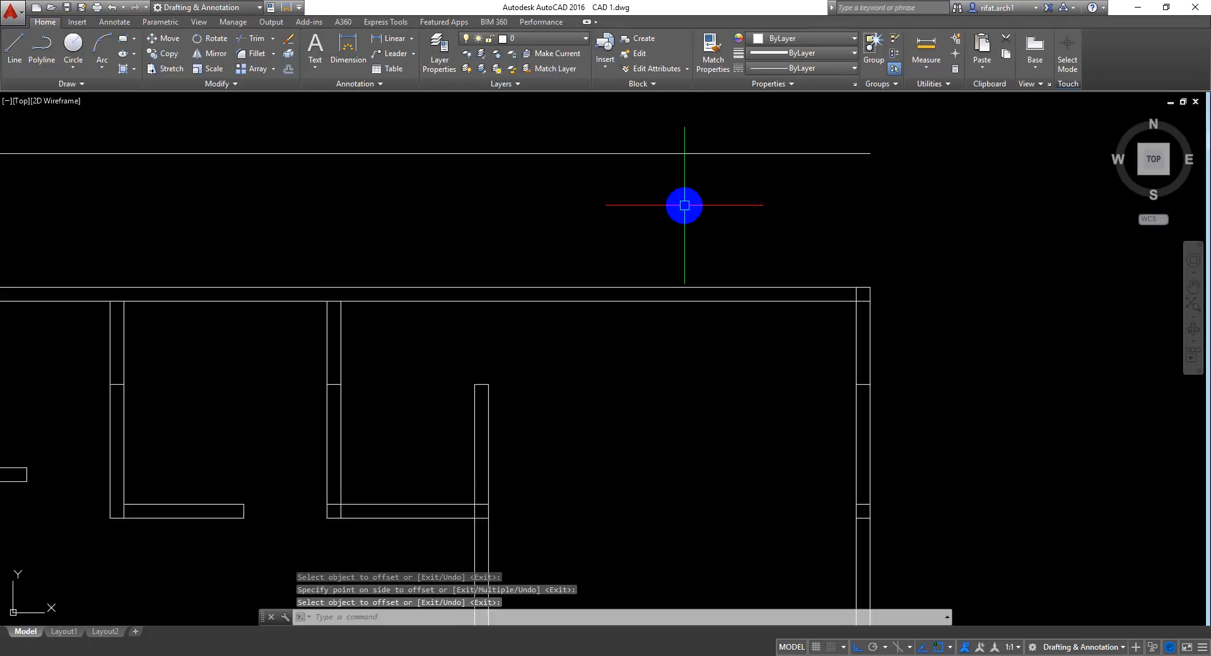
text(l)
key(Return)
click(870, 287)
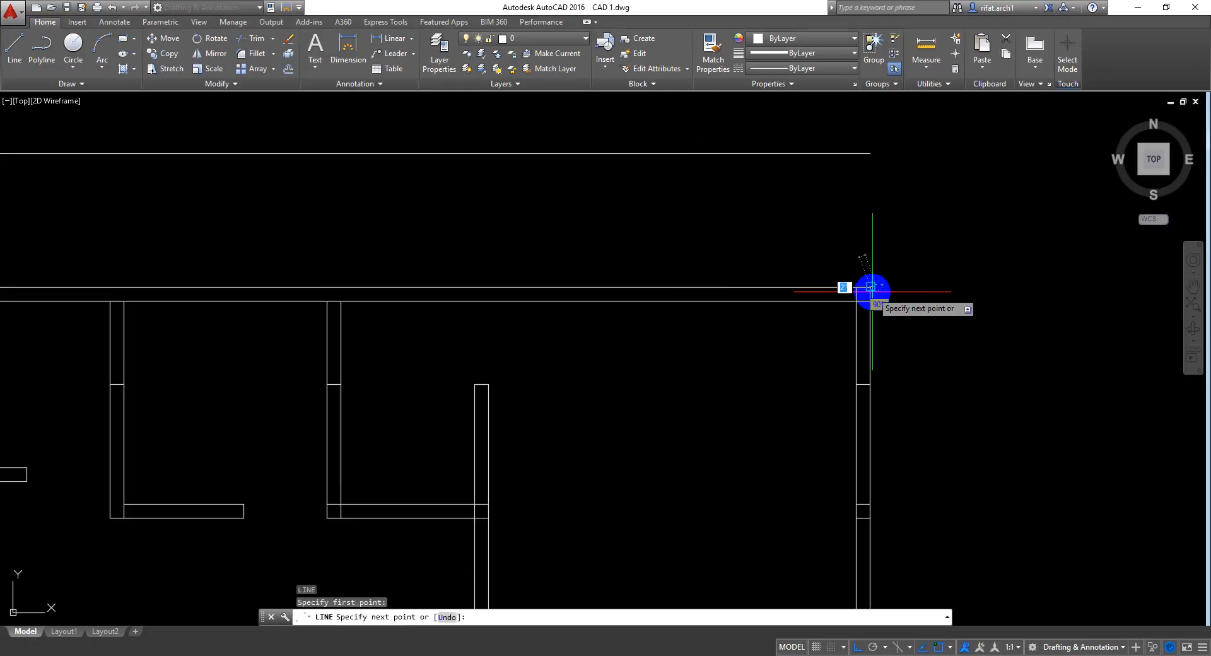
key(Escape)
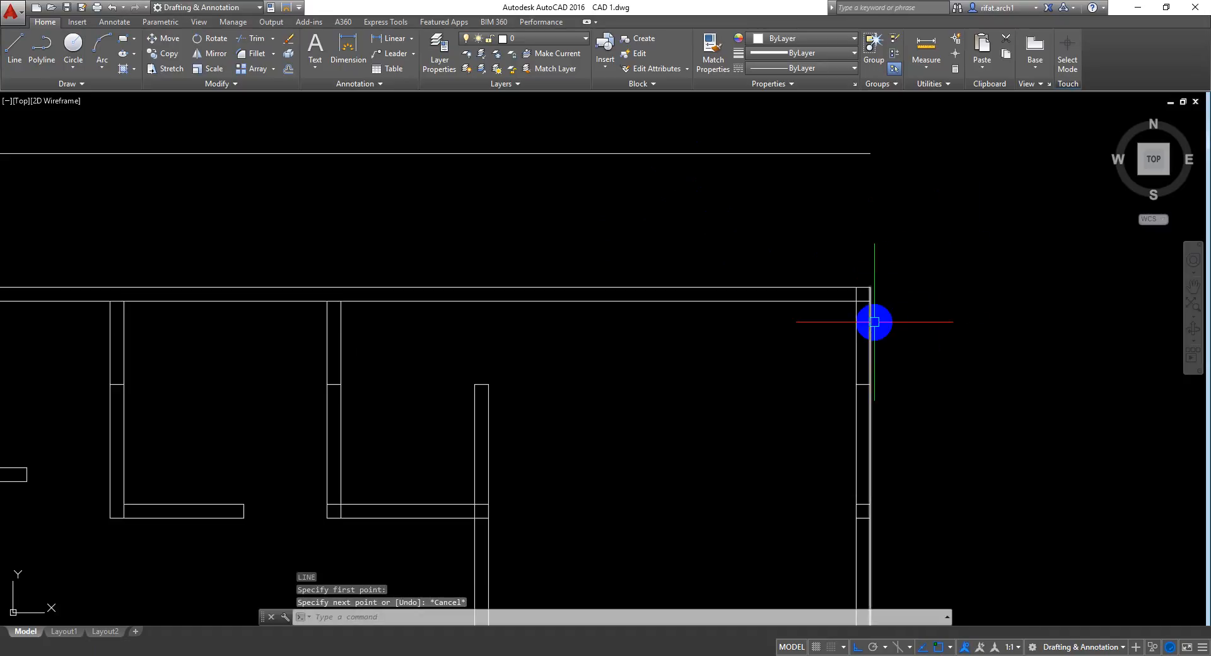
Step: Stretch the upper end of the east wall's outer line north to meet the offset line above the north wall
click(871, 288)
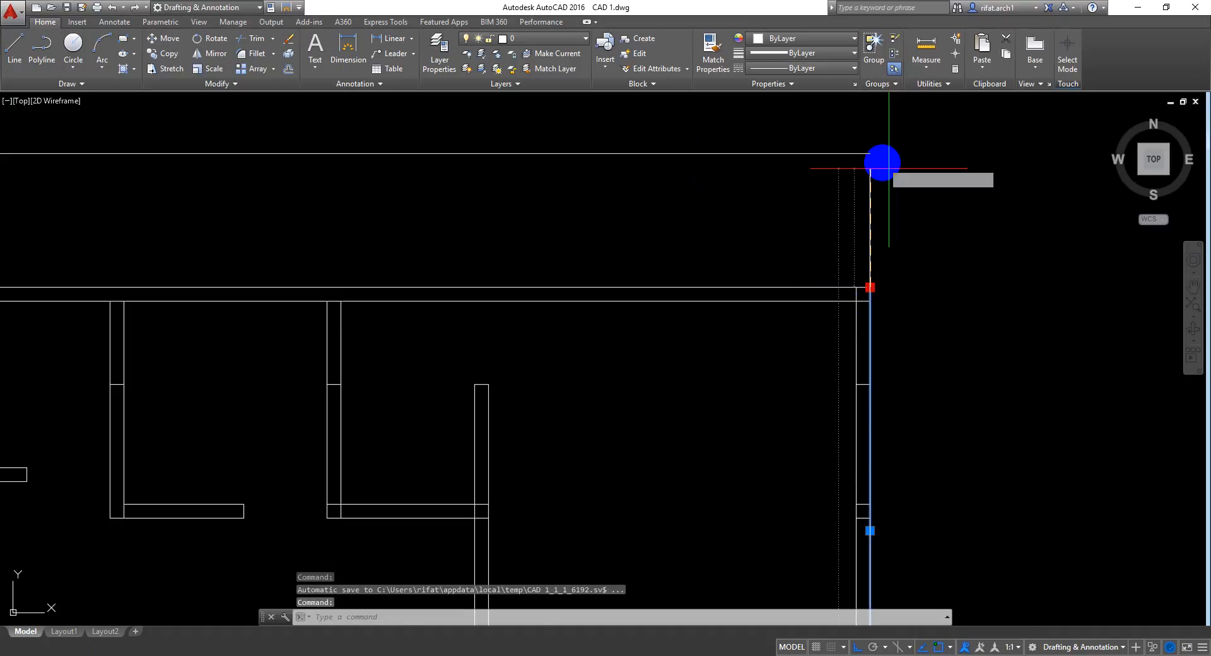
key(Escape)
key(Escape)
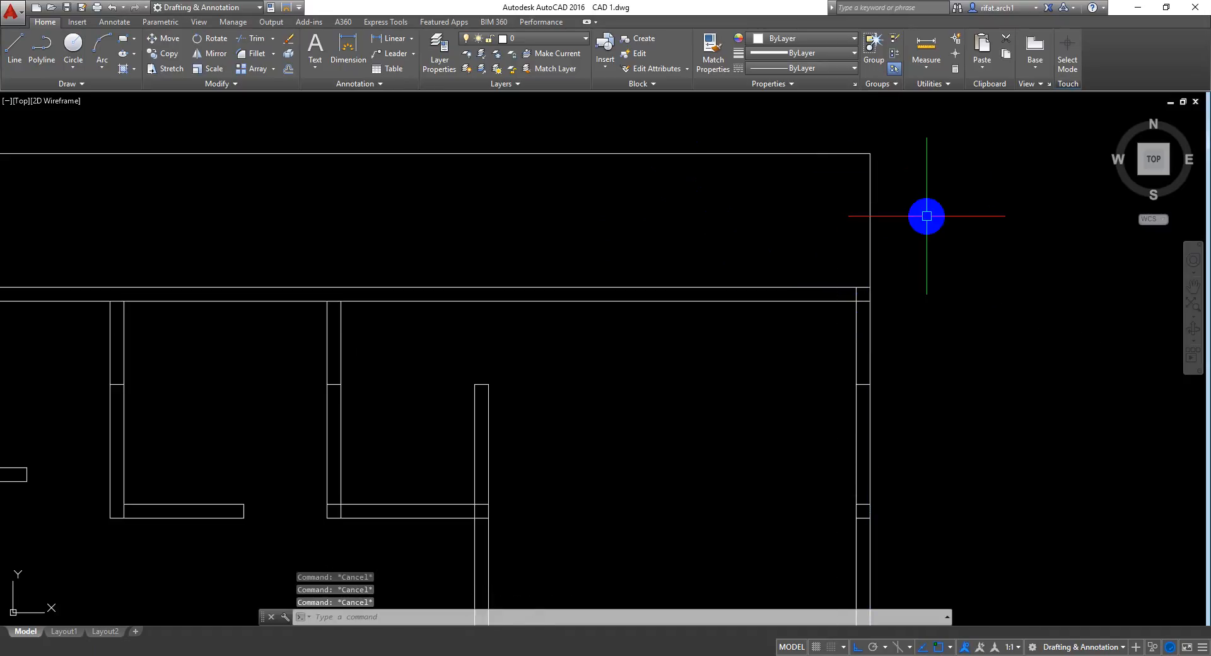
Step: Offset the extended outer line of the east wall 8' west
key(Return)
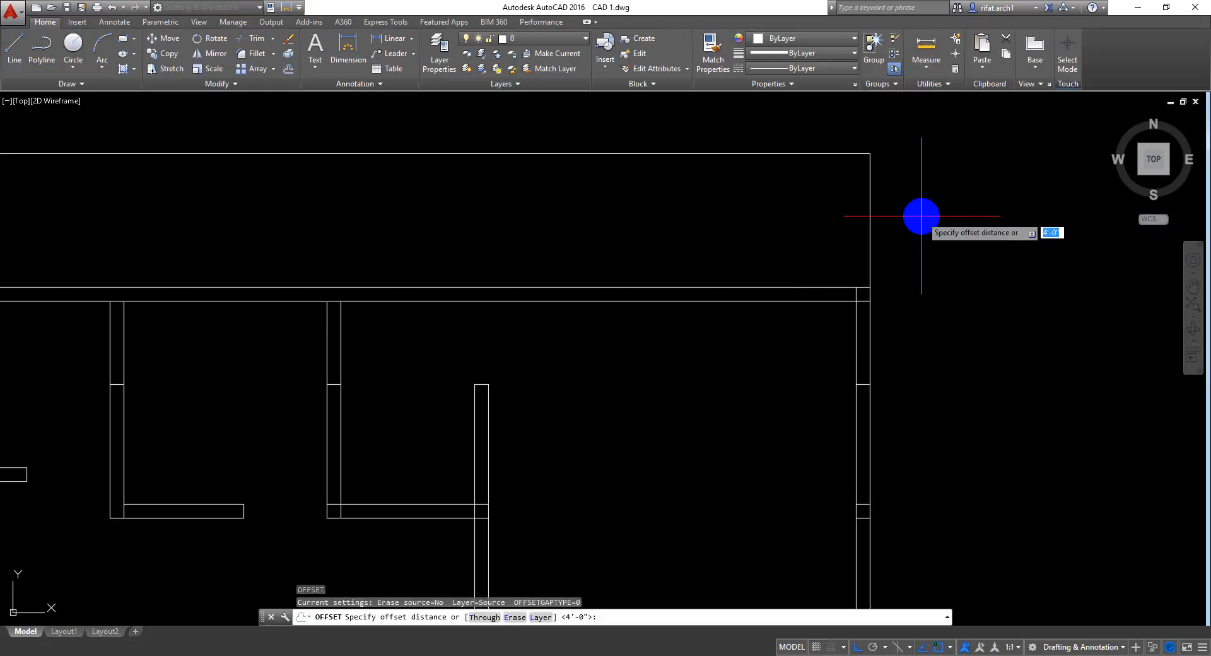
text(8')
key(Return)
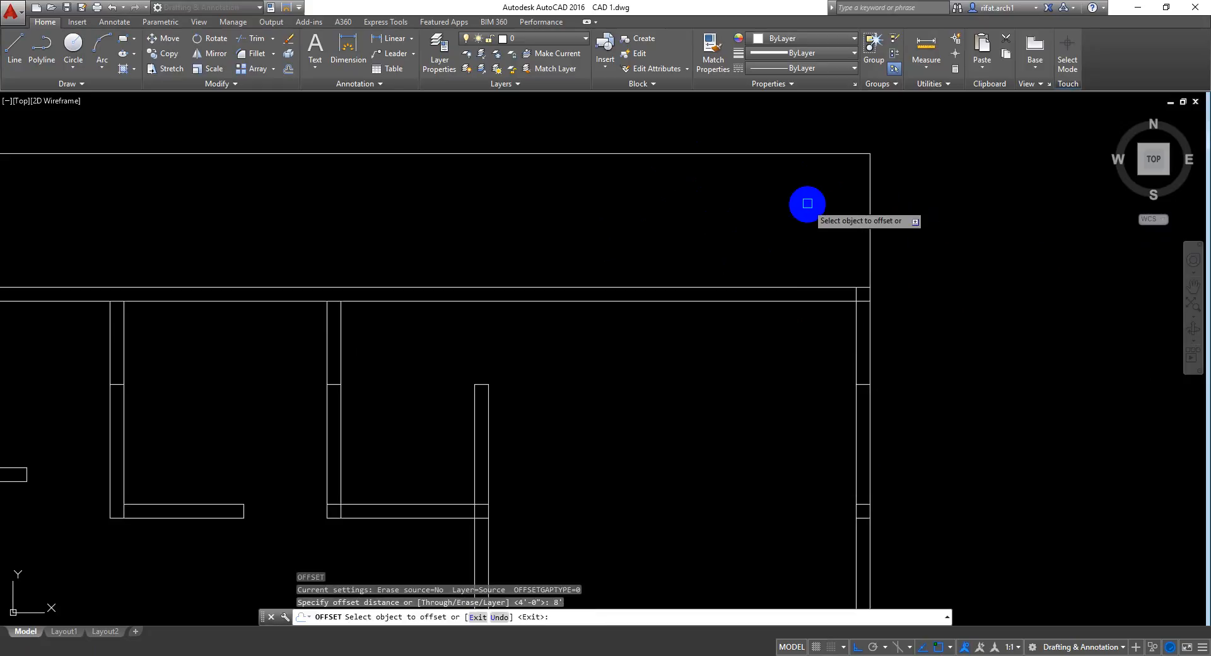
click(869, 205)
click(677, 233)
key(Escape)
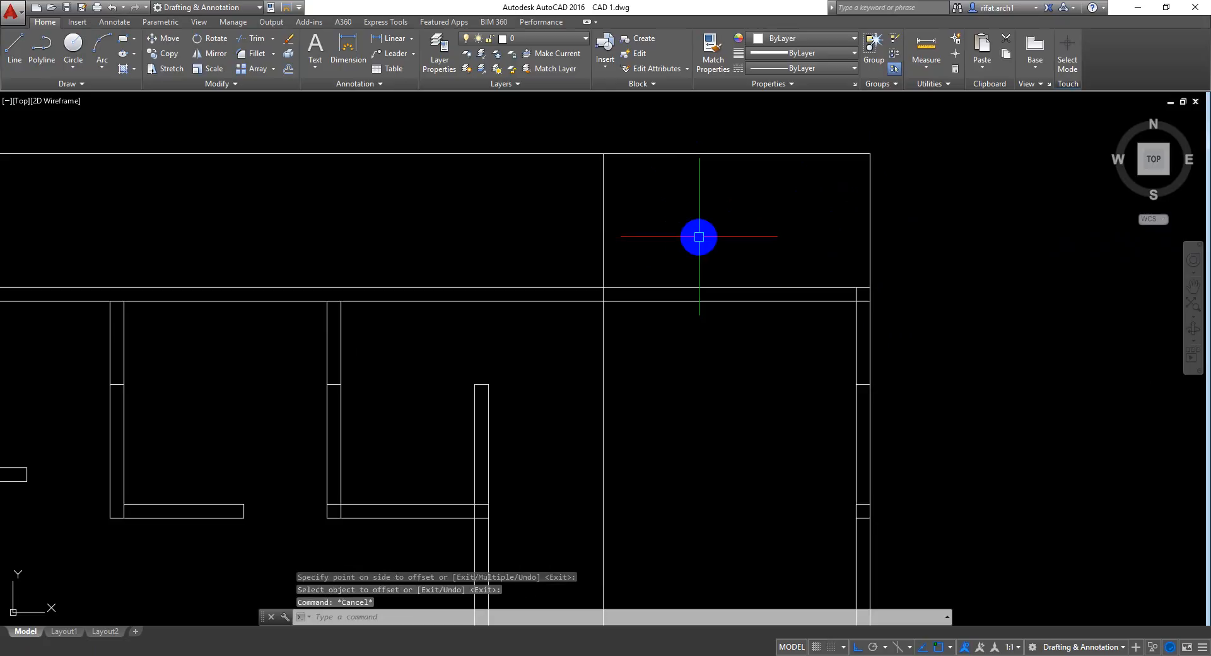
key(Escape)
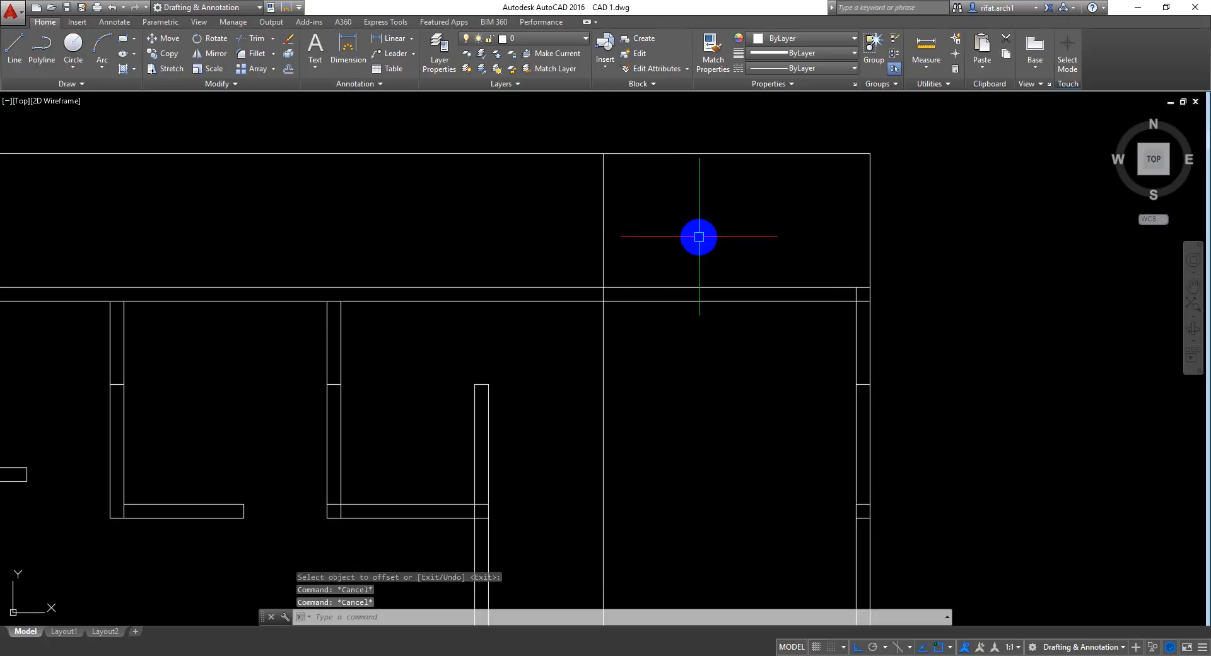
Step: Offset the new vertical line 5" west to form the west wall of the northeast projection
key(Return)
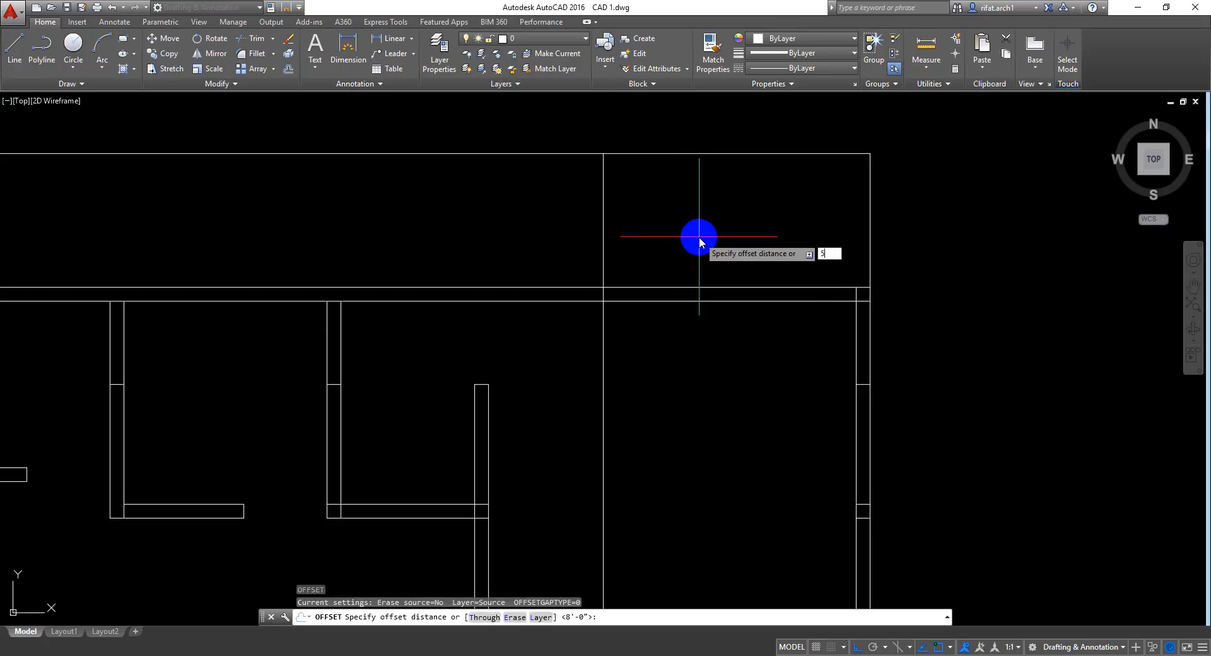
text(5)
key(Return)
click(604, 230)
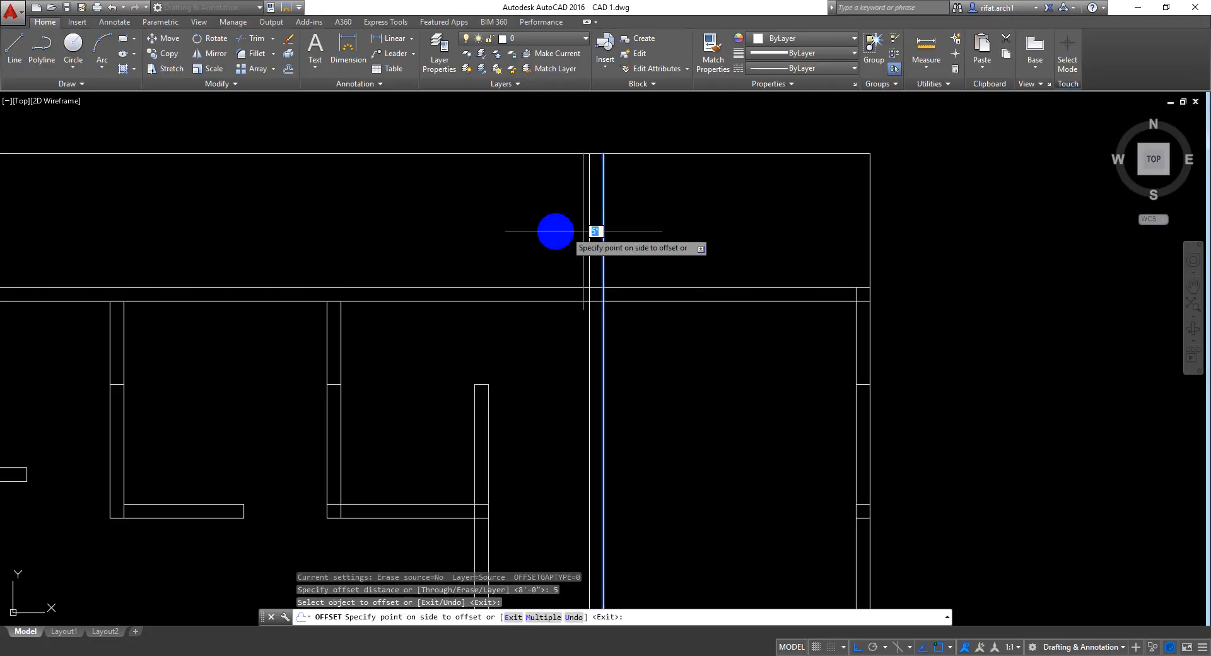
click(556, 231)
key(Return)
click(638, 197)
click(573, 213)
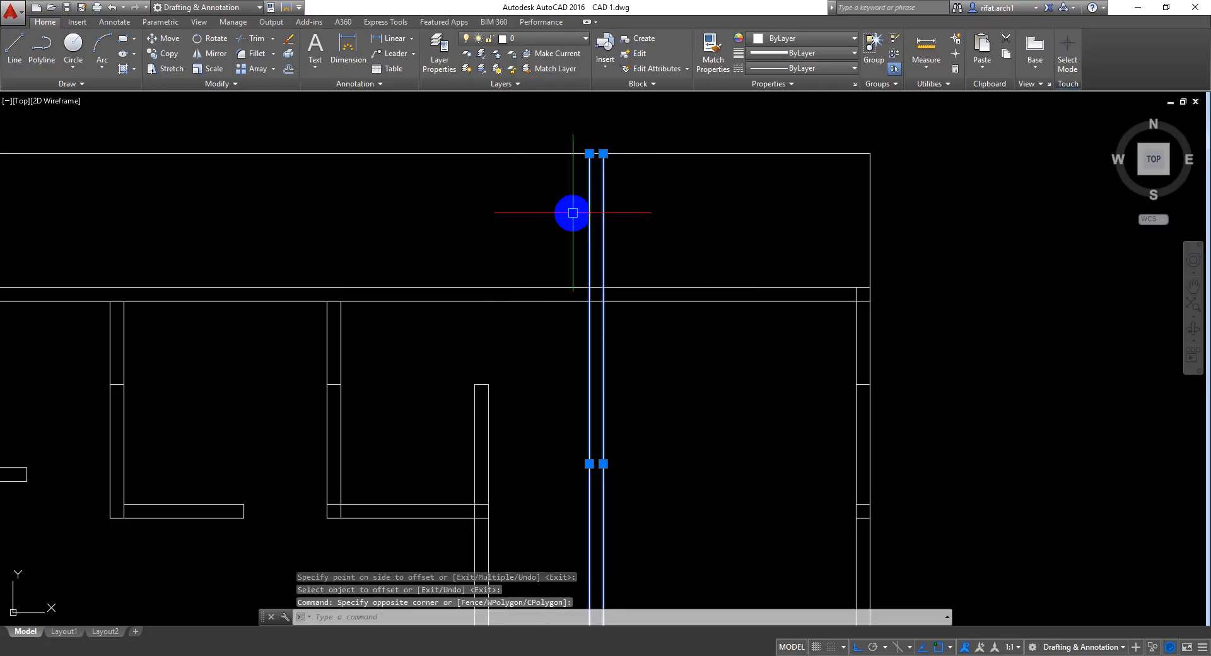
key(Escape)
key(Escape)
key(Escape)
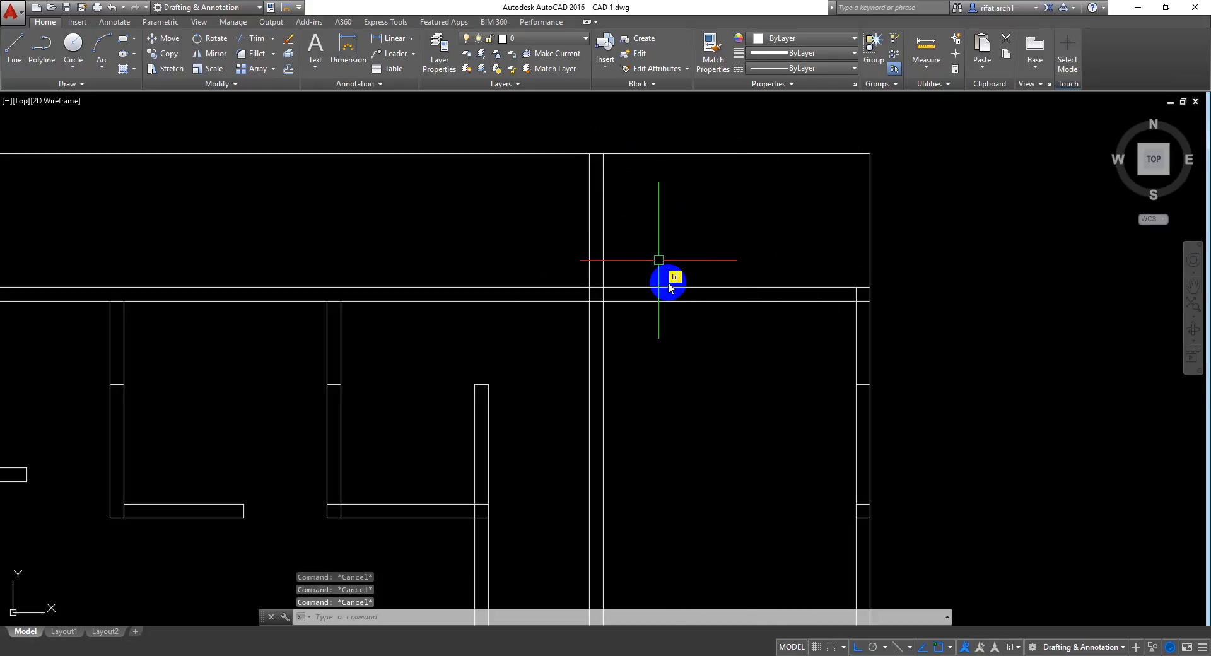
Step: Trim off the parts of the new wall's two lines that run south of the north wall
key(space)
key(space)
click(648, 342)
click(530, 410)
key(space)
Step: Try to offset the projection's west wall inner line 8' east
mouse_move(642, 443)
middle_down()
mouse_move(642, 150)
mouse_move(650, 481)
middle_up()
text(o)
key(space)
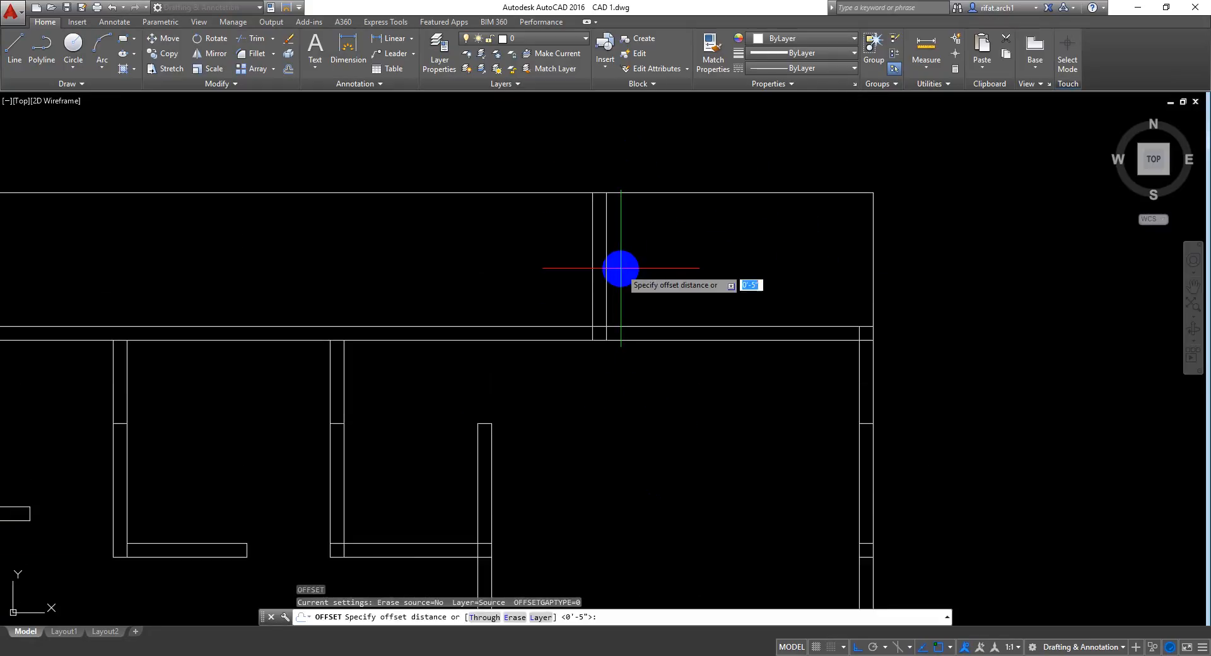
text(8')
key(space)
click(606, 275)
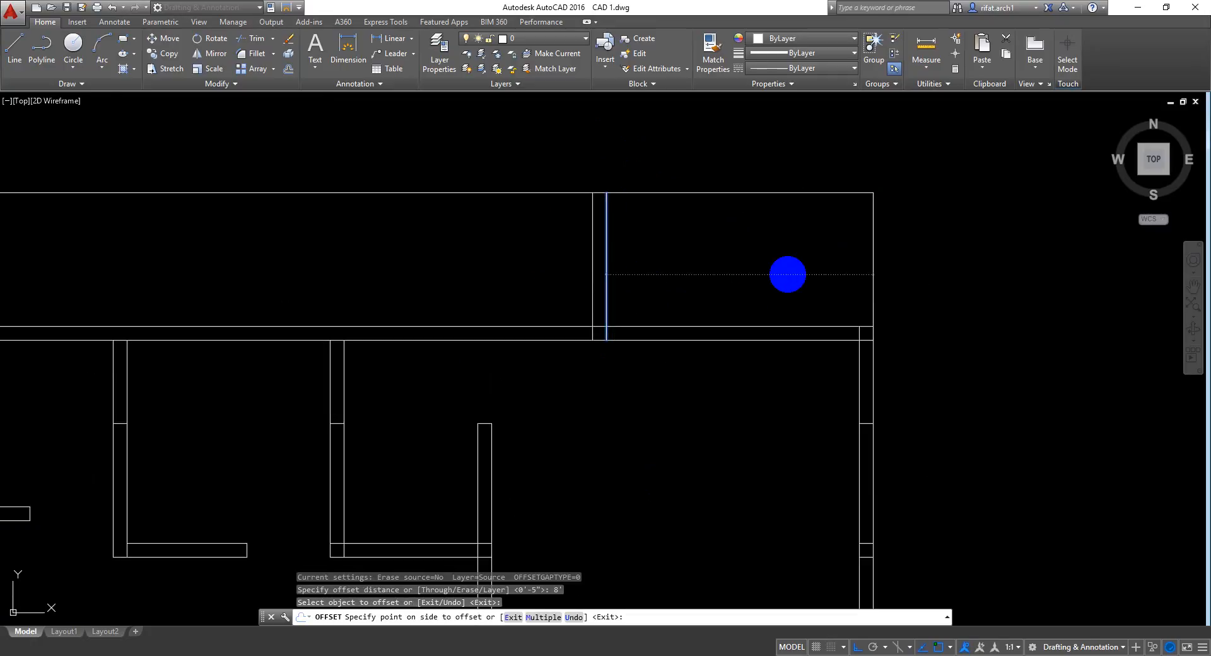
click(775, 282)
key(space)
key(ctrl+z)
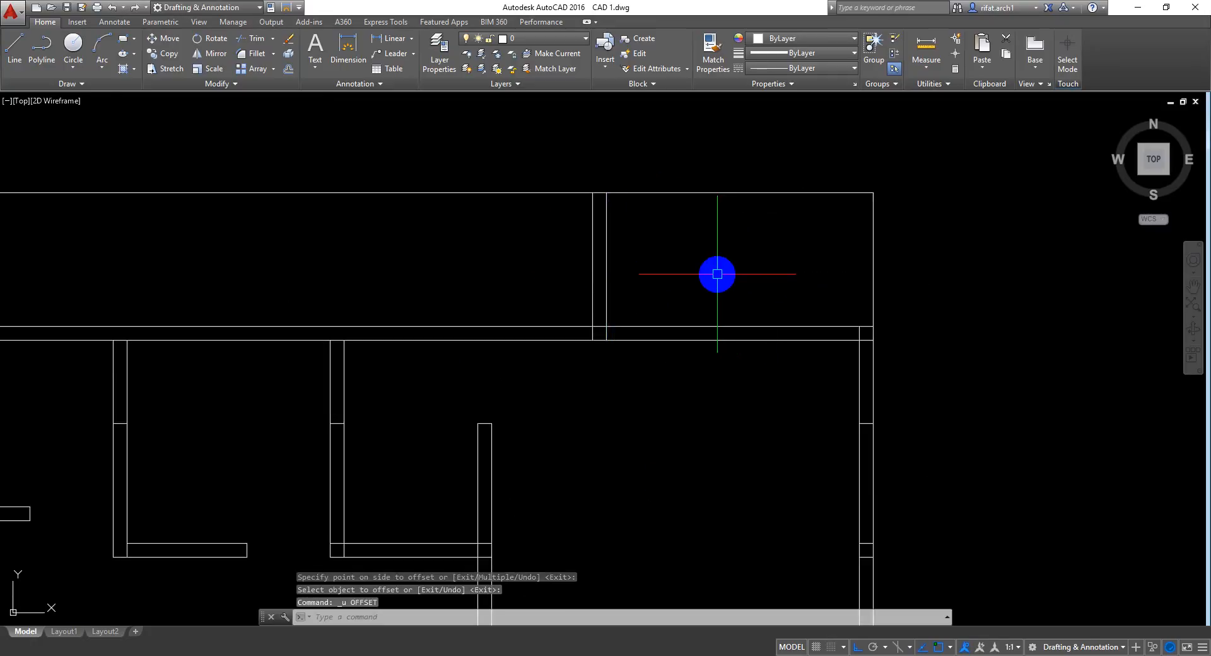
Step: Offset the outer line of the projection's west wall 8' east to form the east wall's inner line, and save the drawing
key(space)
text(8)
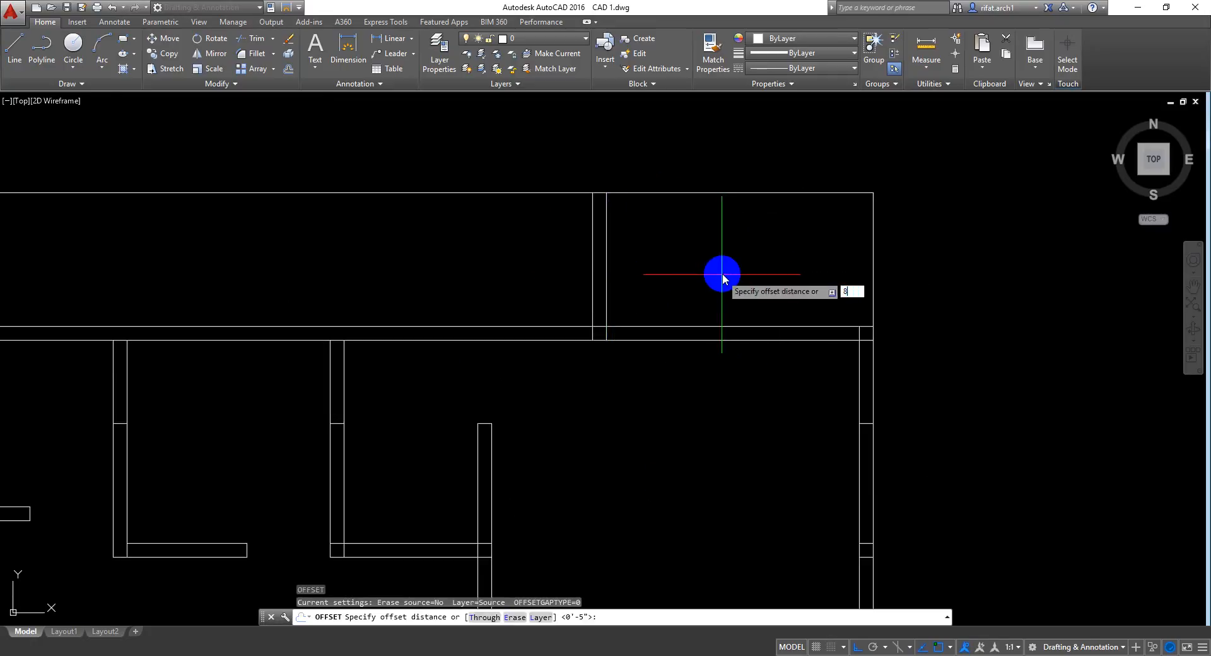
text(')
key(Return)
click(593, 272)
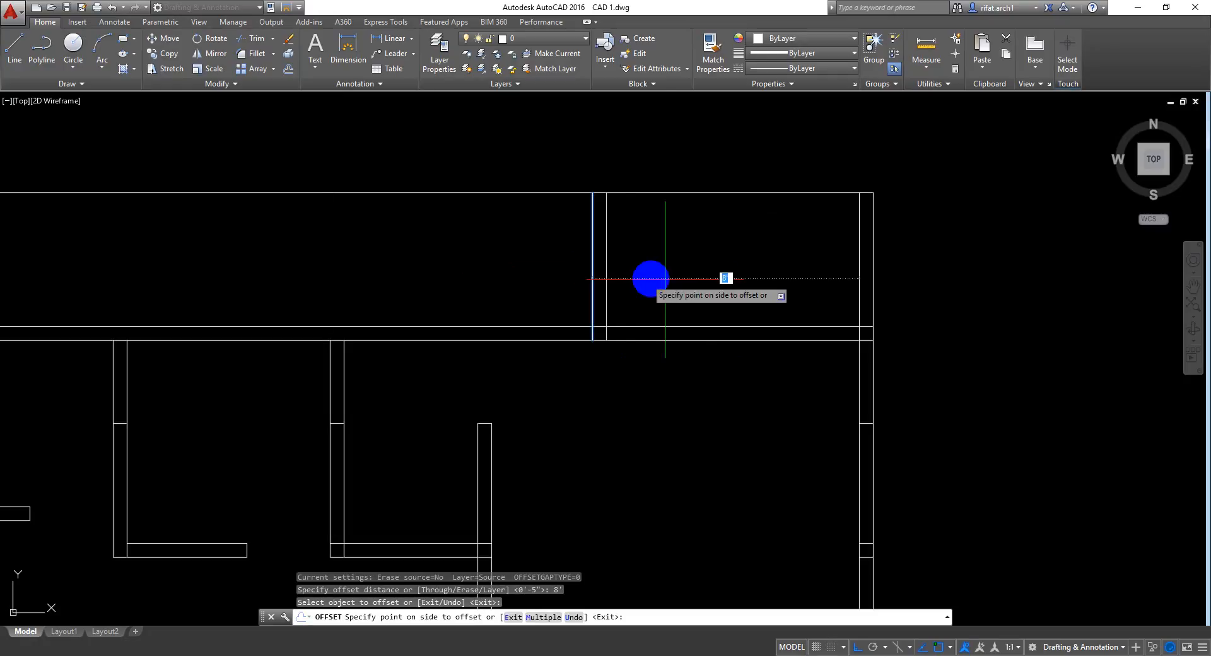
click(730, 278)
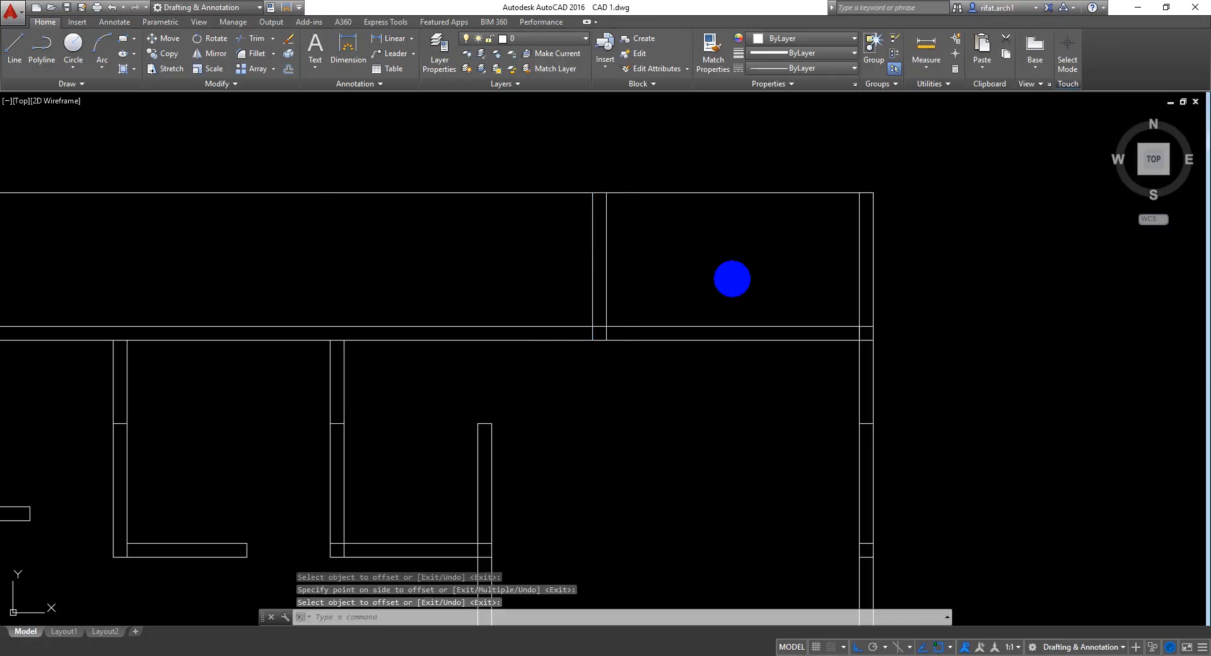
key(Return)
scroll(732, 278, down, 3)
key(ctrl+s)
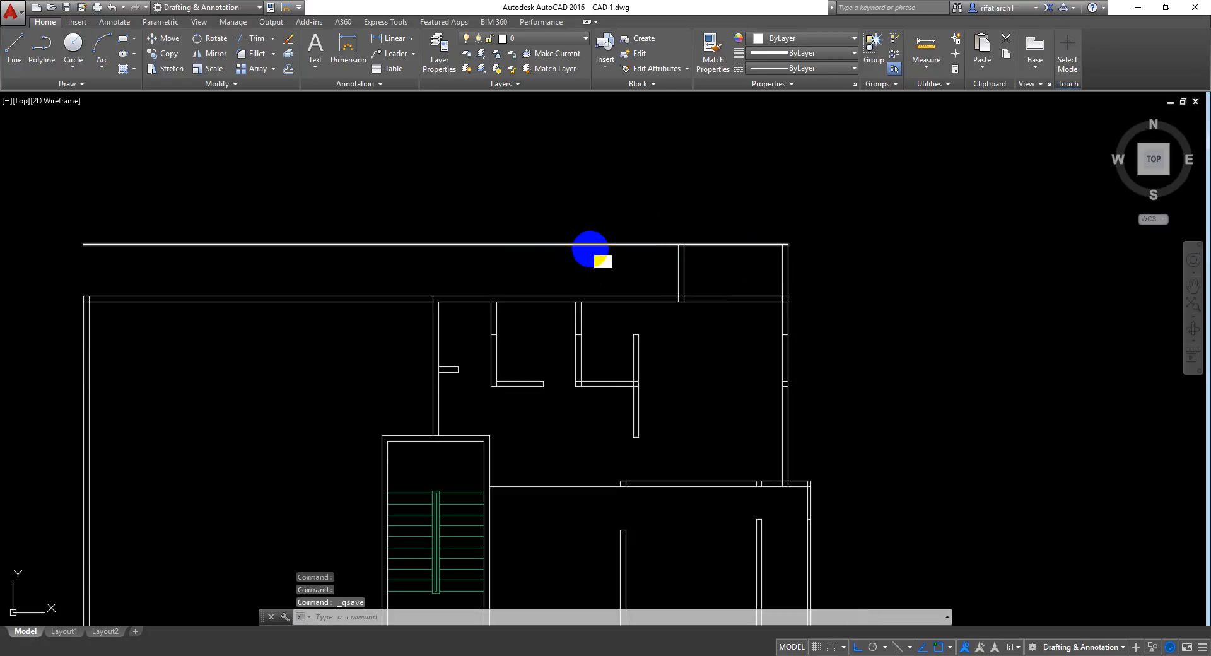
Step: Trim the northernmost line back to the outer line of the projection's west wall
text(tr)
key(Return)
key(Return)
click(627, 209)
click(561, 260)
key(Return)
scroll(733, 292, up, 3)
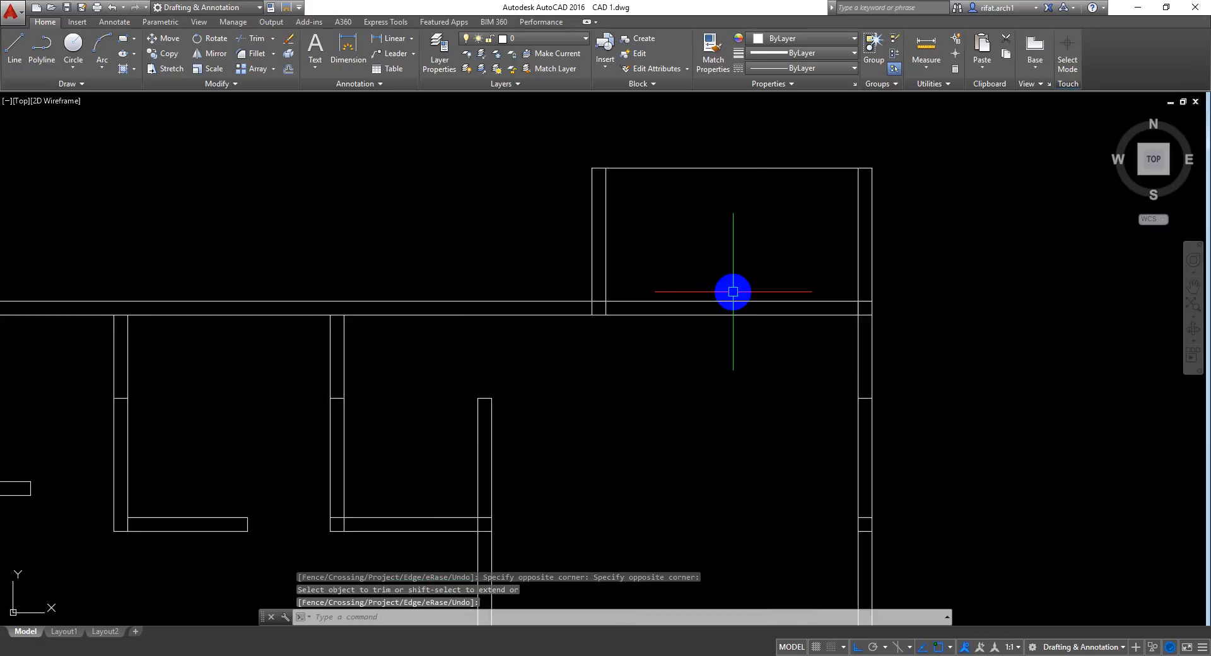
mouse_move(733, 292)
middle_down()
mouse_move(730, 176)
mouse_move(730, 279)
middle_up()
scroll(722, 270, up, 2)
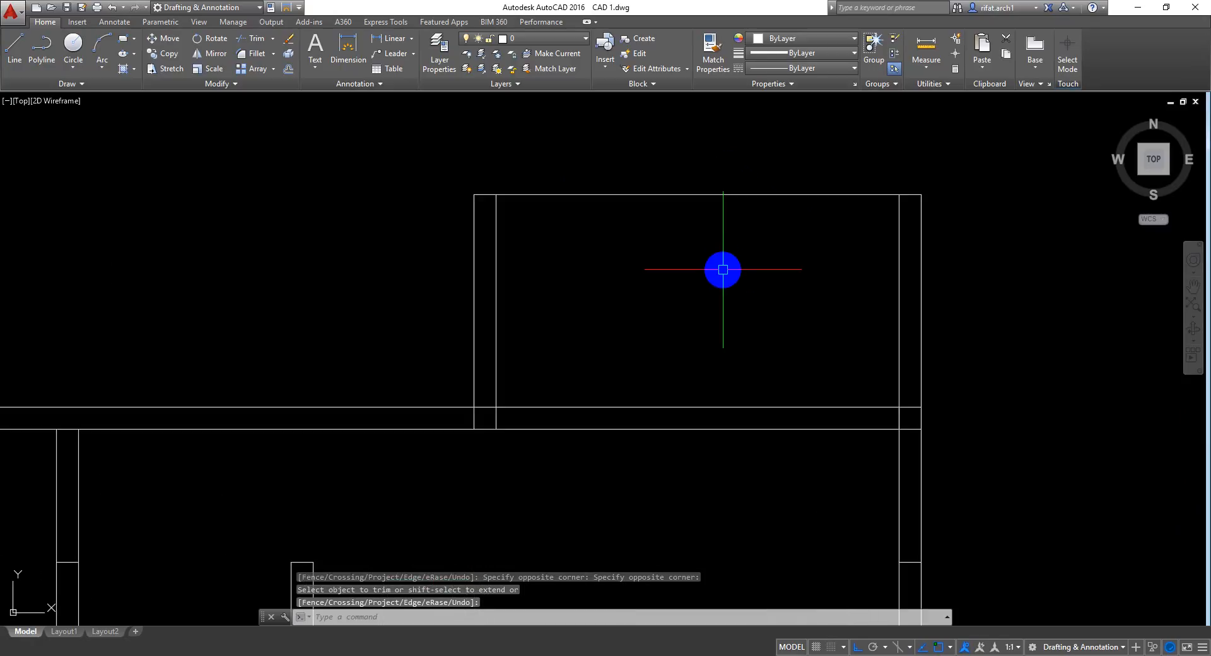
scroll(723, 270, down, 4)
middle_drag(692, 395, 693, 337)
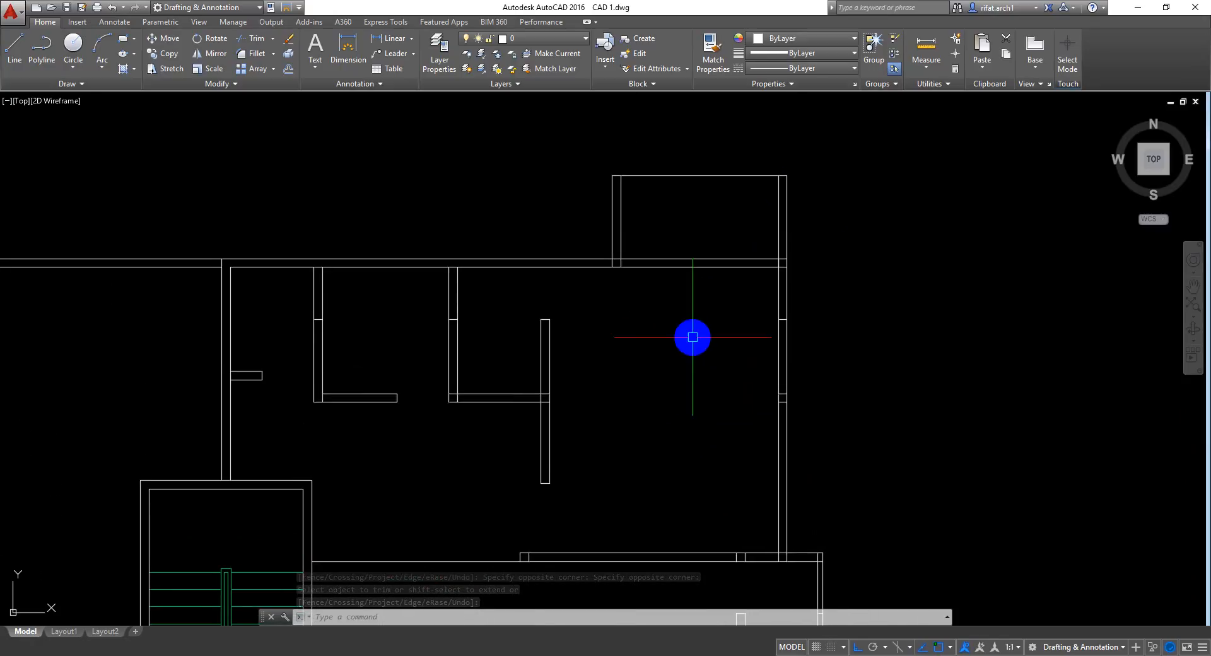
Step: Offset the inner line of the projection's west wall 30" east to mark the door opening
scroll(627, 248, up, 4)
middle_drag(627, 248, 611, 318)
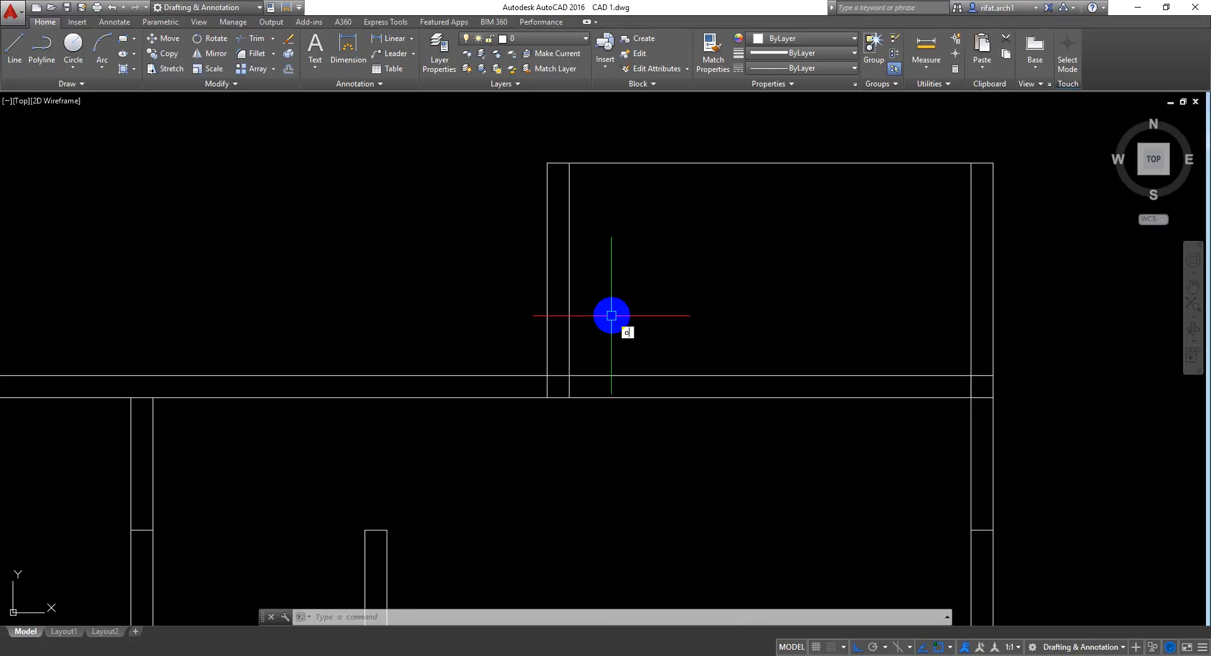
key(Return)
text(30)
key(Return)
click(569, 287)
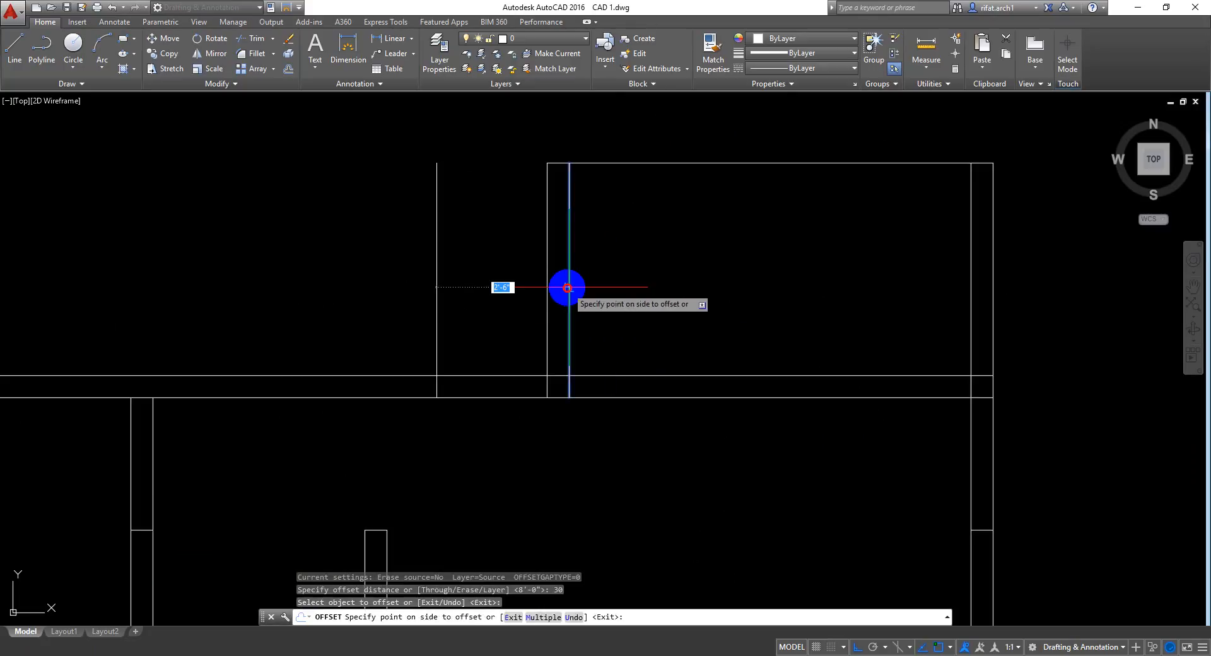
click(711, 315)
key(Return)
middle_drag(815, 292, 778, 291)
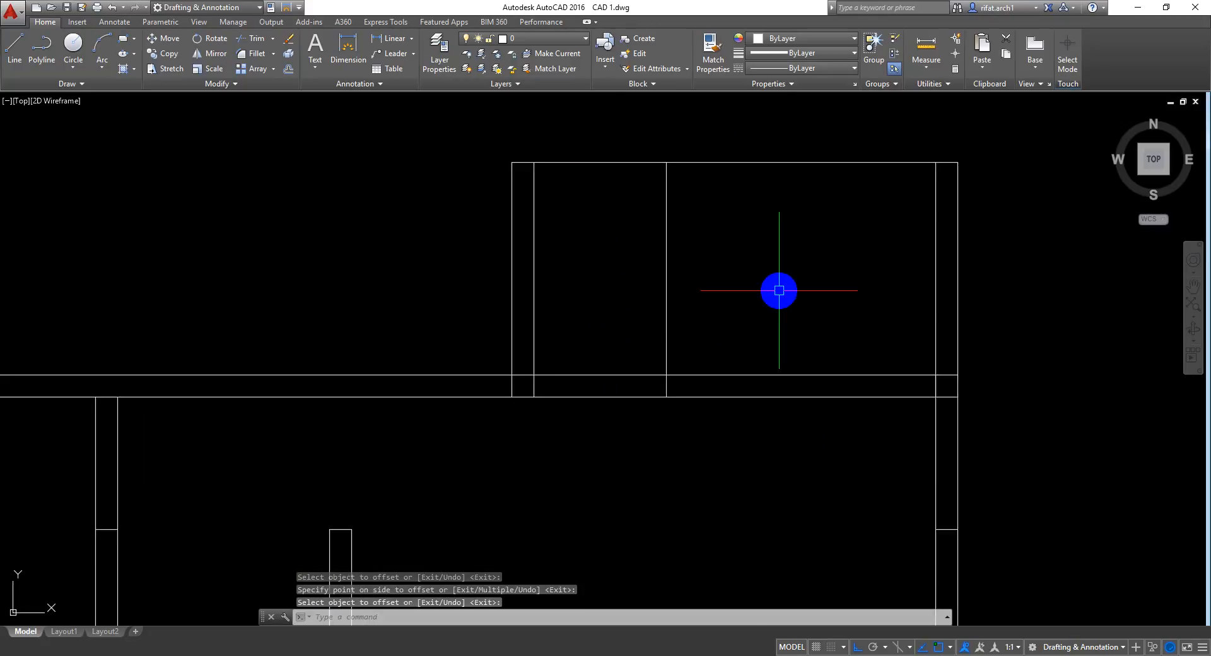
Step: Trim the marking line north of the wall and cut the 30" door opening through the north wall into the projection
text(tr)
key(Return)
key(Return)
click(716, 183)
click(638, 259)
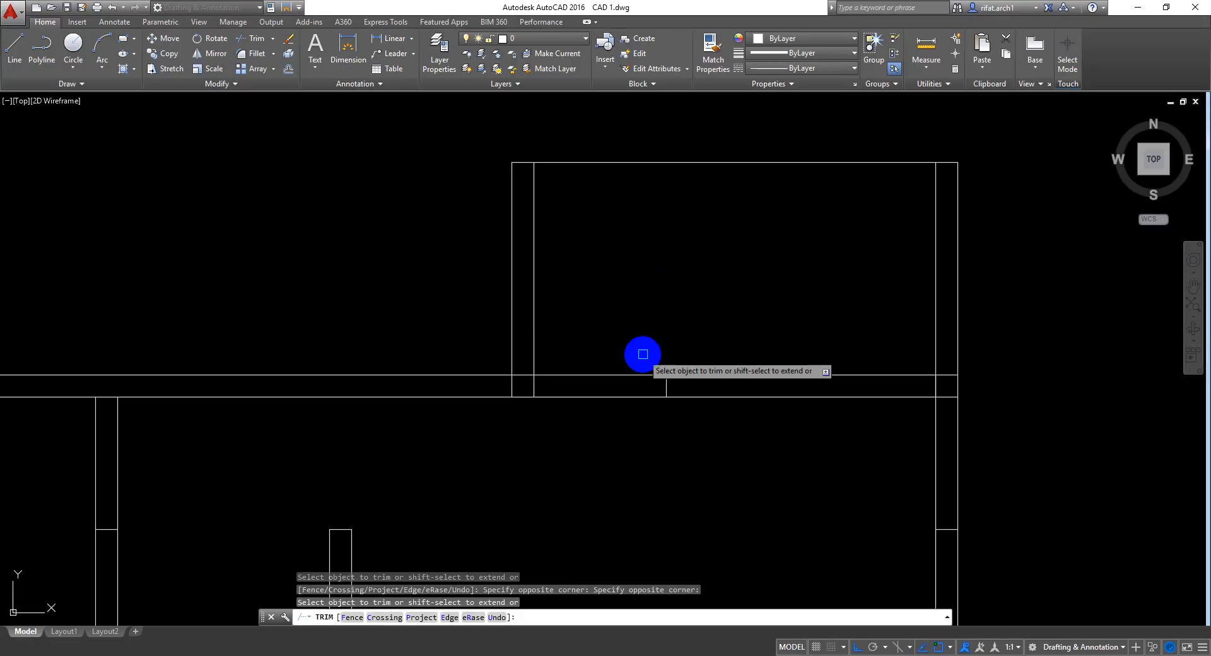
click(641, 343)
click(589, 450)
middle_drag(595, 433, 624, 348)
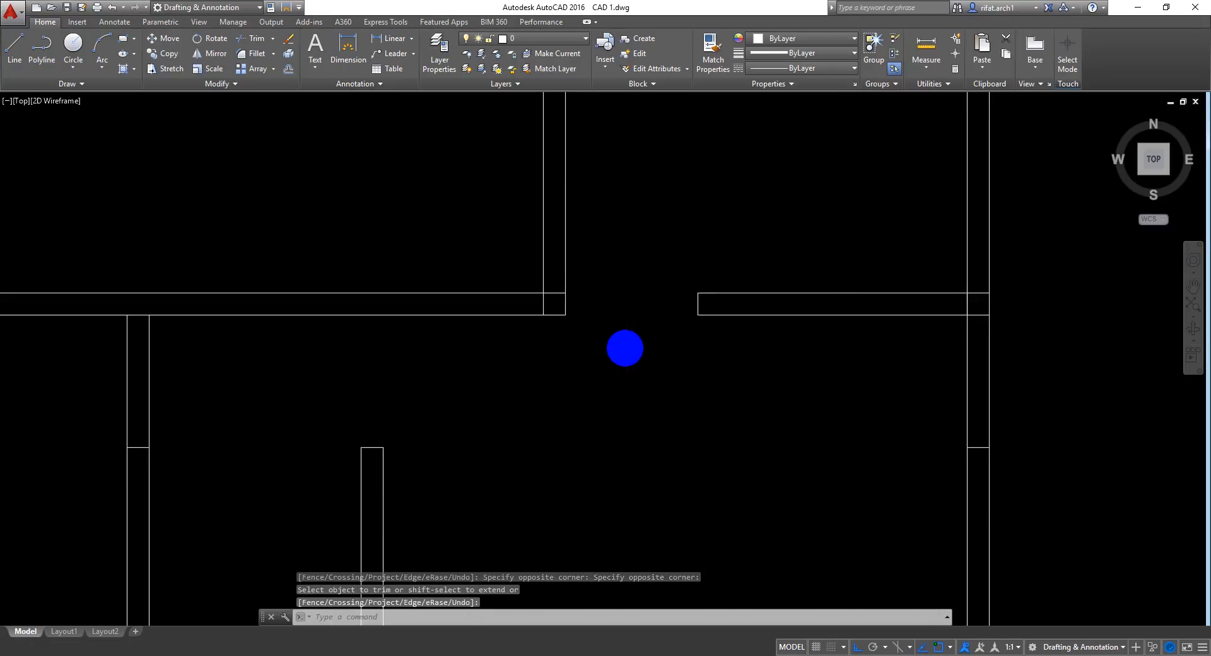
Step: Measure the inside width of the northeast projection between its west and east walls
scroll(620, 348, down, 2)
middle_drag(614, 297, 617, 347)
scroll(651, 290, up, 2)
middle_drag(783, 287, 668, 319)
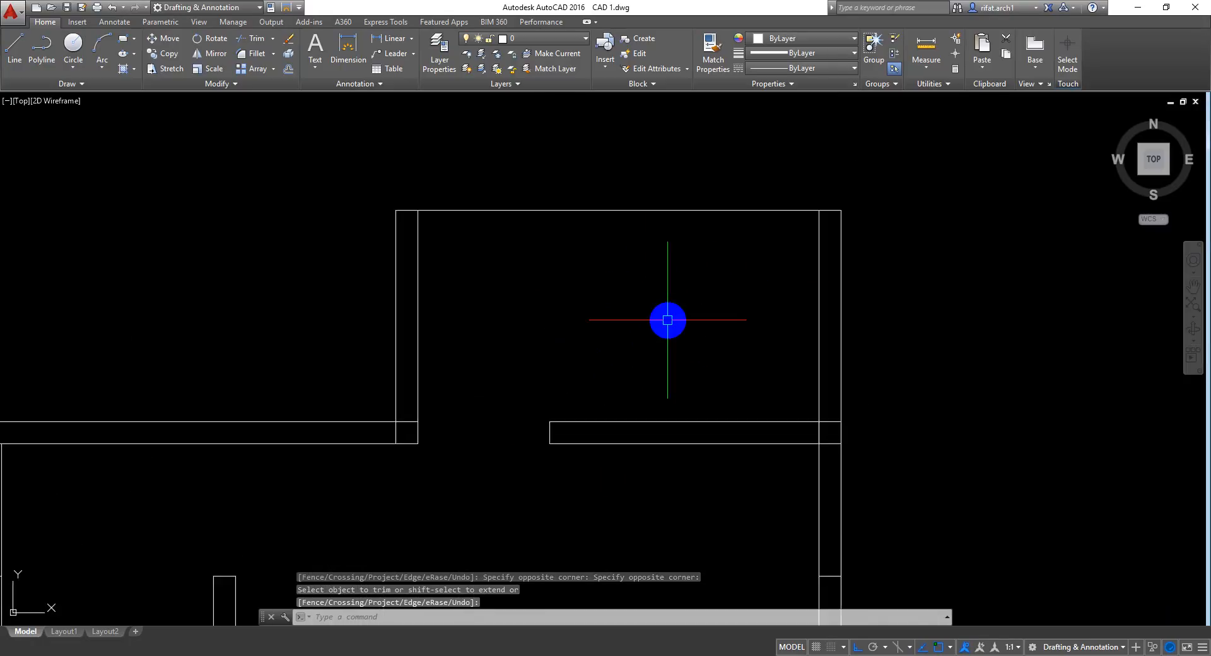
click(407, 39)
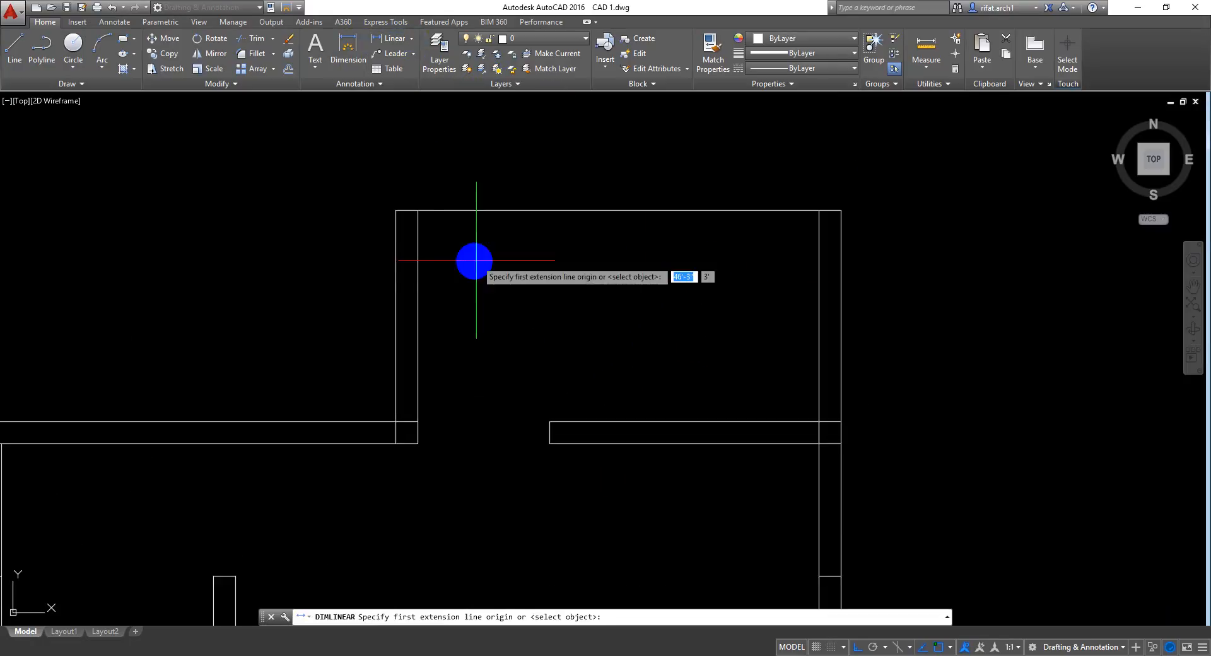
click(417, 272)
click(819, 271)
key(Escape)
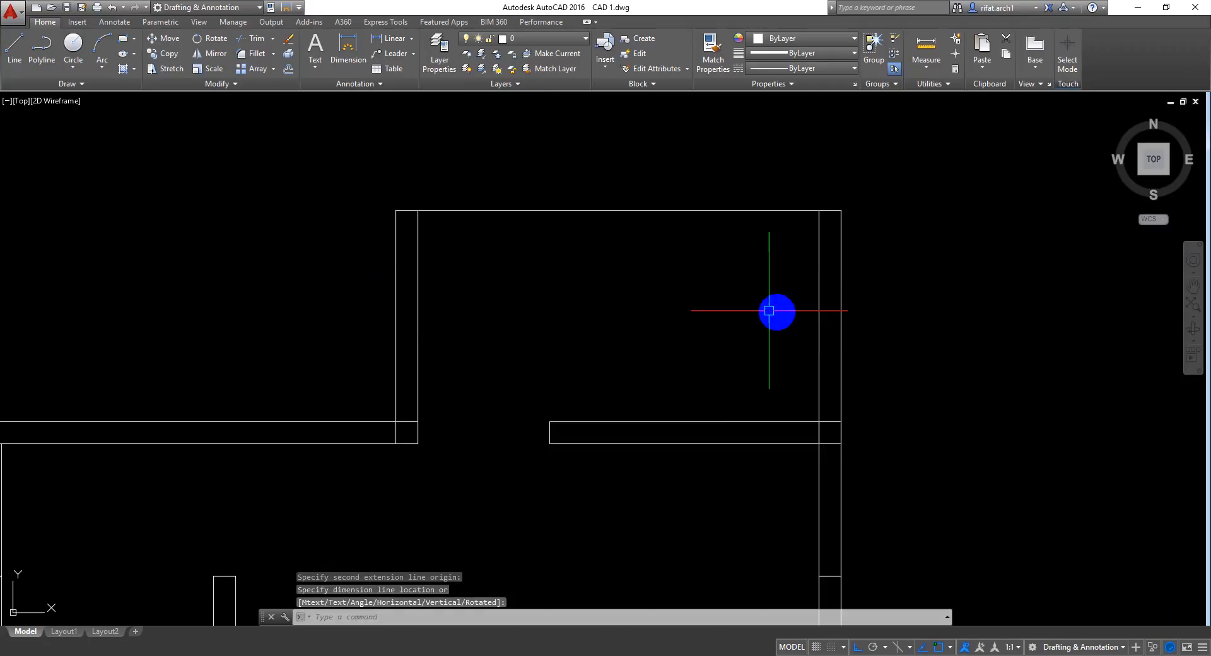
Step: Move both lines of the projection's west wall 5" west
middle_drag(557, 312, 674, 301)
click(579, 353)
click(444, 277)
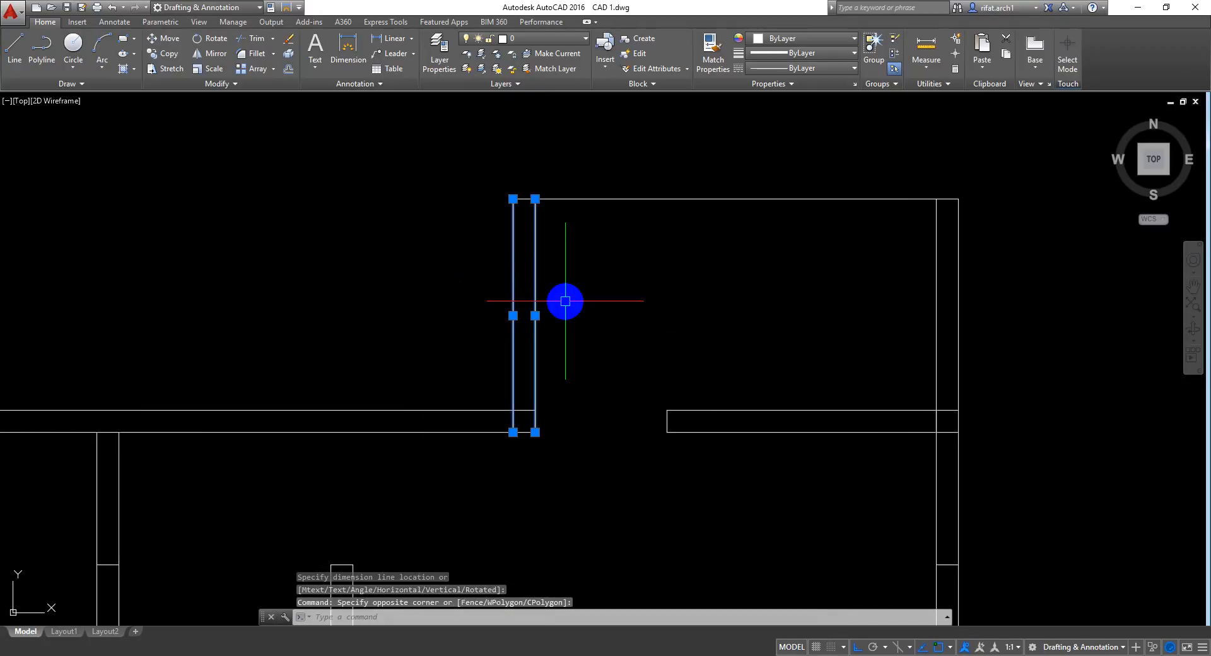
text(m)
key(Return)
click(734, 314)
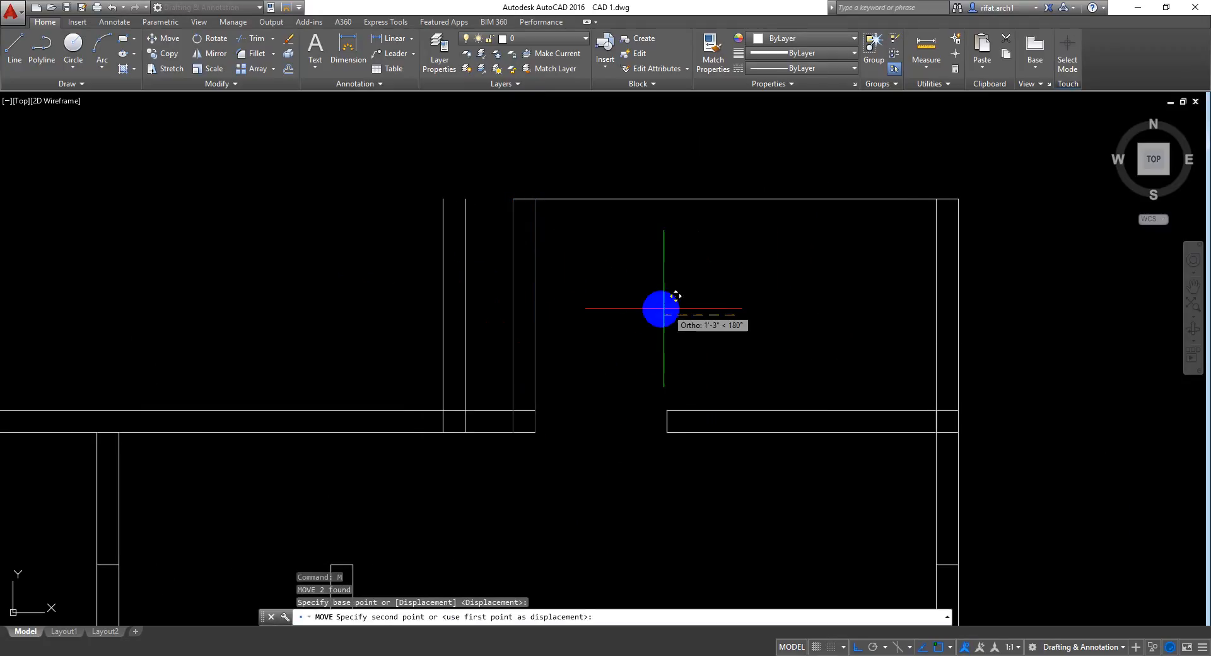
text(5)
key(Return)
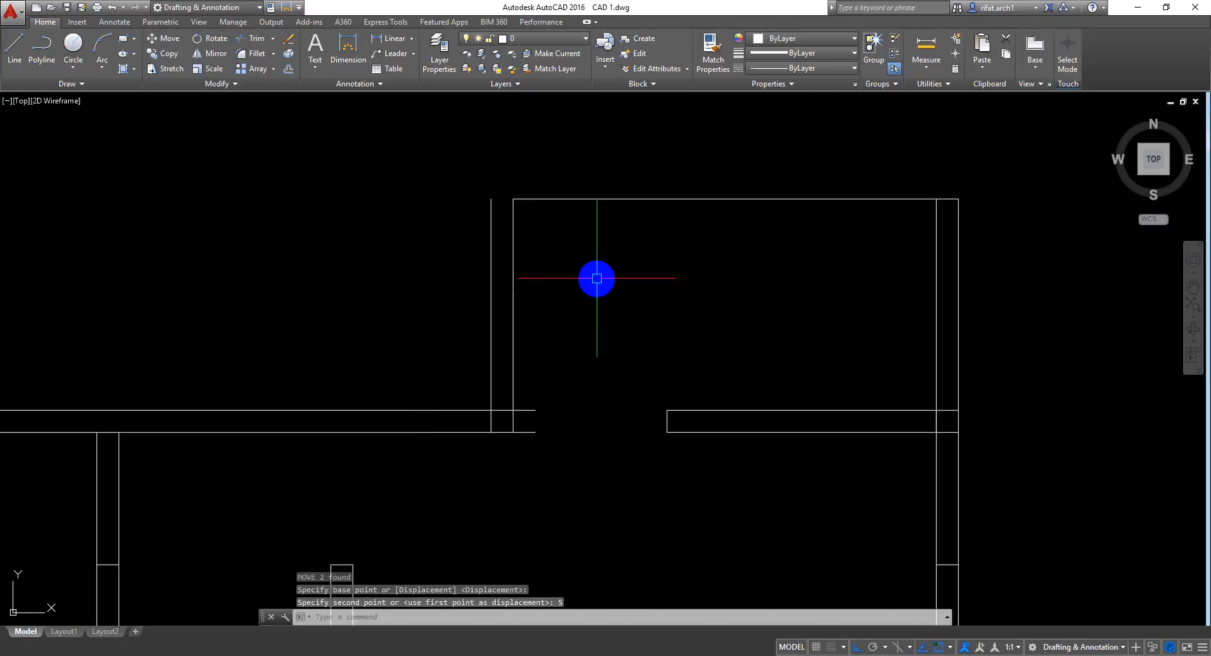
Step: Extend the projection's northern line west to the outer line of the moved wall
text(ex)
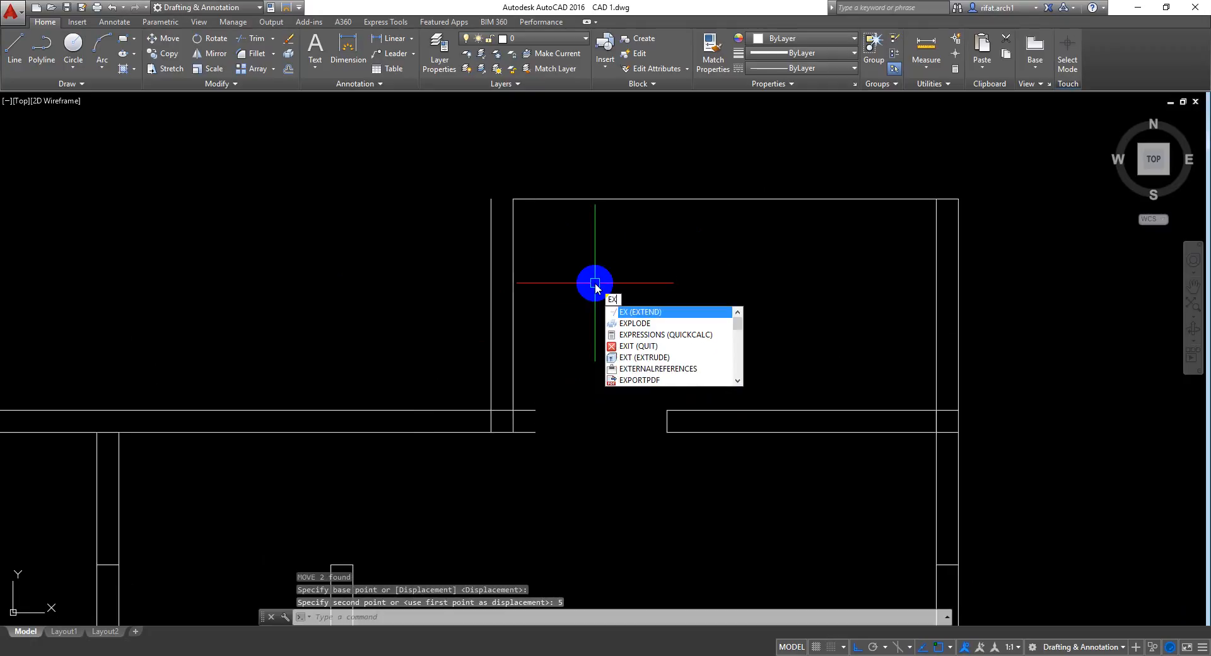
key(Return)
key(Return)
click(540, 198)
click(542, 218)
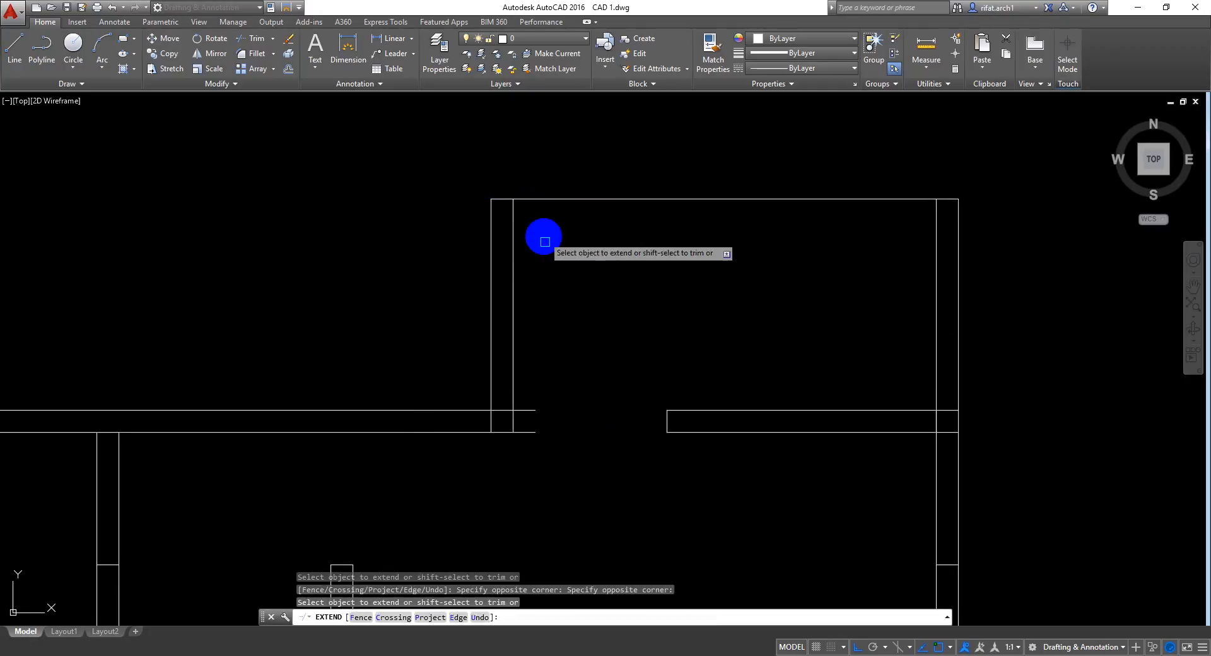
Step: Trim the north wall's stub west of the door opening back to the inner line of the projection's west wall
click(568, 374)
shift+click(529, 442)
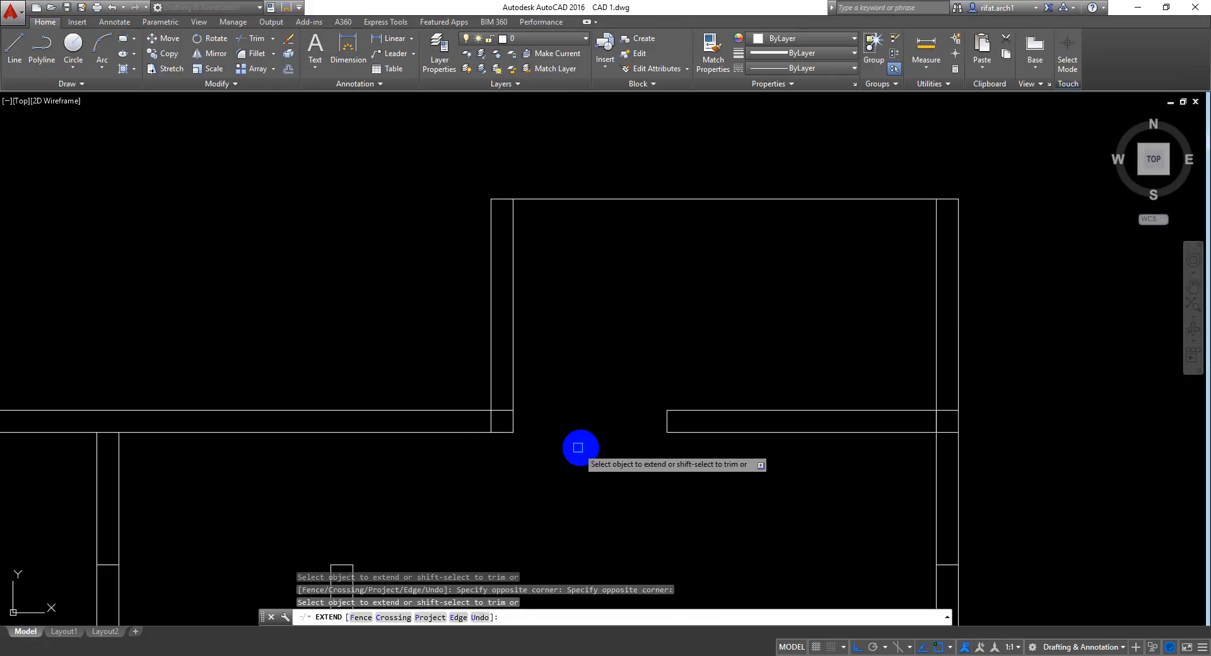
mouse_move(922, 376)
middle_down()
mouse_move(874, 362)
mouse_move(873, 339)
middle_up()
key(Return)
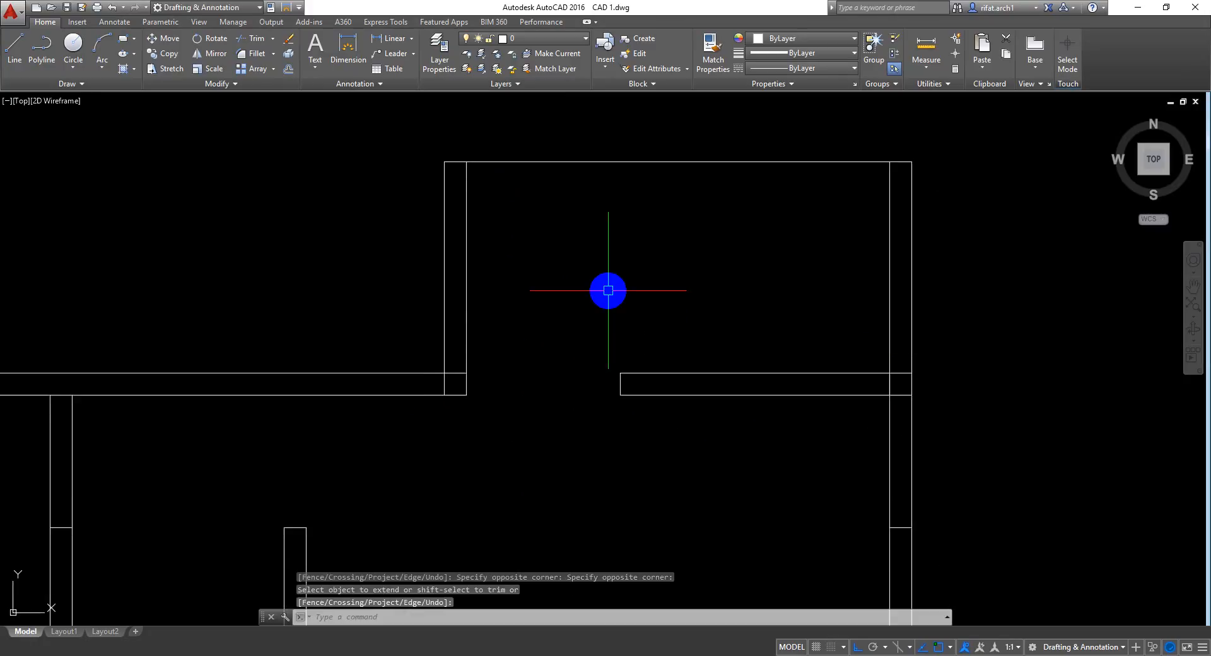
Step: Try offsetting the projection's northern line 2" inward, and erase the offset copy
text(o)
key(Return)
text(2)
key(Return)
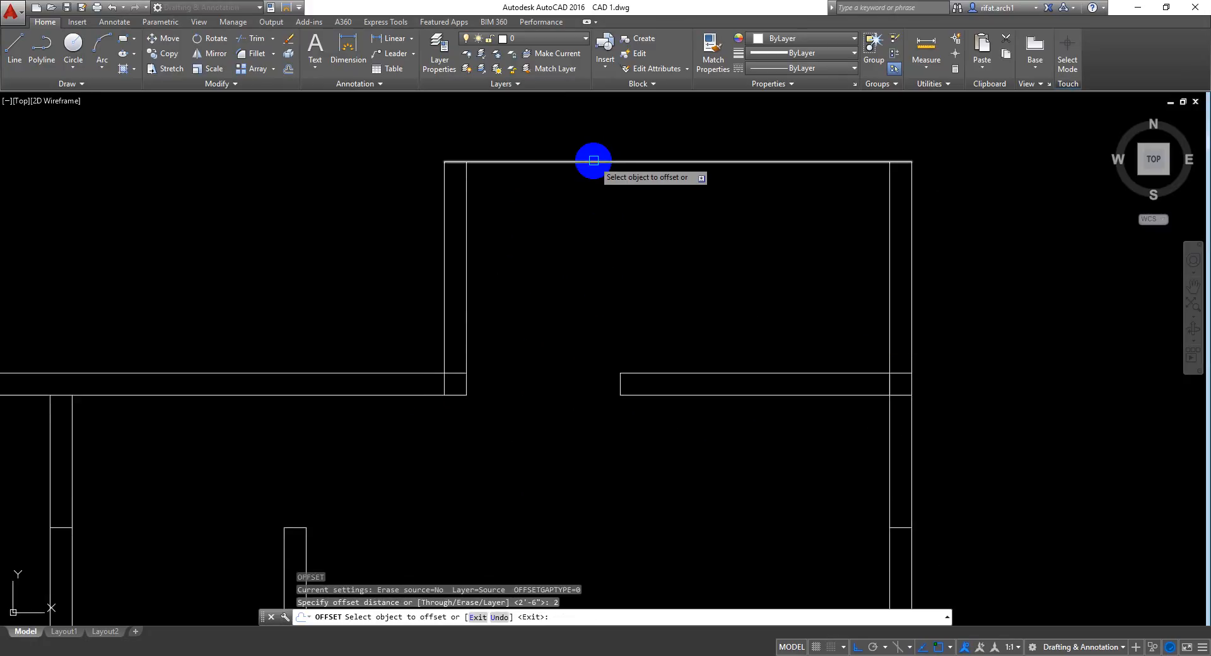
click(592, 162)
click(599, 247)
key(Return)
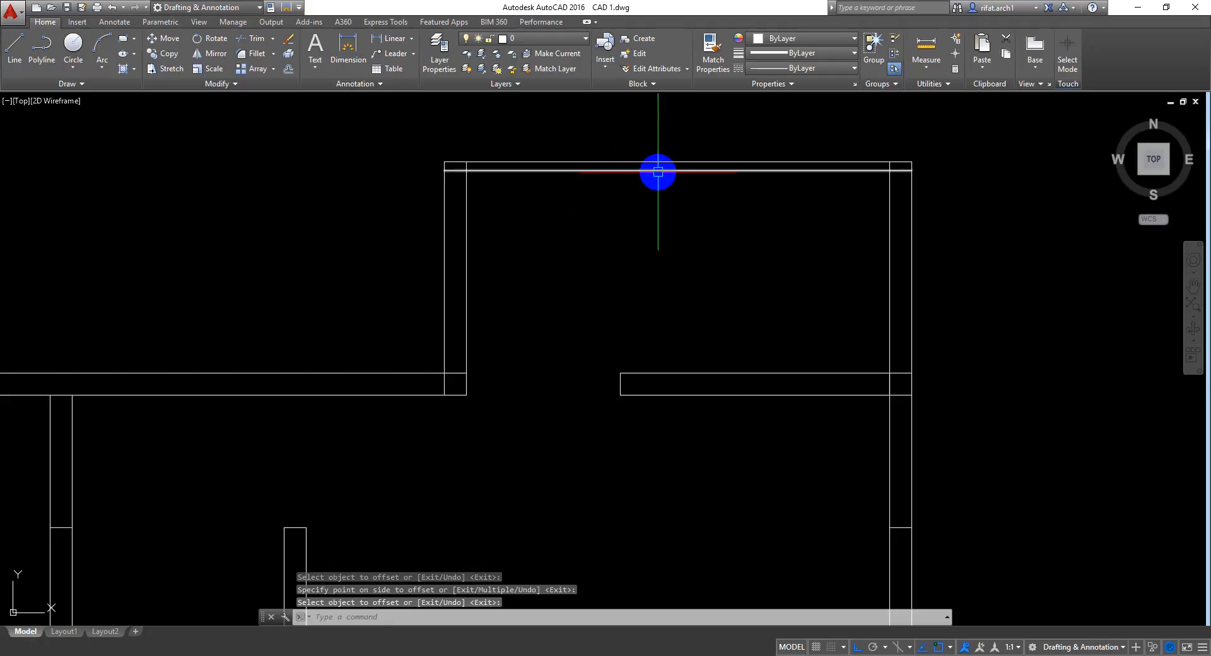
click(659, 170)
key(Delete)
Step: Offset the projection's northern line 3" inward and save the drawing
text(o)
key(Return)
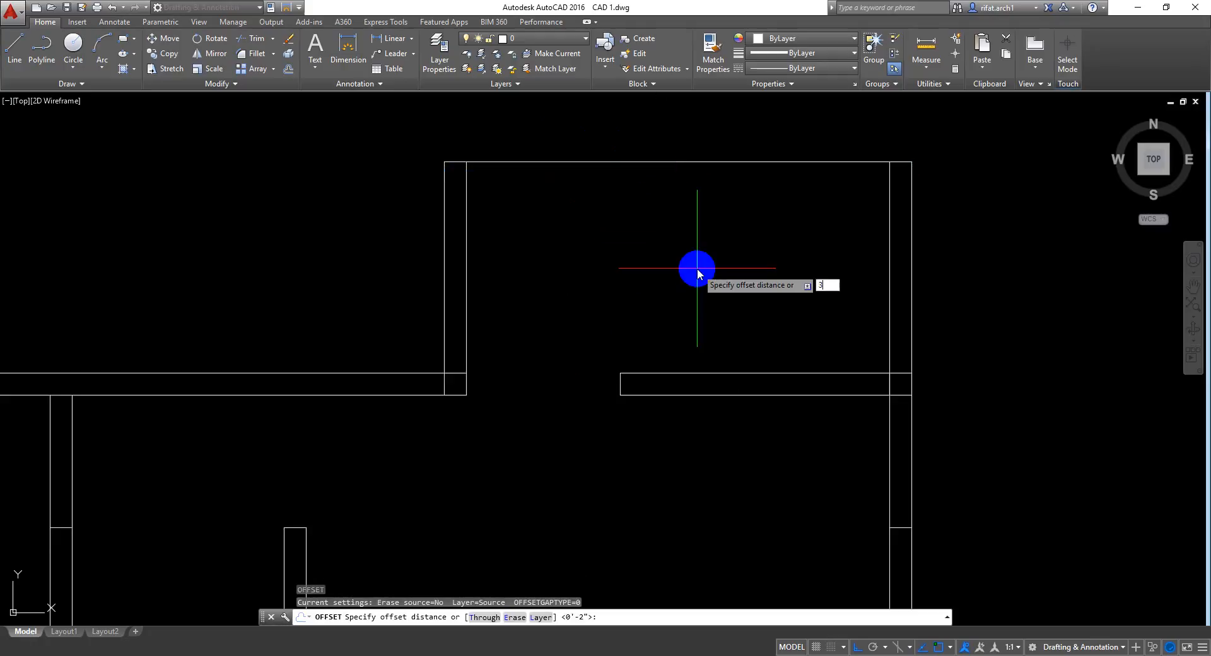
key(Return)
click(673, 162)
click(676, 267)
key(Escape)
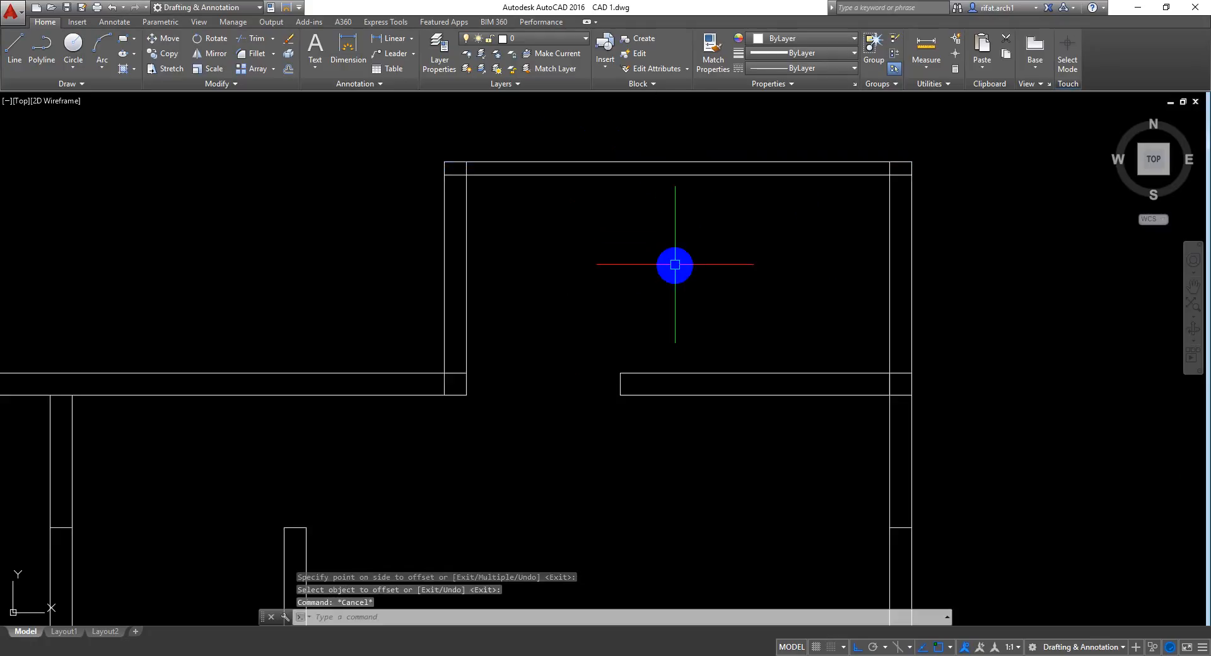
key(ctrl+s)
Step: Review the overall floor plan, from the northeast projection to the southern rooms and staircase
scroll(669, 342, down, 2)
mouse_move(675, 419)
middle_down()
mouse_move(684, 268)
mouse_move(709, 295)
mouse_move(693, 261)
mouse_move(713, 312)
middle_up()
scroll(708, 296, down, 1)
scroll(716, 255, up, 2)
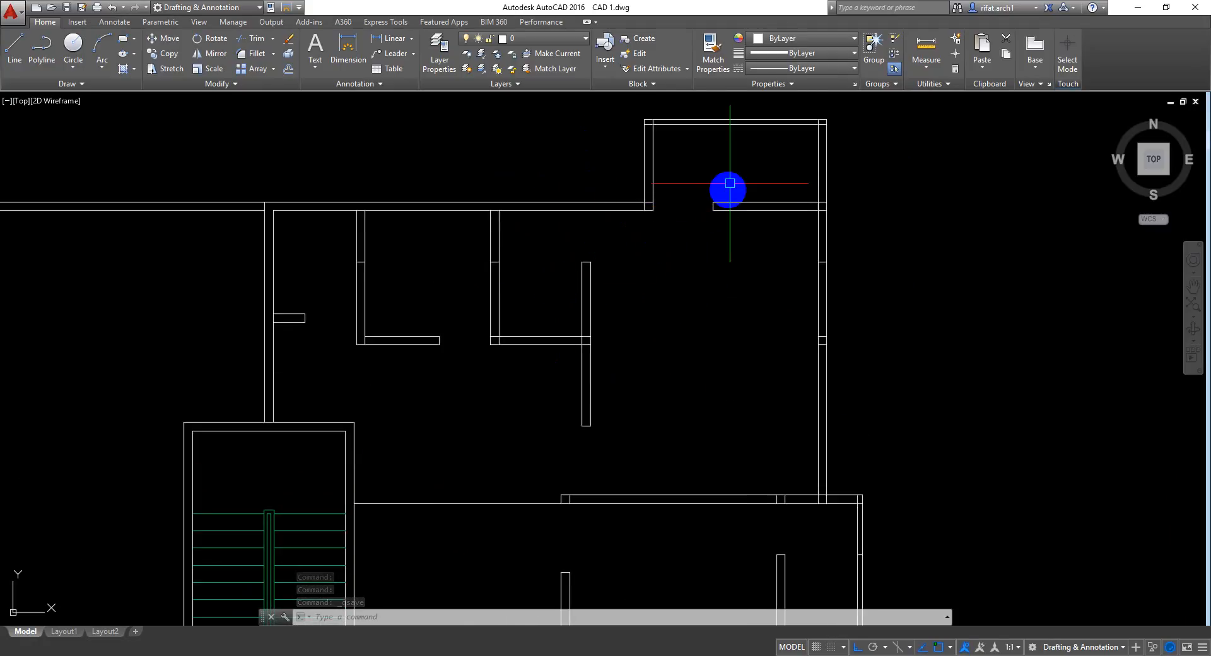
middle_drag(697, 248, 724, 252)
middle_drag(657, 303, 695, 129)
scroll(704, 305, down, 2)
middle_drag(728, 401, 720, 427)
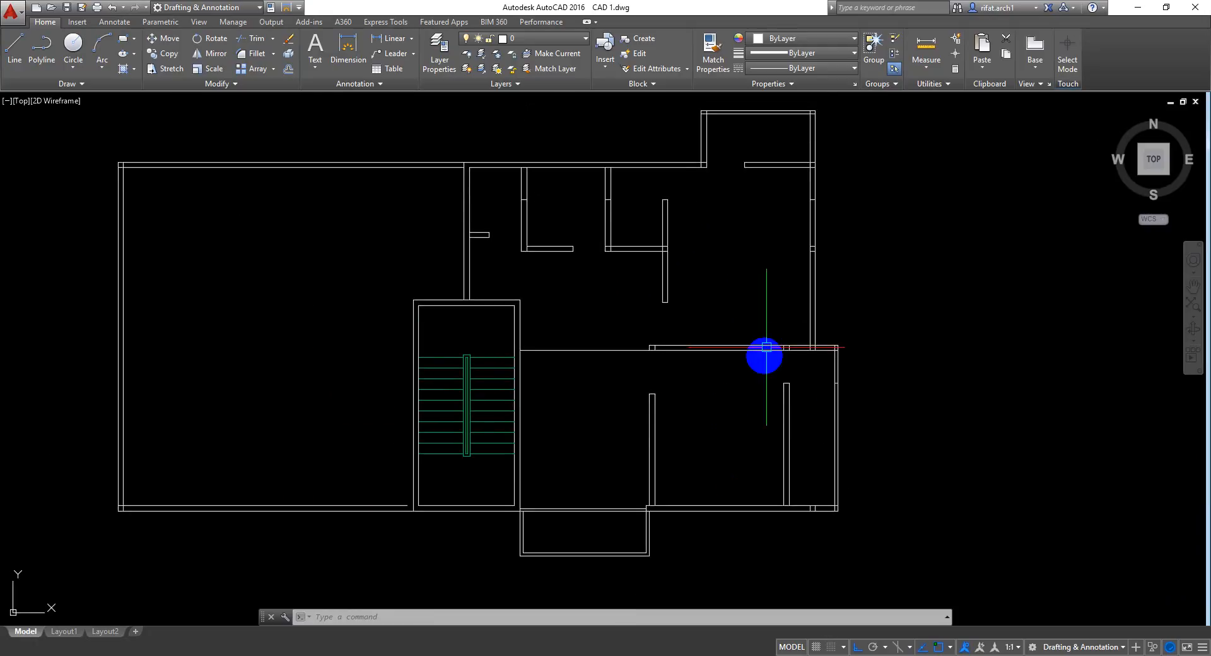
middle_drag(722, 364, 764, 389)
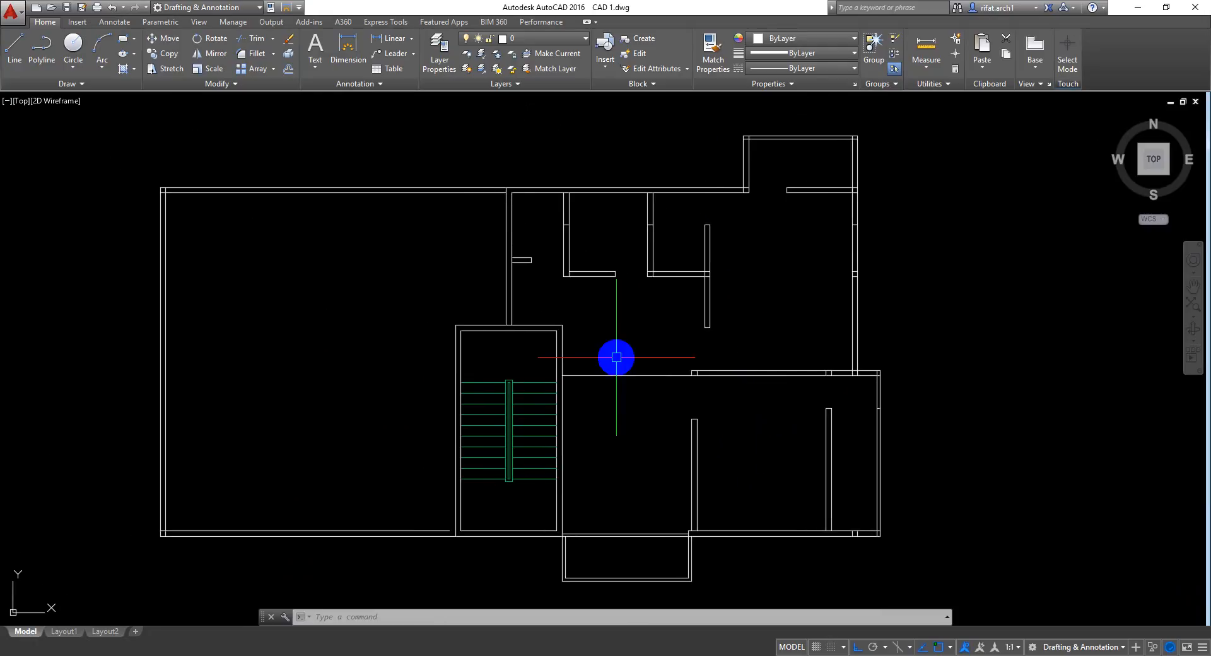
middle_drag(616, 357, 633, 349)
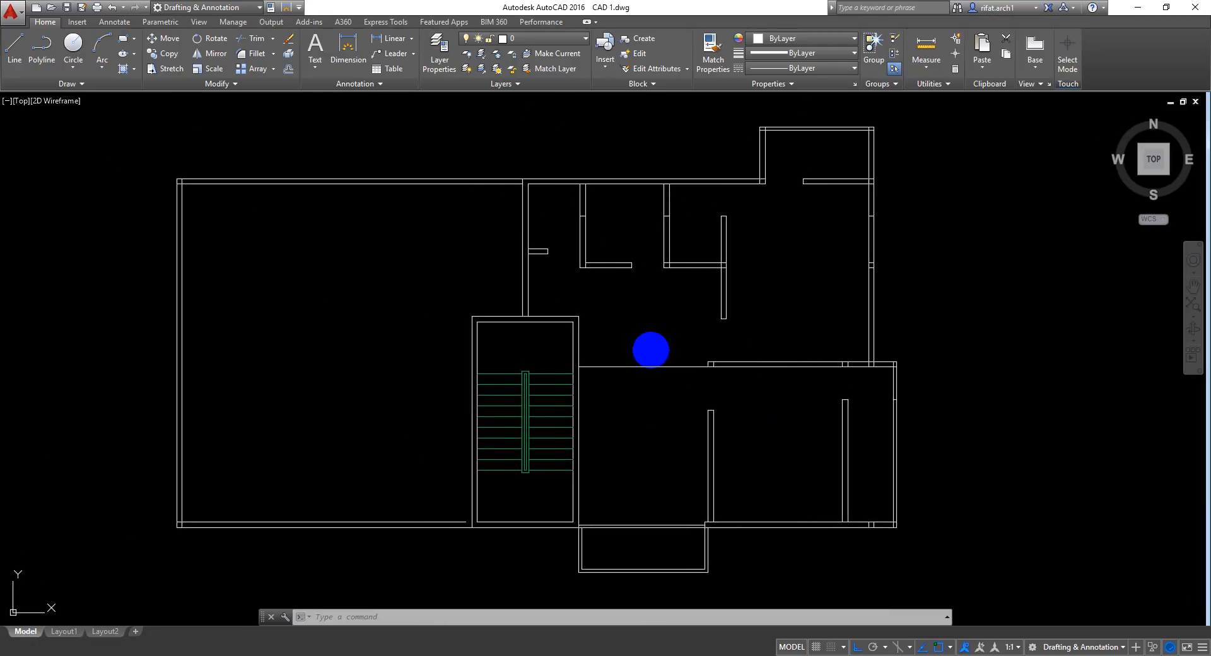
Step: Move the single line east of the staircase north to the middle of the adjoining wall's west end
scroll(698, 368, up, 2)
middle_drag(676, 373, 652, 395)
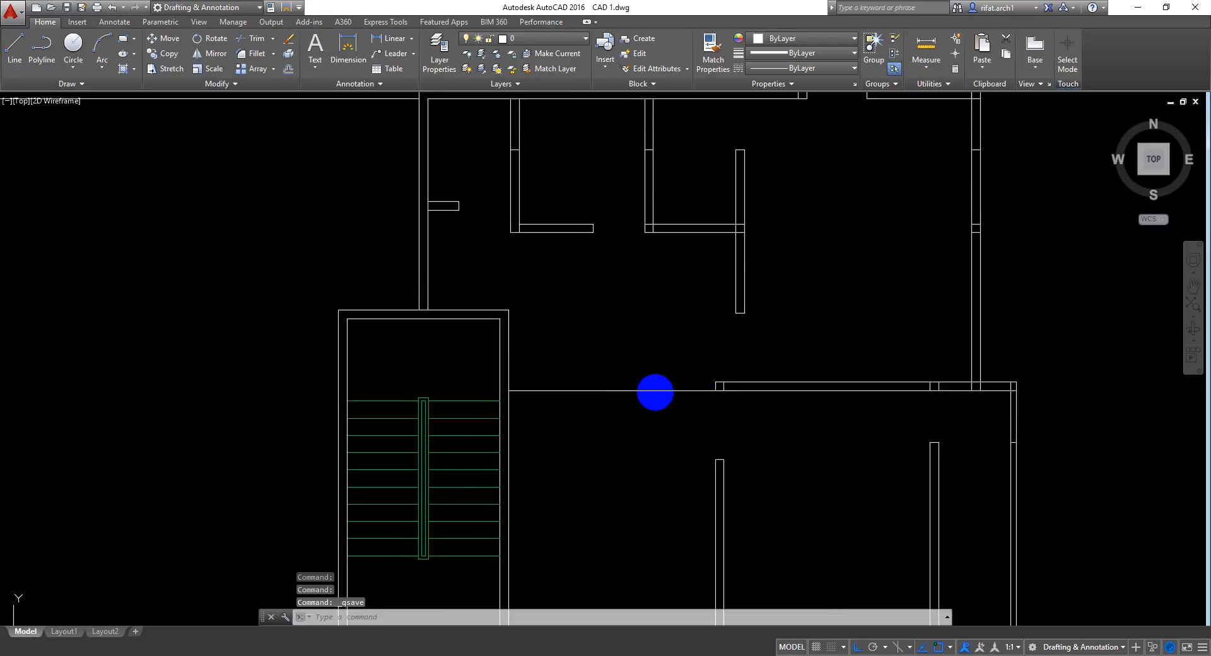
scroll(664, 371, up, 3)
scroll(665, 381, down, 3)
scroll(666, 381, up, 4)
click(671, 387)
click(581, 509)
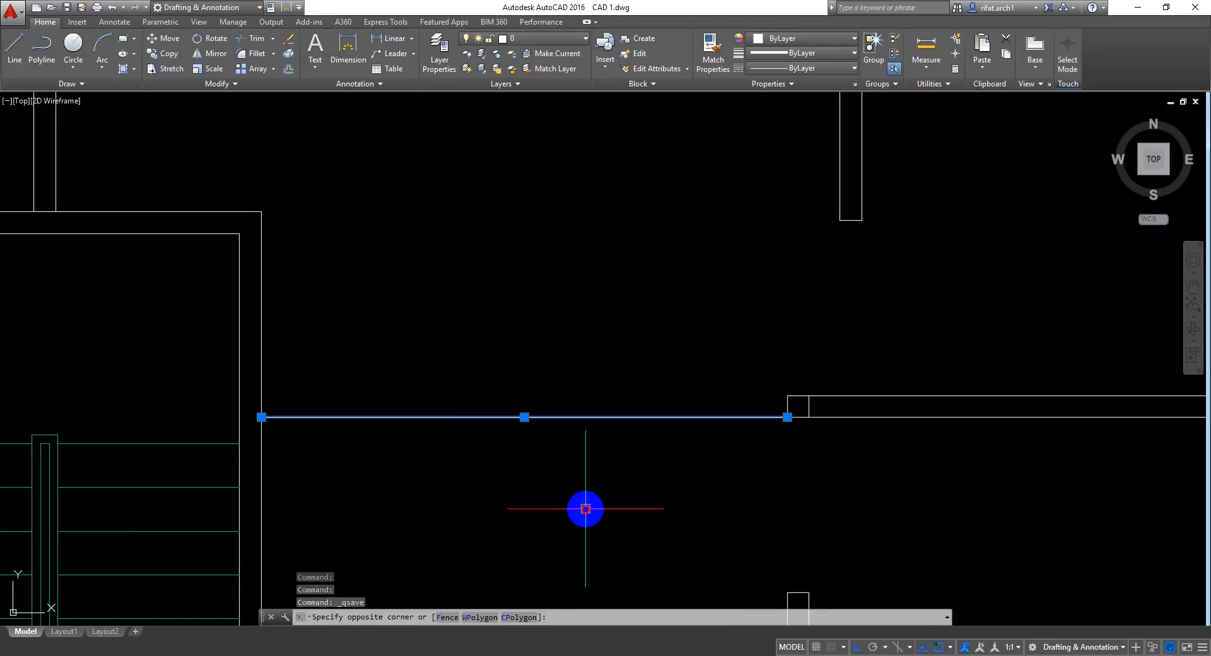
text(m)
key(Return)
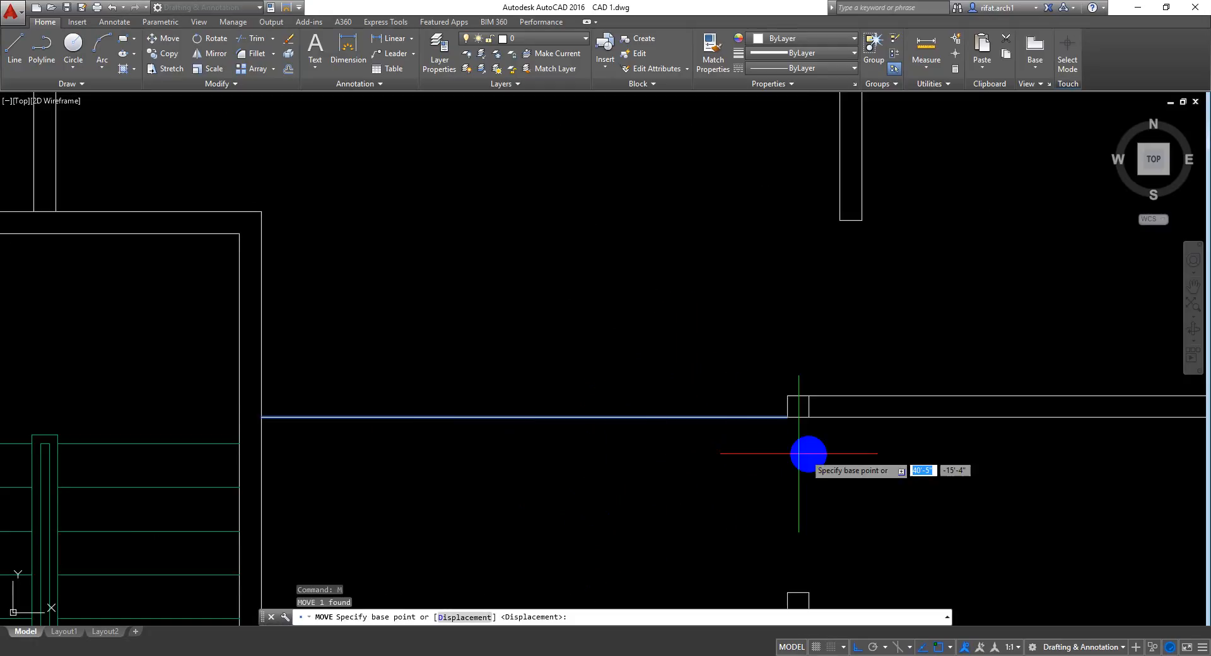
click(788, 417)
key(Escape)
scroll(749, 458, down, 5)
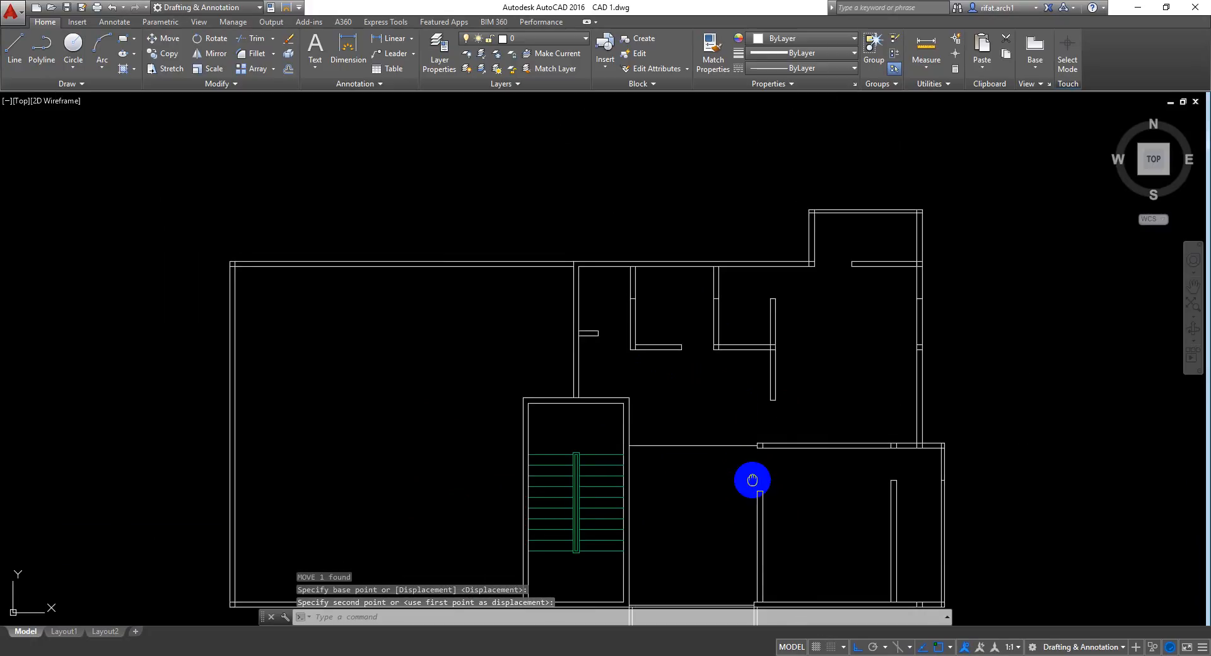
middle_drag(751, 481, 739, 386)
key(Escape)
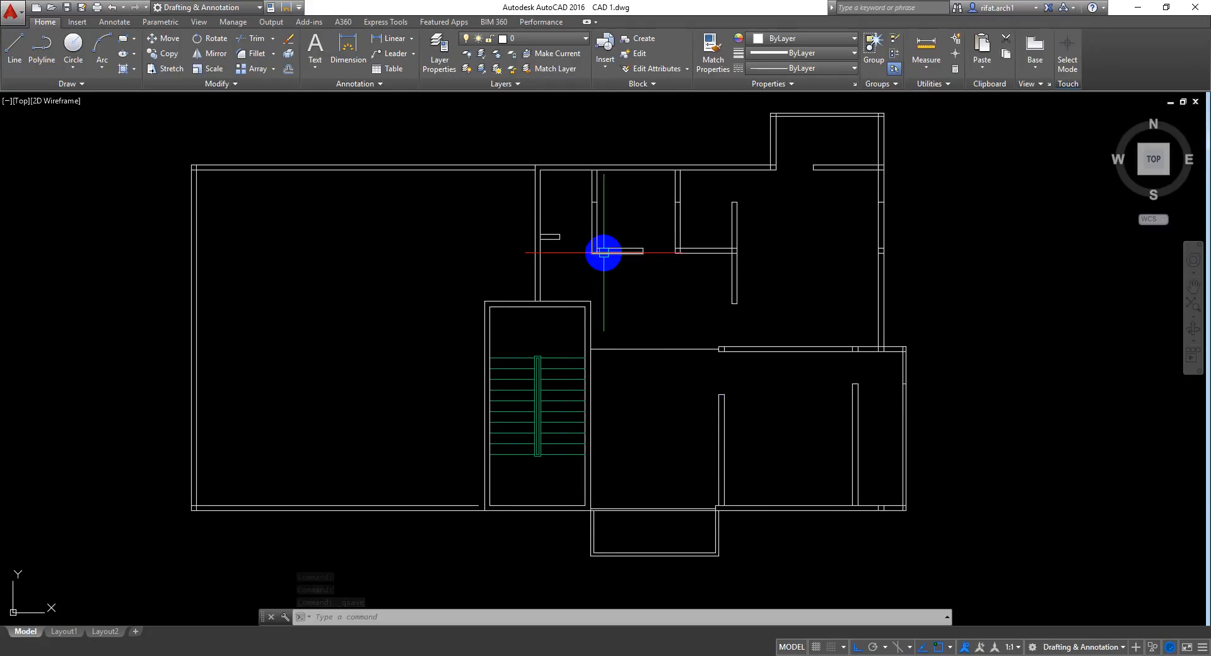
Step: Examine the staircase's northeast corner and the passage between the stair wall and the northern rooms
scroll(604, 255, up, 4)
middle_drag(493, 381, 540, 411)
scroll(532, 402, up, 1)
scroll(574, 378, down, 2)
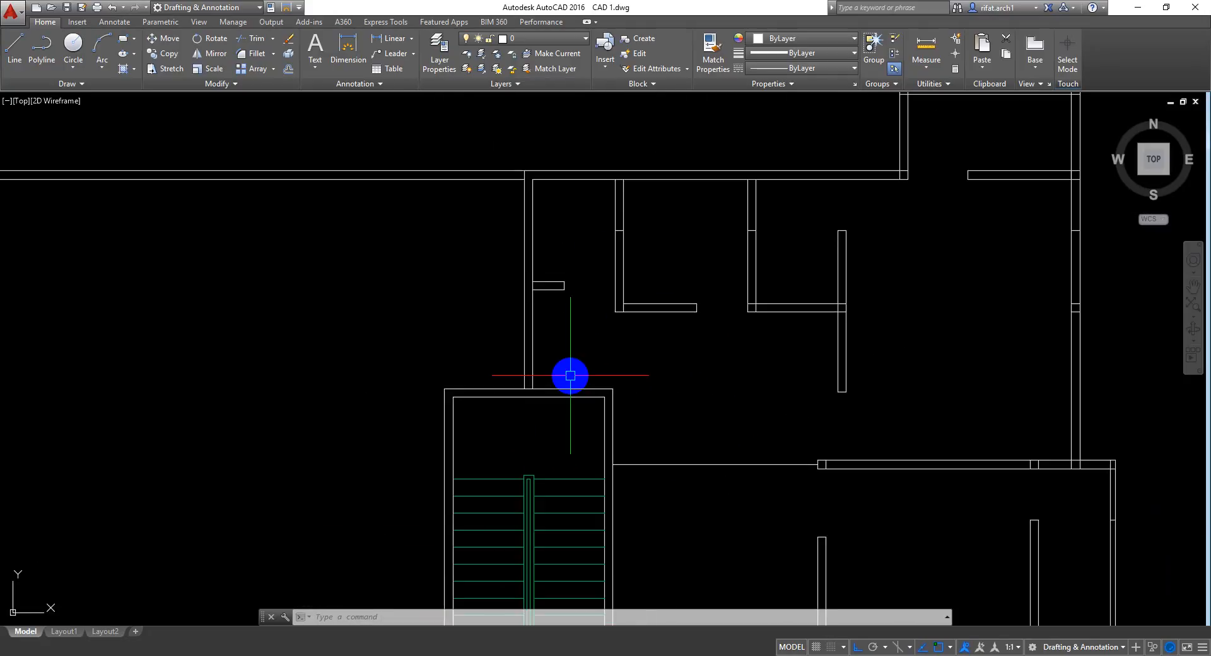
scroll(582, 402, up, 2)
middle_drag(614, 410, 514, 275)
scroll(574, 362, down, 2)
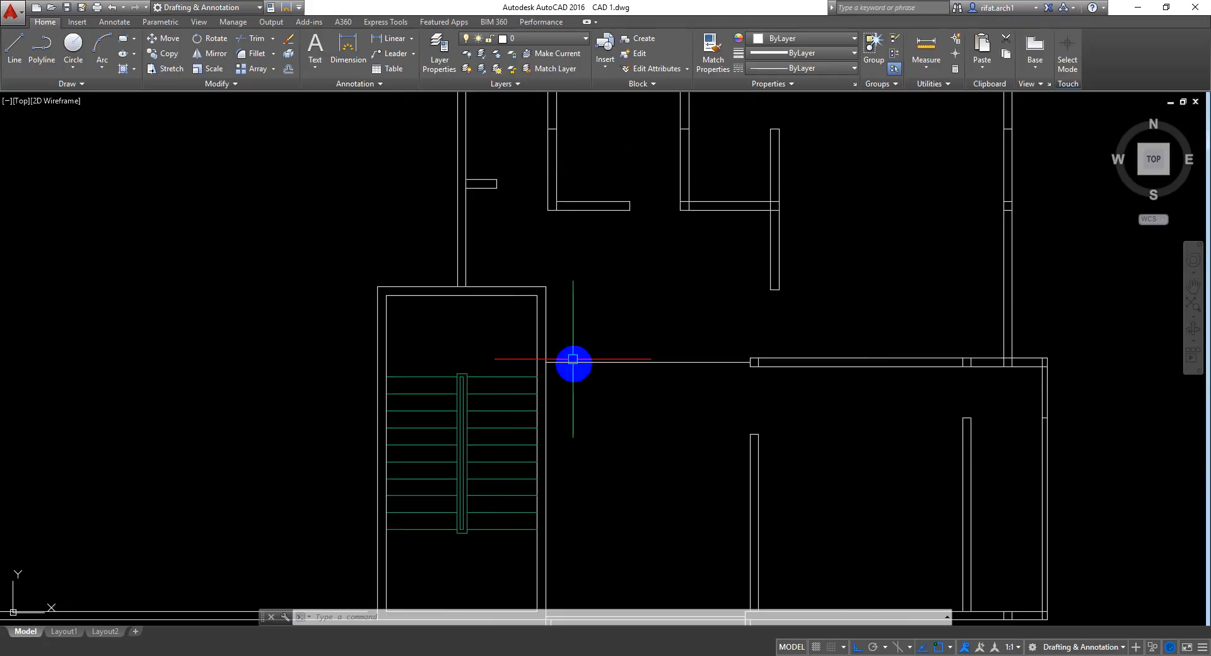
middle_drag(662, 477, 627, 459)
scroll(555, 372, up, 5)
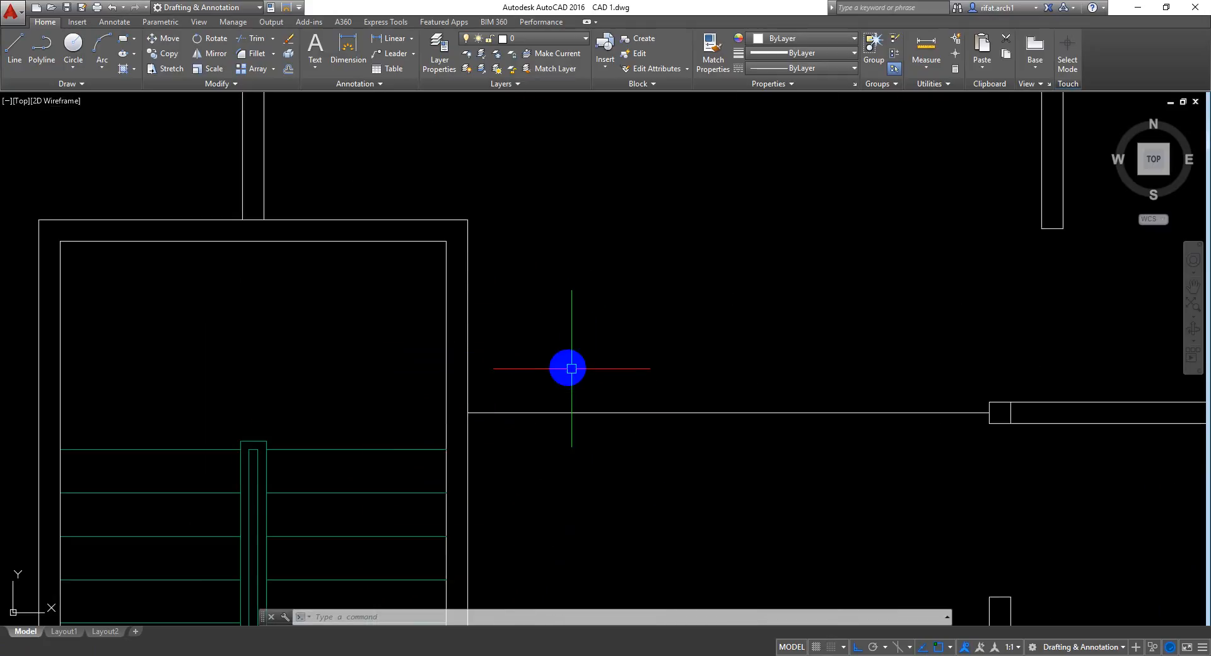
scroll(505, 372, down, 4)
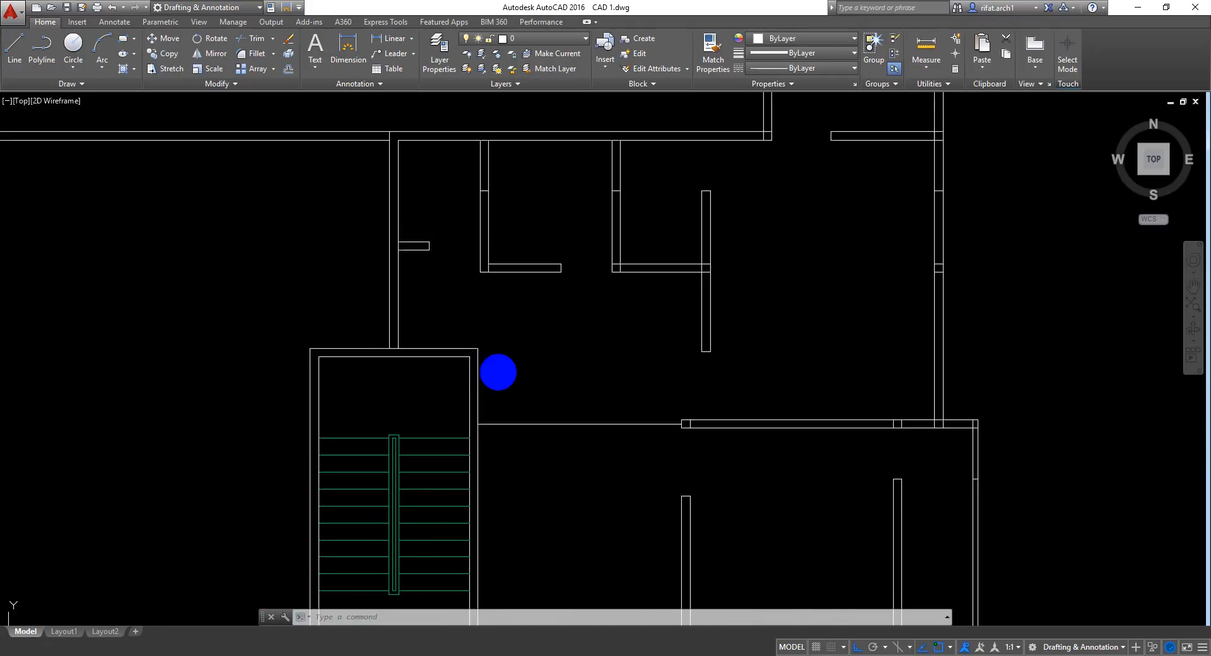
scroll(496, 395, up, 3)
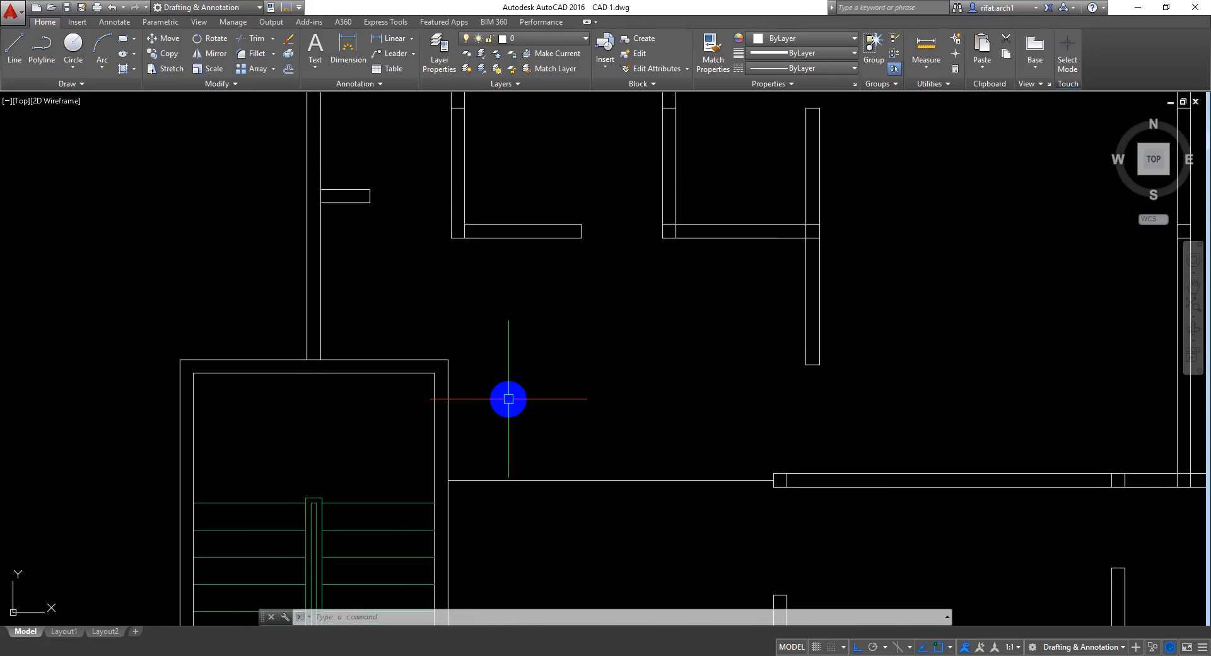
scroll(494, 403, down, 3)
middle_drag(492, 416, 486, 344)
scroll(482, 340, up, 5)
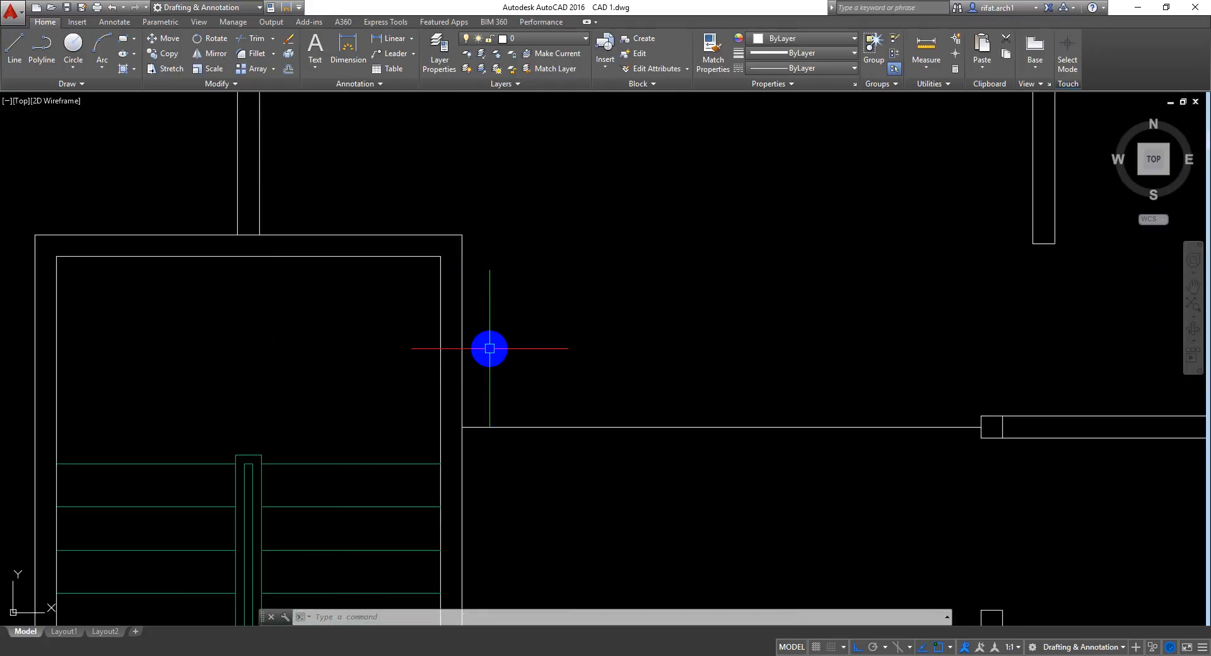
Step: Try offsetting the stairwell's inner north line 40" south, and erase the offset copy
key(Return)
text(40)
key(Return)
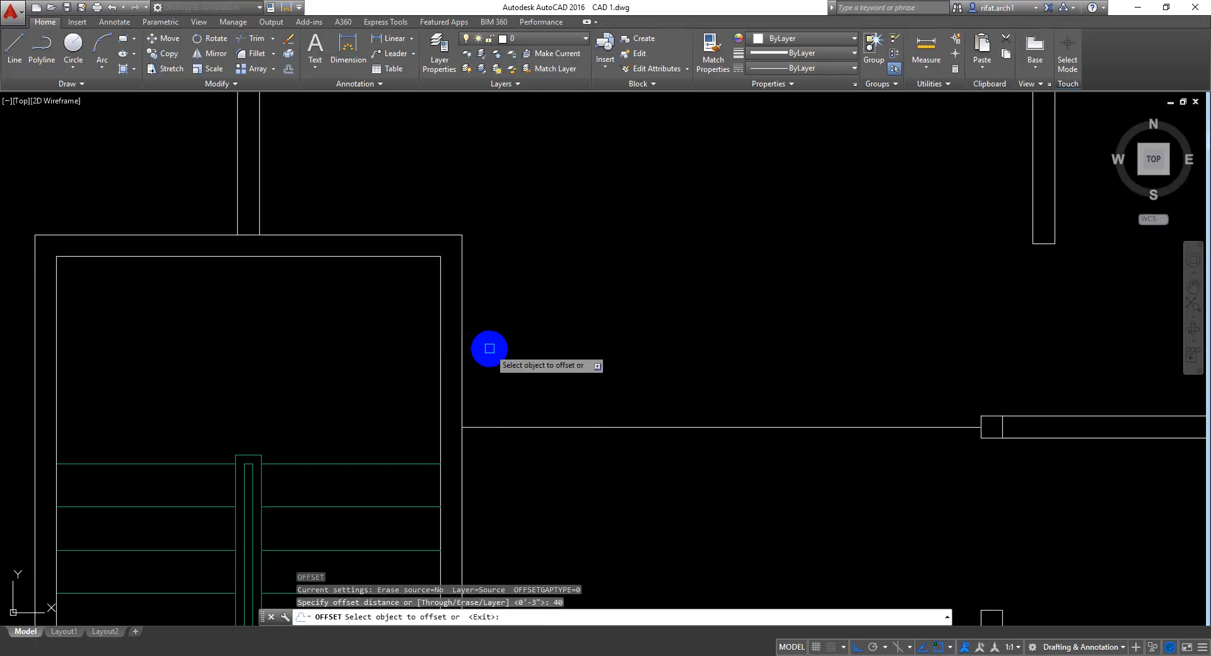
click(402, 259)
click(422, 387)
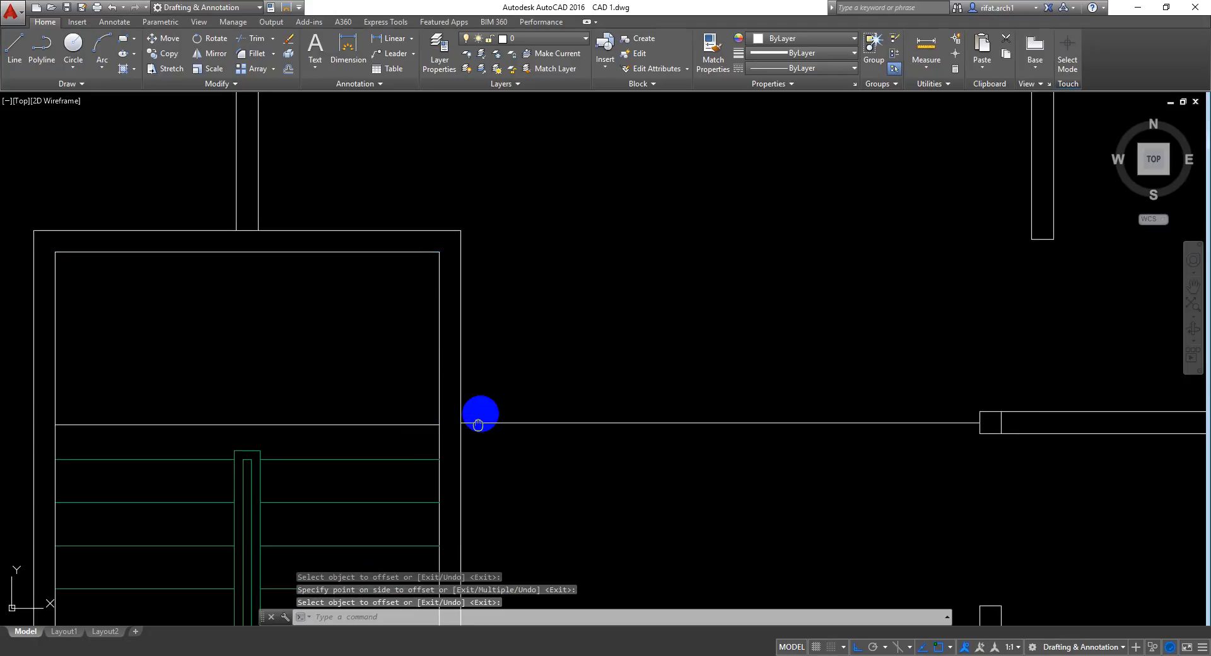
key(Return)
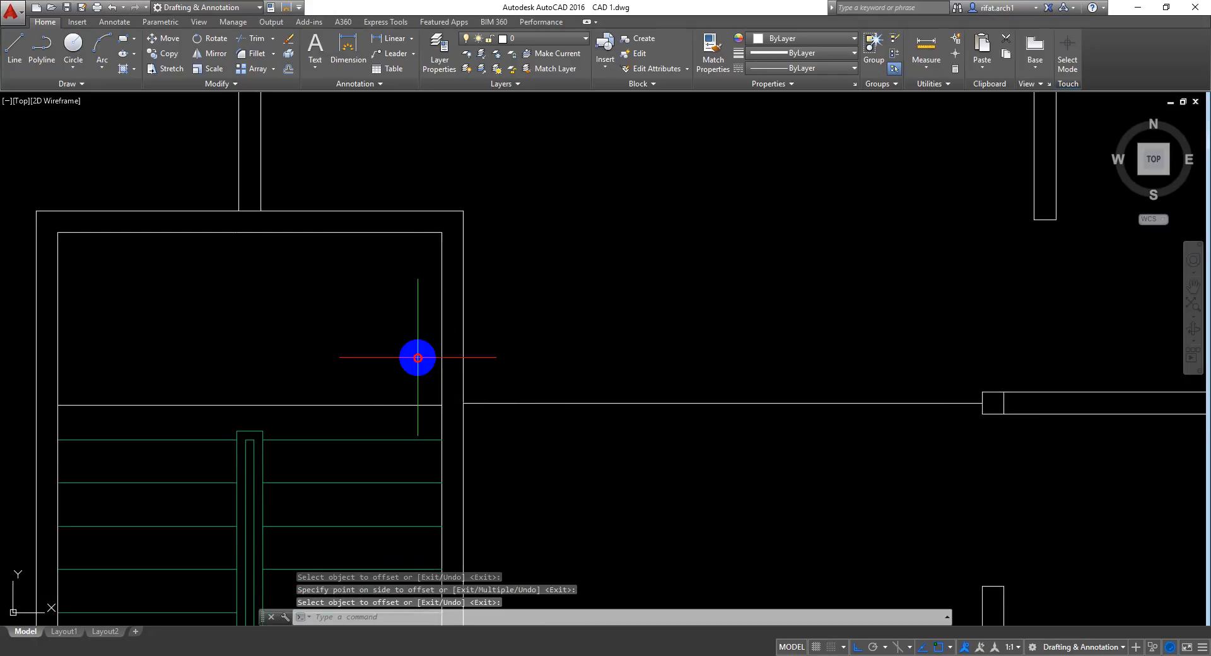
click(417, 357)
click(347, 419)
key(Delete)
Step: Offset the single line east of the staircase 40" north
text(o)
key(Return)
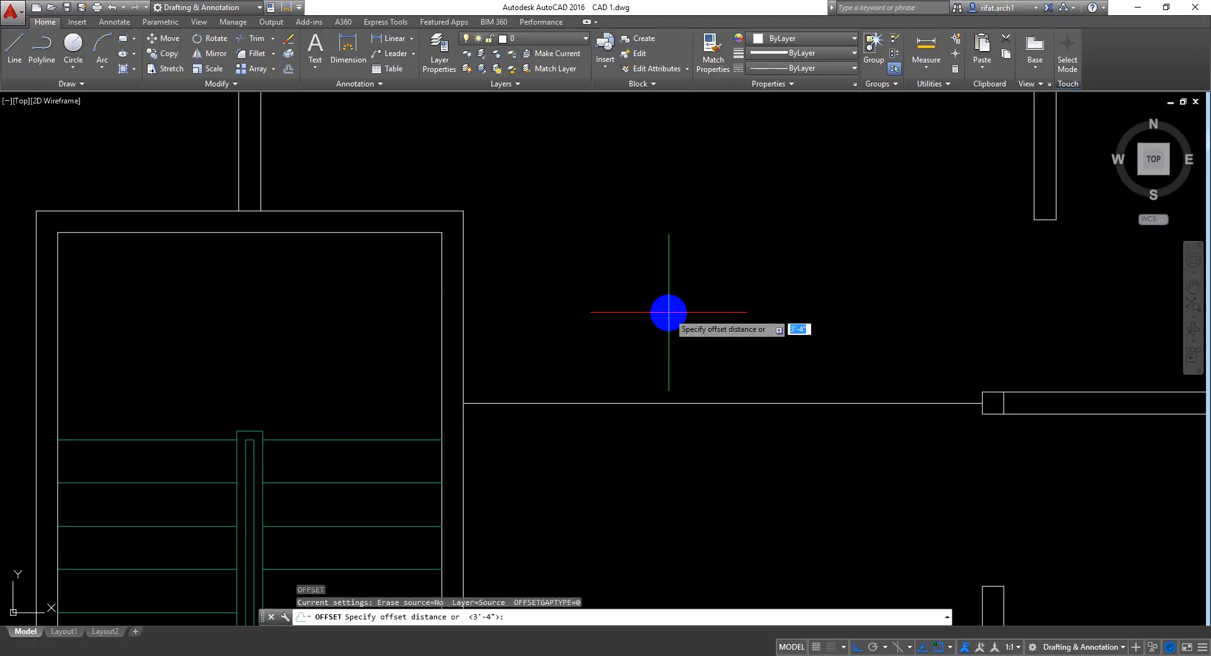
text(4)
key(Return)
click(557, 404)
click(596, 274)
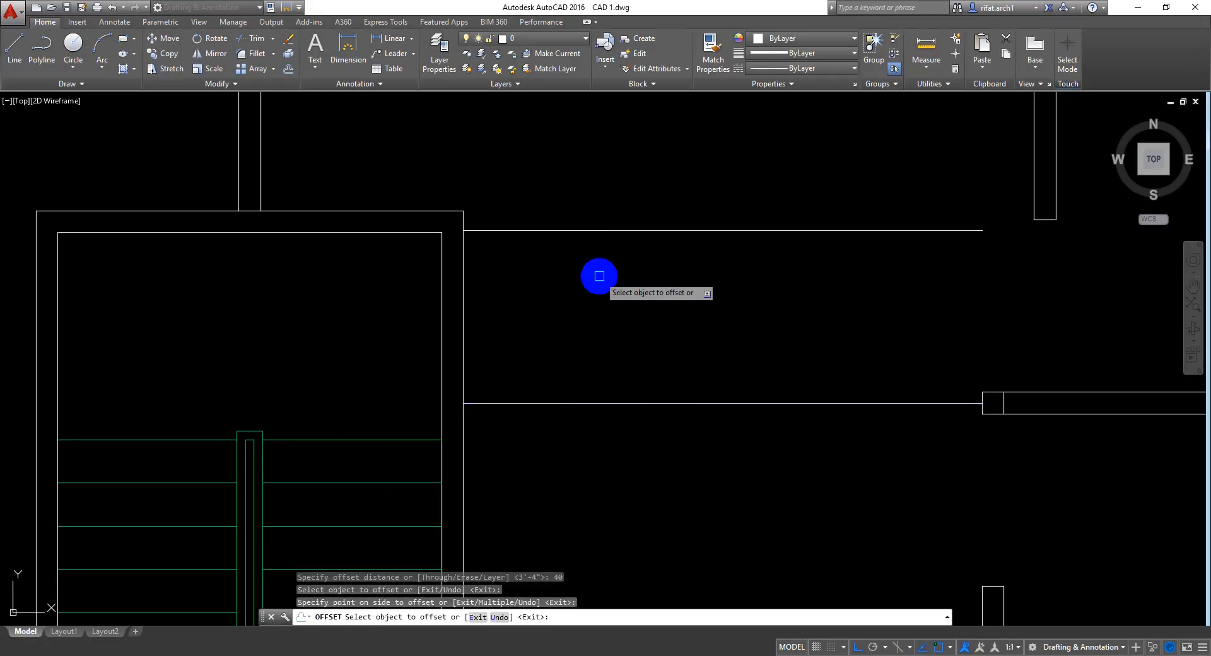
key(Return)
Step: Extend the 40" offset line west across the stairwell, and erase it
text(tr)
key(Return)
key(Return)
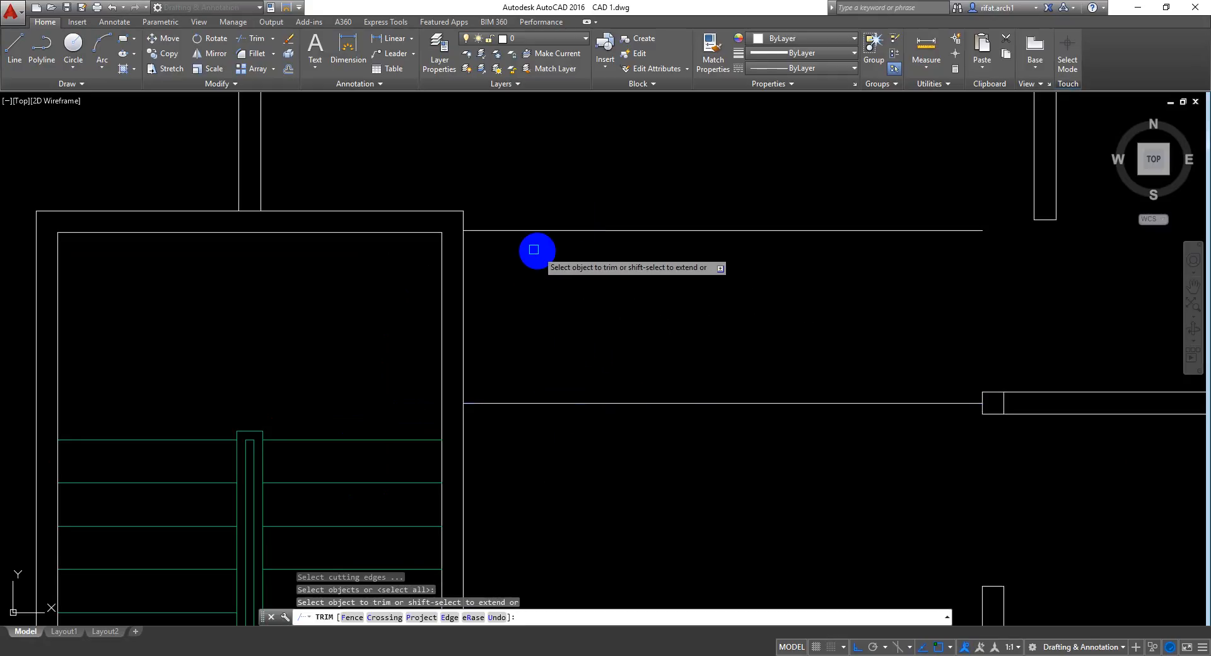
shift+click(500, 230)
key(Escape)
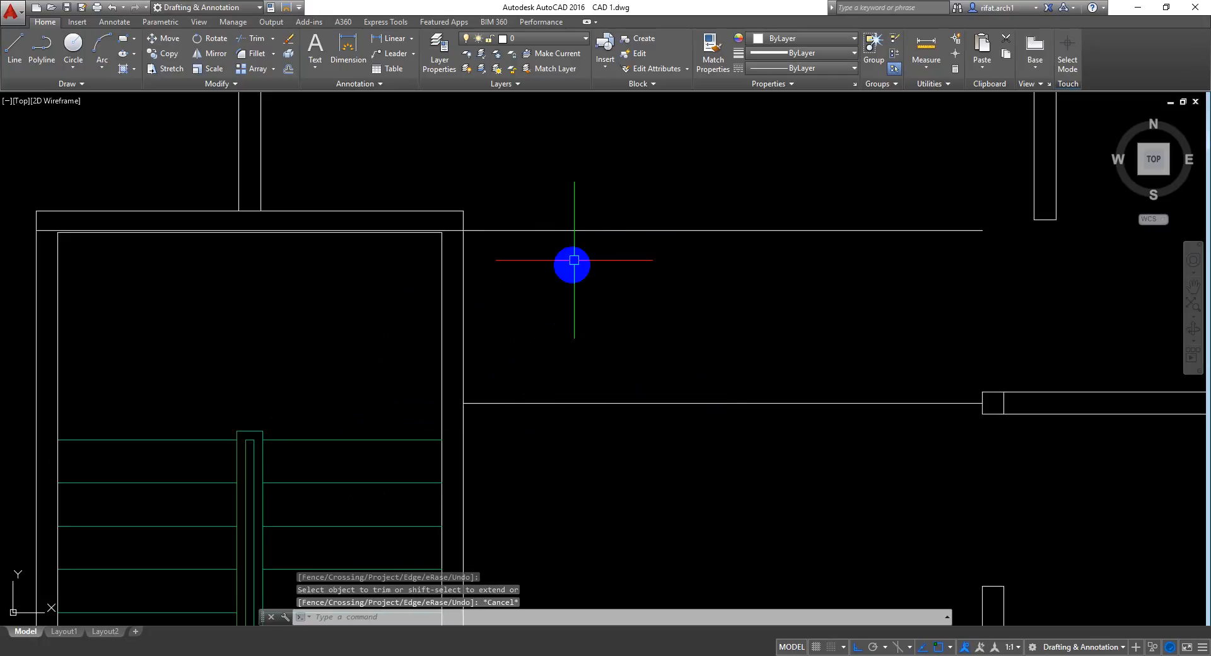
click(614, 181)
click(562, 281)
key(Delete)
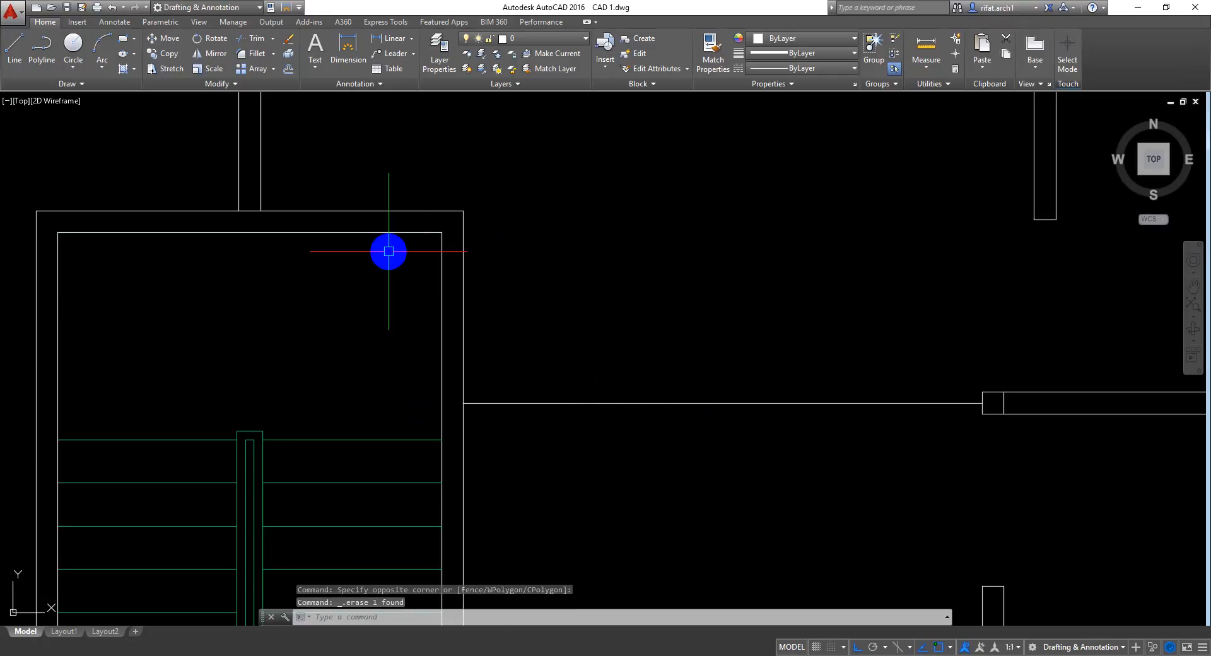
Step: Stretch the east end of the stairwell's inner north line eastward past the outer stair wall
click(398, 234)
click(442, 232)
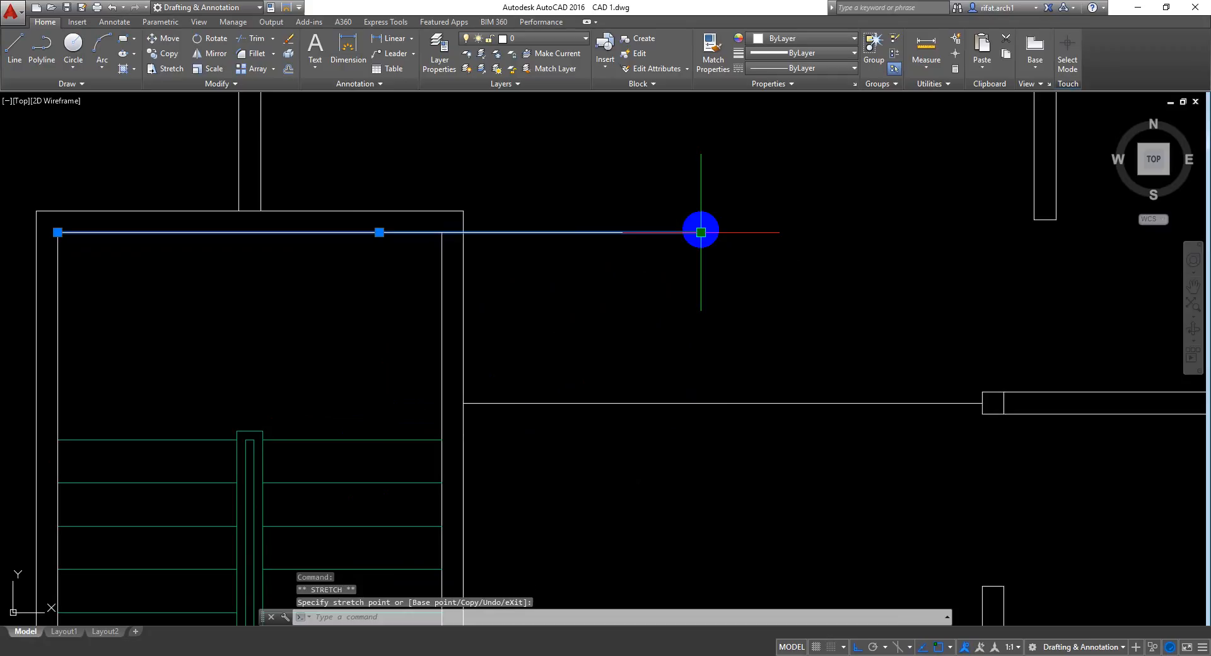
click(702, 230)
key(Escape)
key(Escape)
key(Escape)
Step: Offset the stretched stairwell line 40" south to mark the door opening
text(o)
key(Return)
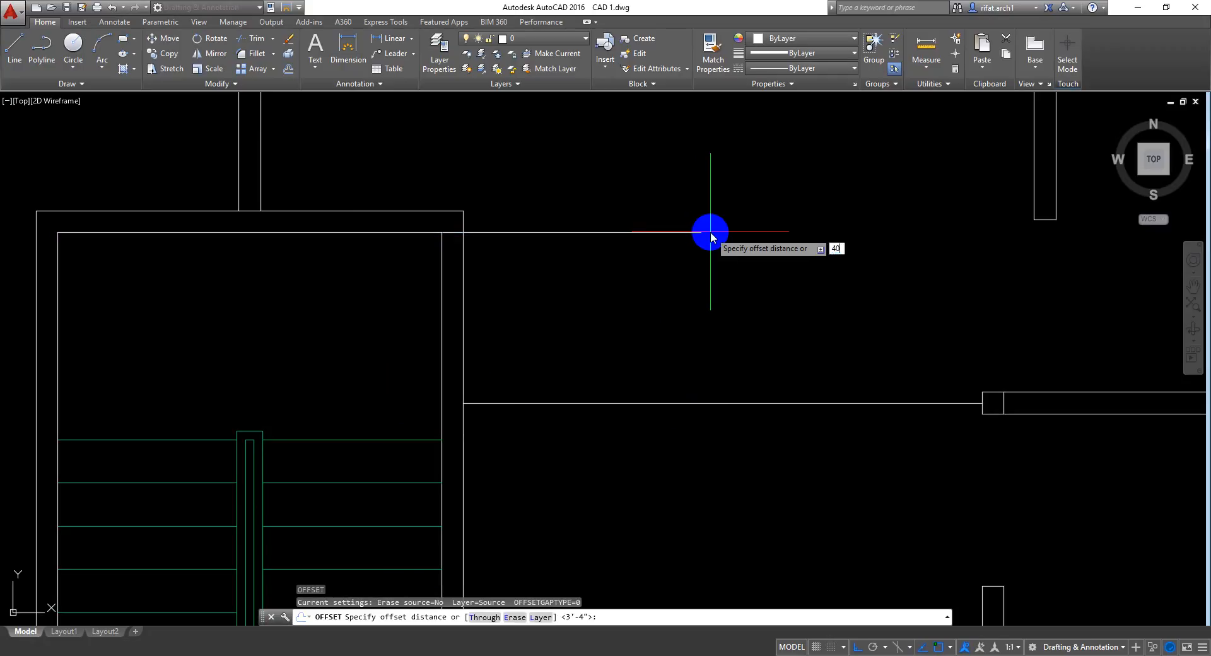
key(Return)
click(683, 233)
click(717, 326)
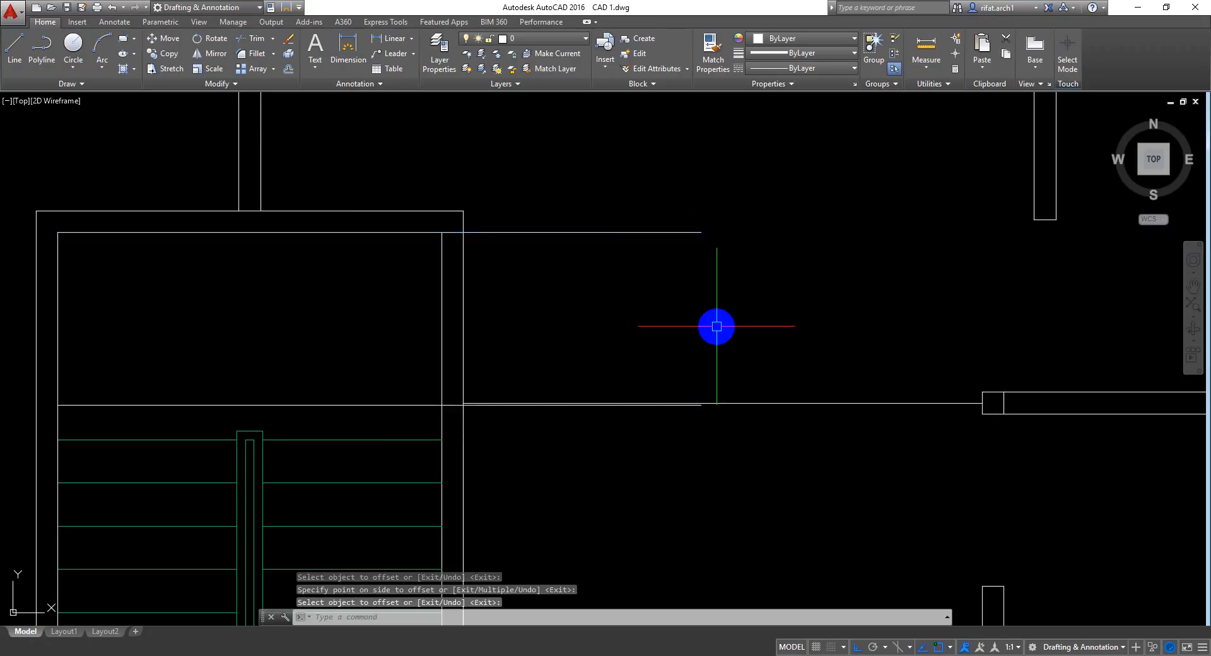
Step: Trim the stretched line back to the outer stair wall and cut the 40" opening through the stairwell's east wall
text(tr)
key(Return)
key(Return)
click(699, 181)
click(624, 247)
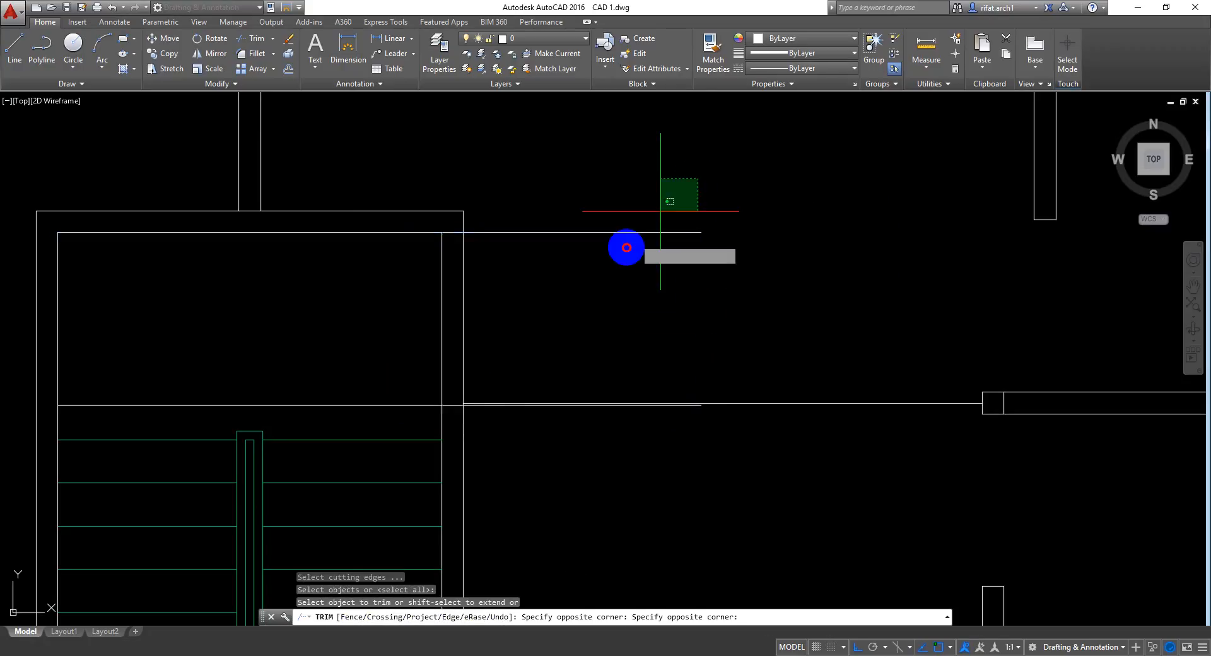
click(541, 326)
click(399, 303)
key(Return)
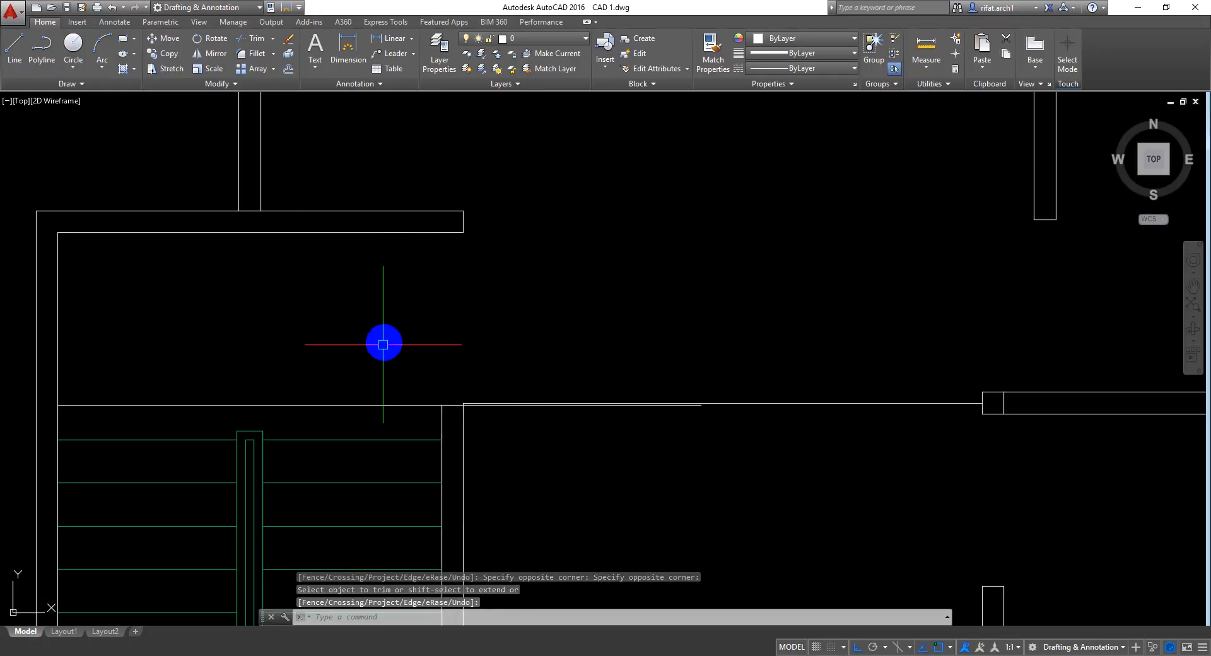
Step: Erase the 40" marking line across the stairwell south of the new opening
click(381, 341)
click(330, 415)
key(Delete)
scroll(454, 412, up, 5)
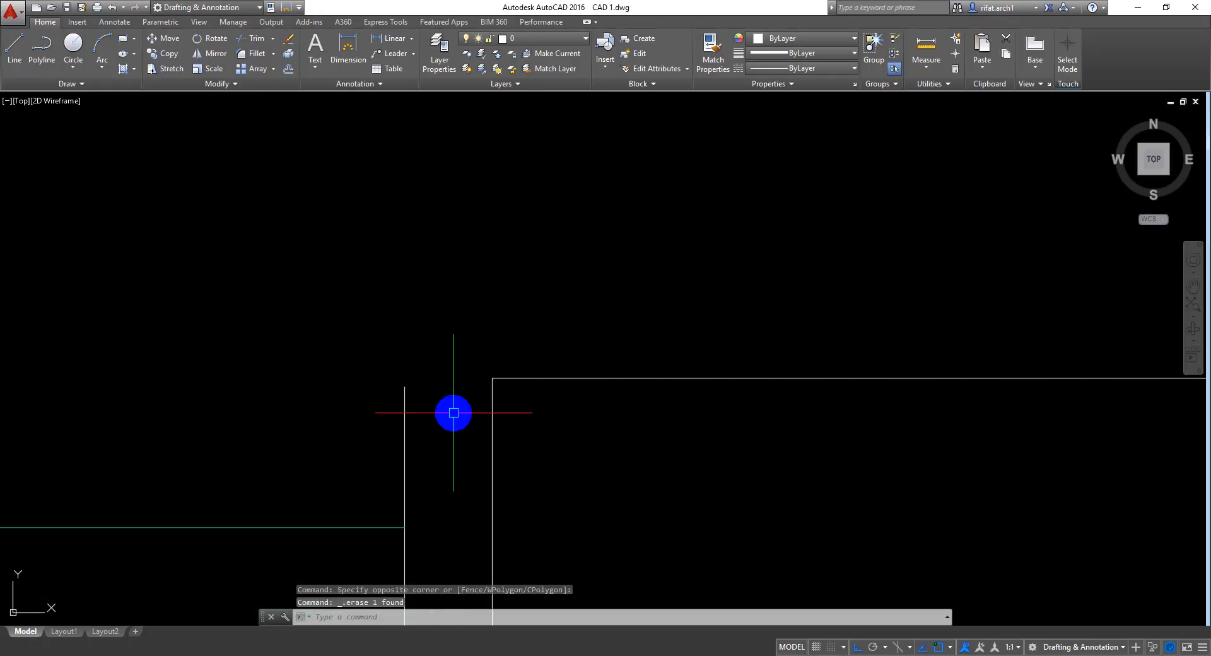
Step: Erase the horizontal line running east from the top of the stairwell's outer east wall line
key(Escape)
click(673, 324)
click(624, 431)
key(Delete)
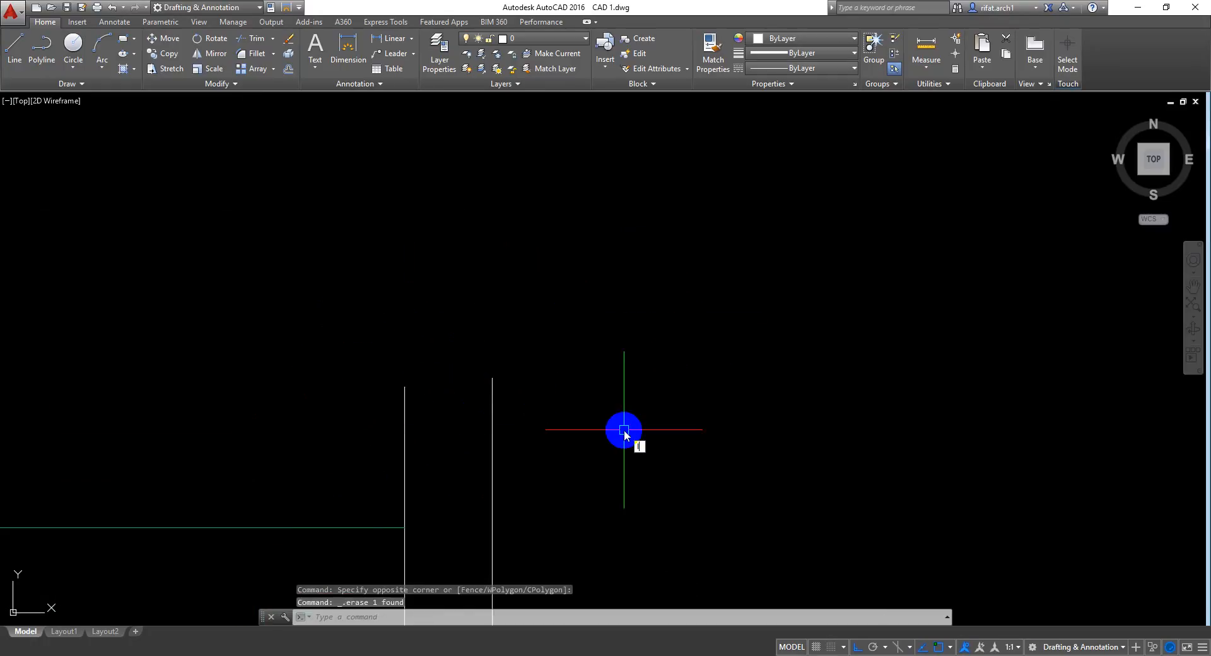
Step: Draw a horizontal line from the top of the stairwell's inner east wall line eastward past the outer wall line
text(l)
key(Return)
click(406, 386)
click(621, 391)
key(Escape)
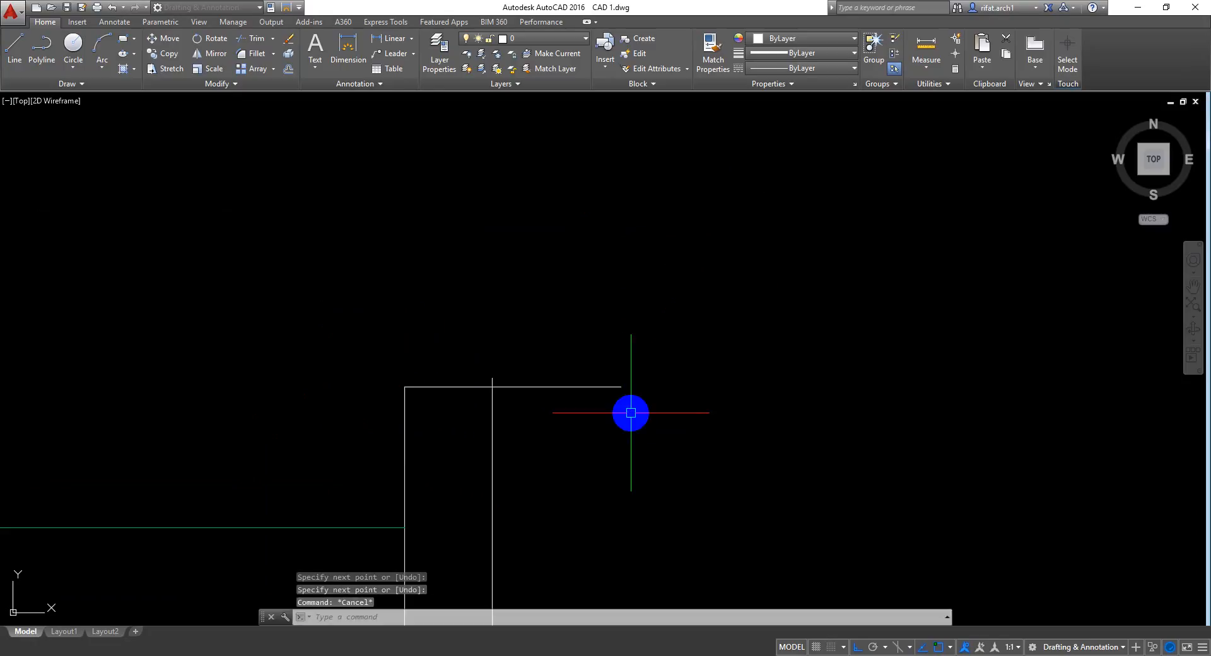
Step: Trim the overhanging ends of the new line and the outer wall line to close the wall's north end
text(t)
key(Return)
key(Return)
click(630, 316)
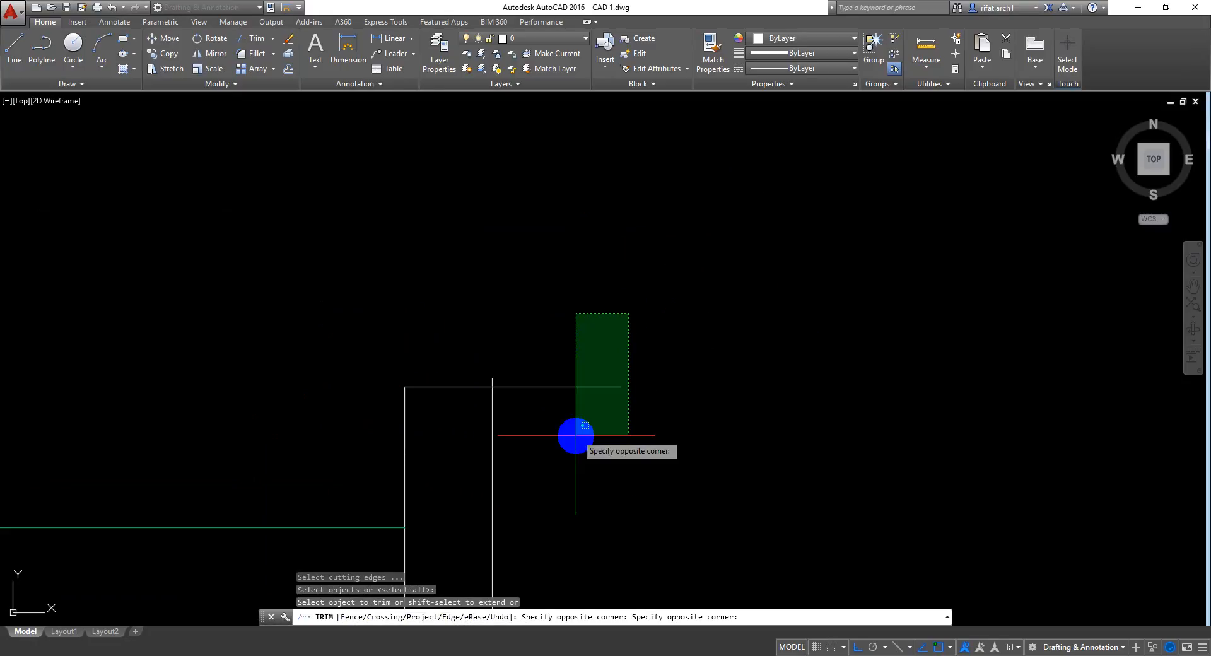
click(573, 433)
click(527, 304)
click(488, 381)
key(Return)
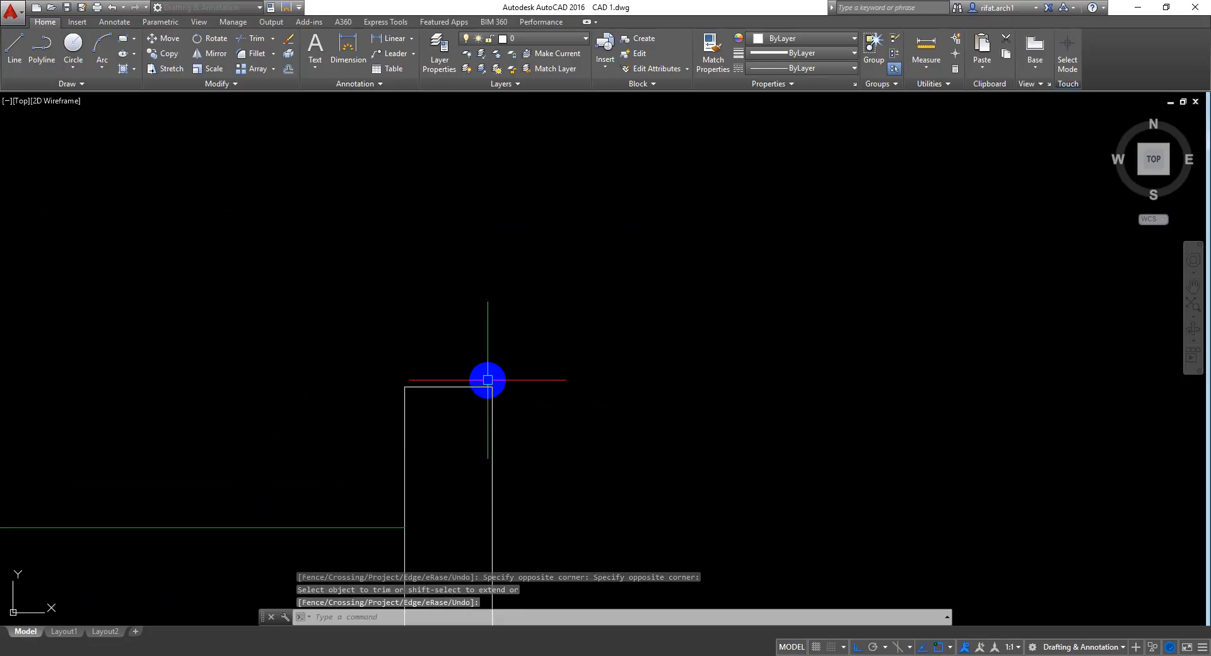
Step: Draw a vertical line about 3'-3" long across the stairwell door opening from the south jamb's midpoint to the north wall, and save the drawing
scroll(724, 414, down, 10)
middle_drag(755, 366, 657, 365)
scroll(663, 387, up, 2)
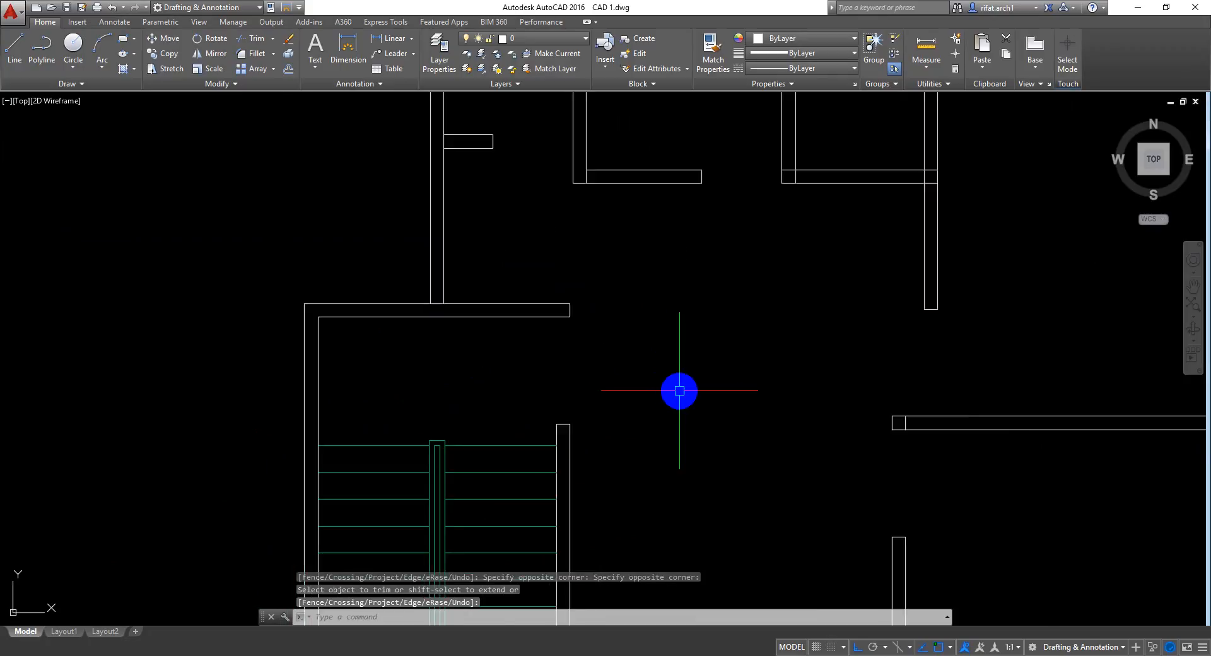
scroll(680, 410, down, 3)
scroll(616, 394, up, 1)
scroll(577, 363, up, 6)
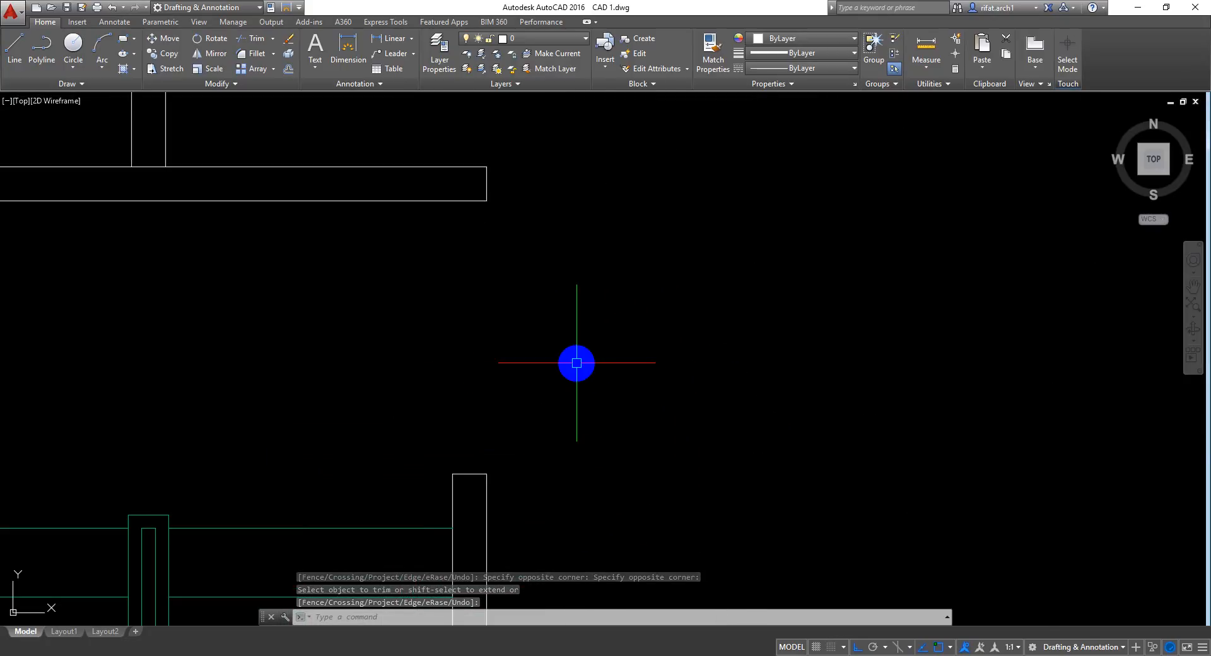
middle_drag(515, 307, 523, 327)
text(l)
key(Return)
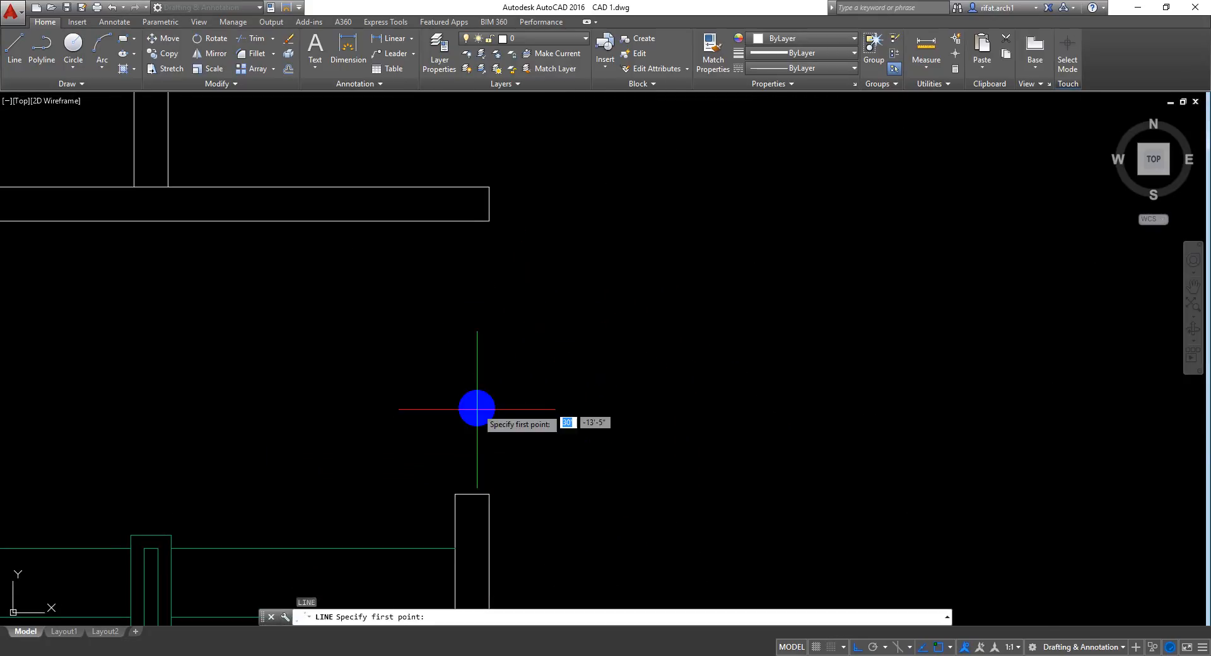
click(472, 494)
text(3'-3")
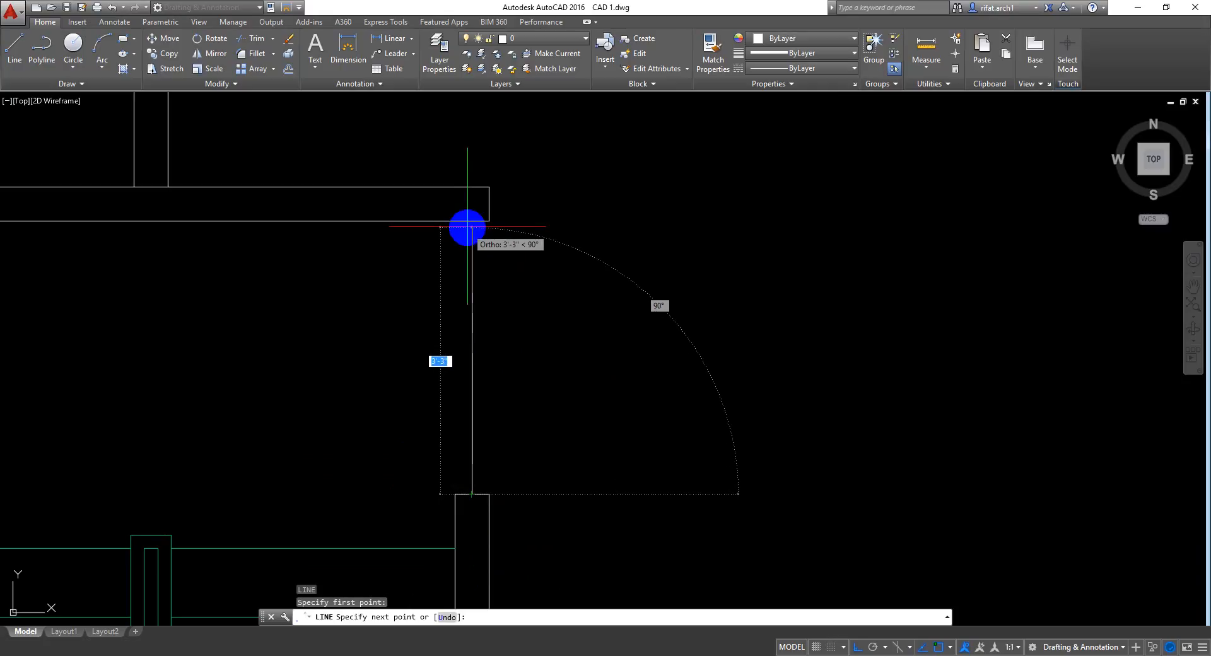
click(470, 221)
key(Return)
scroll(644, 386, down, 3)
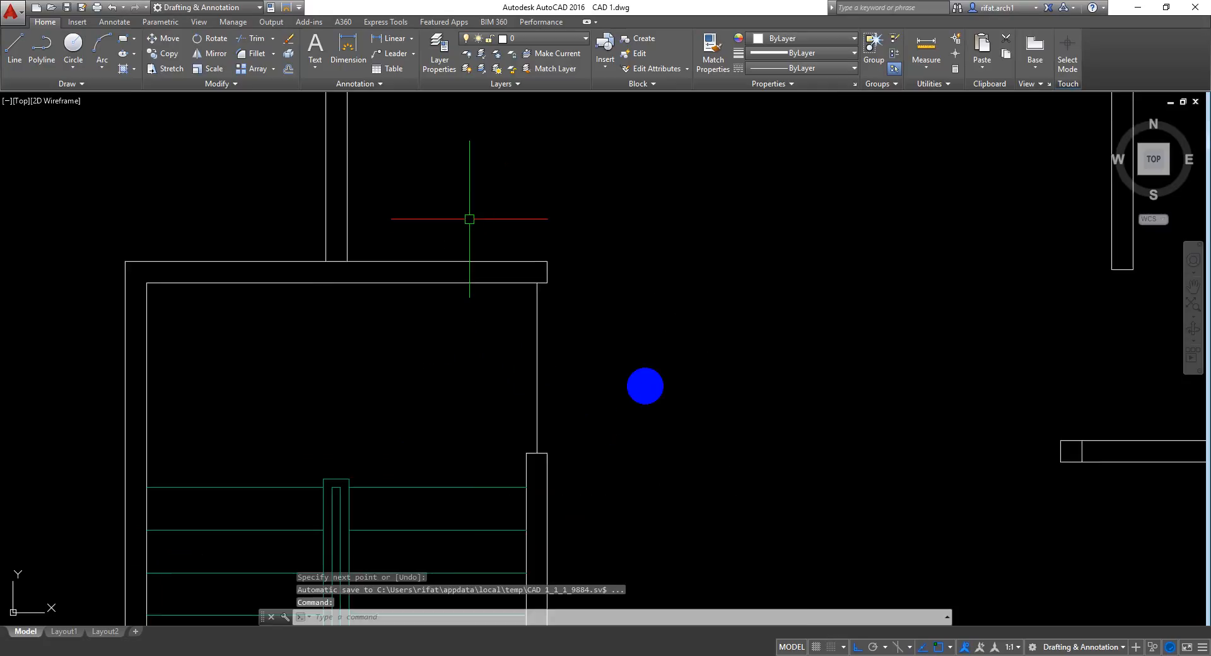
mouse_move(704, 434)
middle_down()
mouse_move(595, 370)
mouse_move(605, 433)
middle_up()
key(ctrl+s)
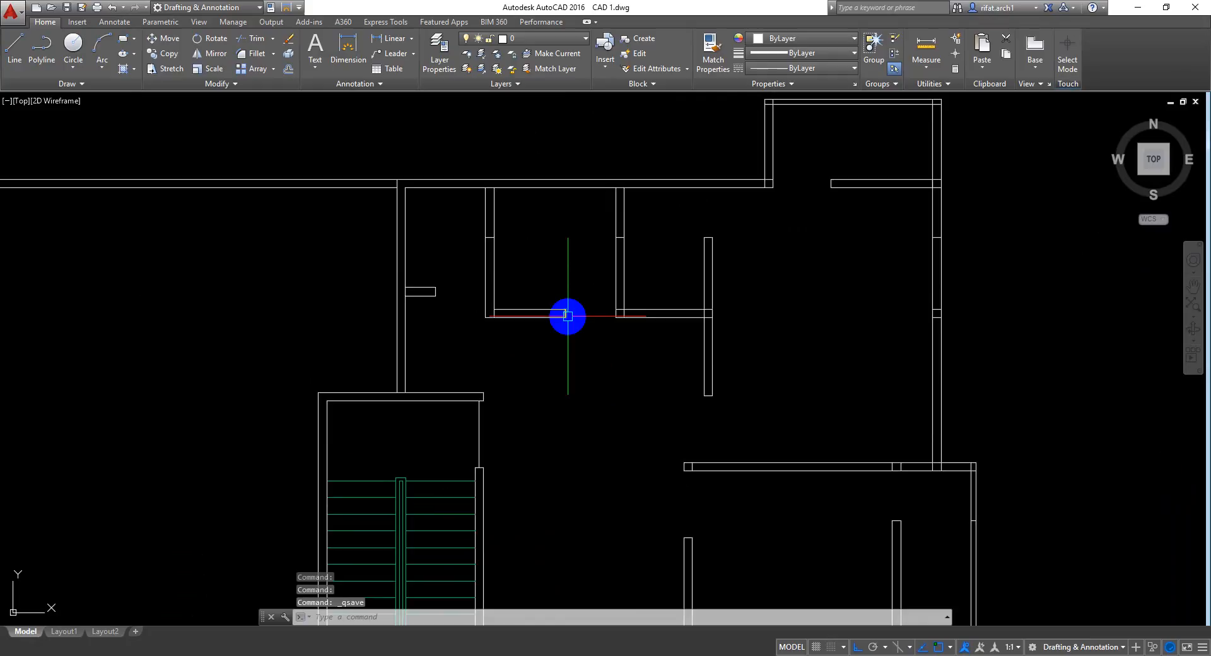
Step: Draw a vertical line across the southeast room's west door opening, from the middle of the south jamb up to the north wall
middle_drag(568, 316, 502, 278)
scroll(532, 346, down, 5)
scroll(496, 271, up, 5)
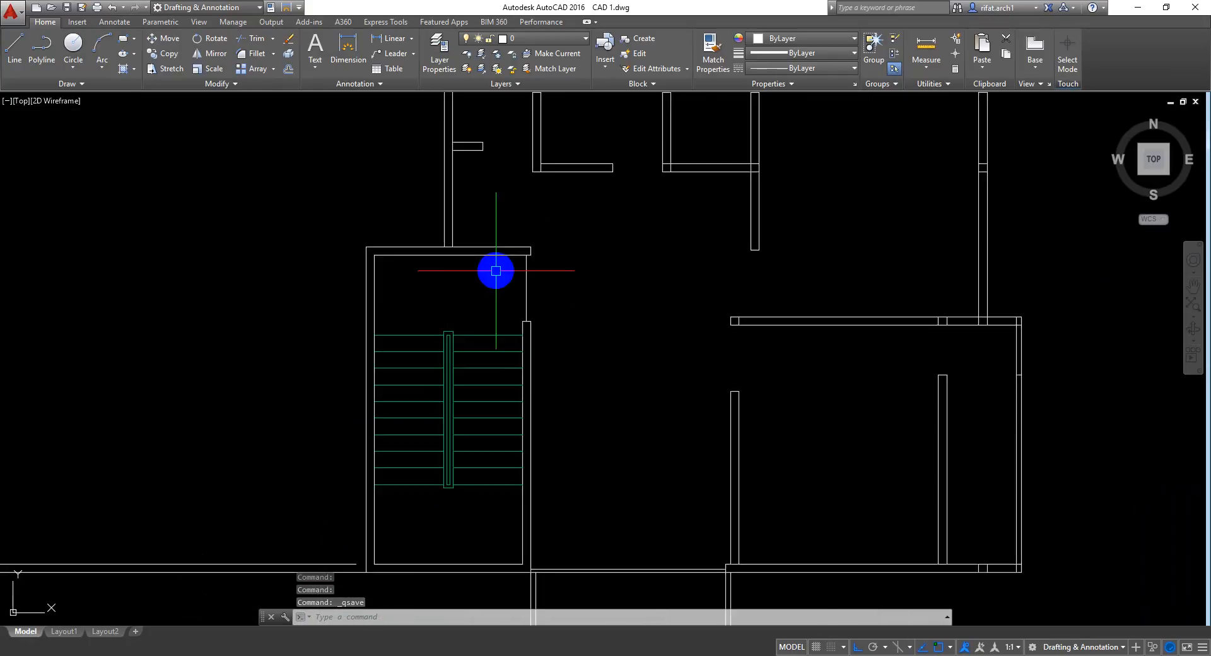
middle_drag(632, 373, 503, 285)
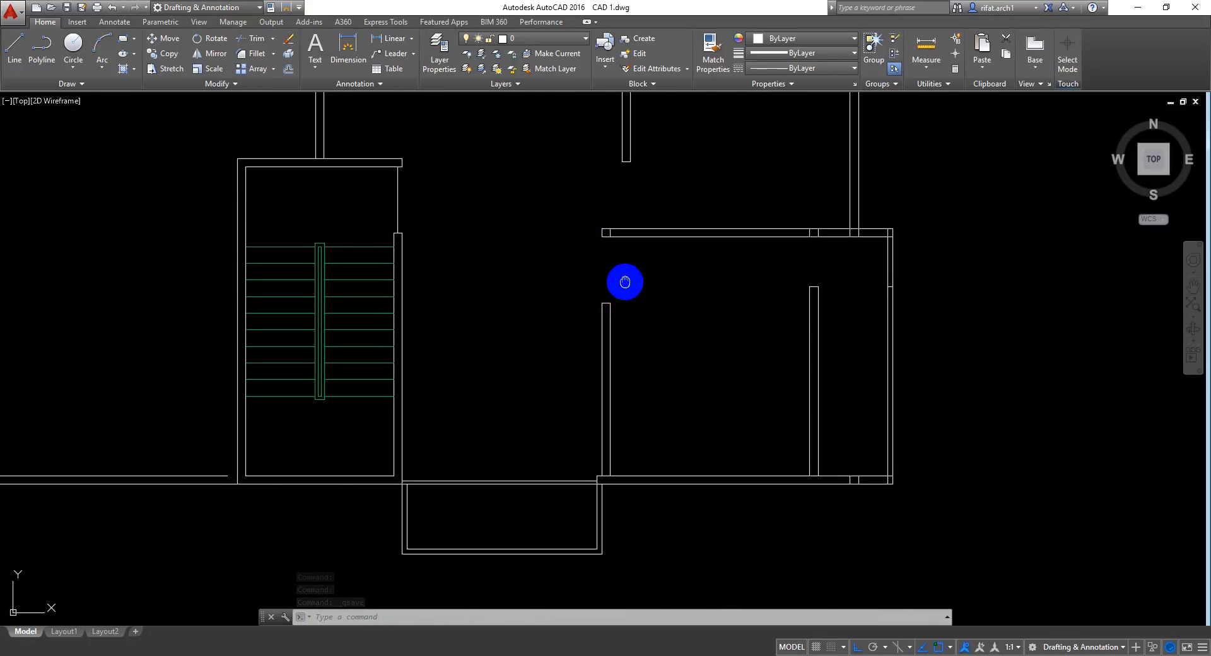
middle_drag(625, 282, 647, 345)
scroll(586, 315, up, 3)
scroll(596, 319, down, 3)
scroll(618, 390, down, 3)
scroll(585, 362, up, 6)
scroll(561, 386, up, 4)
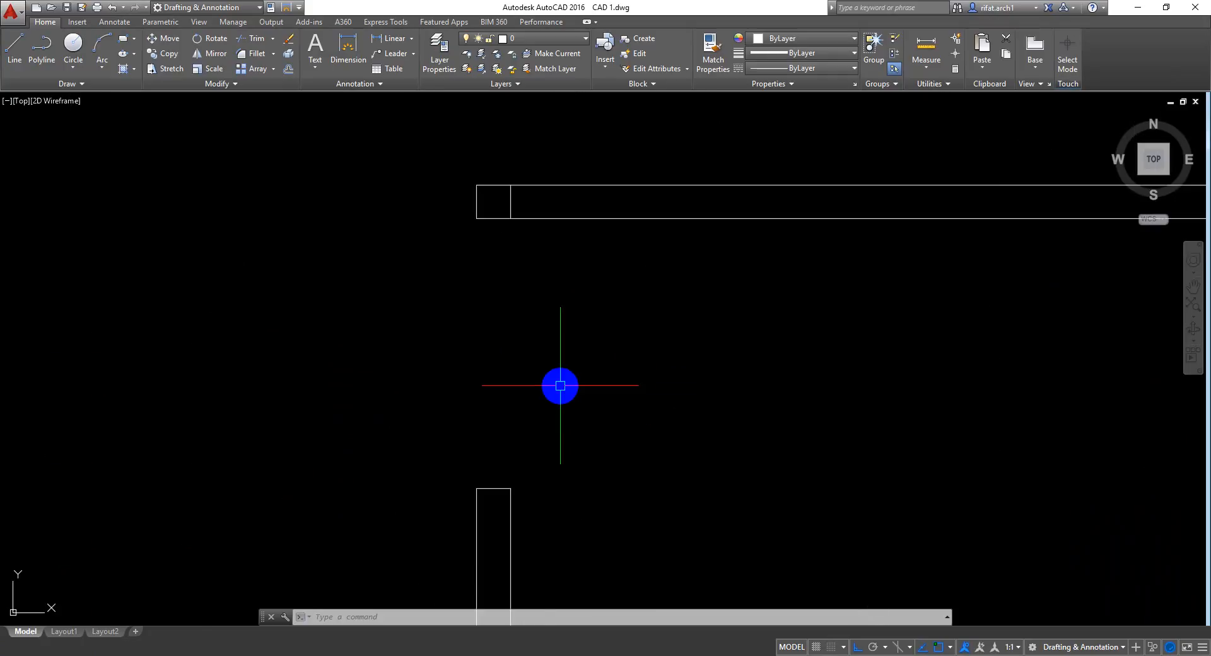
scroll(558, 385, down, 4)
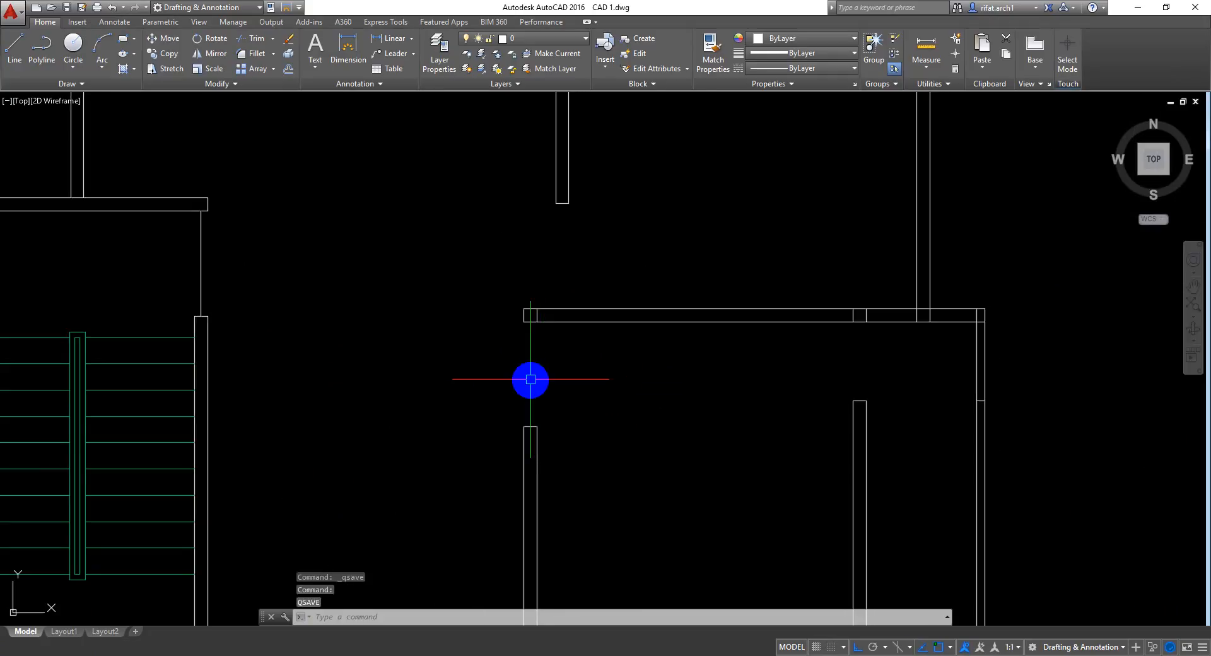
click(7, 46)
scroll(530, 398, up, 4)
click(524, 473)
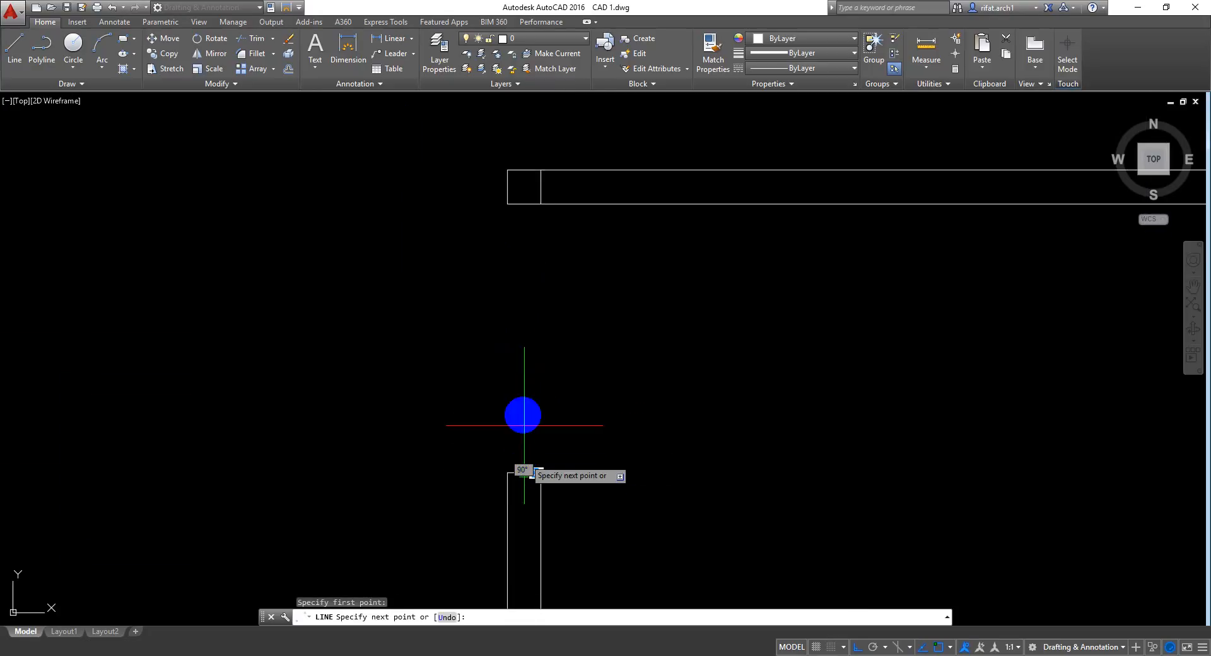
click(522, 194)
key(Return)
scroll(583, 277, down, 7)
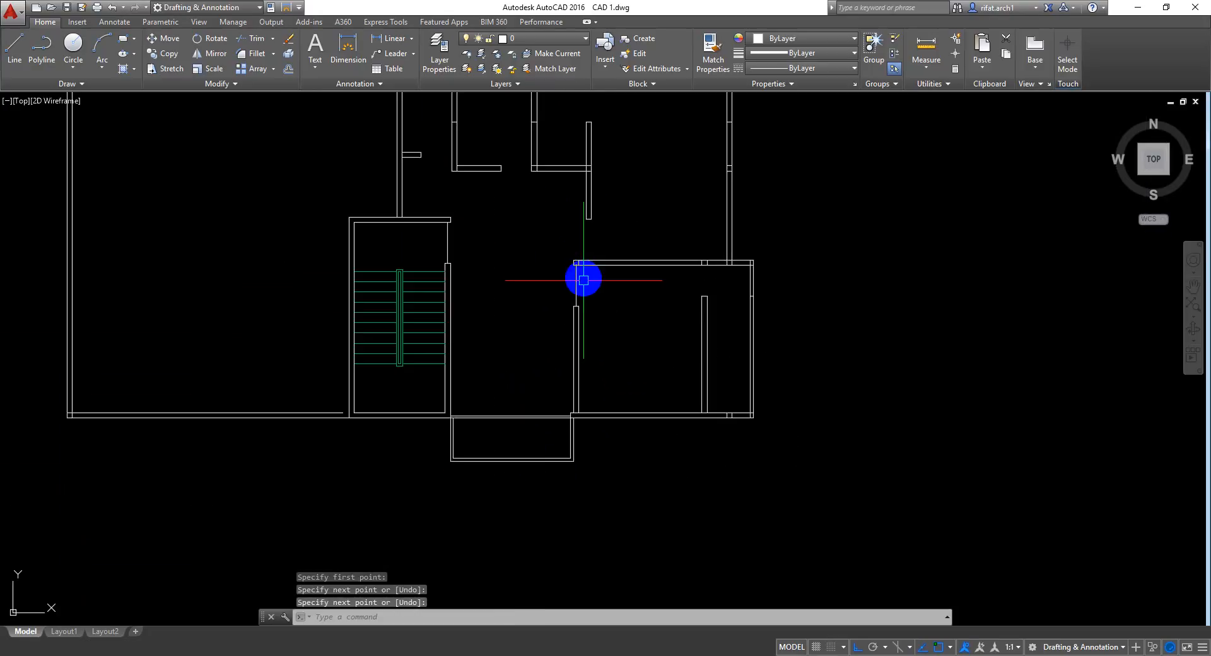
Step: Examine the floor plan from the southern projection and southeast room up to the walls of the northeast projection
scroll(541, 465, up, 4)
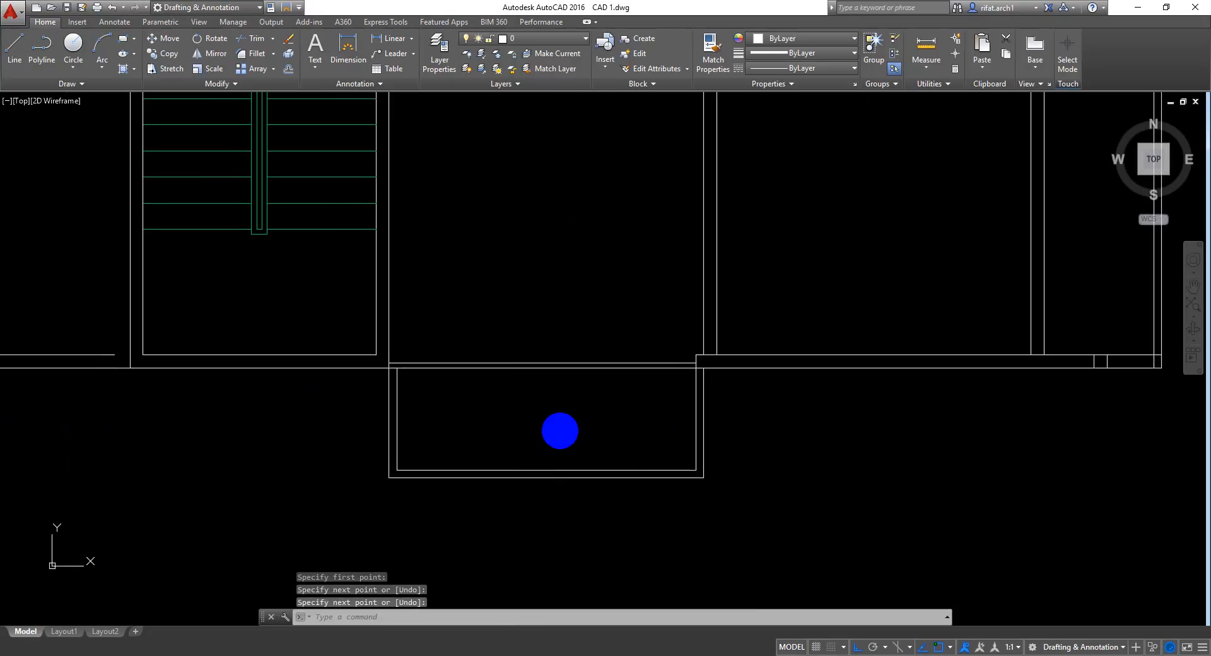
scroll(517, 390, up, 2)
scroll(554, 413, down, 6)
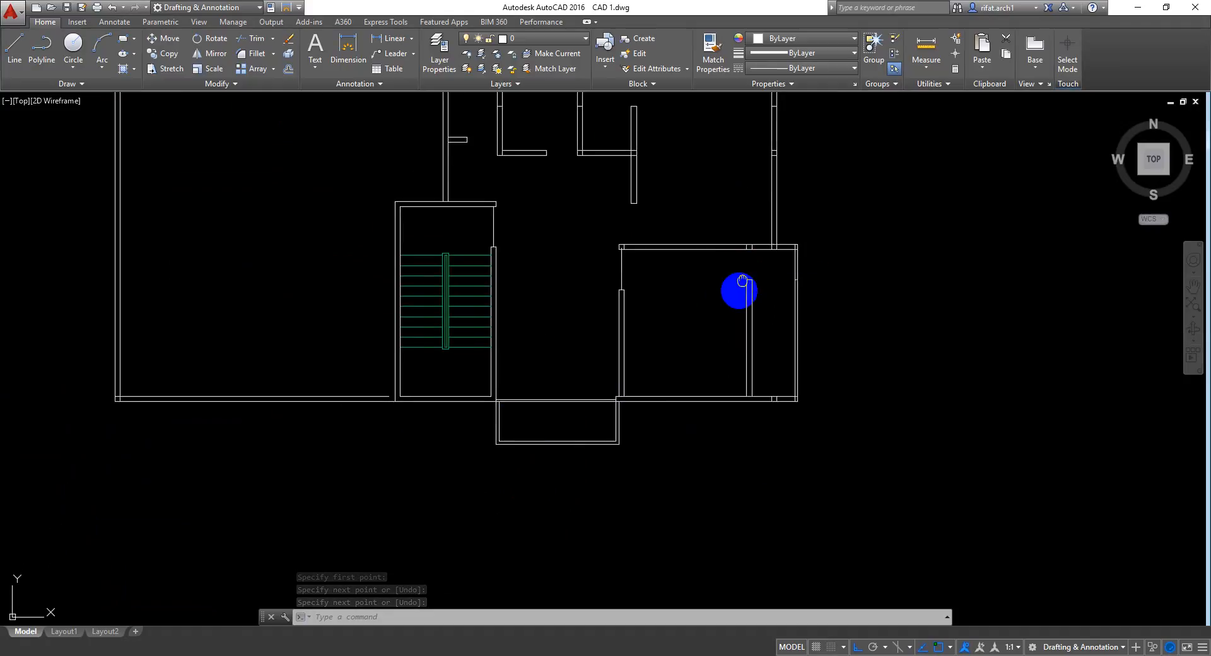
middle_drag(743, 281, 690, 424)
scroll(649, 465, up, 2)
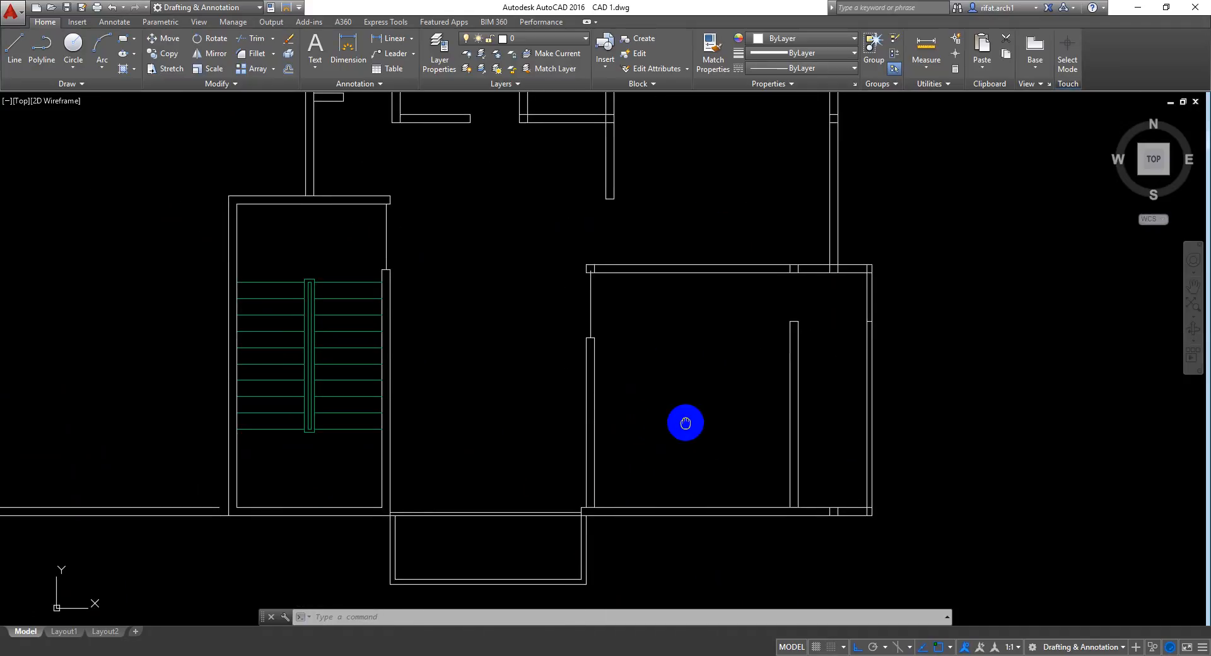
middle_drag(762, 381, 735, 457)
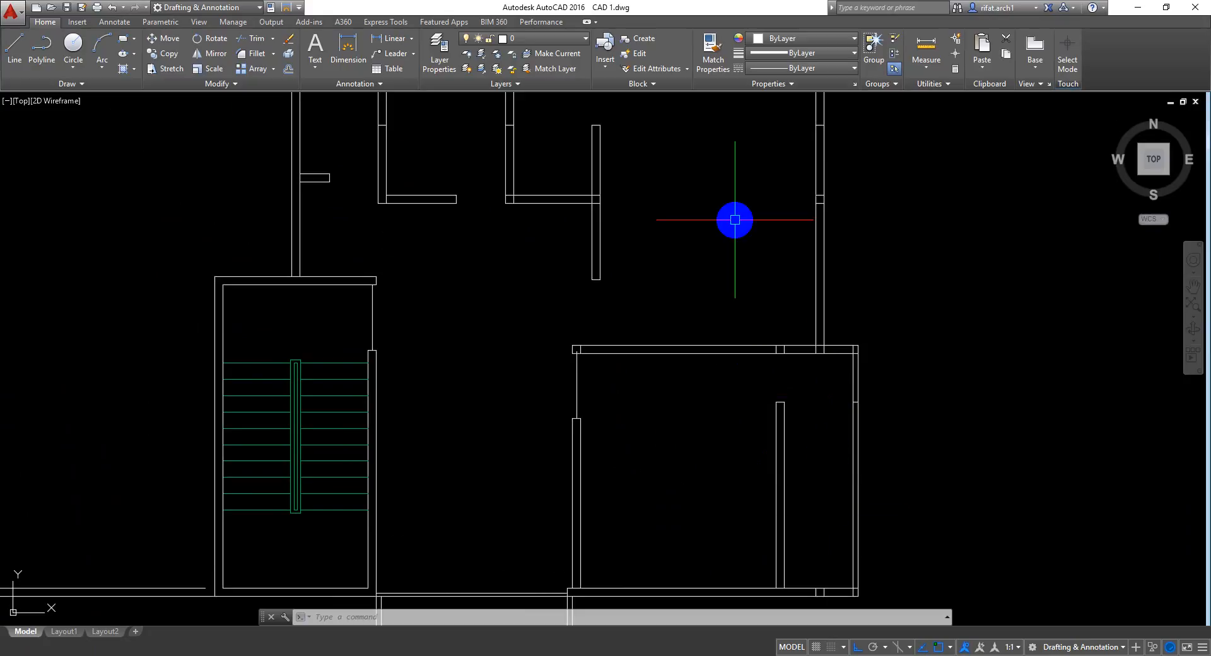
middle_drag(735, 220, 760, 332)
scroll(865, 346, down, 2)
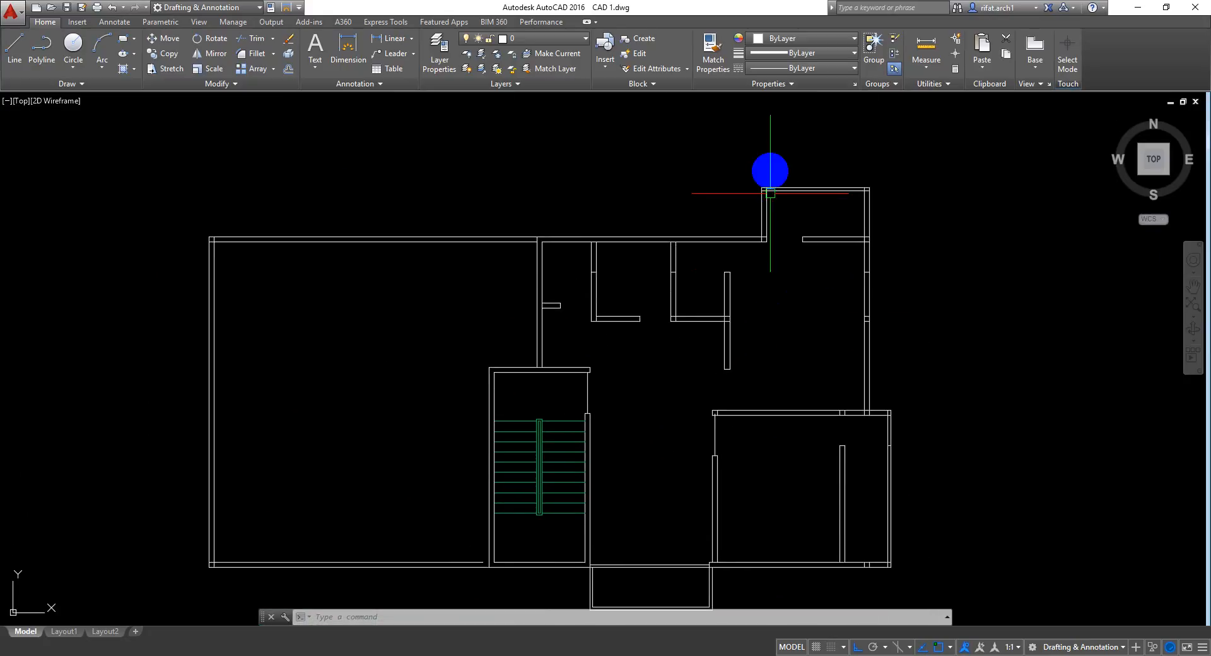
scroll(774, 189, up, 6)
middle_drag(779, 186, 717, 165)
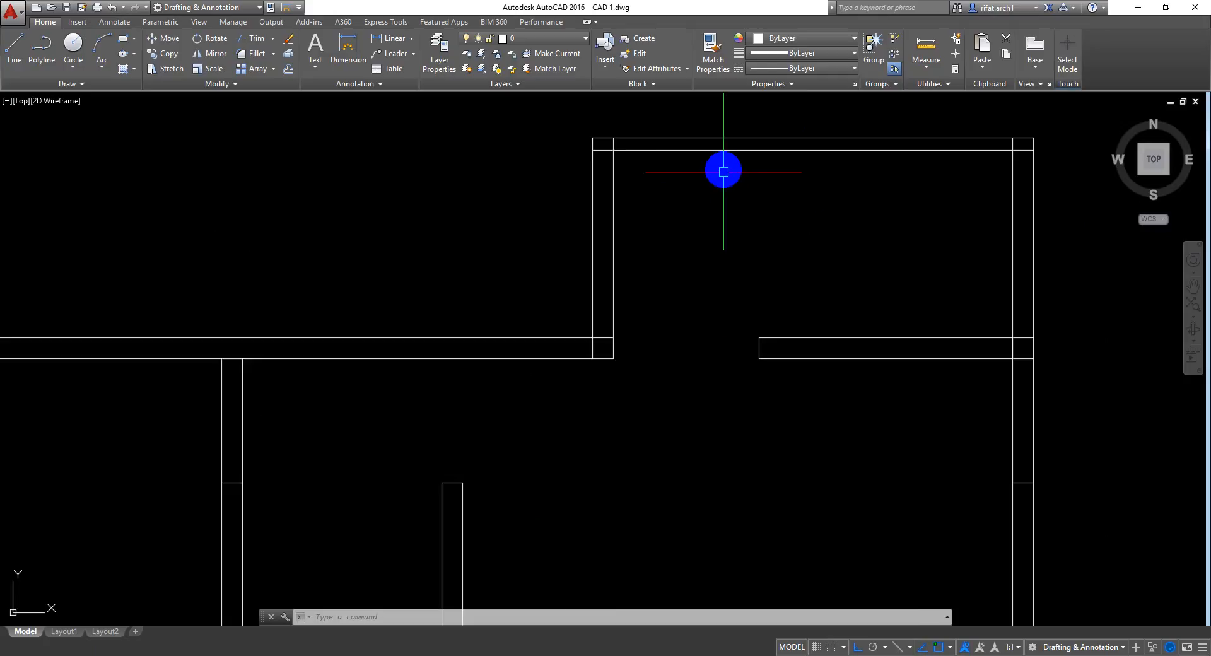
scroll(724, 171, down, 2)
middle_drag(638, 229, 627, 263)
scroll(610, 275, up, 2)
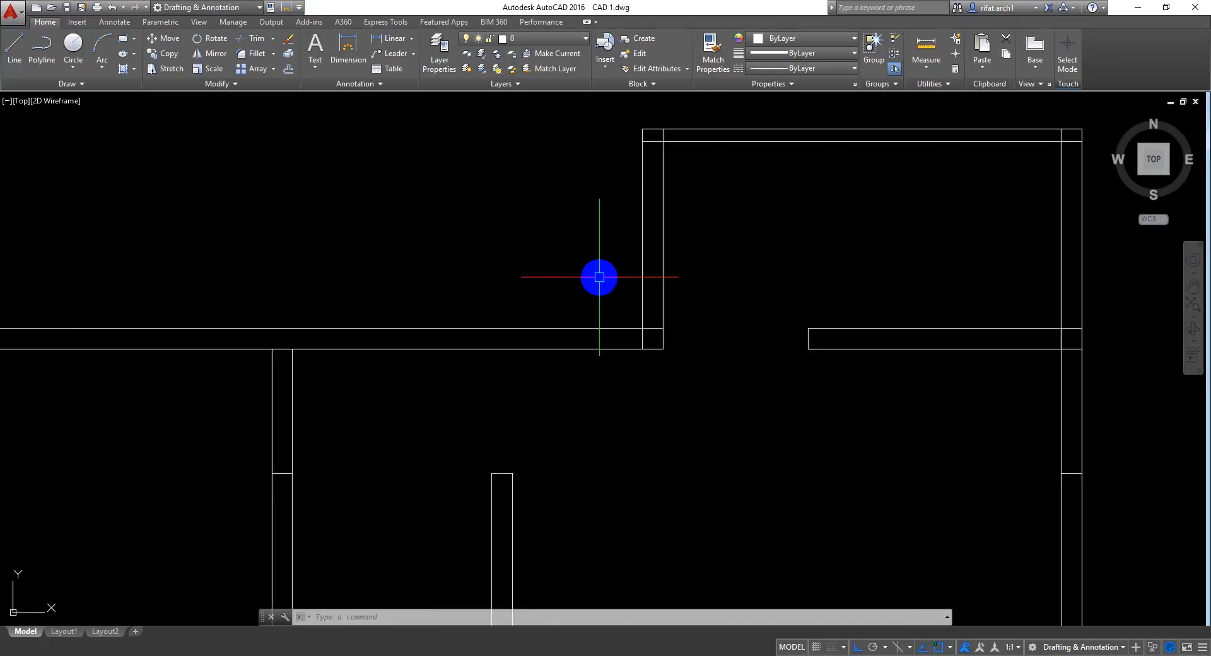
Step: Draw a vertical line from the northeast corner of the wall stub below the northeast projection to beyond the projection's north wall
key(Return)
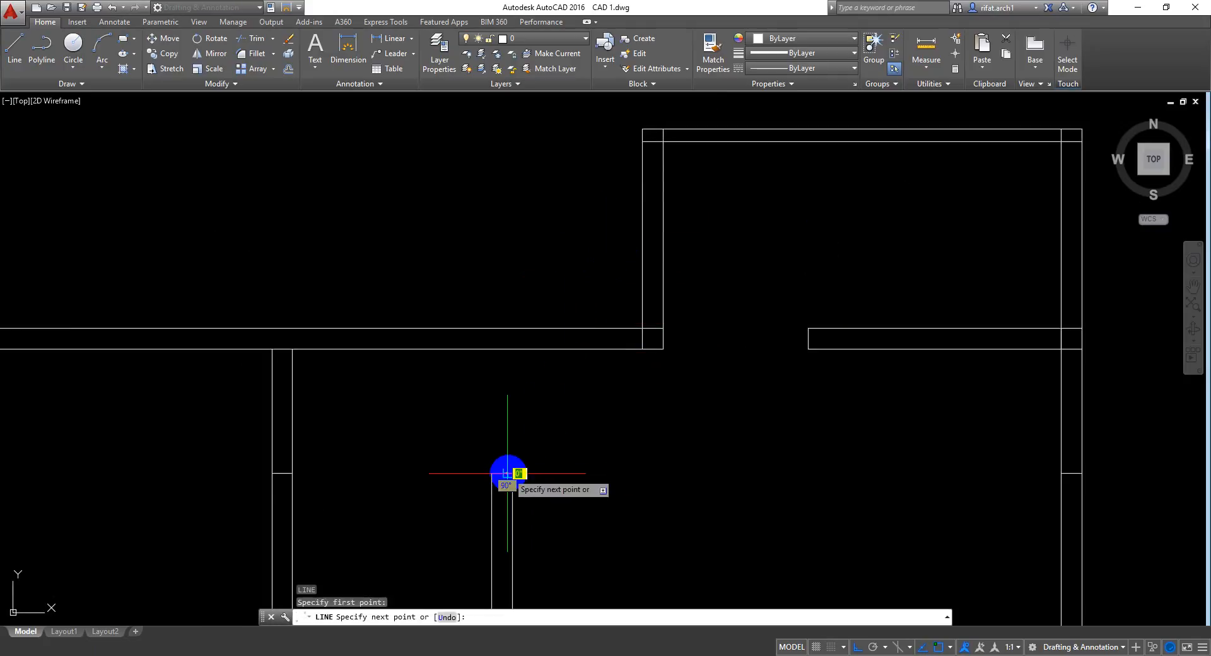
key(Return)
key(Return)
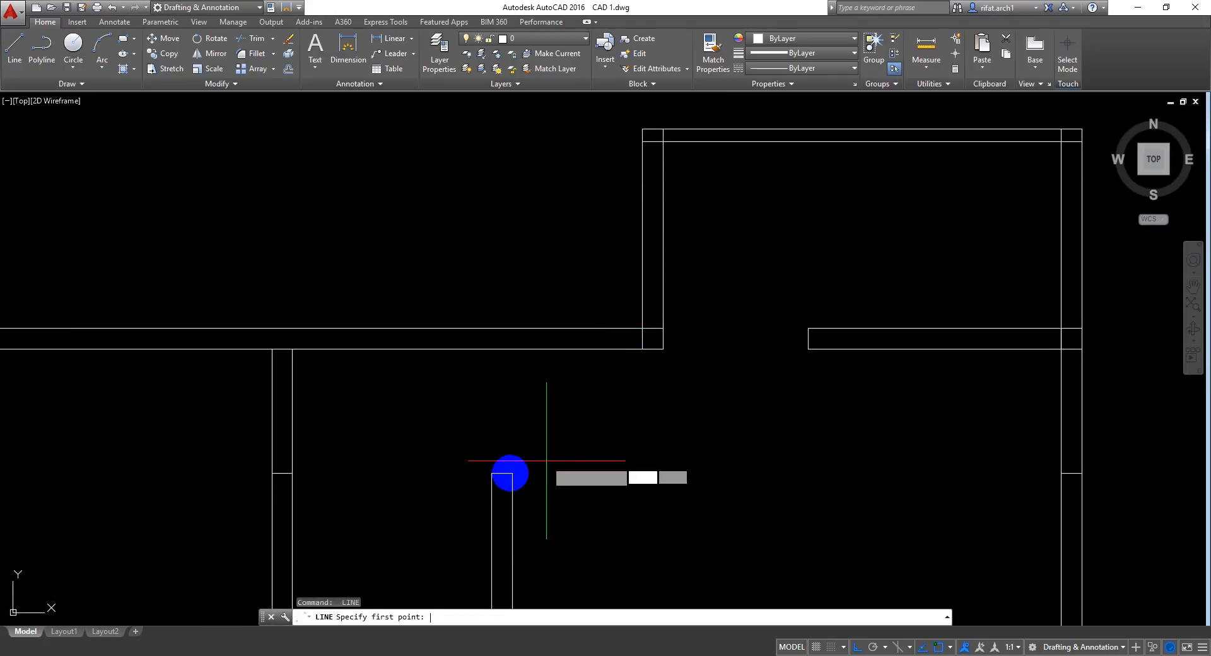
click(512, 473)
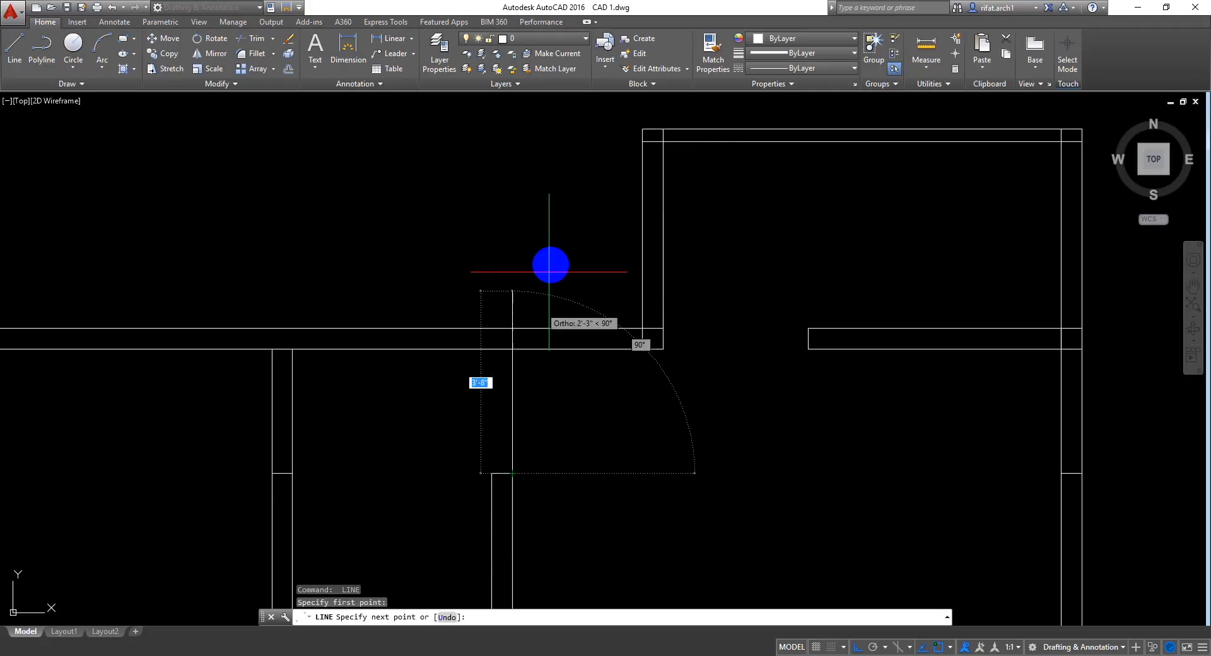
middle_drag(532, 199, 509, 299)
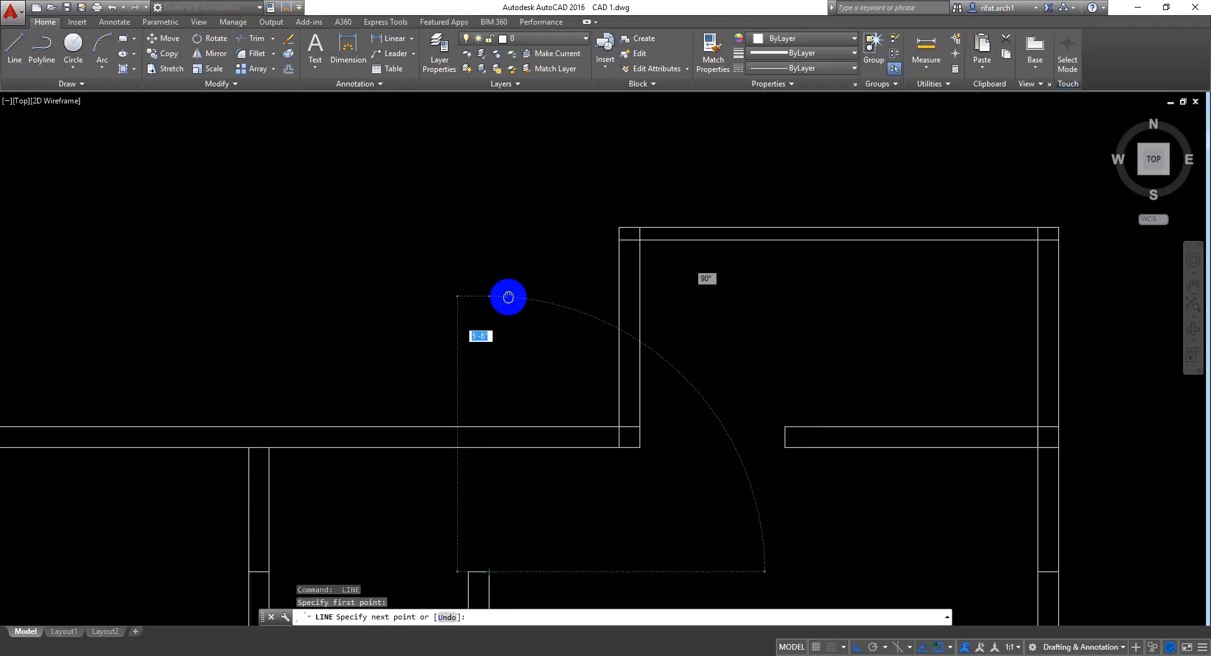
click(508, 145)
key(Return)
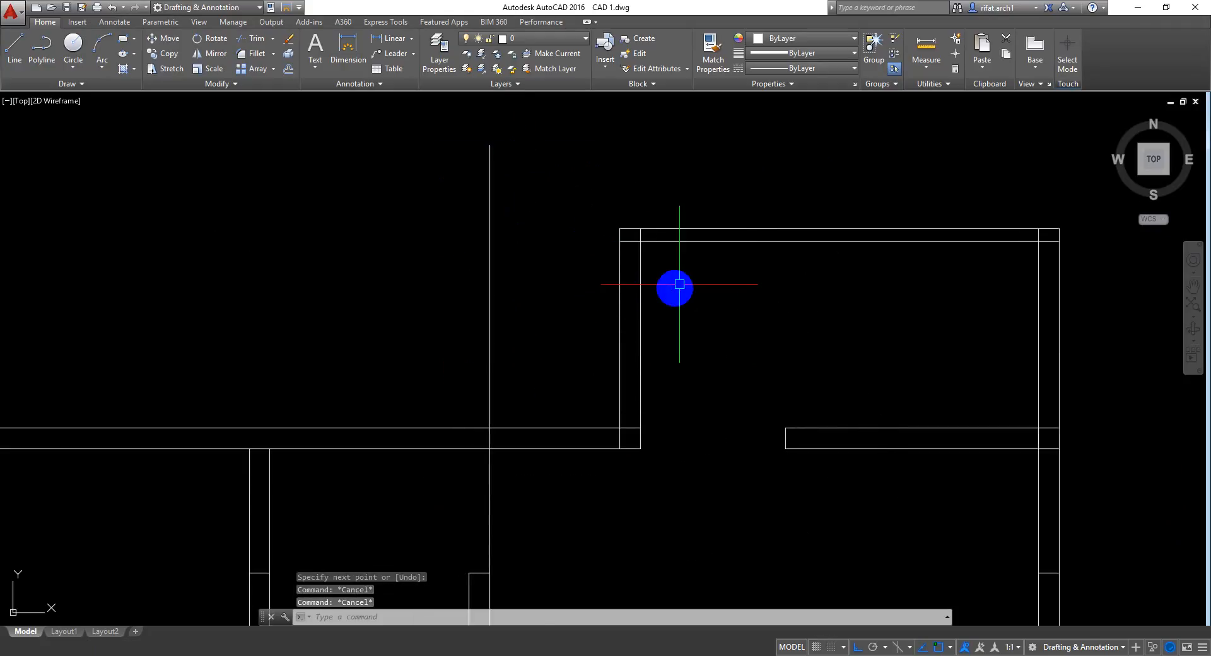
Step: Erase both lines of the northeast projection's west wall
click(684, 262)
click(570, 334)
key(Delete)
key(Escape)
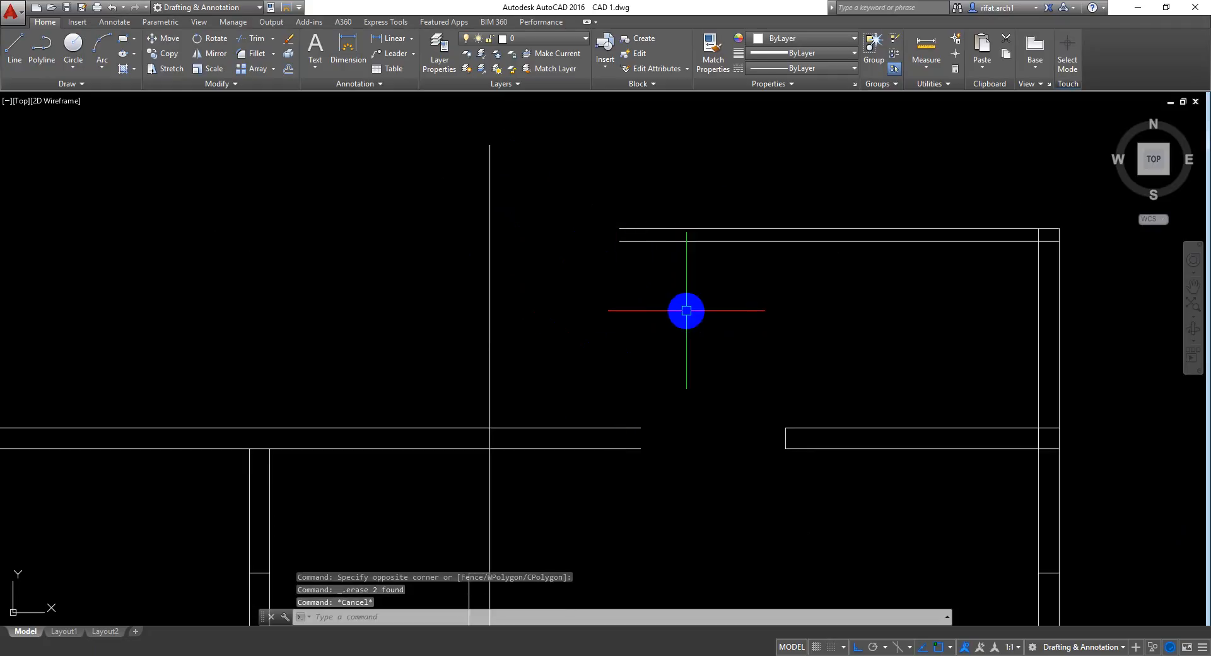
Step: Extend both lines of the projection's north wall westward to the new vertical line
key(Return)
key(Return)
click(665, 190)
click(632, 264)
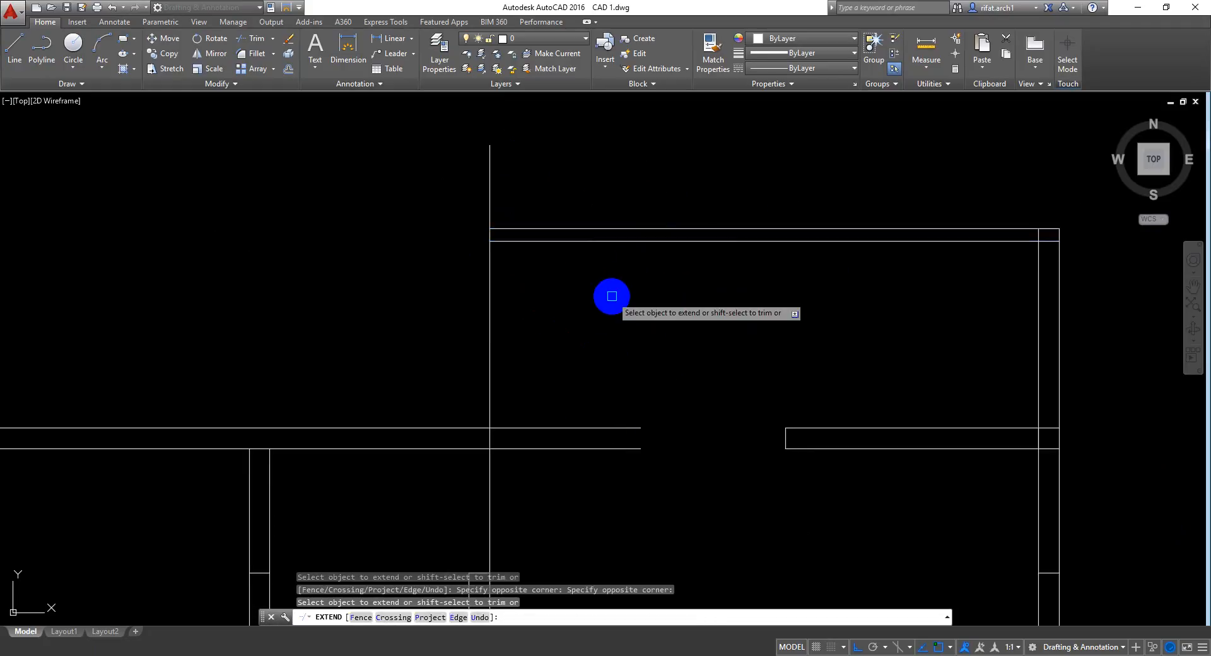
key(Escape)
Step: Trim away the part of the new vertical line between the wall stub and the building's north wall
mouse_move(606, 365)
middle_down()
mouse_move(630, 227)
mouse_move(617, 325)
middle_up()
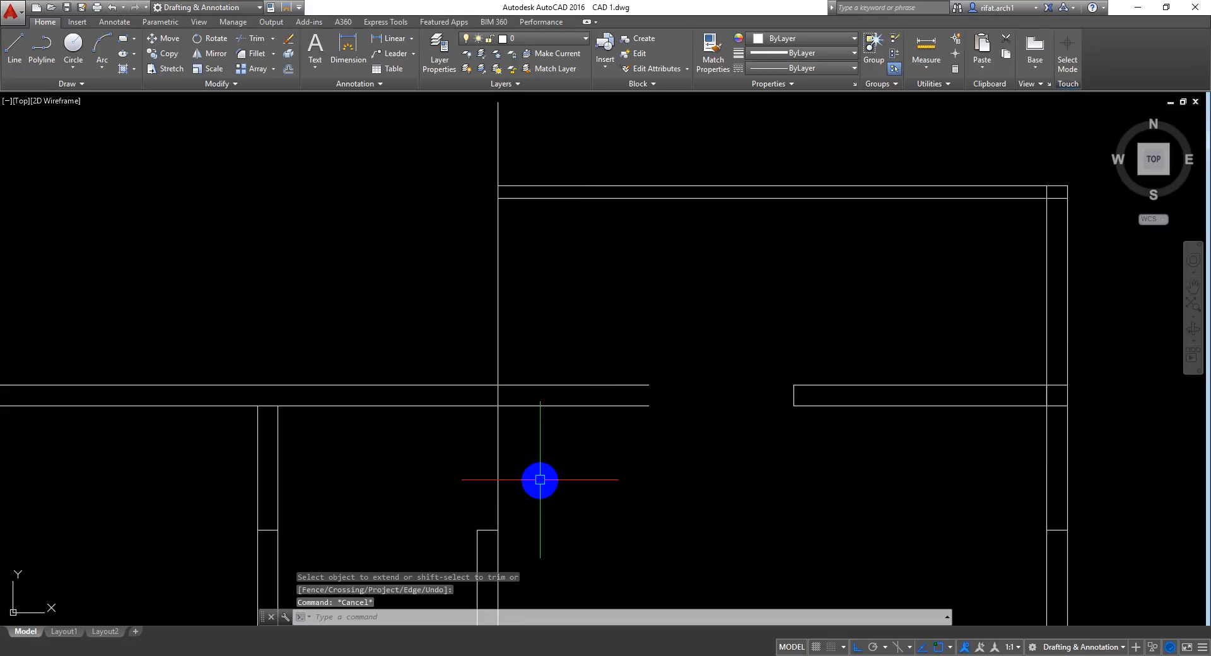
text(tr)
key(Return)
key(Return)
click(538, 447)
click(457, 470)
key(Return)
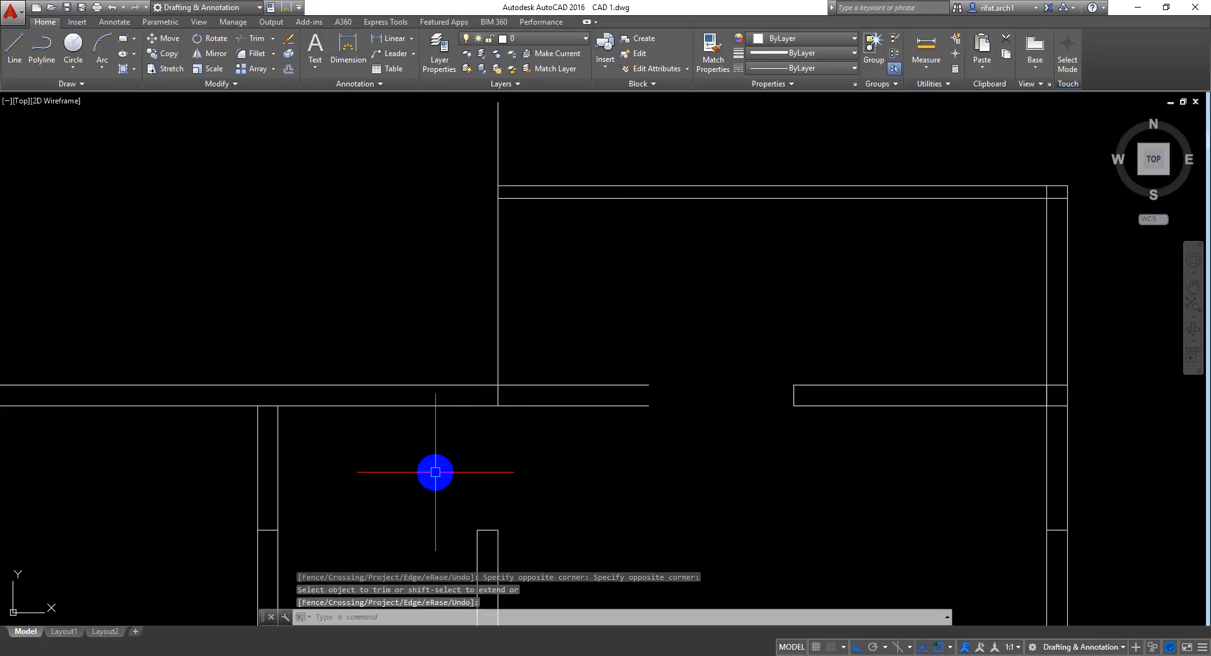
Step: Offset the new vertical line 5" west to form the projection's west wall
text(o)
key(Return)
text(5)
key(Return)
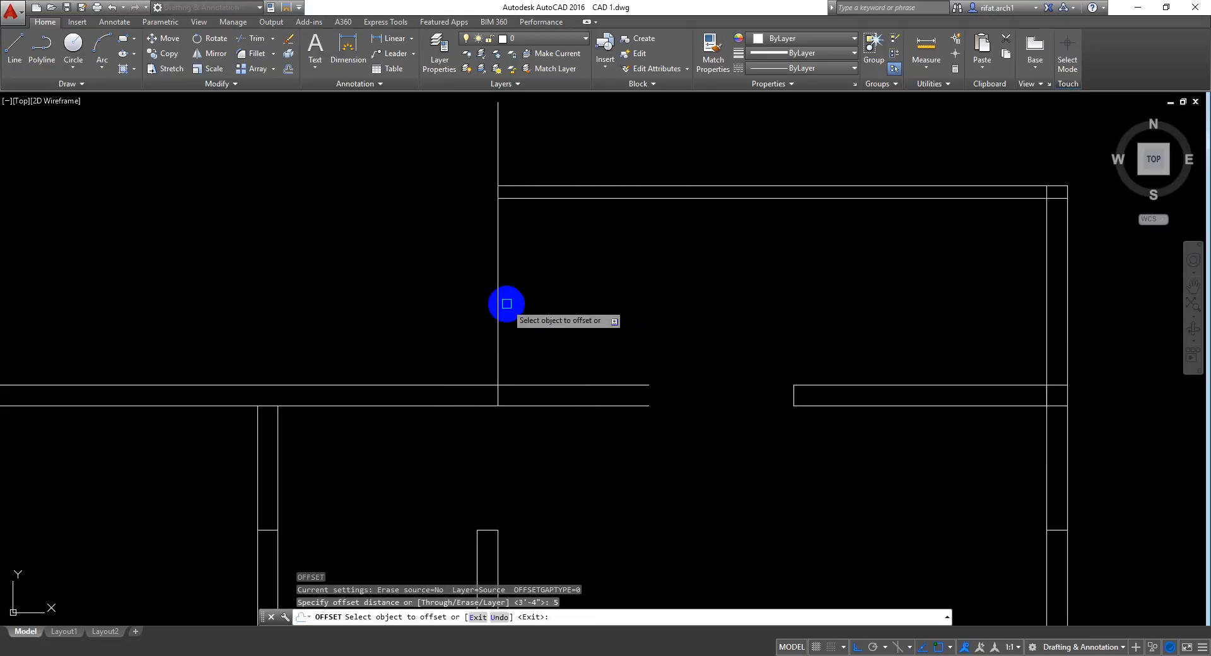
click(499, 298)
click(338, 299)
key(Return)
middle_drag(668, 220, 624, 269)
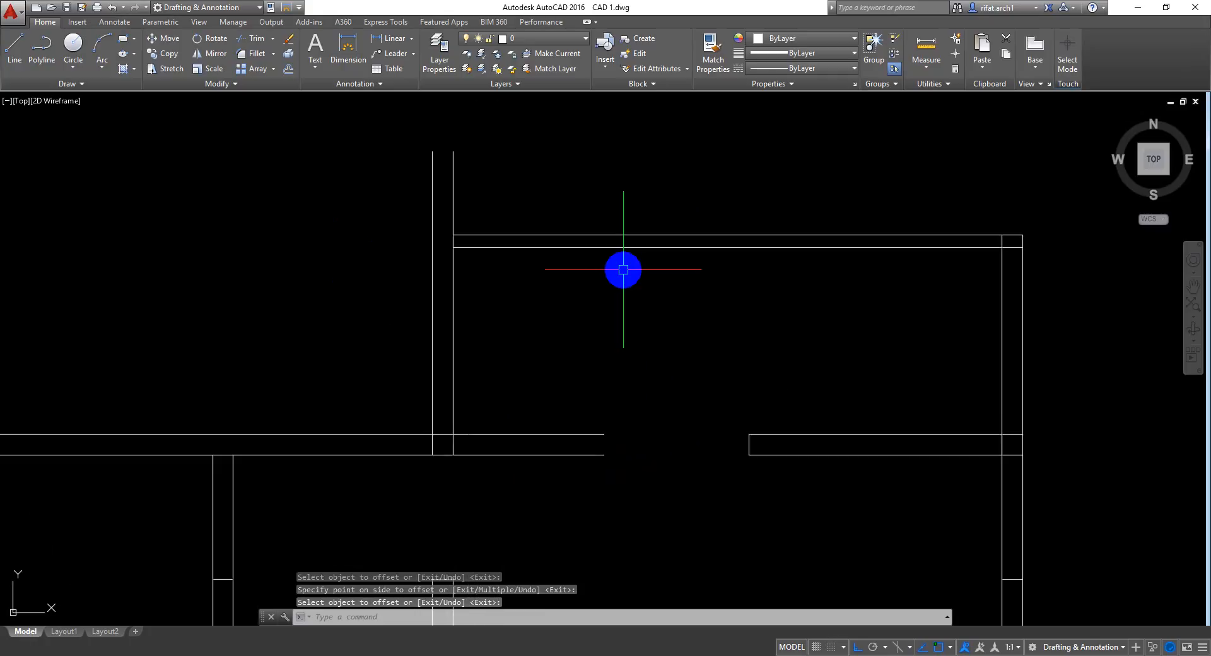
Step: Extend both lines of the projection's north wall to its outer west line and trim the vertical lines' overhang above the corner
text(tr)
key(Return)
key(Return)
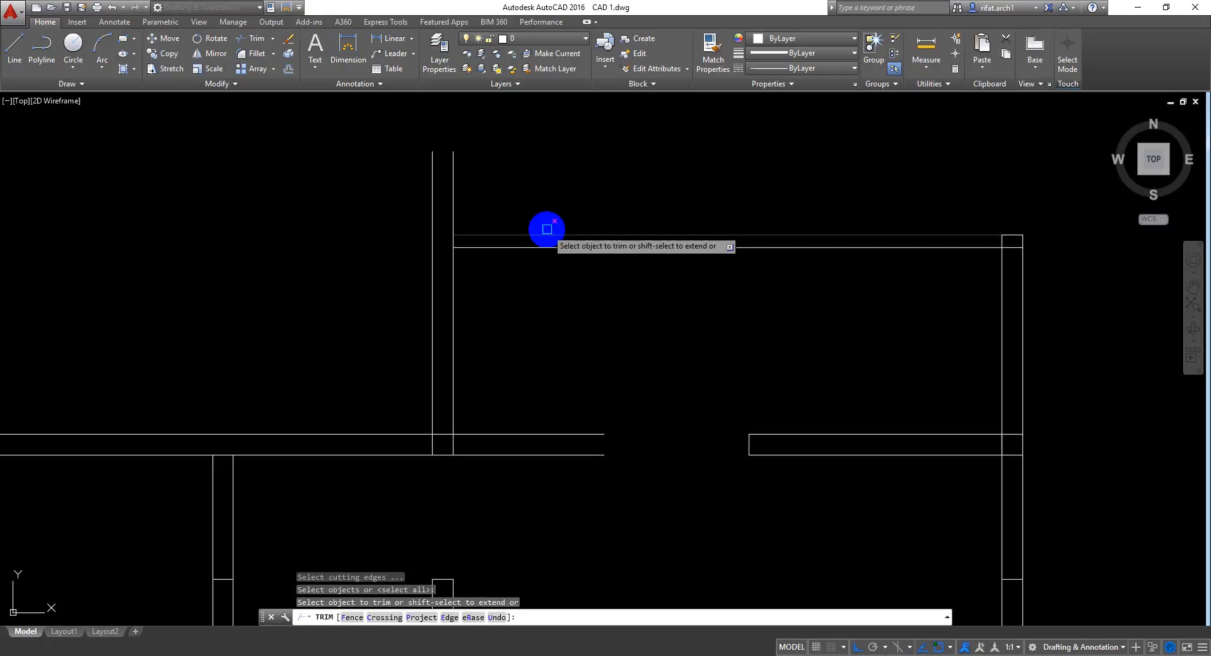
shift+click(542, 206)
shift+click(512, 284)
click(511, 208)
click(342, 172)
key(Return)
Step: Trim away the building's north wall stub that extends east of the projection's west wall
middle_drag(891, 330, 841, 301)
middle_drag(661, 380, 749, 336)
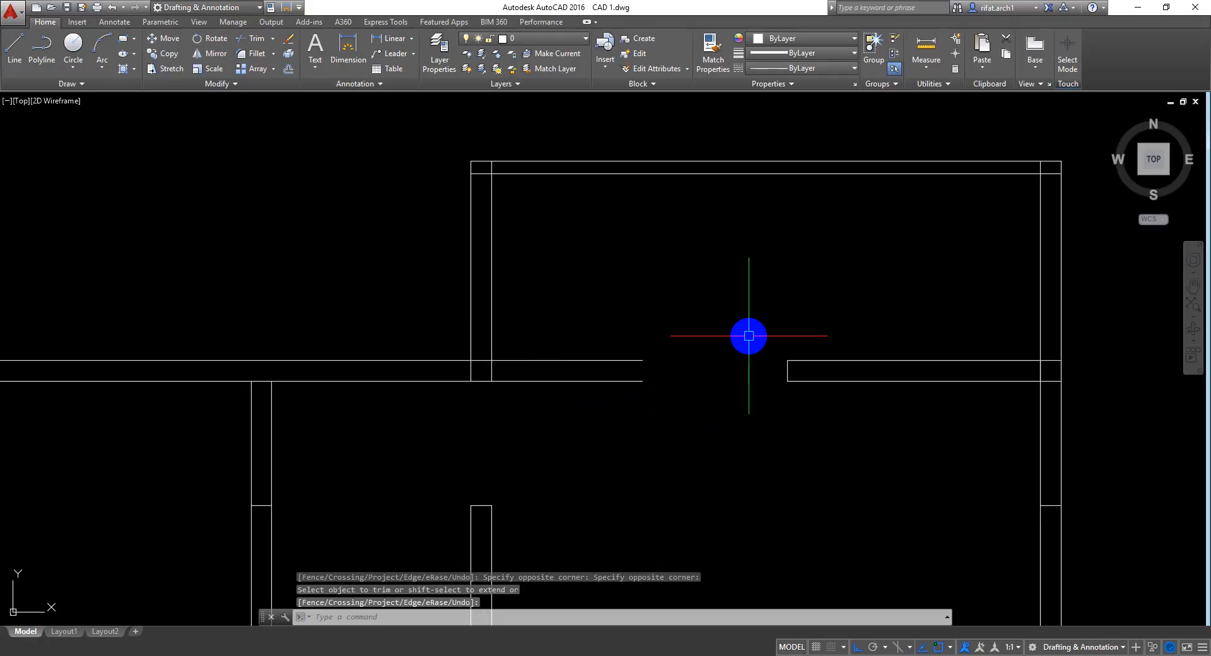
key(Return)
key(Return)
click(639, 307)
click(571, 434)
key(Return)
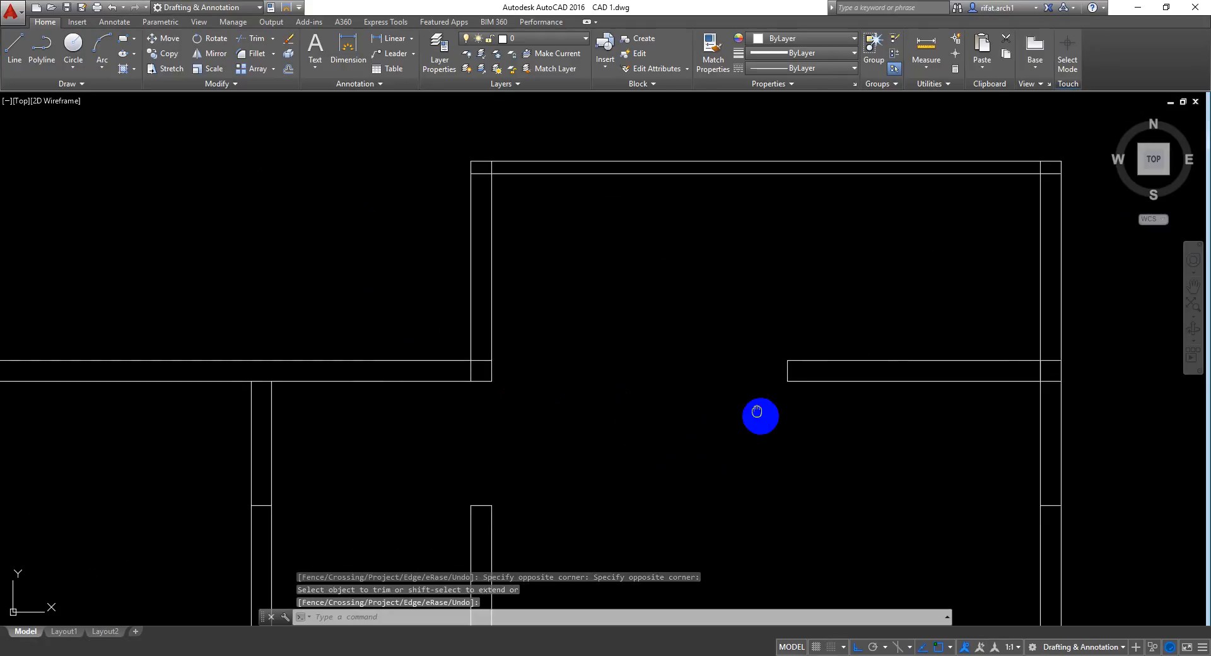
Step: Offset the inner line of the projection's west wall 30" to the east
mouse_move(760, 412)
middle_down()
mouse_move(696, 324)
mouse_move(719, 246)
mouse_move(689, 335)
middle_up()
scroll(695, 323, down, 5)
scroll(691, 324, up, 2)
scroll(553, 305, up, 2)
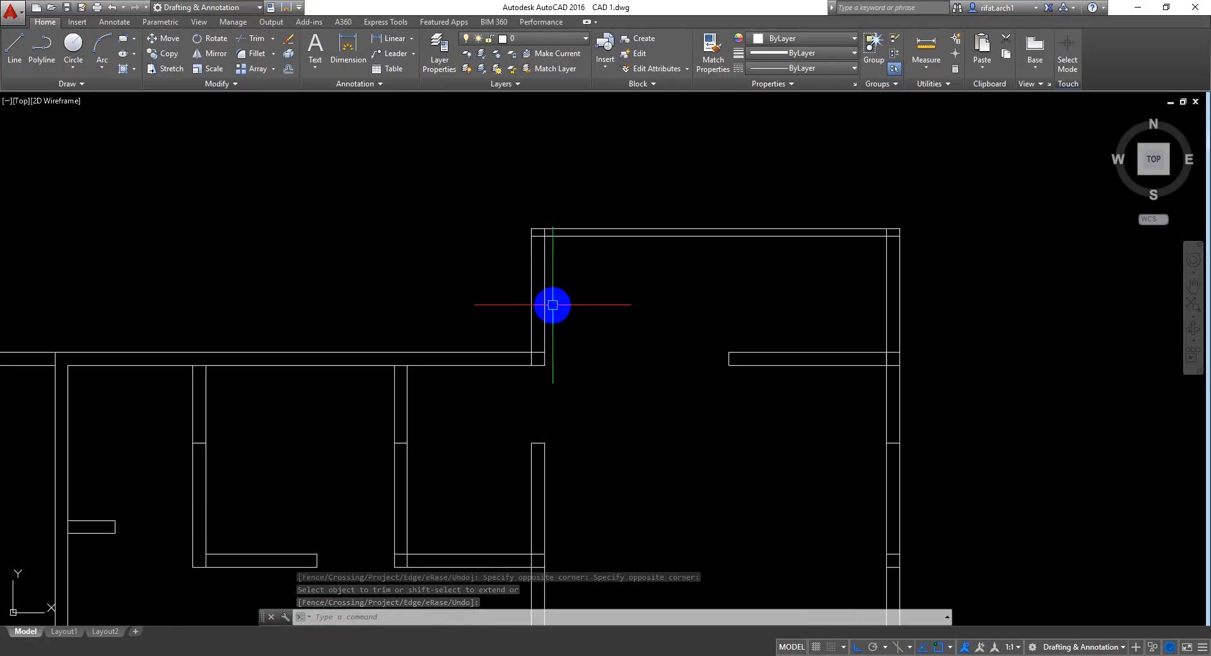
scroll(565, 316, up, 4)
scroll(566, 315, down, 2)
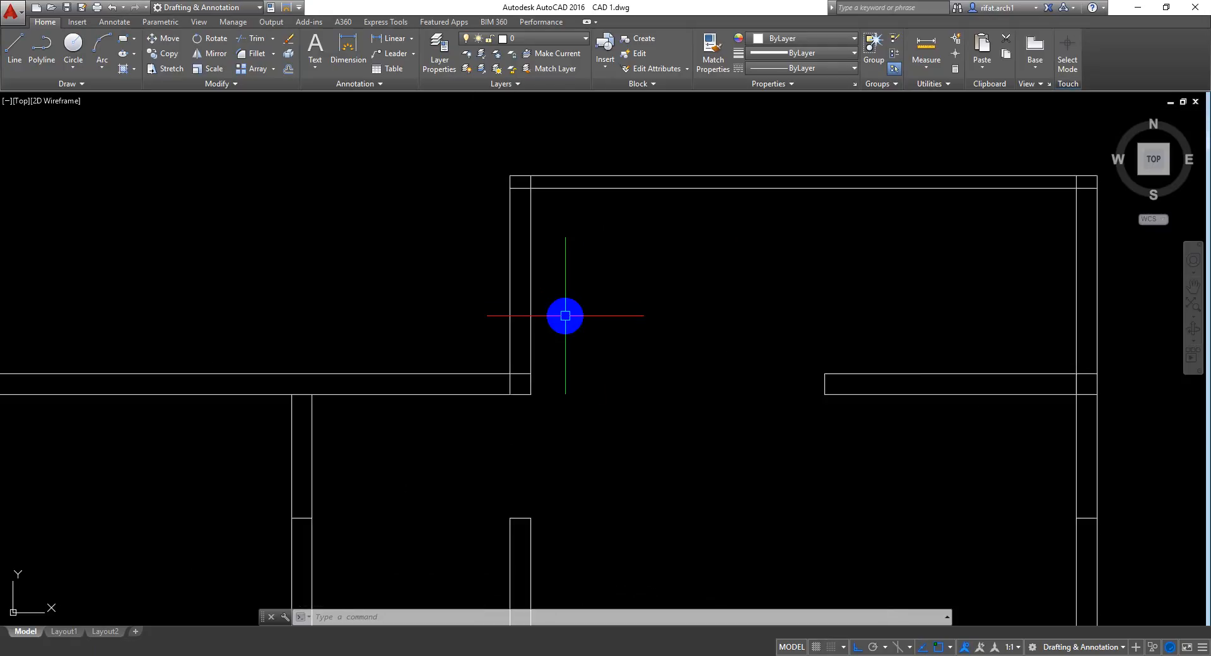
key(Return)
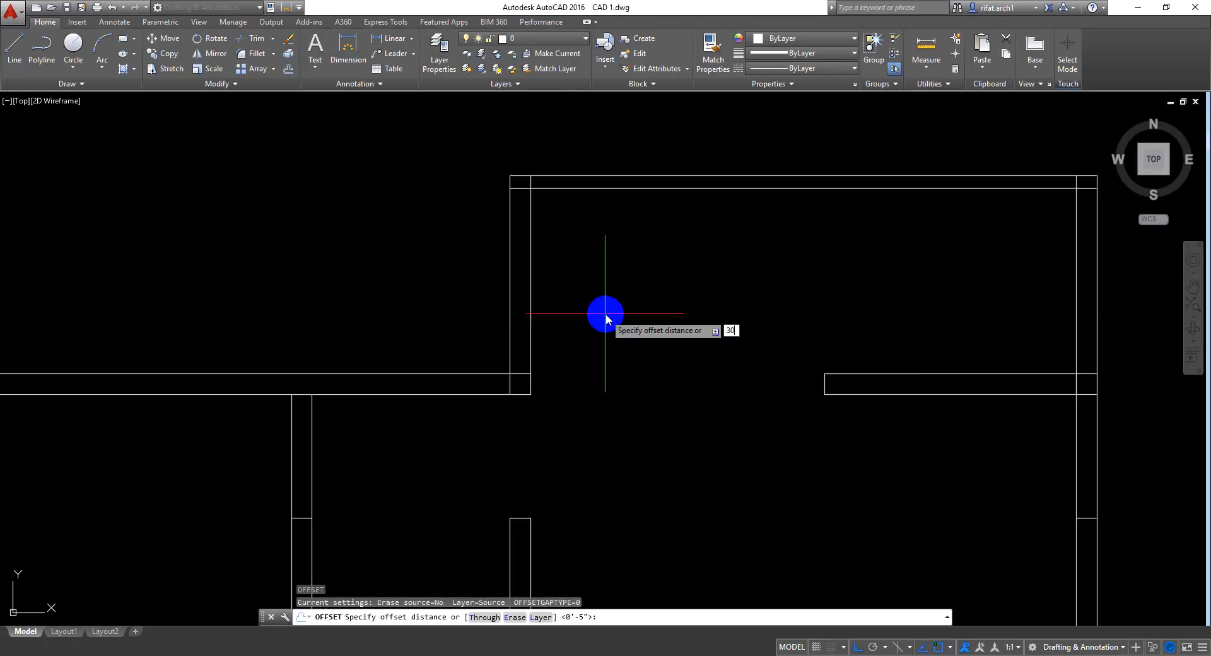
key(Return)
click(533, 292)
click(784, 314)
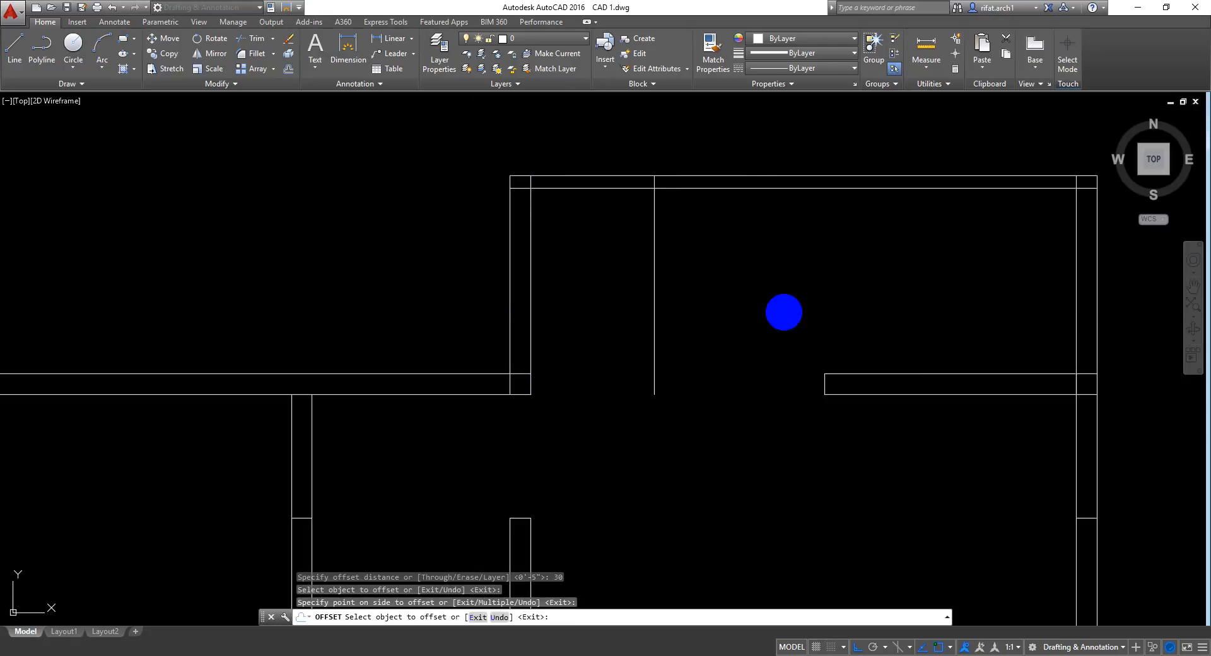
key(Return)
Step: Extend both lines of the eastern wall segment below the projection westward to the new offset line
key(Return)
key(Return)
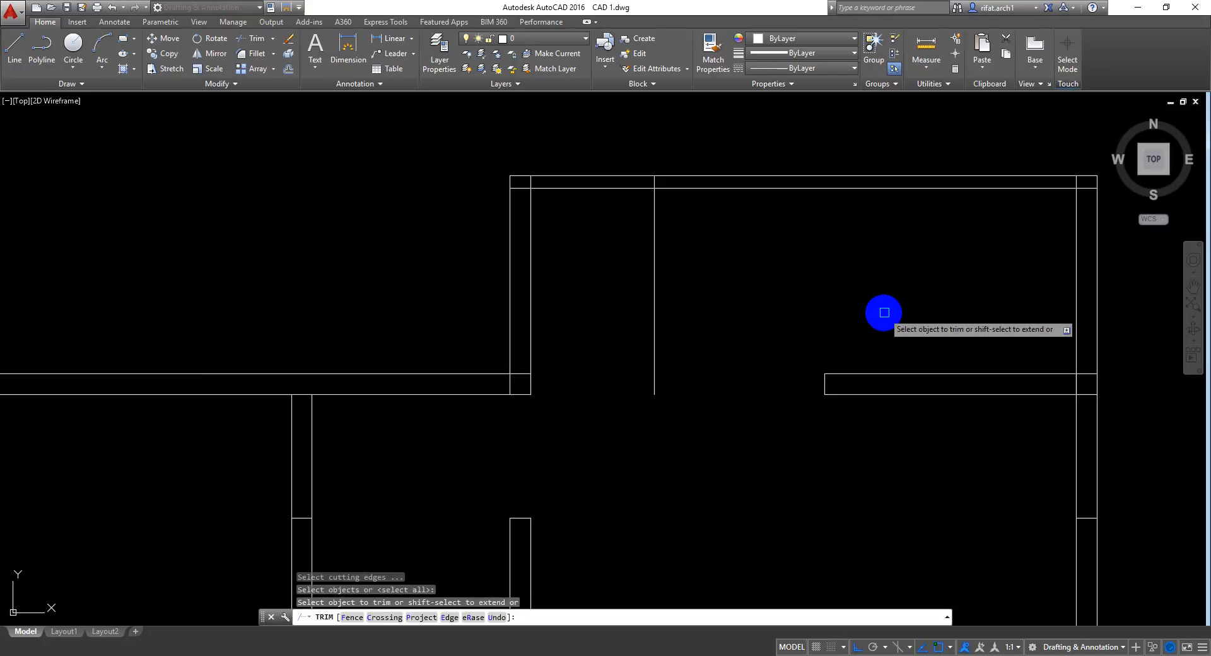
shift+click(889, 319)
shift+click(838, 486)
key(Return)
Step: Erase the old end cap line left inside the extended wall segment
key(Return)
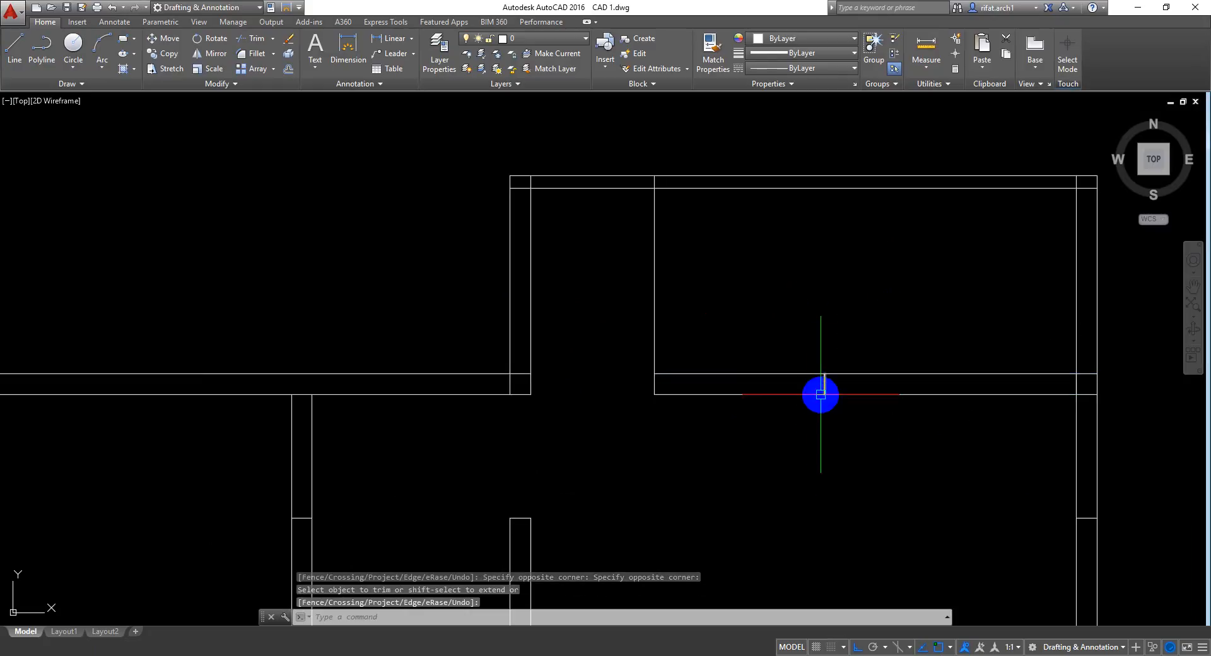
click(825, 386)
key(Return)
key(Escape)
key(Escape)
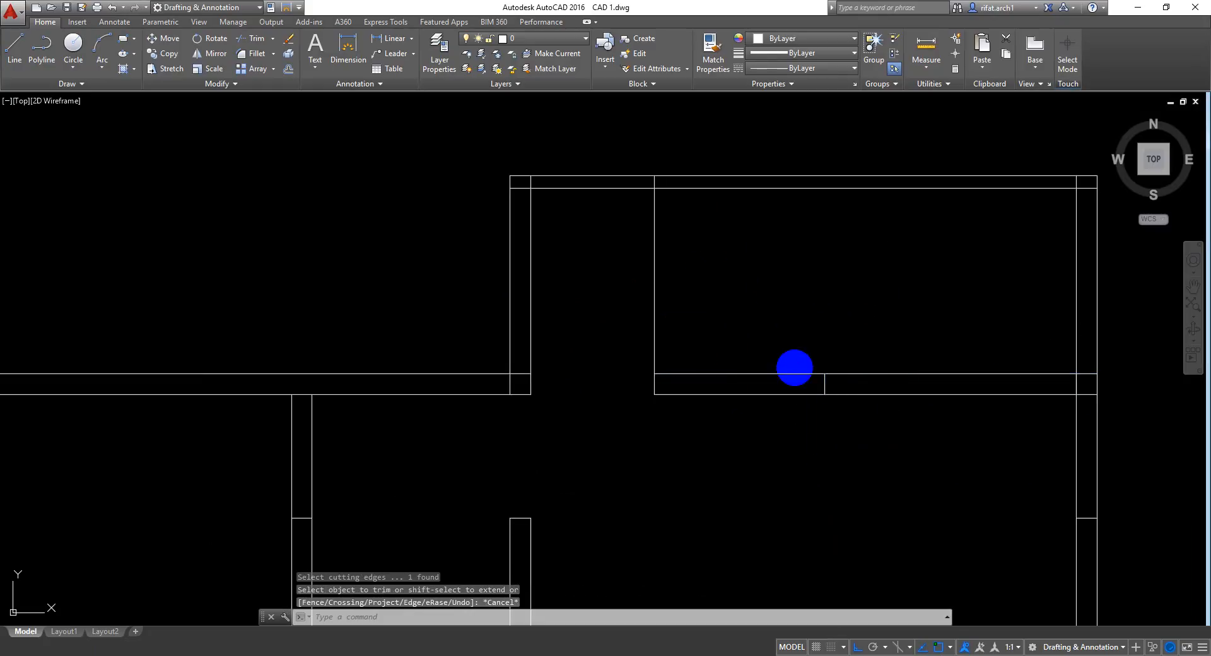
click(825, 385)
key(Delete)
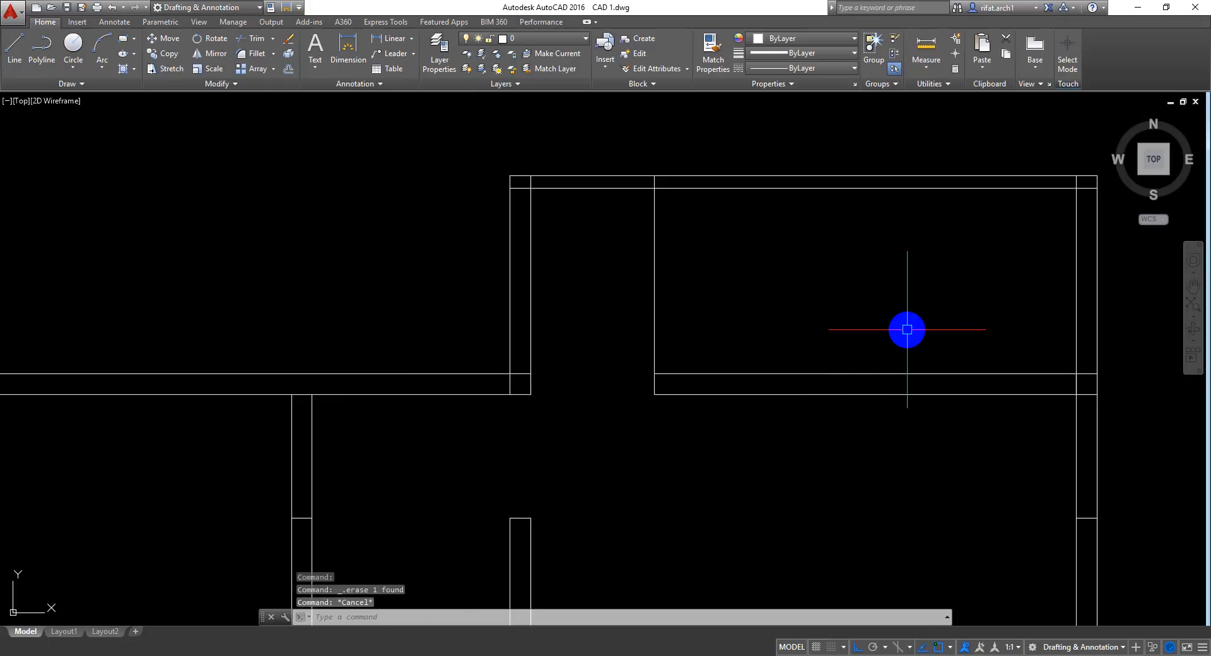
Step: Trim away the offset line between the extended wall segment and the projection's north wall
key(Return)
click(708, 238)
click(627, 289)
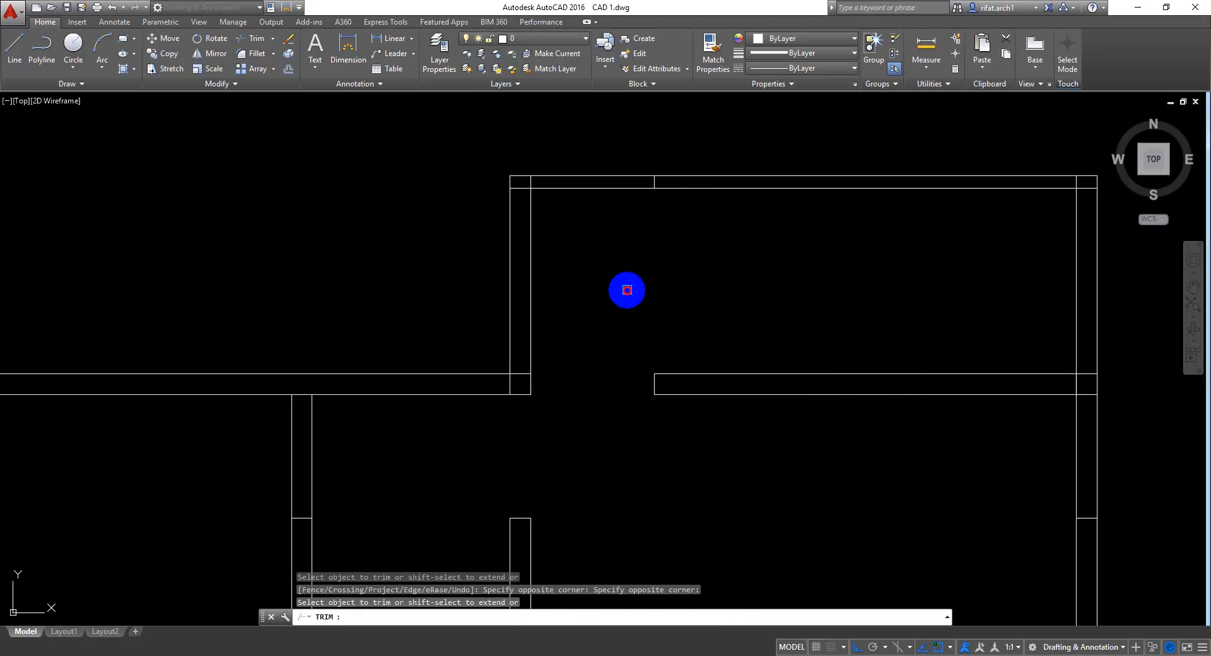
key(Return)
scroll(609, 297, down, 4)
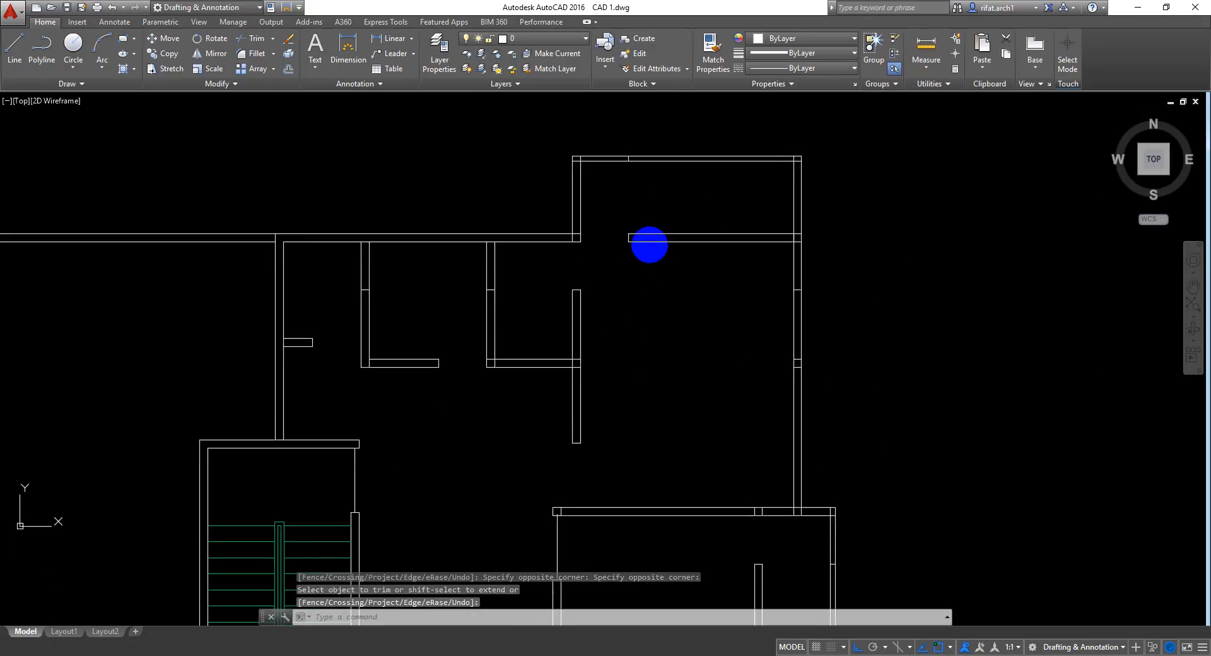
Step: Save the drawing
scroll(636, 318, up, 4)
middle_drag(633, 296, 570, 273)
scroll(486, 307, up, 2)
scroll(482, 305, down, 3)
middle_drag(559, 398, 678, 297)
middle_drag(693, 365, 813, 313)
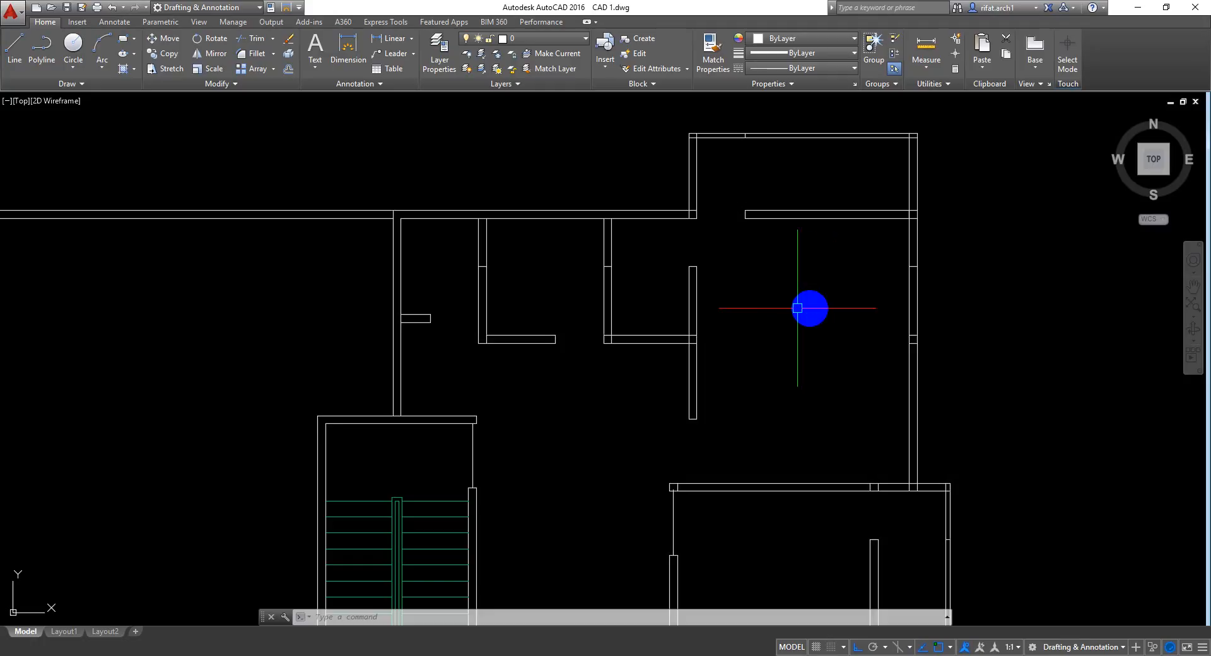
click(763, 387)
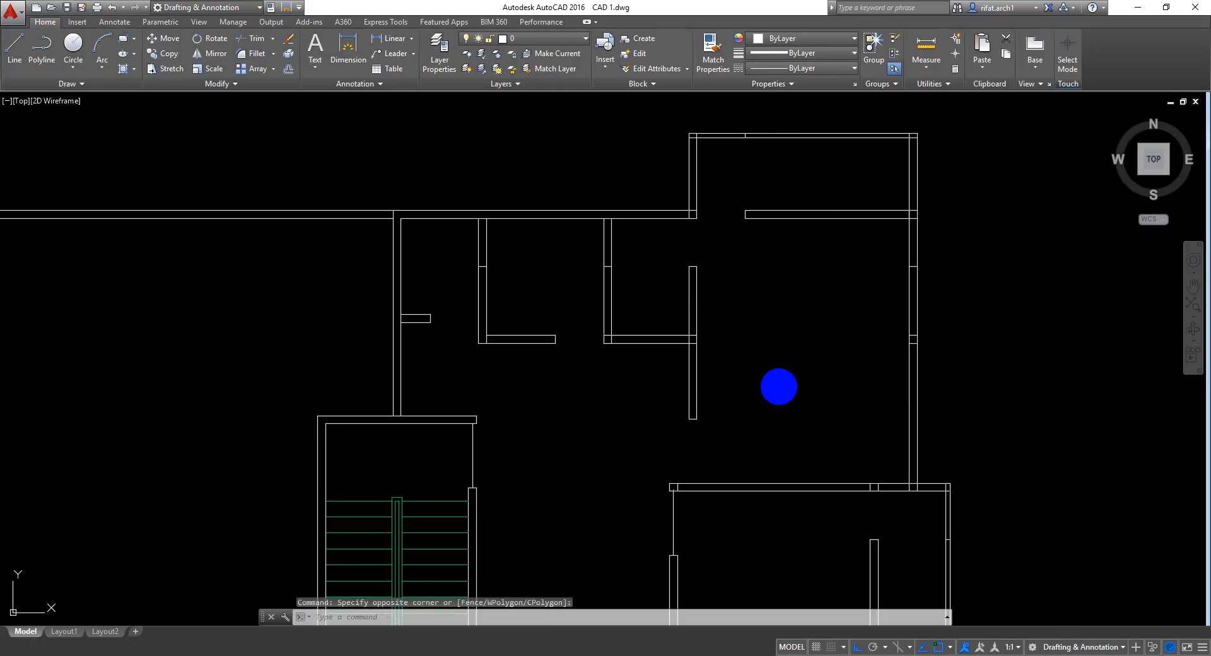
key(Escape)
key(ctrl+s)
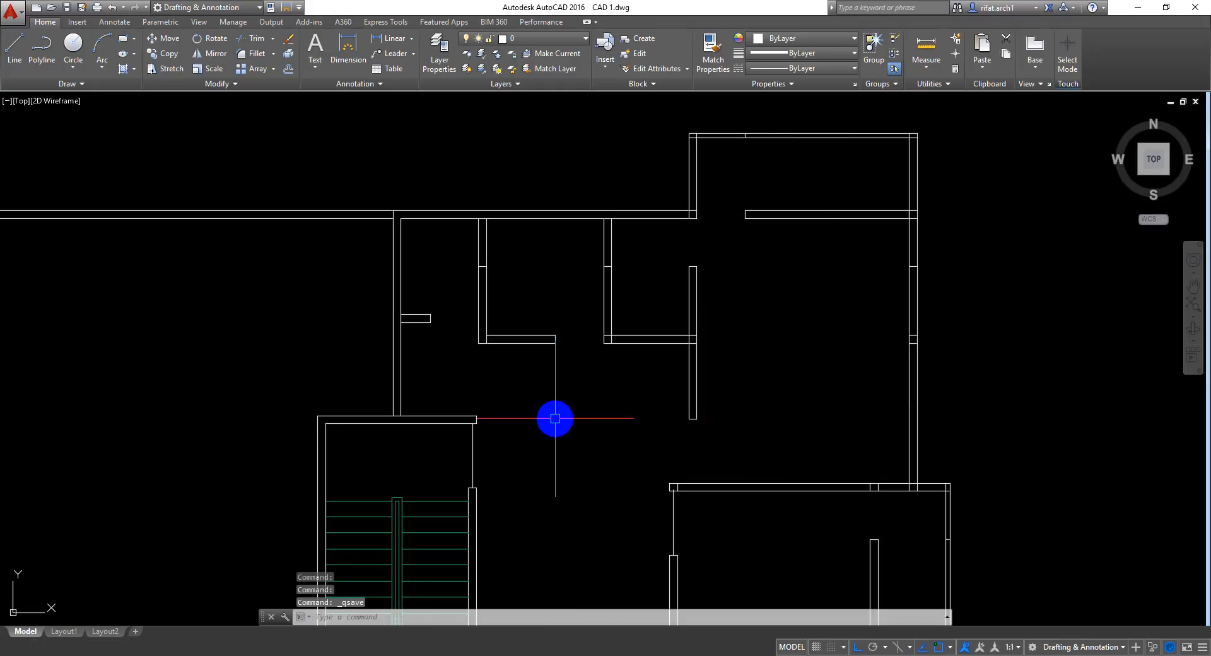
Step: Examine the plan around the stair, the hall with its small south projection, and the southeast rooms
mouse_move(606, 429)
middle_down()
mouse_move(633, 391)
mouse_move(623, 266)
middle_up()
mouse_move(665, 395)
middle_down()
mouse_move(633, 335)
mouse_move(627, 465)
middle_up()
scroll(627, 466, down, 2)
middle_drag(635, 365, 651, 437)
middle_drag(644, 304, 632, 335)
scroll(598, 329, up, 2)
mouse_move(572, 403)
middle_down()
mouse_move(619, 284)
mouse_move(579, 264)
middle_up()
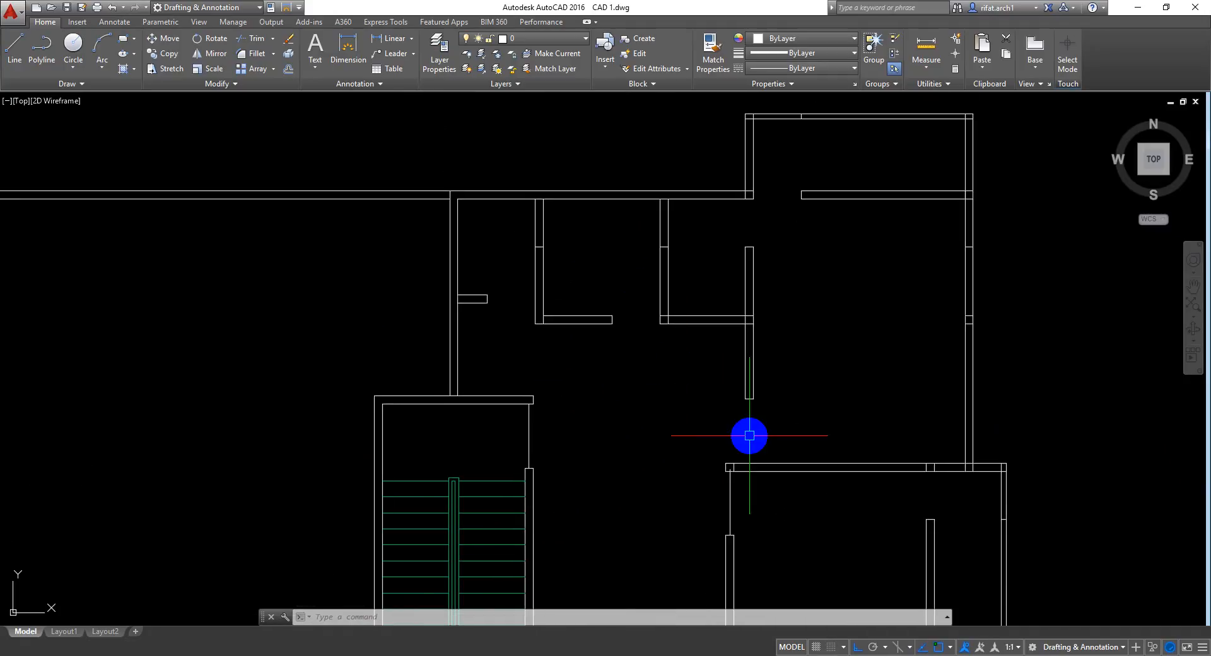
mouse_move(749, 435)
middle_down()
mouse_move(687, 265)
mouse_move(702, 407)
mouse_move(656, 271)
mouse_move(667, 233)
middle_up()
middle_drag(698, 436, 685, 346)
scroll(534, 434, up, 2)
scroll(534, 434, up, 2)
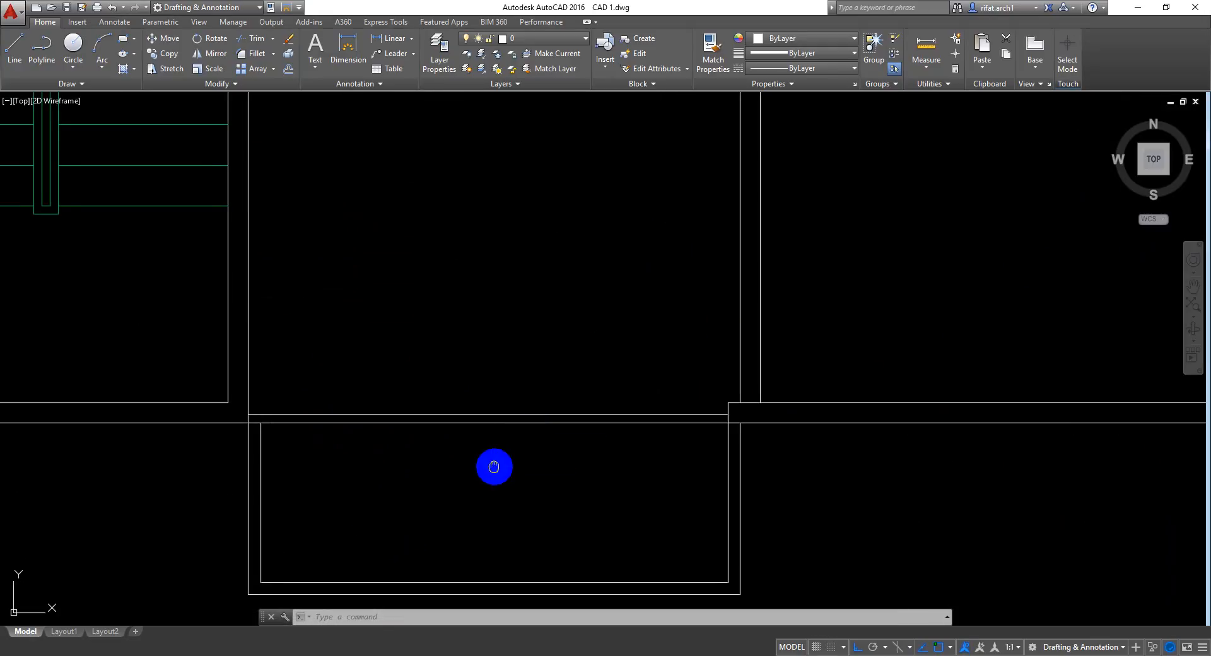
middle_drag(494, 465, 544, 441)
scroll(511, 401, up, 2)
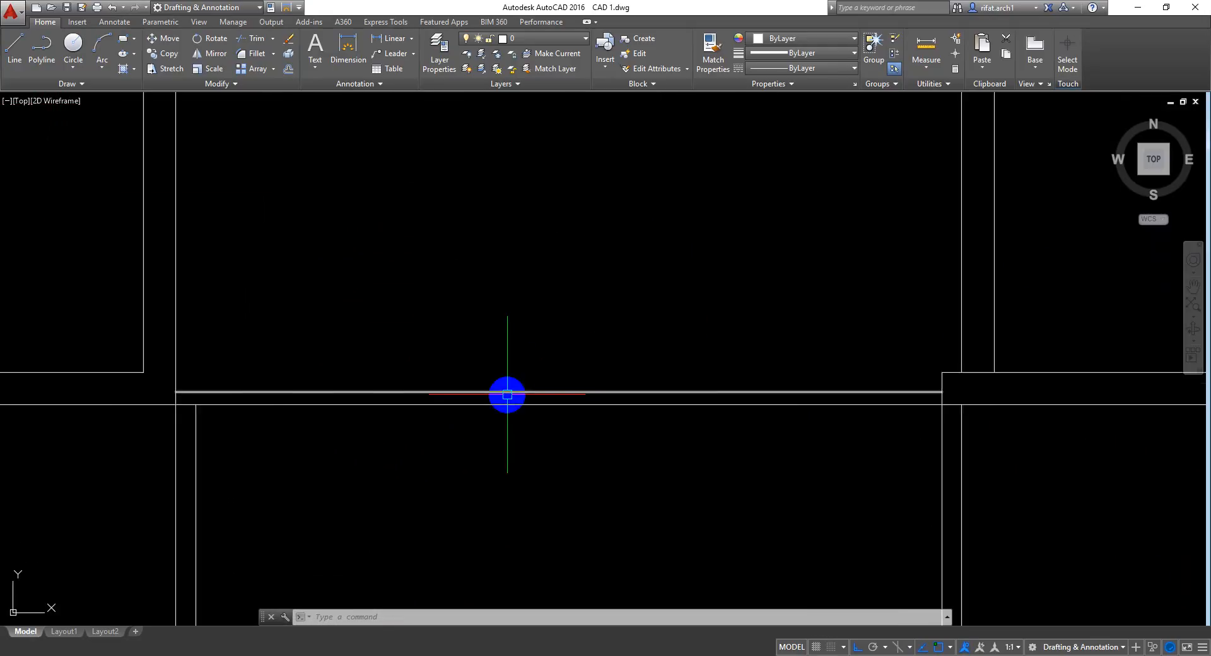
mouse_move(505, 397)
middle_down()
mouse_move(547, 396)
mouse_move(538, 411)
mouse_move(481, 267)
middle_up()
scroll(504, 357, down, 2)
mouse_move(513, 362)
middle_down()
mouse_move(530, 400)
mouse_move(195, 532)
middle_up()
scroll(197, 530, down, 2)
mouse_move(560, 449)
middle_down()
mouse_move(555, 509)
mouse_move(574, 437)
mouse_move(540, 476)
mouse_move(555, 480)
middle_up()
scroll(502, 463, up, 2)
scroll(553, 478, down, 3)
mouse_move(486, 391)
middle_down()
mouse_move(498, 432)
mouse_move(560, 455)
middle_up()
scroll(439, 460, up, 2)
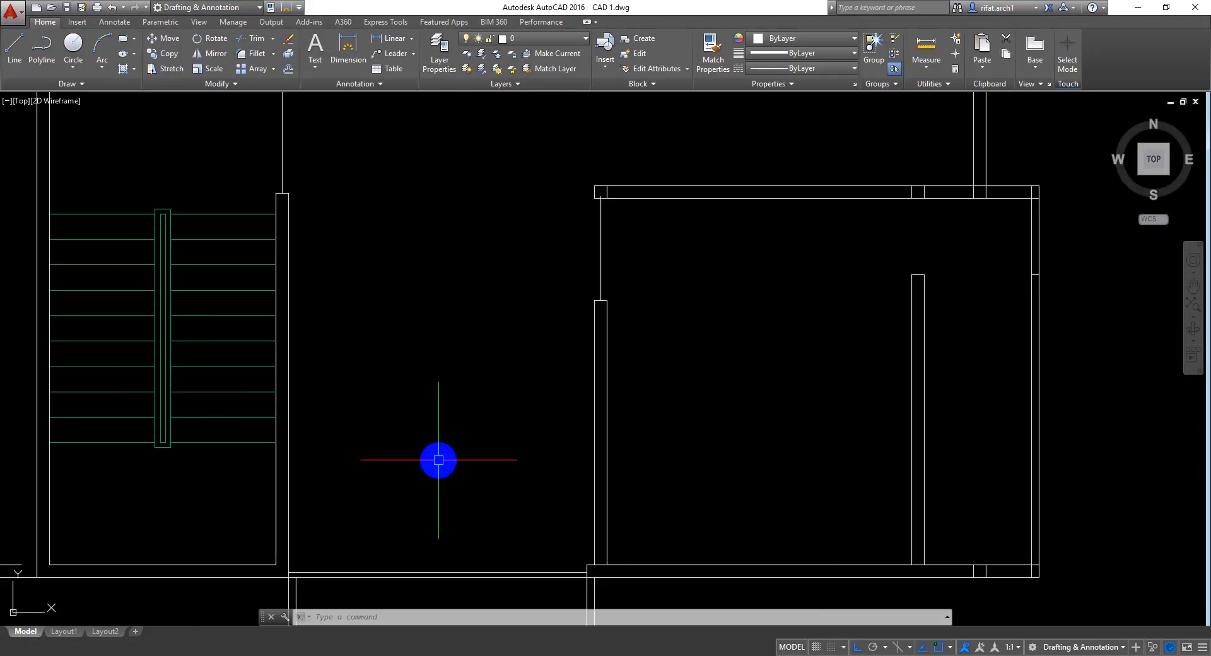
Step: Measure the hall's width from the stair wall to the southeast room, and the clear width of that room
click(407, 38)
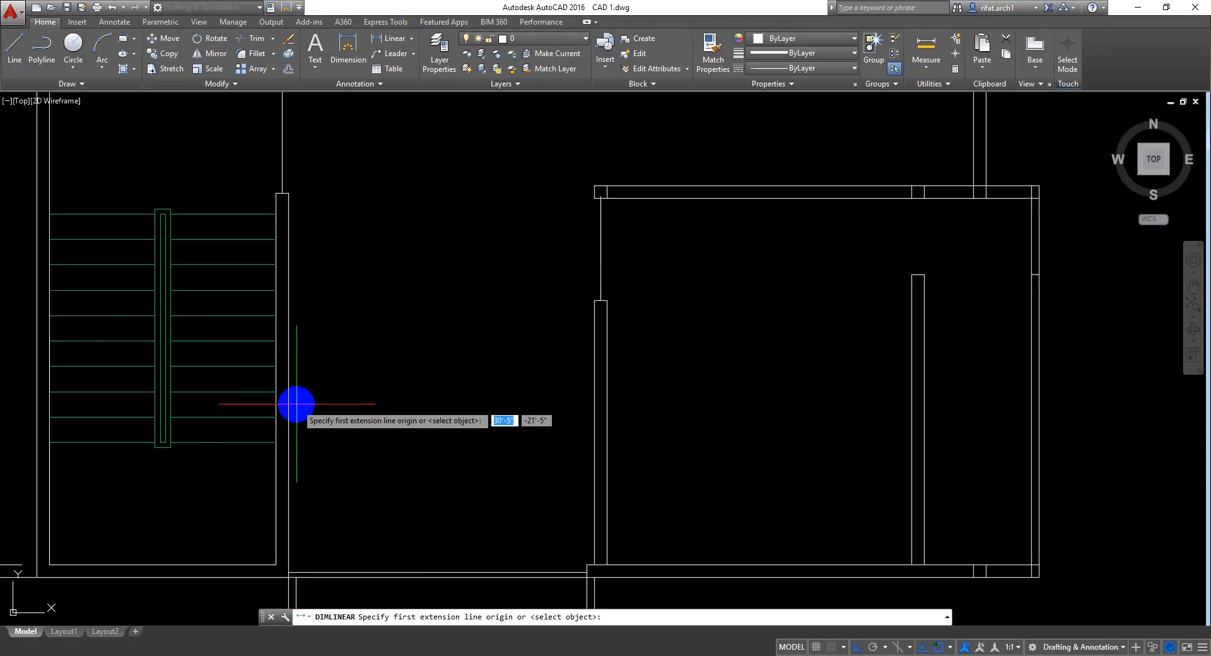
click(290, 400)
click(594, 402)
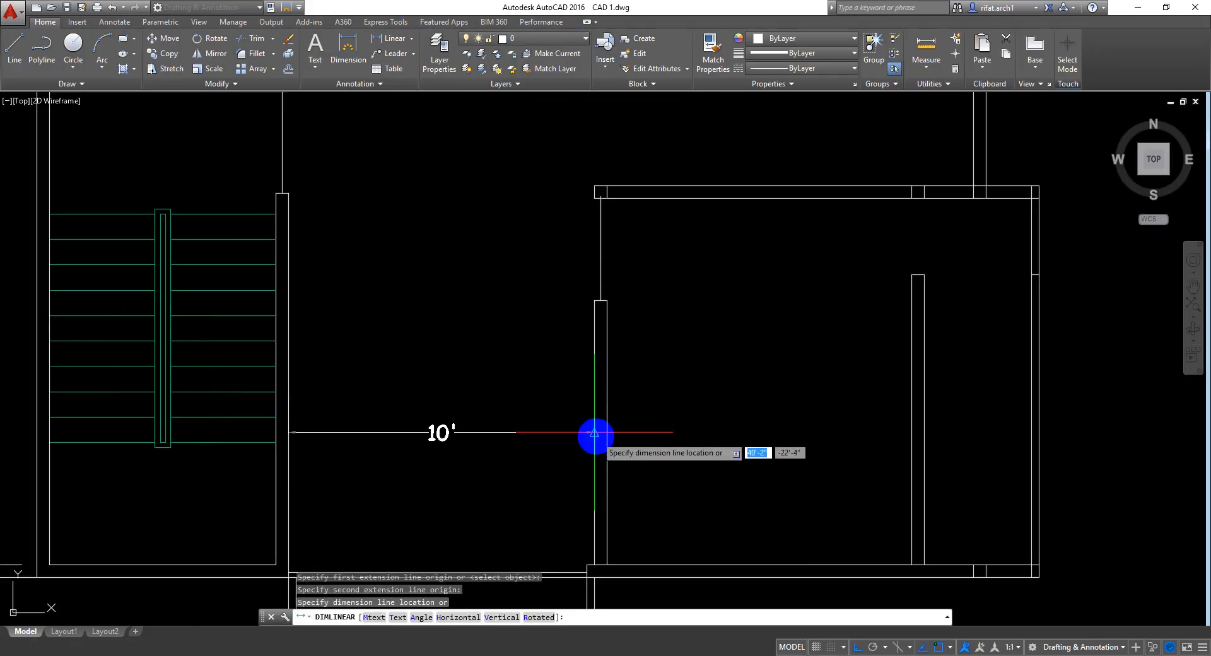
key(Escape)
middle_drag(693, 404, 660, 401)
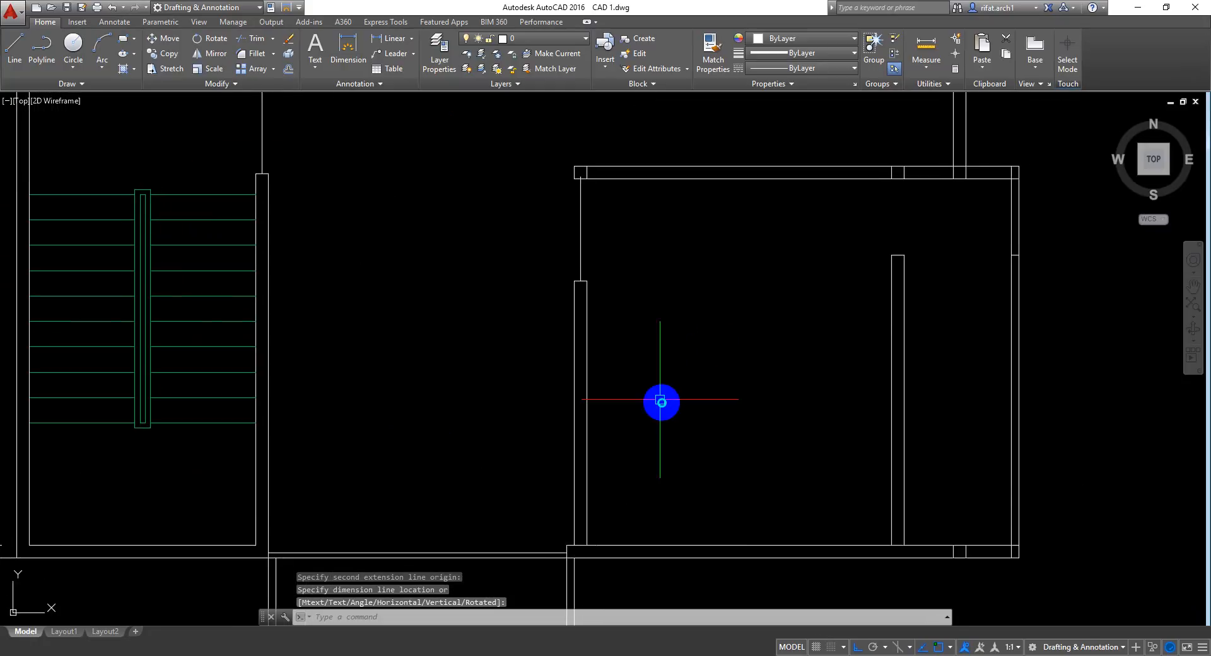
key(space)
click(587, 397)
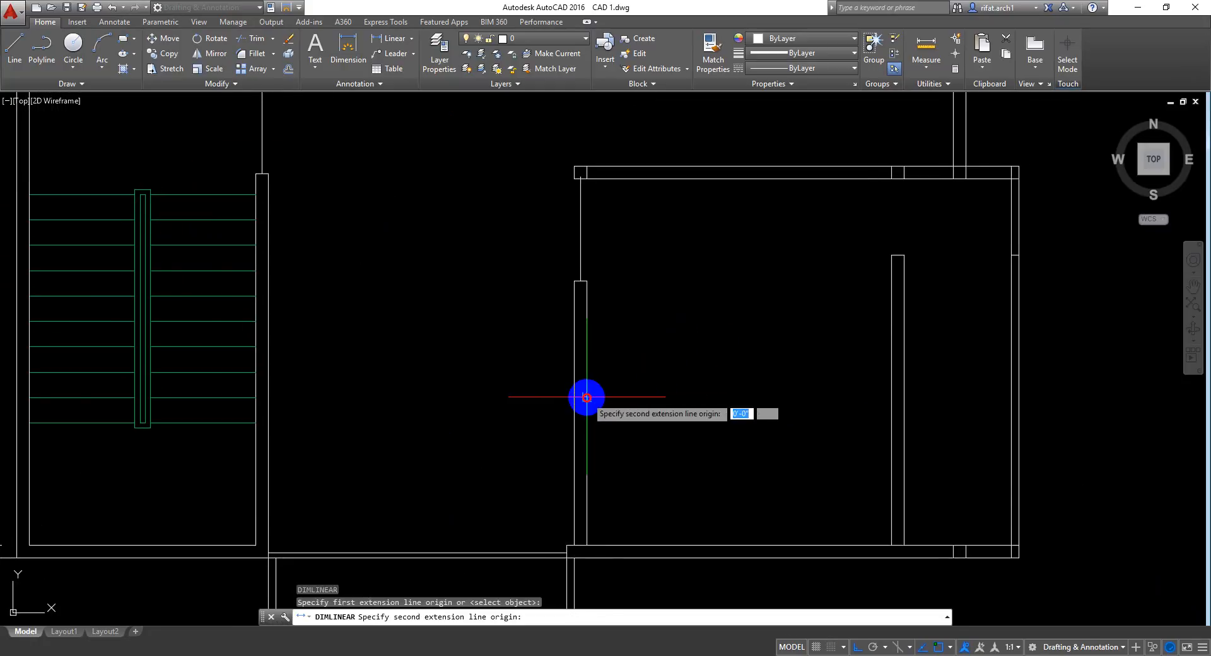
click(890, 397)
key(Escape)
Step: Trim the south wall's inner line where the southeast room's west wall and east partition meet it
middle_drag(868, 400, 825, 368)
scroll(730, 531, up, 1)
middle_drag(754, 535, 714, 467)
text(tr)
key(Return)
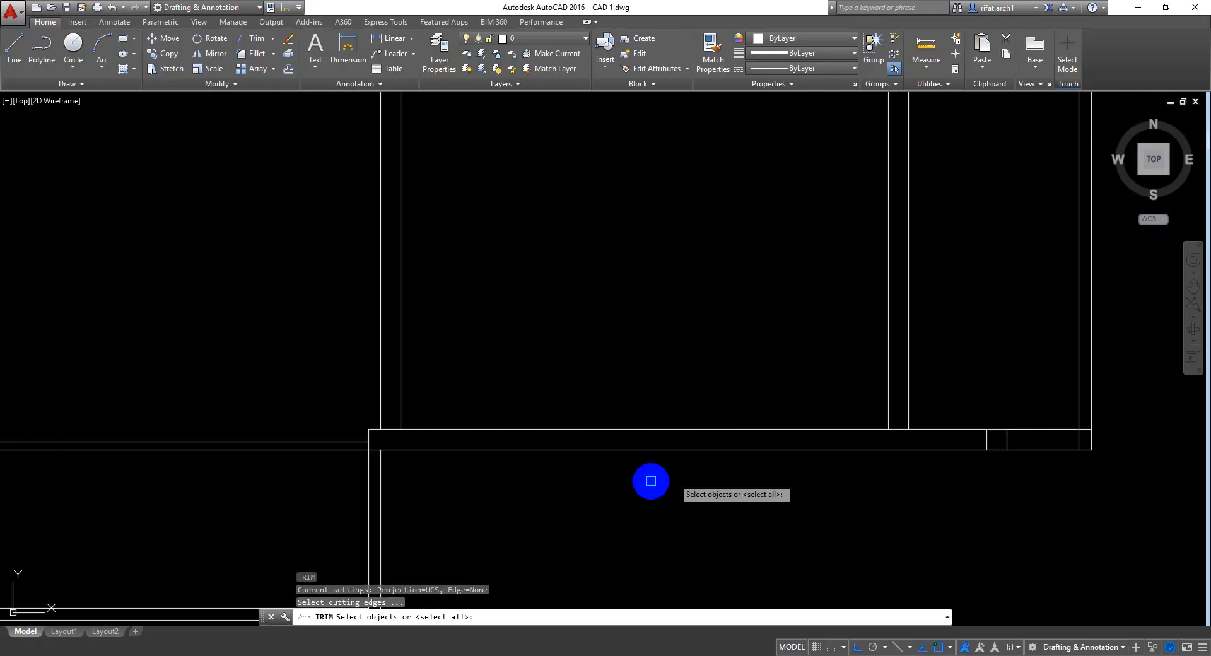
key(Return)
click(391, 429)
middle_drag(929, 492, 887, 501)
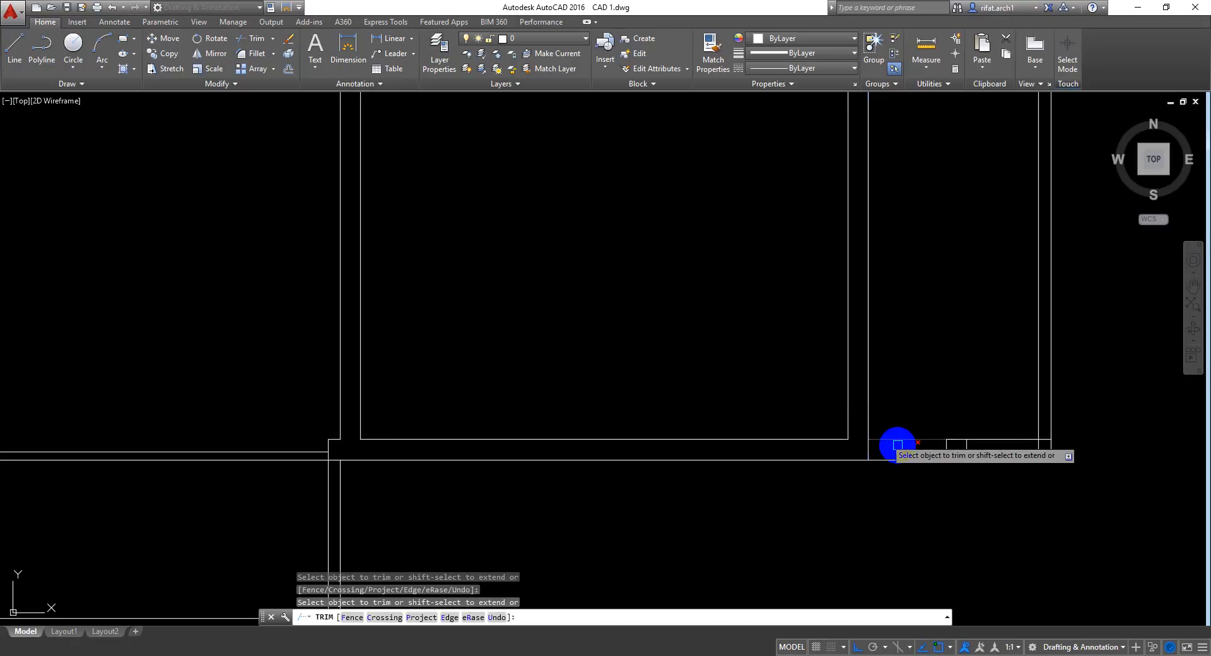
middle_drag(780, 490, 789, 504)
key(Escape)
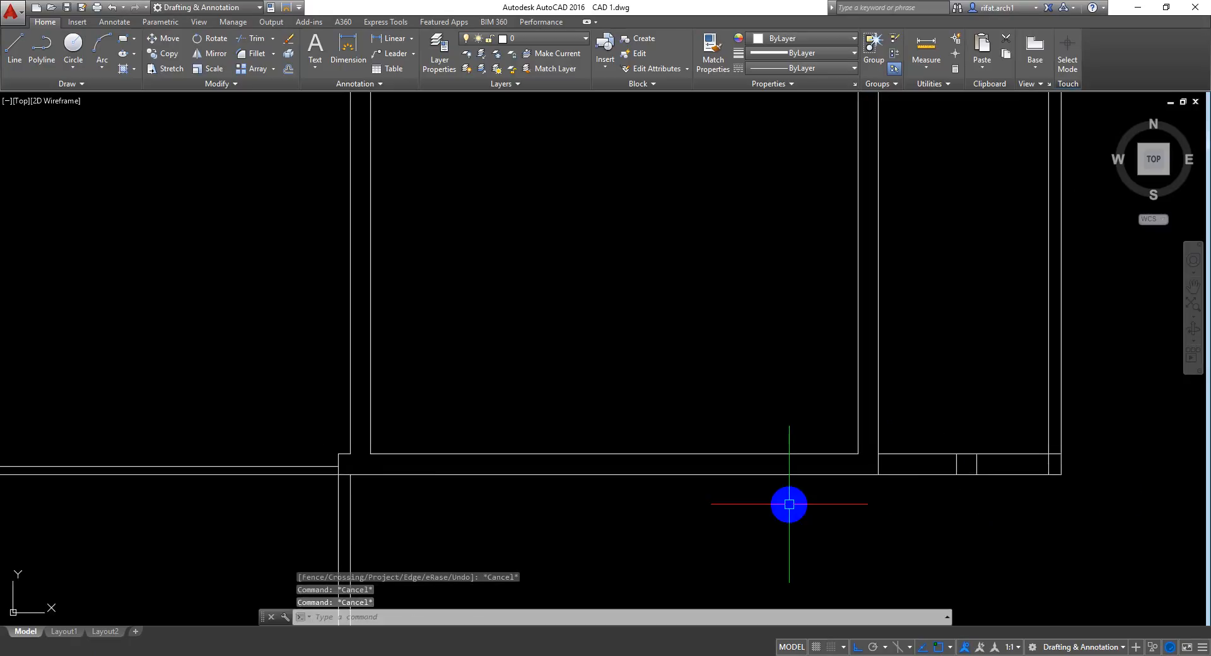
Step: Draw a vertical line from the midpoint of the southeast room's south wall inner line down past the outer line
text(l)
key(Return)
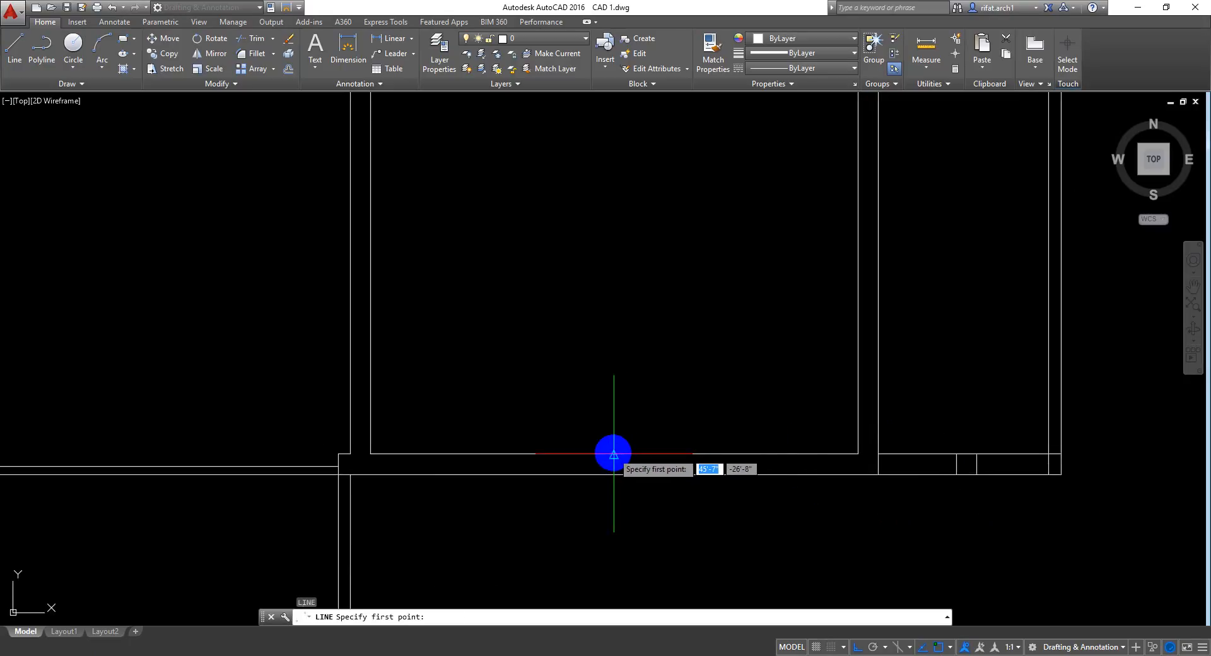
click(614, 454)
click(614, 510)
key(Return)
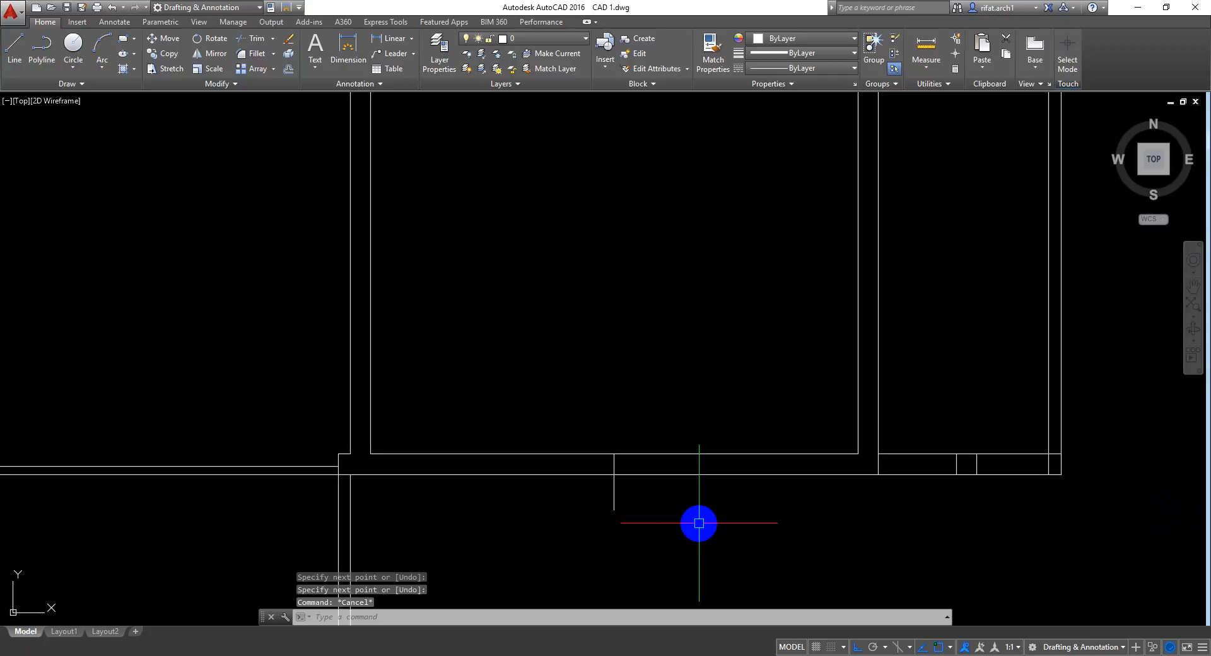
Step: Offset the vertical centre line 36" to both the east and the west
key(Return)
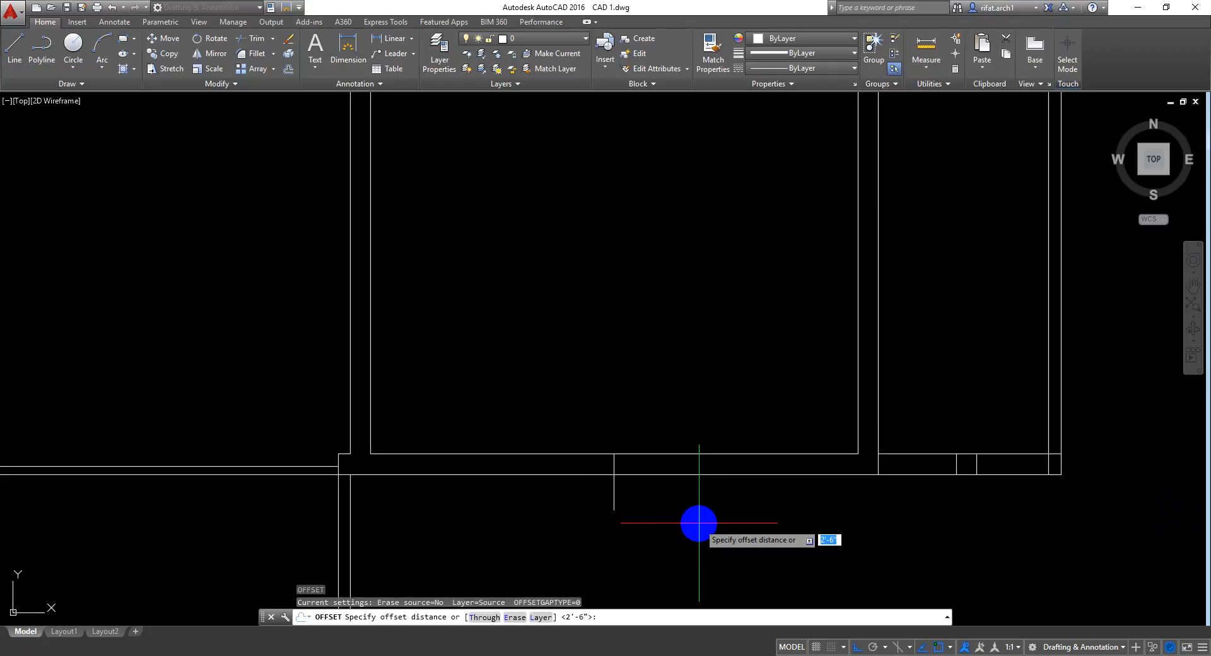
text(72)
key(BackSpace)
key(BackSpace)
text(36)
key(Return)
click(616, 497)
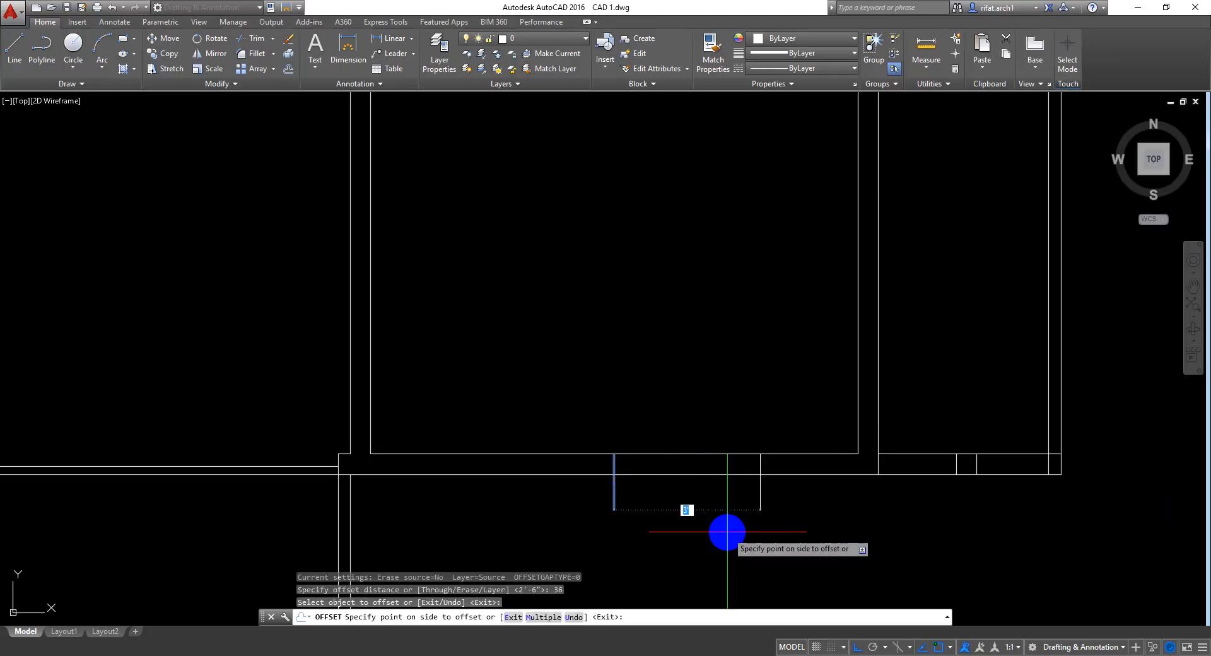
click(628, 496)
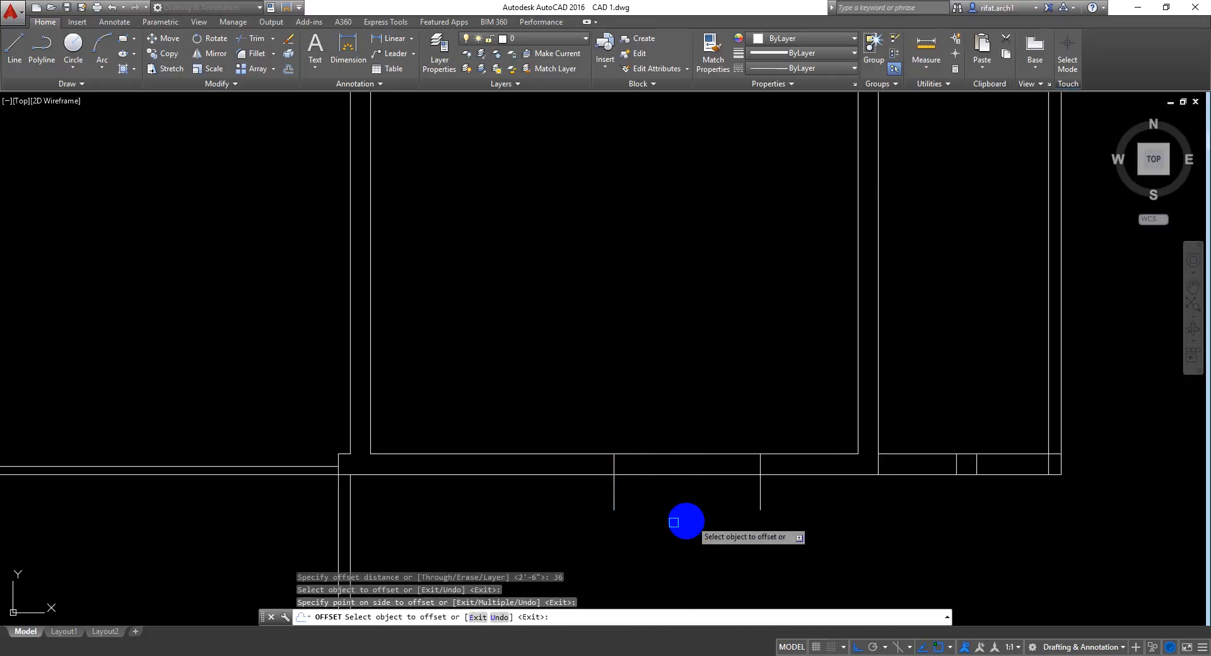
click(614, 502)
click(400, 550)
key(Return)
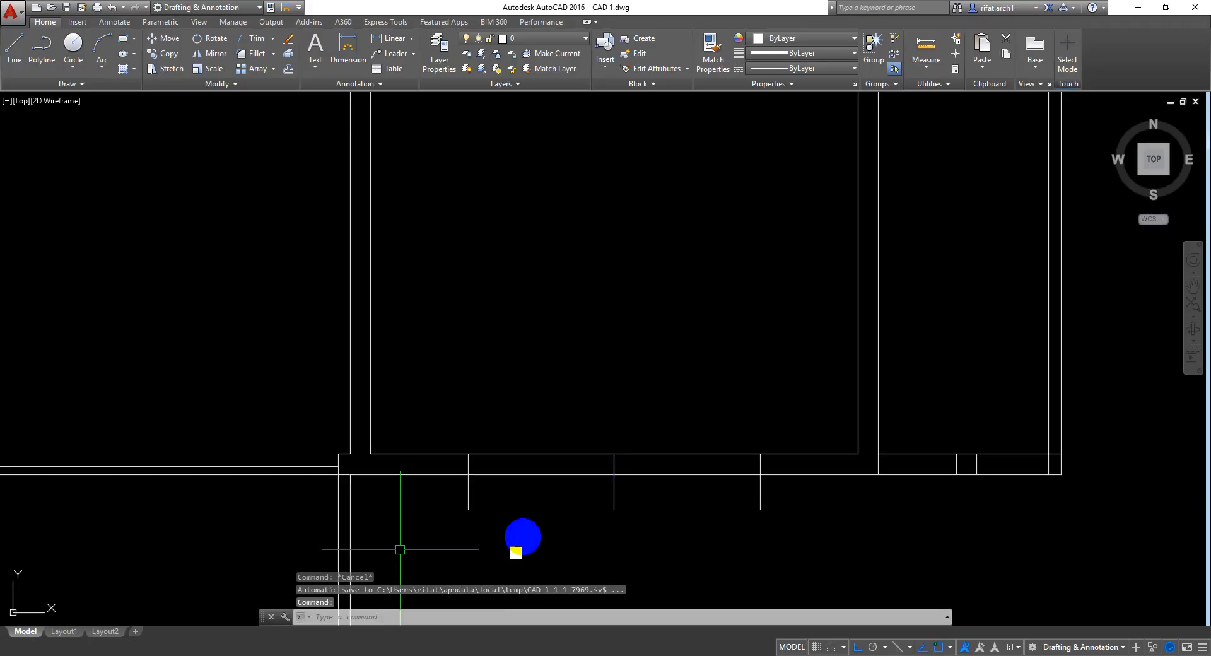
Step: Trim the parts of the three vertical lines that overhang below the south wall
text(tr)
key(Return)
key(Return)
click(841, 550)
click(438, 492)
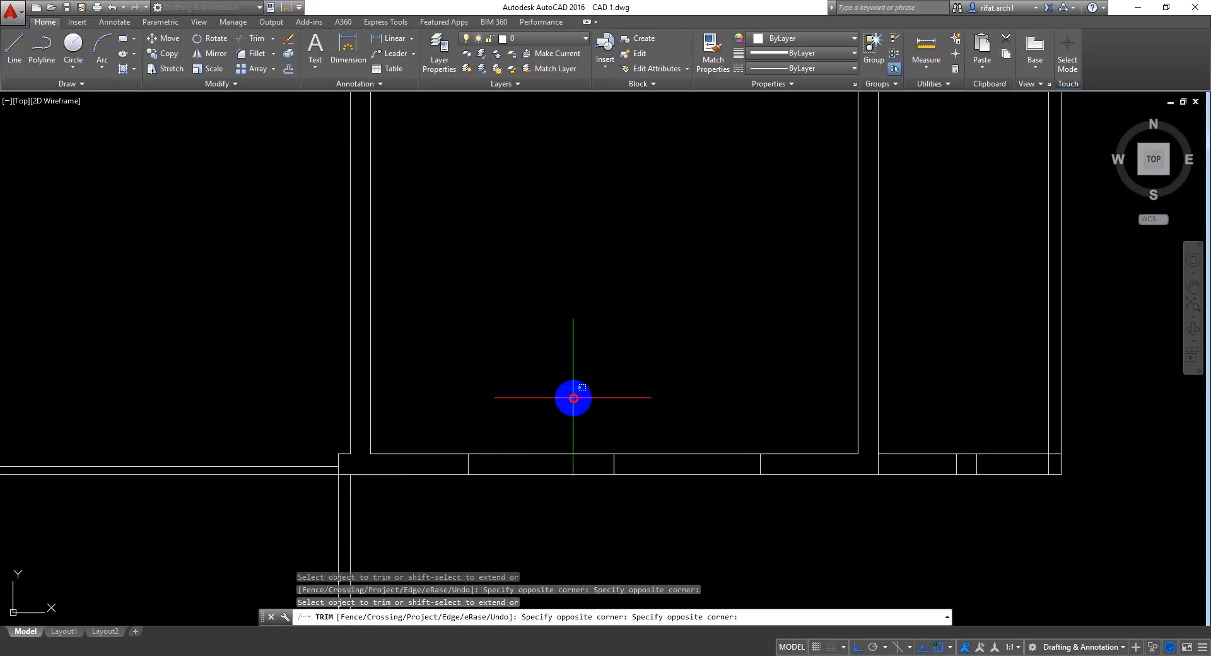
Step: Trim the south wall's inner and outer lines between the two jamb lines, and erase the leftover centre line
click(662, 405)
click(590, 486)
key(Return)
click(681, 379)
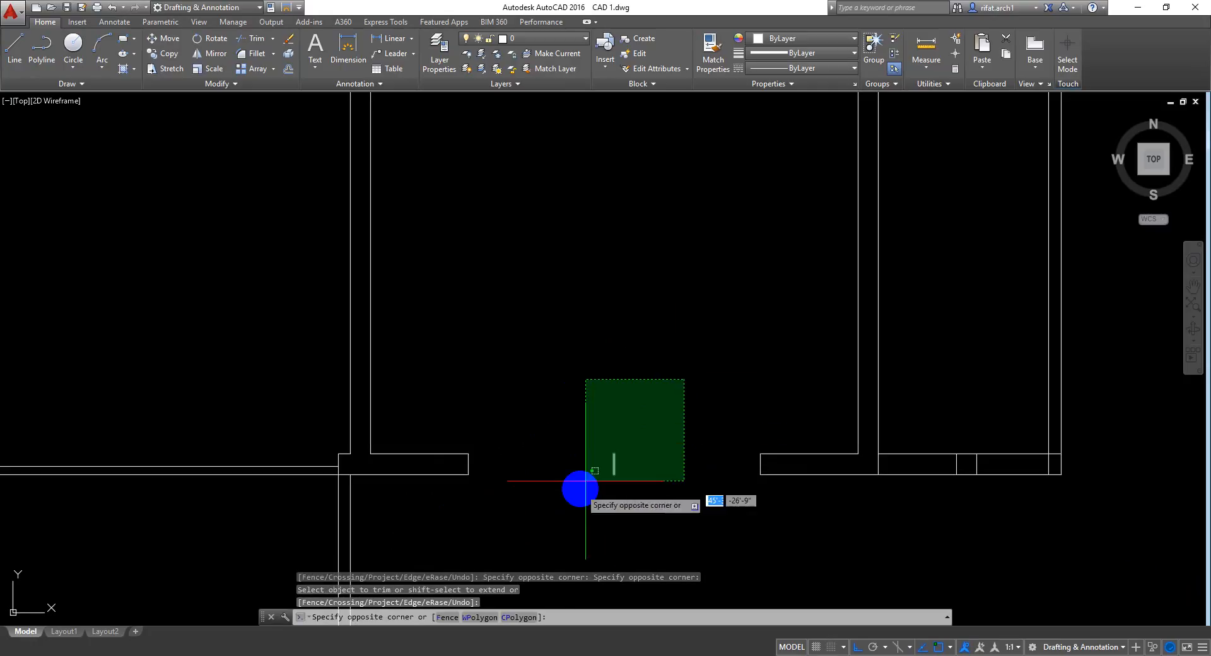
click(583, 483)
key(Delete)
Step: Draw a horizontal line across the south wall opening between the midpoints of its two jambs
text(l)
key(Return)
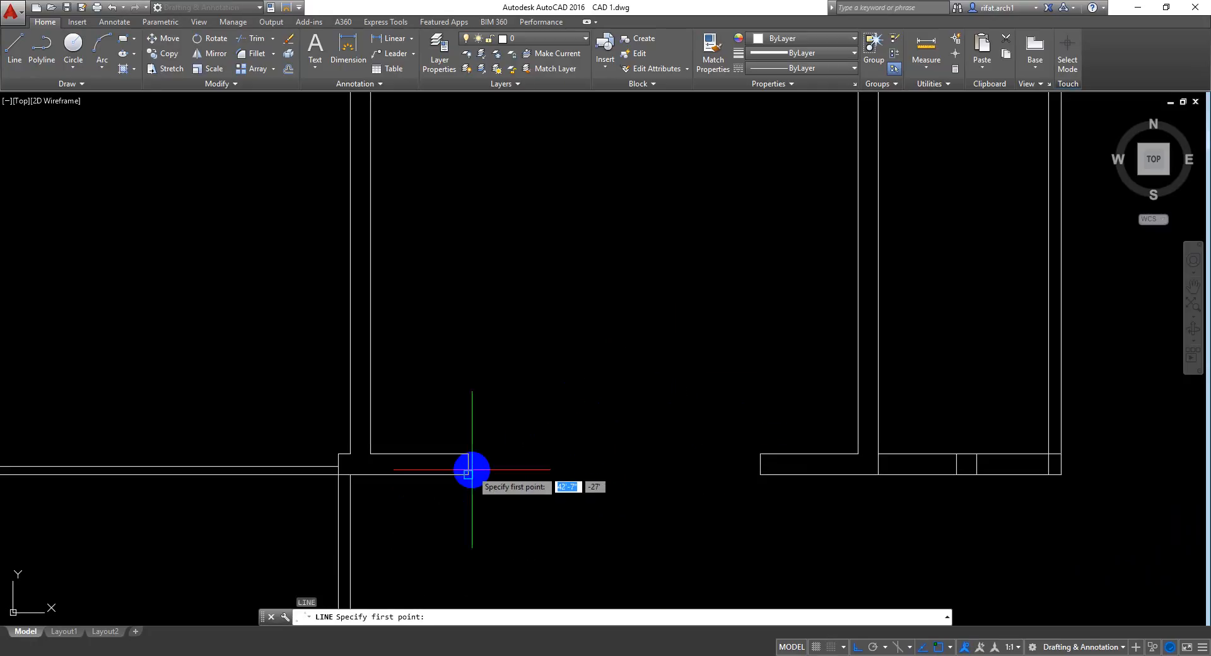
click(469, 464)
click(760, 464)
key(Return)
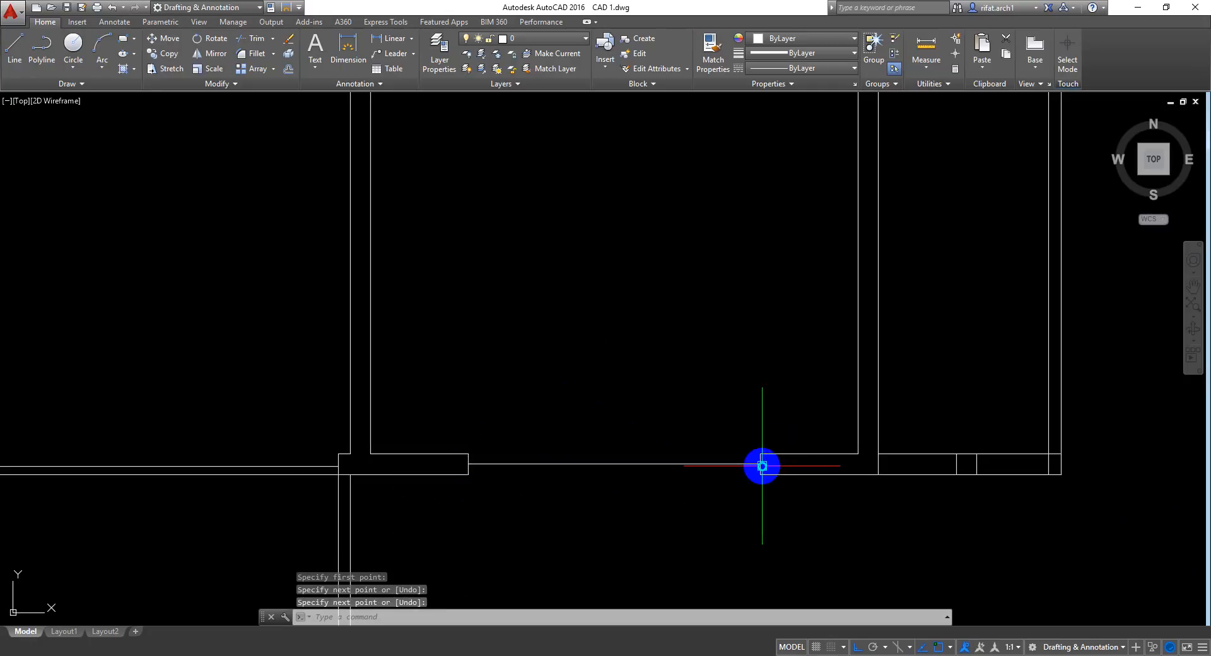
Step: Offset the line across the south opening 1" to both the north and the south, and save the drawing
scroll(649, 521, up, 4)
text(o)
key(Return)
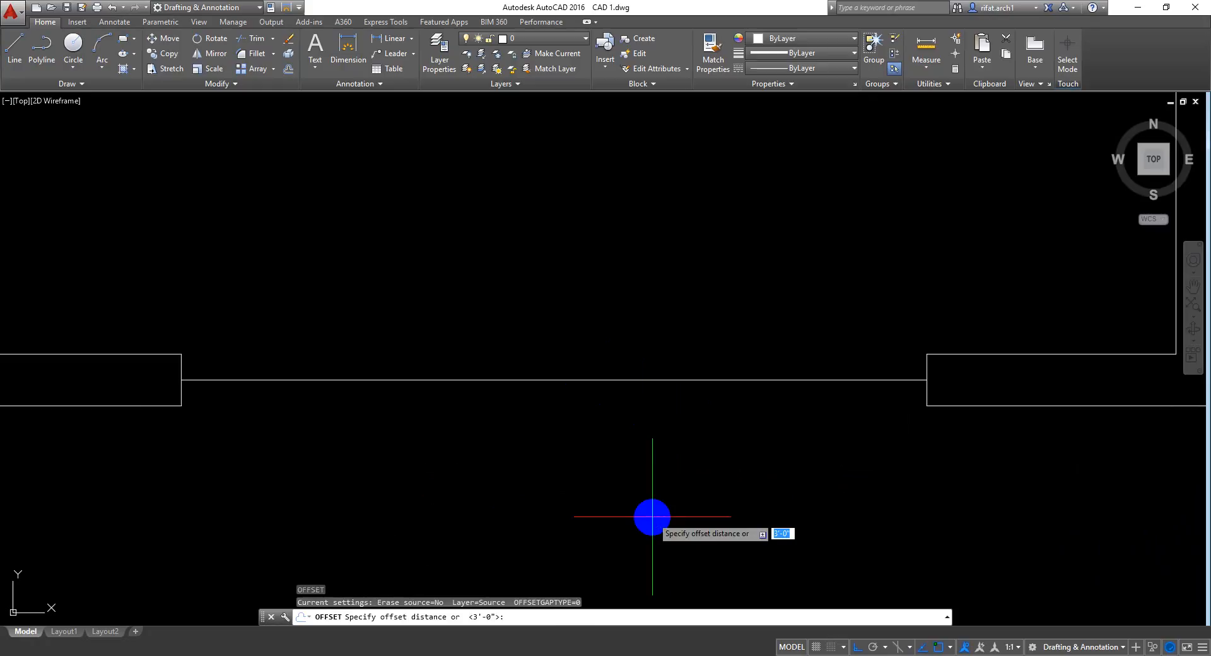
text(1)
key(Return)
click(703, 381)
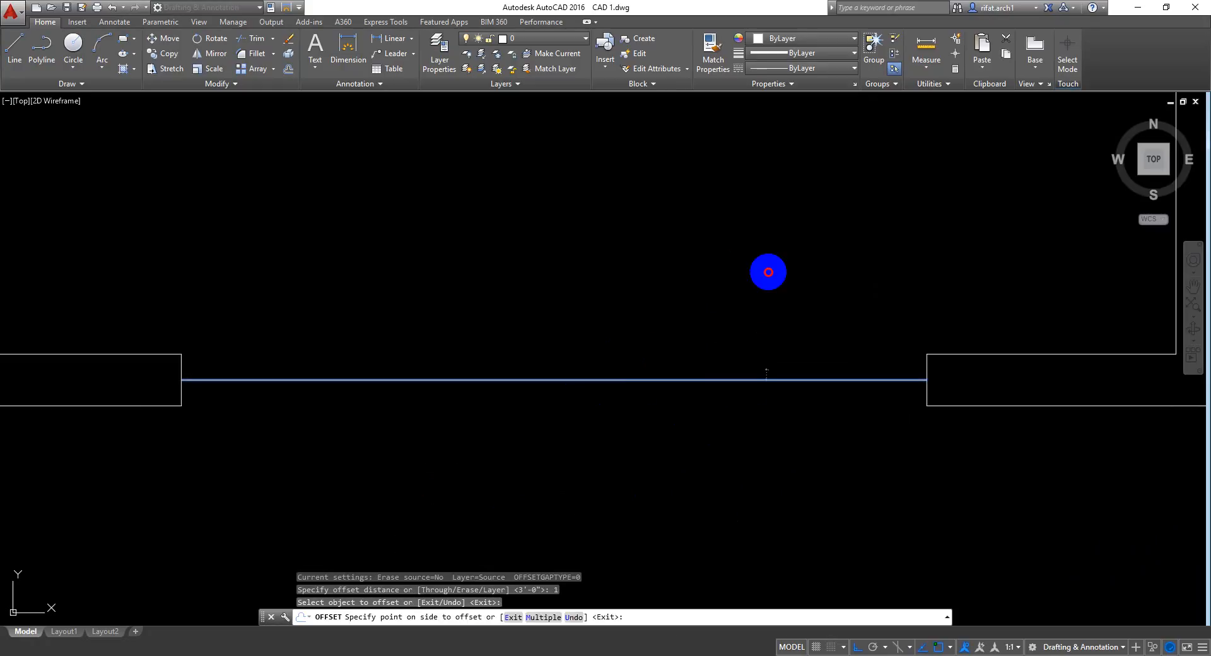
click(762, 315)
click(735, 381)
click(748, 467)
key(Return)
scroll(732, 493, down, 5)
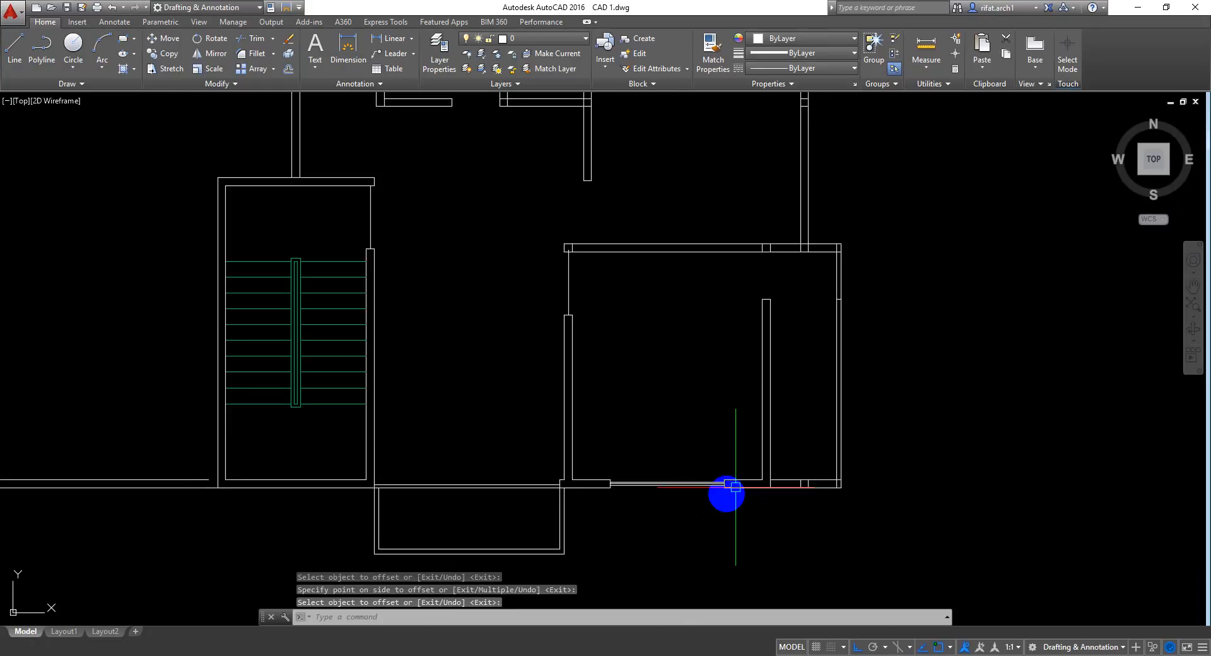
scroll(764, 462, up, 1)
scroll(762, 463, up, 2)
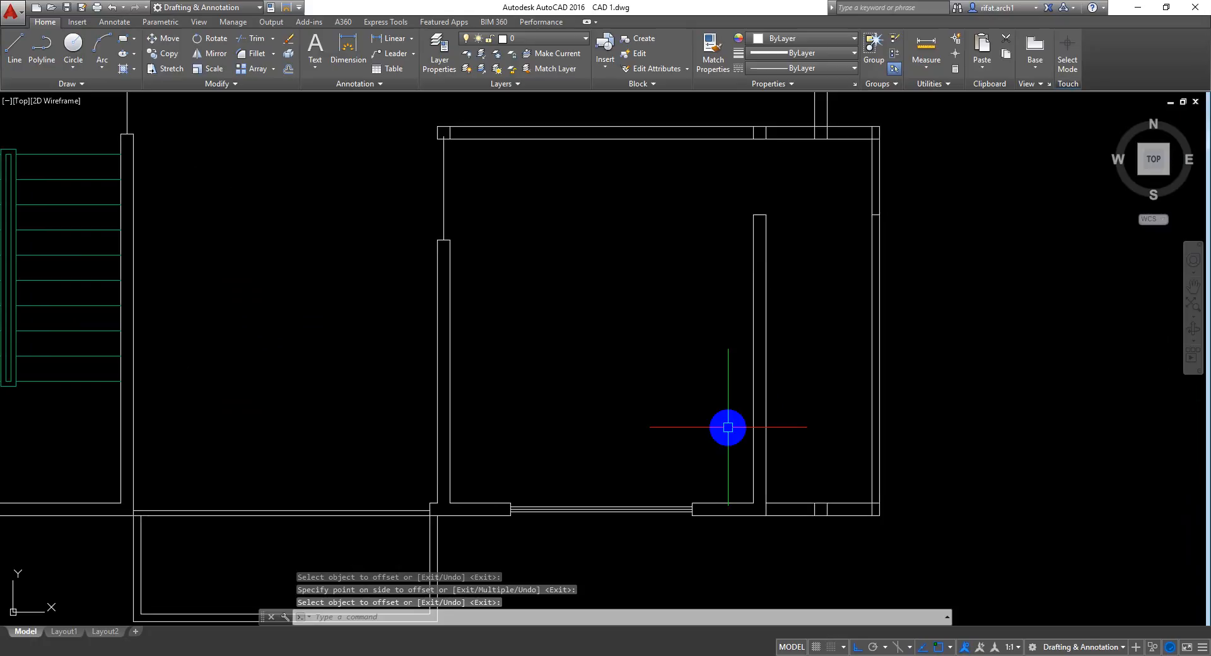
middle_drag(685, 287, 702, 277)
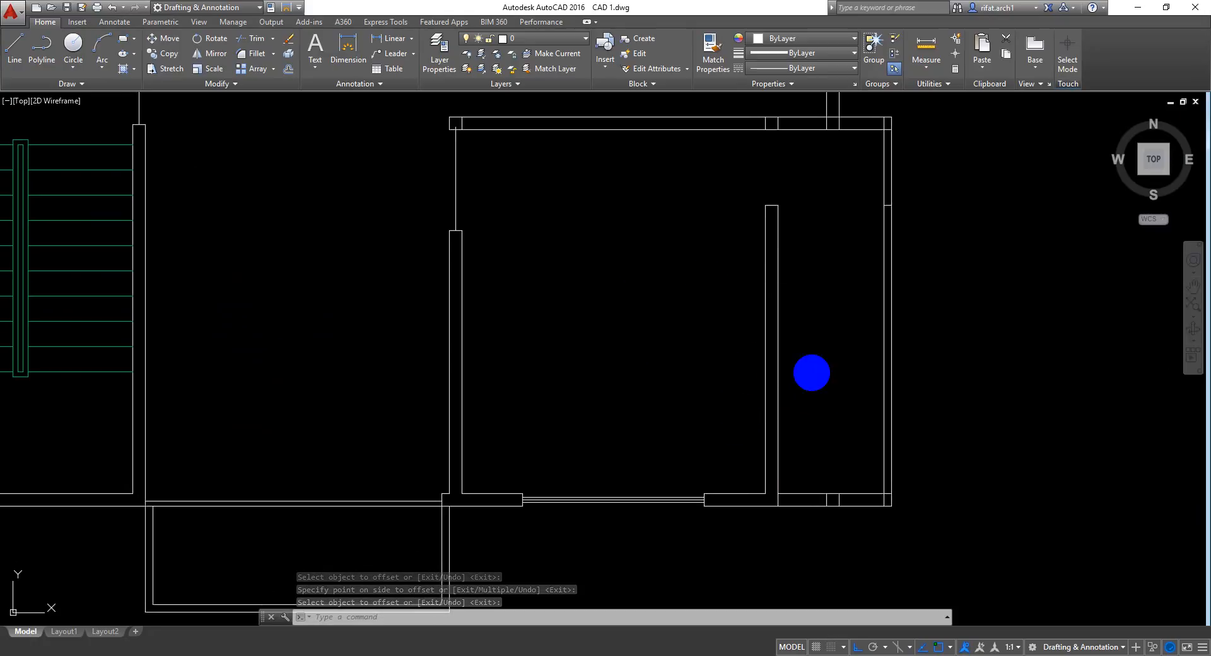
key(ctrl+s)
Step: Erase the two short vertical lines inside the south wall east of the partition, and save the drawing
scroll(820, 498, up, 6)
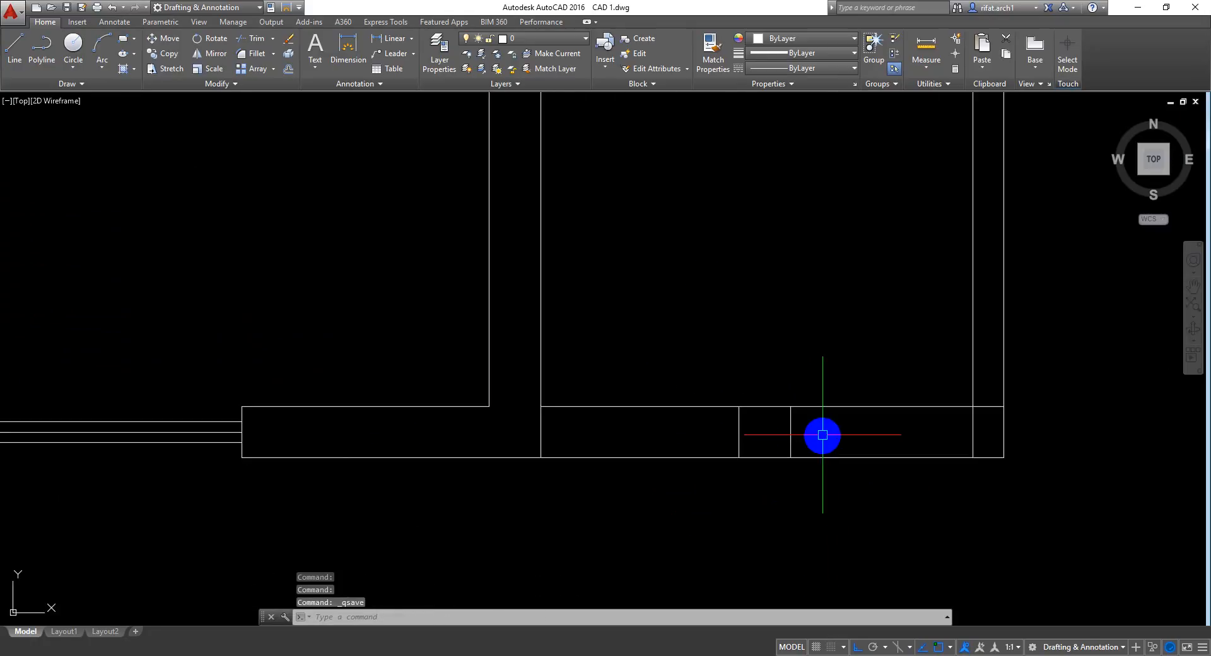
click(823, 435)
click(700, 441)
key(Delete)
scroll(739, 443, down, 6)
mouse_move(781, 327)
middle_down()
mouse_move(774, 439)
mouse_move(782, 416)
middle_up()
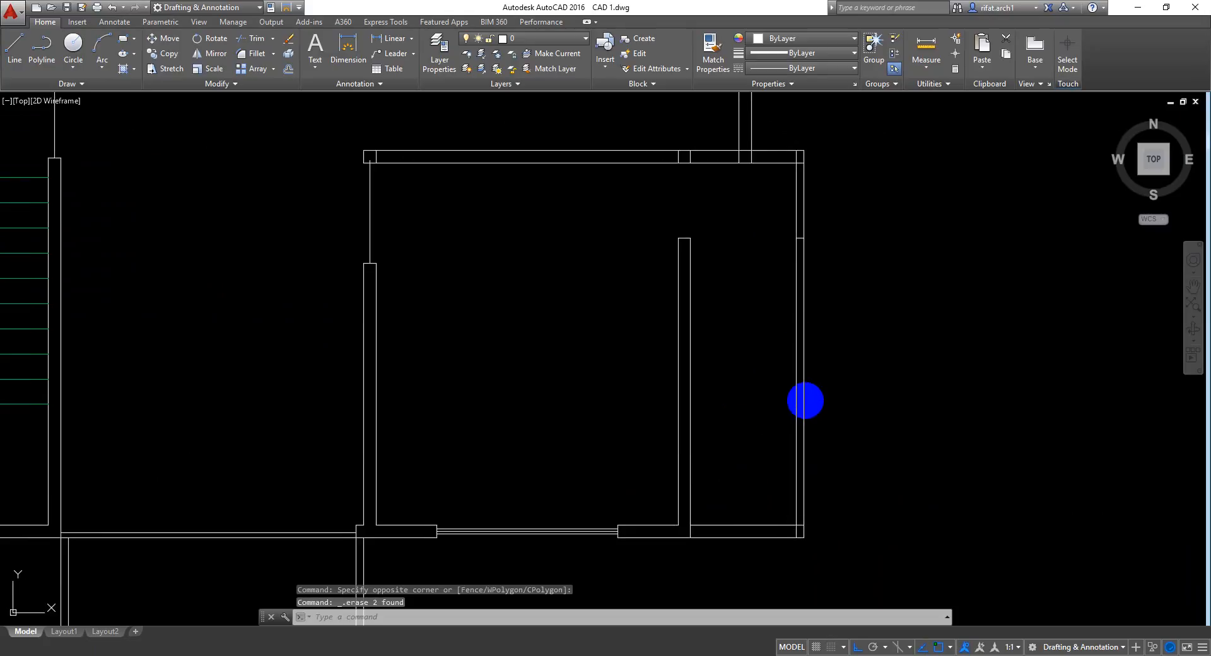
key(ctrl+s)
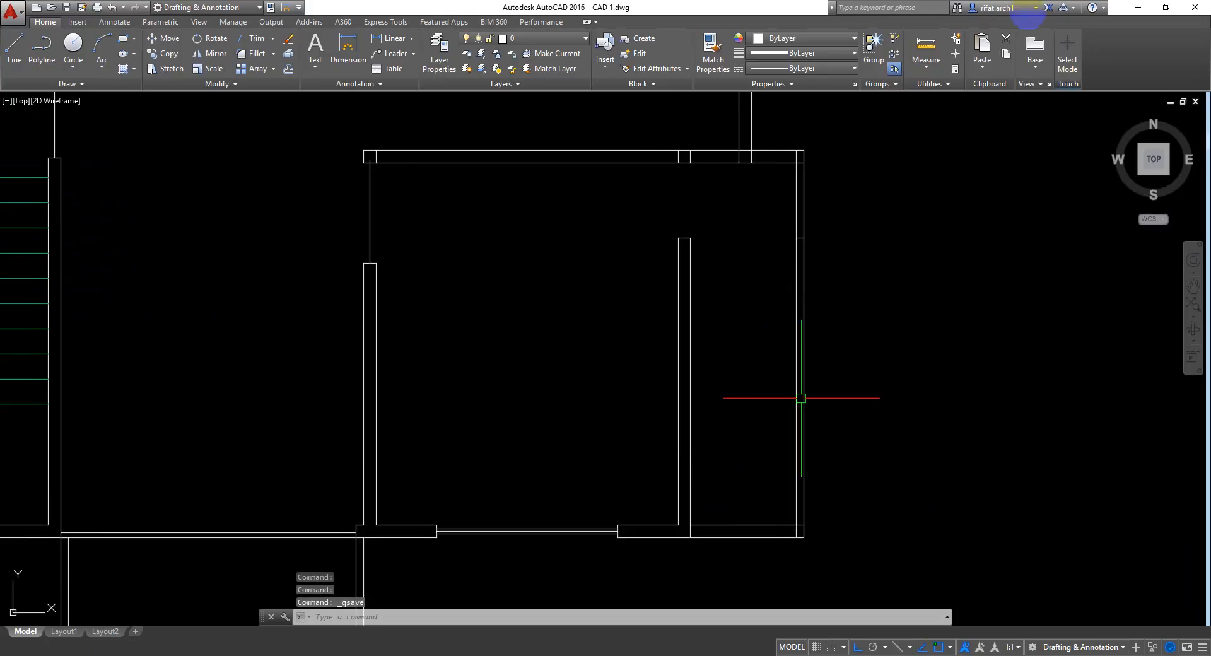
Step: Trim the ends of the two vertical wall lines from the north where they run through the southeast room's north wall
middle_drag(913, 237, 854, 347)
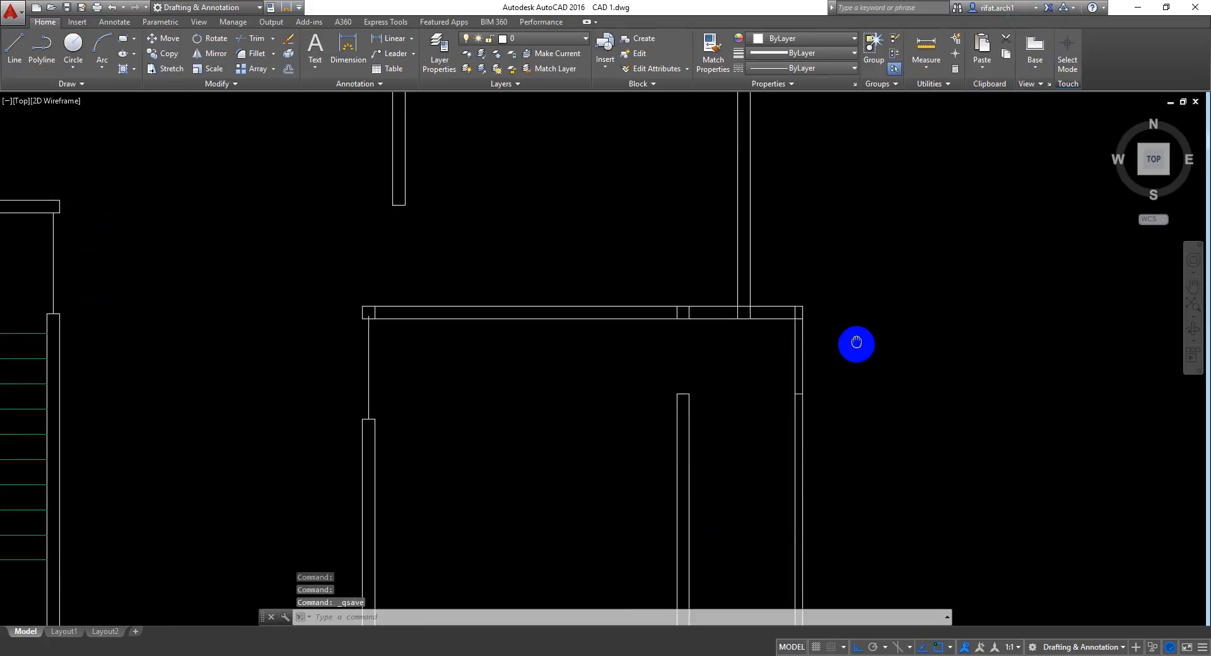
scroll(719, 271, down, 4)
scroll(731, 294, up, 6)
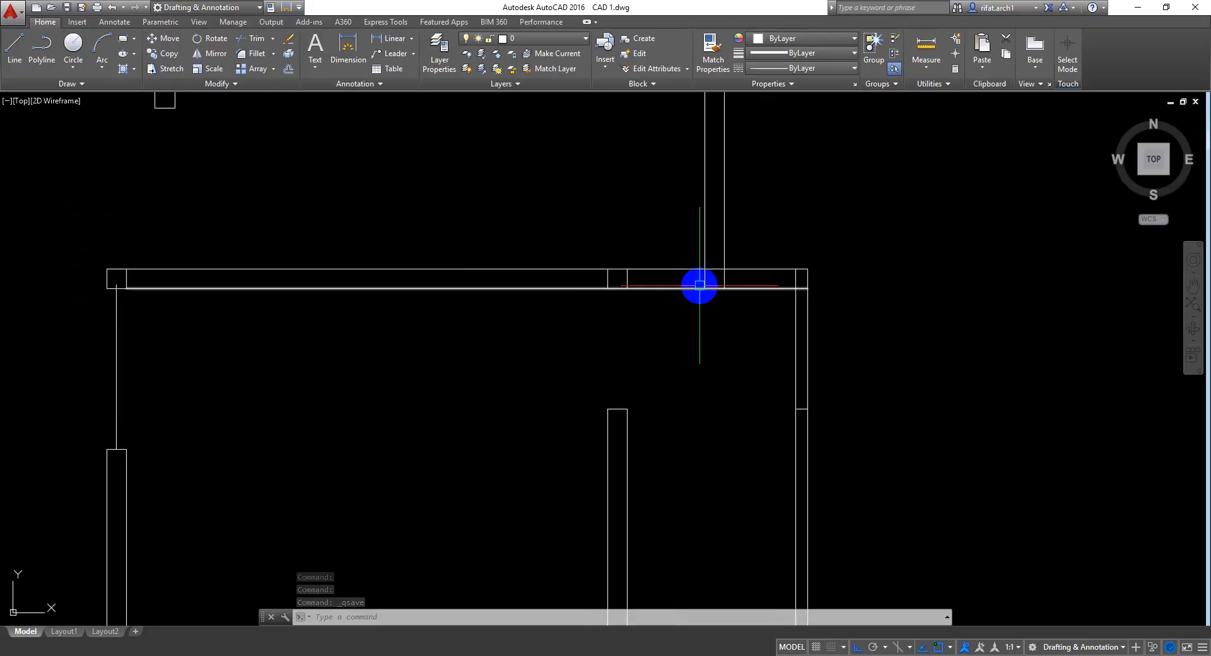
scroll(699, 285, up, 2)
key(space)
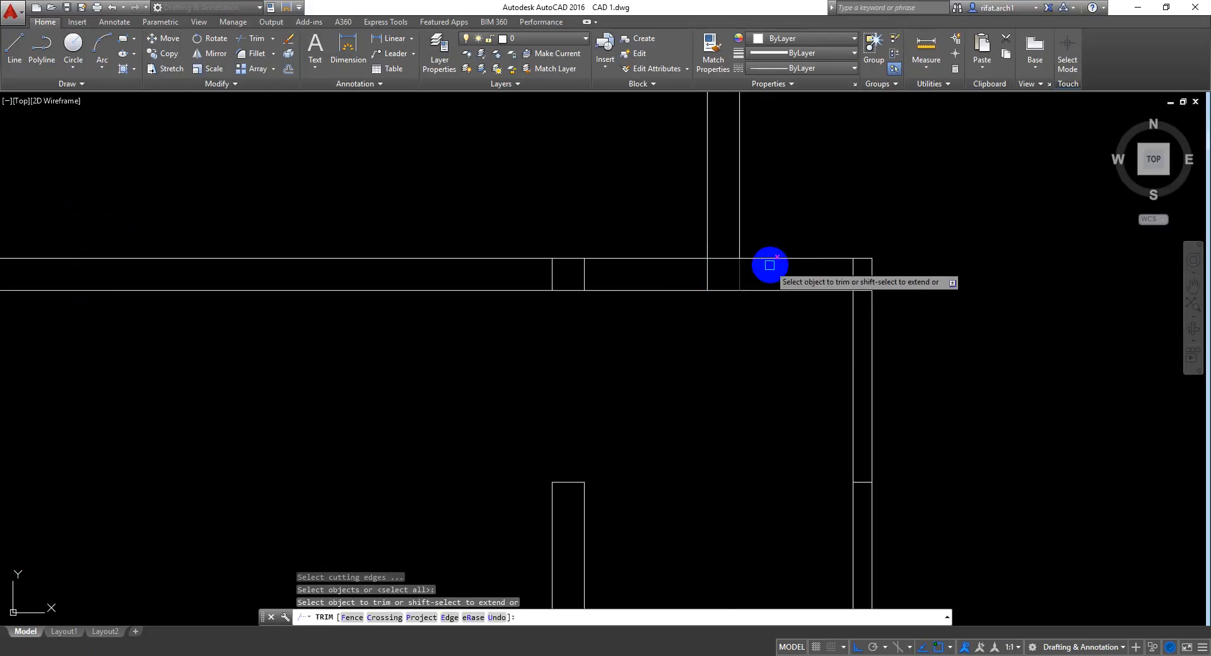
click(769, 265)
click(681, 277)
key(space)
middle_drag(810, 295, 783, 279)
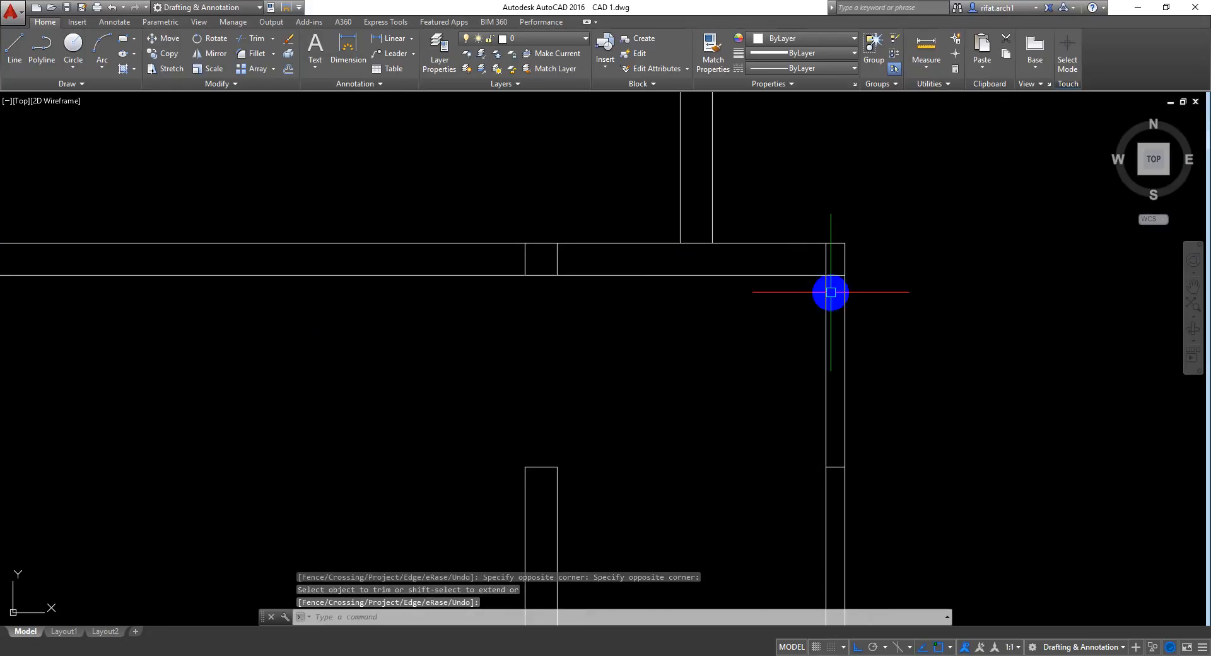
Step: Erase the inner line of the southeast room's east wall
click(830, 290)
click(795, 333)
key(Delete)
Step: Offset the east wall's outer line 3" to the west, and erase the short horizontal line crossing the wall
text(o)
key(space)
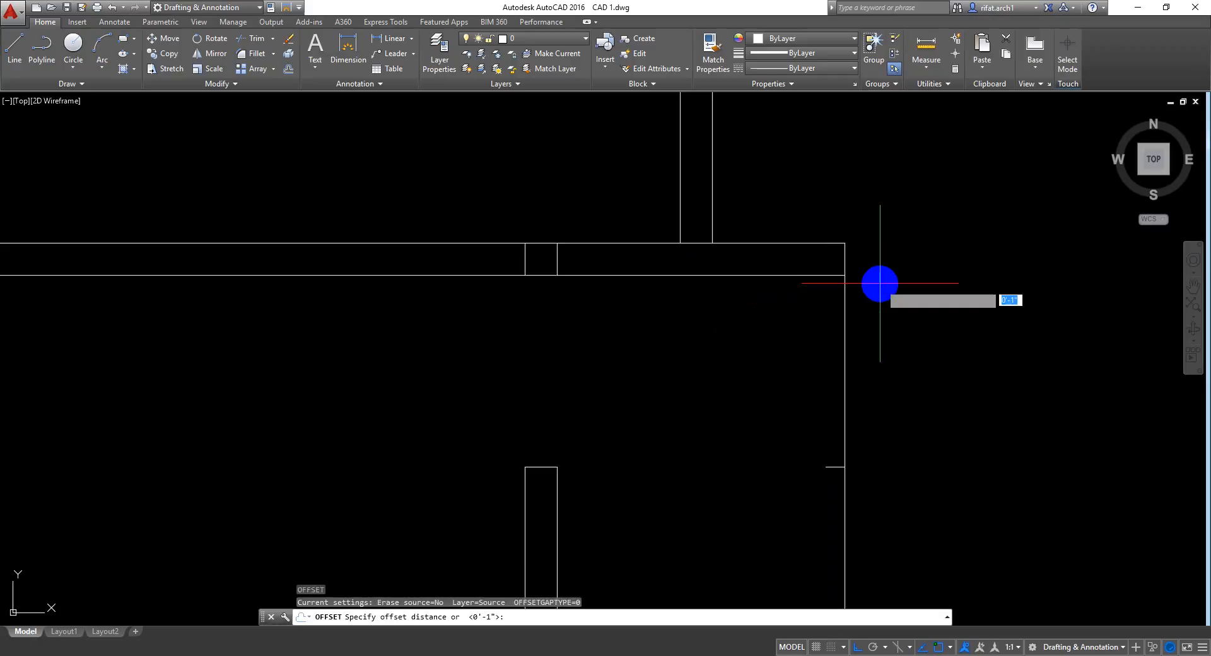
text(3)
key(space)
click(845, 290)
click(652, 360)
key(space)
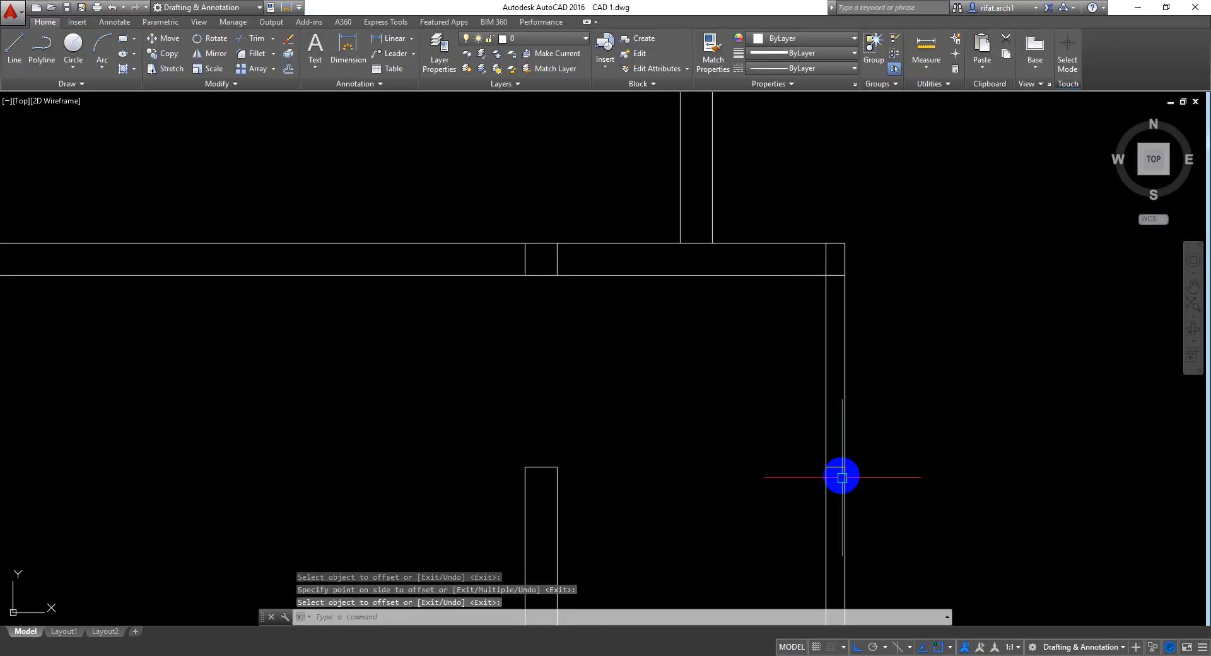
click(837, 469)
key(Delete)
Step: Trim the overlapping inner wall lines at the southeast corner where the east and south walls meet
scroll(876, 423, down, 7)
middle_drag(879, 483, 855, 346)
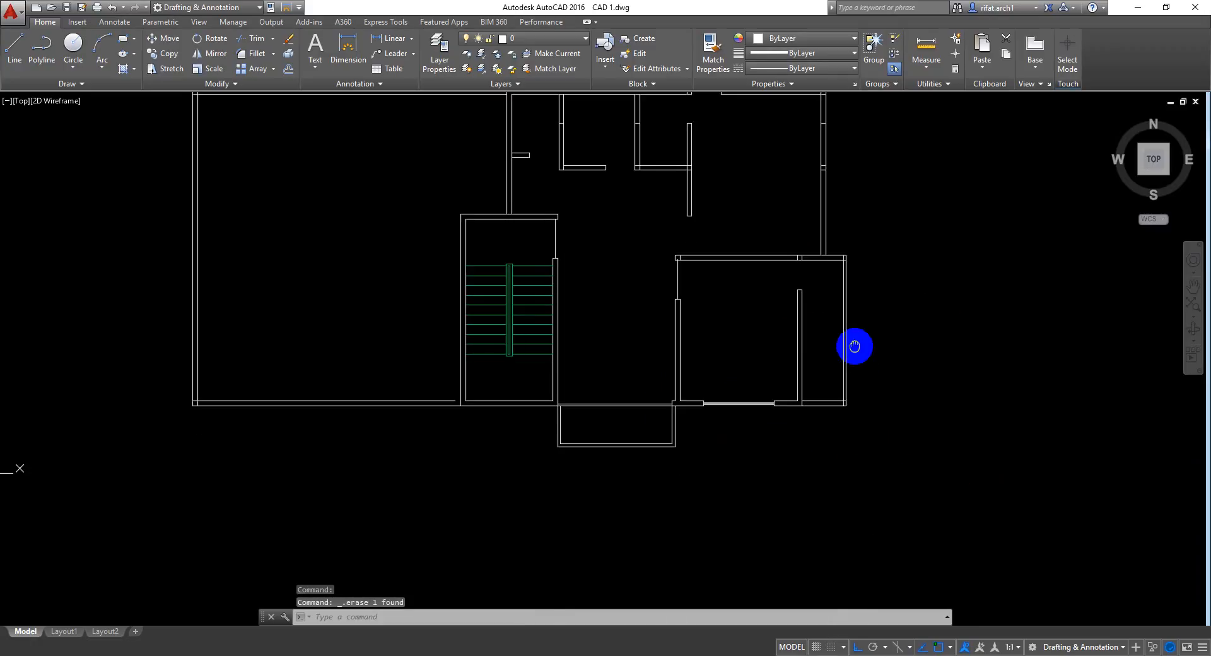
scroll(828, 408, up, 7)
scroll(857, 351, up, 2)
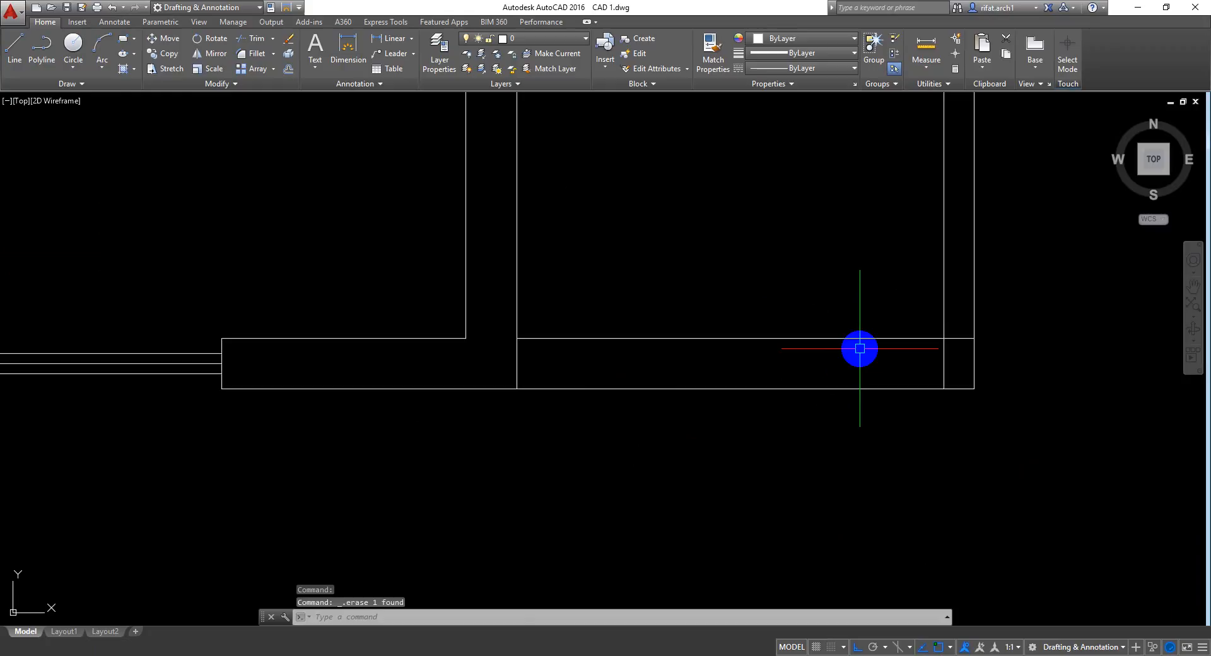
text(tr)
key(space)
key(space)
click(957, 332)
click(949, 359)
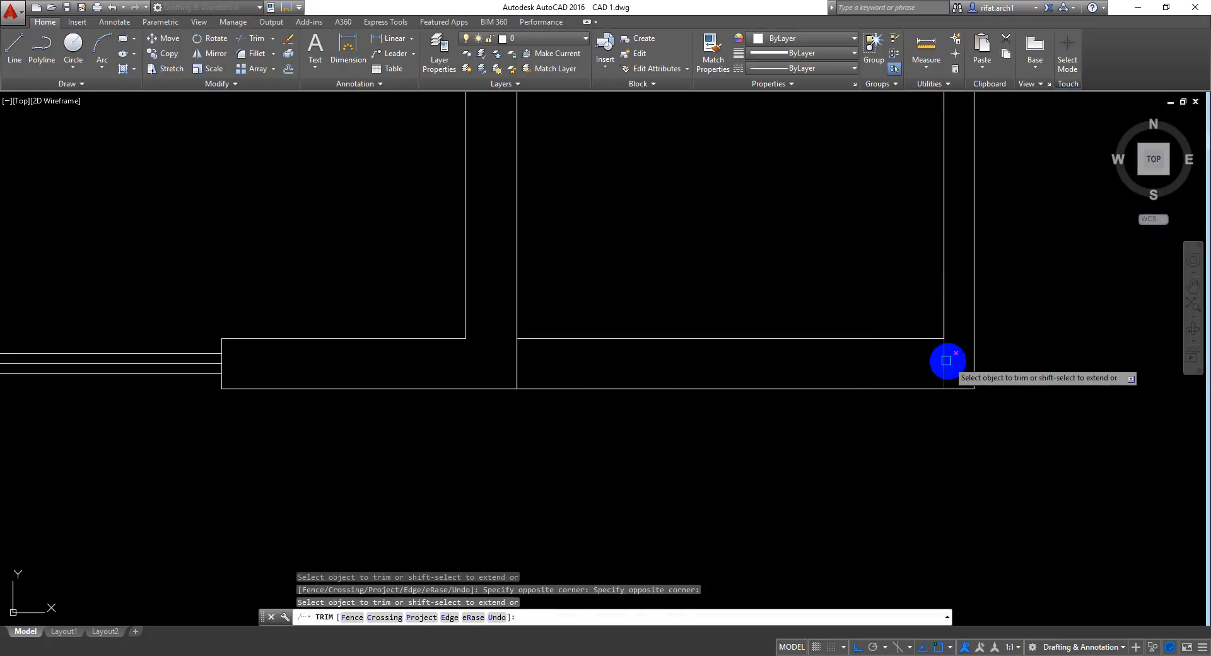
click(960, 364)
key(space)
Step: Move the south wall's inner line east of the partition 2" to the south
click(892, 263)
click(759, 345)
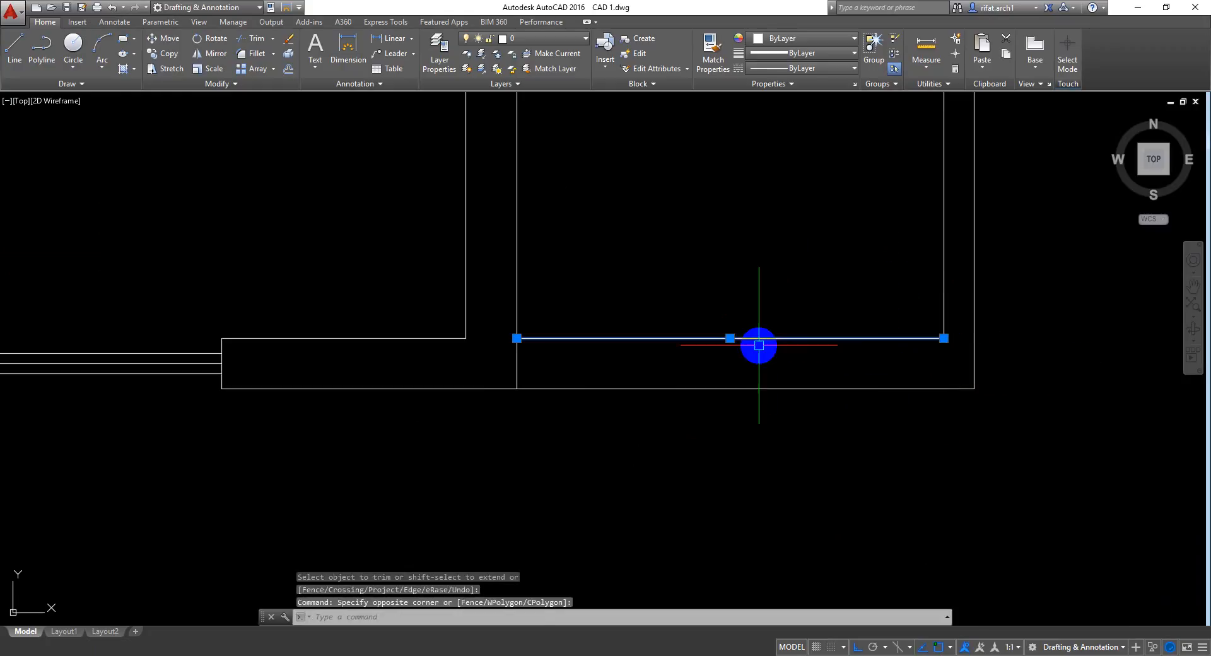
text(m)
key(space)
click(1019, 290)
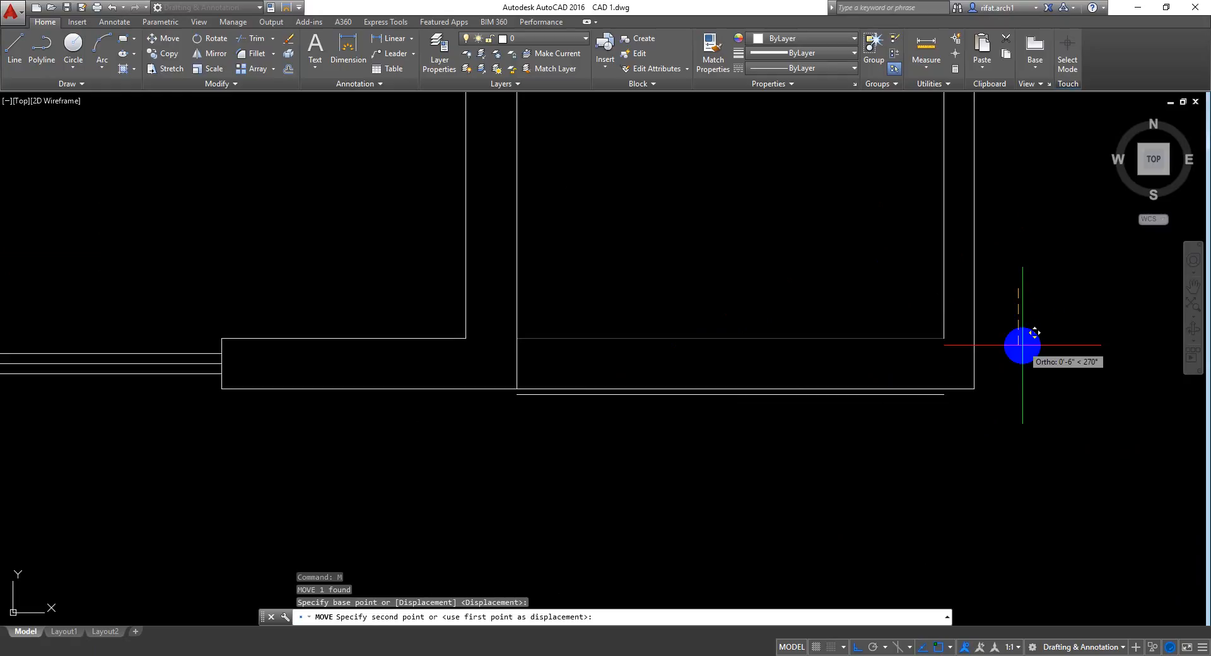
text(2)
key(Escape)
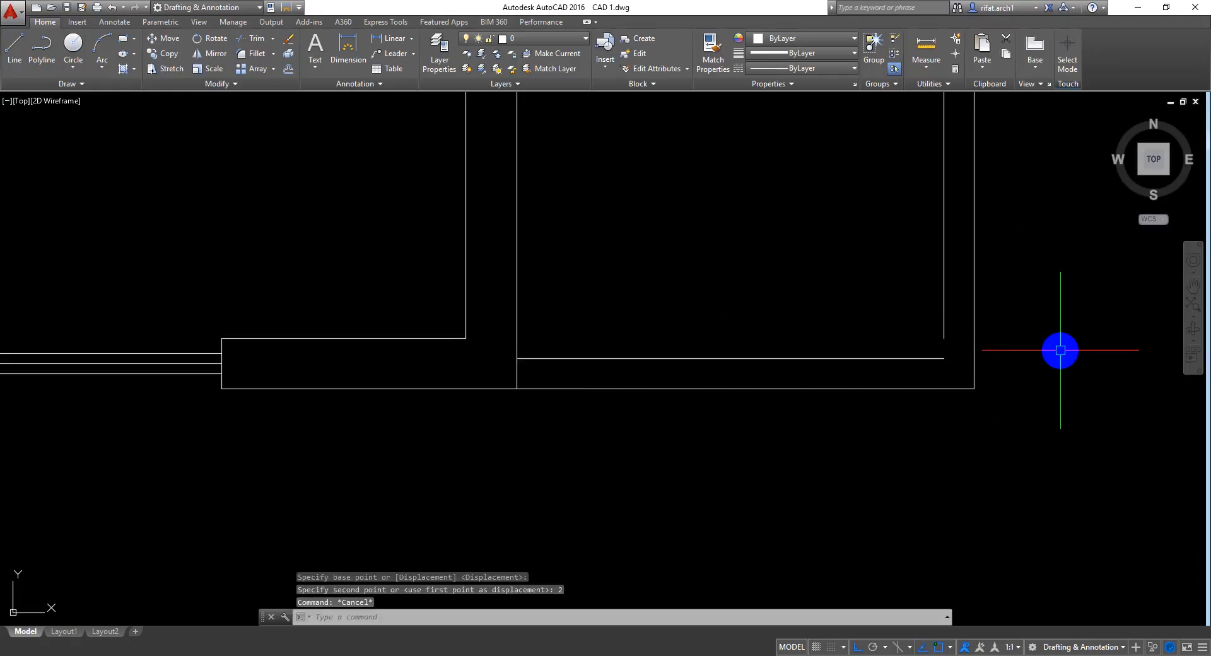
Step: Extend the east wall's inner line south to meet the south wall's inner line
text(ex)
key(space)
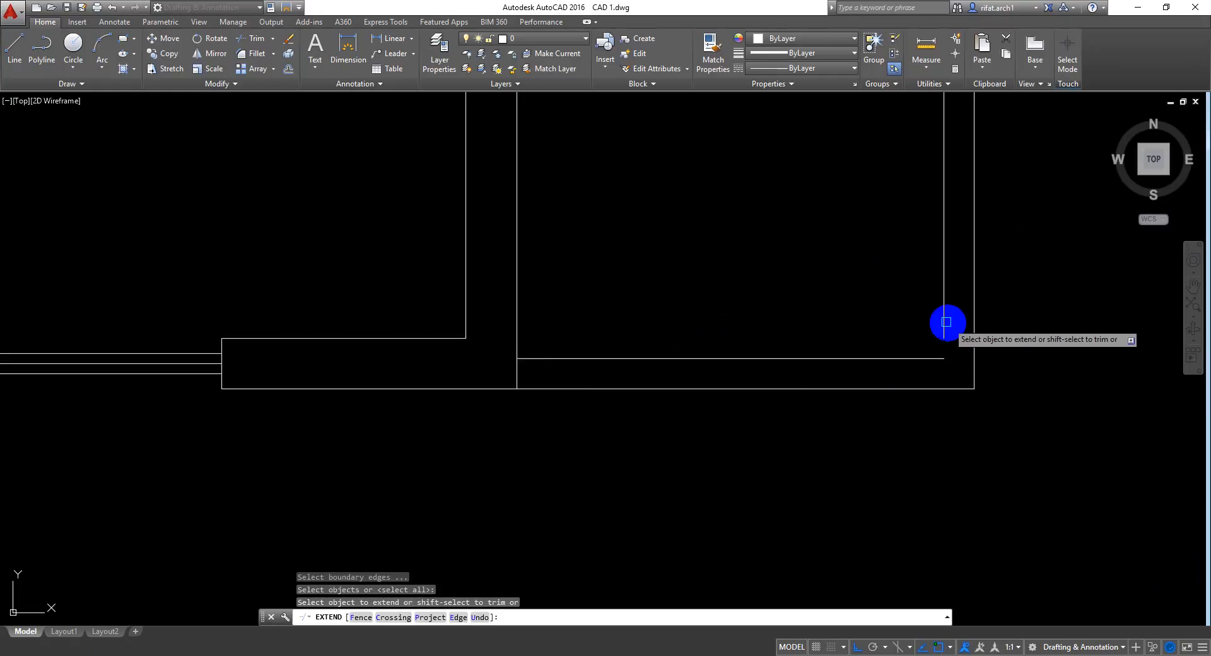
key(Escape)
scroll(984, 332, down, 3)
scroll(933, 354, up, 2)
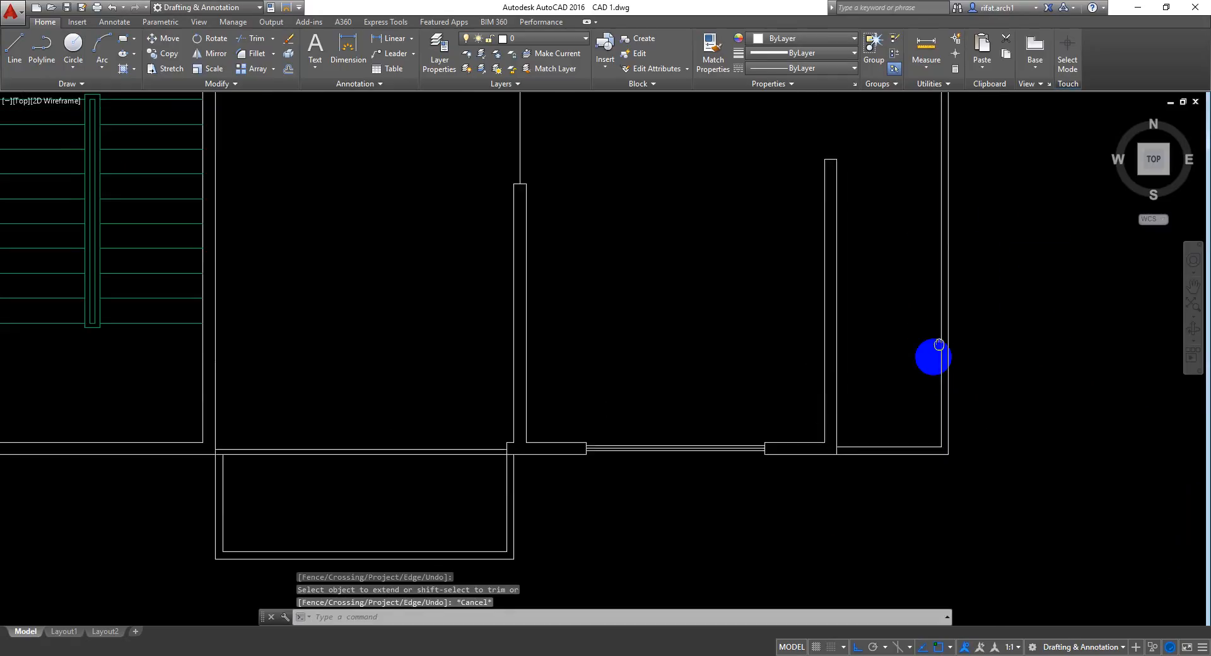
Step: Trim the overlapping inner wall lines at the northeast corner where the north and east walls meet
middle_drag(913, 257, 900, 335)
scroll(884, 225, up, 3)
scroll(873, 246, down, 3)
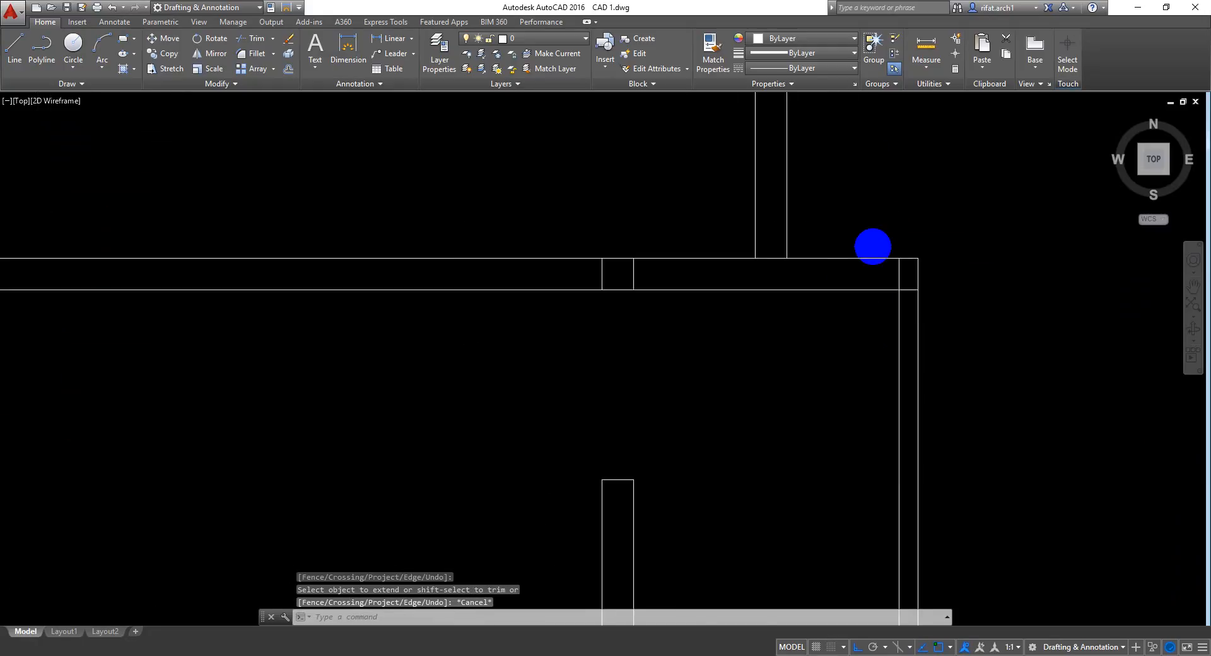
scroll(876, 248, up, 5)
text(tr)
key(space)
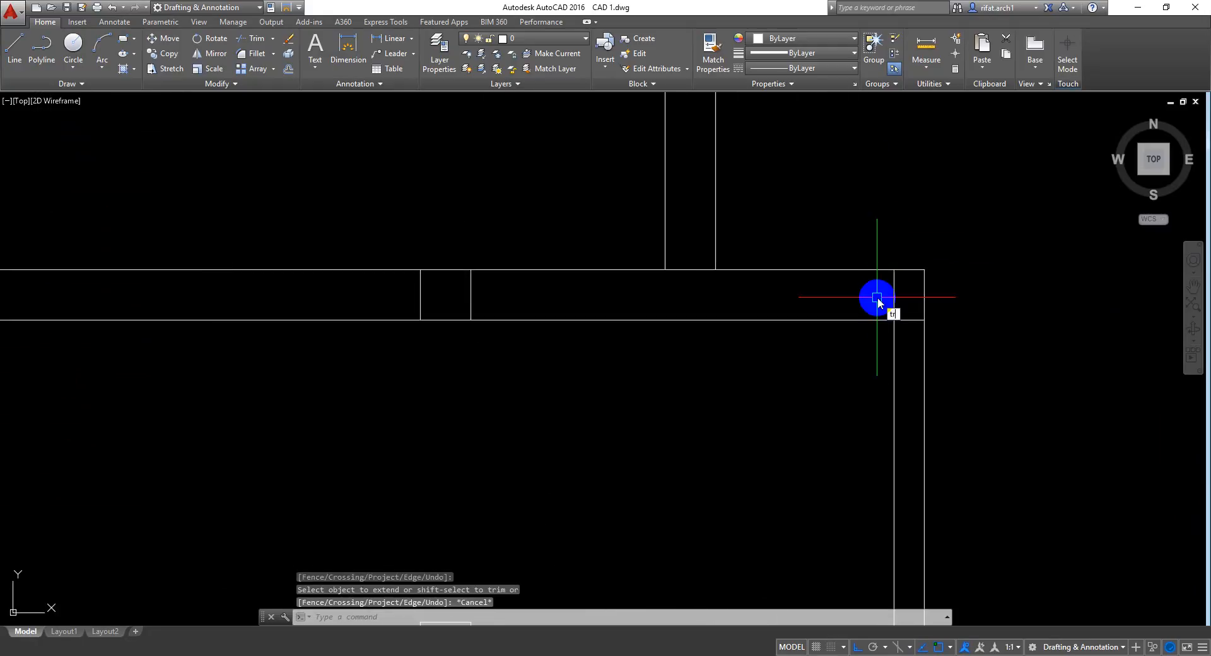
key(space)
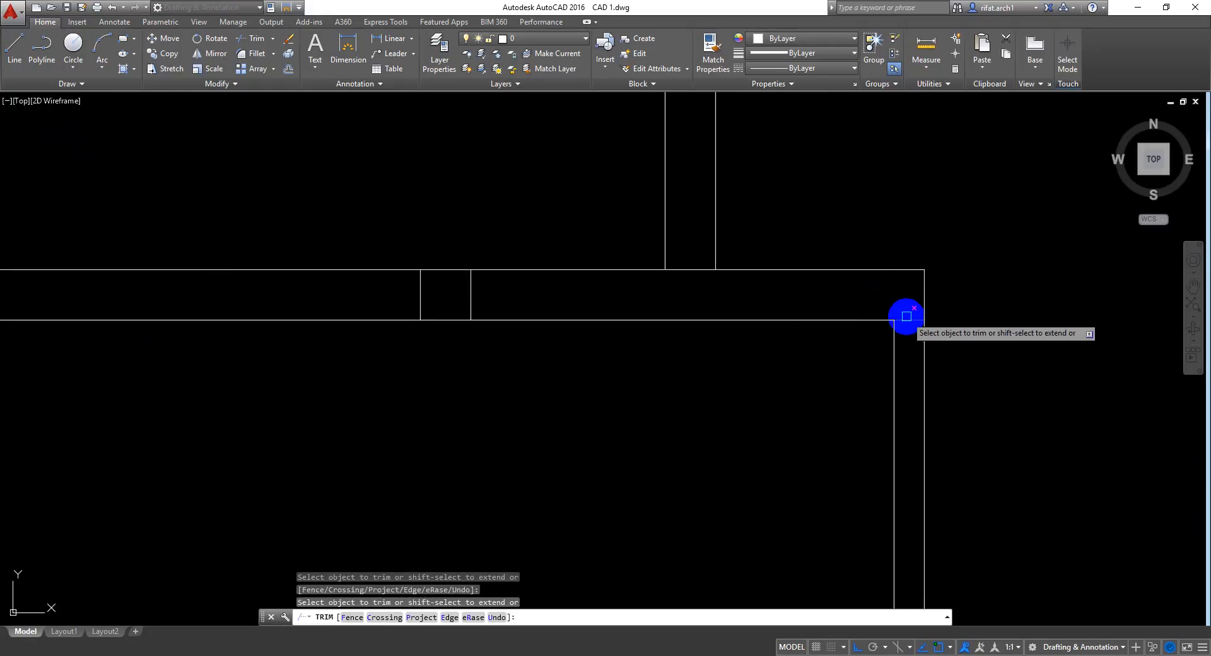
scroll(603, 300, down, 4)
middle_drag(603, 300, 679, 294)
key(Escape)
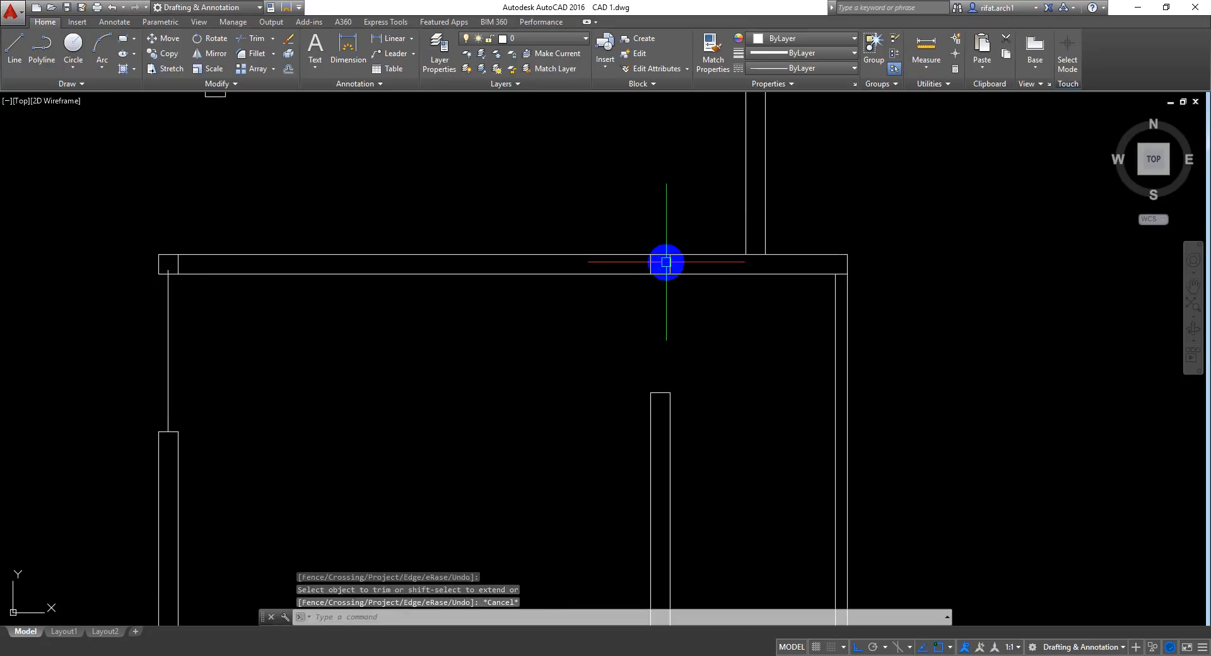
Step: Erase the two short vertical lines inside the north wall above the partition
scroll(669, 261, up, 5)
click(730, 265)
click(536, 300)
key(Delete)
scroll(536, 301, down, 5)
middle_drag(584, 367, 708, 263)
scroll(729, 313, down, 3)
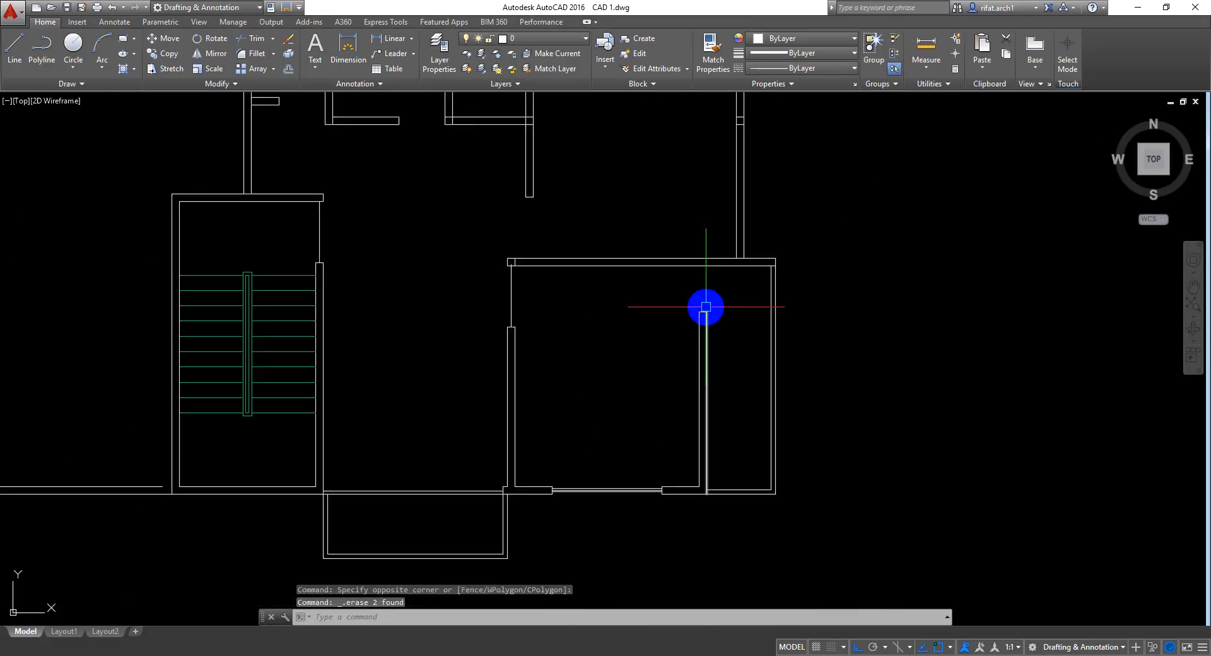
Step: Erase the short line capping the partition's north end
scroll(706, 306, up, 4)
drag(701, 297, 682, 338)
key(Delete)
scroll(738, 303, down, 8)
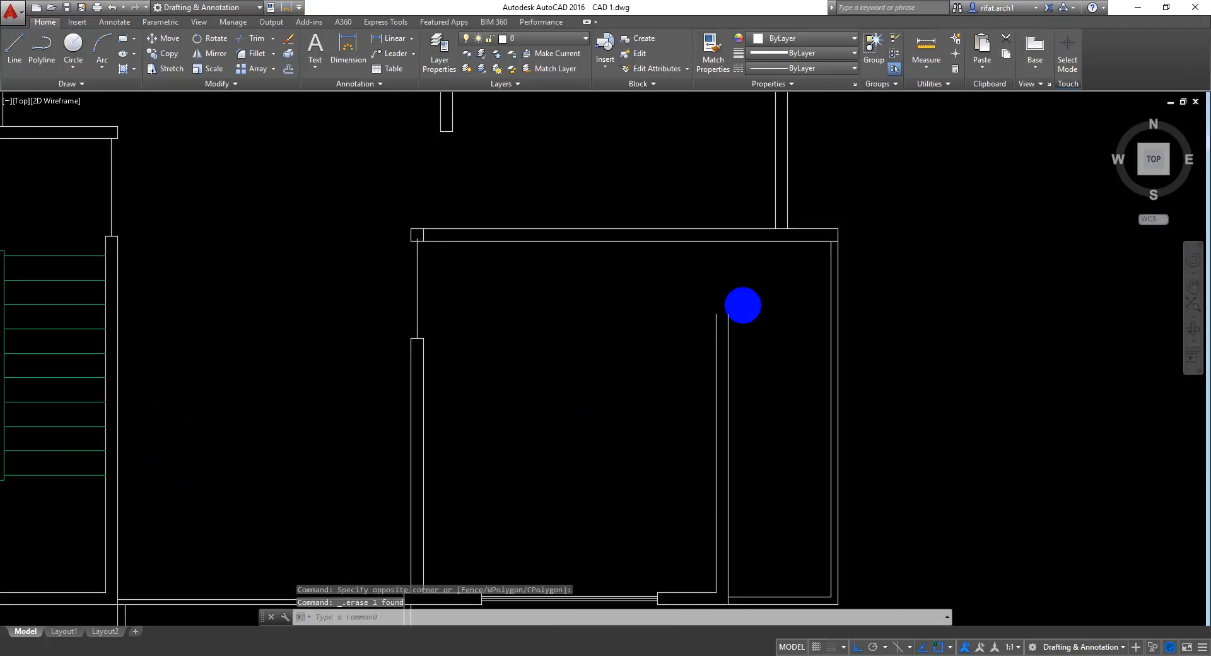
Step: Try offsetting the north wall's inner line 30" to the south, level with the partition's end
scroll(732, 290, up, 2)
mouse_move(743, 316)
middle_down()
mouse_move(726, 283)
mouse_move(695, 270)
middle_up()
scroll(695, 270, up, 4)
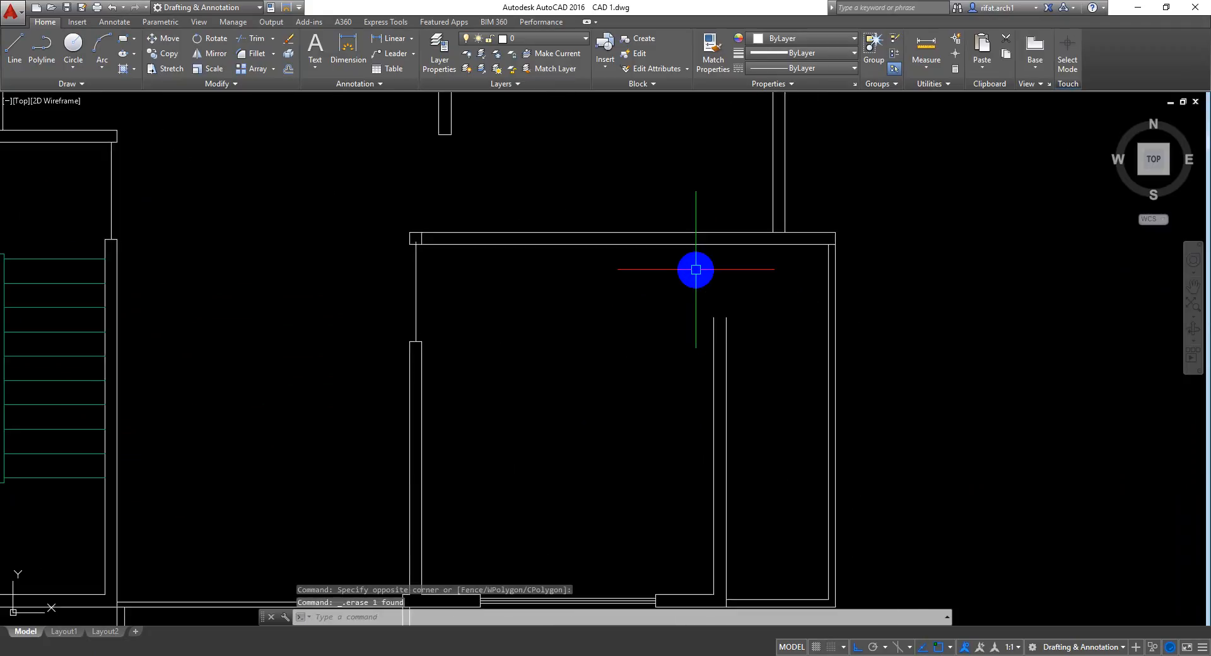
text(o)
key(Return)
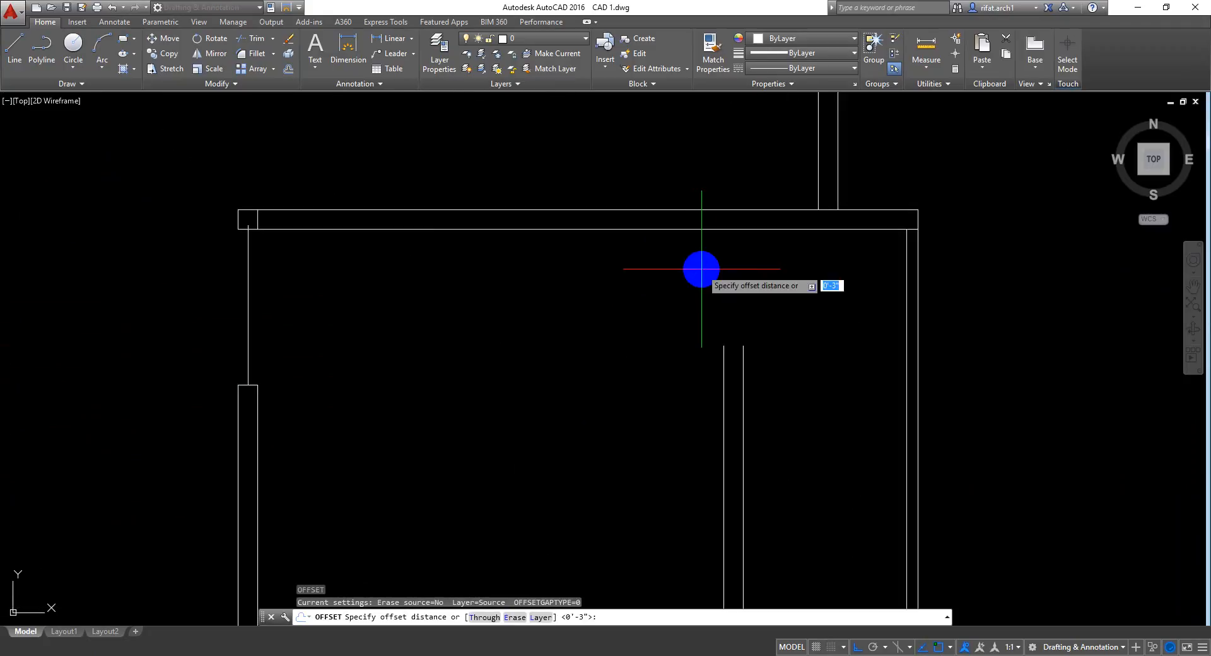
text(30)
key(Return)
click(695, 230)
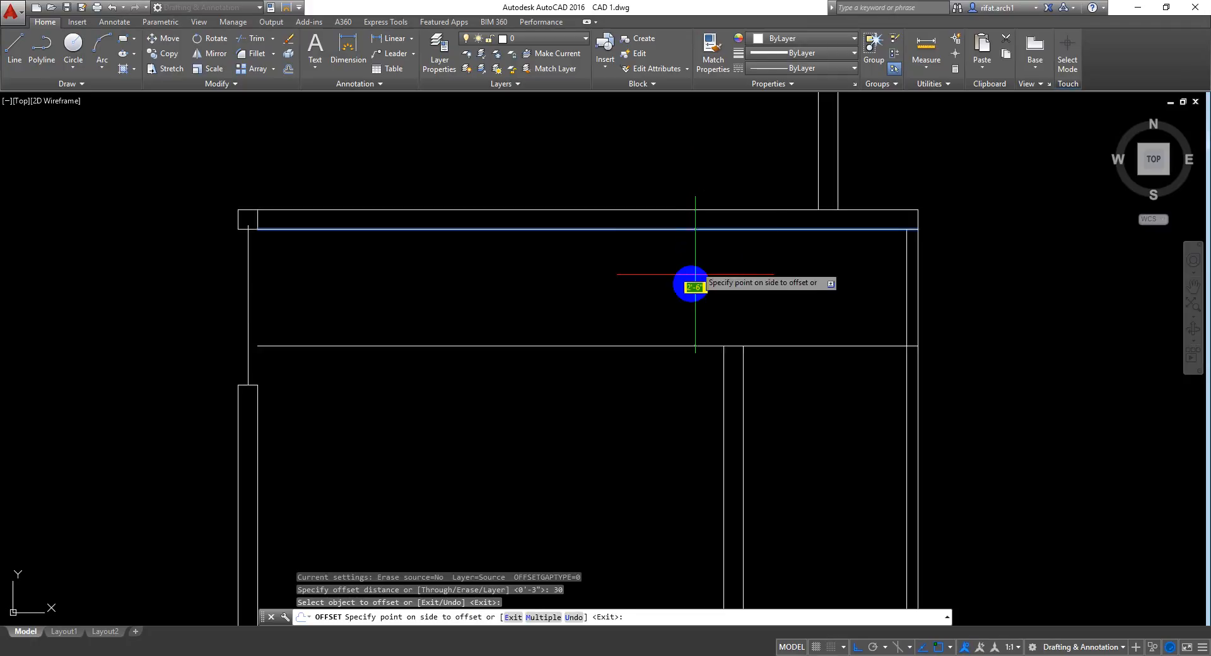
click(692, 281)
key(Return)
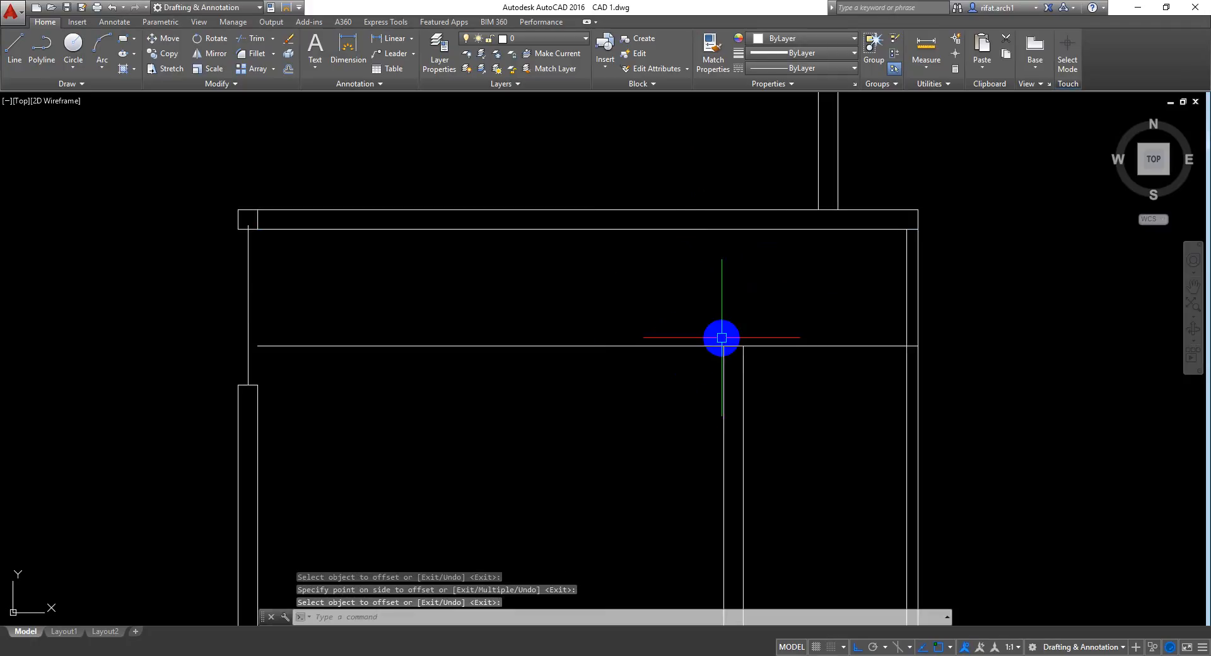
Step: Undo the 30" offset and the erasure of the partition's end line
key(ctrl+z)
key(ctrl+z)
key(ctrl+z)
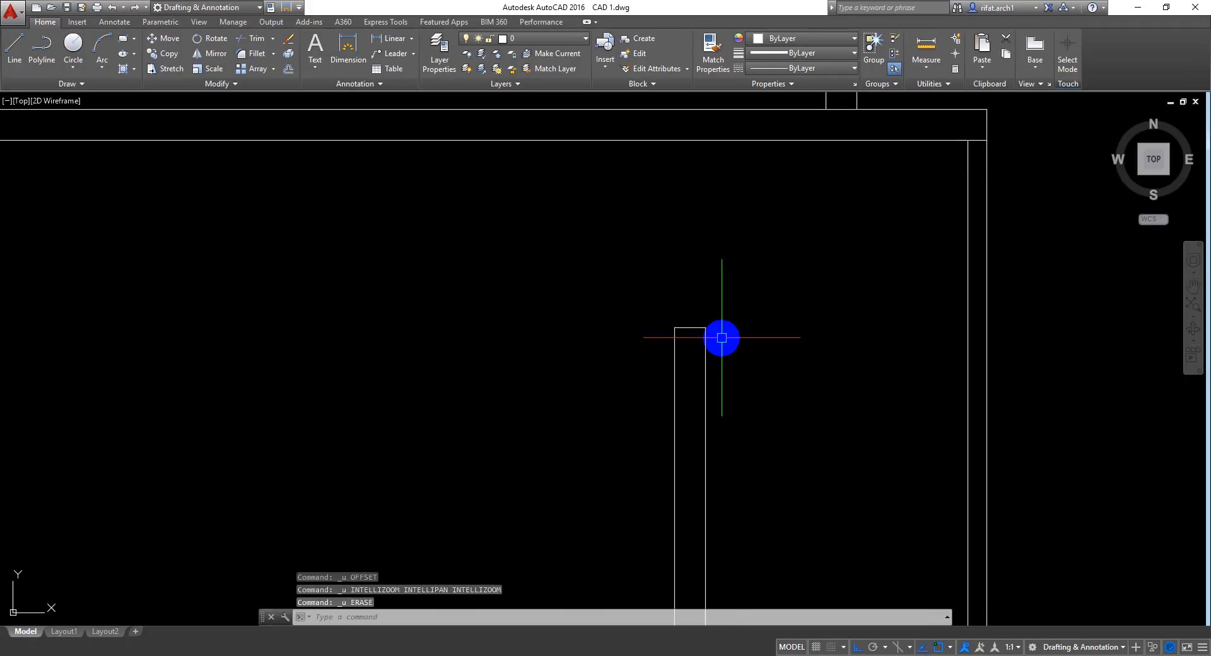
Step: Save the drawing
middle_drag(676, 352, 729, 287)
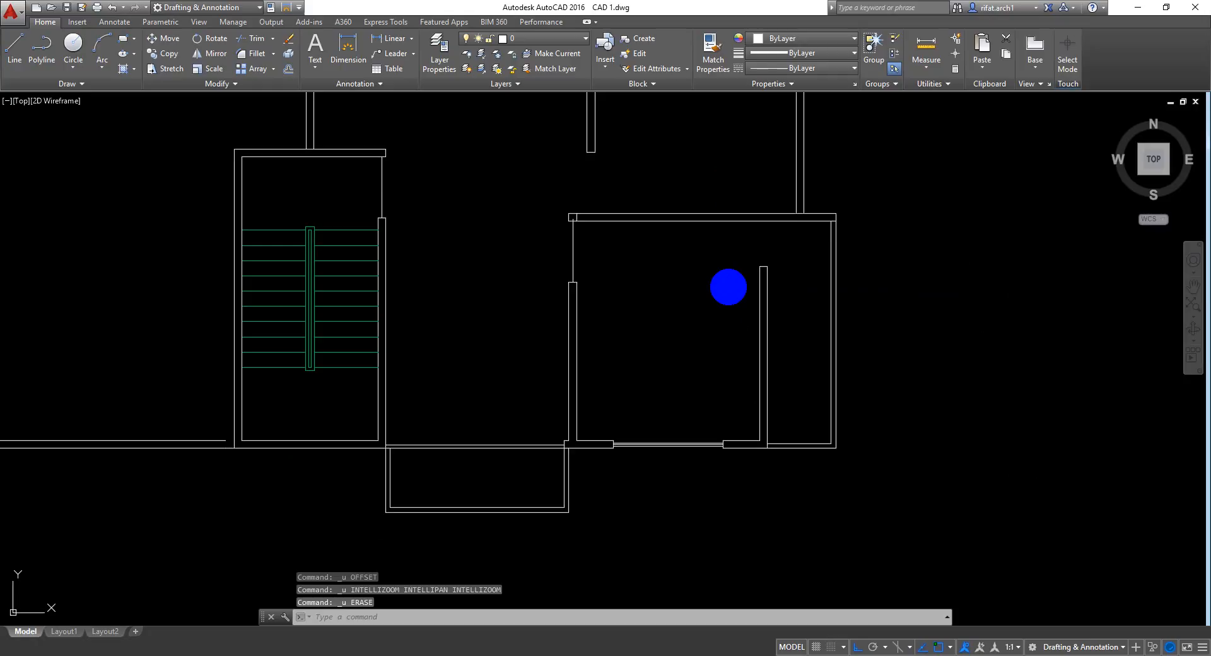
key(ctrl+s)
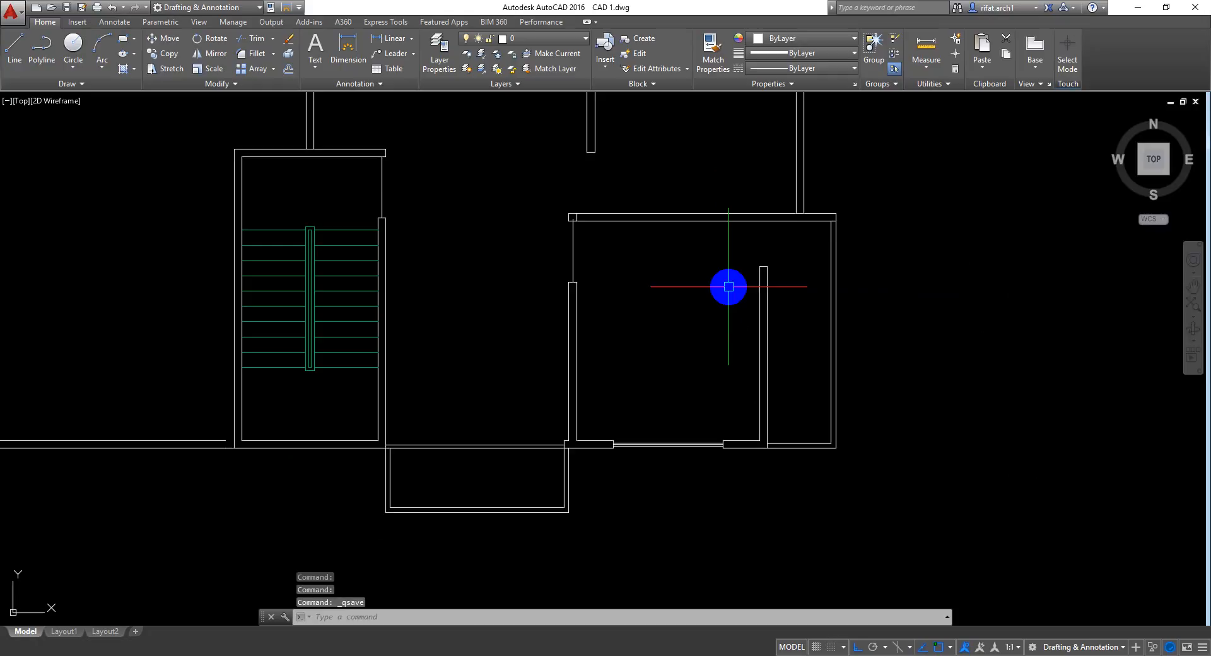
Step: Draw a vertical line from the midpoint of the bedroom partition wall's upper end to the inner face of the top wall
scroll(776, 222, up, 6)
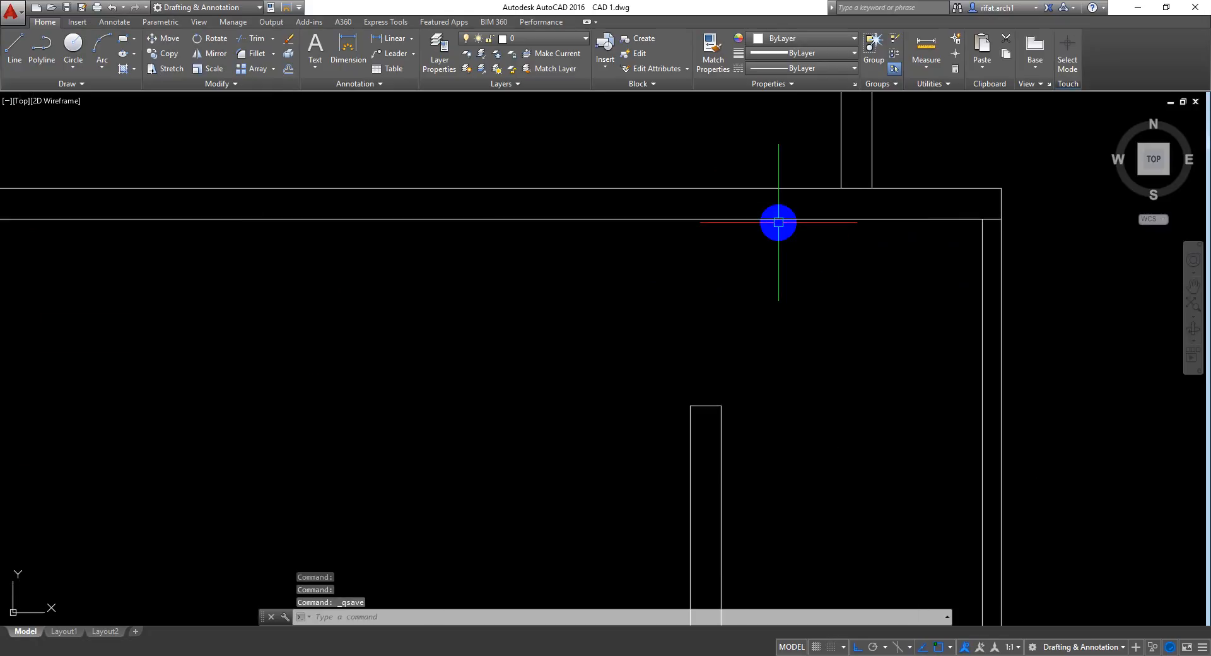
text(l)
key(Return)
click(706, 406)
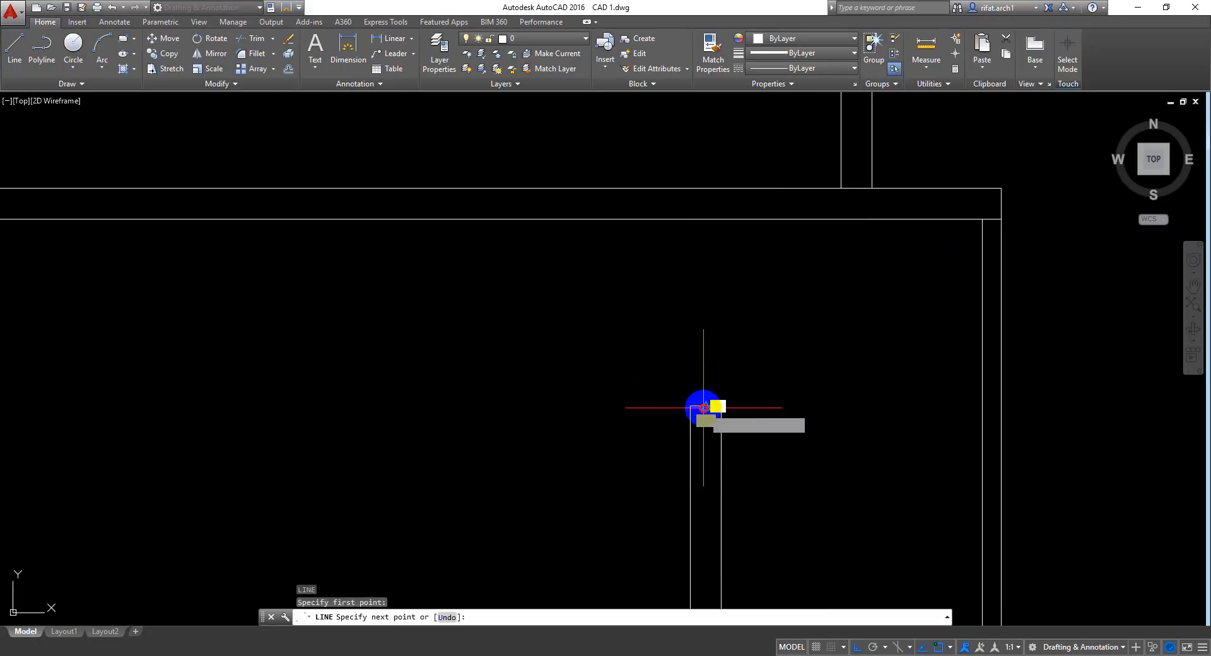
click(706, 219)
key(Return)
scroll(725, 216, down, 4)
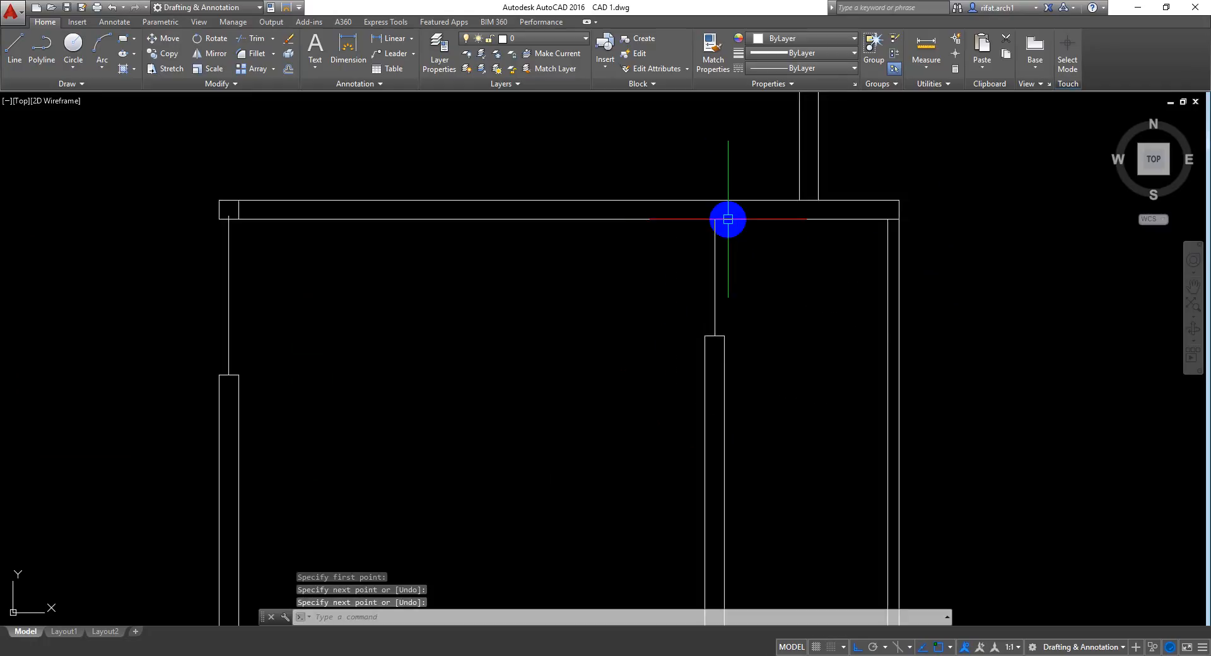
mouse_move(723, 317)
middle_down()
mouse_move(817, 270)
mouse_move(785, 278)
mouse_move(769, 324)
middle_up()
scroll(819, 274, down, 4)
scroll(783, 279, up, 2)
scroll(783, 279, up, 2)
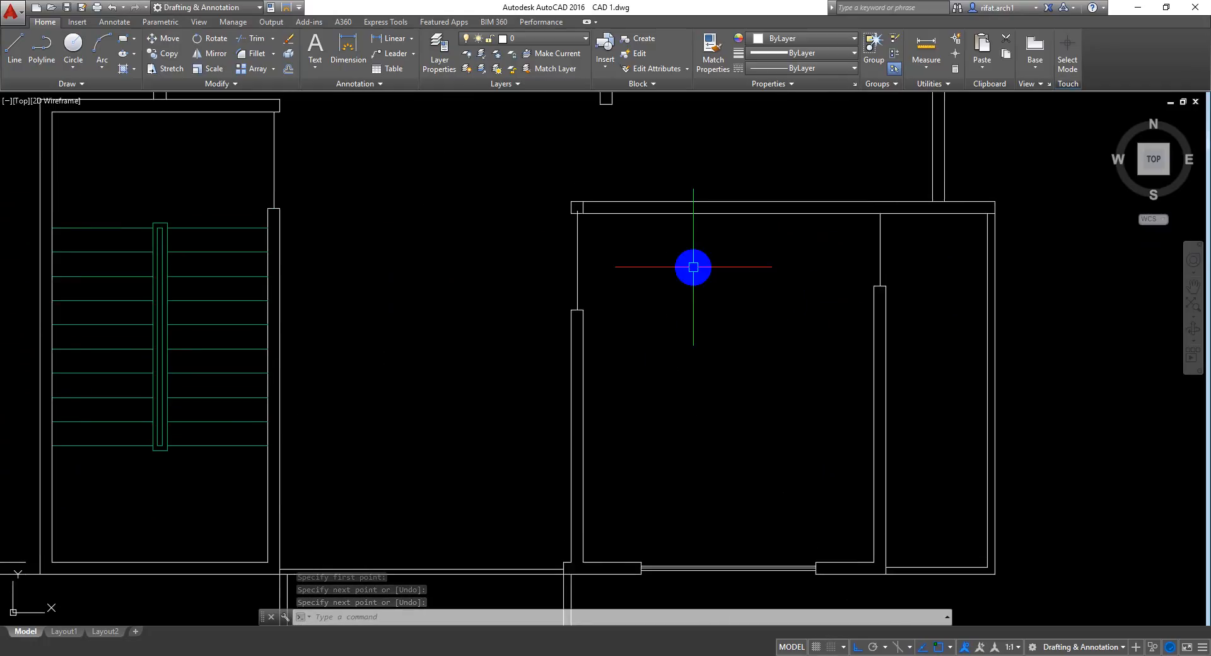
Step: Delete the short vertical line crossing the west end of the bedroom's top wall
scroll(610, 214, up, 6)
scroll(523, 173, up, 4)
click(514, 173)
click(432, 202)
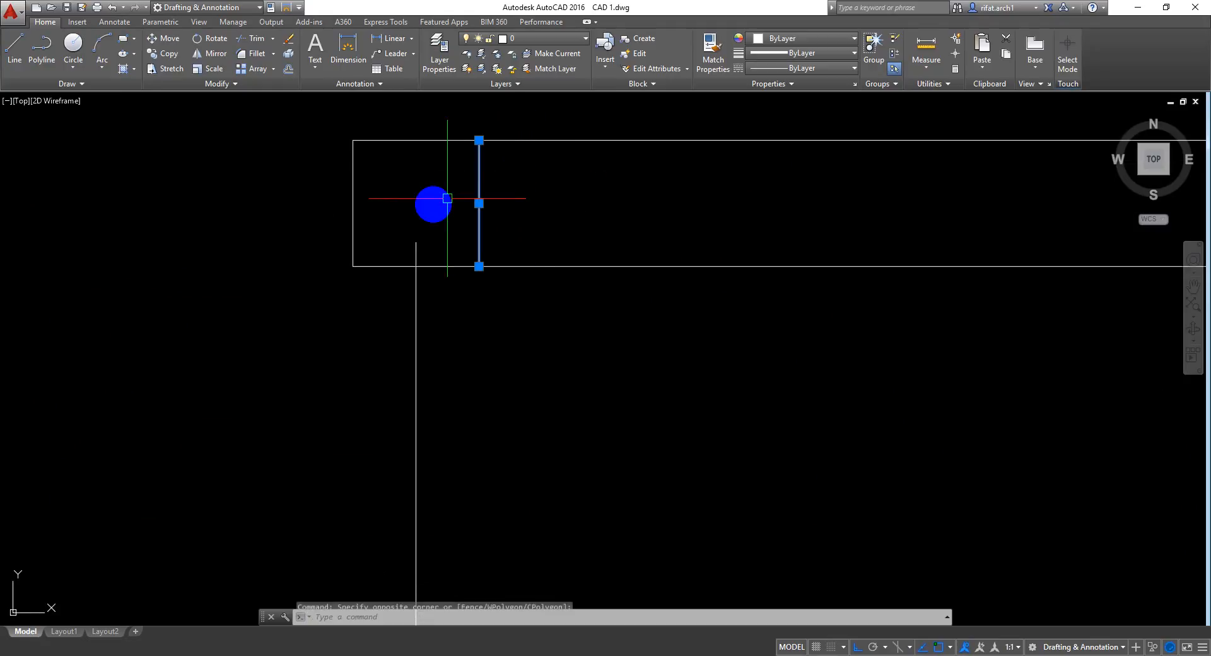
key(Delete)
Step: Trim the stub of the west door-opening line that extends into the bedroom's top wall
key(space)
key(space)
click(485, 181)
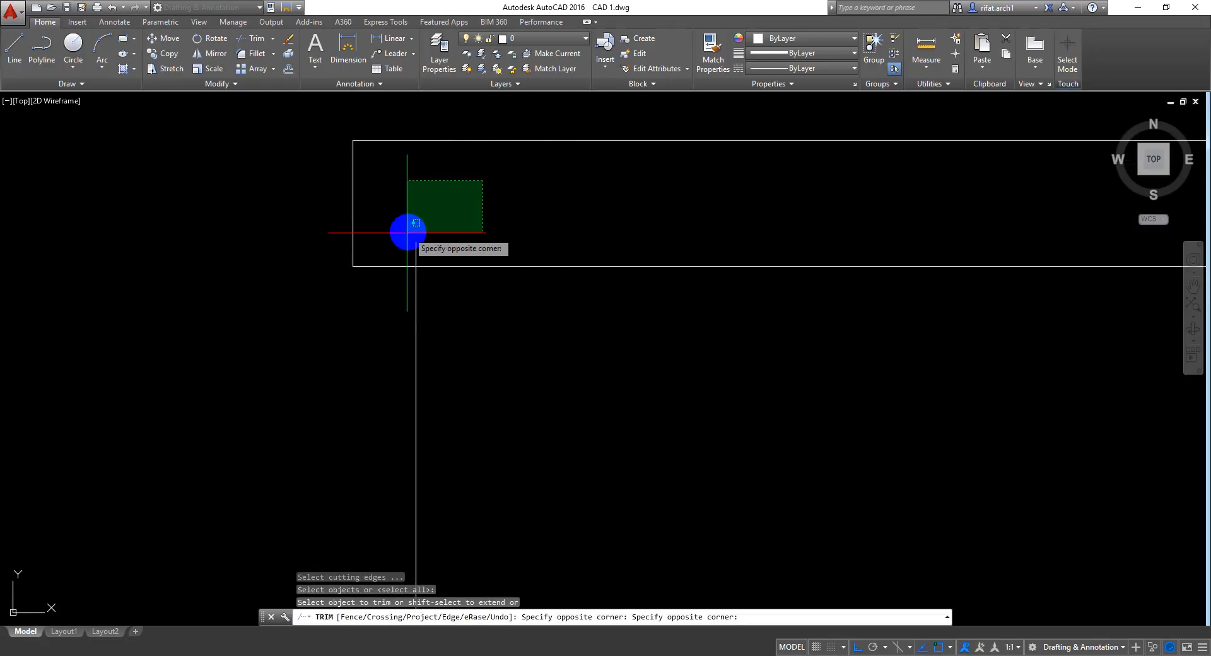
click(402, 248)
scroll(501, 244, down, 7)
scroll(646, 308, down, 5)
key(Escape)
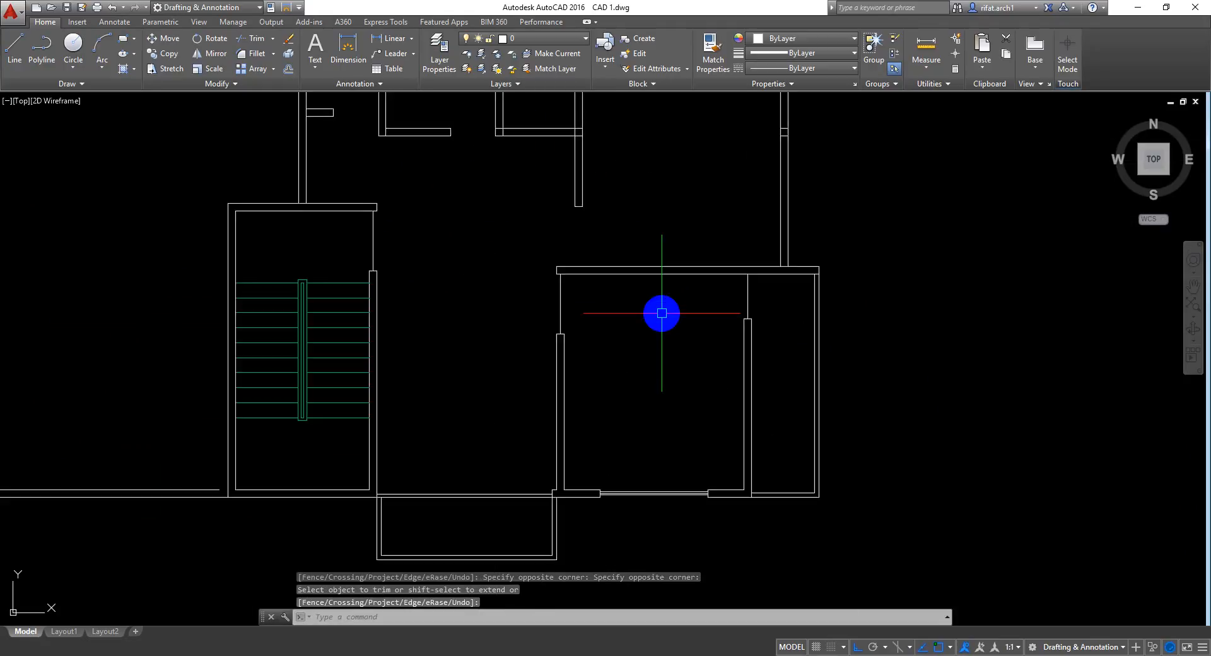
Step: Add the multiline text "Bedroom" in the middle of the room and narrow its text frame to fit the word
scroll(606, 309, up, 2)
middle_drag(793, 264, 794, 238)
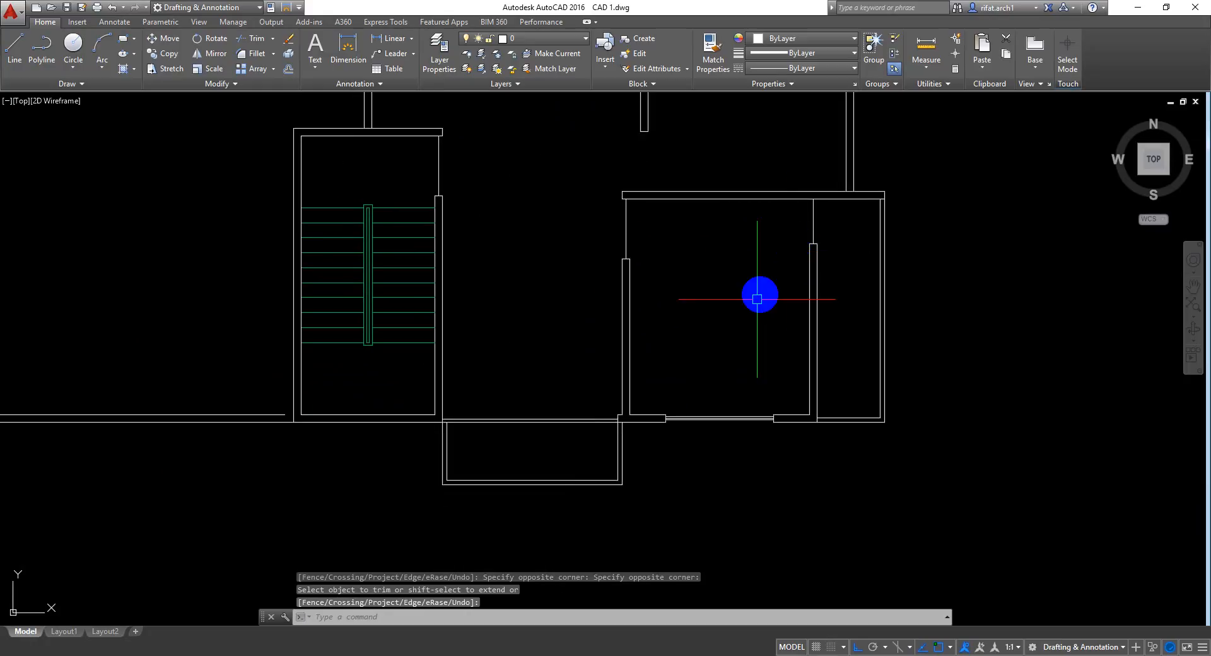
scroll(717, 306, up, 2)
middle_drag(727, 307, 748, 296)
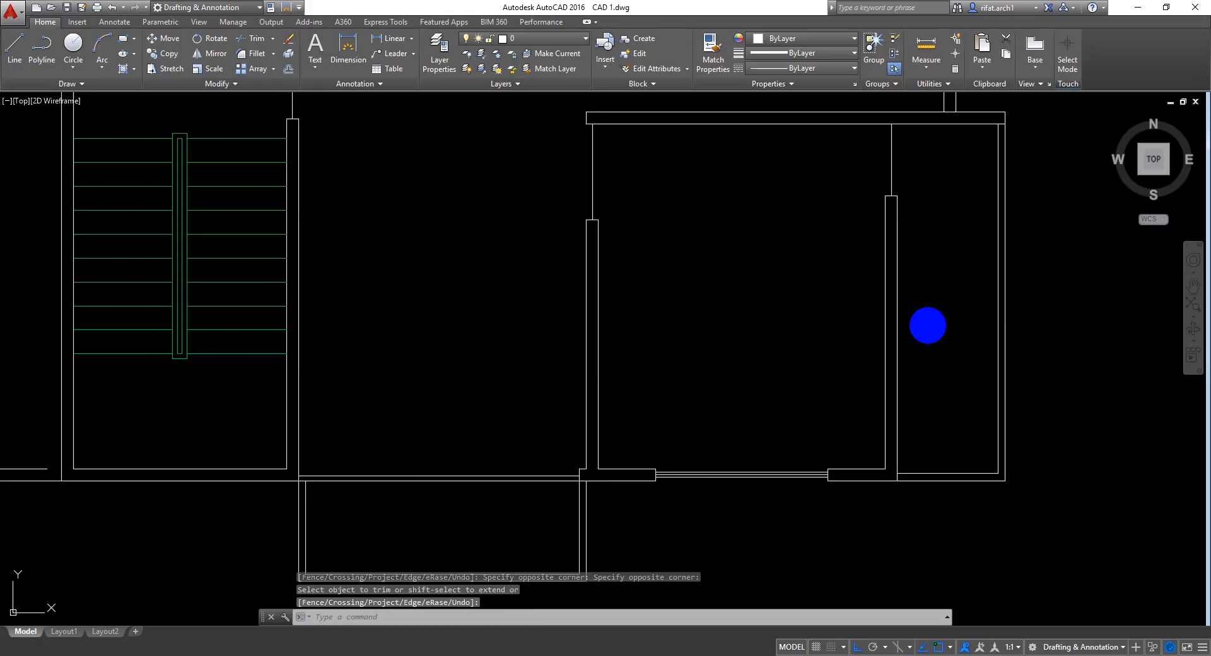
text(t)
key(space)
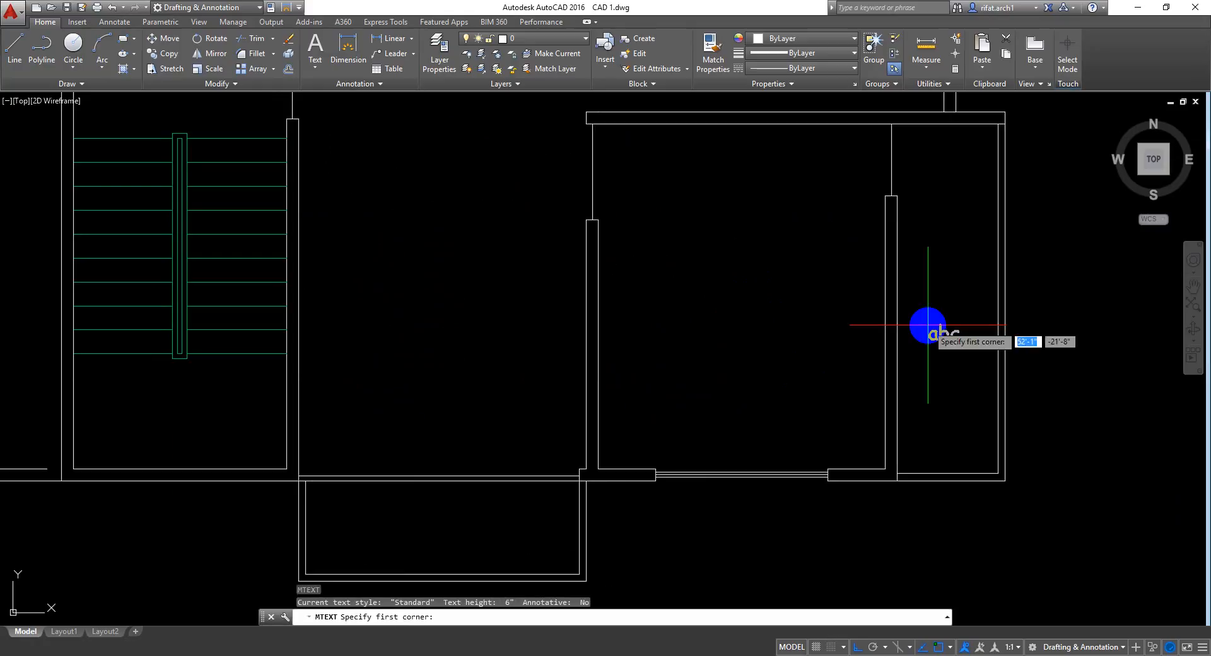
click(691, 270)
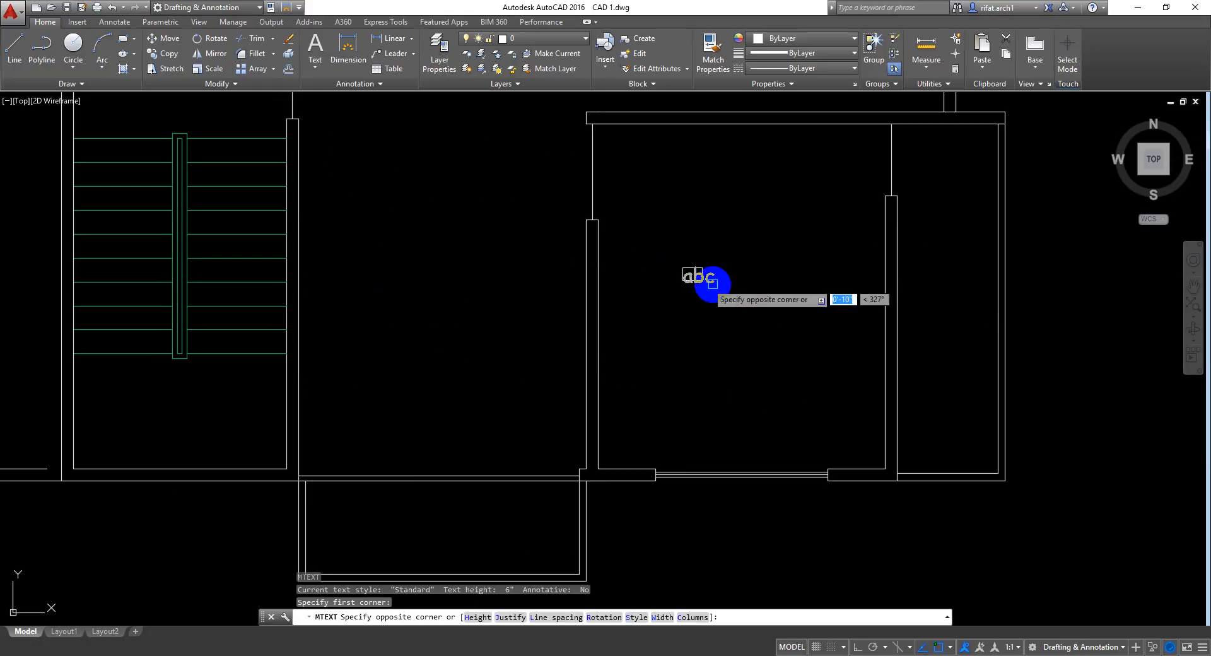
click(833, 288)
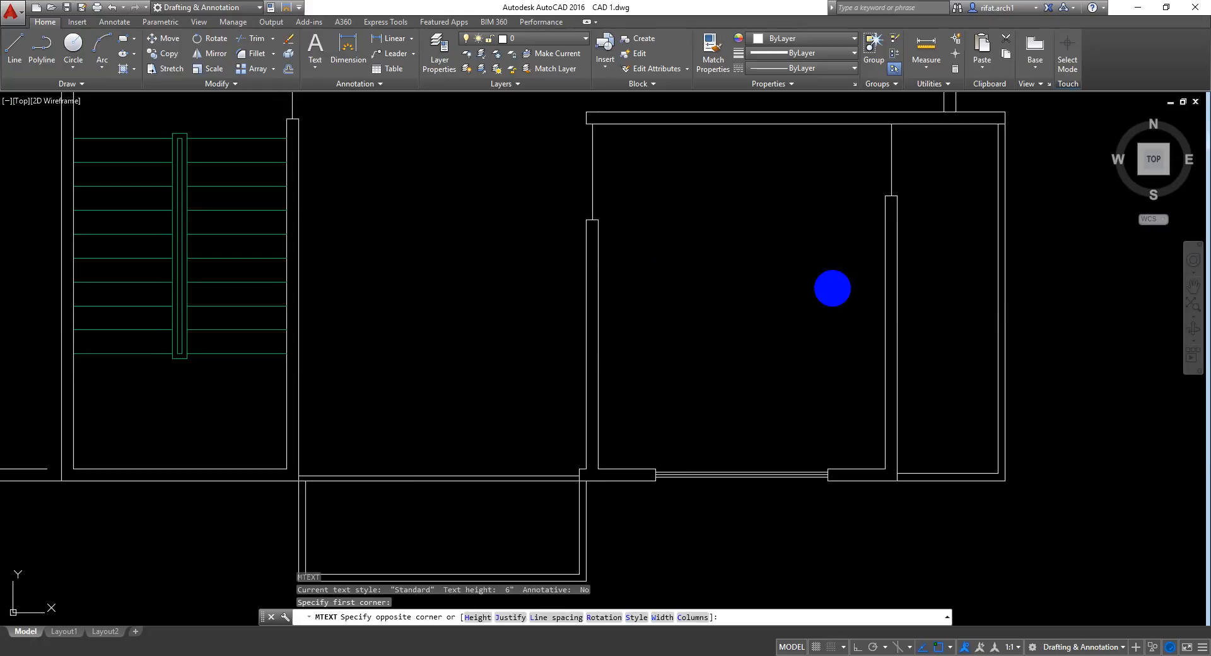
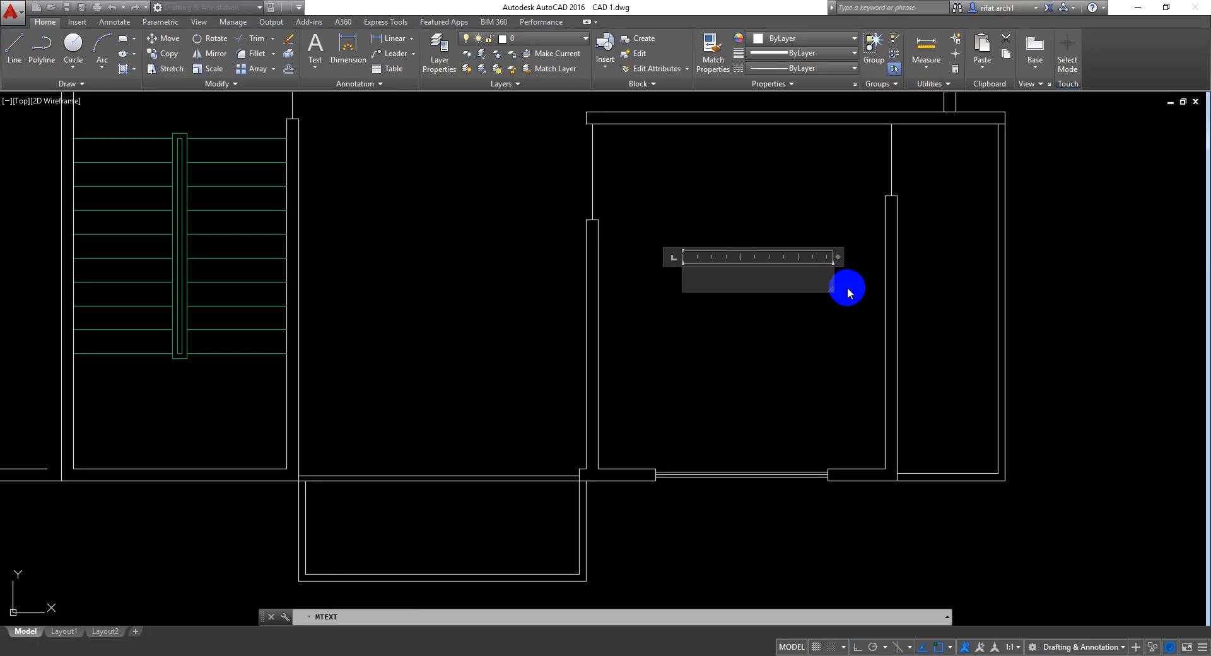
text(Bedroom)
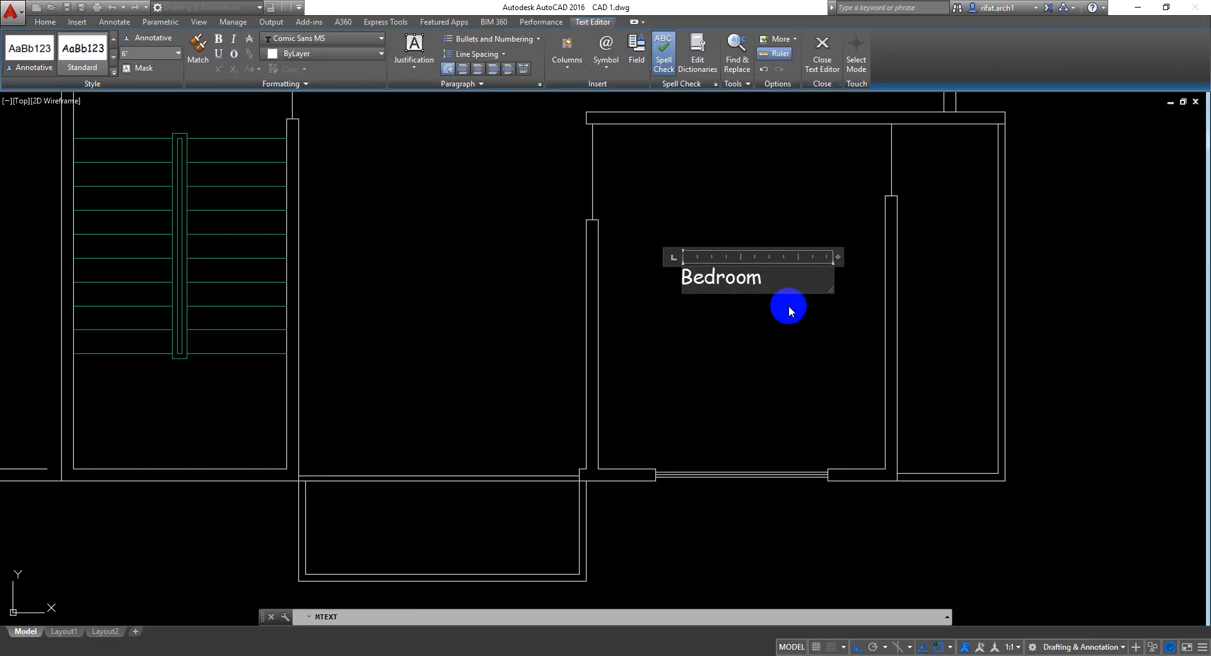
key(Return)
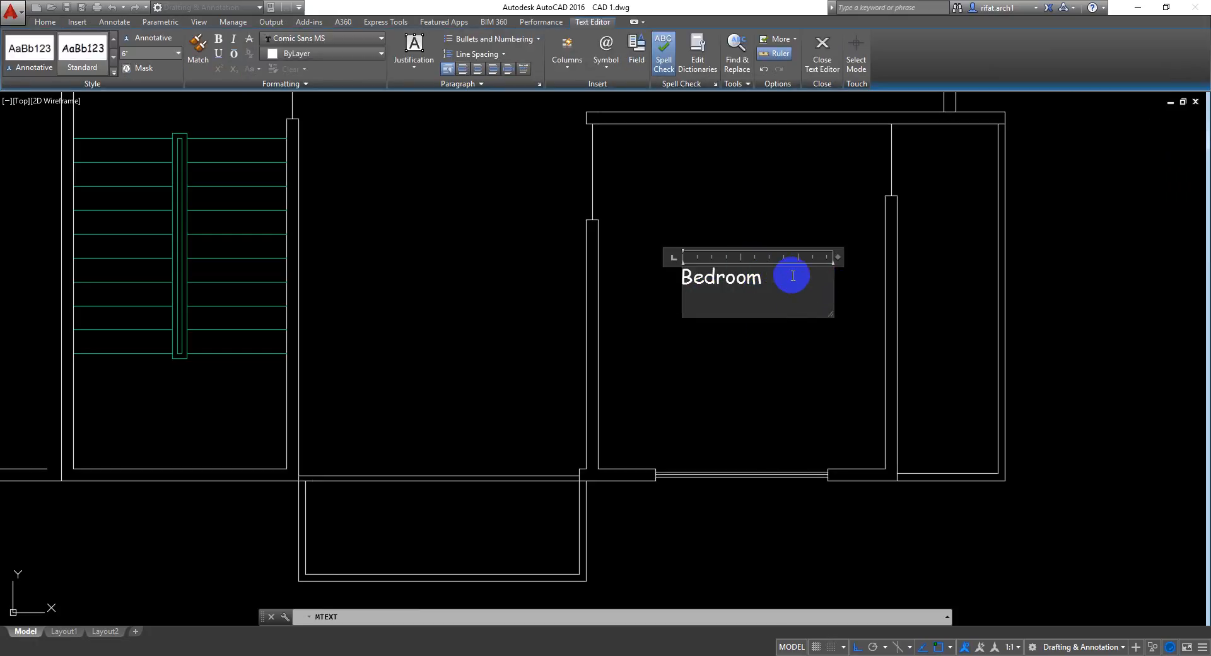
drag(833, 261, 771, 255)
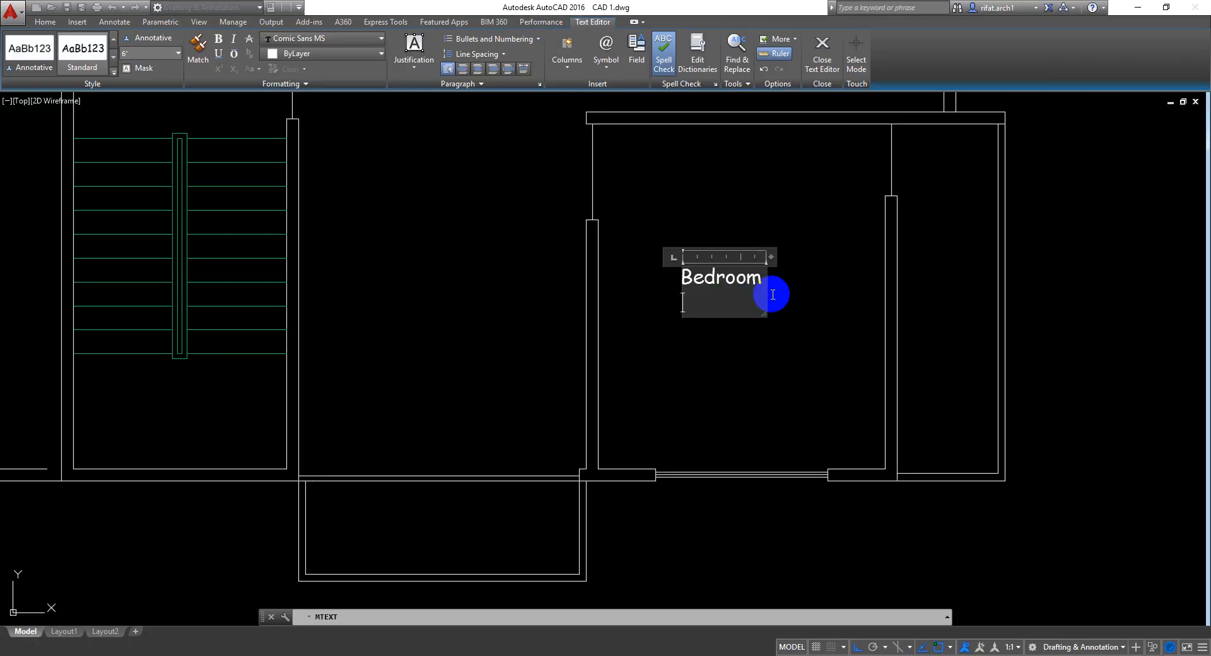
click(818, 261)
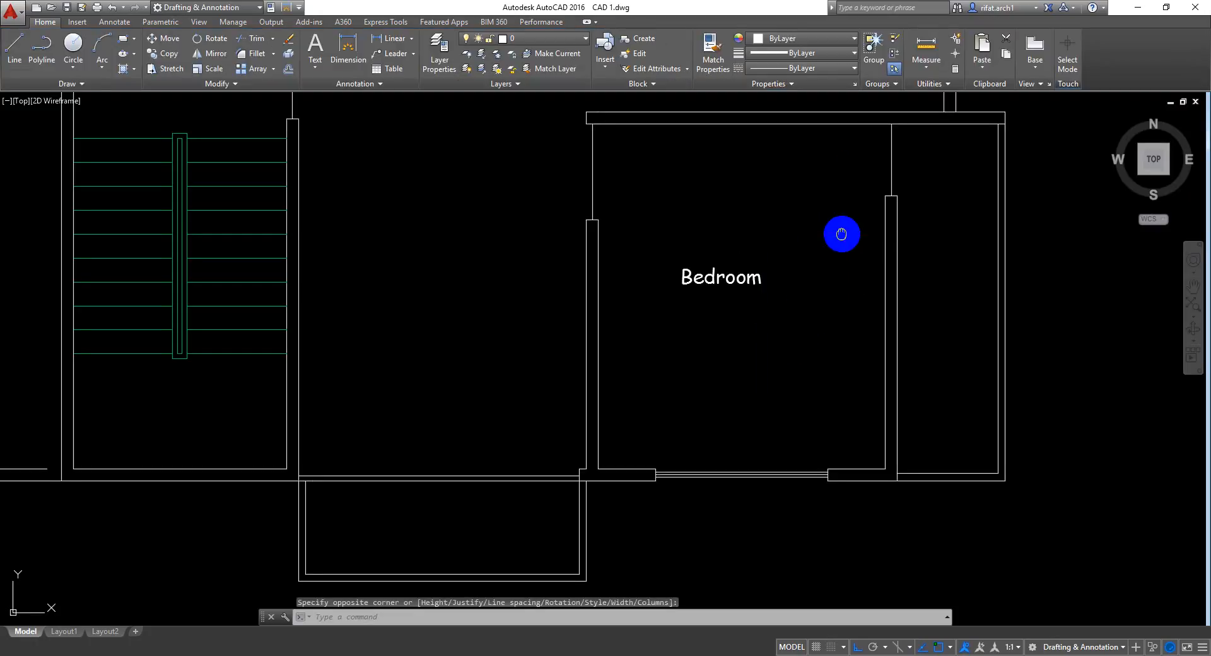
Step: Measure the bedroom's inside length and width with linear dimensions, without placing them
middle_drag(846, 235, 765, 256)
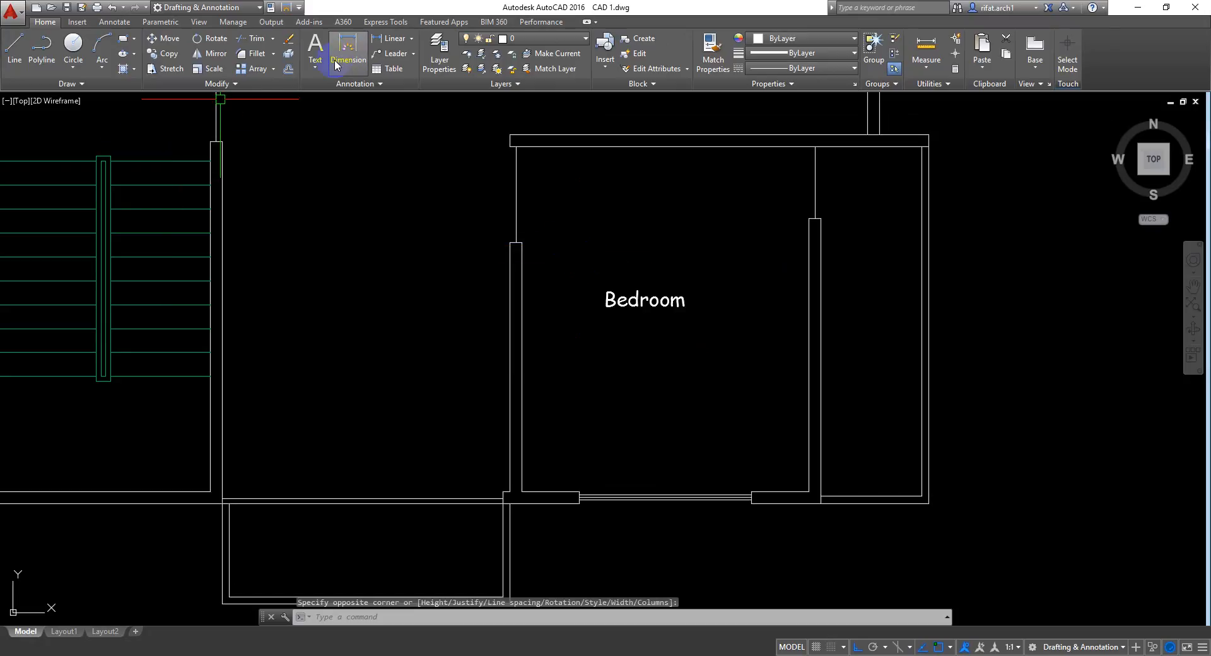
click(407, 41)
click(654, 147)
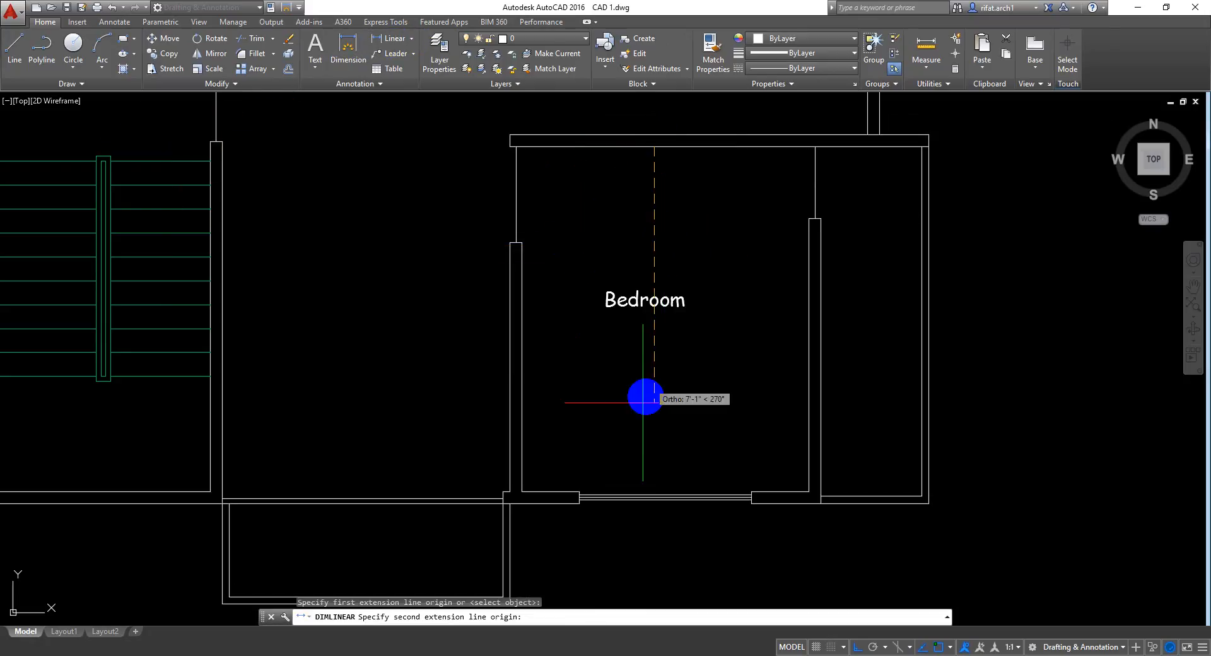
click(580, 491)
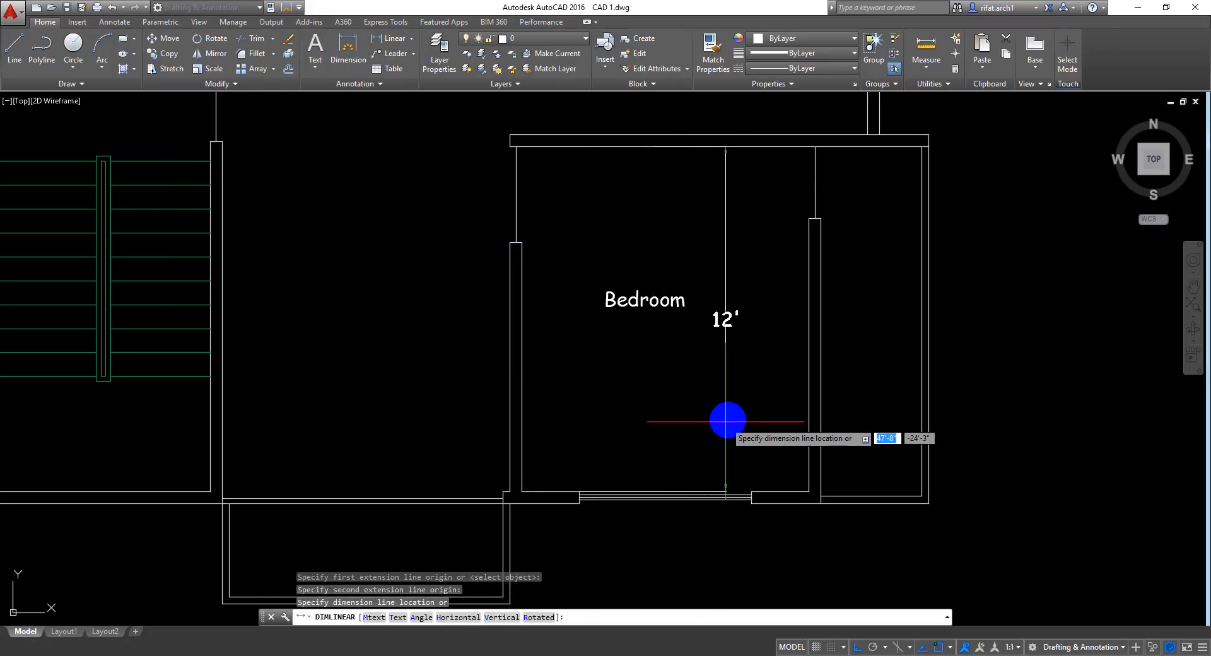
key(Escape)
key(Return)
click(522, 367)
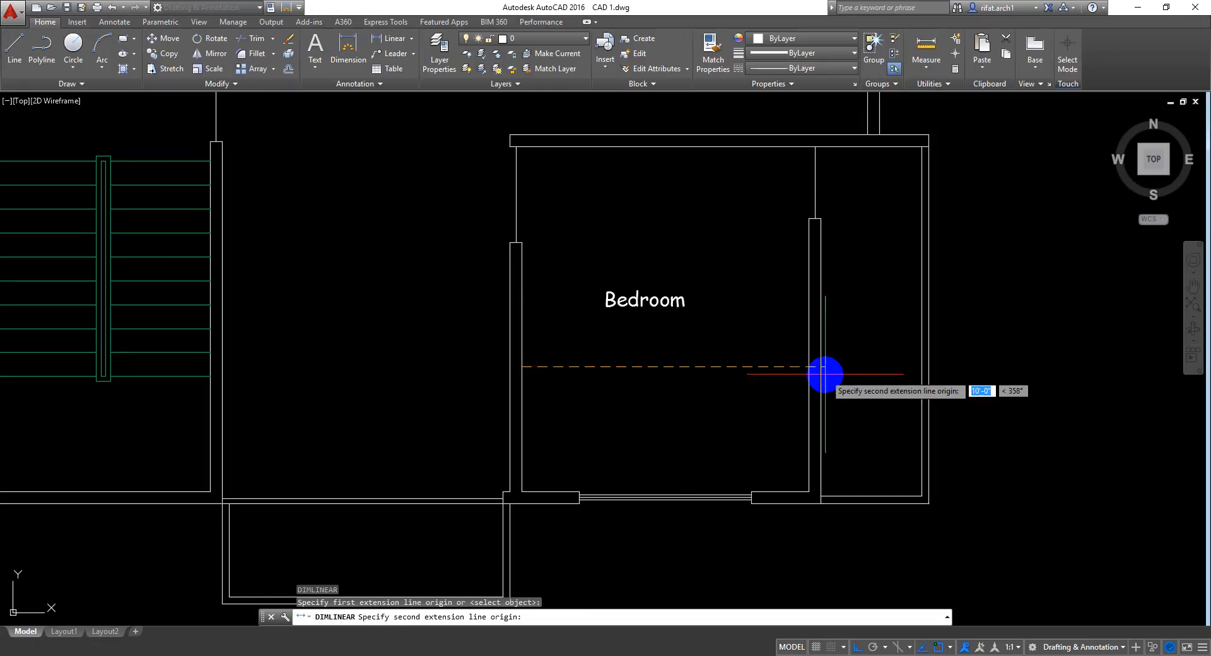
click(809, 366)
key(Escape)
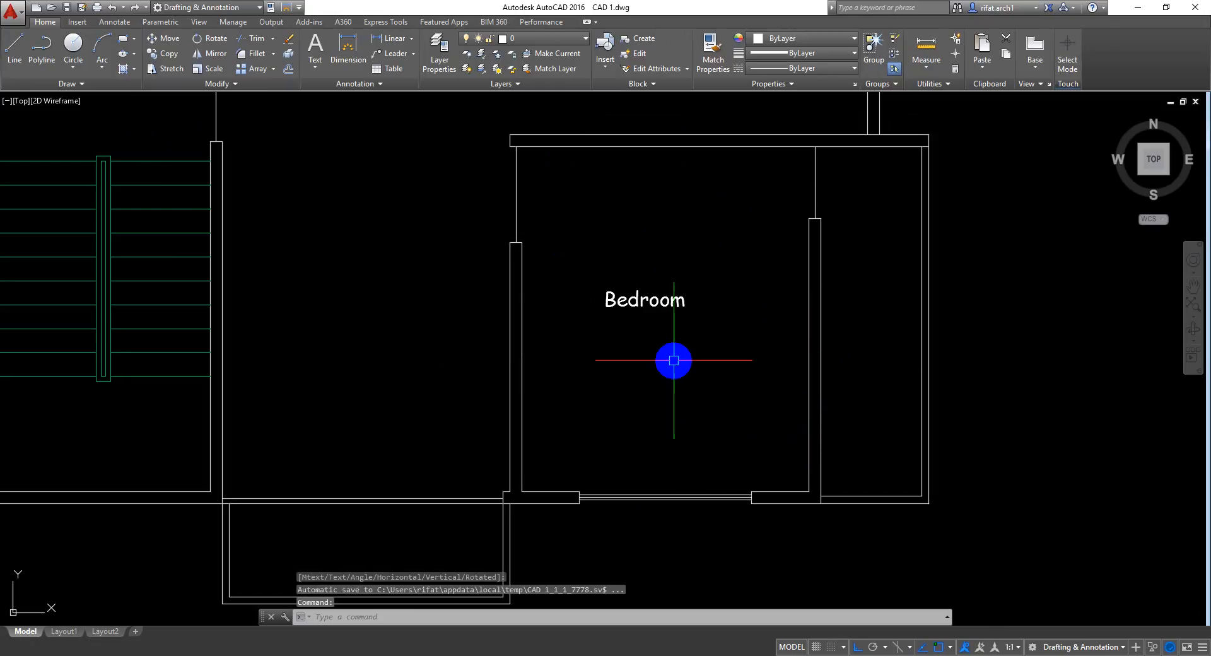
Step: Add the second line "10' X 12'" beneath the word Bedroom in the room label
scroll(641, 316, up, 2)
double_click(637, 289)
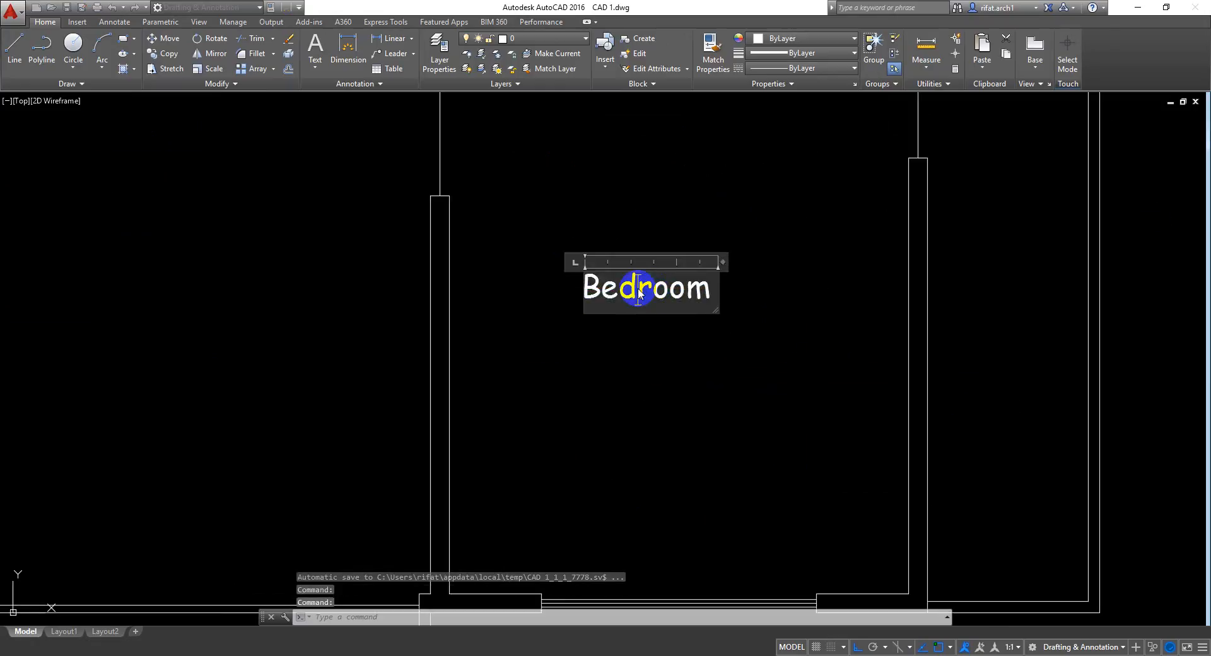
key(Return)
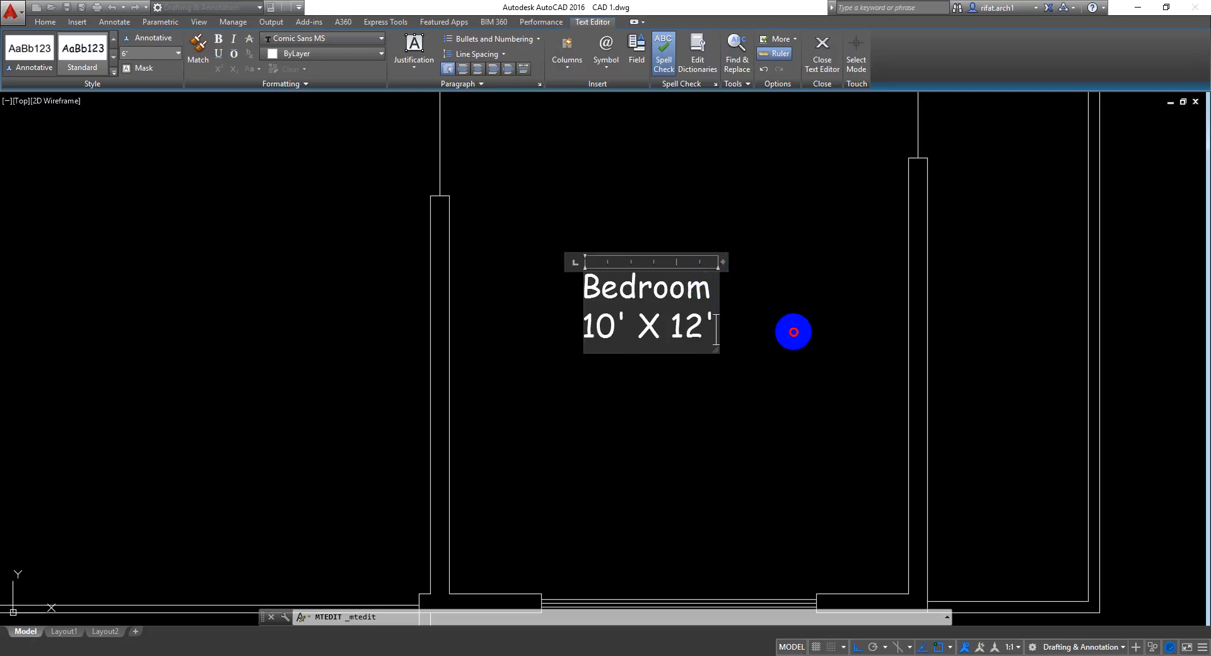
click(793, 332)
Step: Measure the inside width of the narrow space east of the bedroom with a linear dimension, without placing it
middle_drag(812, 282, 766, 324)
scroll(766, 324, down, 2)
middle_drag(848, 334, 748, 329)
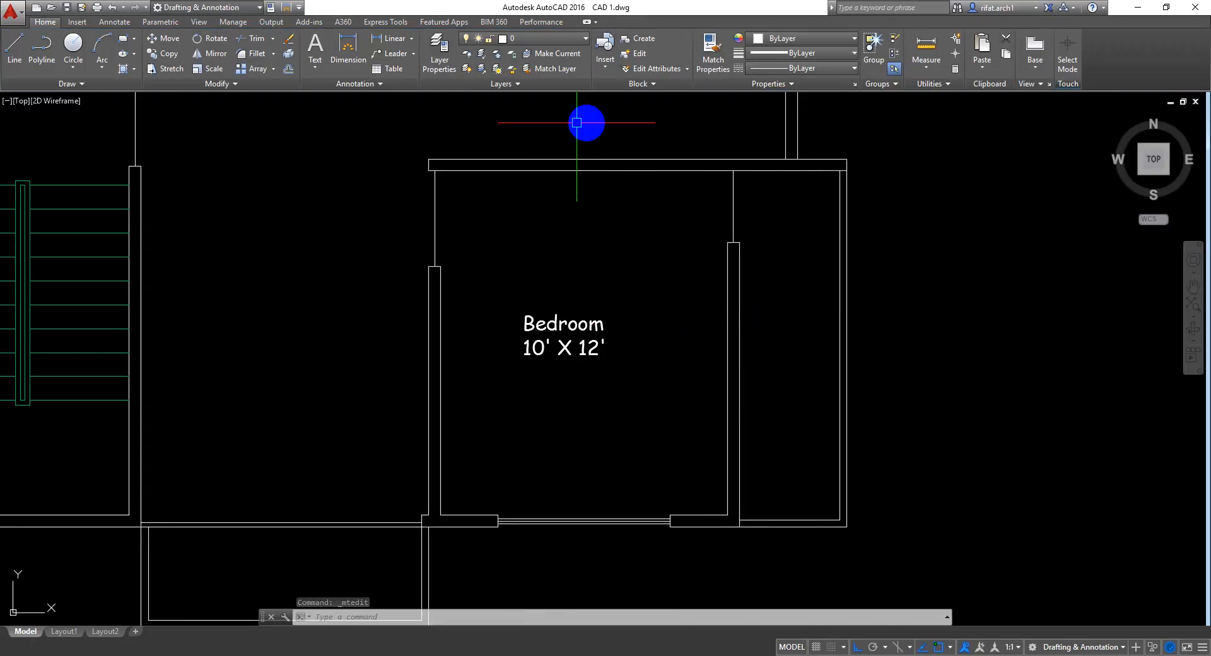
click(385, 39)
click(737, 258)
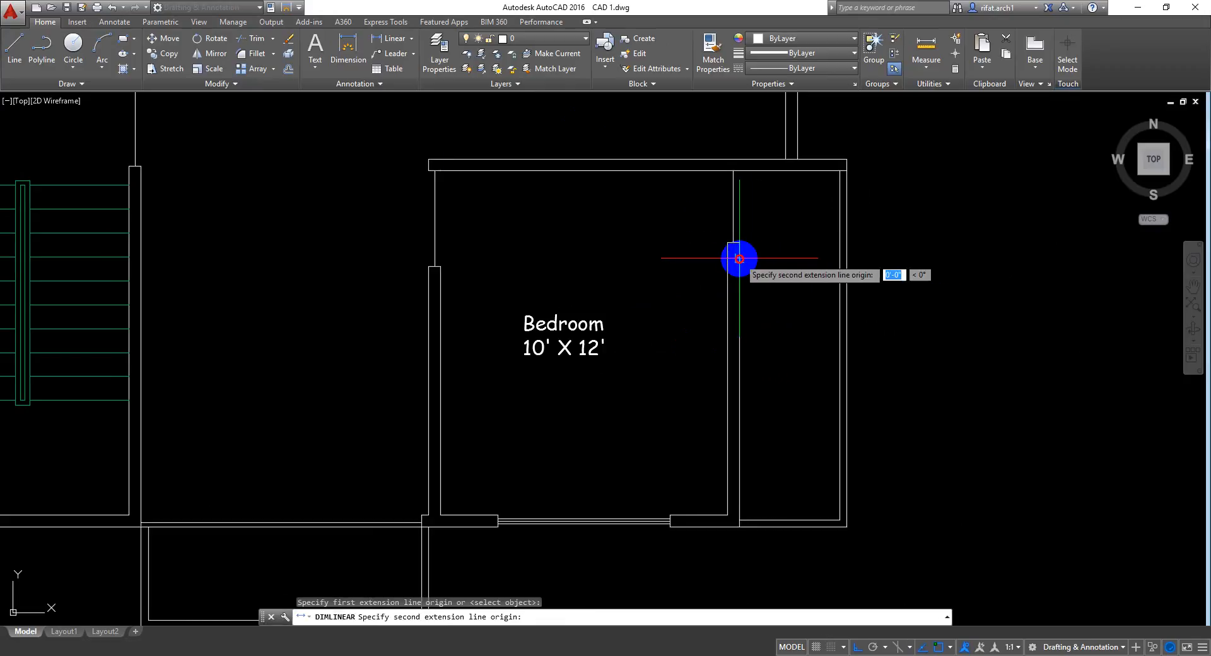
click(839, 263)
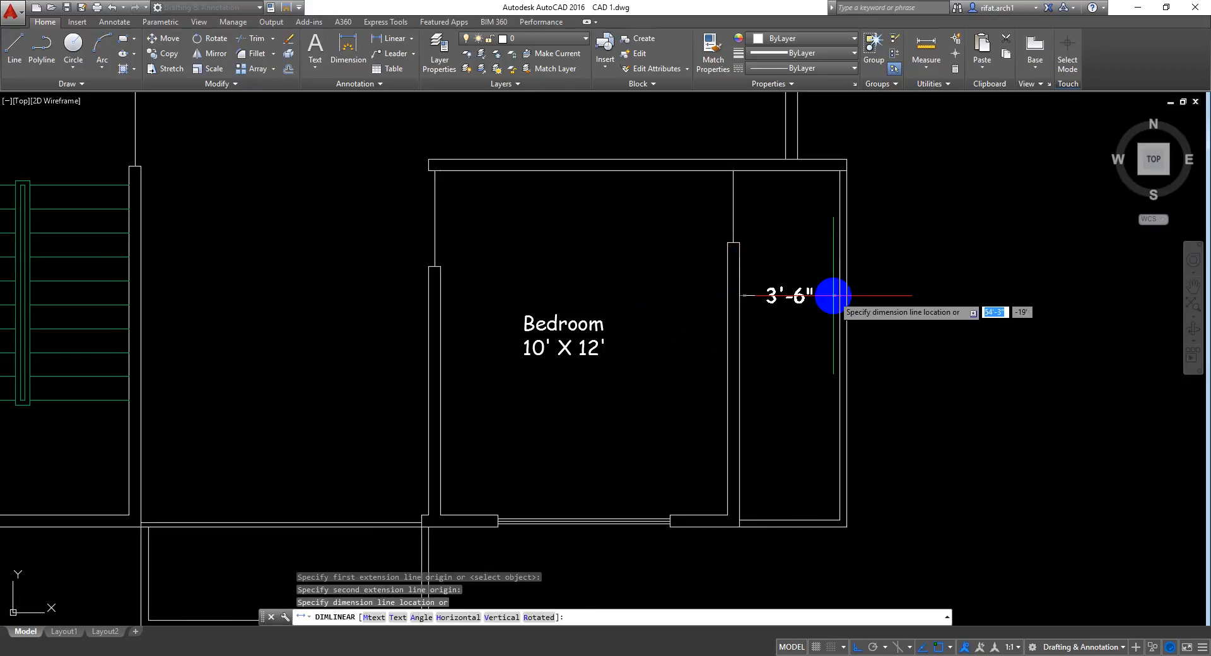
key(Escape)
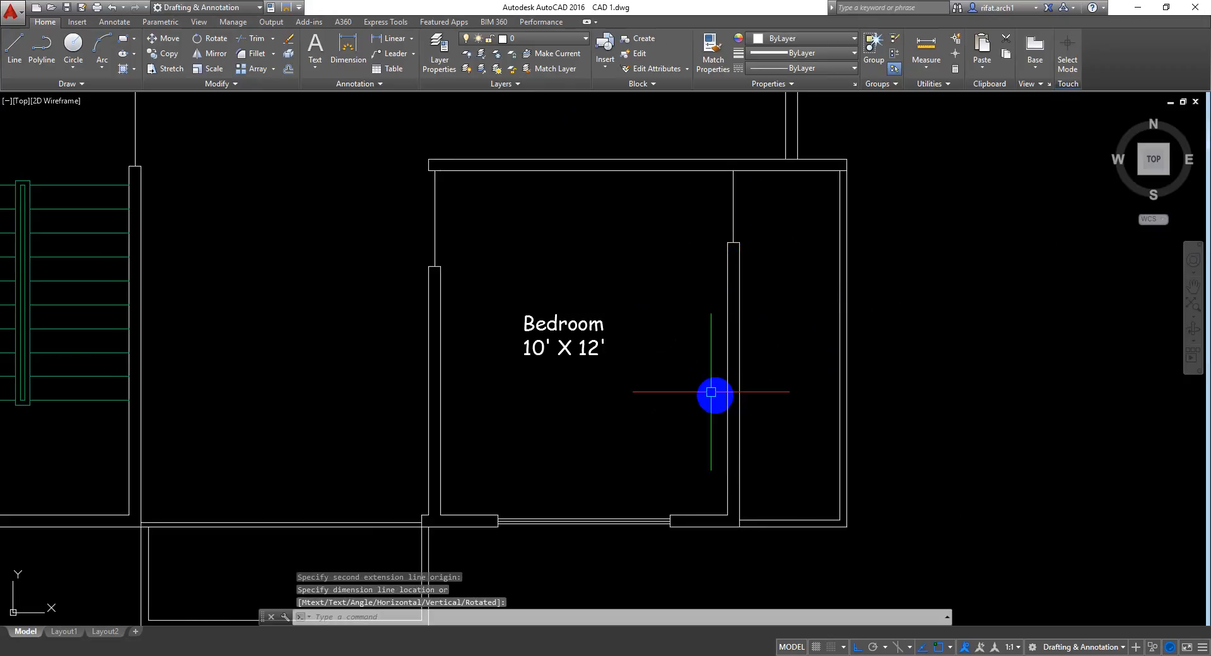
Step: Copy the bedroom label horizontally 7'-11" into the narrow space east of the bedroom
click(596, 346)
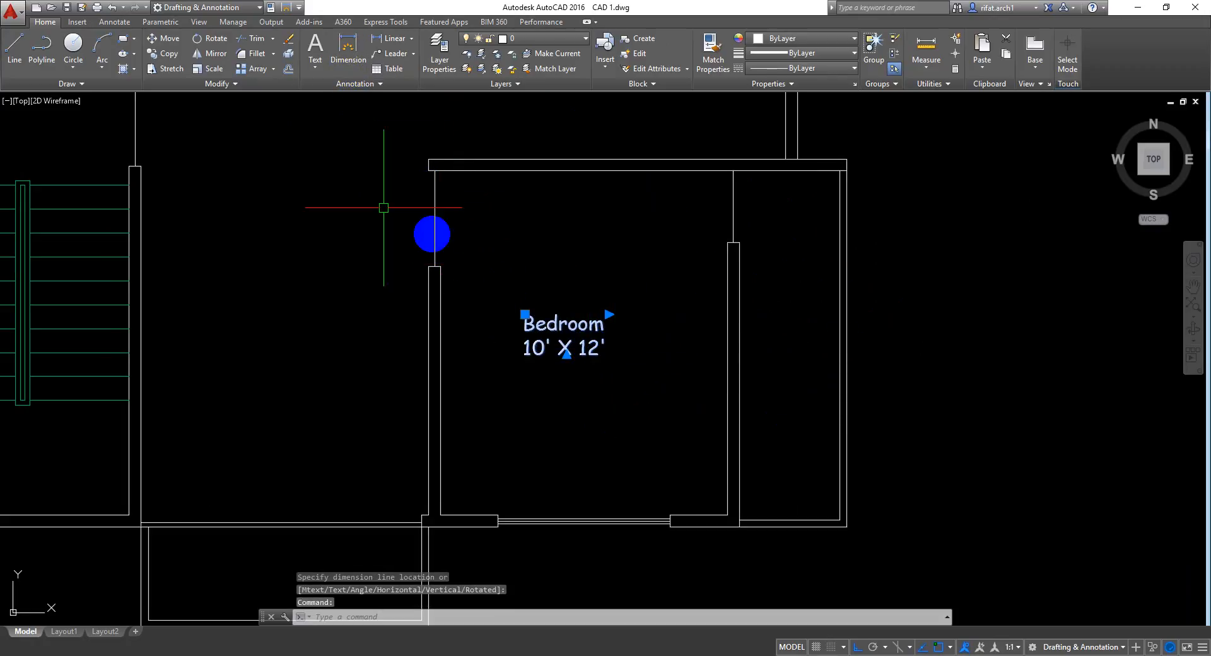
text(co)
key(Return)
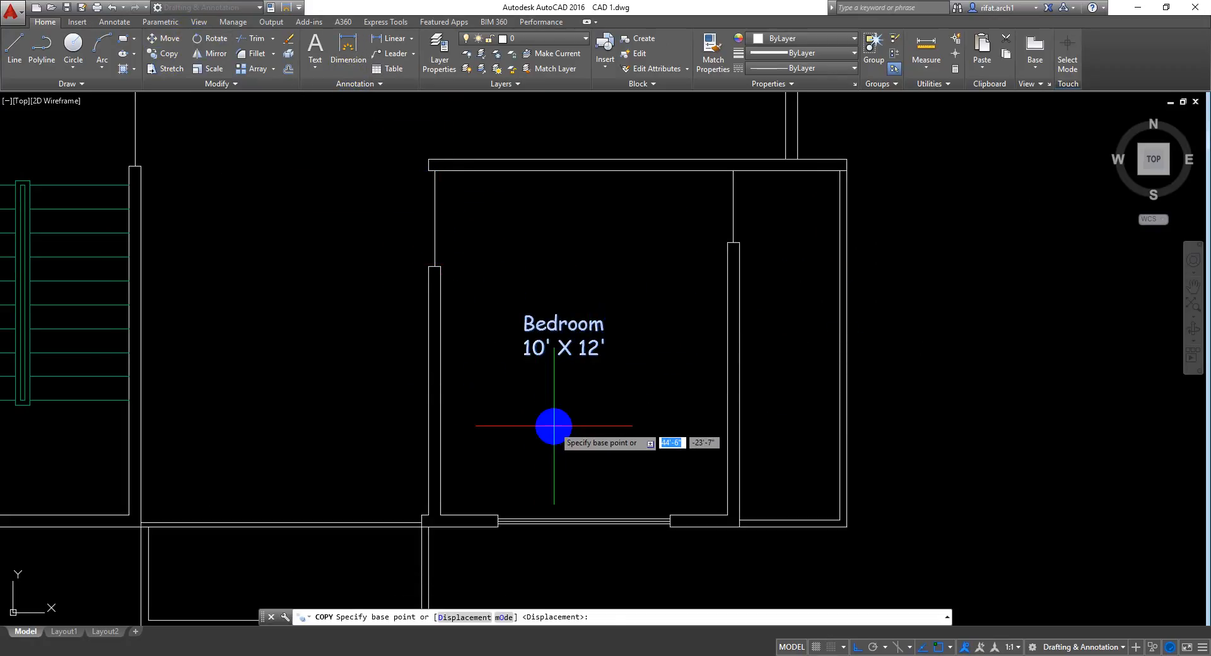
click(555, 427)
click(783, 437)
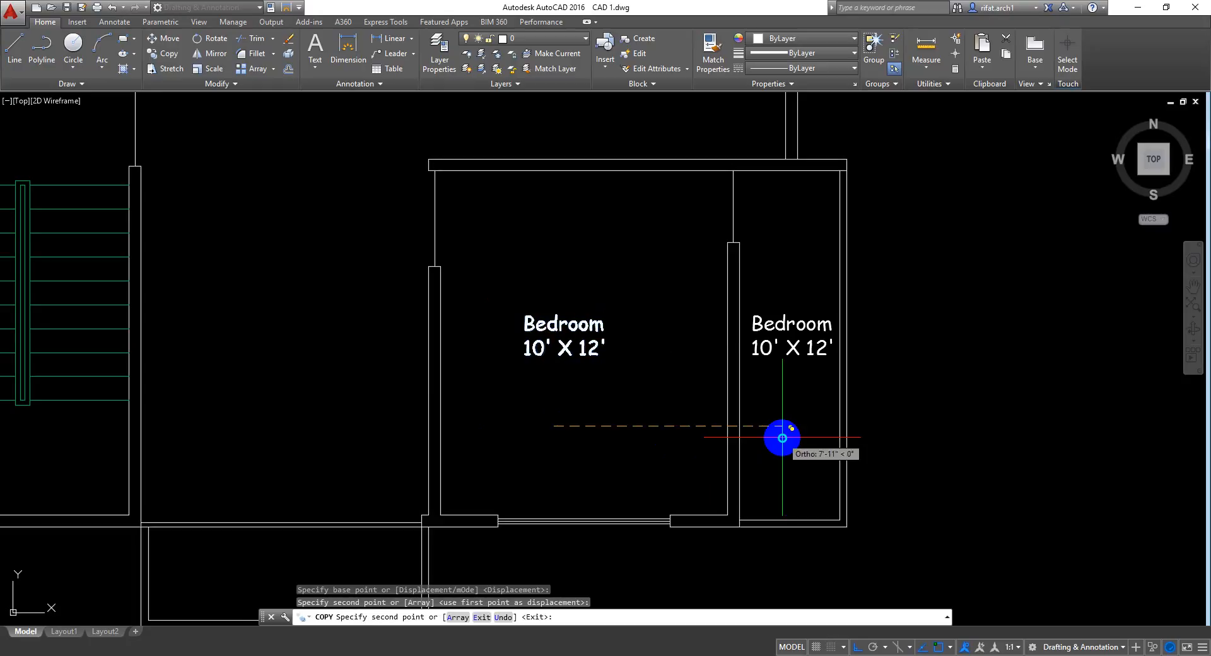
key(Return)
Step: Edit the copied label in the narrow space east of the bedroom to read "Belcony" and 3'6" X 12'
scroll(795, 334, up, 3)
double_click(790, 323)
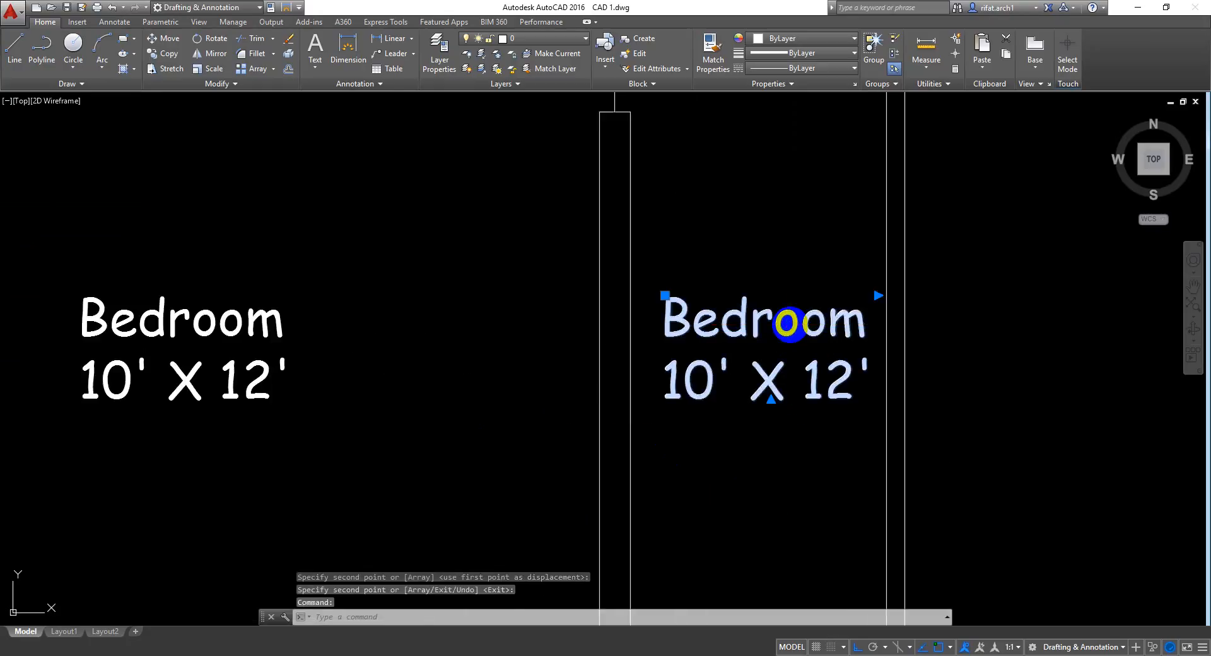
drag(864, 314, 757, 313)
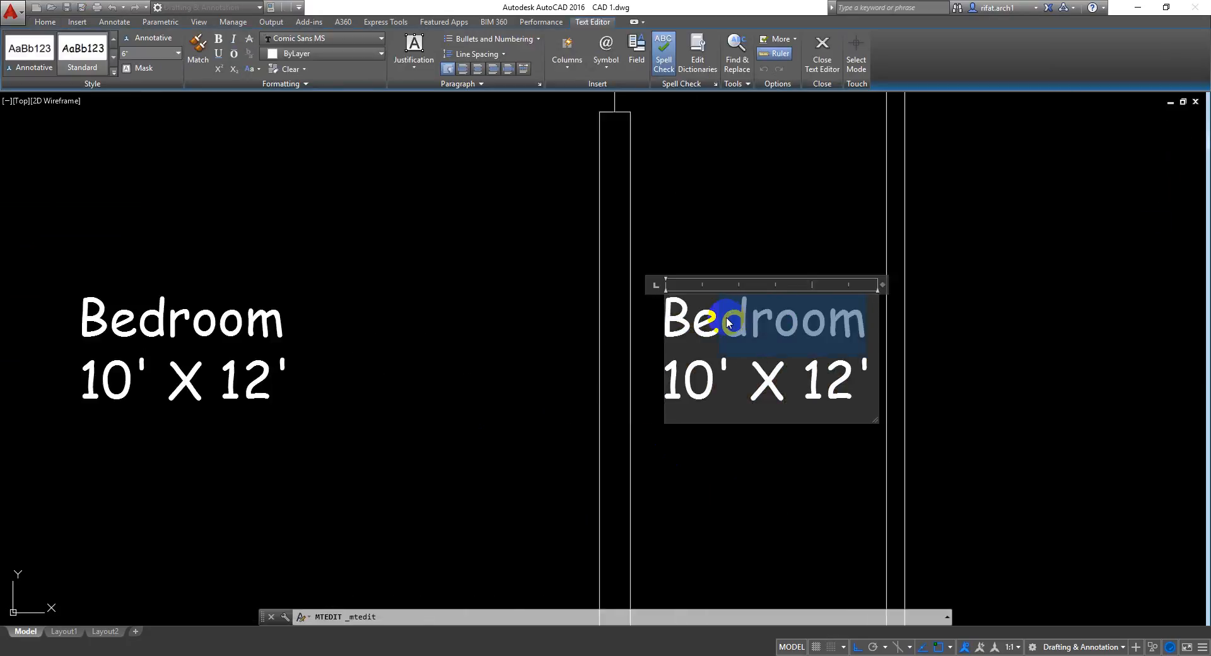
text(lcony)
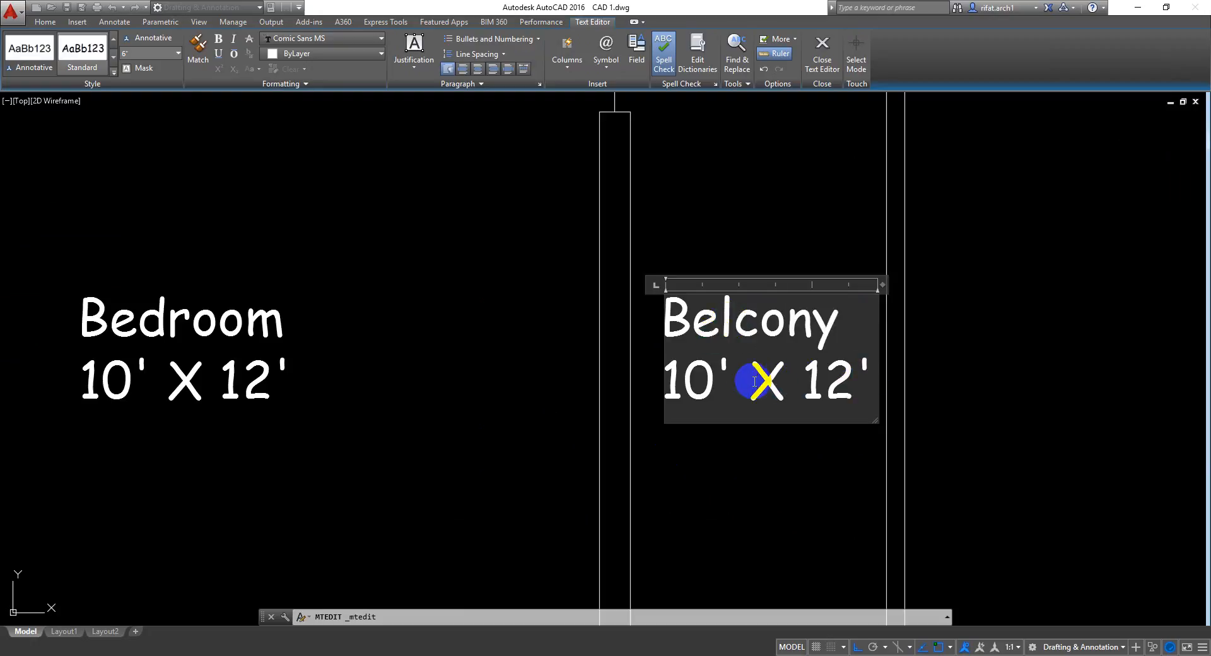
drag(724, 372, 617, 380)
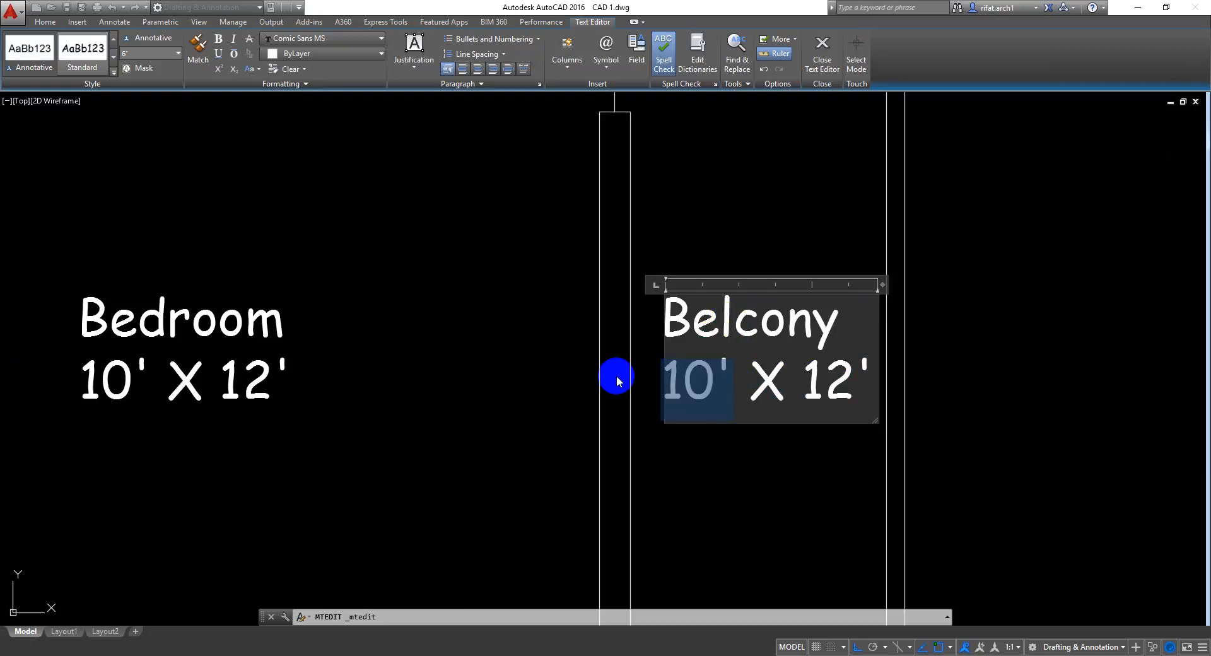
text(3'6)
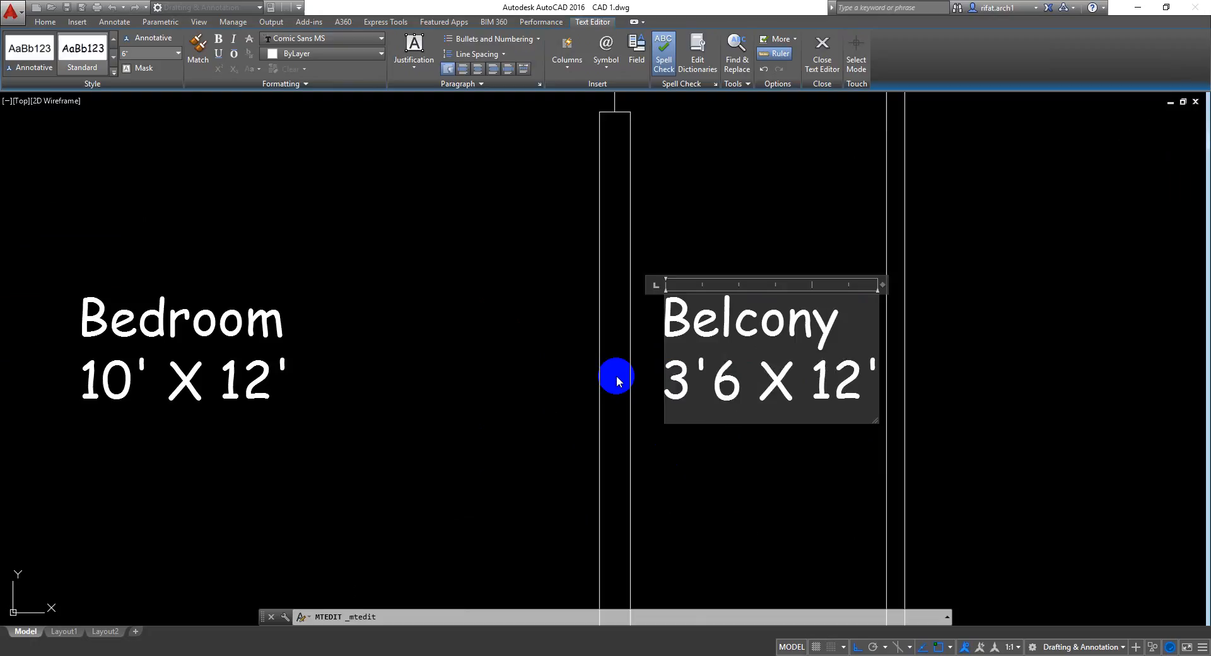
text(")
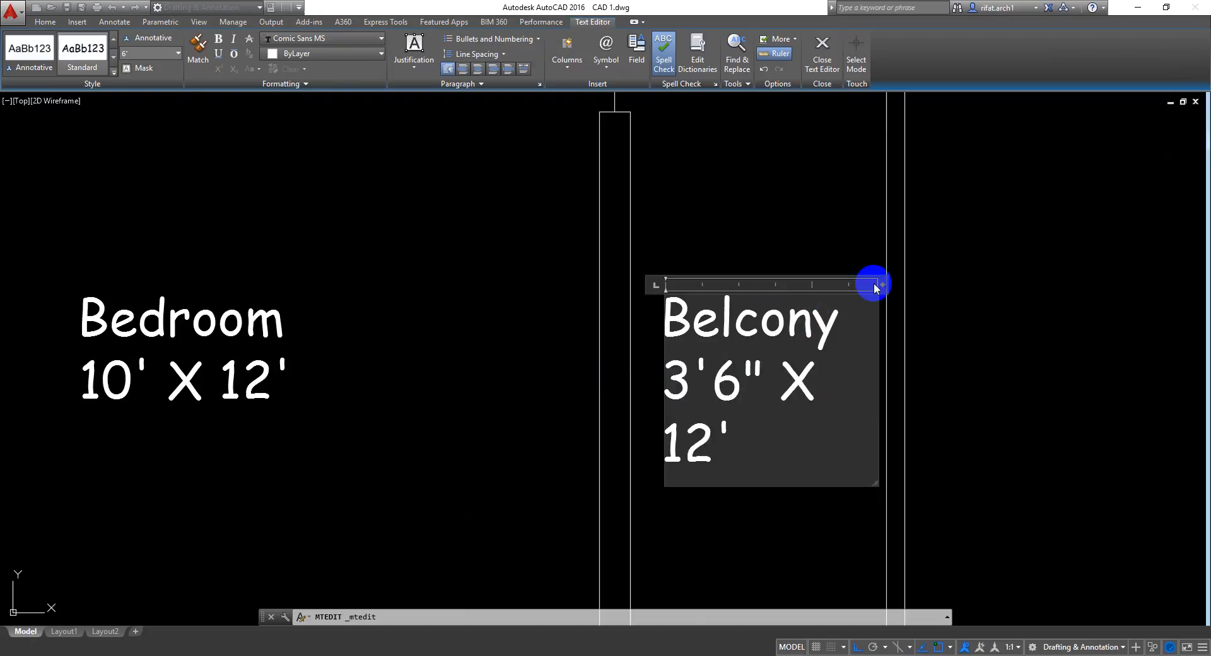
Step: Widen the Belcony label's text box to fit the size on one line, and centre both text lines
drag(881, 285, 904, 287)
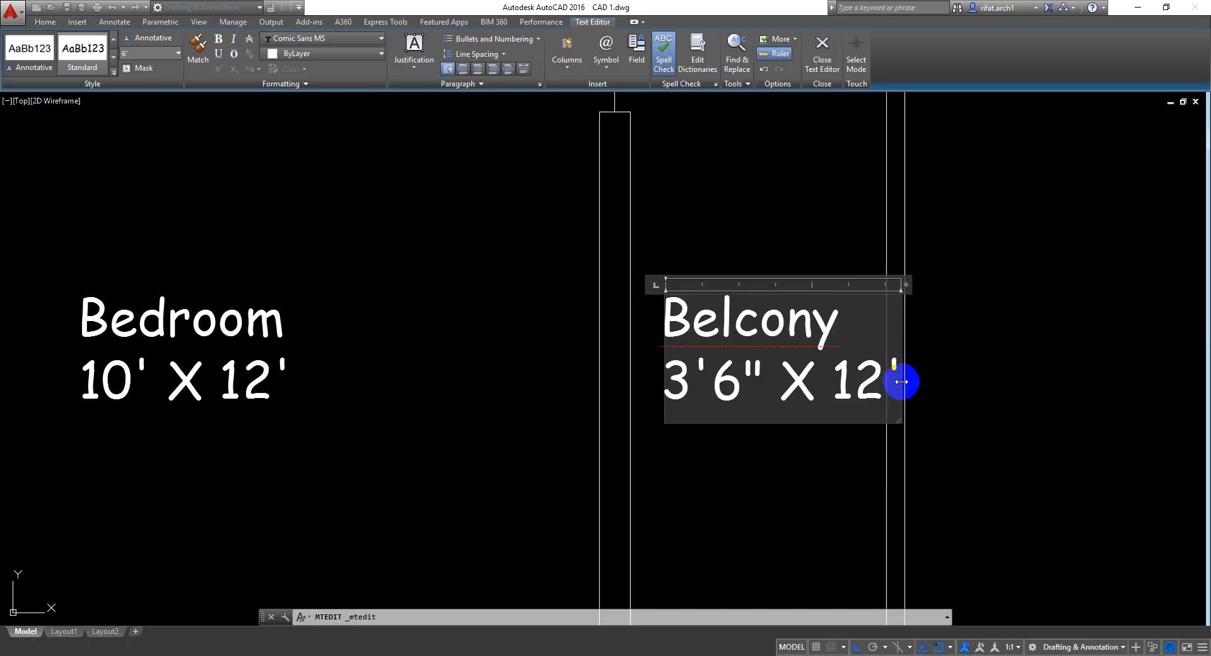
drag(902, 382, 895, 381)
drag(898, 285, 925, 285)
key(ctrl+a)
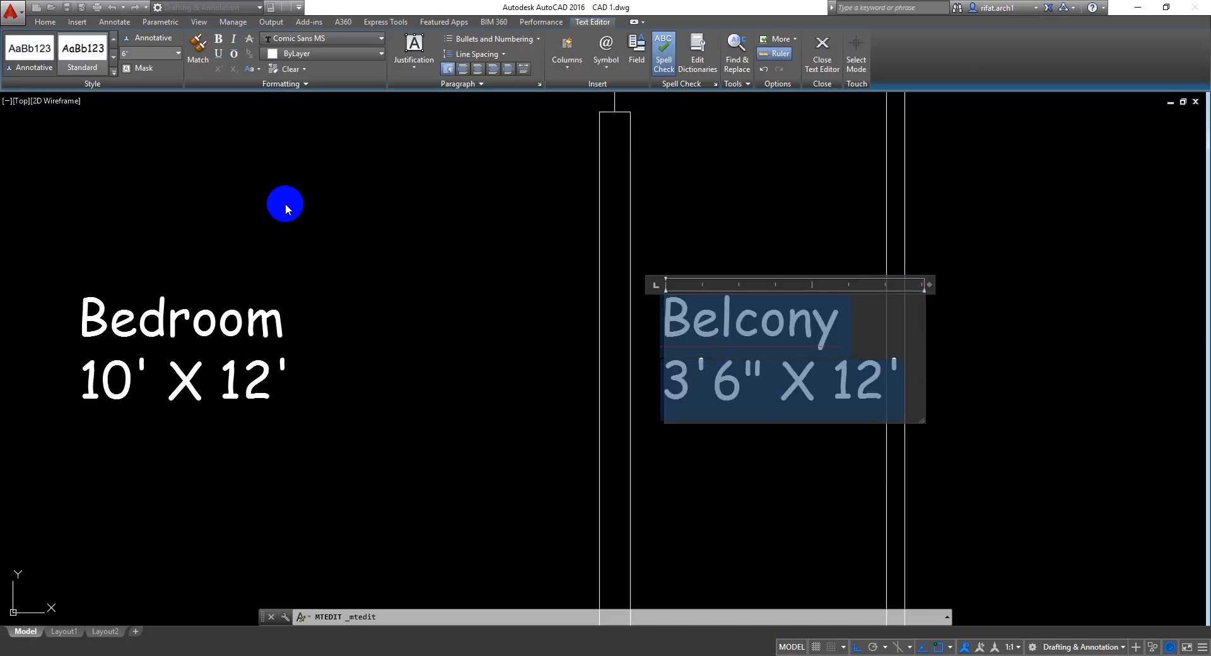
click(477, 71)
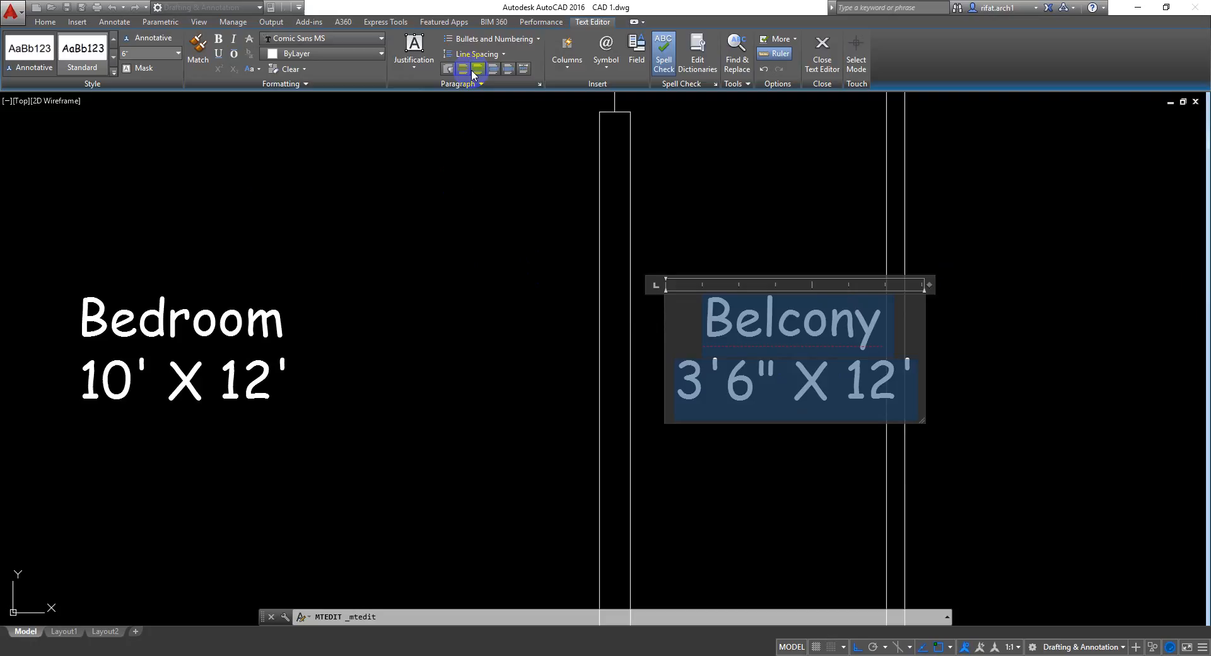
click(608, 300)
Step: Move the Belcony label about 5" west so it sits between the balcony walls, and save the drawing
scroll(574, 378, down, 2)
click(717, 292)
click(672, 470)
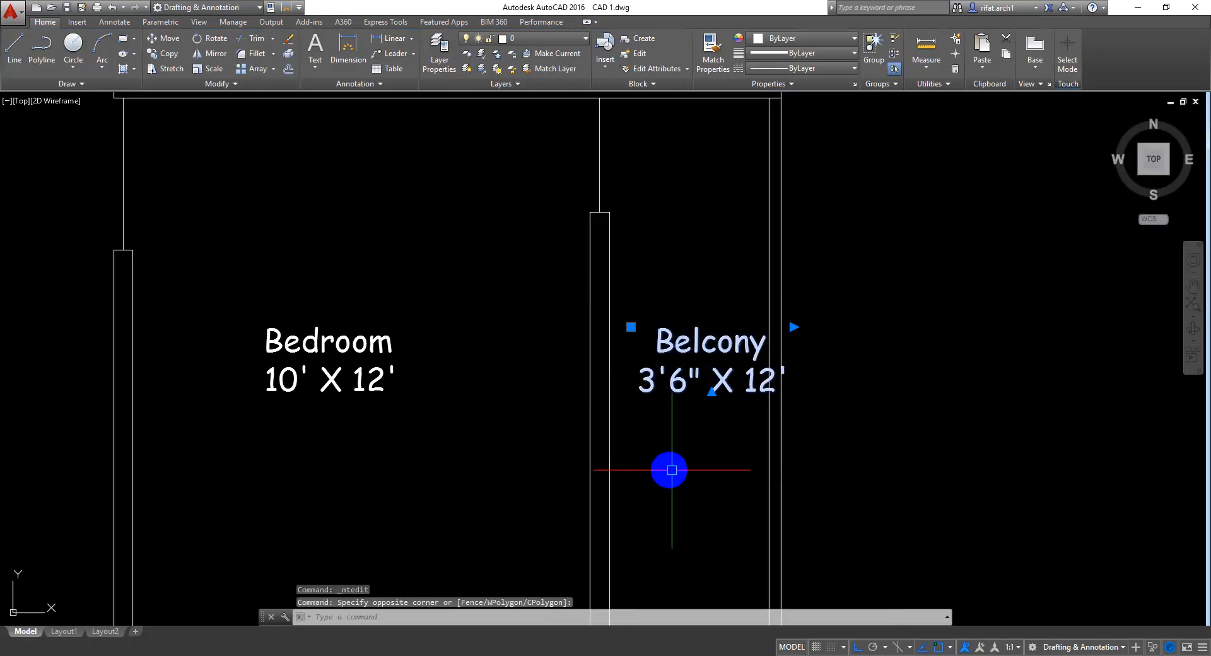
text(m)
key(Return)
click(1013, 415)
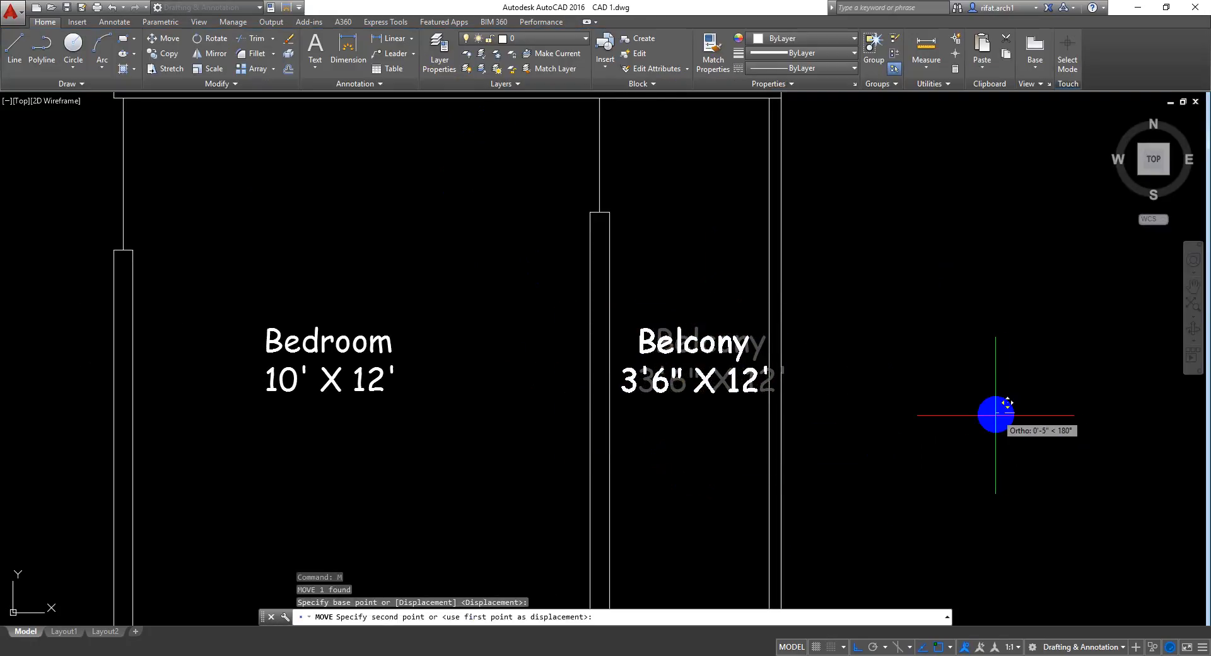
key(ctrl+s)
scroll(808, 421, down, 3)
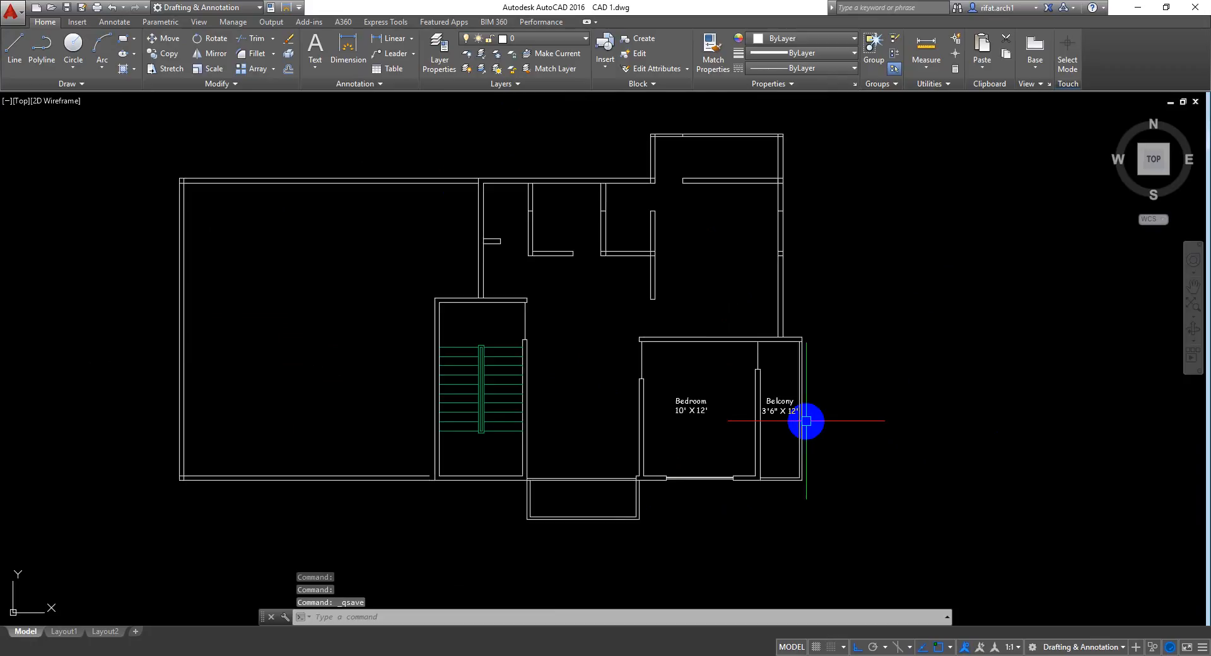
mouse_move(735, 410)
middle_down()
mouse_move(747, 391)
mouse_move(736, 362)
mouse_move(723, 441)
middle_up()
scroll(747, 391, up, 4)
scroll(759, 362, down, 2)
scroll(762, 447, up, 2)
scroll(709, 491, down, 1)
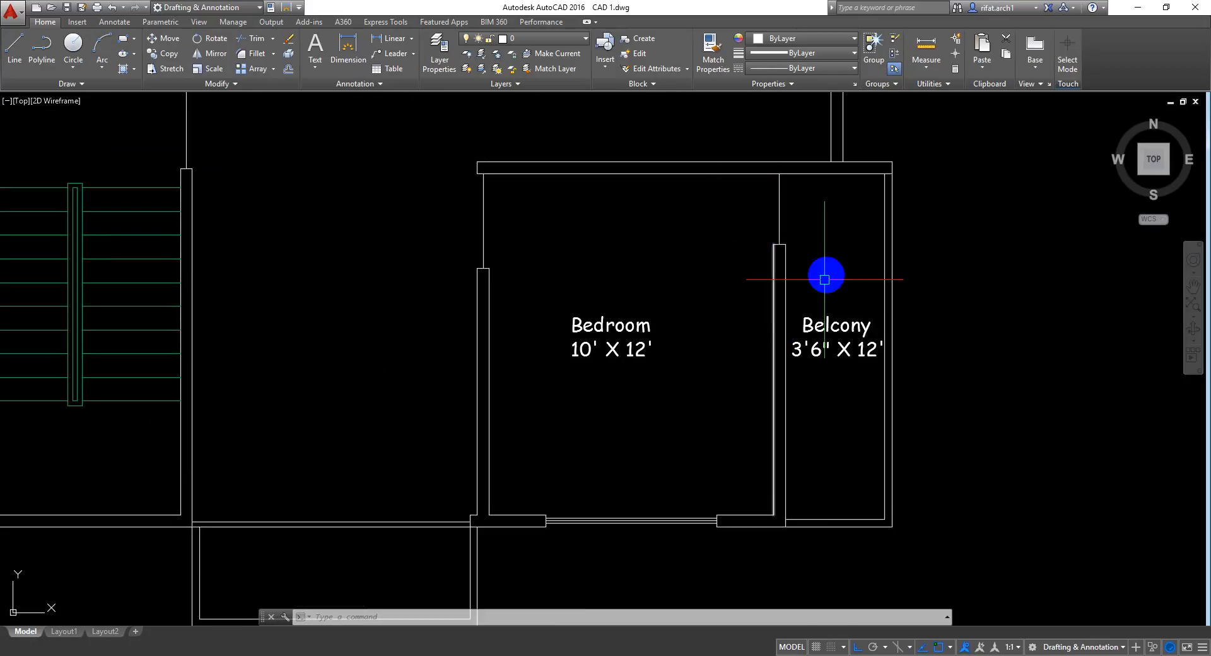
Step: Erase the three short cross lines inside the east wall of the room north of the bedroom
scroll(686, 525, down, 2)
middle_drag(577, 526, 593, 548)
mouse_move(729, 294)
middle_down()
mouse_move(714, 294)
mouse_move(690, 452)
middle_up()
scroll(725, 327, up, 2)
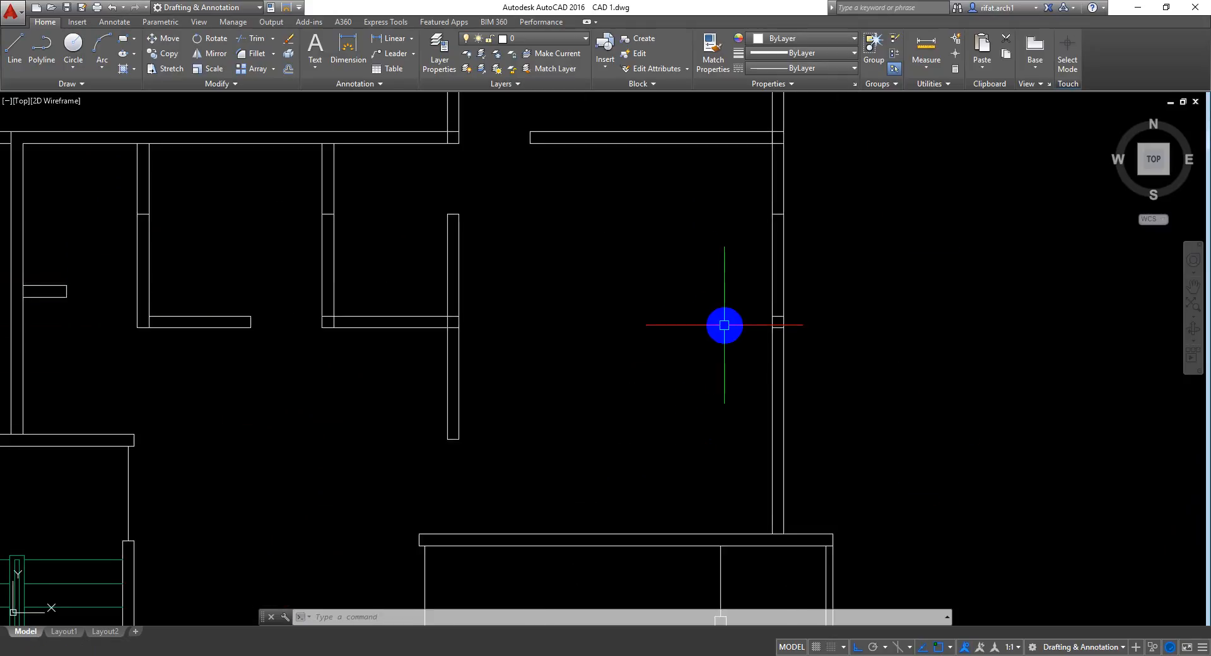
middle_drag(720, 312, 688, 325)
scroll(759, 261, up, 5)
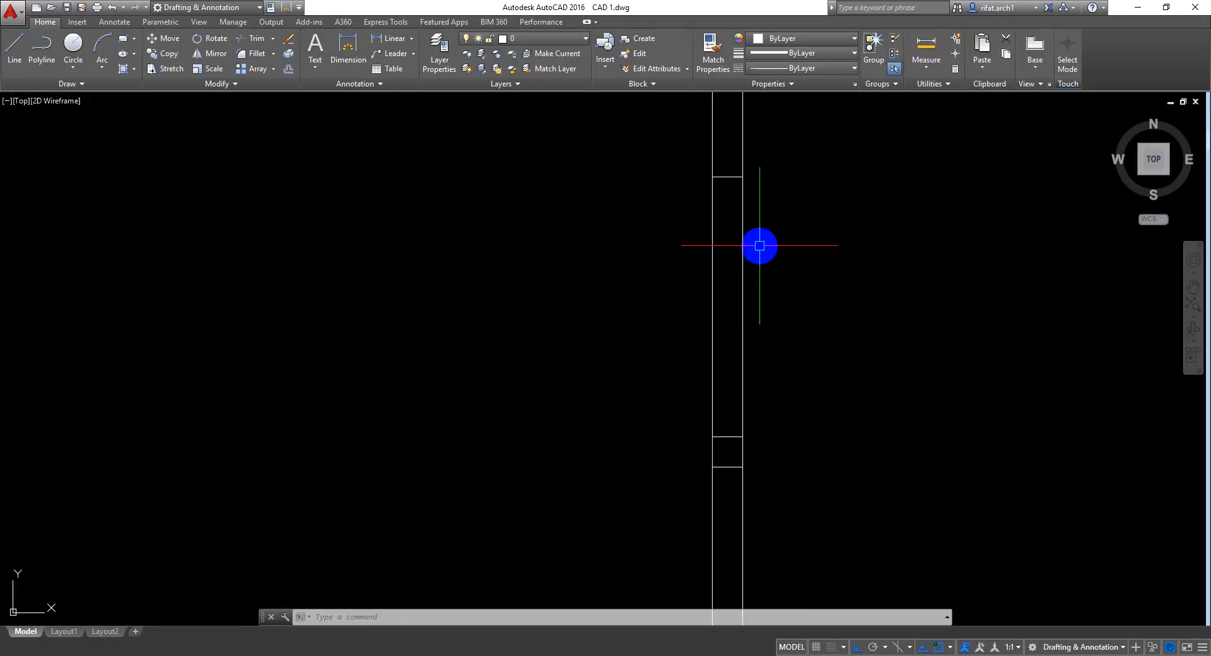
click(729, 149)
click(730, 579)
key(Delete)
Step: Trim the overlapping wall lines at the northeast corner of the room north of the bedroom to clean the junction
scroll(772, 514, down, 4)
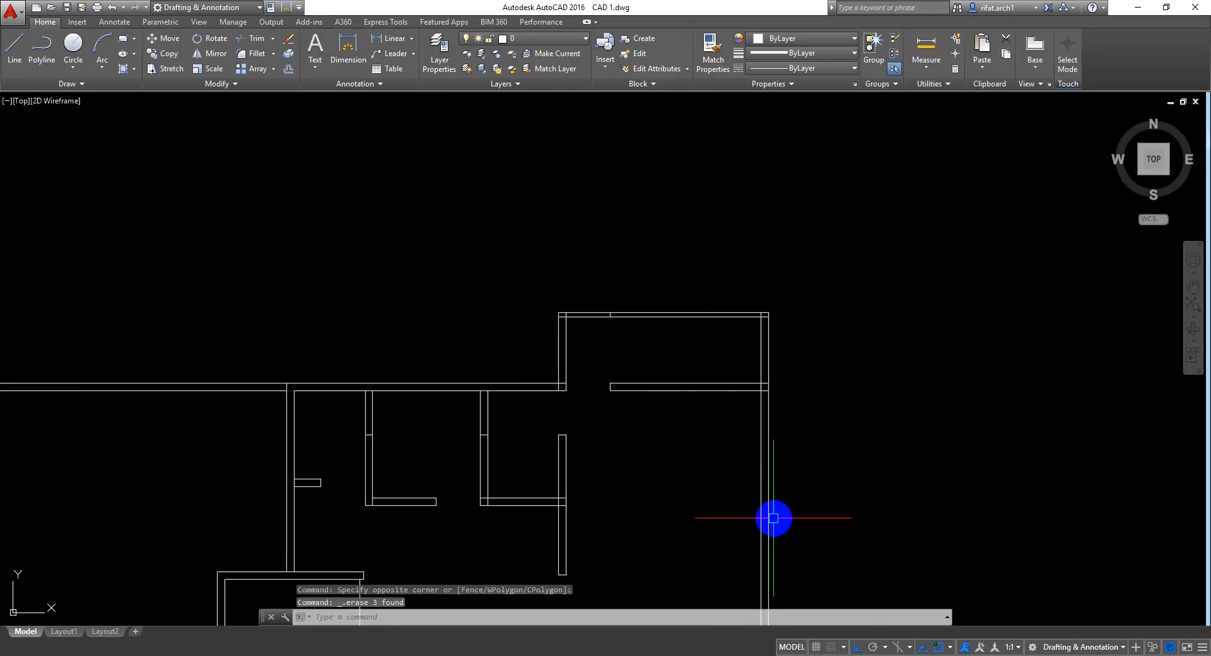
mouse_move(773, 514)
middle_down()
mouse_move(749, 273)
mouse_move(741, 297)
middle_up()
scroll(741, 296, up, 2)
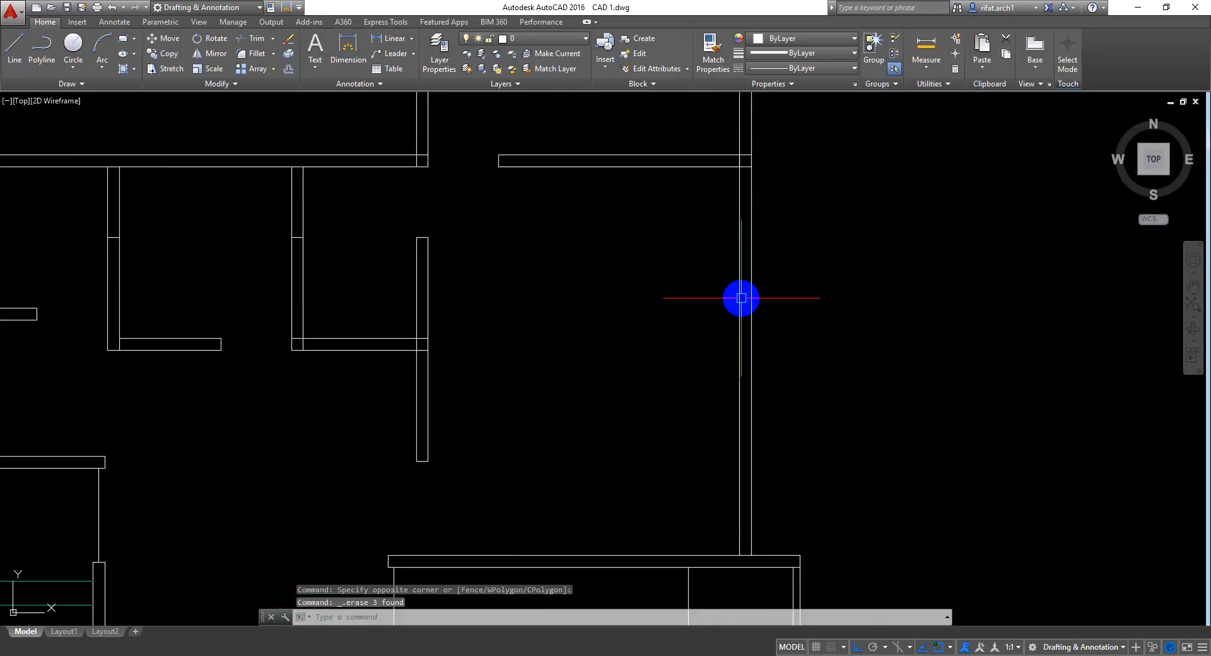
scroll(746, 130, up, 6)
text(tr)
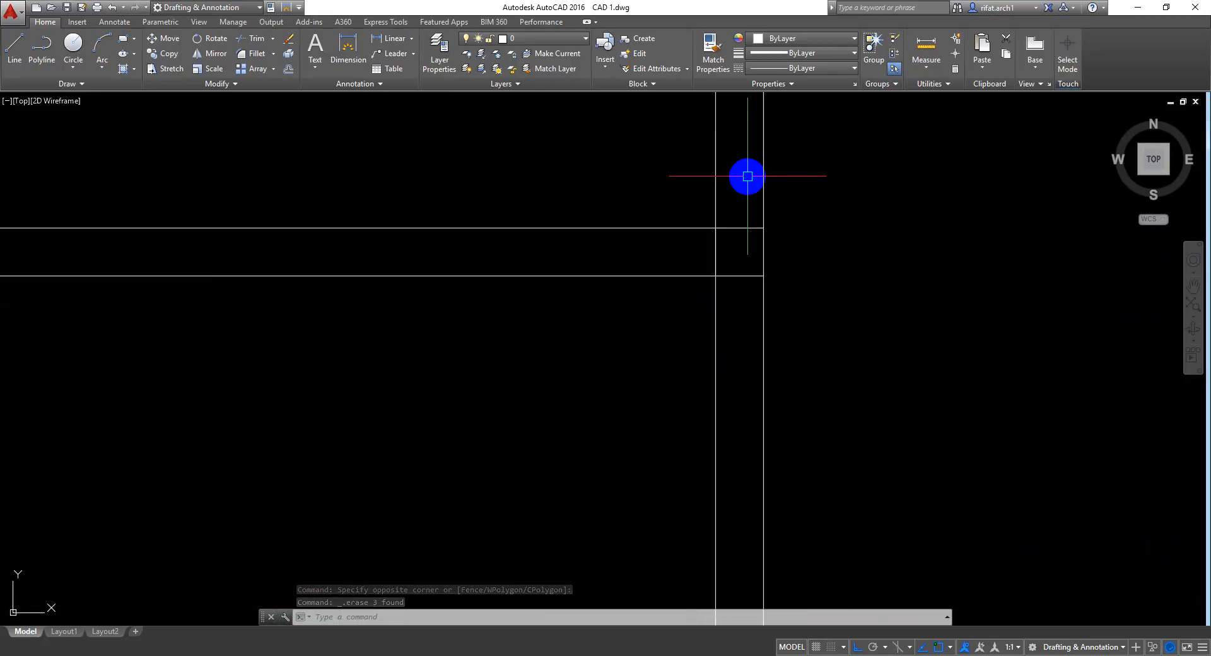
key(Return)
key(Return)
click(727, 249)
click(713, 251)
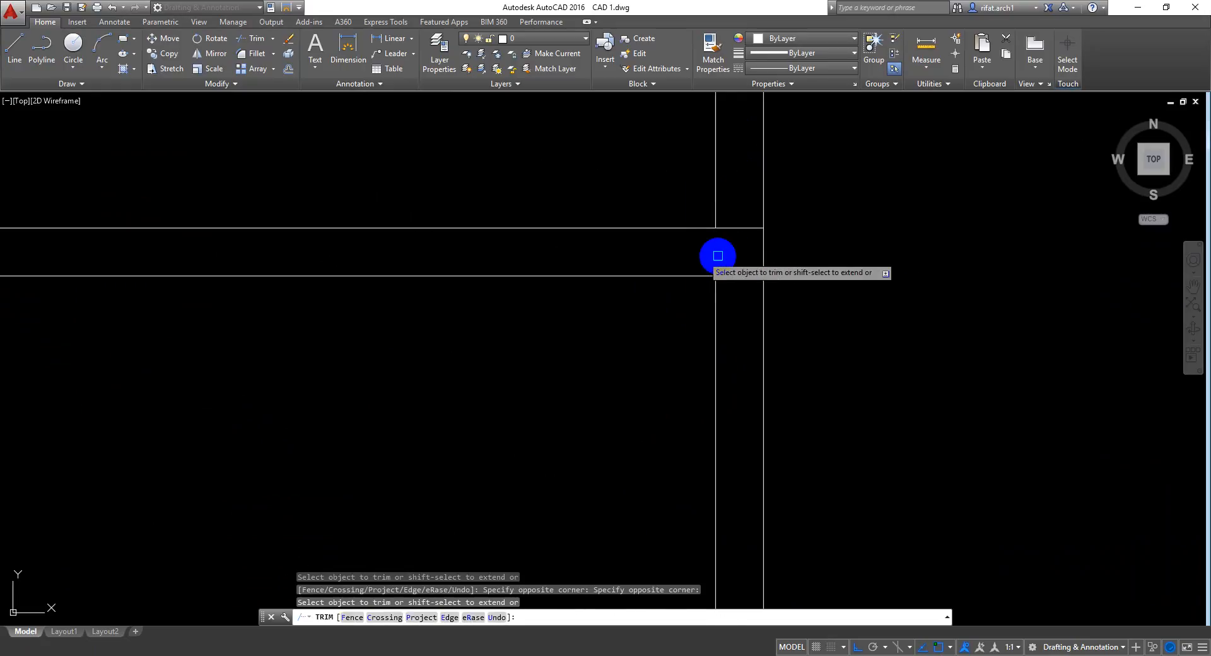
click(743, 251)
click(746, 323)
key(Return)
Step: Draw a horizontal guide line eastward across the wall from the midpoint of the room's inner east wall line
scroll(751, 319, down, 6)
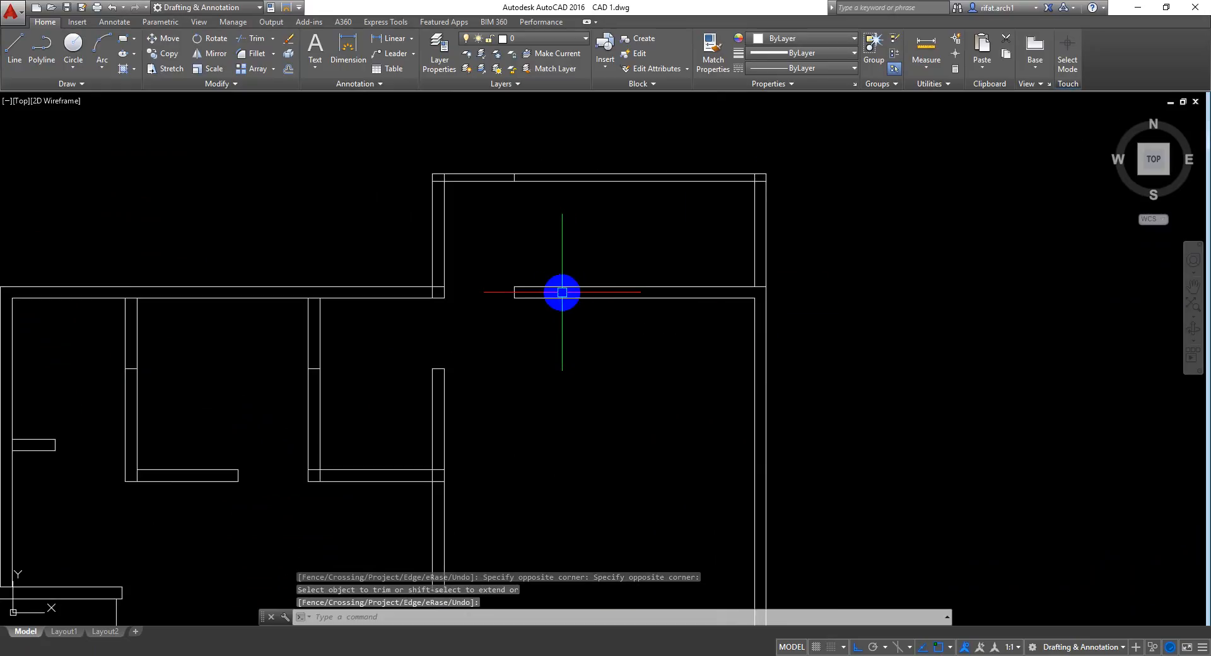
middle_drag(782, 481, 783, 375)
middle_drag(803, 575, 811, 558)
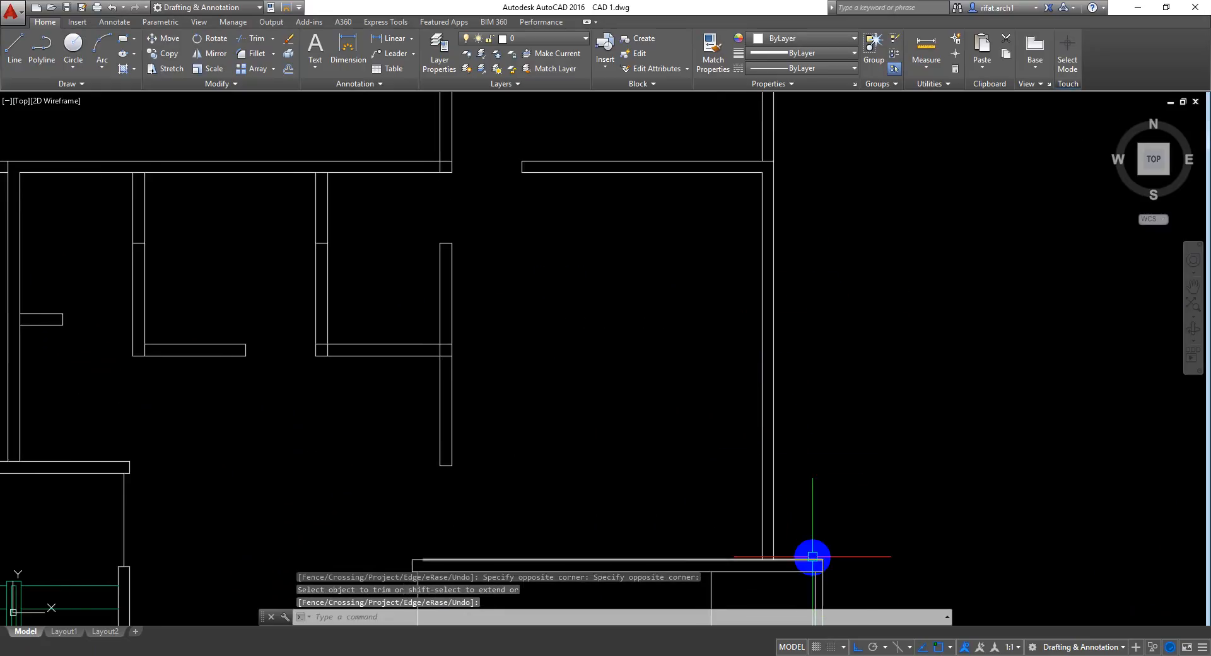
text(l)
key(Return)
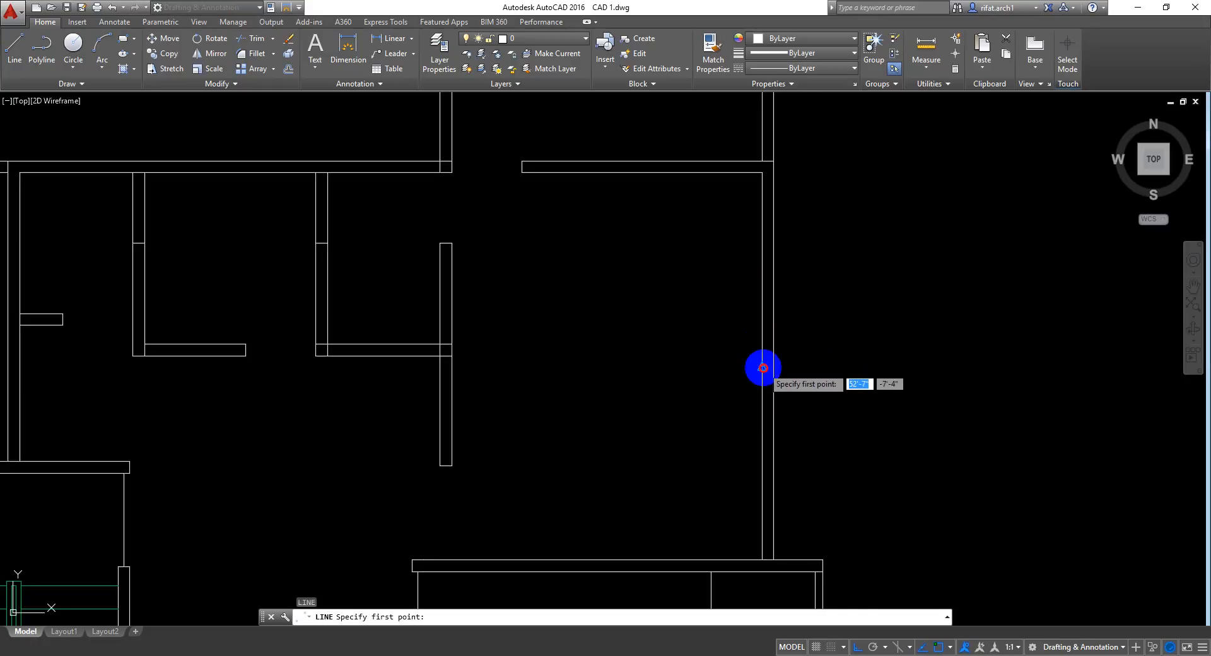
click(763, 367)
click(904, 374)
key(Return)
text(o)
key(Return)
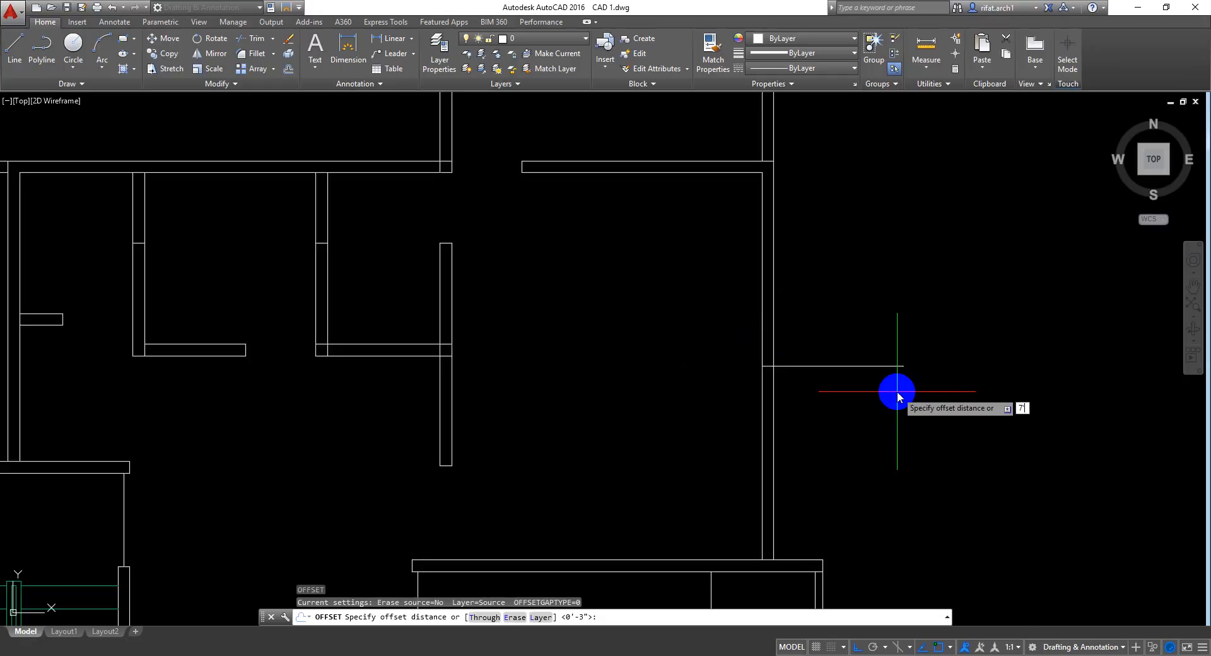
key(Return)
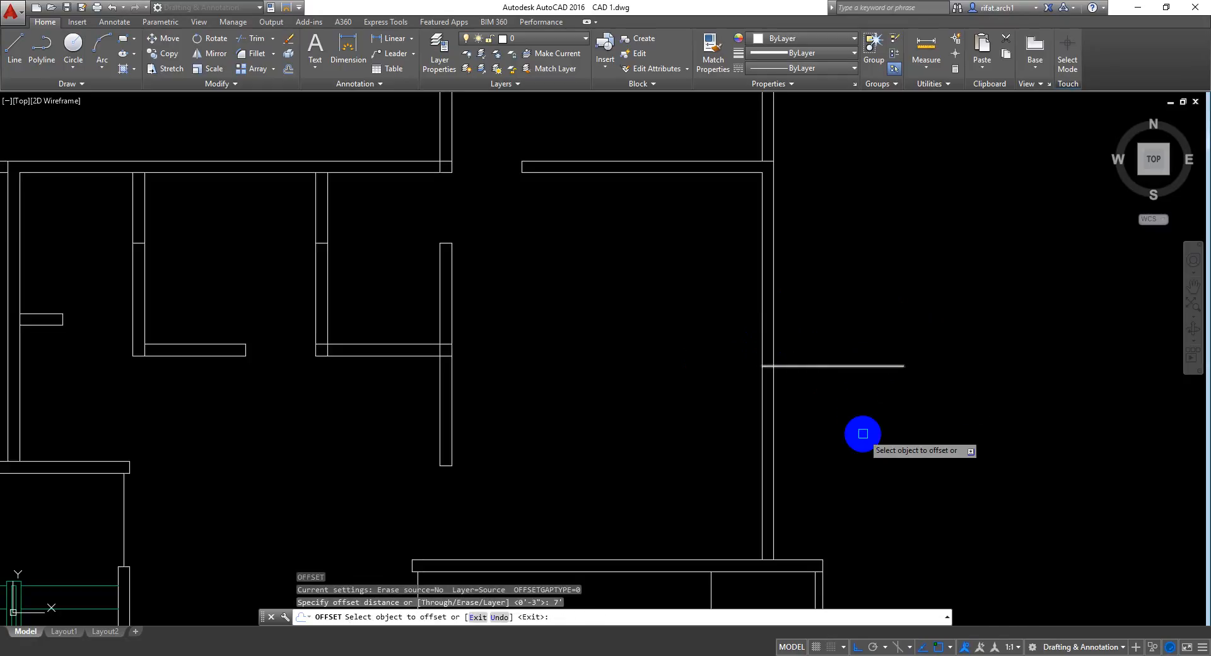
key(Escape)
Step: Offset the horizontal guide line 42" to both the north and the south
text(o)
key(Return)
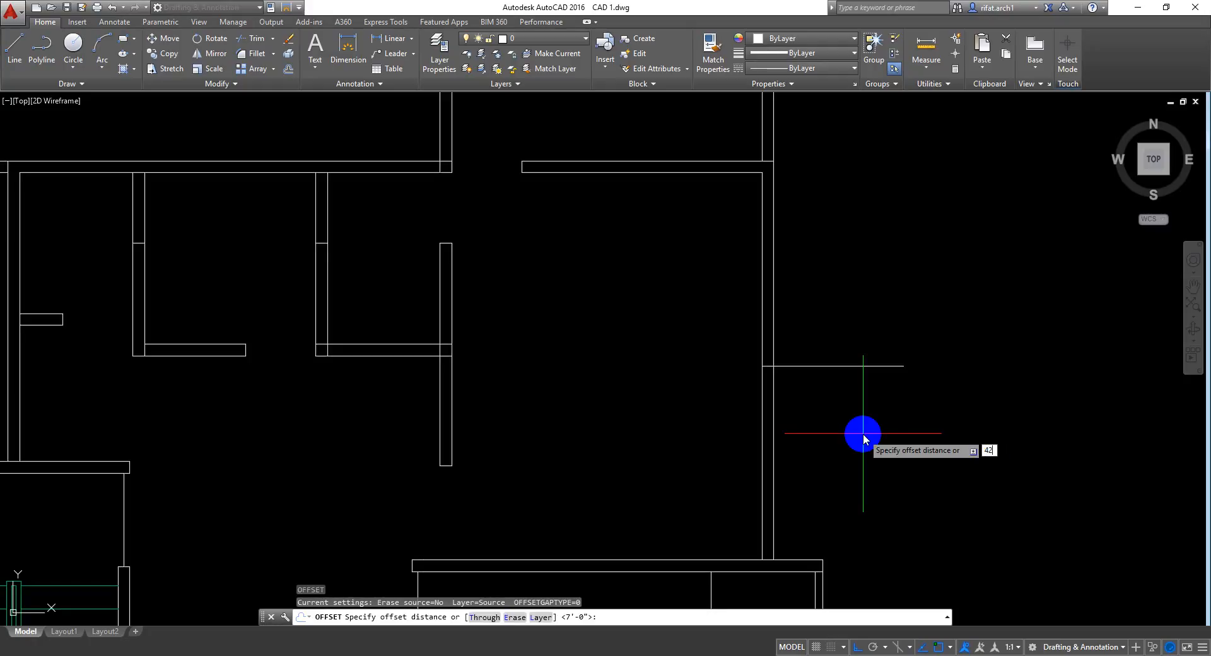
text(42)
key(Return)
click(836, 366)
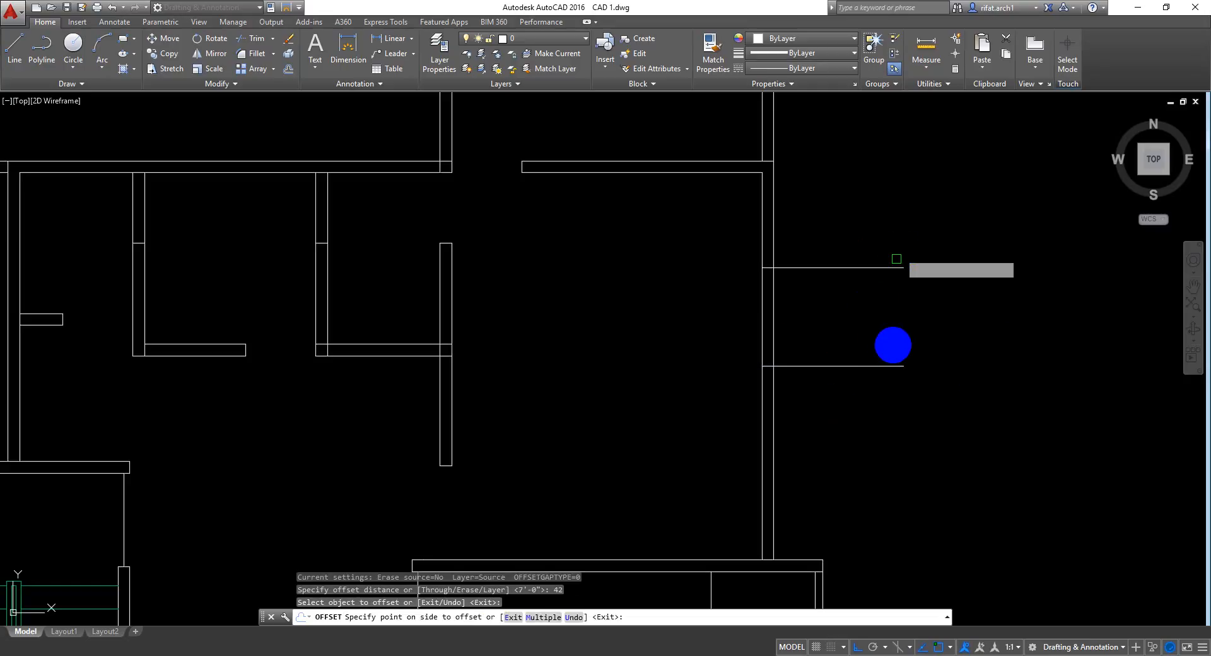
click(860, 418)
click(852, 367)
click(877, 442)
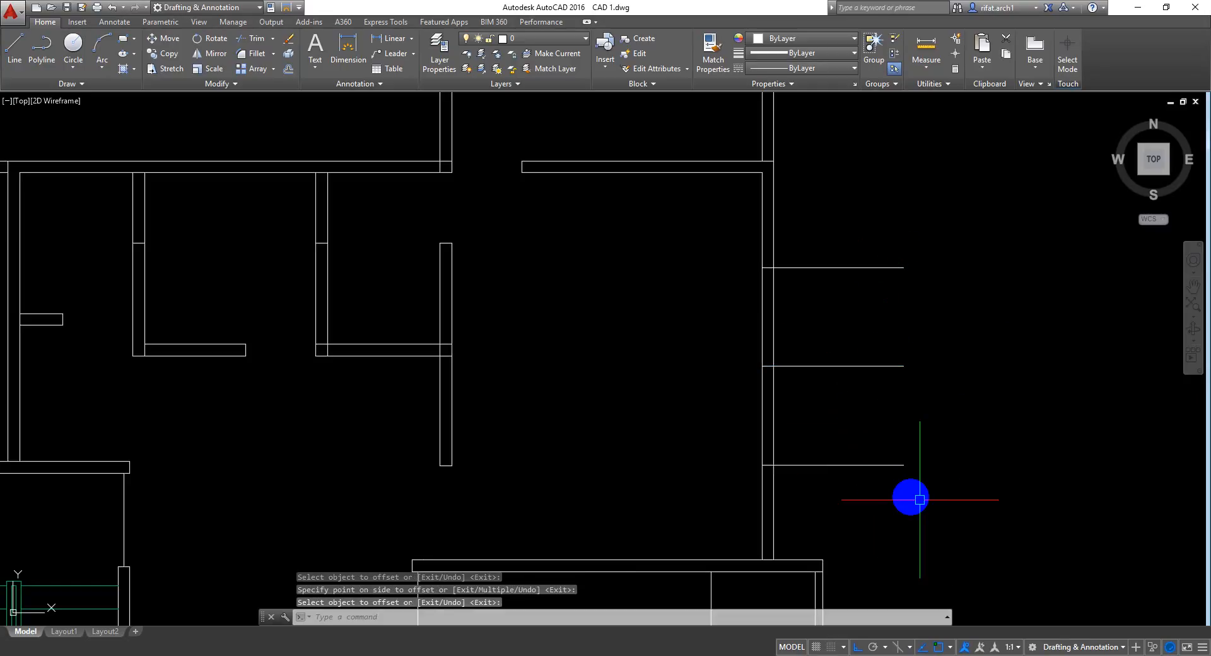
Step: Trim the parts of the three guide lines that extend east beyond the wall
key(Return)
key(Return)
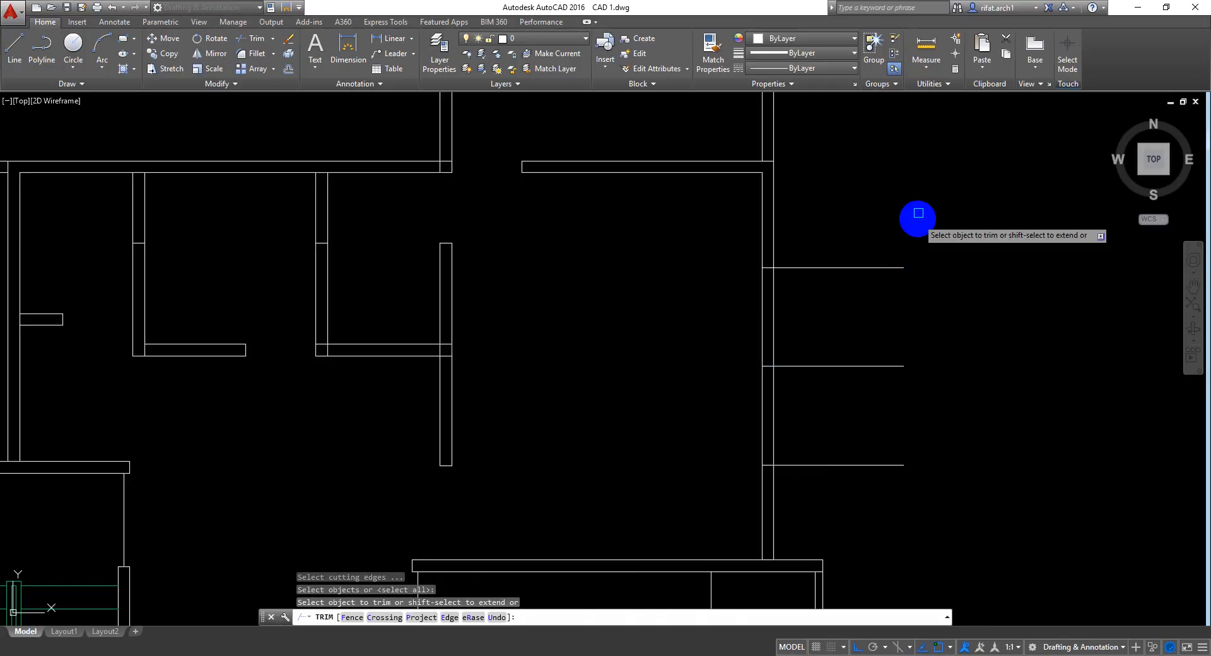
click(915, 218)
click(901, 523)
click(901, 501)
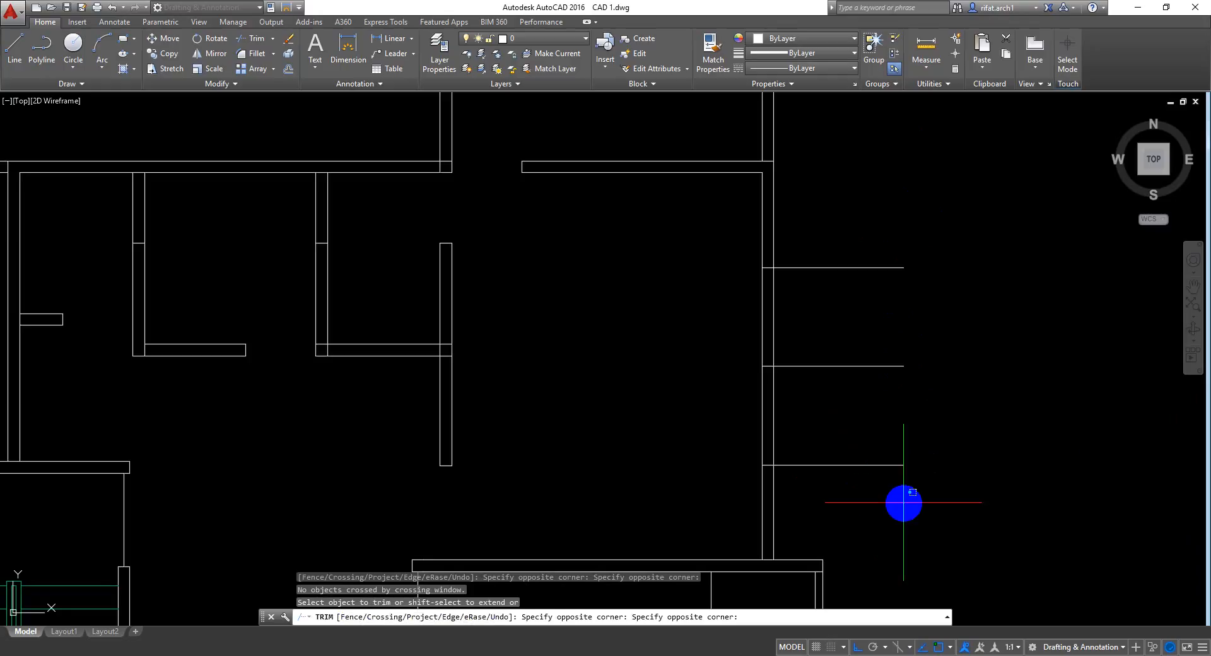
click(852, 222)
Step: Trim the east wall lines between the outer guide lines and clear the middle guide line to leave an opening
click(847, 333)
click(726, 310)
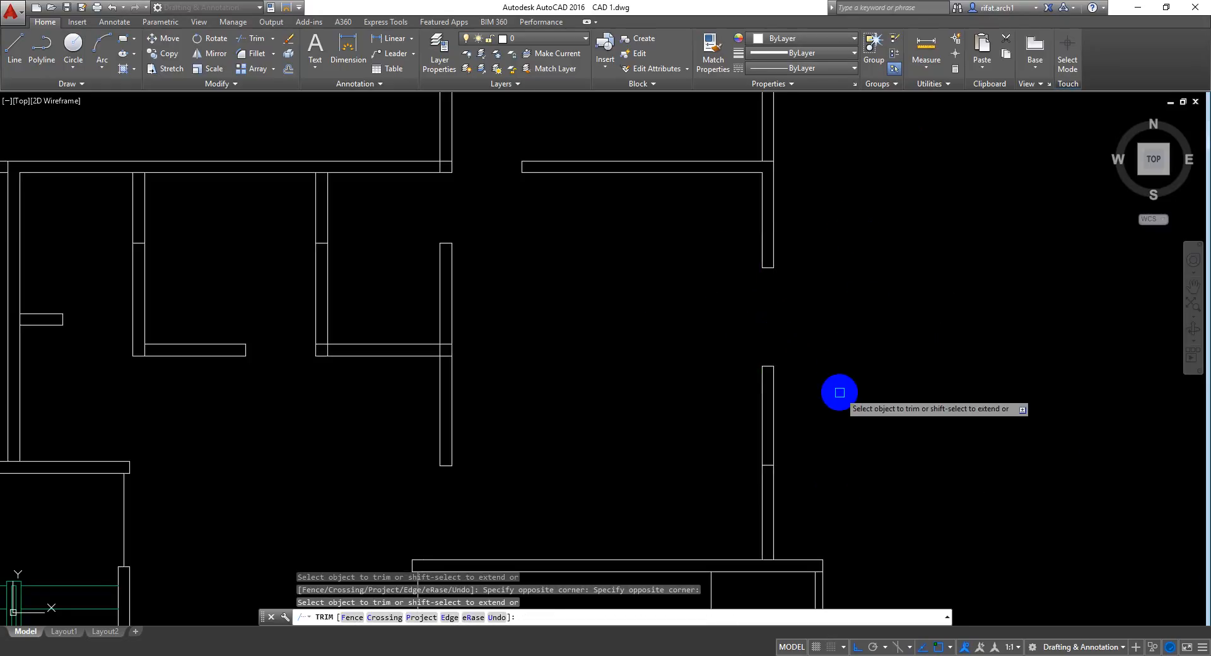
click(838, 404)
click(726, 357)
key(Return)
click(853, 329)
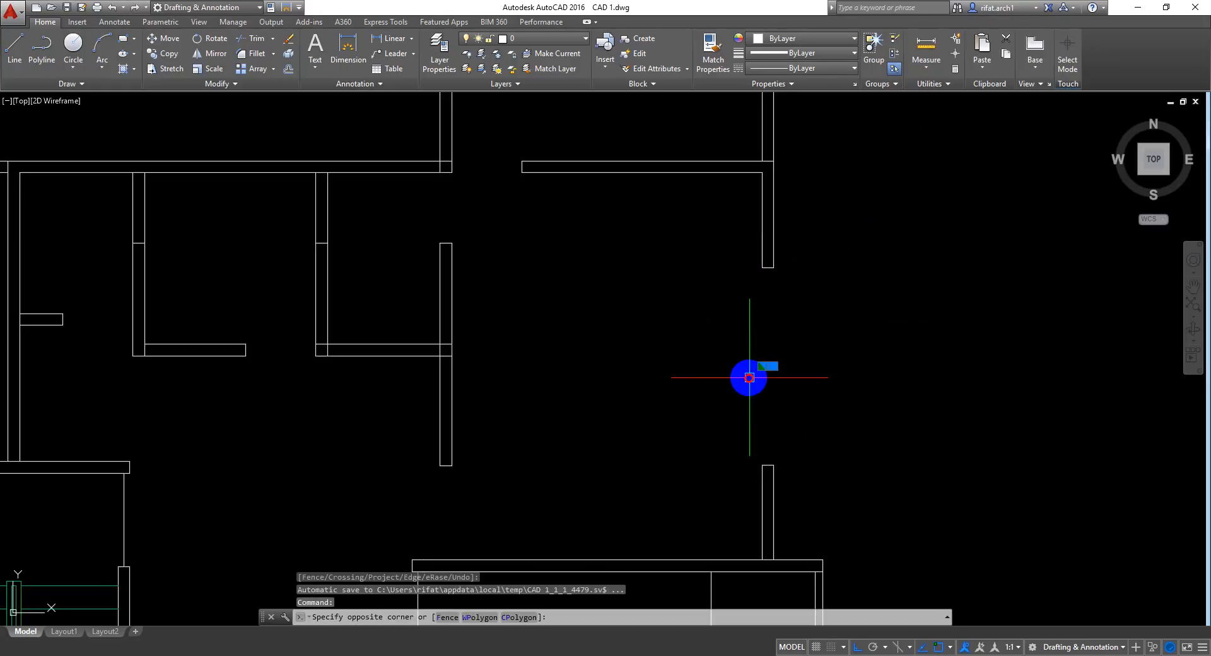
click(750, 379)
key(Delete)
key(Escape)
Step: Draw a vertical line across the east wall opening between the midpoints of the two wall ends
text(l)
key(Return)
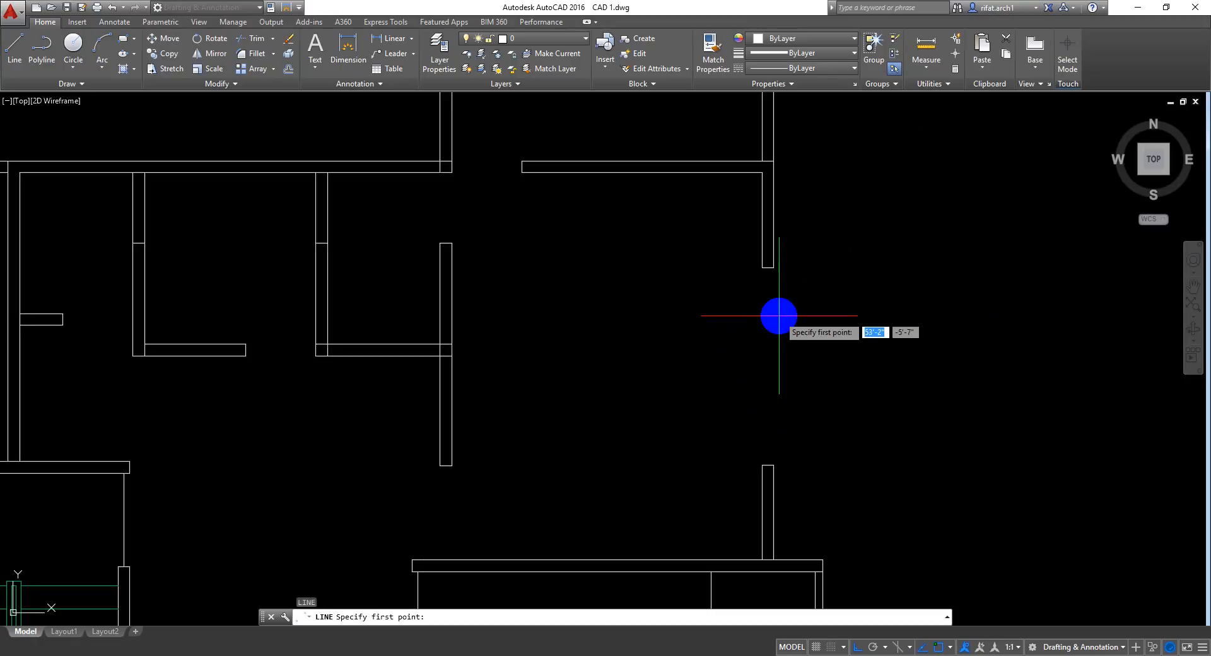
click(767, 268)
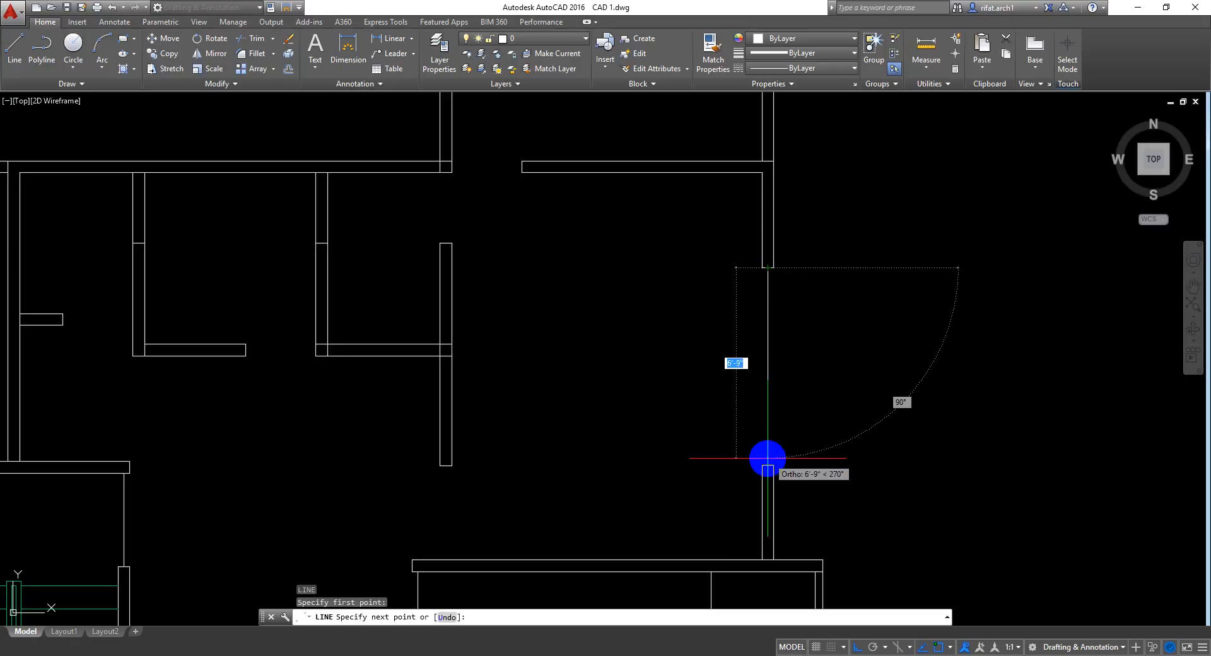
click(767, 462)
key(Return)
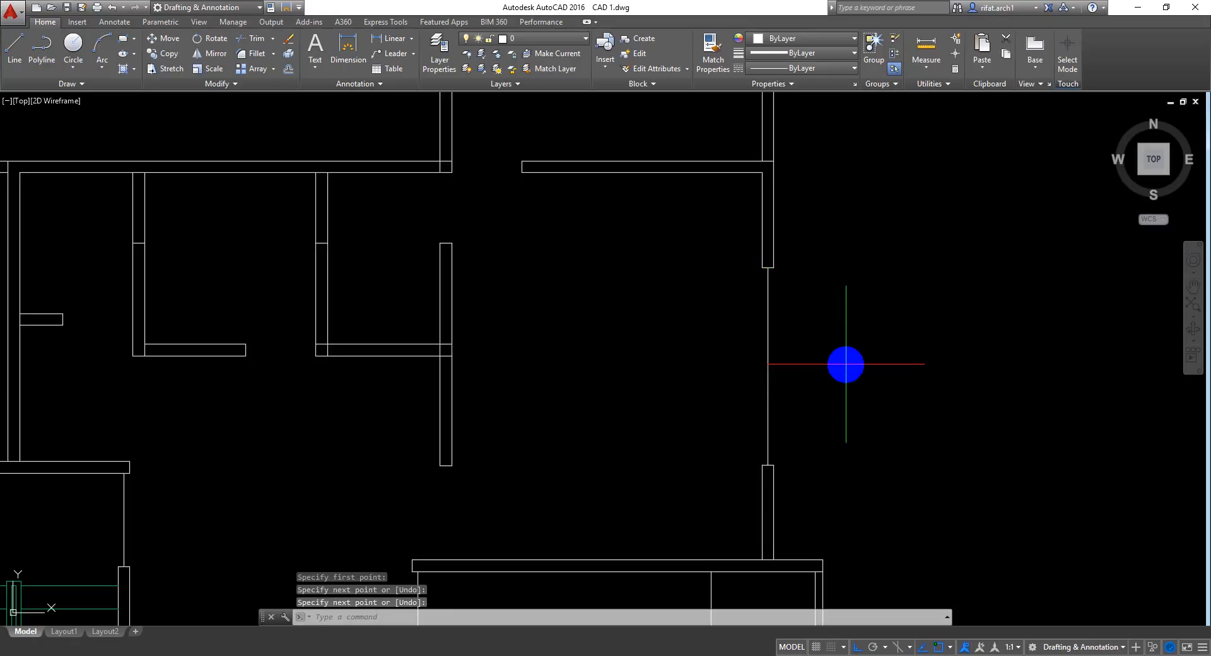
Step: Offset the vertical line in the east wall opening 1" to both sides and save the drawing
text(o)
key(Return)
text(1)
key(Return)
scroll(794, 295, up, 6)
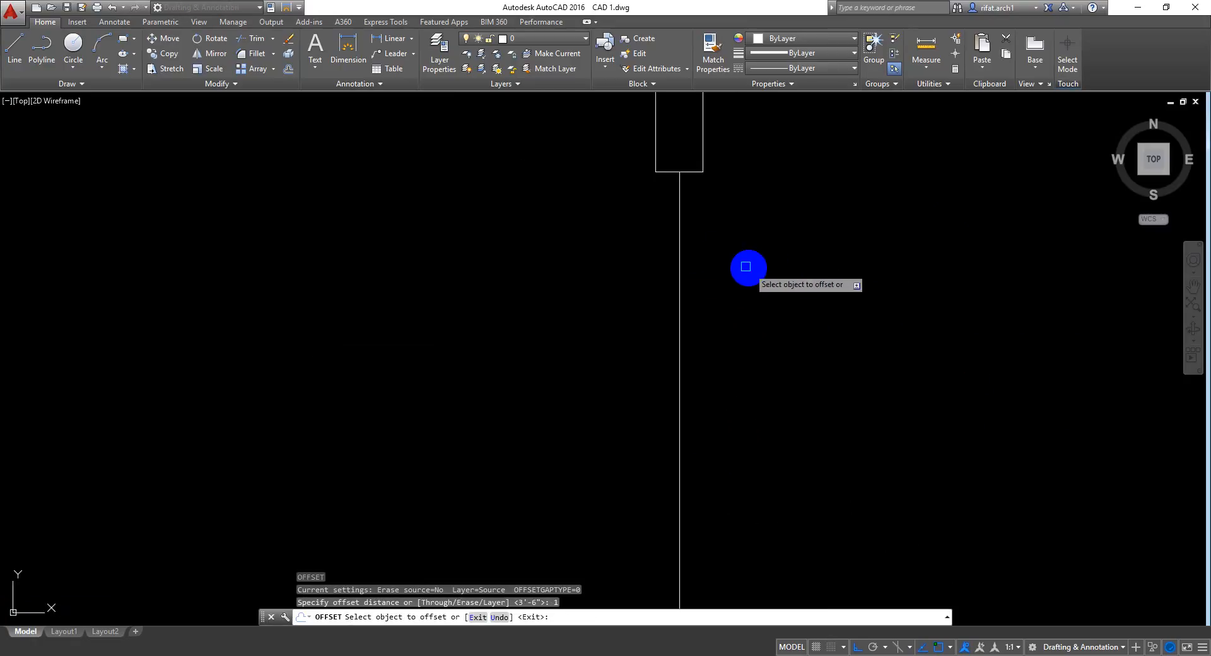
click(680, 218)
click(752, 228)
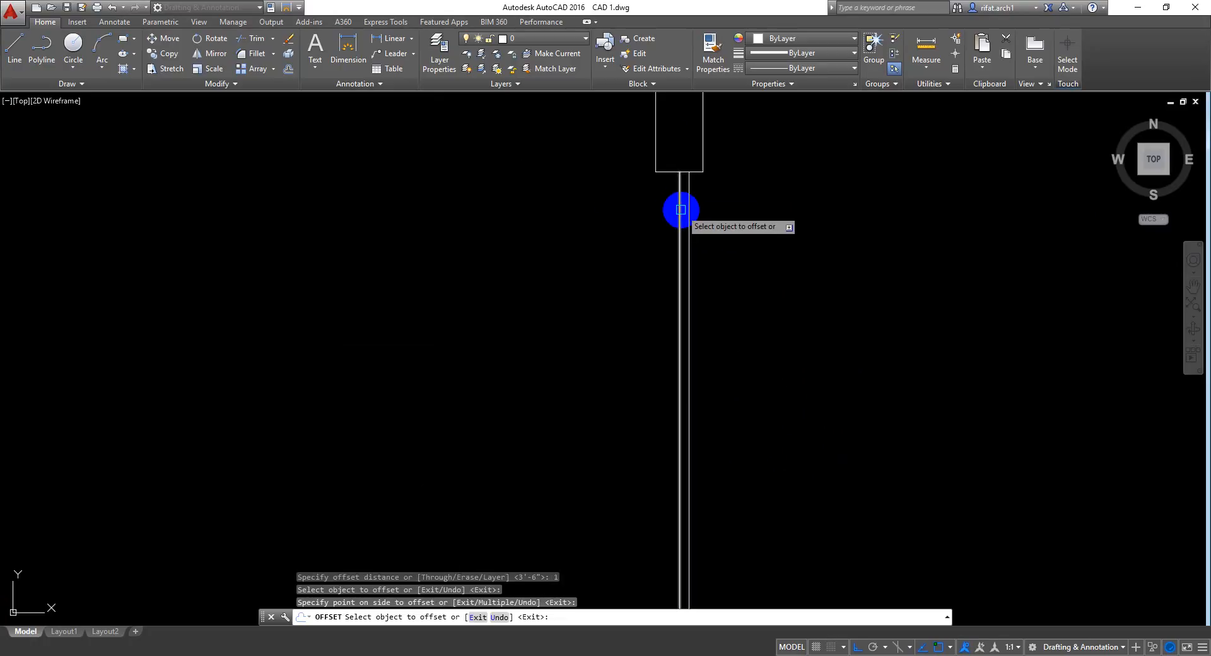
key(Return)
scroll(643, 328, down, 6)
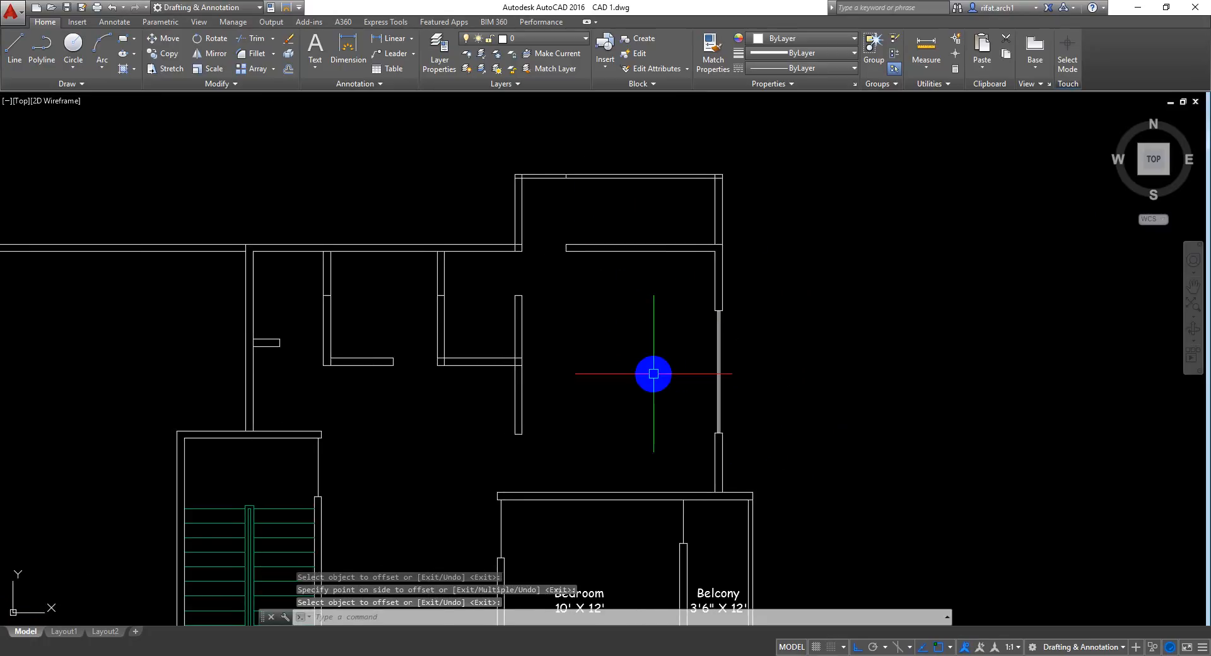
key(ctrl+s)
Step: Draw a vertical line from the midpoint of the room's west wall end down to the bedroom's north wall
scroll(508, 467, up, 5)
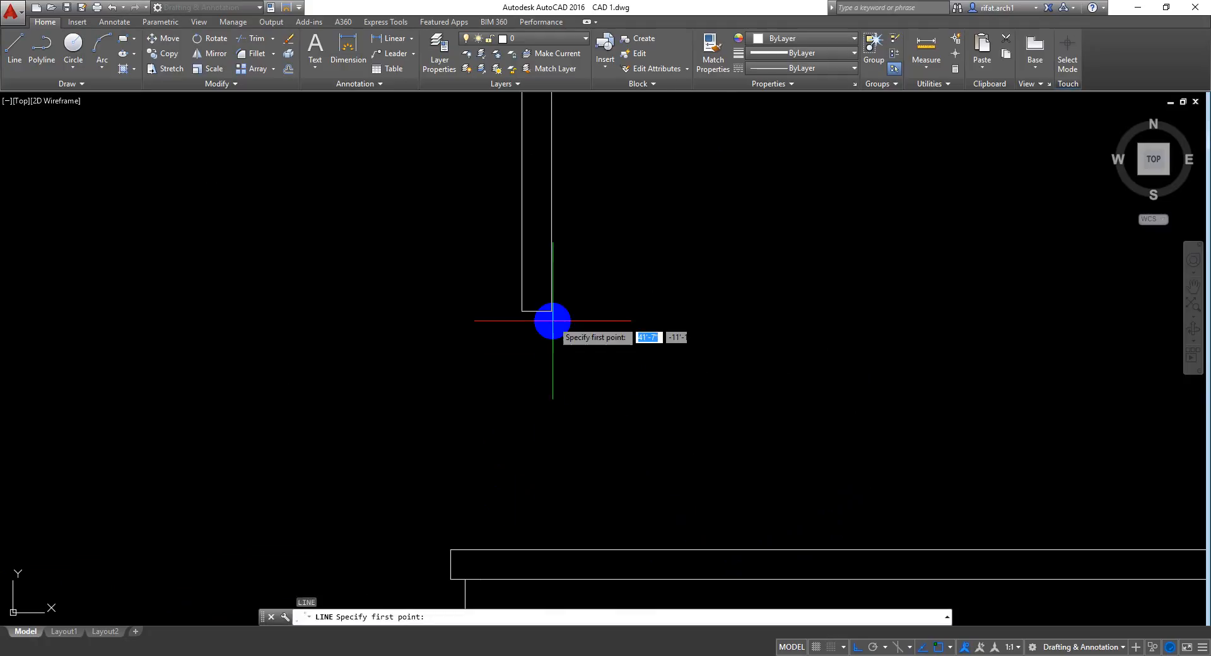
click(536, 311)
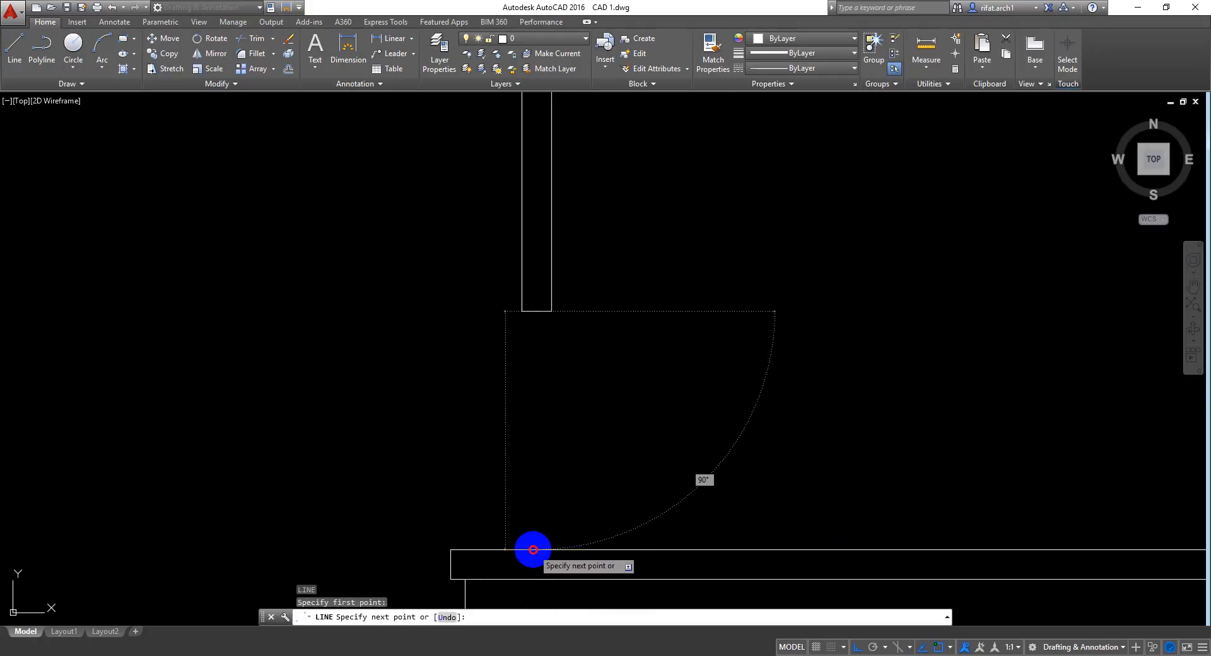
click(533, 542)
key(Return)
Step: Erase the inner east wall line of the small space at the north end of the plan
scroll(590, 473, down, 4)
middle_drag(725, 337, 733, 411)
scroll(737, 309, up, 5)
scroll(732, 303, down, 4)
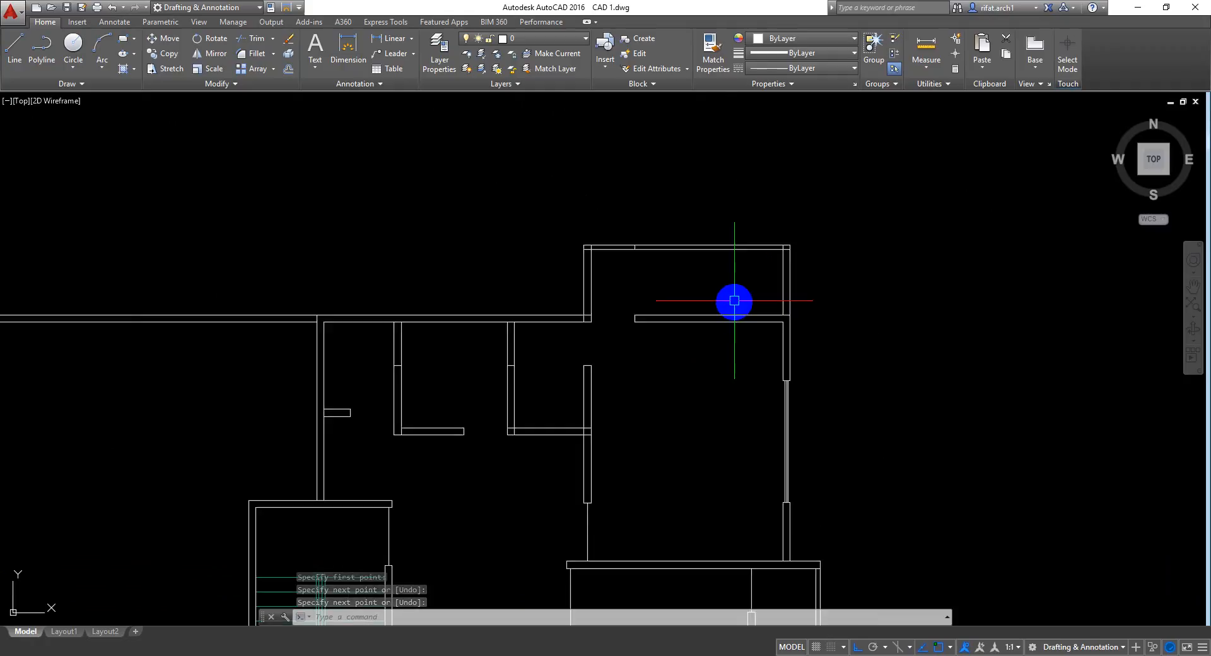
scroll(724, 246, up, 4)
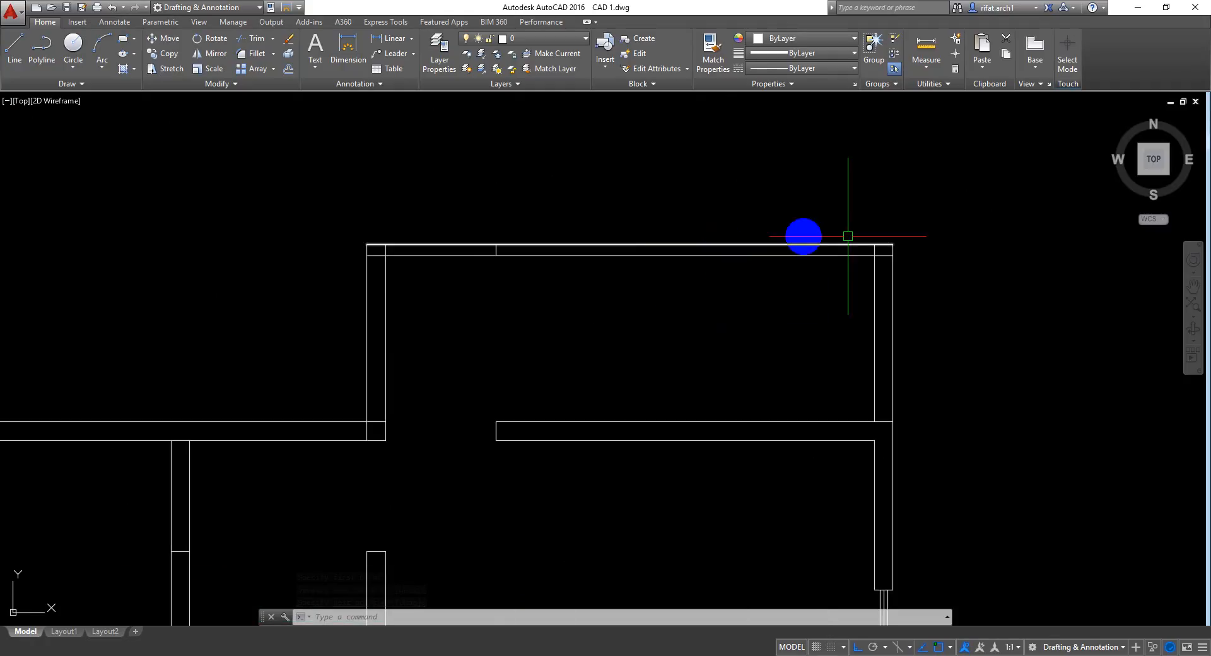
scroll(876, 249, up, 6)
click(880, 259)
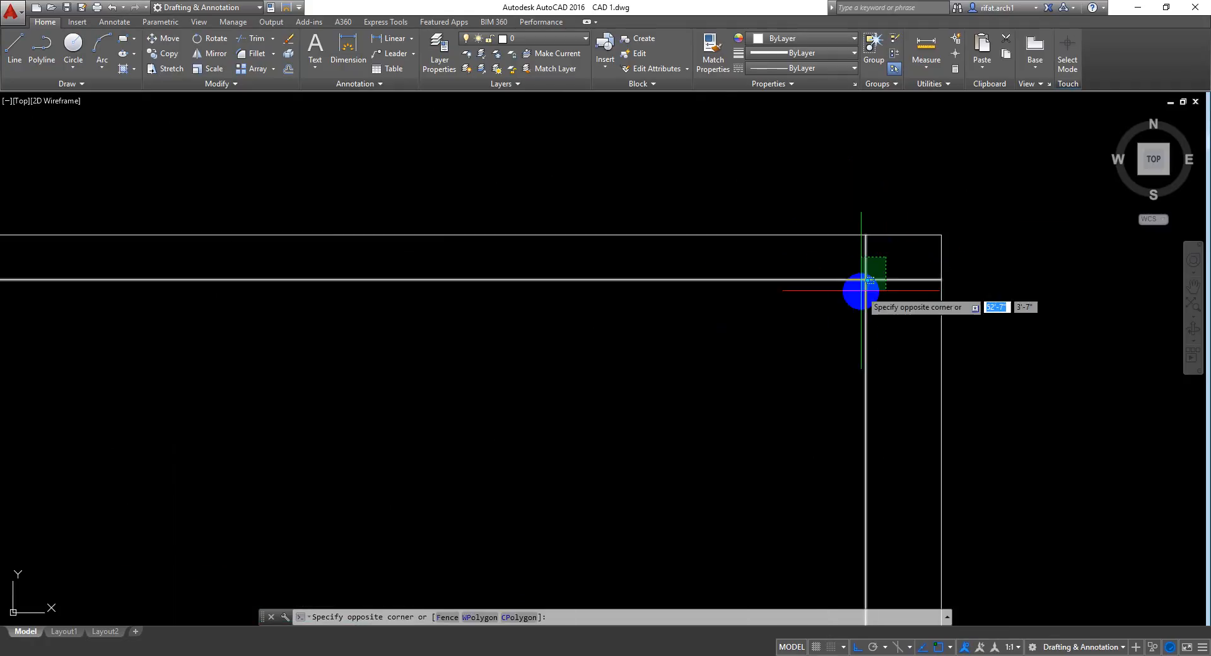
click(892, 252)
click(890, 311)
click(822, 429)
key(Delete)
scroll(855, 404, down, 4)
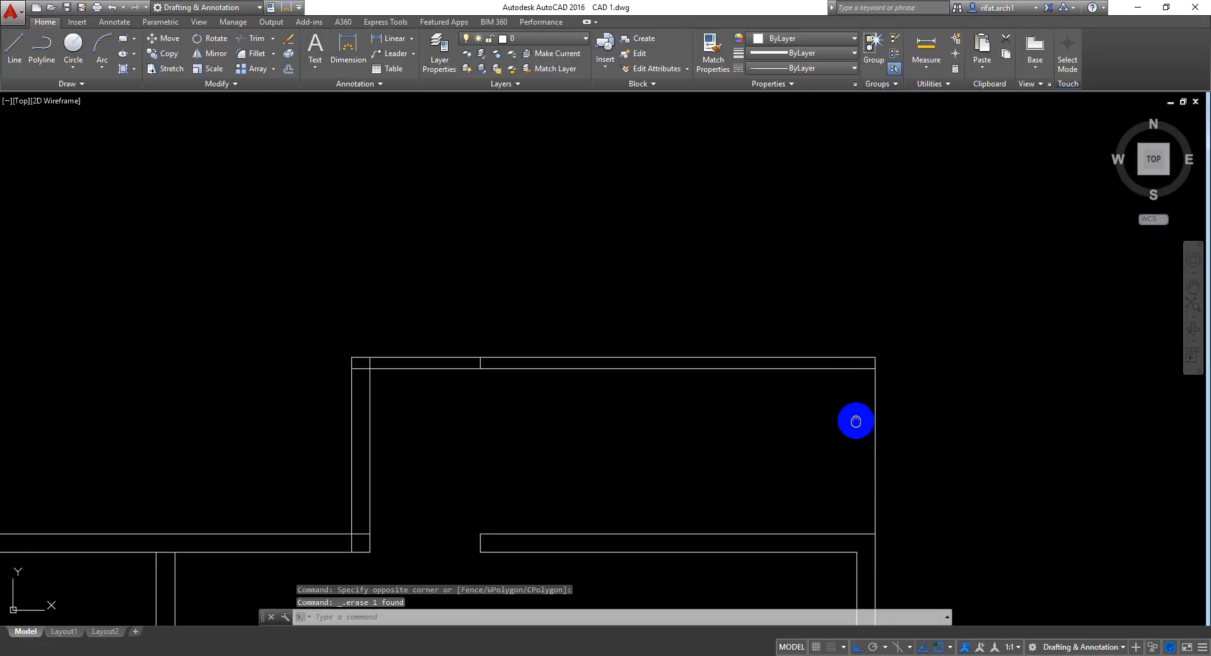
Step: Shorten the outer east wall line so its upper end meets the top edge of the room's north wall
click(888, 349)
scroll(940, 348, down, 4)
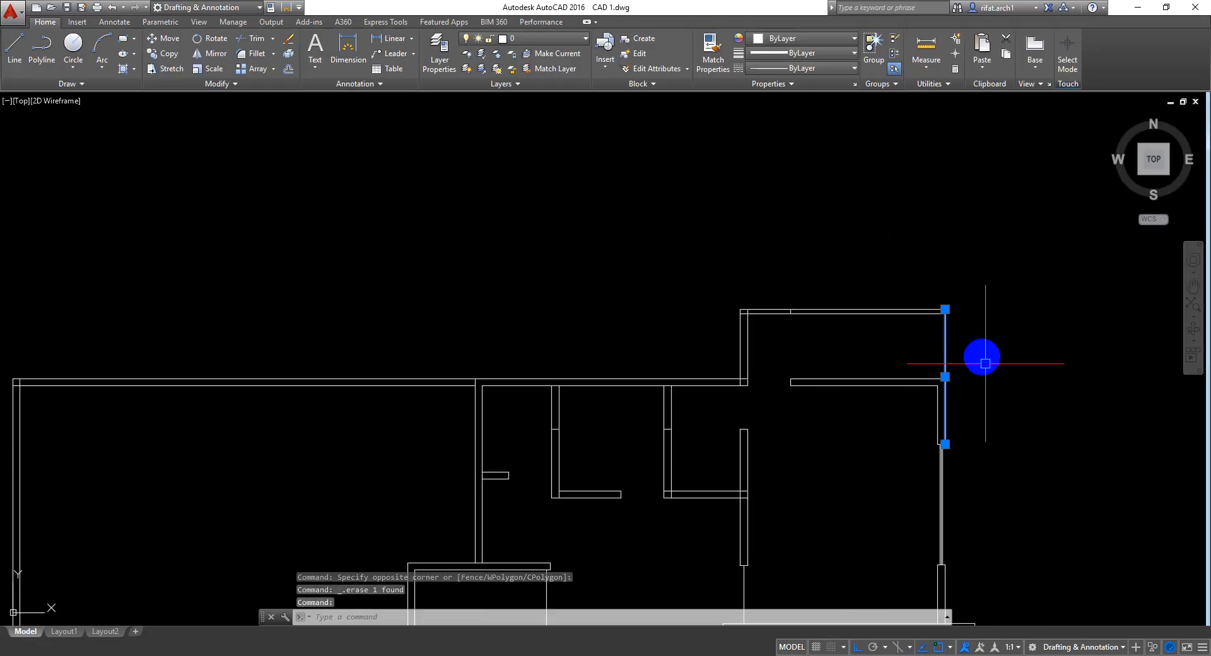
scroll(930, 345, up, 4)
middle_drag(897, 350, 892, 319)
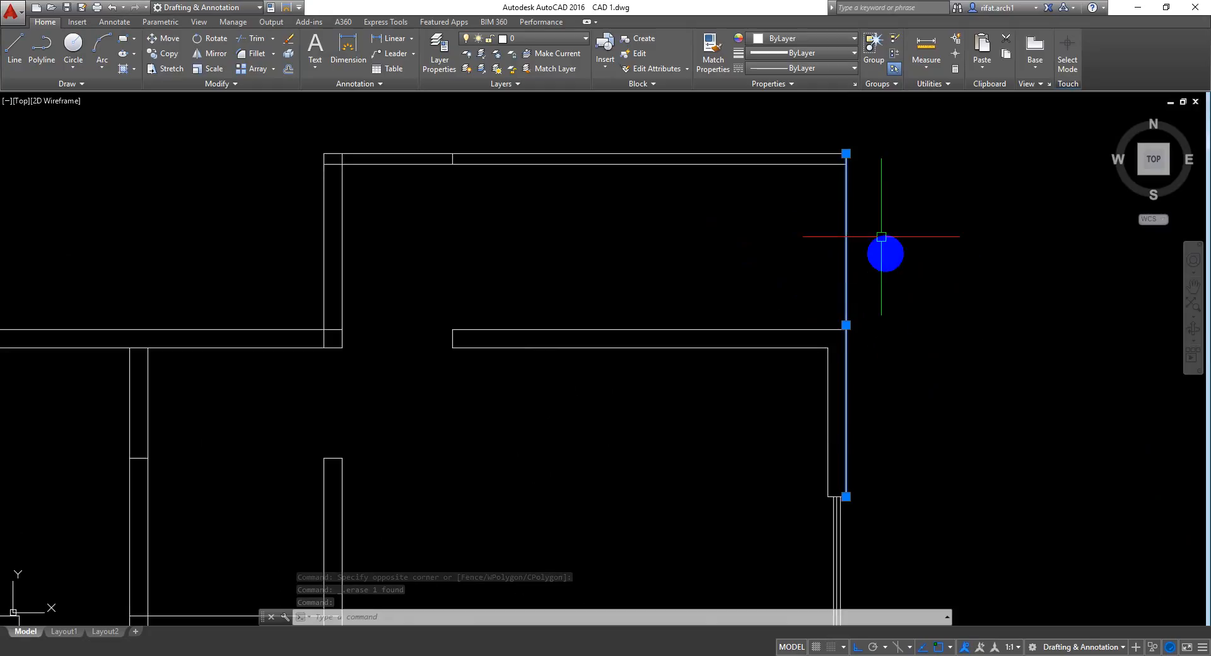
click(847, 154)
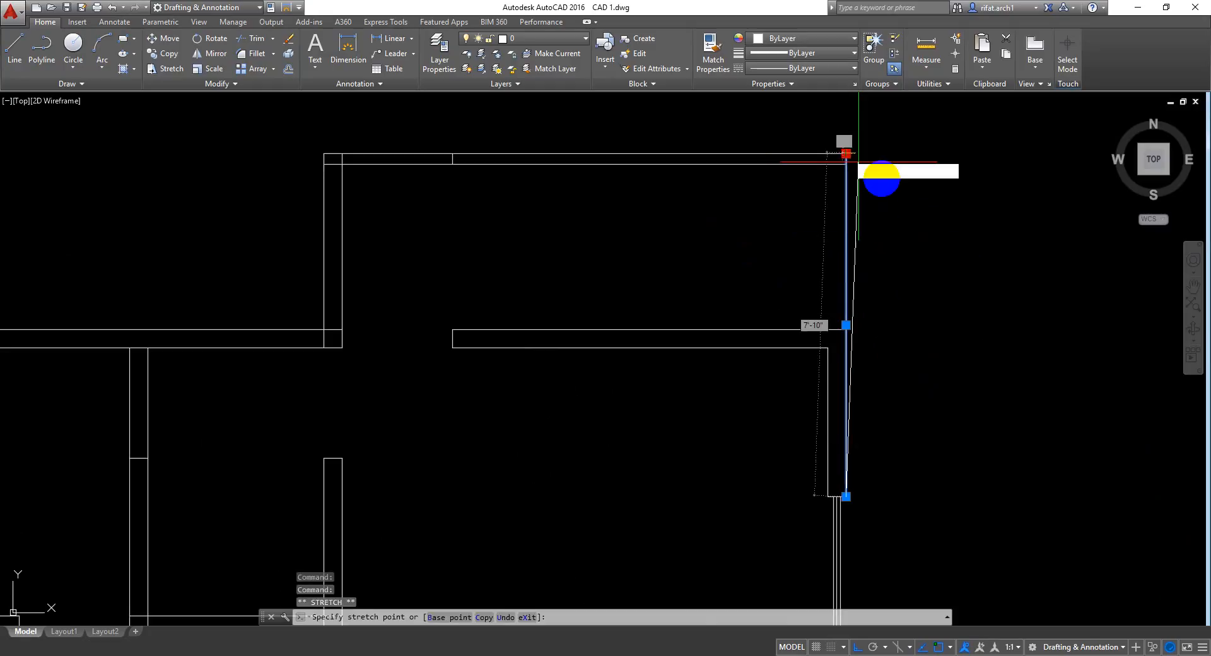
click(847, 329)
key(Escape)
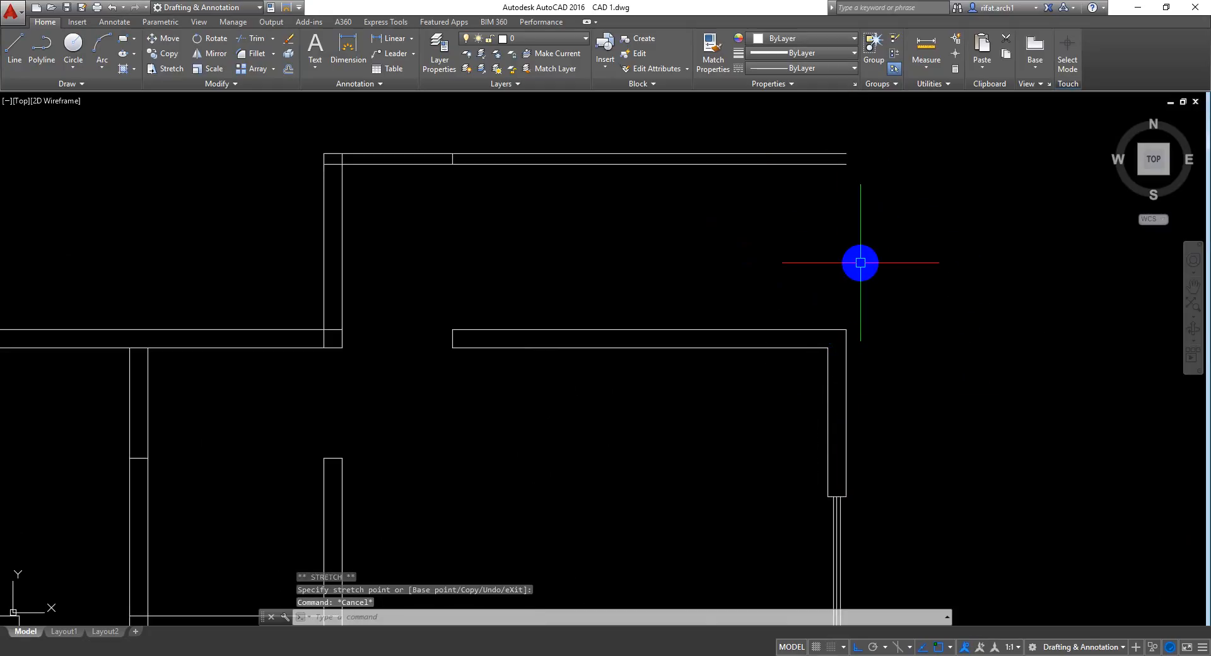
Step: Draw the northern space's outer east line from its northeast corner down to the top edge of the wall below
text(l)
key(Return)
click(847, 153)
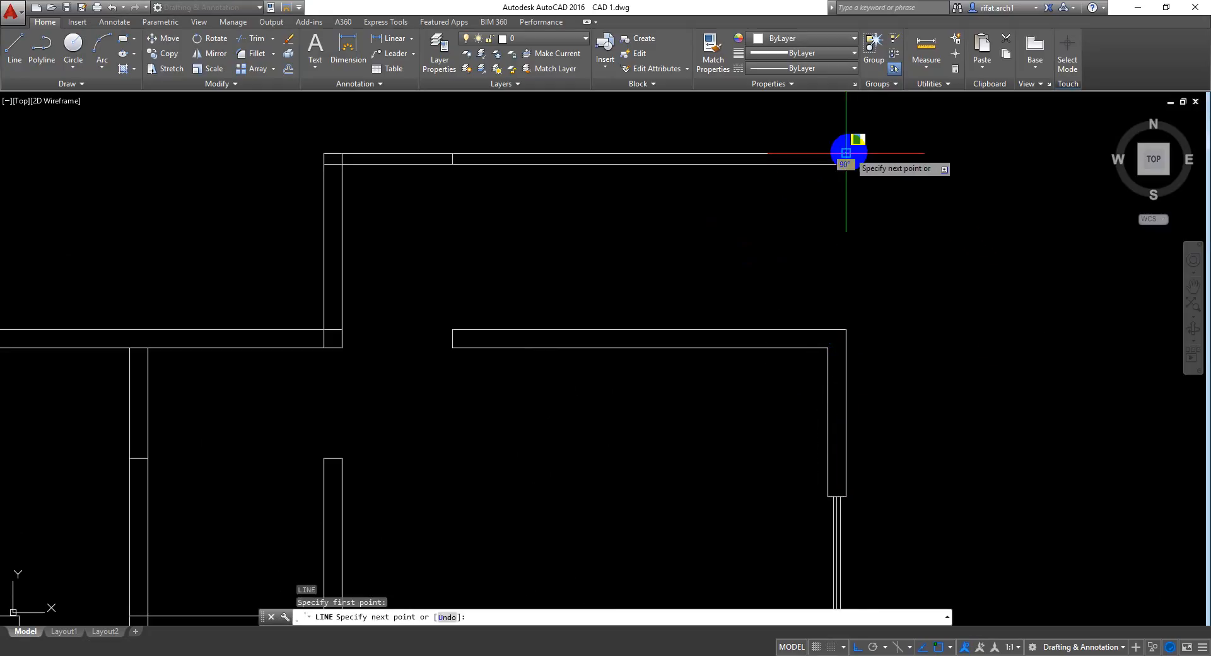
key(Escape)
key(Escape)
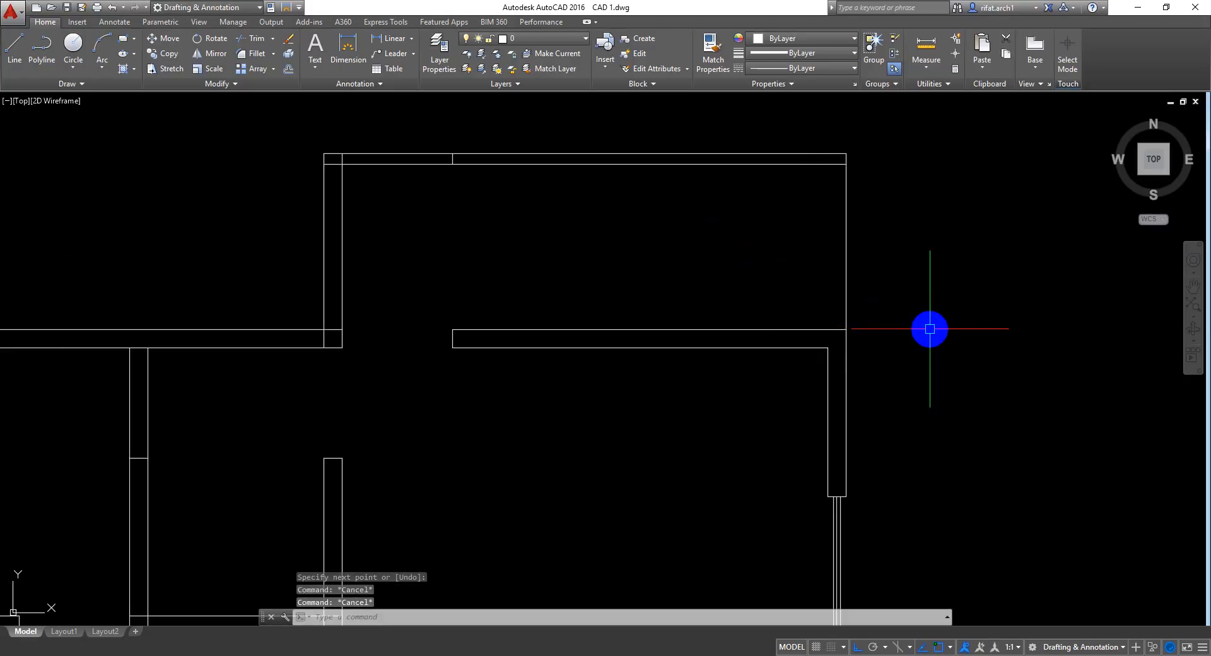
Step: Offset the northern space's new outer east line 3" inward
text(o)
key(Return)
text(3)
key(Return)
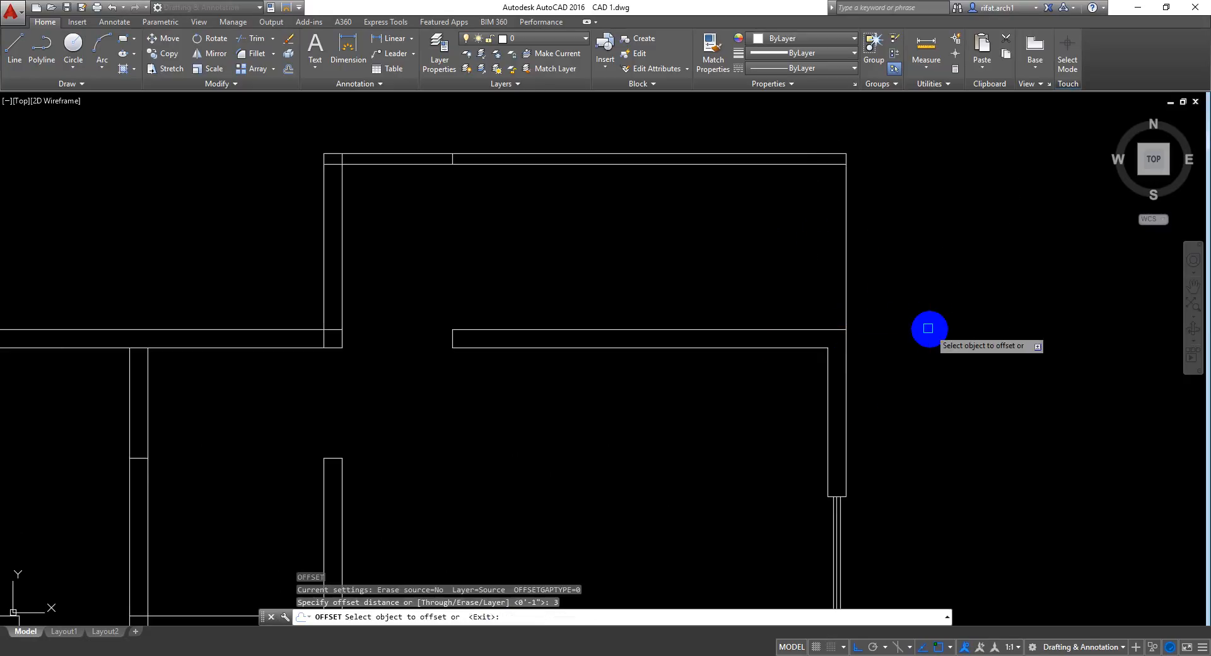
click(847, 234)
click(784, 273)
key(Return)
Step: Trim the overlapping inner wall lines at the northern space's northeast corner
middle_drag(823, 217, 847, 318)
scroll(854, 252, up, 5)
text(te co)
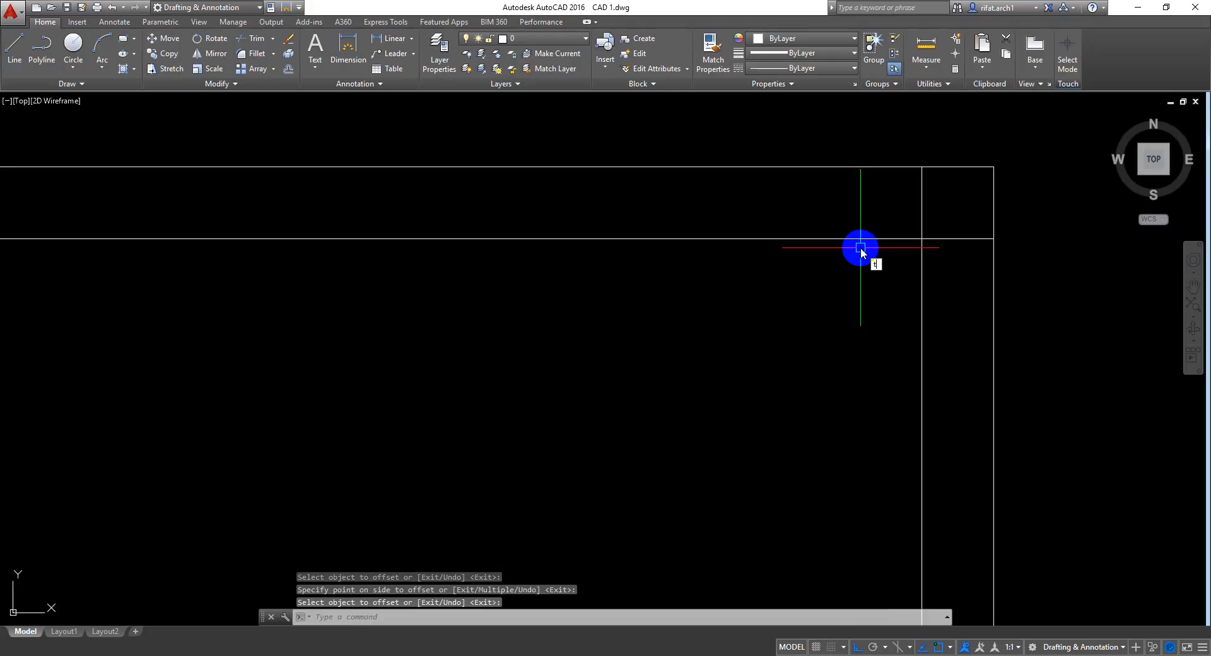
text(r)
key(Return)
key(Return)
click(935, 195)
click(880, 211)
click(956, 202)
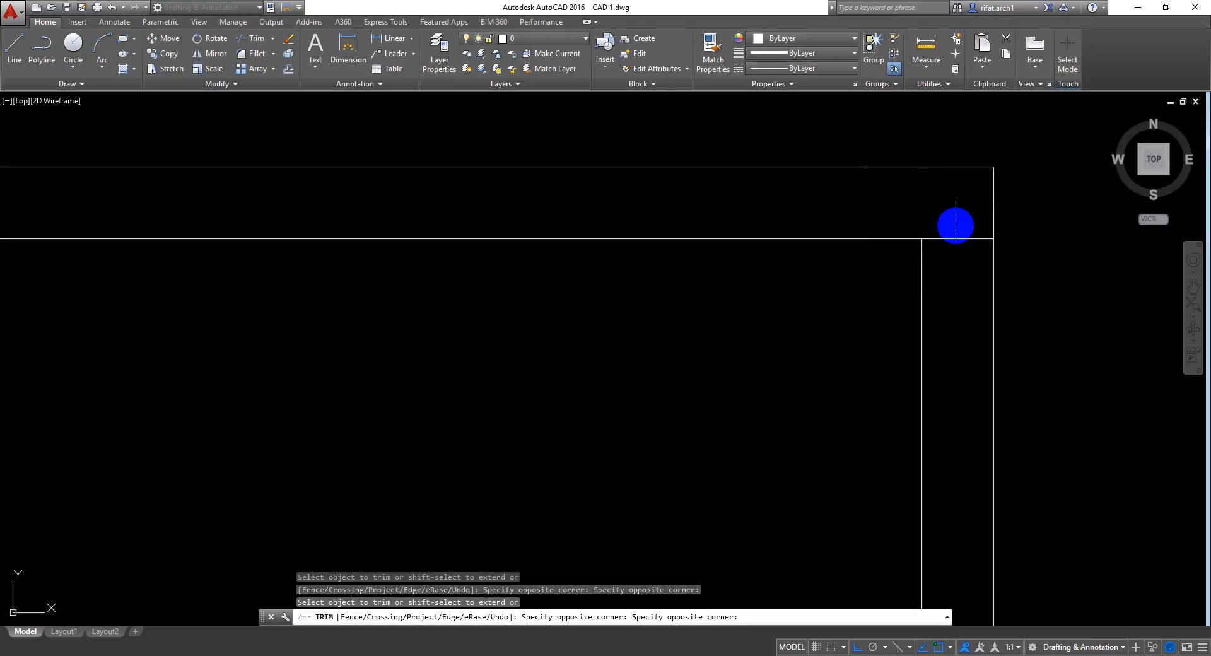
click(957, 299)
scroll(957, 306, down, 5)
key(Return)
Step: Erase the short cross line inside the northern space's top wall
scroll(648, 291, up, 3)
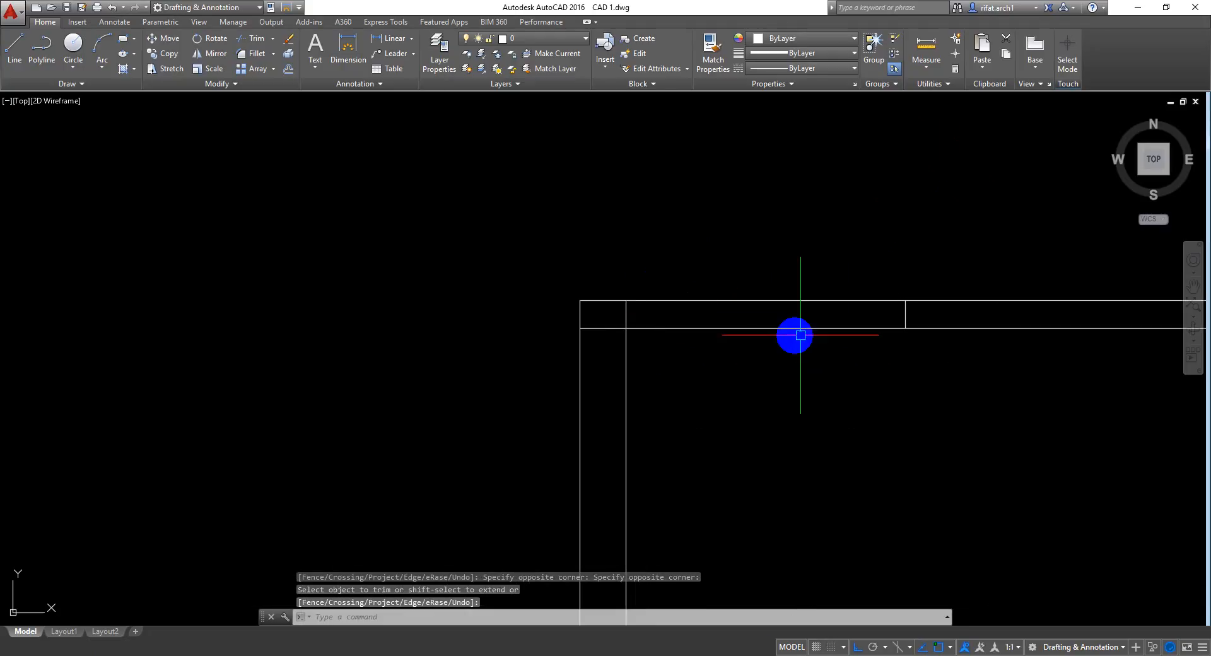
click(886, 319)
key(Delete)
Step: Erase the inner west wall line of the northern space
middle_drag(694, 367, 525, 207)
scroll(529, 215, down, 5)
scroll(518, 261, up, 2)
middle_drag(517, 283, 517, 313)
scroll(517, 314, down, 4)
mouse_move(592, 336)
middle_down()
mouse_move(549, 330)
mouse_move(559, 351)
middle_up()
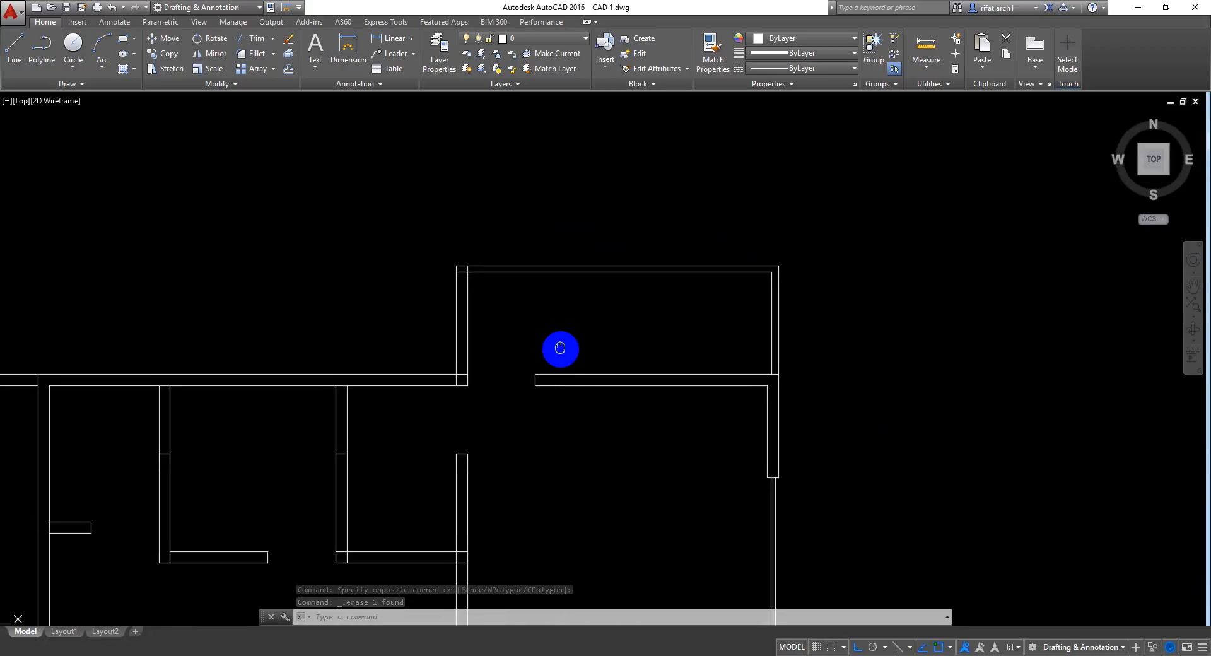
scroll(460, 319, up, 2)
scroll(460, 319, up, 3)
click(501, 288)
click(465, 319)
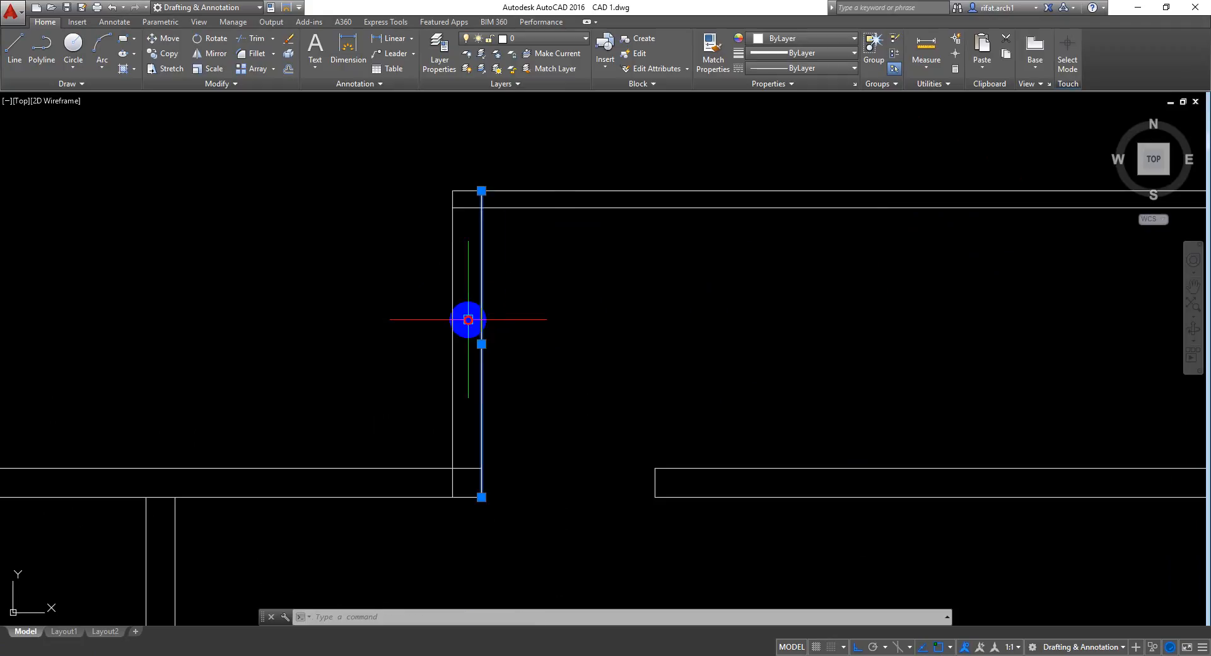
key(Delete)
key(Escape)
Step: Draw a short vertical line closing the wall end on the west side of the northern space's door opening
text(l)
key(Return)
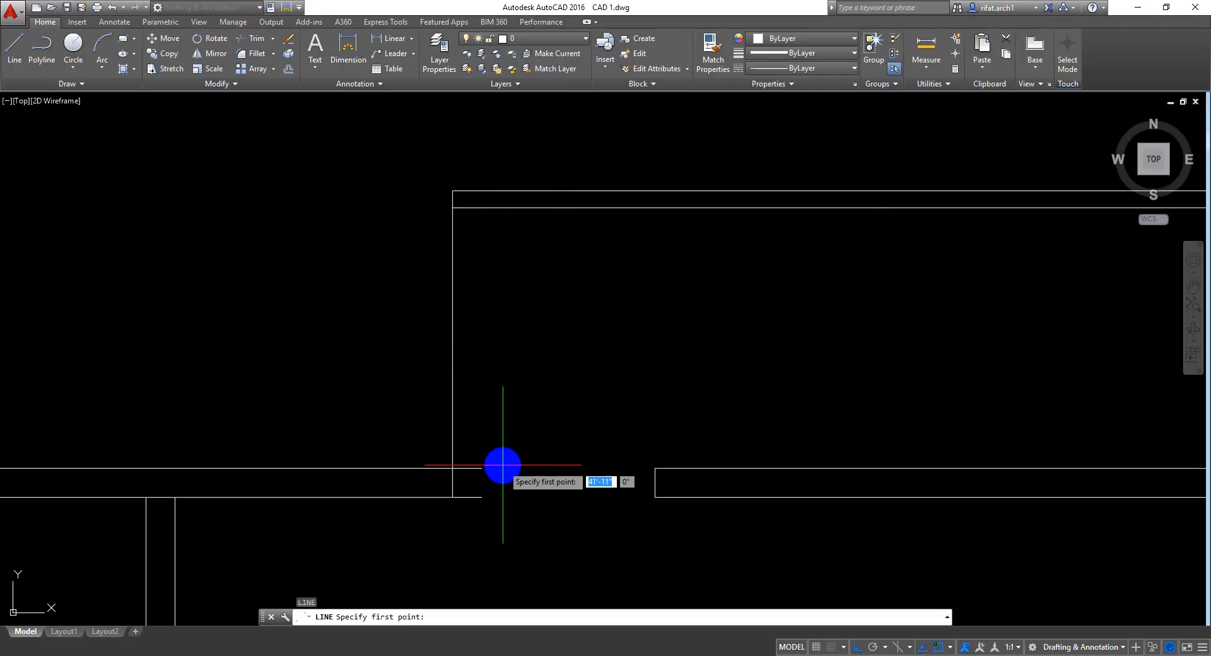
click(482, 468)
click(481, 497)
key(Escape)
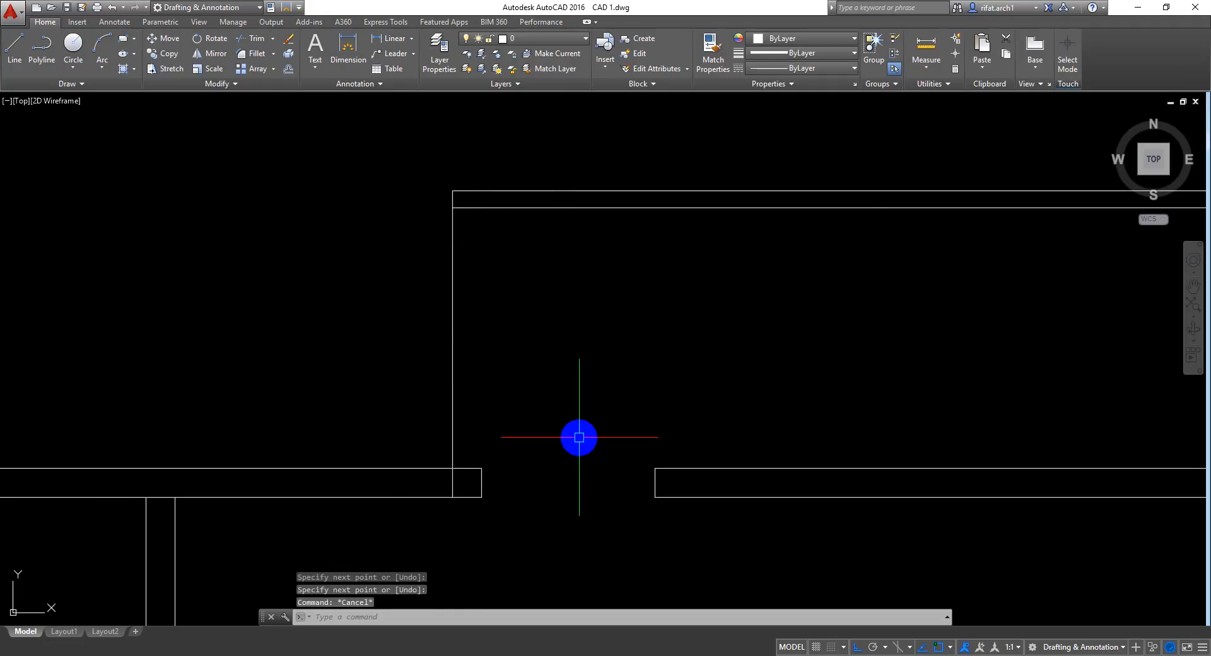
Step: Offset the northern space's outer west wall line 3" to the east
text(o)
key(Return)
text(3)
key(Return)
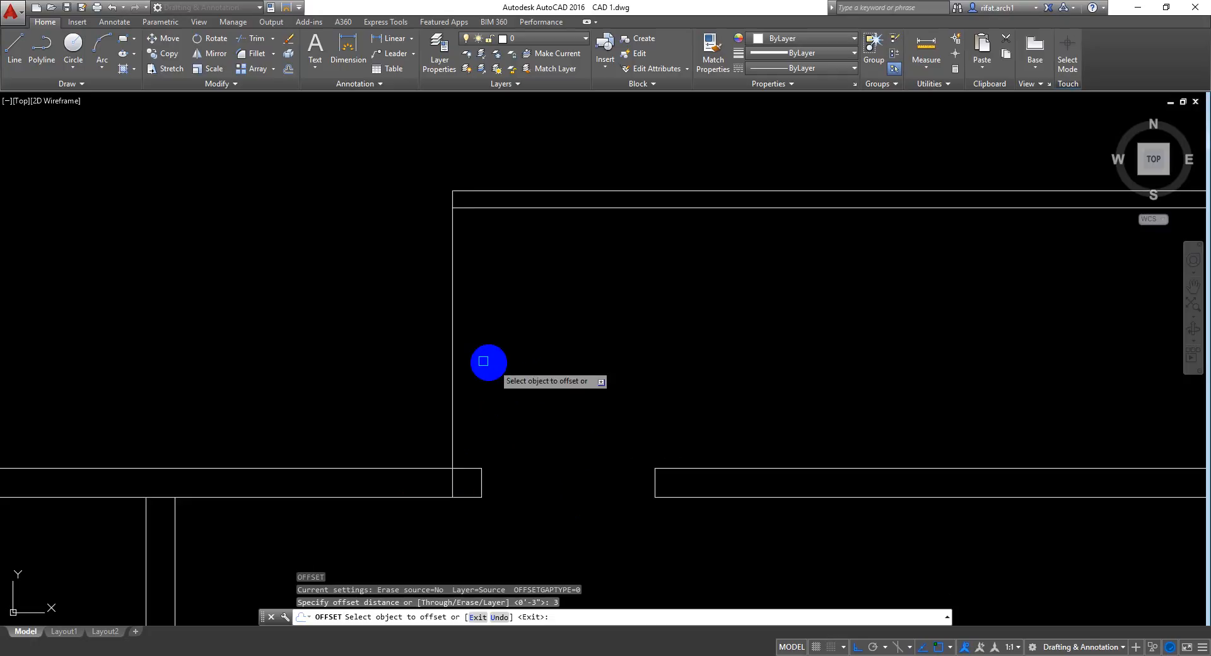
click(457, 346)
click(543, 362)
key(Escape)
Step: Trim the two west wall lines where they run through the horizontal wall beside the door opening
middle_drag(551, 305, 541, 322)
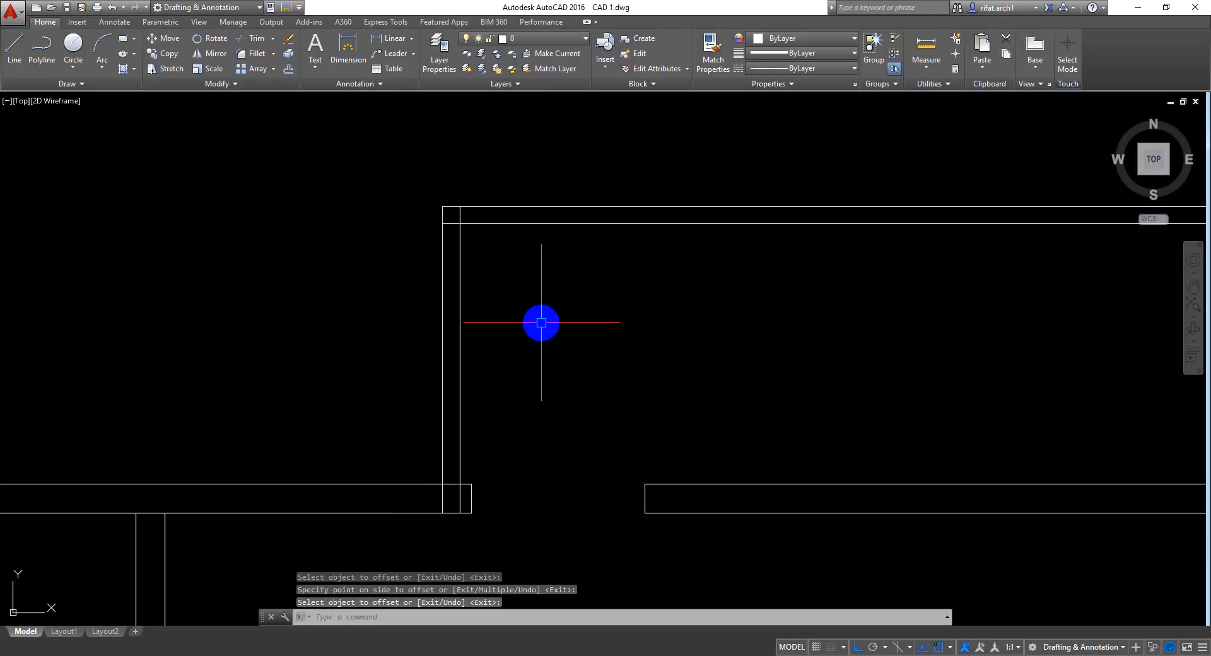
text(tr)
key(Return)
key(Return)
scroll(454, 503, up, 6)
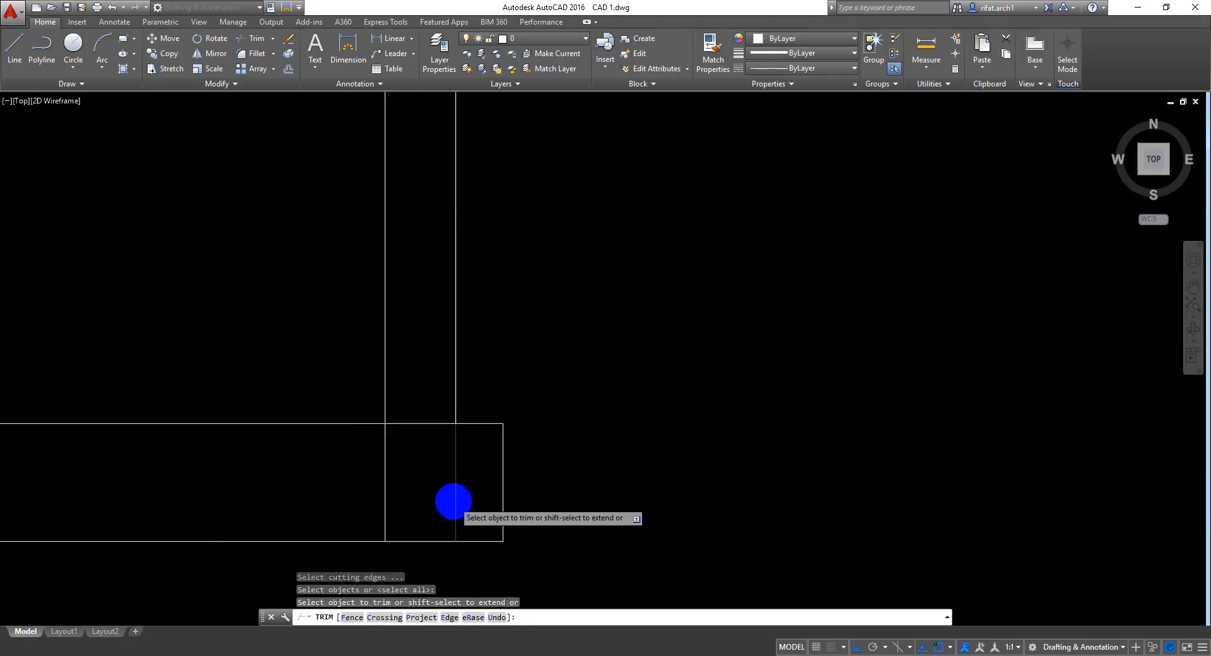
click(297, 428)
click(473, 473)
scroll(474, 472, down, 8)
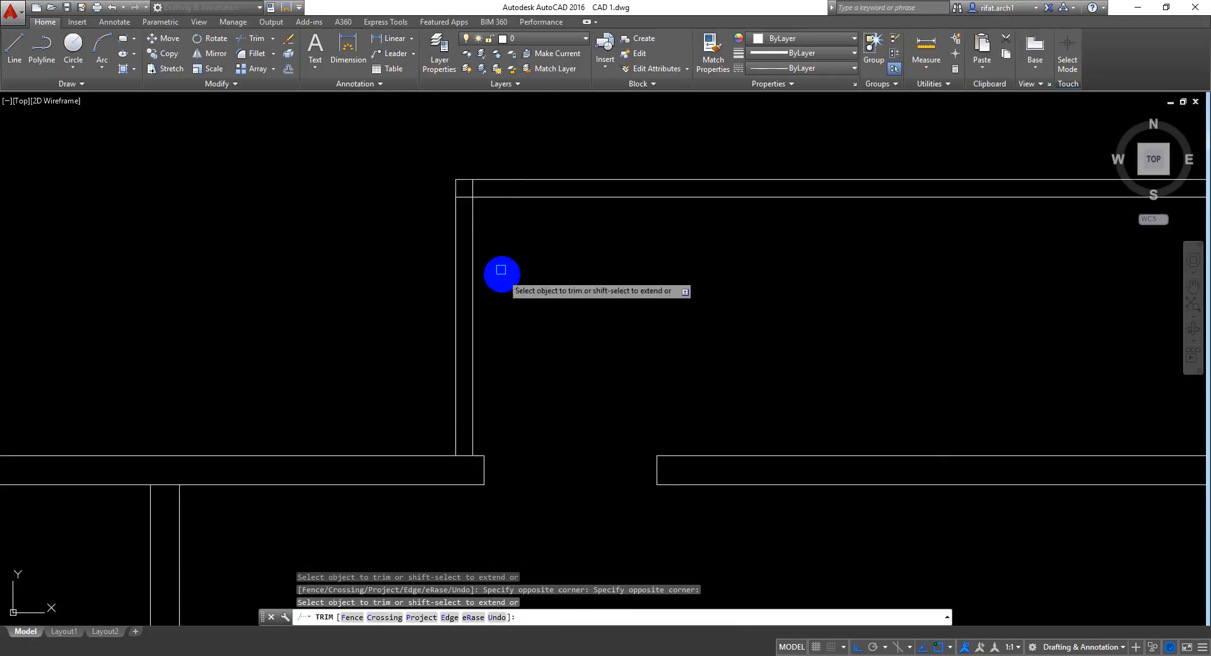
Step: Trim the overlapping inner wall lines at the northern space's northwest corner and save the drawing
scroll(480, 169, up, 8)
click(397, 288)
click(478, 308)
click(382, 328)
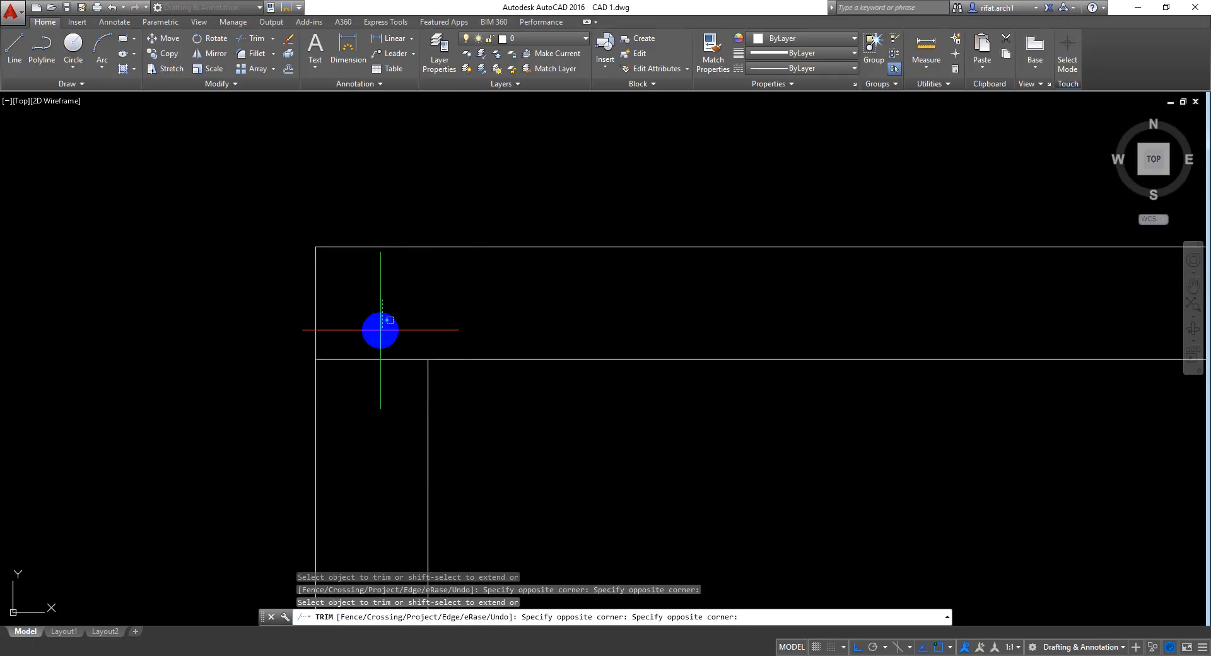
click(369, 436)
key(Return)
scroll(374, 425, down, 6)
scroll(533, 386, down, 5)
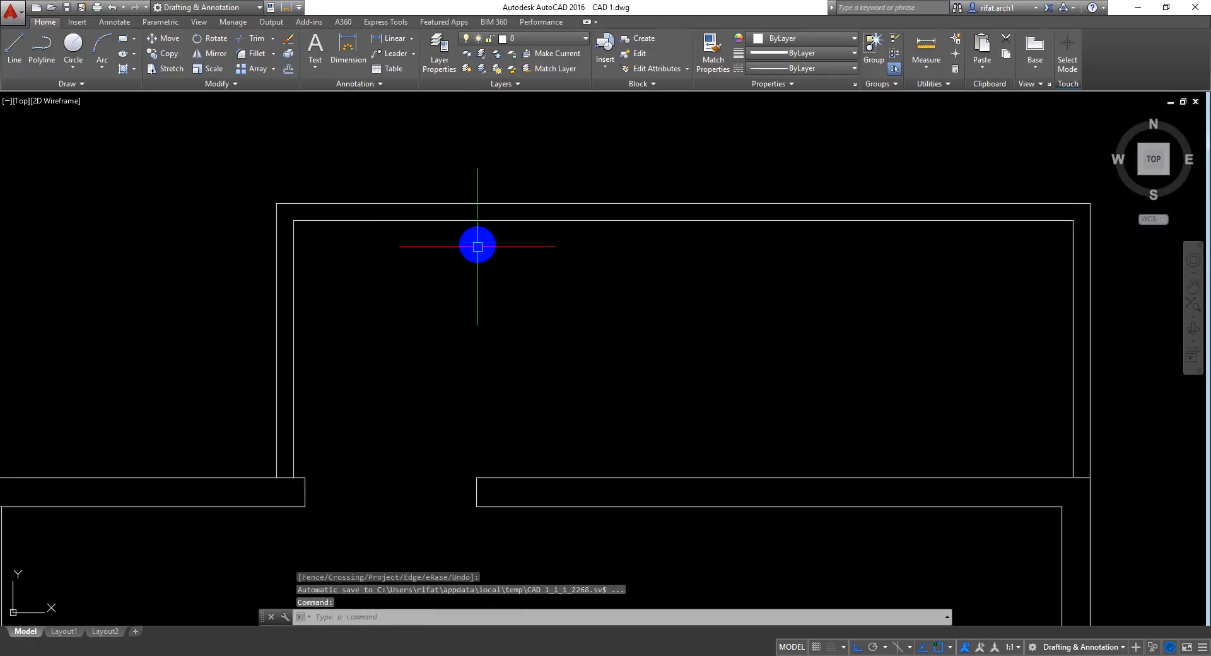
scroll(514, 289, up, 3)
key(ctrl+s)
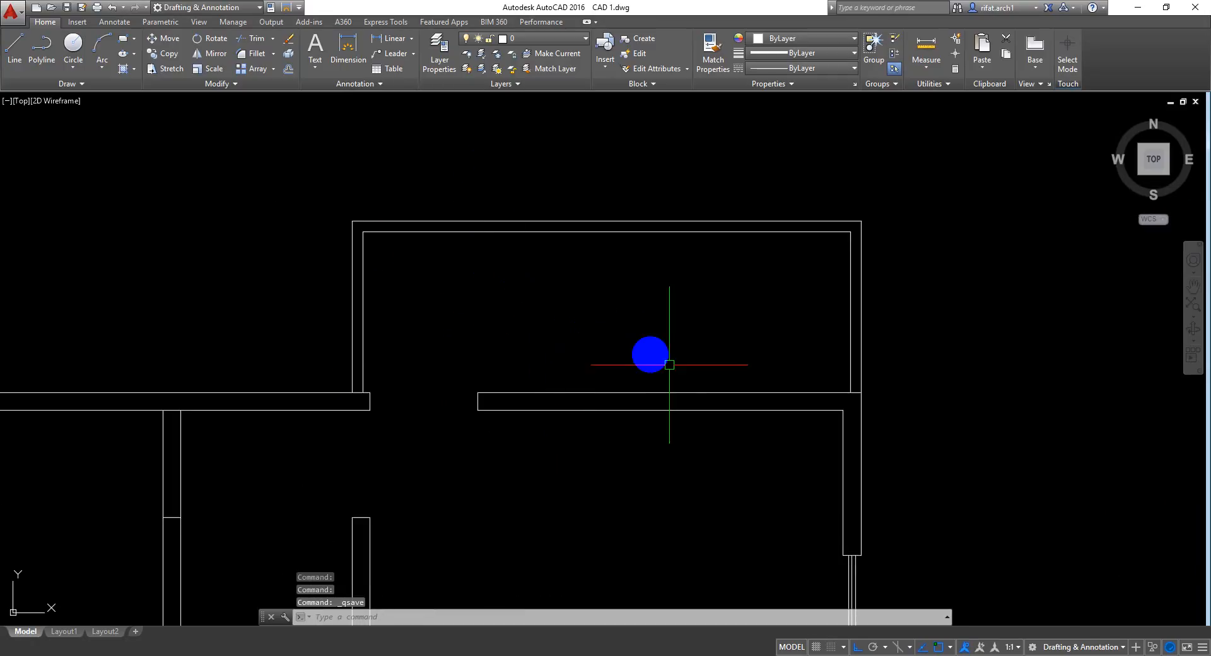
Step: Draw a short vertical line across the wall east of the door opening at the midpoint of its lower edge
scroll(684, 374, down, 2)
mouse_move(684, 412)
middle_down()
mouse_move(695, 219)
mouse_move(691, 299)
middle_up()
scroll(692, 253, up, 4)
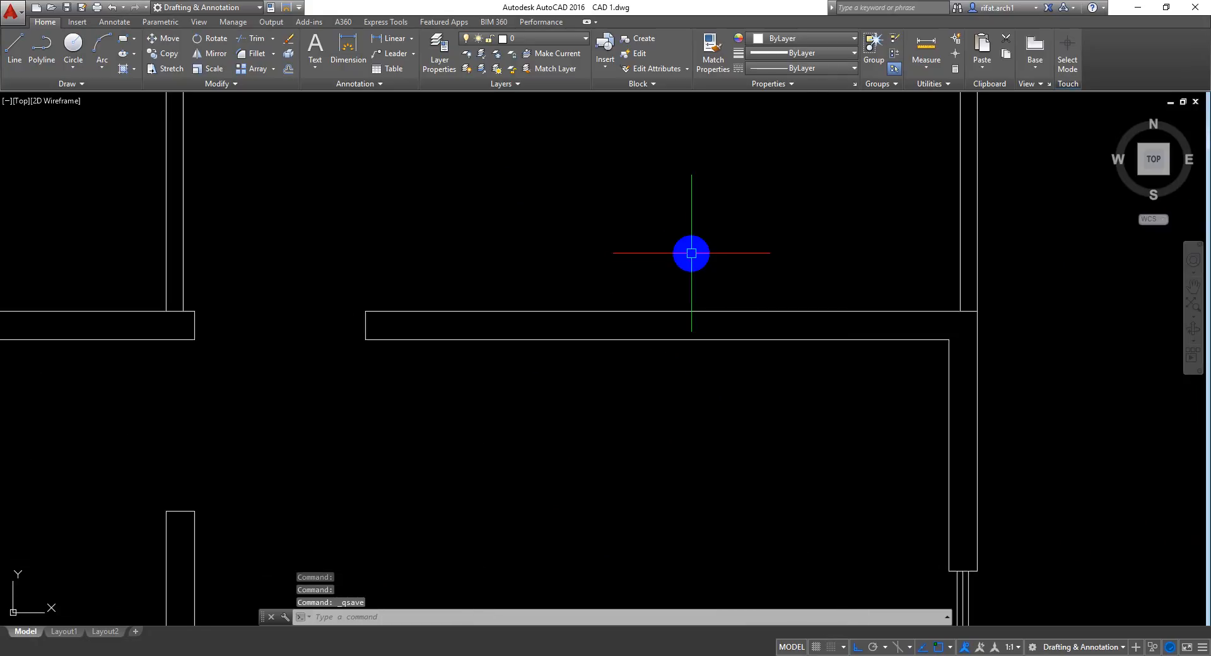
text(l)
key(Return)
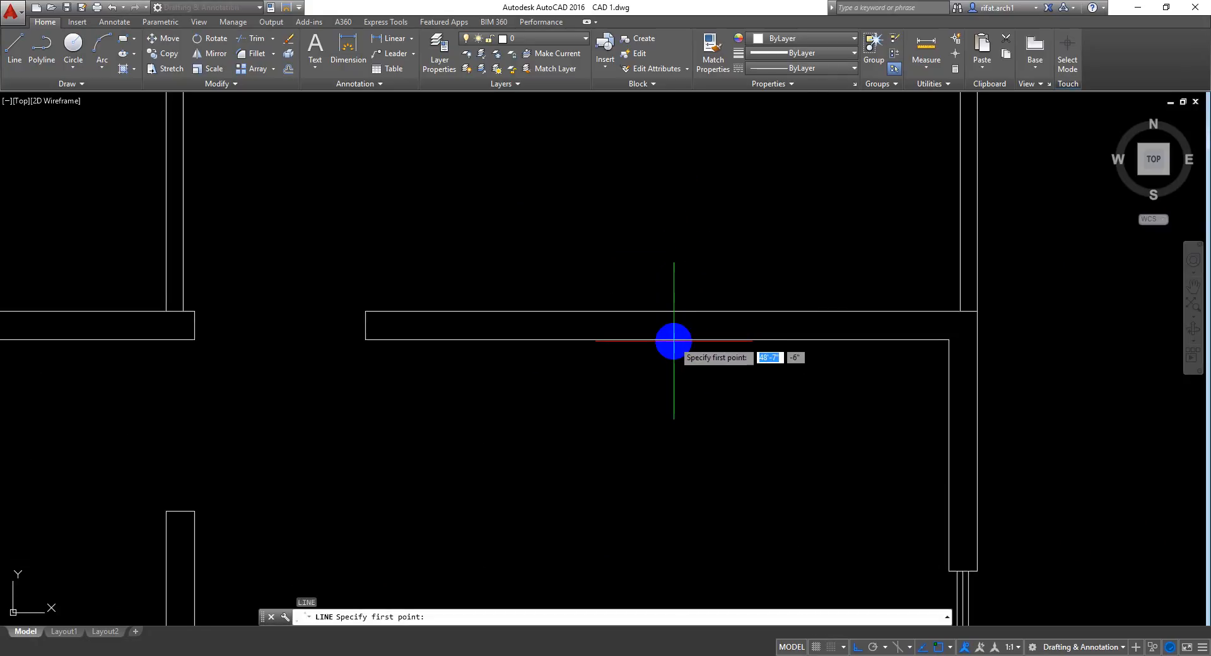
click(657, 339)
click(656, 311)
key(Return)
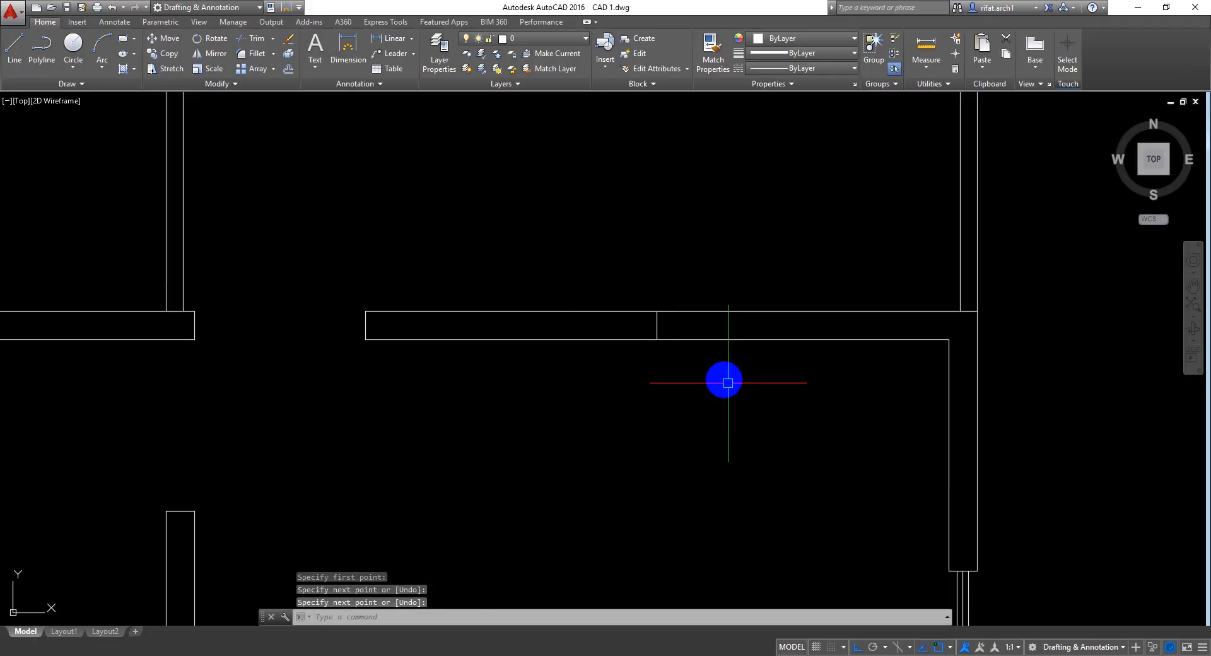
Step: Try offsetting the short line across the wall 24" to the east, then erase the copy
key(Return)
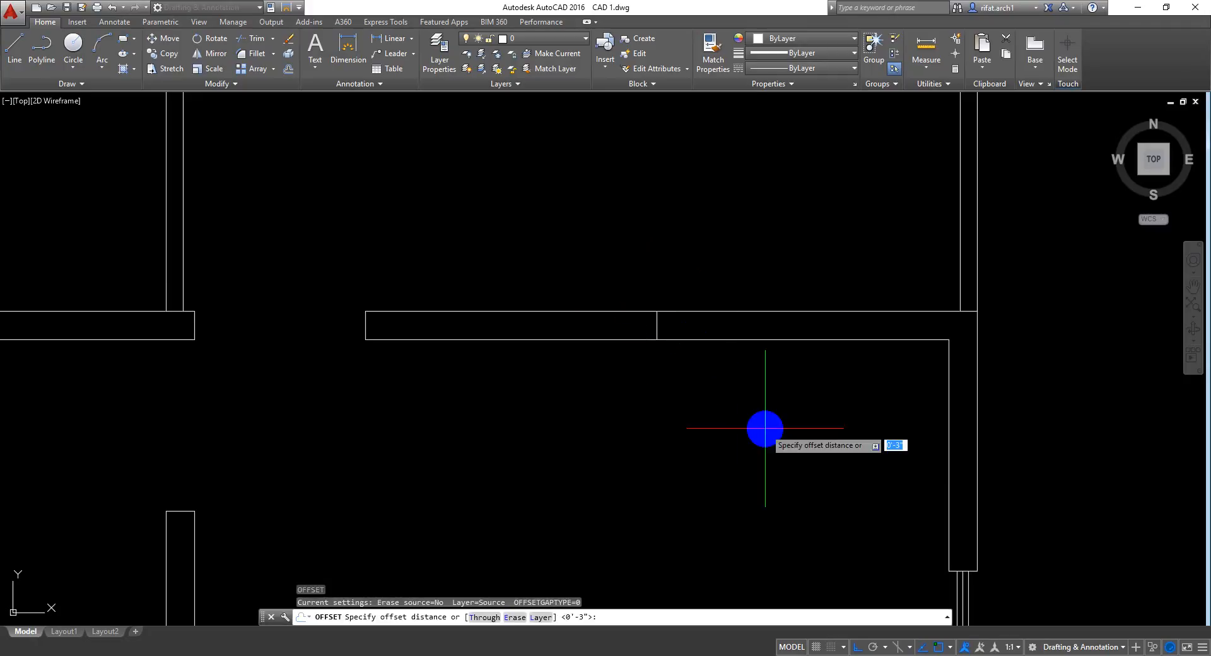
text(24)
key(Return)
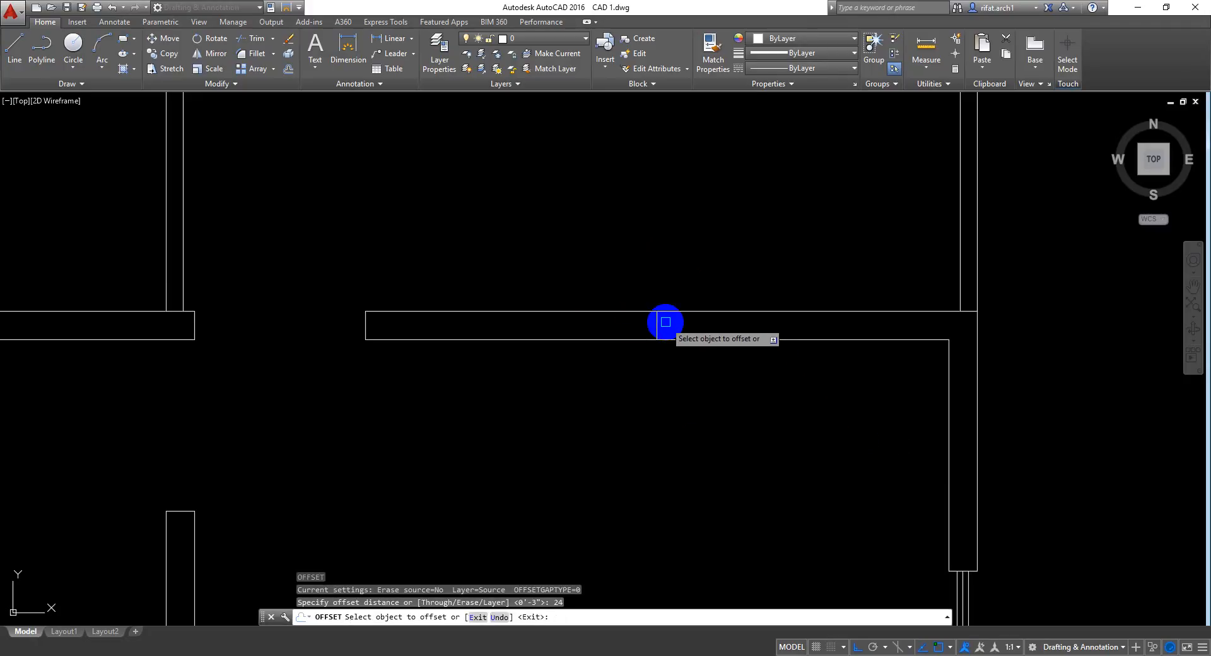
click(658, 321)
click(730, 326)
key(Return)
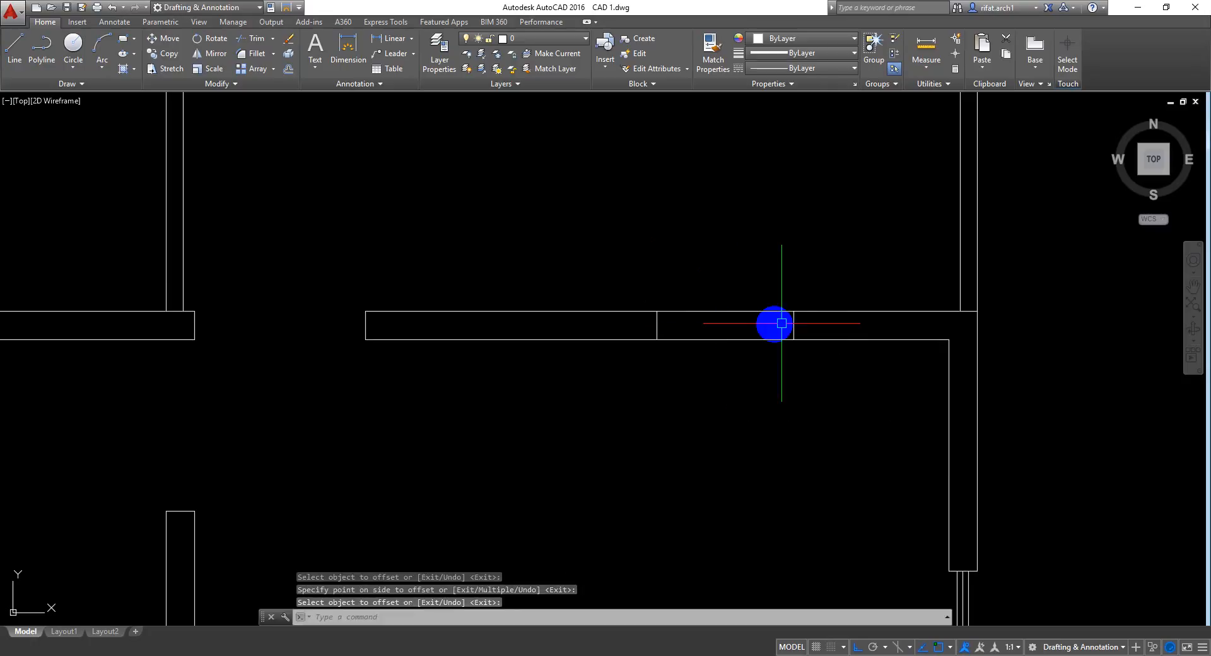
click(784, 334)
key(Delete)
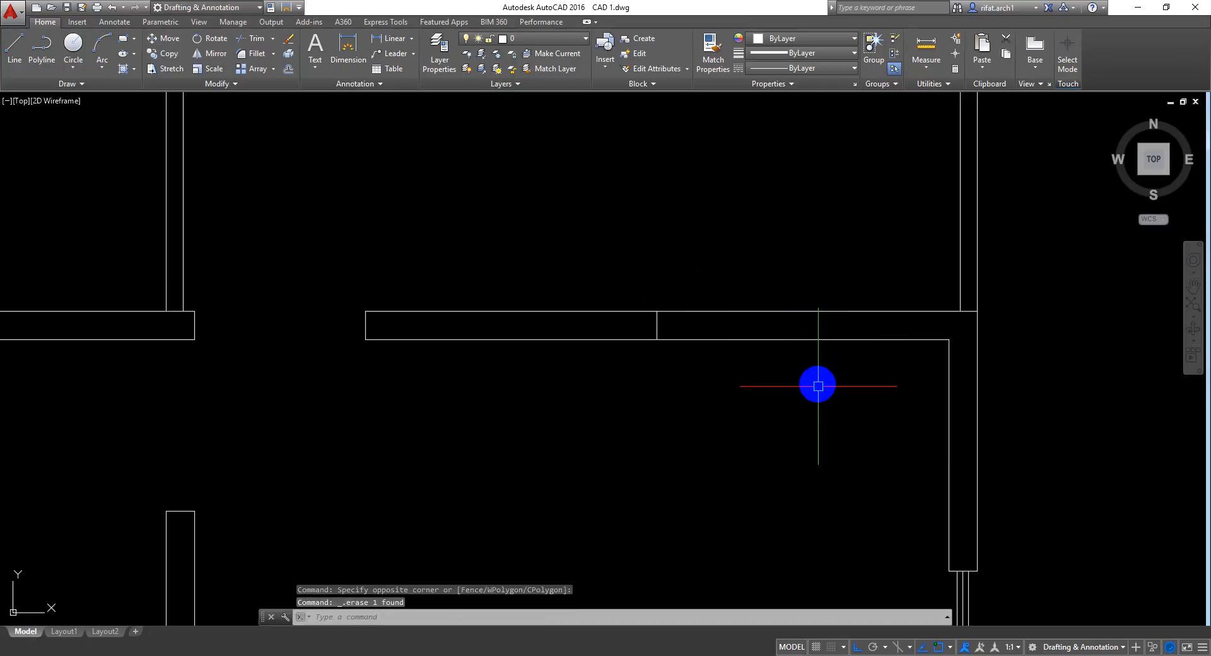
Step: Offset the short line across the wall east of the door opening 30" to both the east and the west
text(o)
key(Return)
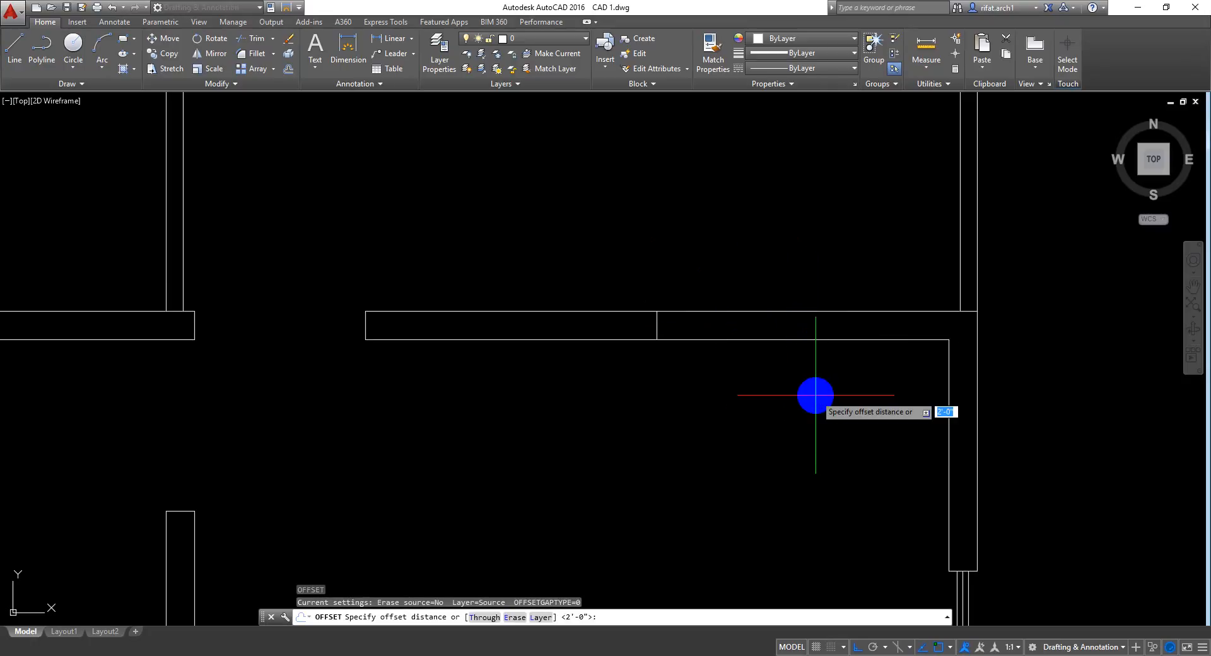
key(Return)
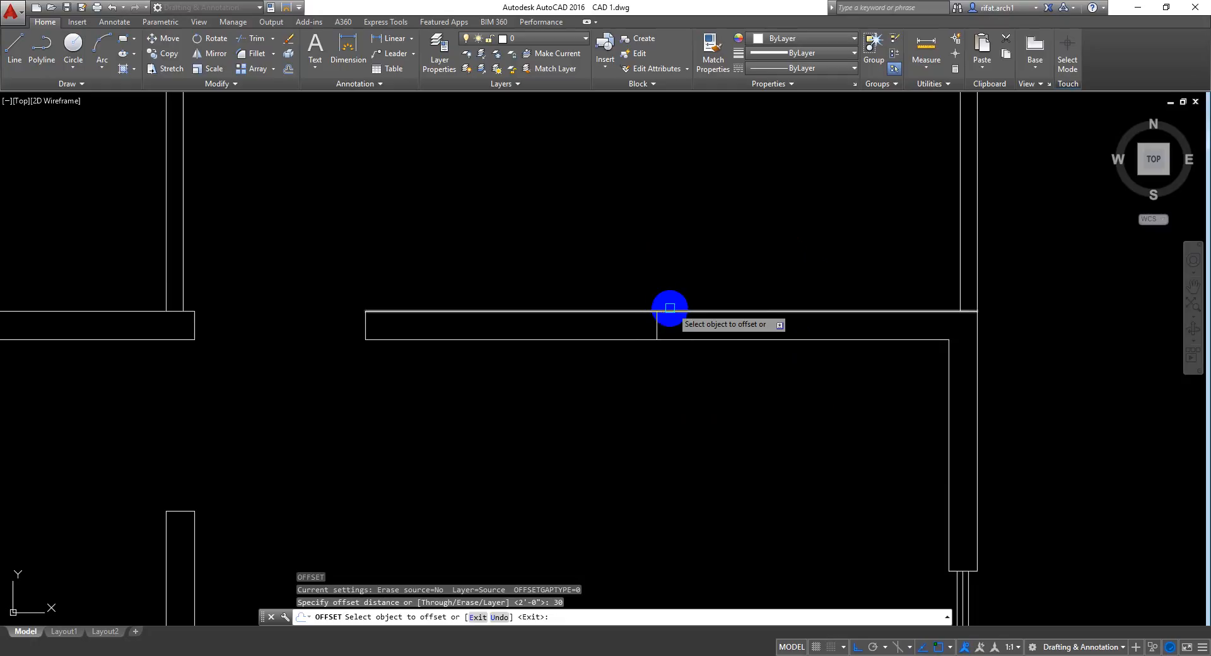
click(657, 323)
click(682, 329)
click(655, 324)
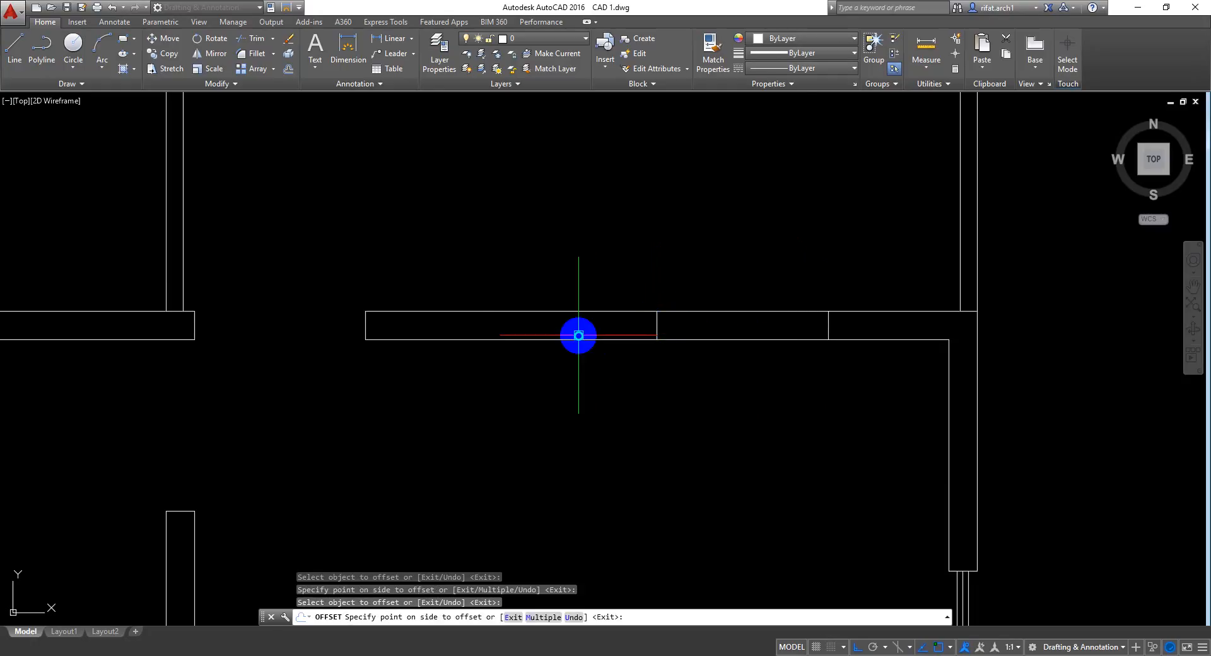
key(Return)
key(Return)
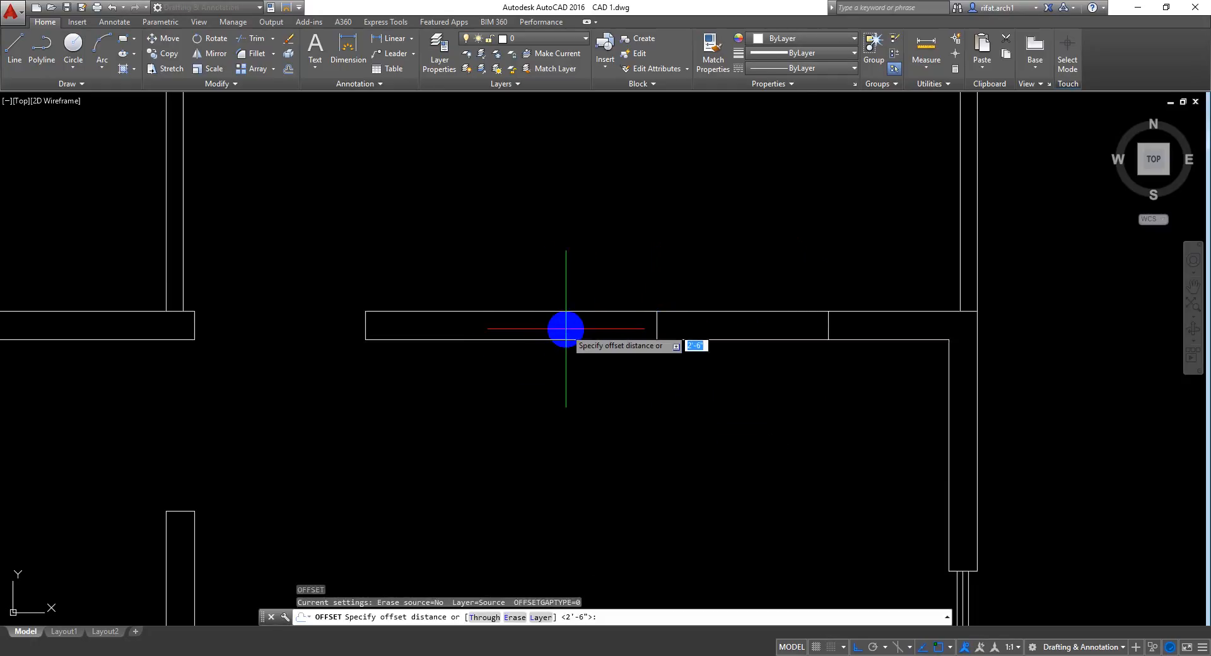
key(Return)
click(657, 328)
click(500, 414)
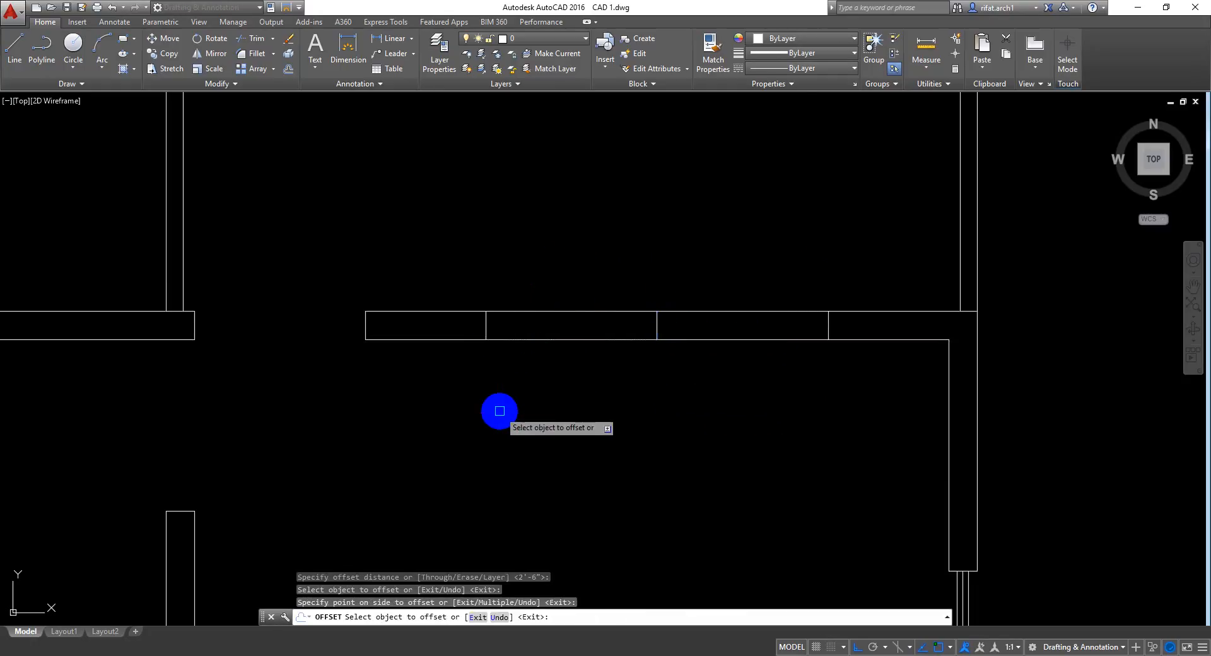
key(Escape)
Step: Trim the wall lines between the two offset lines and erase the middle line to open the window gap
key(Return)
key(Return)
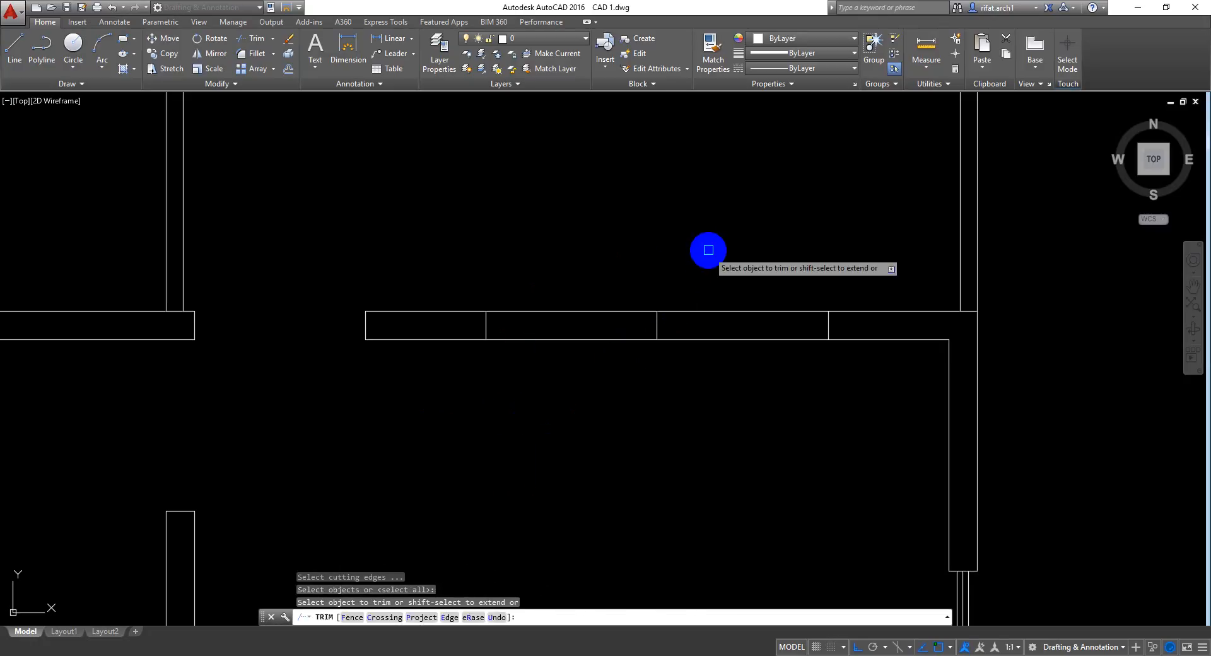
click(706, 253)
click(618, 398)
key(Return)
click(674, 261)
click(619, 383)
key(Delete)
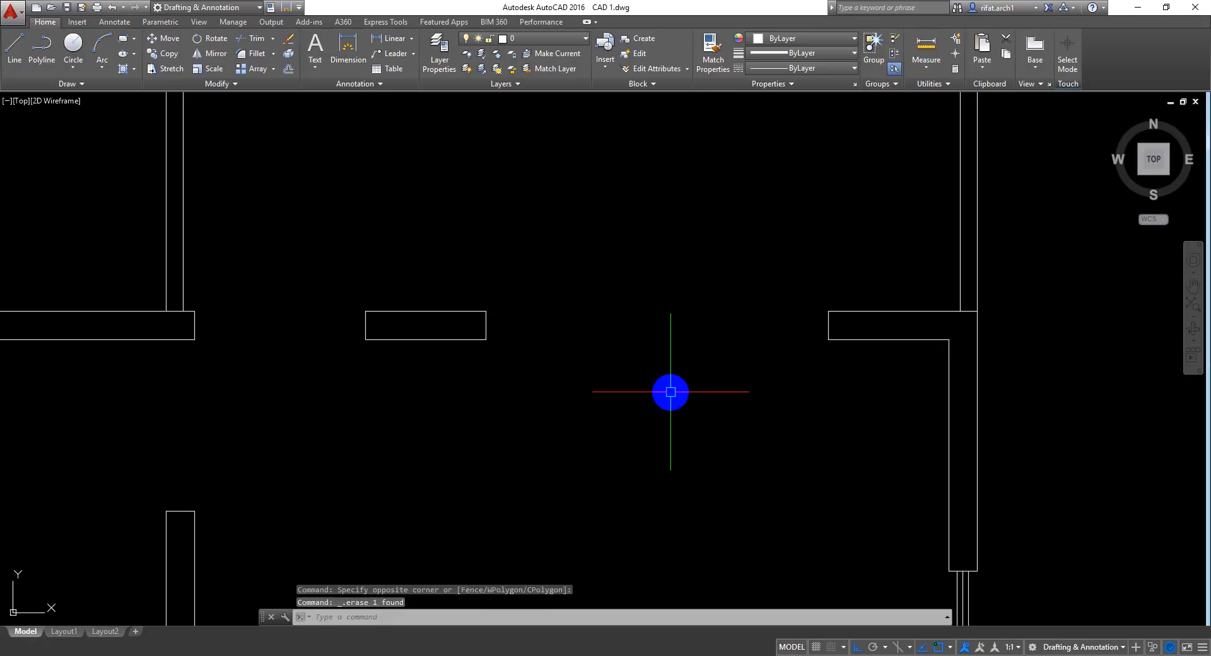
Step: Draw a horizontal line across the window gap between the midpoints of its two wall ends
text(l)
key(Return)
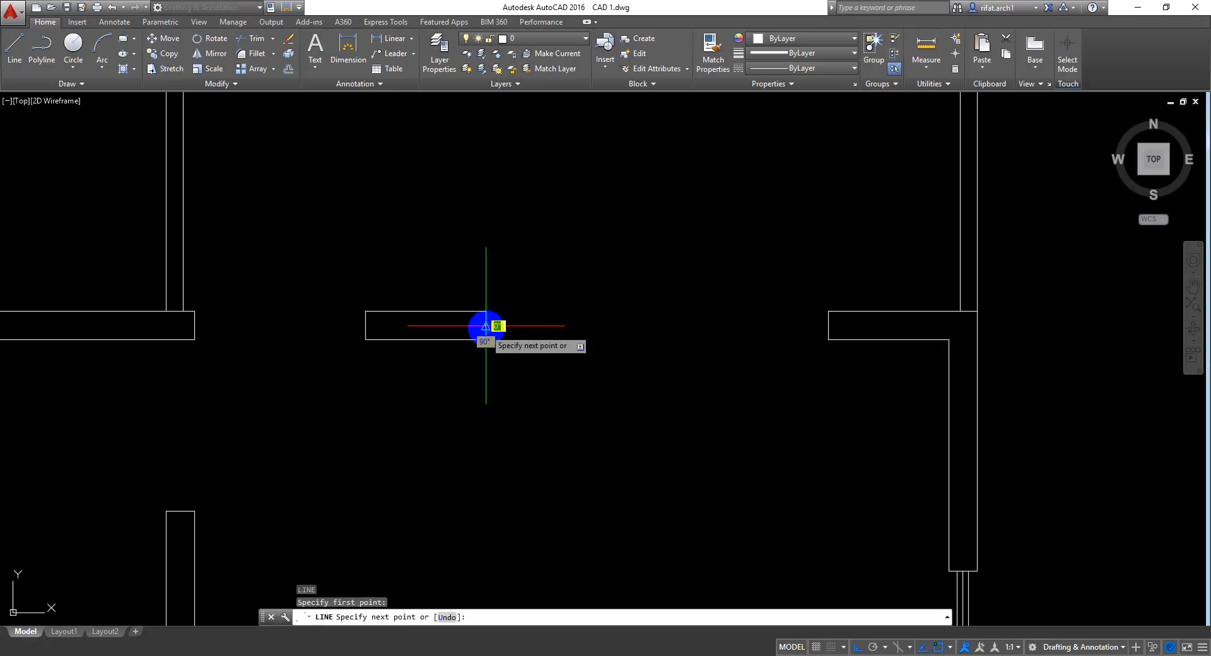
click(829, 326)
key(Return)
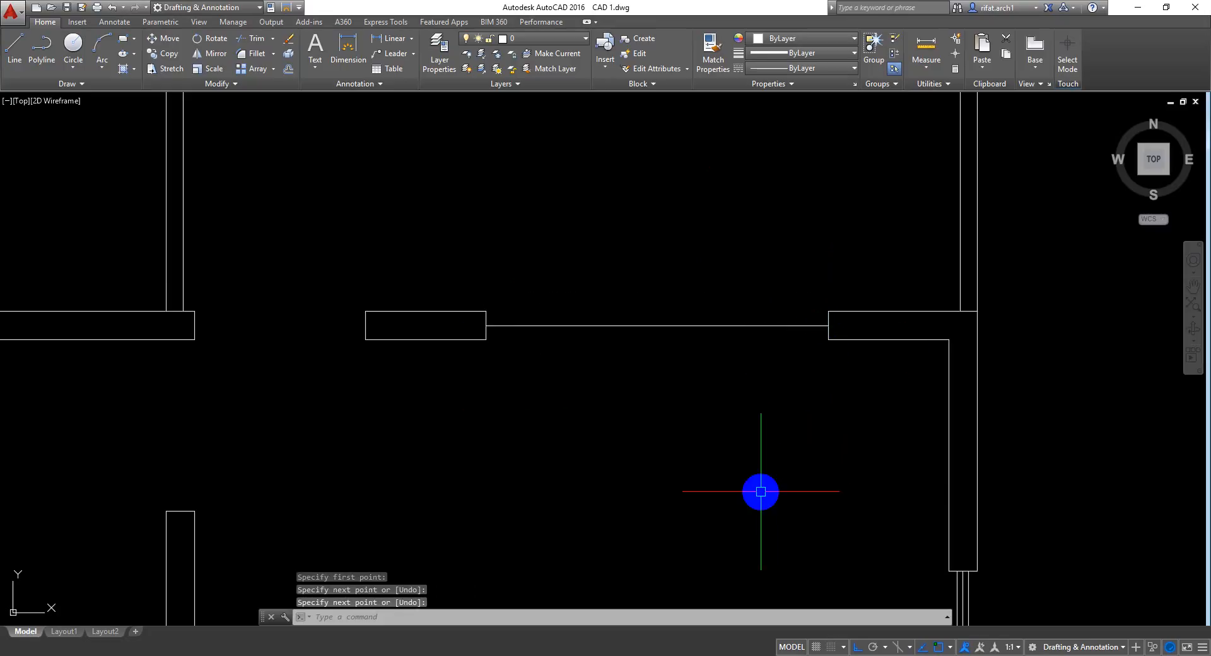
Step: Offset the window's center line 1" to the north and to the south, and save the drawing
text(1)
key(Return)
click(747, 326)
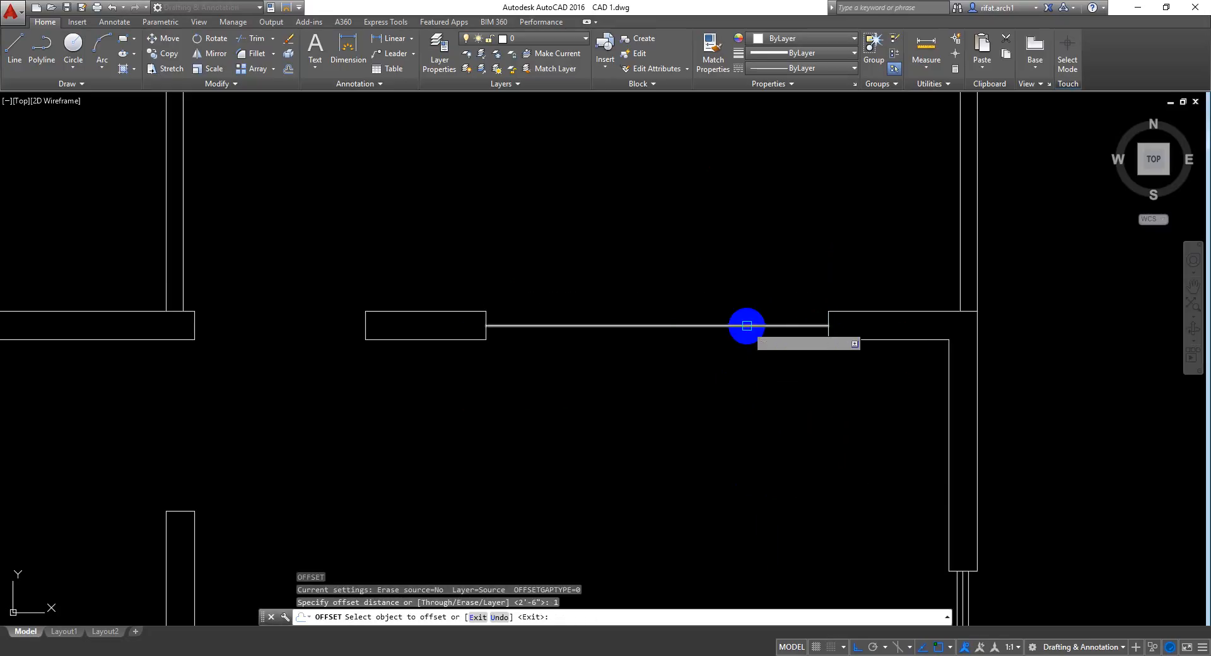
click(805, 258)
key(Return)
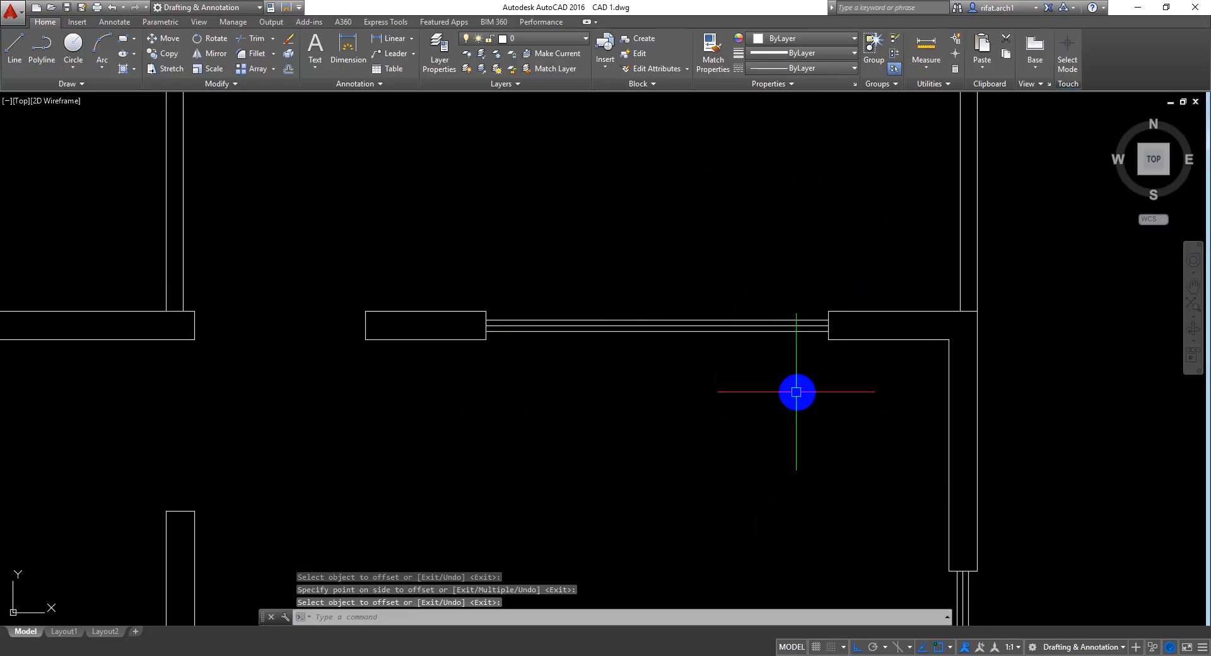
scroll(795, 392, down, 4)
mouse_move(799, 439)
middle_down()
mouse_move(765, 273)
mouse_move(771, 339)
mouse_move(765, 274)
mouse_move(780, 326)
middle_up()
key(ctrl+s)
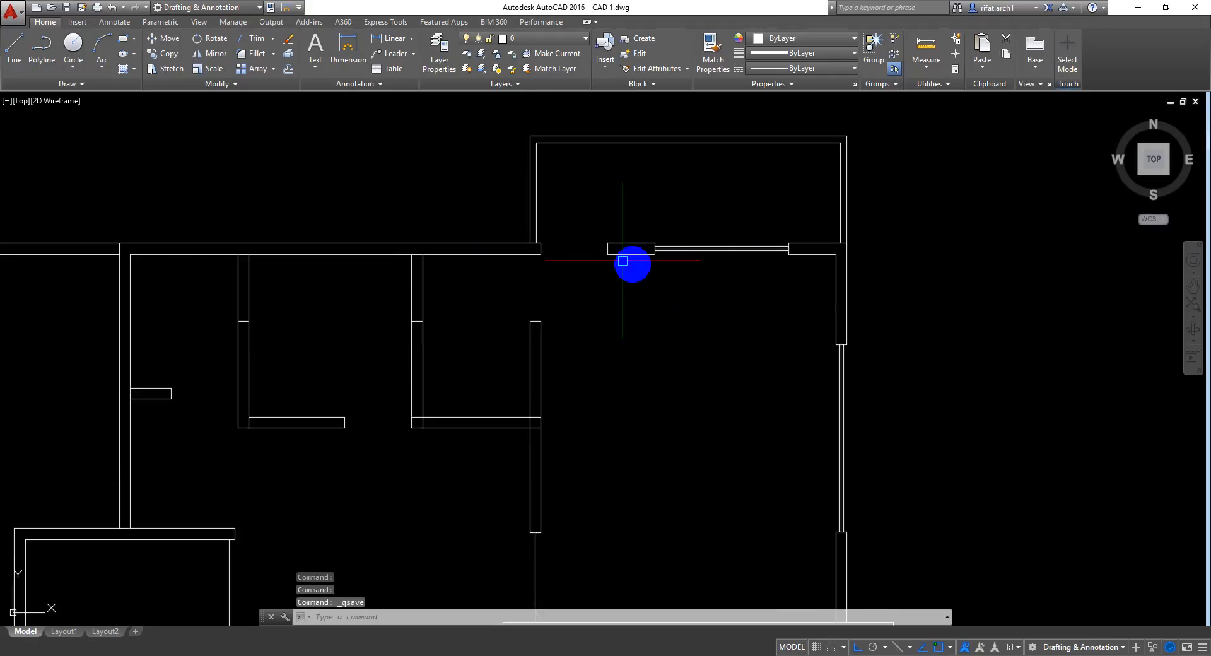
Step: Draw a line across the door opening west of the window, joining the midpoints of the two wall ends
scroll(584, 242, up, 5)
key(l)
key(Return)
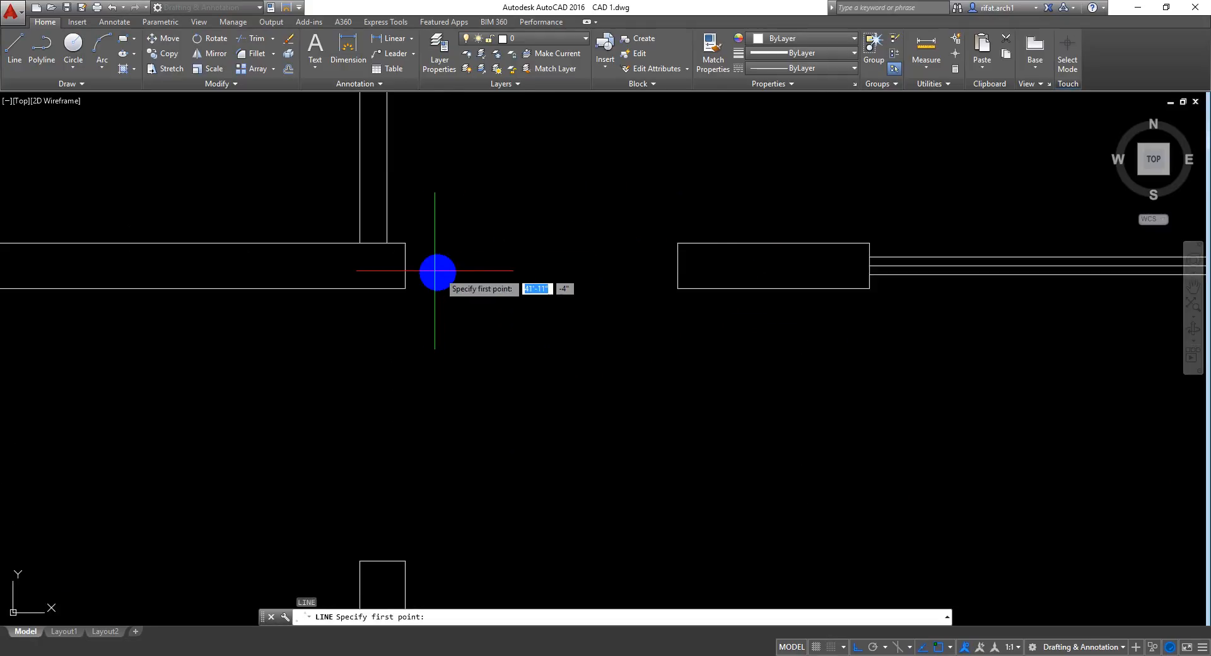
click(406, 266)
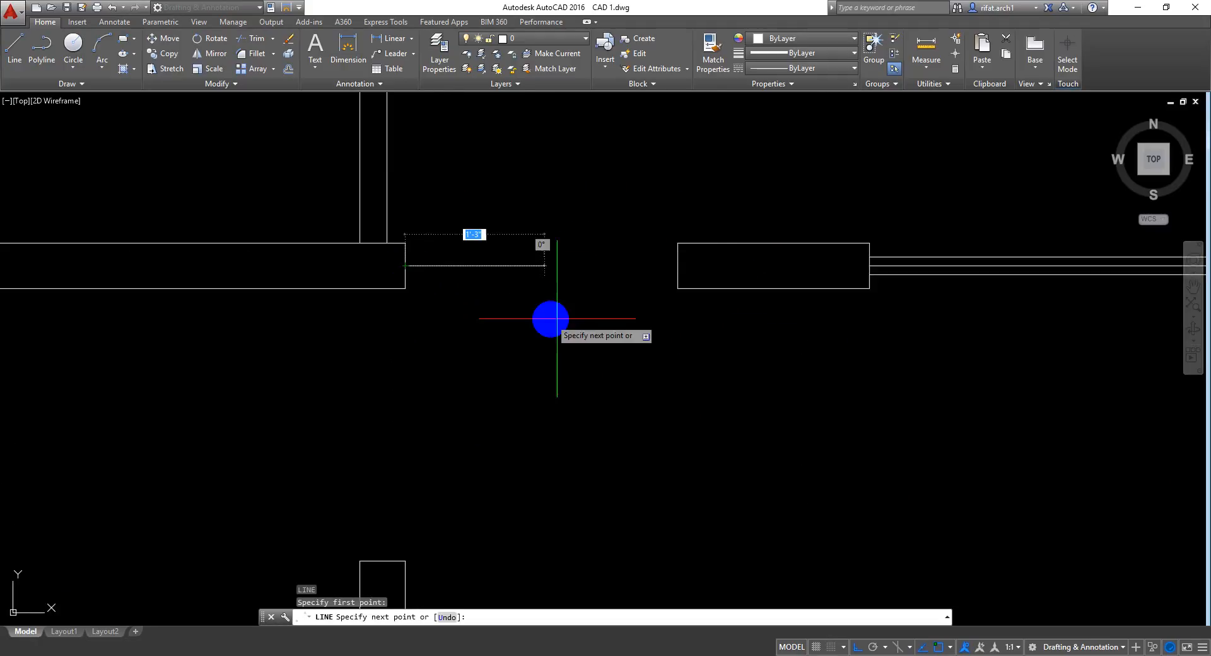
click(677, 265)
key(Return)
Step: Trim the small room's south wall lines where they run through the vertical wall on its east side
scroll(638, 335, down, 6)
middle_drag(617, 354, 636, 295)
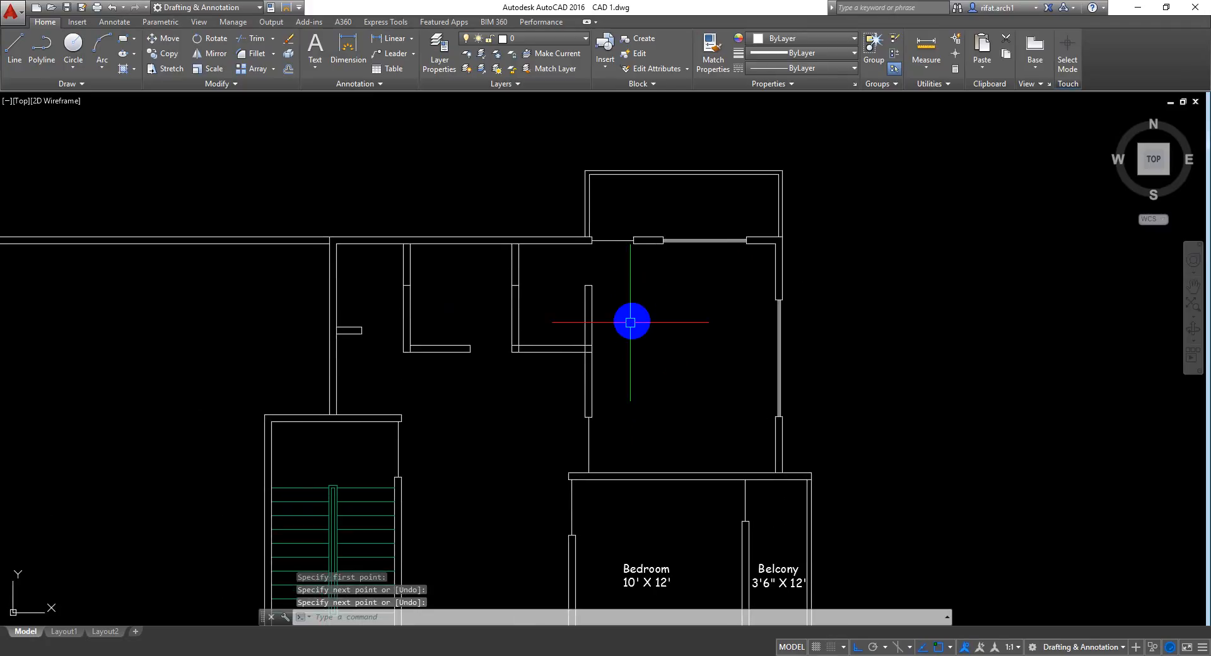
middle_drag(643, 357, 654, 358)
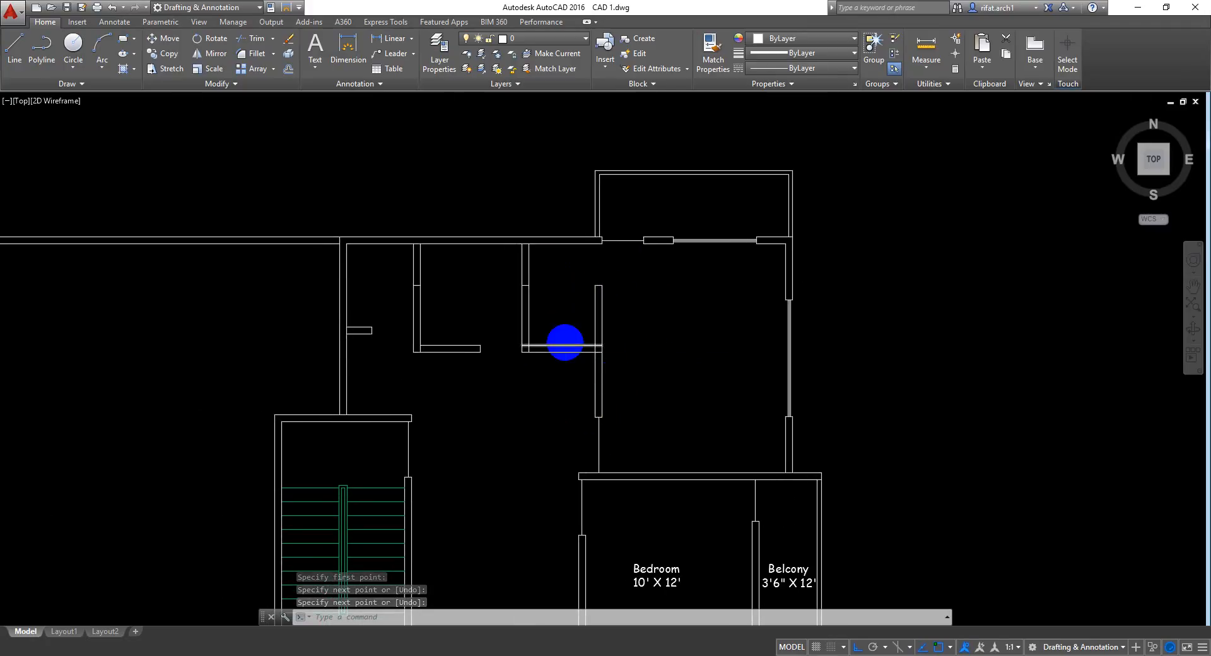
scroll(676, 359, up, 10)
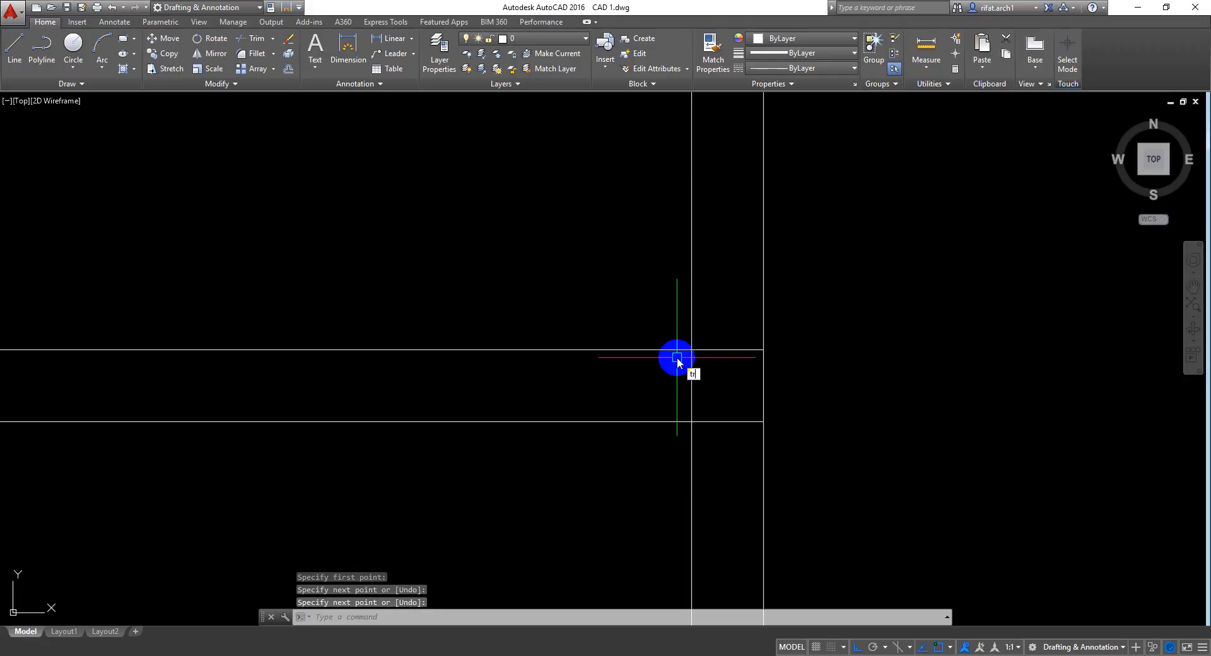
key(Return)
key(Return)
click(746, 308)
click(718, 489)
key(Return)
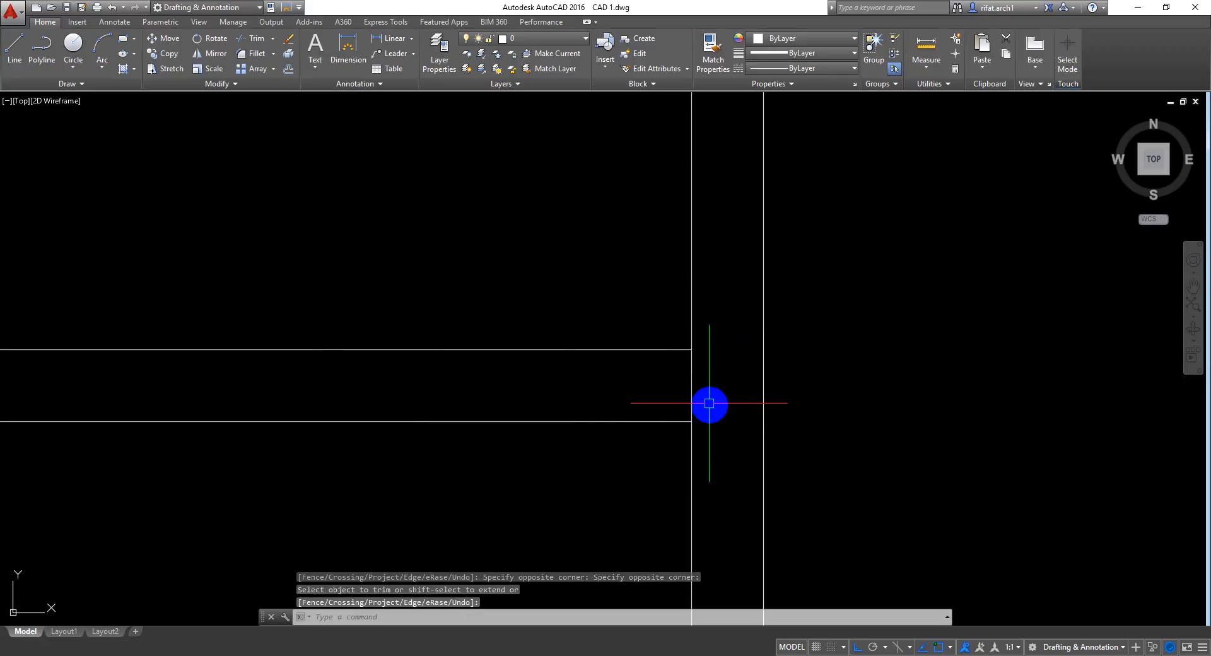
Step: Trim the overlapping inner wall lines at the small room's southwest corner
scroll(709, 403, down, 8)
scroll(617, 371, up, 8)
key(Return)
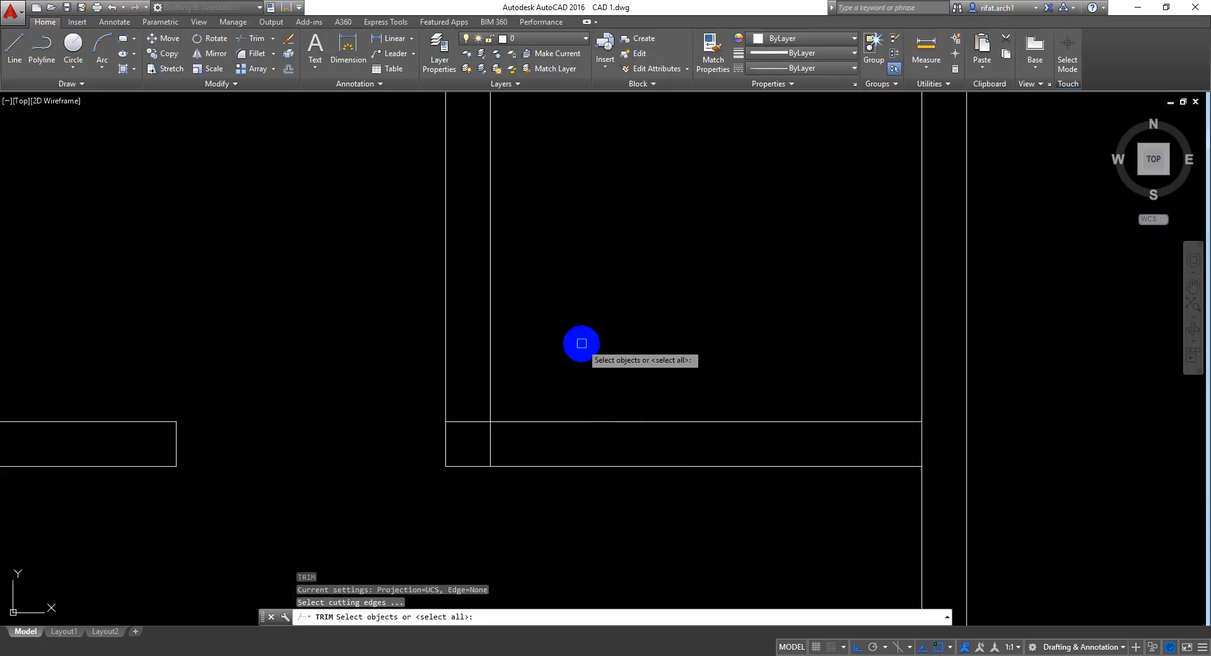
click(479, 420)
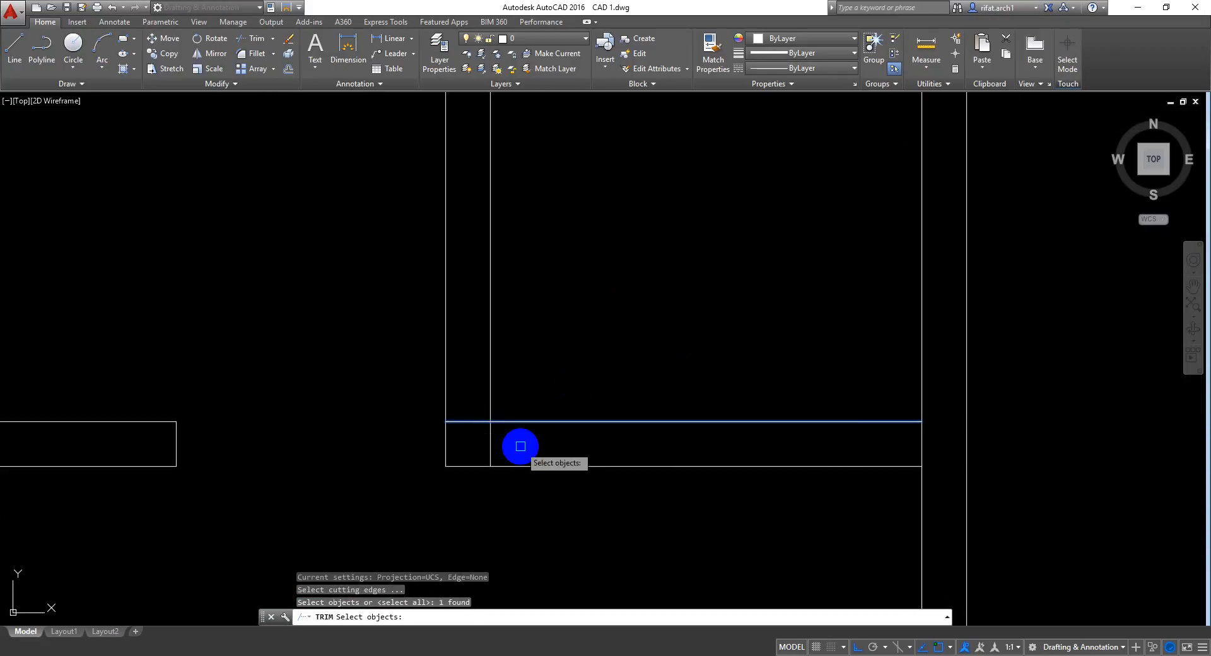
key(Return)
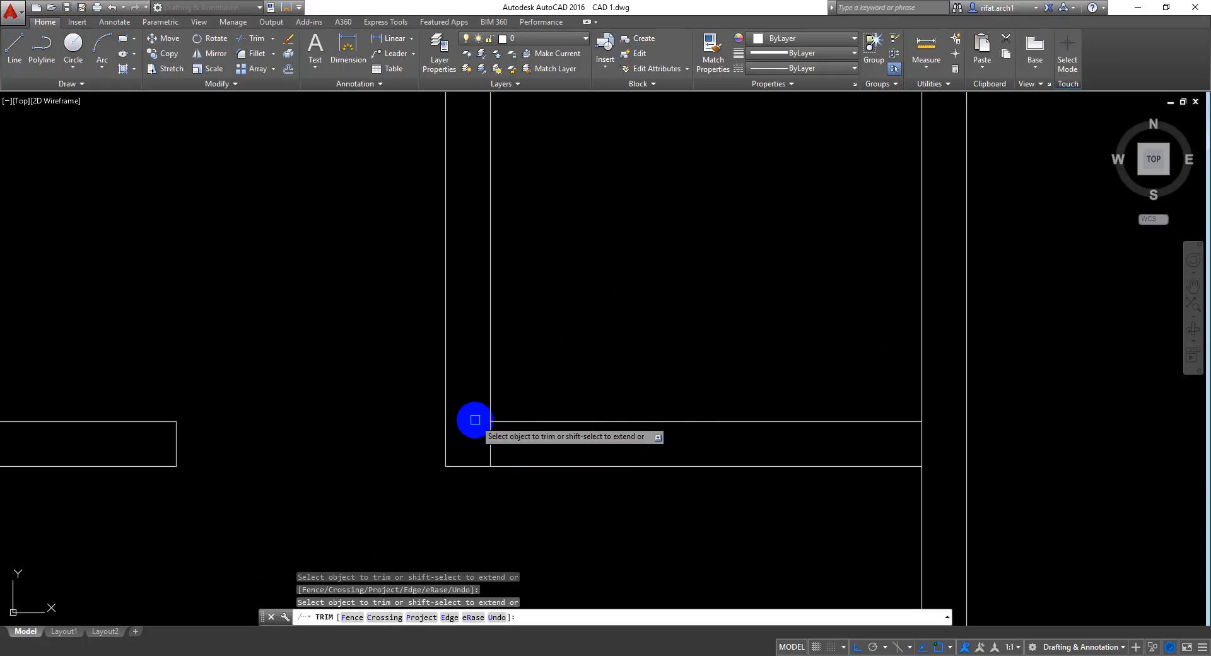
Step: Extend the small room's outer west wall line to the north wall's upper edge and trim the north wall's lower edge between the west wall lines
scroll(486, 434, down, 4)
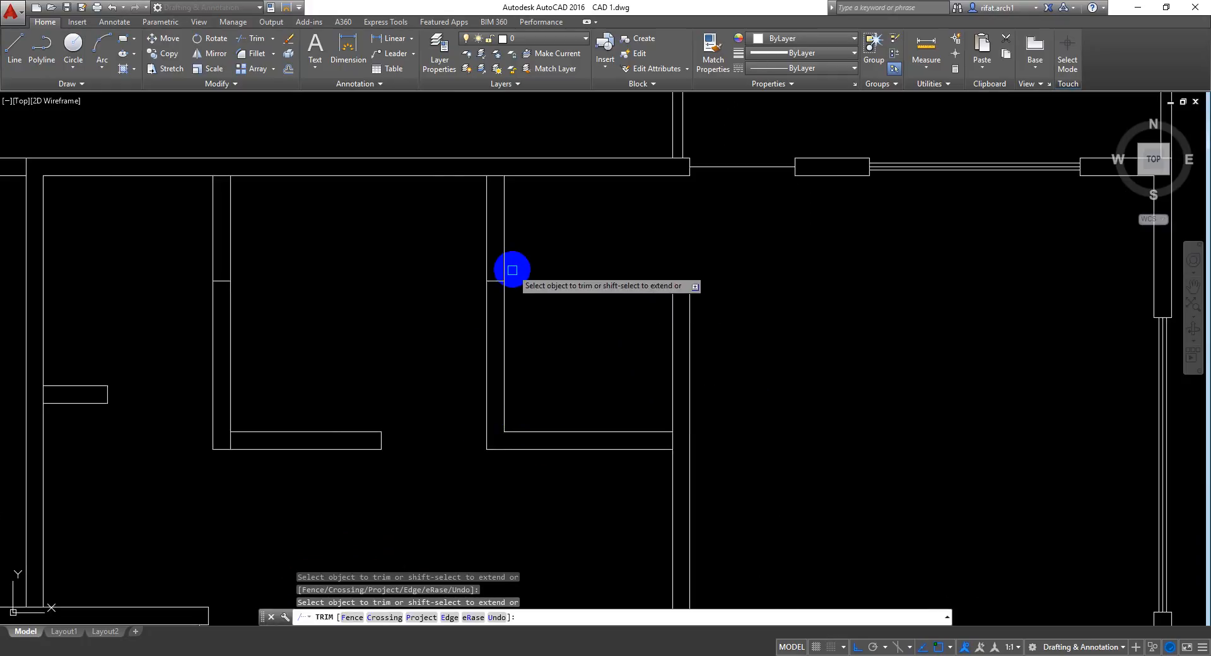
scroll(512, 270, up, 4)
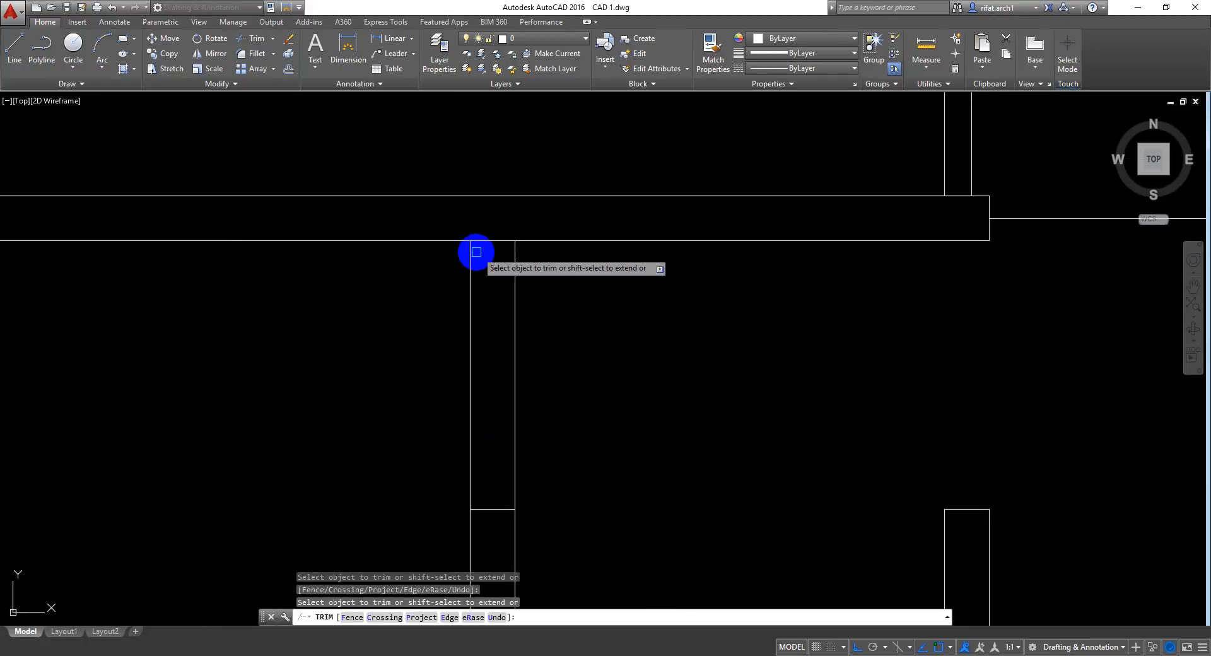
shift+click(469, 253)
click(502, 219)
click(499, 322)
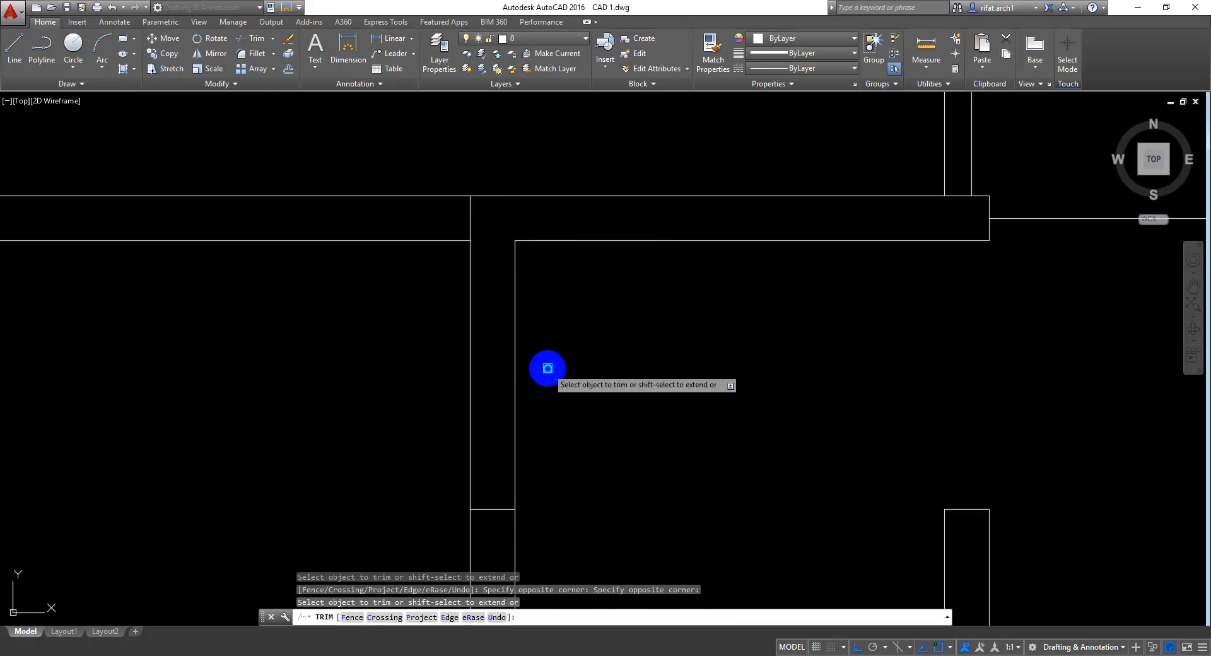
Step: Erase the short horizontal line across the small room's west wall and save the drawing
click(497, 482)
click(489, 513)
key(Return)
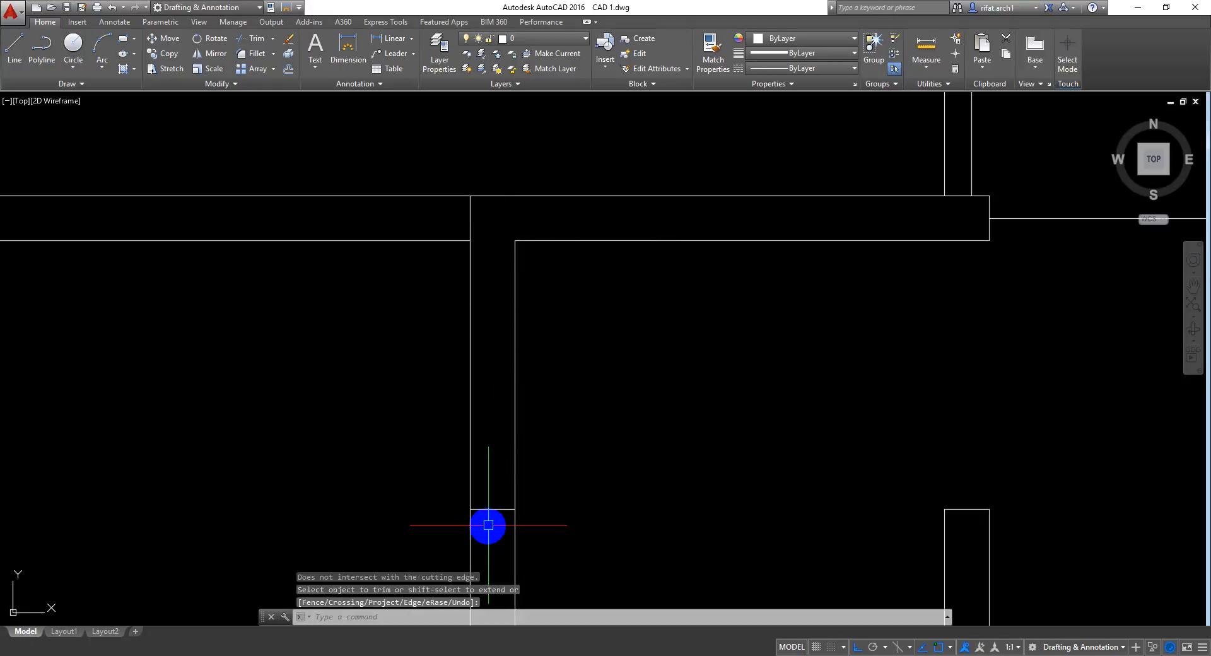
click(494, 494)
click(489, 522)
key(Delete)
scroll(552, 471, down, 5)
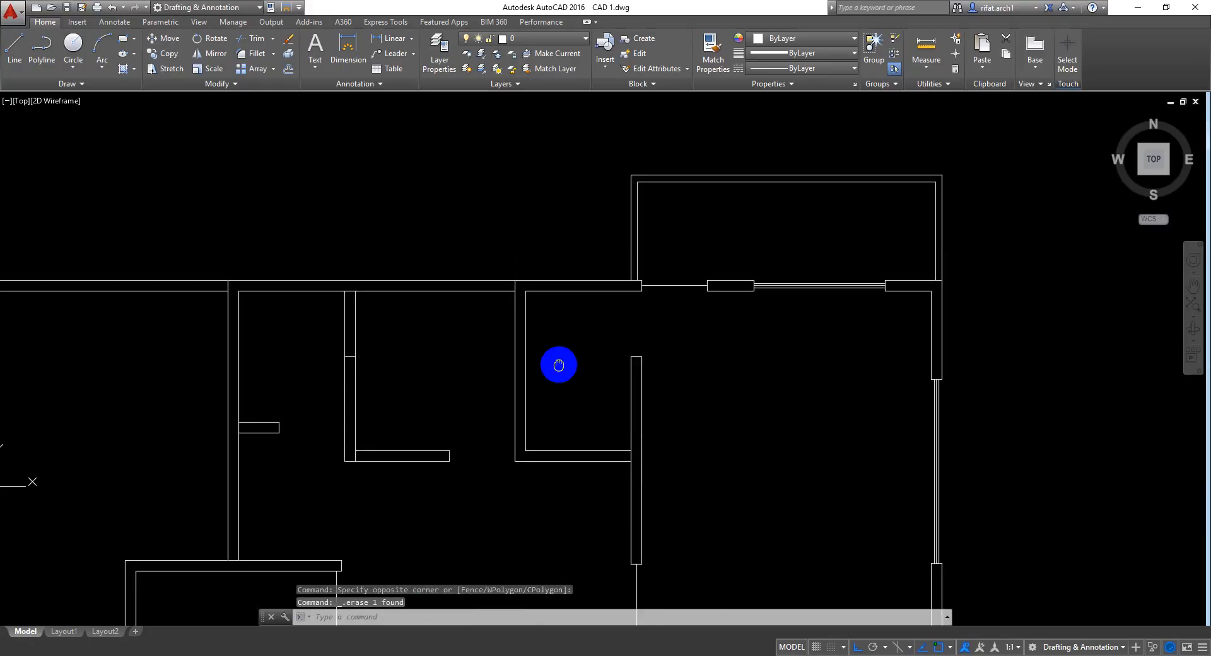
scroll(560, 367, up, 2)
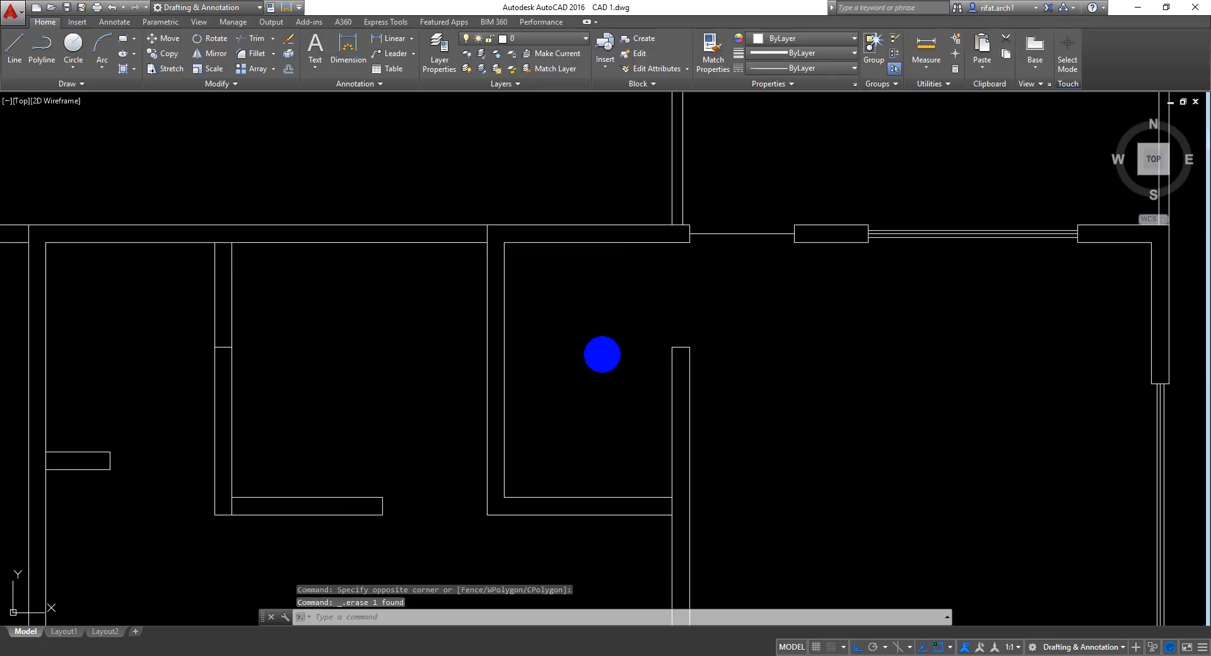
key(ctrl+s)
Step: Draw a vertical line across the small room's east door opening, from the wall end's midpoint up to the north wall
scroll(729, 254, up, 2)
text(l)
key(Return)
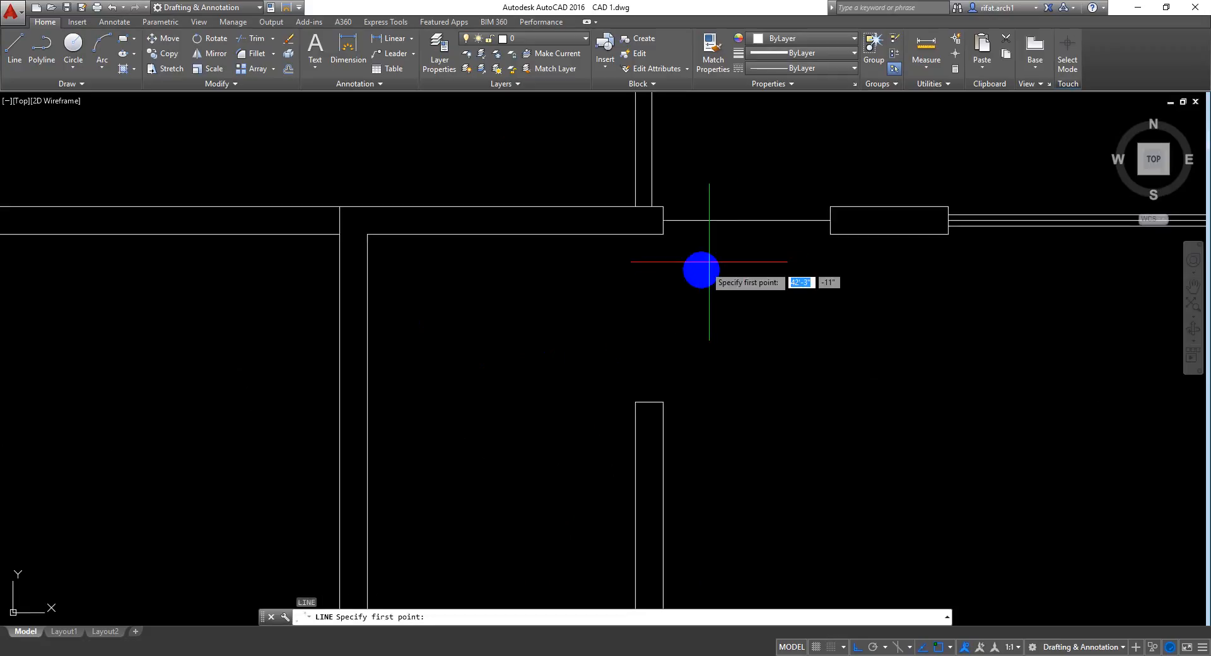
click(649, 402)
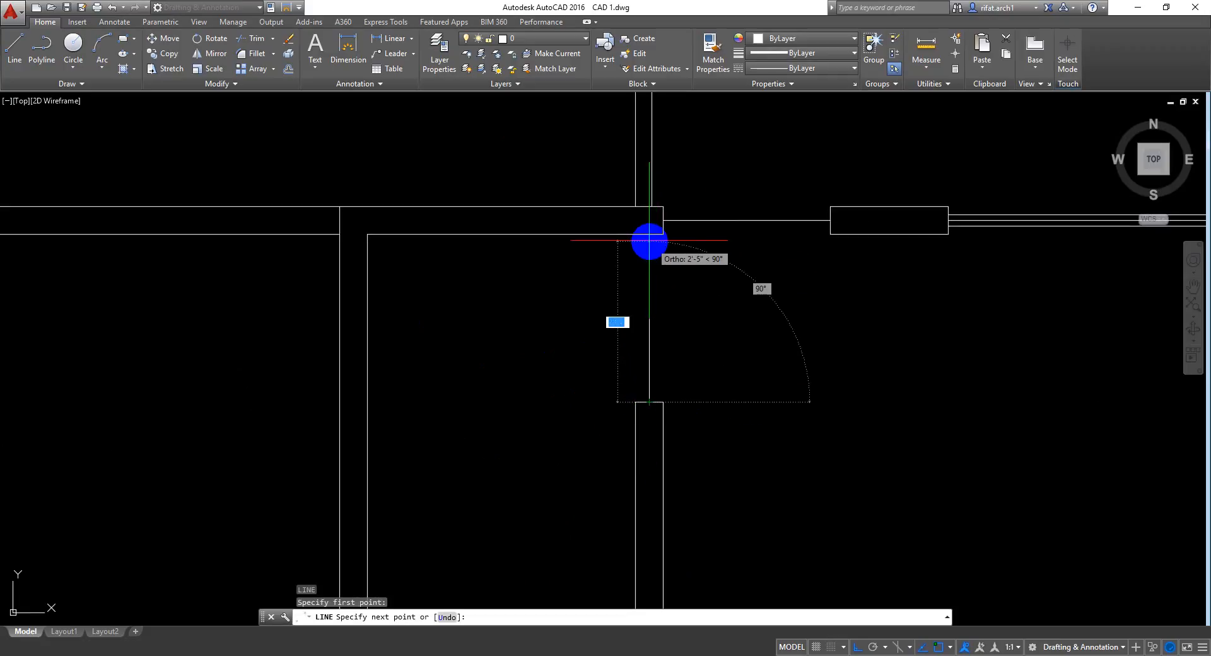
click(648, 232)
key(Escape)
scroll(668, 263, down, 3)
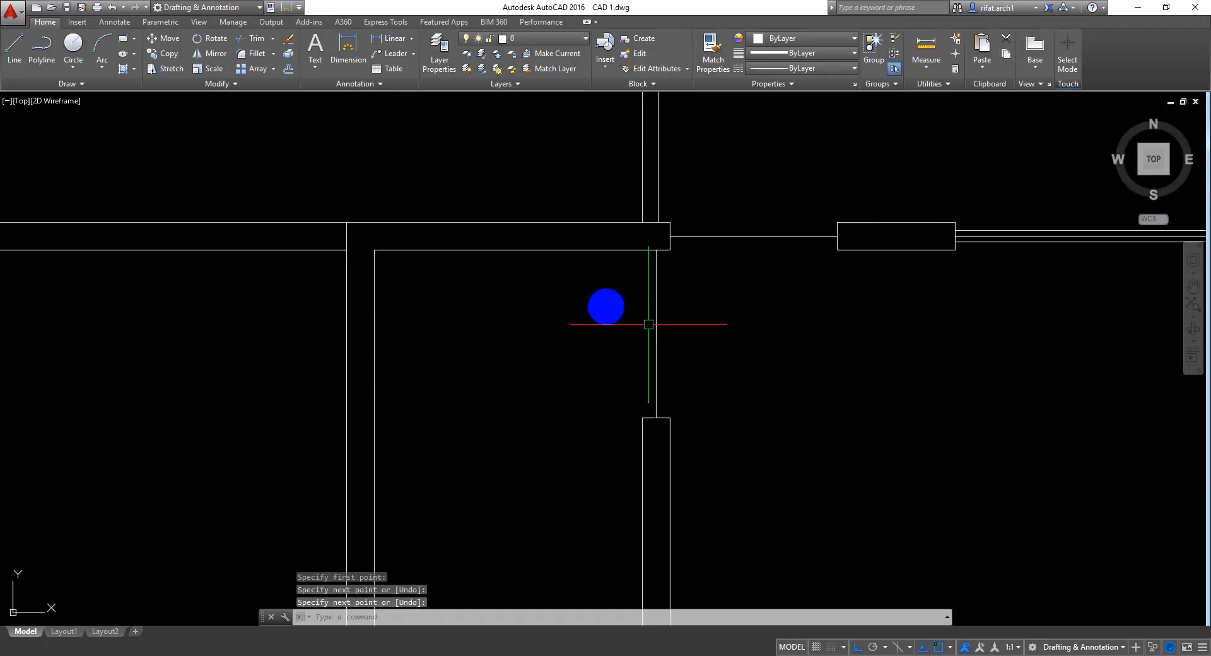
scroll(514, 249, up, 5)
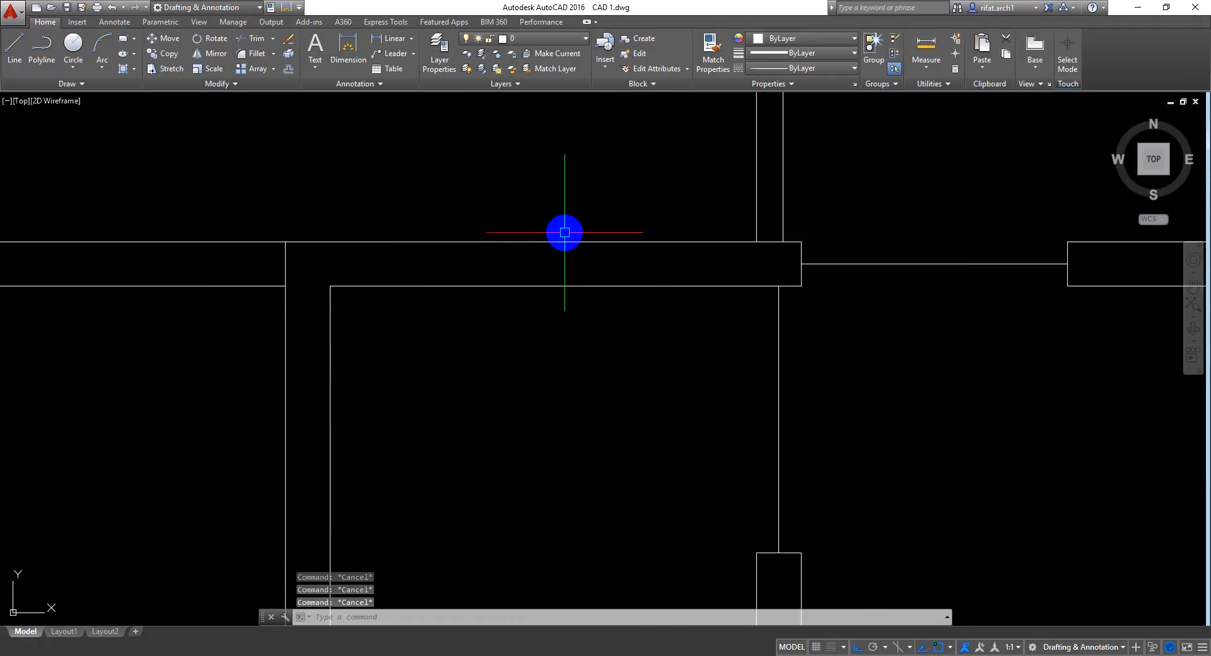
Step: Offset the inner west wall line of the small room 18 inches eastward
text(o)
key(Return)
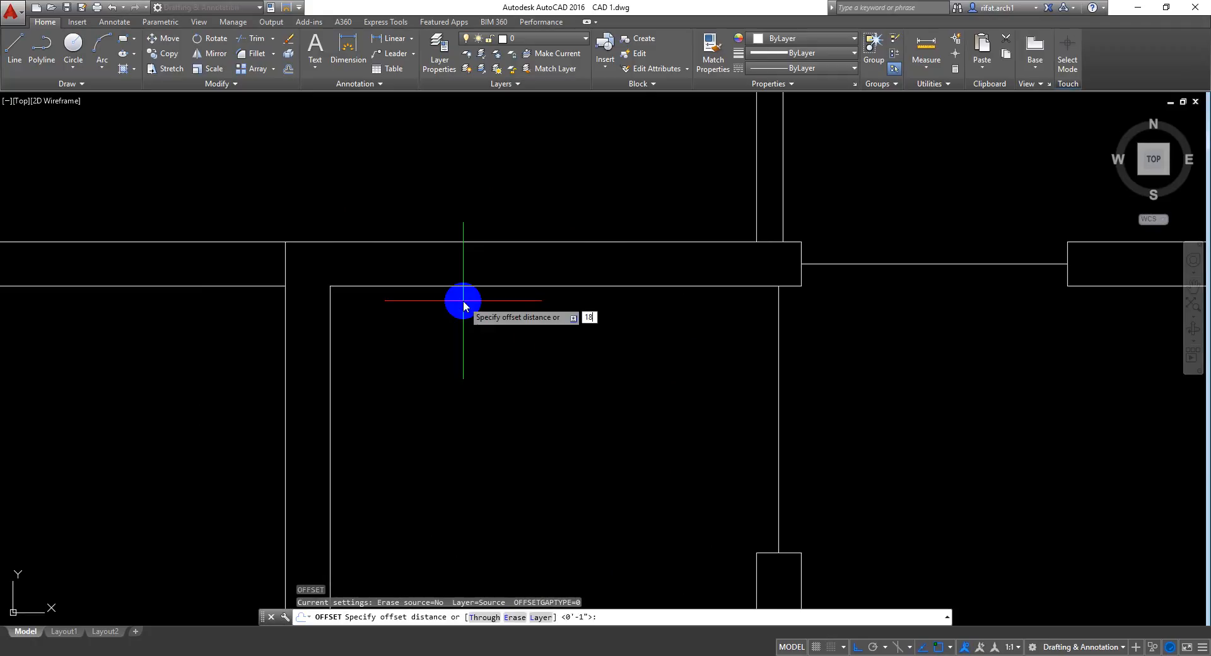
key(Return)
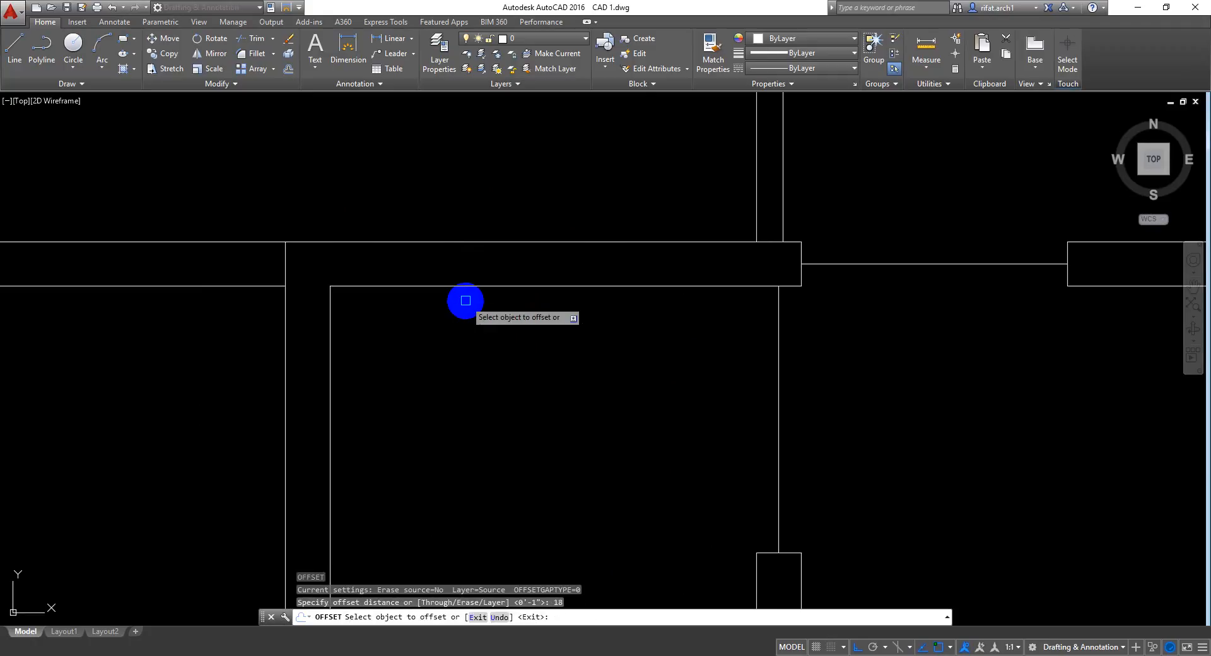
click(330, 327)
click(466, 369)
key(Return)
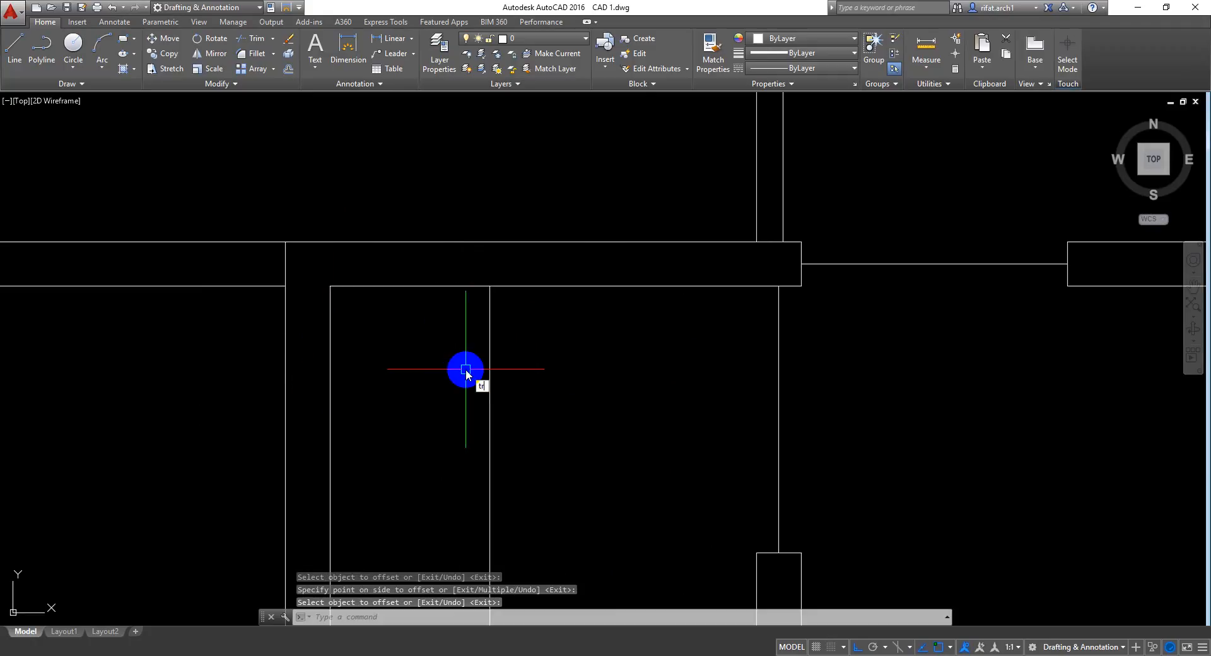
Step: Extend the small room's inner west wall line and its offset copy through the north wall, then trim the excess to cut a window opening
text(tr)
key(Return)
key(Return)
shift+click(333, 311)
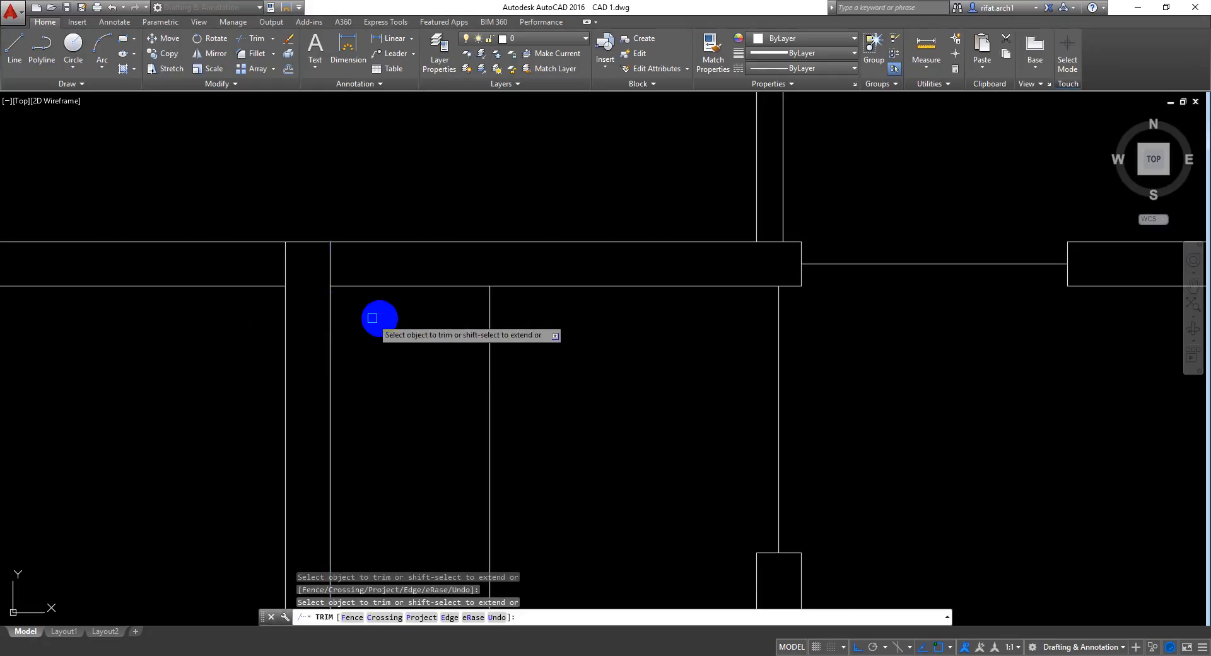
shift+click(487, 301)
click(563, 448)
click(468, 369)
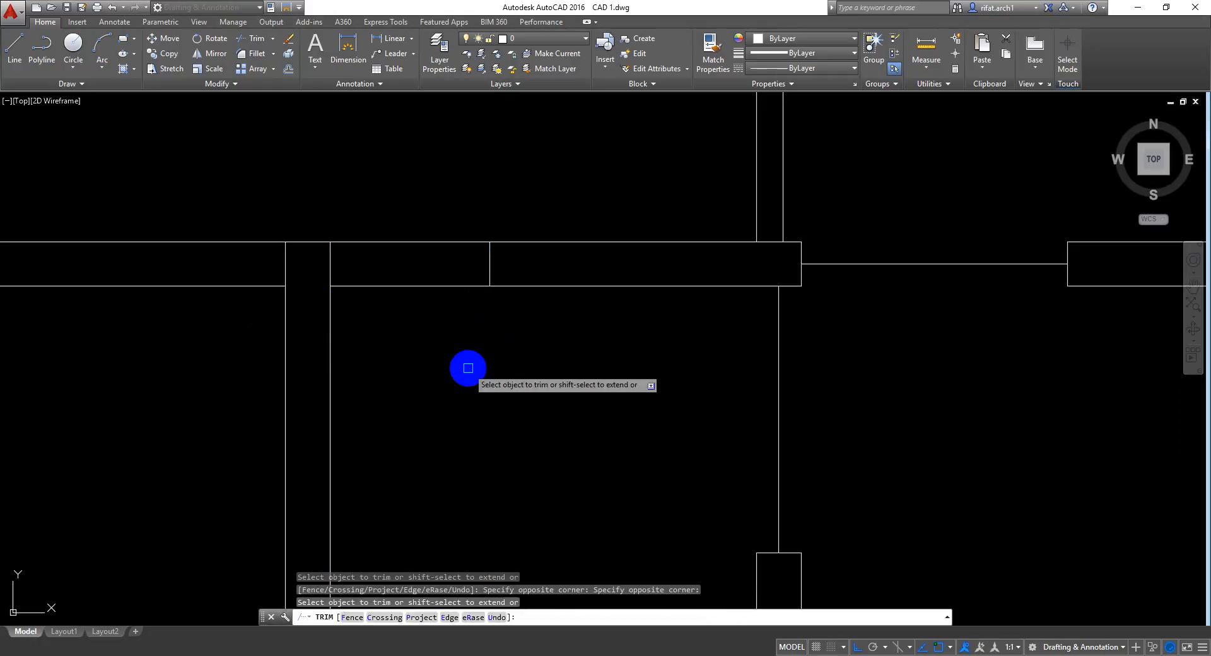
click(438, 337)
click(403, 189)
key(Return)
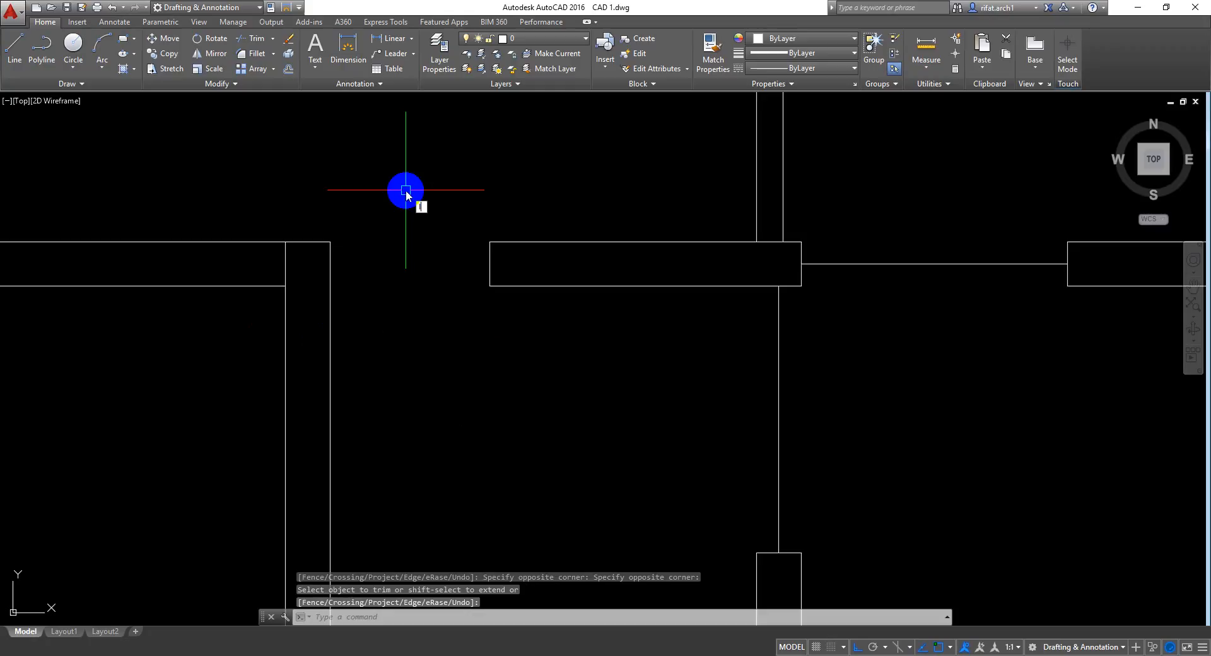
Step: Draw a horizontal line across the small room's north window opening, from the wall end's midpoint to the west wall
text(l)
key(Return)
click(490, 265)
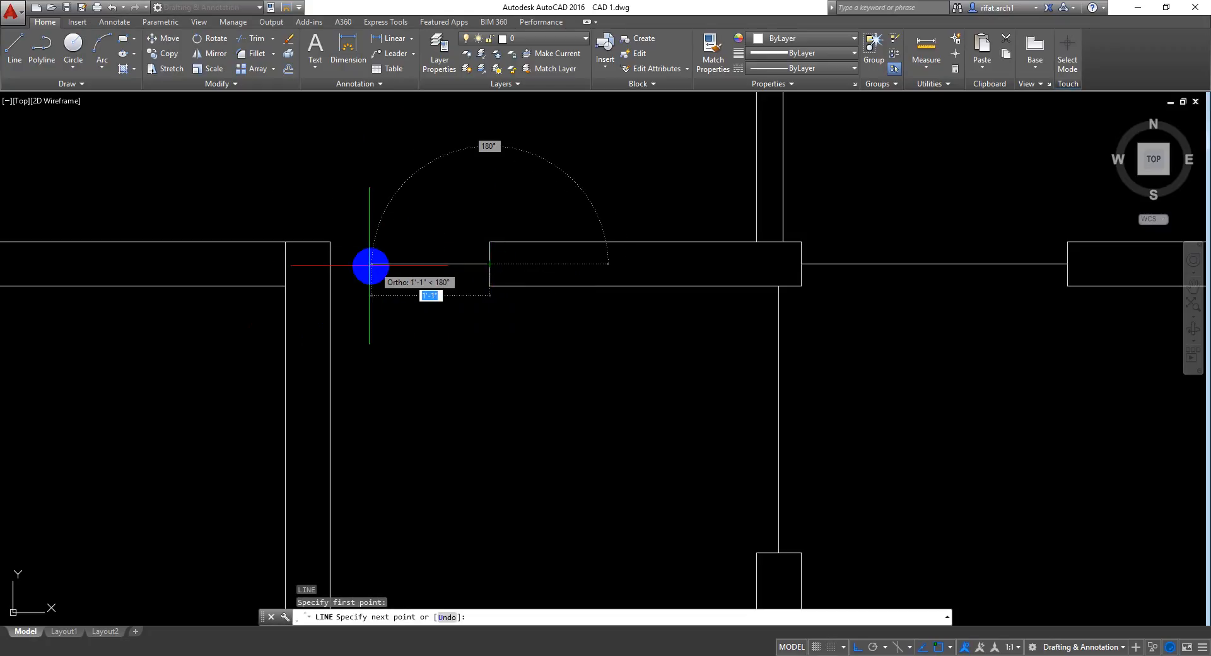
click(330, 265)
key(Return)
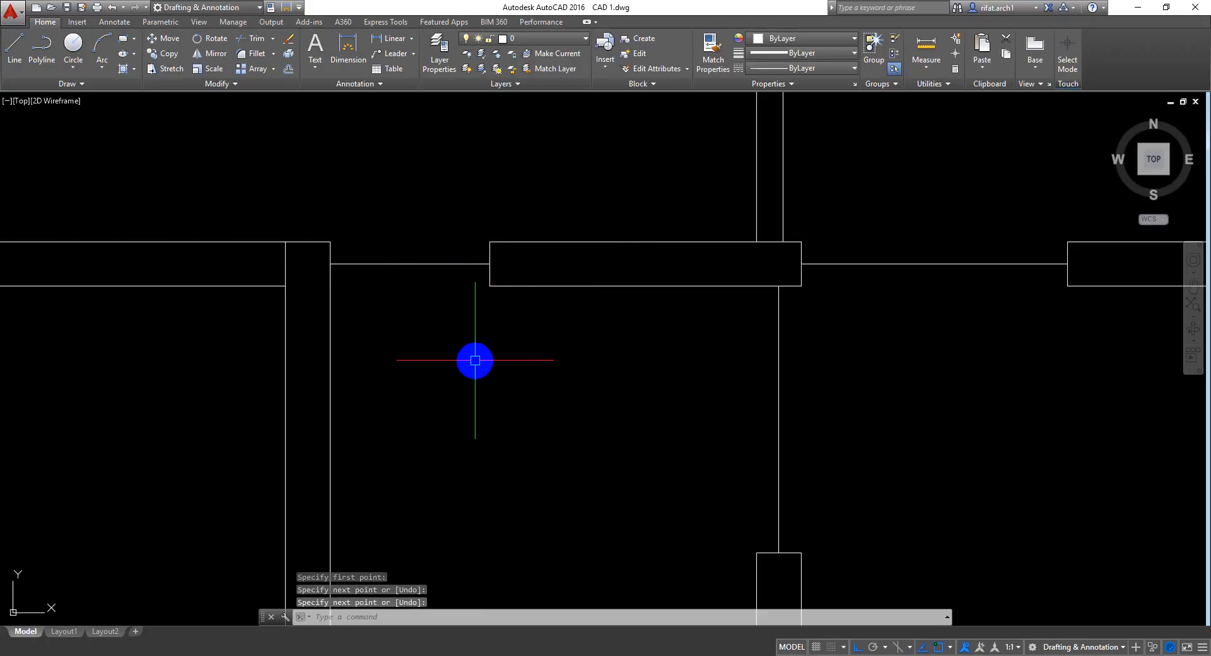
Step: Offset the small room's window centre line 1 inch to both sides
text(o)
key(Return)
text(1)
key(Return)
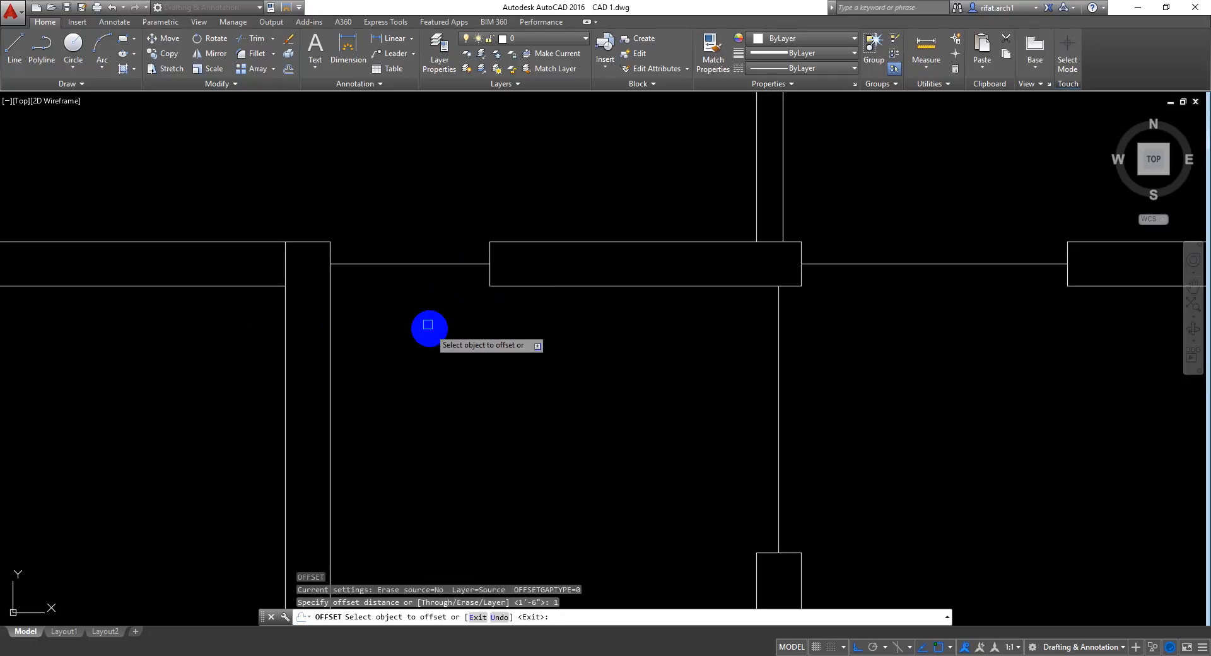
click(432, 264)
click(482, 200)
key(Return)
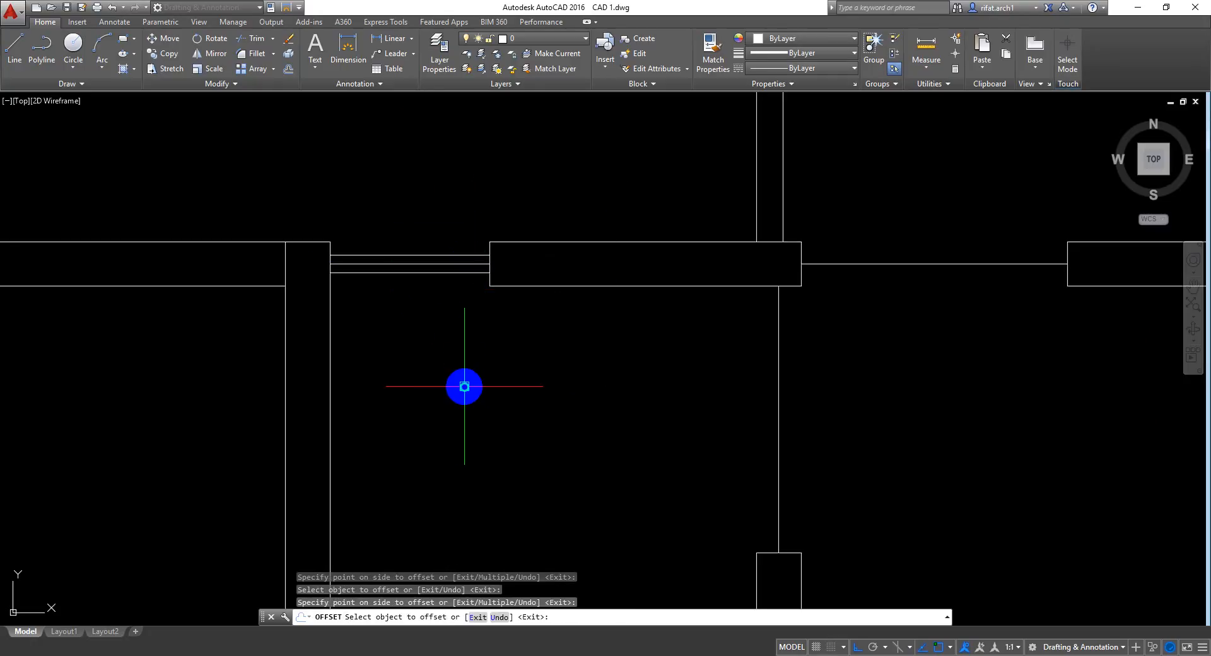
Step: Look over the small northern rooms and save the drawing
scroll(465, 353, down, 5)
middle_drag(478, 387, 594, 309)
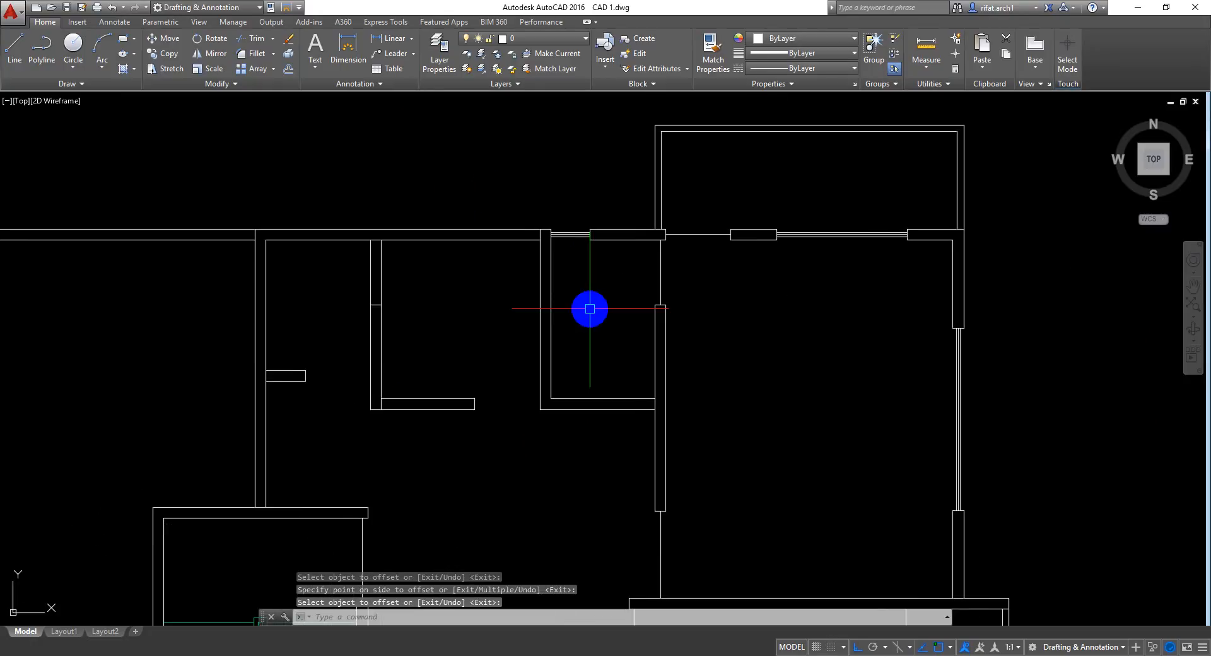
scroll(591, 319, down, 3)
scroll(574, 290, up, 3)
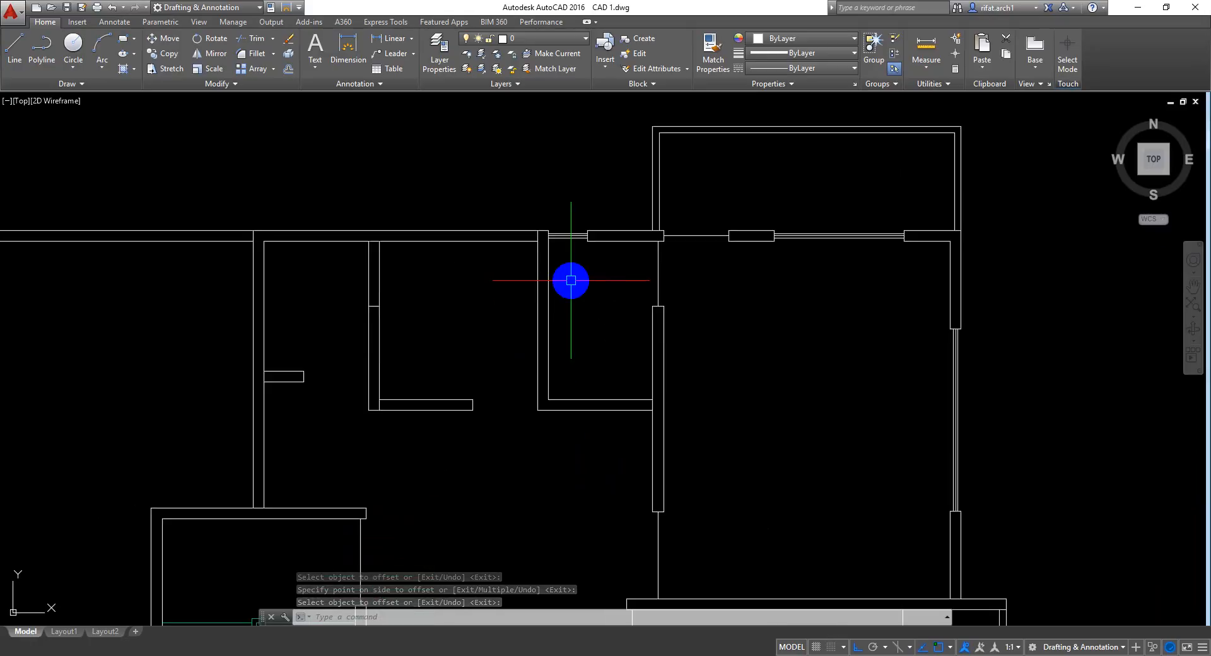
scroll(571, 282, up, 3)
middle_drag(540, 305, 600, 311)
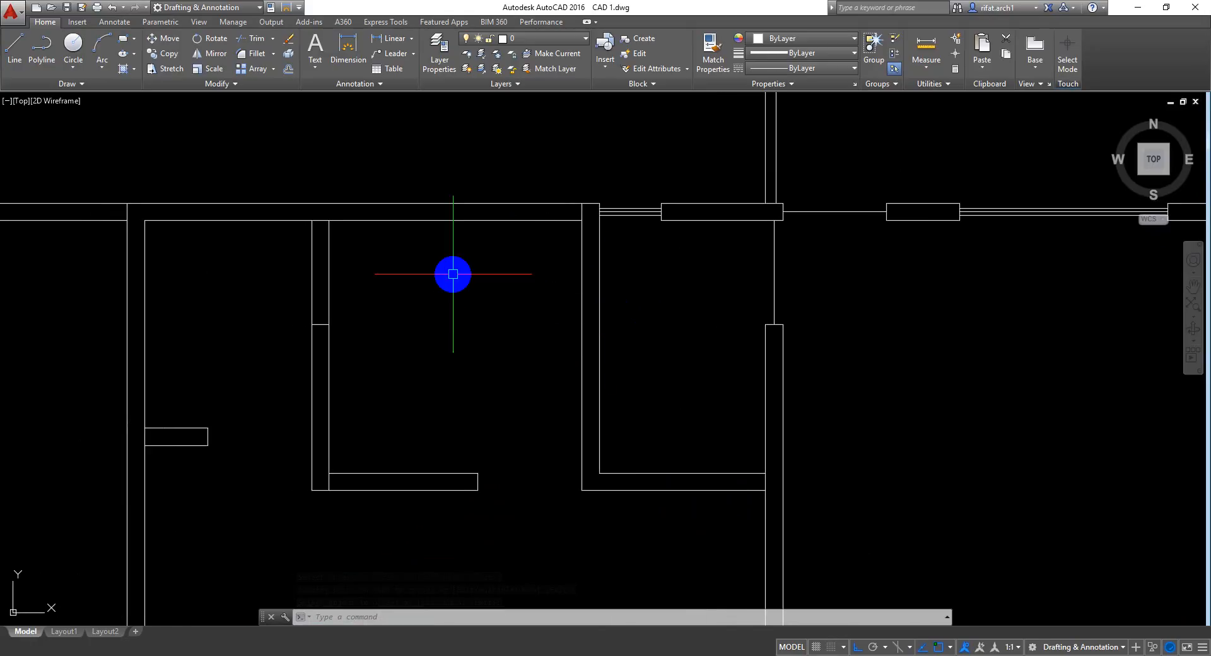
middle_drag(452, 273, 530, 261)
middle_drag(461, 300, 475, 297)
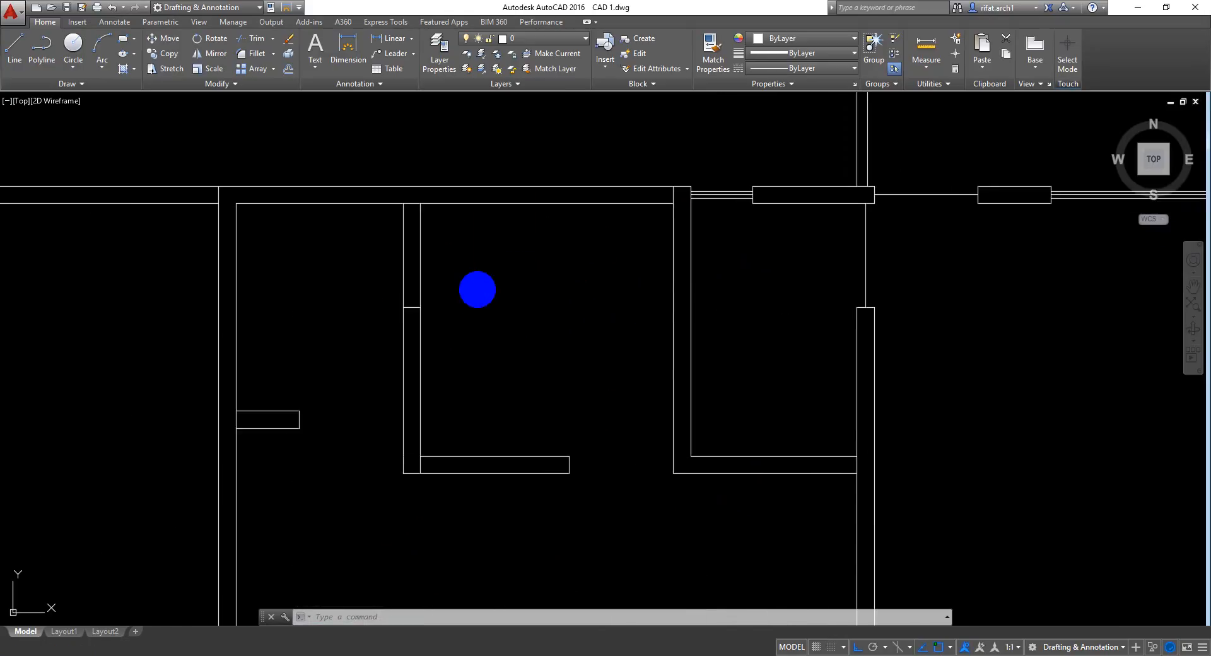
middle_drag(442, 238, 484, 221)
scroll(484, 222, down, 3)
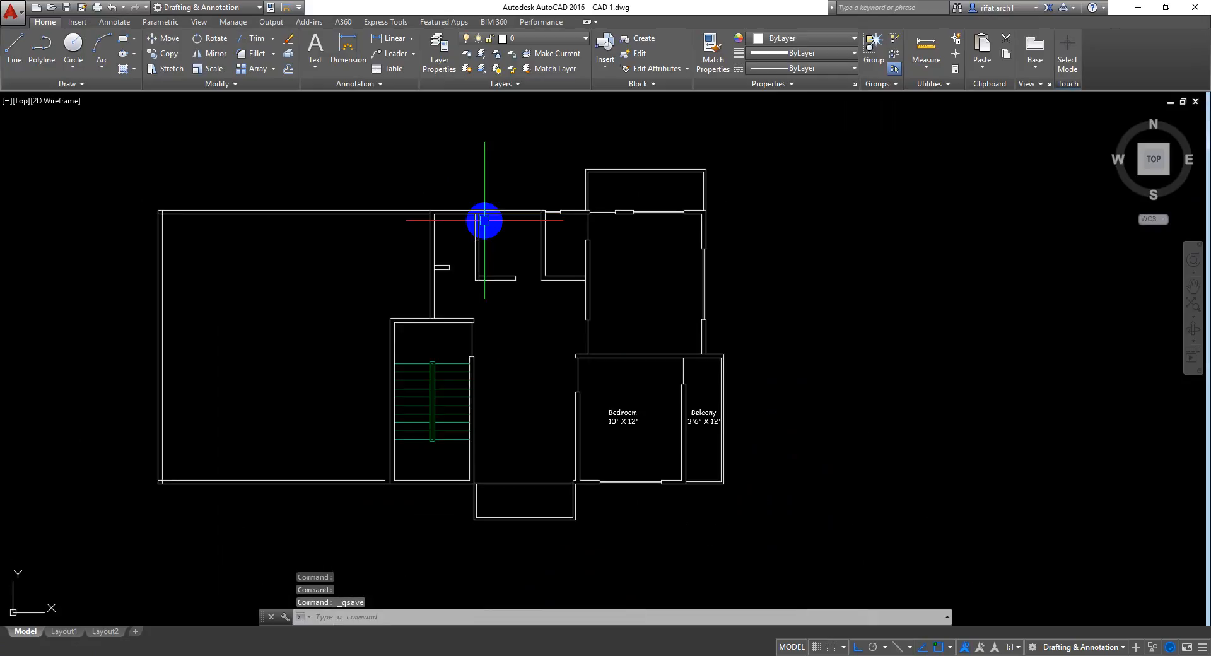
Step: Examine the large empty western area and its wall junctions with the northern rooms and staircase
scroll(419, 270, down, 2)
scroll(393, 278, up, 2)
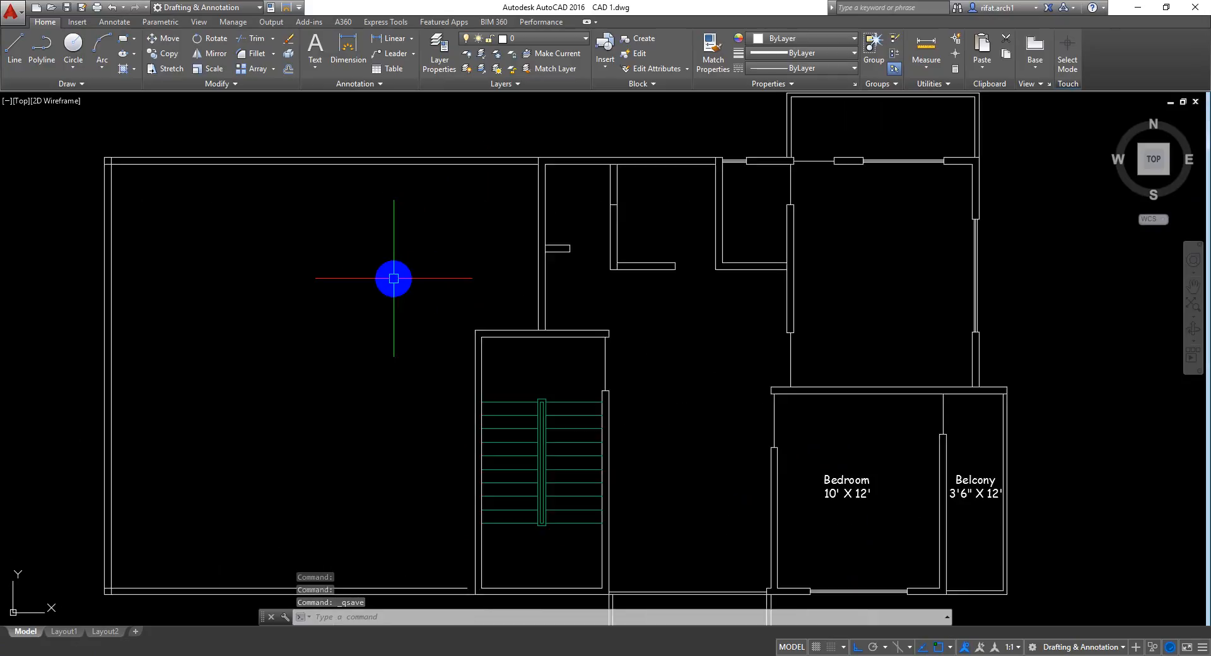
mouse_move(392, 279)
middle_down()
mouse_move(385, 263)
mouse_move(404, 268)
middle_up()
scroll(385, 263, down, 2)
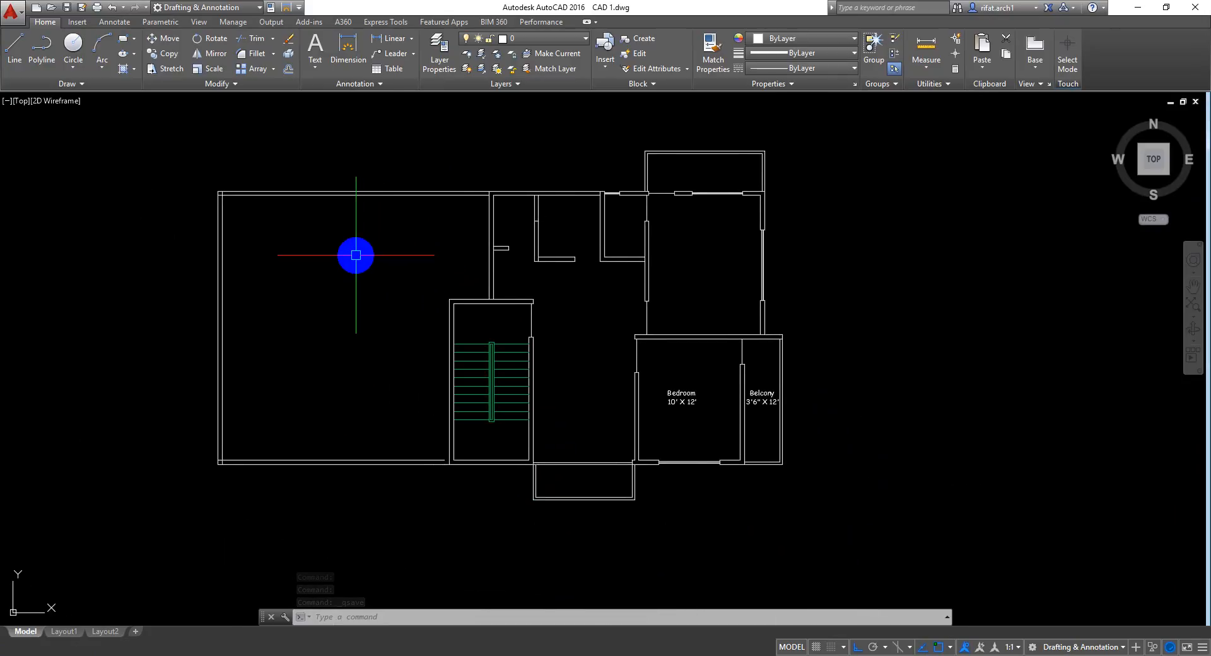
scroll(351, 257, up, 2)
scroll(411, 233, down, 2)
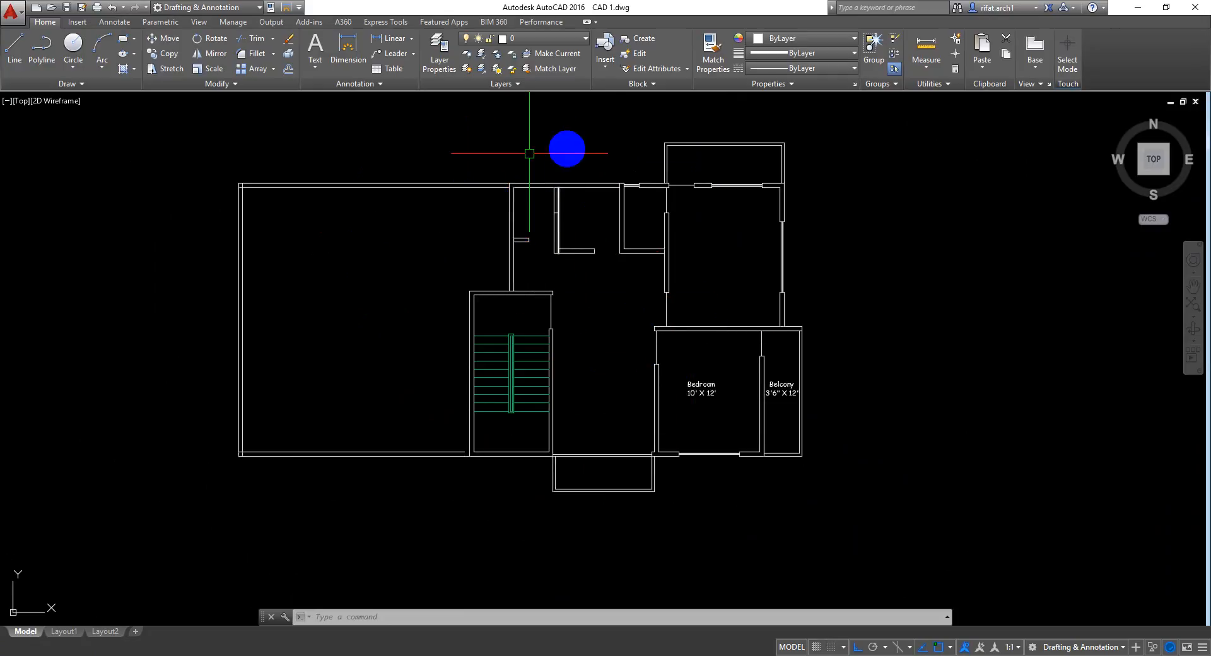
scroll(511, 190, up, 3)
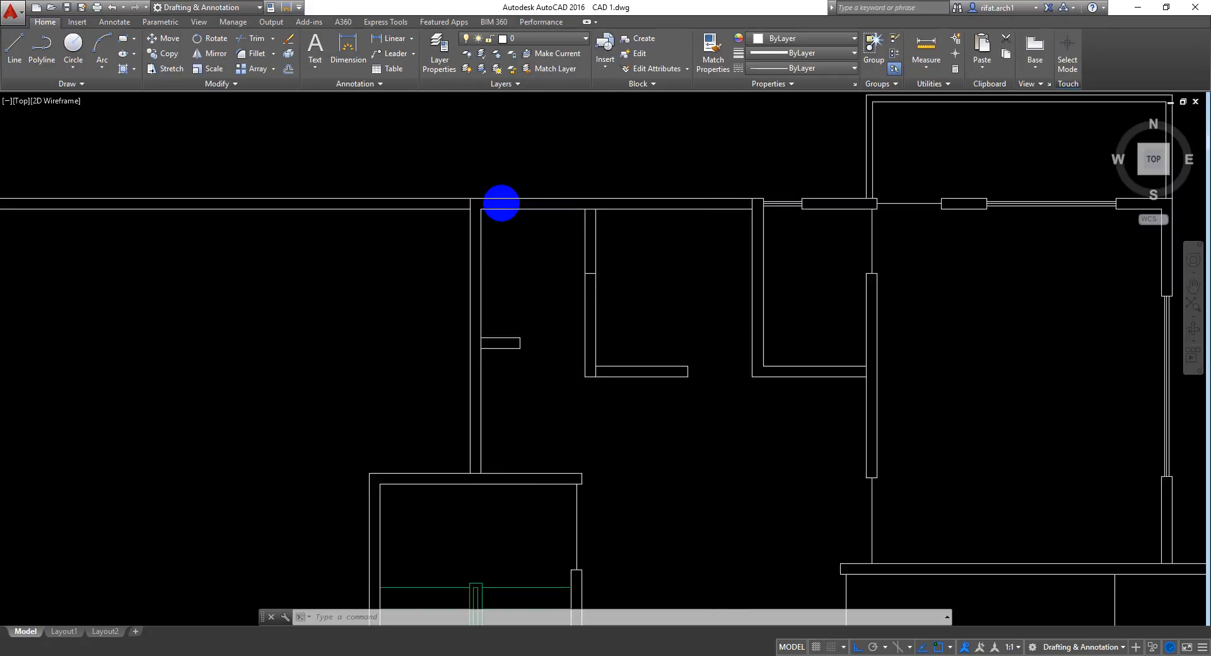
scroll(505, 205, up, 2)
scroll(432, 193, down, 5)
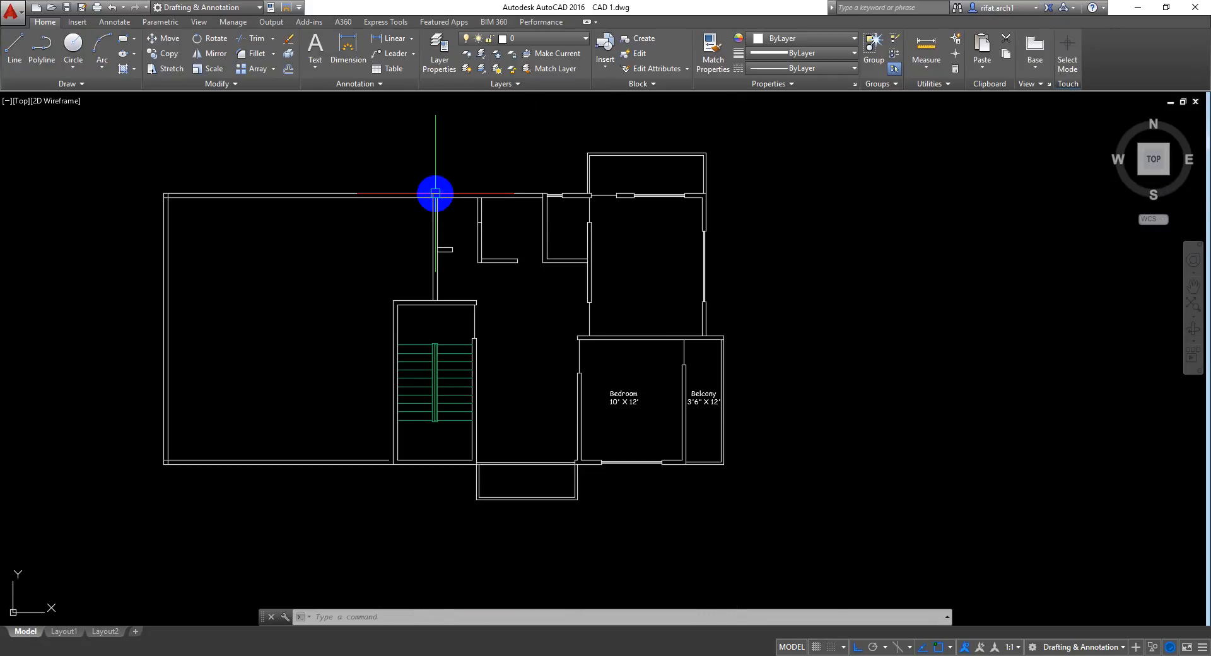
scroll(427, 221, up, 2)
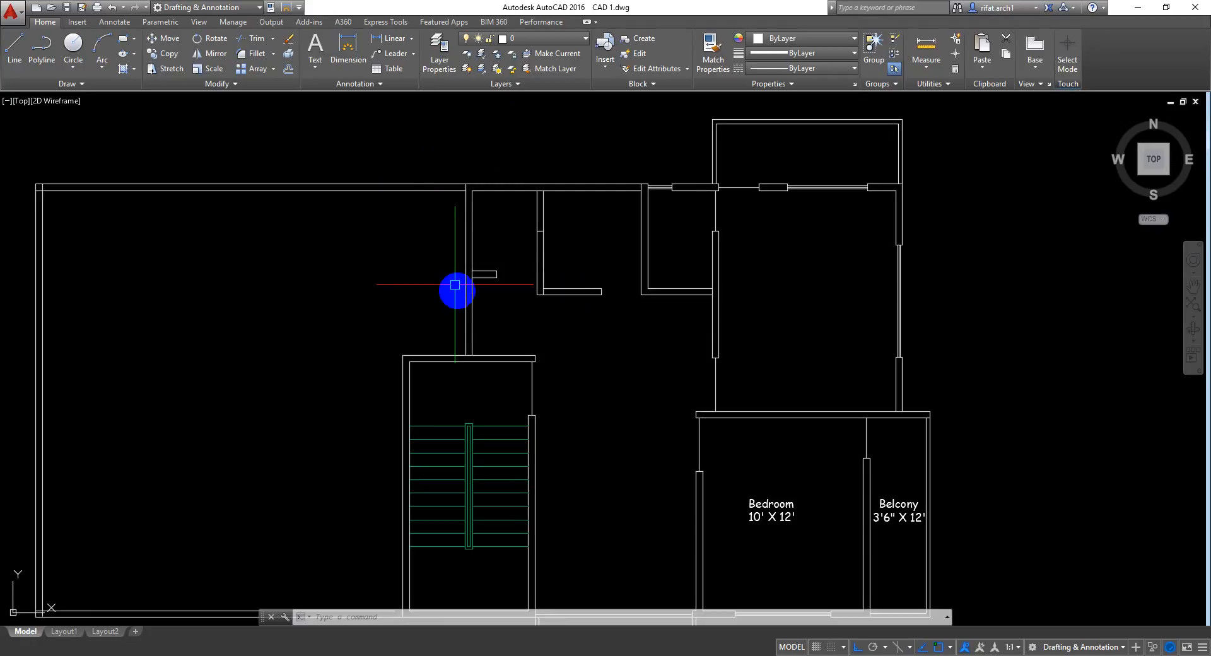
scroll(423, 221, down, 2)
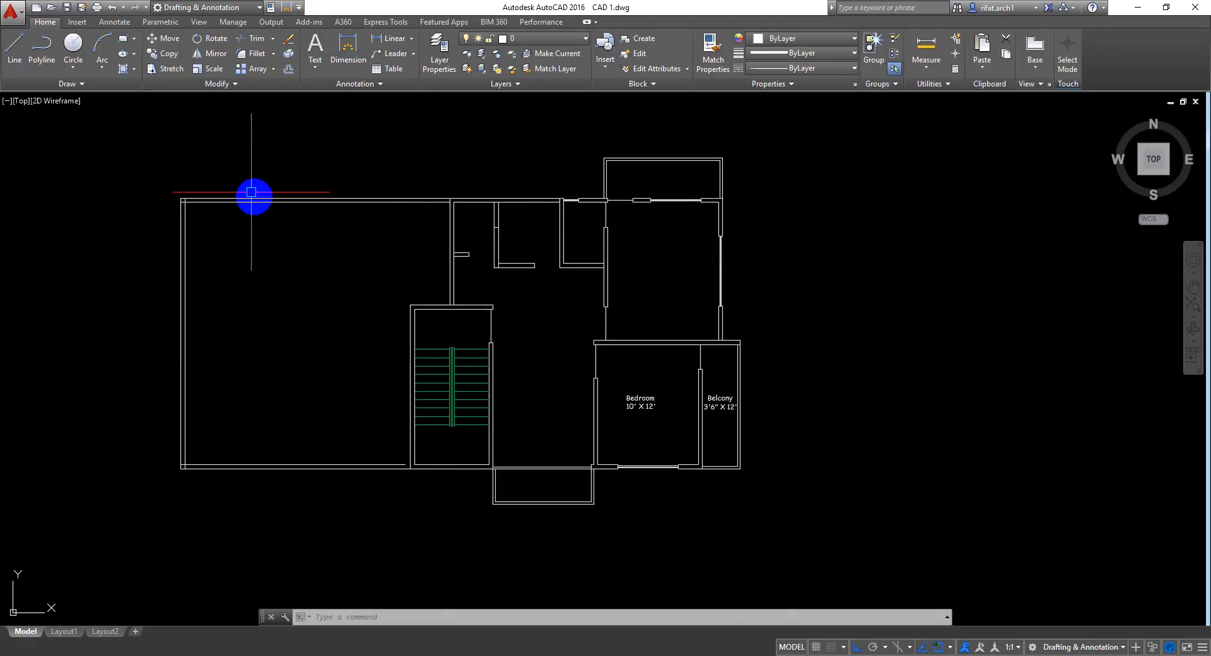
Step: Erase the outer north, west and south wall lines enclosing the large empty western area
click(214, 149)
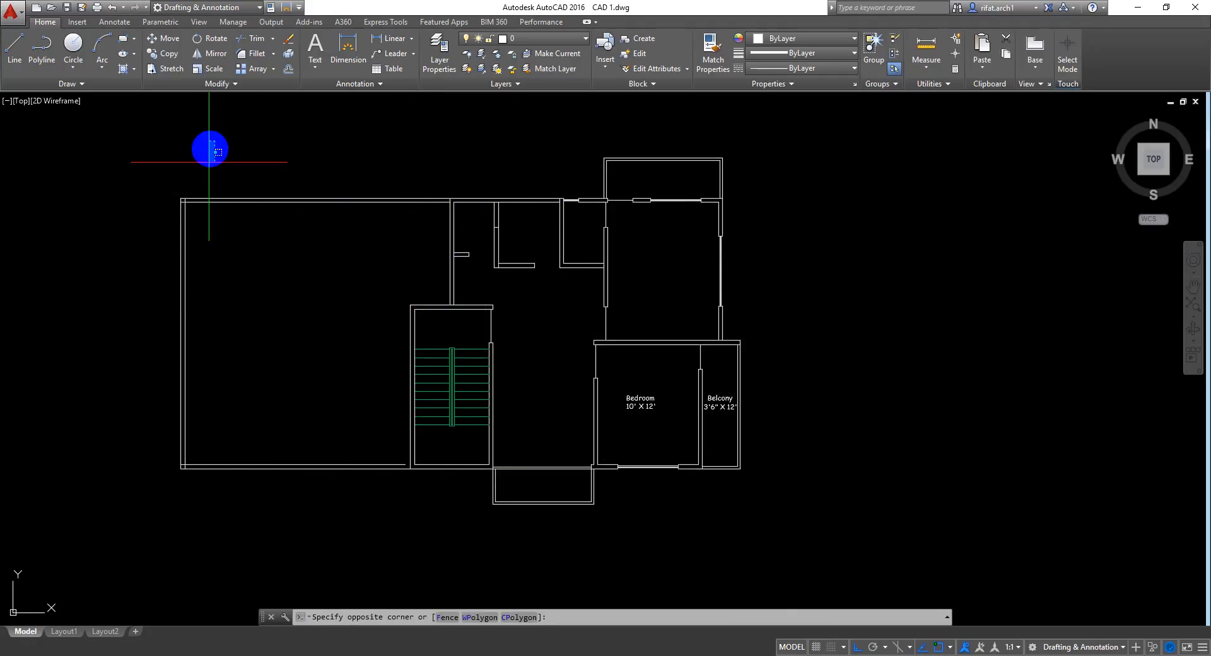
click(141, 492)
key(Delete)
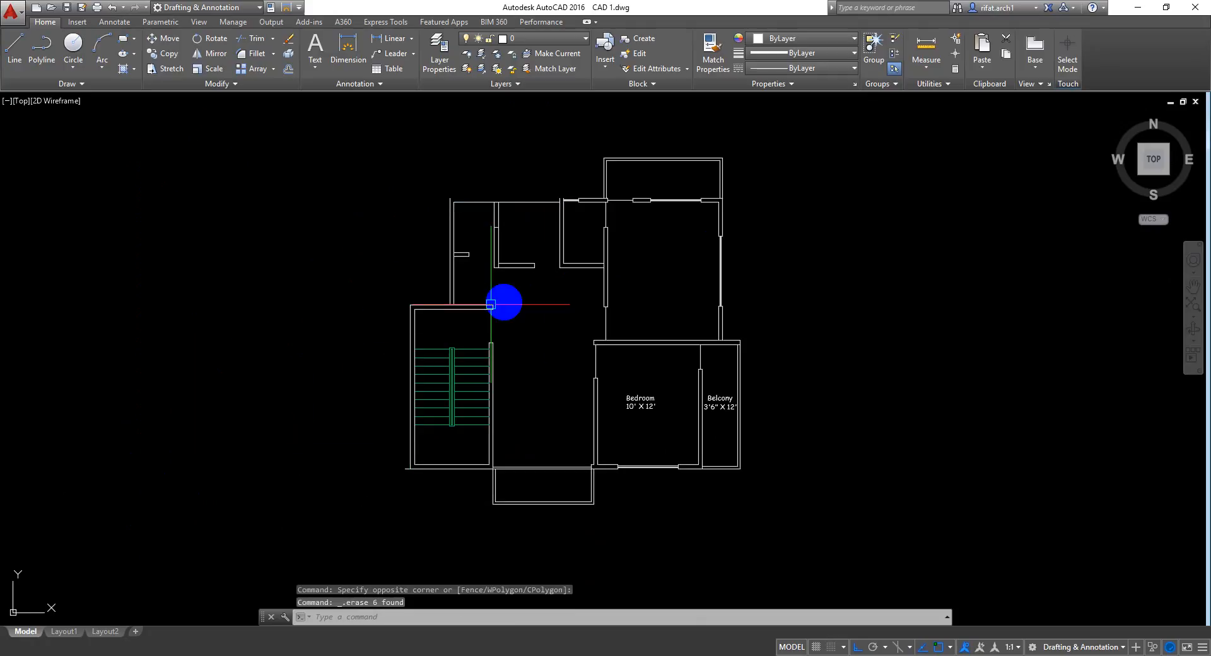
Step: Draw the north wall's outer edge line from the top of the outer west wall line to the small room's window opening
scroll(514, 209, up, 6)
mouse_move(514, 205)
middle_down()
mouse_move(546, 314)
mouse_move(519, 284)
middle_up()
scroll(518, 282, up, 2)
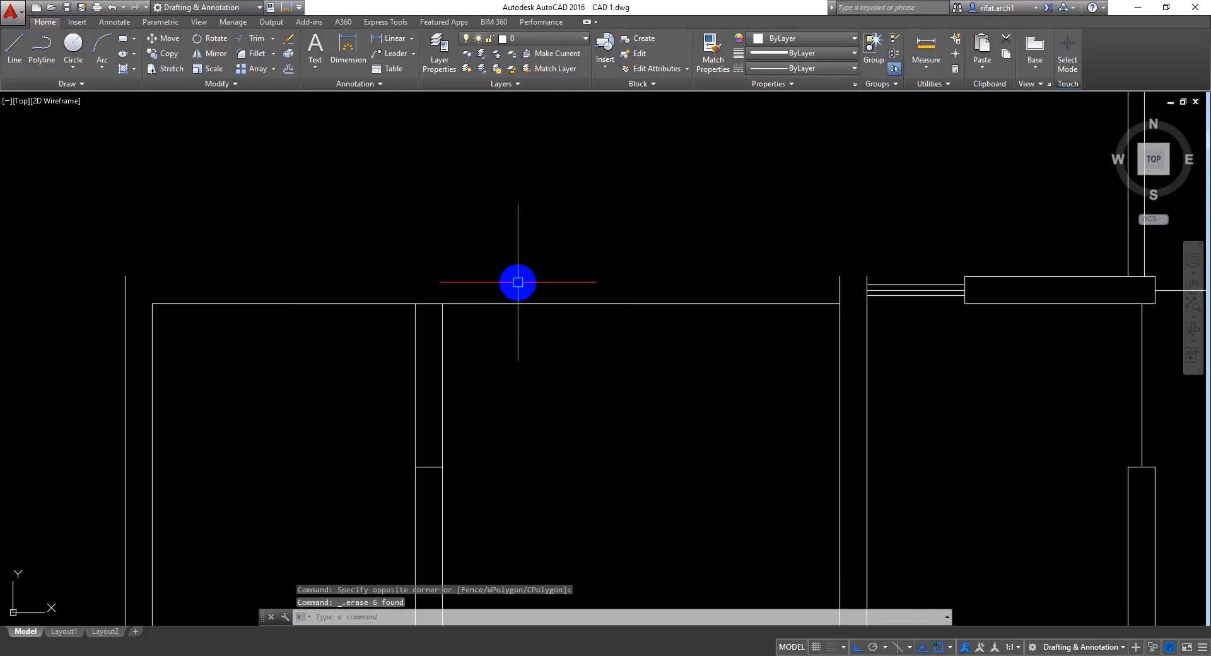
text(l)
key(Return)
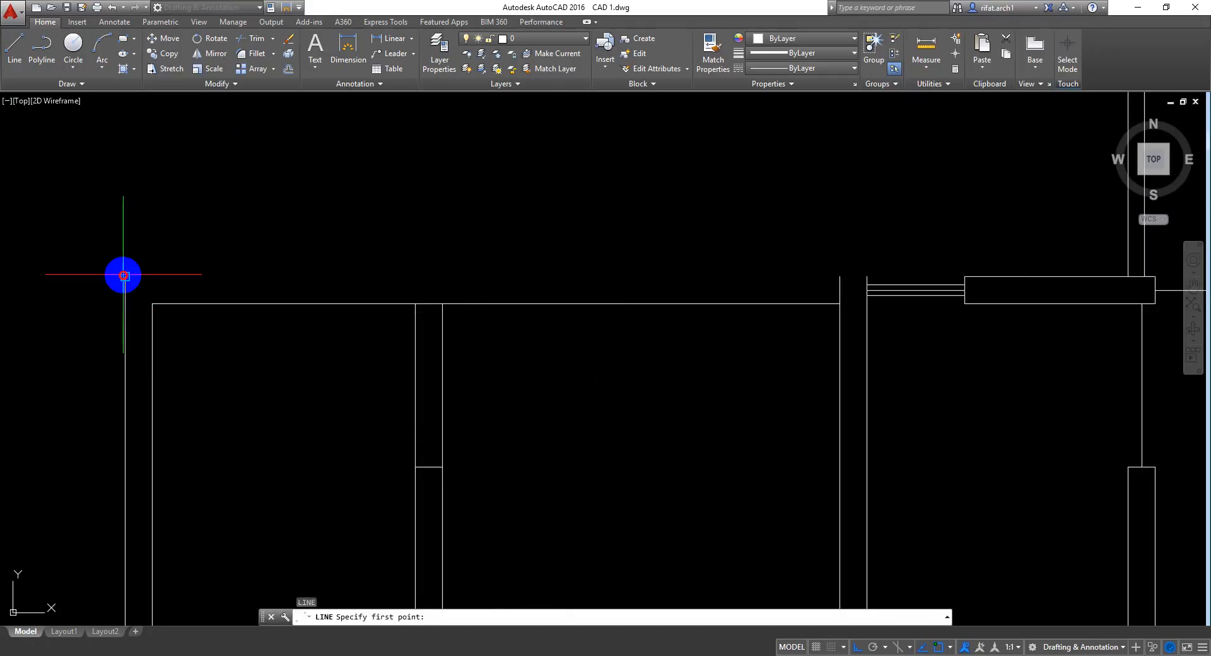
click(125, 276)
key(Return)
scroll(877, 318, down, 4)
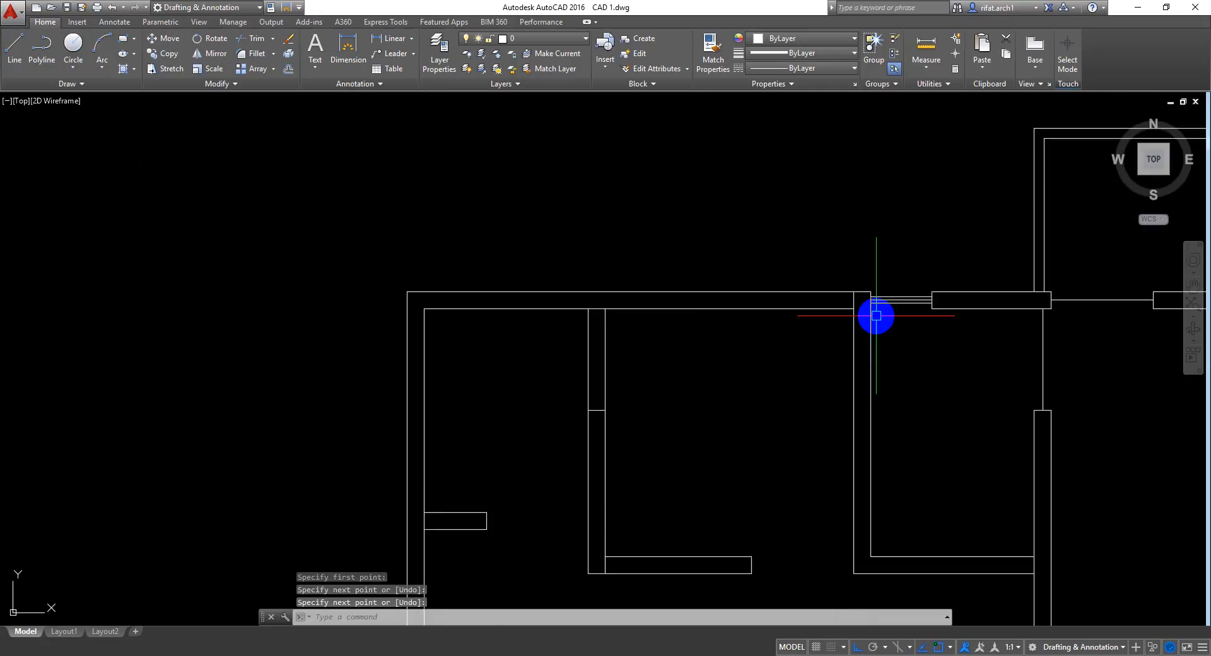
Step: Extend the partition's east line to the north wall's outer edge and trim the wall's inner edge between the partition lines
middle_drag(832, 328, 714, 267)
scroll(641, 276, up, 4)
scroll(640, 281, down, 4)
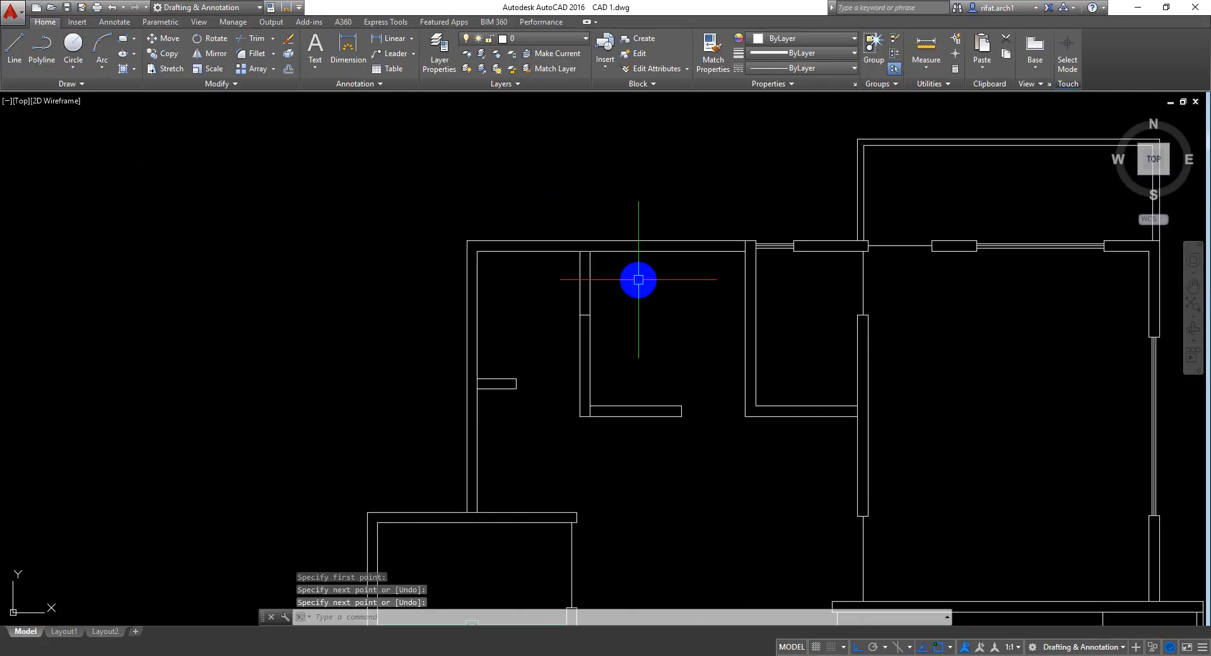
middle_drag(638, 280, 598, 266)
scroll(585, 194, up, 4)
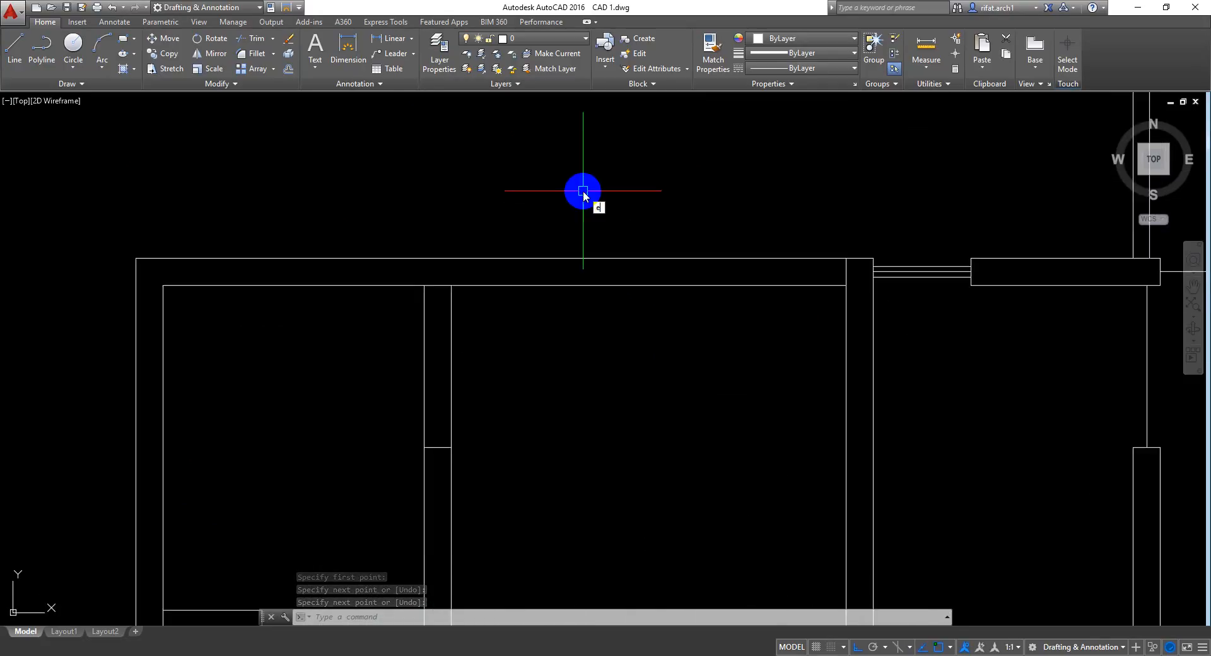
key(Return)
key(Return)
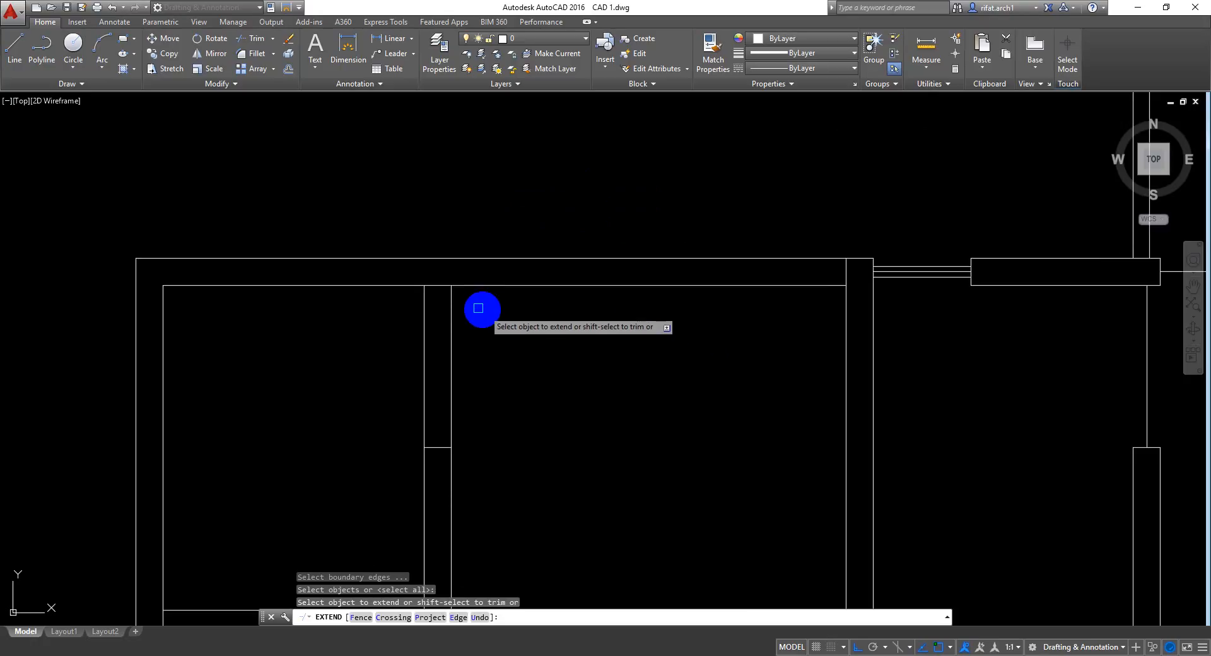
click(448, 298)
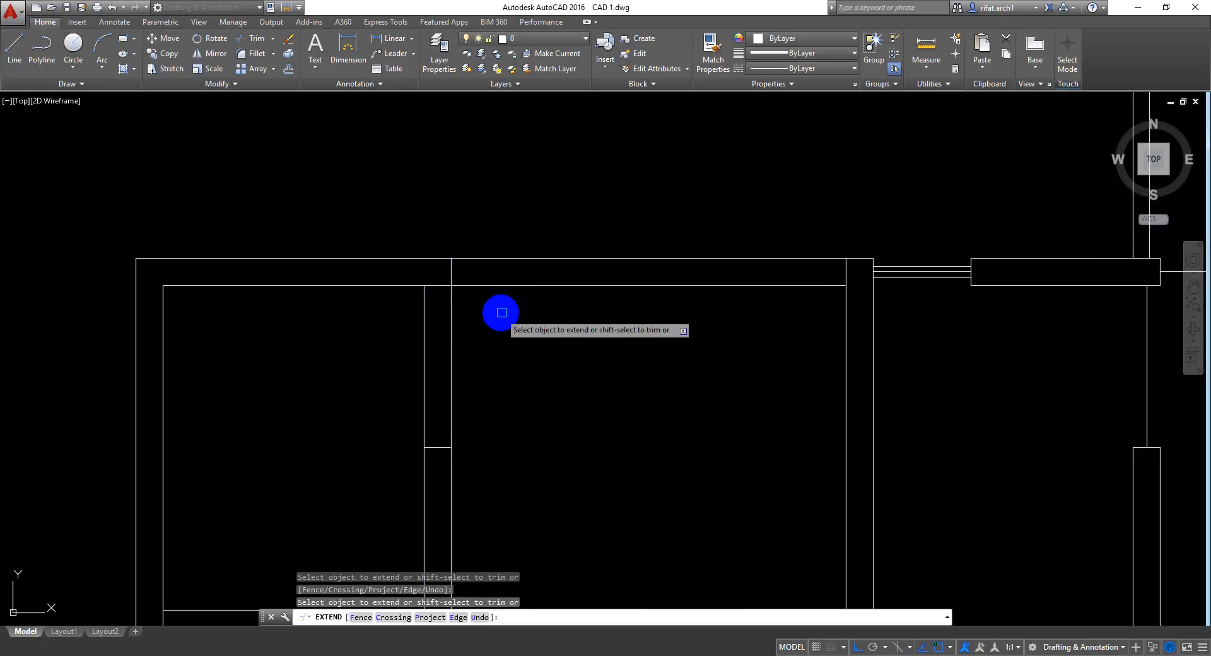
key(Return)
text(tr)
key(Return)
key(Return)
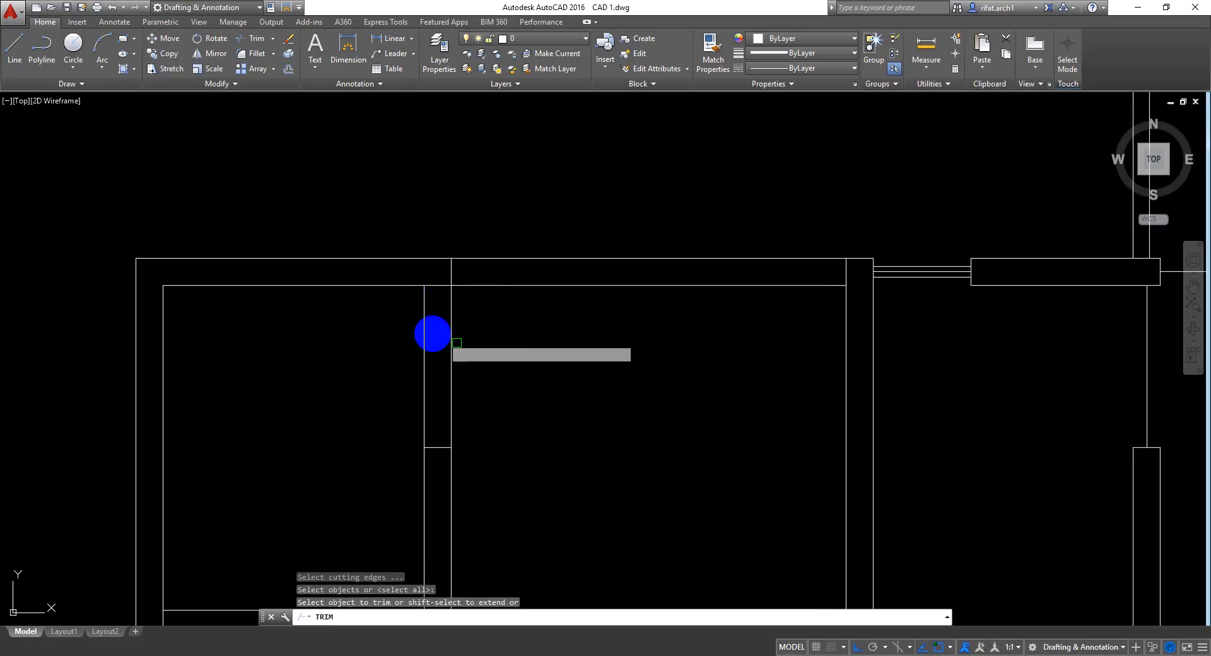
key(Escape)
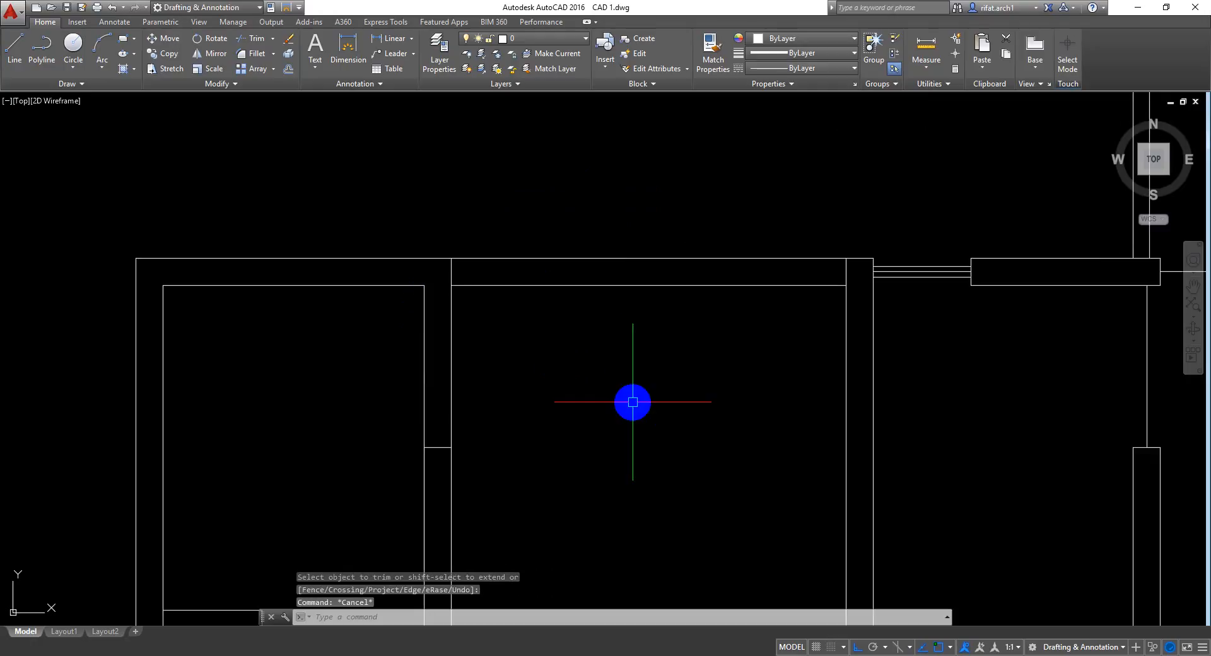
Step: Draw a vertical line from the midpoint of the middle room's north wall inner edge up past the outer edge
text(l)
key(Return)
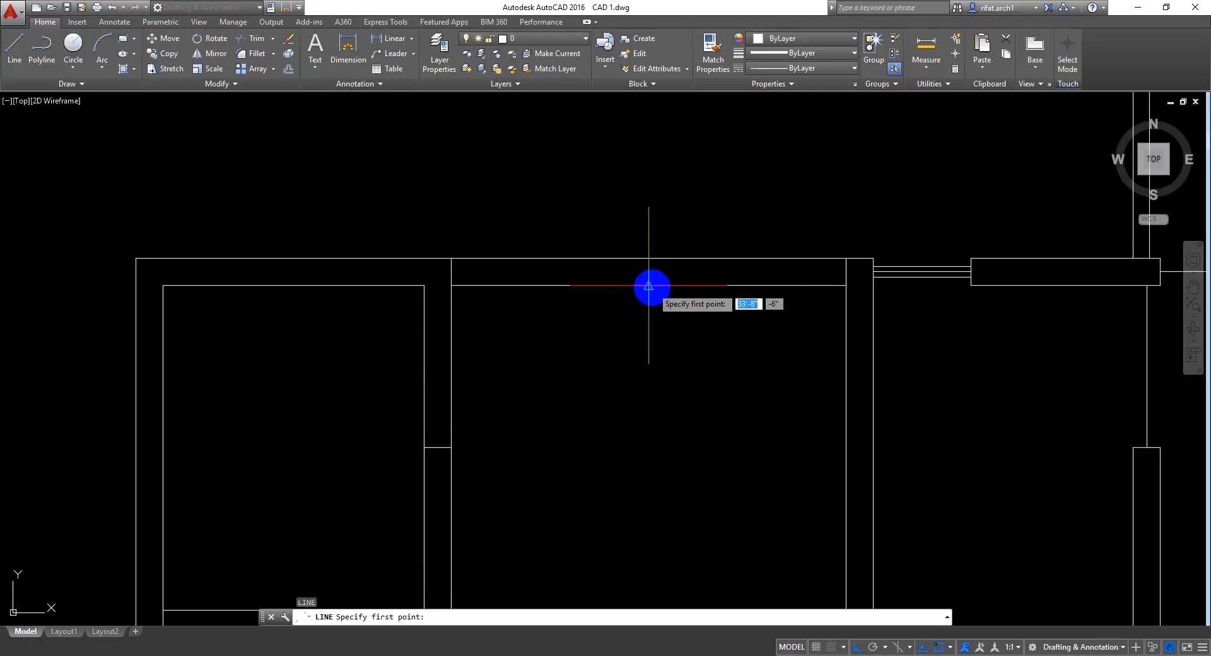
click(650, 285)
click(675, 156)
key(Return)
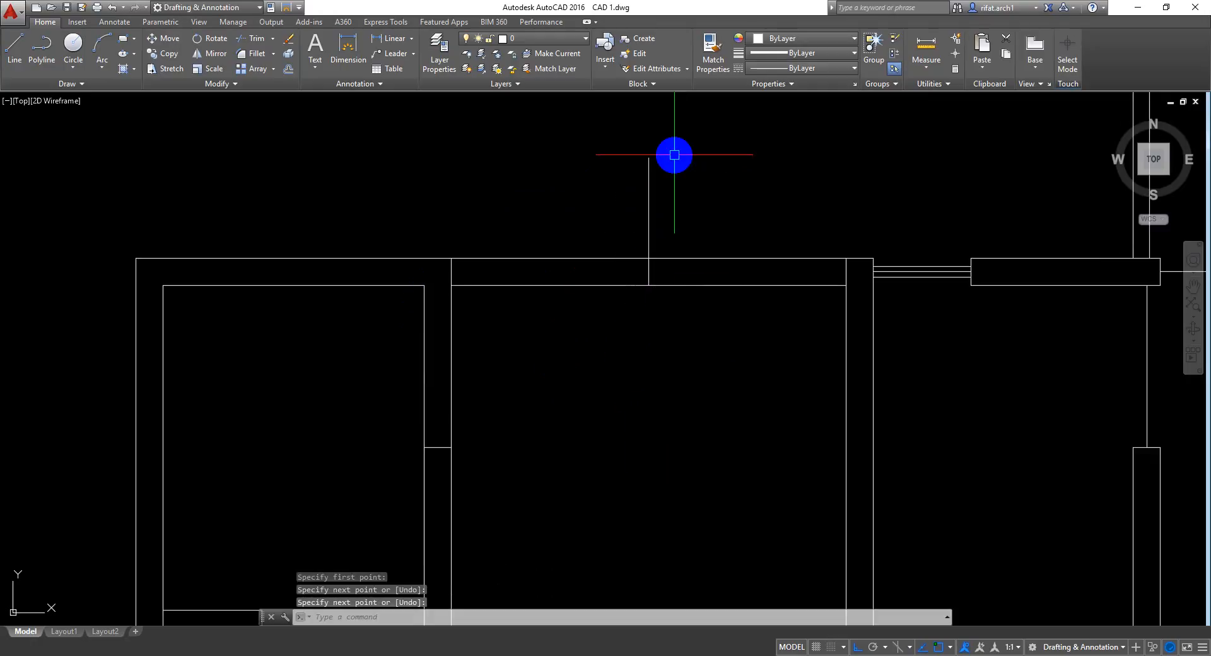
Step: Measure the middle room's north wall between its two partitions
click(399, 46)
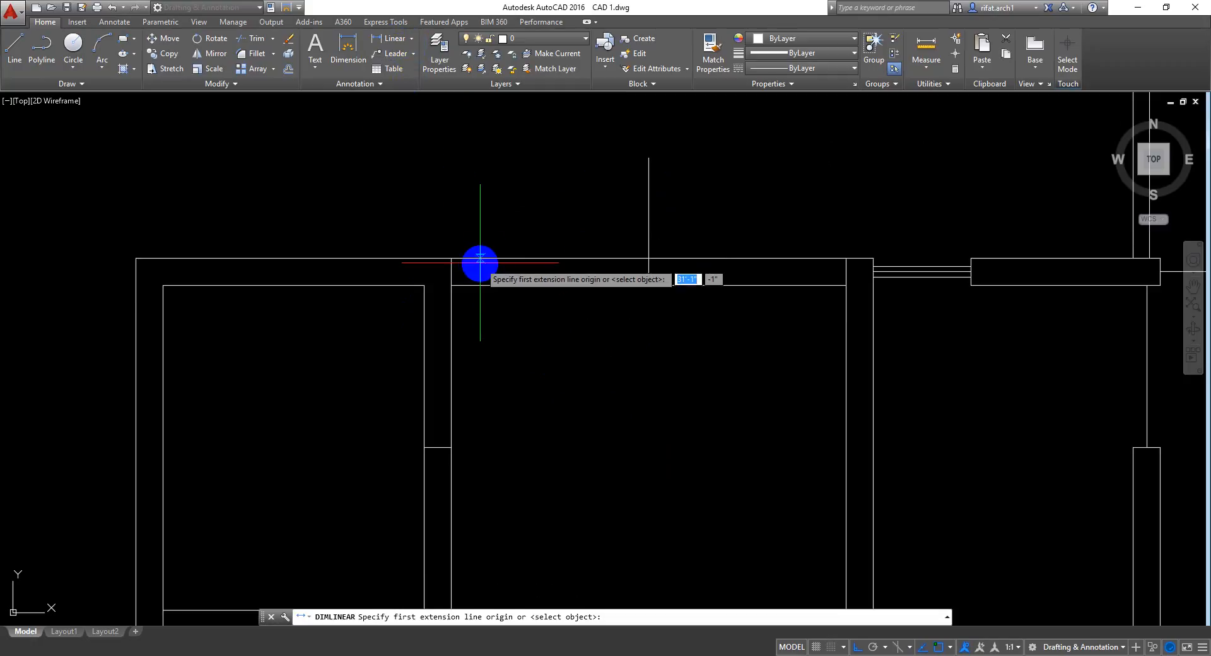
click(451, 258)
click(843, 254)
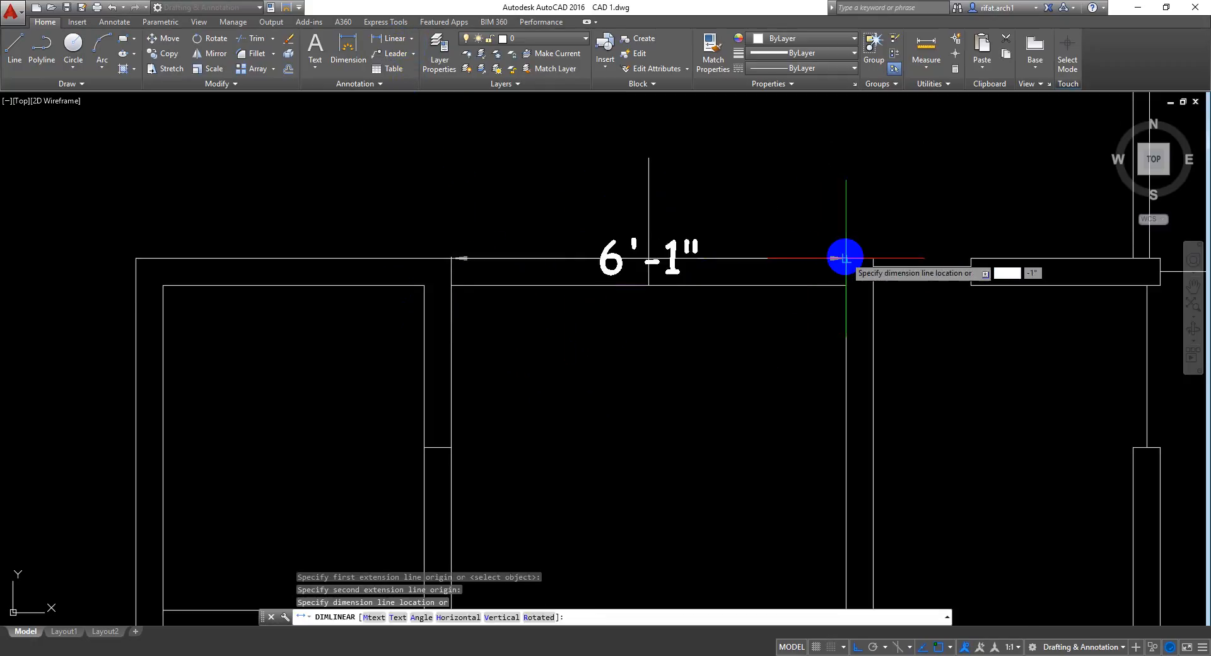
key(Escape)
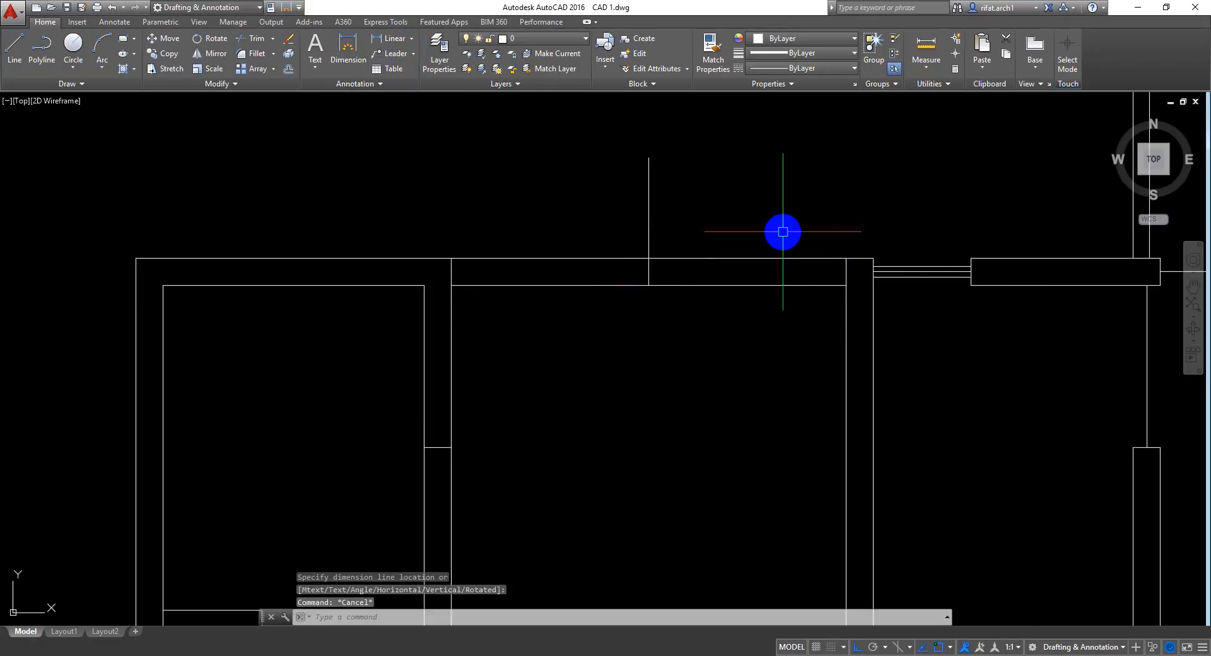
Step: Offset the vertical centre line on the middle room's north wall by 30 to the east and to the west
text(o)
key(Return)
text(3)
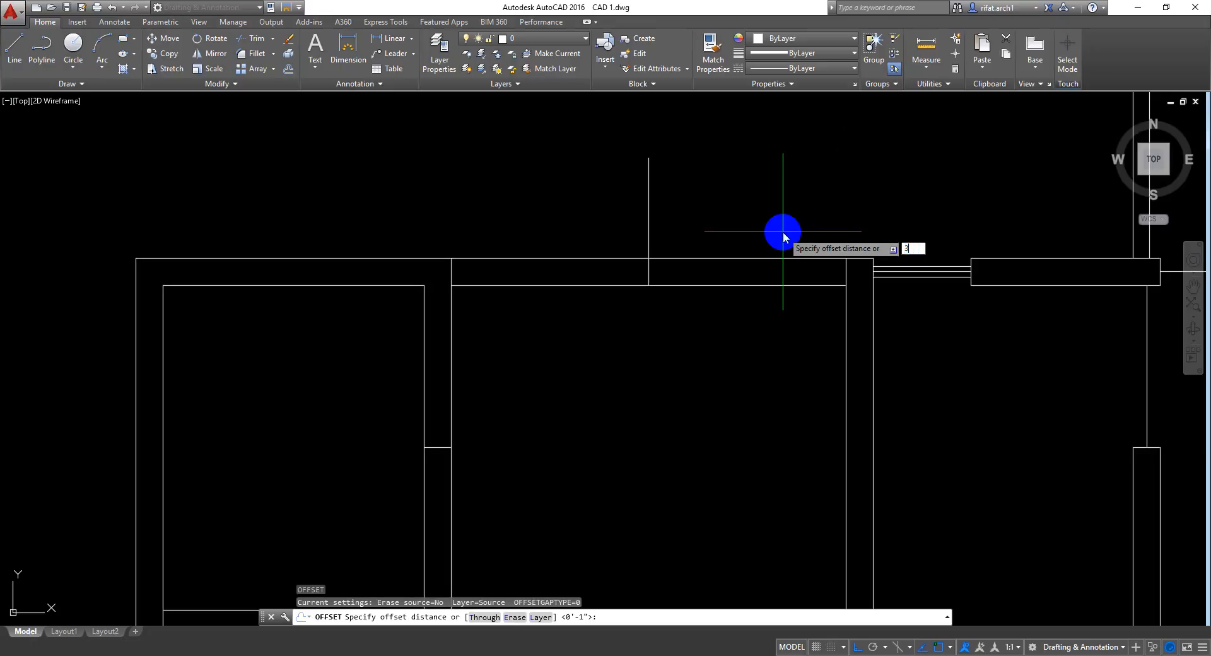
text(0)
key(Return)
click(648, 234)
click(725, 226)
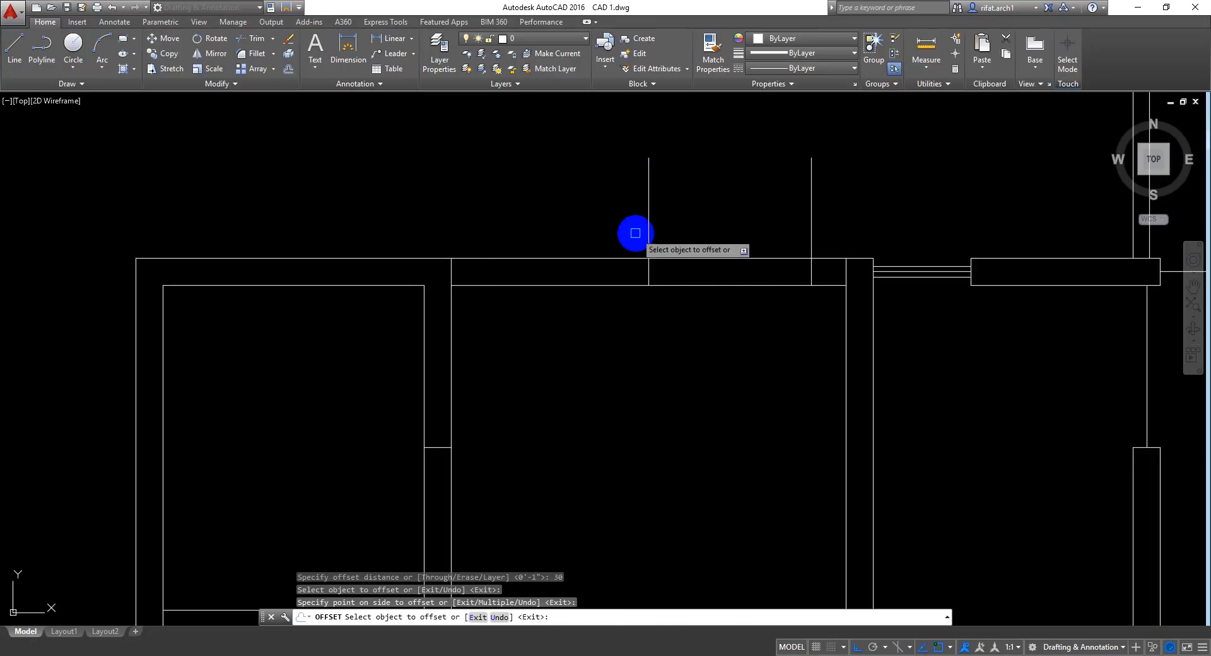
click(644, 226)
click(537, 219)
key(Return)
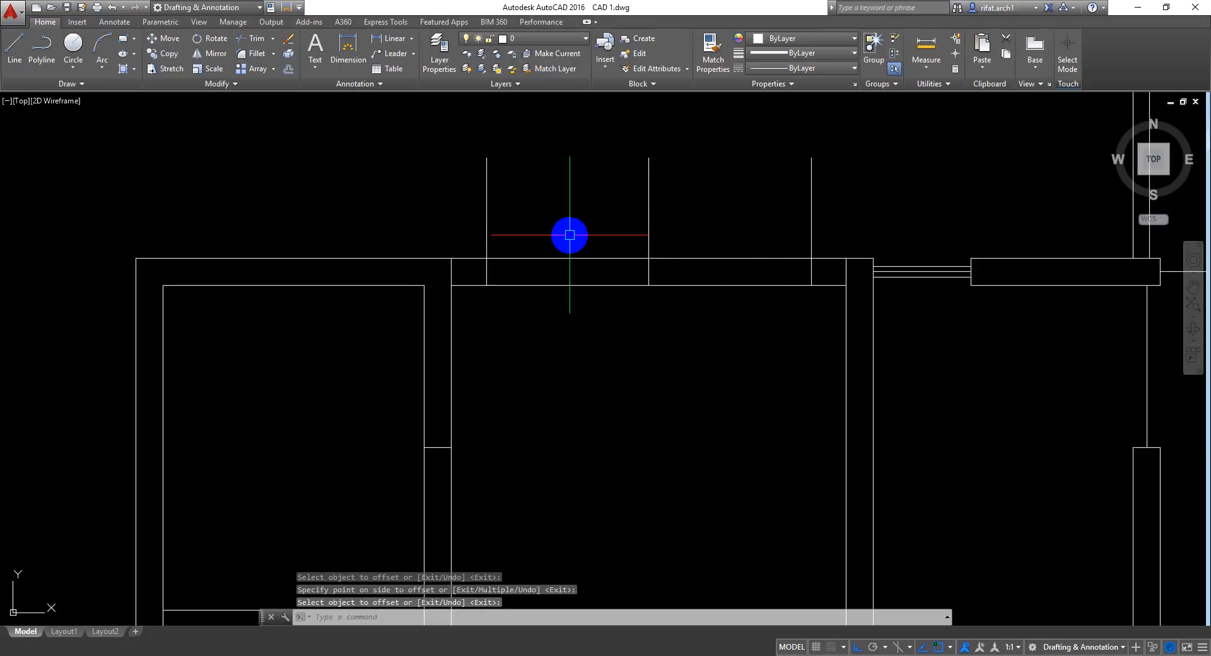
Step: Trim the guide lines above the north wall and cut both wall edges away between the two offset lines
text(tr)
key(Return)
key(Return)
click(834, 155)
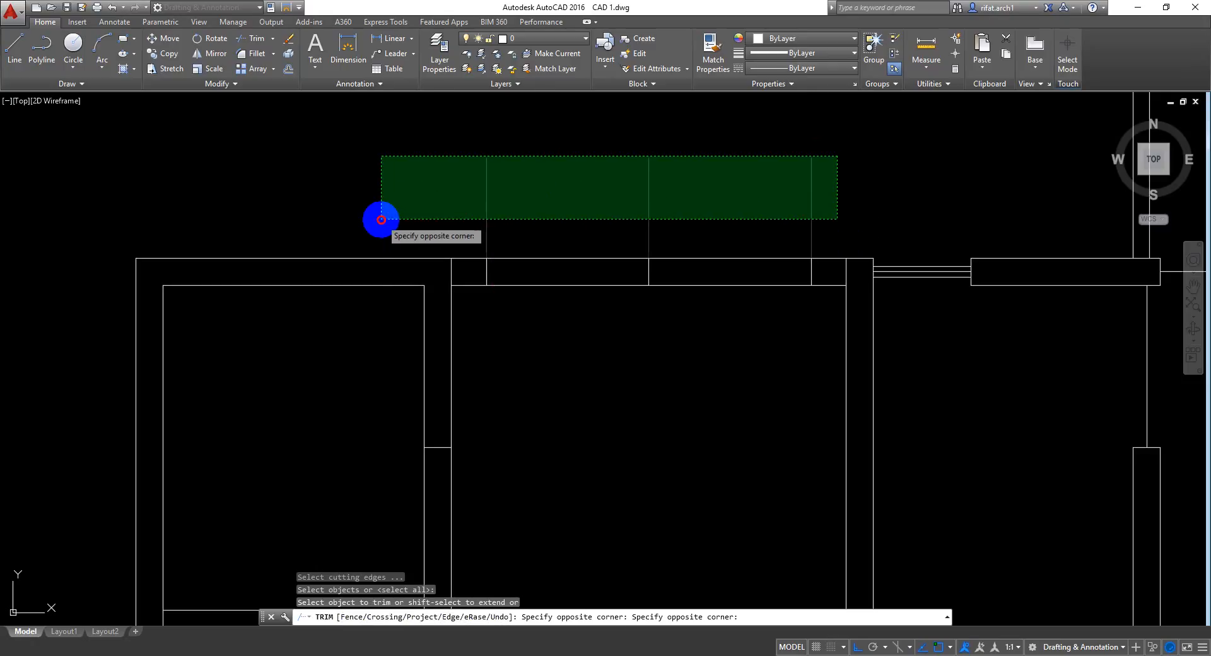
click(364, 228)
click(583, 204)
click(562, 344)
click(747, 194)
click(618, 349)
key(Return)
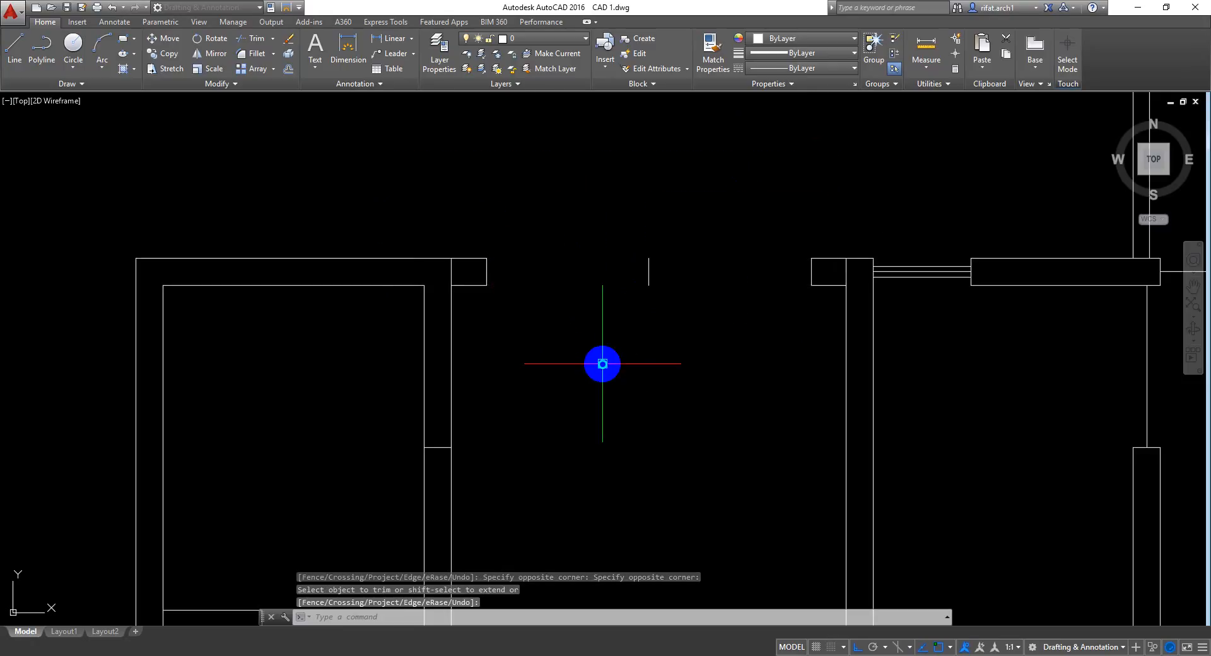
Step: Erase the leftover centre line in the new window opening
click(734, 166)
click(541, 440)
key(Delete)
Step: Trim the middle room's east partition line where it crosses the north wall beside the window opening
scroll(790, 294, up, 3)
key(Escape)
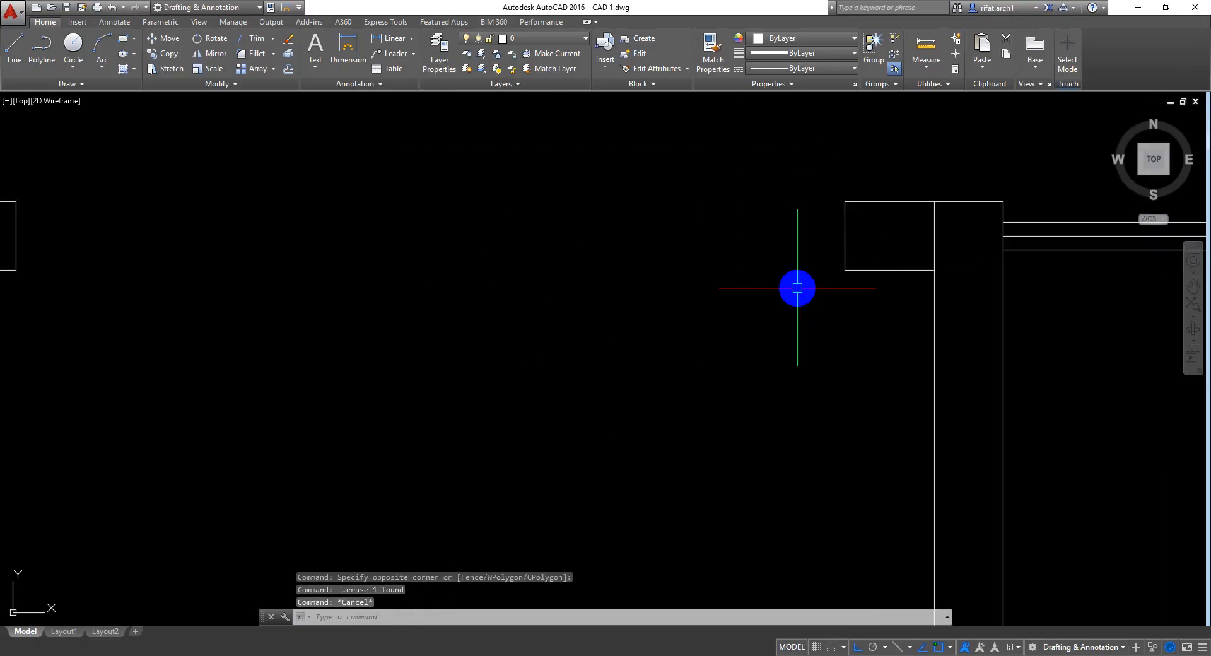
text(tr)
key(Return)
key(Return)
click(945, 228)
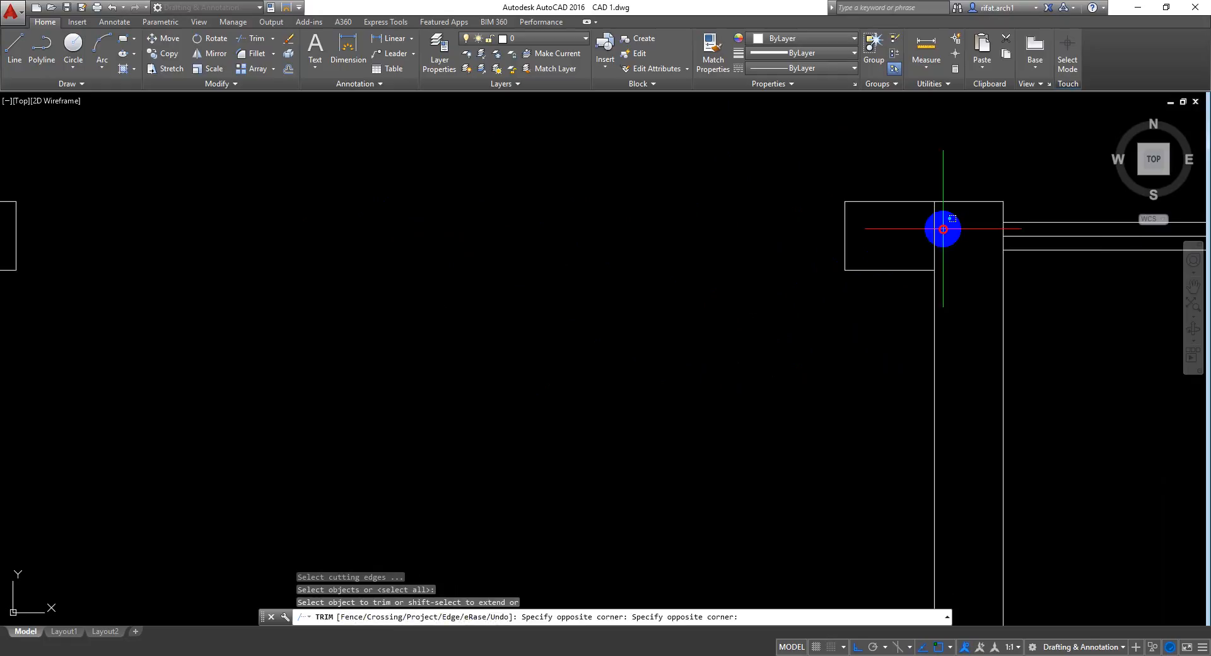
click(894, 248)
key(Return)
Step: Draw a horizontal line across the middle room's window opening between the midpoints of the two wall ends
scroll(894, 248, down, 3)
middle_drag(699, 249, 586, 238)
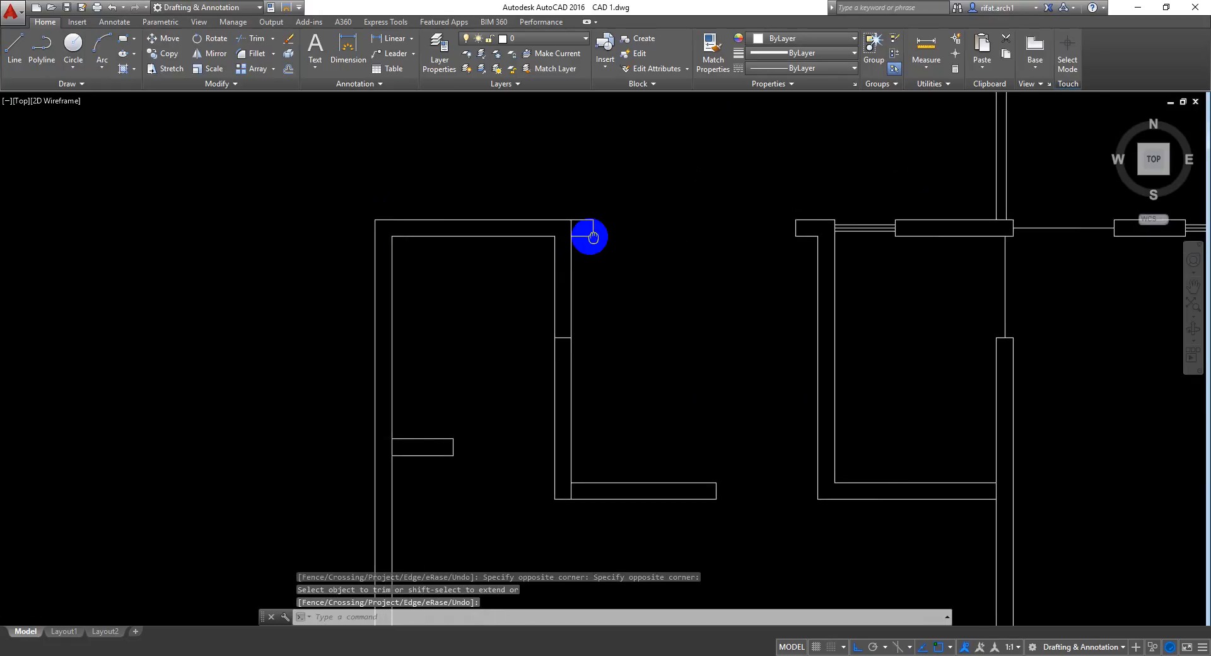
scroll(684, 208, up, 4)
middle_drag(683, 208, 692, 223)
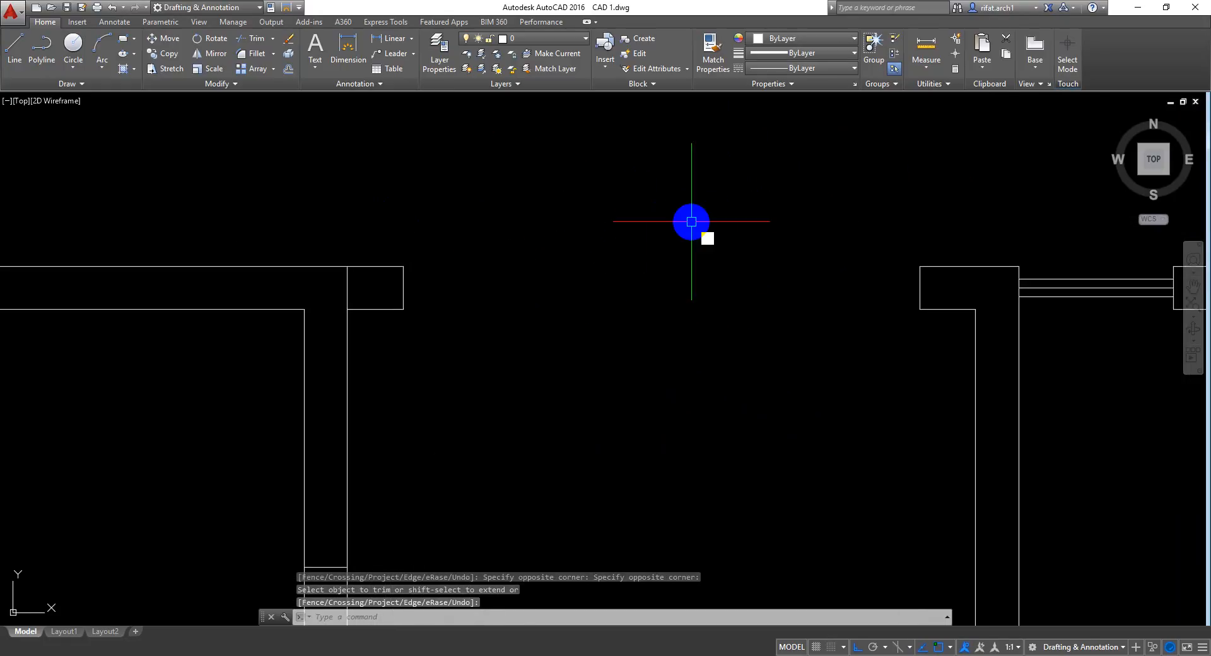
text(l)
key(Return)
click(404, 288)
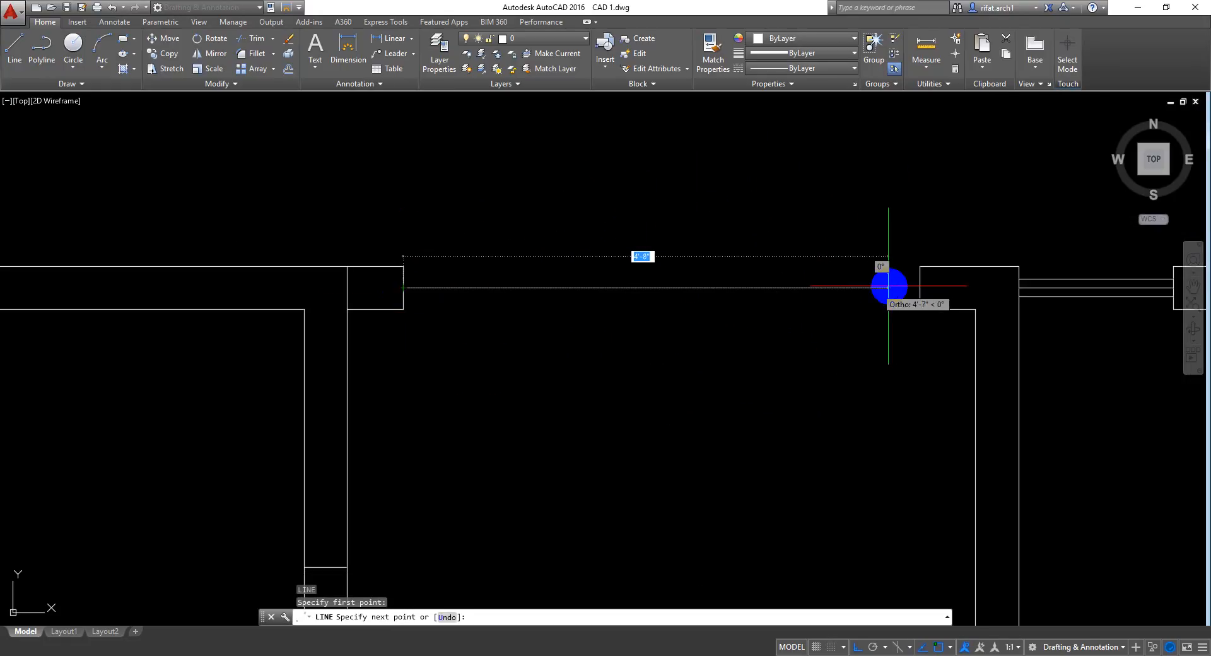
click(920, 288)
key(Return)
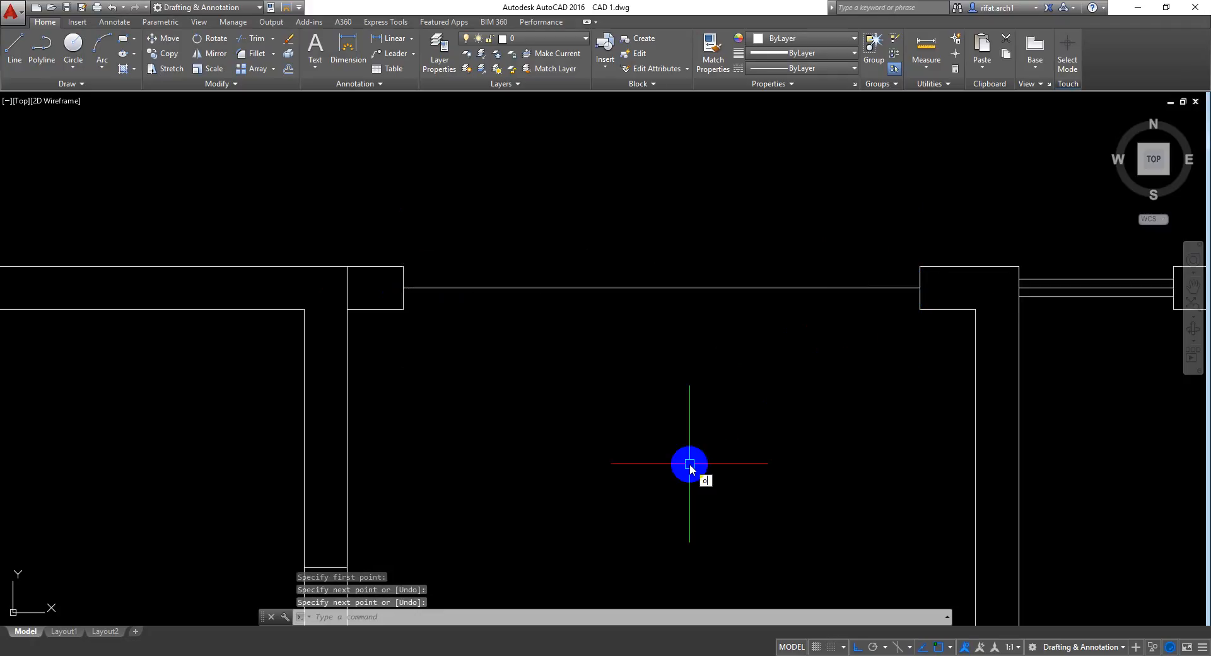
Step: Offset the window line by 1 to its north and south sides
text(o)
key(Return)
key(Return)
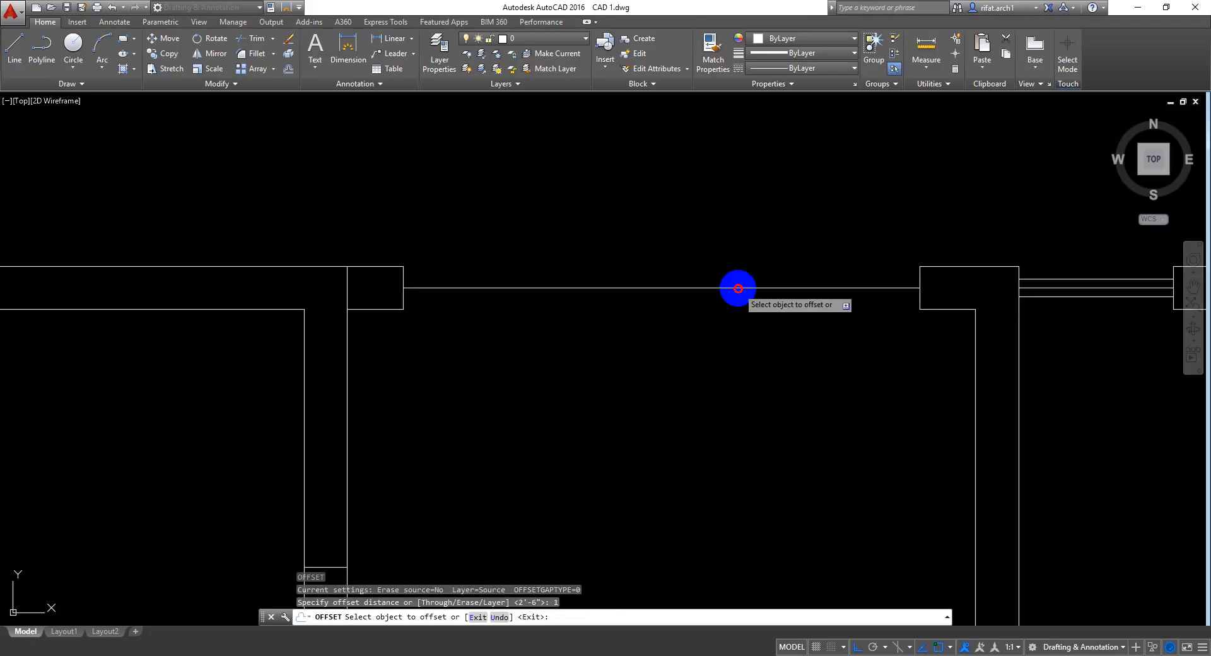
click(738, 288)
click(780, 283)
click(781, 289)
click(787, 406)
key(Return)
Step: Erase the short horizontal line crossing the partition between the northwest room and the middle room
scroll(682, 323, down, 3)
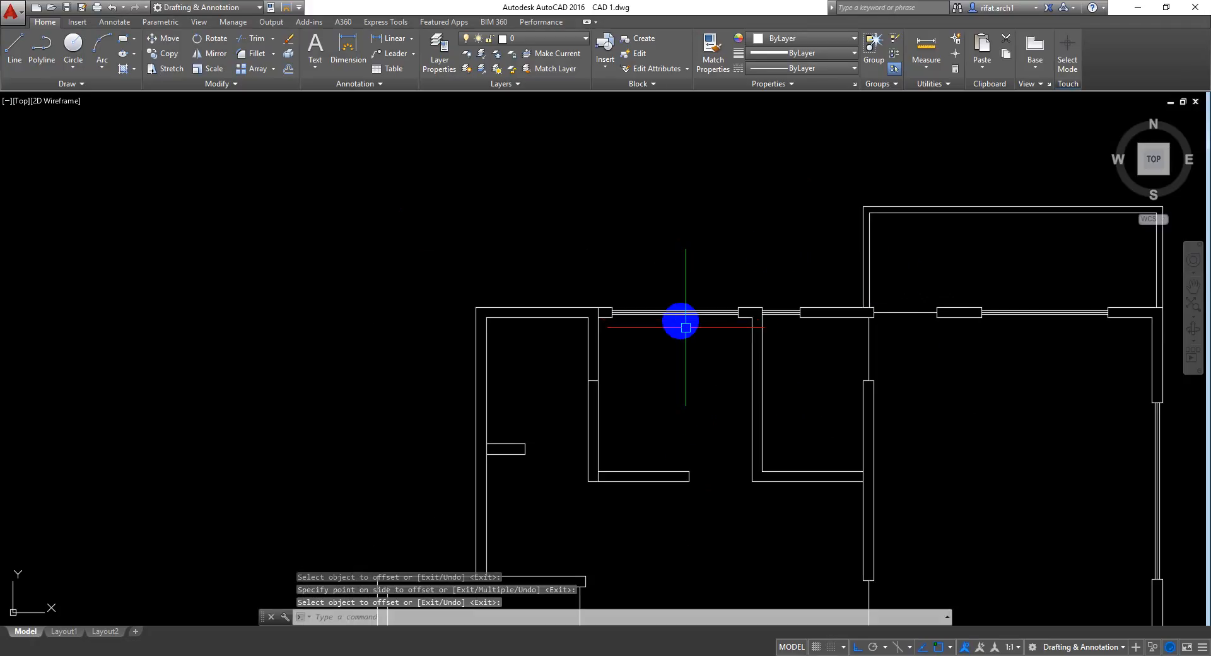
middle_drag(711, 407, 711, 351)
scroll(588, 314, up, 1)
scroll(589, 313, up, 3)
click(593, 313)
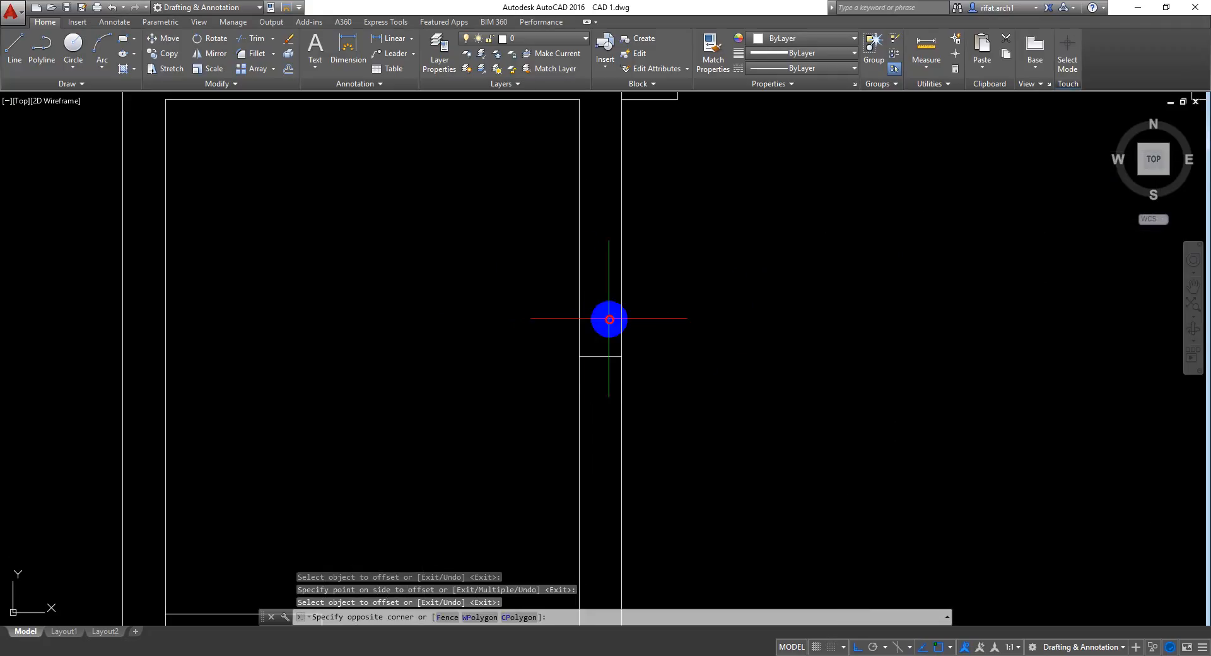
click(608, 427)
key(Delete)
Step: Trim the west partition's east line inside the north wall beside the middle room's window
scroll(608, 417, down, 3)
middle_drag(608, 417, 595, 354)
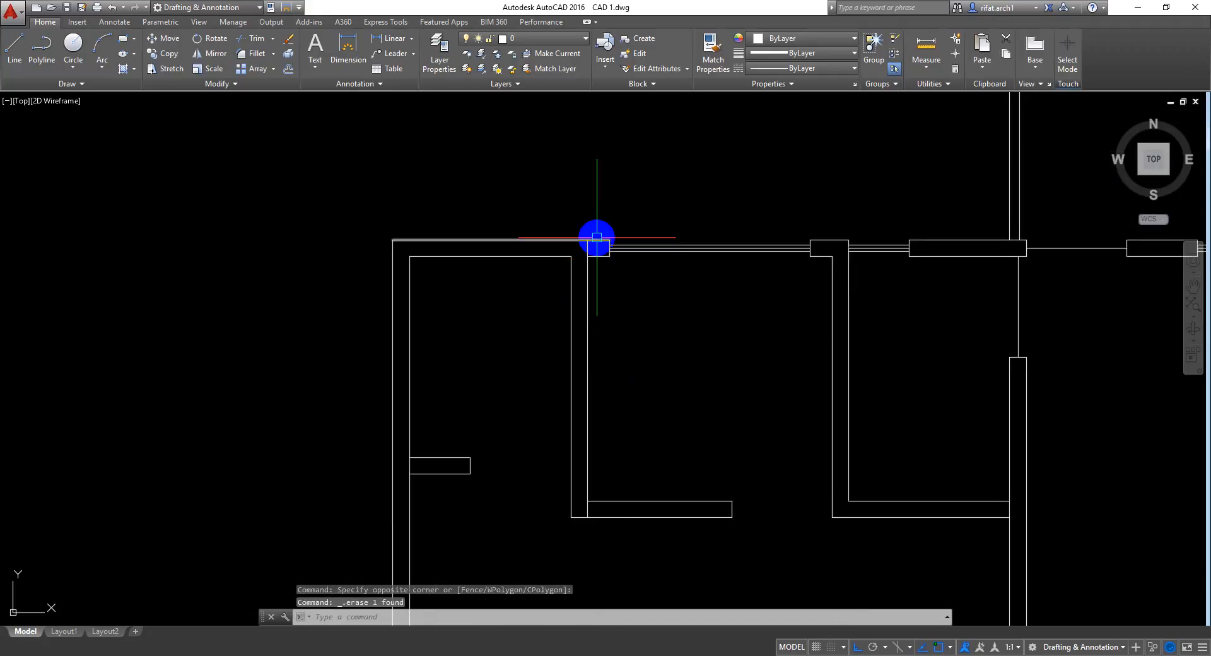
scroll(595, 240, up, 5)
key(Return)
key(Return)
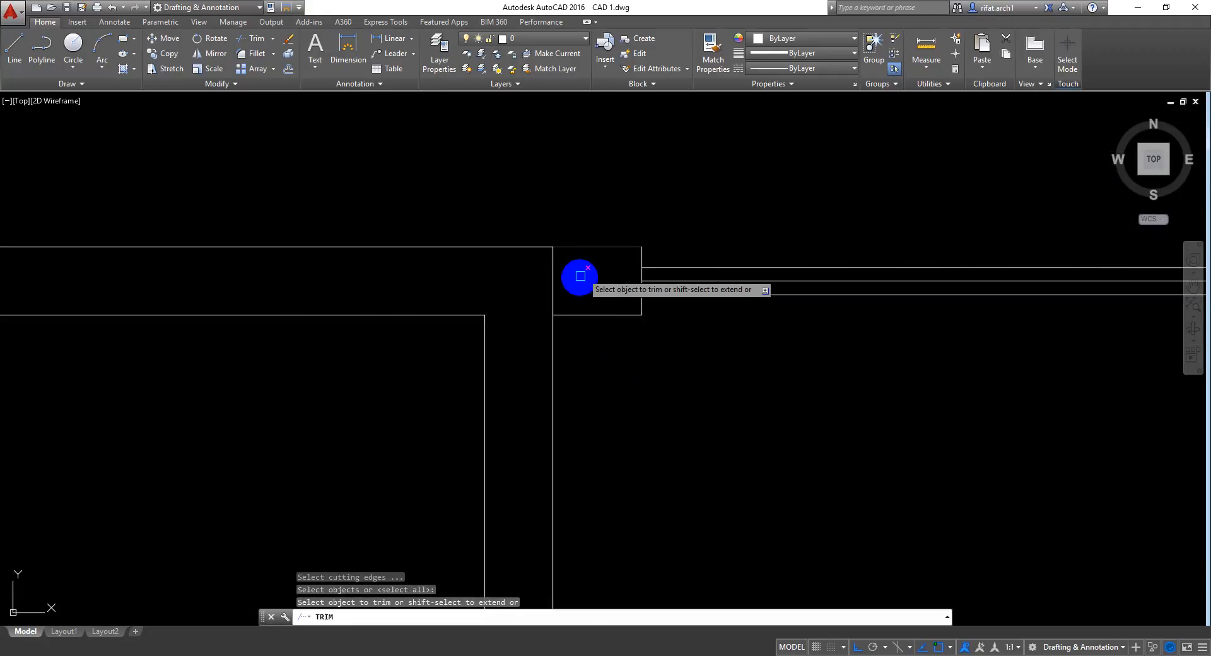
click(573, 289)
click(540, 275)
key(Return)
Step: Extend the west partition's west line up to the north wall's outer edge
scroll(523, 281, down, 5)
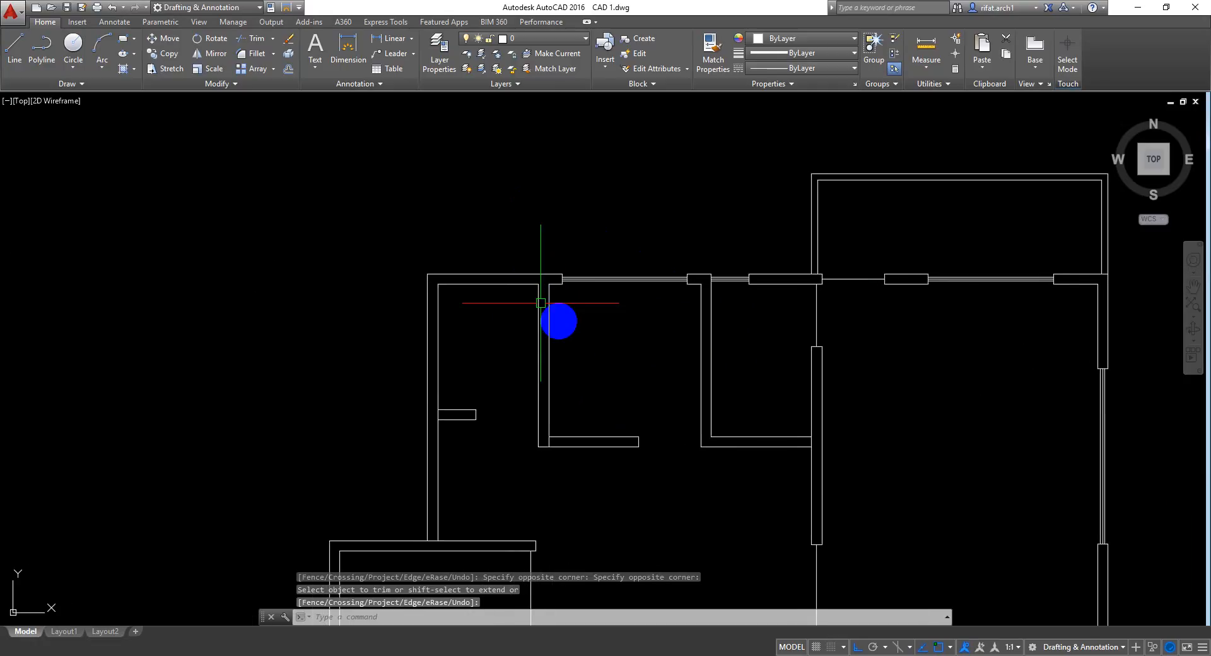
scroll(532, 273, up, 4)
key(Return)
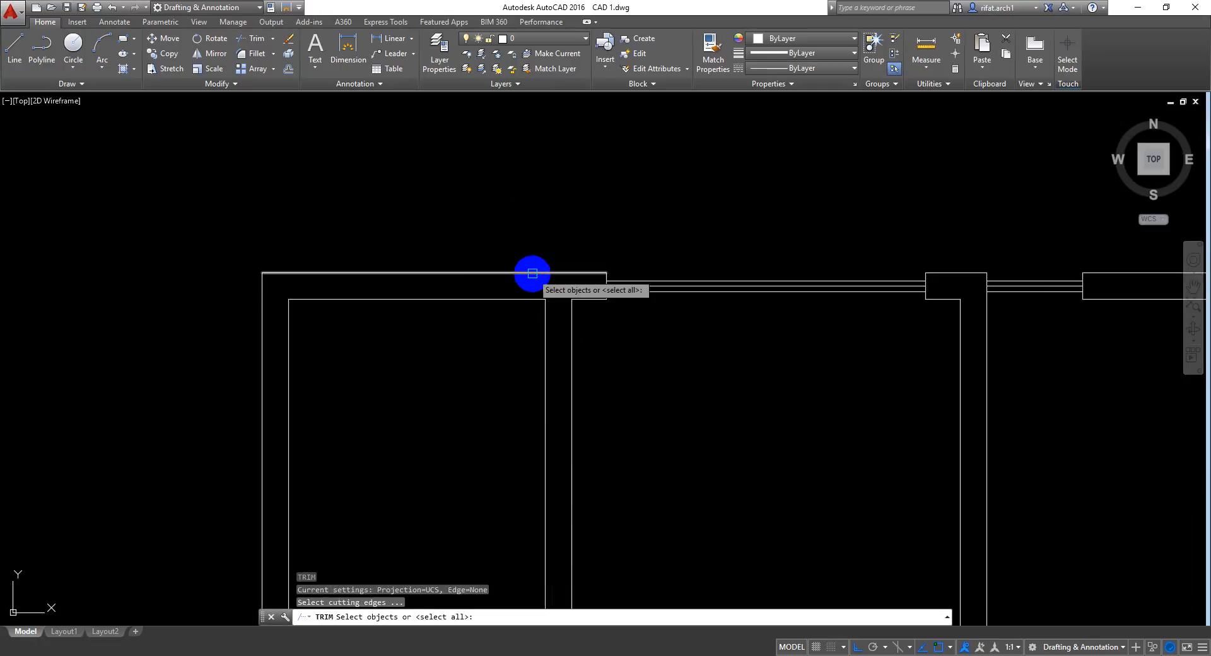
key(Return)
click(544, 317)
Step: Trim the west partition's east line where it crosses the middle room's south wall
scroll(520, 335, down, 5)
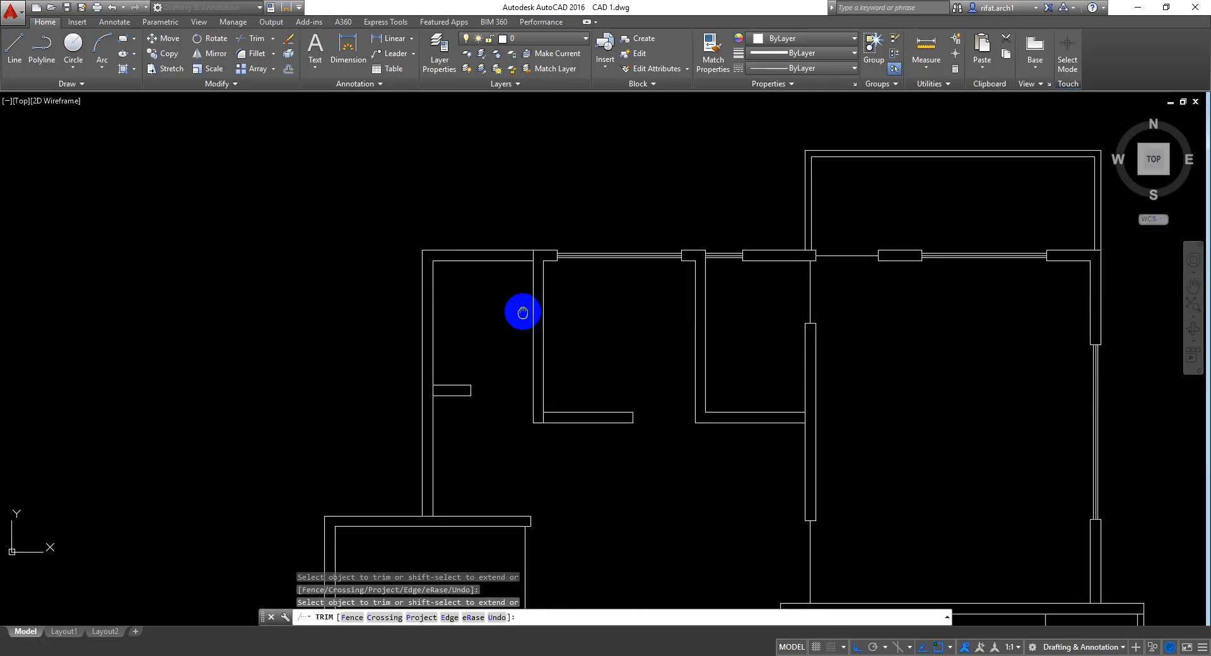
scroll(562, 414, up, 7)
click(513, 393)
click(408, 404)
key(Return)
Step: Draw a line across the middle room's south wall opening from the wall end's midpoint to the east partition
scroll(405, 386, down, 7)
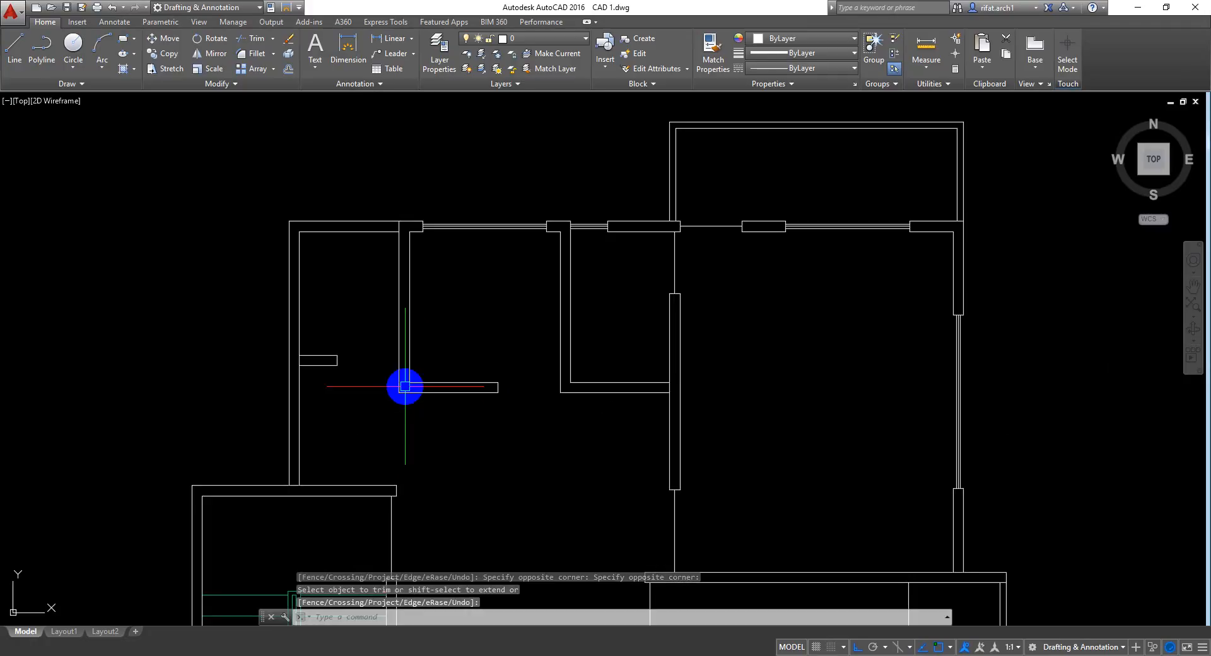
scroll(619, 386, up, 6)
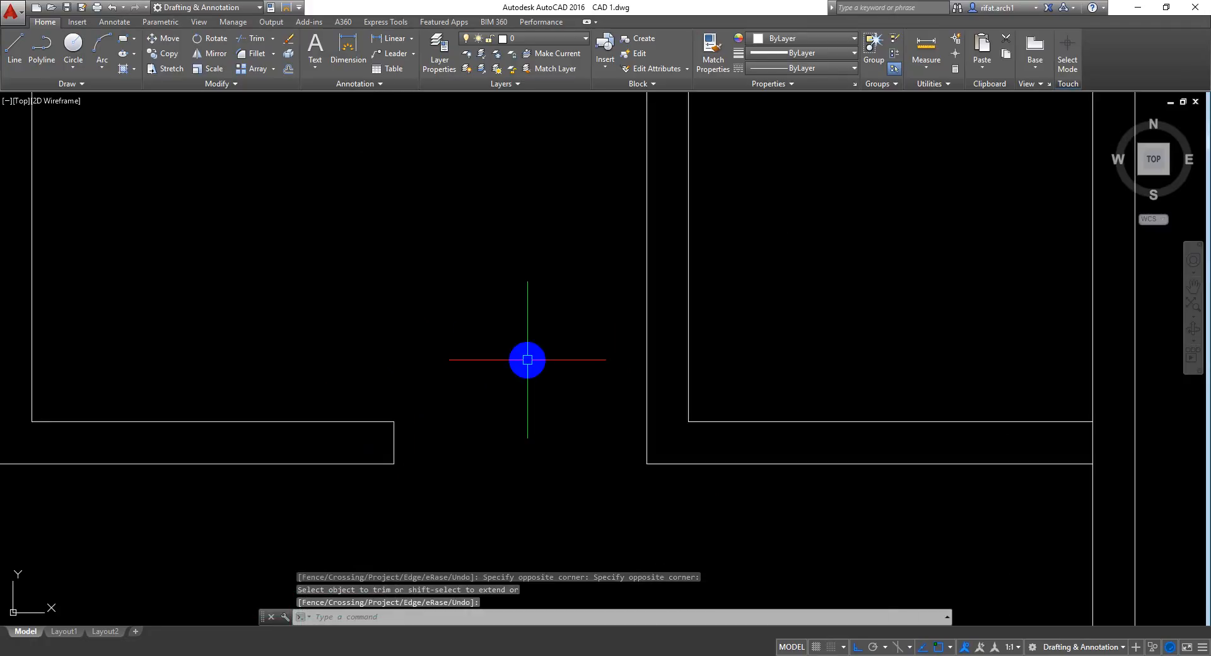
text(l)
key(Return)
click(393, 443)
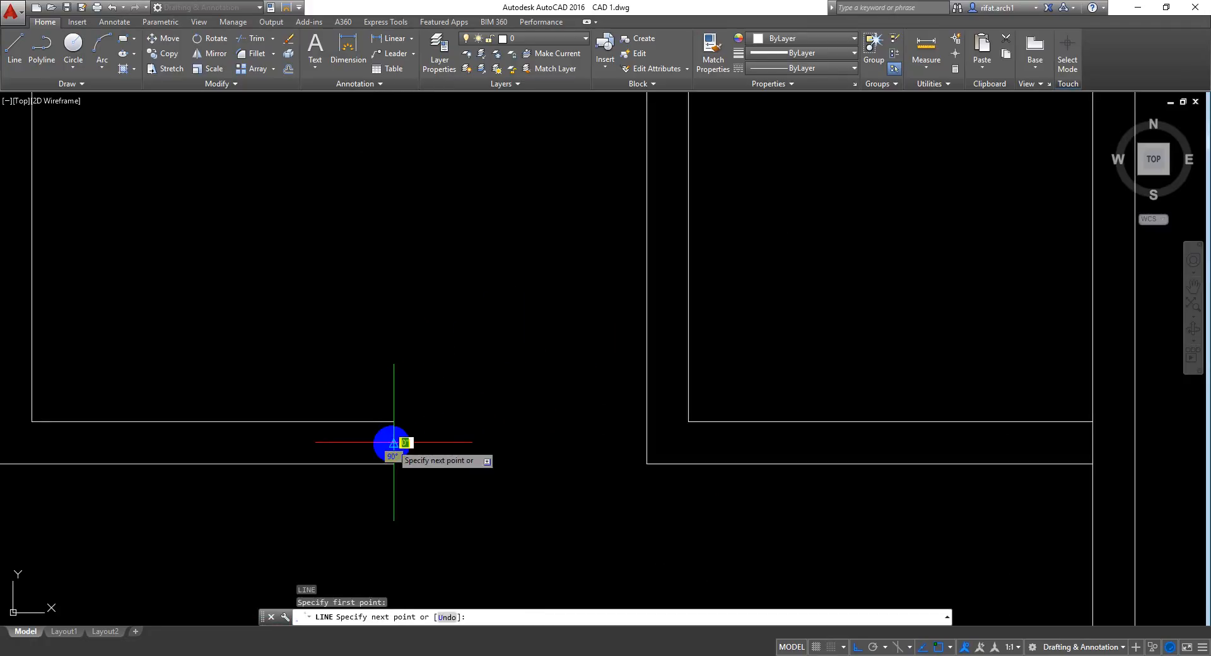
click(644, 442)
key(Return)
Step: Measure the northwest room's length from the north wall to the short wall stub, and its width
scroll(622, 424, down, 4)
mouse_move(663, 347)
middle_down()
mouse_move(651, 297)
mouse_move(665, 341)
mouse_move(649, 305)
mouse_move(706, 297)
middle_up()
mouse_move(556, 293)
middle_down()
mouse_move(571, 287)
mouse_move(552, 254)
mouse_move(576, 299)
middle_up()
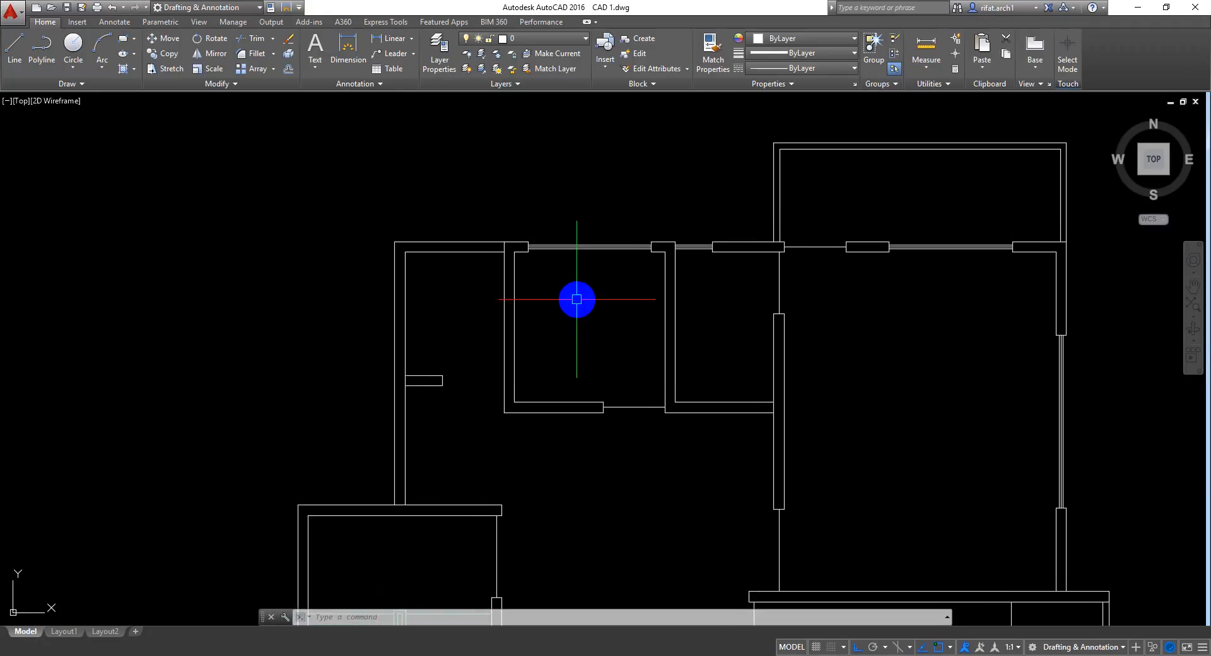
scroll(463, 311, up, 3)
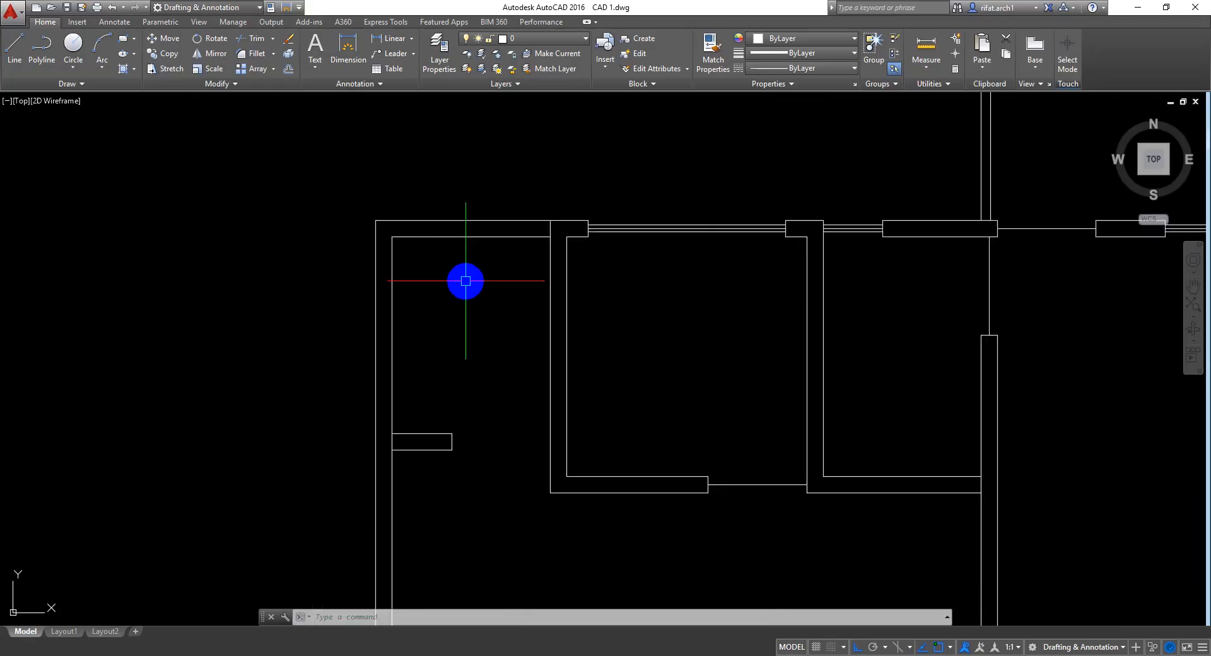
mouse_move(468, 265)
middle_down()
mouse_move(489, 257)
mouse_move(485, 275)
middle_up()
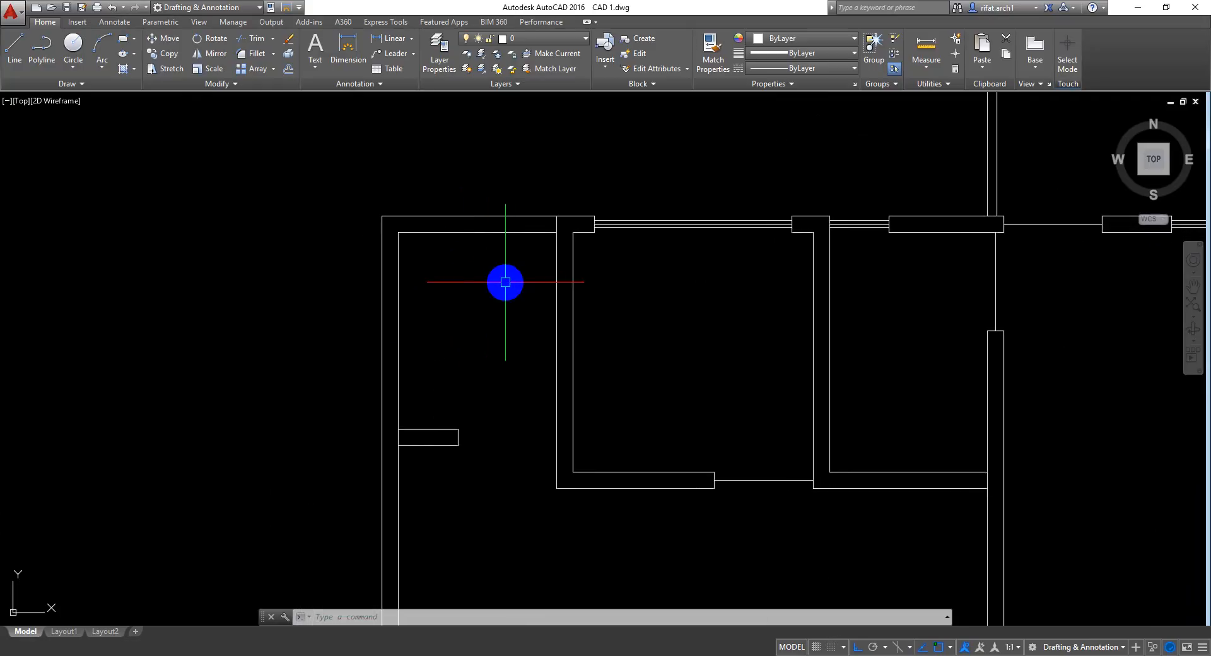
scroll(504, 282, up, 2)
scroll(491, 296, down, 1)
middle_drag(517, 351, 503, 317)
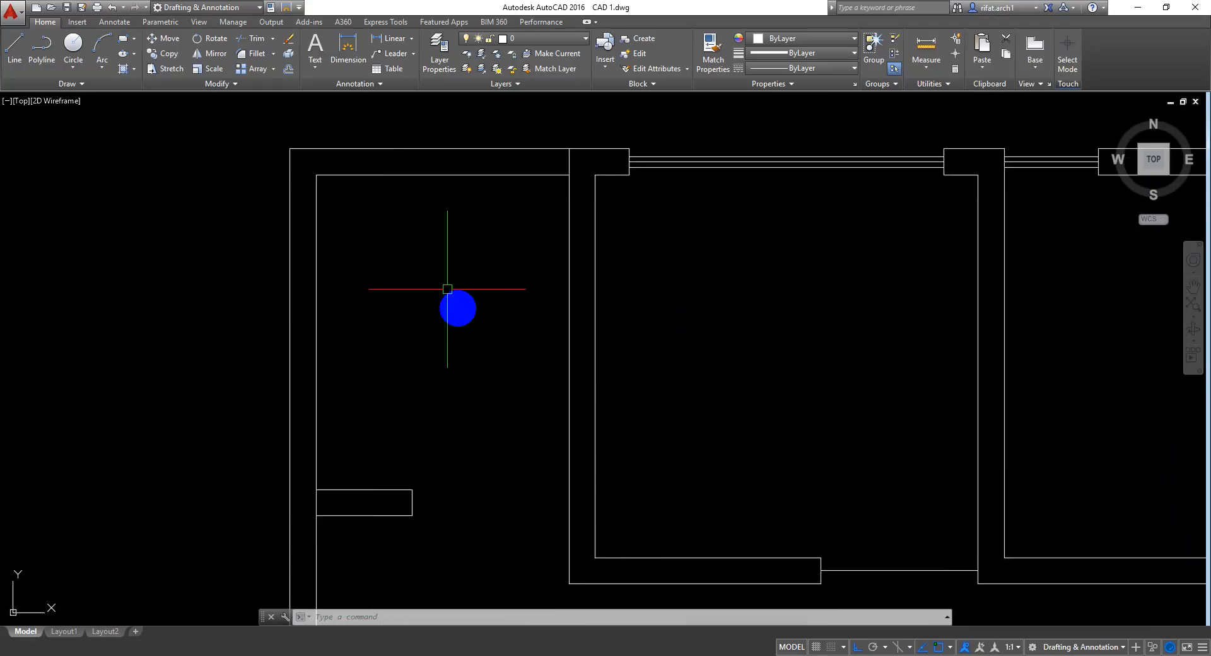
click(386, 41)
click(354, 175)
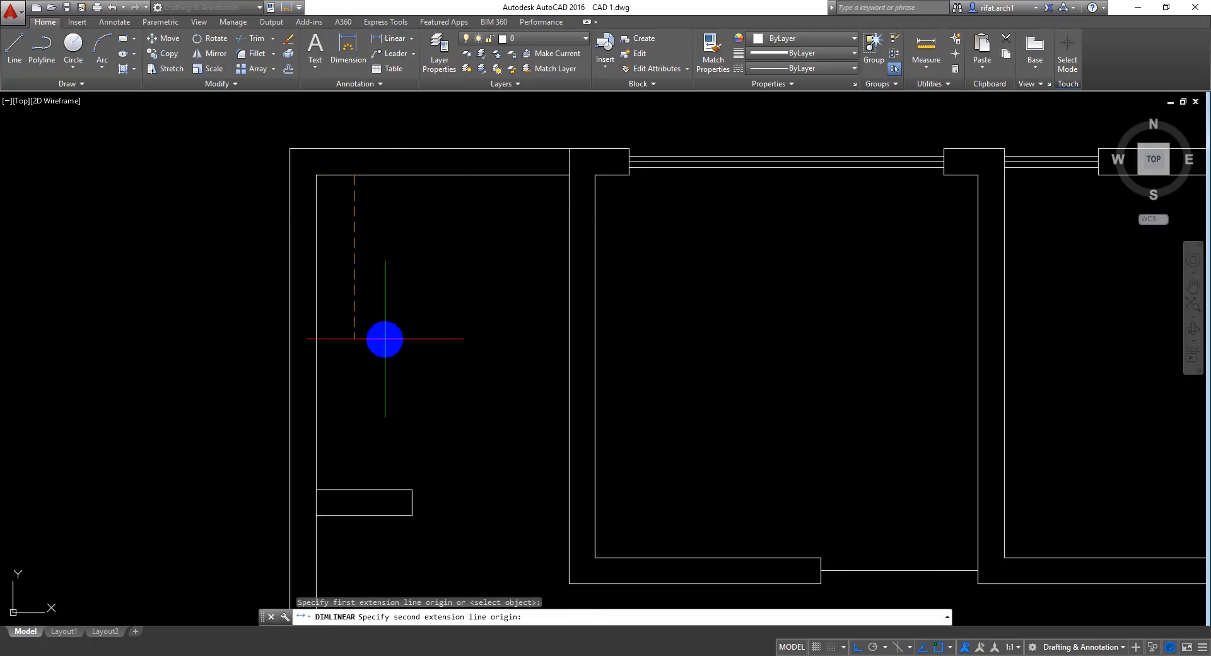
click(354, 490)
key(Escape)
key(space)
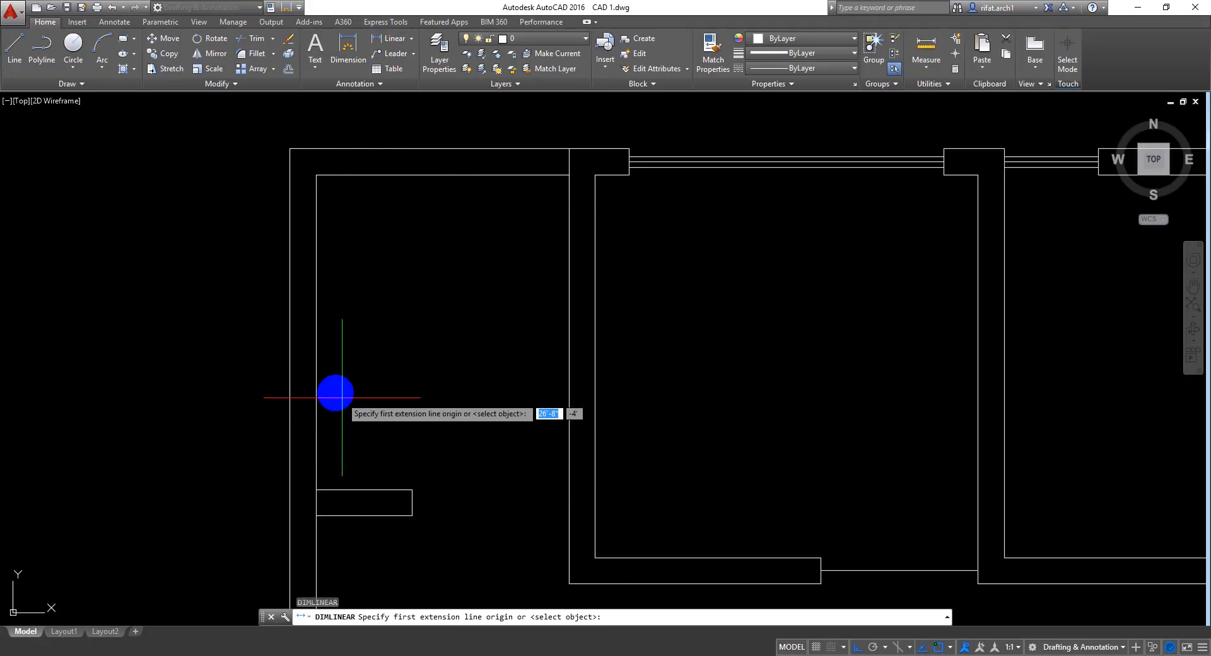
click(317, 379)
click(569, 372)
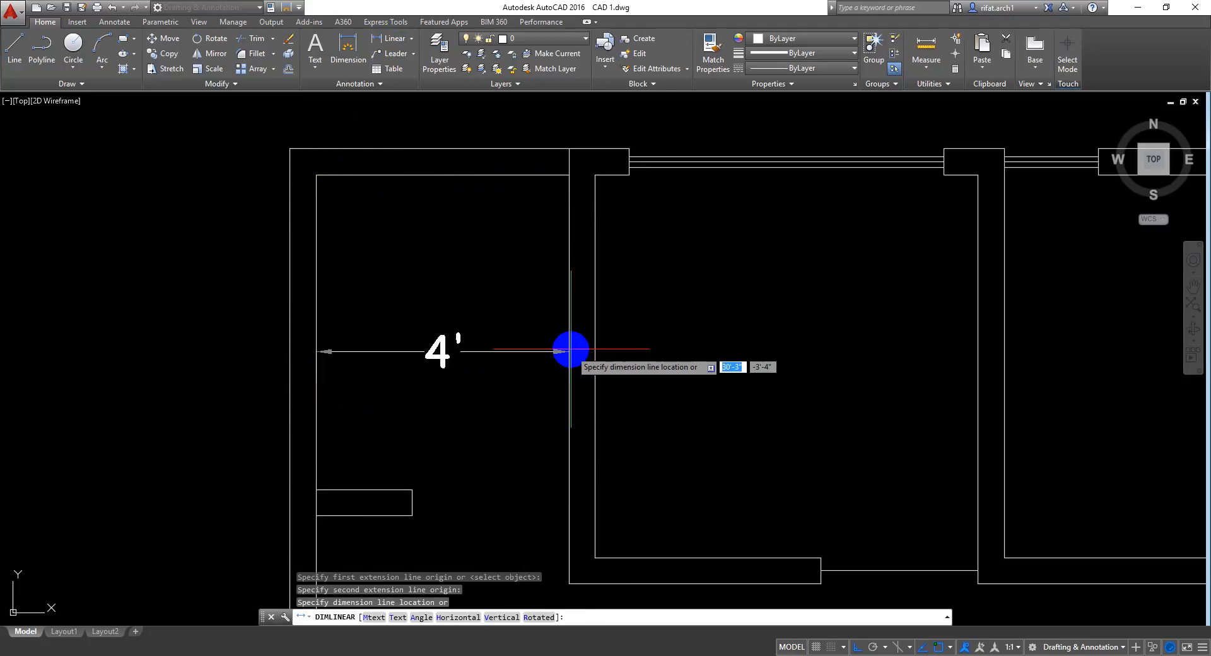
key(Escape)
Step: Trim the west wall's inner line across the short stub and extend the stub's lower line to the wall's outer line
scroll(552, 338, down, 5)
scroll(541, 376, up, 4)
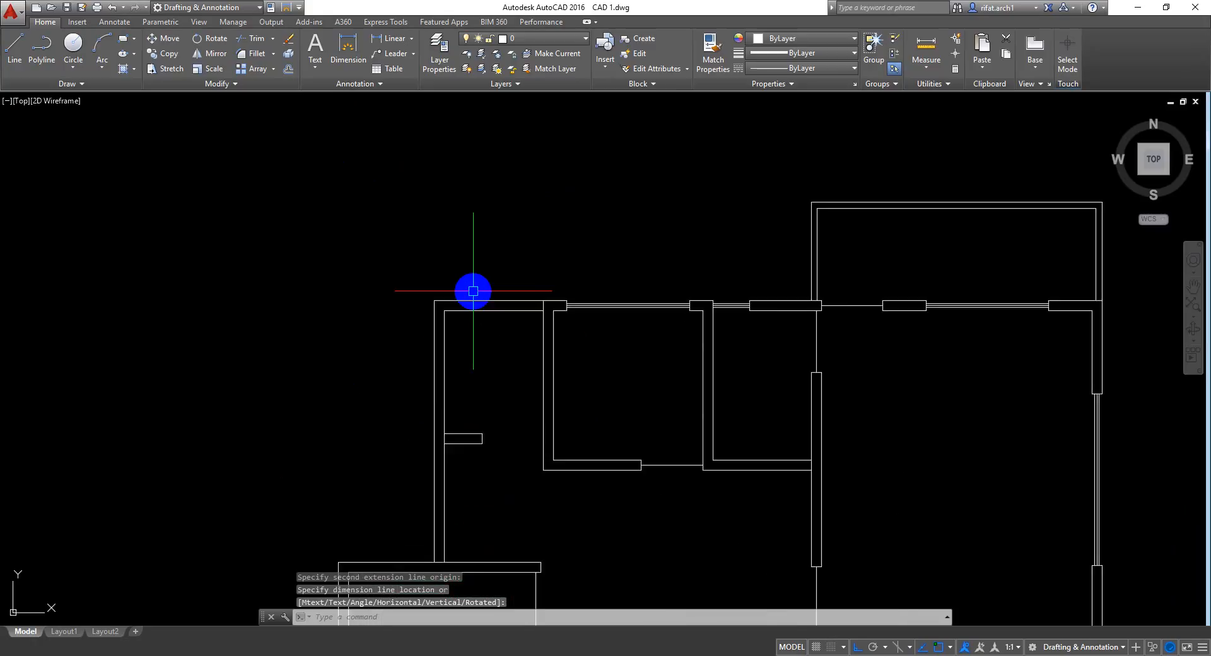
middle_drag(534, 426, 527, 297)
scroll(441, 396, up, 4)
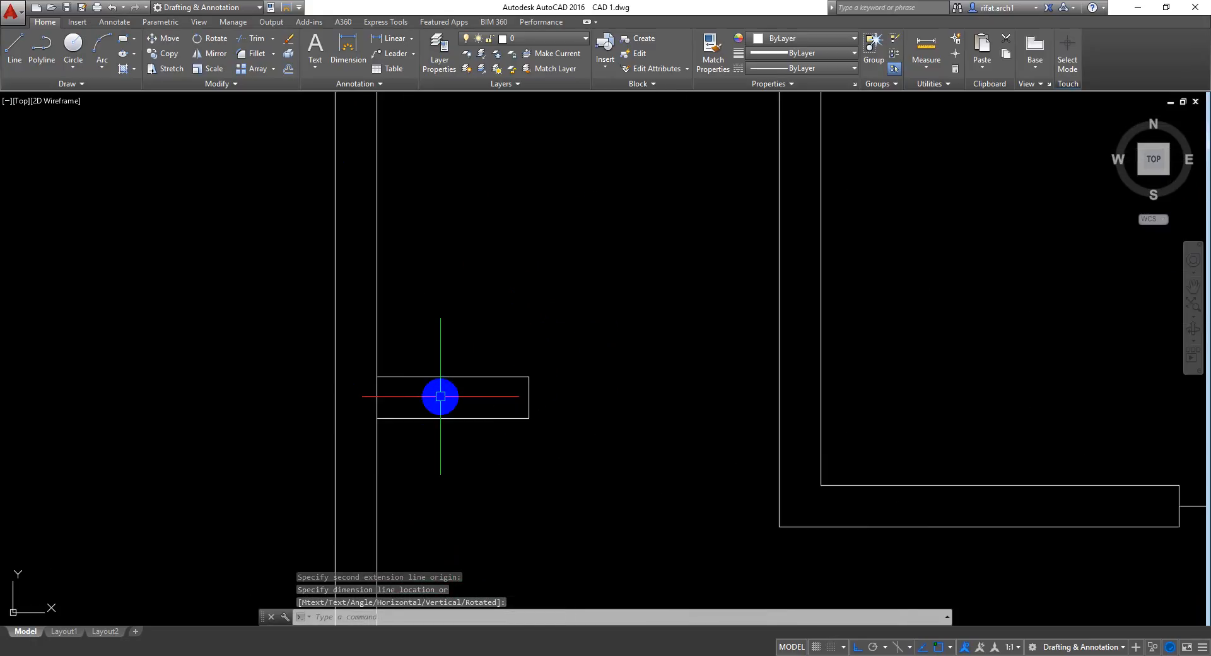
text(tr)
key(Return)
key(Return)
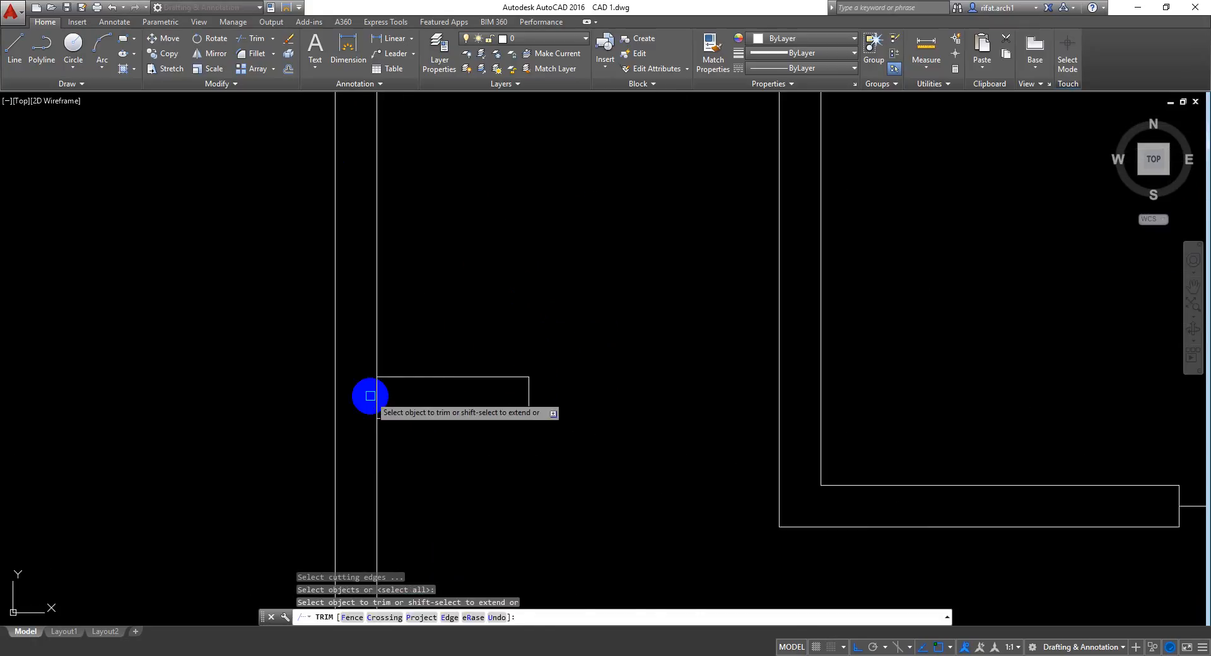
click(371, 396)
click(393, 400)
scroll(406, 405, down, 5)
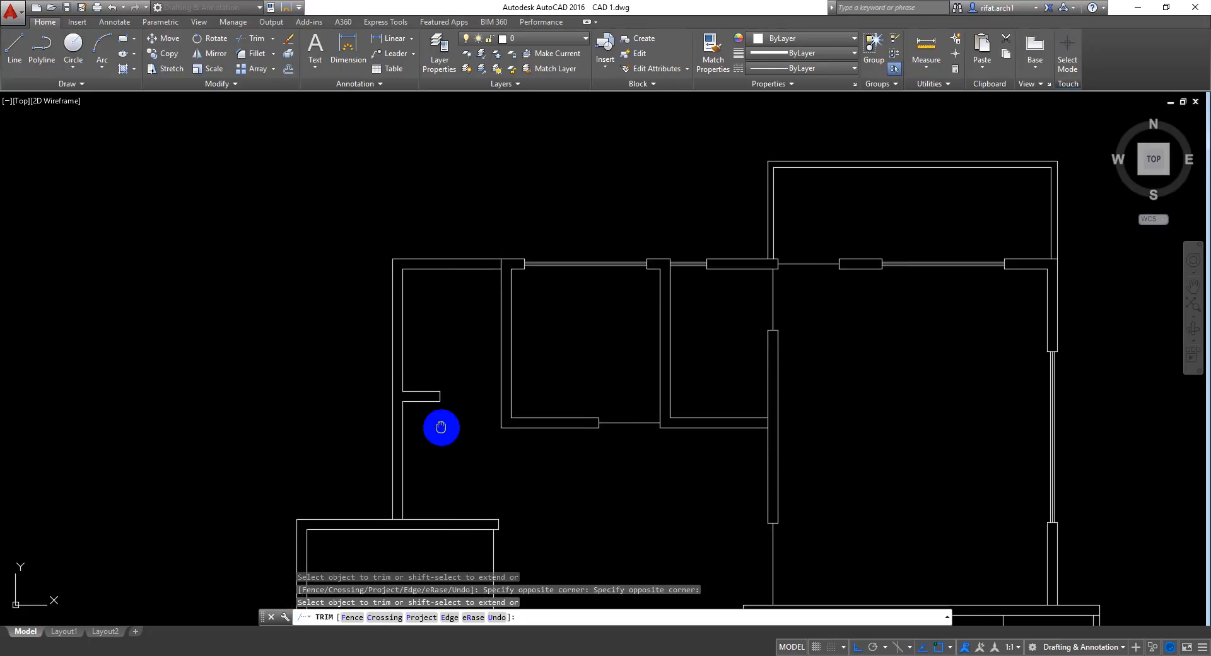
scroll(422, 413, up, 5)
scroll(419, 433, down, 5)
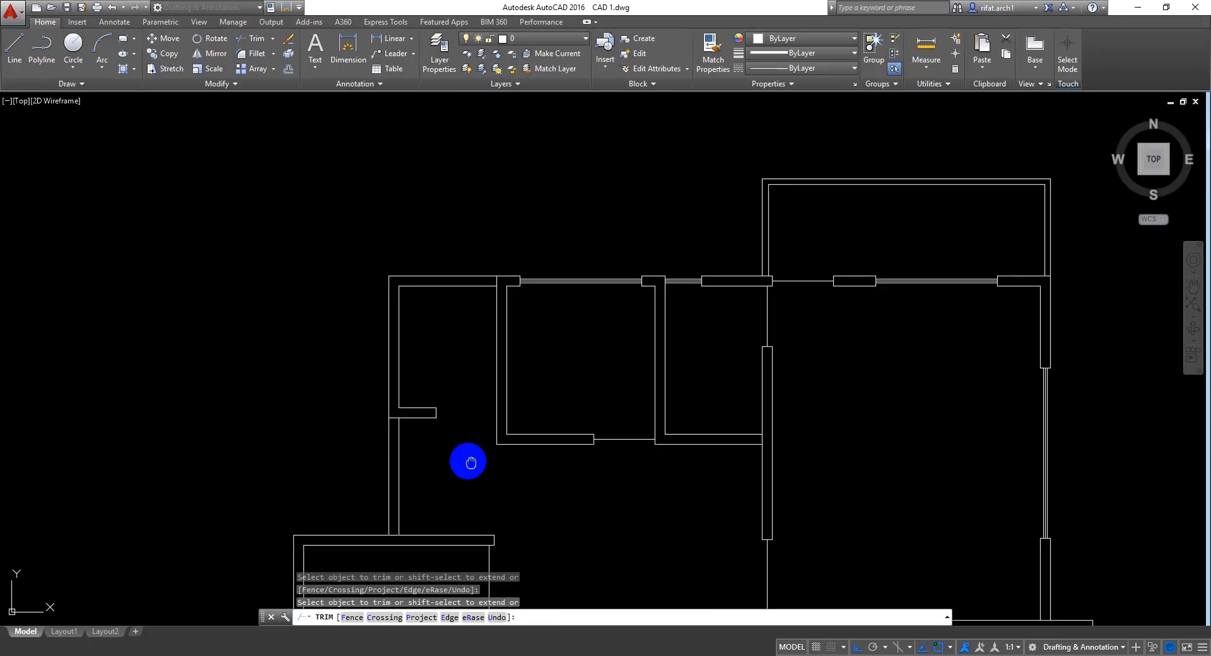
middle_drag(465, 463, 439, 418)
key(Return)
Step: Examine the windows and wall junctions along the north wall of the northern rooms
middle_drag(411, 246, 448, 246)
scroll(469, 307, up, 3)
scroll(468, 306, up, 4)
scroll(509, 335, up, 2)
scroll(421, 365, down, 4)
scroll(465, 277, down, 2)
mouse_move(452, 299)
middle_down()
mouse_move(192, 333)
mouse_move(377, 355)
middle_up()
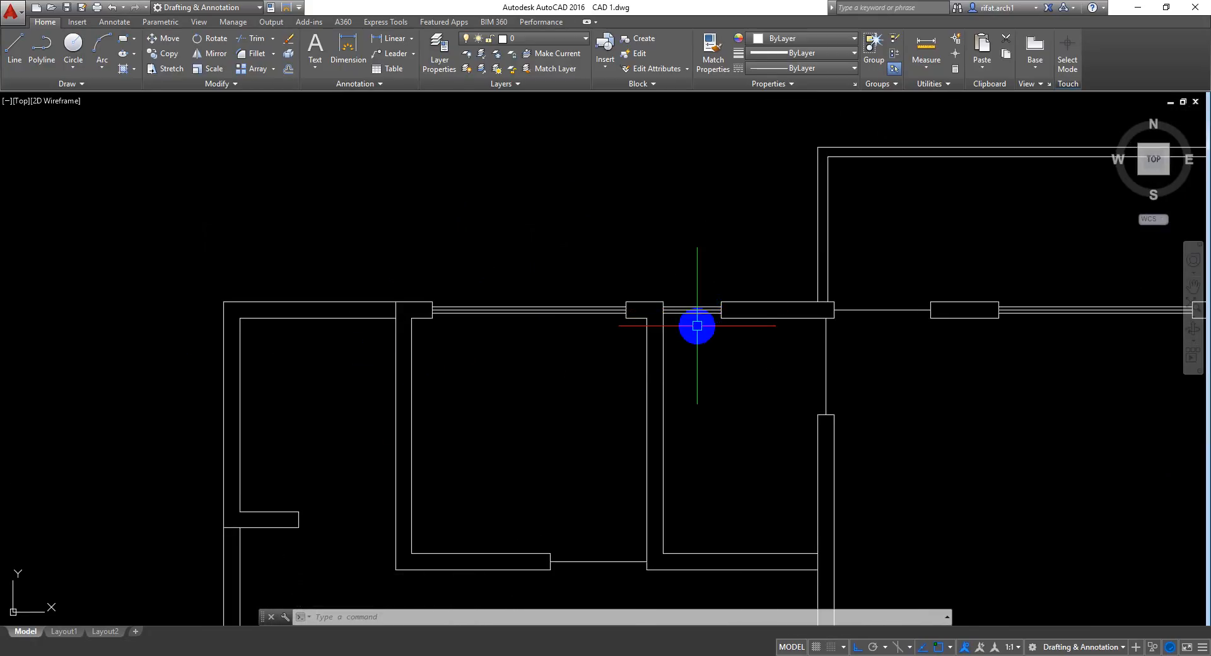
mouse_move(706, 307)
middle_down()
mouse_move(719, 284)
mouse_move(731, 298)
middle_up()
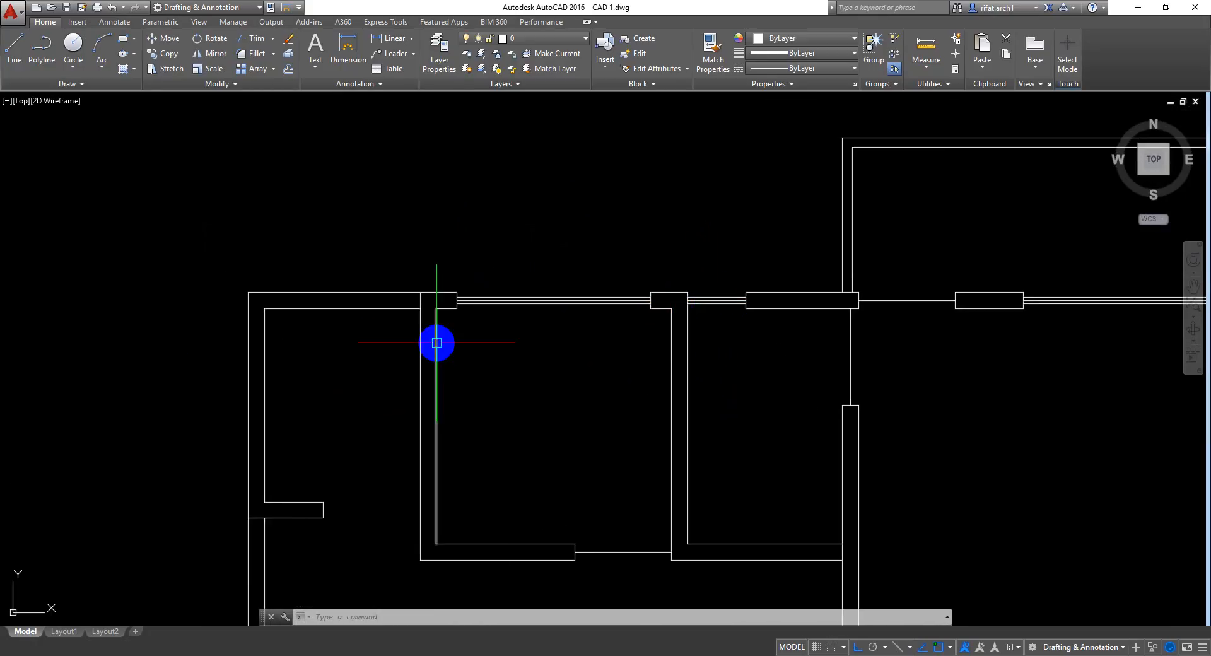
middle_drag(619, 299, 628, 312)
scroll(726, 315, up, 2)
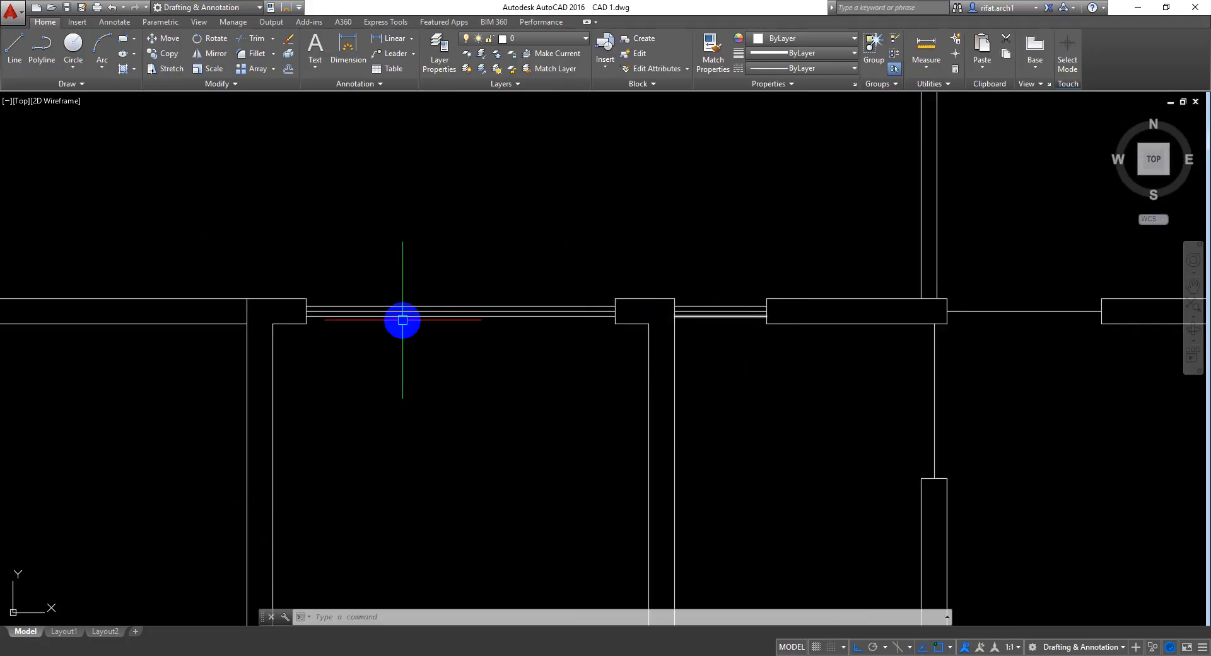
middle_drag(416, 320, 587, 284)
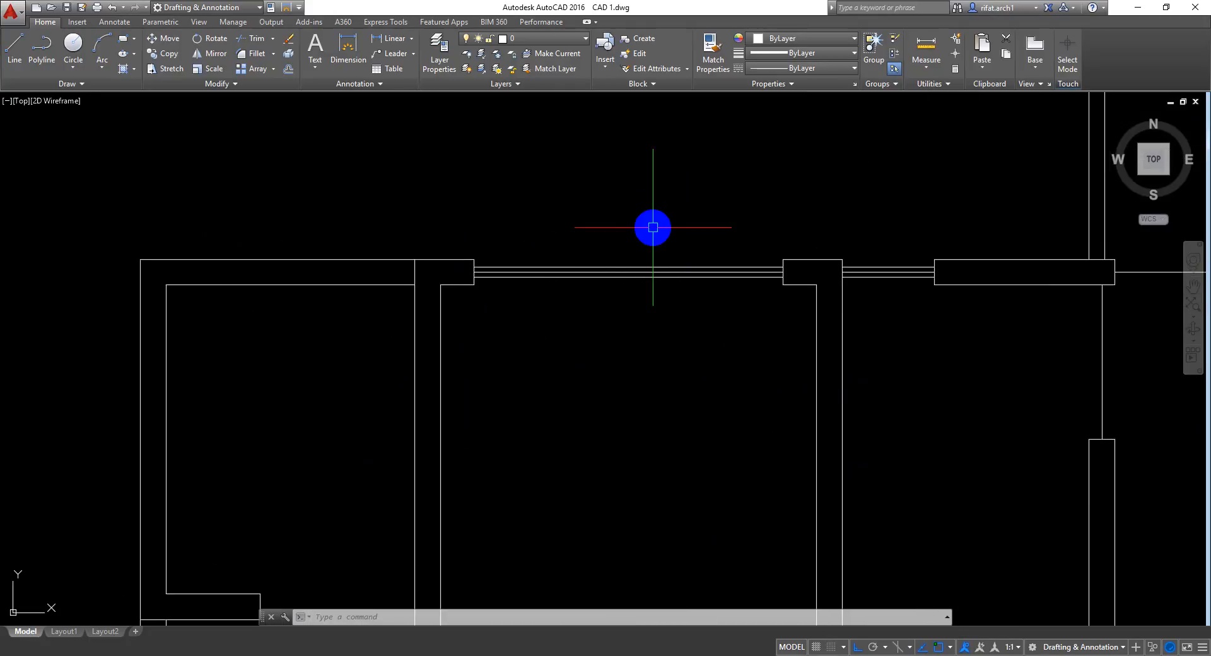
middle_drag(608, 221, 586, 222)
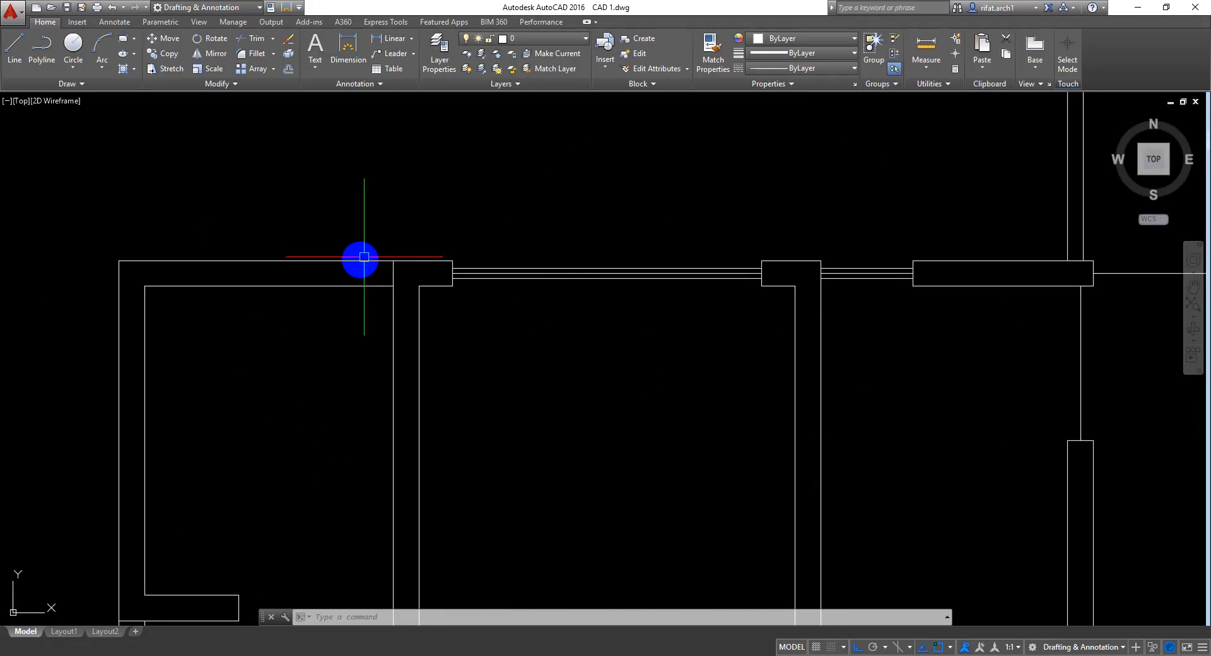
middle_drag(396, 261, 400, 284)
scroll(366, 280, up, 2)
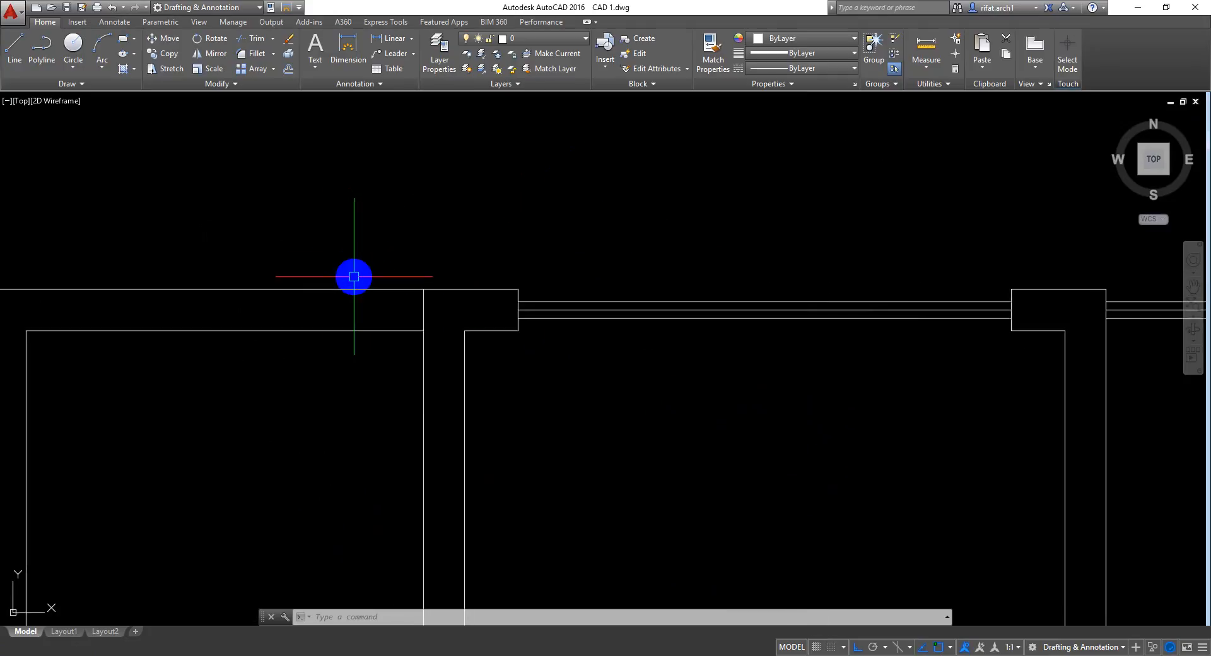
Step: Offset the west partition's west line 18 inches west into the northwest room
middle_drag(338, 312, 384, 293)
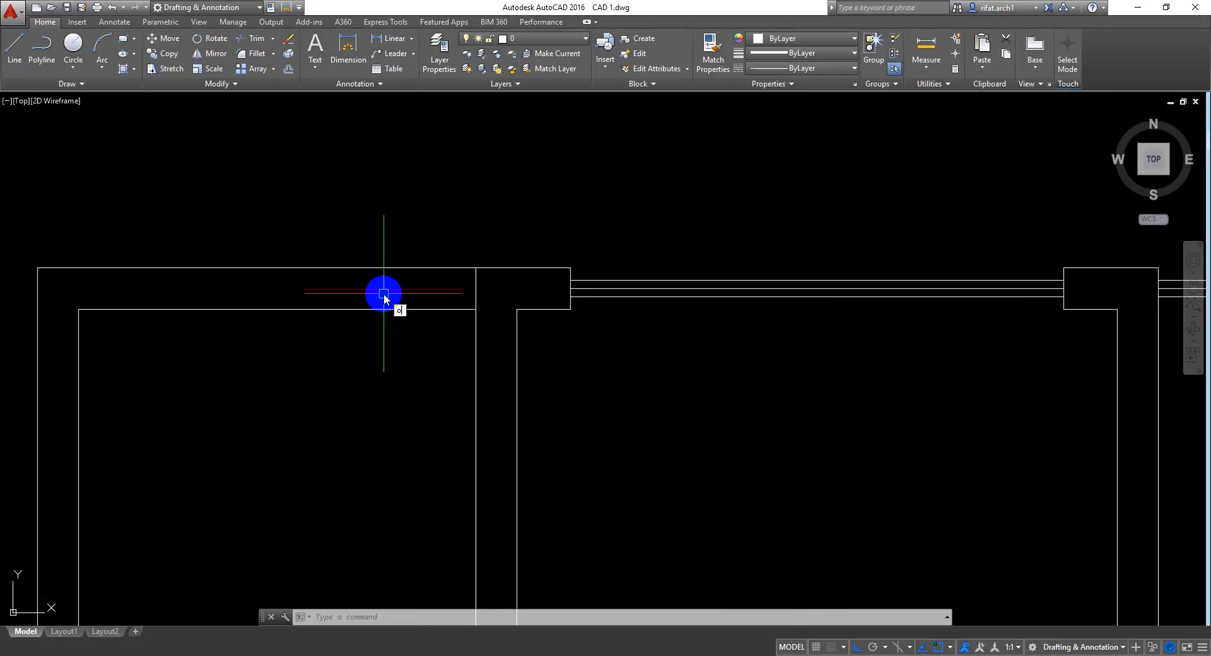
key(Return)
text(18)
key(Return)
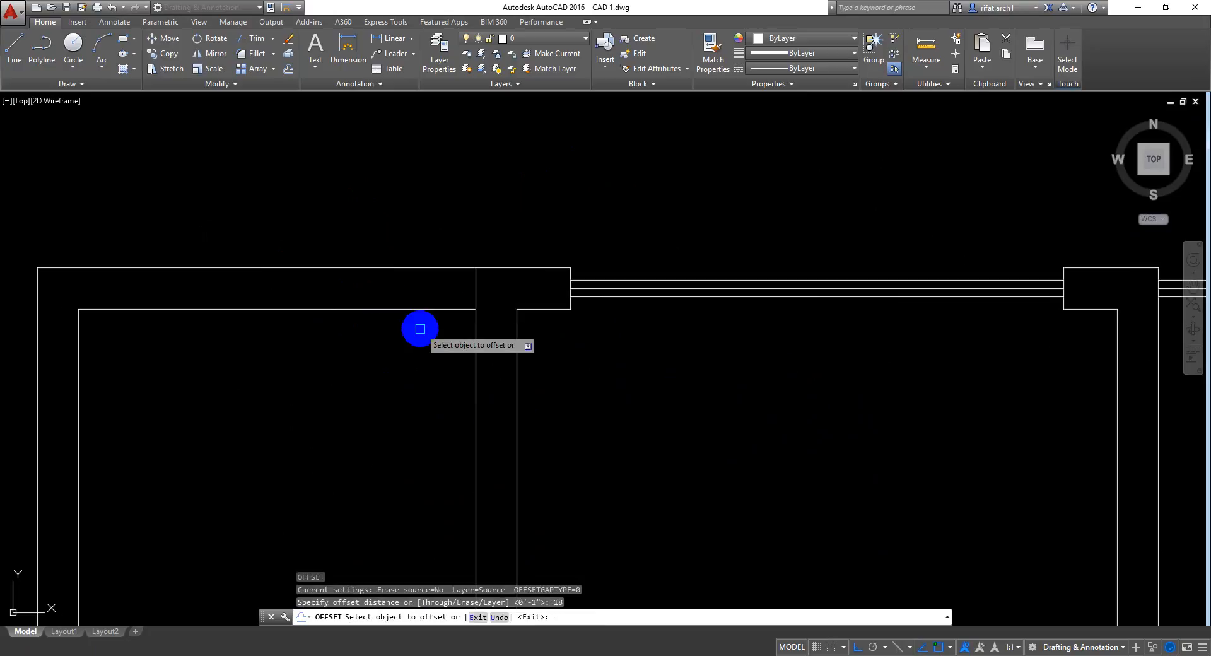
click(477, 326)
click(252, 366)
key(Escape)
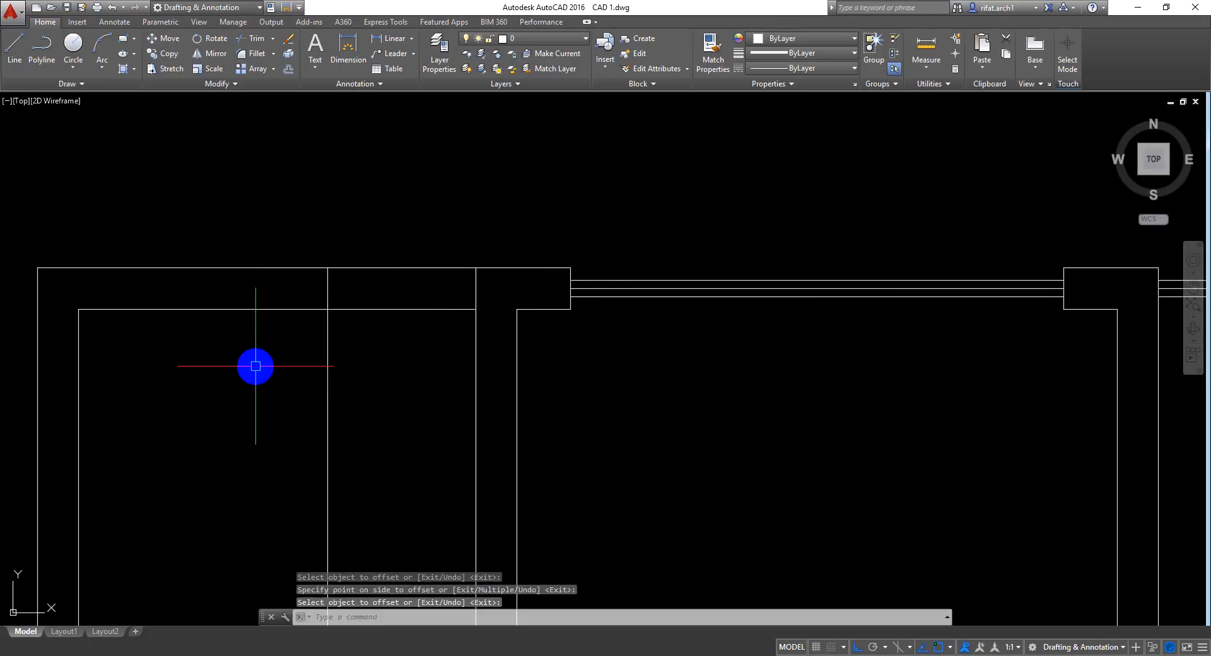
Step: Trim the offset line to the north wall's thickness and cut out the wall lines between it and the partition
text(tr)
key(Return)
key(Return)
click(408, 404)
click(293, 416)
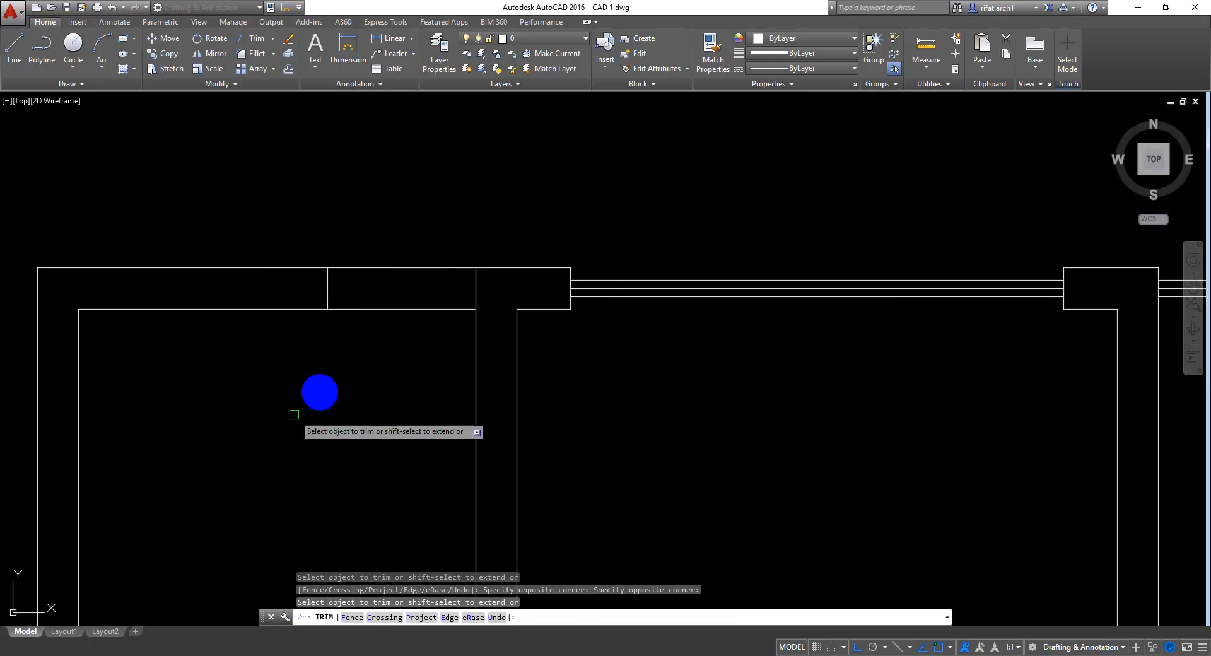
click(452, 222)
click(360, 408)
key(Return)
Step: Draw a line across the northwest room's window opening from the wall end's midpoint to the partition
text(l)
key(Return)
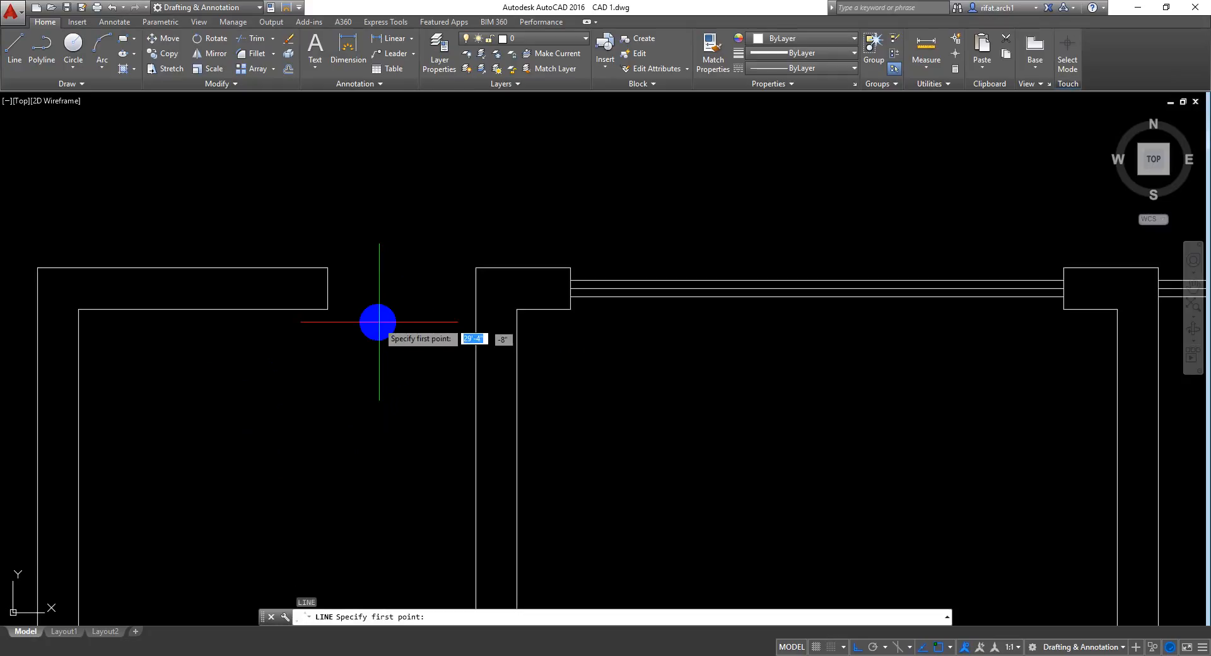
click(327, 289)
click(476, 288)
key(Escape)
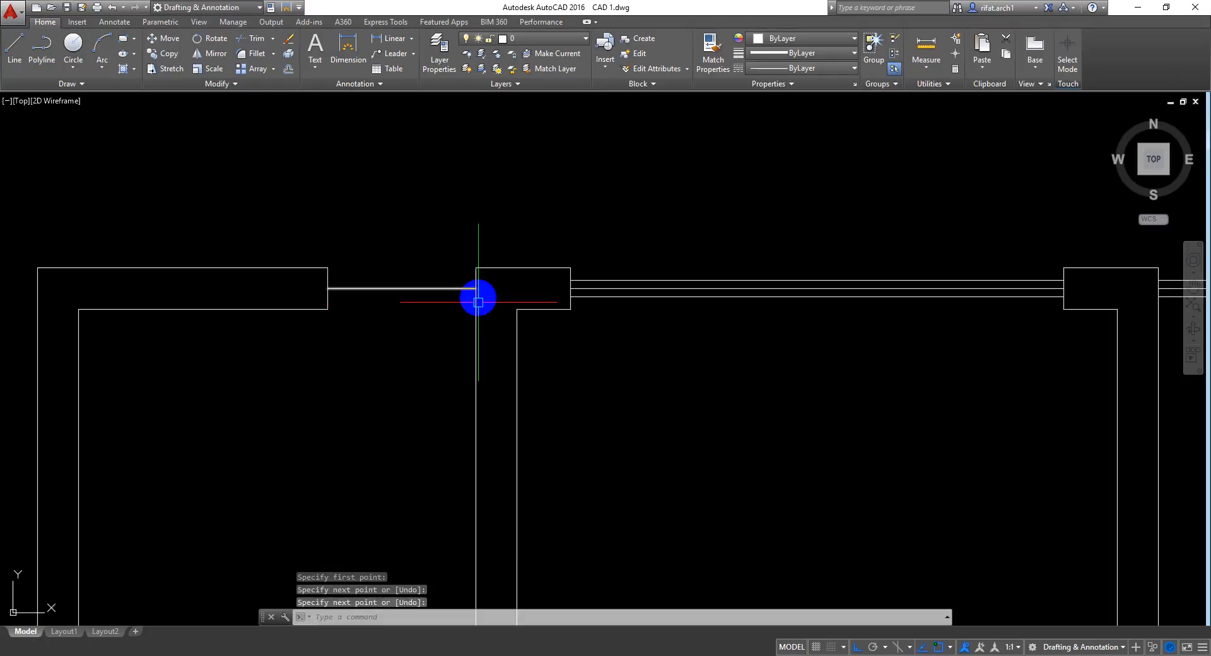
Step: Offset the northwest window's centre line 1 inch to both sides and save the drawing
text(o)
key(Return)
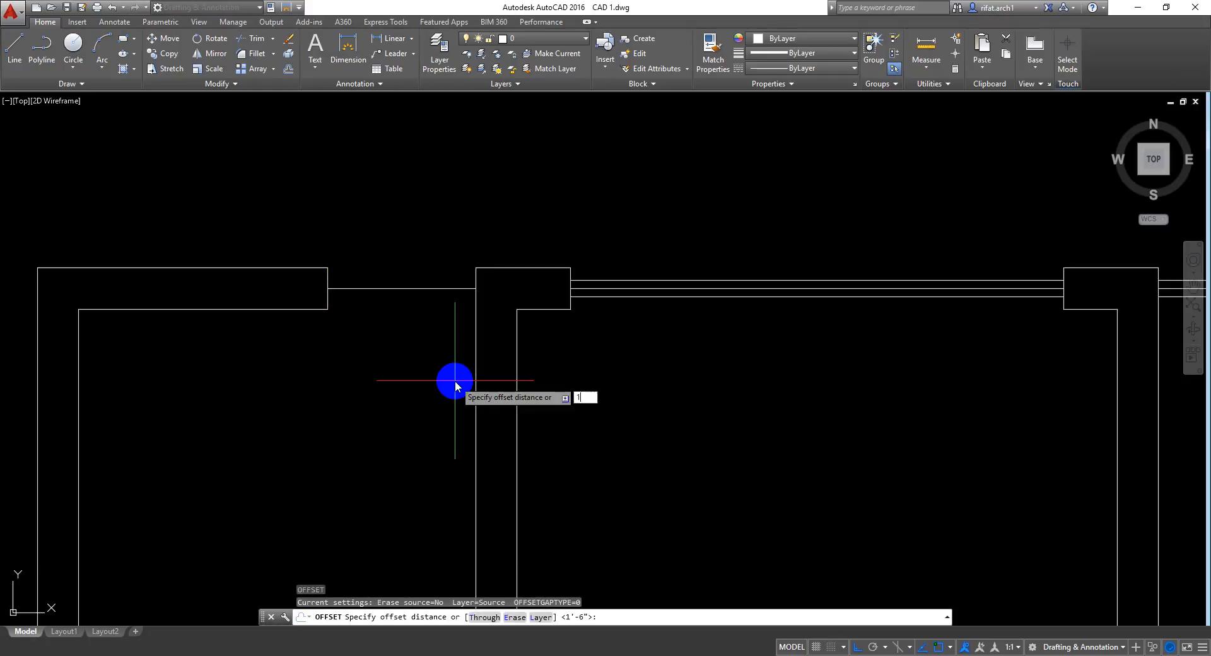
text(1)
key(Return)
click(403, 288)
click(462, 202)
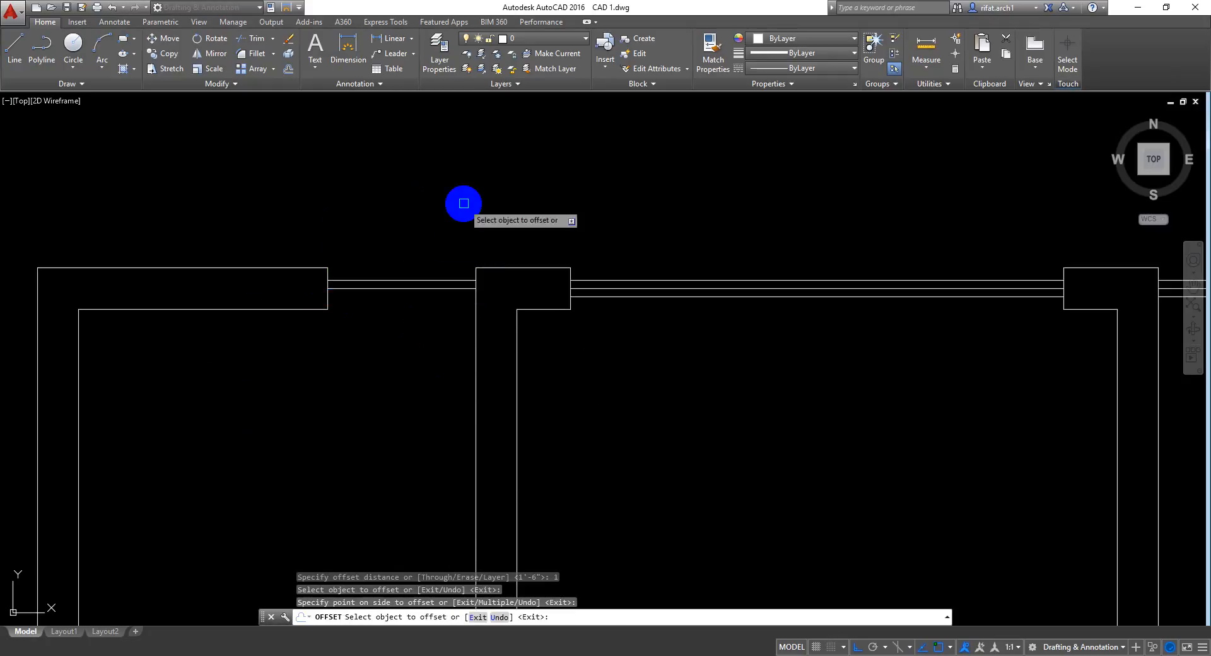
click(436, 286)
click(434, 372)
key(Escape)
scroll(454, 371, down, 3)
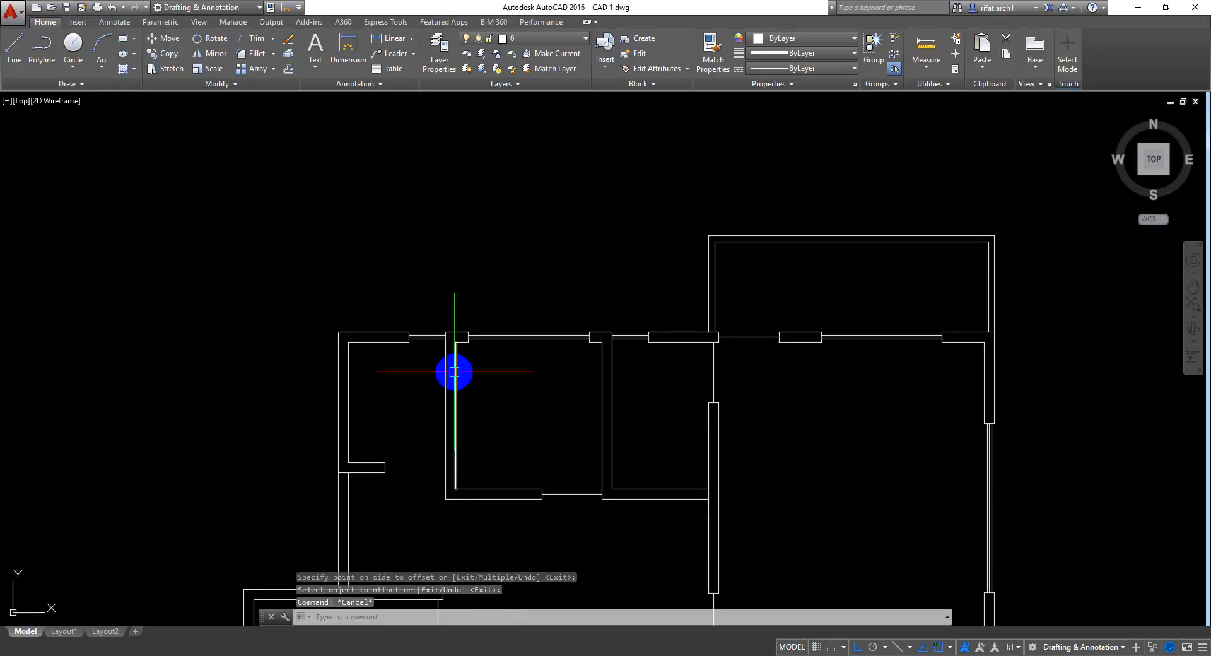
middle_drag(454, 371, 427, 319)
key(ctrl+s)
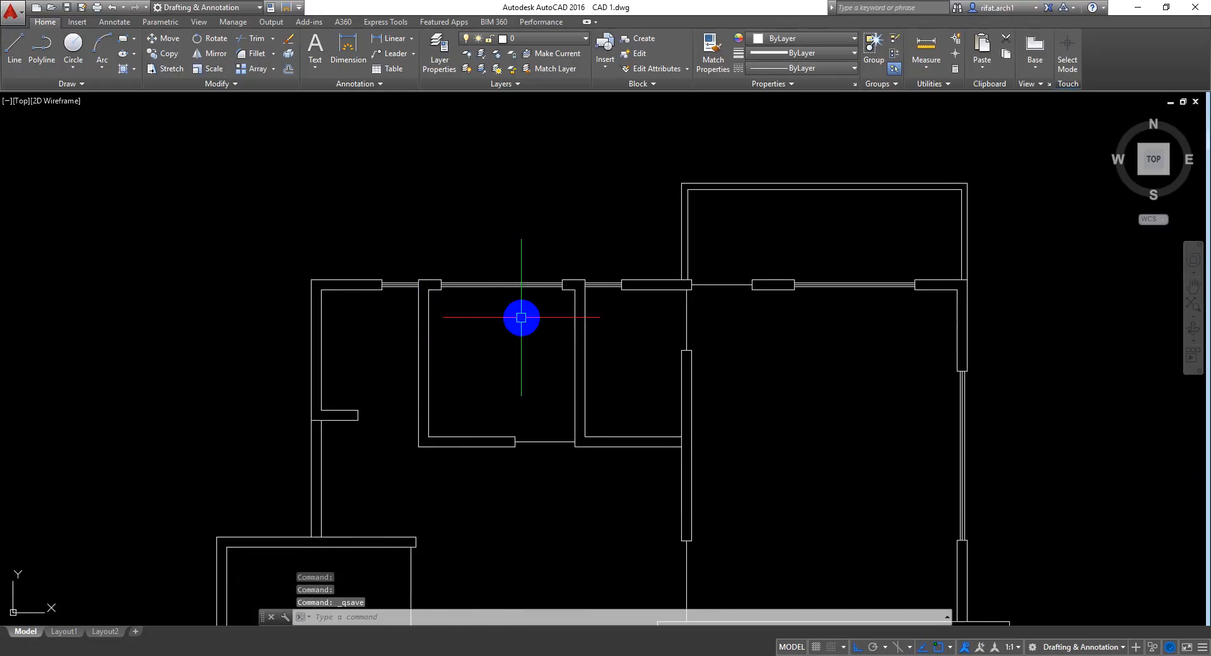
Step: Examine the layout of the northern rooms and their position relative to the staircase and bedroom
mouse_move(522, 318)
middle_down()
mouse_move(489, 286)
mouse_move(436, 312)
middle_up()
click(499, 291)
click(466, 365)
scroll(448, 316, up, 2)
click(487, 283)
click(451, 354)
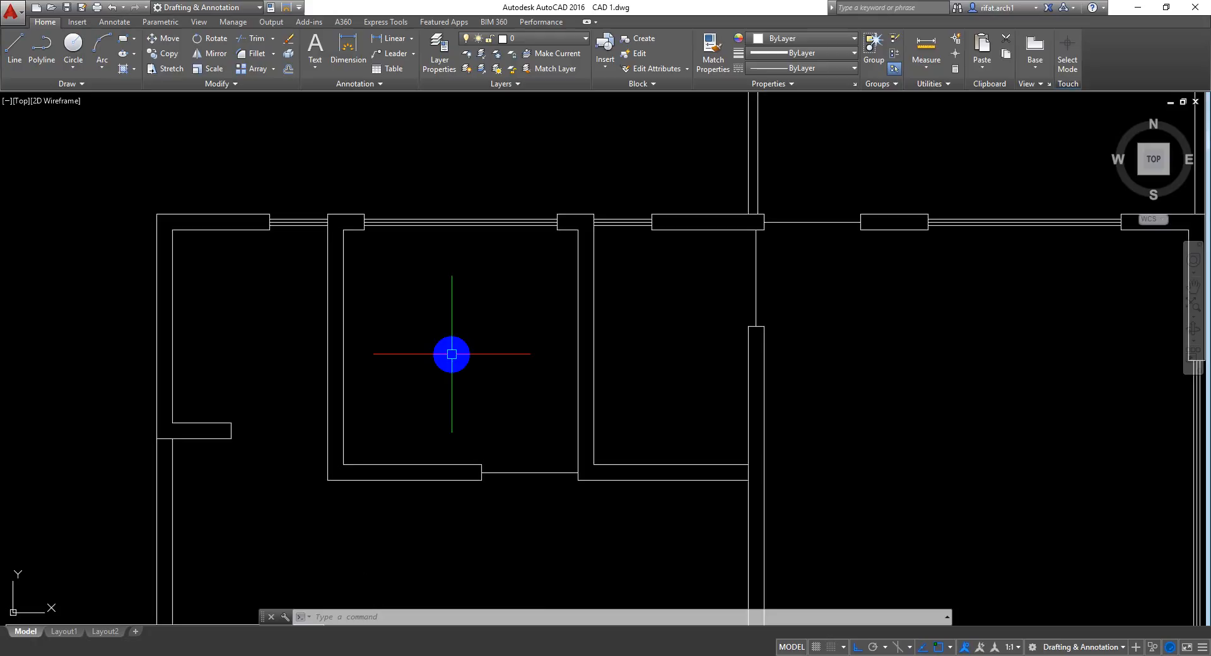
scroll(452, 354, down, 4)
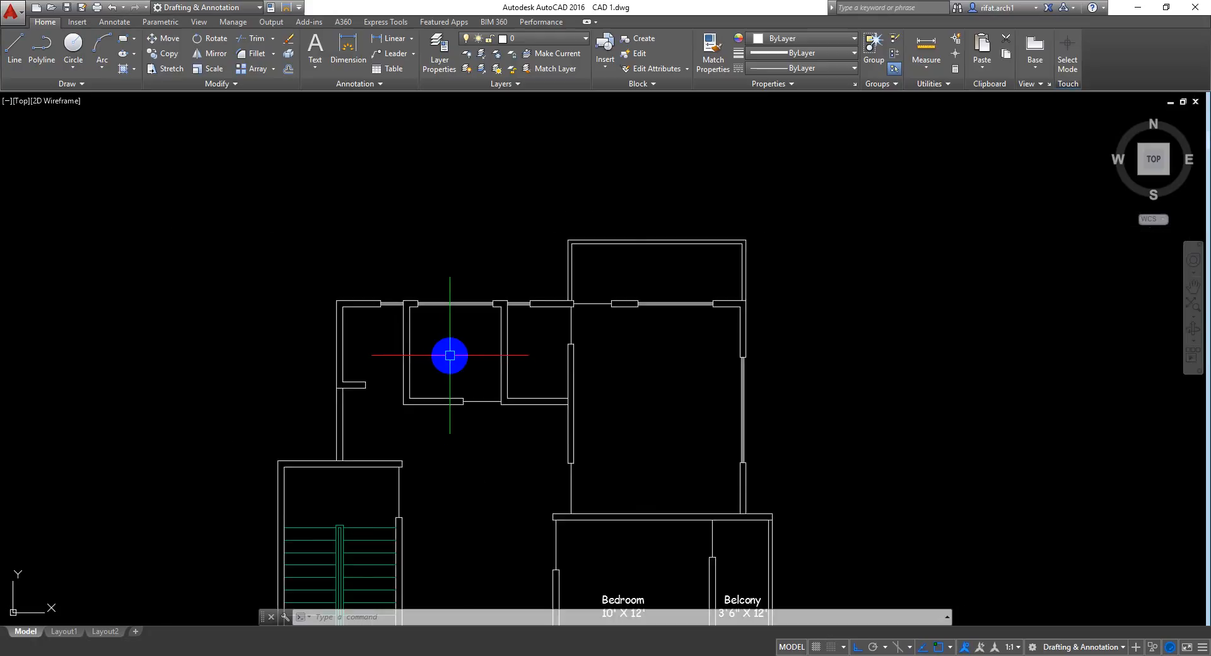
middle_drag(494, 385, 503, 342)
scroll(397, 330, up, 3)
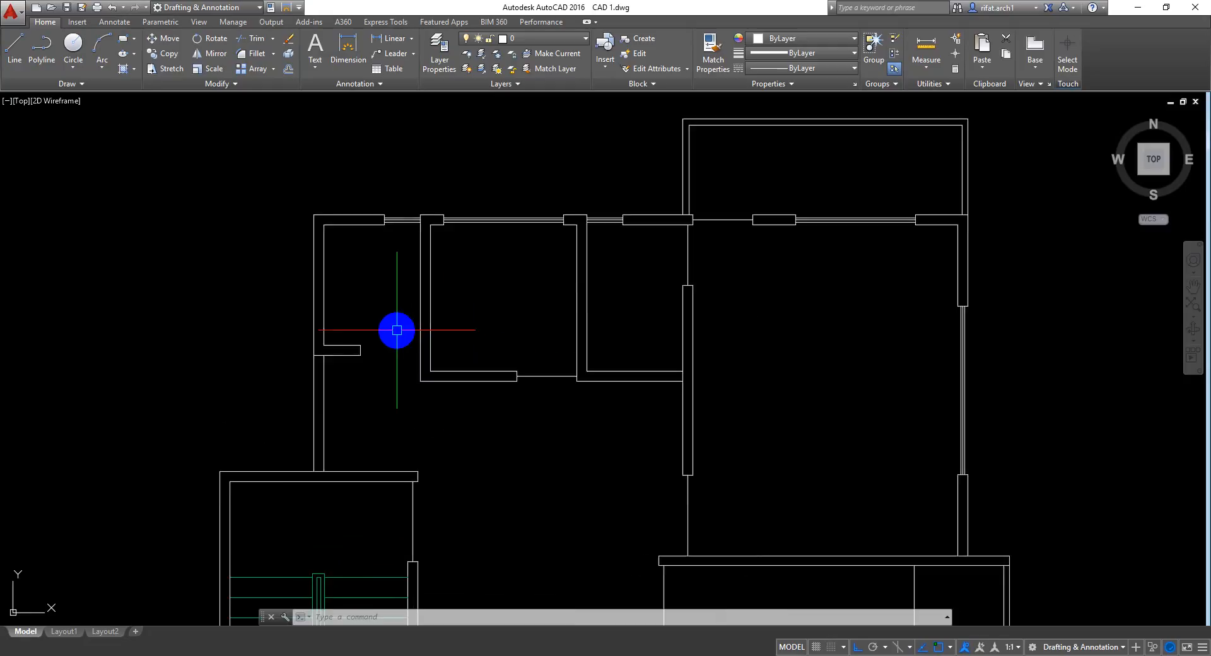
middle_drag(397, 330, 413, 300)
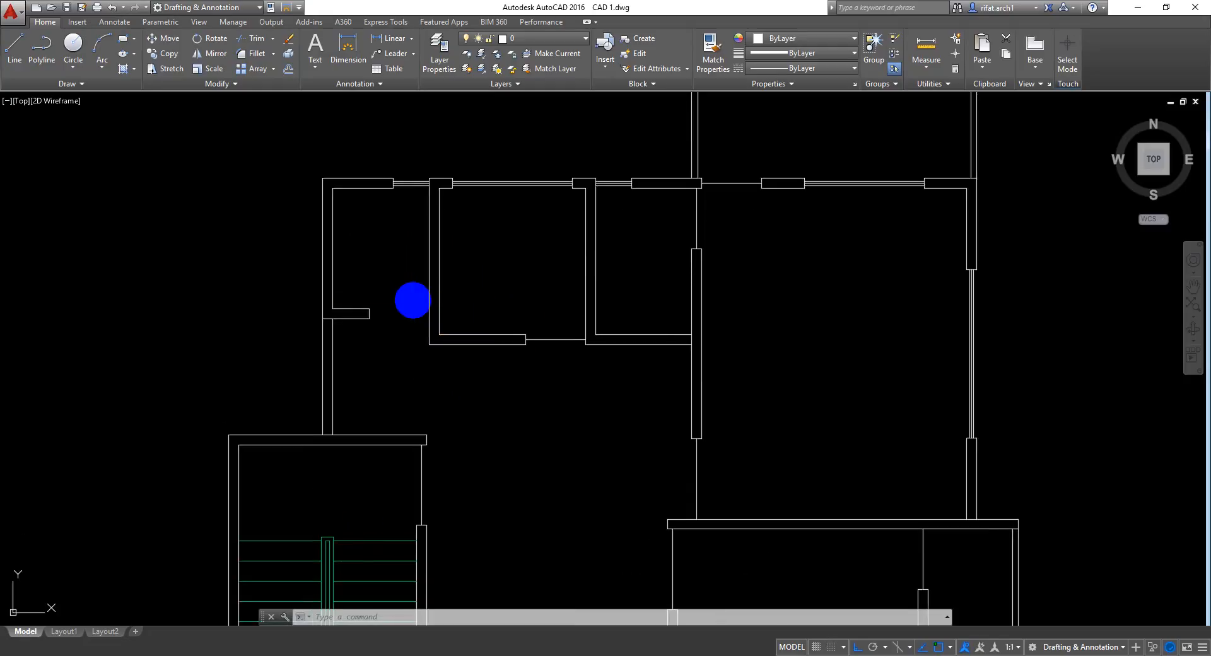
Step: Save the drawing and draw a line across the northwest room's south opening from the stub end's midpoint to the west partition
key(ctrl+s)
scroll(340, 224, up, 2)
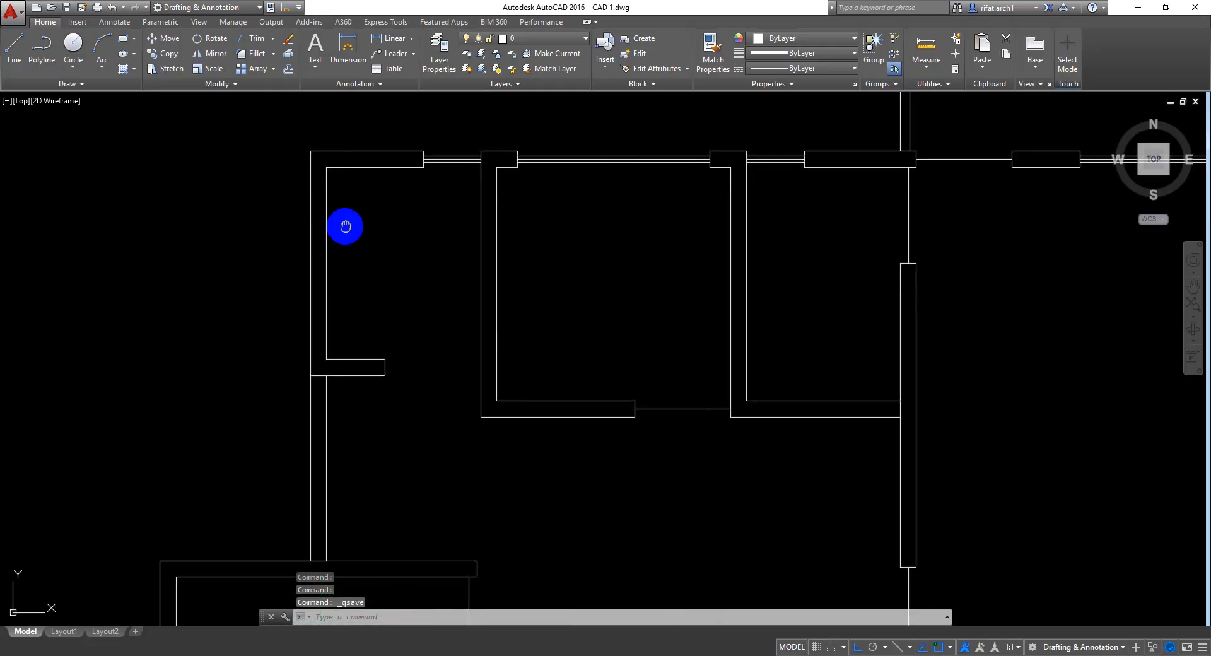
middle_drag(345, 226, 366, 266)
scroll(374, 313, up, 2)
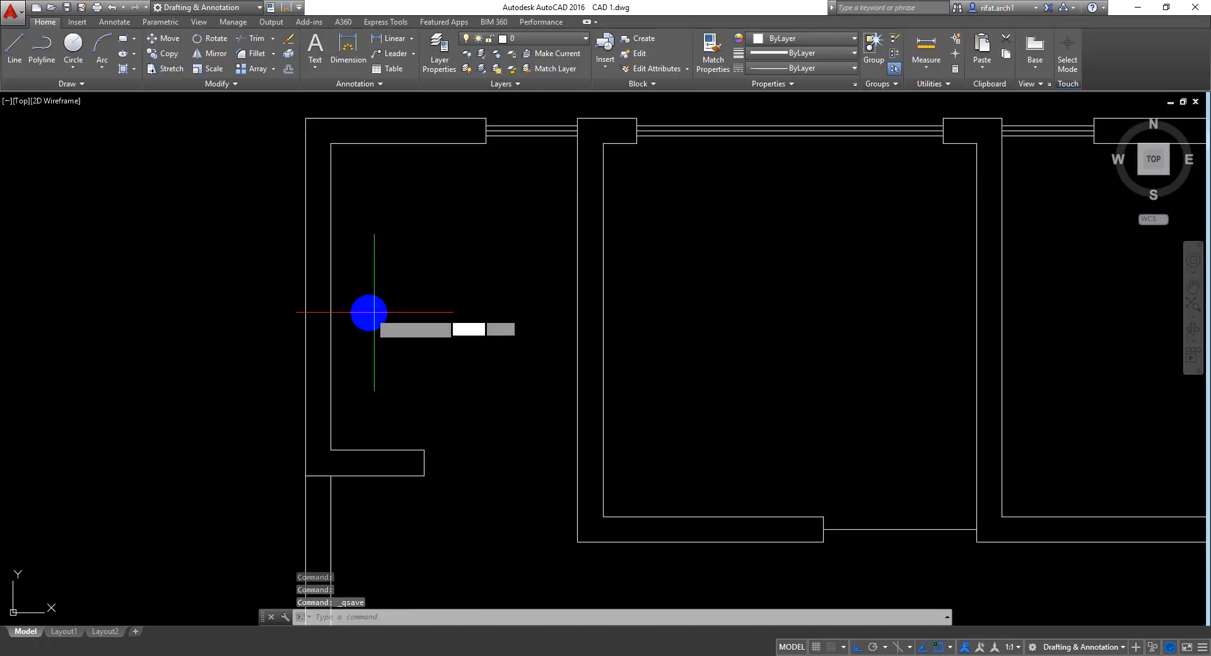
text(l)
key(Return)
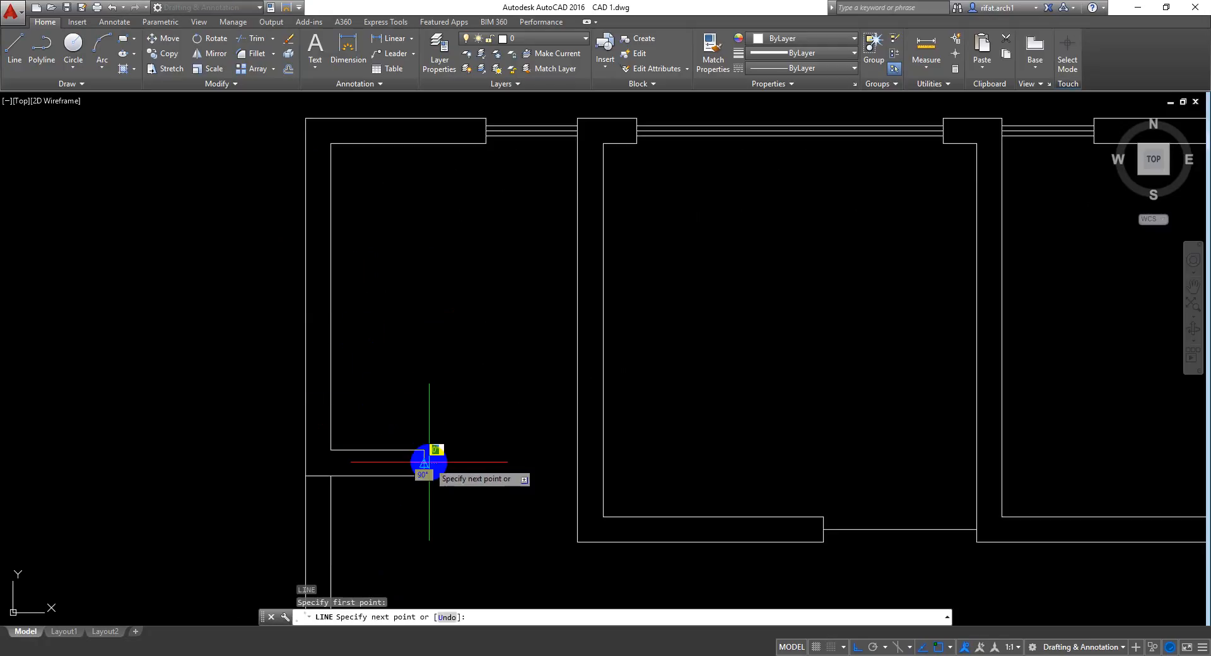
click(575, 462)
key(Return)
Step: Examine the floor plan from the northern rooms down to the south balcony
scroll(631, 429, down, 3)
middle_drag(665, 400, 598, 343)
scroll(614, 316, up, 2)
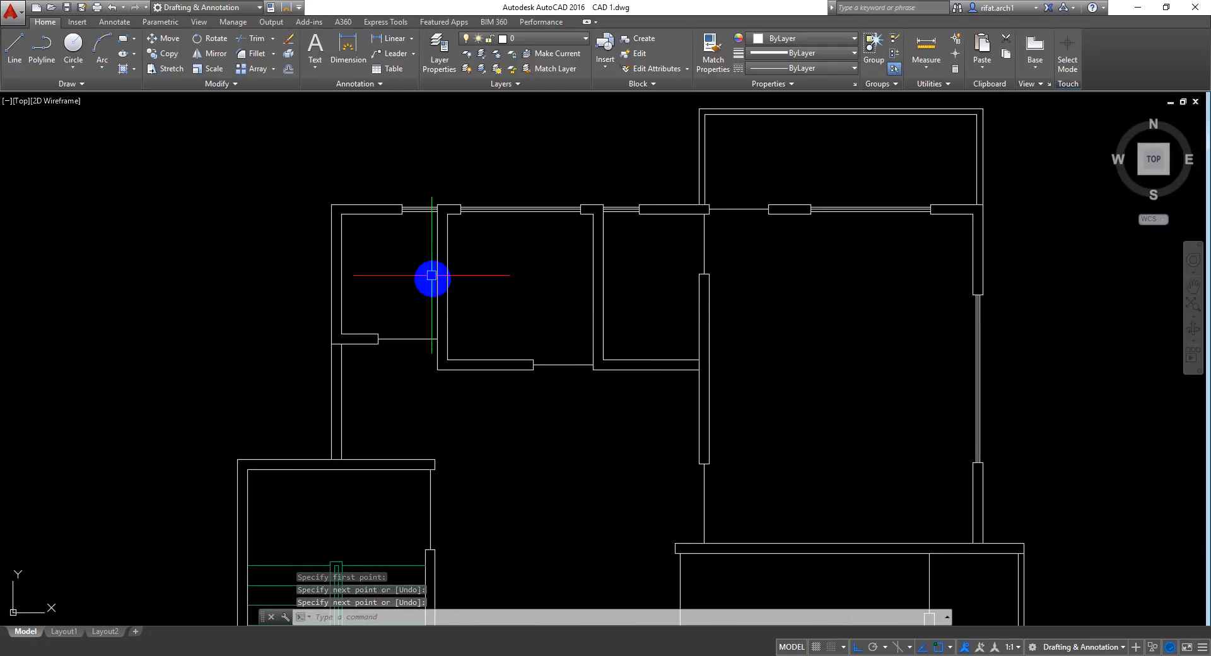
middle_drag(404, 270, 388, 252)
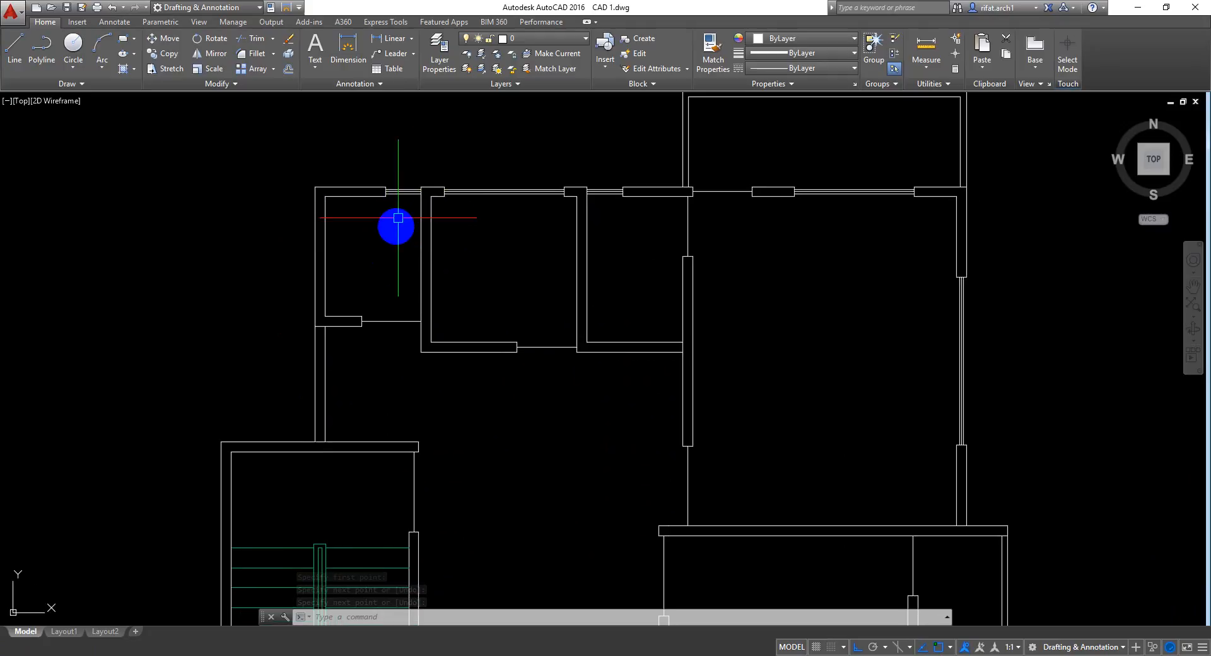
scroll(371, 258, down, 2)
middle_drag(373, 266, 397, 197)
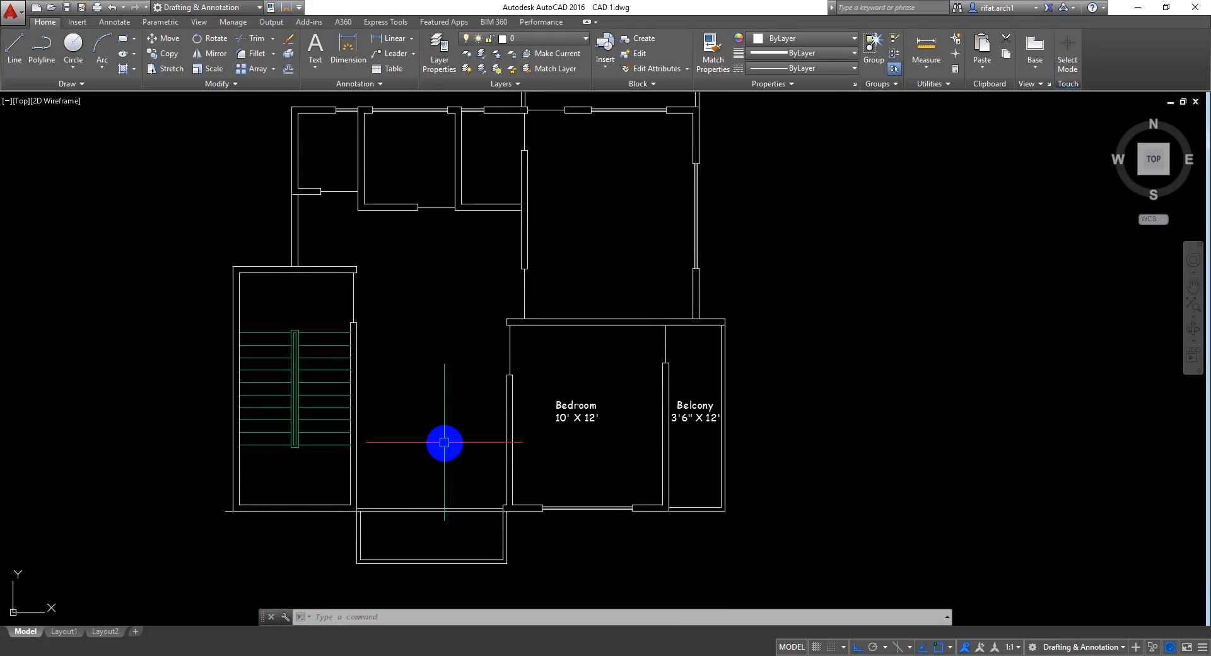
middle_drag(445, 443, 476, 489)
mouse_move(632, 439)
middle_down()
mouse_move(589, 441)
mouse_move(641, 437)
mouse_move(631, 333)
mouse_move(637, 426)
middle_up()
Step: Erase the short line at the bedroom's southwest wall corner and the south balcony's inner east line running up to it
scroll(555, 499, up, 5)
middle_drag(544, 508, 560, 341)
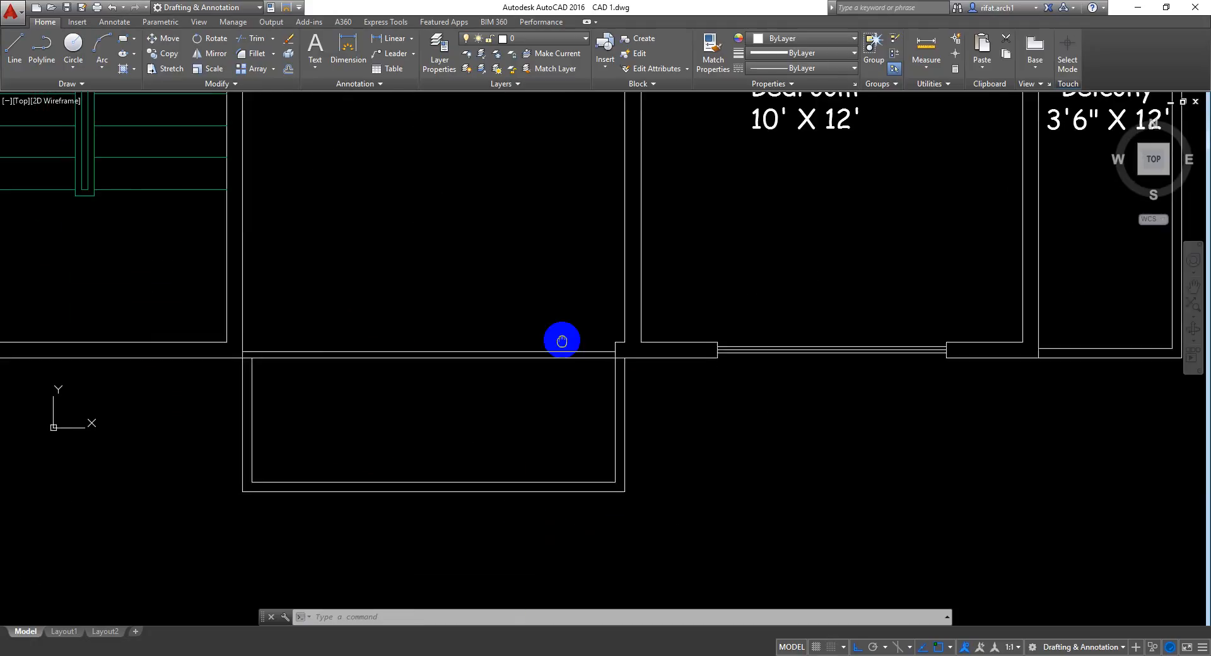
scroll(524, 379, up, 2)
scroll(692, 297, up, 3)
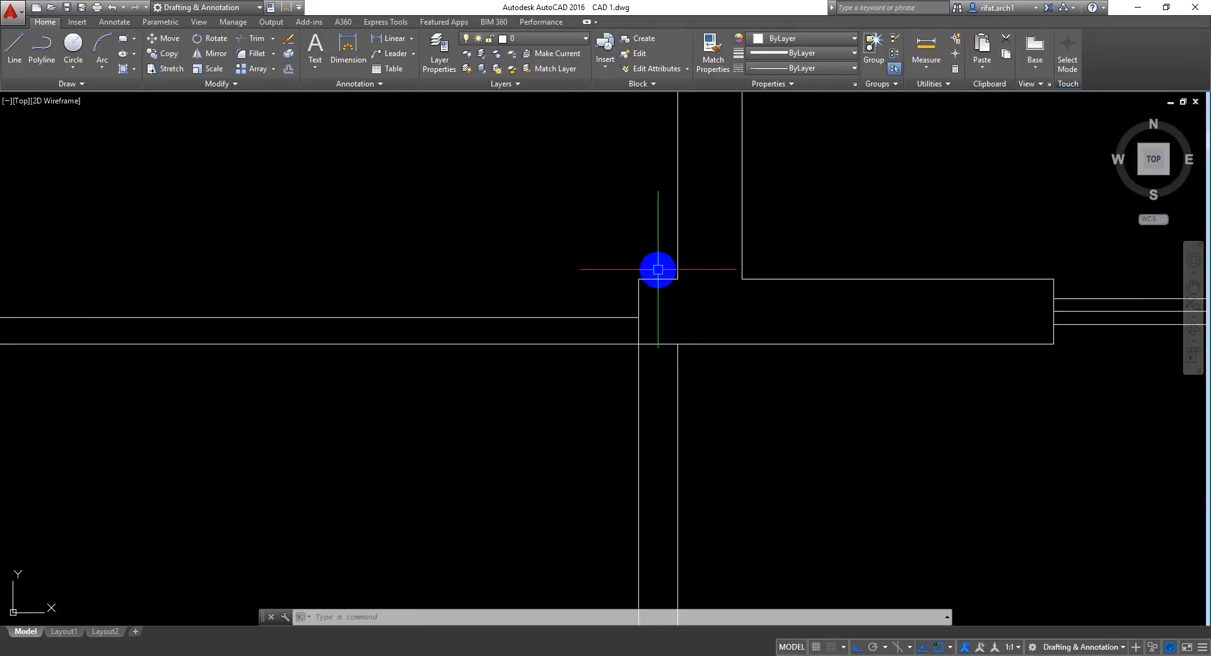
click(658, 269)
click(624, 282)
key(Delete)
key(Escape)
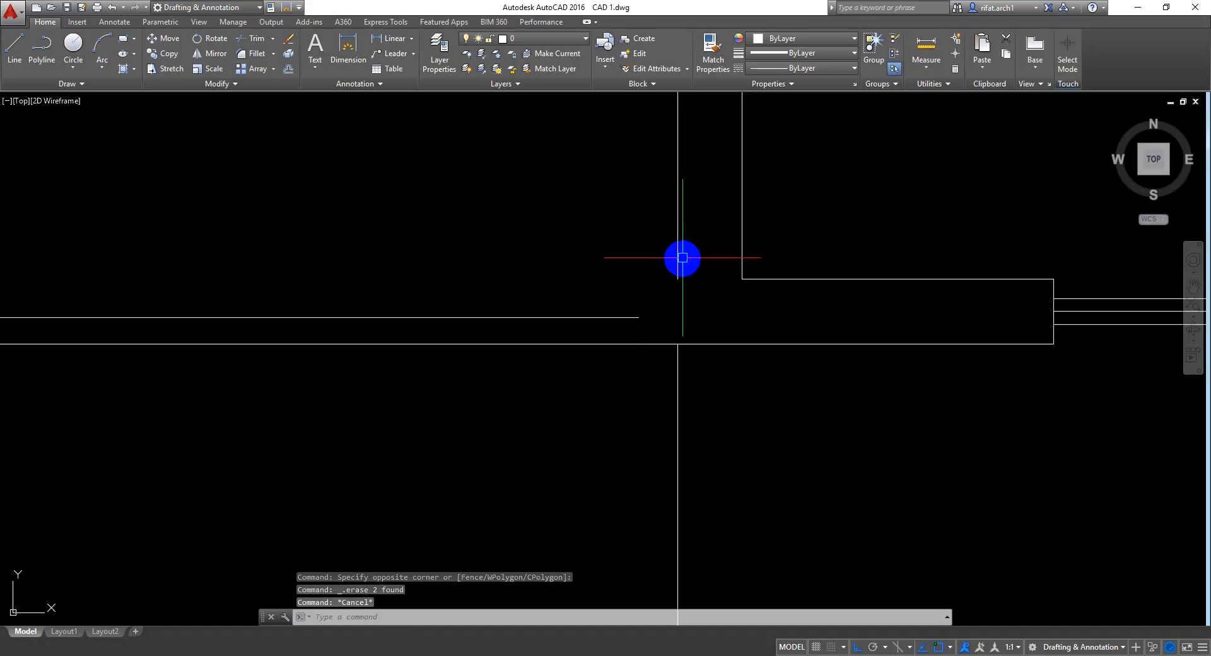
Step: Stretch the lower end of the bedroom's outer west wall line down to the south wall's outer line
click(678, 279)
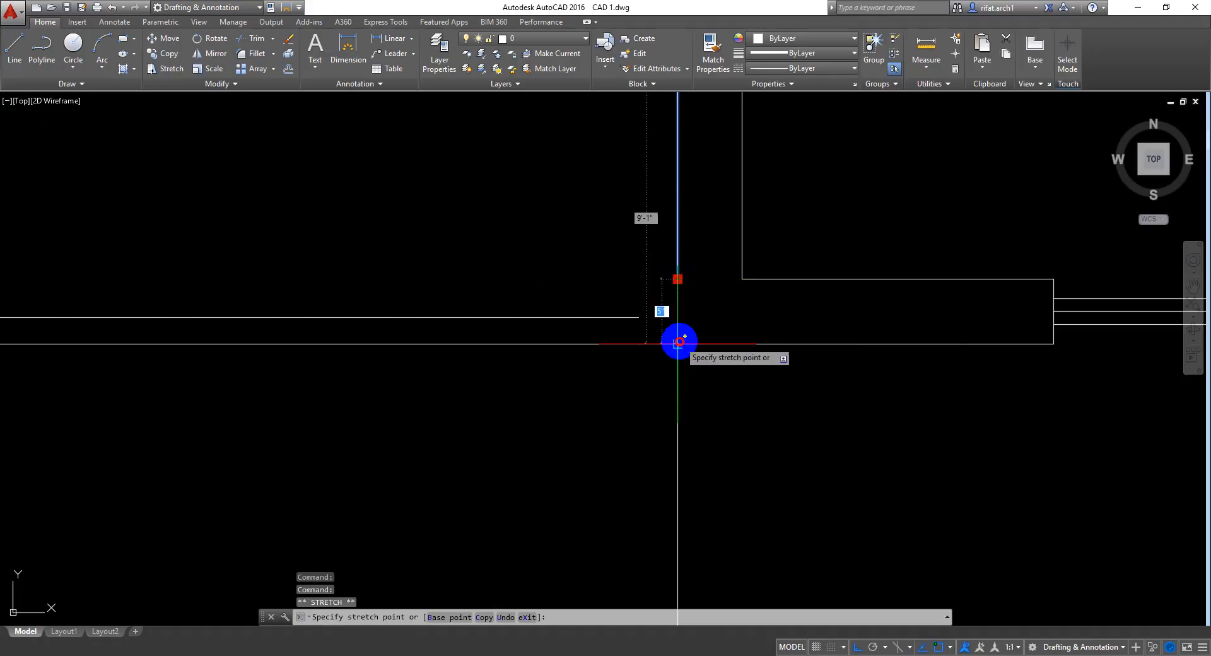
key(Escape)
key(Escape)
key(Escape)
scroll(663, 330, down, 6)
scroll(575, 331, up, 2)
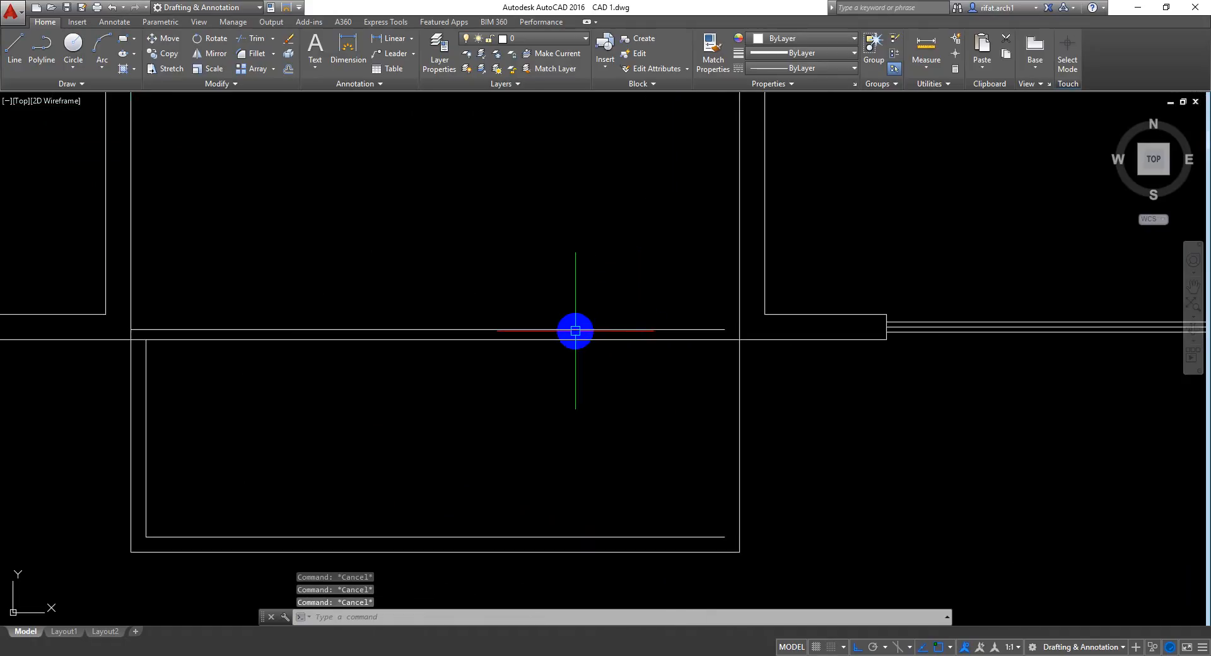
Step: Stretch the east end of the line across the south balcony opening to the bedroom's west wall line
click(661, 317)
click(648, 331)
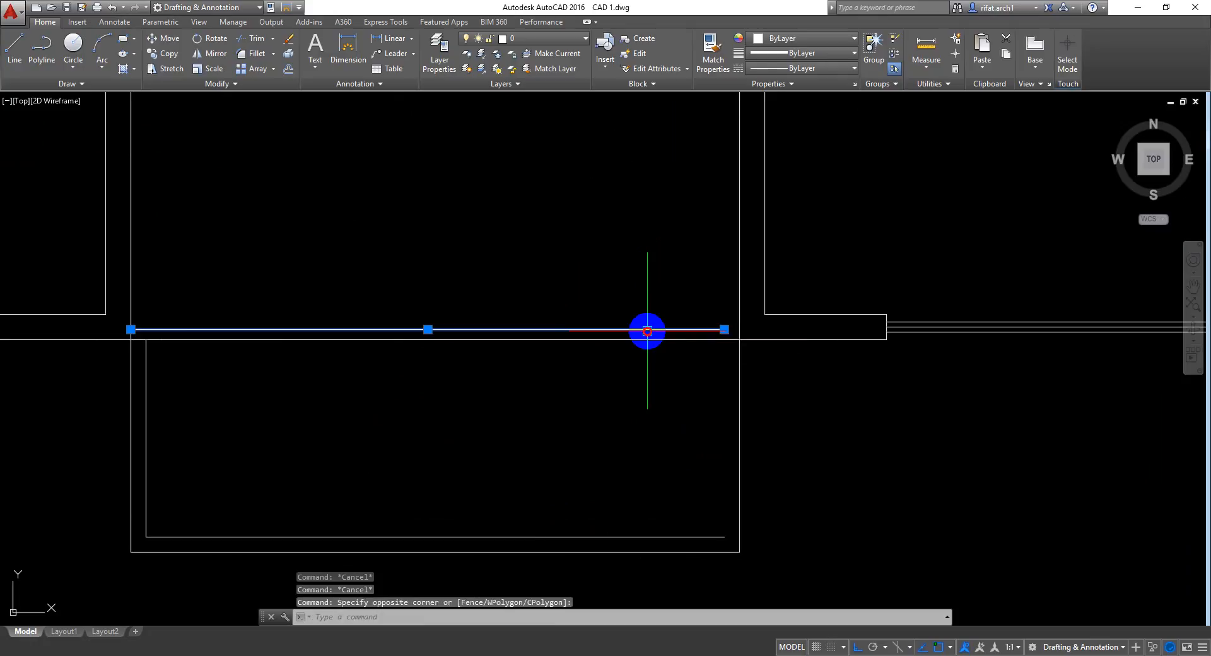
scroll(738, 329, up, 6)
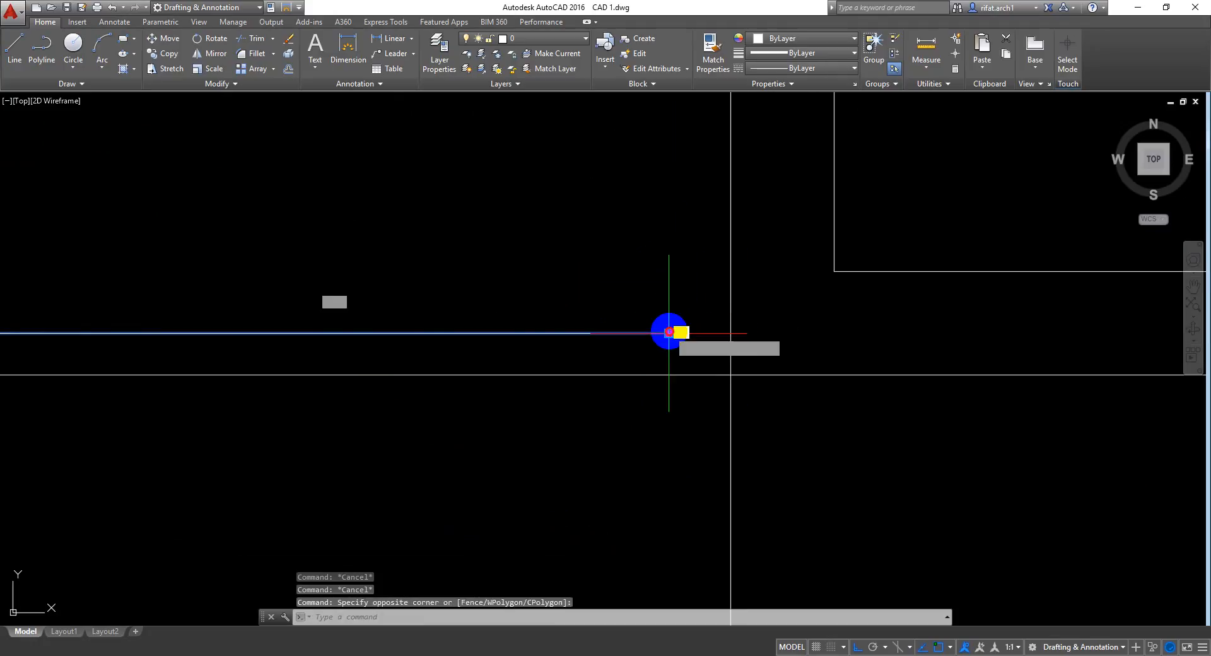
click(669, 332)
key(Escape)
key(Escape)
scroll(717, 363, down, 4)
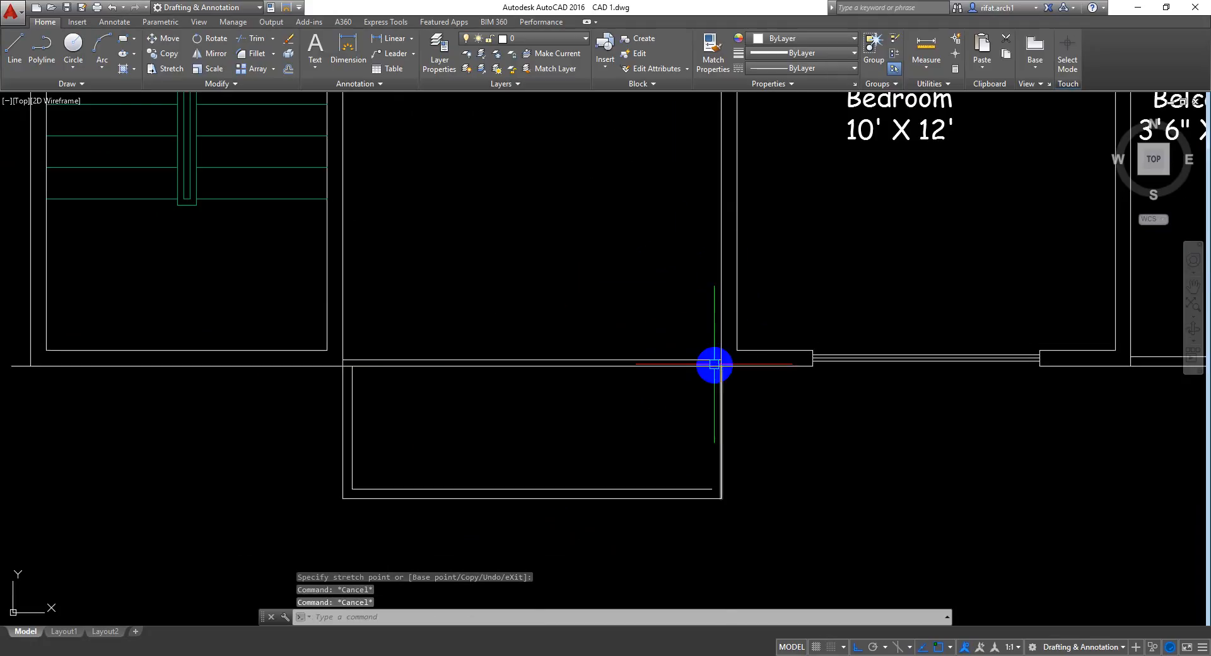
Step: Offset the south balcony's outer east line 3" inward to form its inner east line
scroll(657, 334, down, 3)
mouse_move(656, 338)
middle_down()
mouse_move(614, 384)
mouse_move(605, 436)
middle_up()
mouse_move(558, 304)
middle_down()
mouse_move(547, 389)
mouse_move(508, 252)
middle_up()
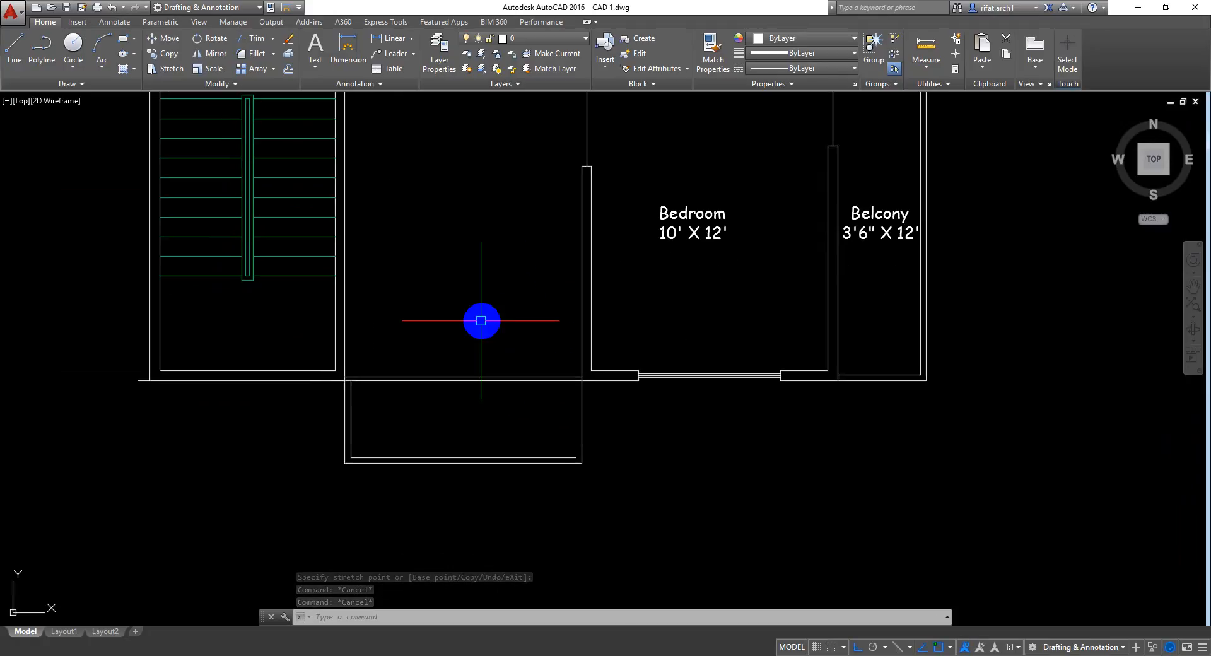
scroll(481, 321, up, 4)
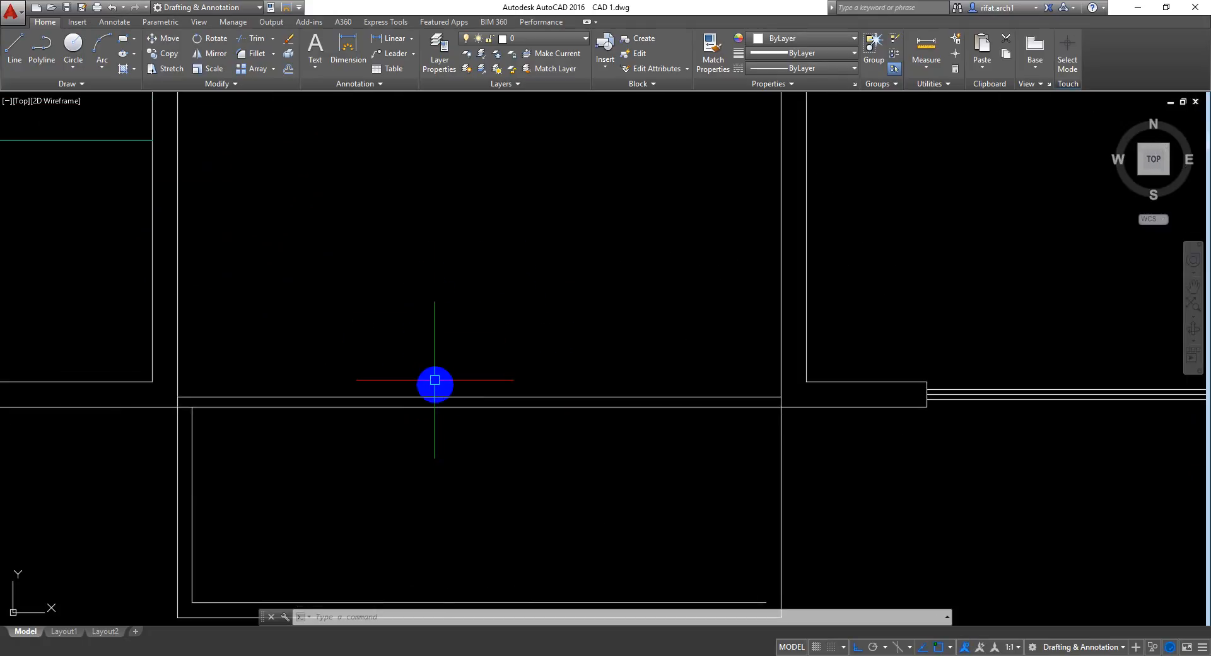
middle_drag(453, 398, 474, 363)
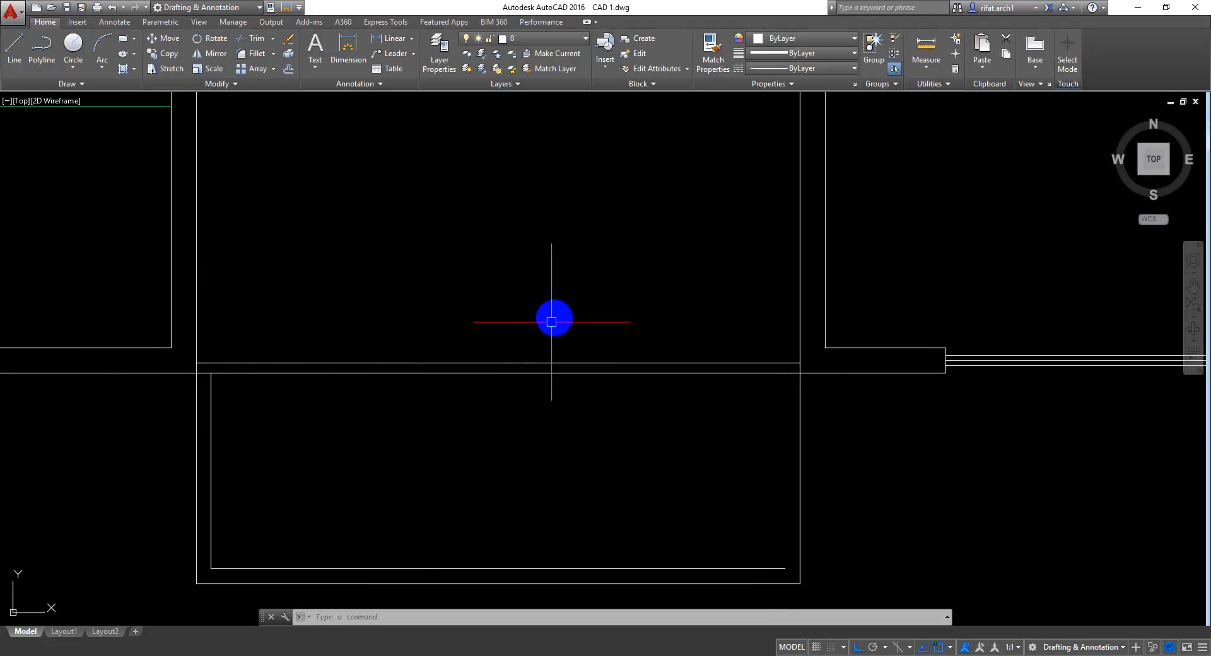
scroll(551, 322, down, 1)
scroll(661, 438, up, 1)
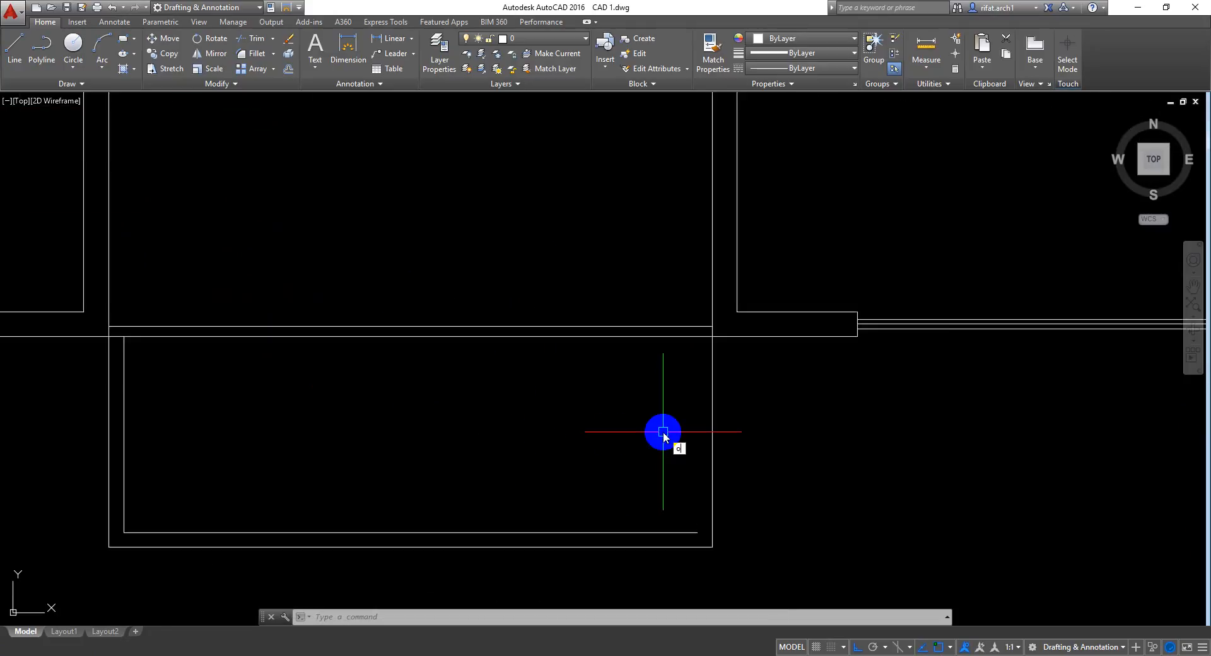
key(Return)
text(3)
key(Return)
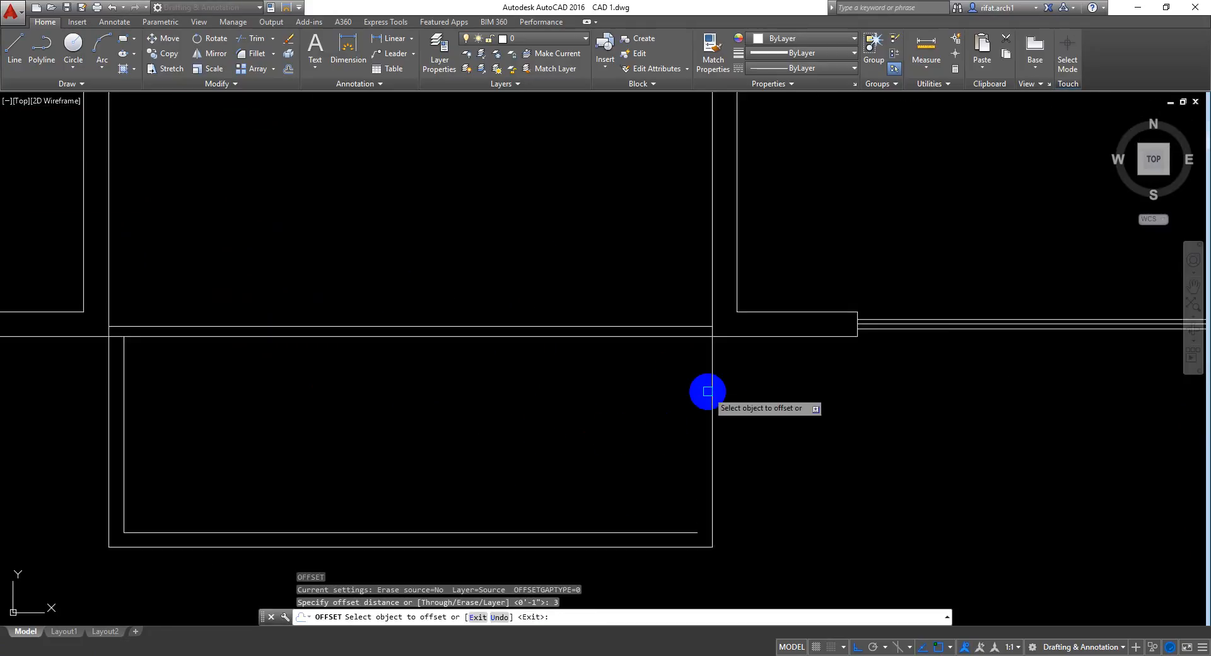
click(709, 394)
click(622, 411)
key(Escape)
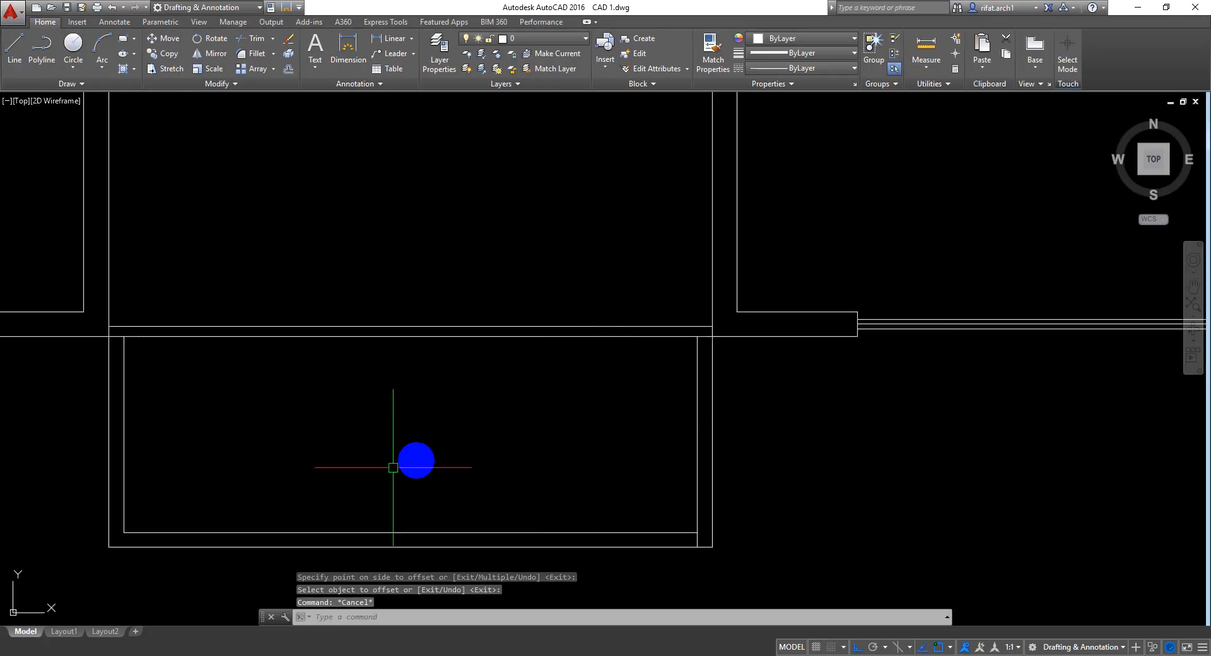
Step: Trim the inner east line's overshoot at the south balcony's inner southeast corner
middle_drag(393, 467, 414, 453)
text(tr)
key(Return)
key(Return)
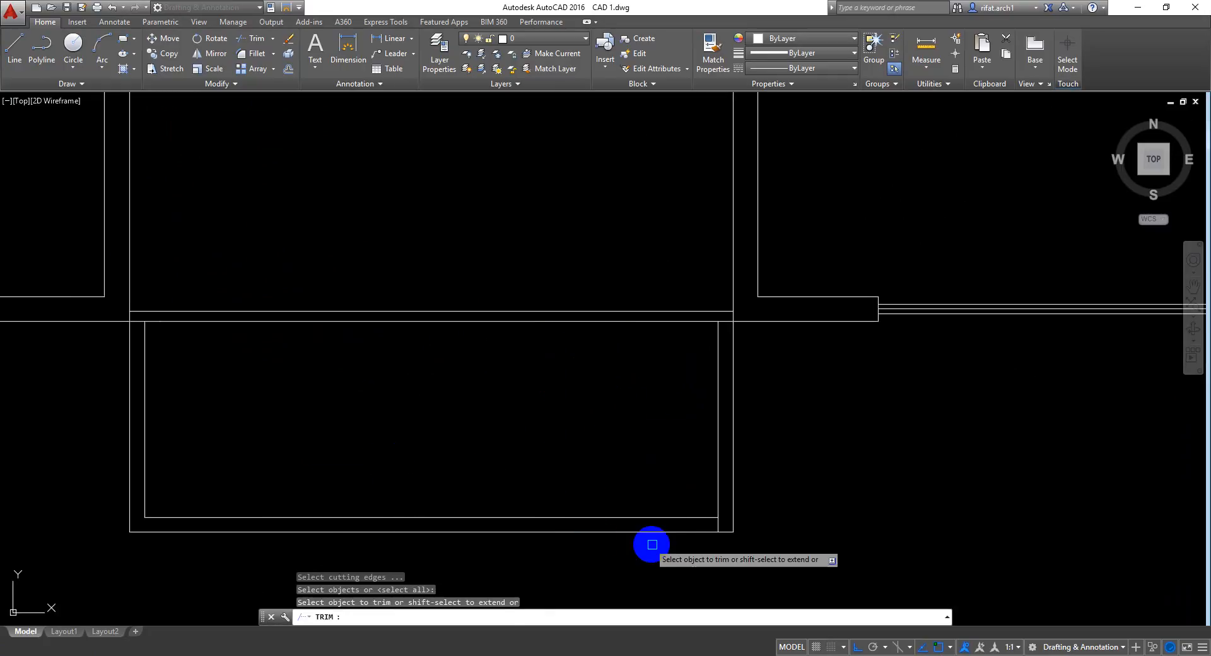
scroll(713, 533, up, 6)
click(779, 477)
click(698, 490)
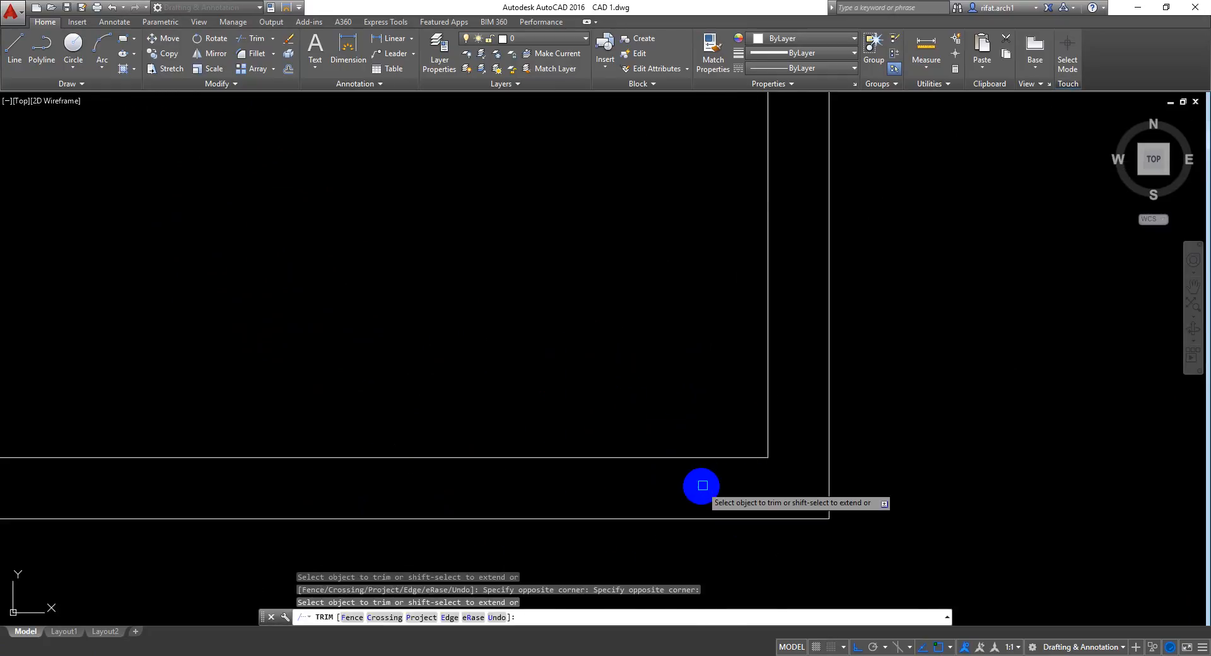
scroll(699, 470, down, 5)
scroll(606, 400, down, 5)
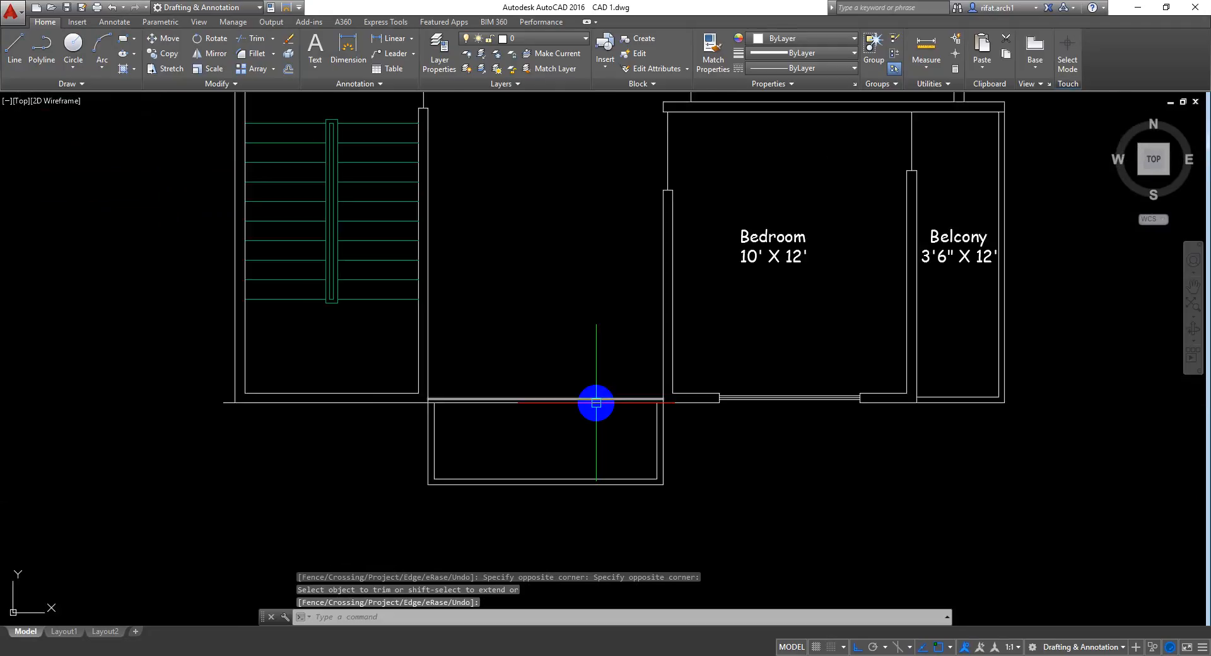
scroll(516, 374, up, 3)
scroll(516, 374, down, 3)
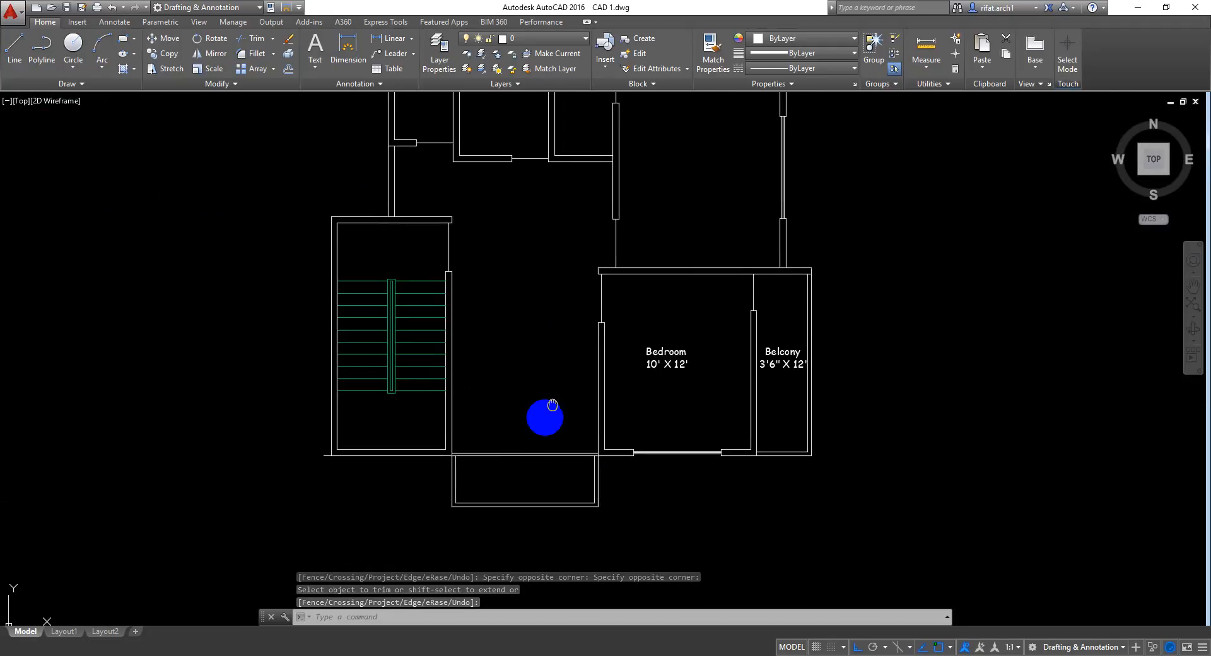
key(Escape)
key(Escape)
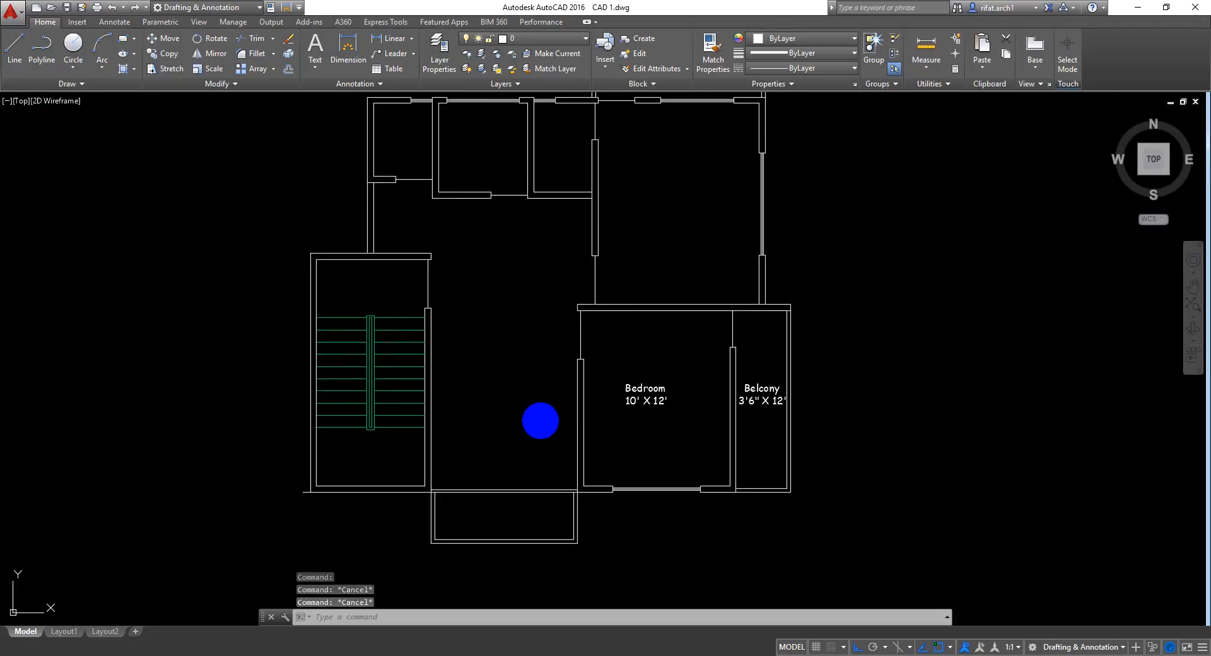
Step: Save the drawing and check the finished south balcony and its junctions with the adjoining walls
scroll(507, 489, up, 5)
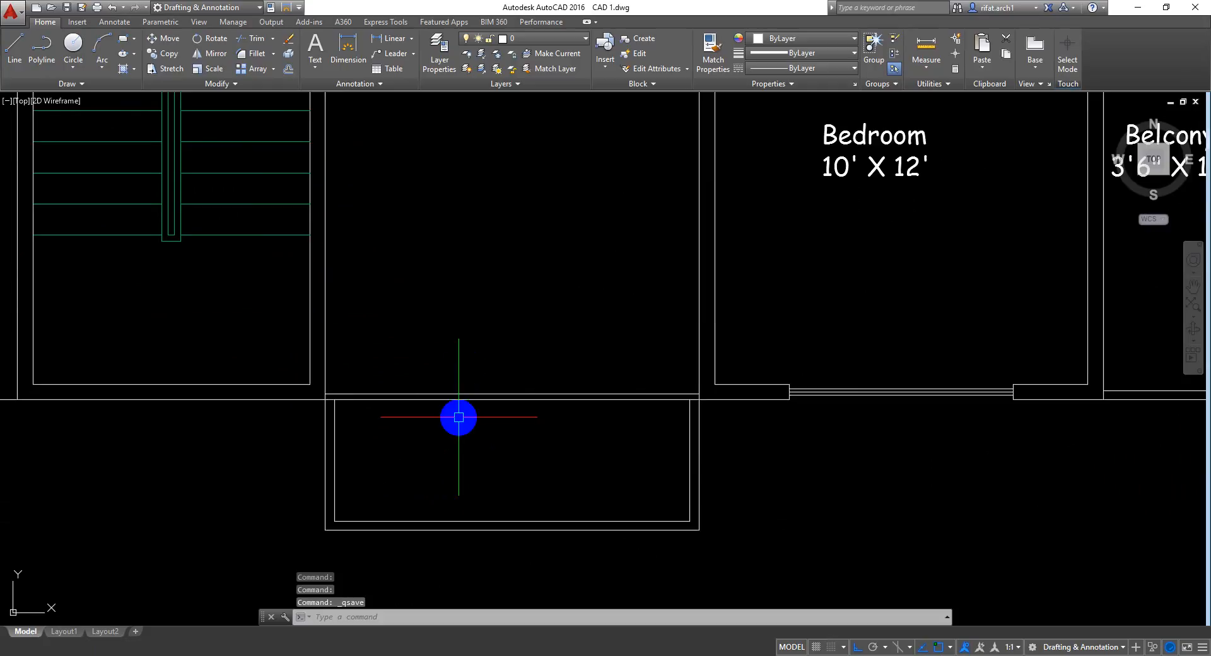
scroll(517, 403, up, 4)
scroll(502, 401, down, 4)
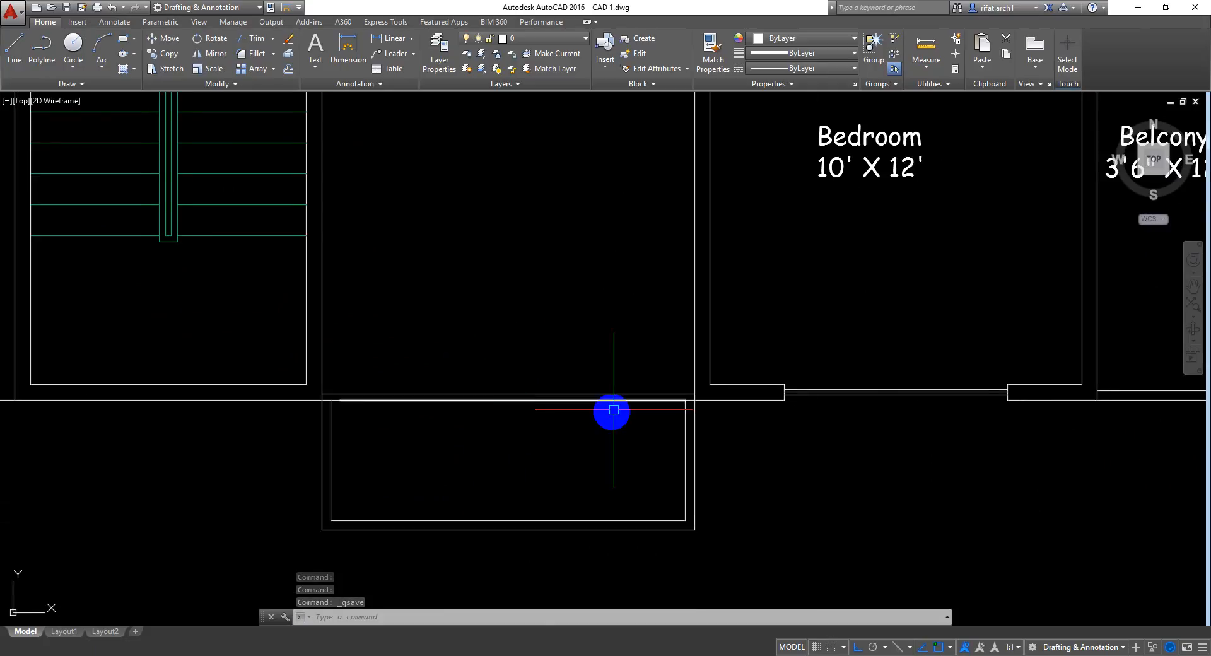
middle_drag(611, 414, 546, 433)
middle_drag(412, 432, 464, 410)
key(ctrl+s)
scroll(462, 420, down, 4)
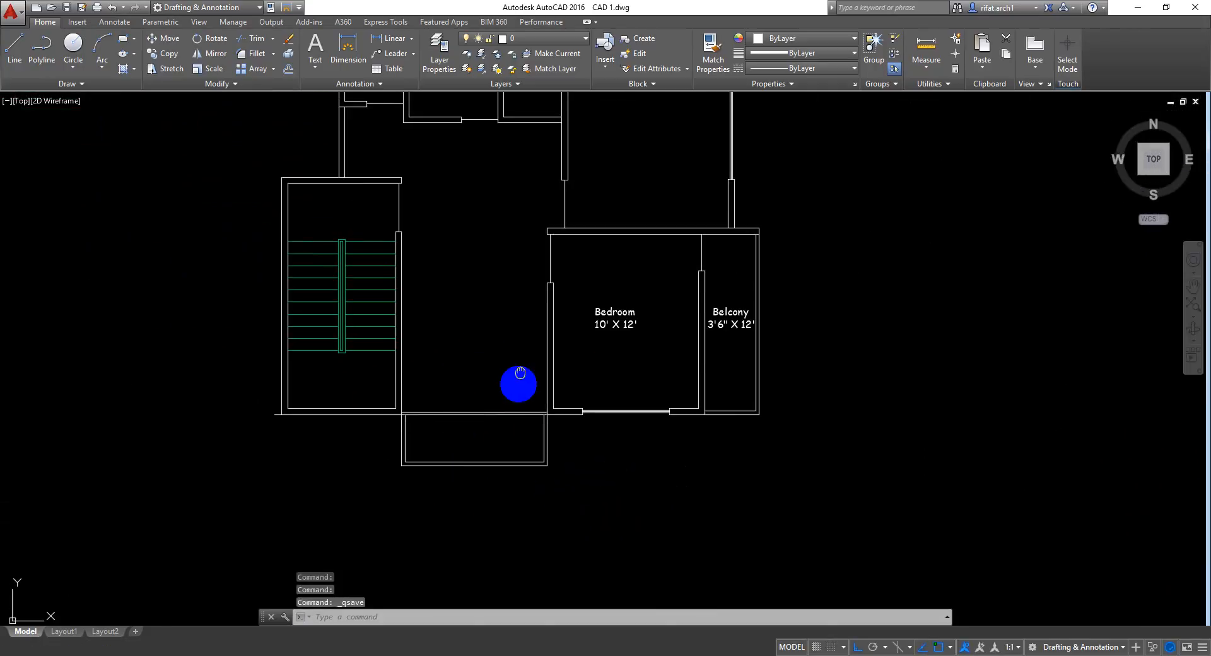
Step: Draw a circle with a radius of about 9" in the room just north of the south balcony opening
scroll(464, 458, up, 2)
scroll(465, 457, up, 2)
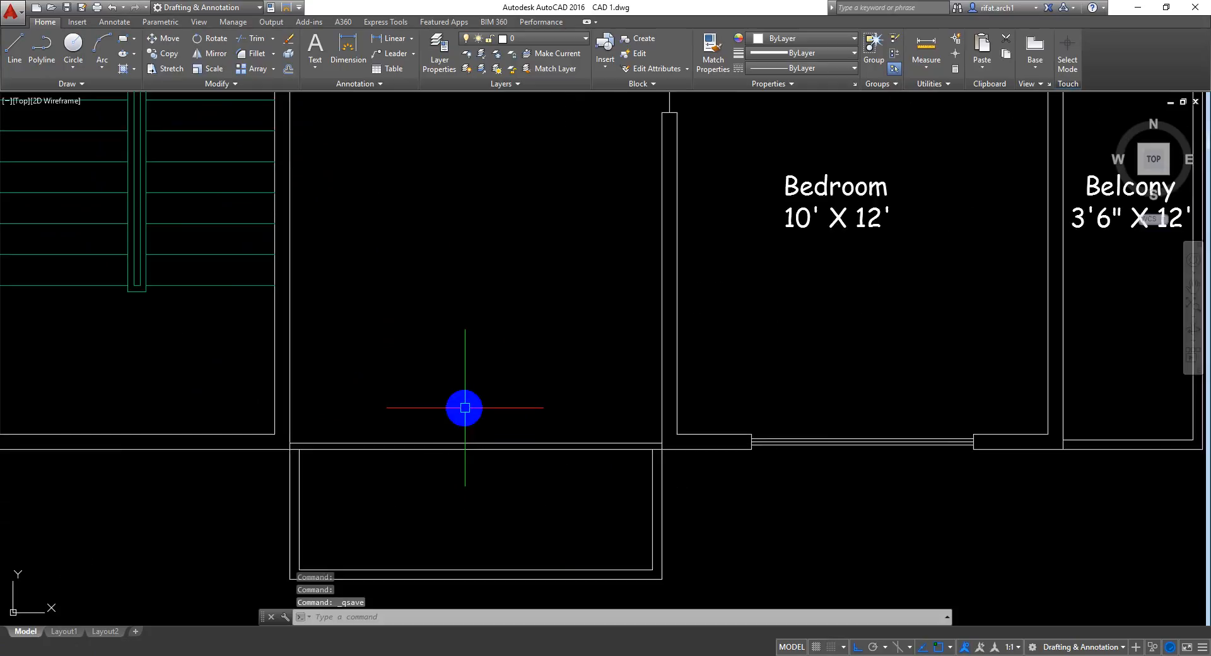
text(c)
key(Return)
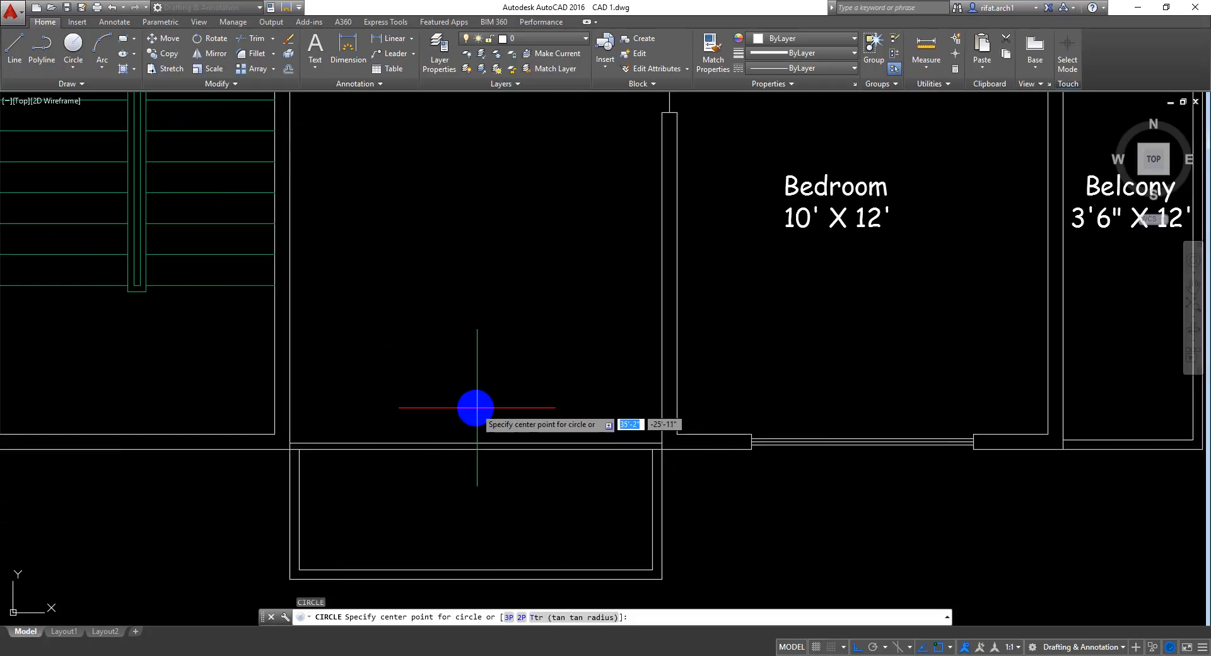
click(482, 409)
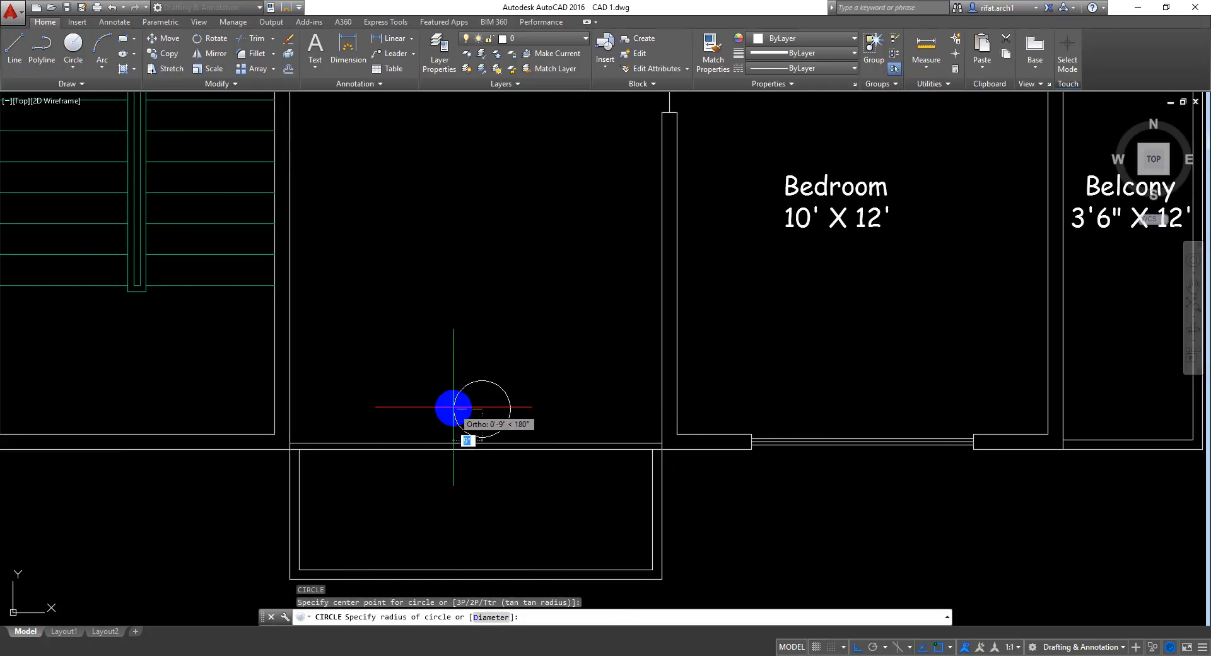
click(453, 407)
scroll(482, 407, up, 4)
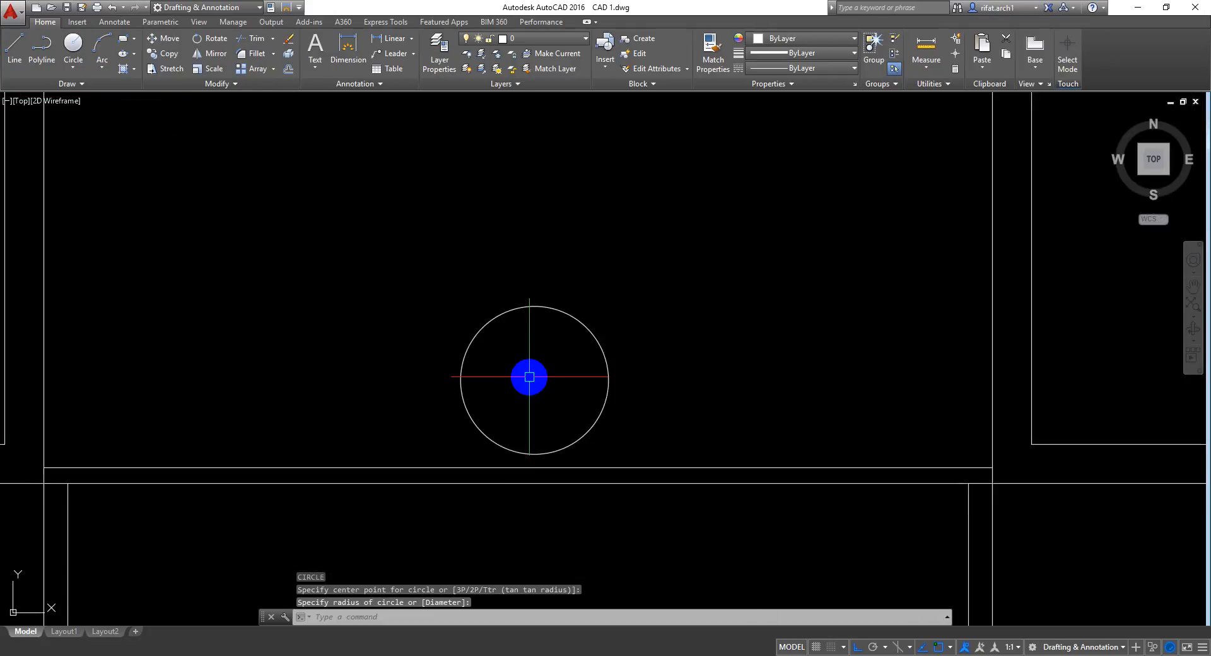
Step: Draw a horizontal line across the circle from its west quadrant to its east quadrant
text(l)
key(Return)
click(460, 380)
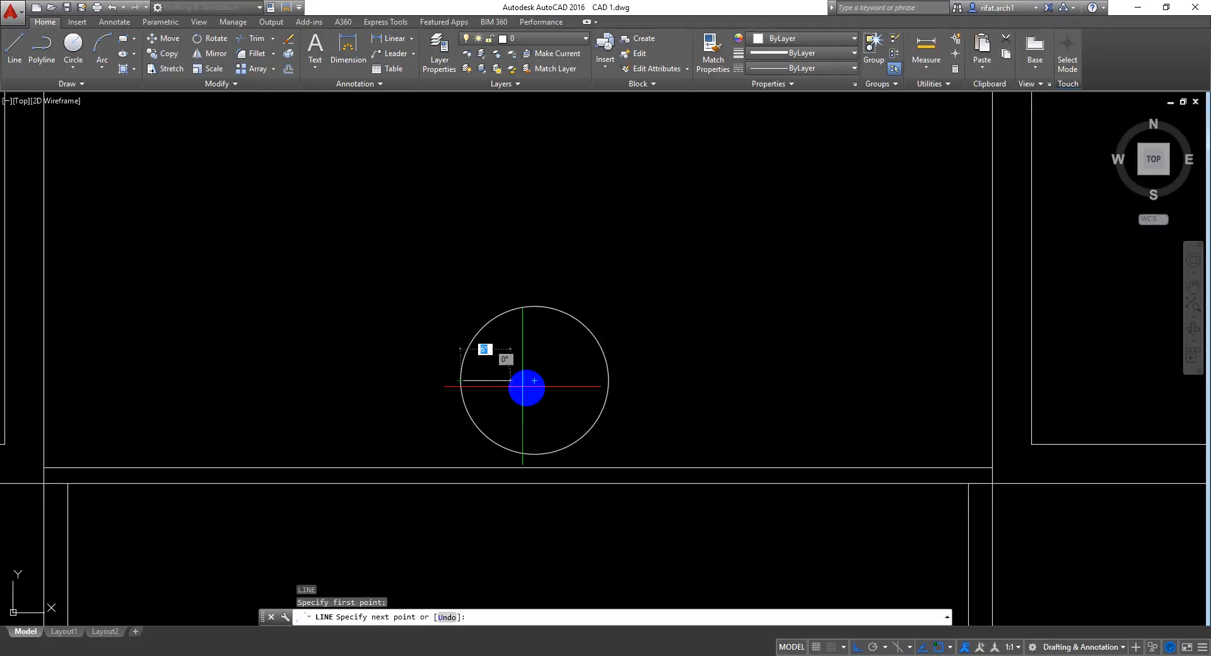
click(609, 377)
key(Return)
Step: Add the multiline text "SW" in the circle's upper half
scroll(555, 344, up, 3)
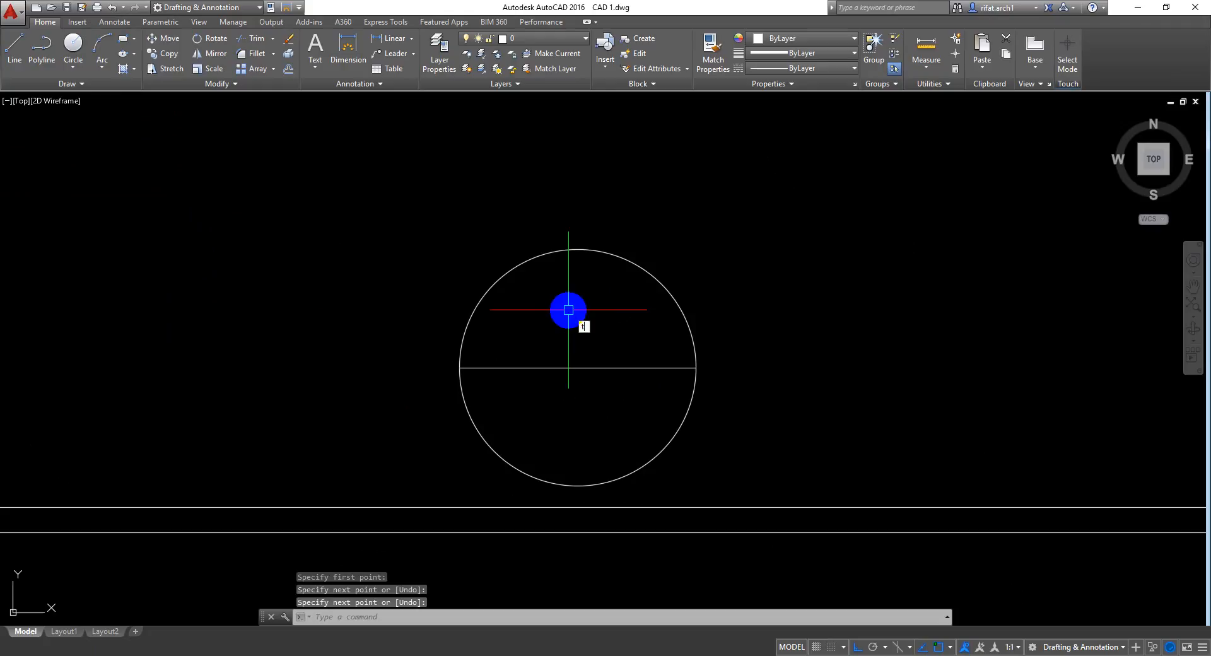
text(t)
key(Return)
click(520, 288)
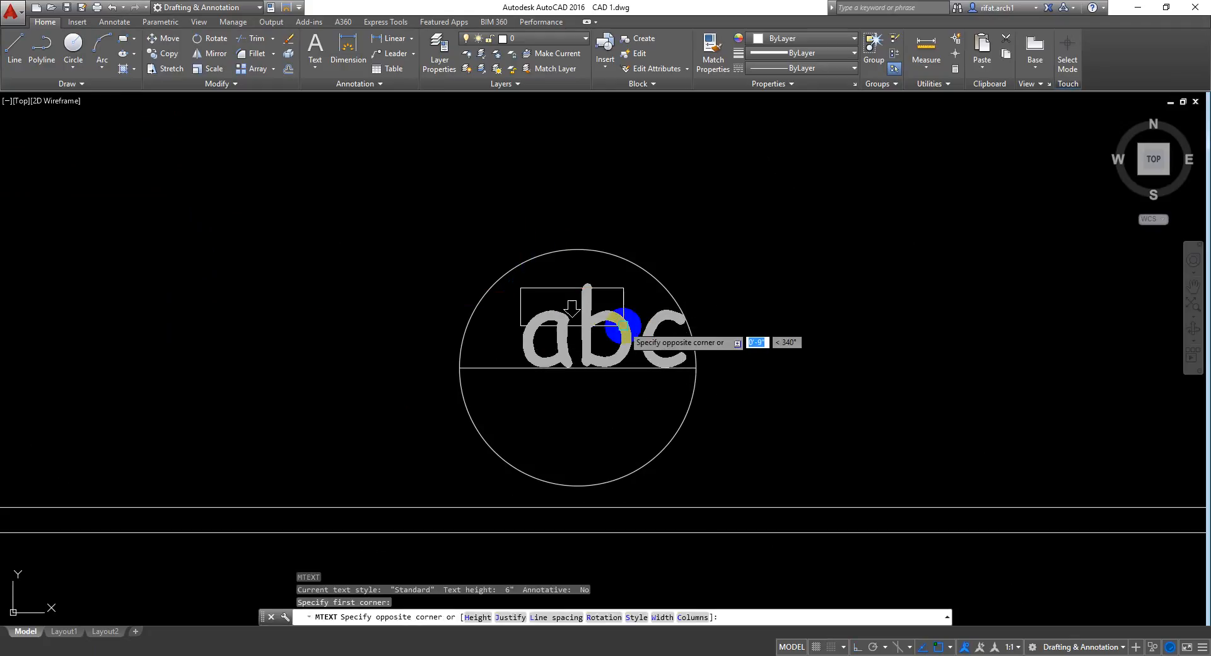
click(646, 355)
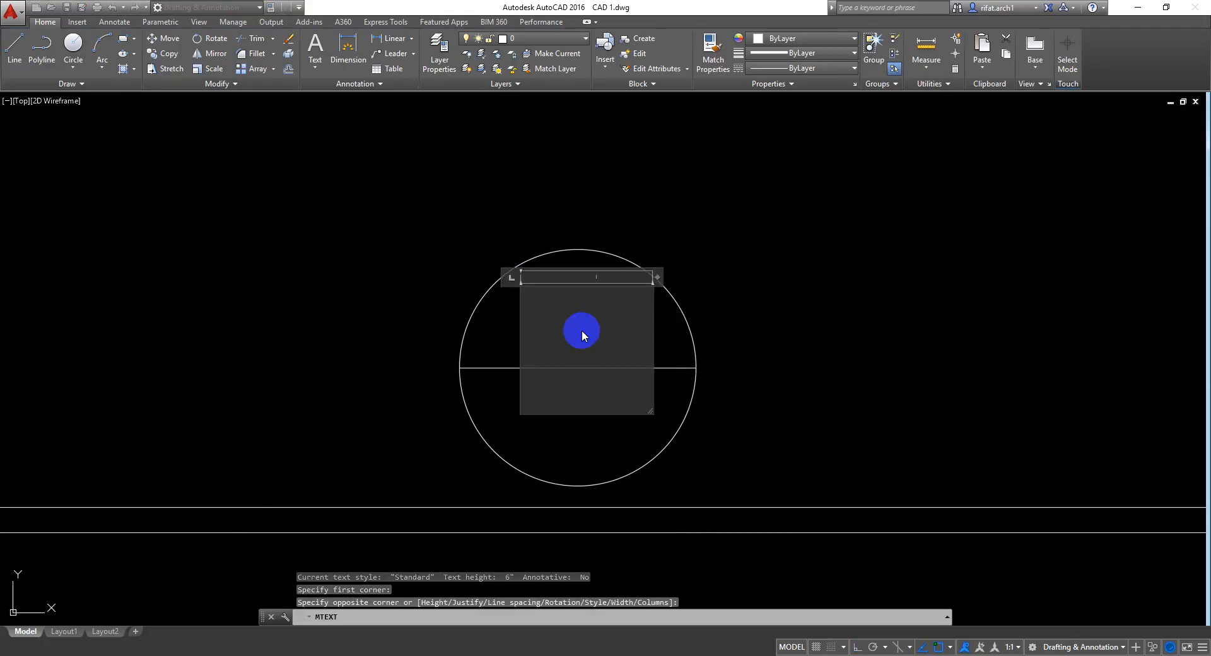
text(SW)
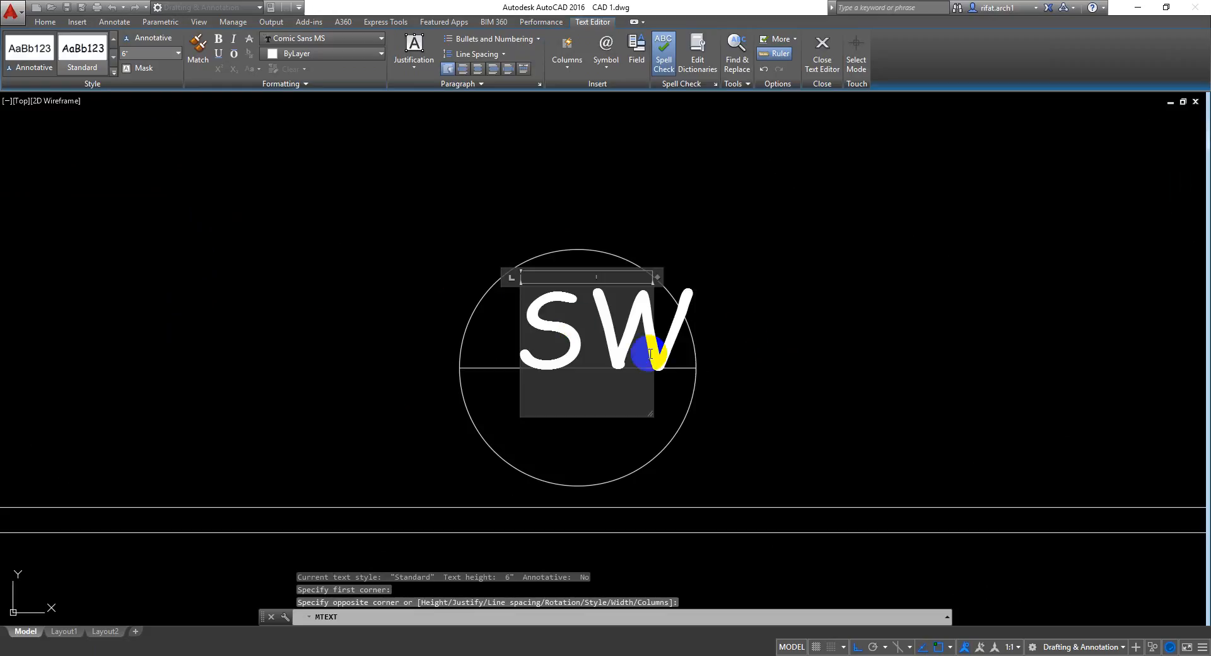
click(789, 282)
Step: Move the "SW" text westward and slightly up so it sits in the circle's upper half above the dividing line
click(603, 323)
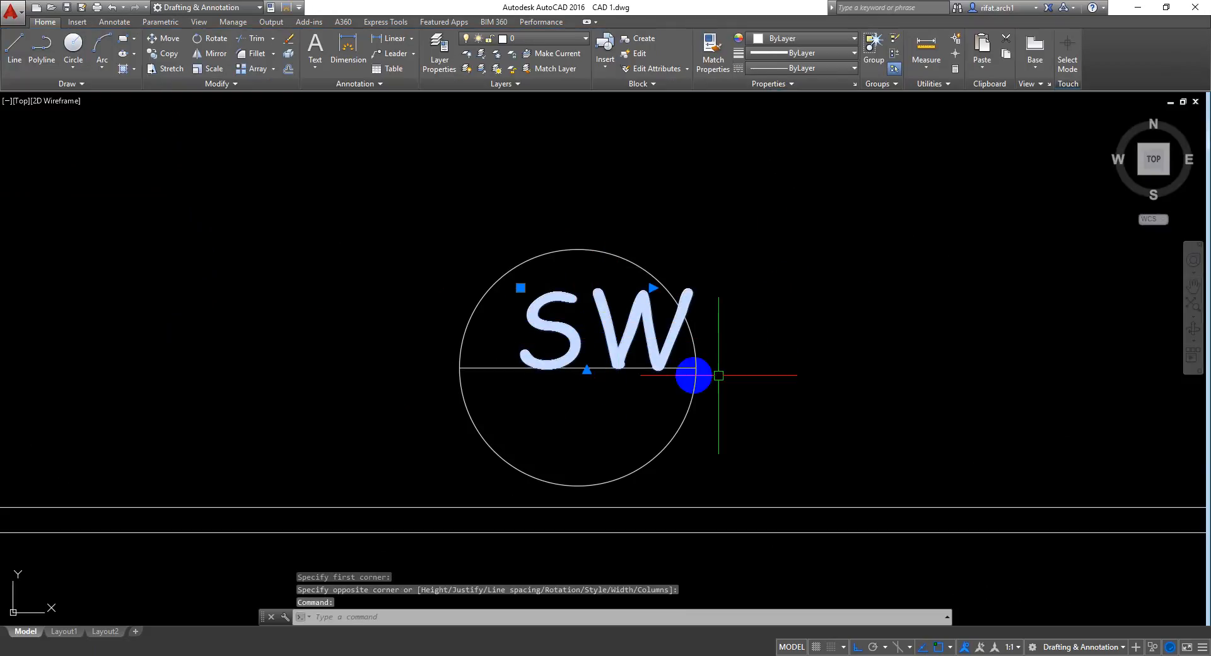
text(m)
key(Return)
click(858, 341)
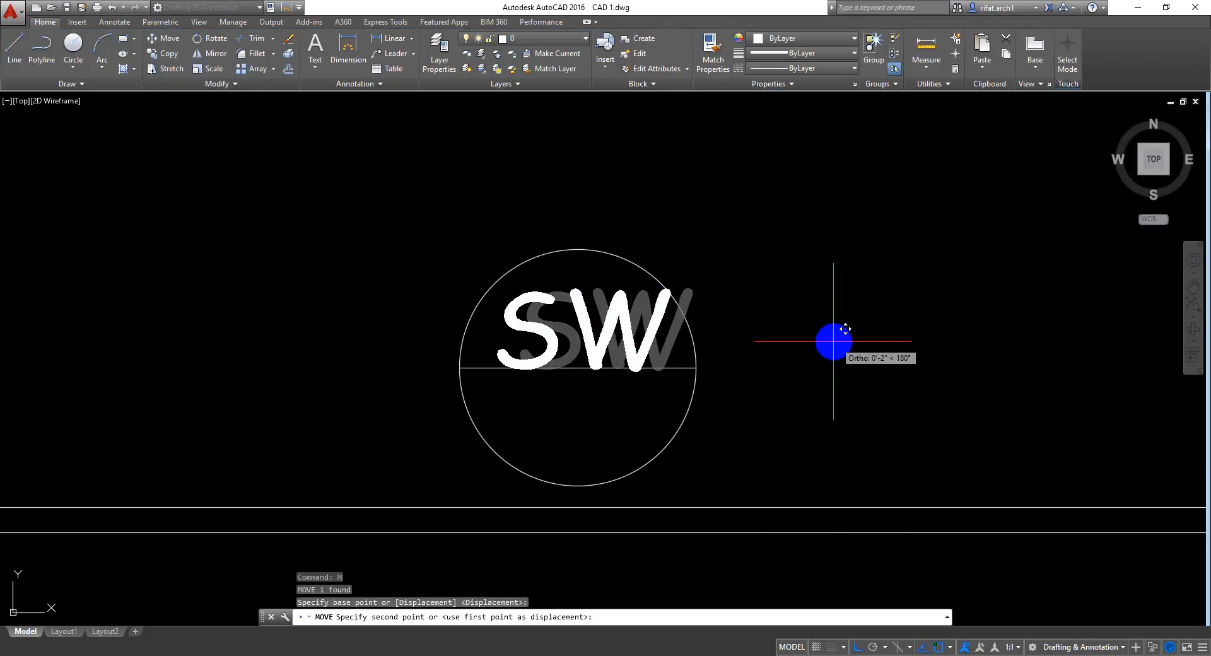
click(820, 341)
click(633, 325)
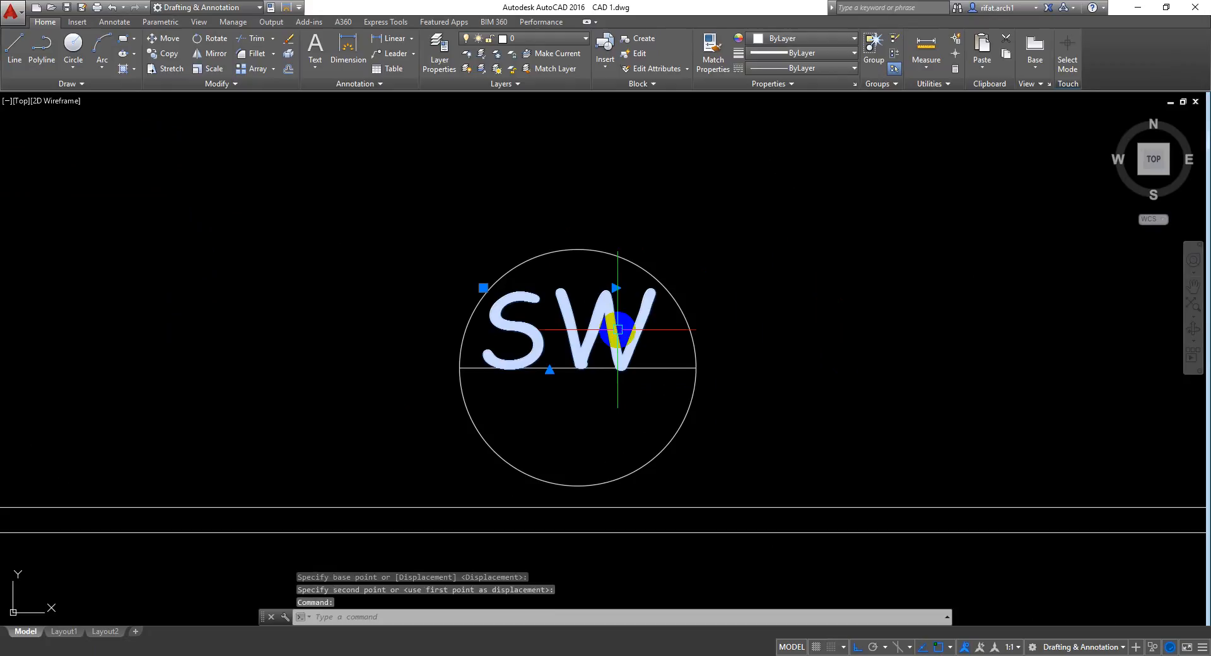
text(m)
key(Return)
click(802, 399)
click(819, 379)
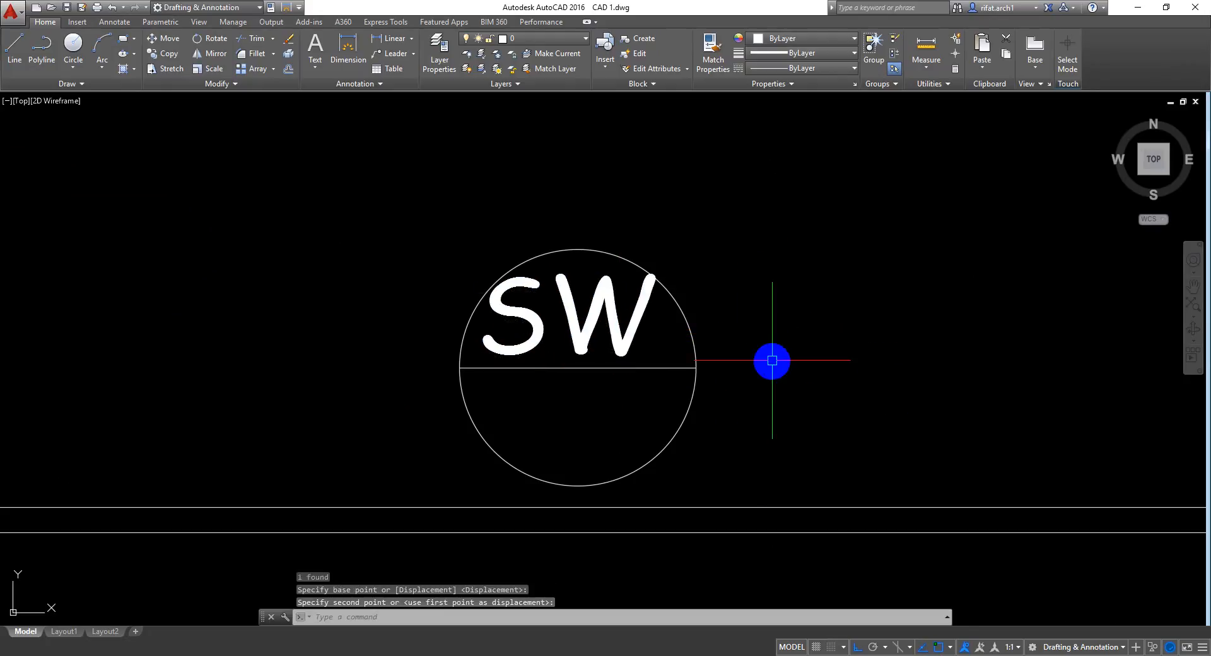
Step: Measure the width of the south balcony opening between its west and east walls with a linear dimension
scroll(770, 363, down, 3)
middle_drag(768, 365, 698, 351)
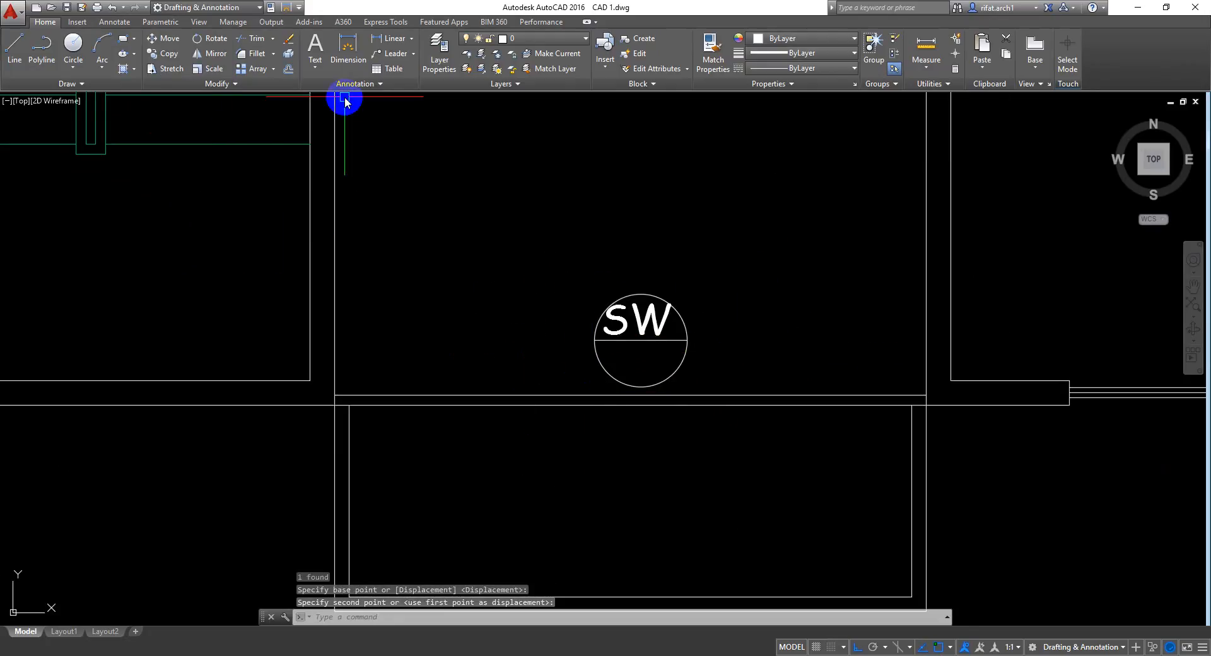
click(392, 39)
click(335, 383)
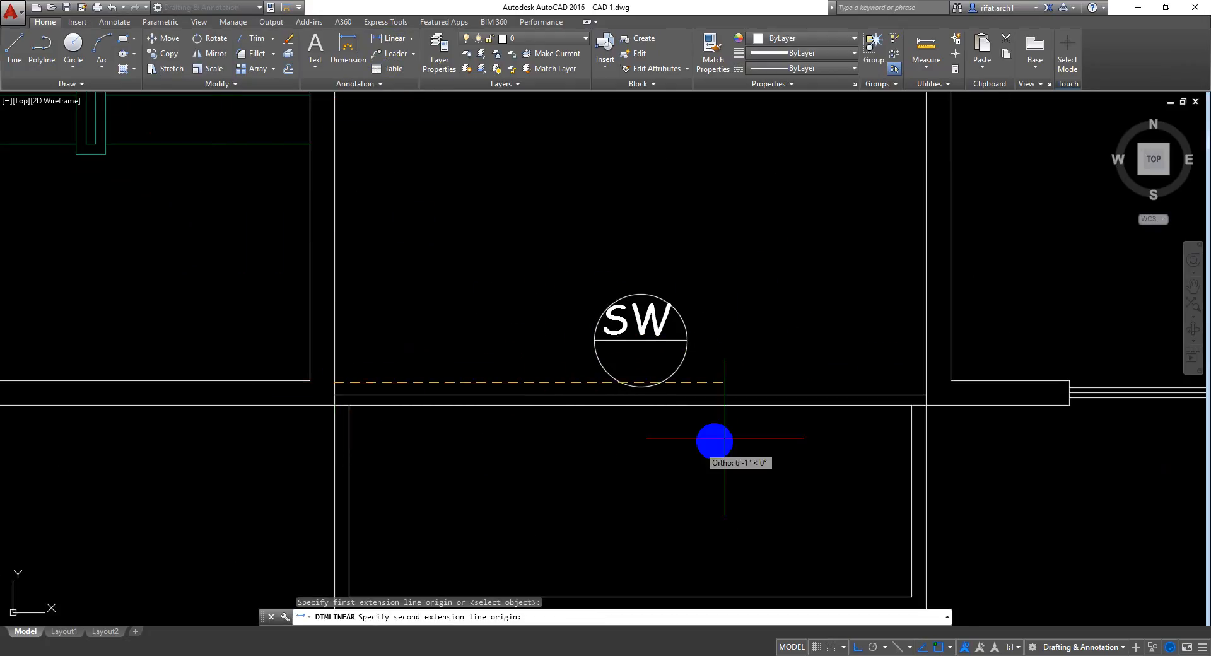
click(927, 381)
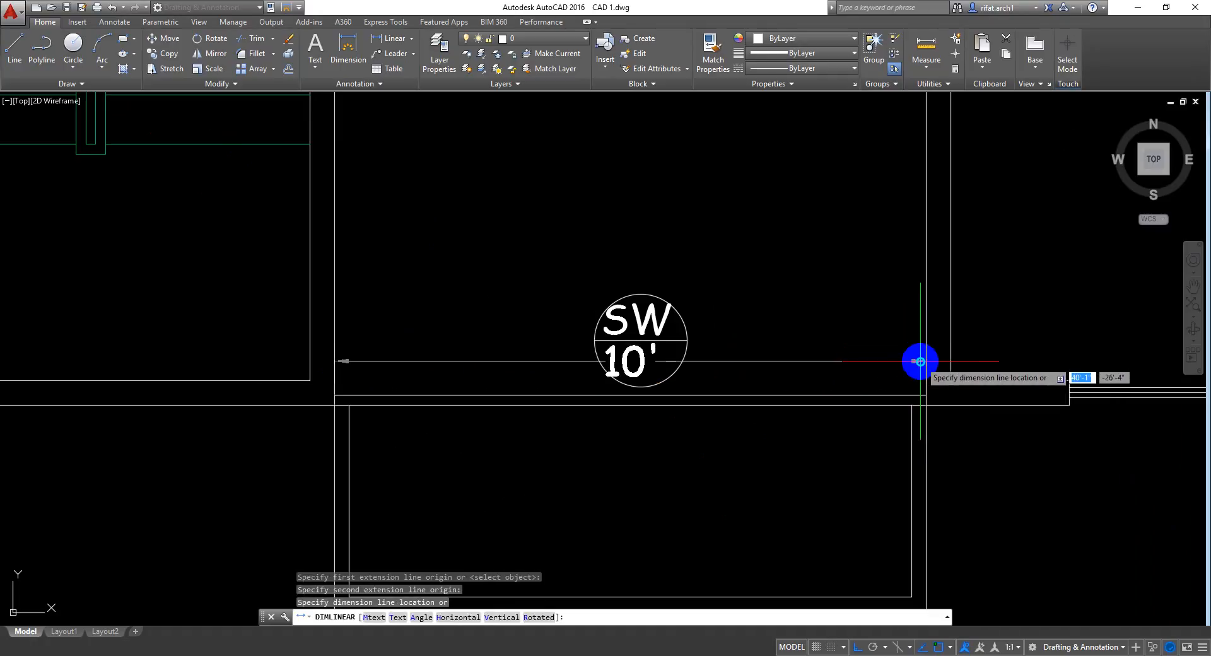
key(Escape)
Step: Add a second line reading 10' below "SW" in the circular tag's text
scroll(615, 356, up, 4)
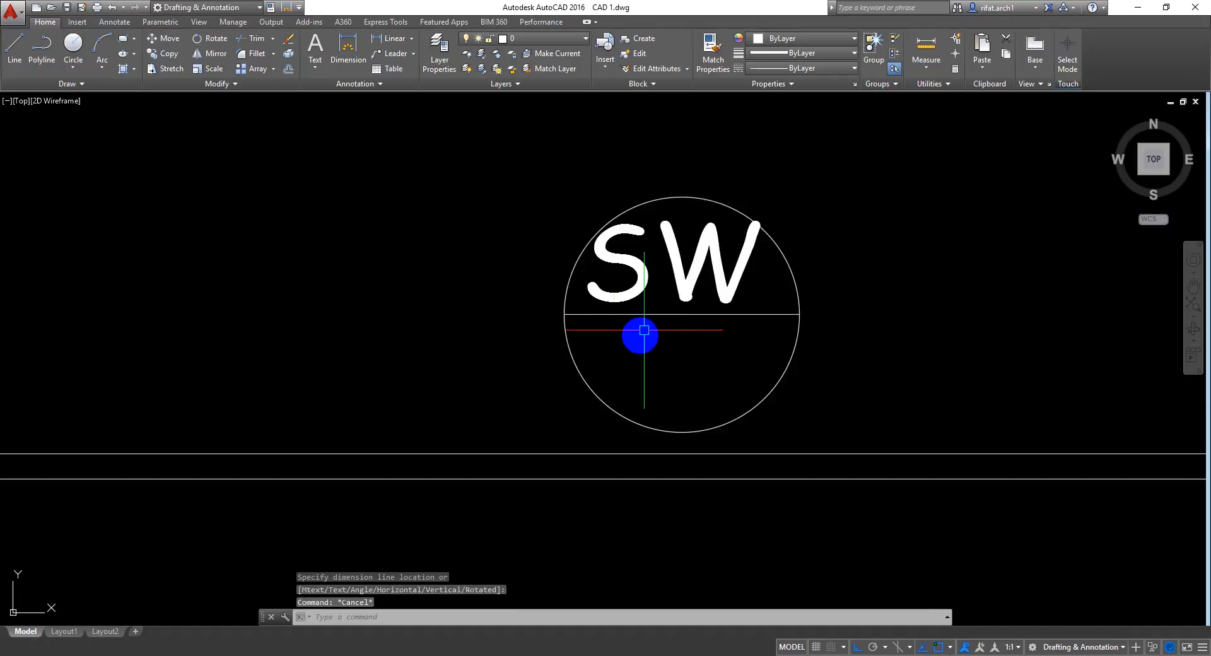
double_click(641, 283)
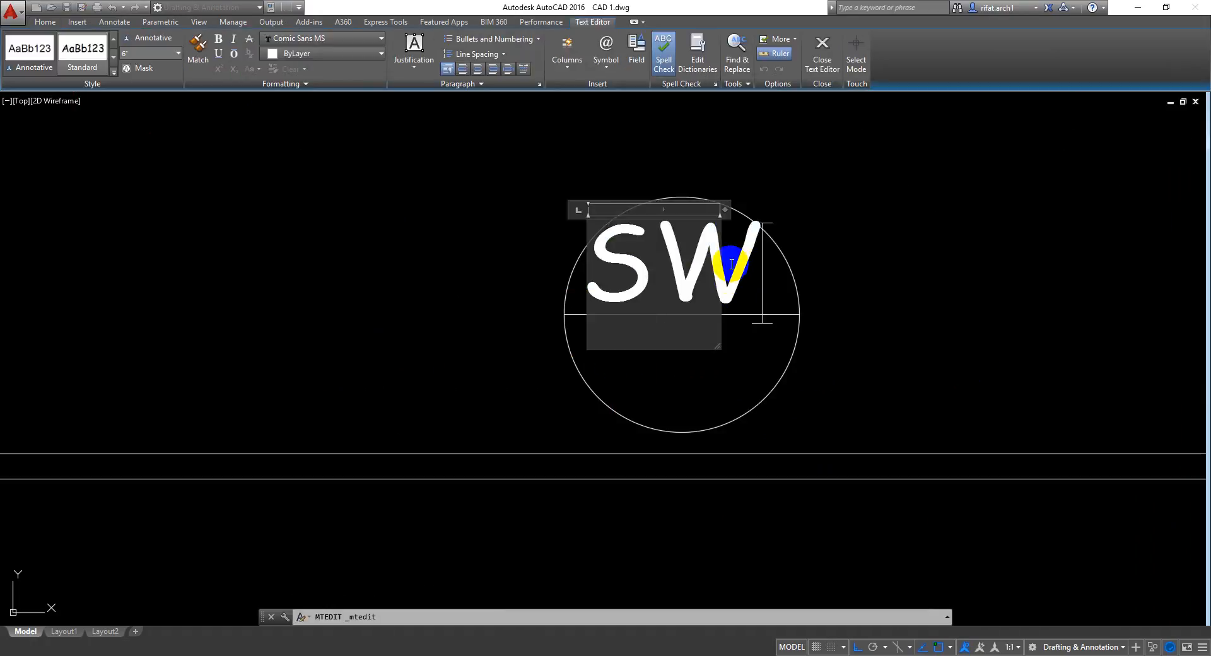
key(Return)
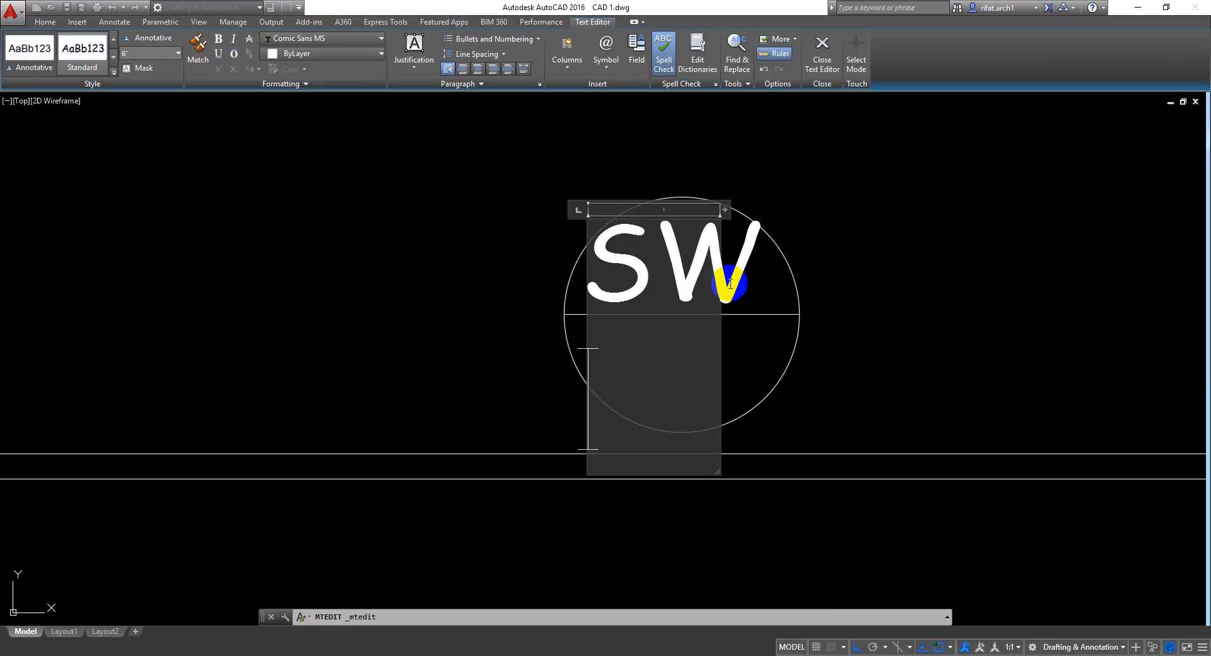
text(10')
click(884, 284)
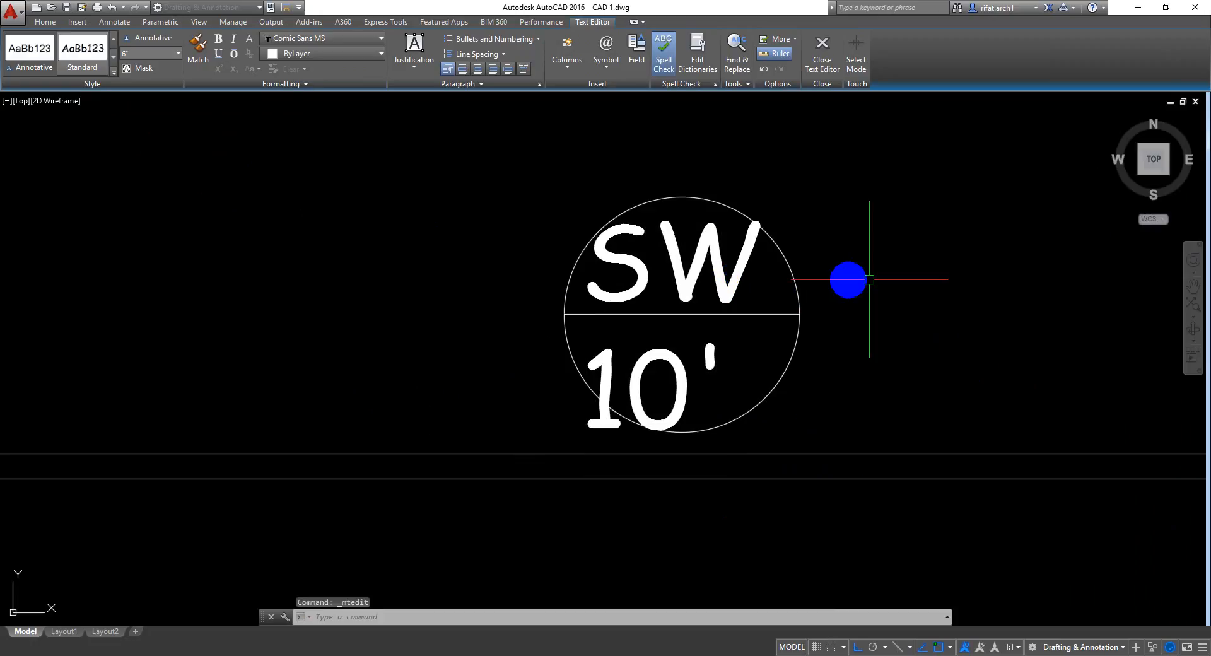
Step: Move the two-line tag text slightly east to sit more centrally in the circle
click(684, 276)
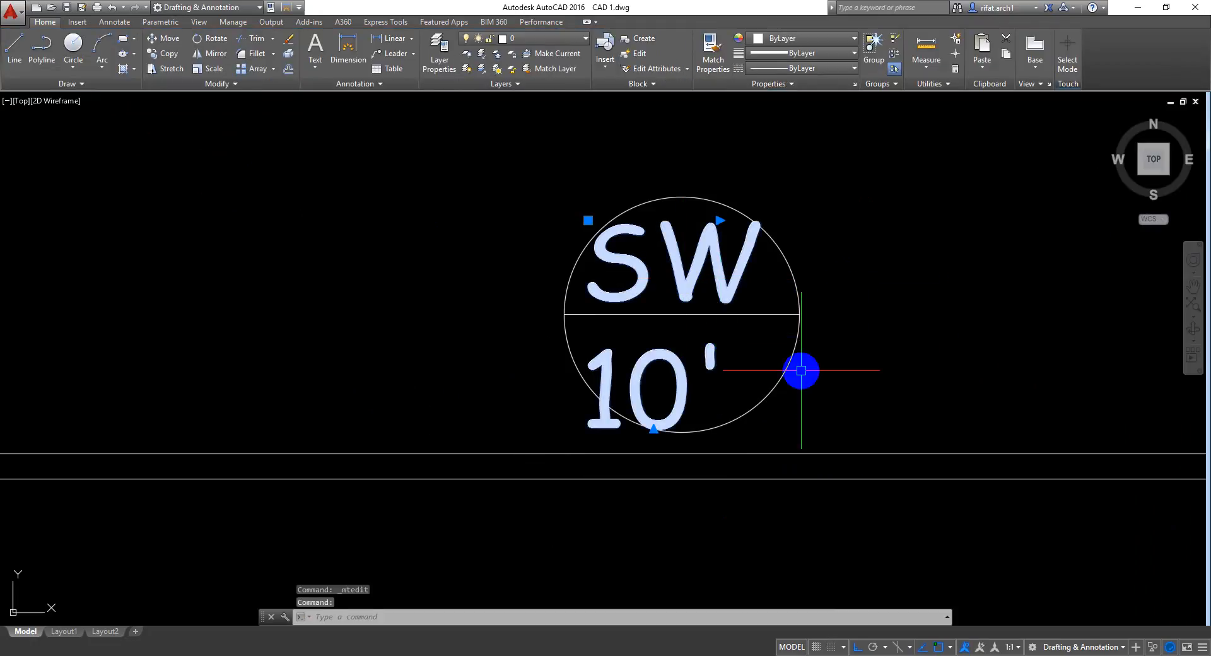
text(m)
key(Return)
click(858, 385)
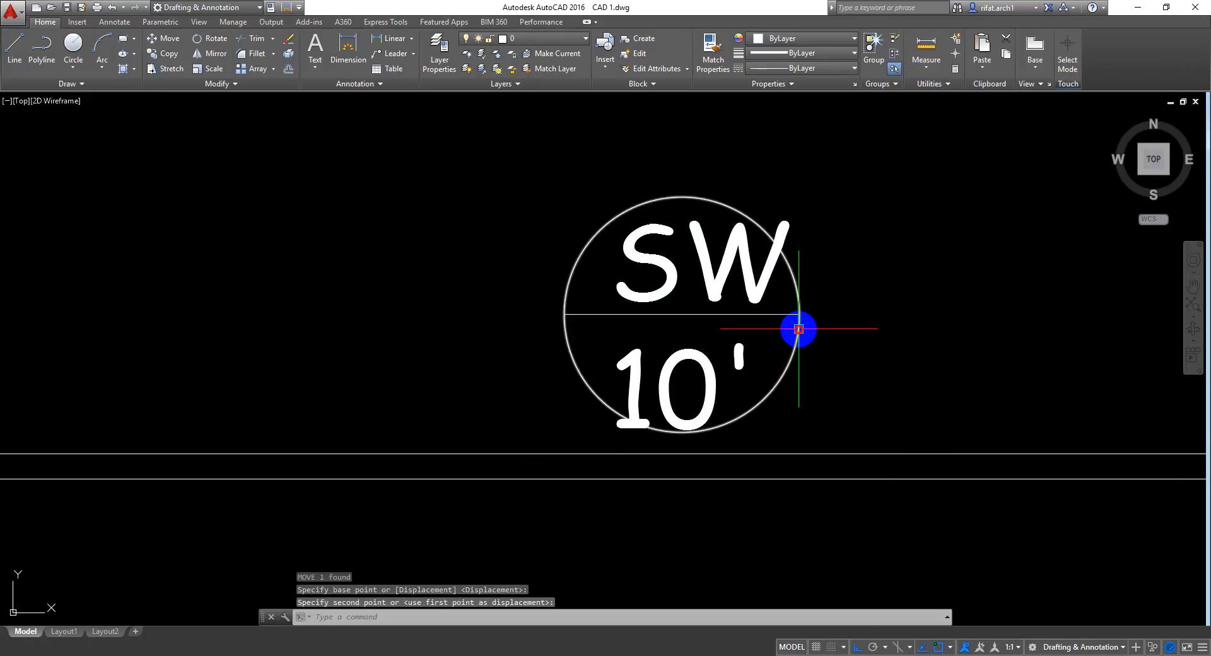
Step: Enlarge the tag's circle beyond the text and stretch both ends of the dividing line to meet it
click(799, 329)
click(800, 314)
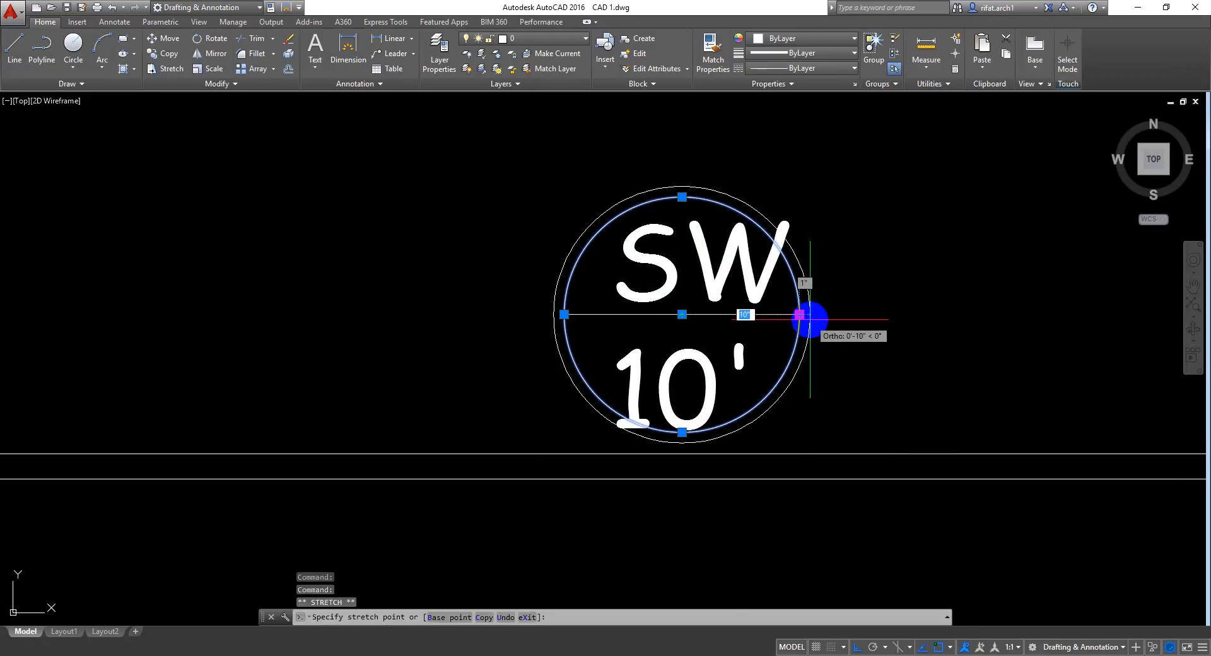
click(825, 323)
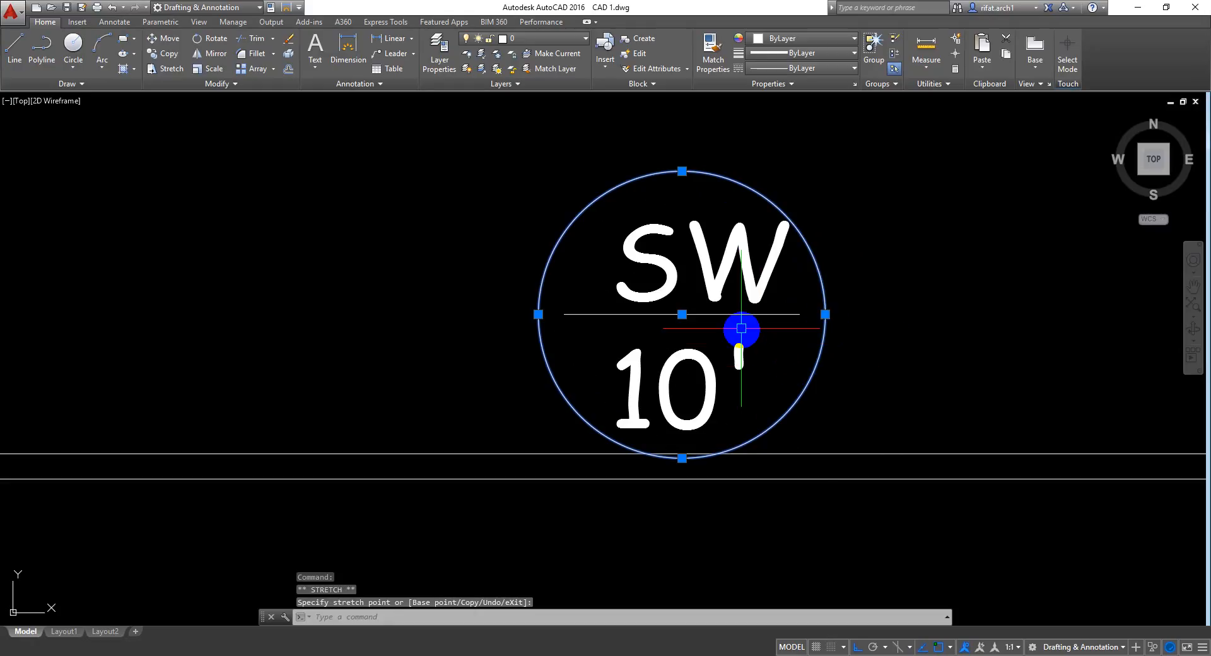
click(780, 313)
click(798, 315)
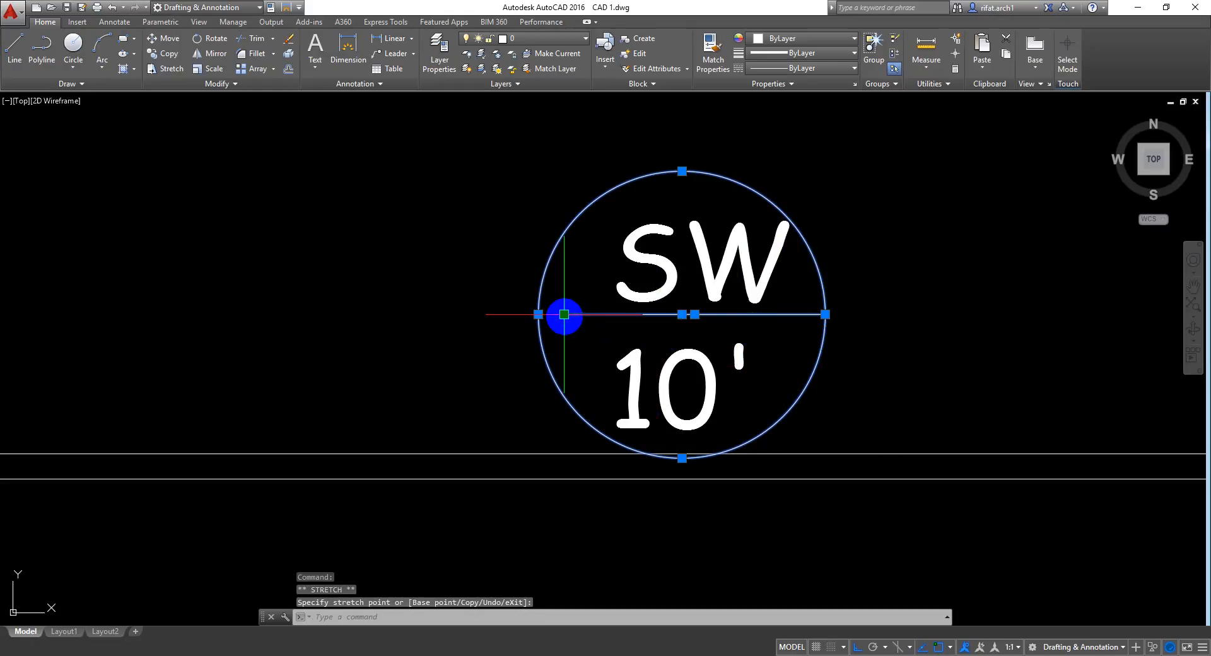
click(564, 314)
key(Escape)
key(Escape)
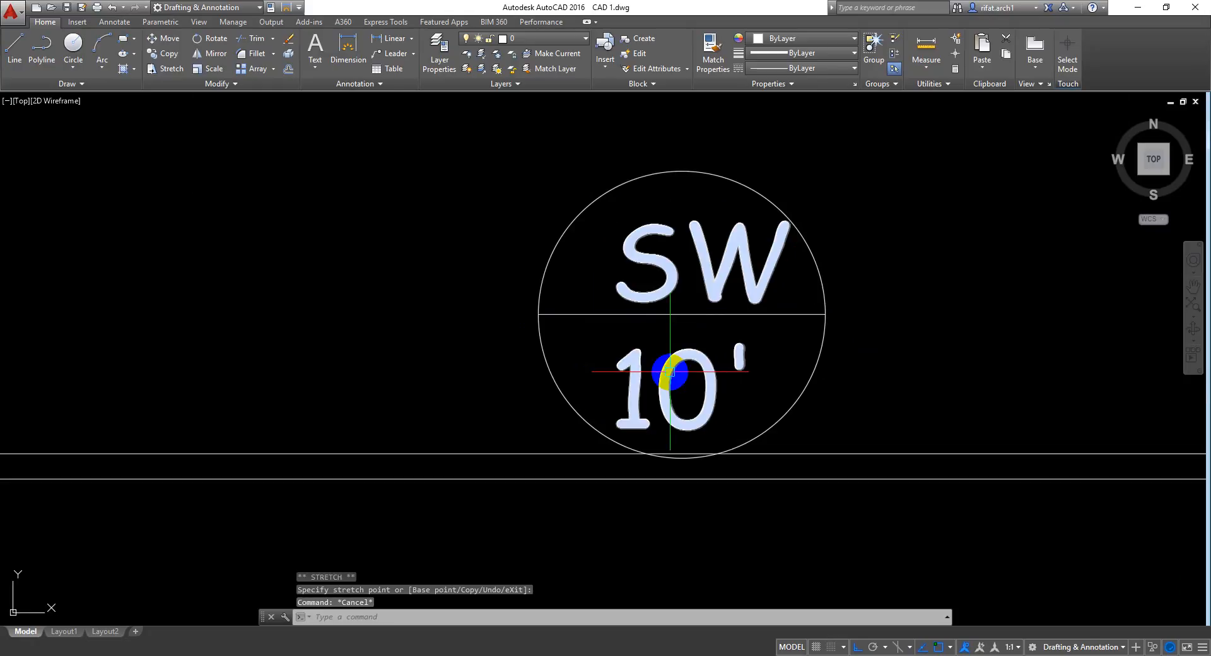
Step: Center-align both lines of the SW tag text and save the drawing
scroll(672, 372, down, 5)
scroll(678, 368, up, 3)
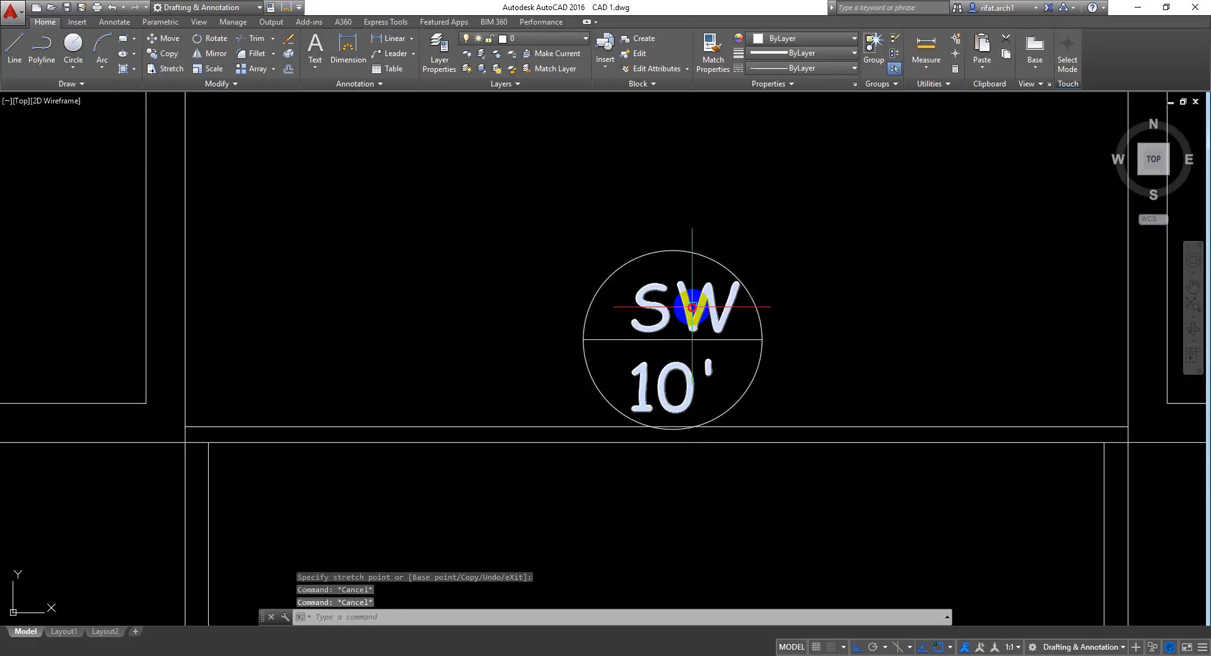
click(711, 338)
double_click(706, 390)
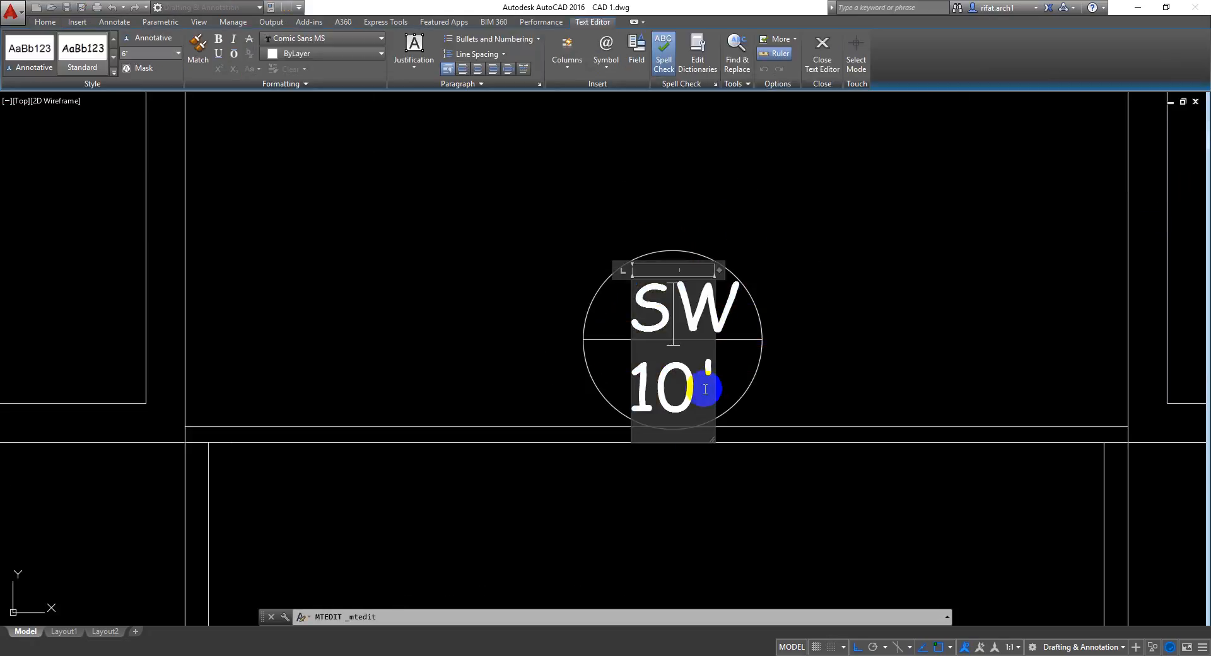
drag(712, 390, 621, 314)
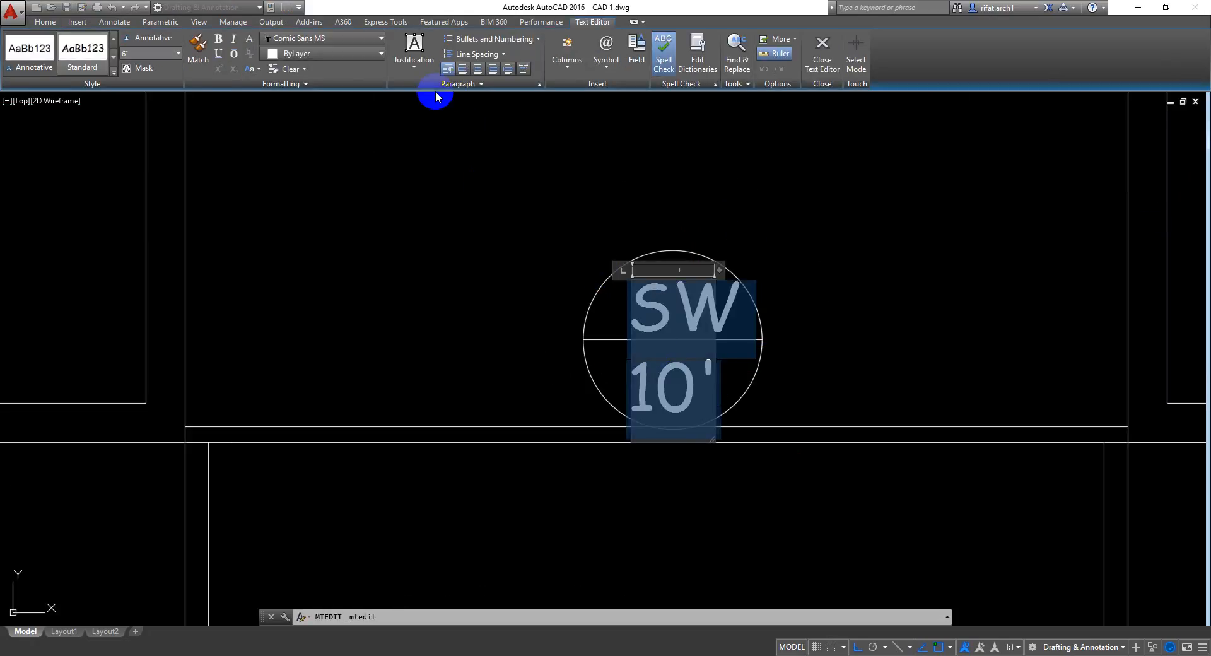
click(479, 72)
click(498, 236)
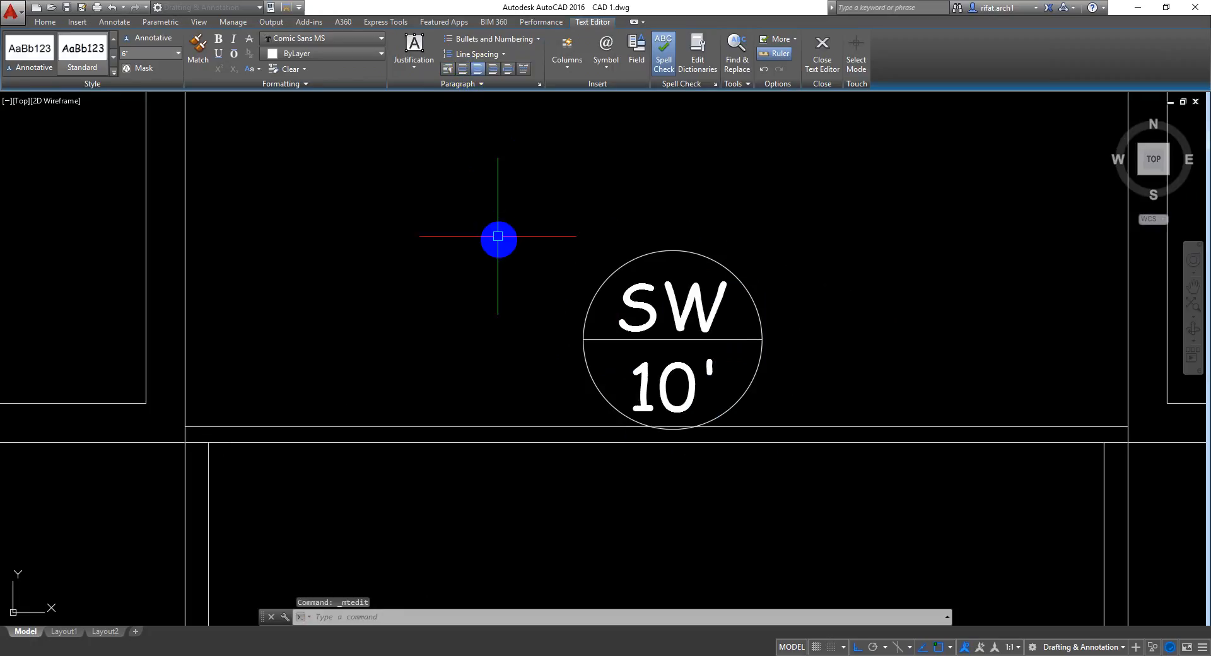
middle_drag(795, 318, 748, 301)
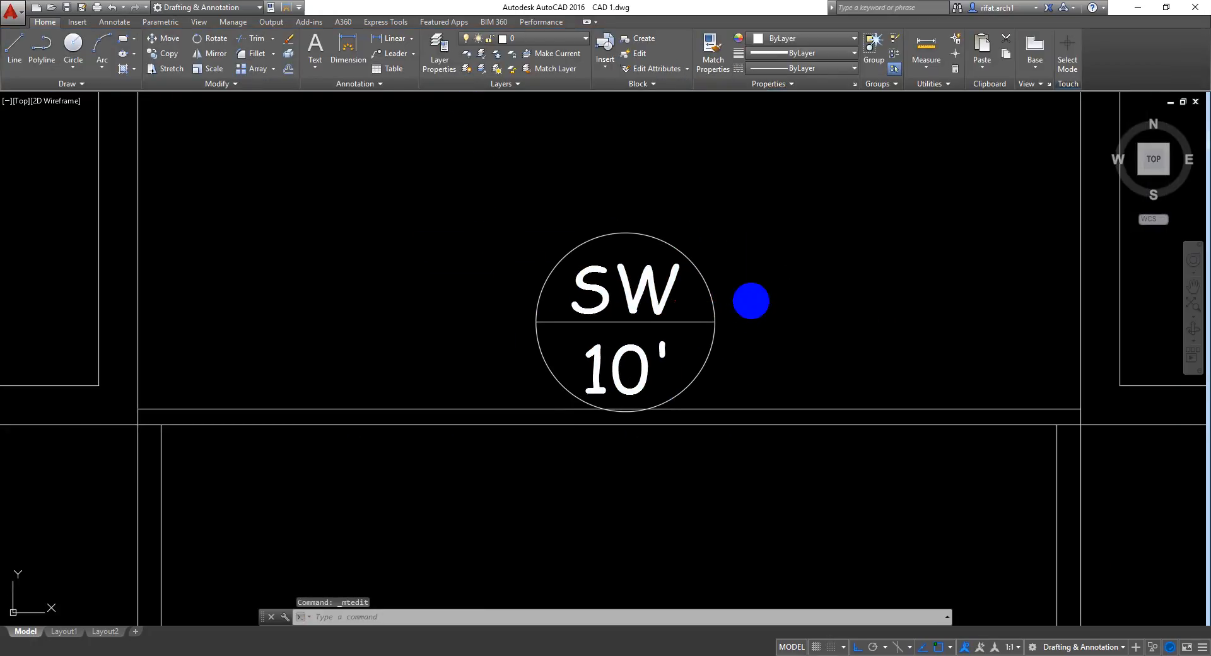
key(ctrl+s)
Step: Move the whole SW tag, circle, line and text, slightly north clear of the balcony wall, and save the drawing
scroll(724, 320, down, 4)
middle_drag(705, 349, 650, 311)
scroll(664, 277, up, 2)
click(672, 193)
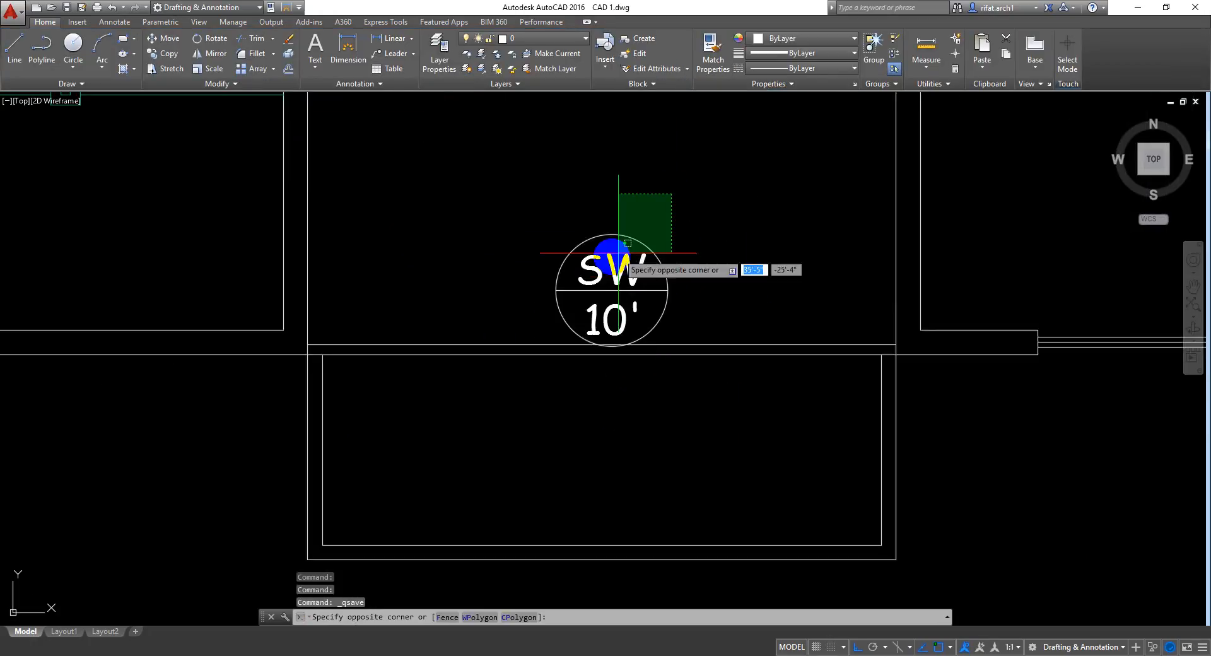
click(533, 318)
key(Return)
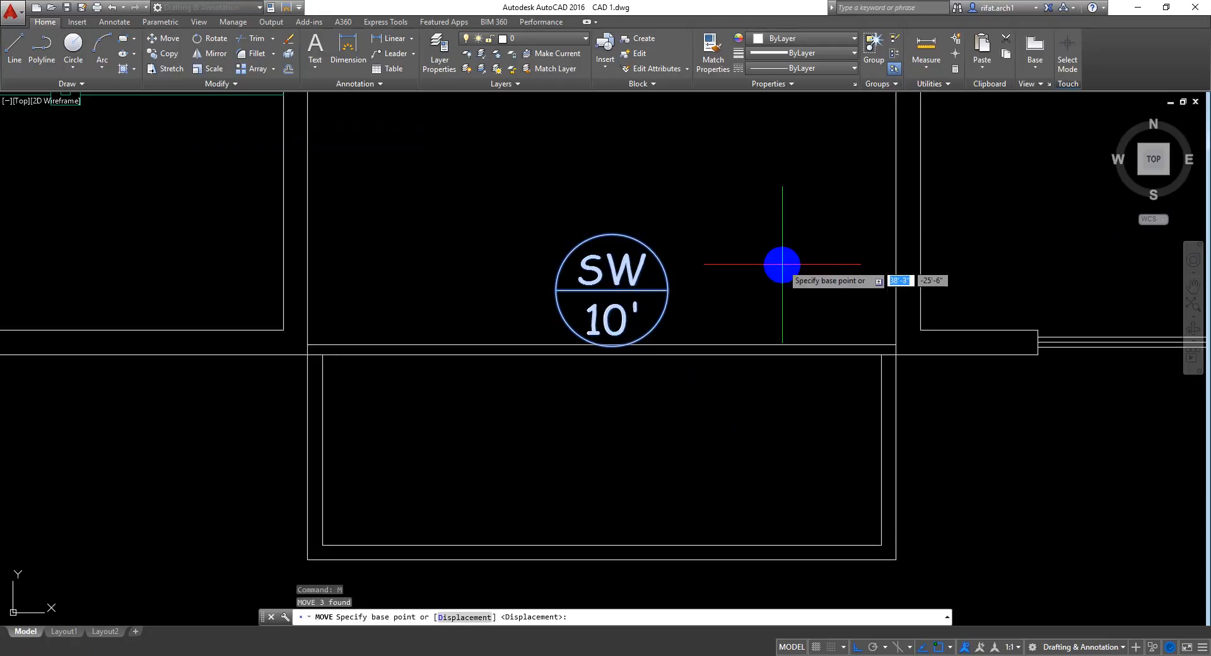
click(784, 259)
key(ctrl+s)
Step: Copy the "Bedroom 10' X 12'" label straight north into the upper bedroom and into the north balcony
scroll(690, 329, down, 3)
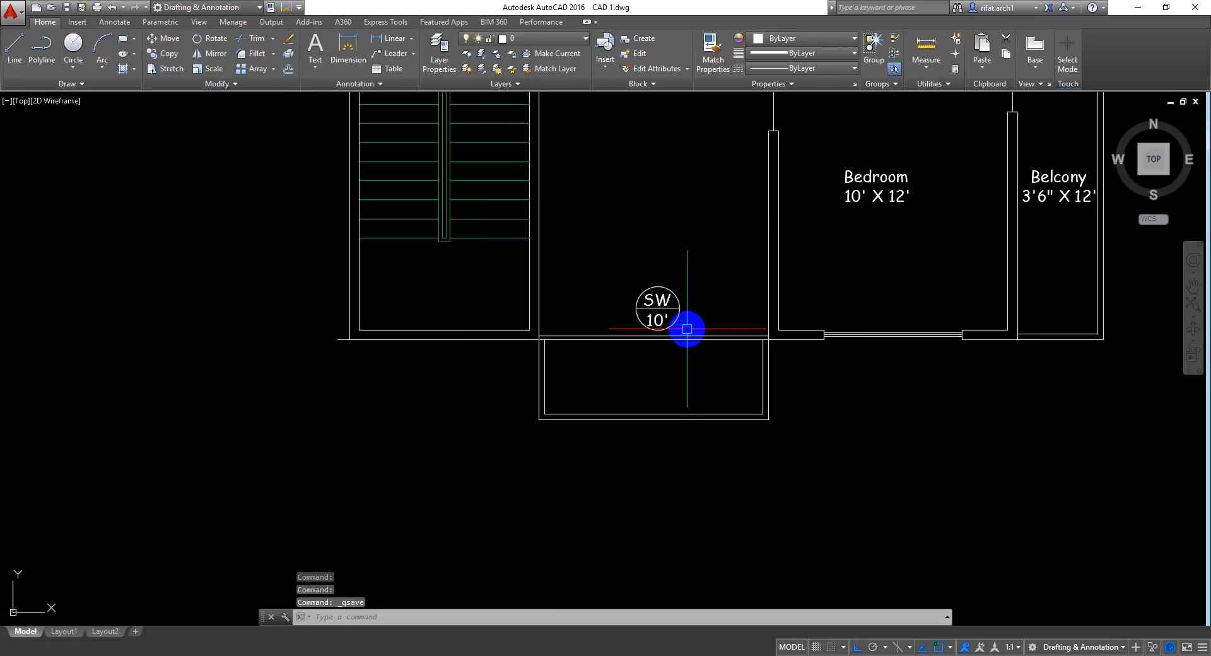
mouse_move(765, 299)
middle_down()
mouse_move(671, 363)
mouse_move(732, 376)
mouse_move(724, 489)
mouse_move(684, 370)
mouse_move(656, 369)
mouse_move(646, 325)
middle_up()
scroll(675, 387, up, 2)
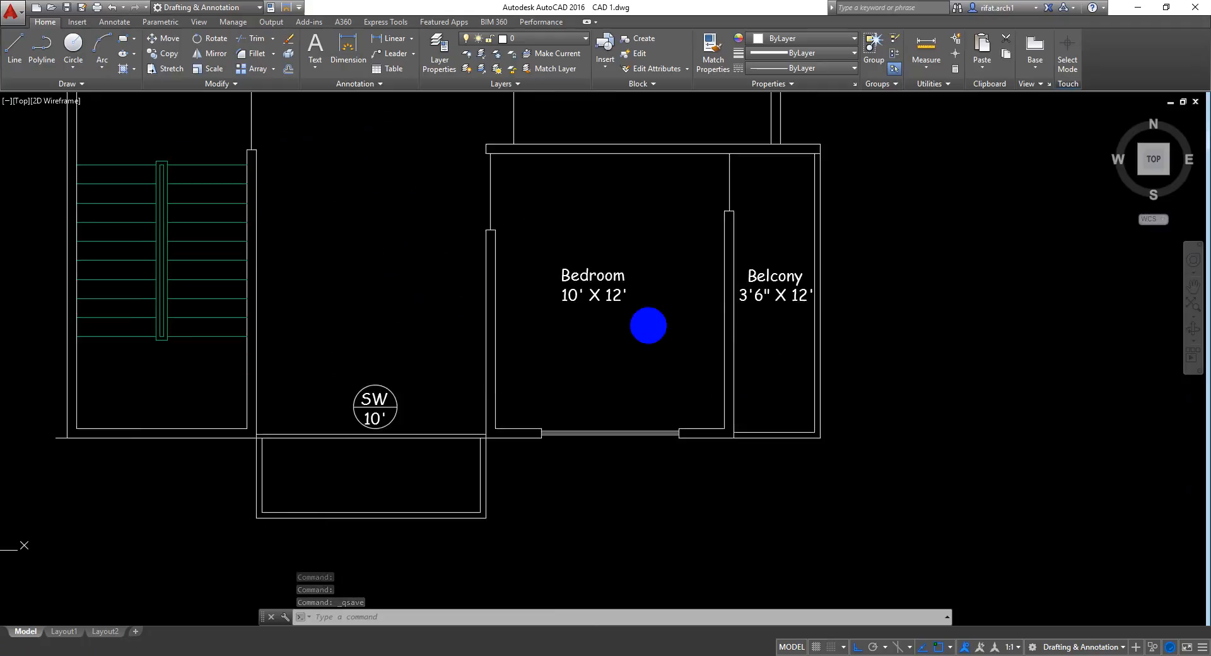
scroll(589, 411, up, 2)
middle_drag(589, 414, 565, 427)
scroll(573, 422, down, 2)
scroll(573, 422, down, 2)
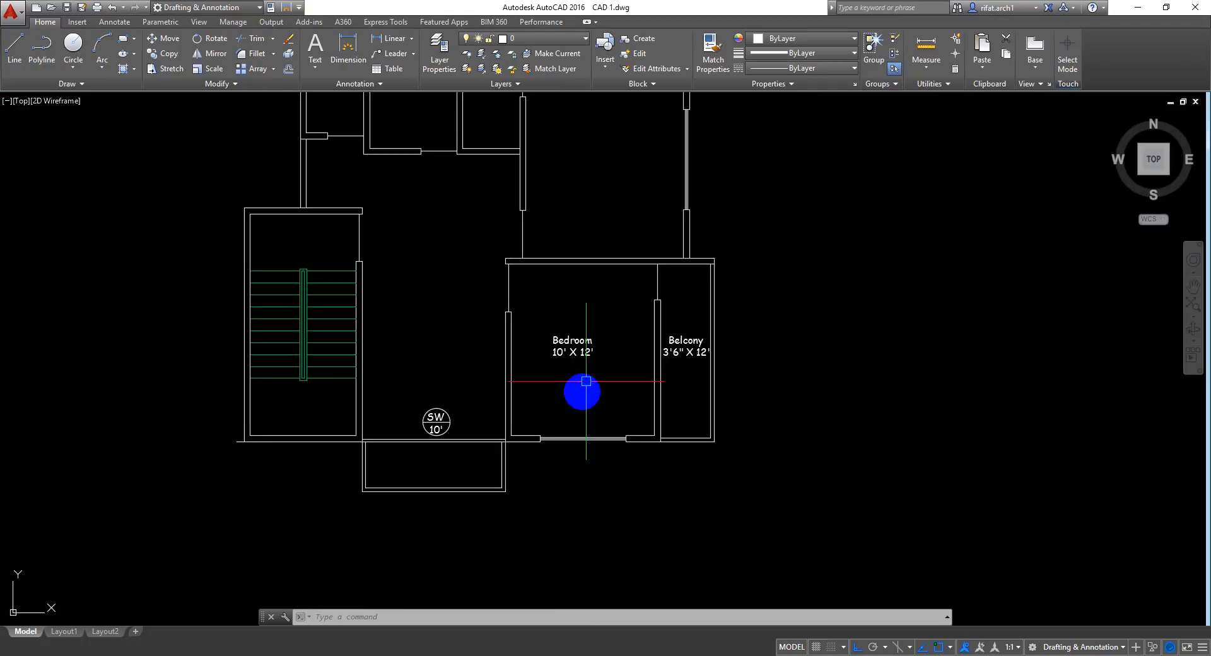
middle_drag(628, 263, 615, 371)
click(590, 420)
click(576, 471)
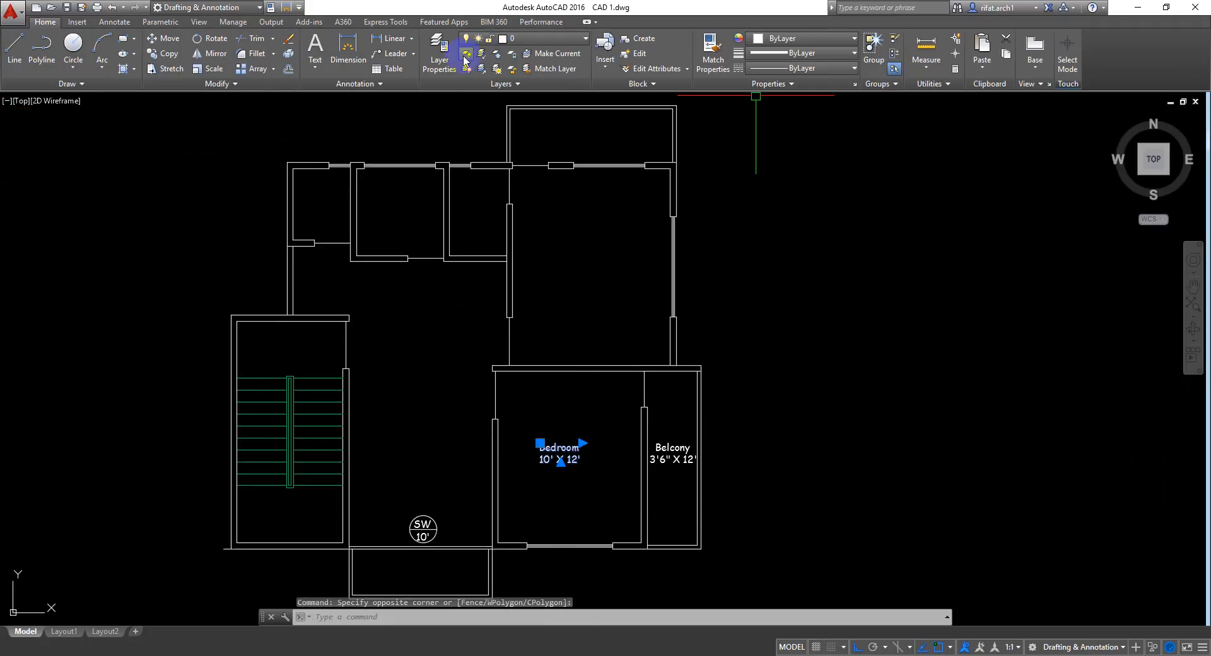
click(169, 53)
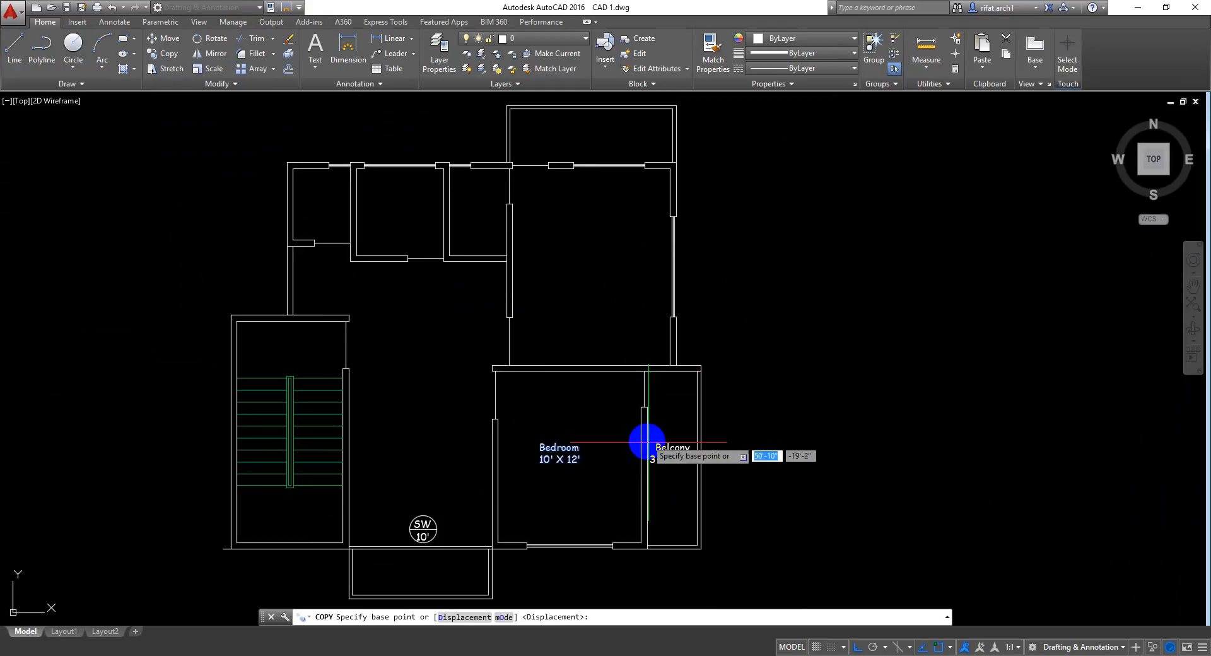
click(793, 465)
click(845, 247)
middle_drag(819, 227, 819, 335)
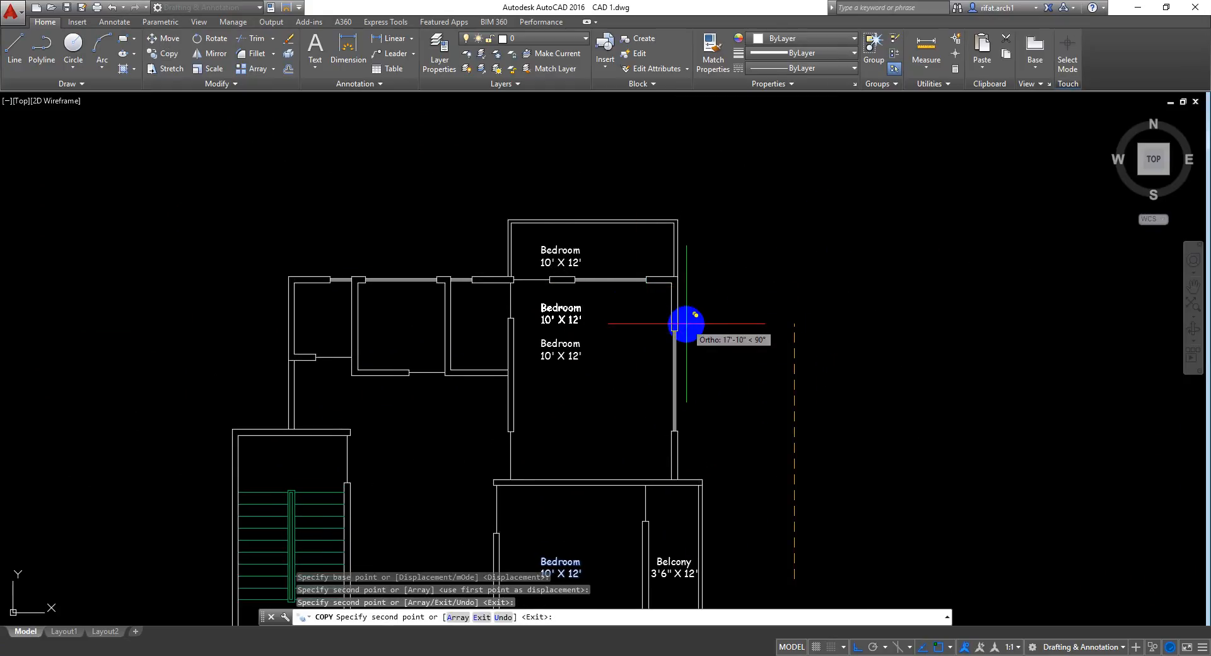
key(Return)
Step: Measure the upper bedroom's clear width between its west and east walls with a linear dimension
scroll(542, 352, up, 2)
middle_drag(542, 352, 580, 309)
scroll(579, 309, up, 2)
scroll(573, 306, down, 2)
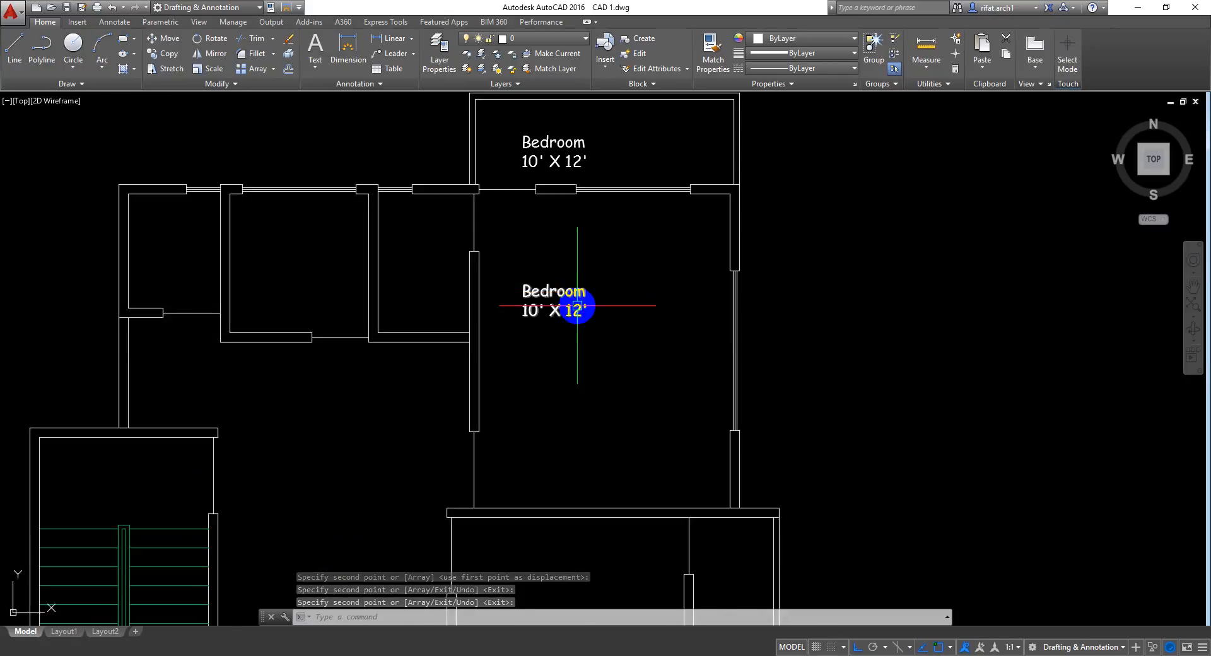
click(380, 41)
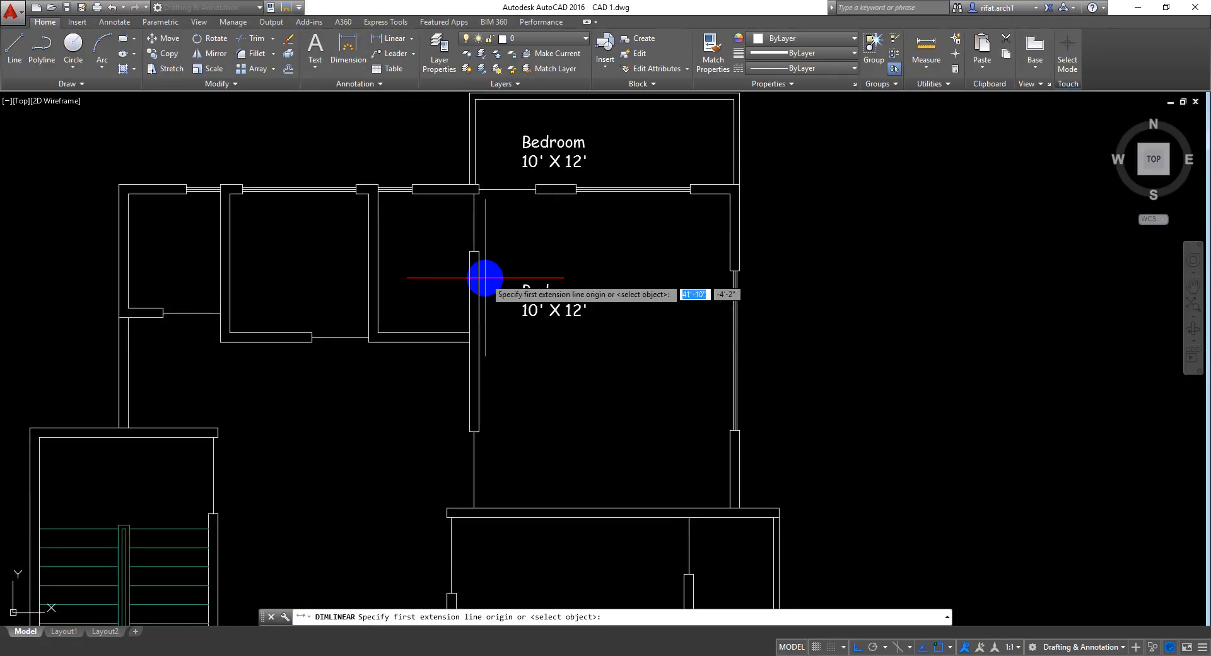
click(488, 283)
key(Return)
click(479, 306)
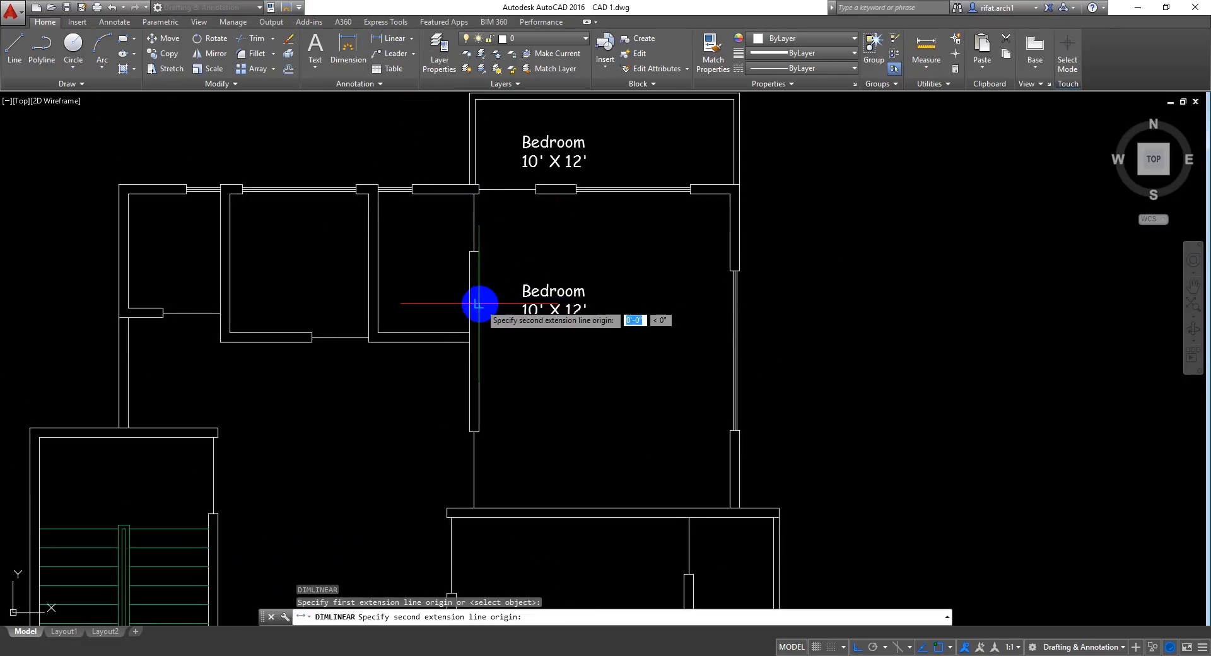
scroll(719, 275, up, 2)
click(741, 267)
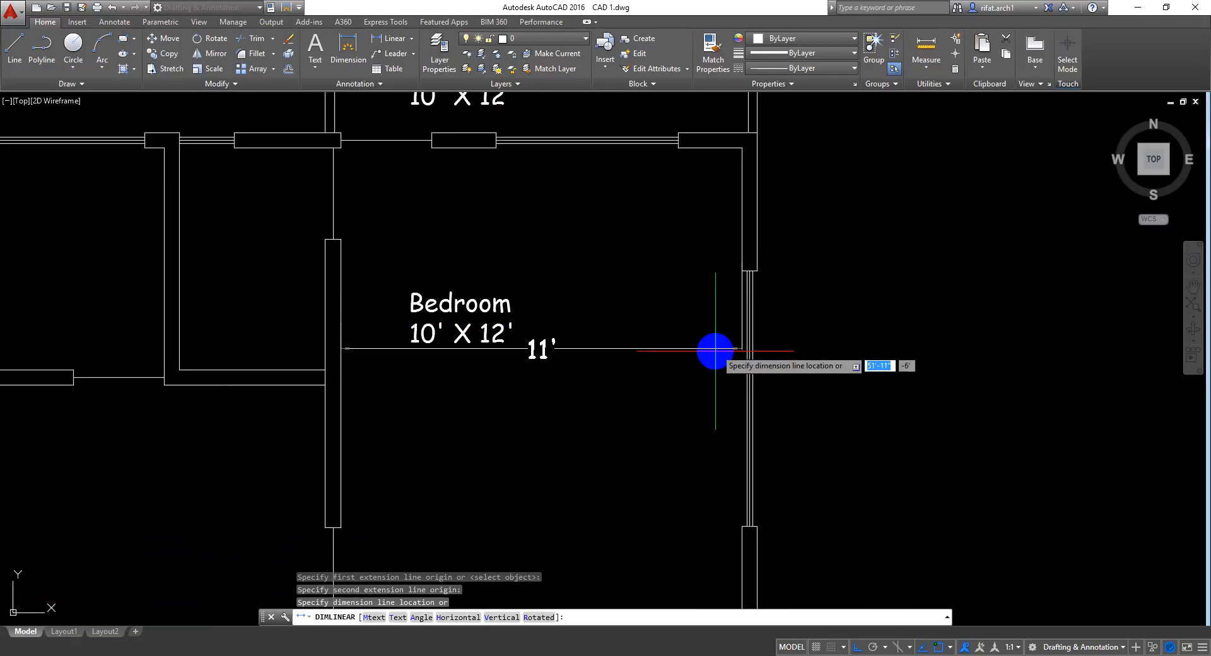
key(Escape)
Step: Measure the upper bedroom's clear length from its north wall to its south wall
key(Return)
click(460, 143)
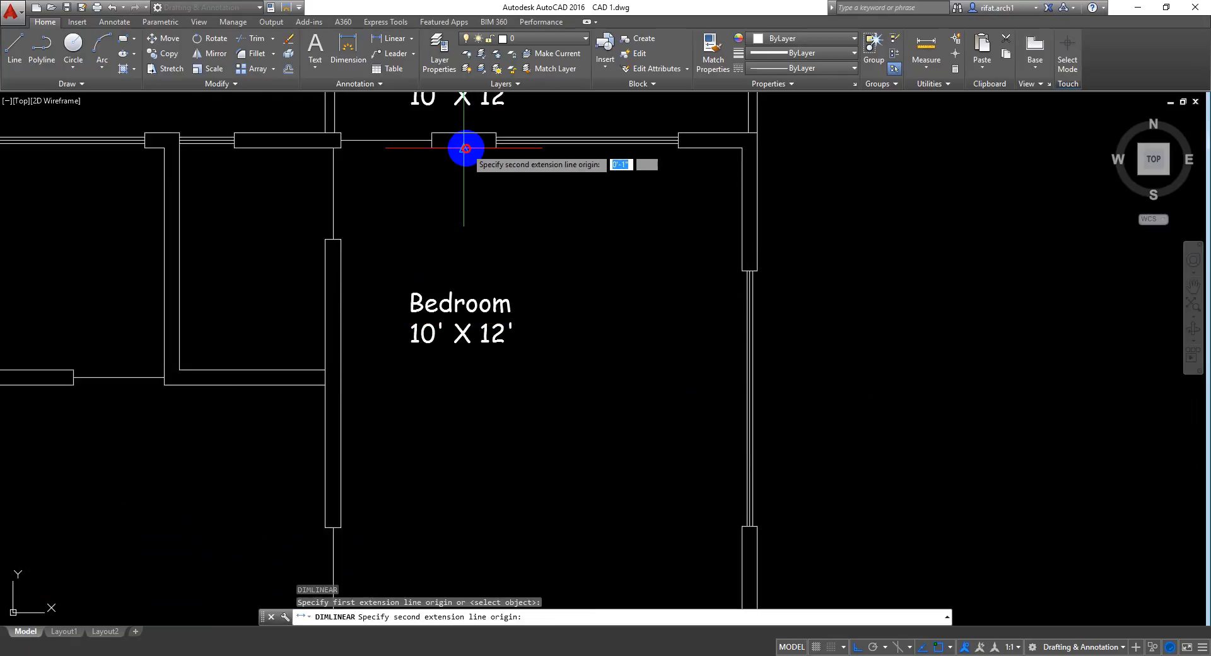
middle_drag(537, 373, 533, 191)
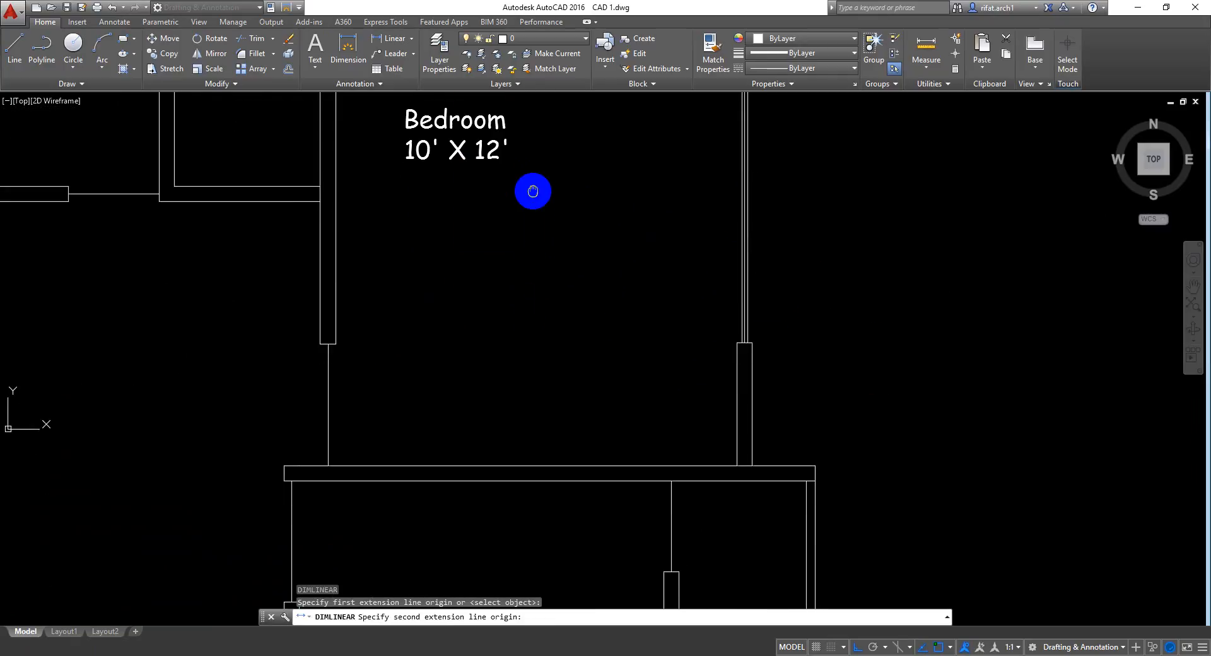
click(454, 466)
key(Escape)
Step: Change the size line of the upper bedroom's label to 11' X 13'-9"
scroll(567, 385, down, 3)
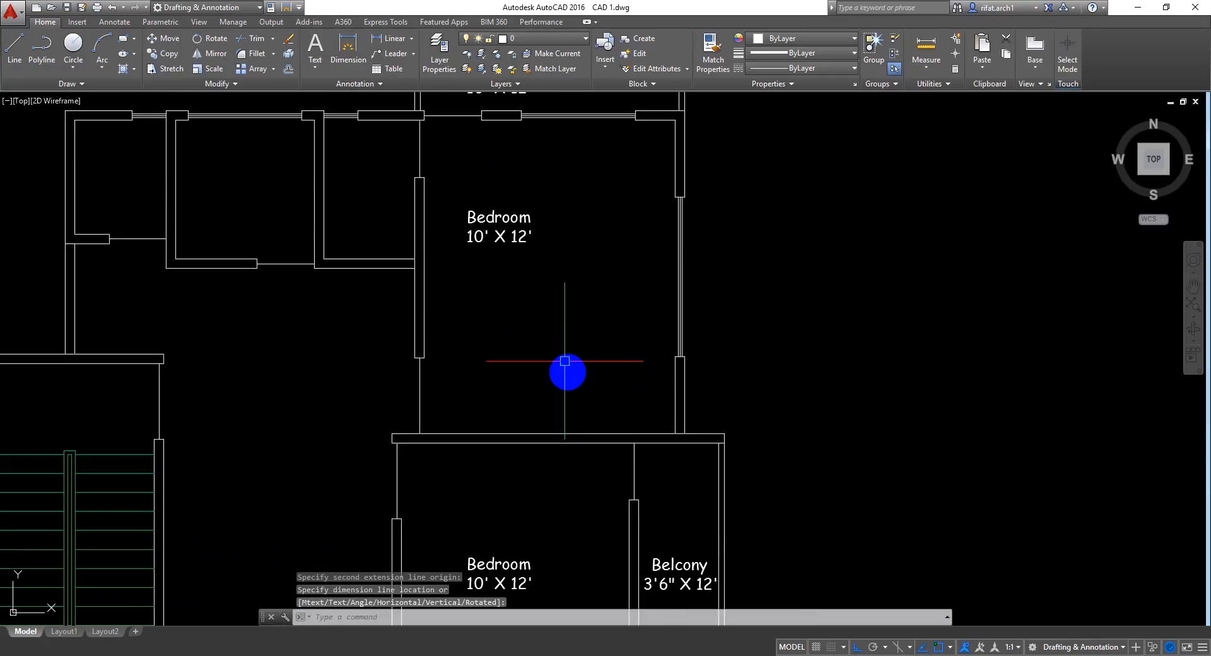
scroll(530, 203, up, 6)
double_click(397, 341)
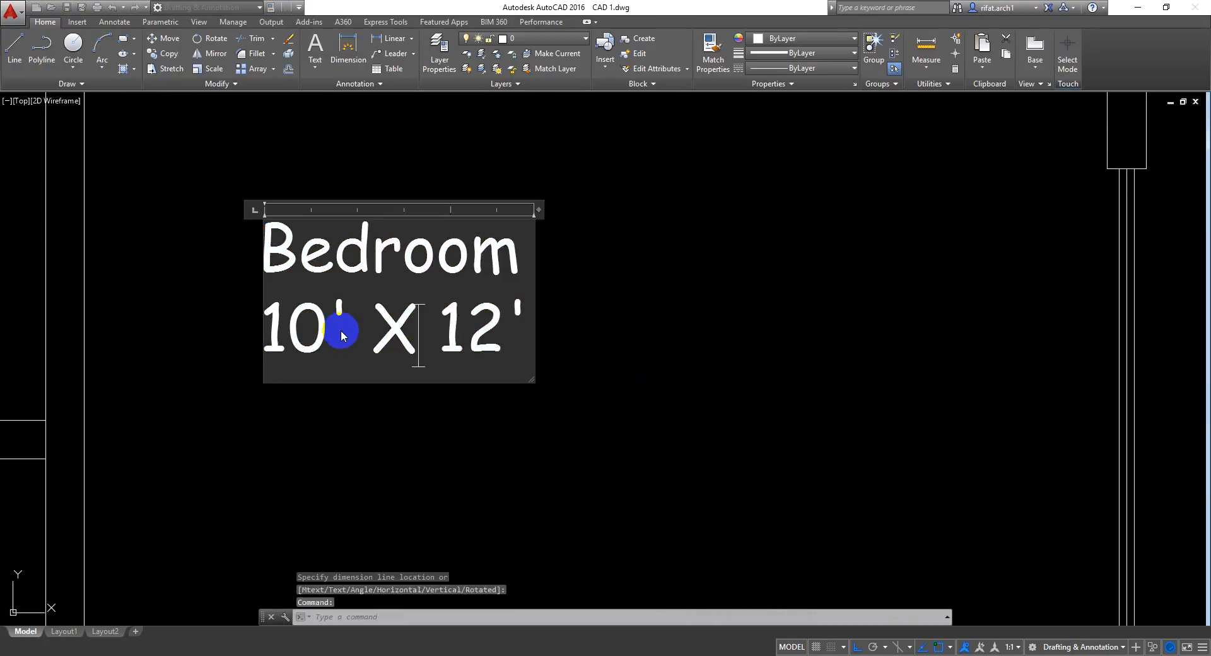
click(320, 322)
text(1)
click(457, 326)
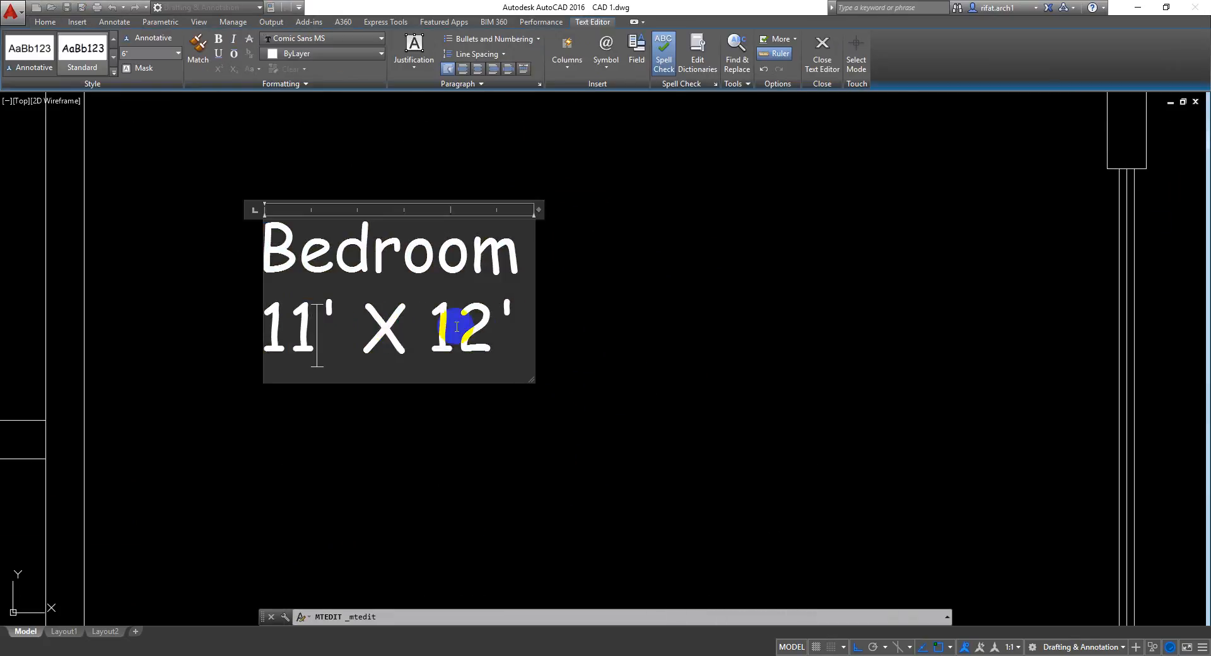
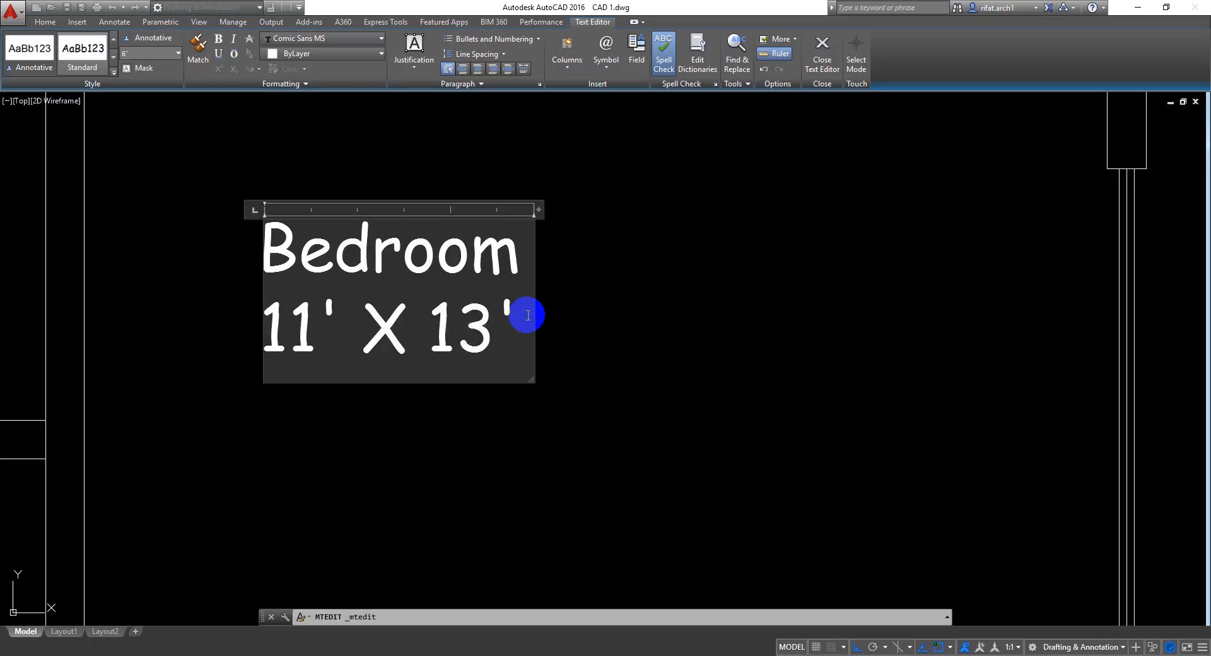
text(-9")
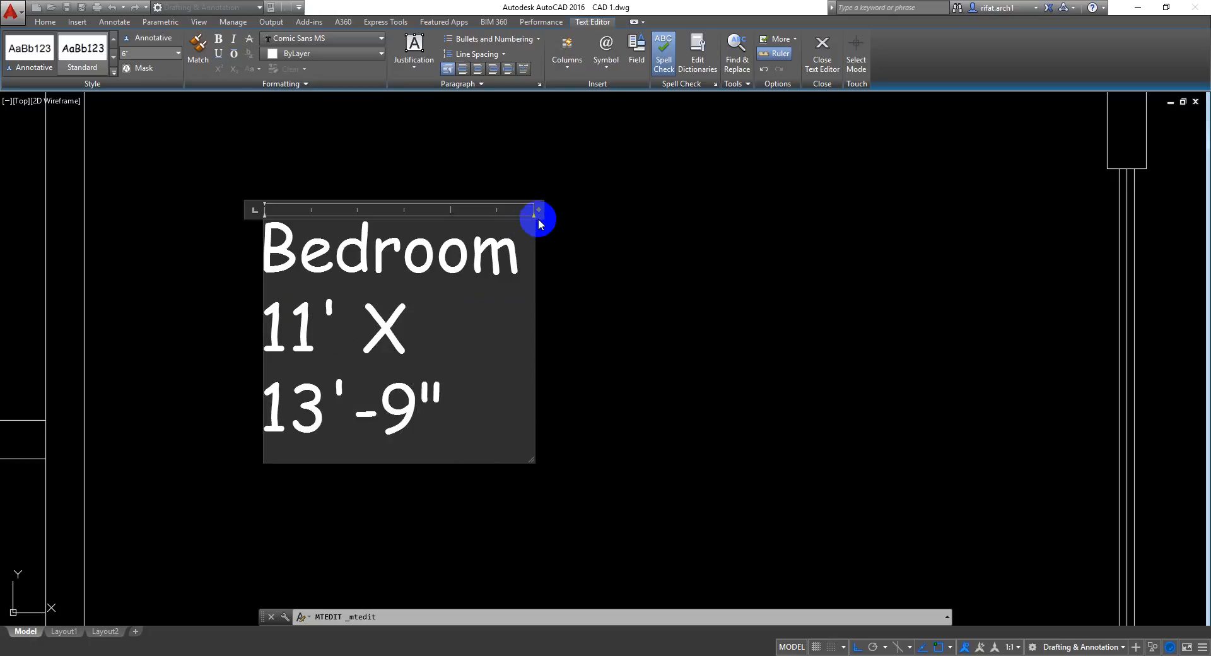
Step: Widen the upper bedroom label's text box so the size fits on one line, and centre both lines
drag(538, 212, 612, 224)
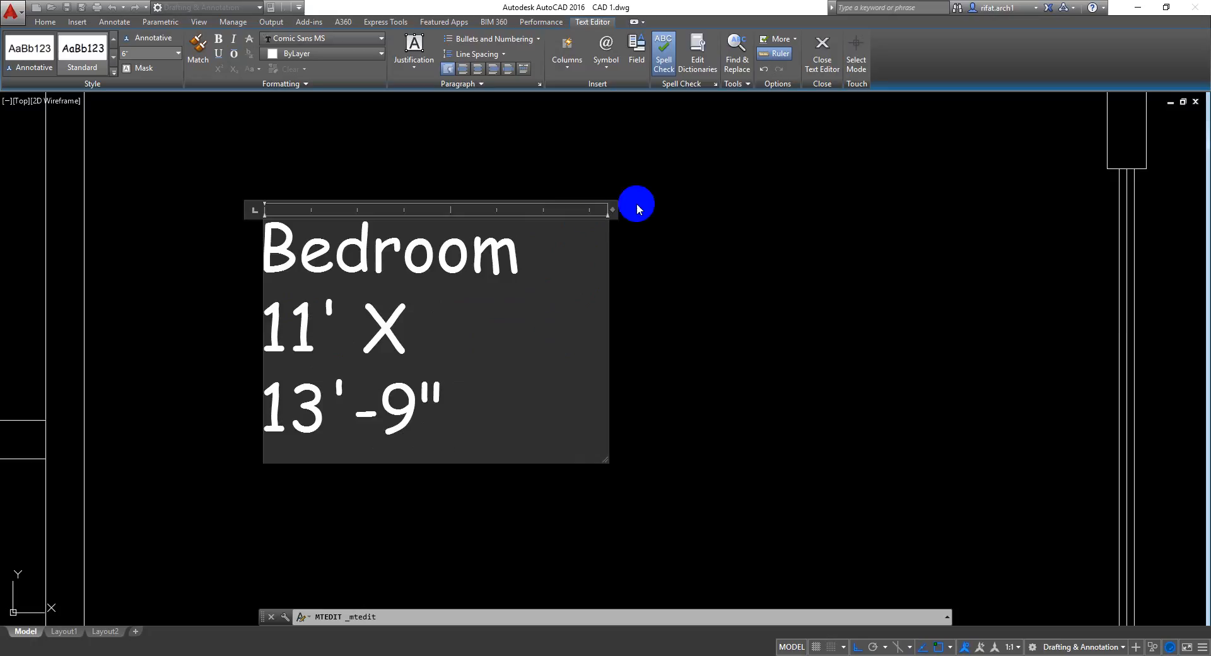
drag(610, 211, 651, 211)
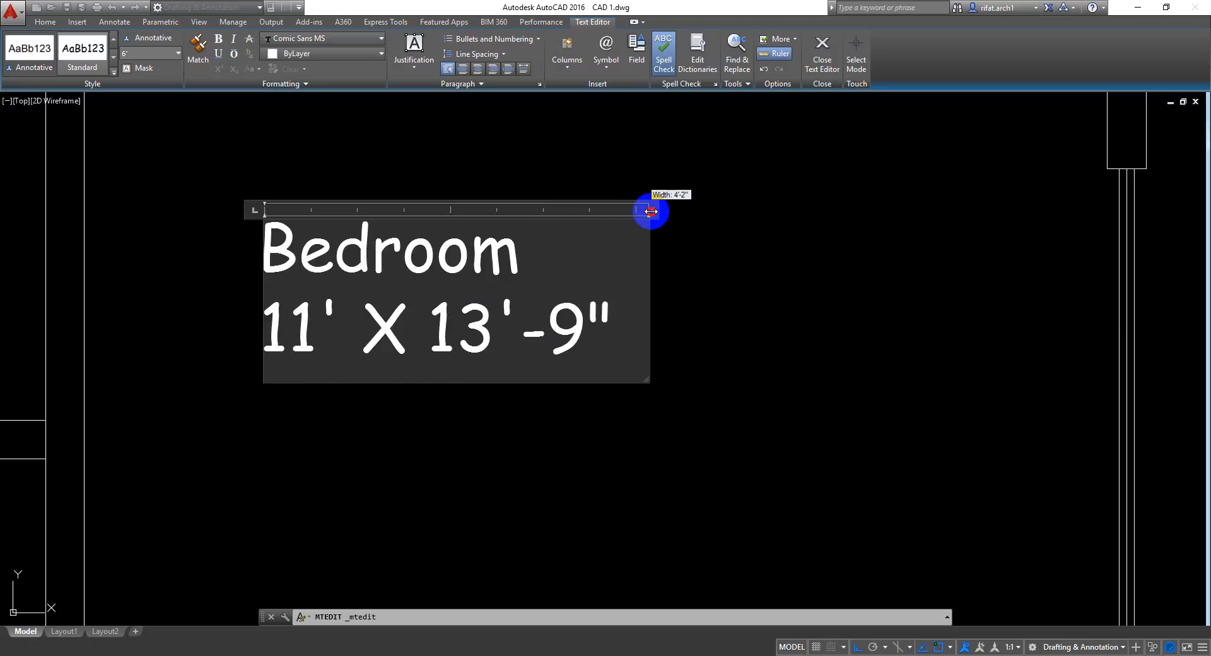
key(ctrl+a)
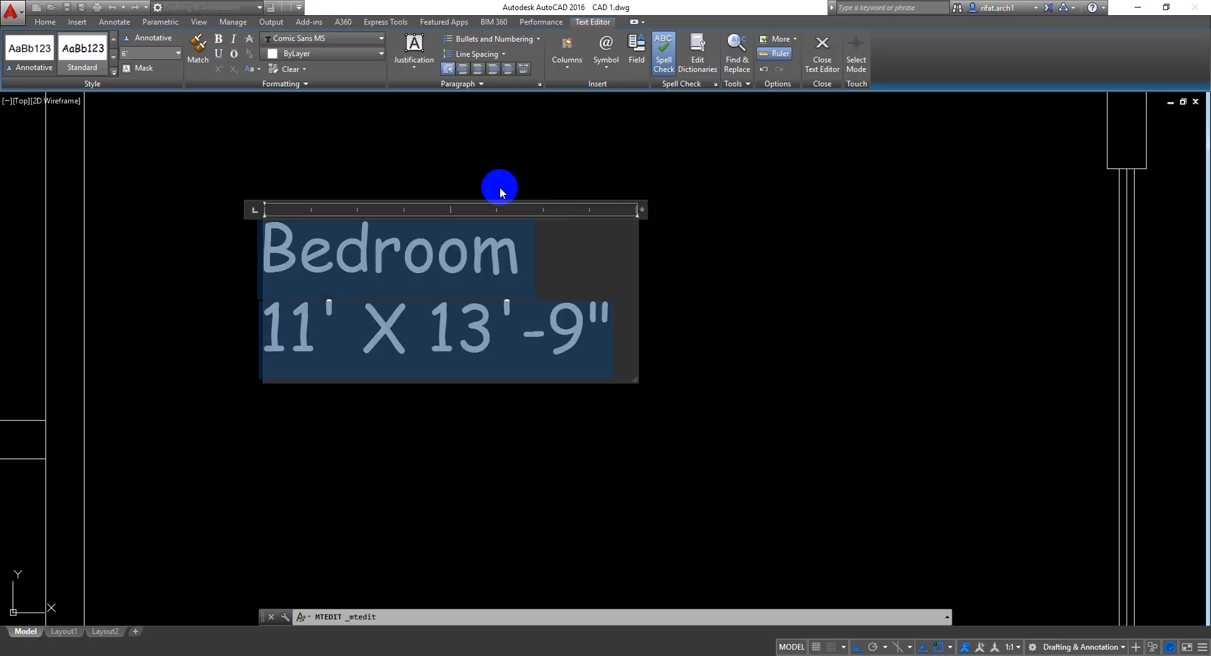
click(477, 68)
click(744, 352)
scroll(725, 372, down, 6)
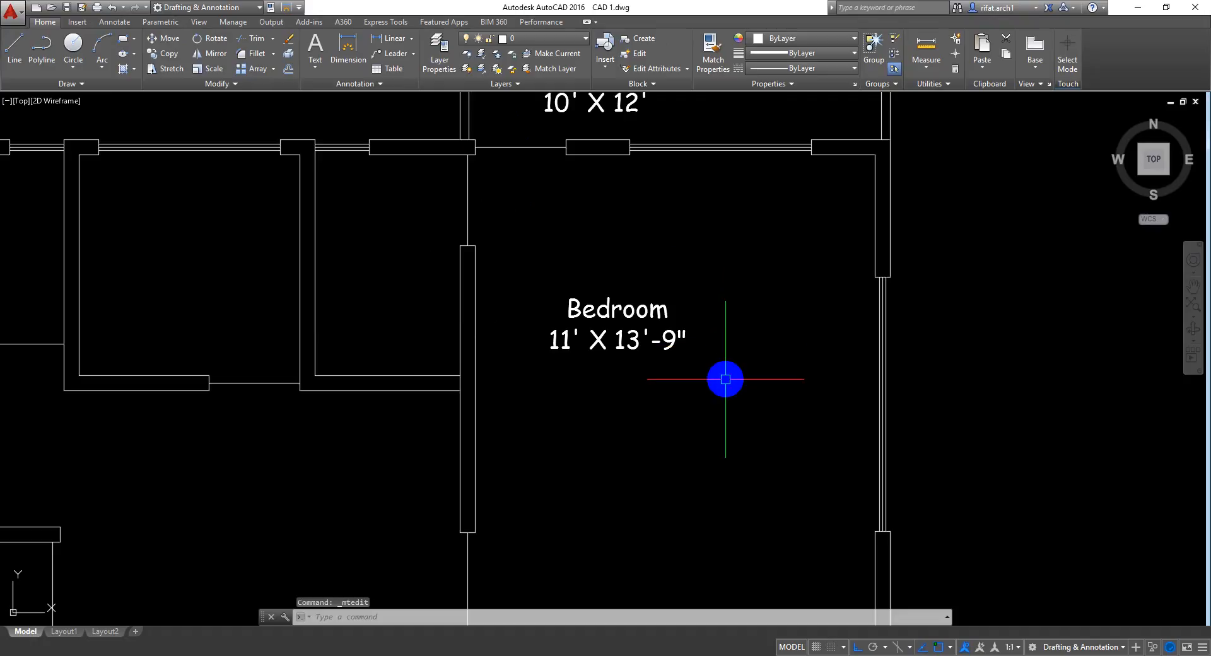
Step: Rename the label in the north balcony from Bedroom to "Belcony", keeping the size on its own line
middle_drag(729, 399, 584, 292)
scroll(568, 222, down, 3)
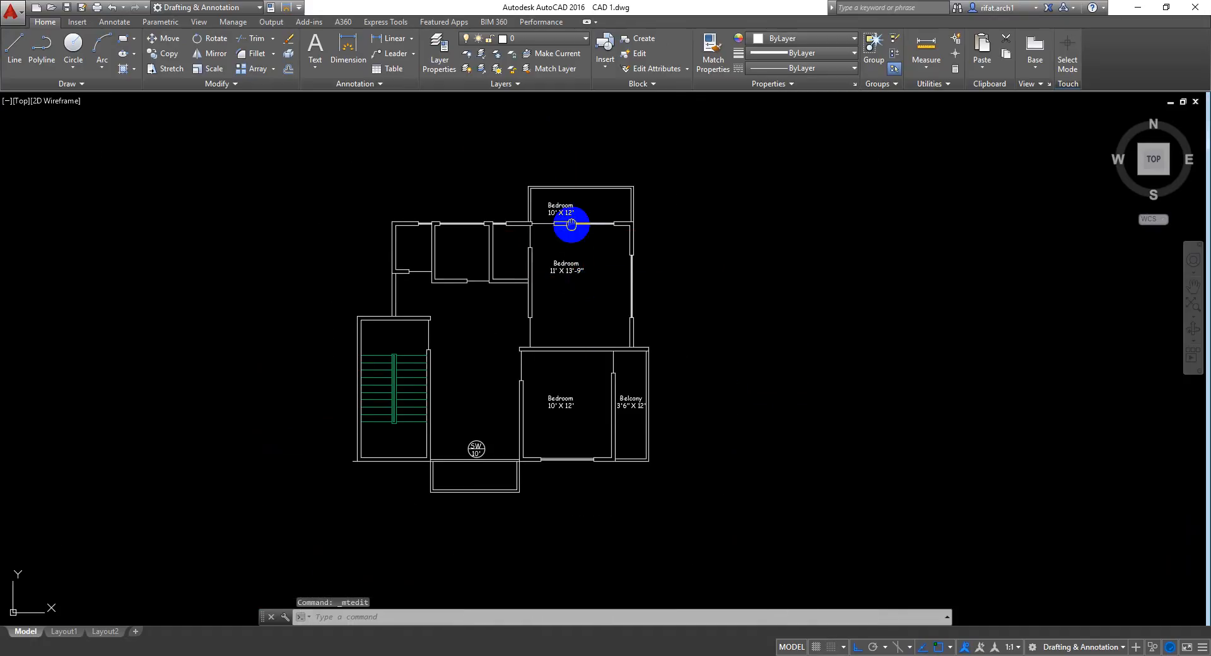
middle_drag(568, 222, 566, 265)
scroll(565, 264, up, 8)
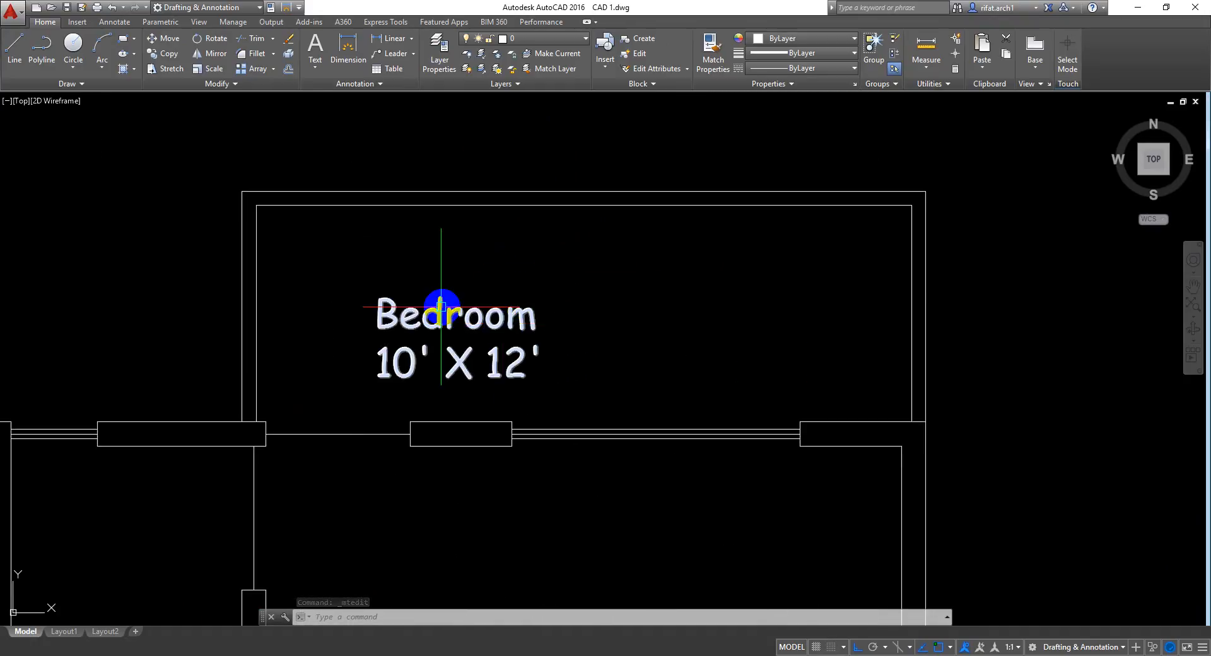
click(439, 305)
double_click(439, 306)
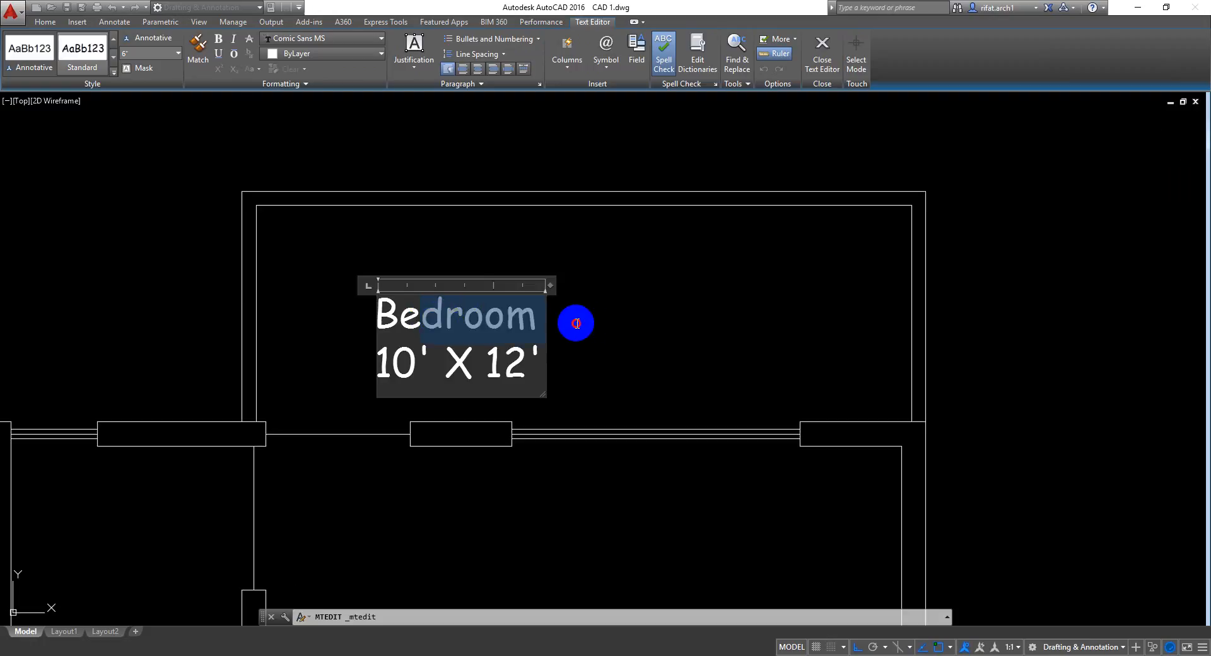
text(lcony10' X 12)
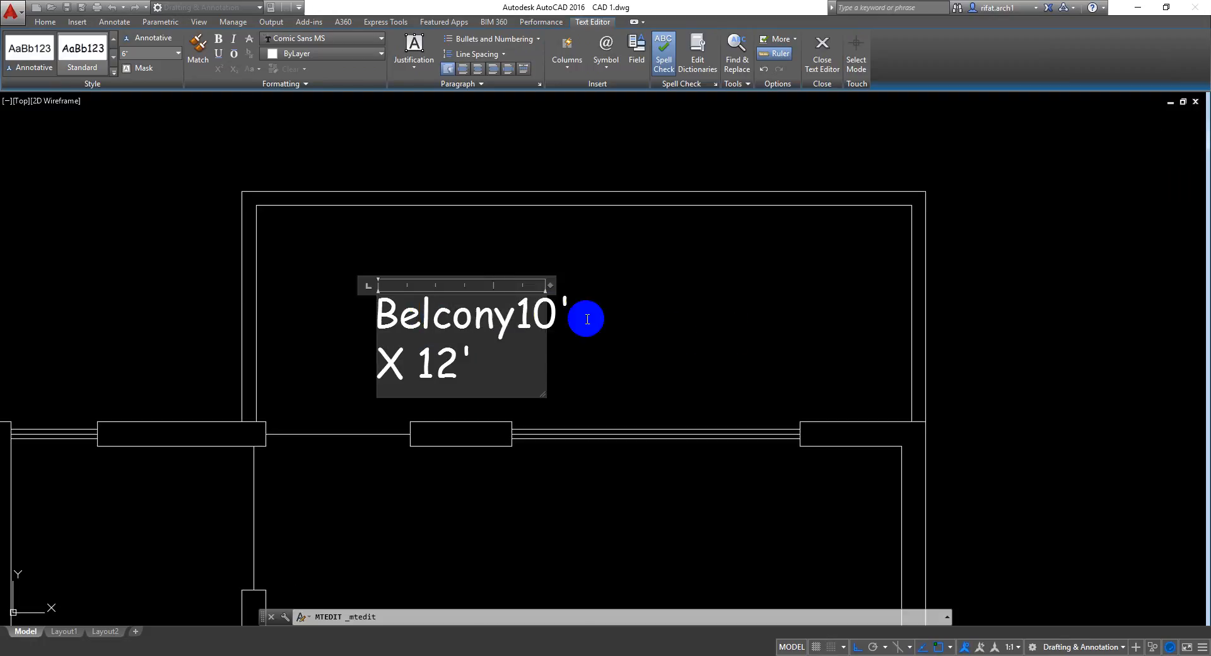
double_click(541, 309)
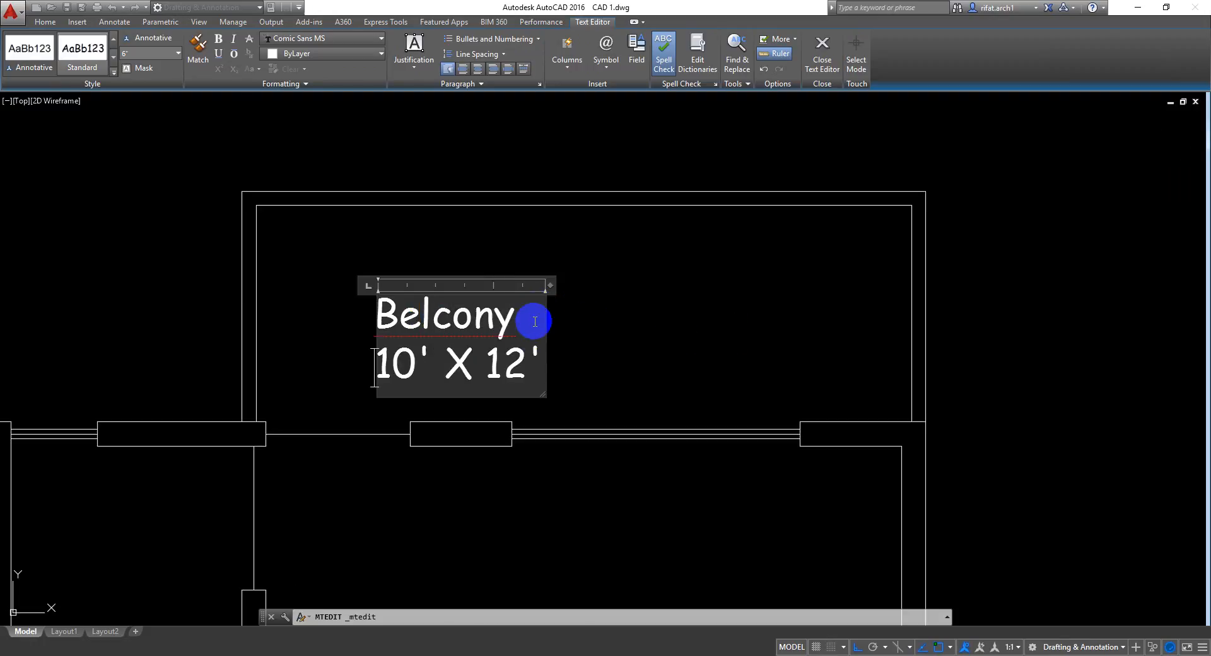
click(611, 304)
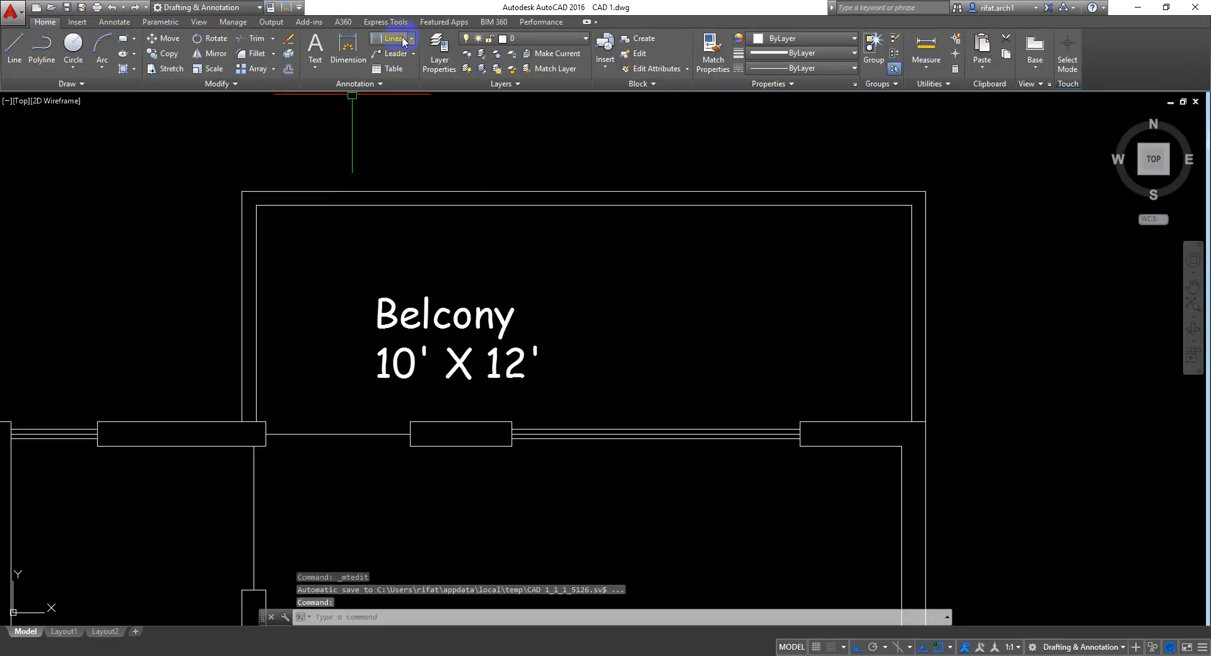
Step: Measure the north balcony's clear width between its side walls and its clear depth with linear dimensions
click(403, 40)
click(255, 324)
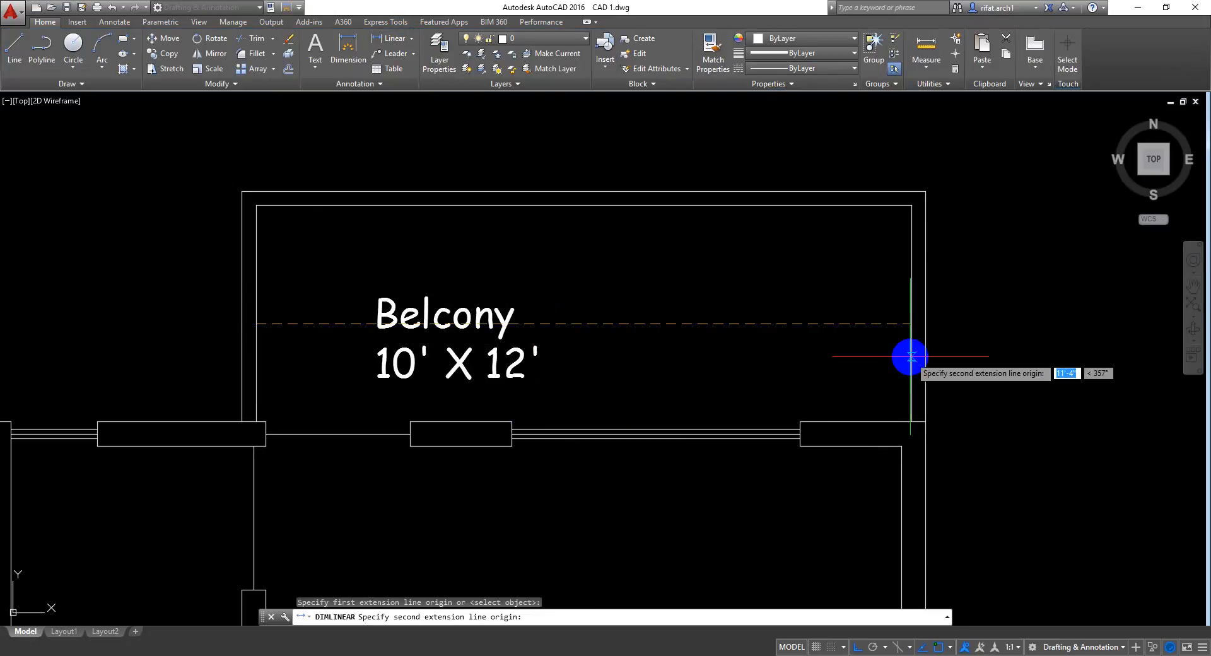
click(911, 324)
key(Escape)
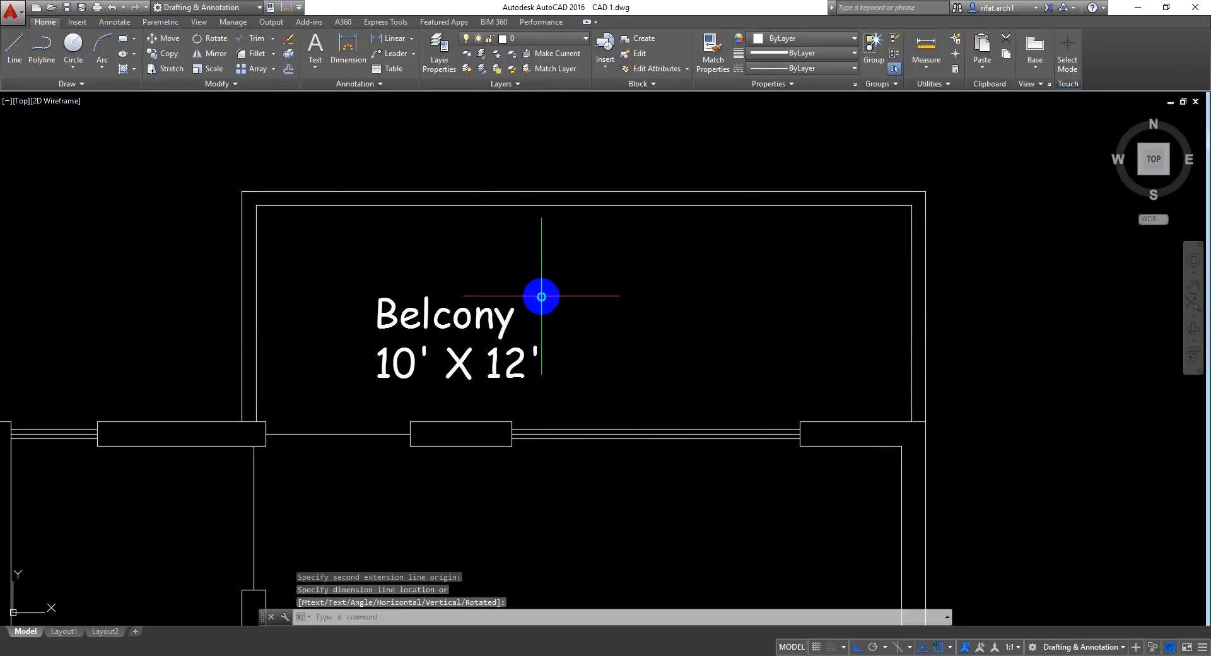
key(Return)
click(561, 206)
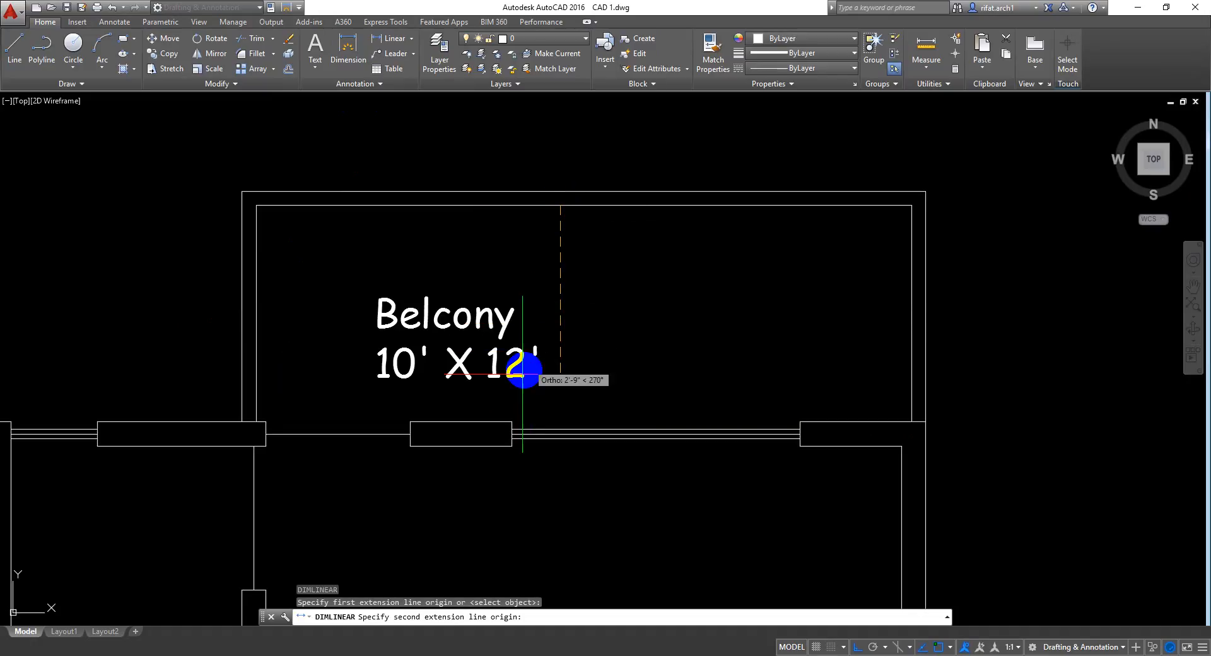
click(512, 425)
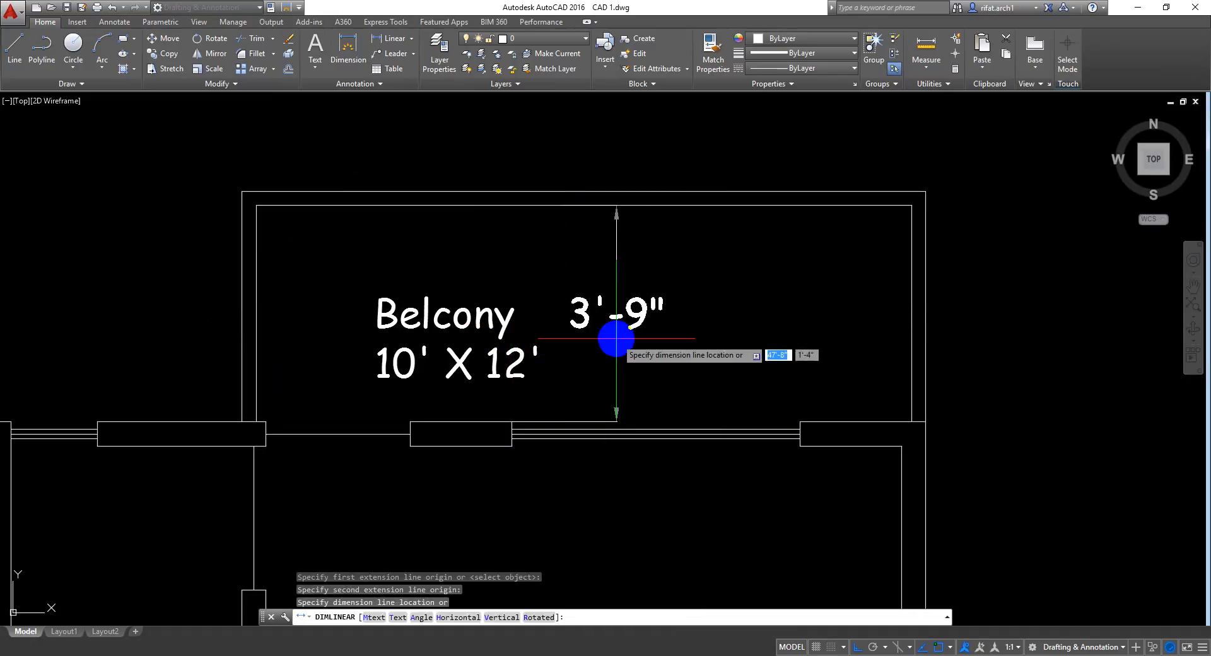
key(Escape)
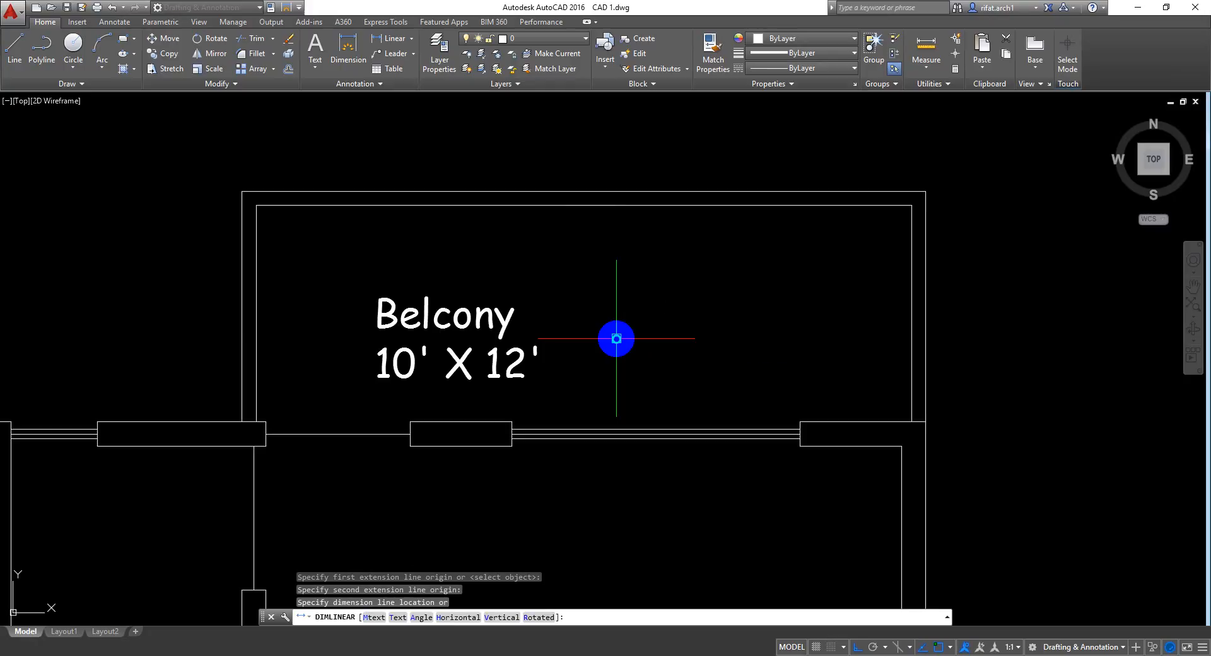
Step: Recheck the north balcony's clear east-west width with a linear dimension, without placing it
mouse_move(631, 319)
middle_down()
mouse_move(646, 273)
mouse_move(639, 323)
middle_up()
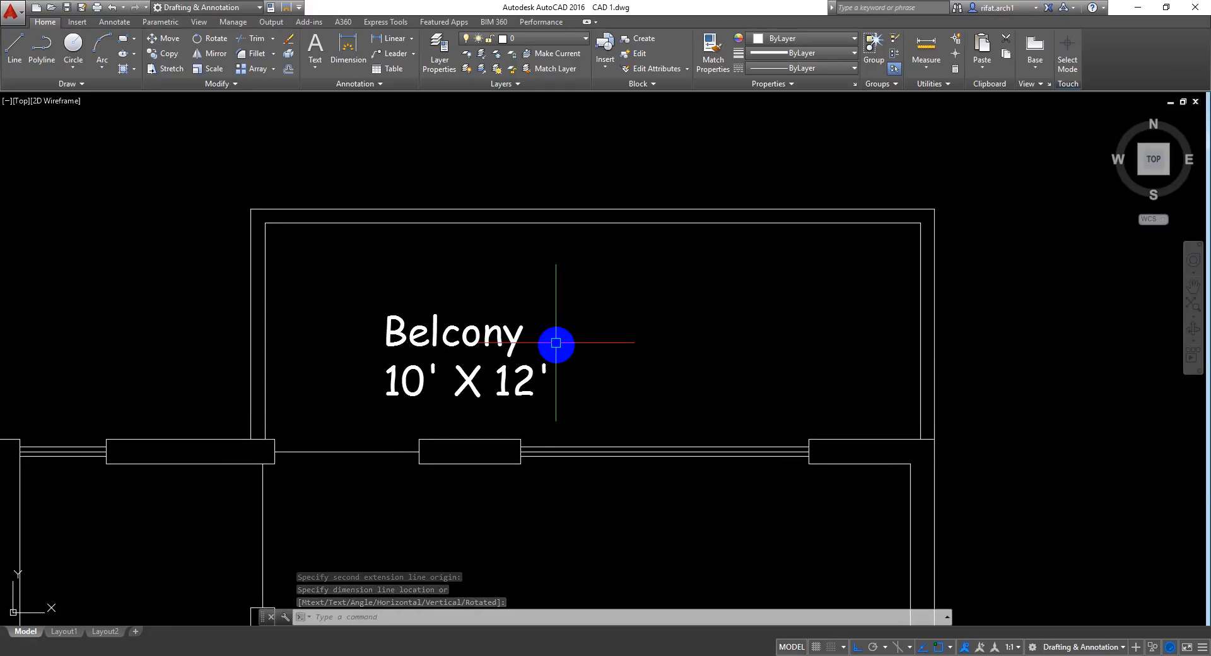
key(Return)
click(265, 332)
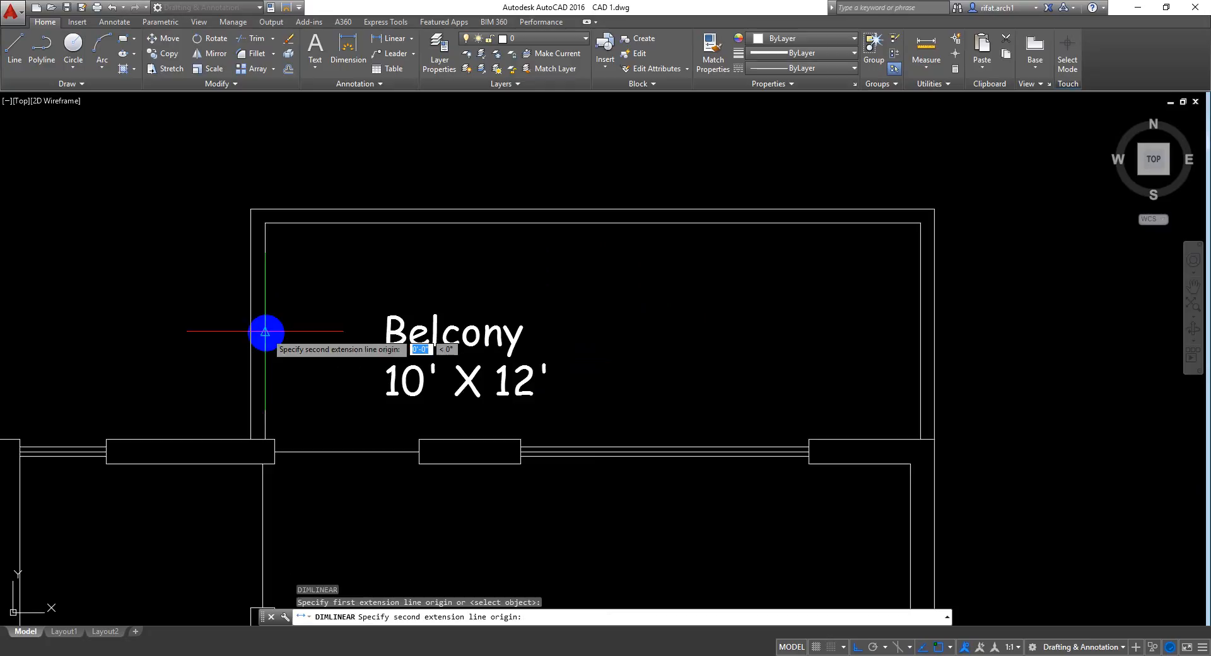
click(920, 332)
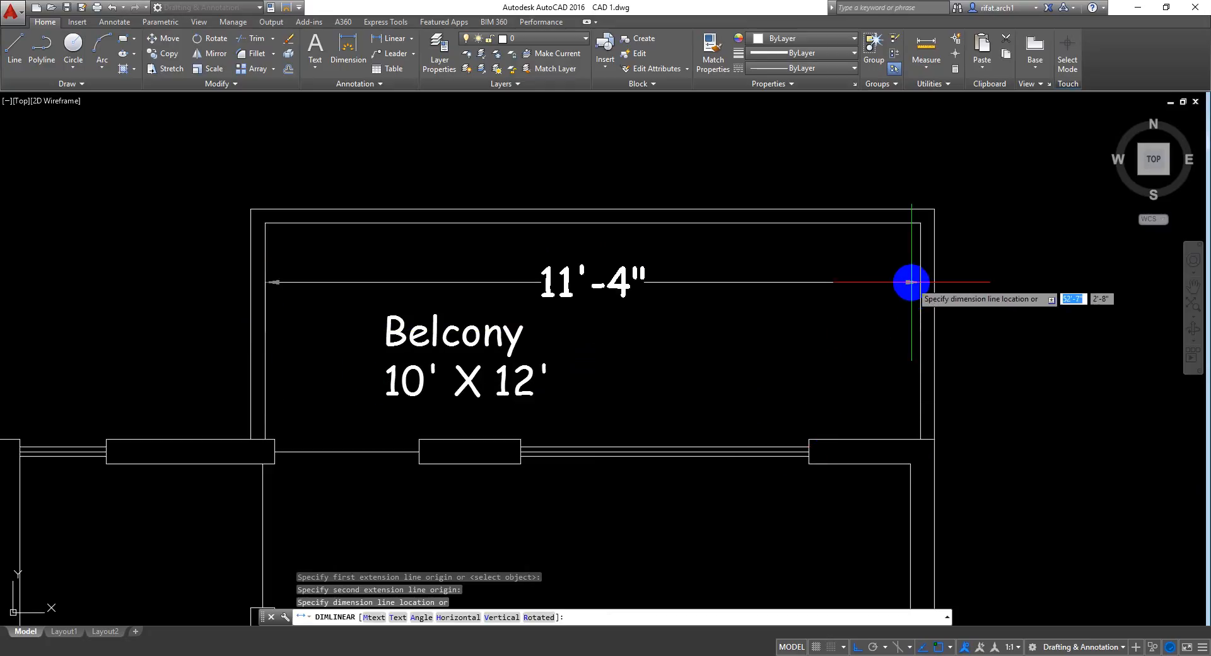
key(Escape)
Step: Change the size line of the north balcony's label to 11'-4" X 3'-9"
double_click(462, 385)
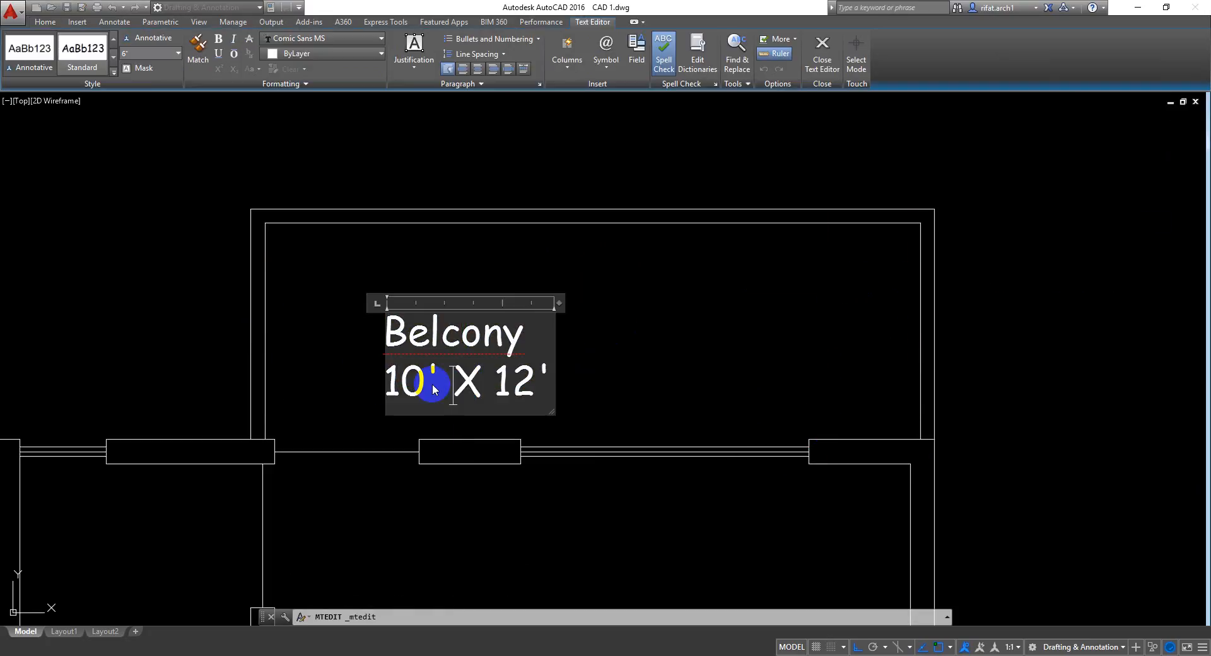
text(1)
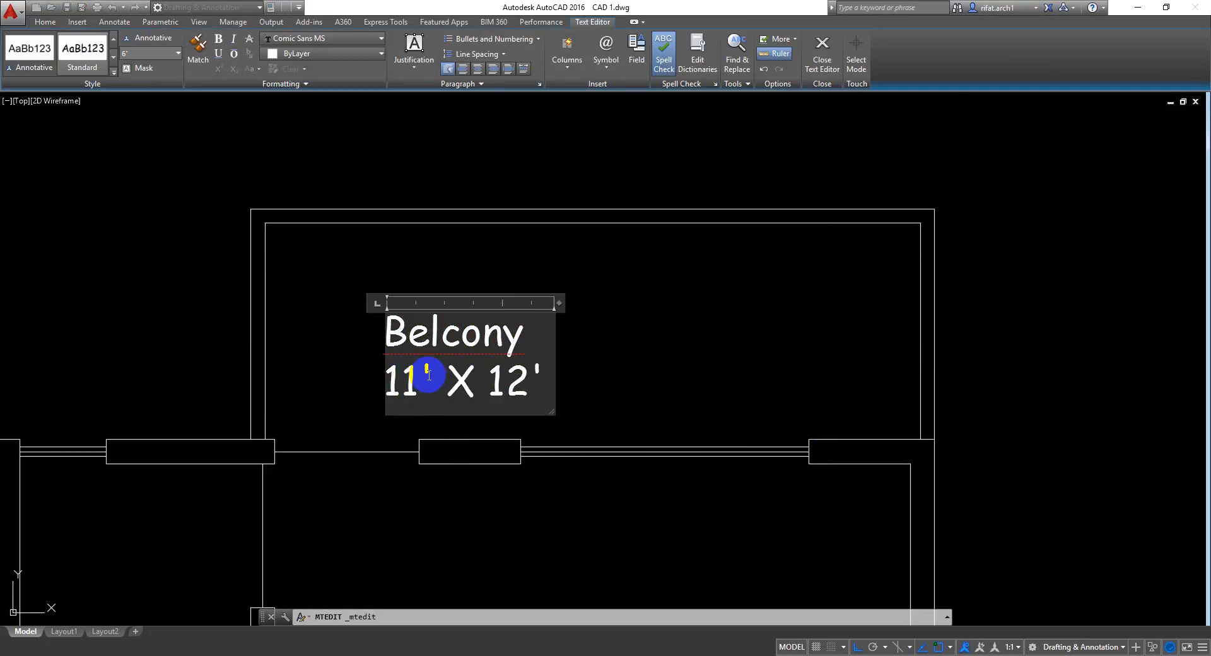
text(-4)
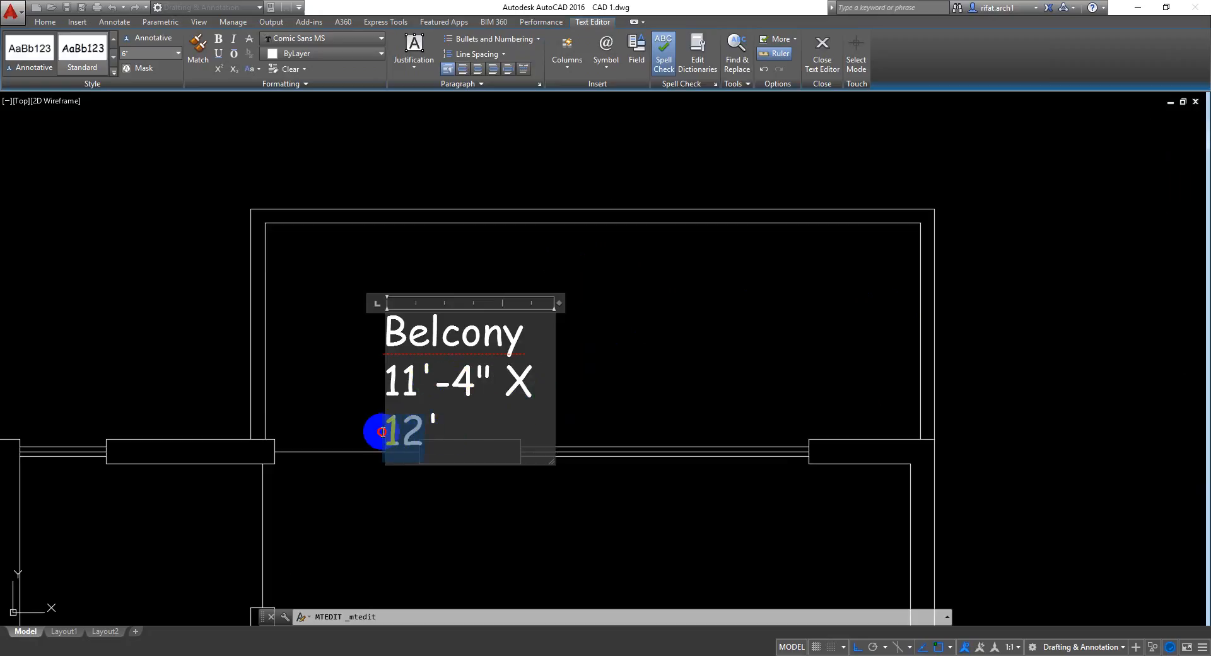
text(3)
click(423, 429)
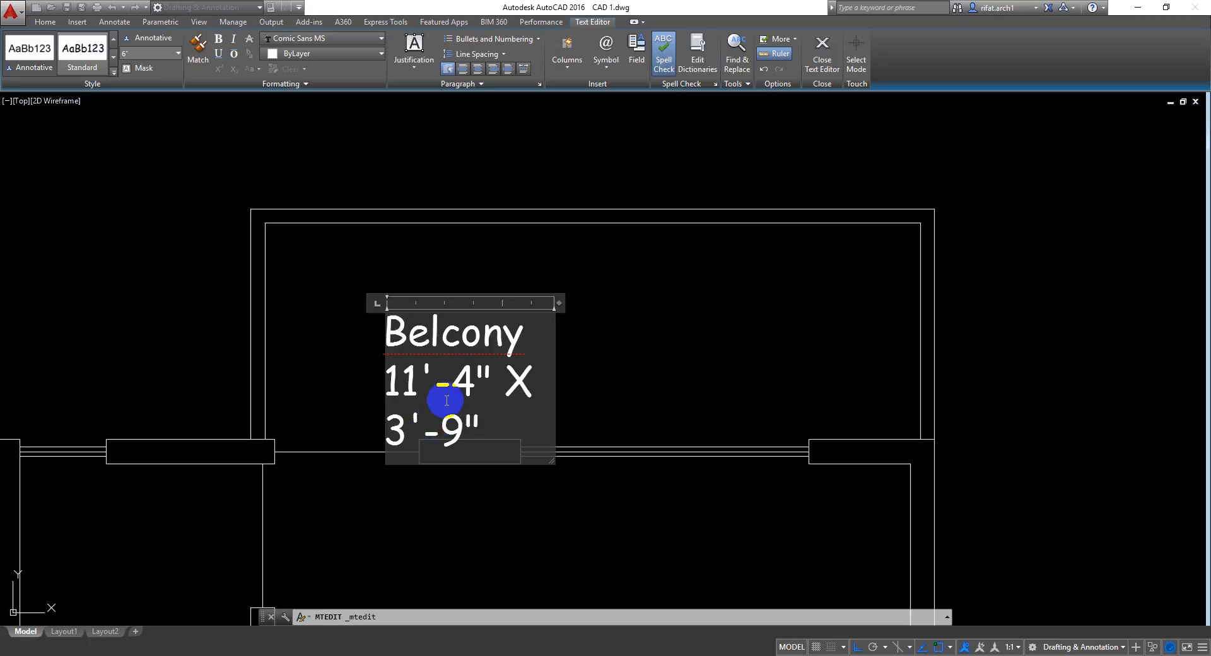
Step: Widen the north balcony label's text box to keep the size on one line, and centre both lines
drag(559, 304, 690, 318)
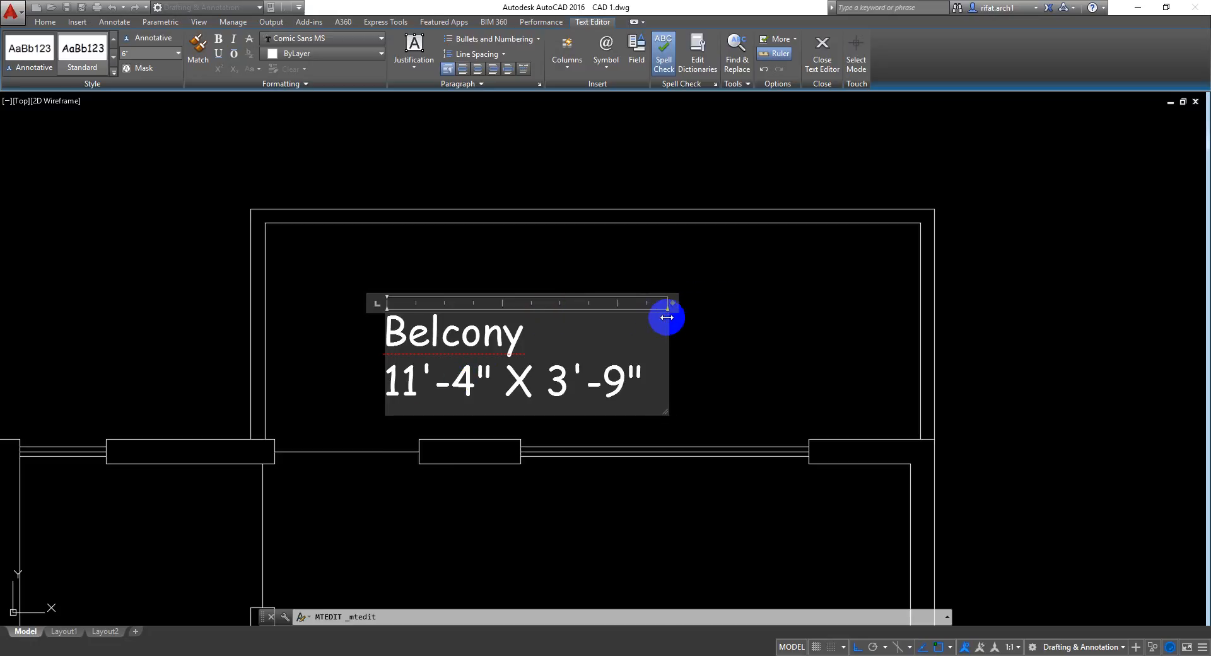
drag(659, 367, 530, 271)
click(478, 69)
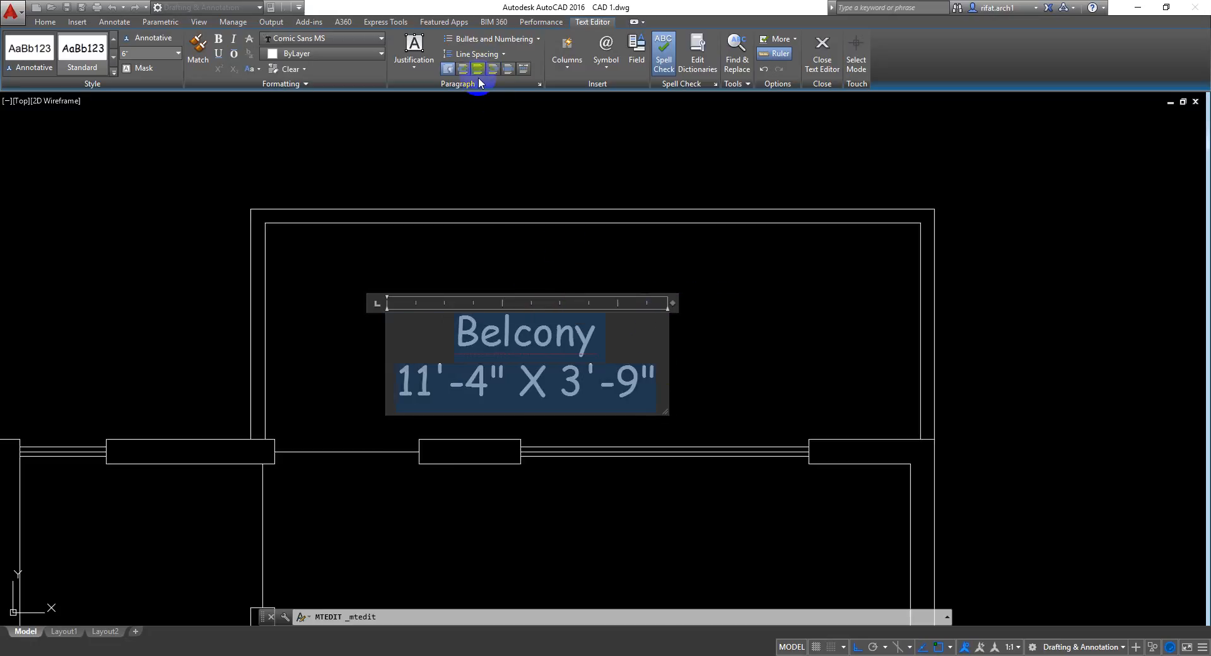
click(767, 359)
Step: Move the north balcony and upper bedroom labels together about 1'-5" straight east, towards the middle of their rooms
click(627, 302)
click(522, 365)
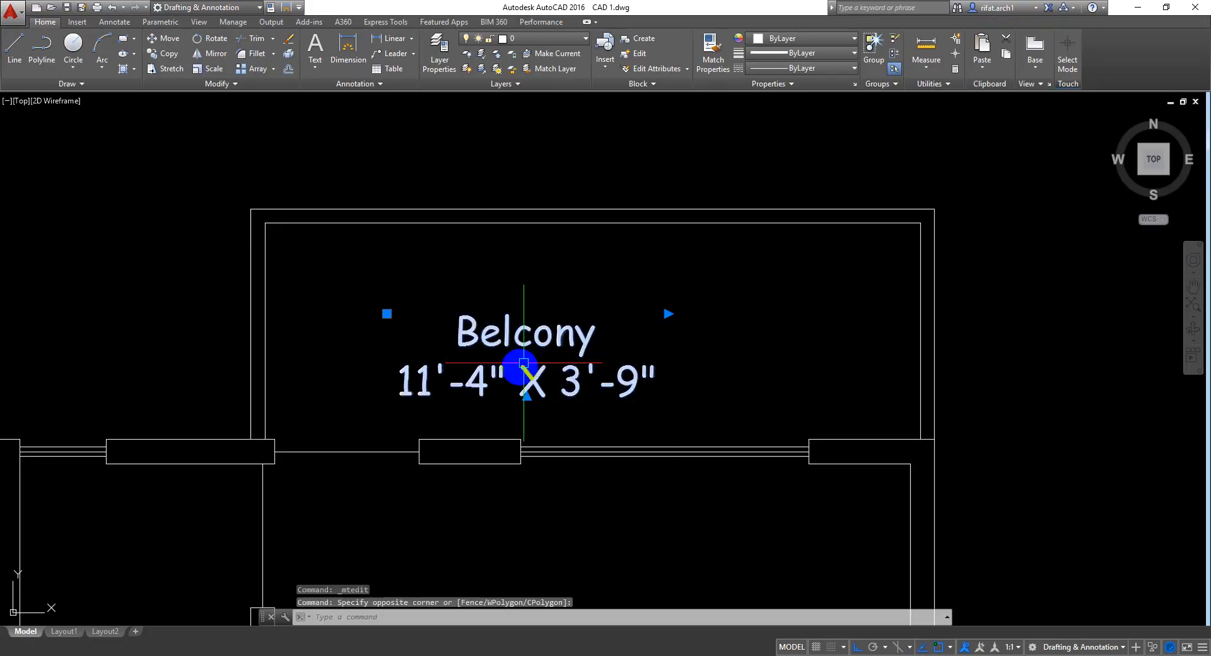
scroll(558, 378, down, 2)
scroll(557, 377, down, 2)
middle_drag(538, 436, 523, 363)
click(593, 403)
click(522, 489)
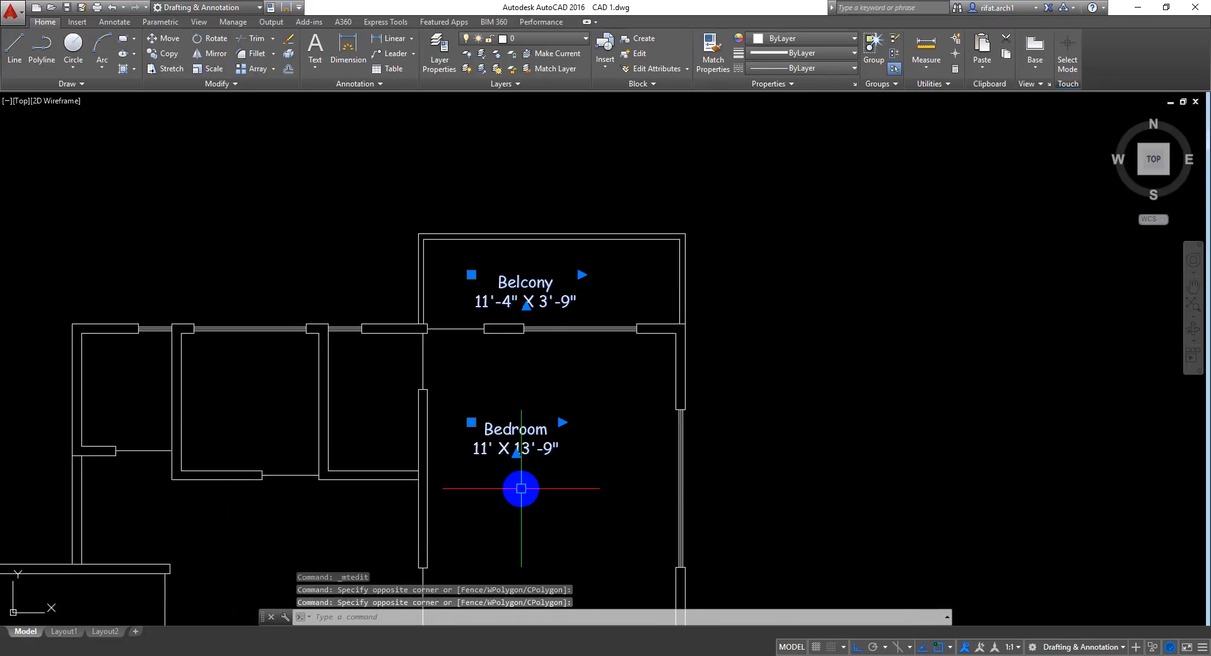
text(m)
key(Return)
click(507, 539)
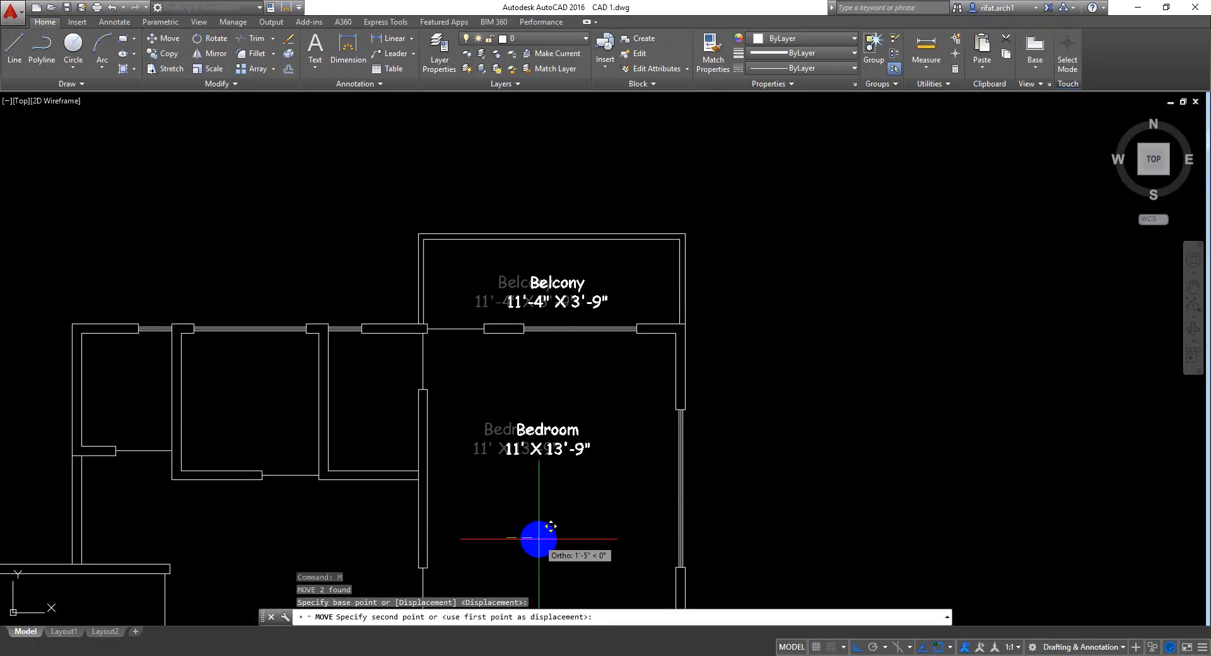
click(540, 539)
Step: Move the upper bedroom's label straight south towards the middle of the room
middle_drag(555, 487, 600, 378)
click(635, 279)
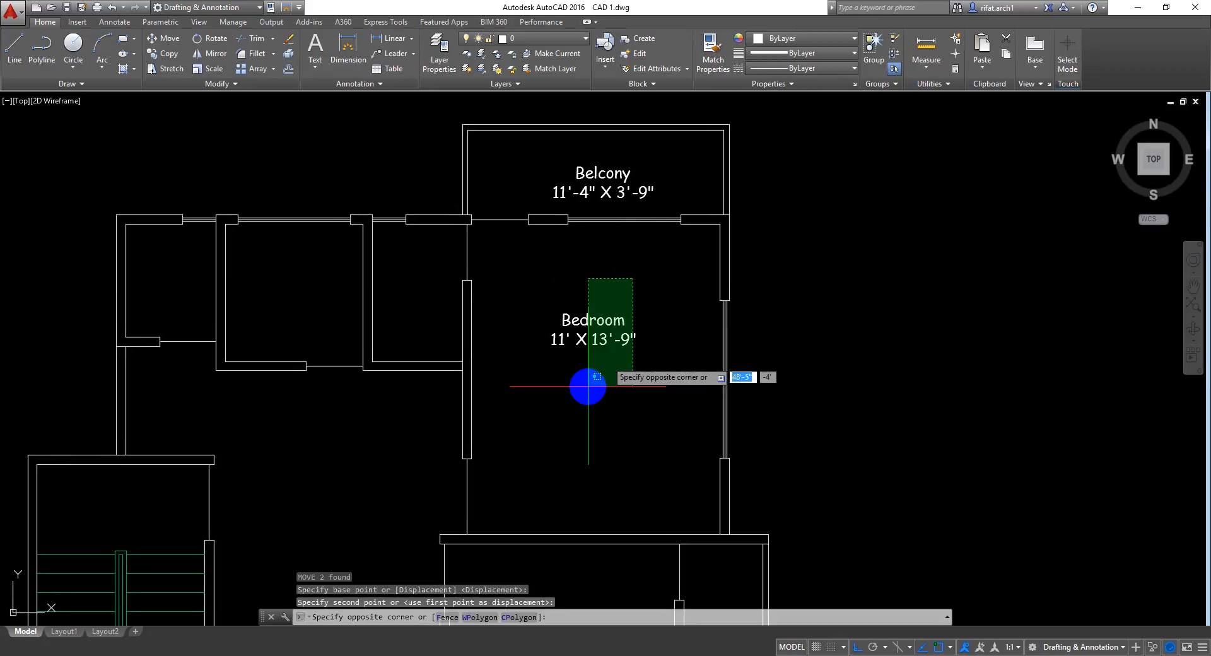
click(582, 396)
text(m)
key(Return)
click(664, 342)
click(665, 403)
Step: Move the lower bedroom's "Bedroom 10' X 12'" label slightly east towards the middle of the room
middle_drag(587, 458, 578, 207)
click(602, 374)
click(551, 468)
text(m)
key(Return)
click(491, 486)
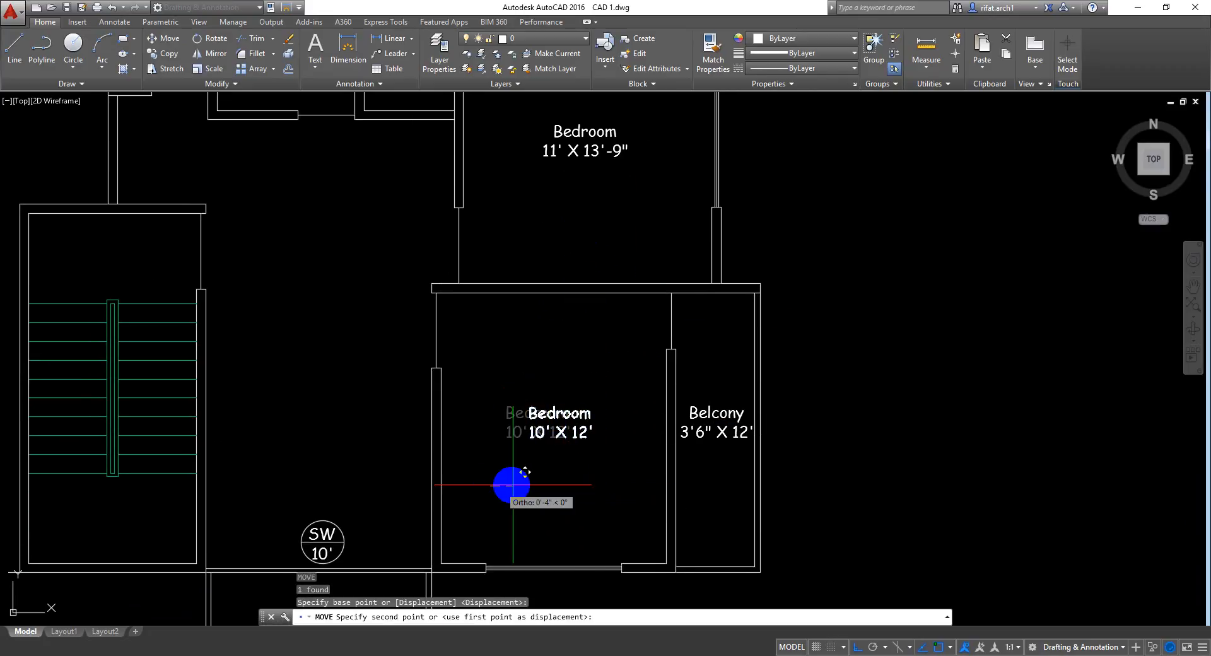
click(515, 486)
middle_drag(584, 487, 631, 451)
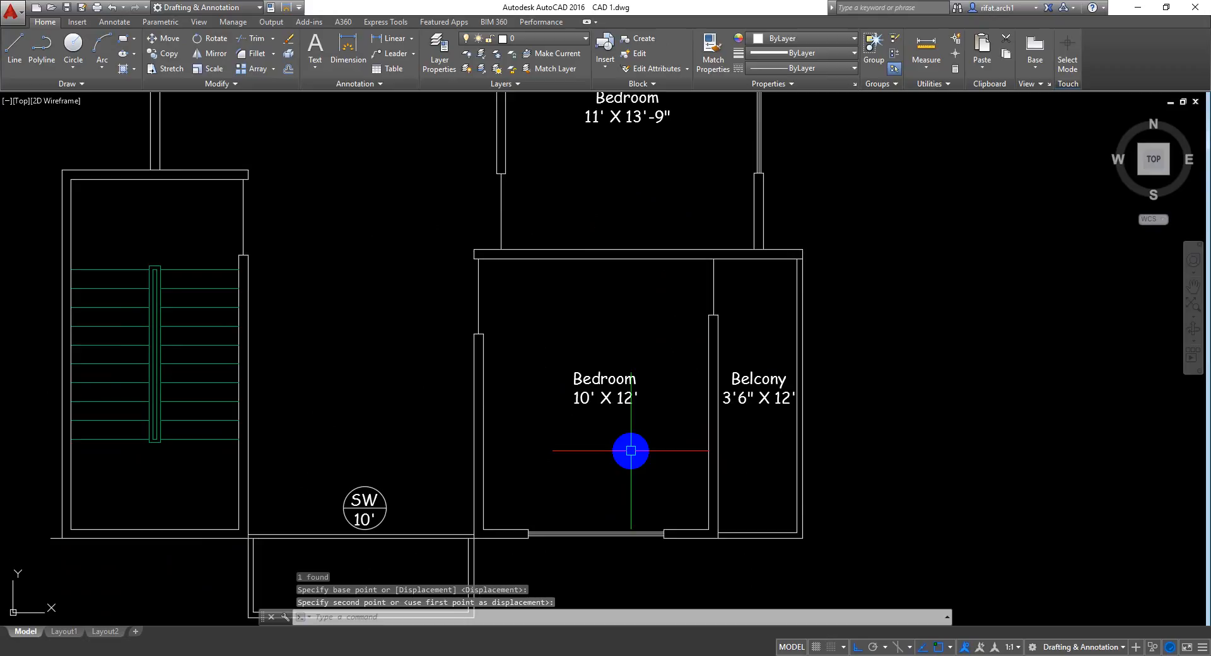
Step: Save the drawing
scroll(631, 451, down, 2)
scroll(565, 311, up, 4)
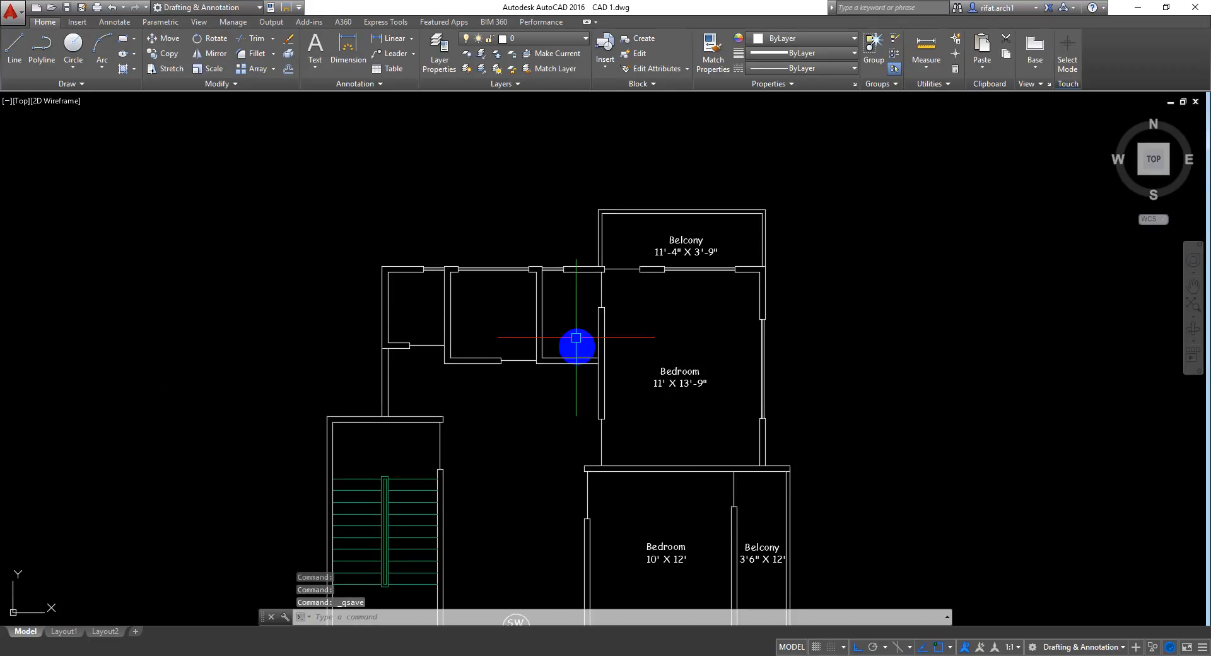
key(ctrl+s)
middle_drag(695, 277, 667, 309)
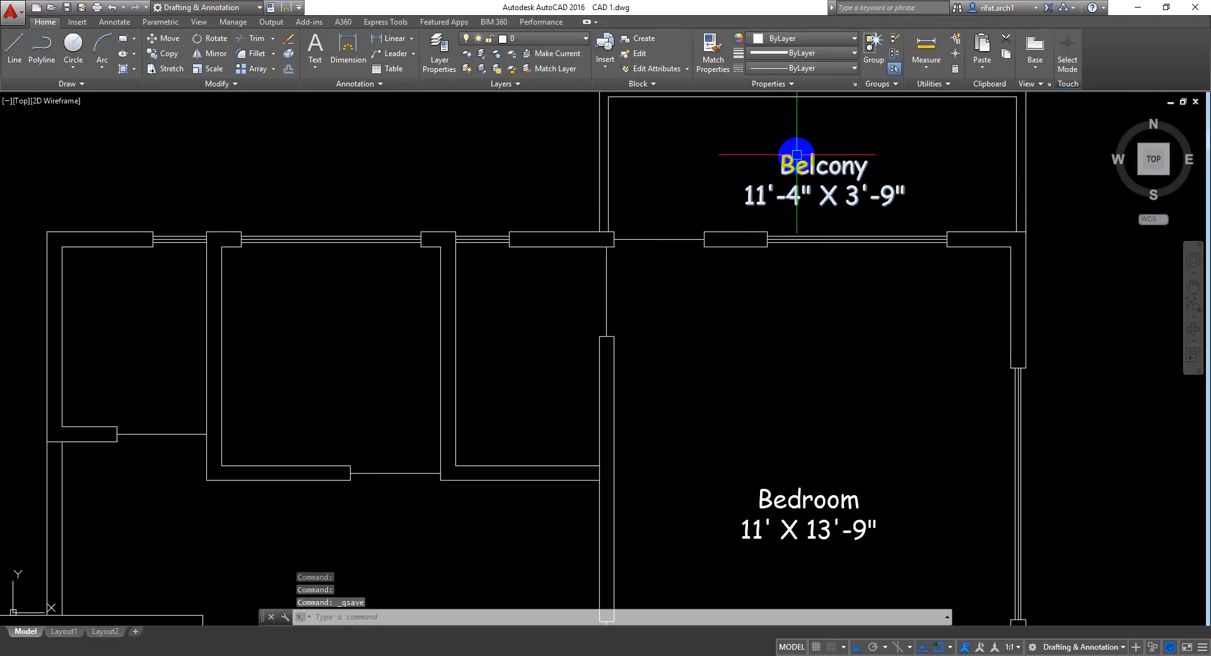
Step: Copy the north balcony label about 5'-5" straight south into the upper bedroom
click(798, 155)
click(162, 54)
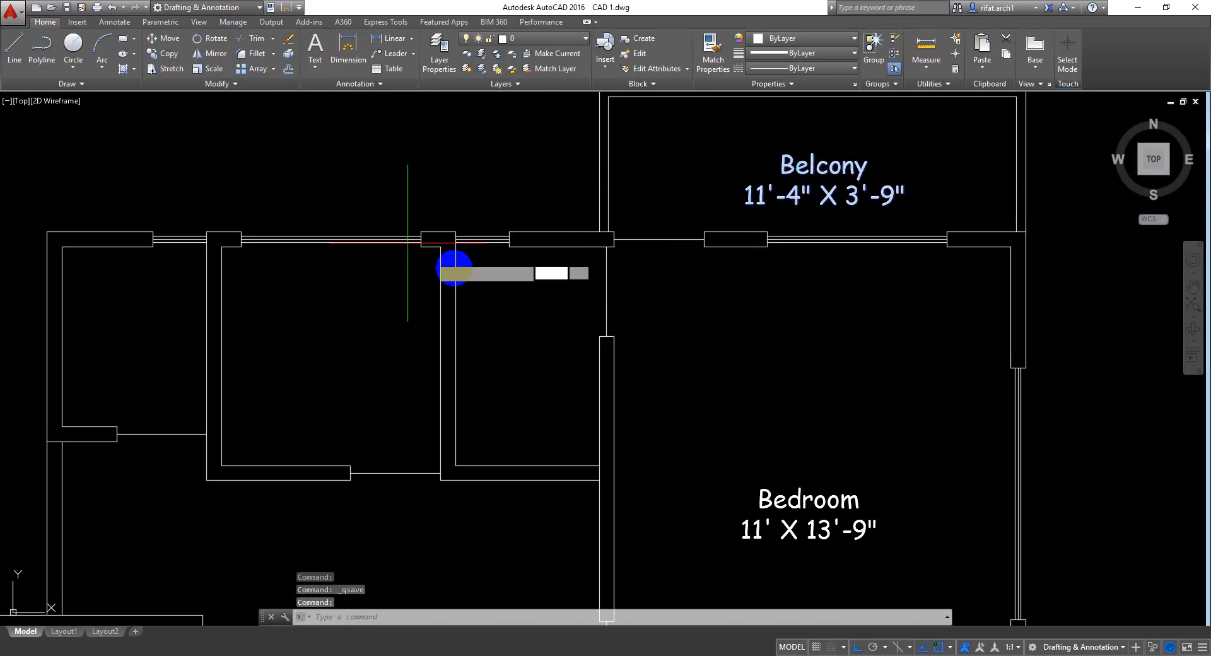
click(858, 309)
click(967, 492)
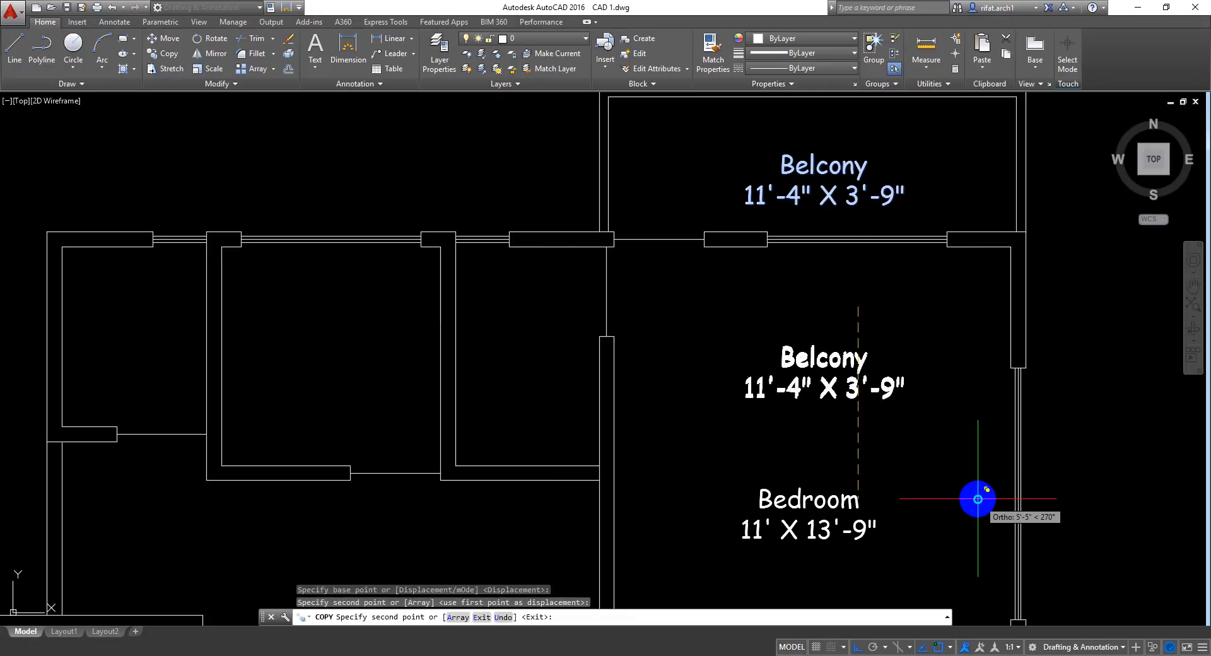
key(Return)
Step: Move the copied balcony label straight west into the small room adjoining the upper bedroom
click(828, 417)
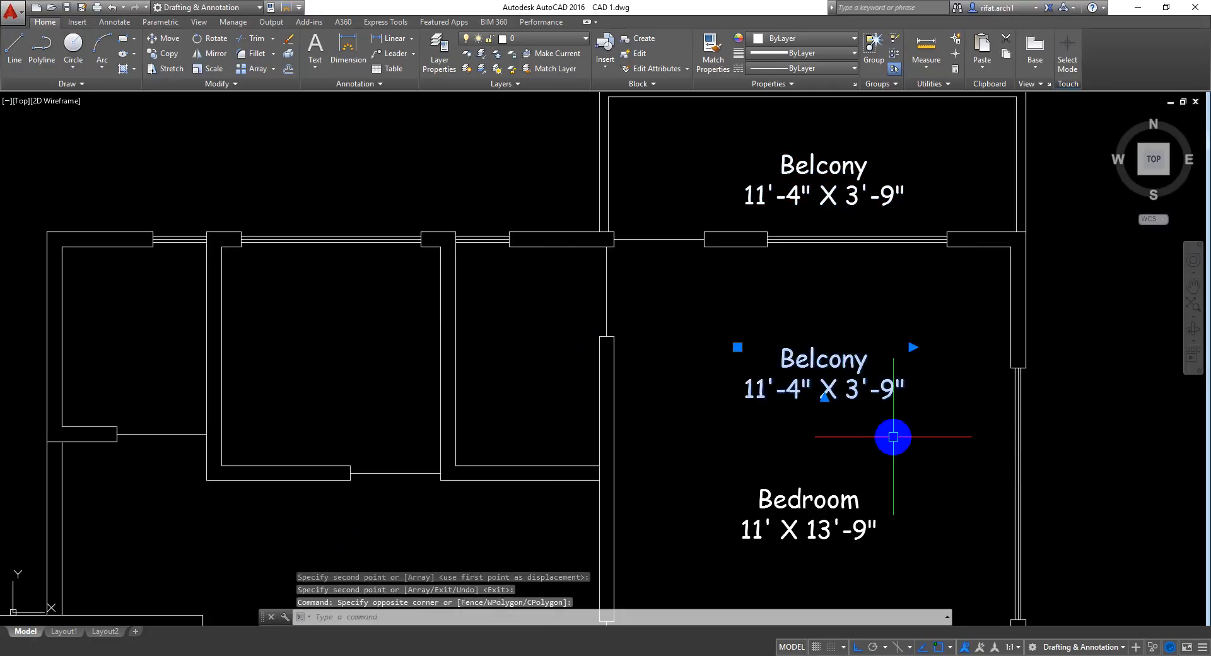
text(m)
key(Return)
click(940, 445)
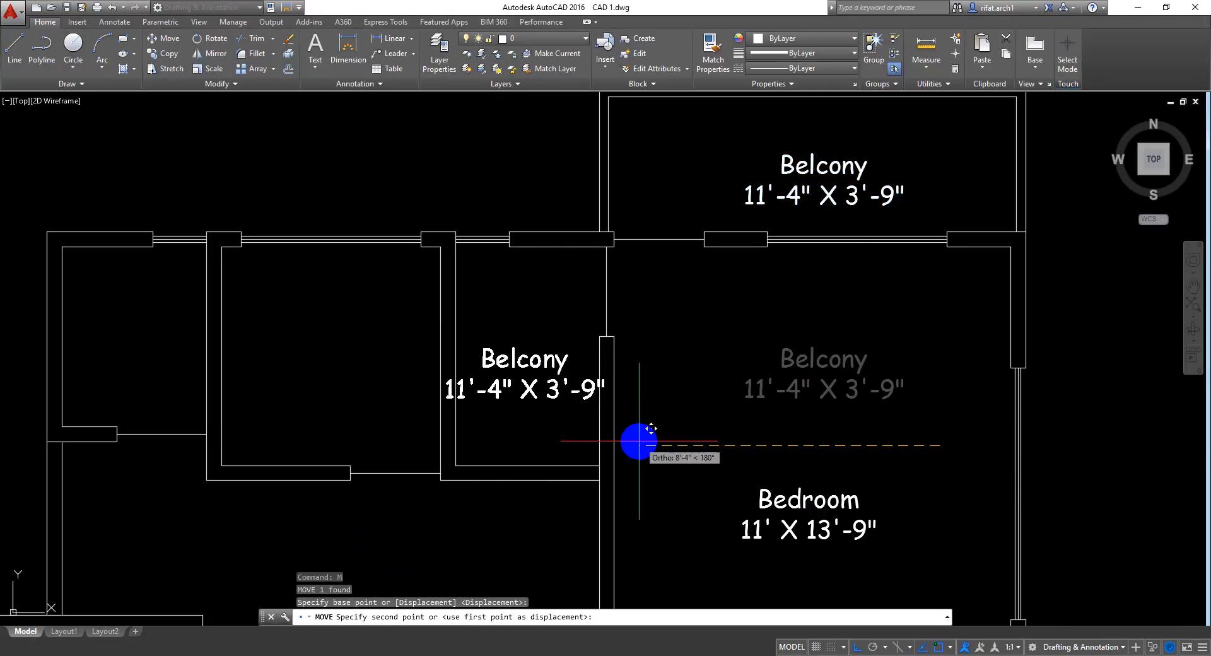
click(646, 442)
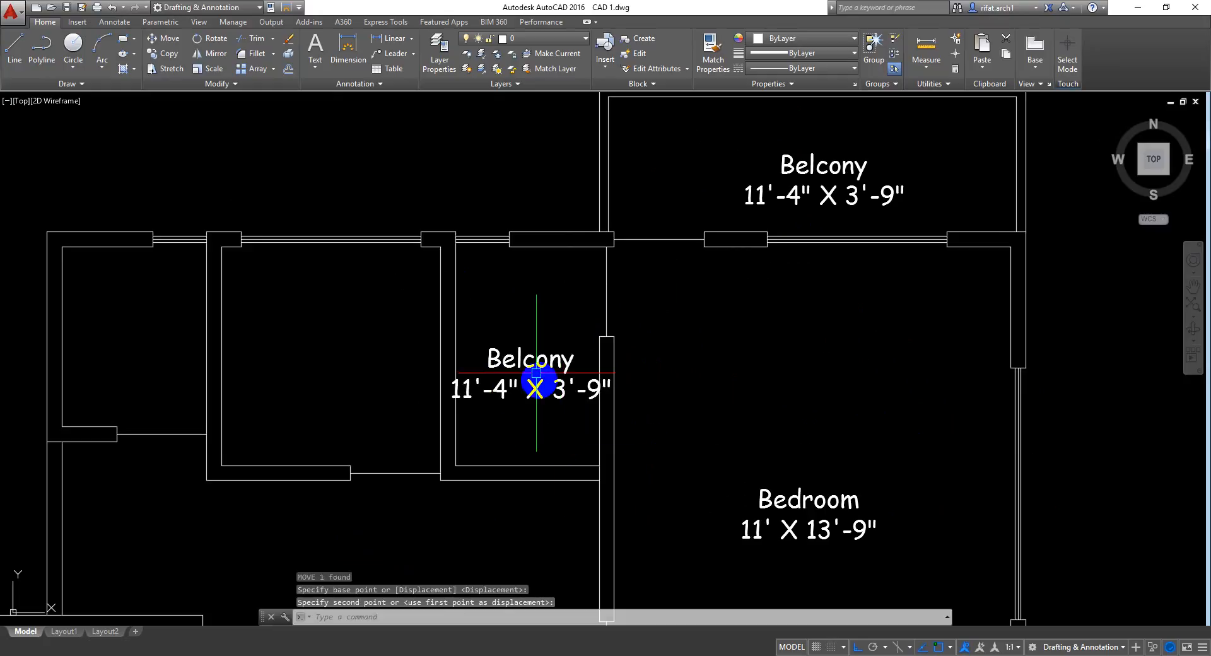
Step: Change the room name in the small room's copied label to "Toilet"
scroll(536, 372, up, 4)
double_click(505, 365)
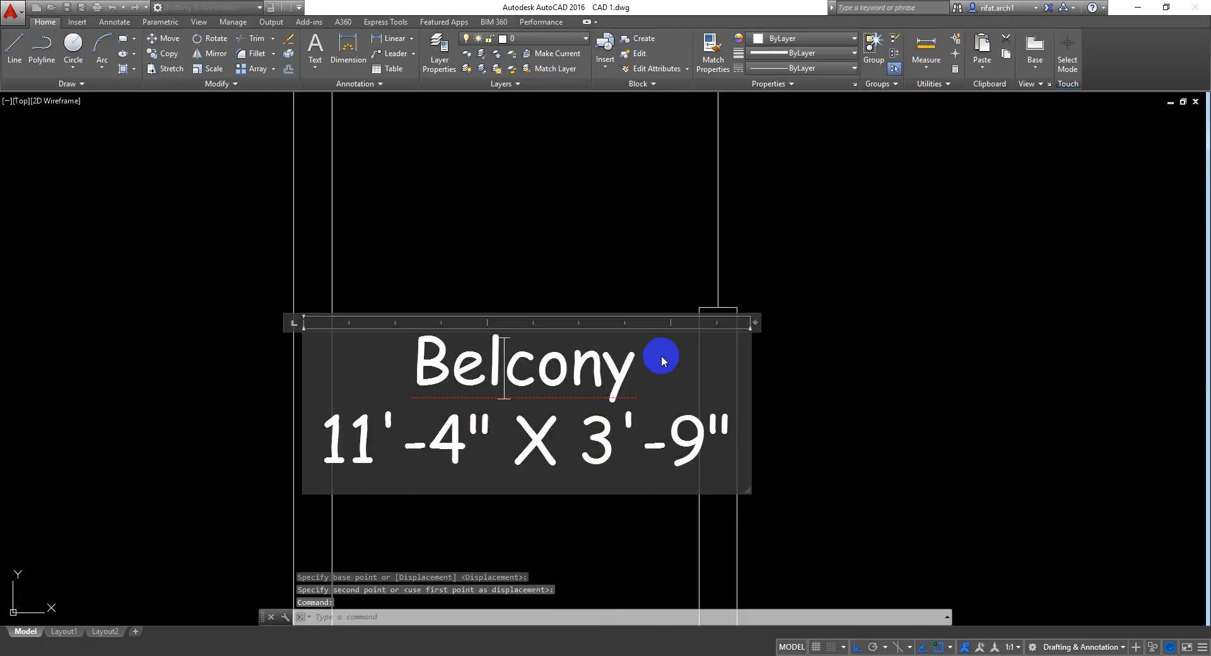
drag(633, 360, 434, 367)
click(434, 367)
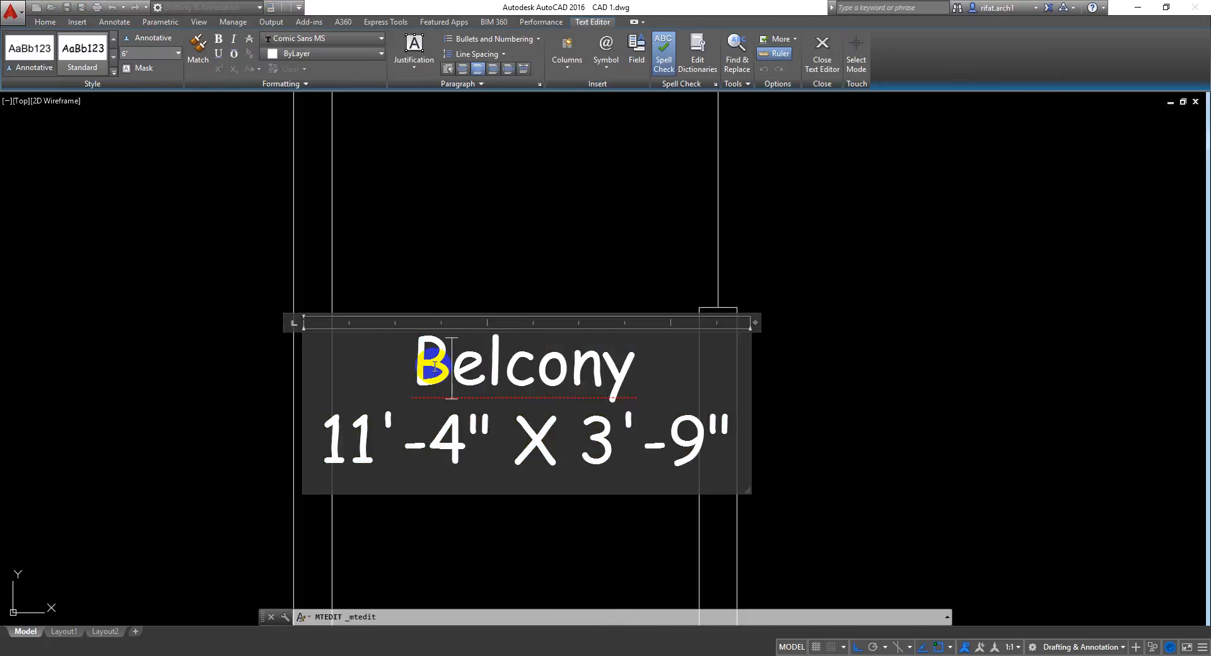
key(ctrl+a)
click(434, 367)
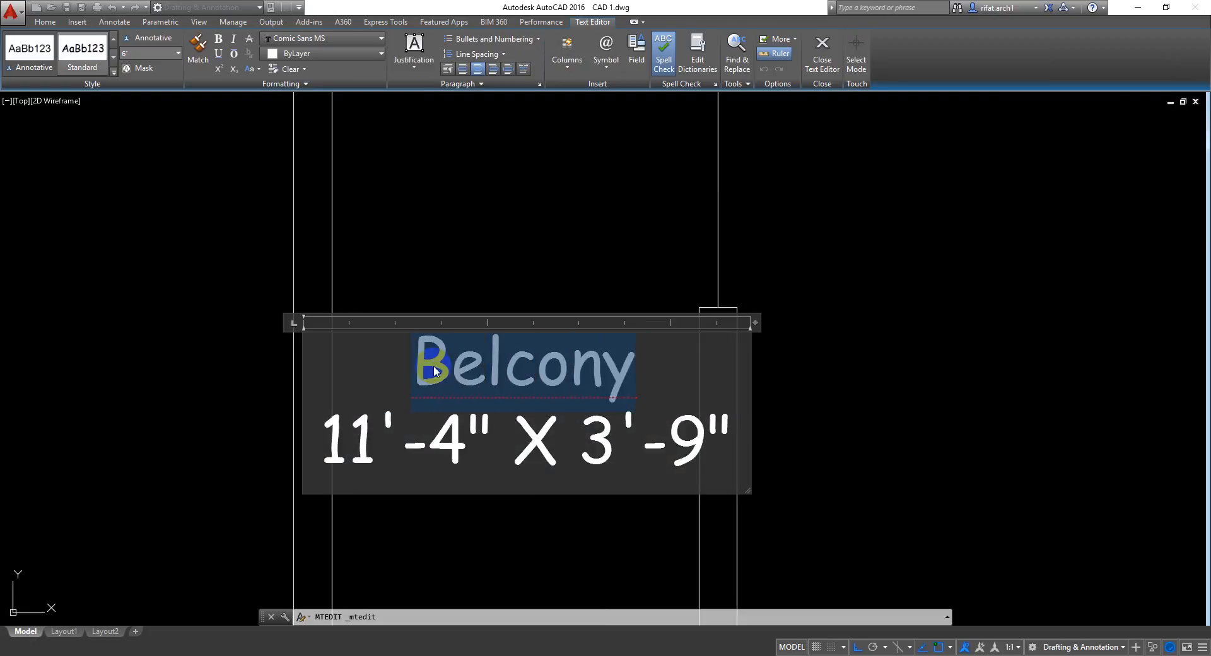
text(Toilet)
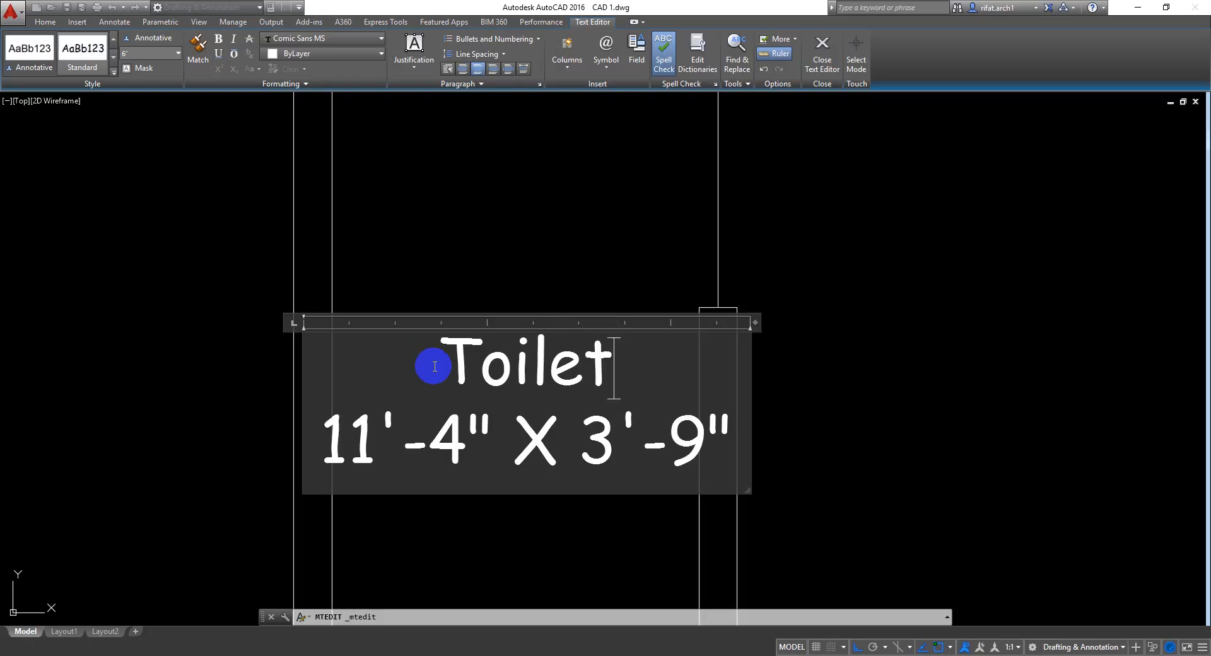
click(399, 272)
Step: Measure the toilet's inner depth and width with linear dimensions, without placing either dimension
scroll(406, 219, down, 4)
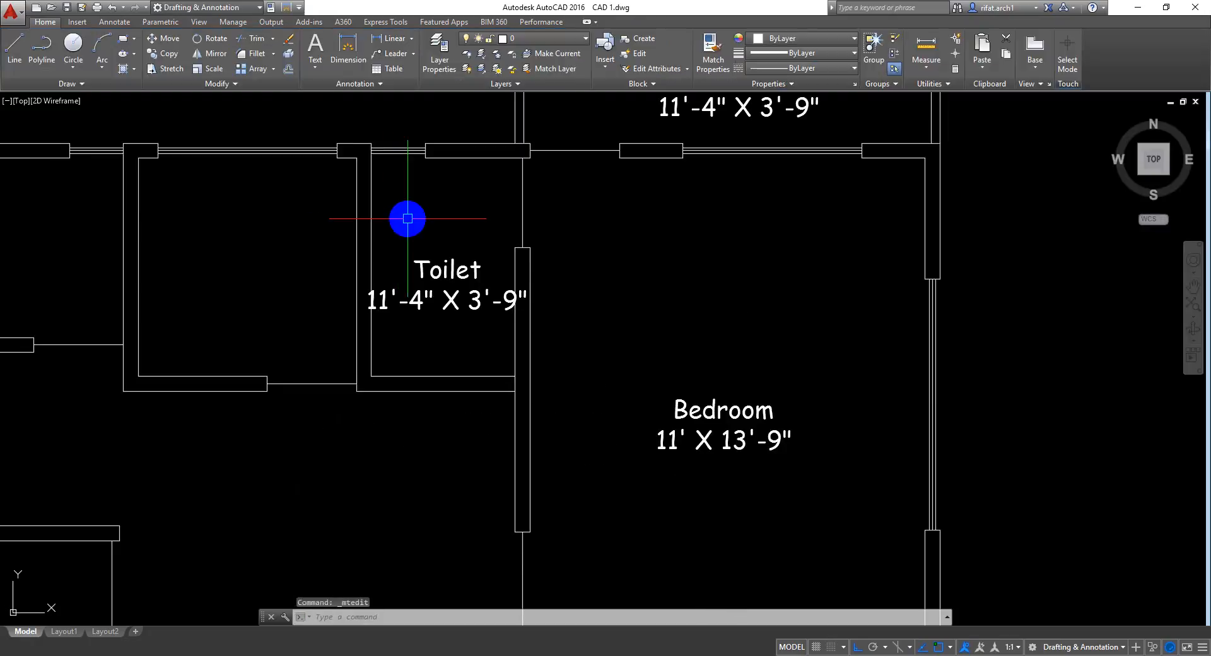
click(399, 39)
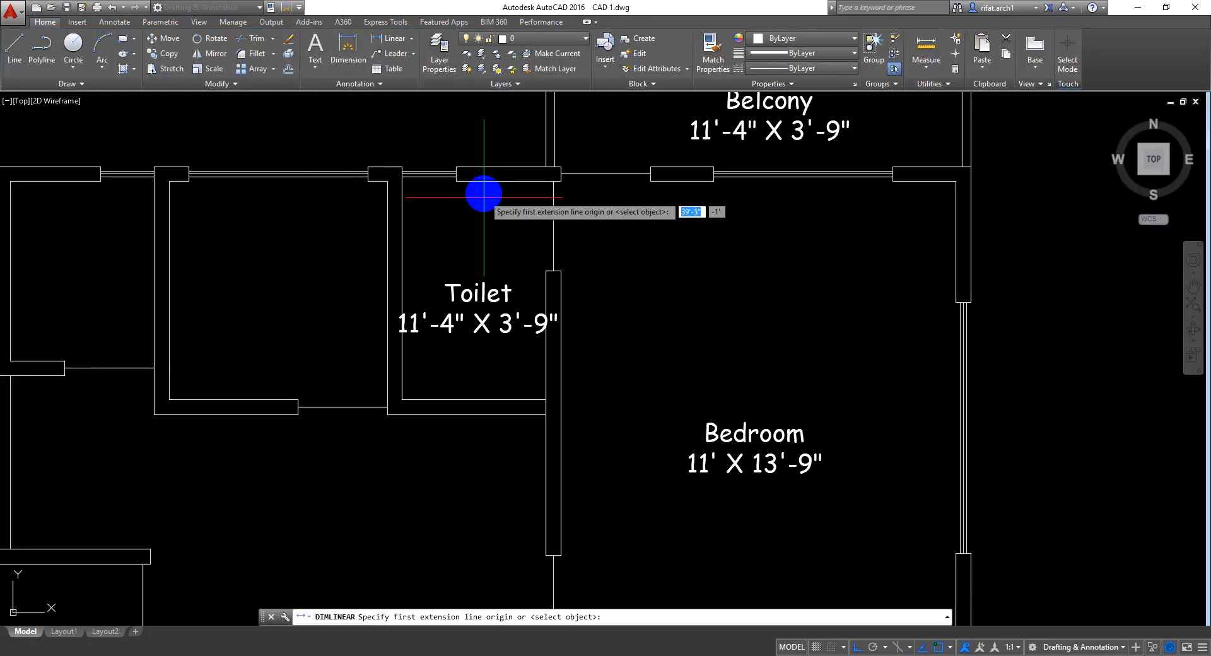
click(554, 182)
click(546, 399)
key(Escape)
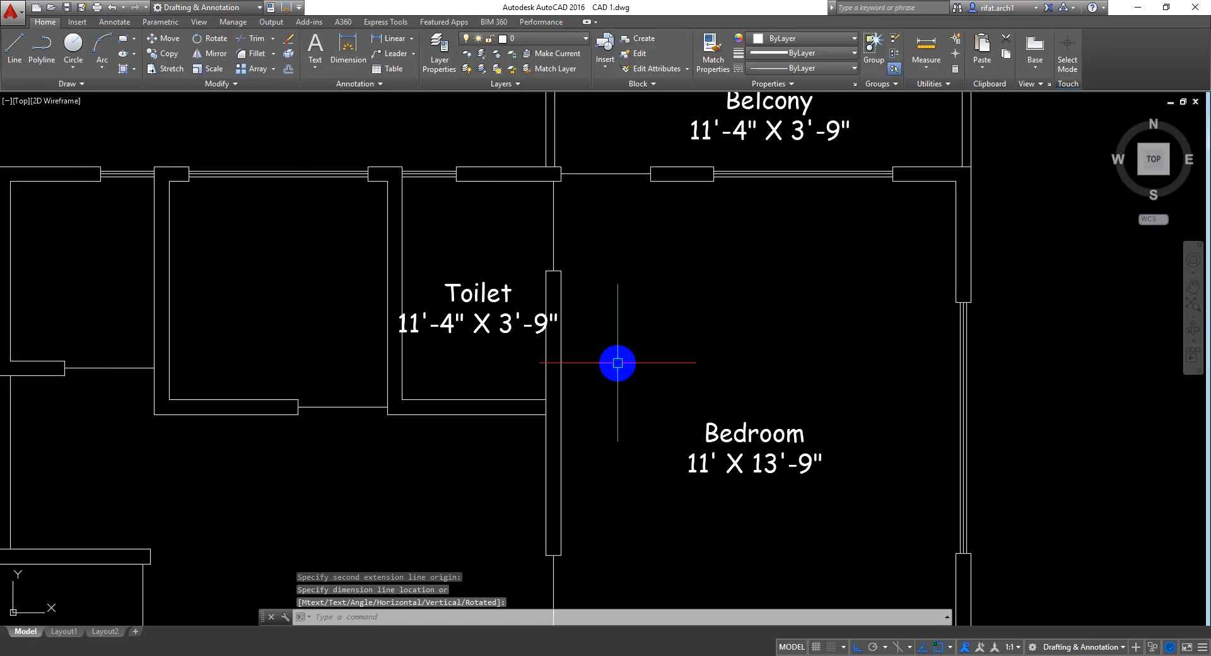
key(Return)
click(402, 364)
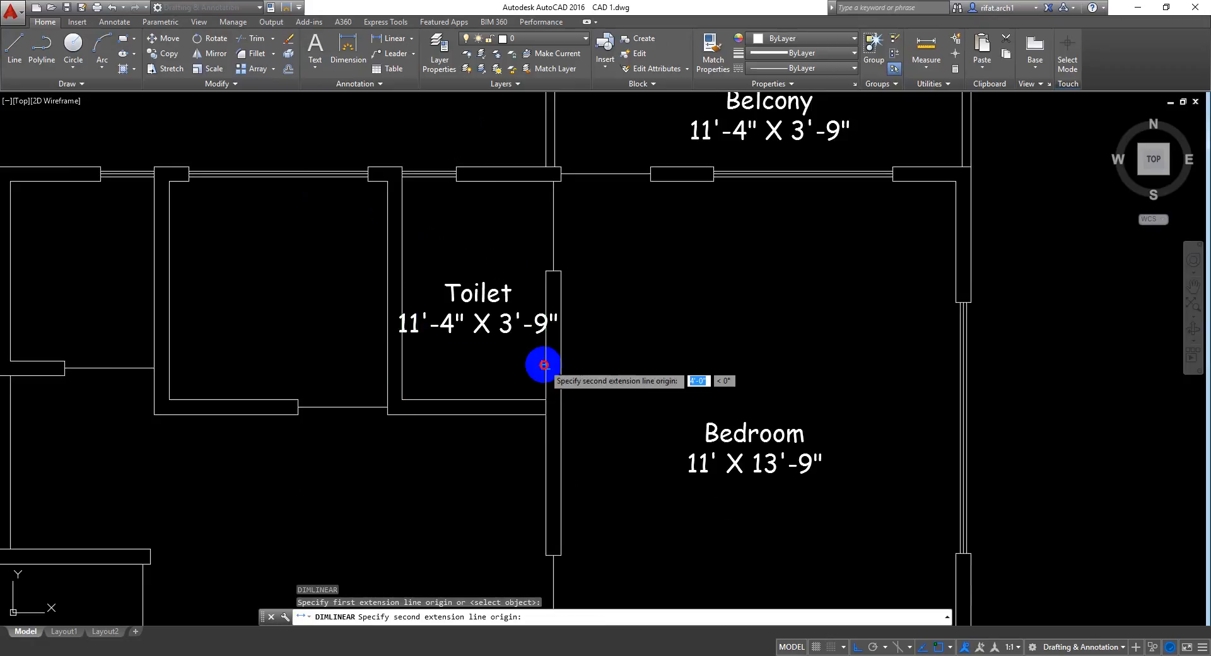
click(542, 363)
key(Escape)
Step: Set the size line of the toilet label to 4' X 6'-1"
scroll(477, 303, up, 2)
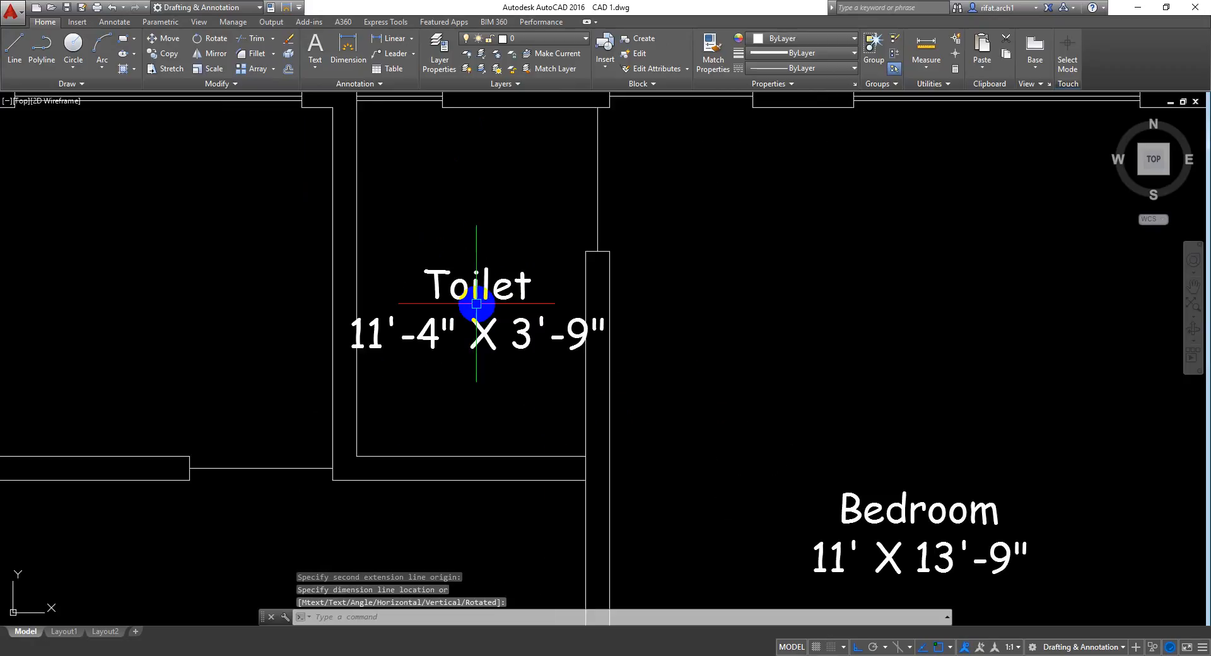
click(432, 345)
double_click(443, 331)
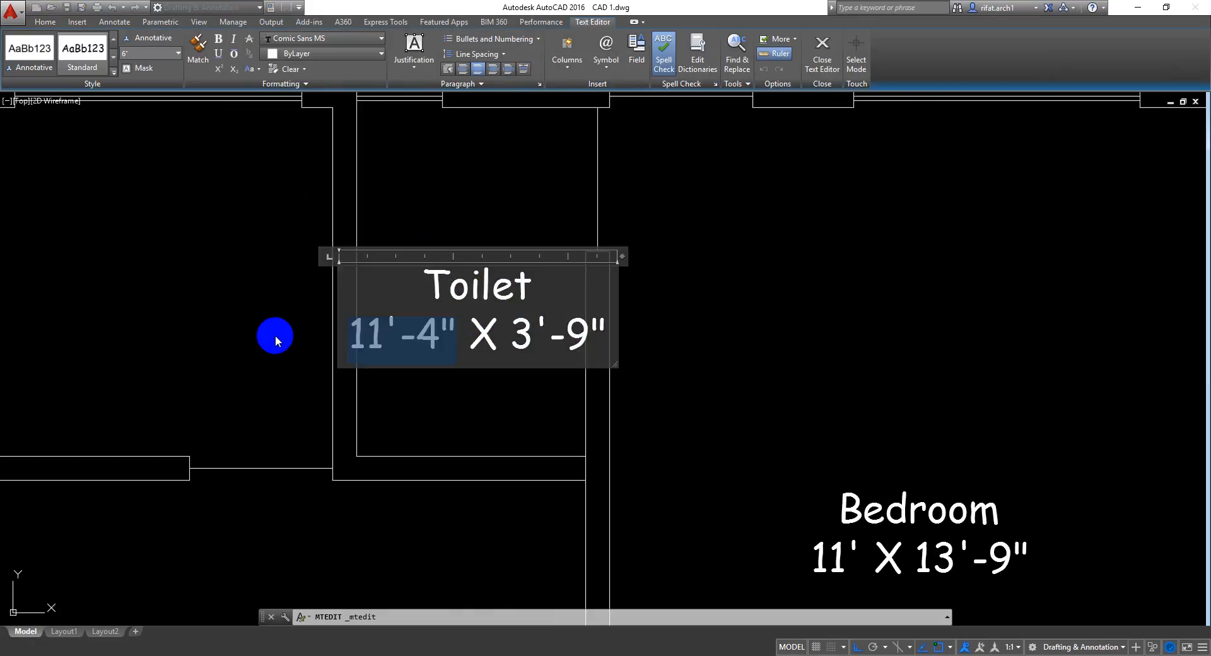
text(4' X )
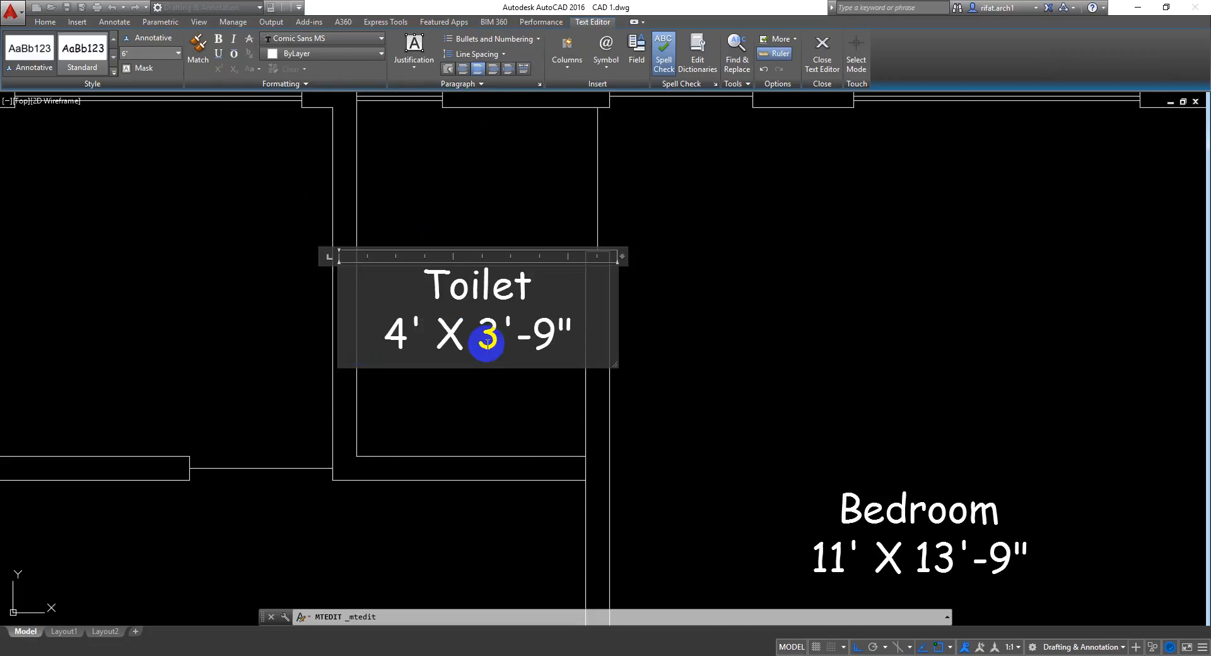
text(6)
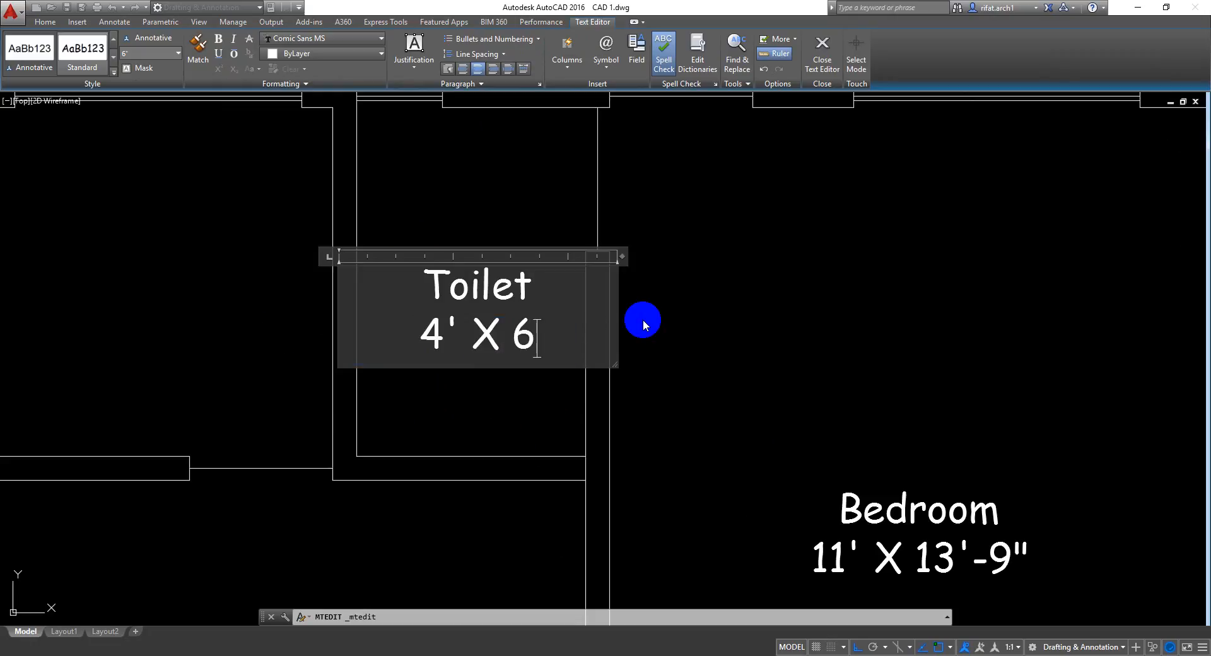
text('-1")
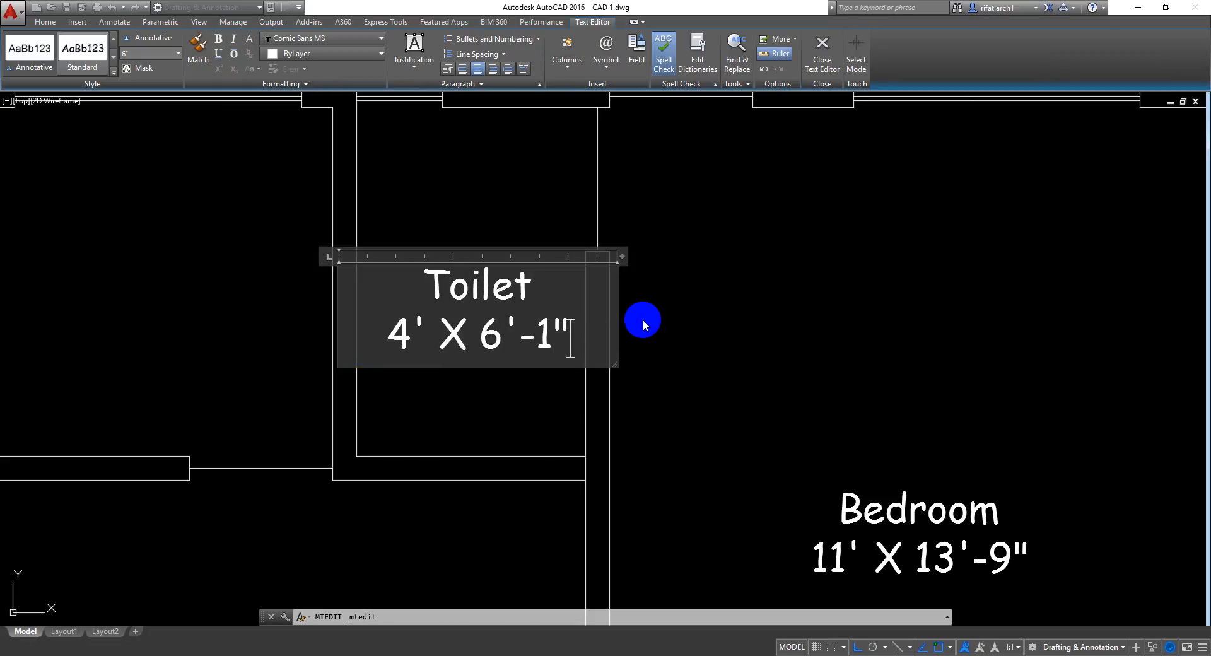
click(711, 292)
Step: Copy the toilet label about 5'-4" straight west into the neighbouring middle room
scroll(568, 303, down, 3)
middle_drag(514, 302, 565, 316)
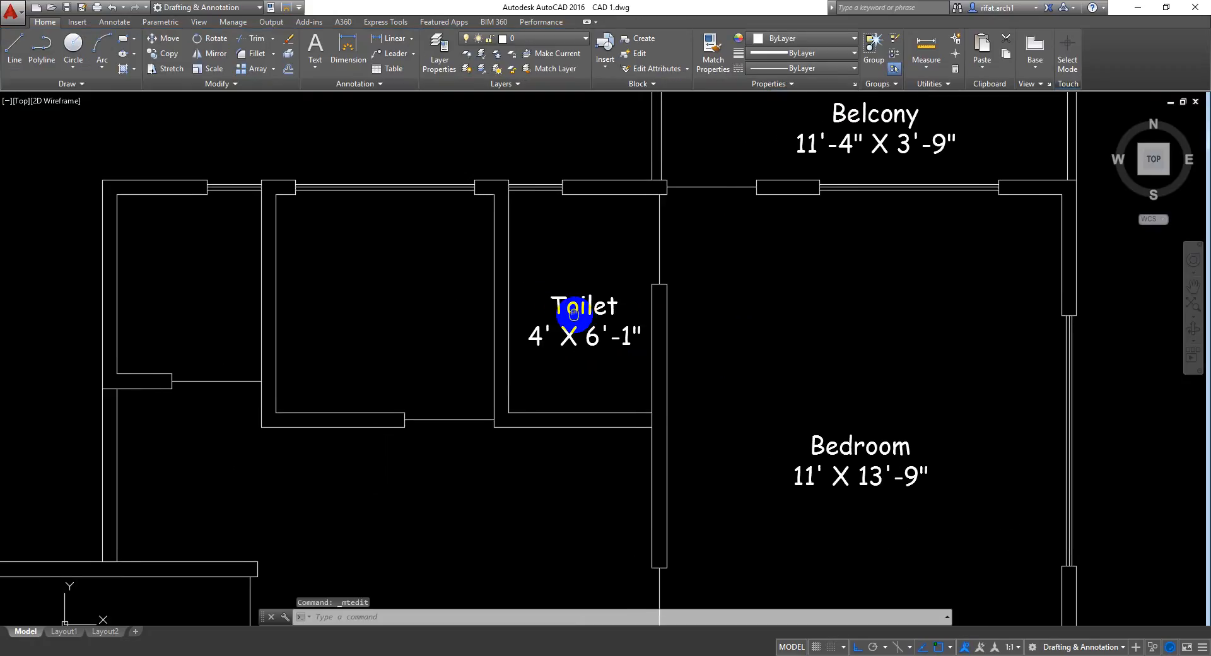
click(573, 316)
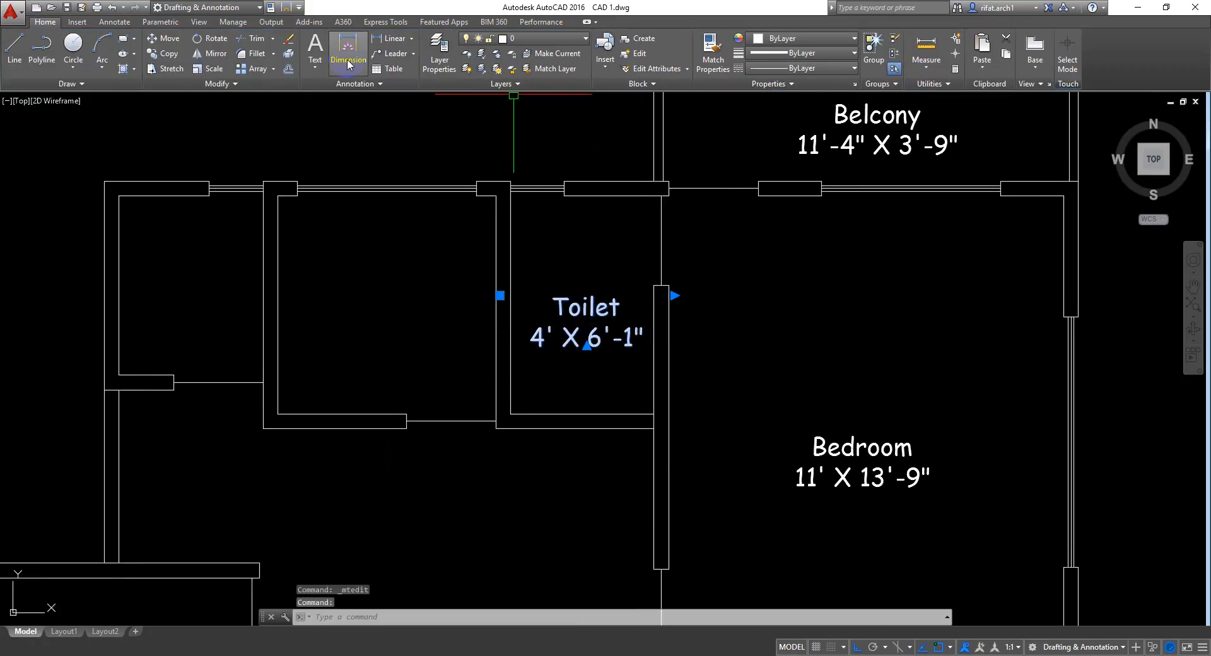
click(166, 53)
click(459, 251)
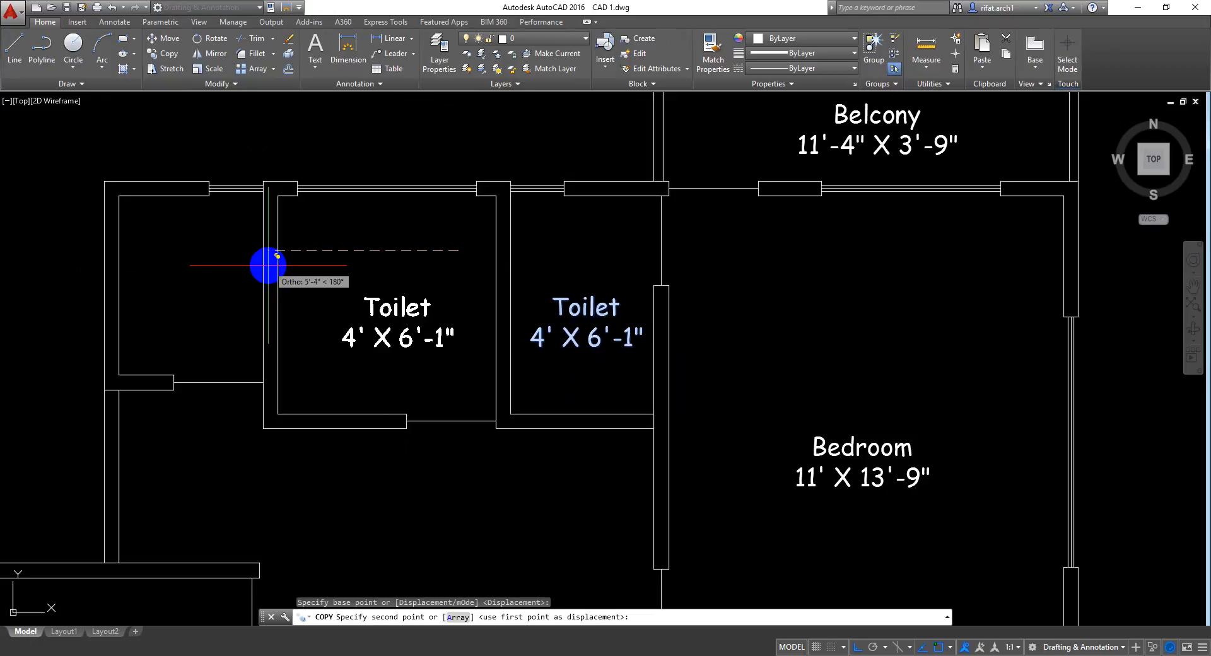
click(268, 265)
key(Return)
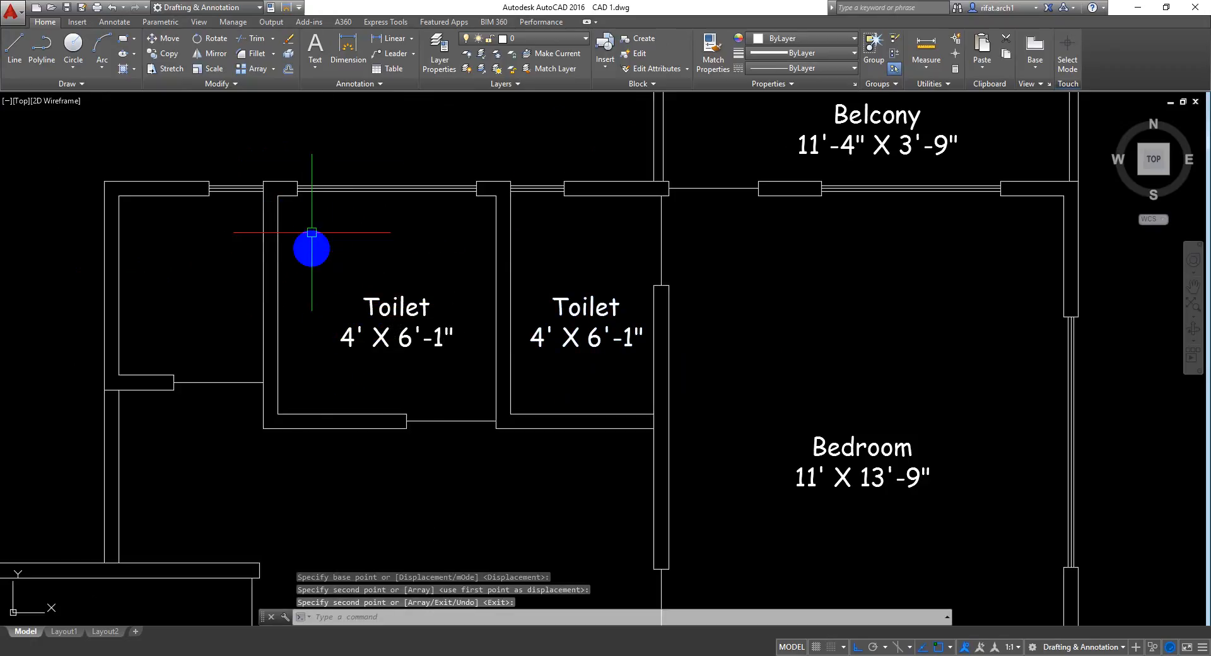
Step: Measure the middle room's inner width and depth with linear dimensions, without placing either dimension
click(377, 39)
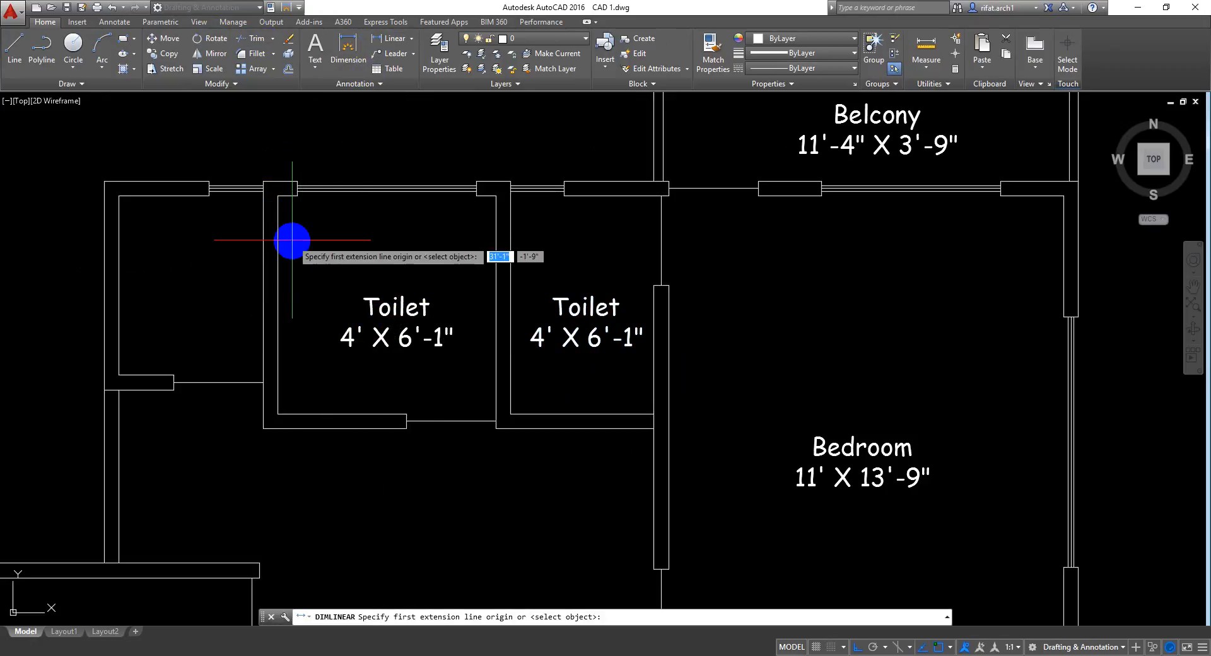
click(278, 243)
click(496, 244)
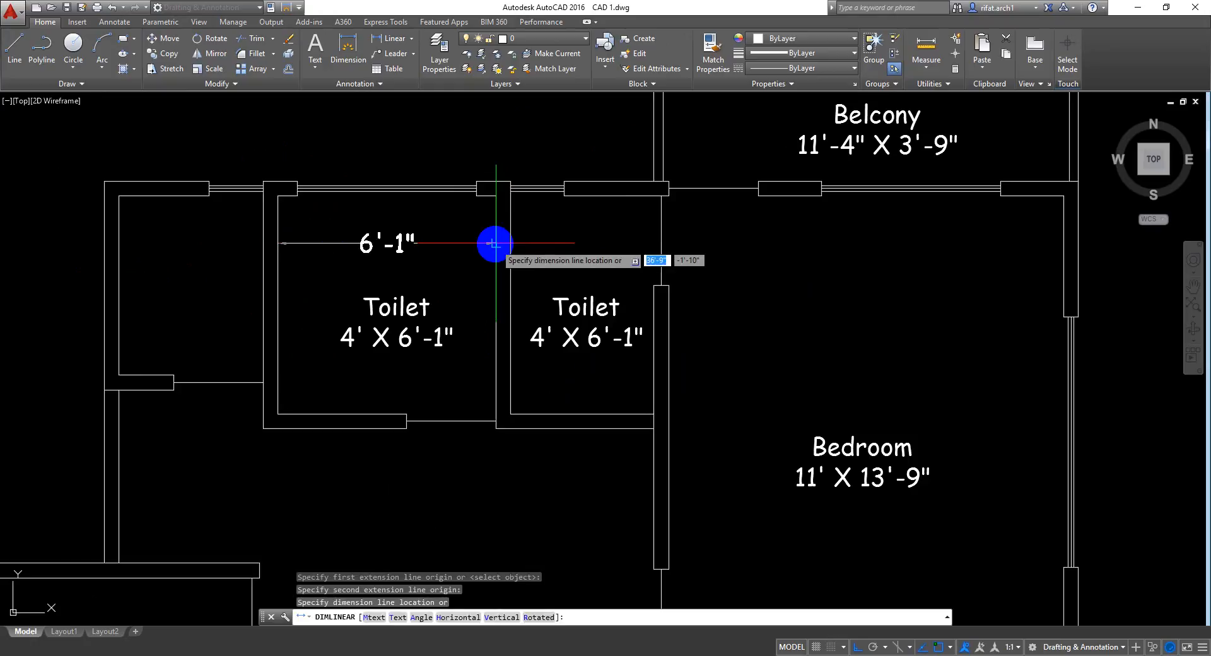
key(Escape)
key(Return)
click(288, 196)
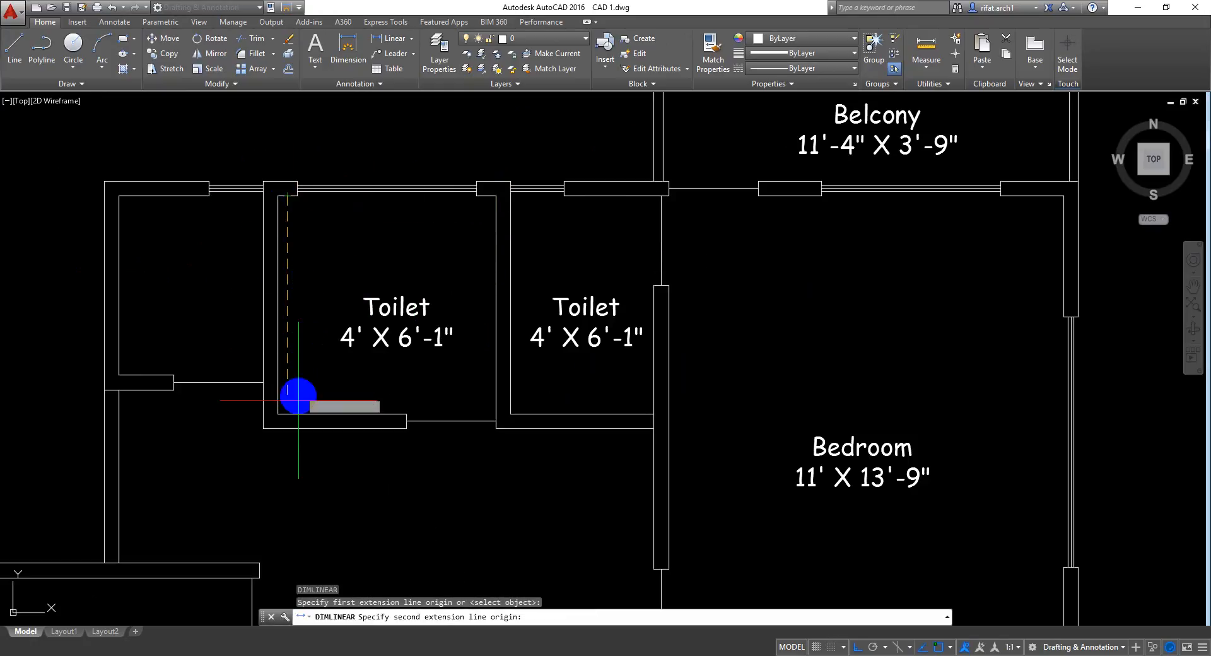
click(287, 414)
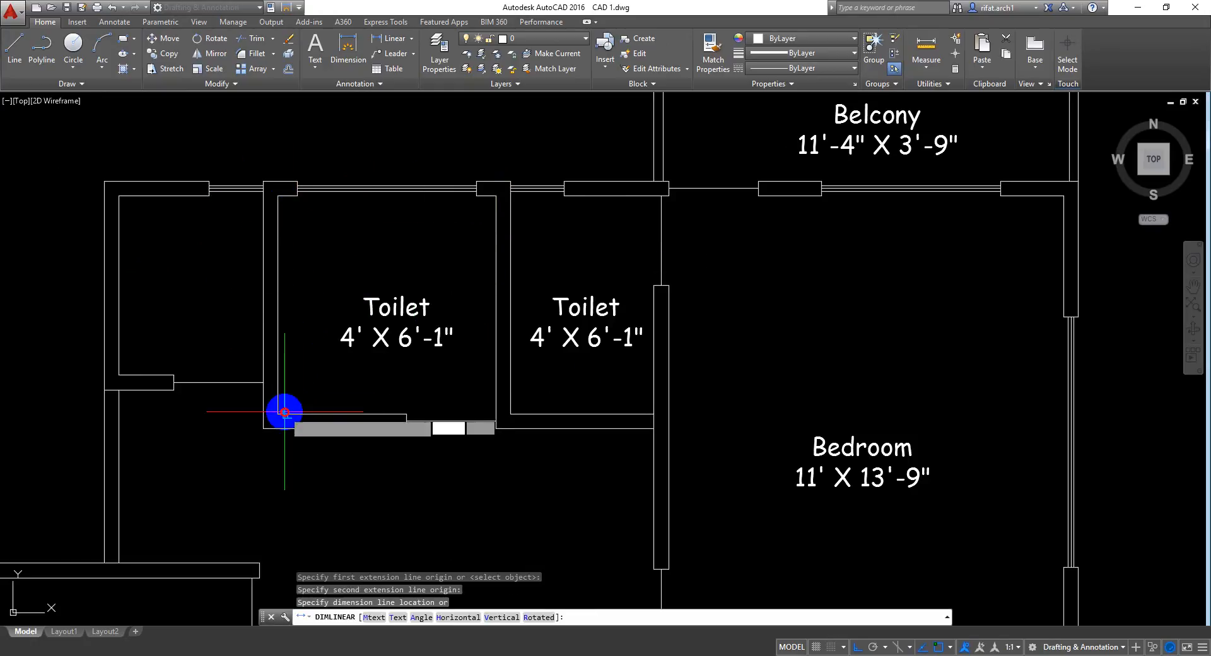
key(Escape)
Step: Change the middle room's label to "Kitchen" with the size 6'-1" X 6'-1" on its own line
double_click(379, 332)
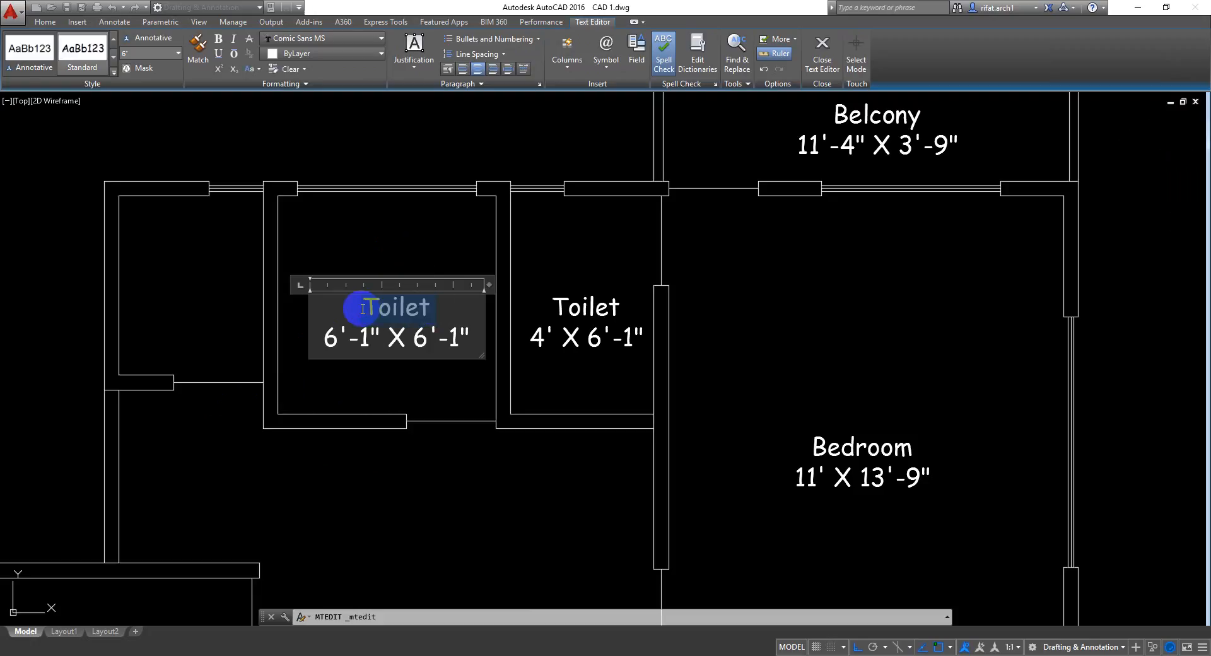
text(Kitchen)
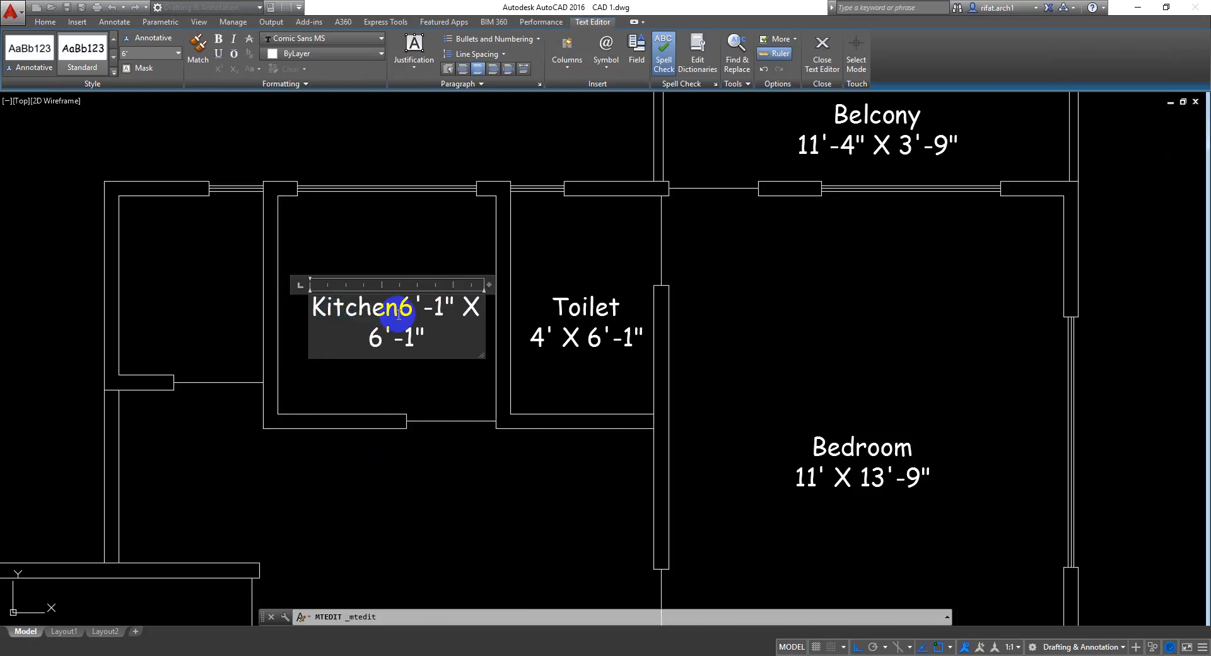
click(351, 229)
Step: Copy the "Toilet" label straight west past the kitchen into the westernmost small room
middle_drag(324, 286, 365, 290)
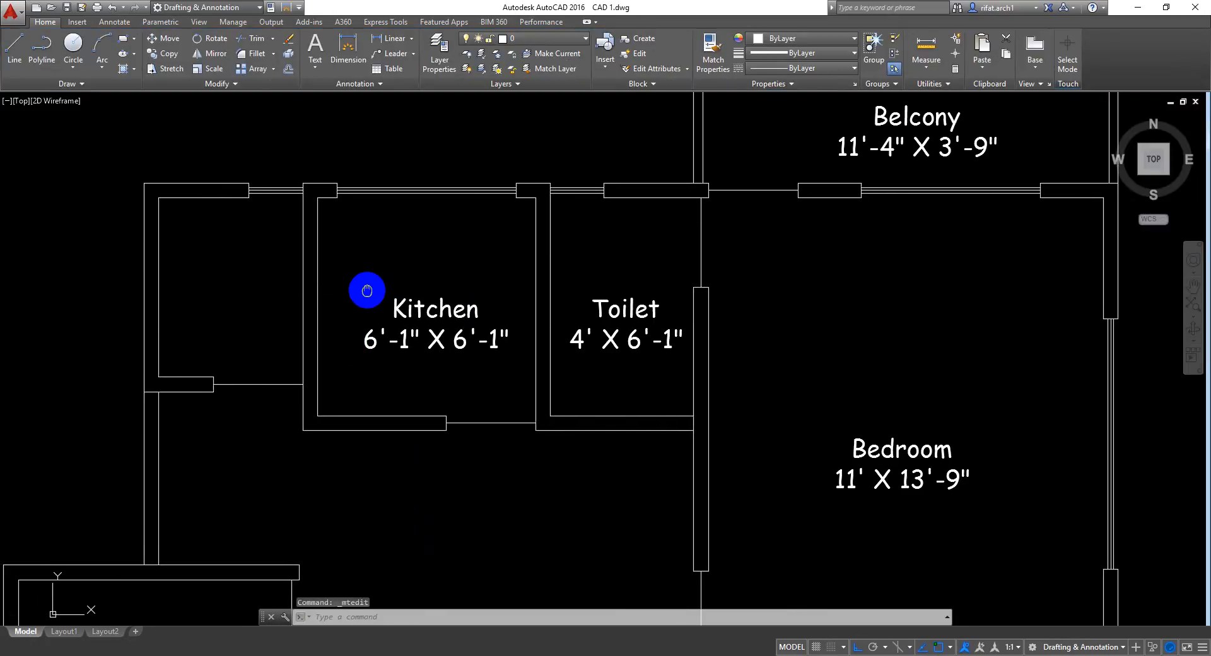
click(607, 305)
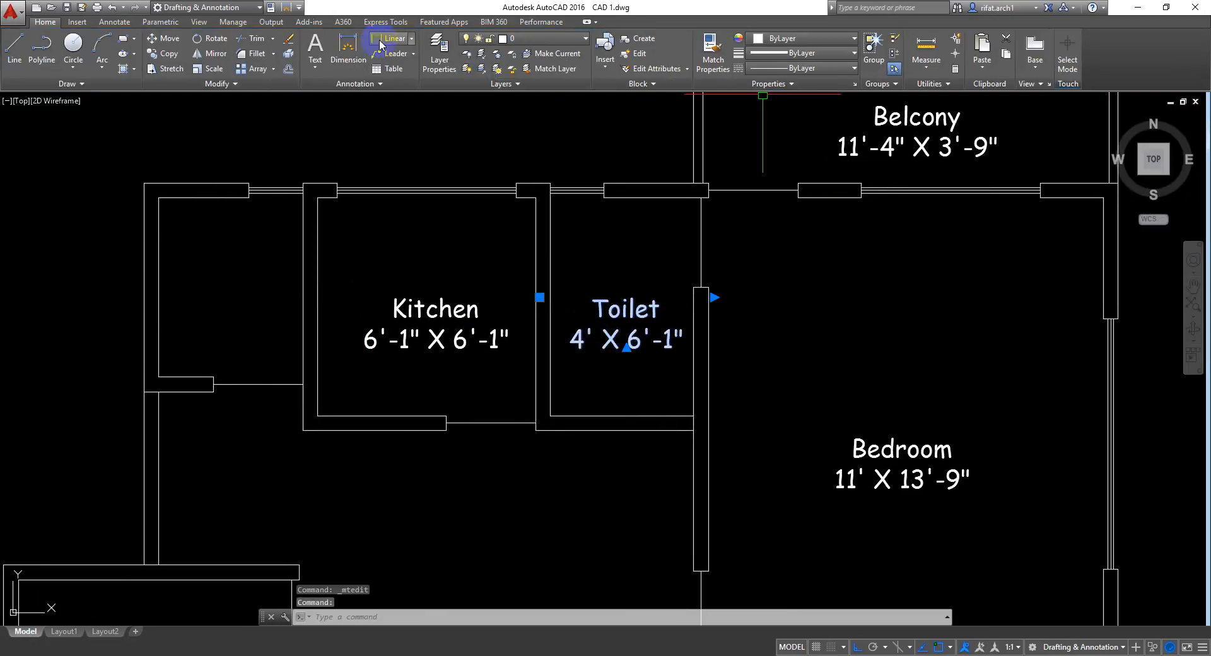
click(152, 56)
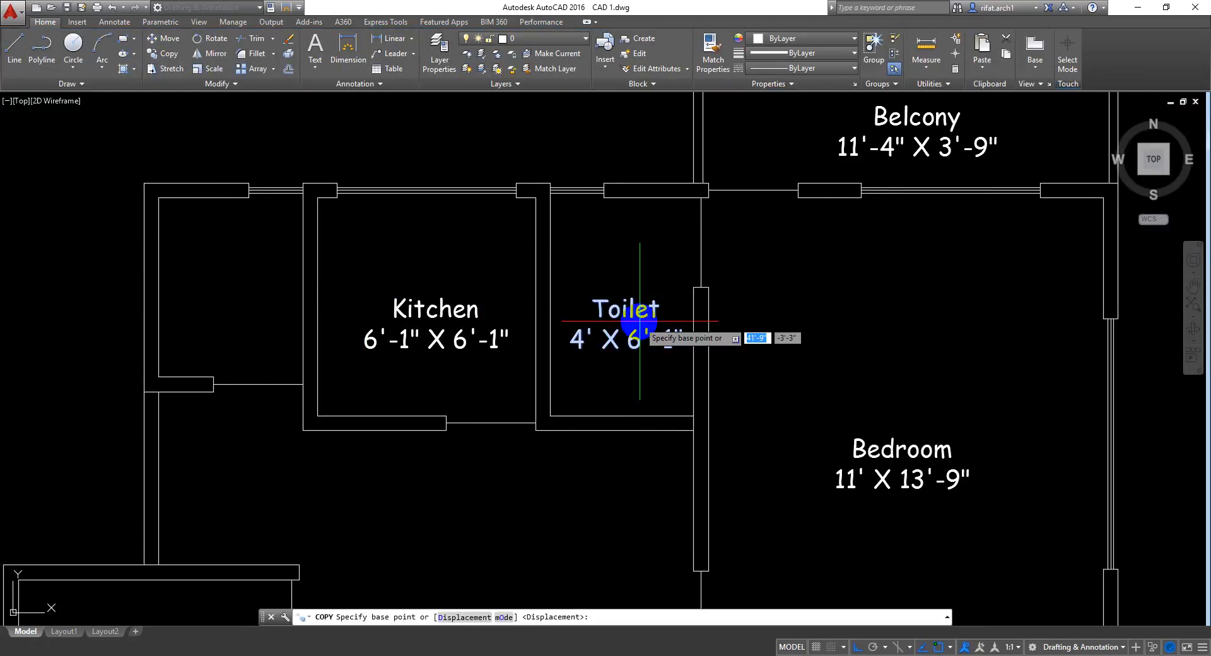
click(622, 337)
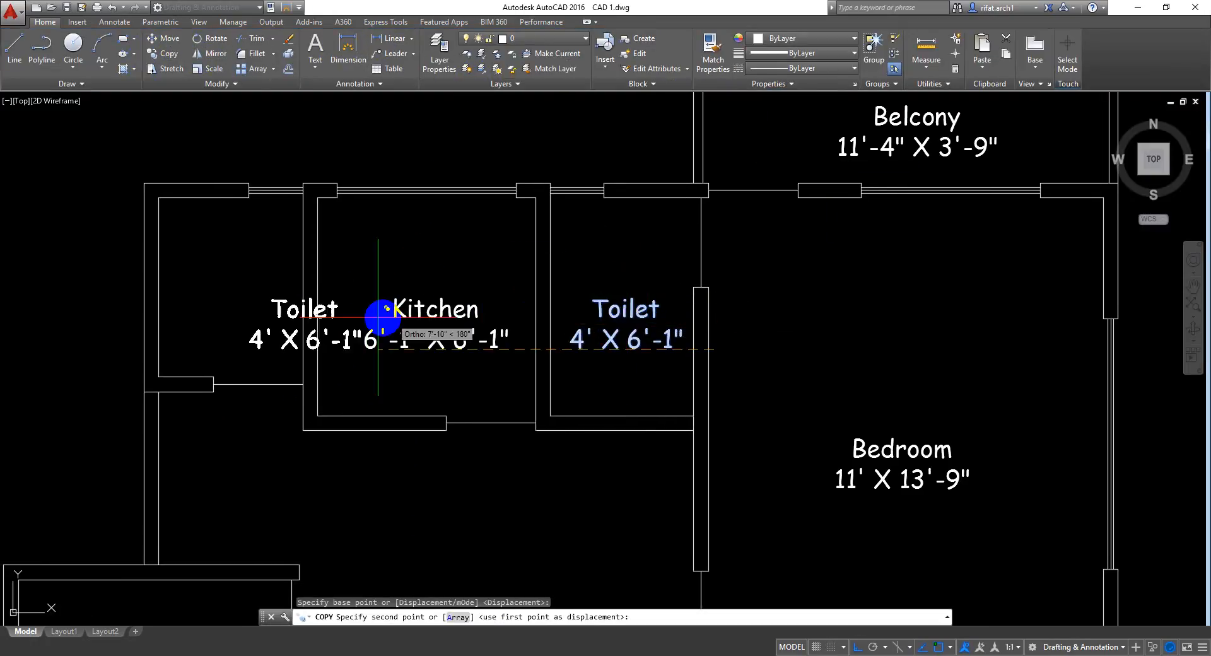
click(318, 348)
key(Return)
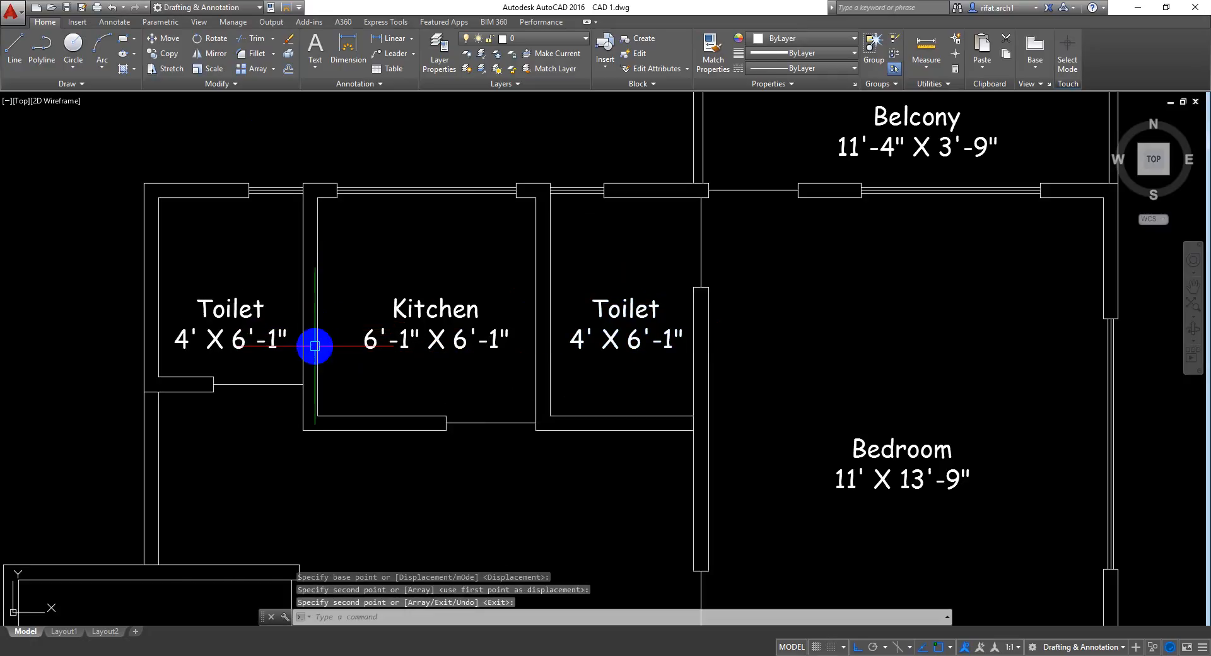
Step: Measure the westernmost toilet's inner depth and width with linear dimensions, without placing either dimension
middle_drag(253, 307, 331, 331)
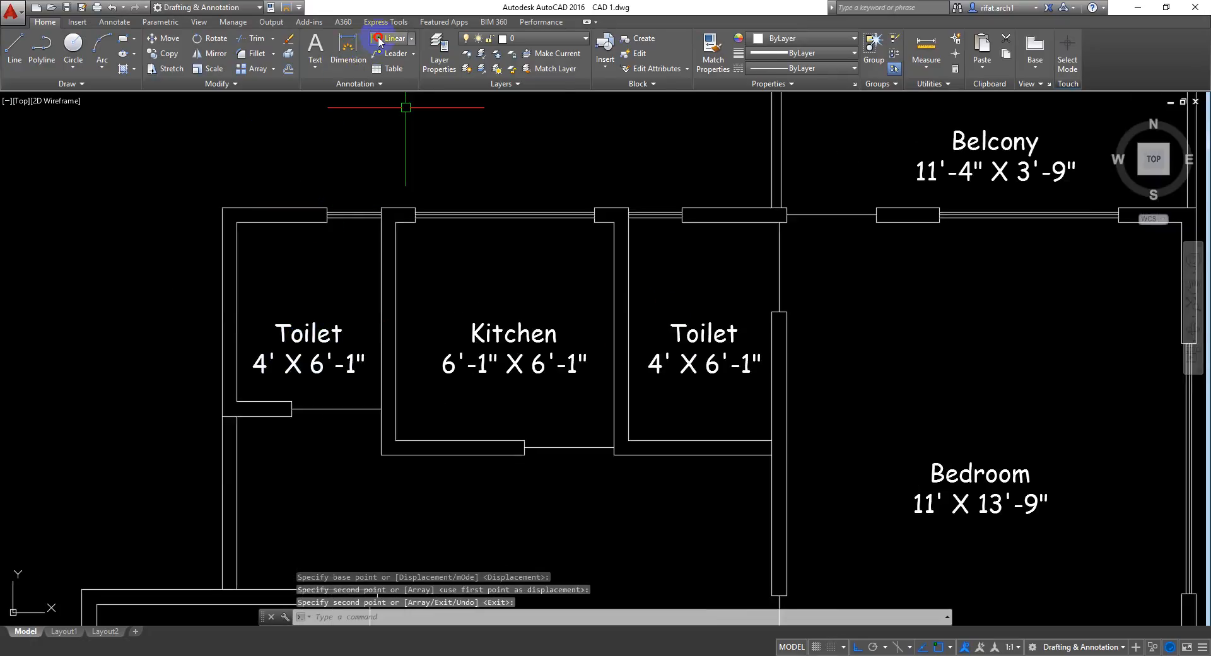
click(379, 40)
click(268, 223)
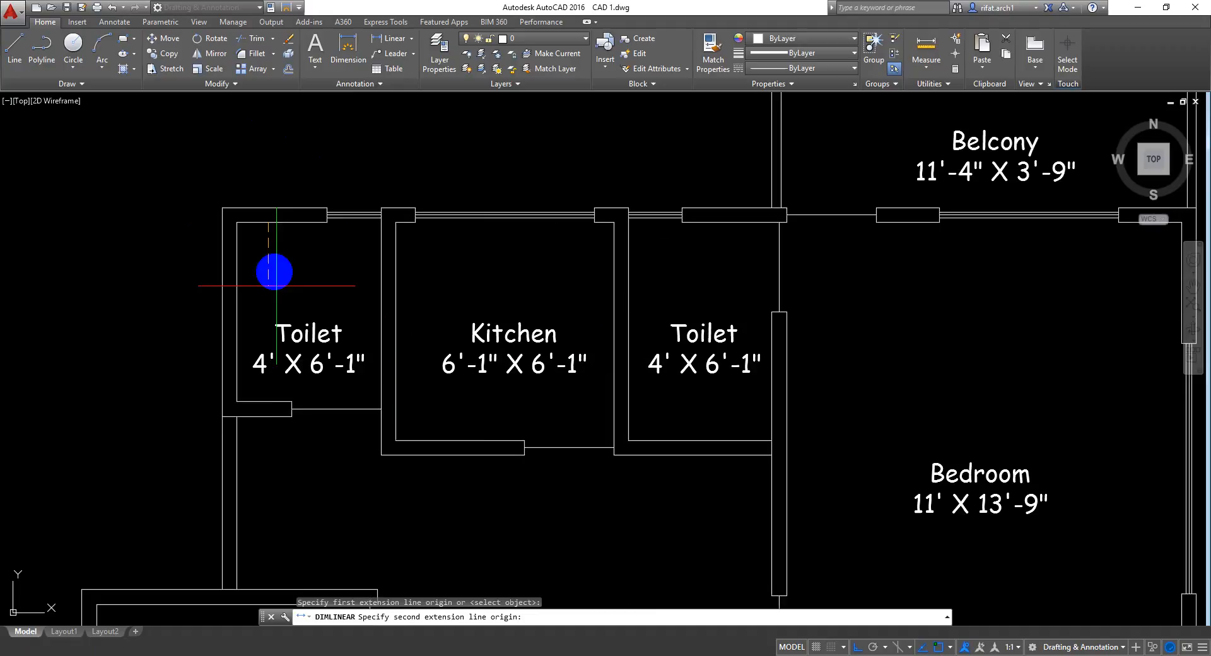
click(268, 401)
key(Escape)
key(space)
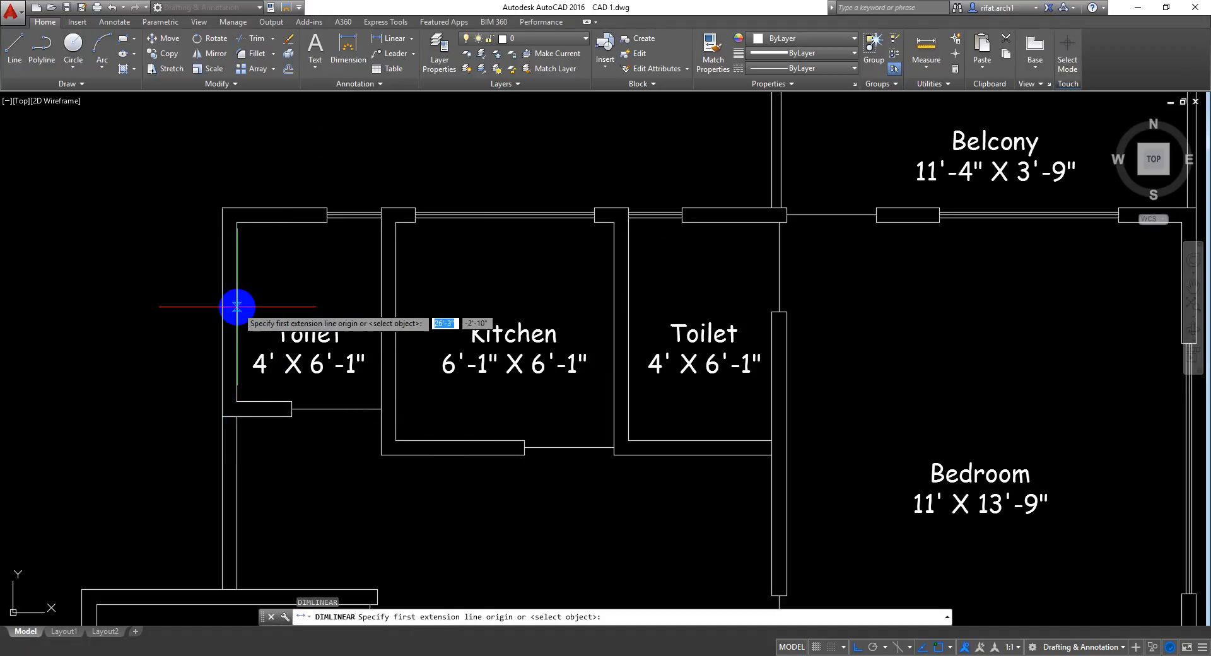
click(237, 307)
click(377, 297)
key(Escape)
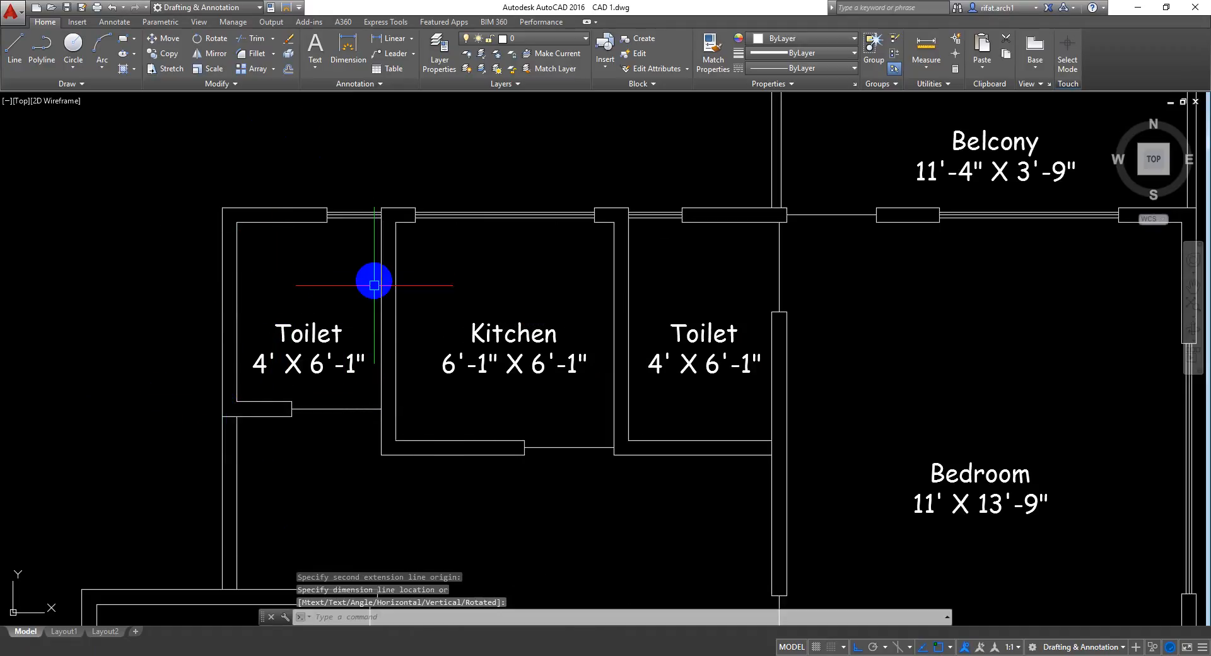
Step: Change the size in the westernmost toilet's label to 4' X 5' and save the drawing
double_click(317, 365)
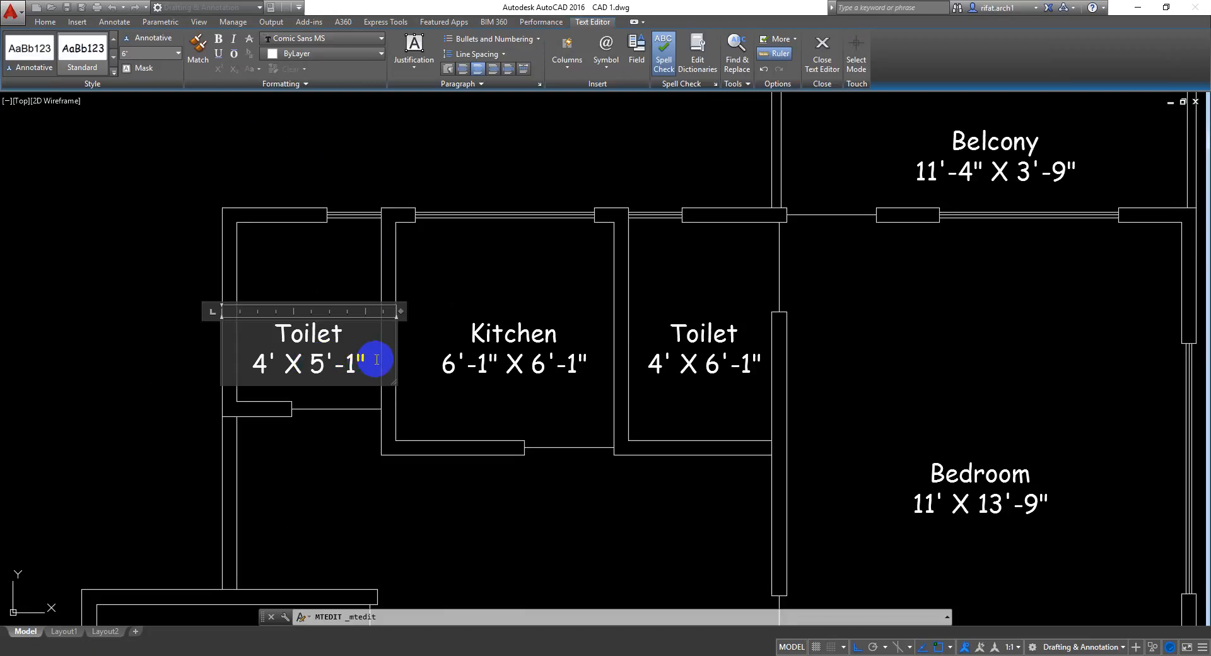
click(370, 276)
key(ctrl+s)
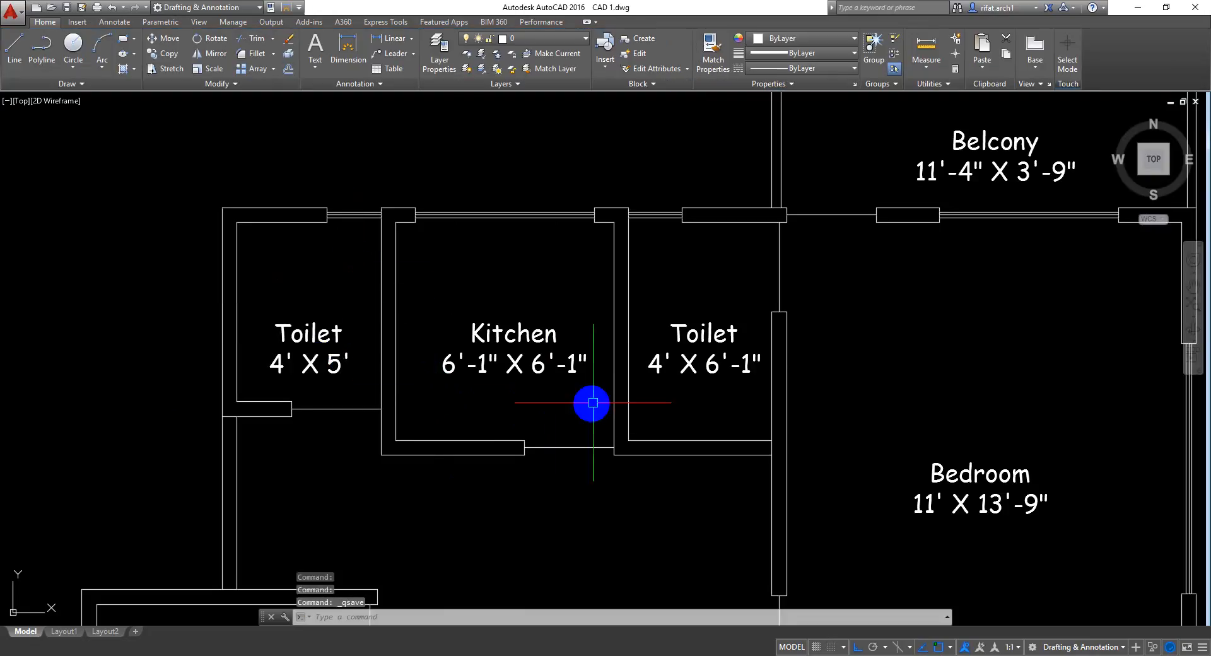
Step: Move the kitchen label and both toilet labels together slightly straight north within their rooms, and save the drawing
click(627, 364)
click(548, 303)
click(498, 352)
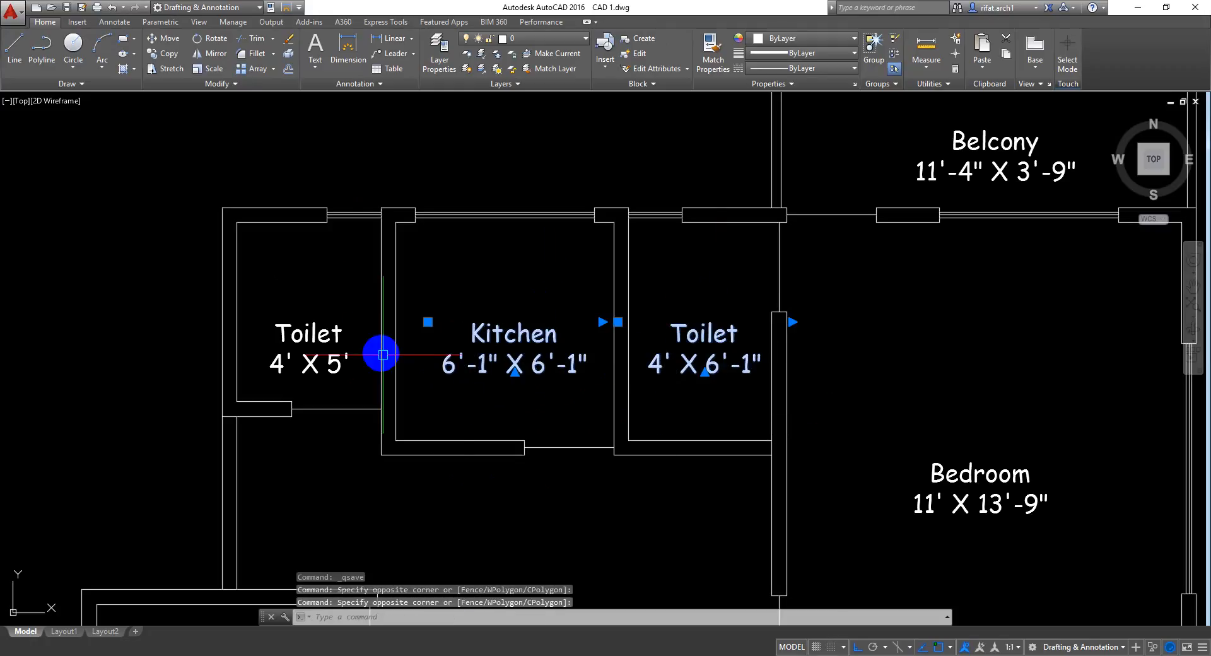
click(343, 289)
click(300, 375)
text(m)
key(Return)
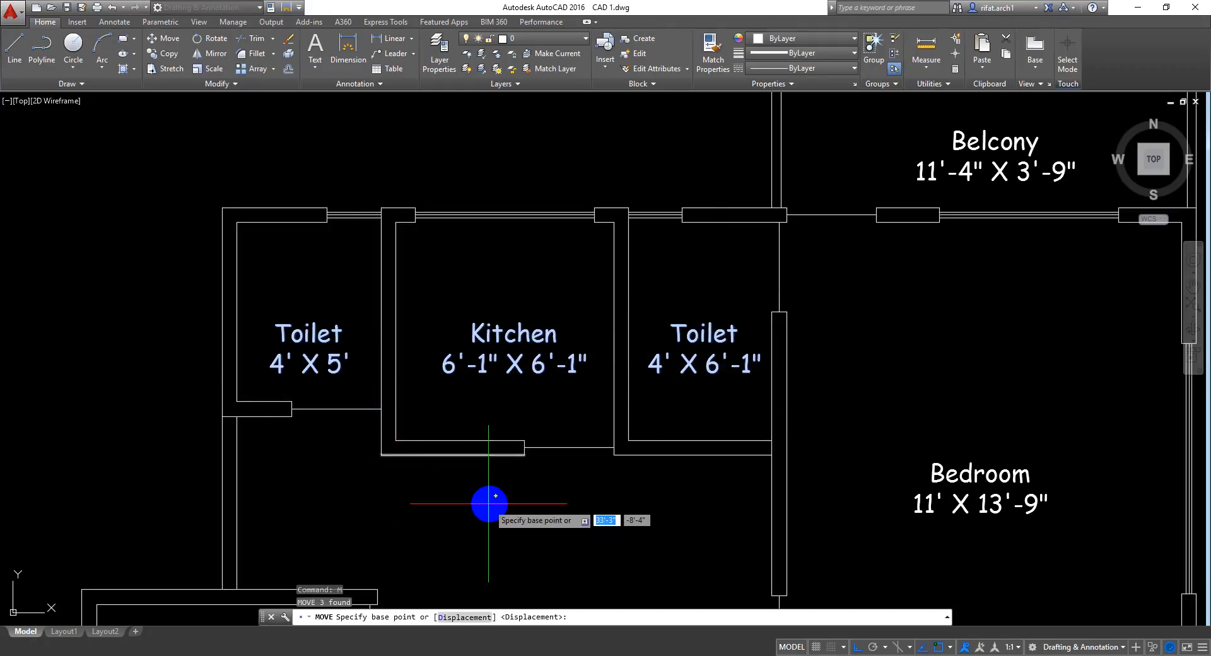
click(562, 570)
click(565, 543)
scroll(567, 532, down, 5)
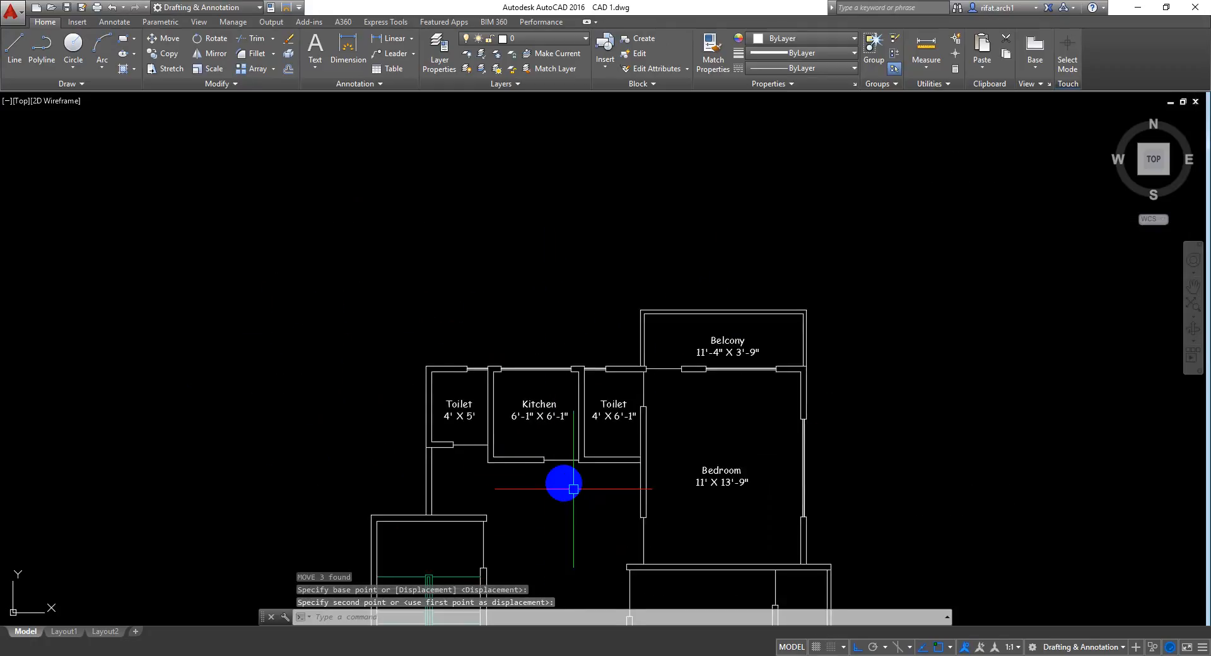
middle_drag(563, 489, 547, 344)
key(ctrl+s)
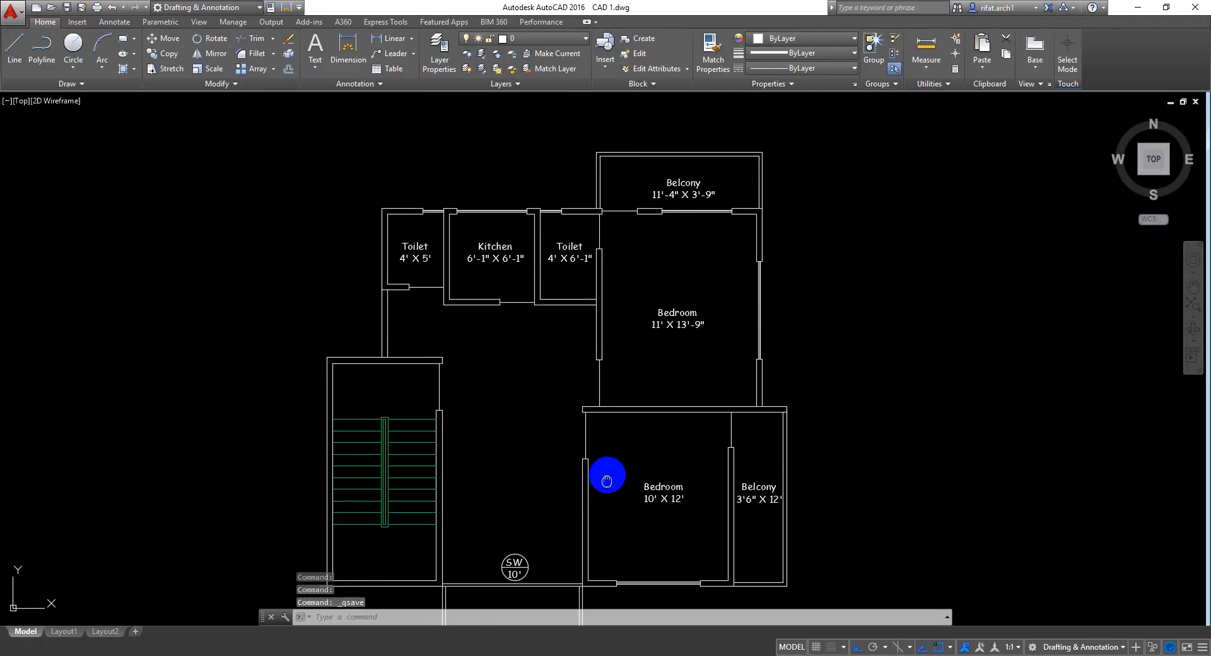
Step: Copy the 10' X 12' bedroom's label straight west into the open space between that bedroom and the stairs
middle_drag(600, 478, 592, 424)
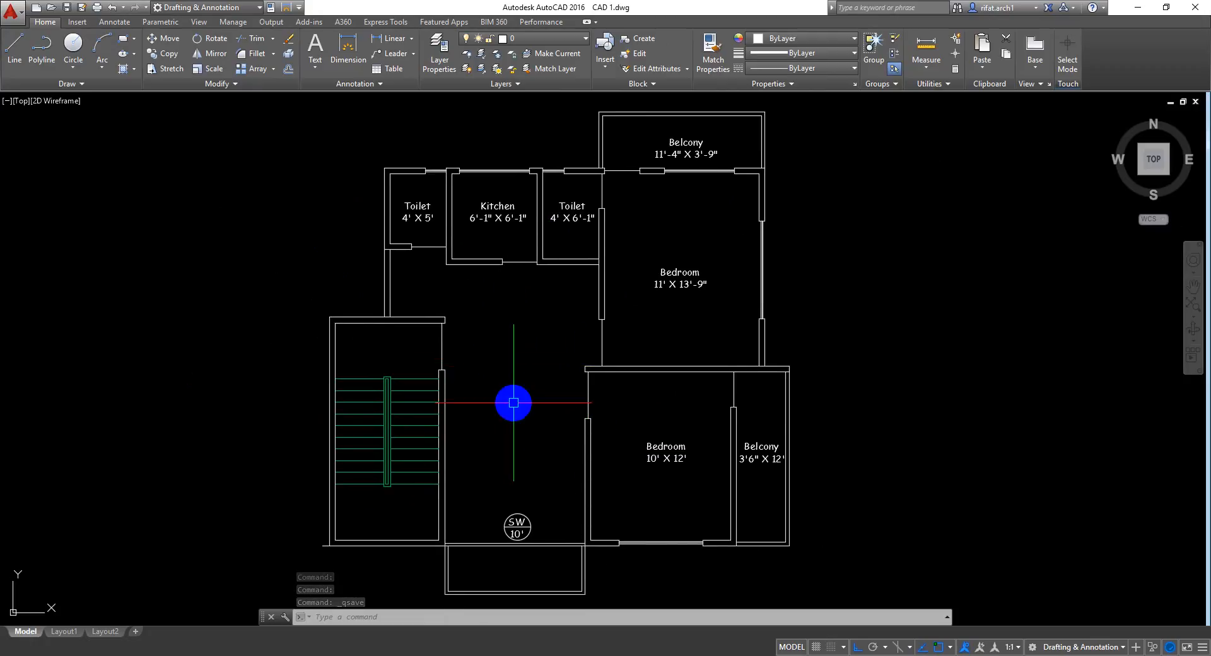
middle_drag(512, 417, 516, 387)
scroll(511, 352, up, 2)
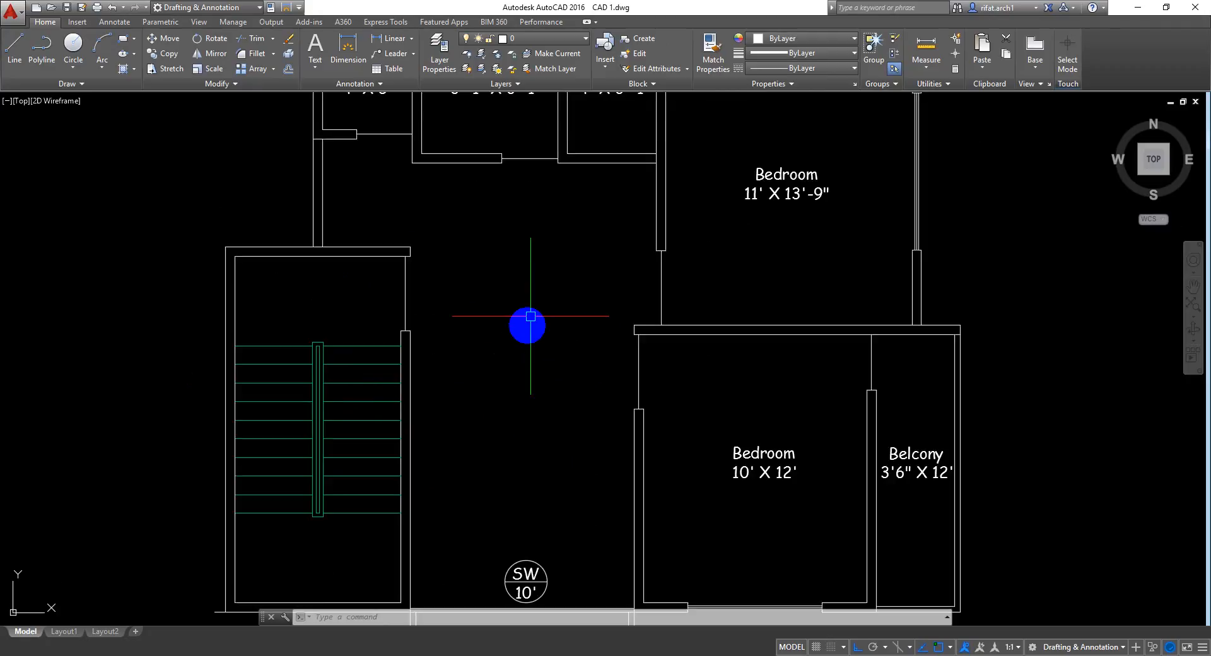
middle_drag(527, 325, 521, 379)
middle_drag(521, 330, 632, 289)
scroll(513, 352, down, 4)
scroll(513, 346, up, 3)
scroll(605, 369, up, 2)
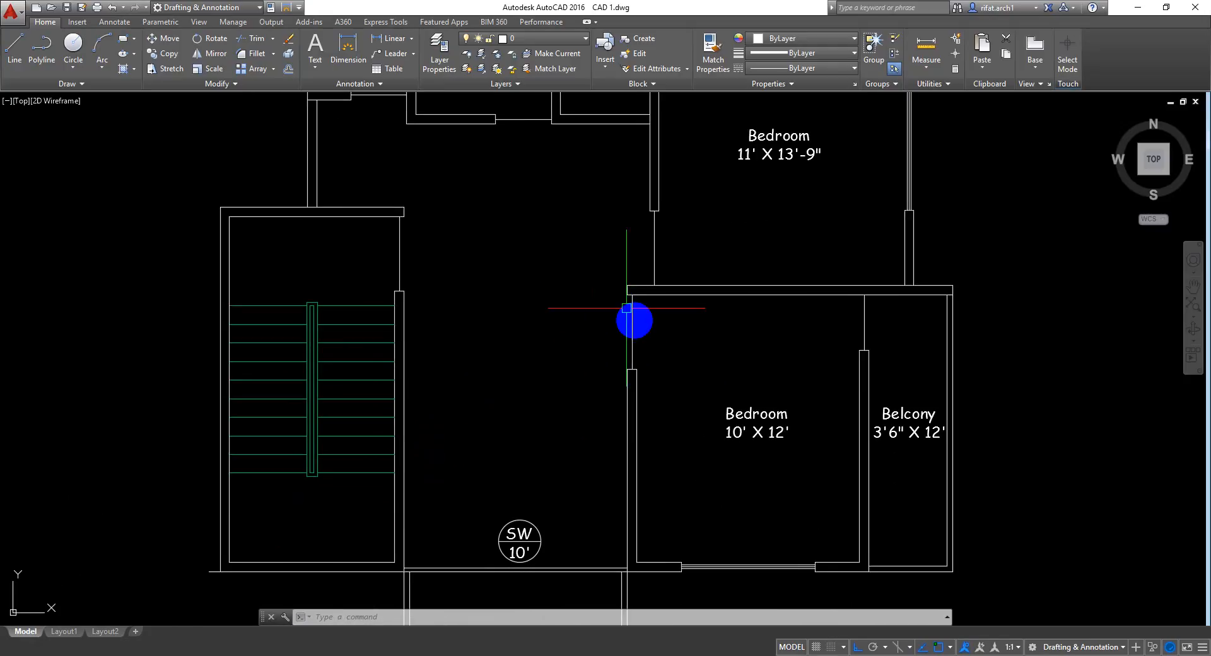
drag(801, 387, 762, 468)
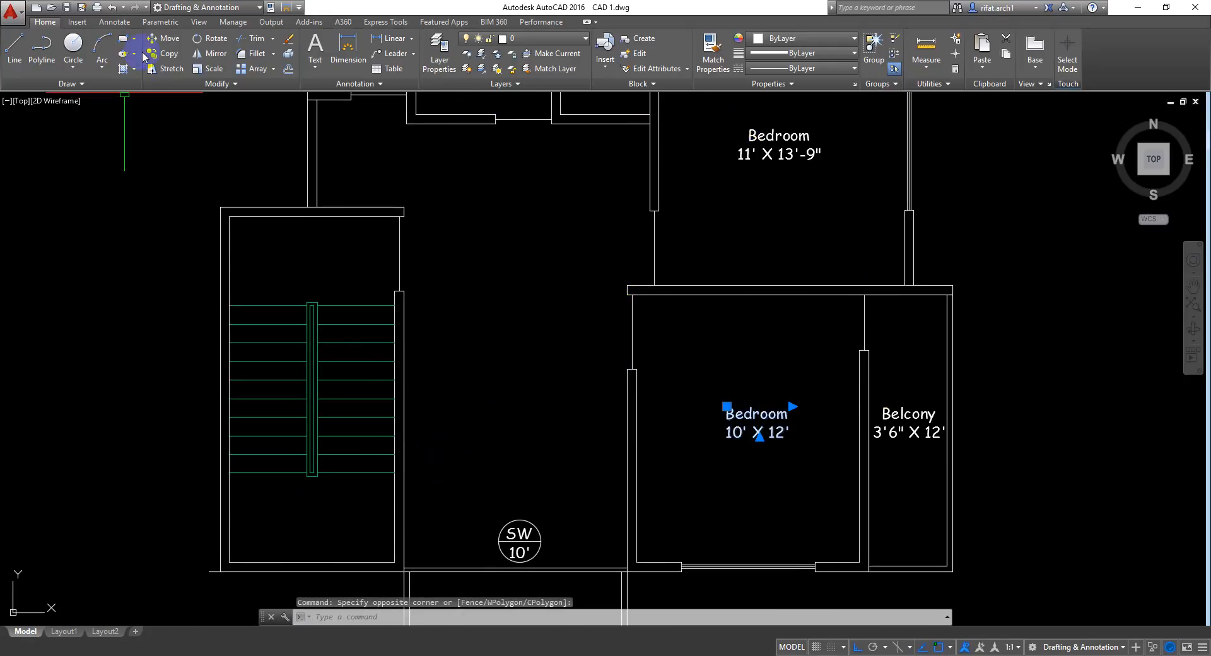
click(163, 54)
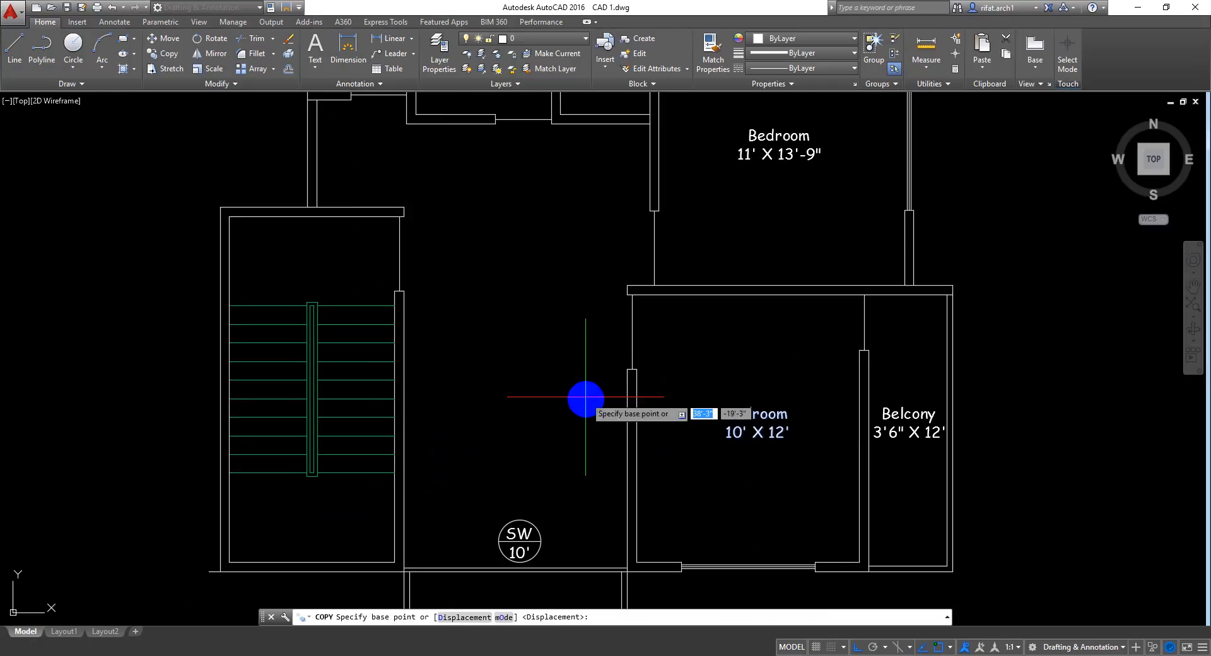
click(778, 480)
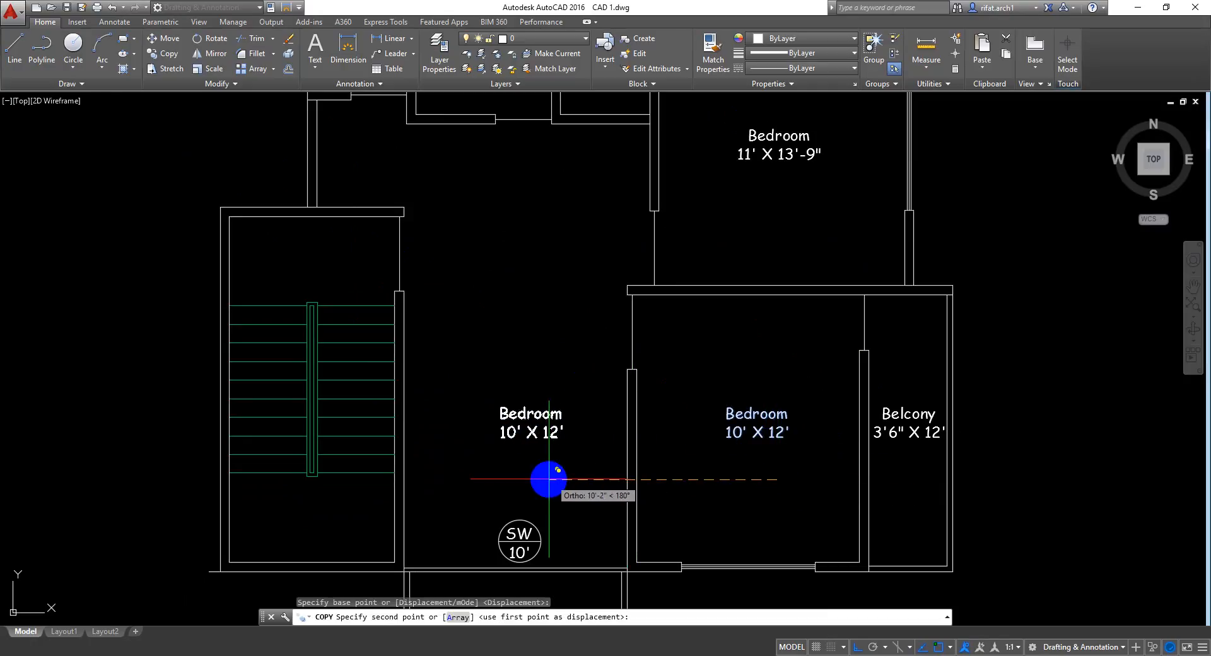